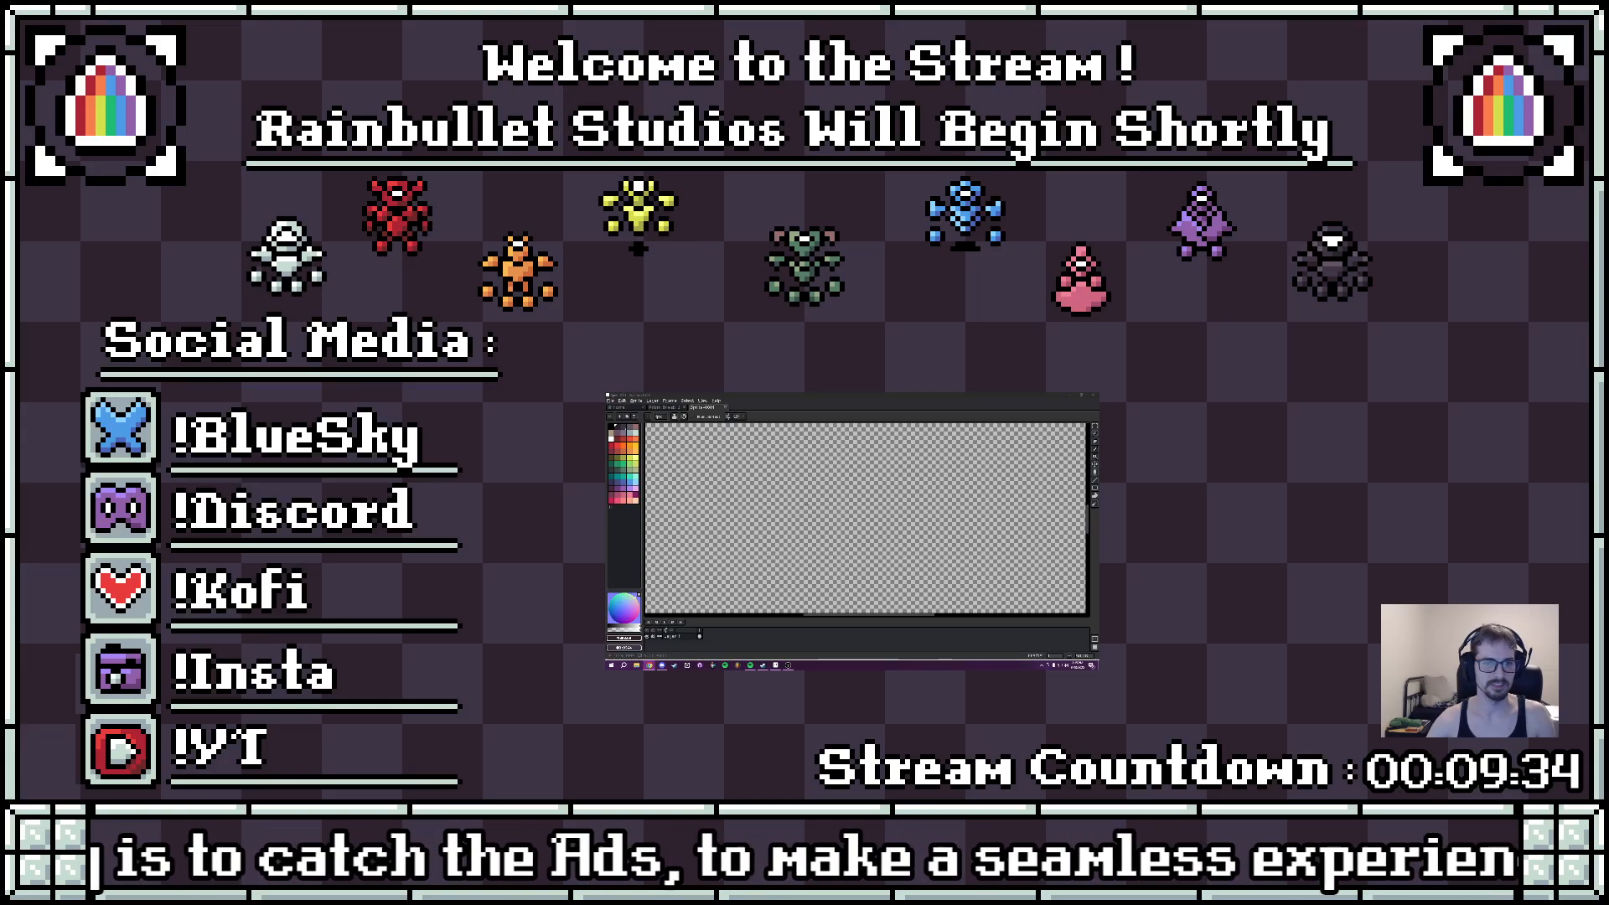
- Handwrite "Hi Everybody" in red with the brush and draw a smiley face below the lettering
click(632, 464)
key(b)
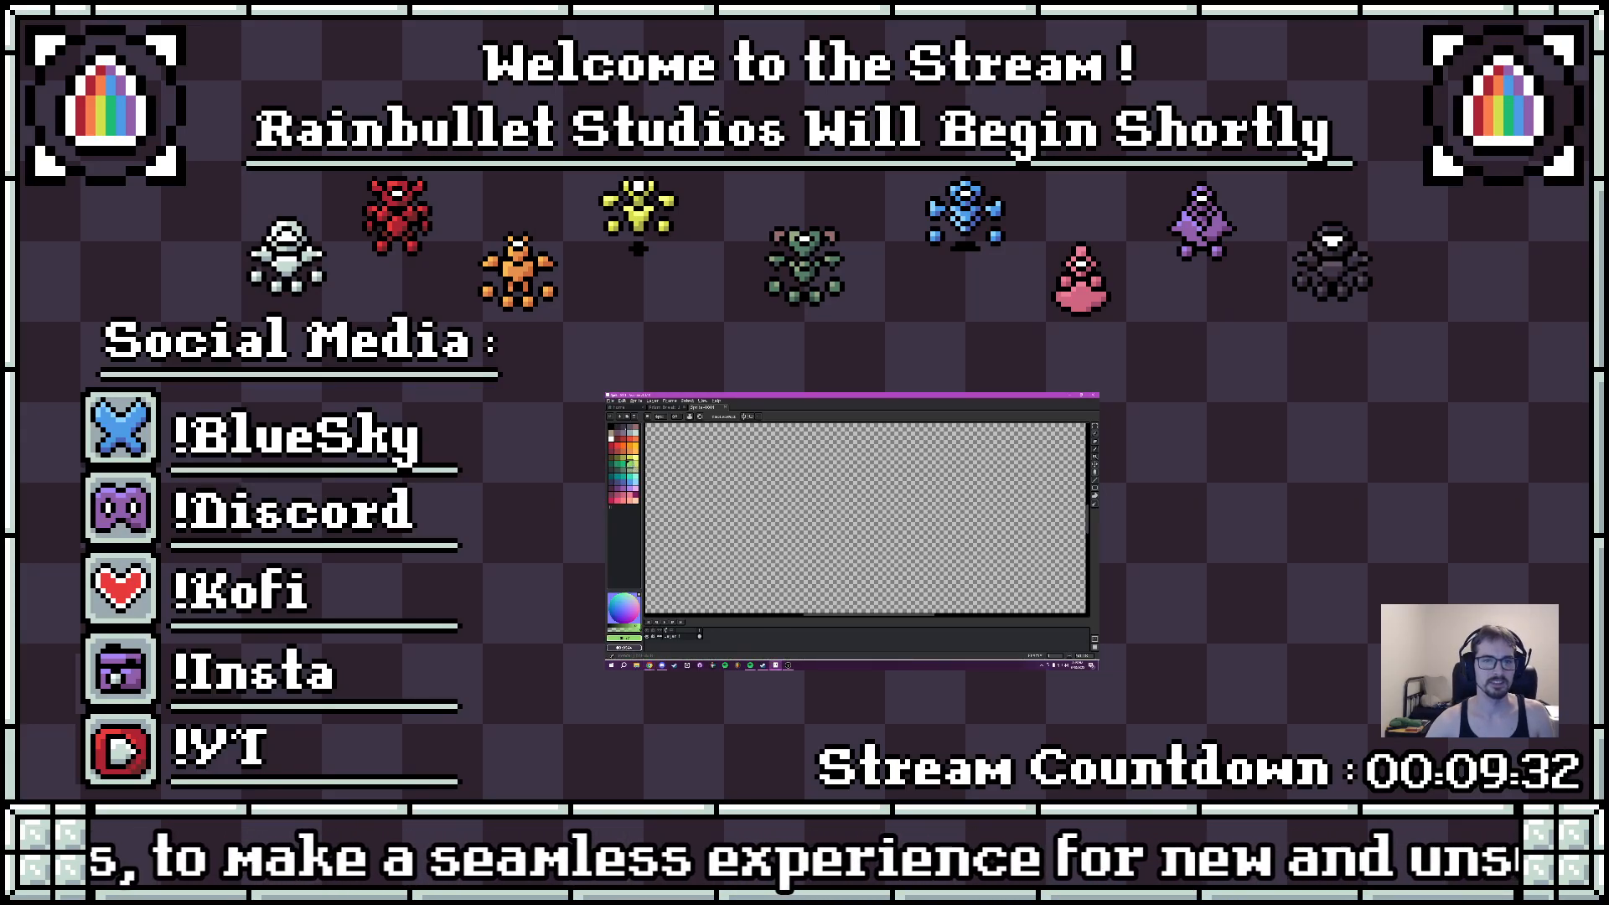
click(622, 487)
click(617, 446)
mouse_move(708, 453)
mouse_down()
mouse_move(715, 506)
mouse_move(745, 506)
mouse_up()
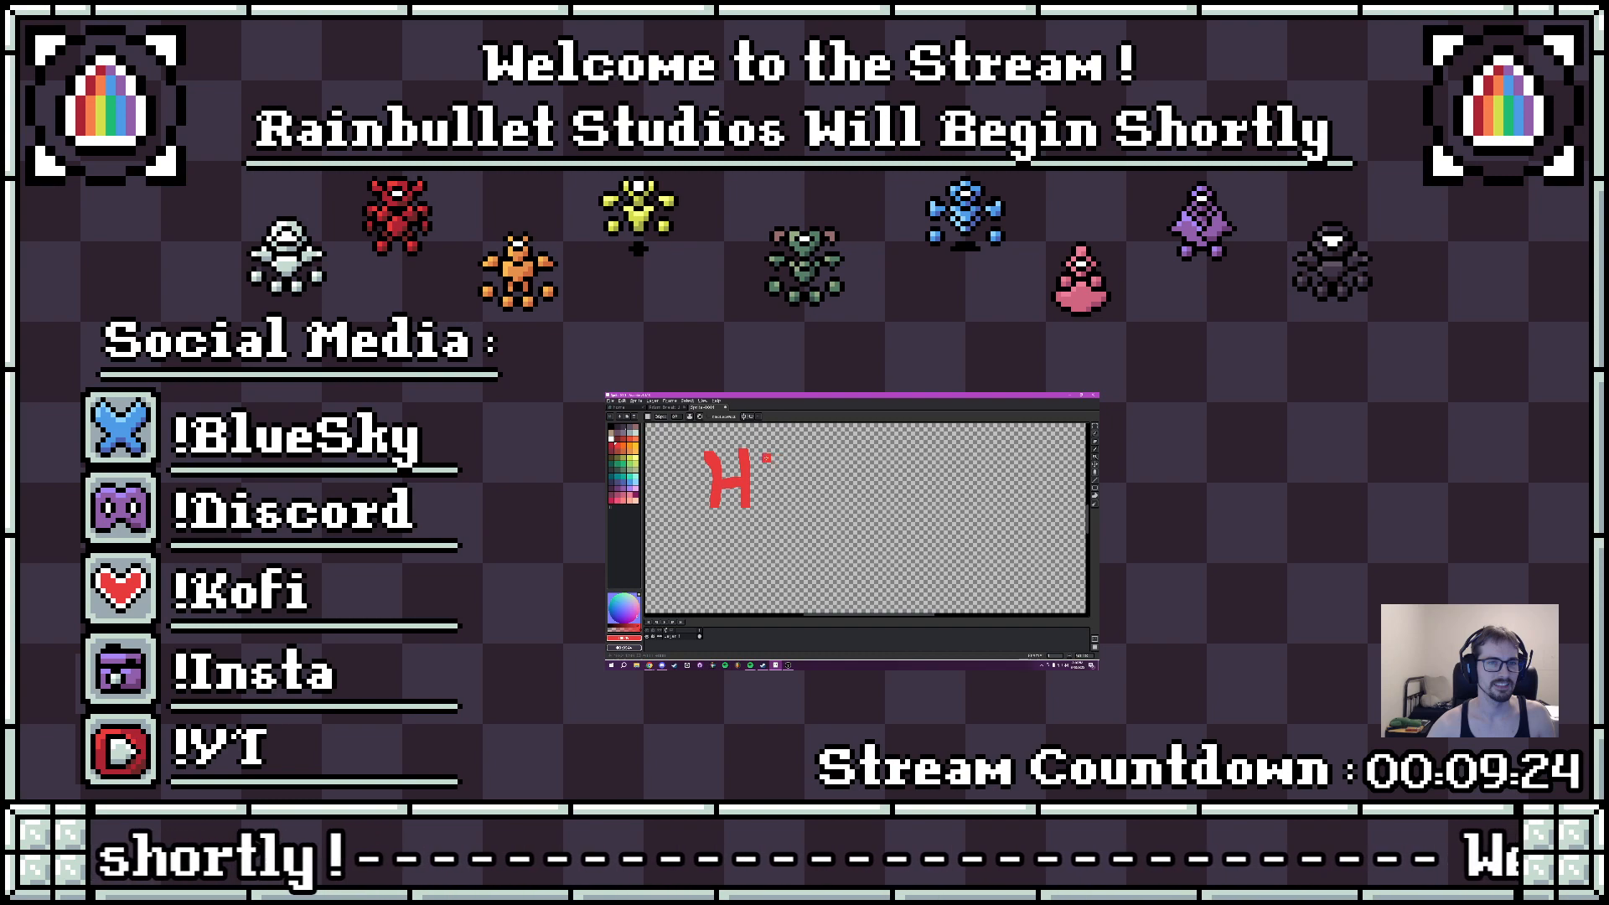
mouse_move(807, 455)
mouse_down()
mouse_move(805, 508)
mouse_move(821, 448)
mouse_move(852, 445)
mouse_up()
drag(811, 473, 863, 516)
mouse_move(877, 500)
mouse_down()
mouse_move(892, 482)
mouse_move(907, 506)
mouse_move(920, 486)
mouse_move(948, 552)
mouse_move(938, 538)
mouse_up()
mouse_move(944, 452)
mouse_down()
mouse_move(958, 505)
mouse_move(997, 478)
mouse_move(1002, 502)
mouse_move(1071, 484)
mouse_move(1054, 550)
mouse_move(1060, 518)
mouse_up()
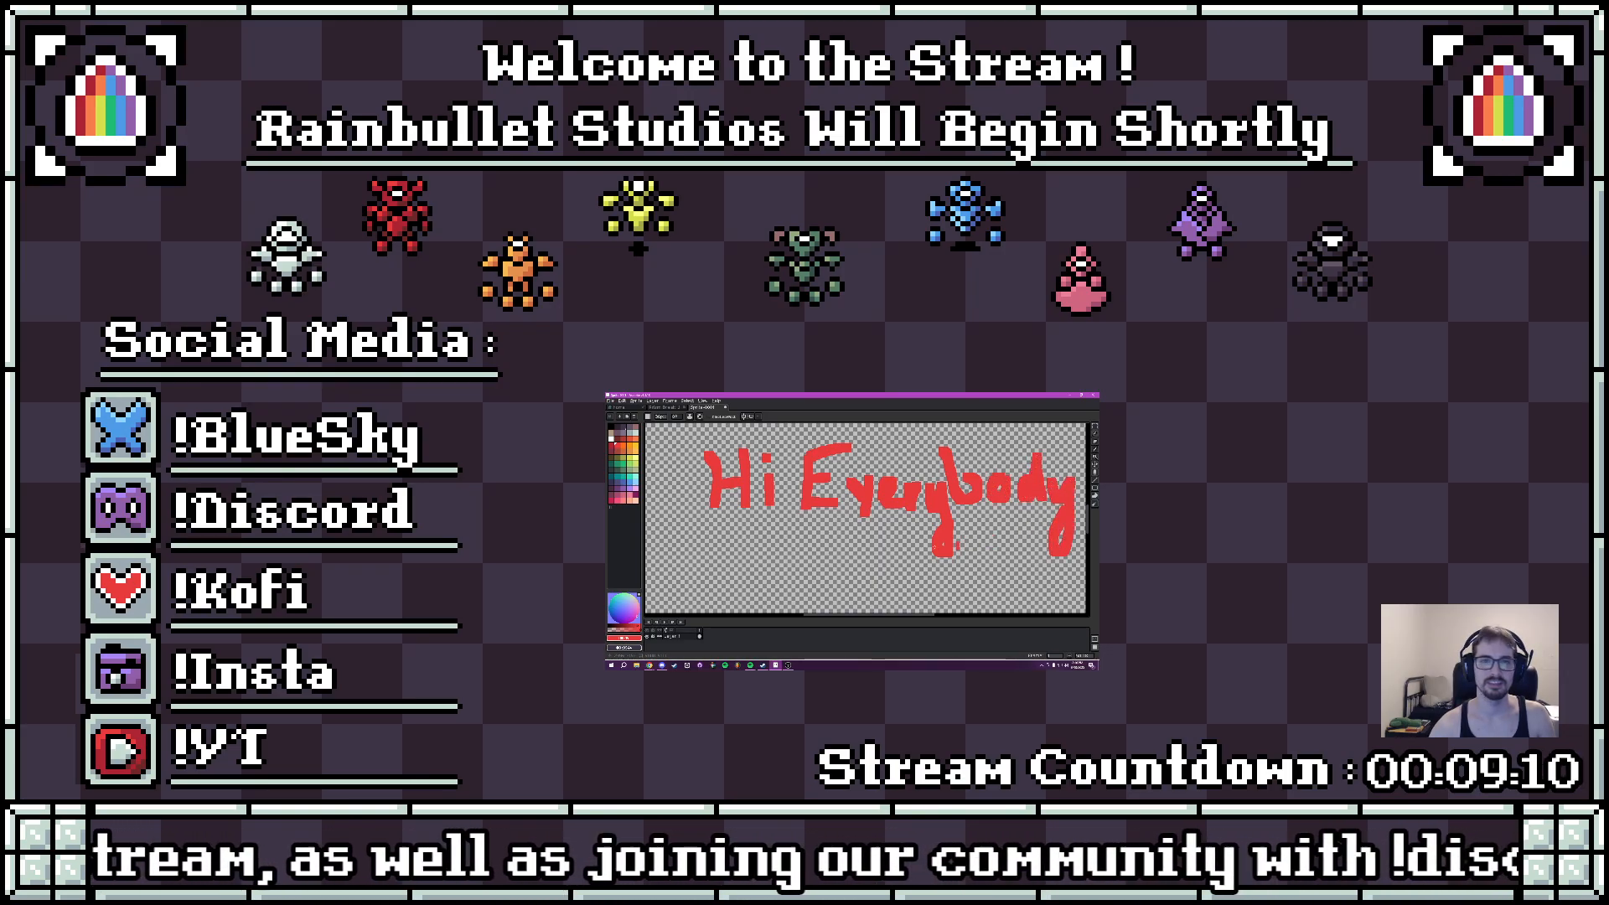
click(795, 556)
mouse_move(777, 586)
mouse_down()
mouse_move(835, 603)
mouse_move(897, 570)
mouse_up()
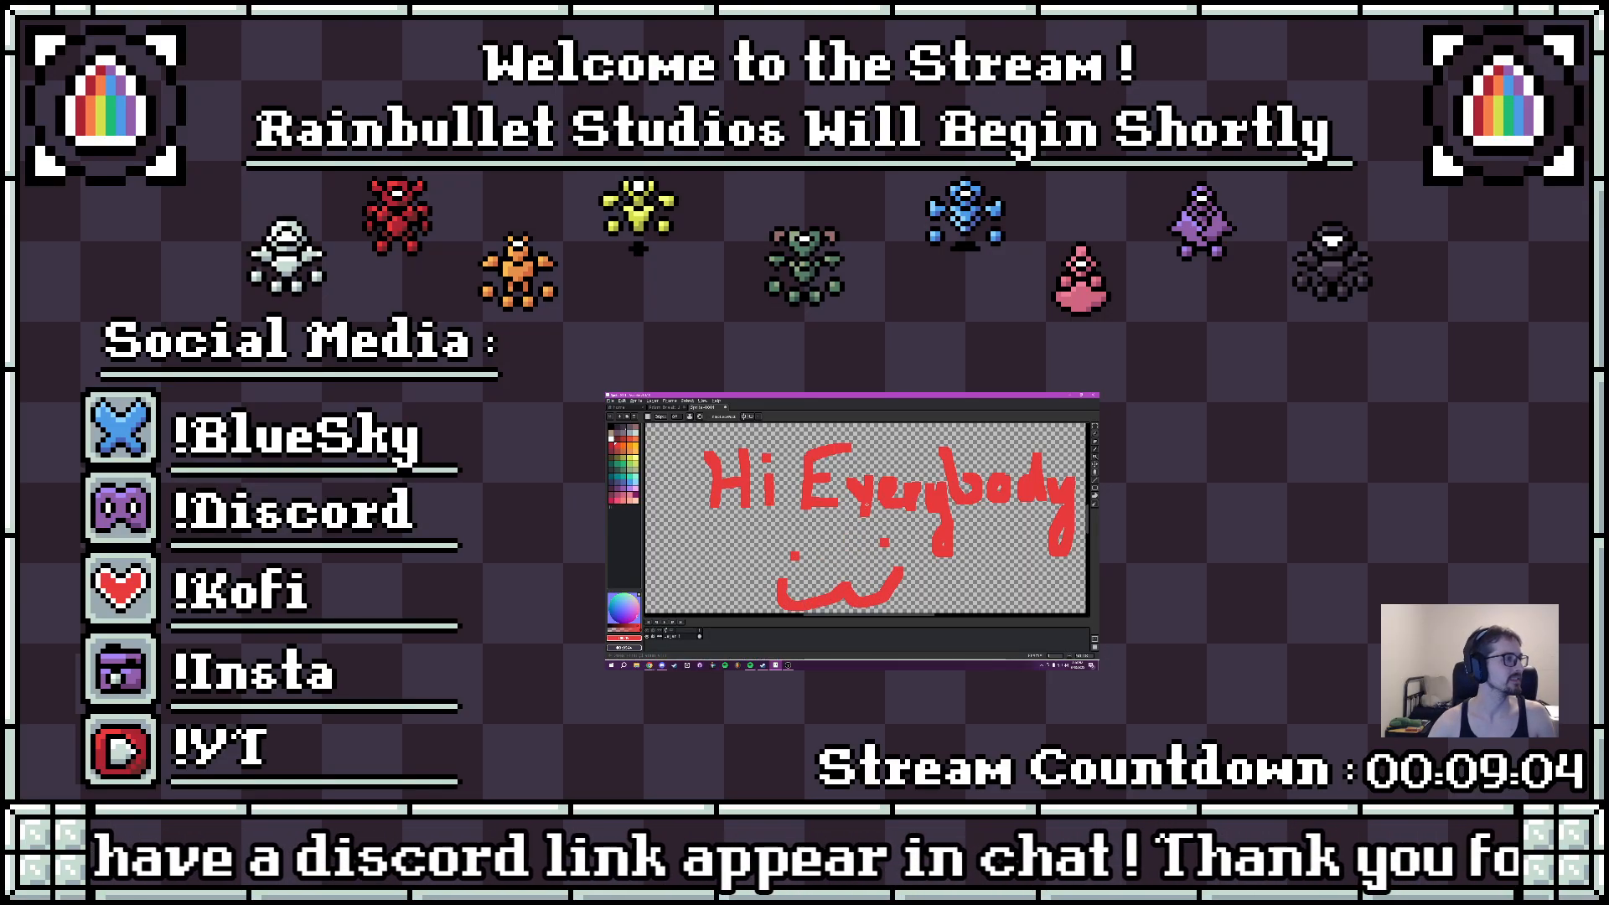
- Undo all the strokes of the "Hi Everybody" lettering and the smiley face
key(ctrl+z)
key(ctrl+z)
key(ctrl+z)
key(ctrl+z)
key(ctrl+z)
key(ctrl+z)
key(ctrl+z)
key(ctrl+z)
key(ctrl+z)
key(ctrl+z)
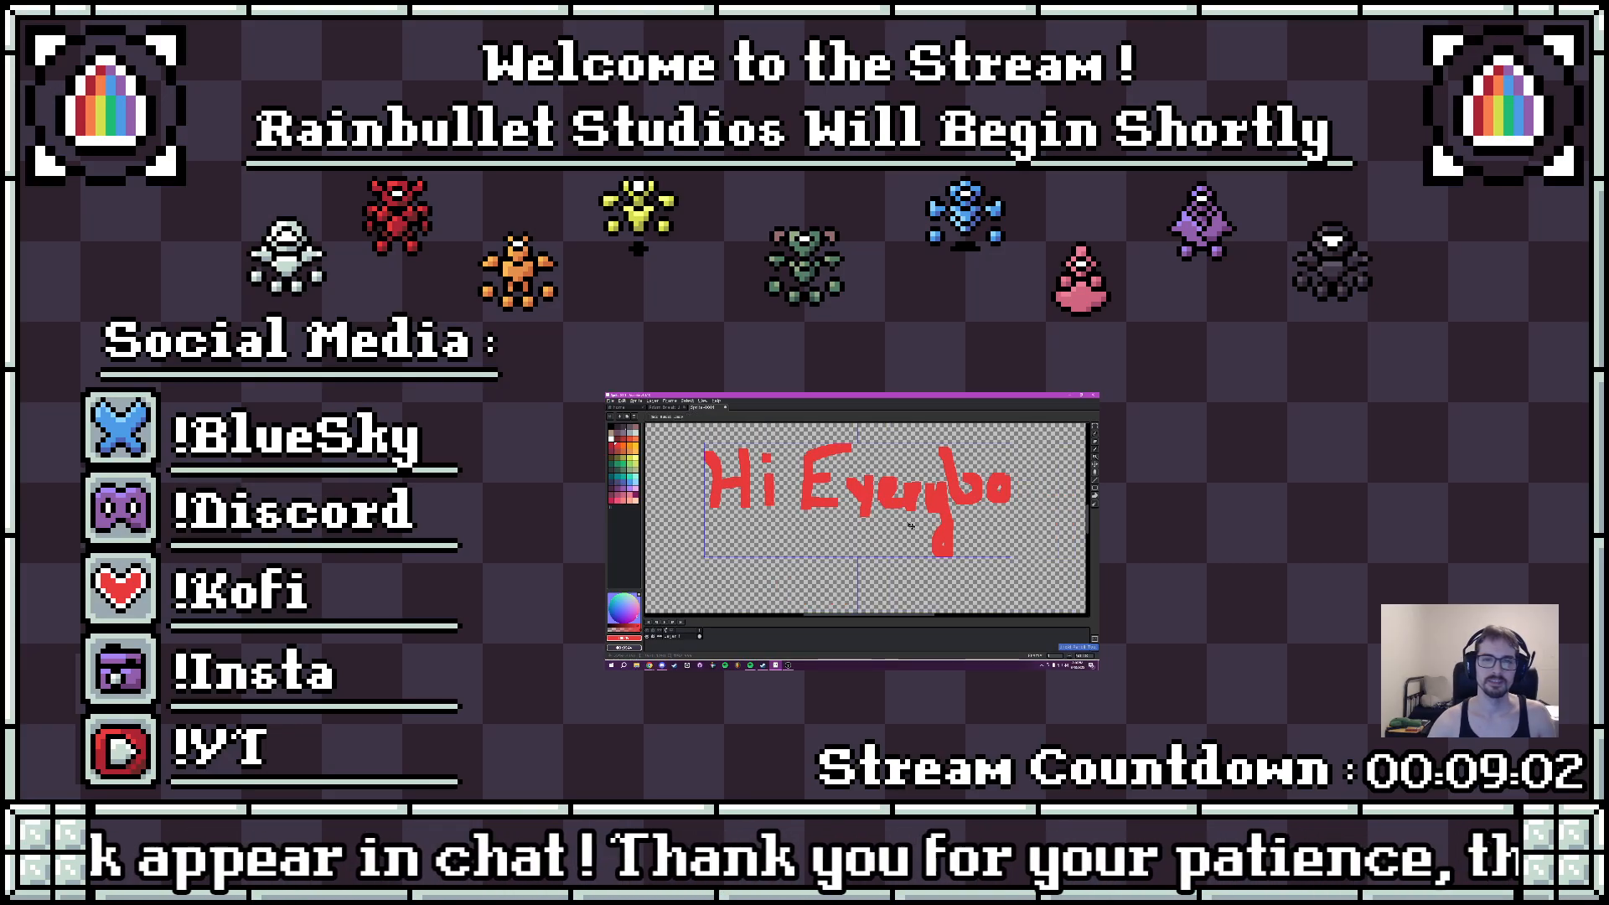
key(ctrl+z)
key(ctrl+z)
key(ctrl+z)
key(ctrl+z)
key(ctrl+z)
key(ctrl+z)
key(ctrl+z)
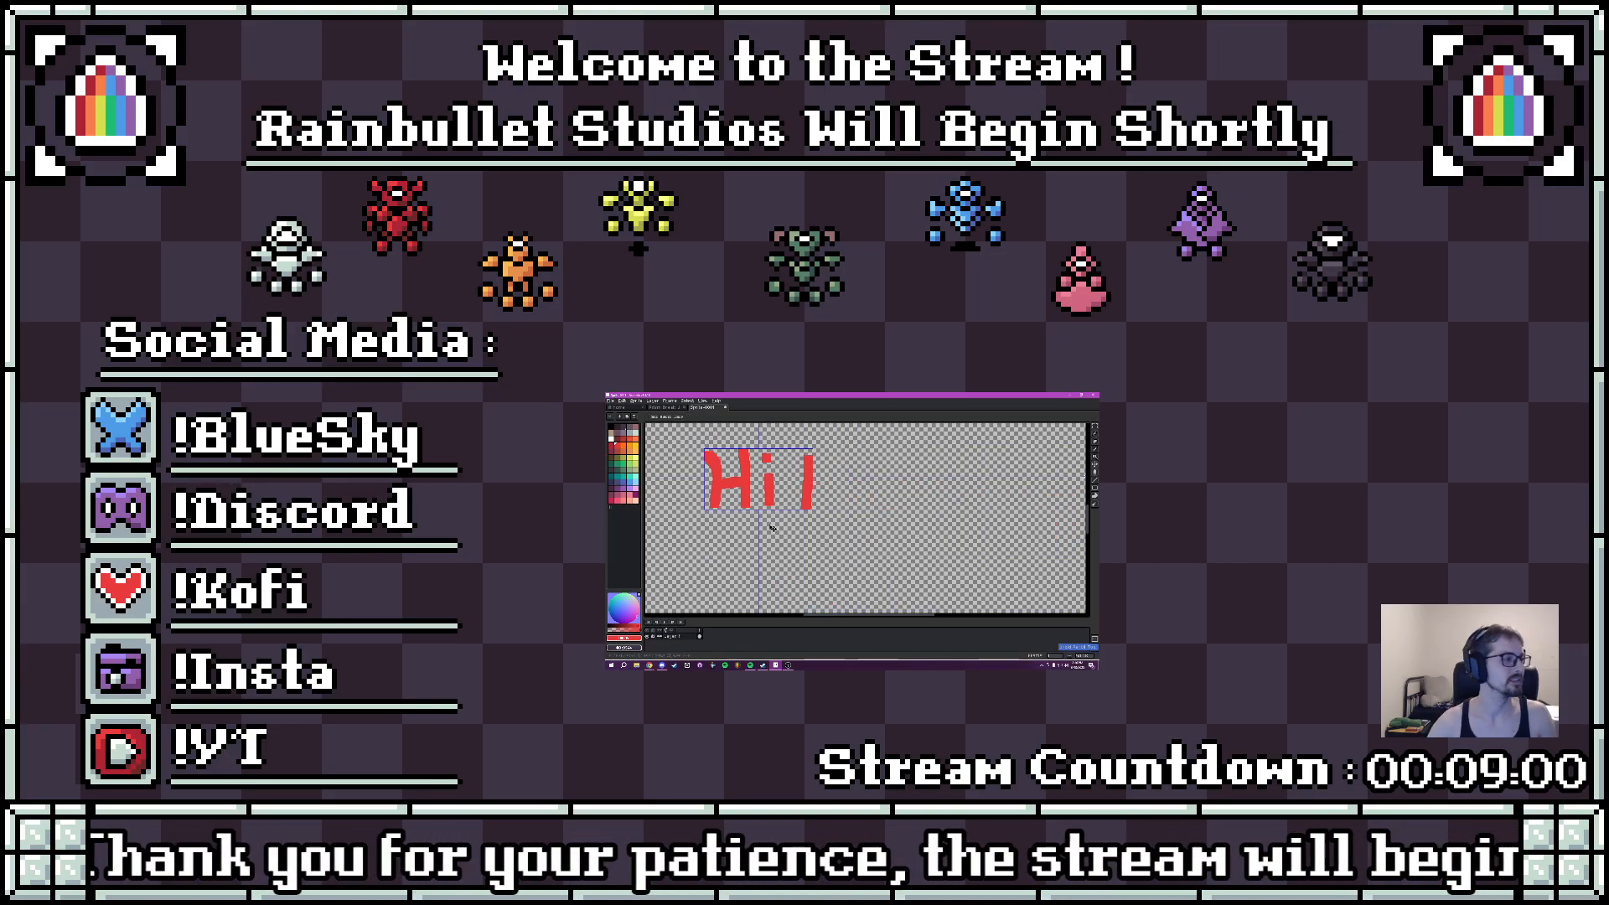
key(ctrl+z)
key(ctrl+z)
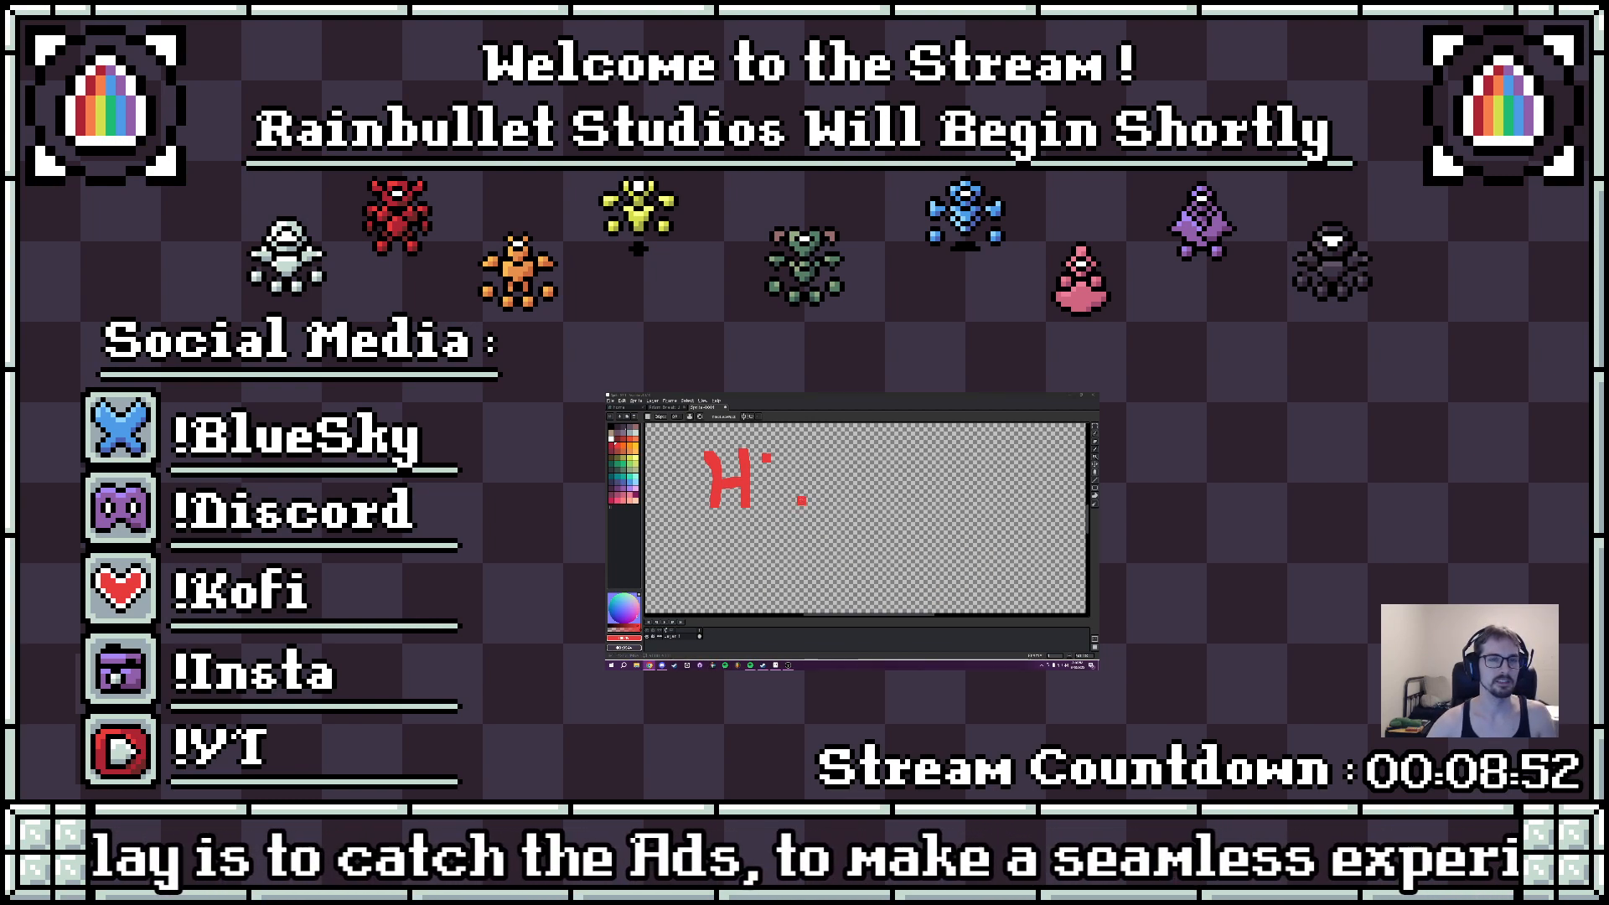
key(ctrl+z)
key(ctrl+z)
key(ctrl+z)
key(ctrl+z)
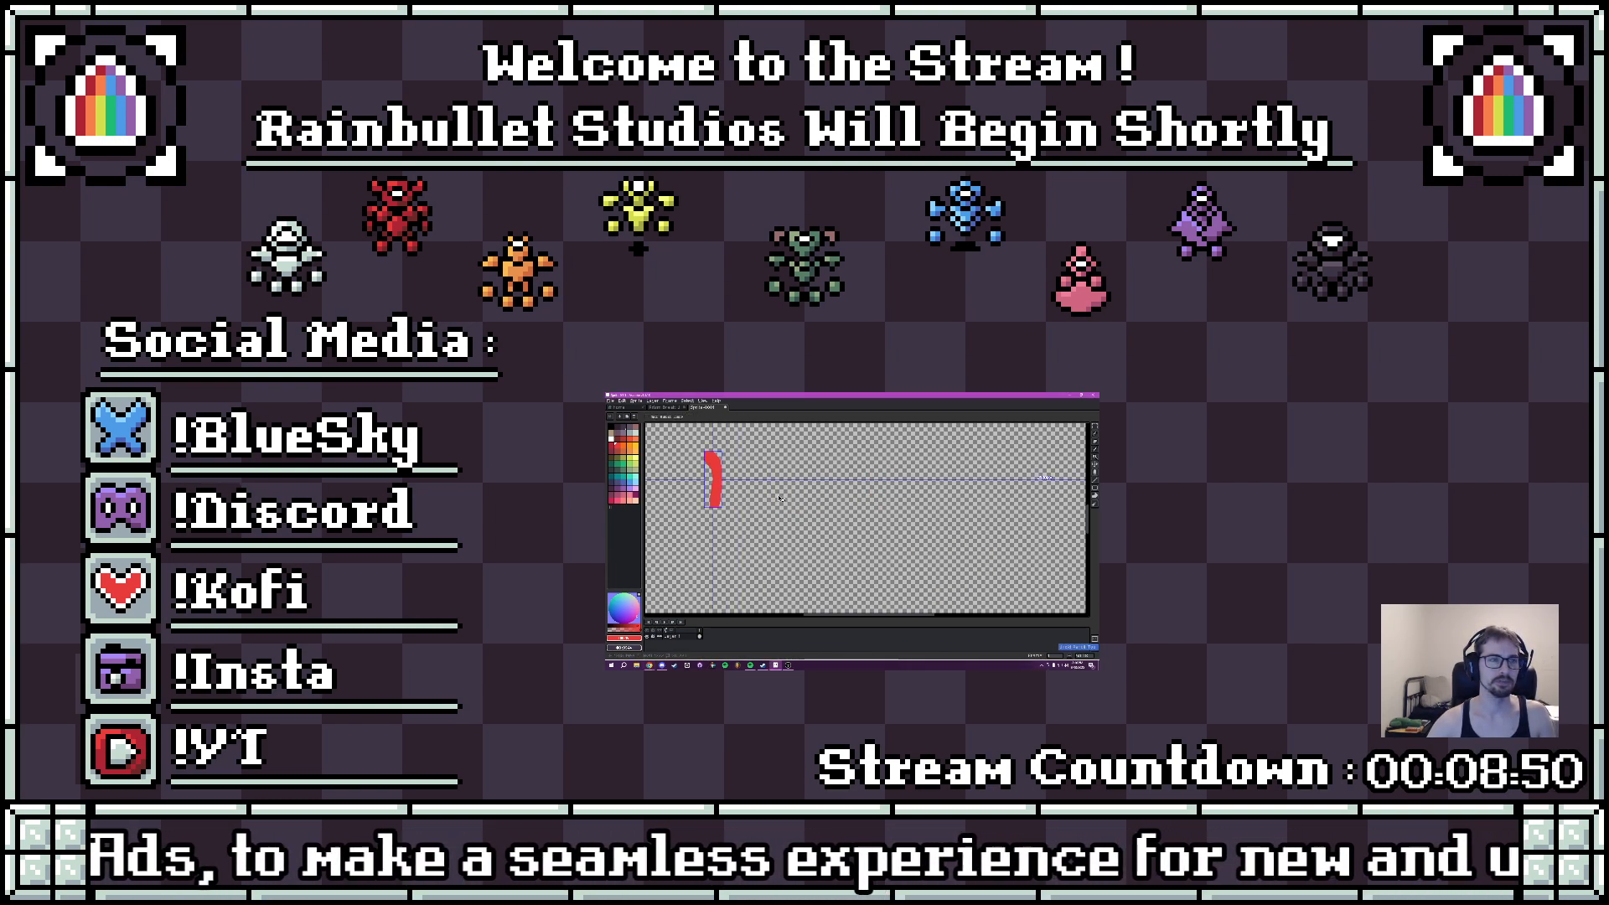
key(ctrl+z)
- Handwrite "ITS OWL!" in red across the canvas and draw arrows pointing at the word OWL
mouse_move(686, 450)
mouse_down()
mouse_move(754, 449)
mouse_move(730, 451)
mouse_move(733, 492)
mouse_move(706, 500)
mouse_move(755, 500)
mouse_move(788, 473)
mouse_move(780, 501)
mouse_move(830, 492)
mouse_move(766, 559)
mouse_move(796, 593)
mouse_move(843, 575)
mouse_move(833, 544)
mouse_move(868, 591)
mouse_move(876, 567)
mouse_move(895, 589)
mouse_move(906, 538)
mouse_move(923, 597)
mouse_move(961, 597)
mouse_up()
mouse_move(1002, 557)
mouse_down()
mouse_move(971, 508)
mouse_move(1016, 501)
mouse_move(993, 584)
mouse_move(1006, 574)
mouse_up()
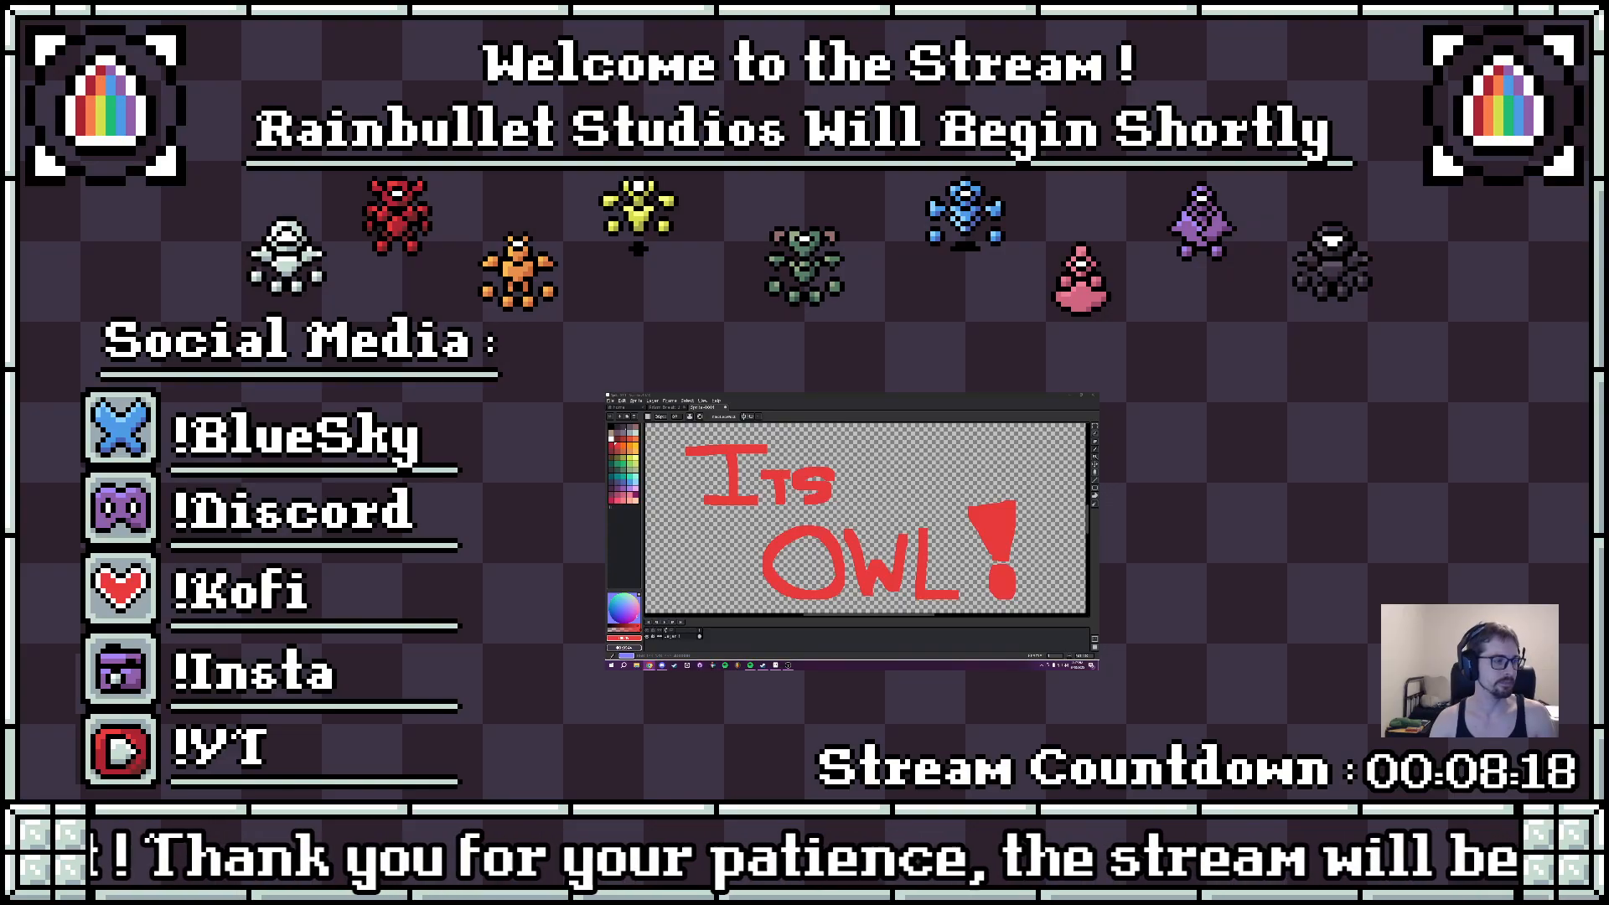
mouse_move(902, 526)
mouse_down()
mouse_move(880, 517)
mouse_move(921, 474)
mouse_move(871, 469)
mouse_move(869, 412)
mouse_up()
mouse_move(835, 509)
mouse_down()
mouse_move(800, 548)
mouse_move(882, 537)
mouse_up()
mouse_move(991, 568)
mouse_down()
mouse_move(901, 493)
mouse_move(931, 499)
mouse_up()
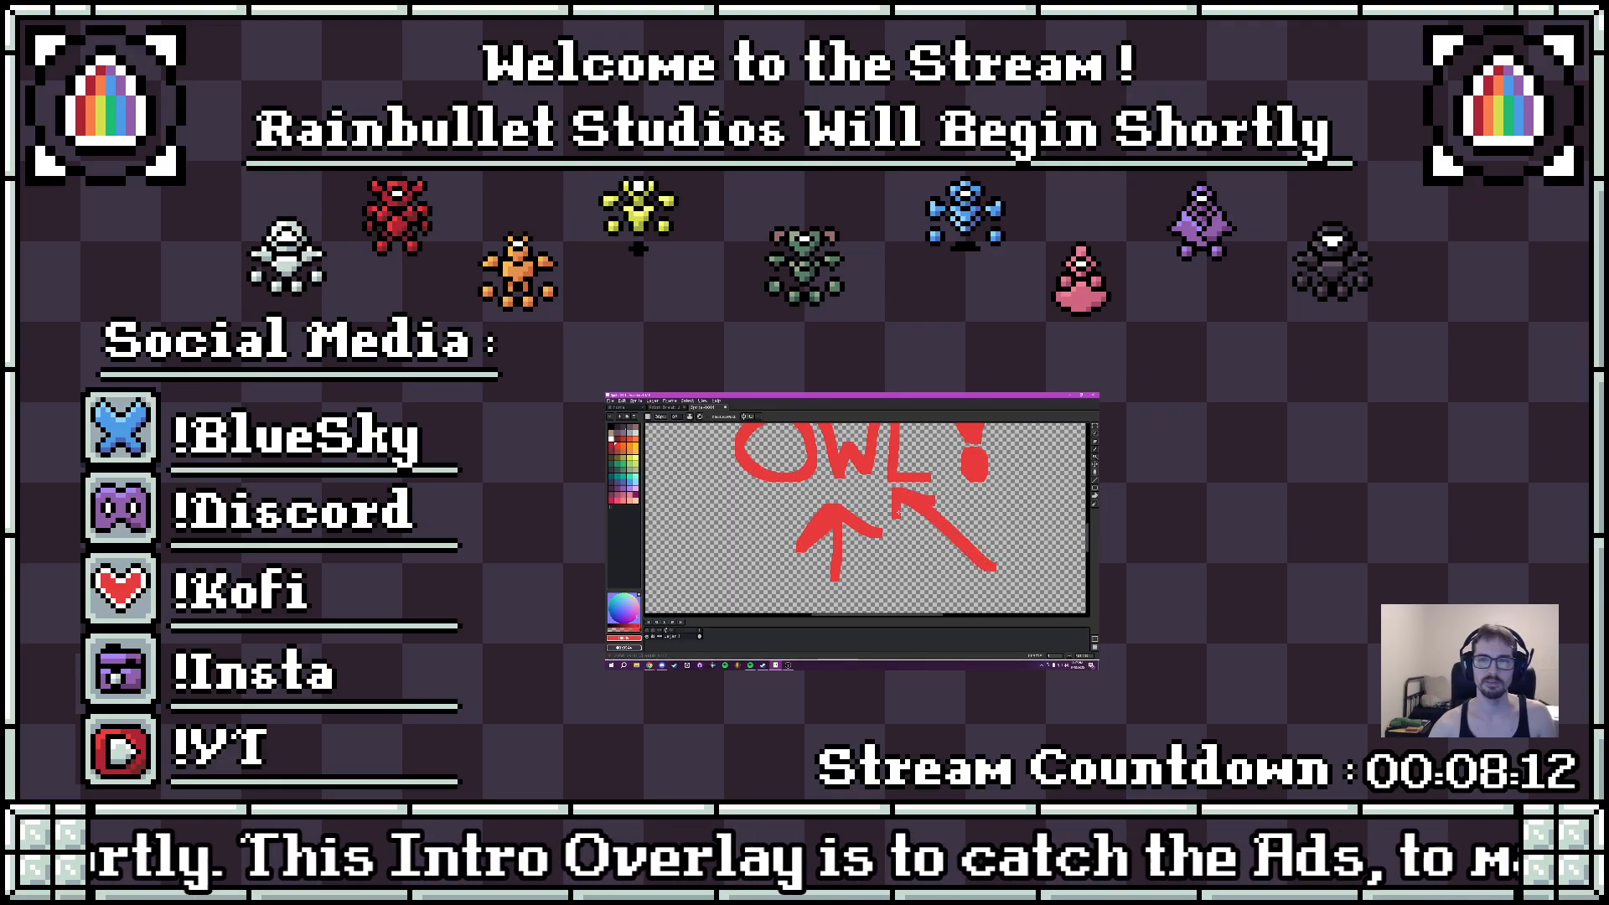
drag(722, 523, 766, 565)
scroll(825, 533, down, 3)
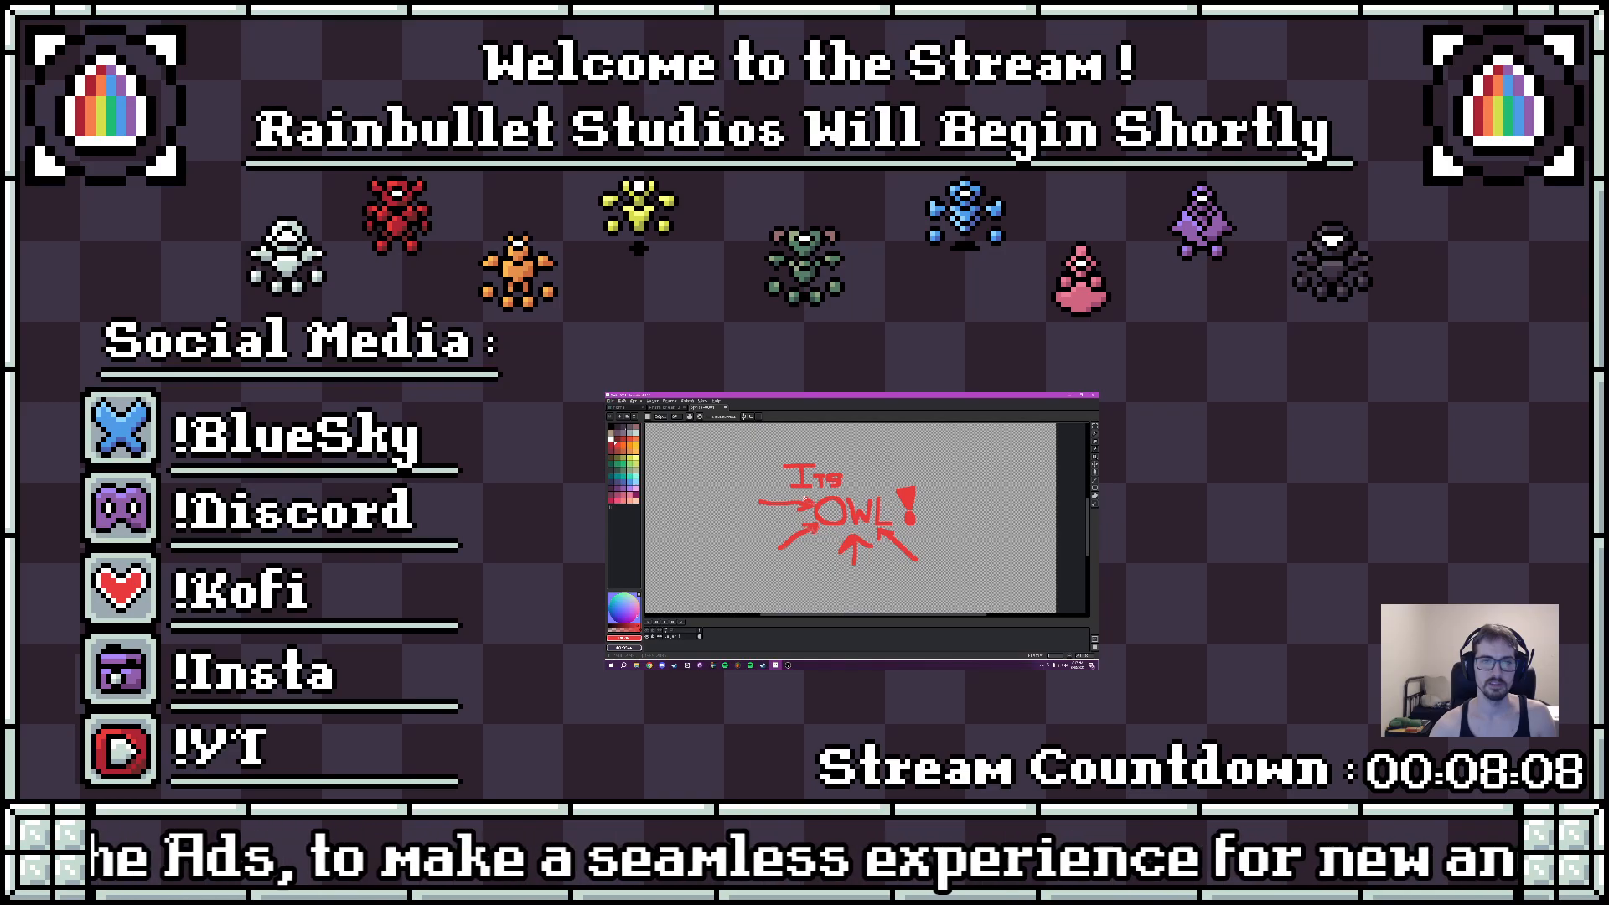
- Draw the upper and left edges of a small black square outline with notched corners on an empty canvas area
mouse_move(861, 476)
mouse_down()
mouse_move(873, 491)
mouse_move(885, 479)
mouse_move(902, 528)
mouse_move(876, 502)
mouse_move(917, 519)
mouse_move(872, 555)
mouse_move(943, 601)
mouse_up()
scroll(821, 519, up, 7)
scroll(821, 520, down, 6)
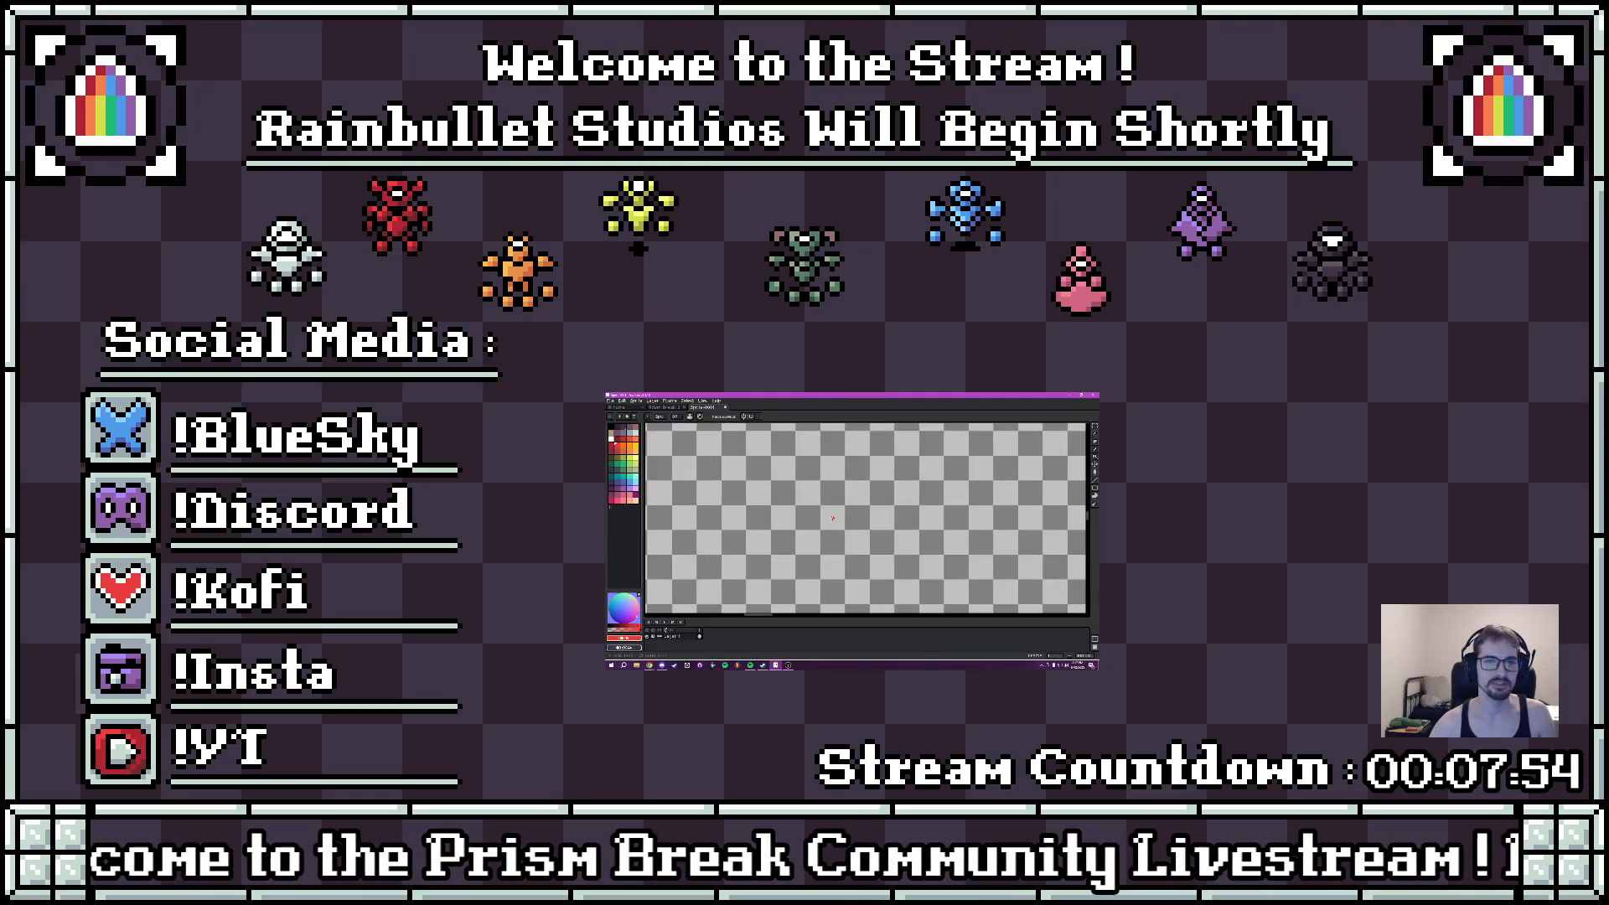
scroll(832, 518, up, 5)
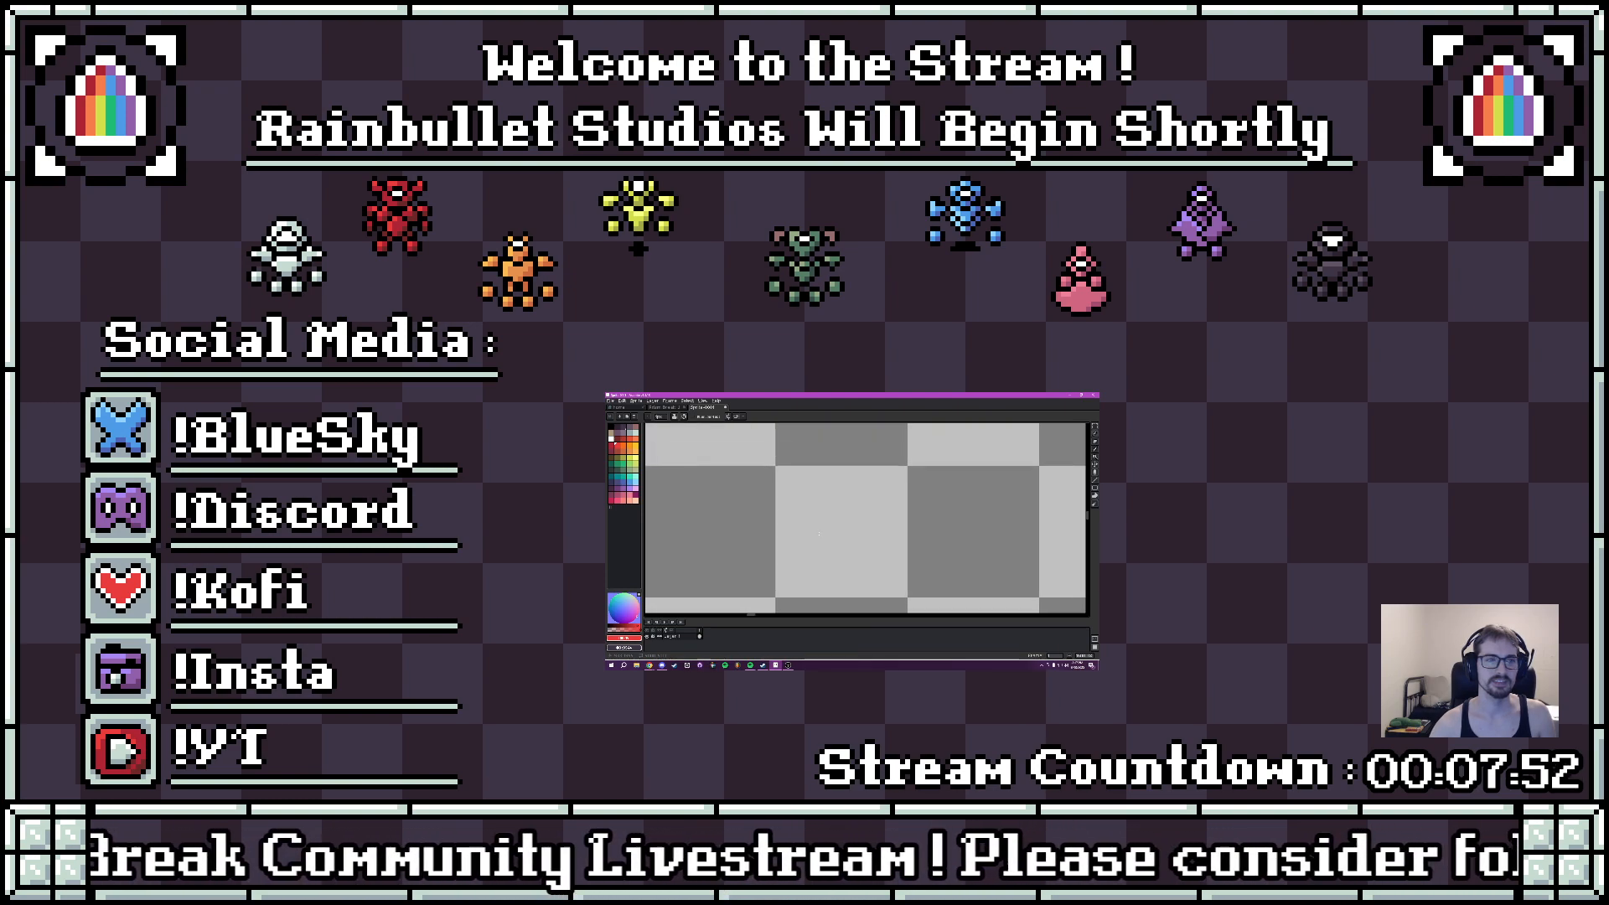
click(611, 427)
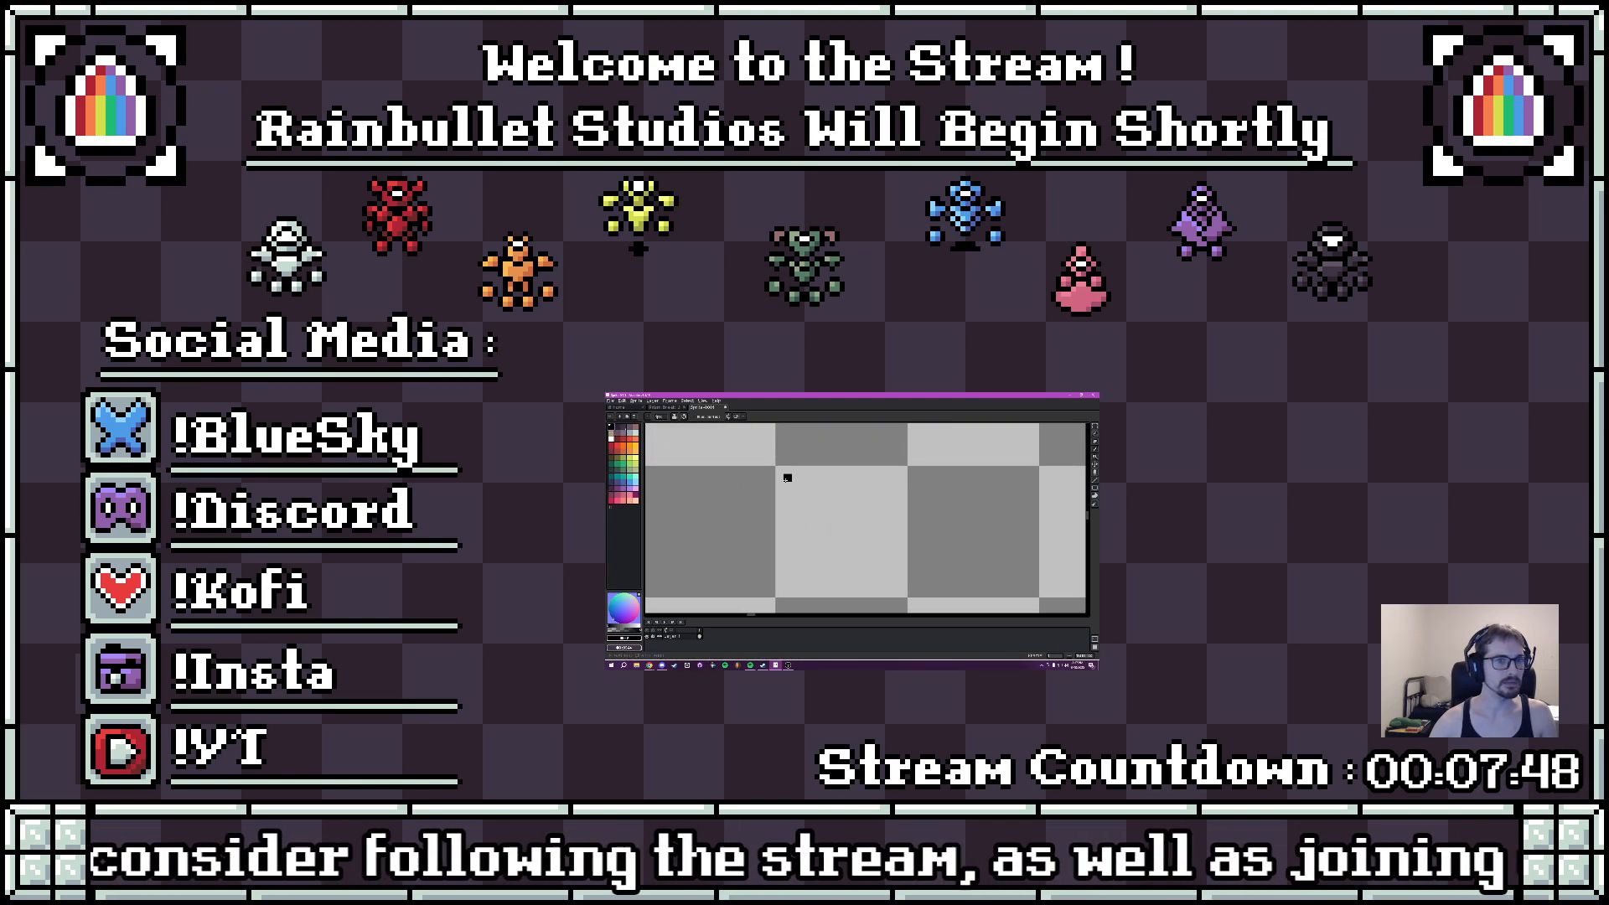
drag(781, 476, 882, 470)
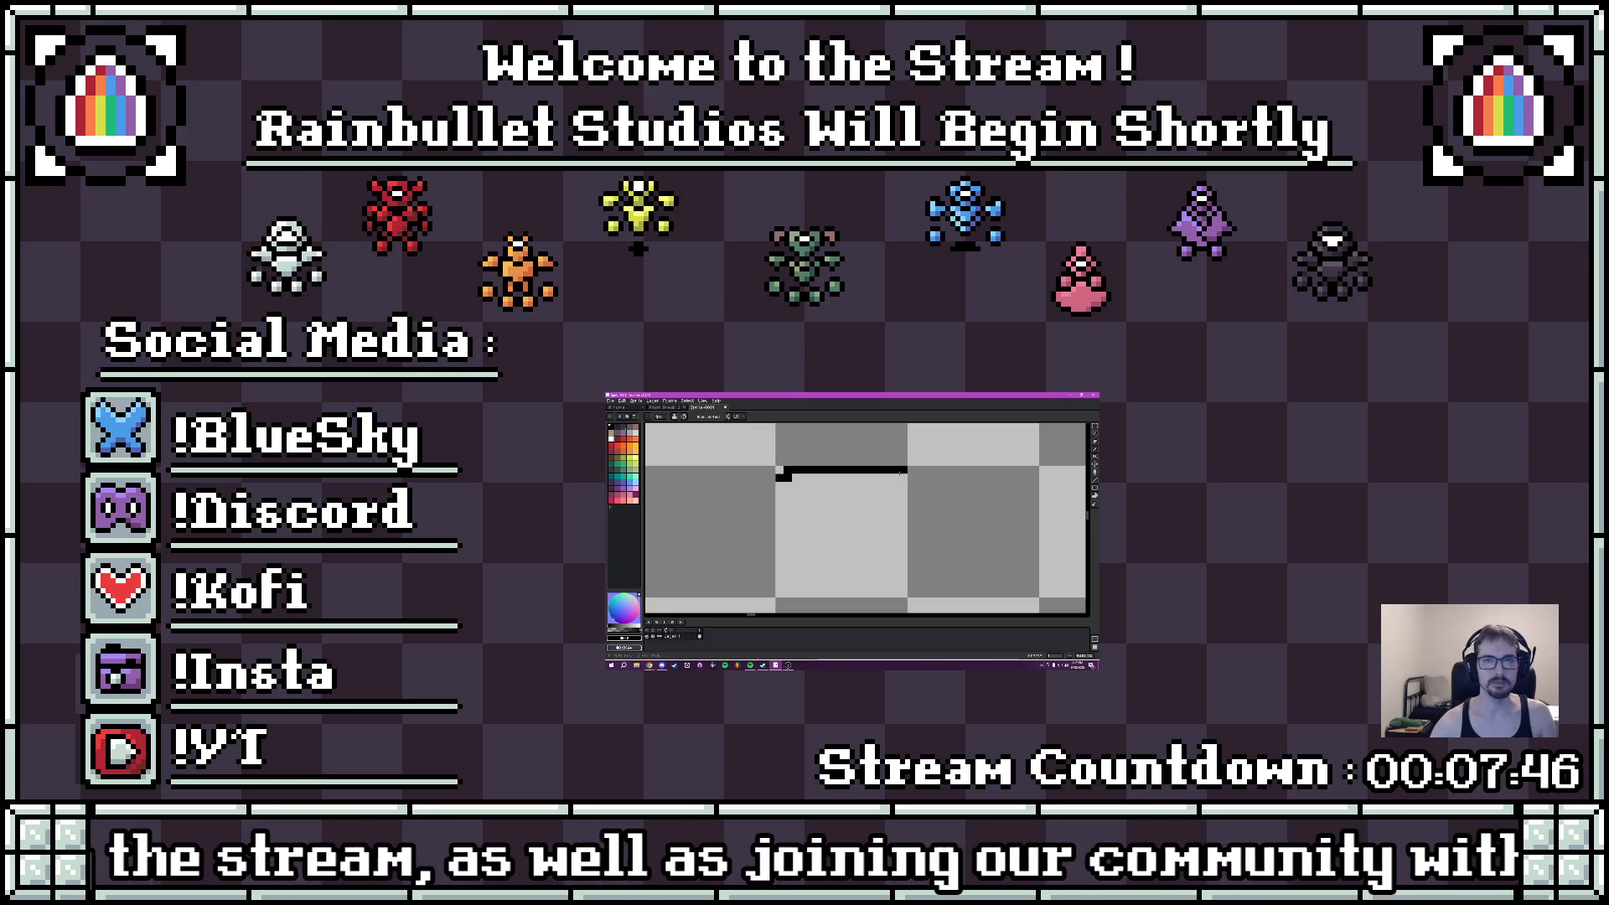
key(ctrl+z)
mouse_move(889, 471)
mouse_down()
mouse_move(786, 469)
mouse_move(781, 582)
mouse_move(779, 544)
mouse_up()
- Shrink the eraser, remove the stray black pixels beside the left edge, and complete the square outline
key(e)
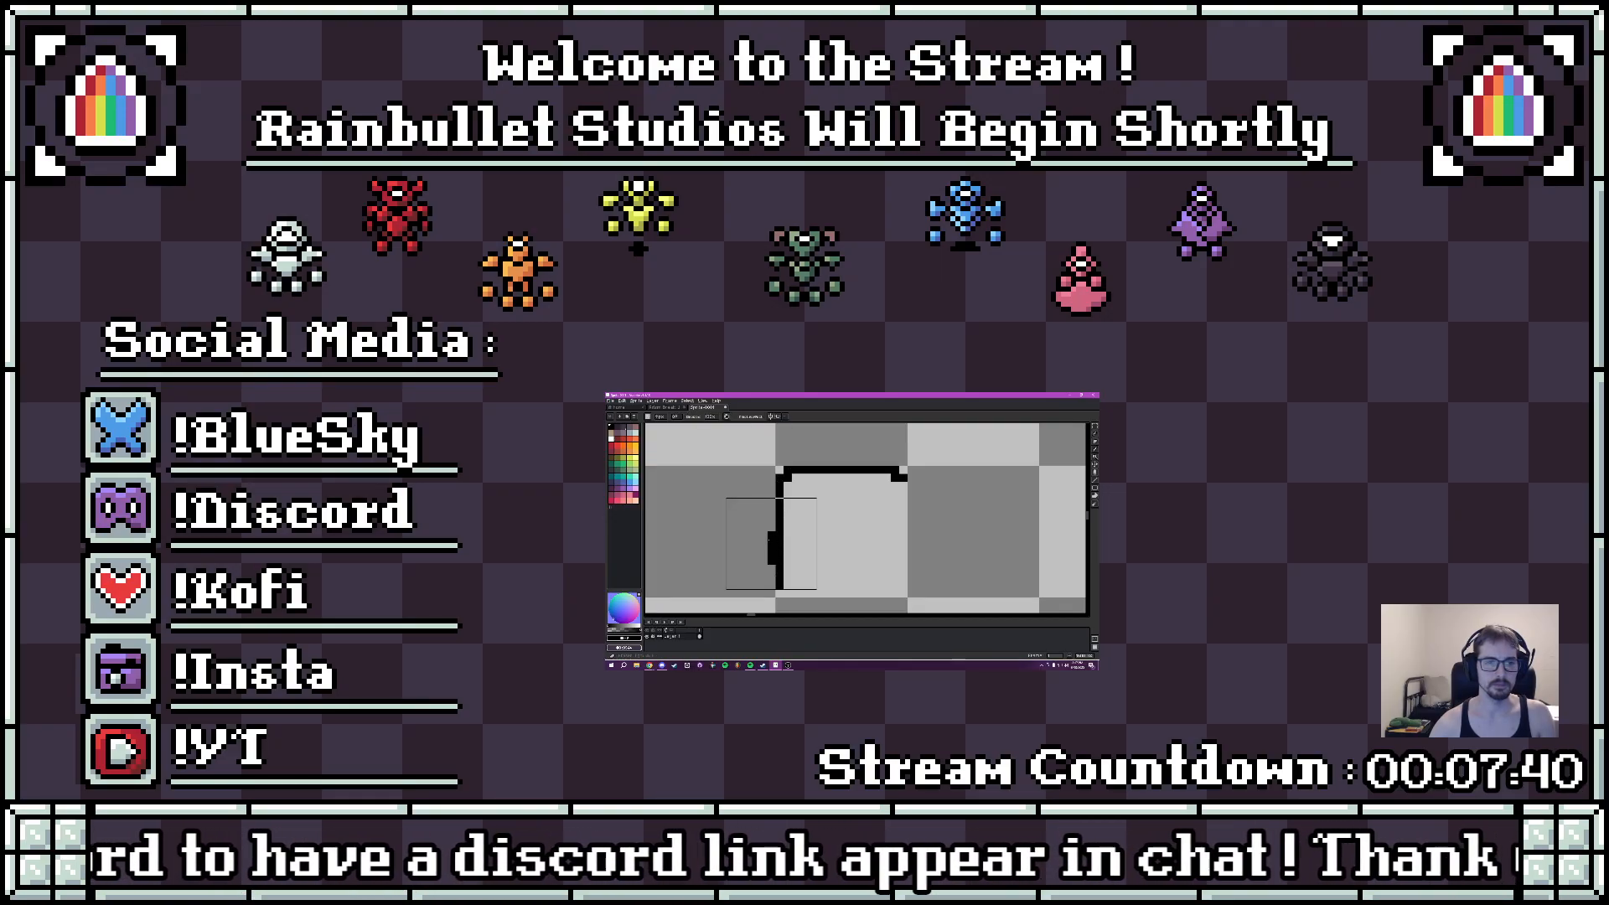
click(776, 544)
key(ctrl+z)
key(minus)
key(minus)
key(minus)
key(minus)
key(minus)
key(minus)
key(minus)
key(minus)
key(minus)
key(minus)
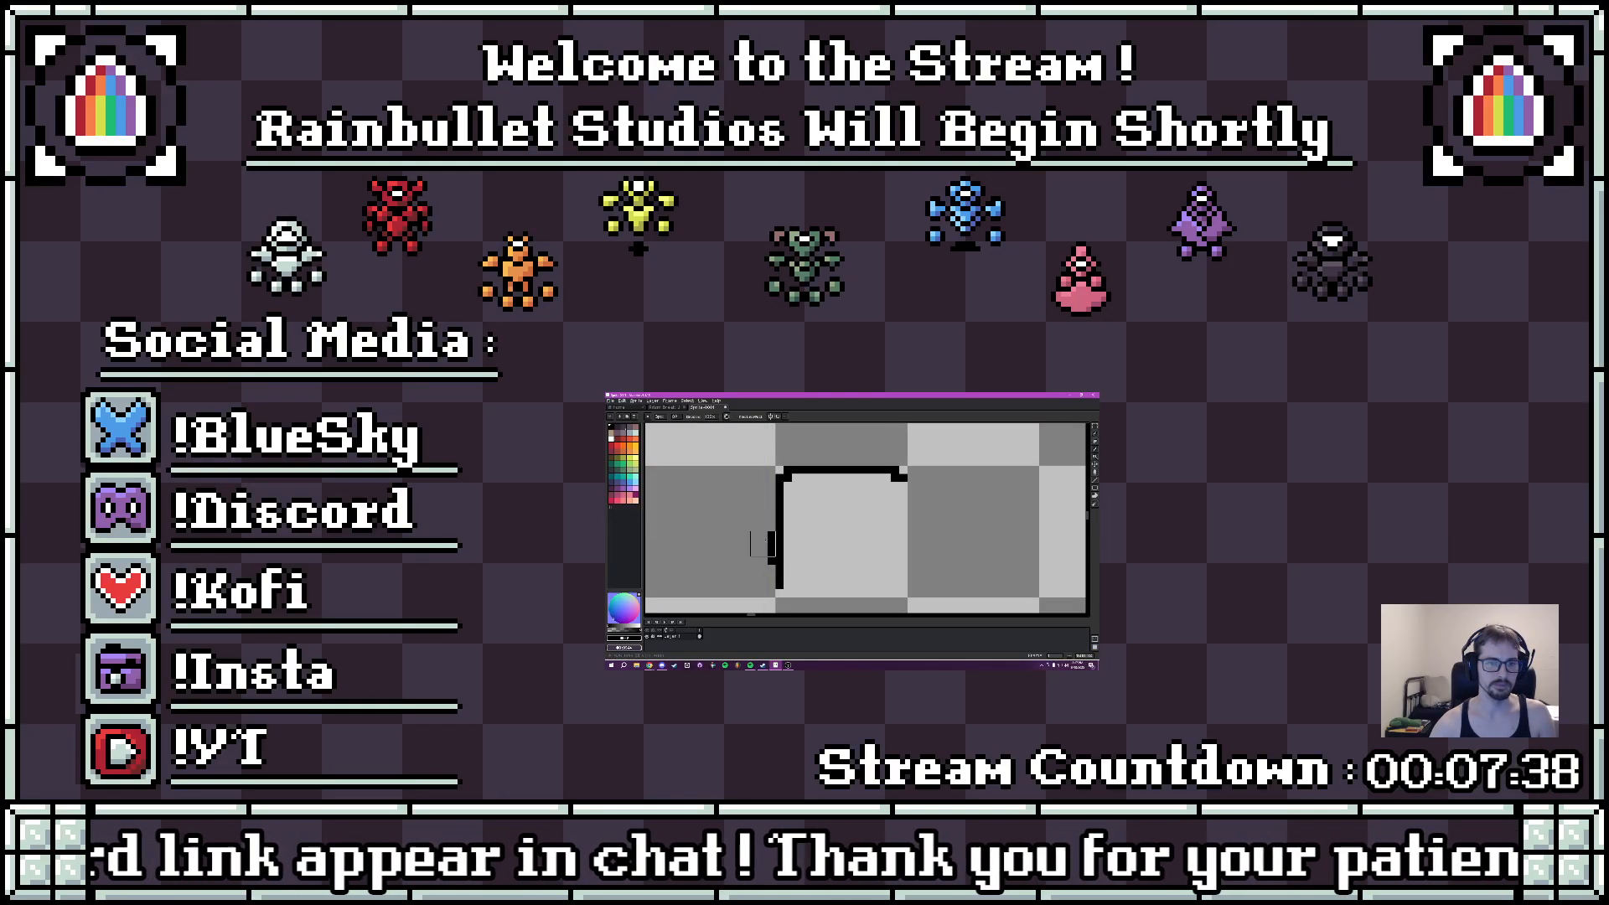
mouse_move(772, 536)
mouse_down()
mouse_move(788, 592)
mouse_move(897, 593)
mouse_move(903, 485)
mouse_move(882, 484)
mouse_up()
- Fill the inside of the black square outline with pale mint green
key(b)
click(636, 433)
right_click(629, 433)
key(g)
click(779, 491)
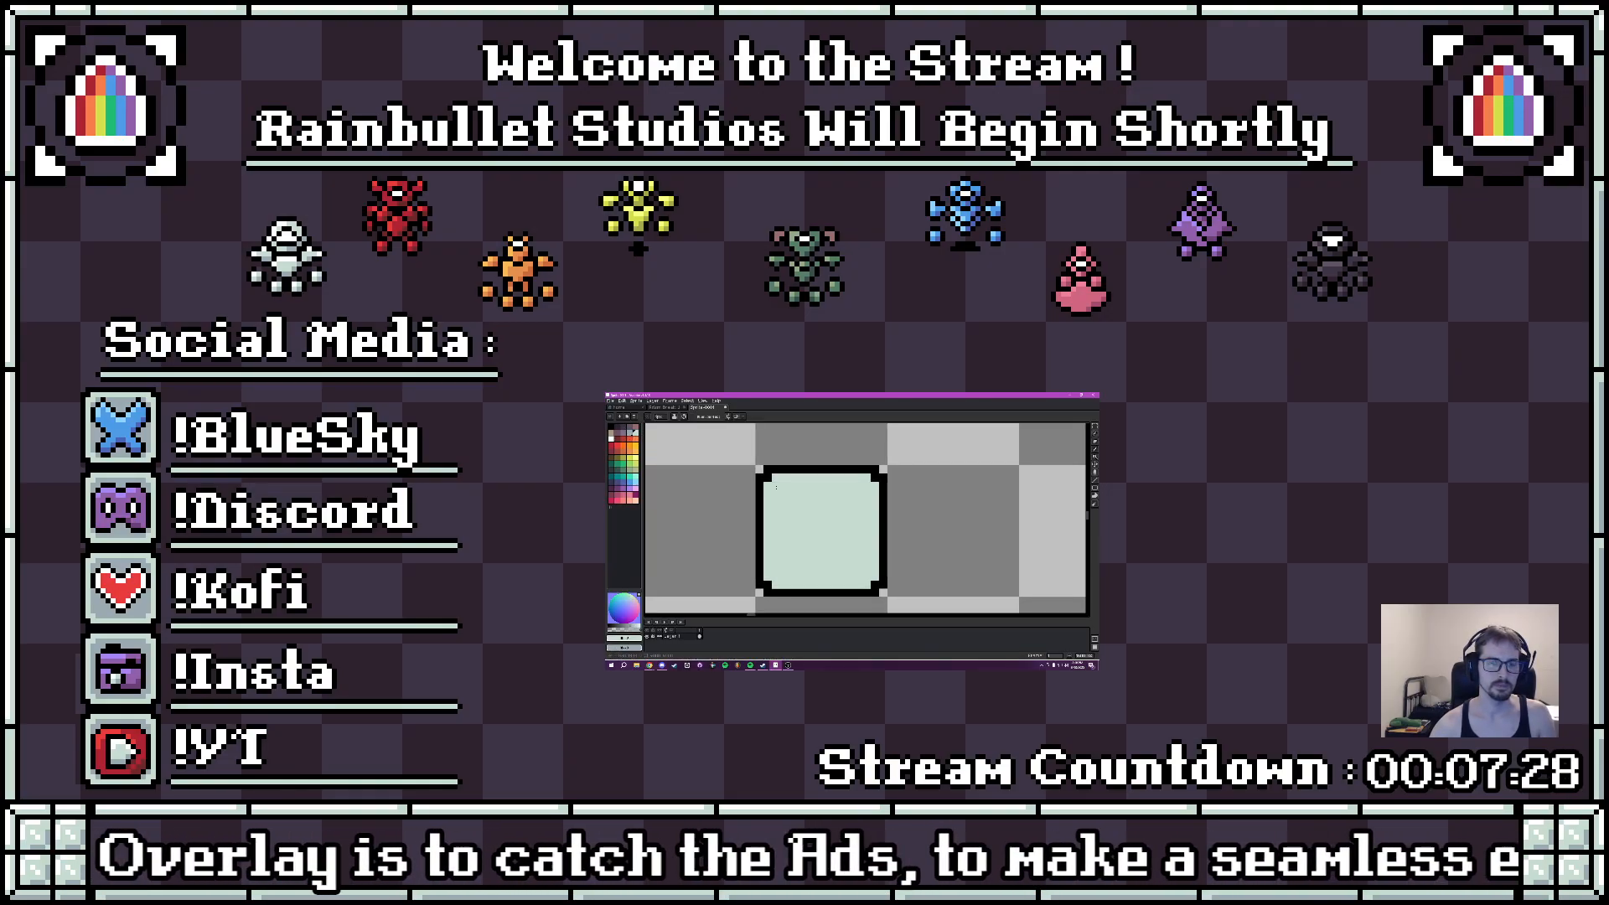
- Outline an inset area with stepped corners in blue-gray and fill it, leaving a pale mint border inside the square
right_click(783, 494)
right_click(783, 486)
click(776, 486)
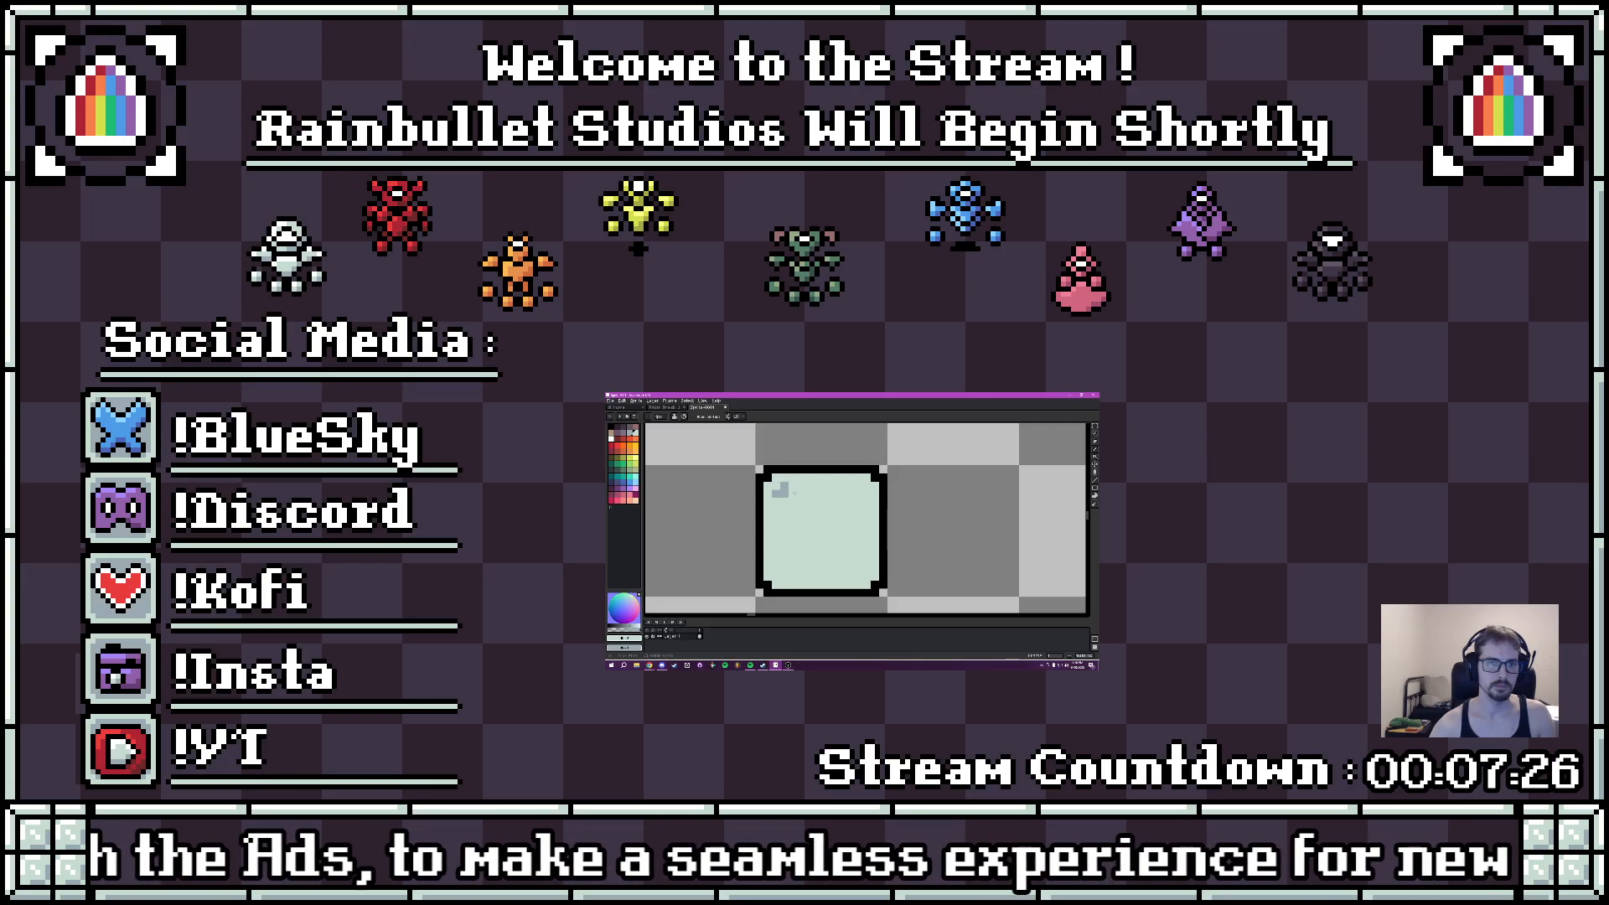
mouse_move(793, 487)
mouse_down()
mouse_move(862, 485)
mouse_move(866, 568)
mouse_move(781, 577)
mouse_move(777, 503)
mouse_up()
key(g)
click(826, 530)
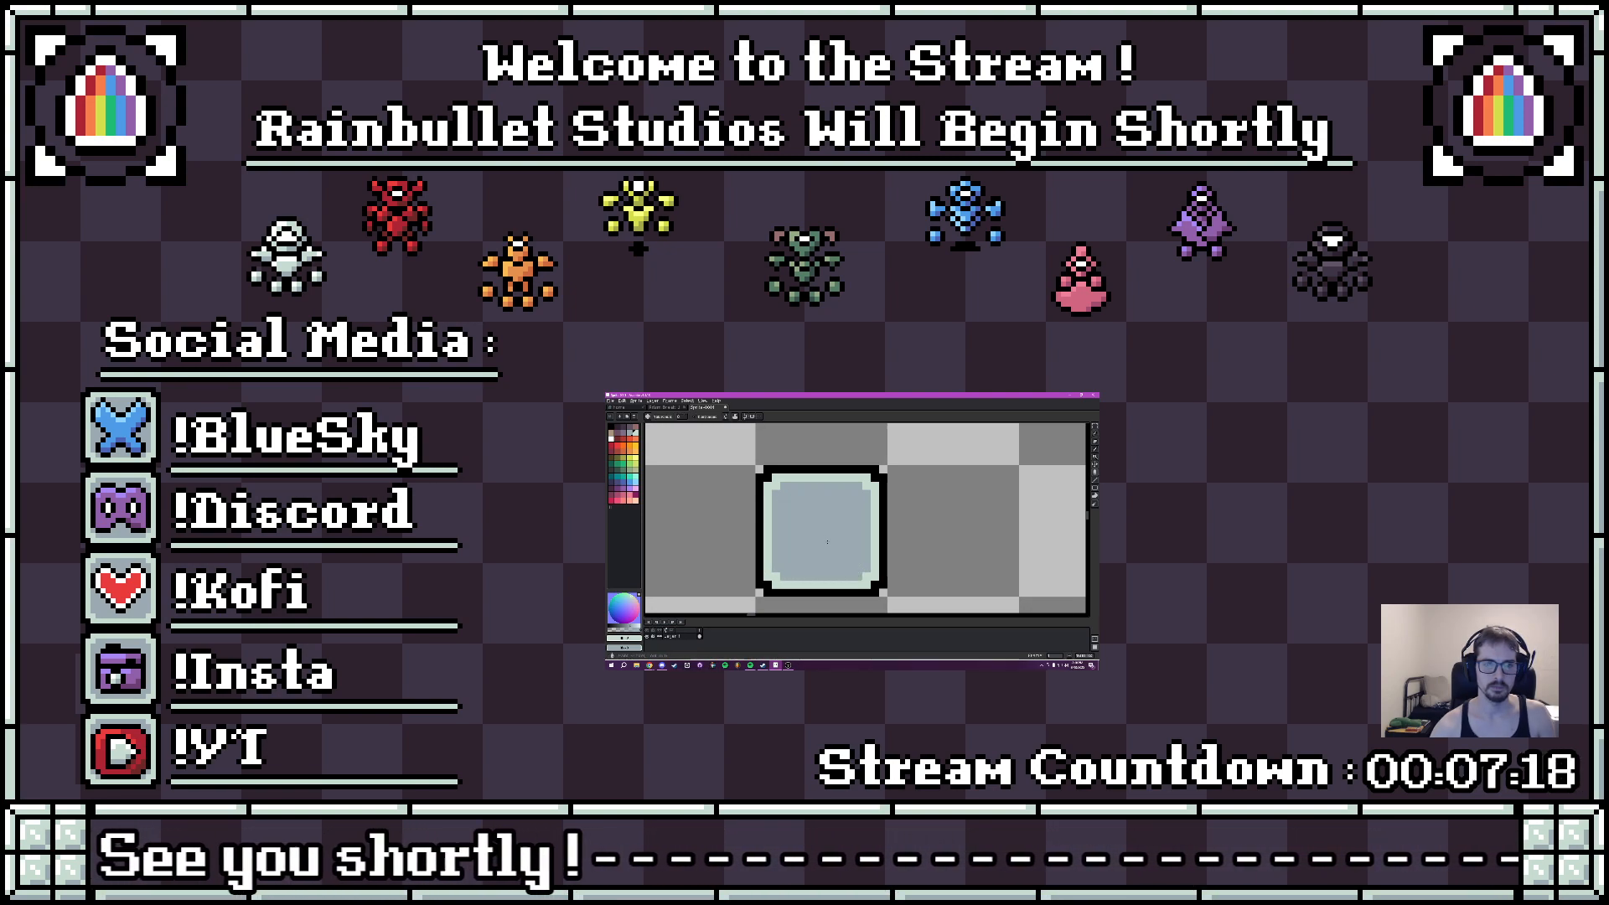
- Draw a black upward-pointing arrow outline in the middle of the blue-gray tile
scroll(839, 536, down, 4)
scroll(851, 535, up, 2)
scroll(851, 537, up, 2)
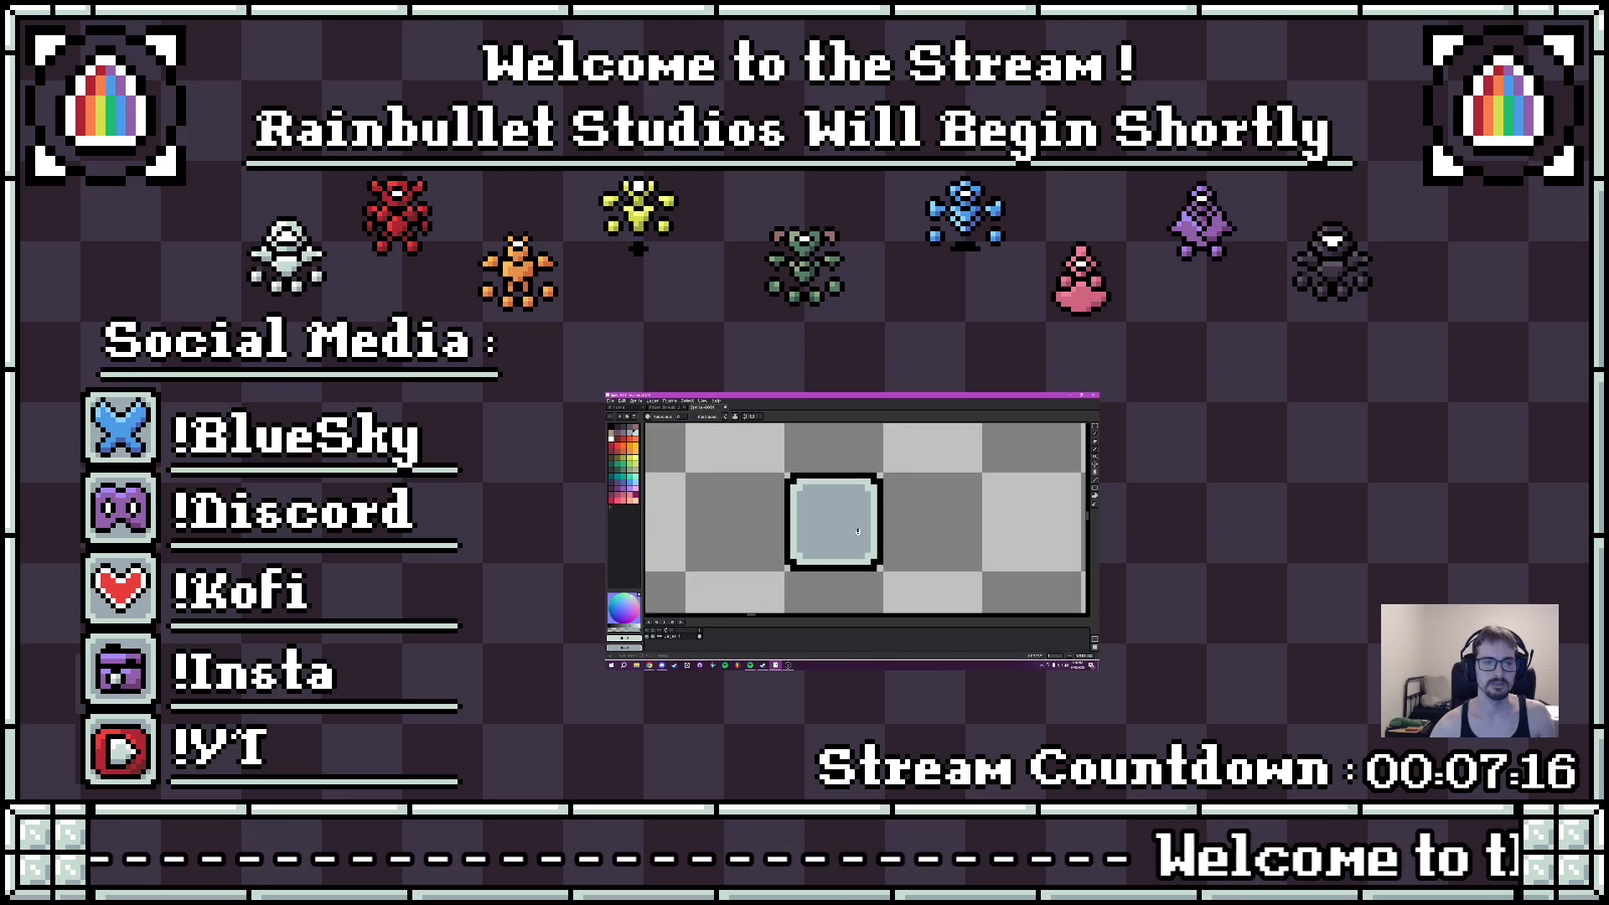
click(613, 429)
mouse_move(805, 516)
mouse_down()
mouse_move(774, 516)
mouse_move(803, 528)
mouse_move(798, 495)
mouse_move(830, 500)
mouse_up()
scroll(777, 508, up, 1)
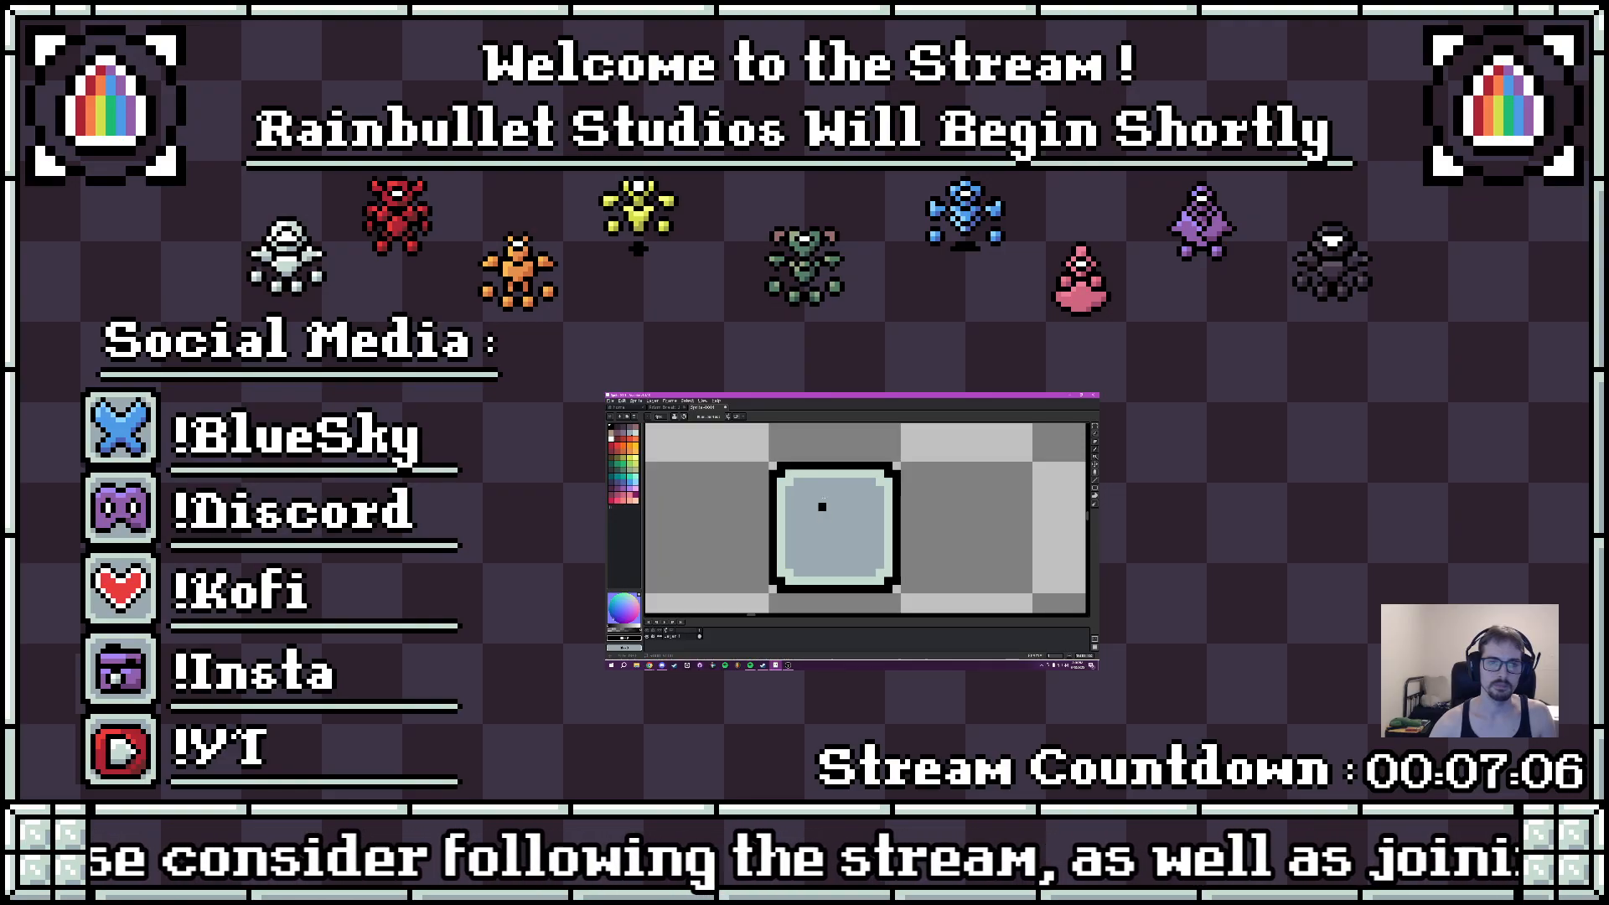
mouse_move(839, 482)
mouse_down()
mouse_move(849, 493)
mouse_move(814, 515)
mouse_move(867, 510)
mouse_move(822, 535)
mouse_move(823, 556)
mouse_move(847, 521)
mouse_up()
scroll(895, 506, down, 5)
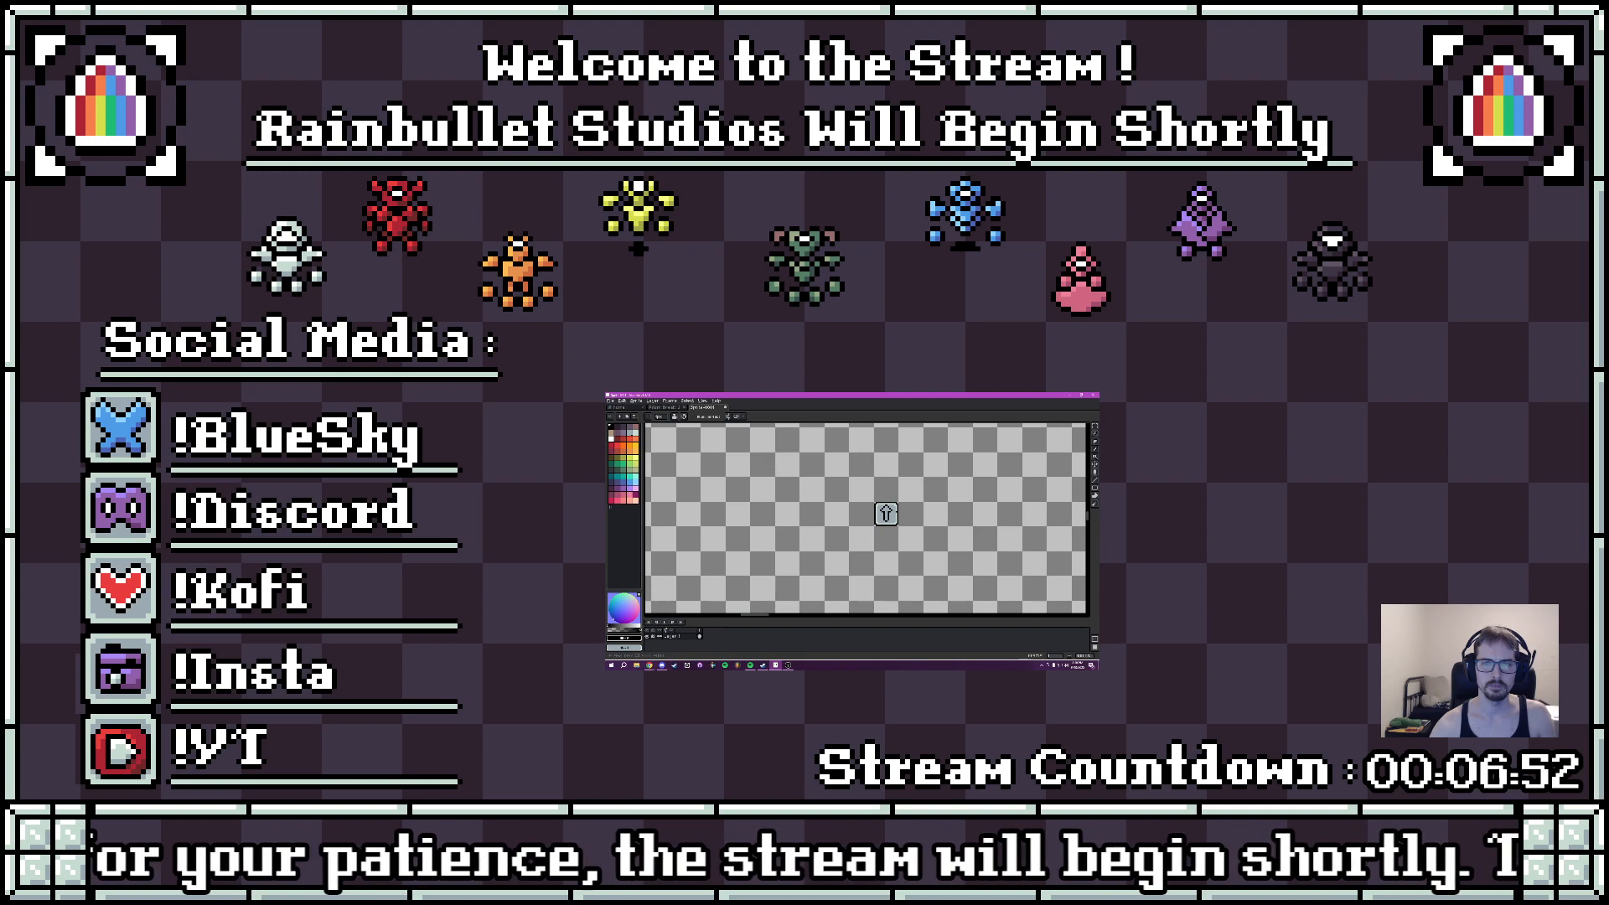
scroll(886, 513, up, 5)
scroll(911, 525, down, 1)
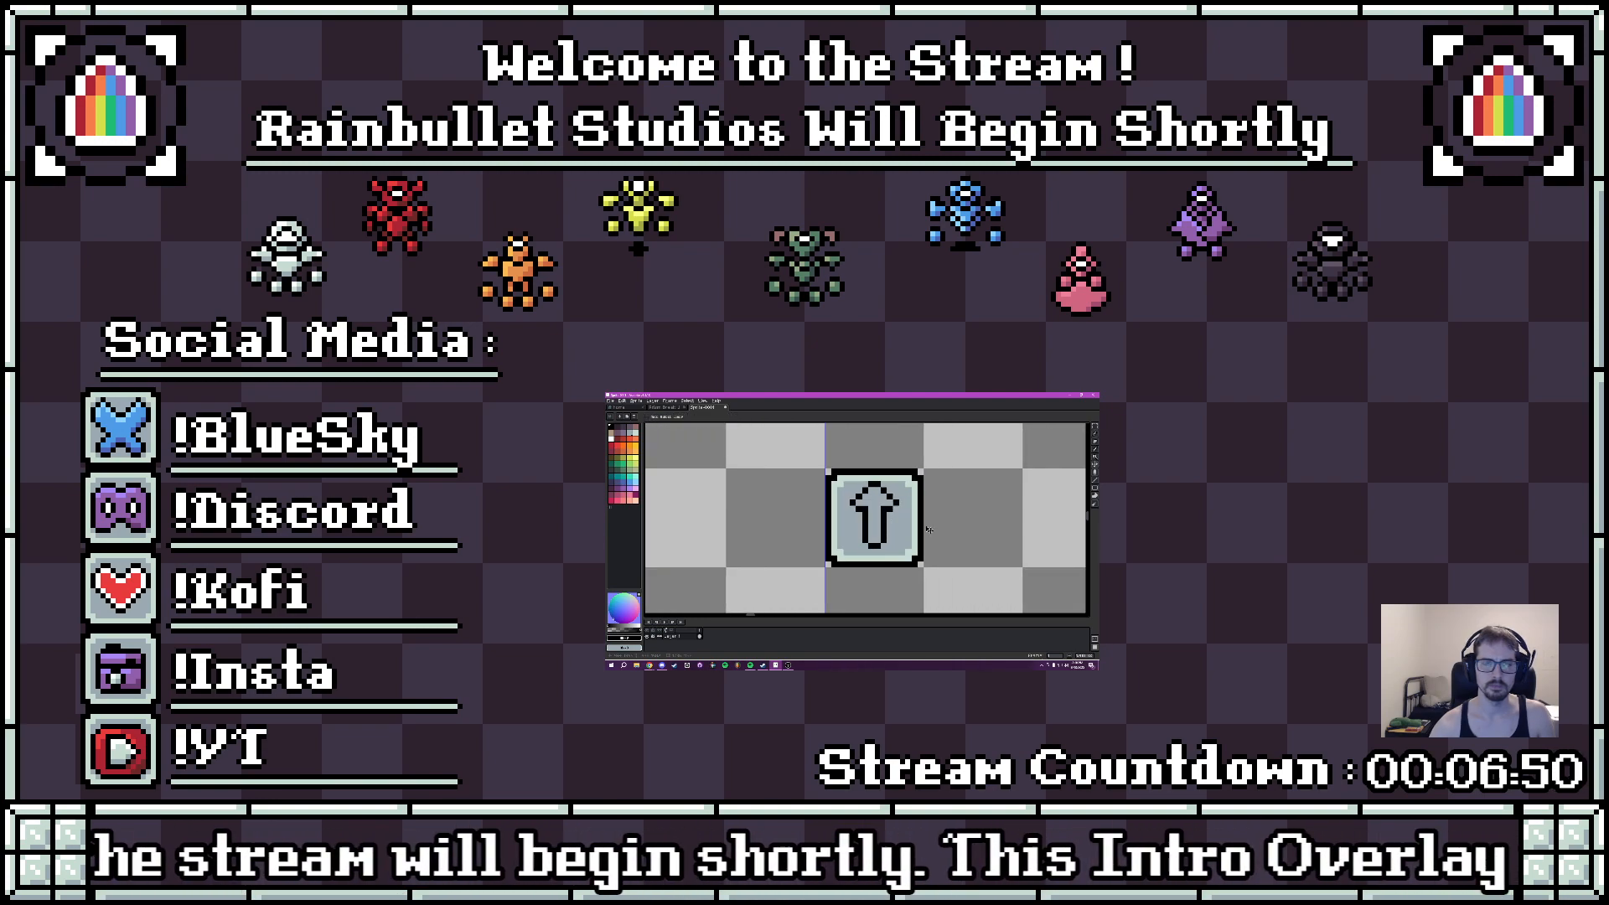
- Shift half of the arrow outline to widen it, and redraw the missing black pixels of its head and shaft
key(m)
scroll(887, 511, up, 1)
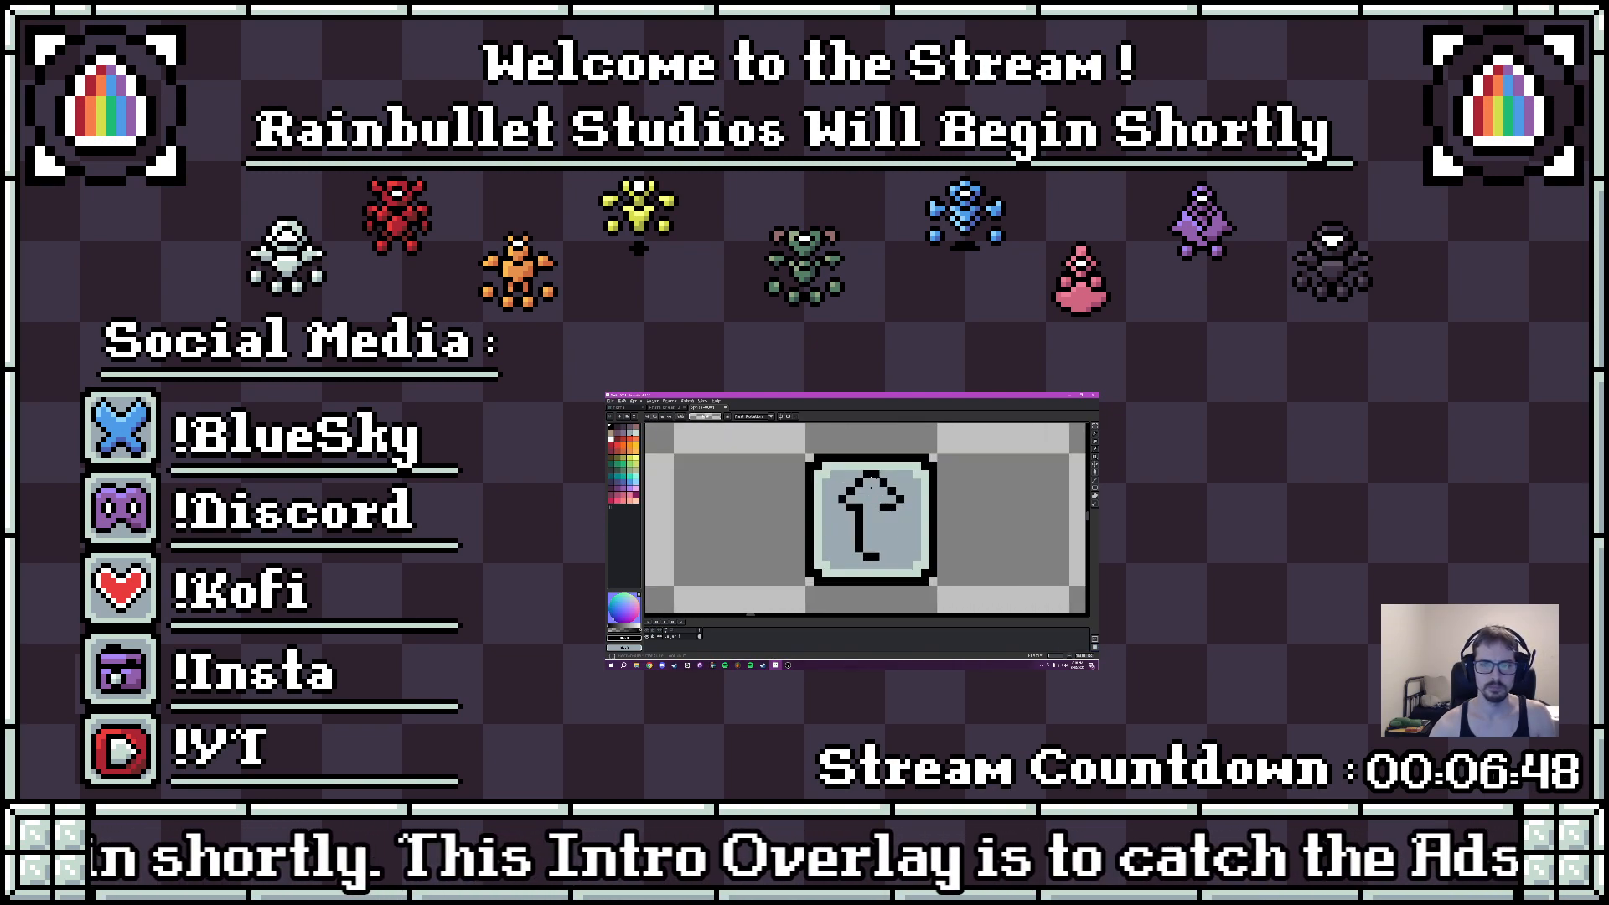
mouse_move(876, 475)
mouse_down()
mouse_move(901, 559)
mouse_move(892, 526)
mouse_move(905, 527)
mouse_move(869, 515)
mouse_up()
click(921, 526)
key(i)
click(860, 557)
key(b)
click(853, 557)
click(853, 475)
scroll(853, 483, down, 2)
scroll(885, 493, up, 2)
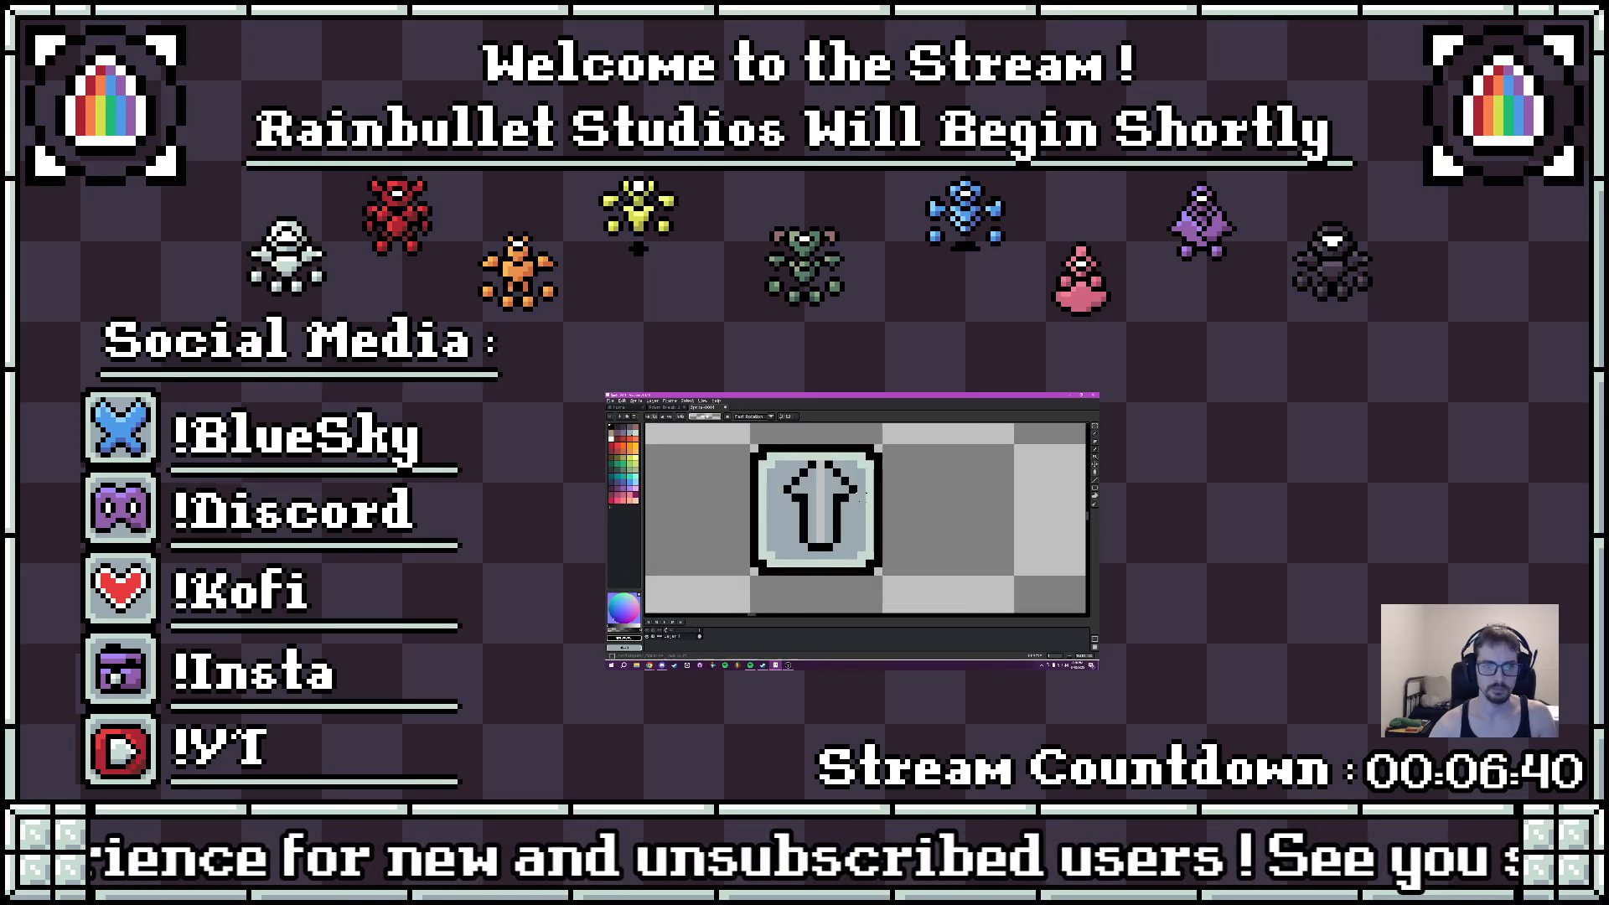
- Select the arrow outline, reposition it slightly within the tile, and deselect it
key(m)
drag(786, 464, 853, 547)
drag(832, 531, 825, 488)
key(ctrl+d)
- Close the arrow's tip with black pixels and fill the leftover center gap with the tile's blue-gray
key(b)
click(815, 465)
key(alt)
alt+click(842, 505)
key(g)
click(809, 508)
click(791, 466)
click(835, 466)
scroll(859, 504, down, 2)
scroll(861, 504, up, 1)
drag(852, 504, 886, 514)
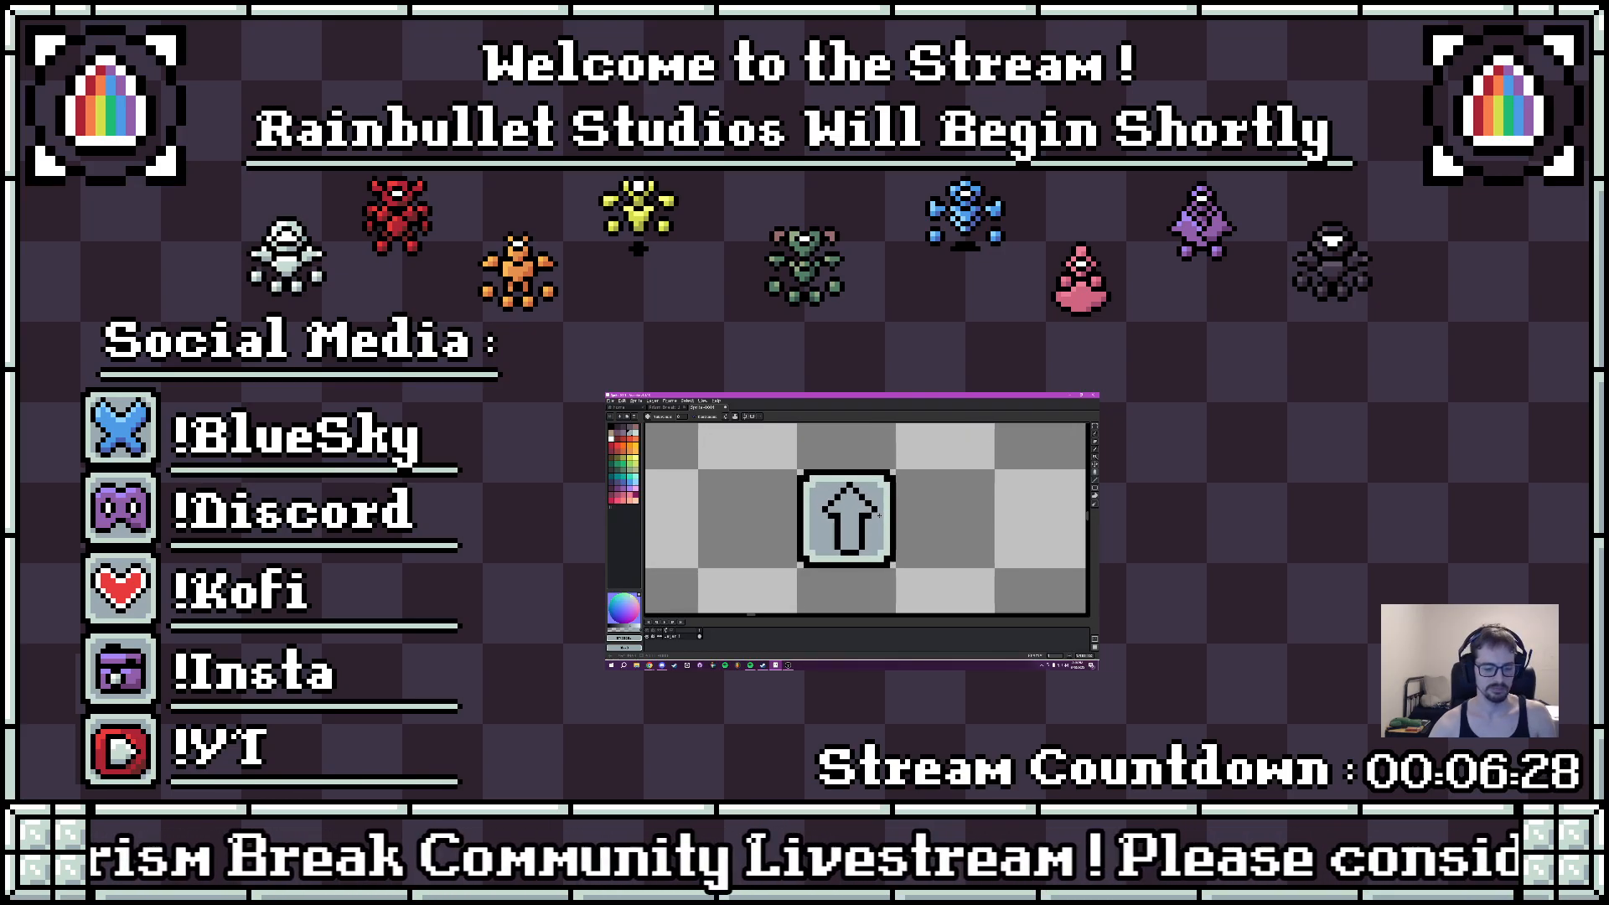
- Fill the inside of the arrow with pale mint green
scroll(855, 519, up, 1)
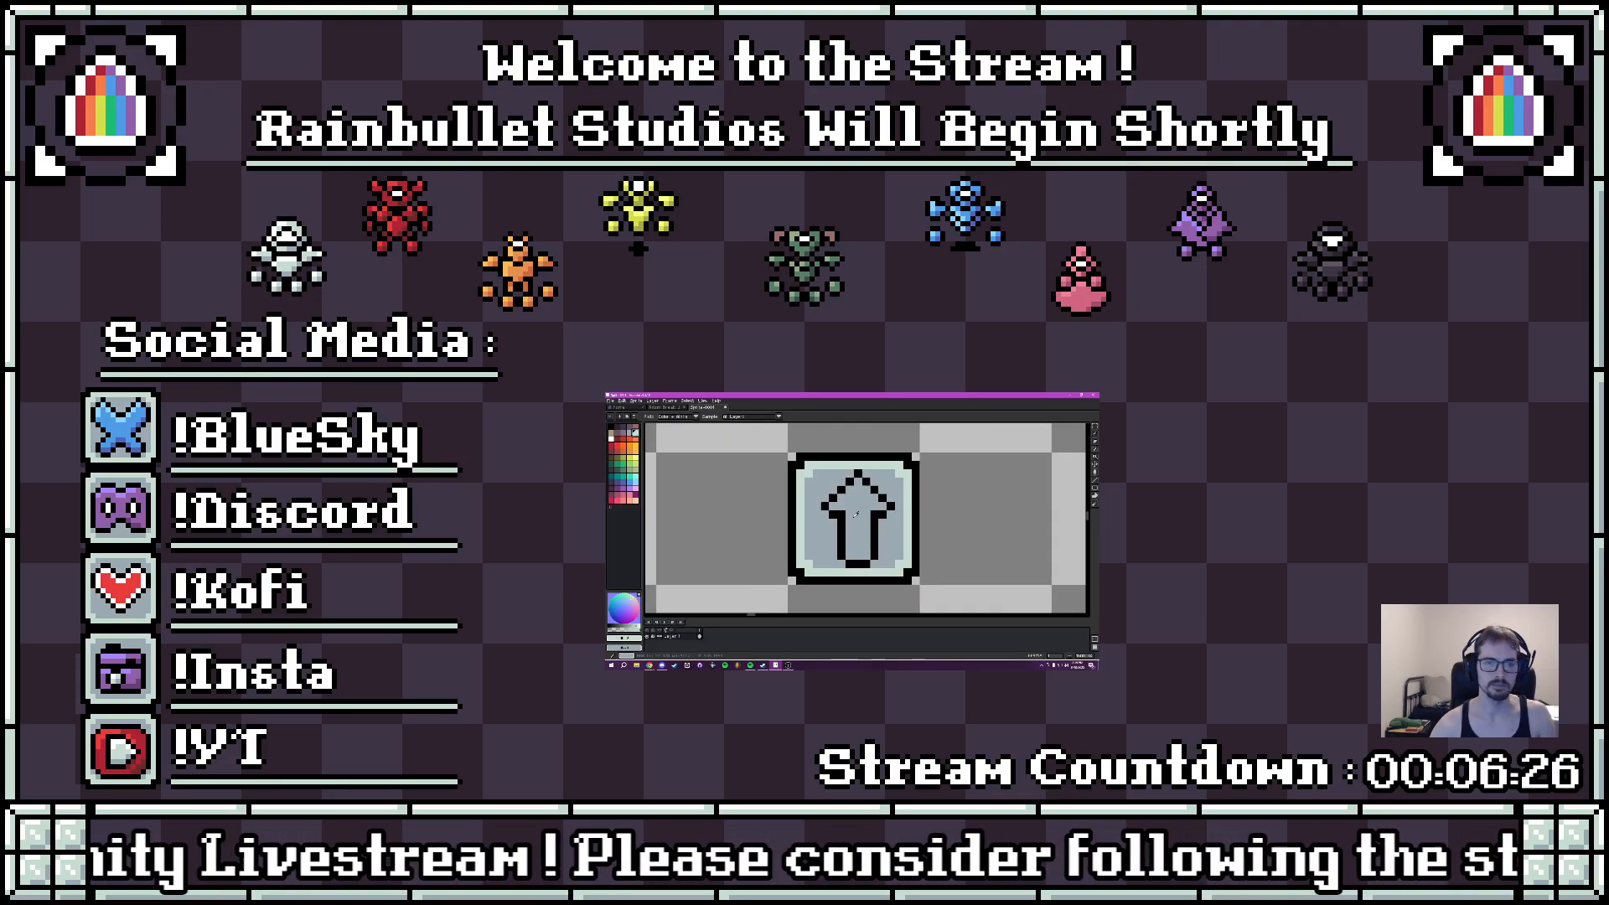
click(612, 439)
right_click(635, 434)
key(g)
right_click(856, 521)
right_click(631, 434)
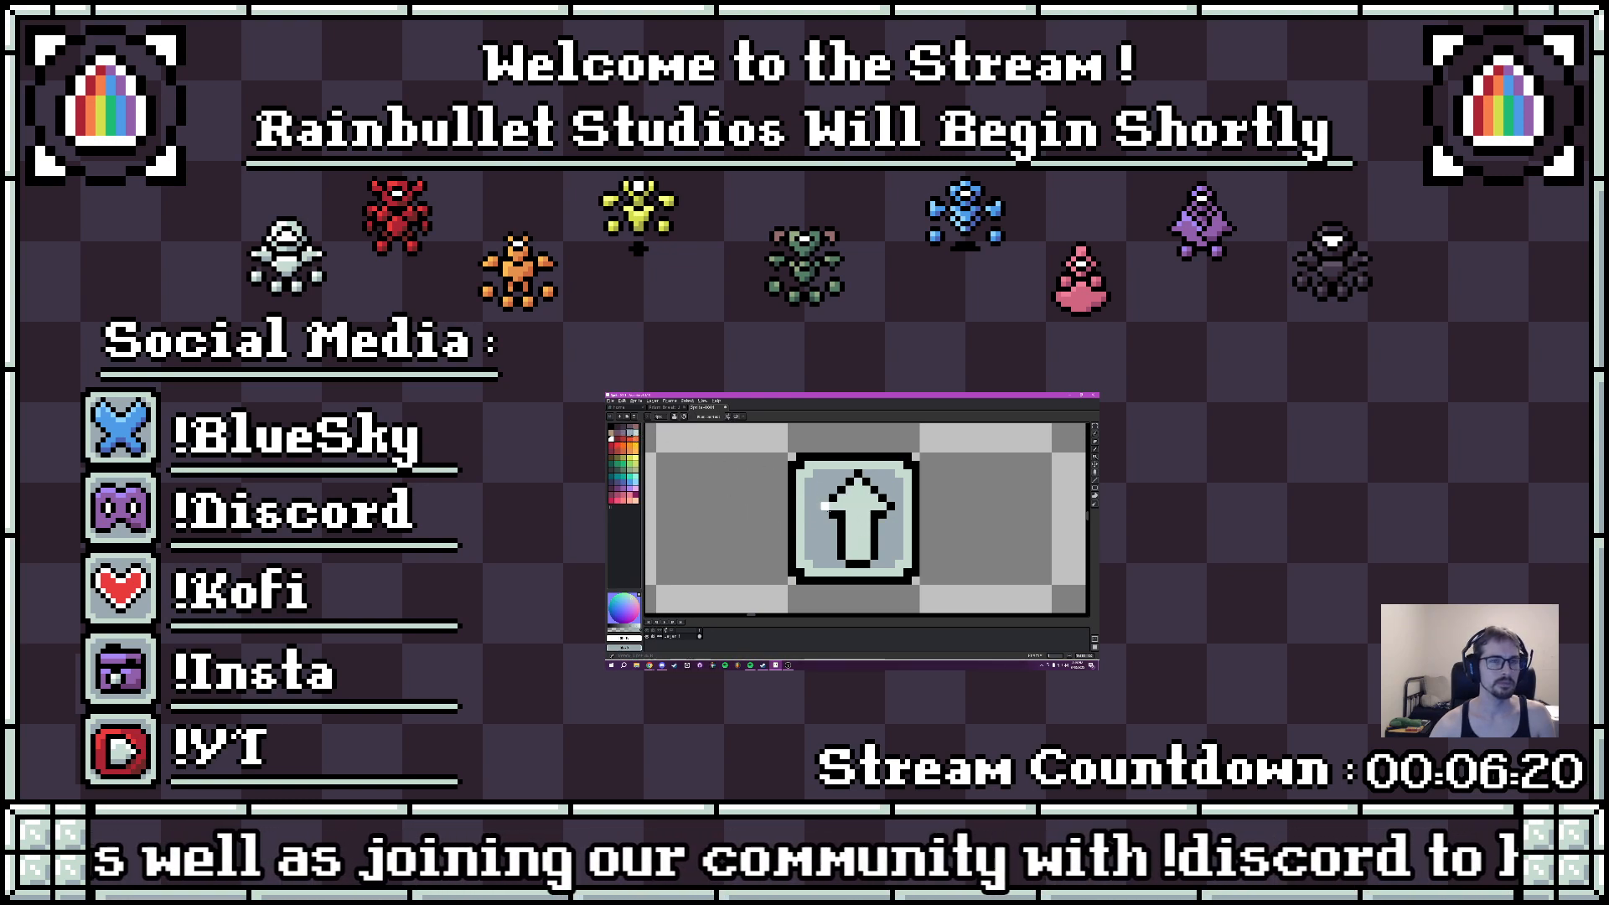
- Shade the arrow with white highlights on its head and left side and a gray shadow on the lower shaft
key(b)
mouse_move(850, 555)
mouse_down()
mouse_move(867, 553)
mouse_move(850, 498)
mouse_up()
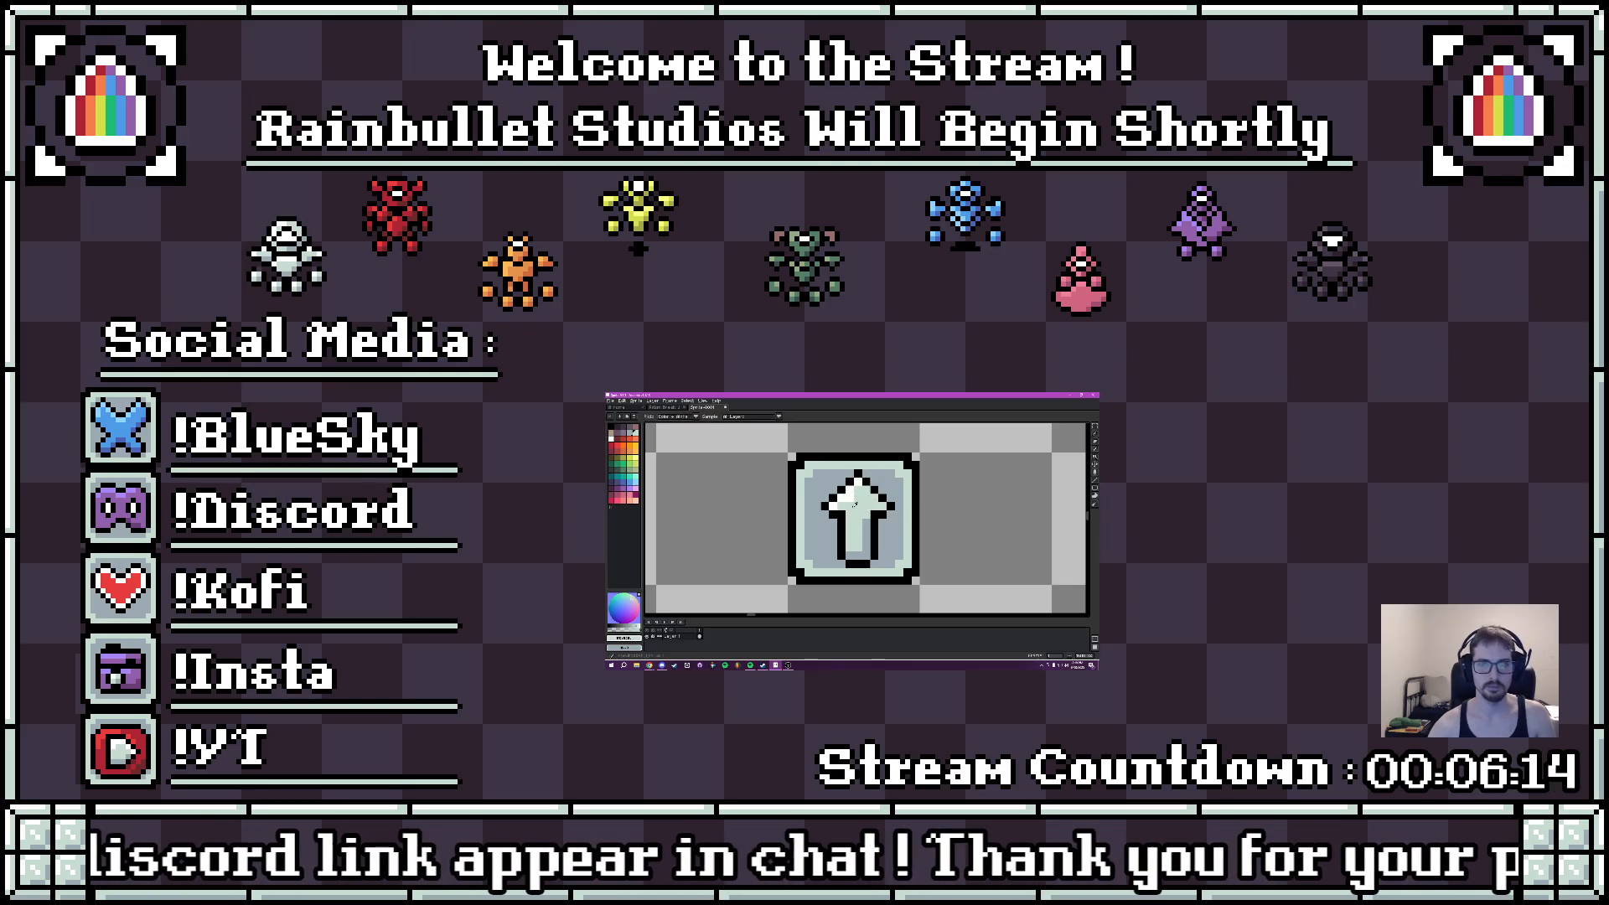
scroll(872, 503, down, 5)
scroll(880, 530, up, 5)
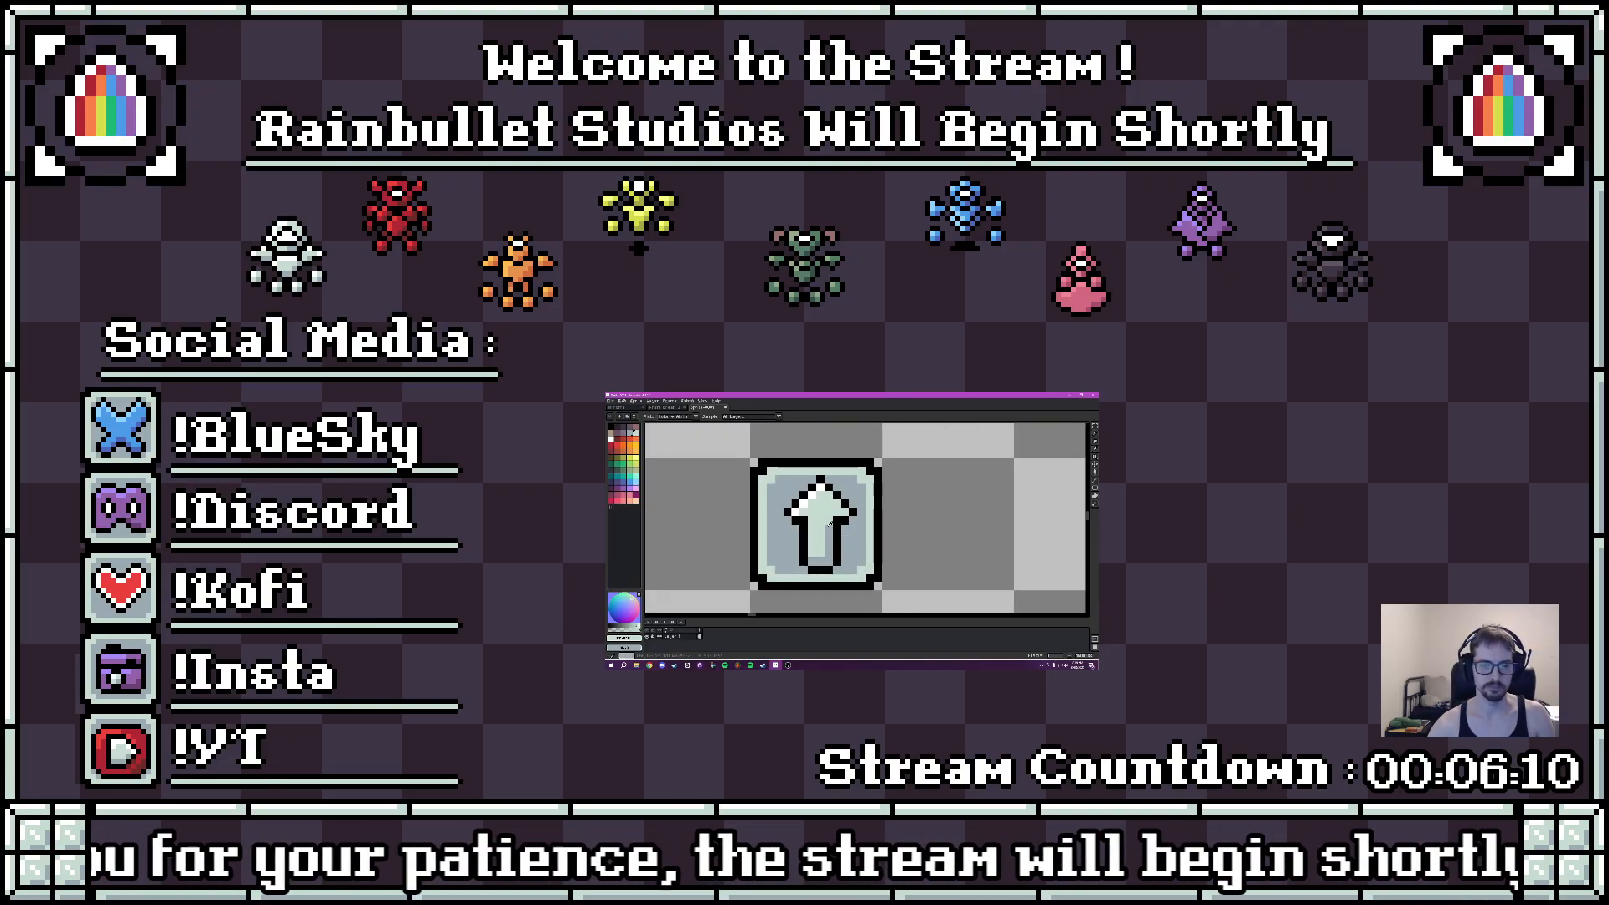
key(b)
scroll(851, 526, down, 5)
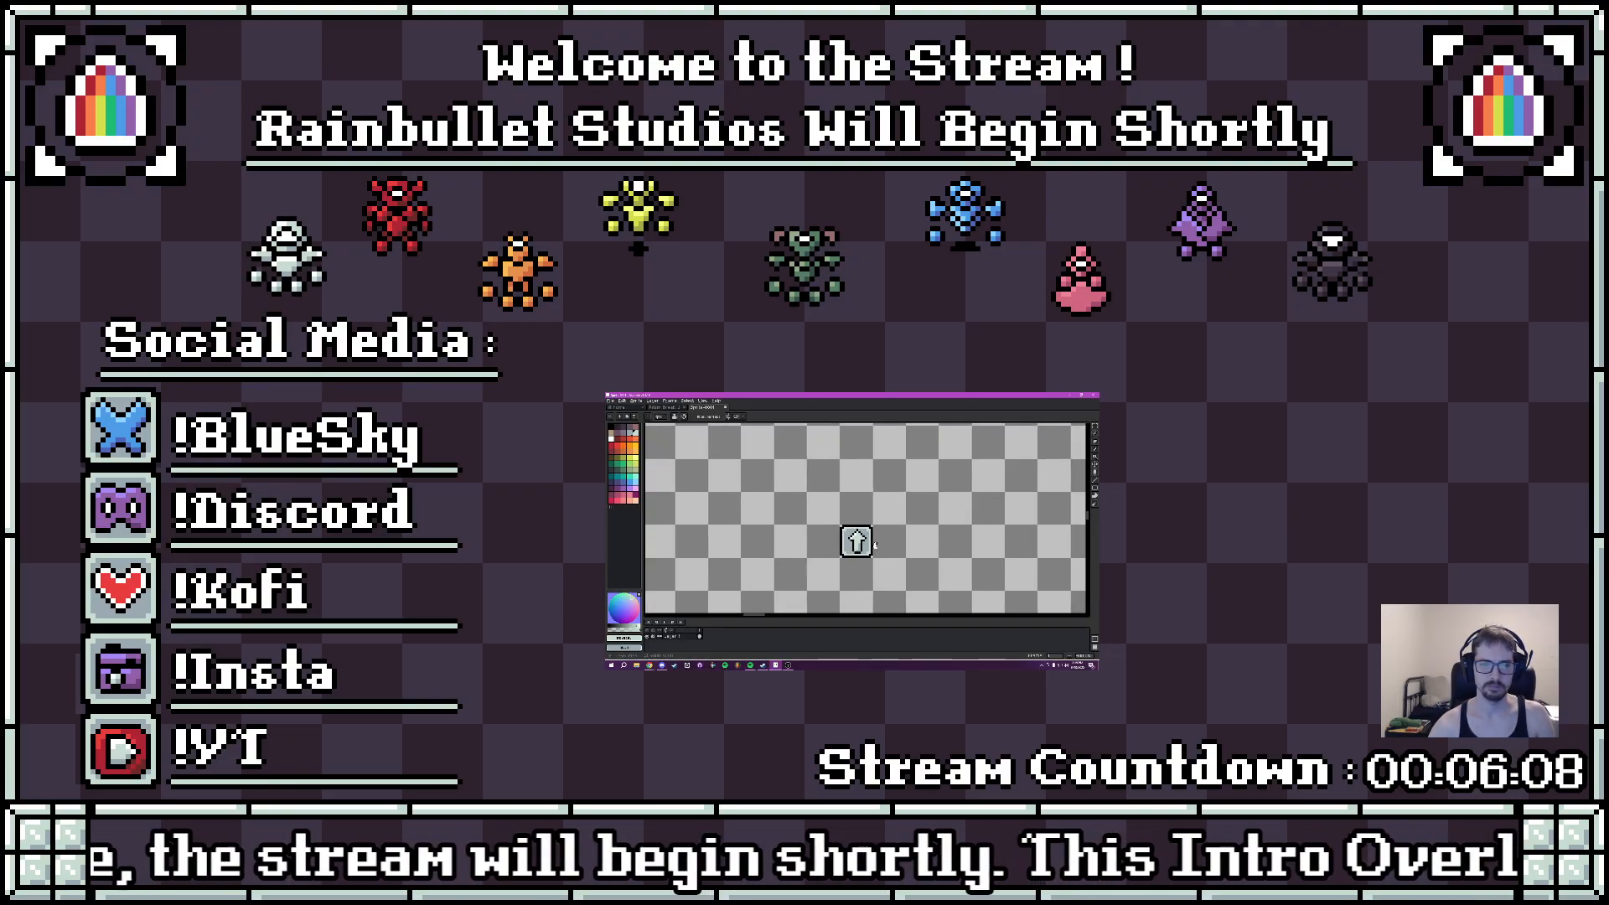
- Undo the arrow's shading, fill and last outline edits inside the key tile
scroll(850, 526, up, 6)
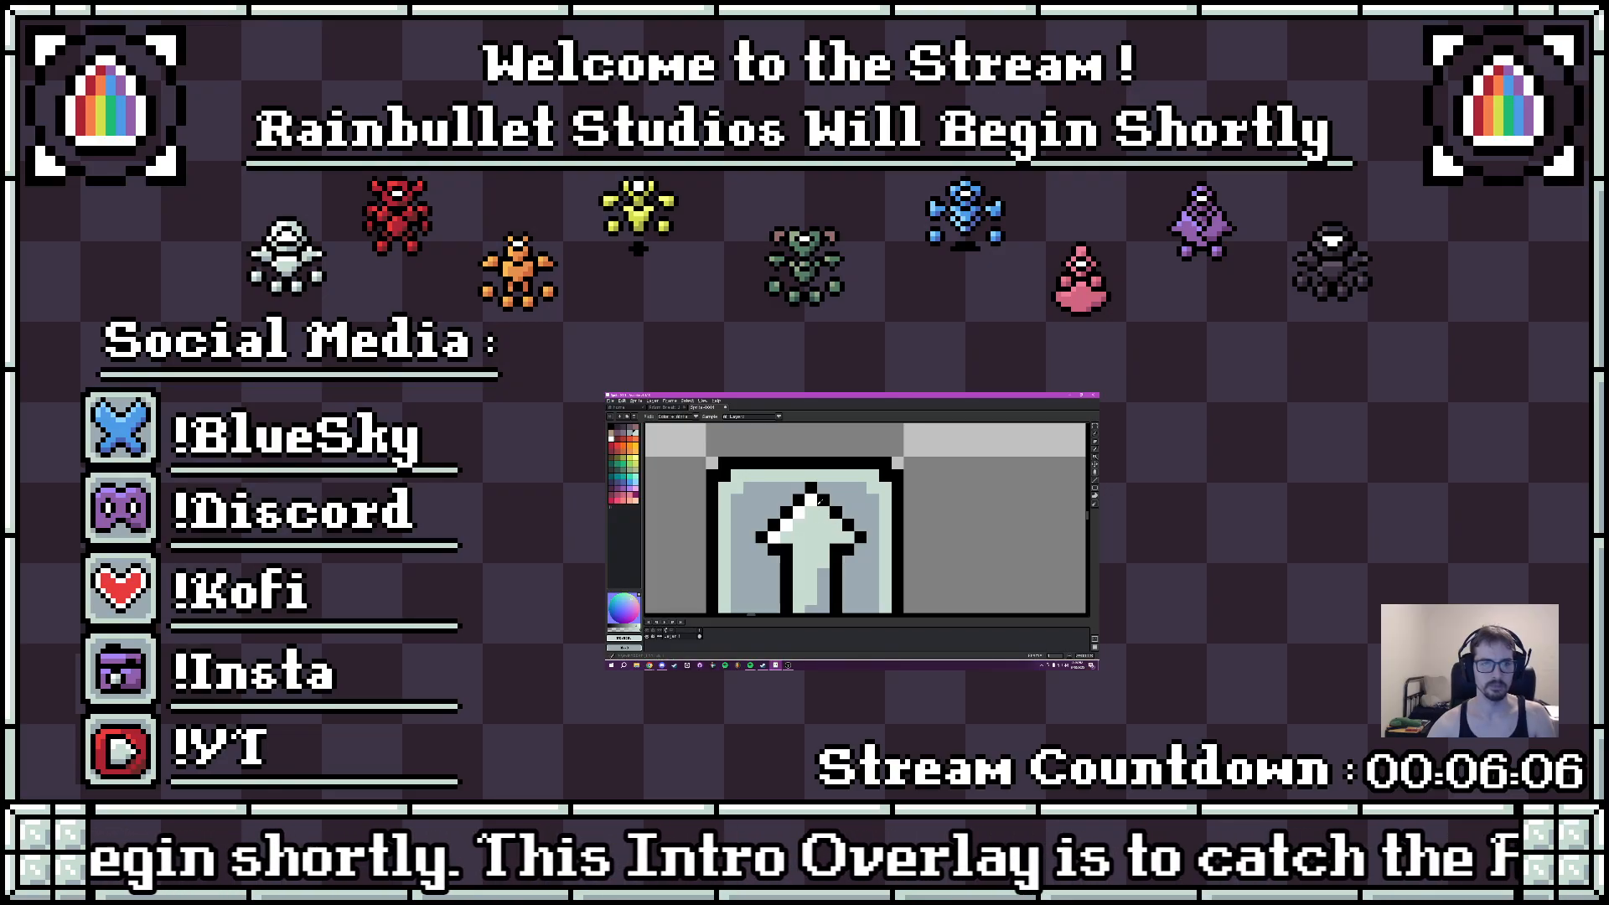
scroll(873, 538, down, 5)
scroll(872, 539, down, 1)
mouse_move(893, 539)
mouse_down()
mouse_move(873, 536)
mouse_move(914, 534)
mouse_up()
scroll(881, 532, up, 4)
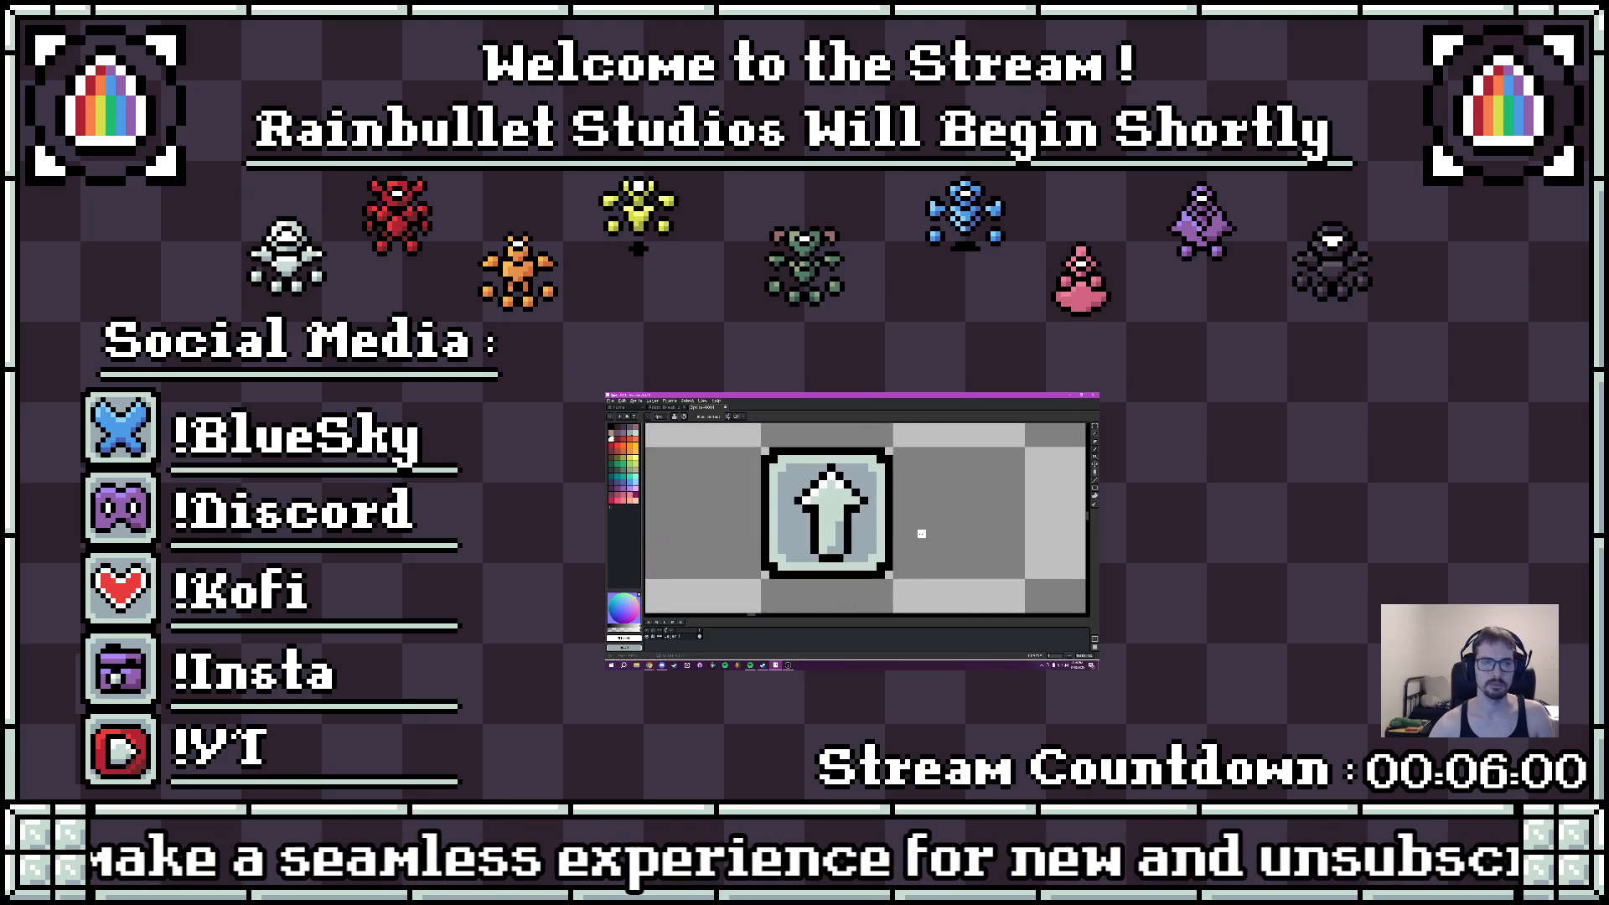
key(ctrl)
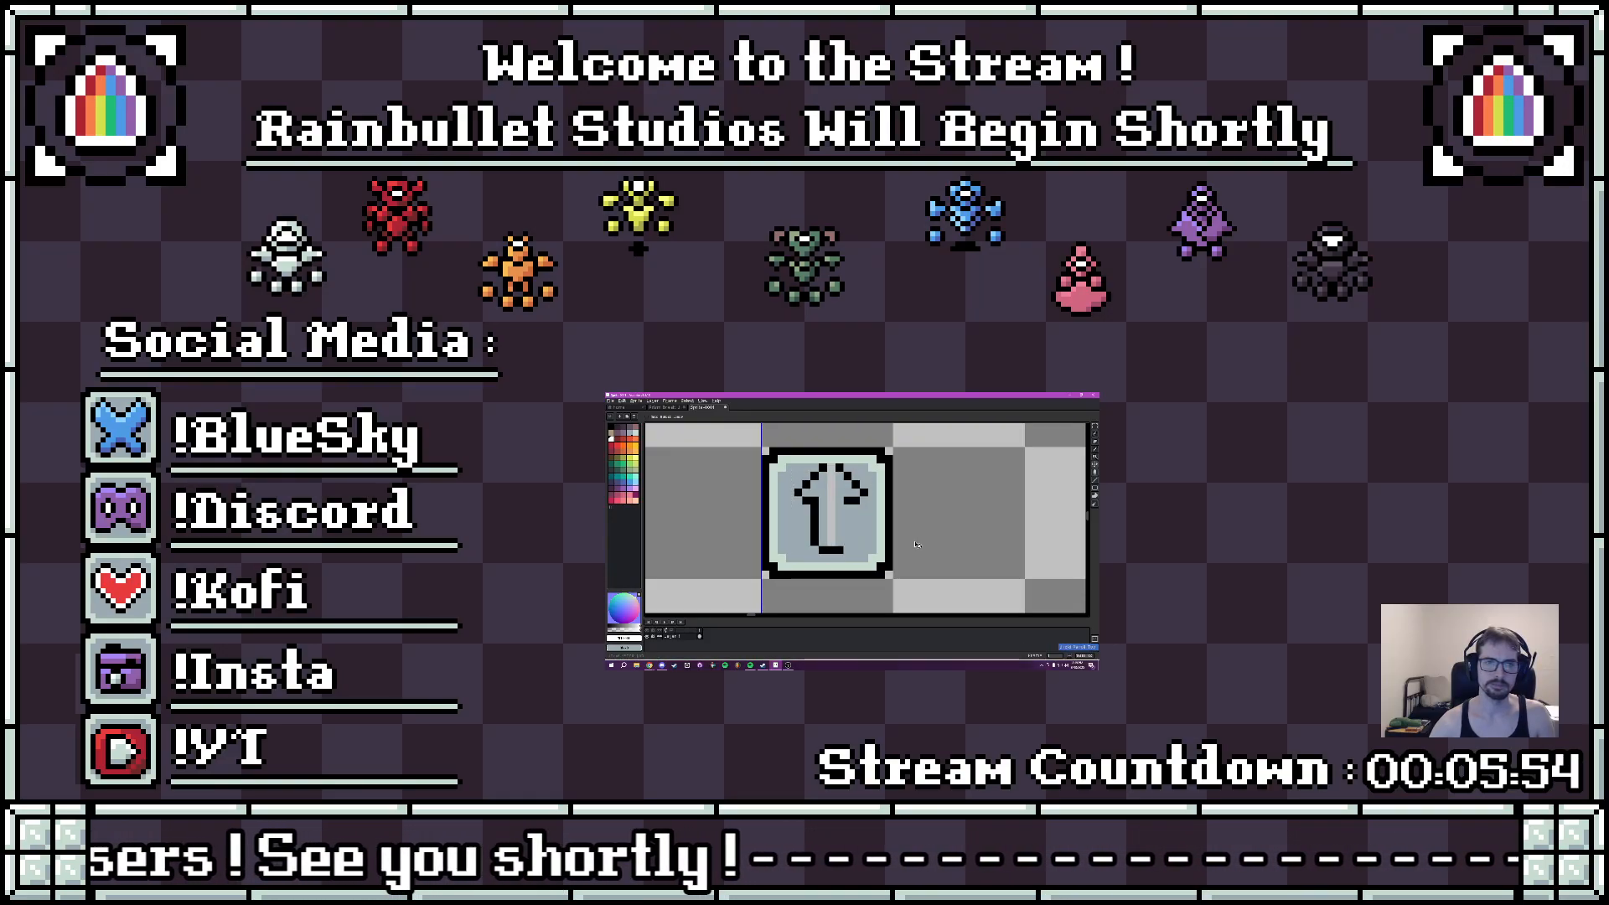
key(ctrl+z)
key(ctrl+z)
- Narrow the arrow by shifting its right half inward, deselect it, and redraw the shaft's missing edge in black
key(m)
drag(827, 468, 830, 502)
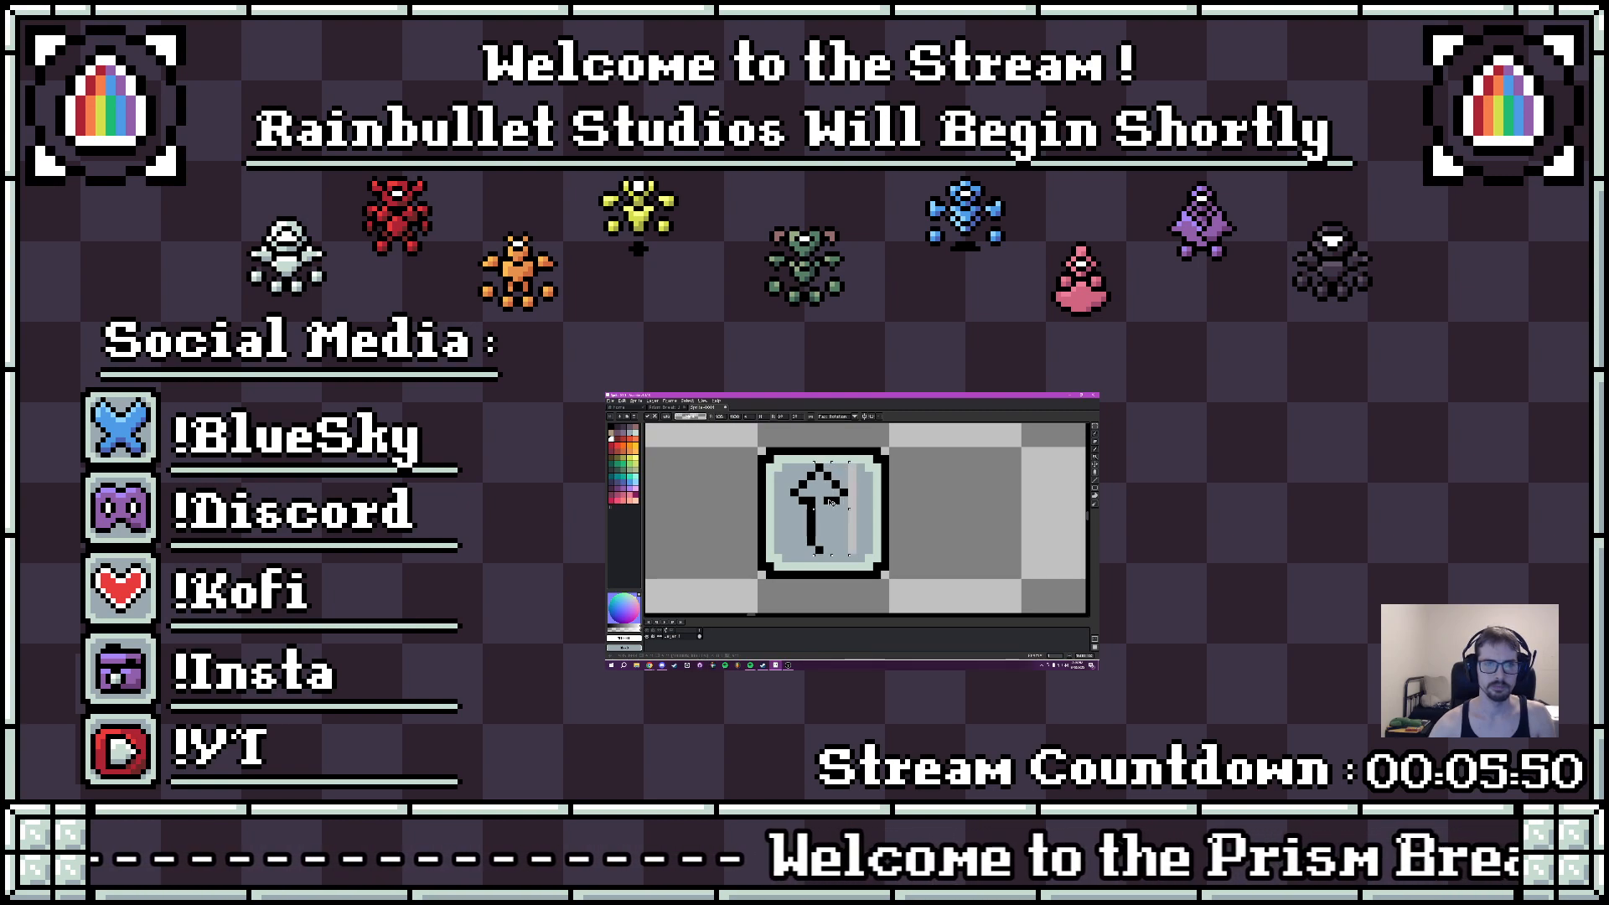
key(ctrl+d)
key(i)
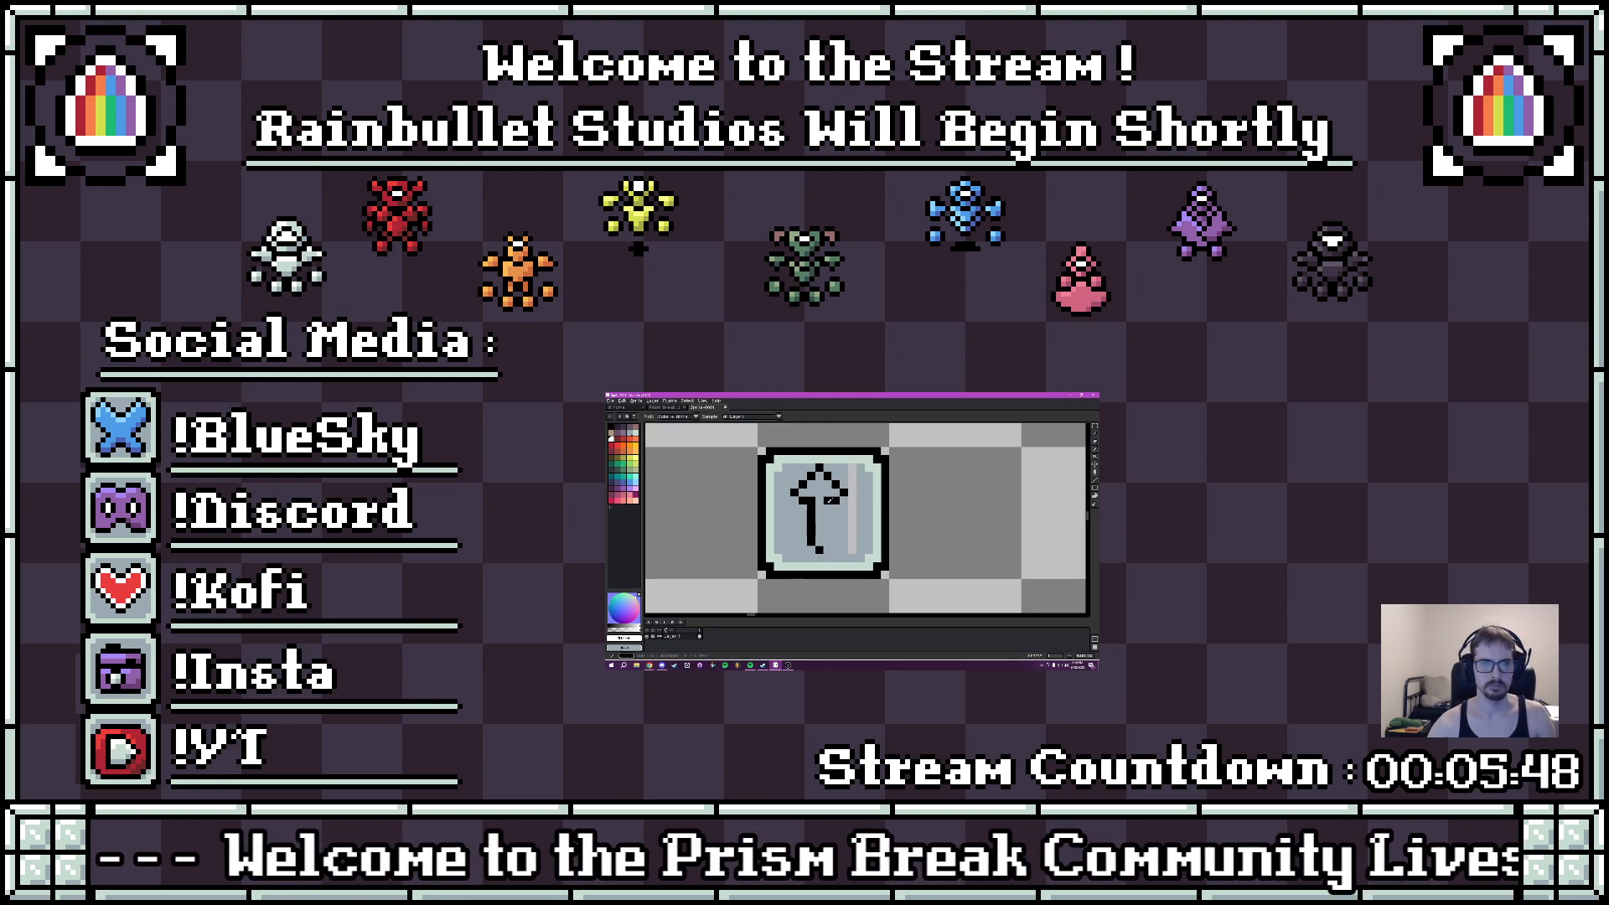
key(b)
scroll(827, 534, down, 4)
scroll(838, 537, up, 2)
scroll(843, 539, up, 4)
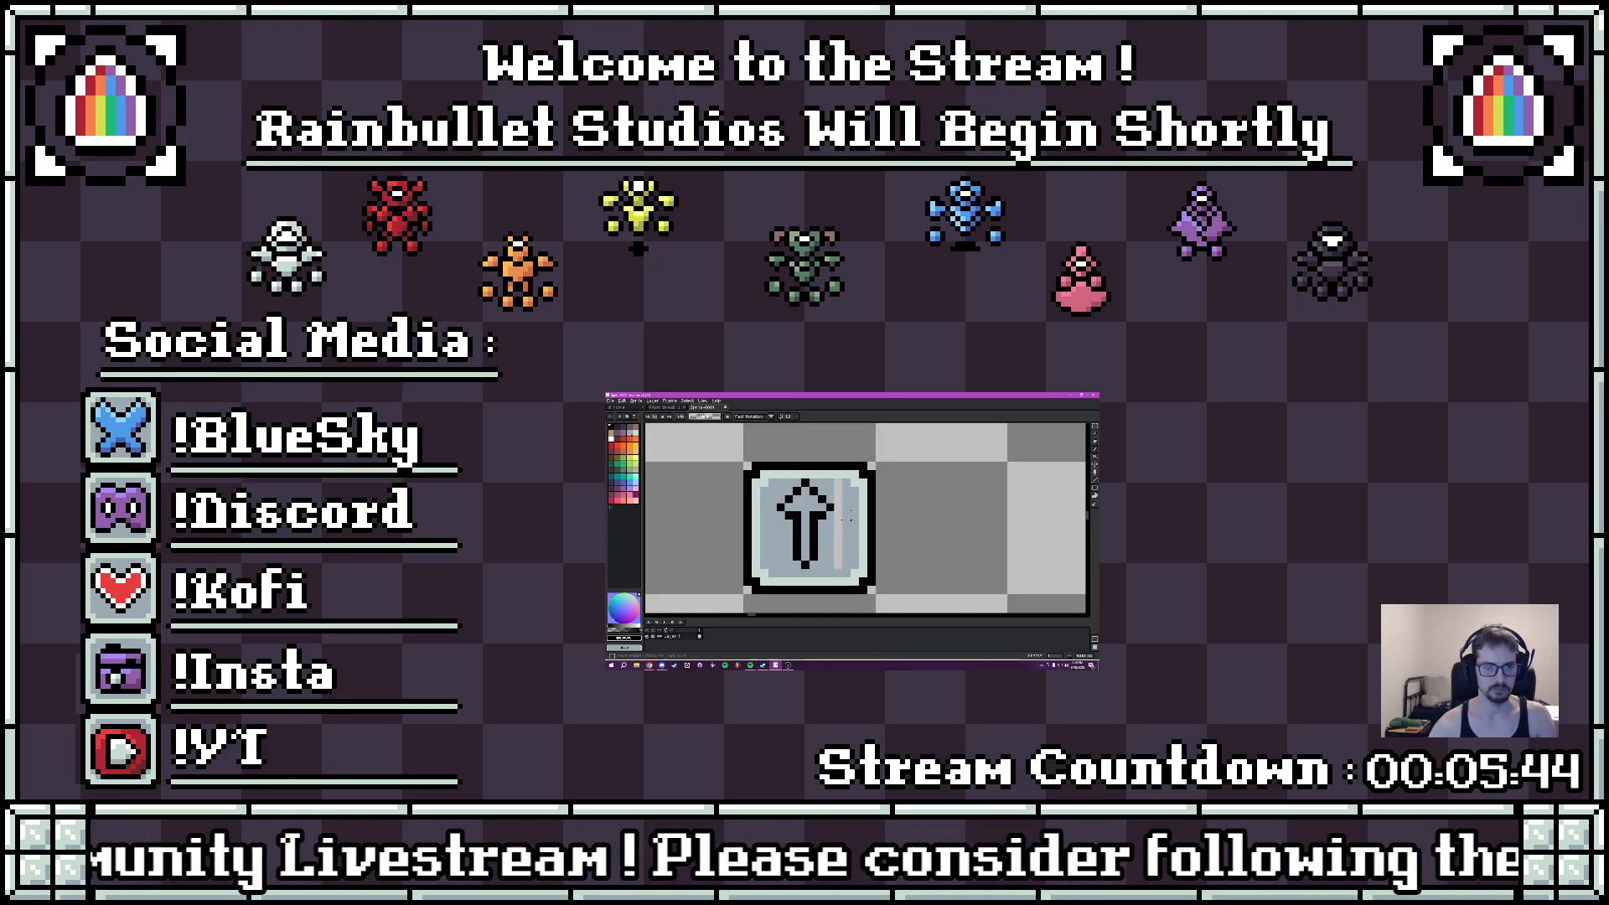
- Select the narrowed arrow outline, move it toward the tile's left edge, and deselect it
key(m)
scroll(805, 510, down, 4)
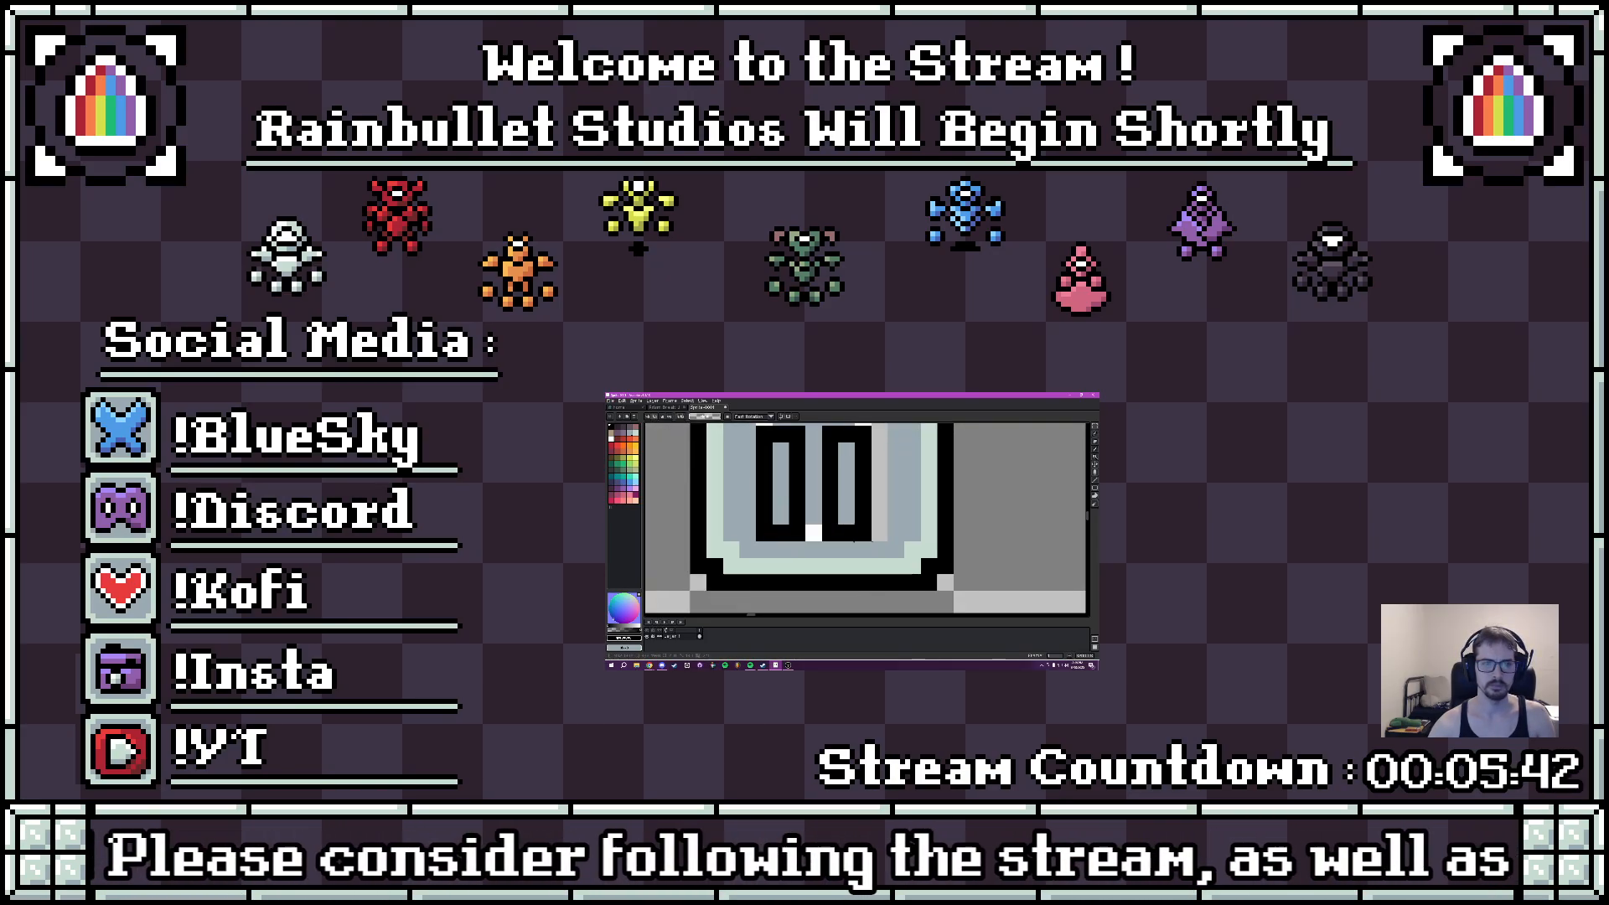
scroll(852, 528, up, 1)
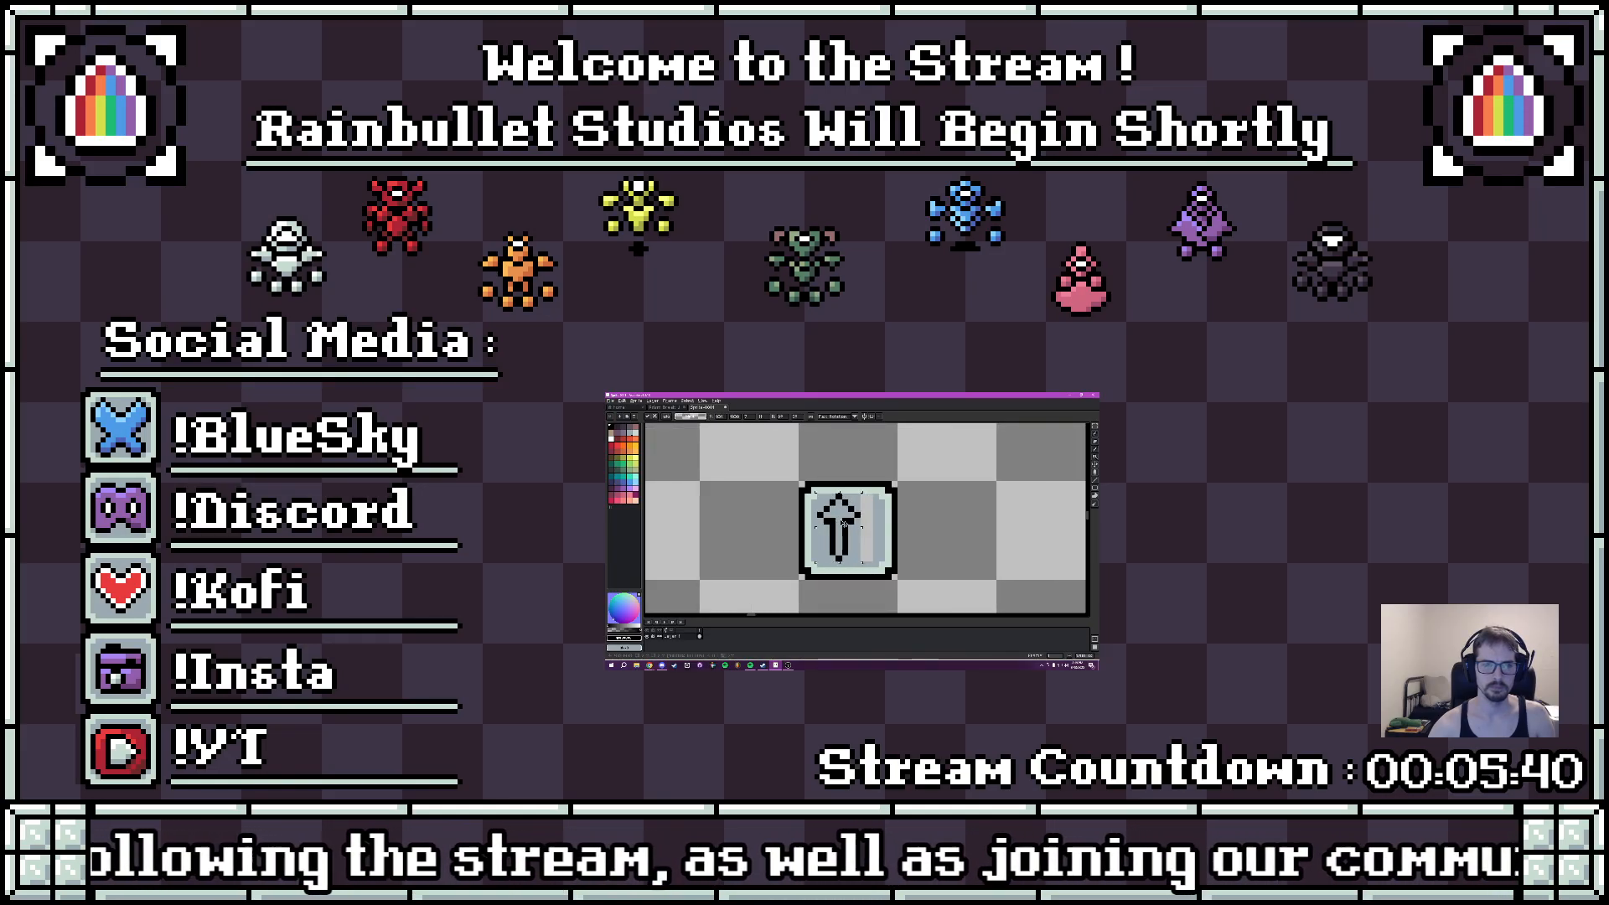
key(ctrl+d)
drag(814, 495, 826, 502)
- Fill the leftover gray strip beside the arrow with the tile's blue-gray
key(b)
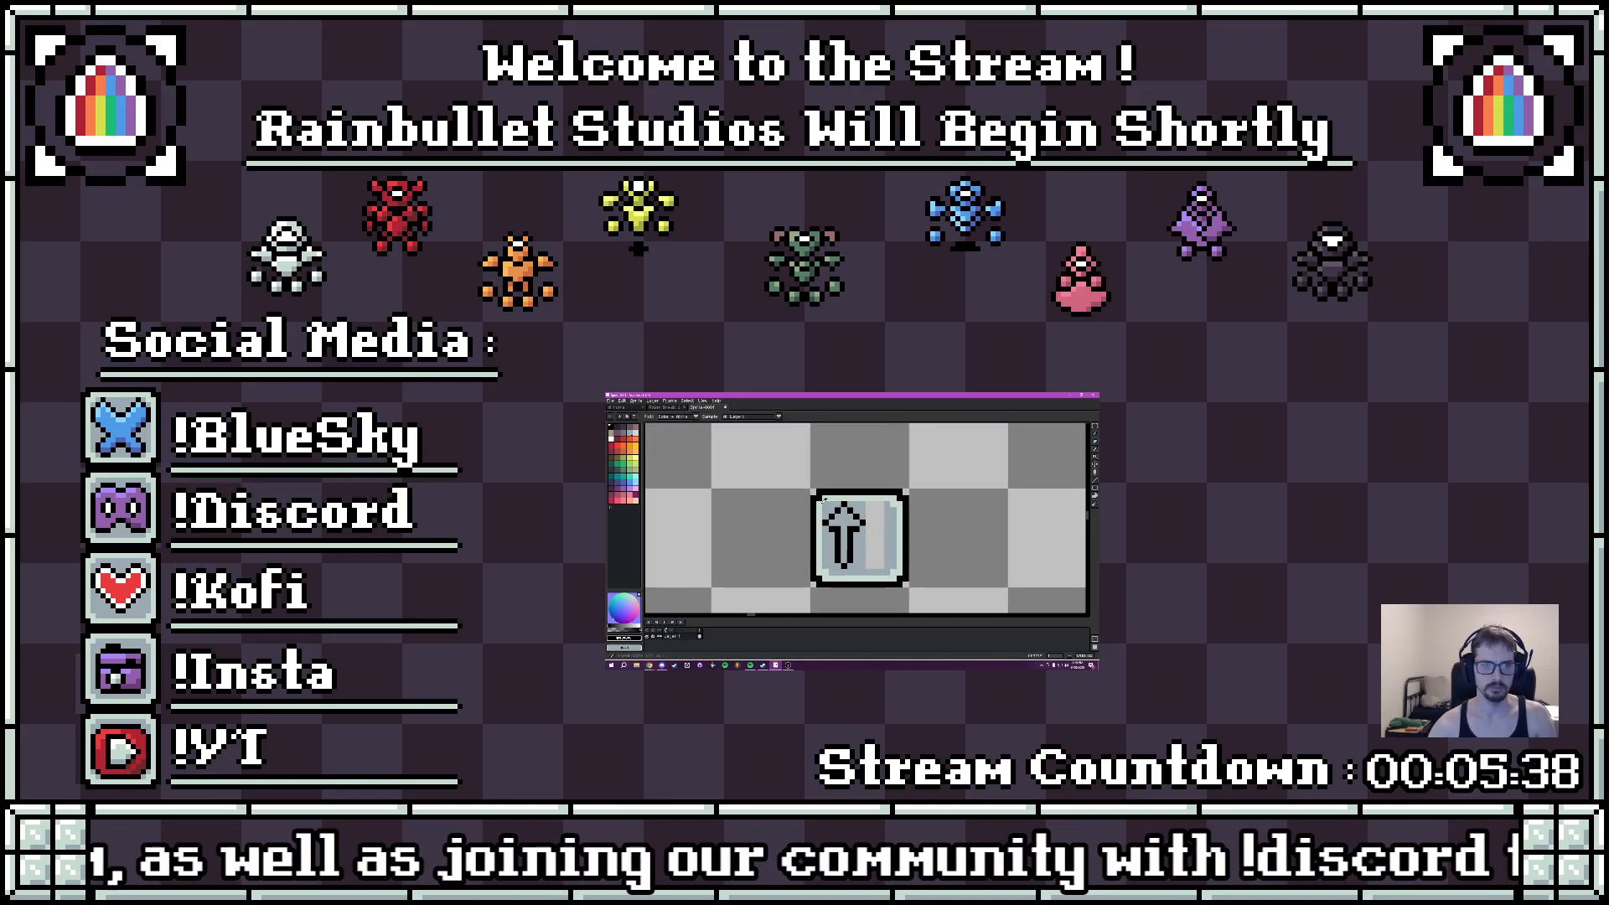
alt+click(826, 502)
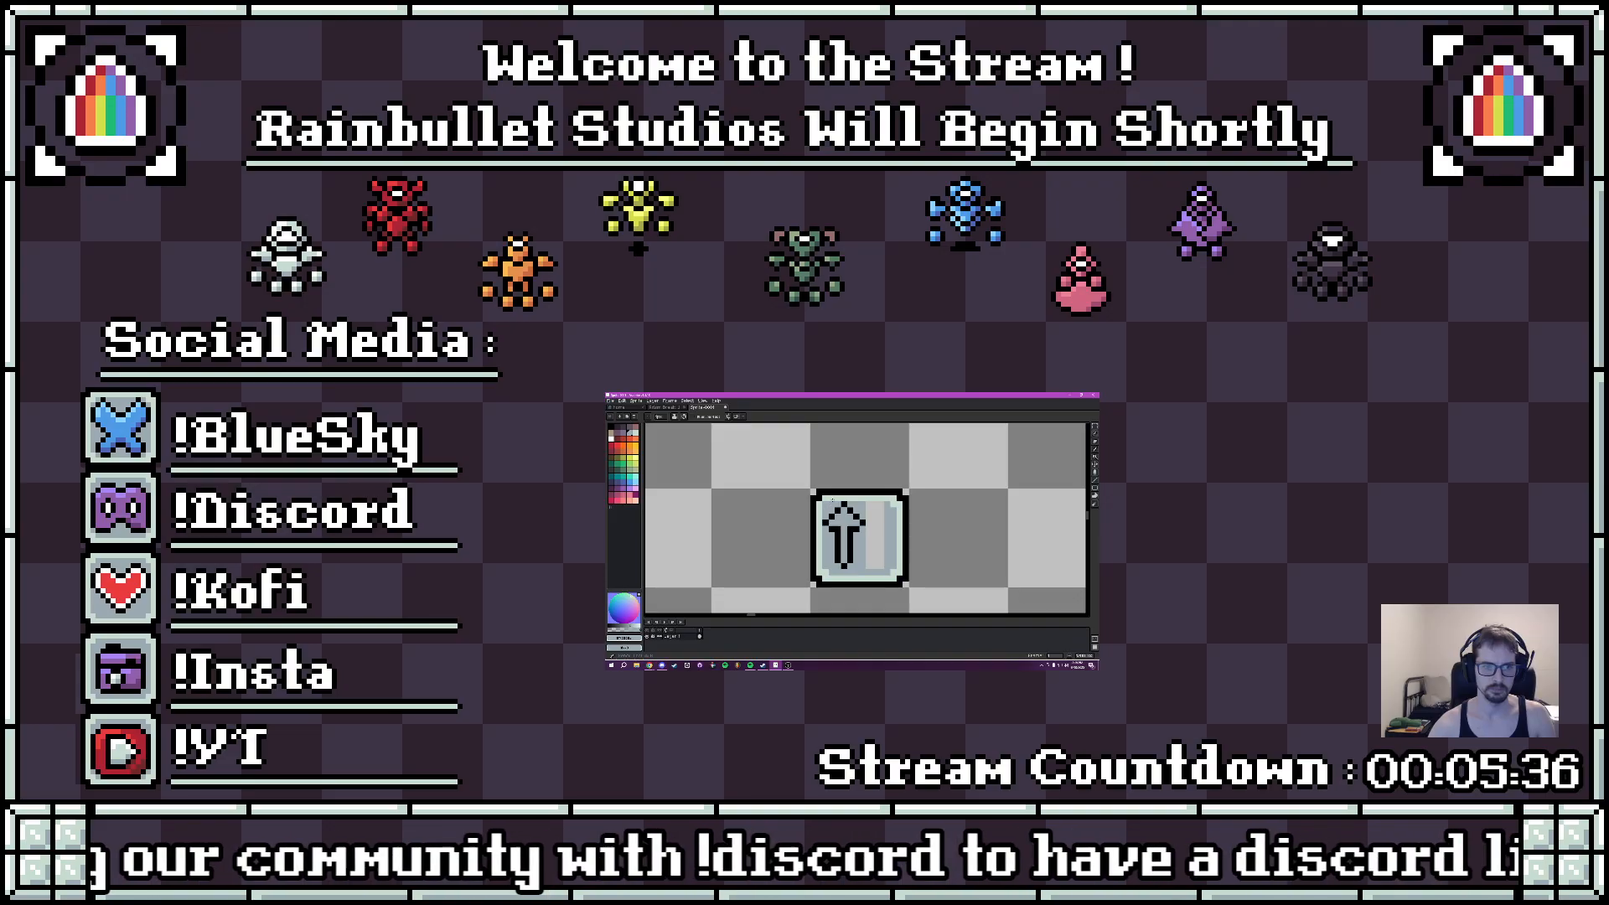
scroll(831, 503, up, 2)
scroll(831, 502, down, 4)
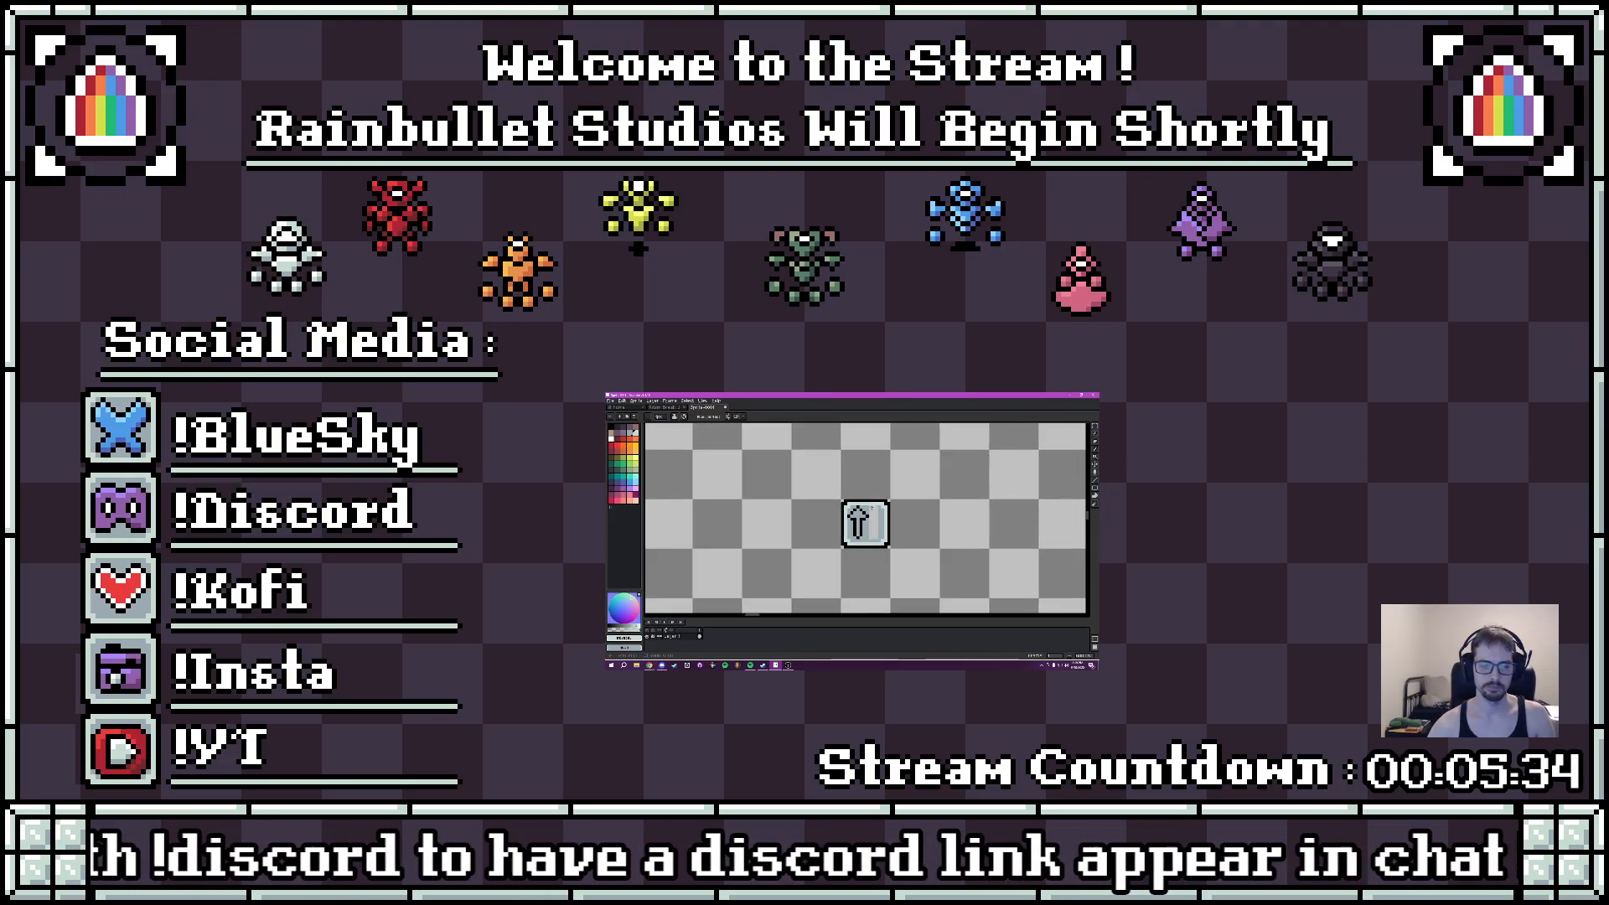
scroll(873, 529, up, 1)
key(g)
scroll(873, 529, up, 2)
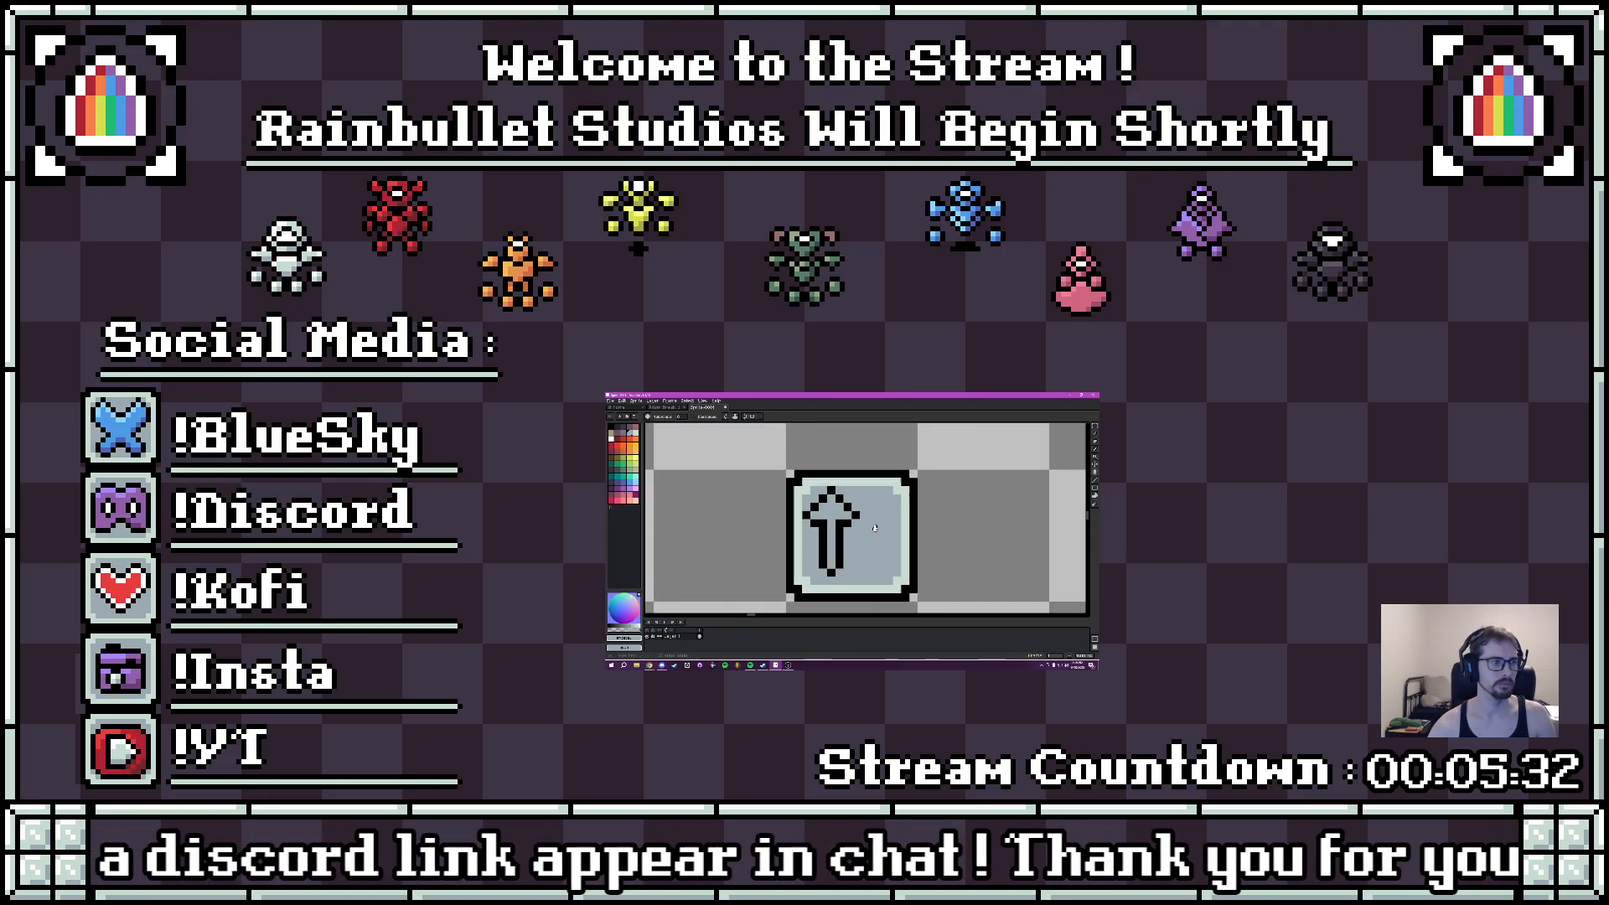
drag(874, 528, 905, 528)
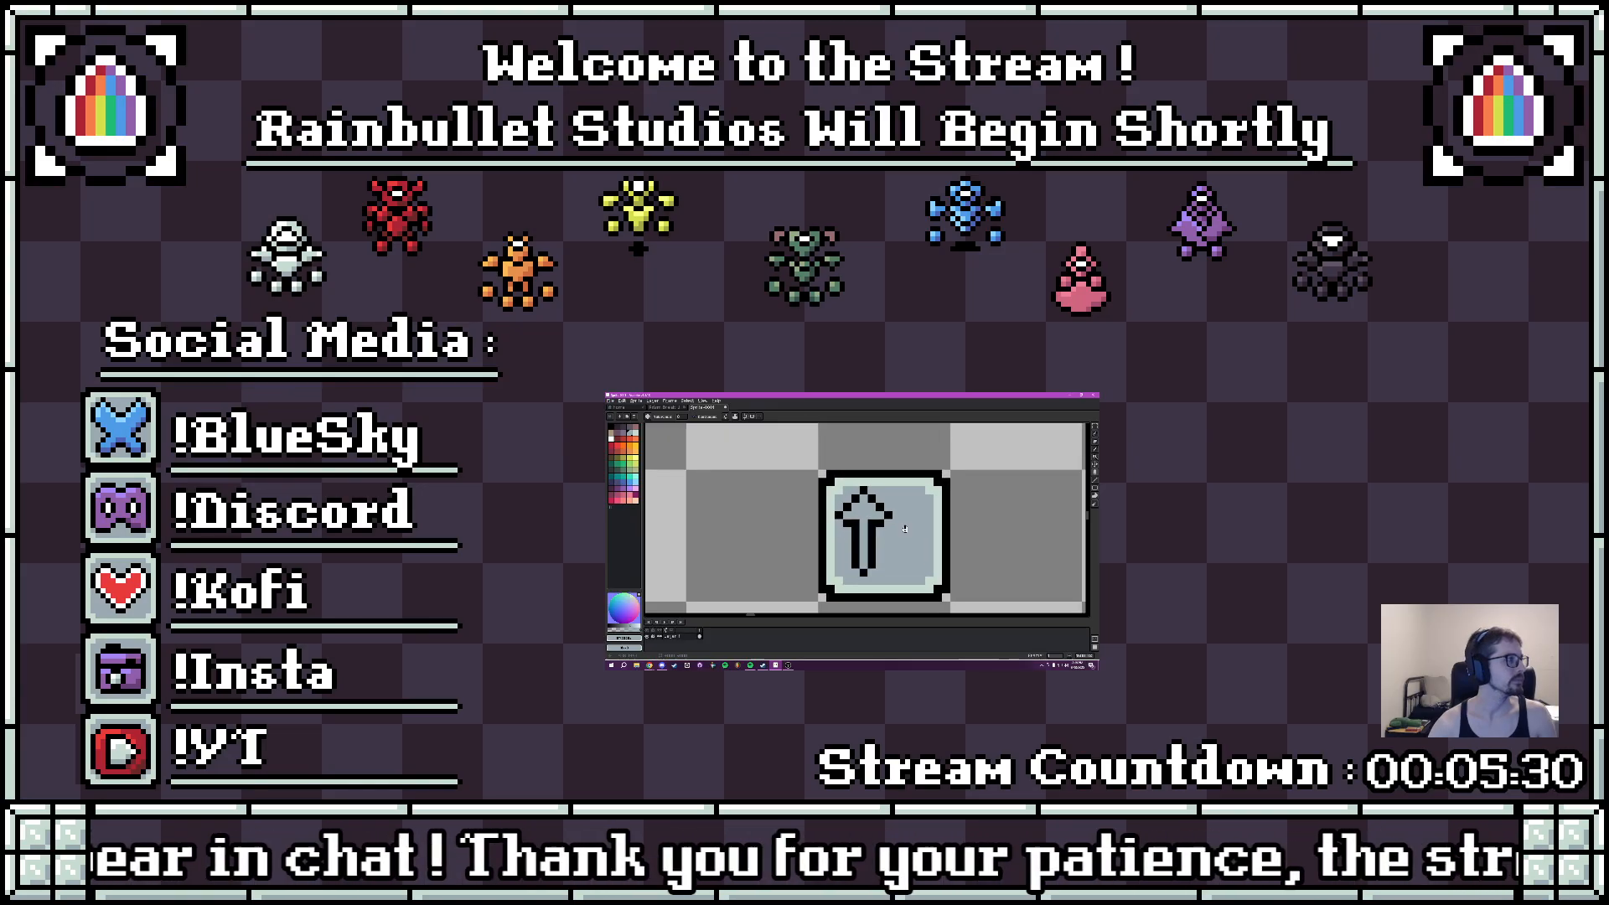
- Sample the tile border's pale mint green and fill the narrowed arrow with it
scroll(906, 529, up, 1)
scroll(895, 524, down, 1)
drag(908, 531, 894, 498)
key(i)
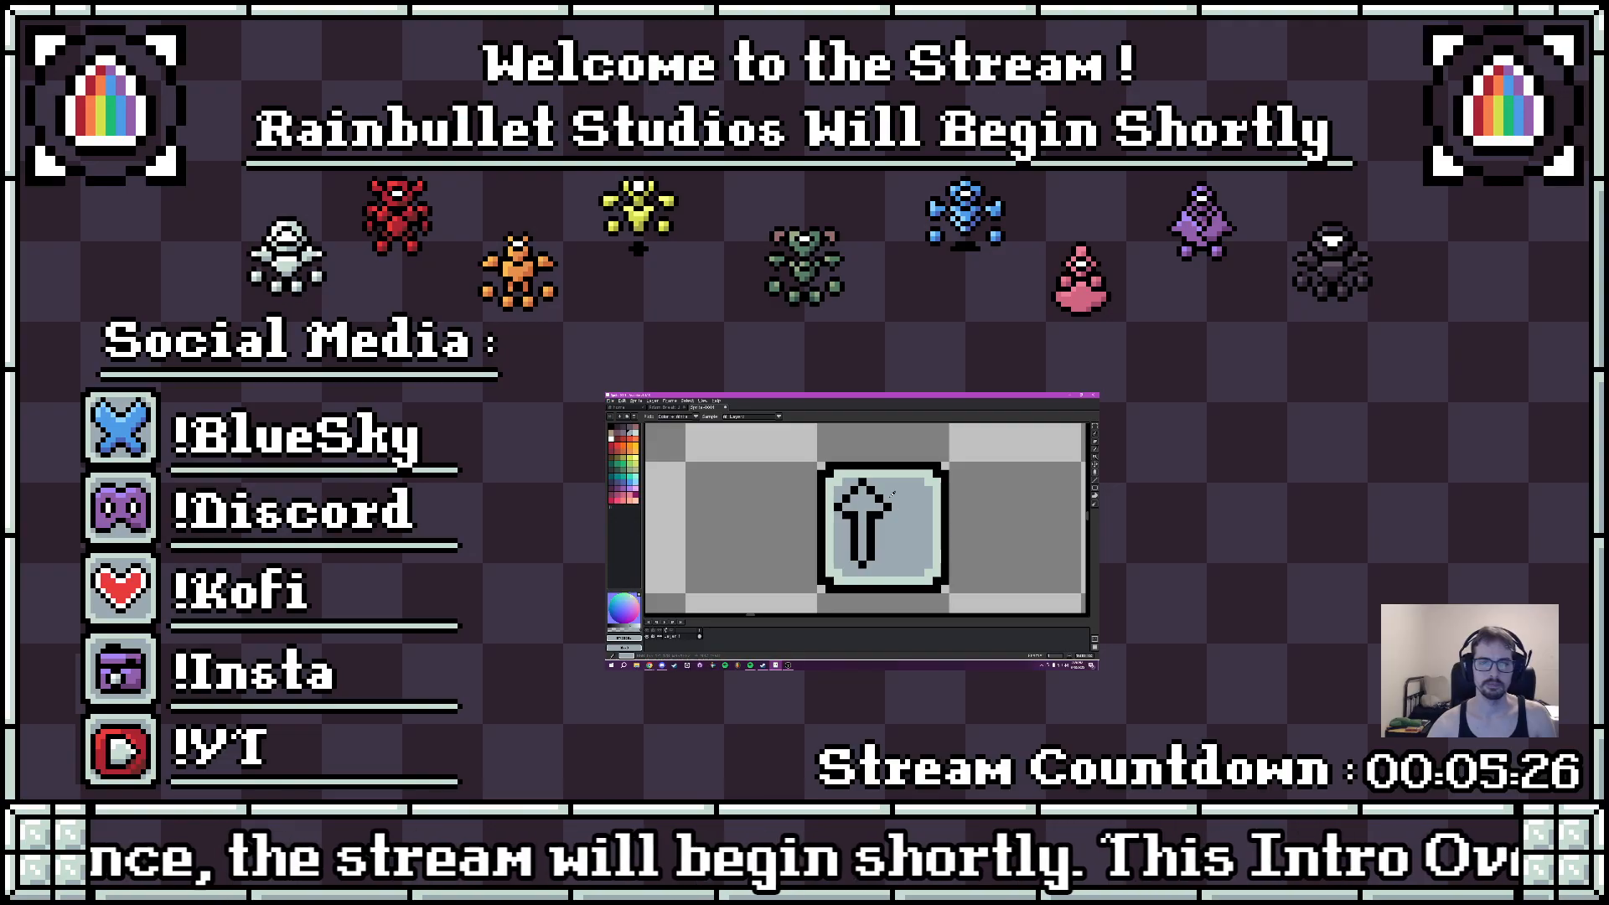
click(885, 475)
key(g)
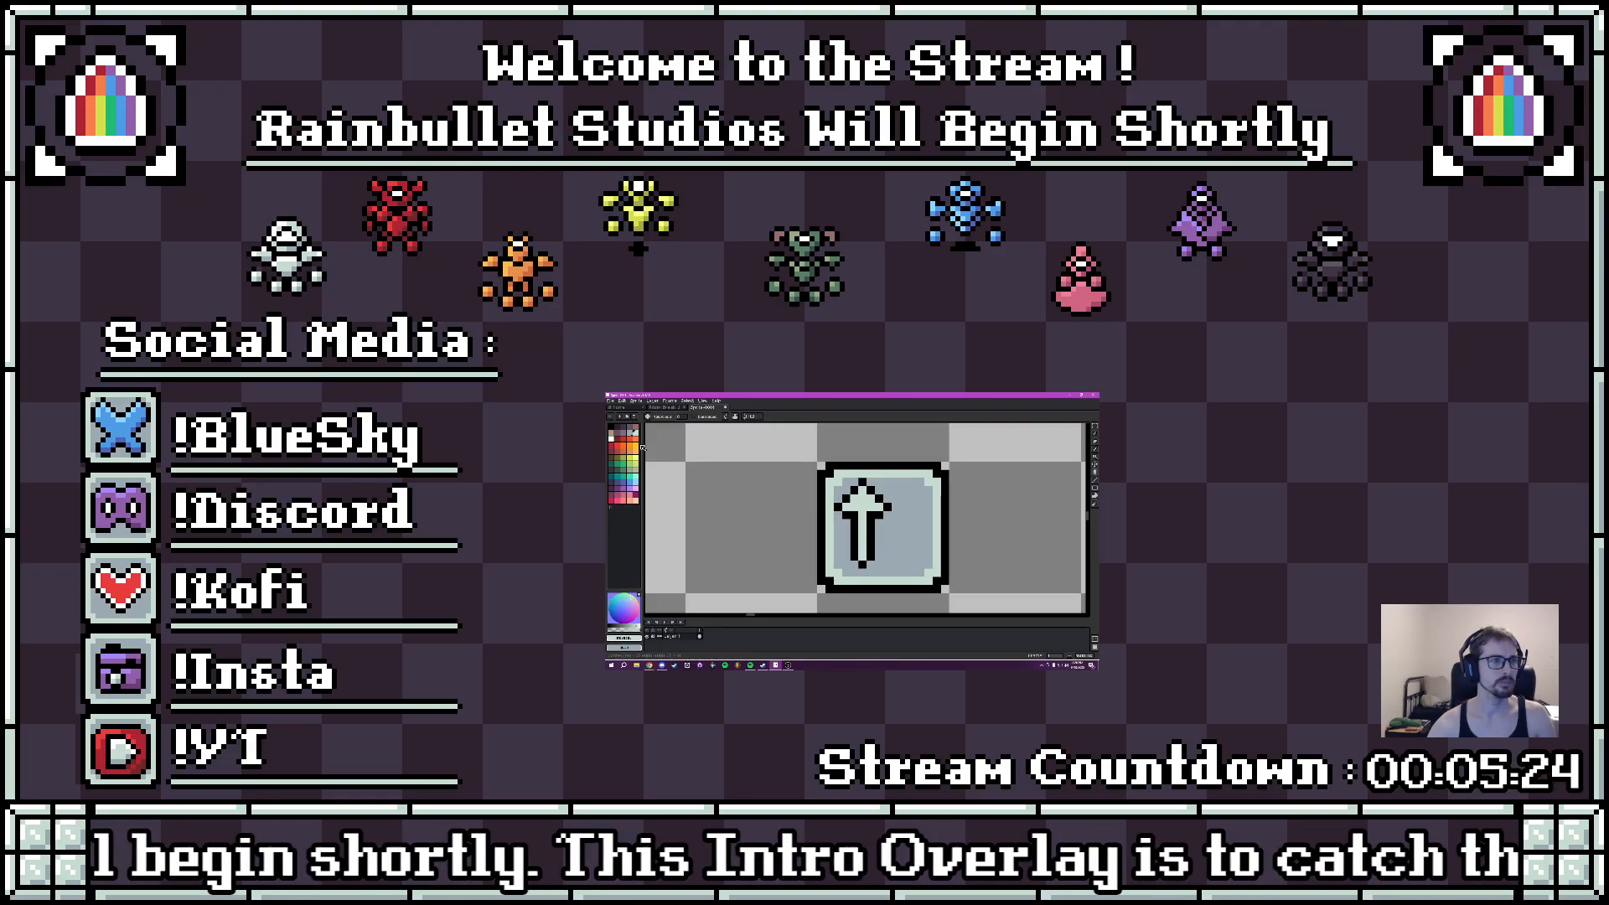
- Add white highlight pixels to the narrowed arrow's head and a gray shadow at the base of its shaft
click(611, 438)
key(b)
scroll(861, 548, up, 1)
right_click(863, 553)
click(840, 486)
click(851, 474)
click(863, 461)
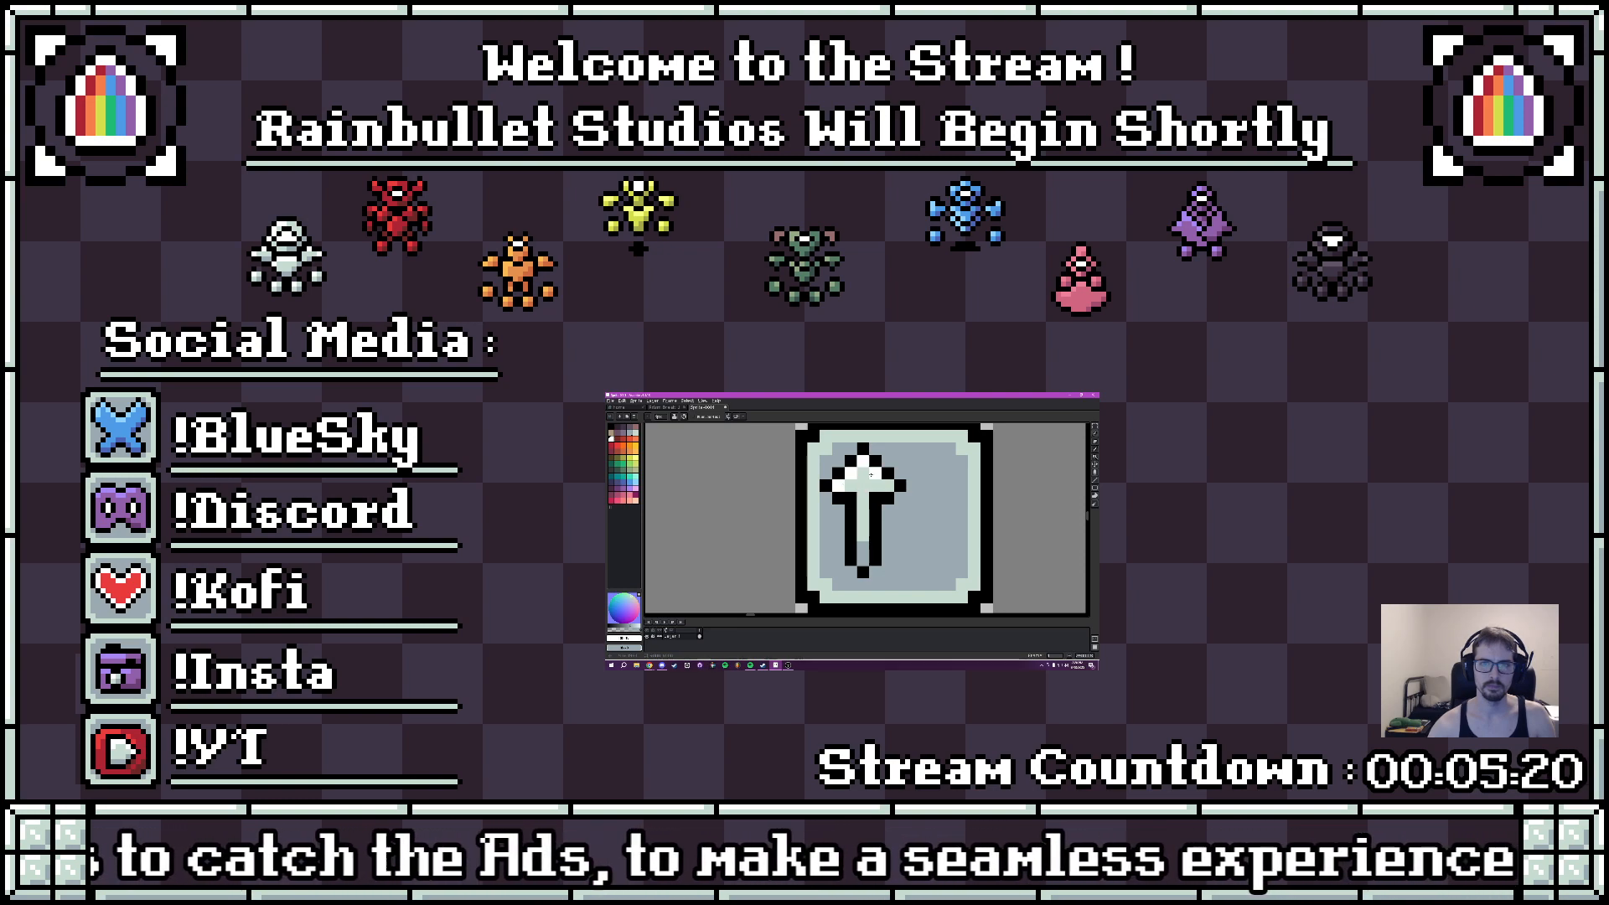
click(875, 474)
scroll(962, 493, down, 5)
drag(964, 493, 932, 549)
scroll(941, 546, up, 1)
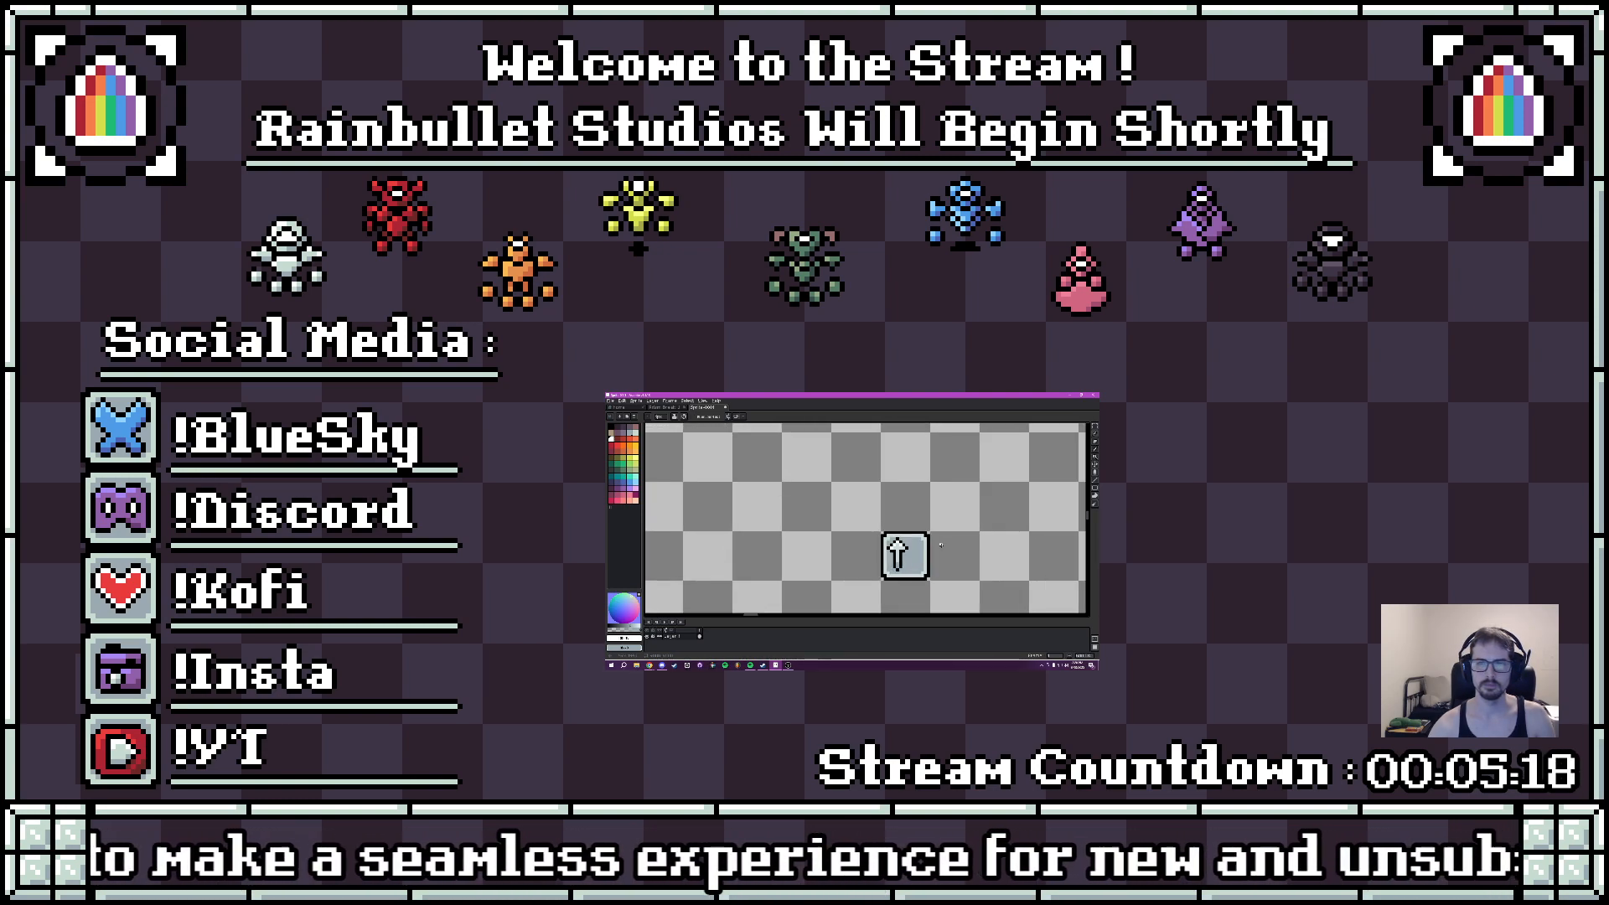
- Draw a black diamond outline in the tile's lower right, beside the arrow's shaft, undoing stray pixels
scroll(941, 545, down, 2)
scroll(941, 550, up, 4)
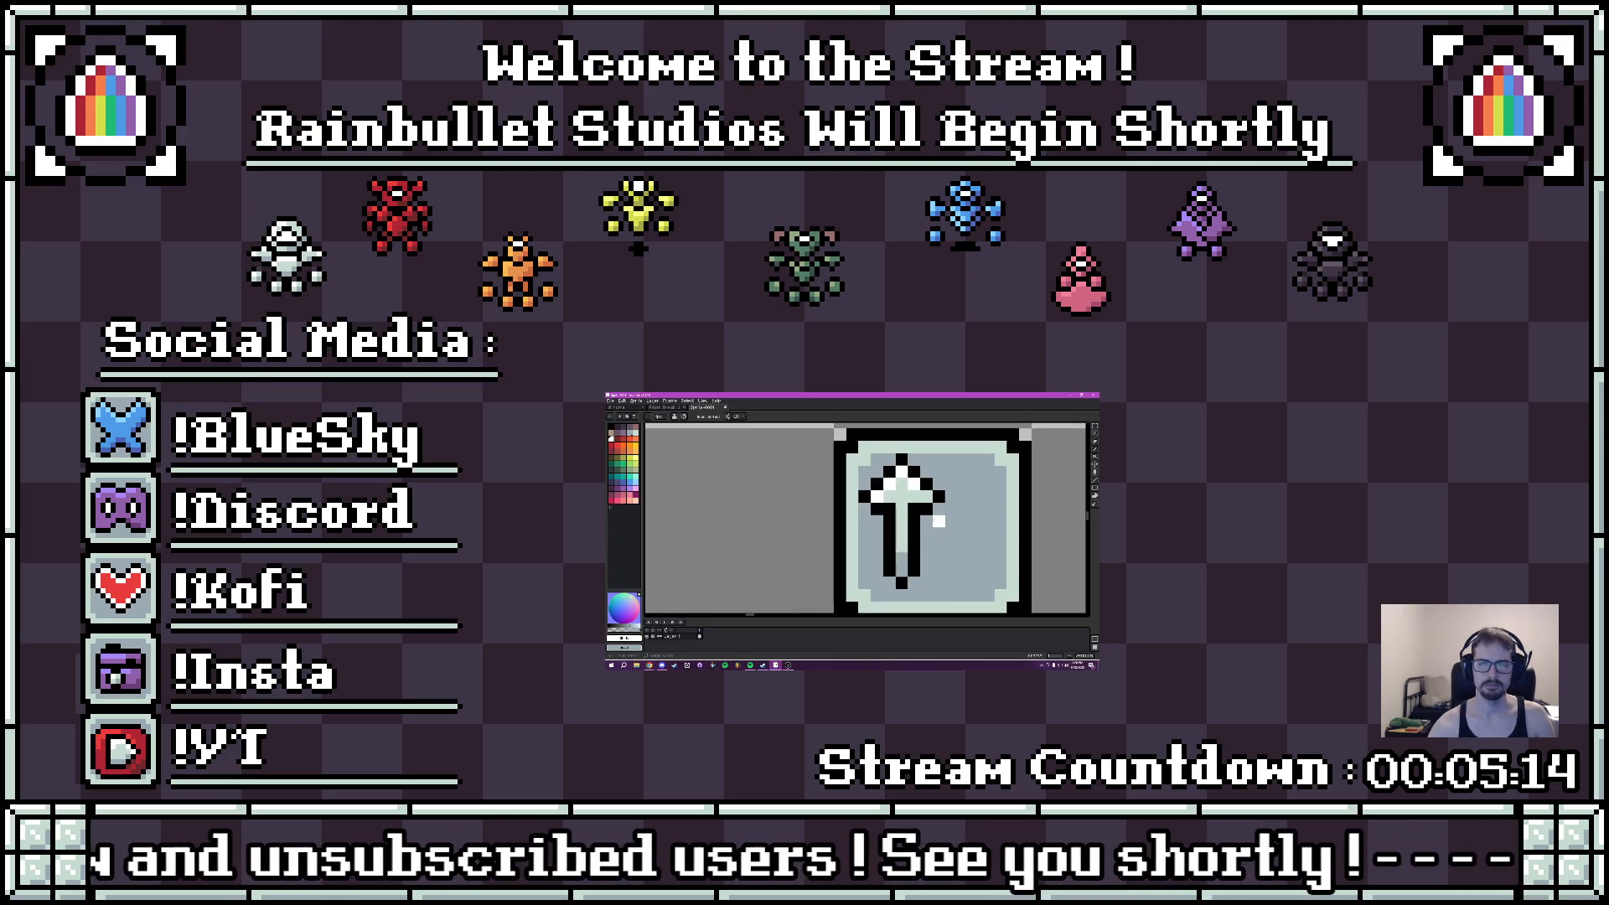
scroll(934, 521, down, 6)
drag(965, 522, 907, 527)
scroll(905, 529, up, 4)
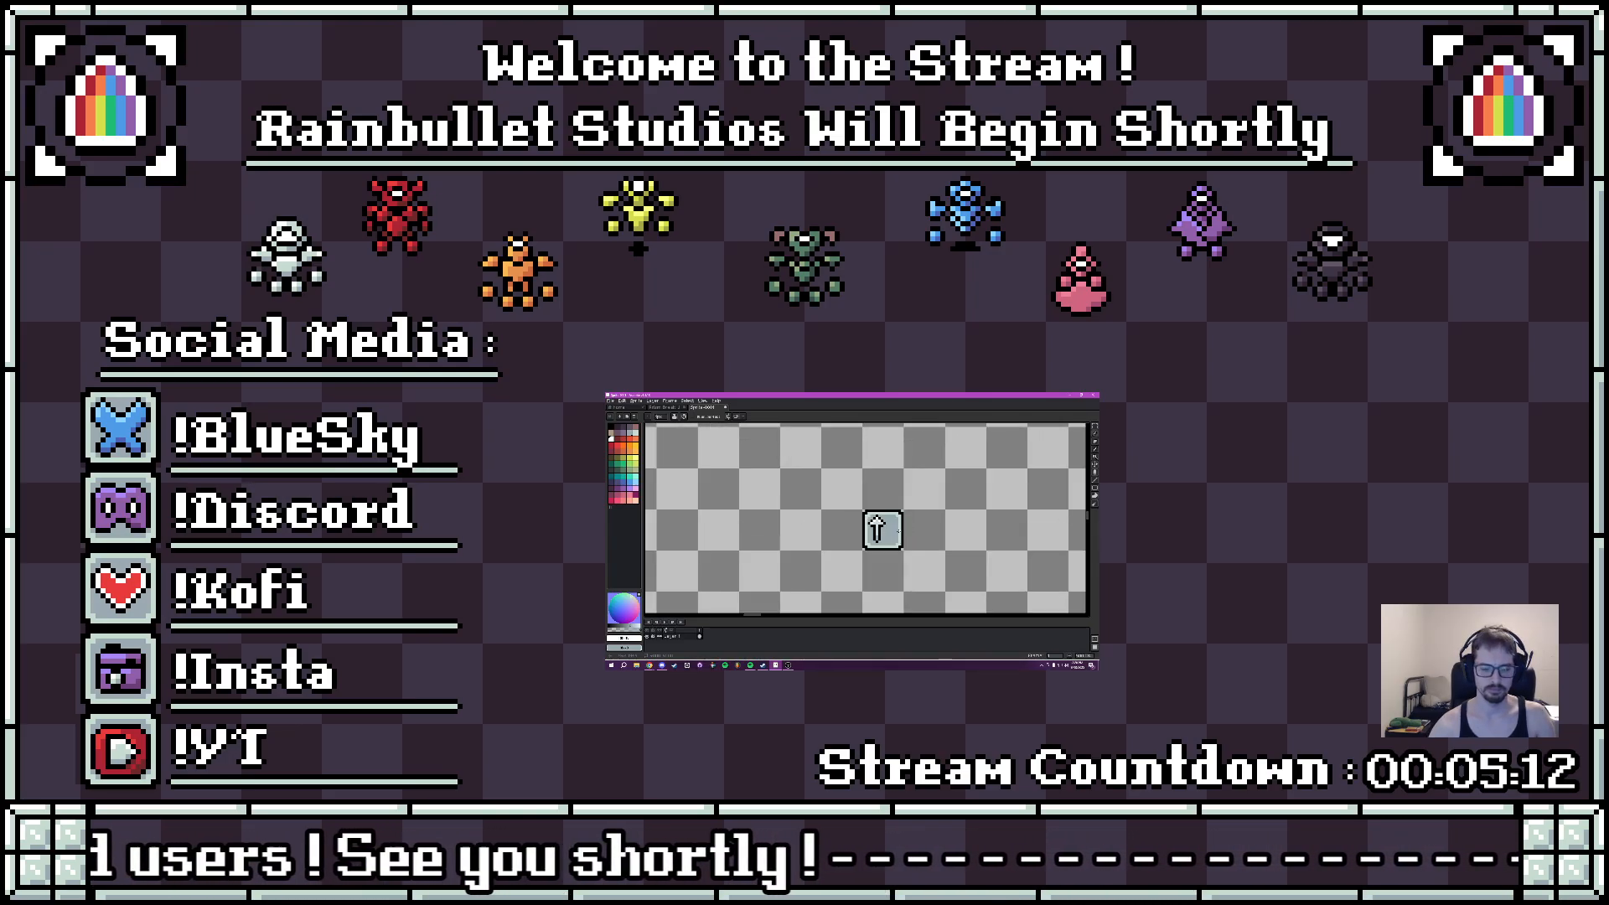
alt+click(883, 536)
scroll(885, 537, up, 1)
click(872, 549)
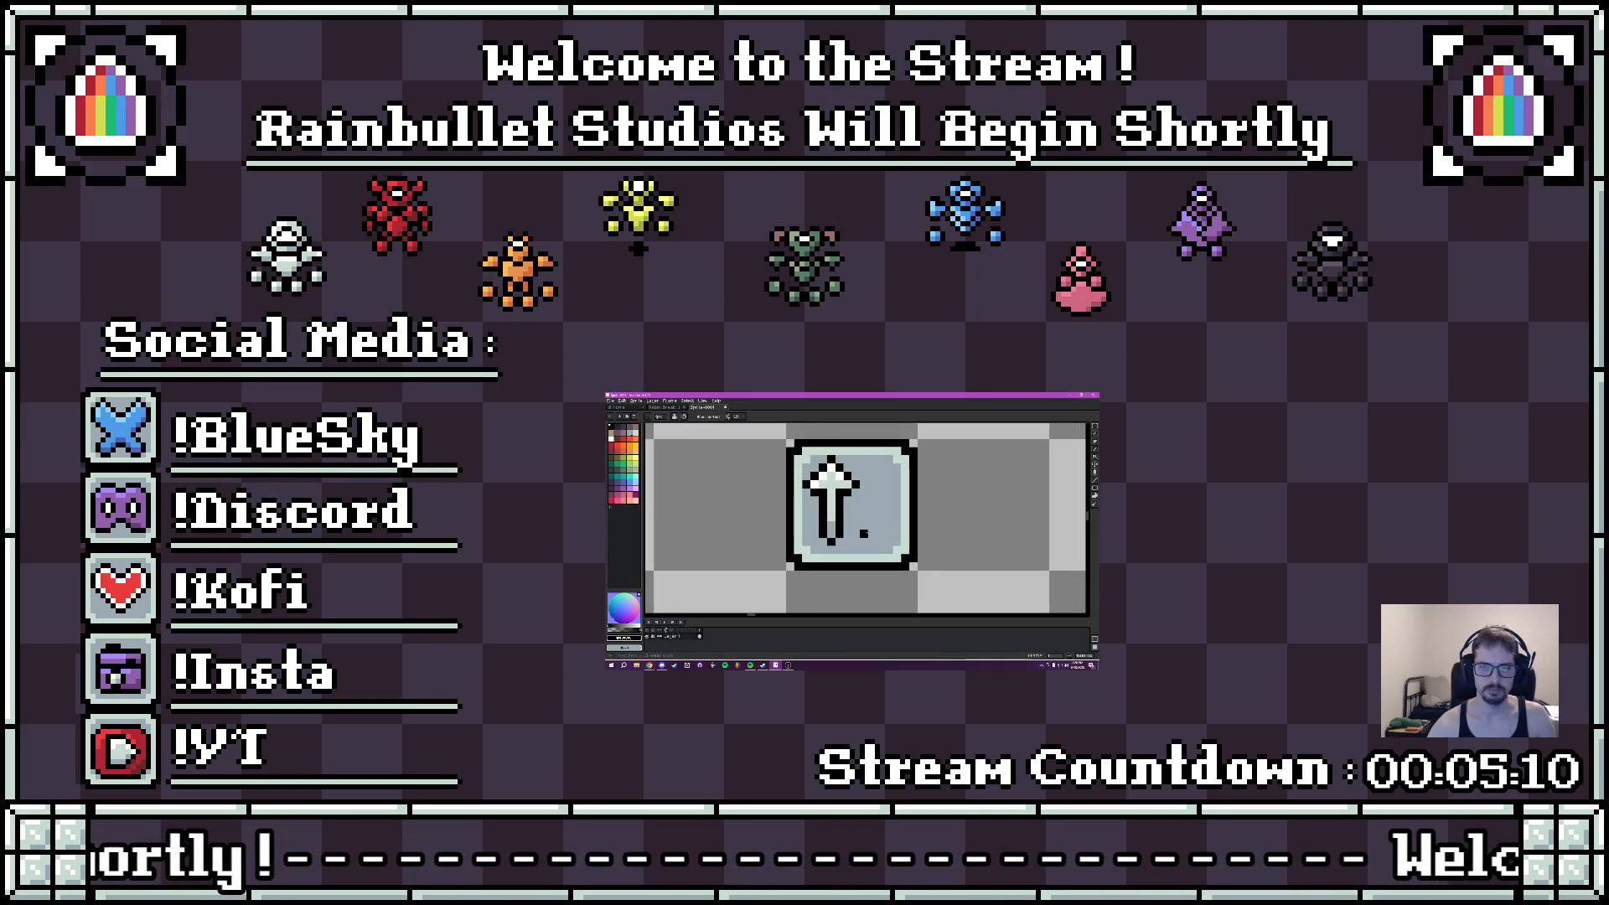
mouse_move(880, 550)
mouse_down()
mouse_move(864, 542)
mouse_move(881, 535)
mouse_up()
key(ctrl+z)
key(ctrl+z)
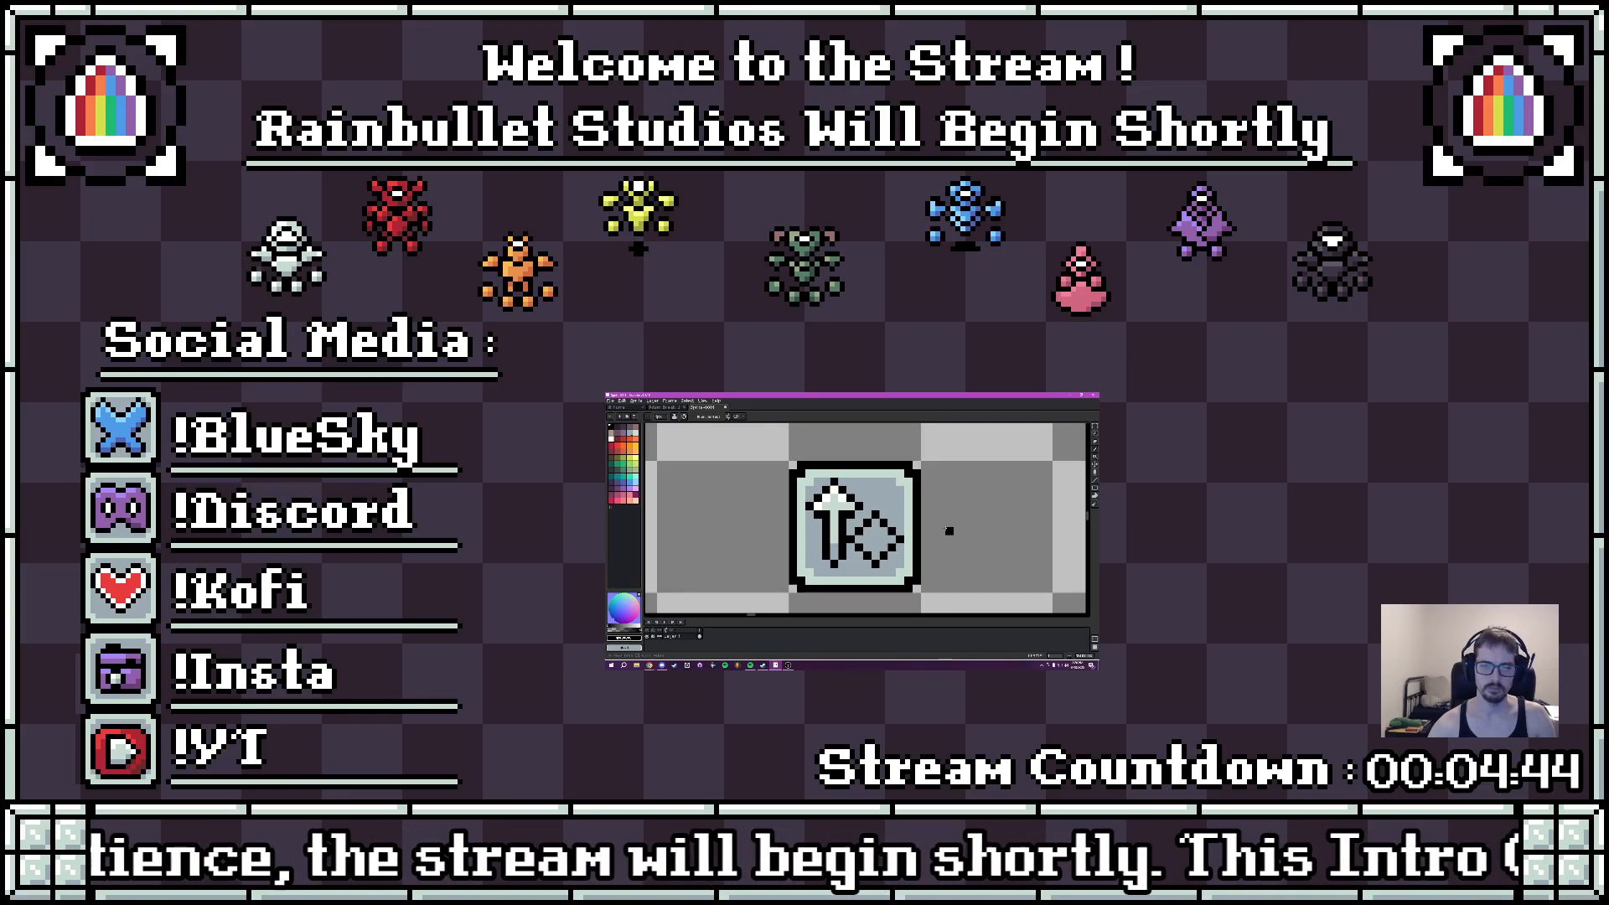
- Copy the whole tile with the arrow and diamond and paste the duplicate directly to its right
scroll(947, 530, down, 5)
drag(947, 530, 907, 555)
scroll(907, 555, up, 5)
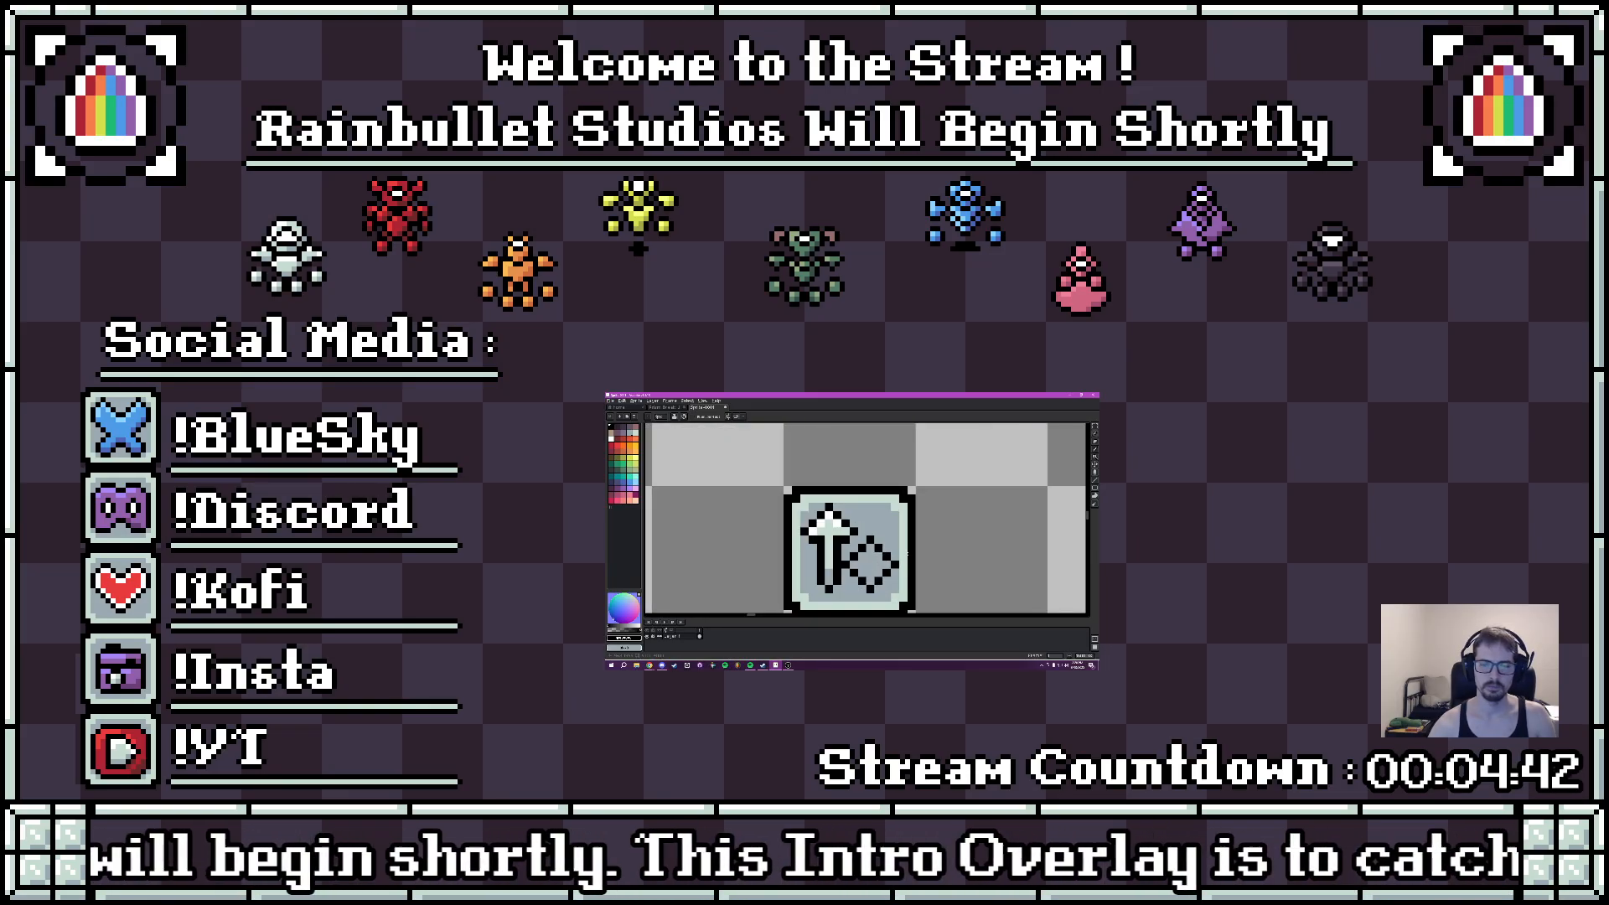
scroll(908, 554, down, 3)
scroll(890, 550, up, 2)
drag(890, 550, 843, 546)
alt+click(893, 530)
key(m)
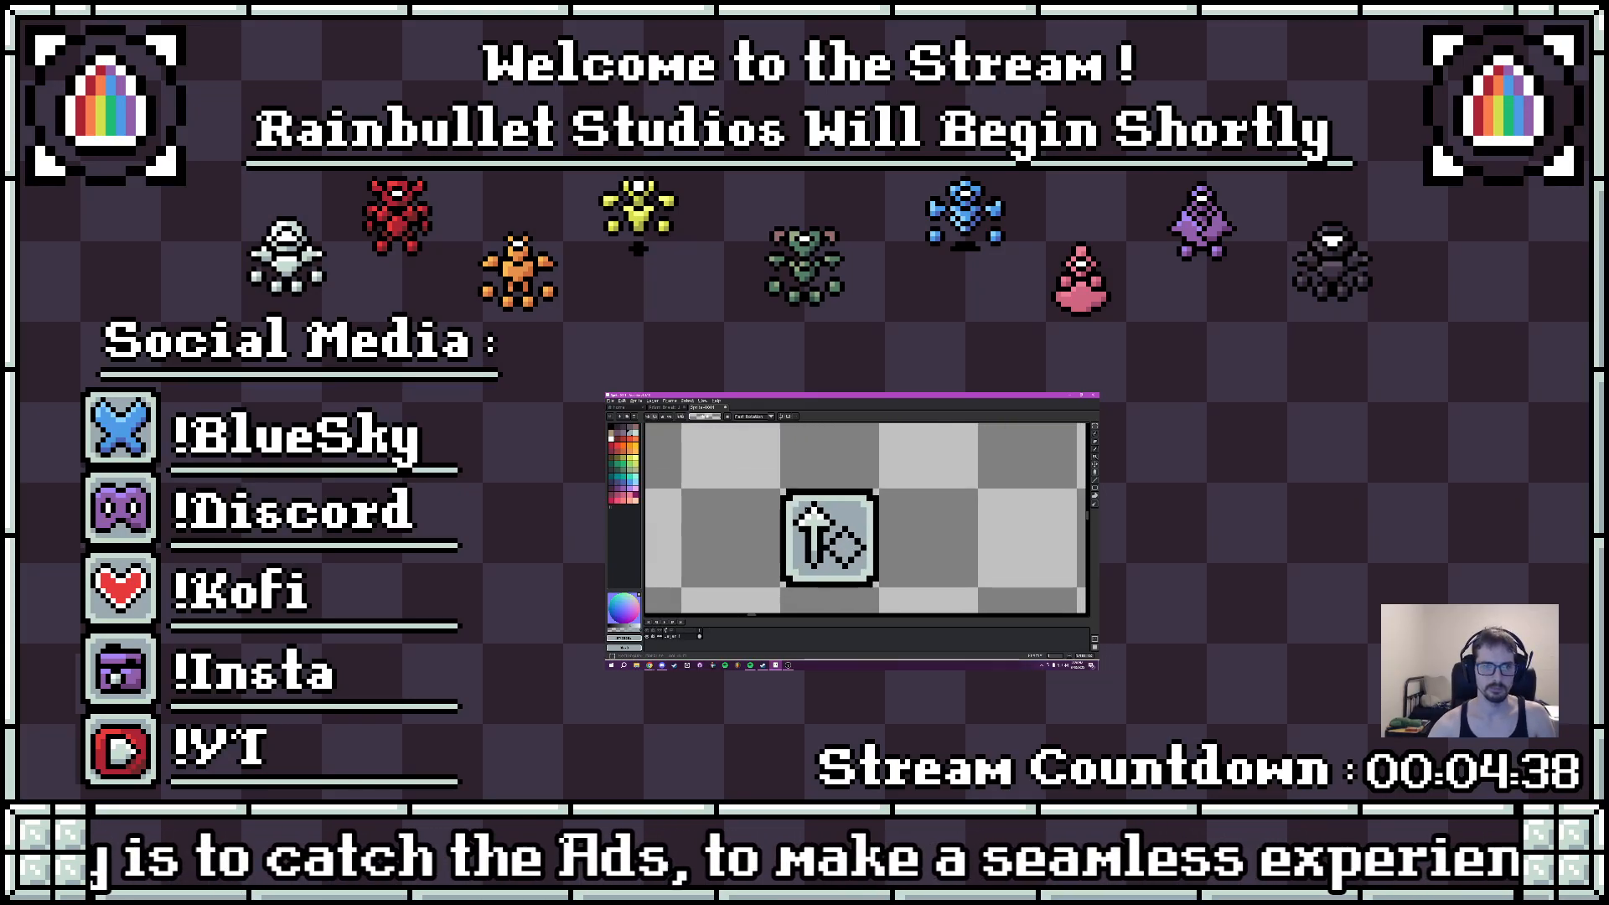
drag(780, 489, 918, 542)
key(ctrl+c)
key(ctrl+v)
click(992, 549)
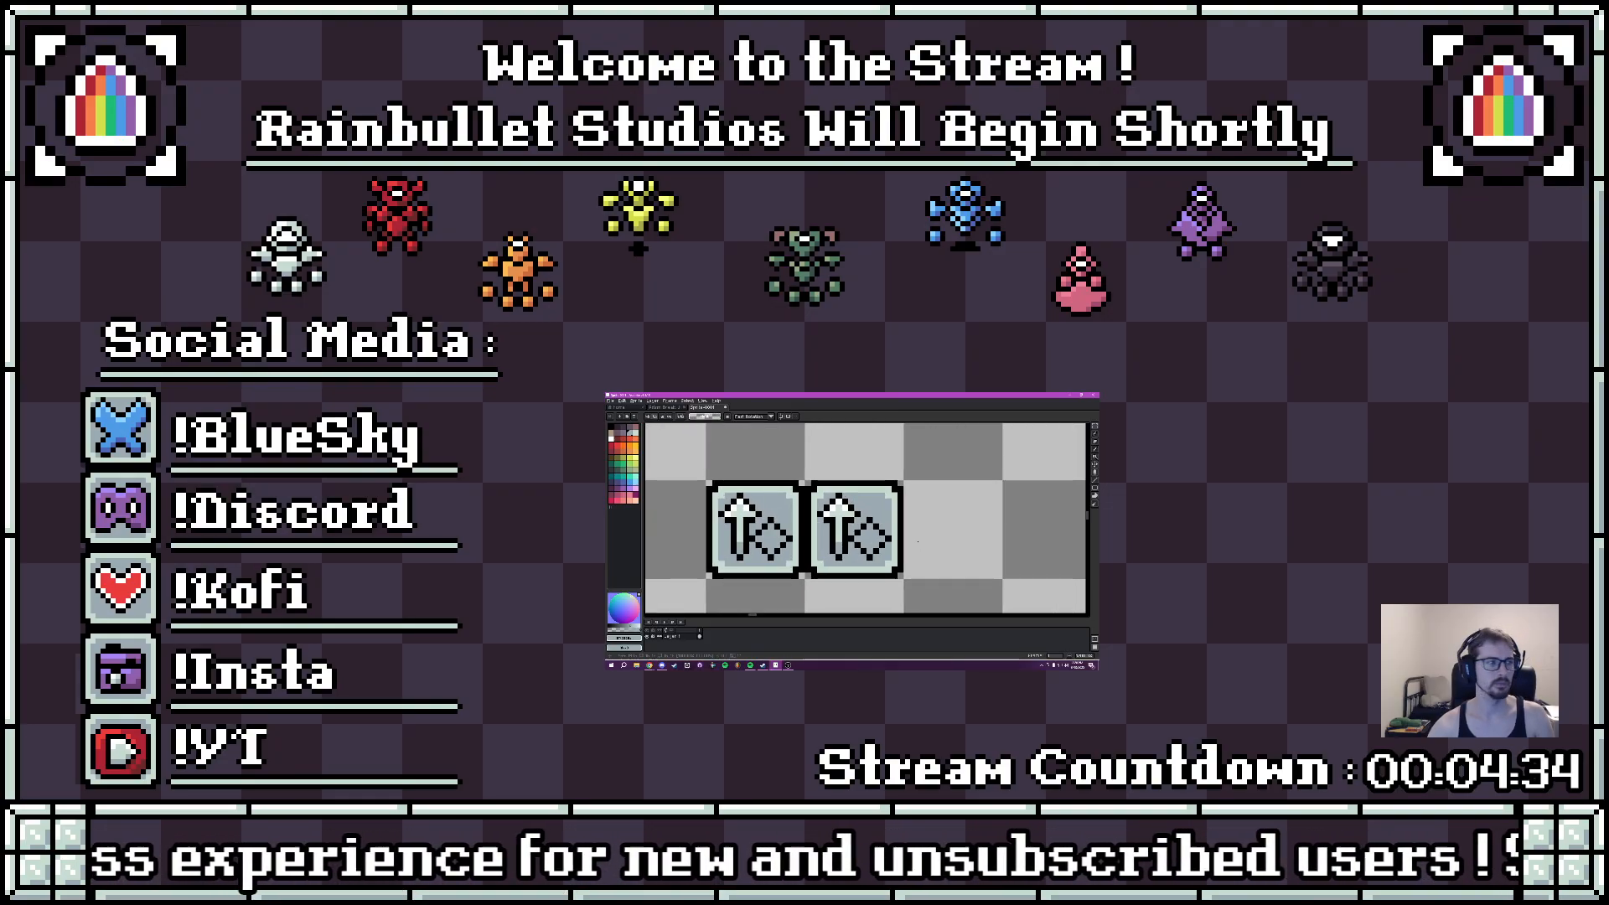
scroll(901, 538, up, 2)
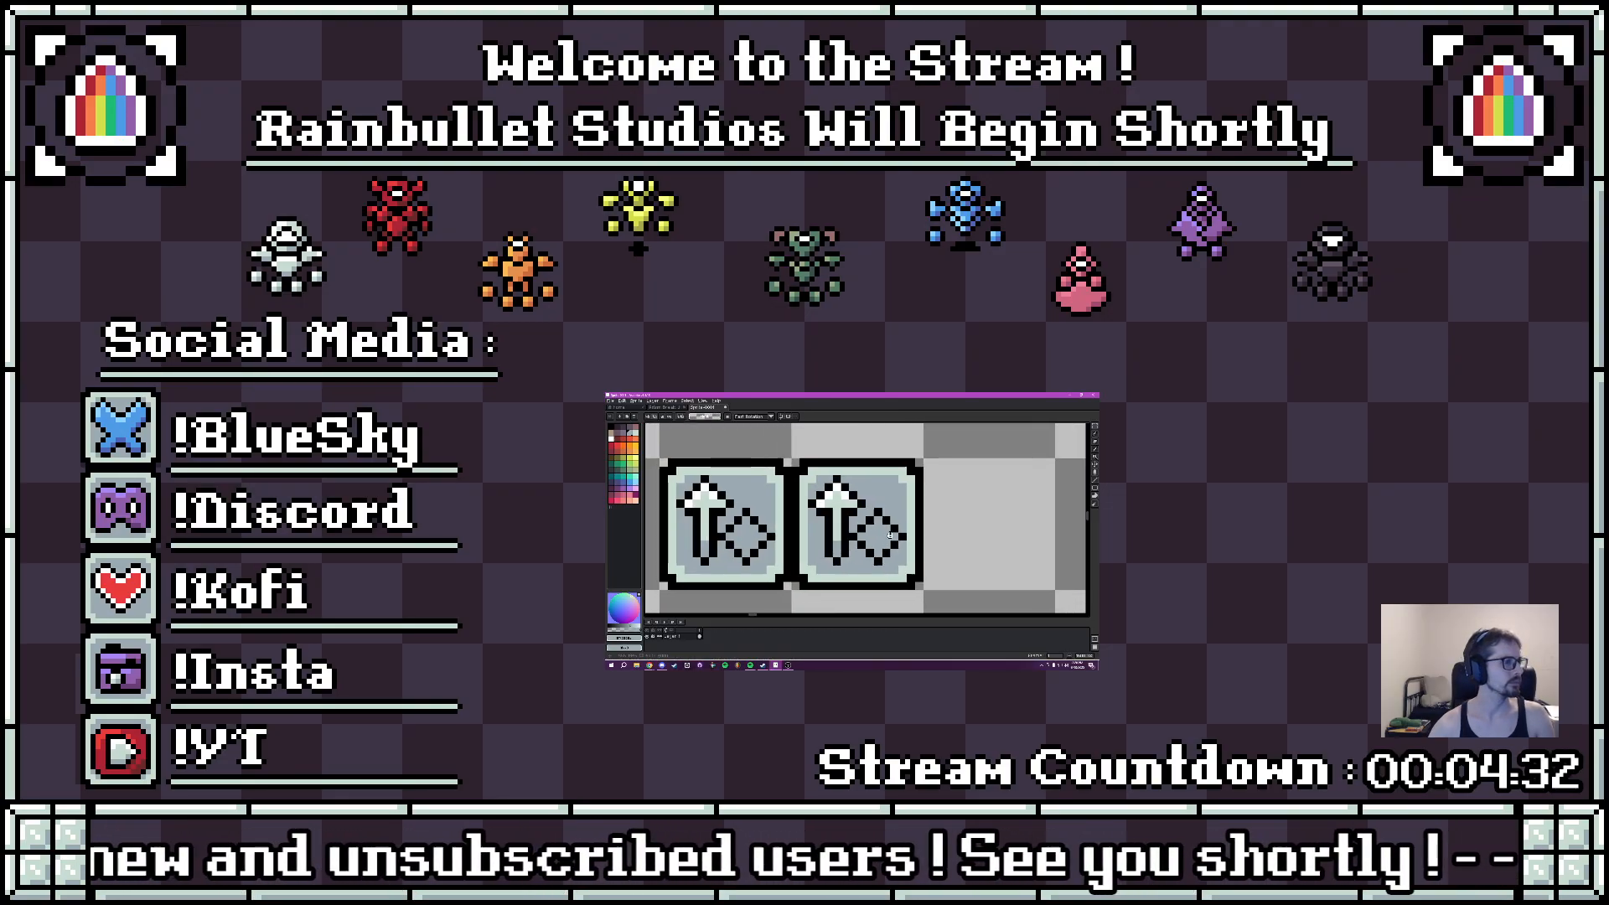
mouse_move(861, 562)
mouse_down()
mouse_move(906, 580)
mouse_move(887, 566)
mouse_up()
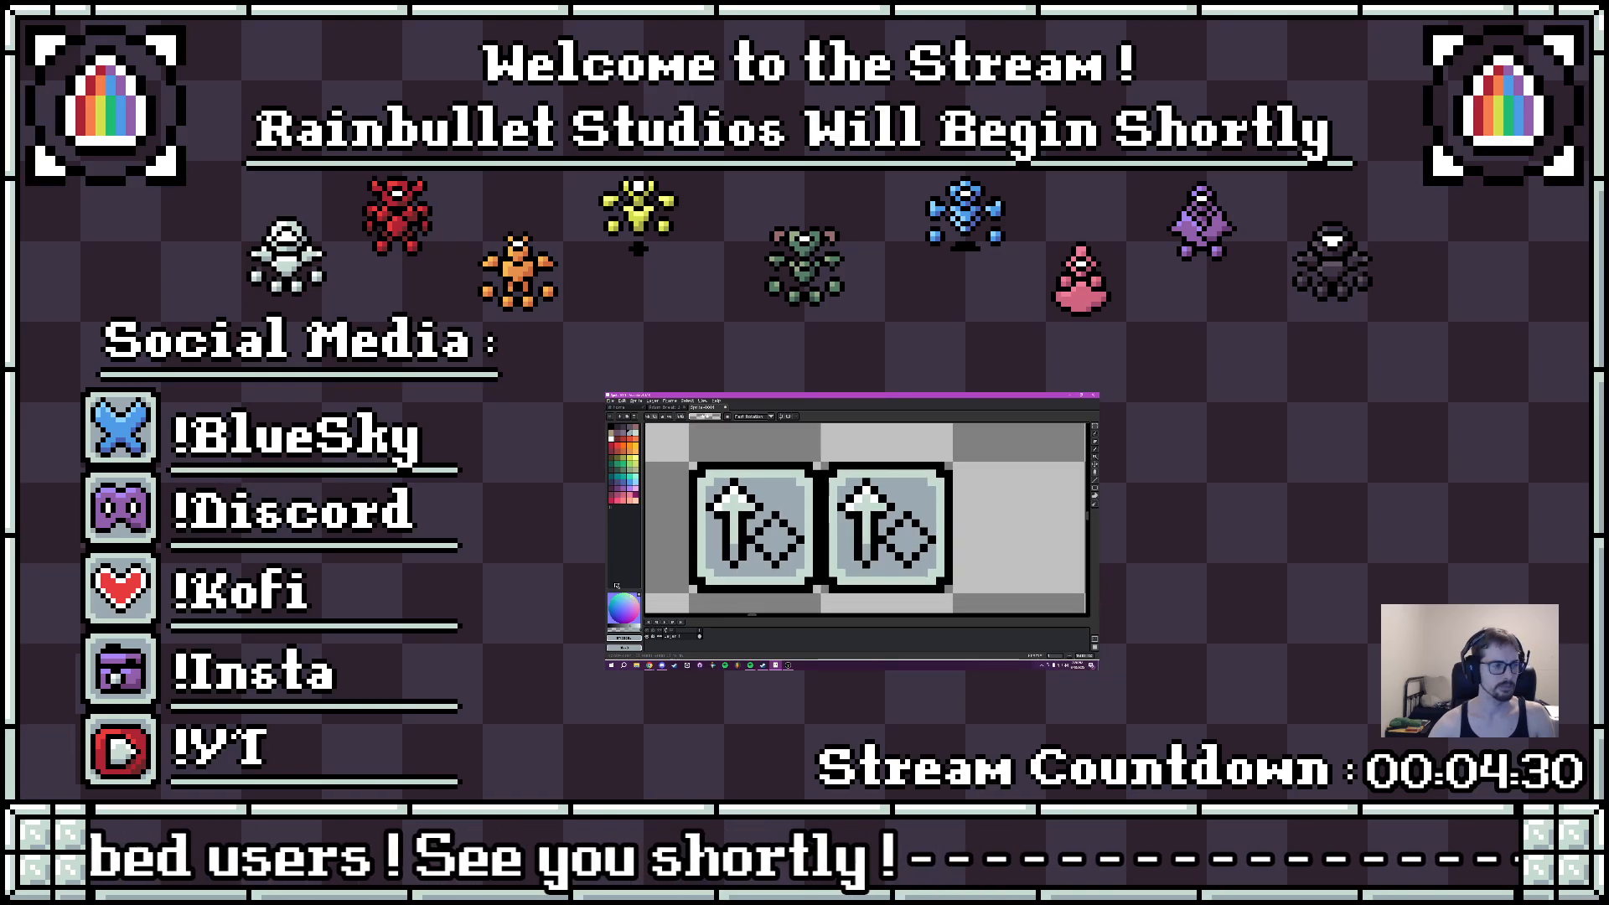
key(alt+Tab)
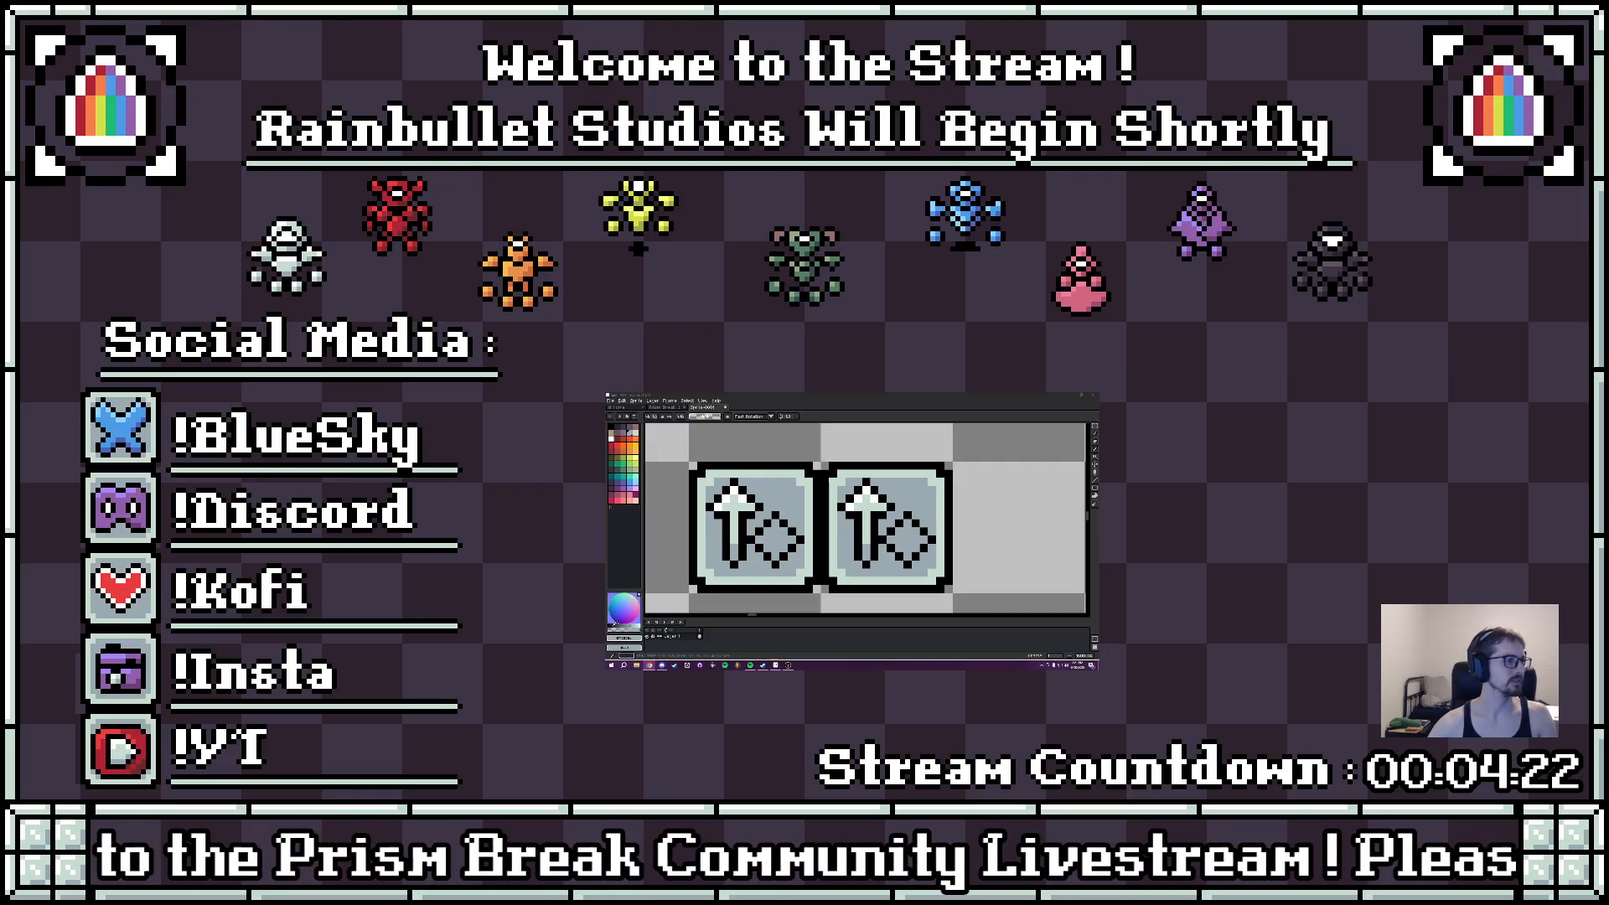
scroll(866, 518, down, 3)
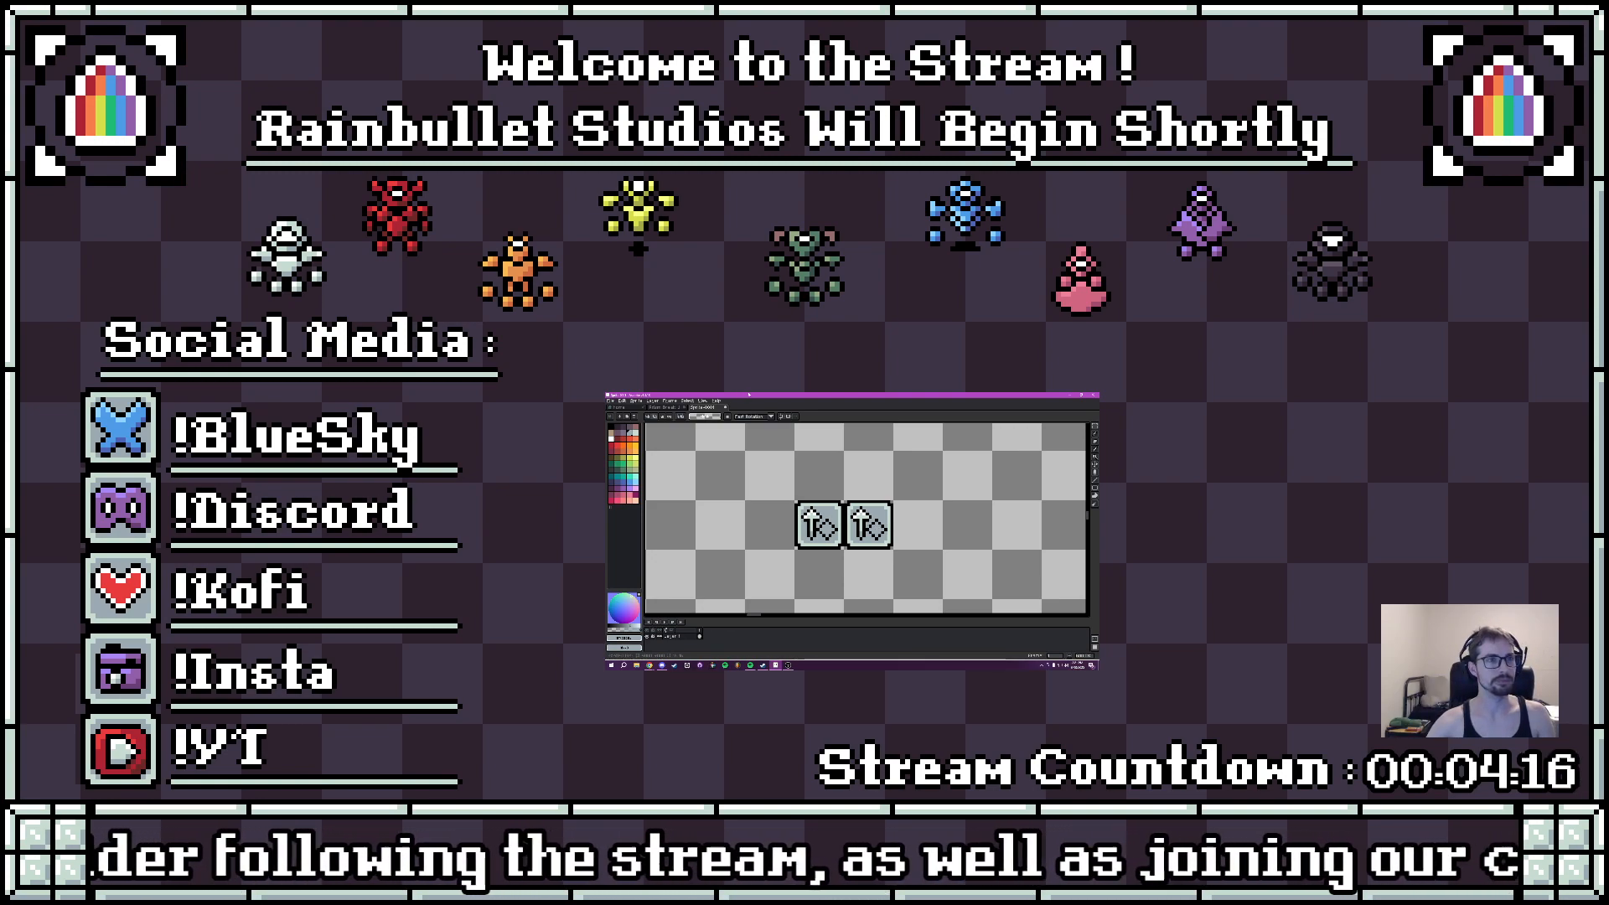
click(664, 409)
click(703, 407)
- Insert the text "BRB NEED WATER" in white on the empty canvas to the right of the tiles
scroll(855, 487, down, 4)
drag(876, 488, 807, 505)
key(t)
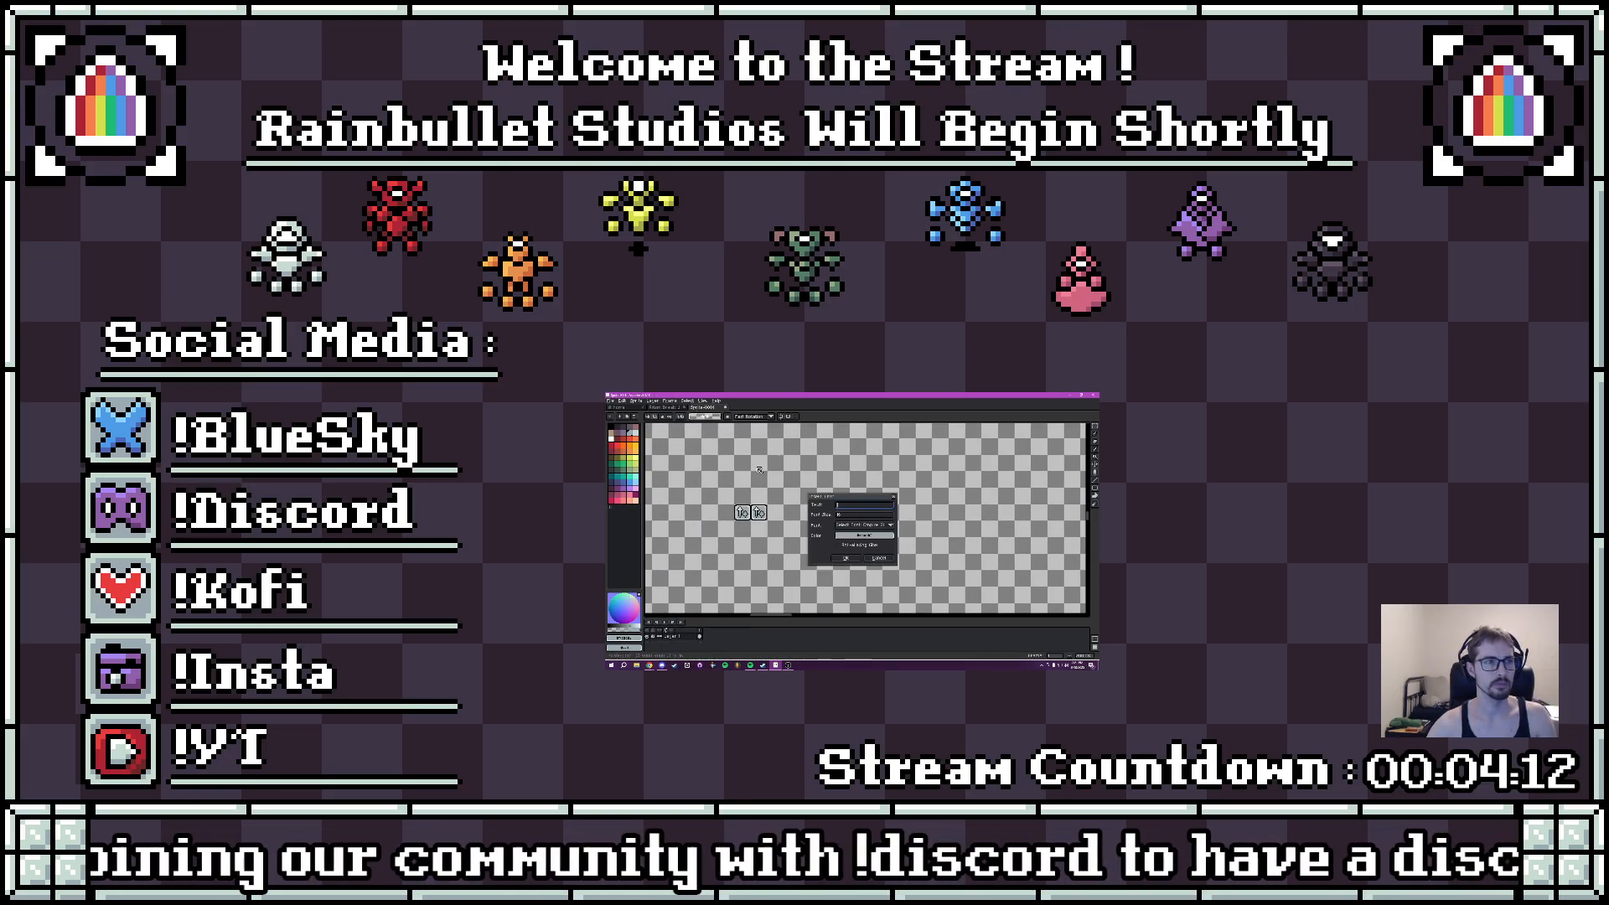
key(Escape)
text(tBRB NEED WATE)
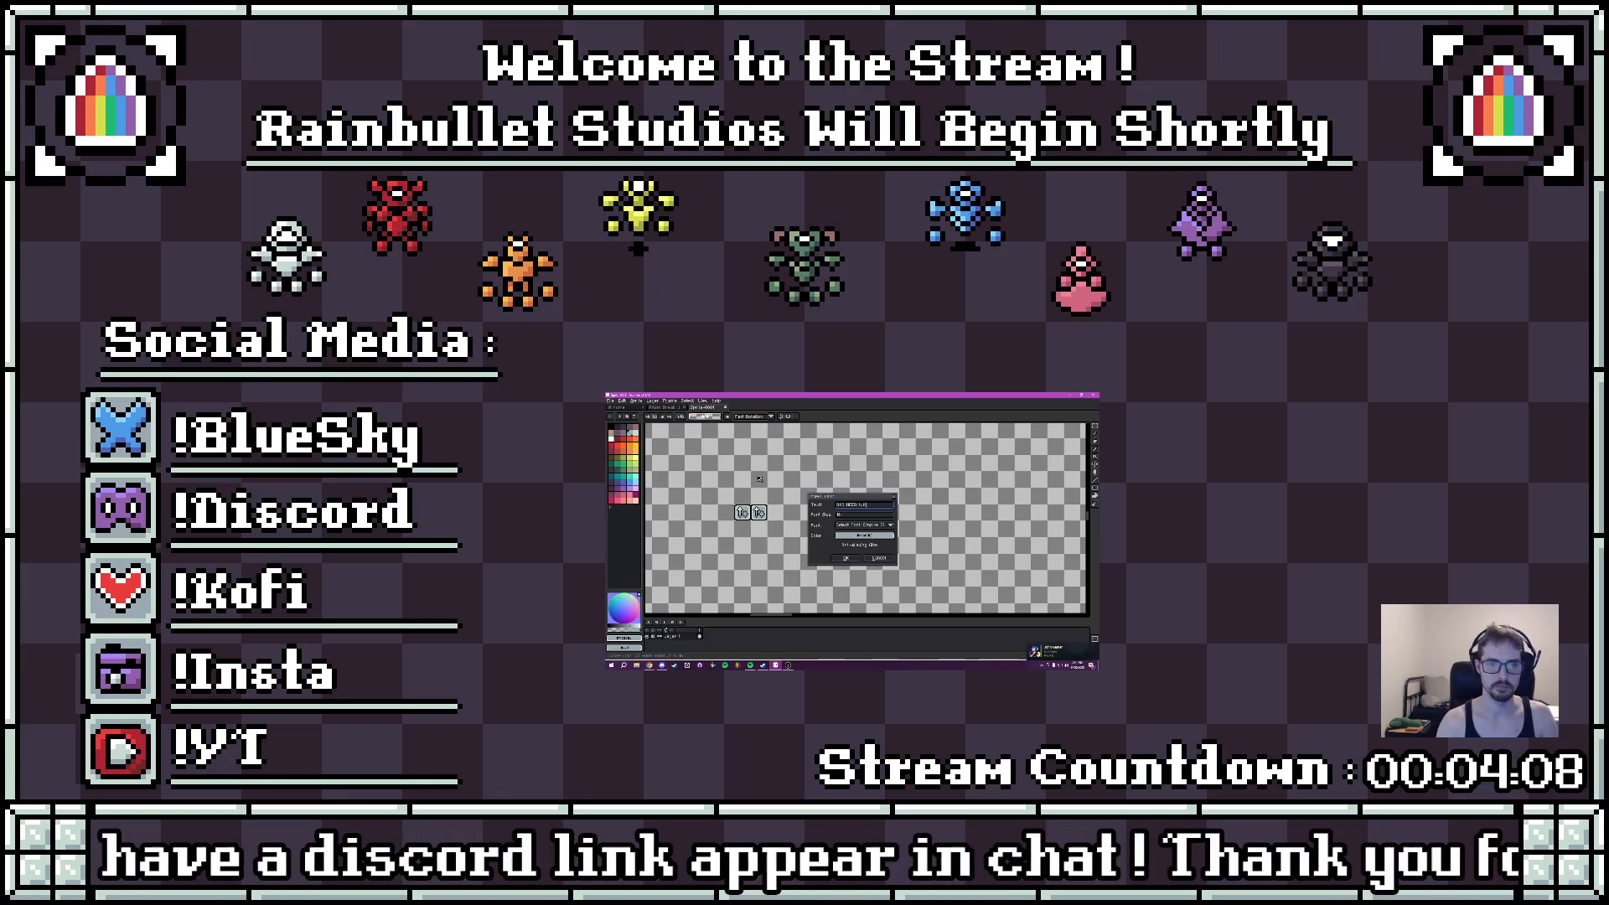
click(851, 536)
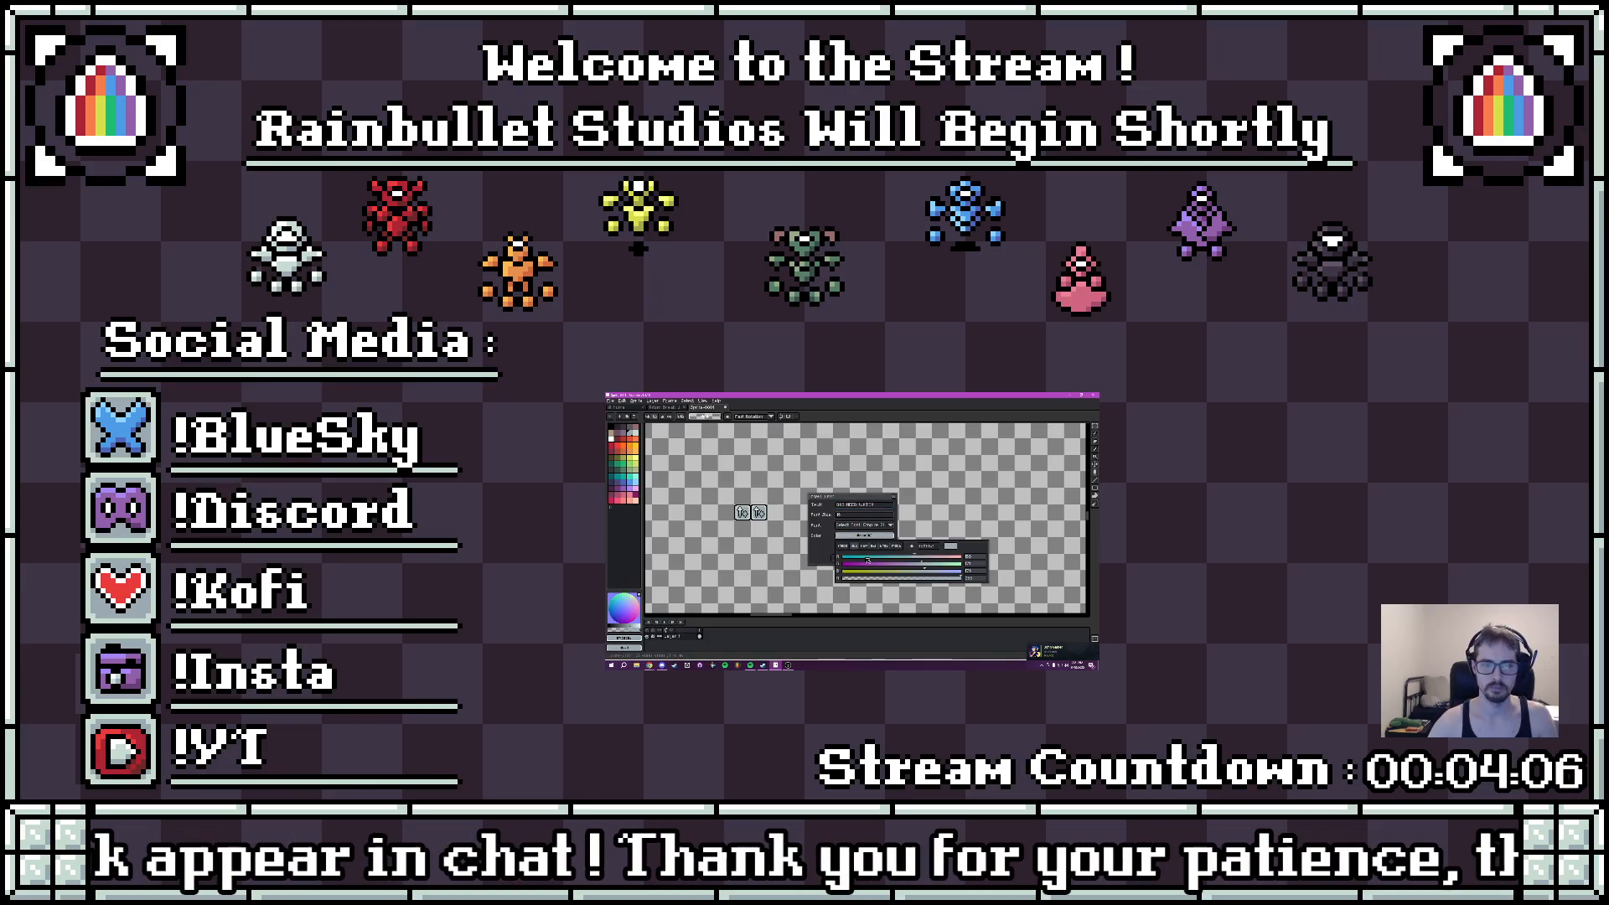
click(844, 547)
click(876, 555)
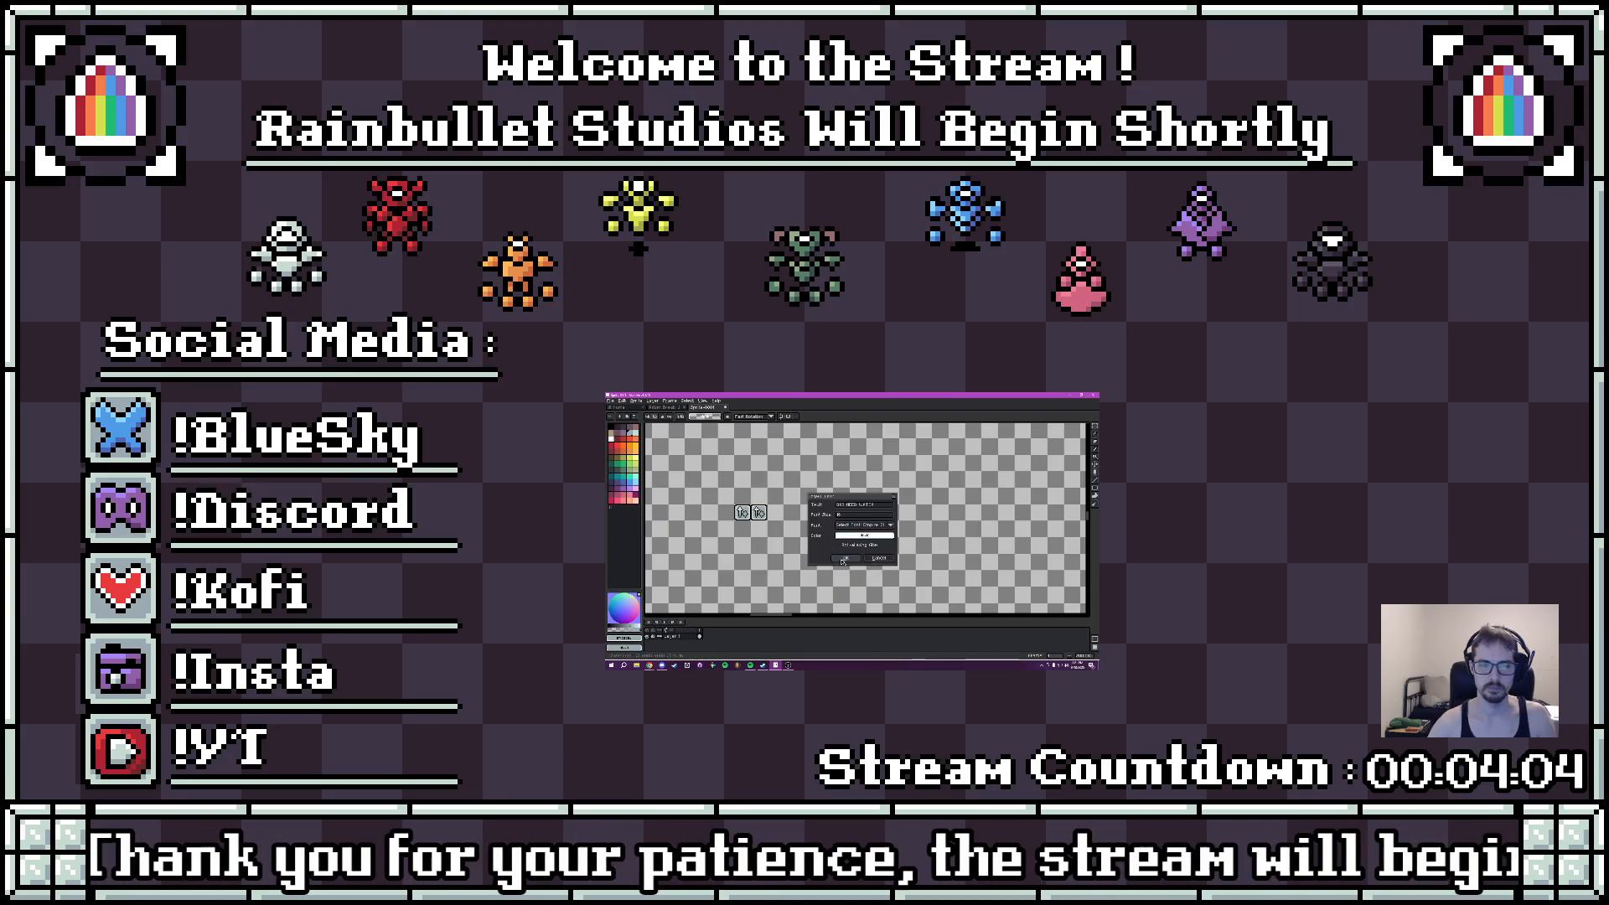
click(849, 558)
key(Return)
scroll(875, 519, up, 3)
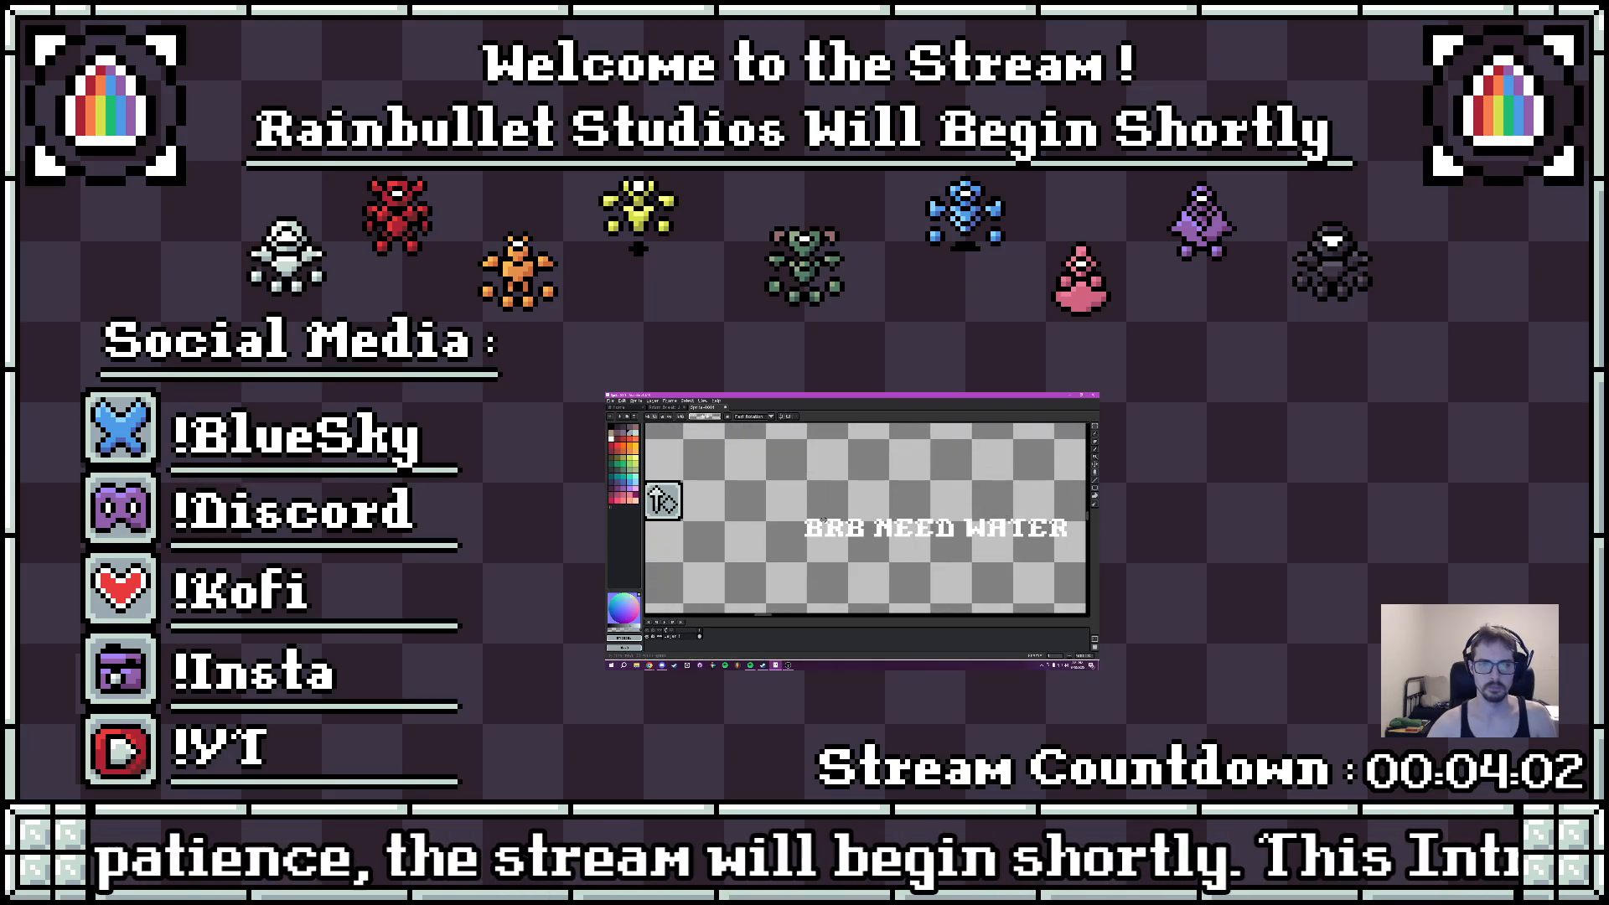
- Add a black outline around the white "BRB NEED WATER" text and deselect it
drag(693, 477, 997, 549)
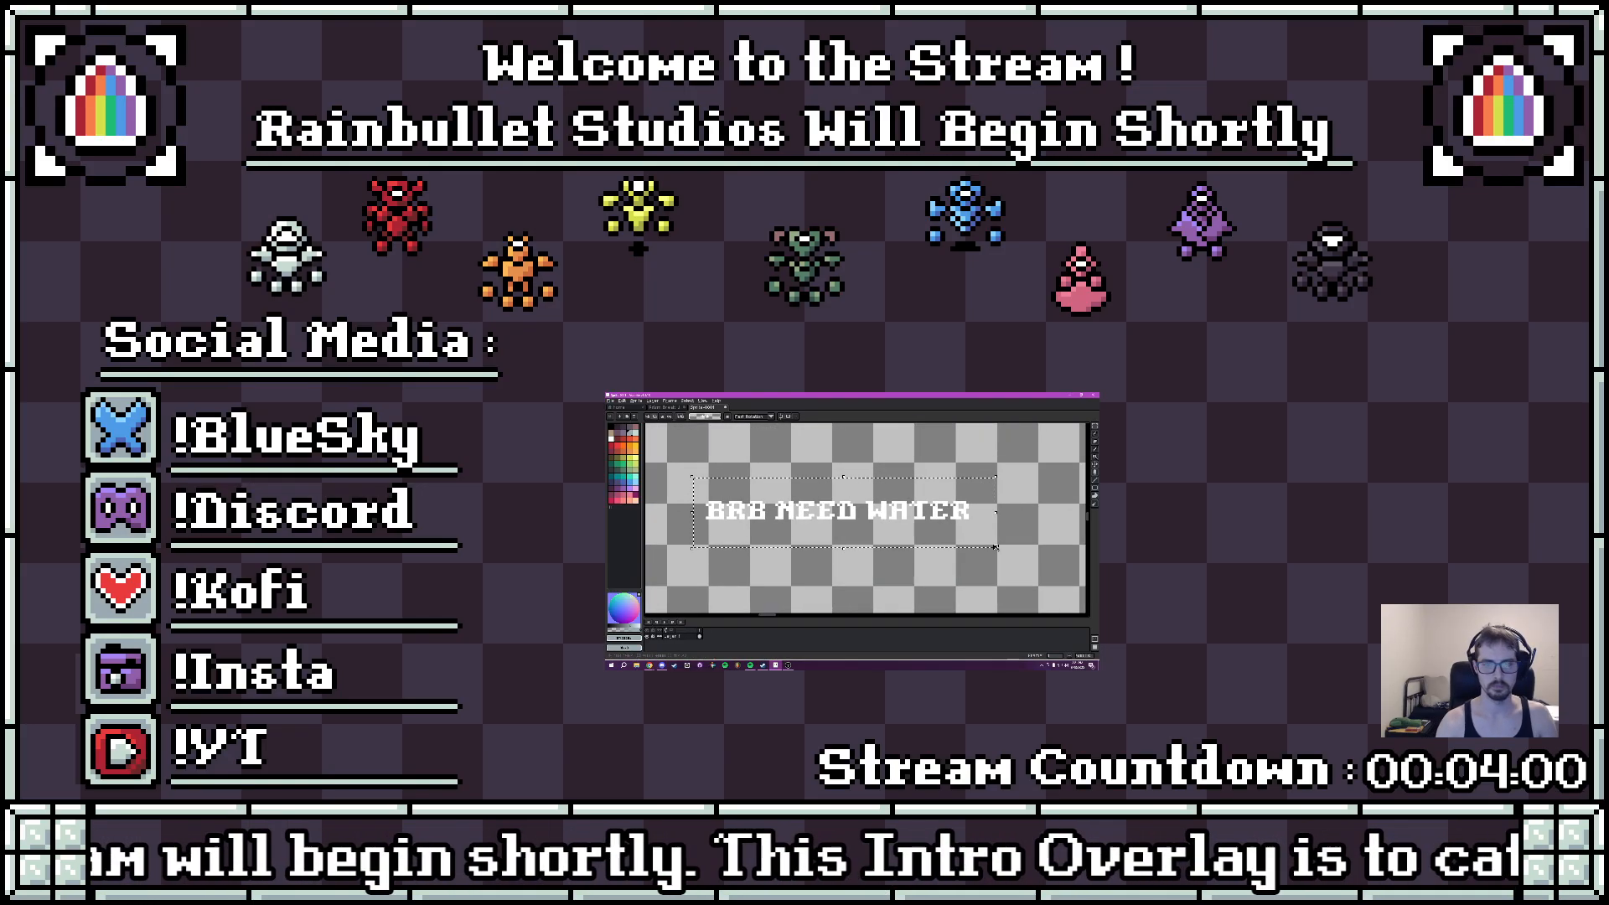
key(shift+o)
click(1002, 501)
click(954, 511)
click(951, 521)
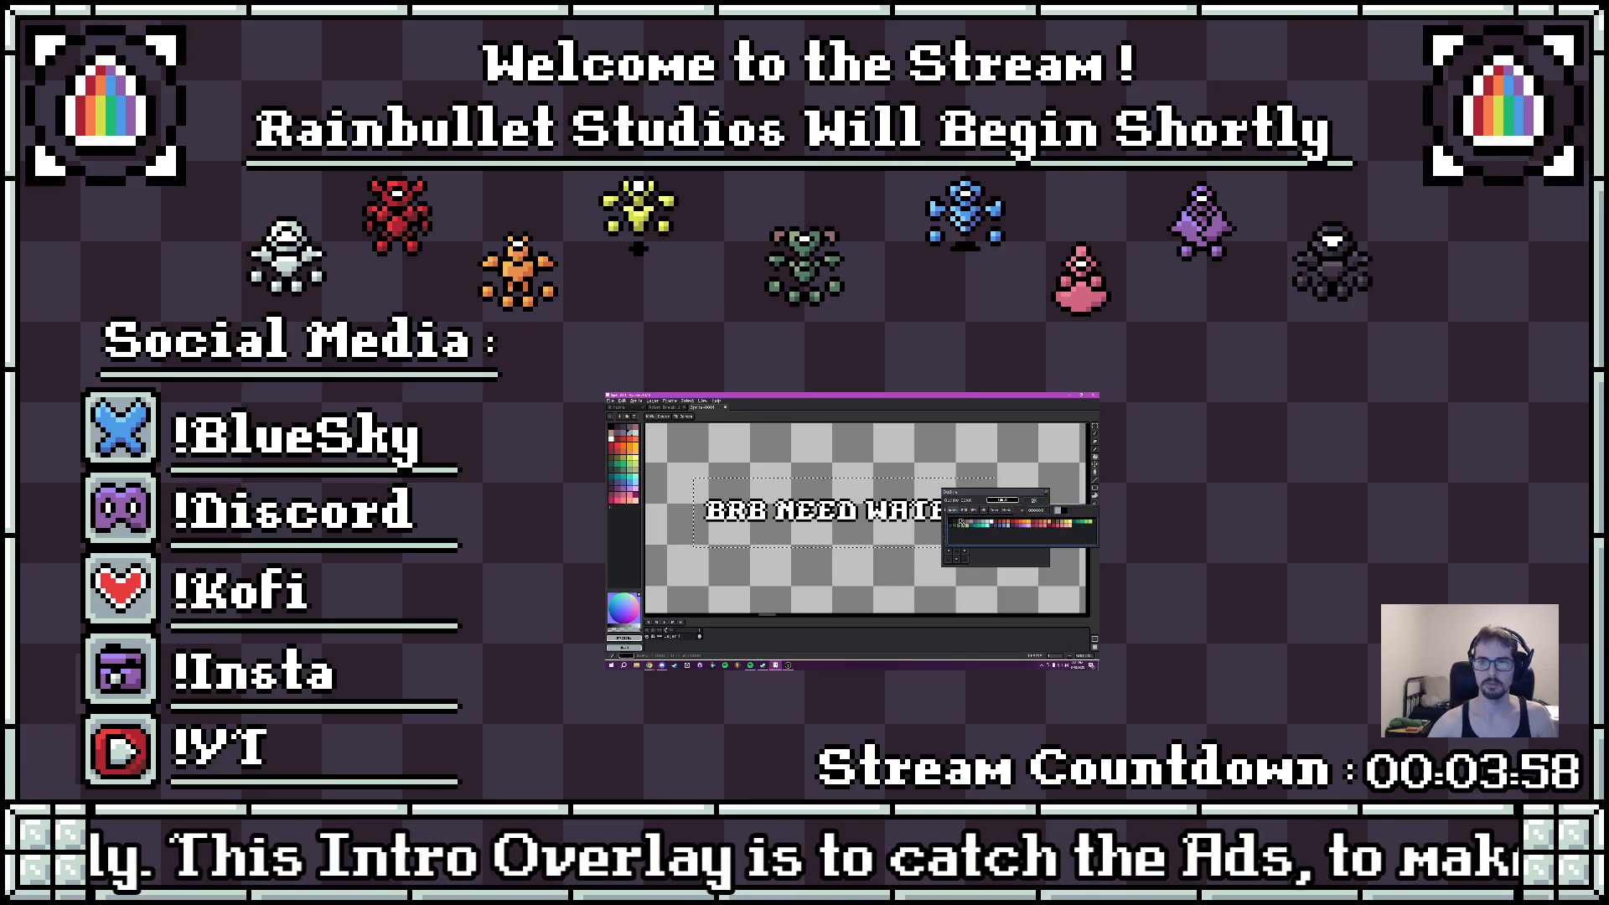
click(1035, 502)
drag(1035, 503, 1074, 487)
key(ctrl+d)
key(b)
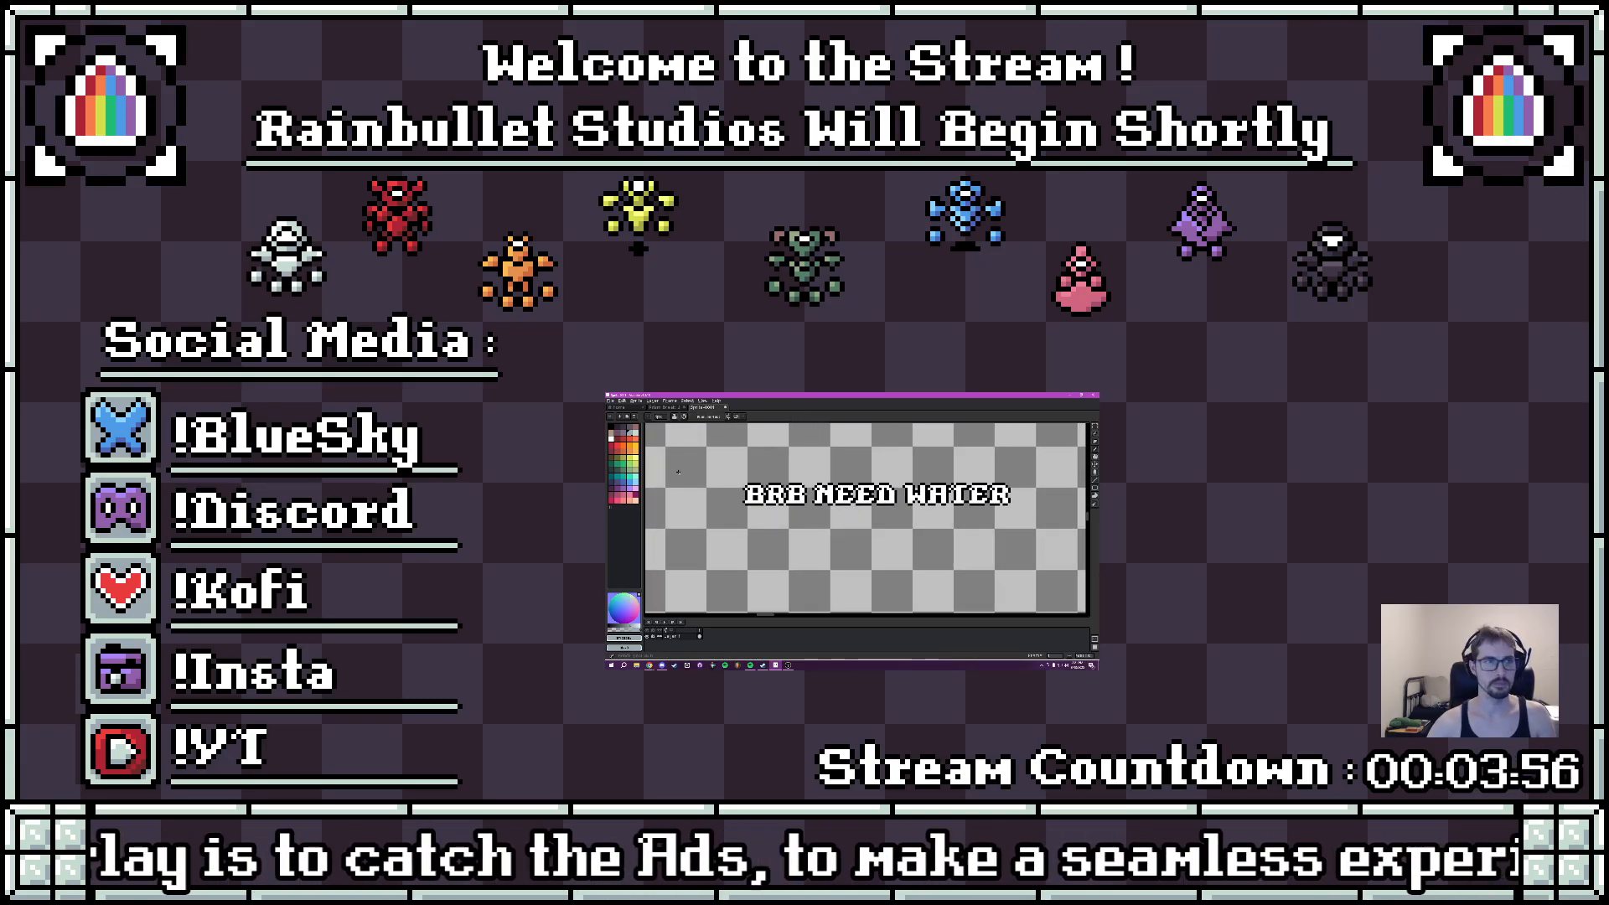
- Draw a loose black freehand underline beneath the "BRB NEED WATER" text, spanning its width
mouse_move(756, 520)
mouse_down()
mouse_move(1014, 520)
mouse_move(956, 565)
mouse_up()
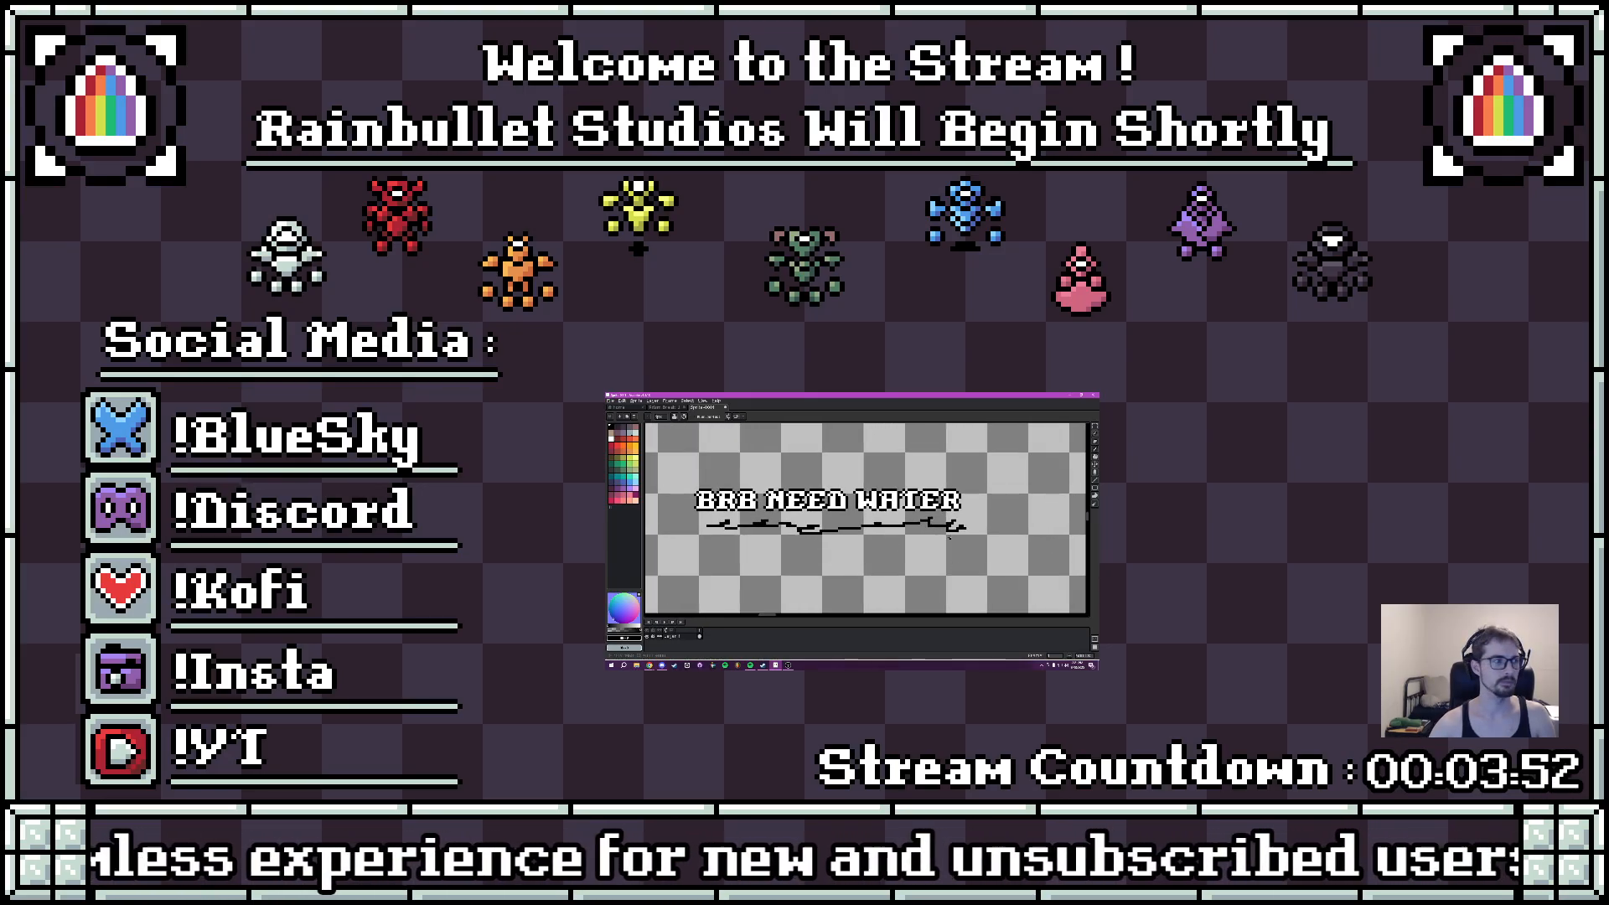
scroll(851, 526, up, 1)
drag(815, 524, 851, 535)
scroll(861, 528, up, 1)
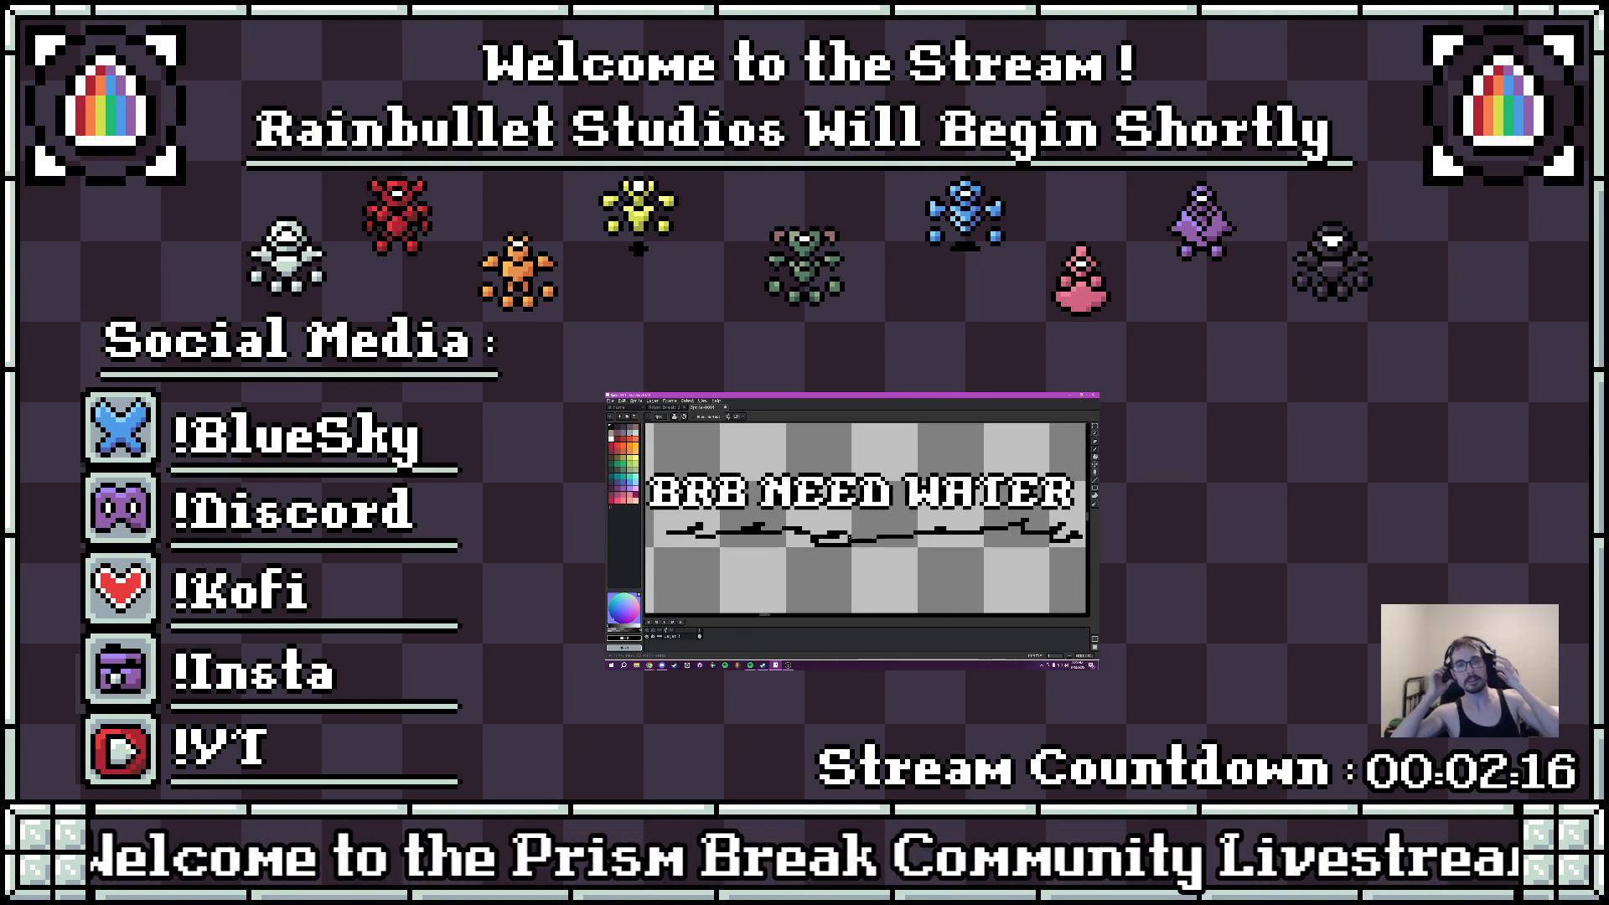
- Show the Prism Break UI sprite and switch the stream in OBS from the countdown overlay to the full-screen view
click(675, 409)
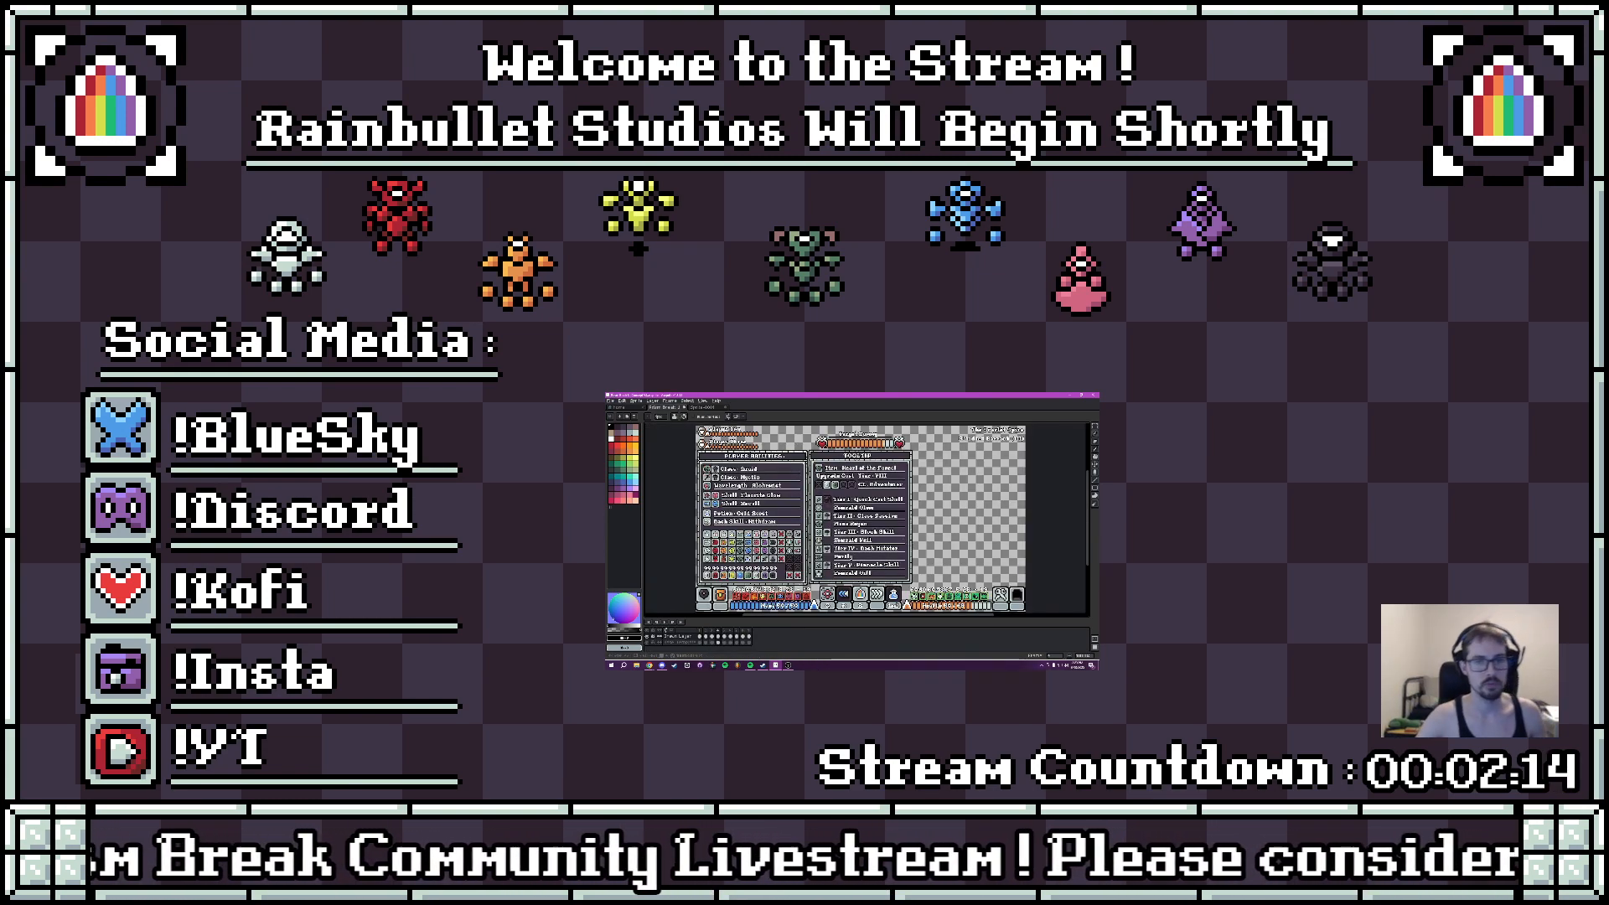
click(788, 667)
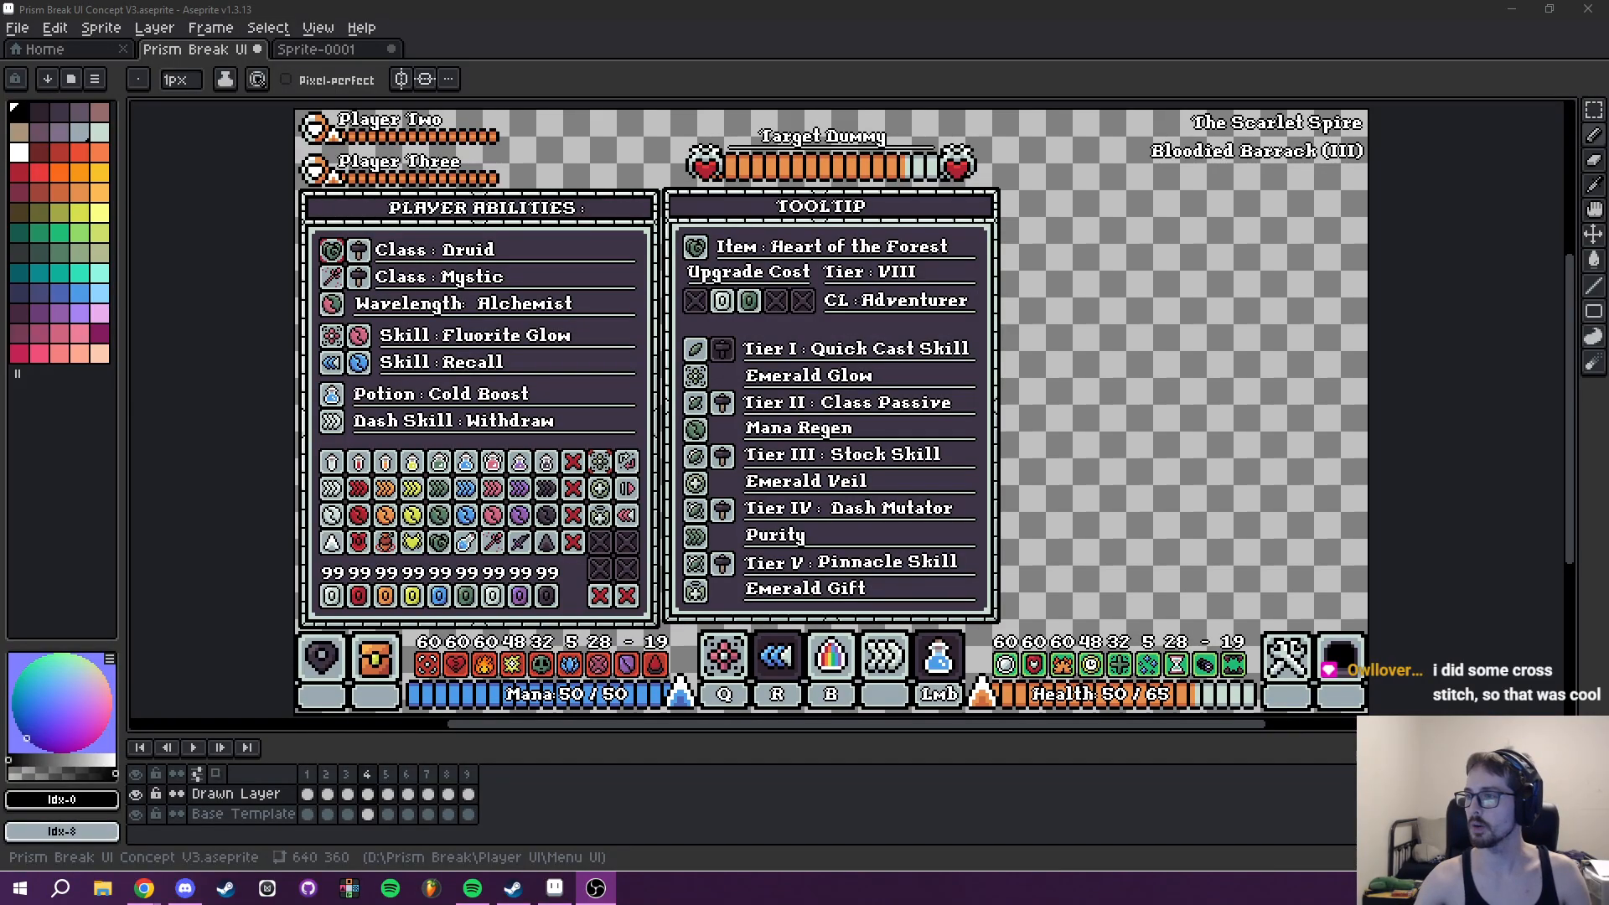
key(alt+Tab)
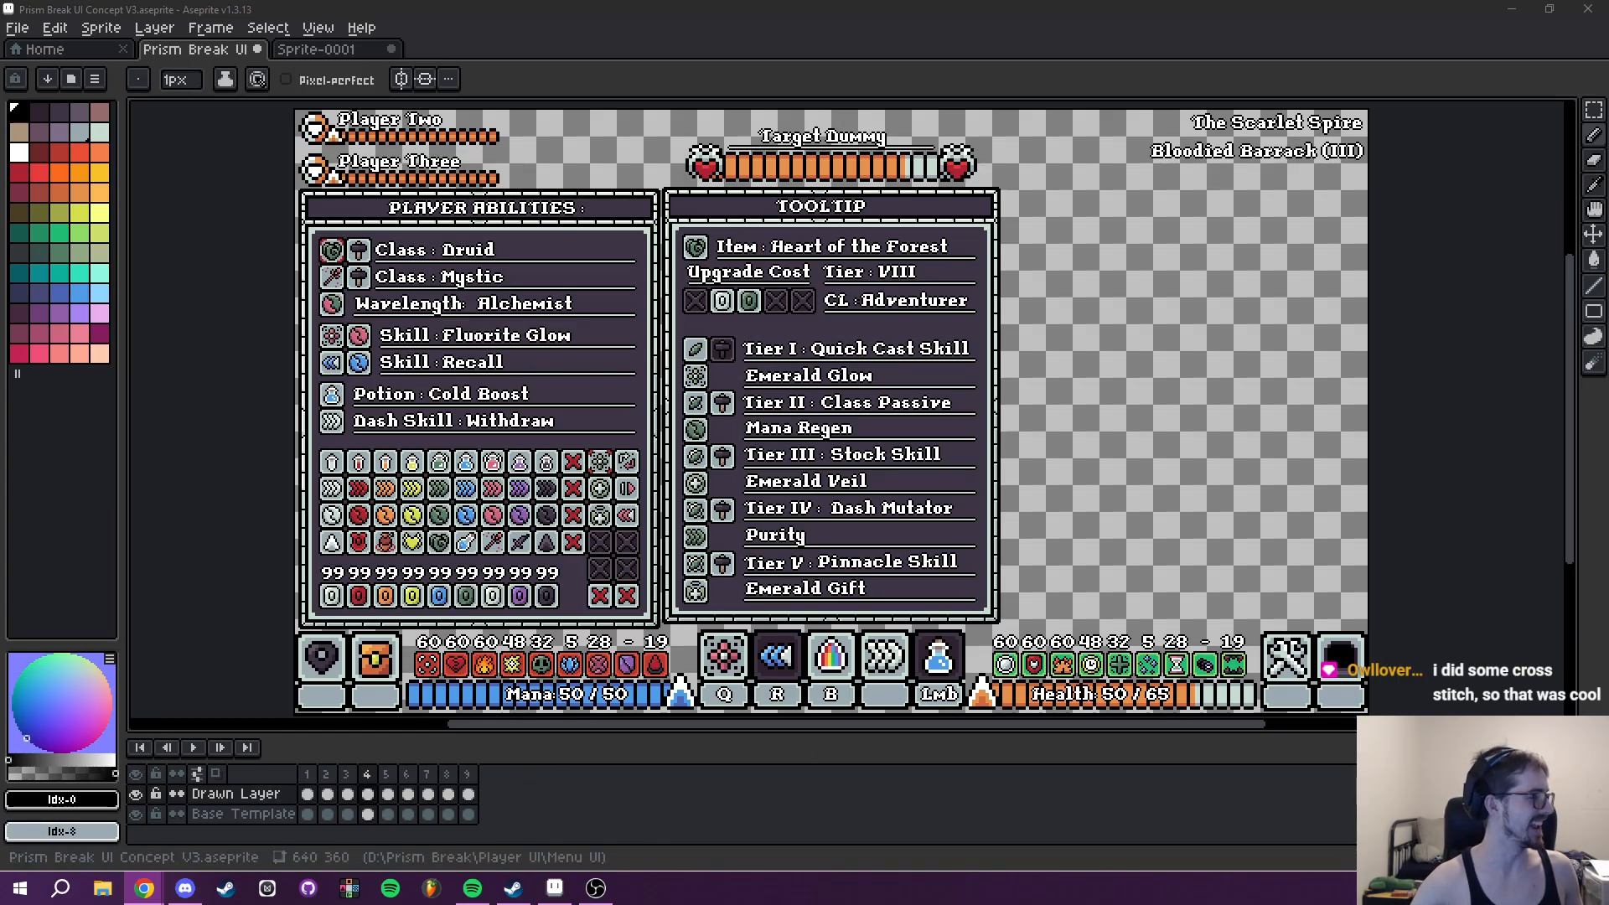
- Examine the Player Abilities panel's class, wavelength, skill and potion rows beside the Tooltip panel on frame 4
drag(937, 475, 985, 497)
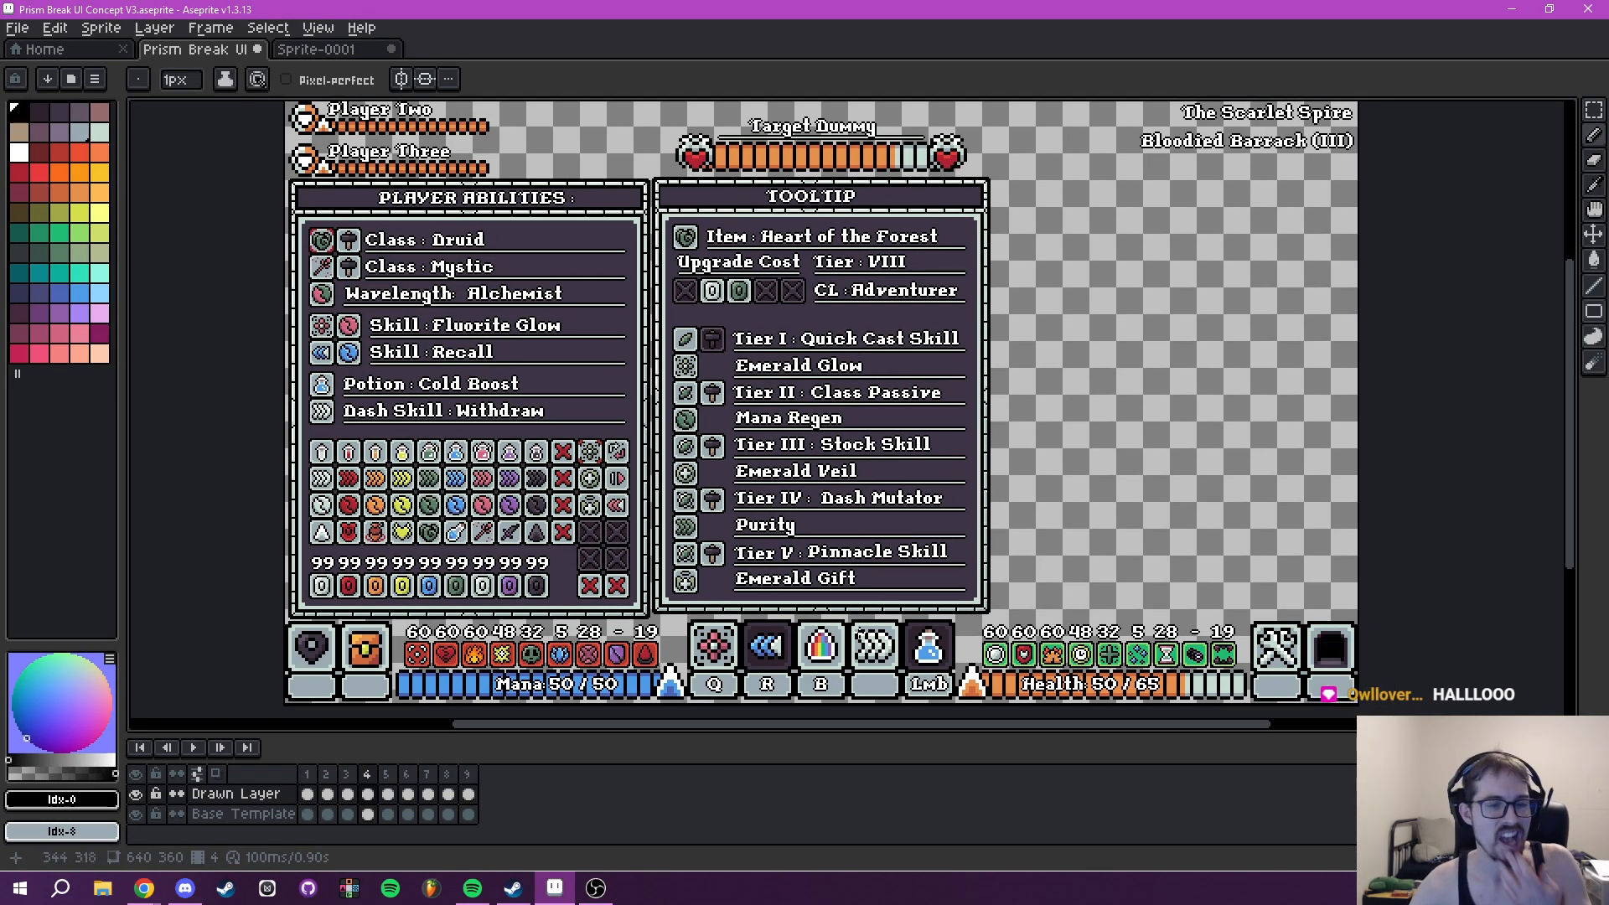
mouse_move(644, 501)
mouse_down()
mouse_move(662, 497)
mouse_move(666, 516)
mouse_up()
drag(499, 321, 572, 417)
drag(527, 500, 546, 426)
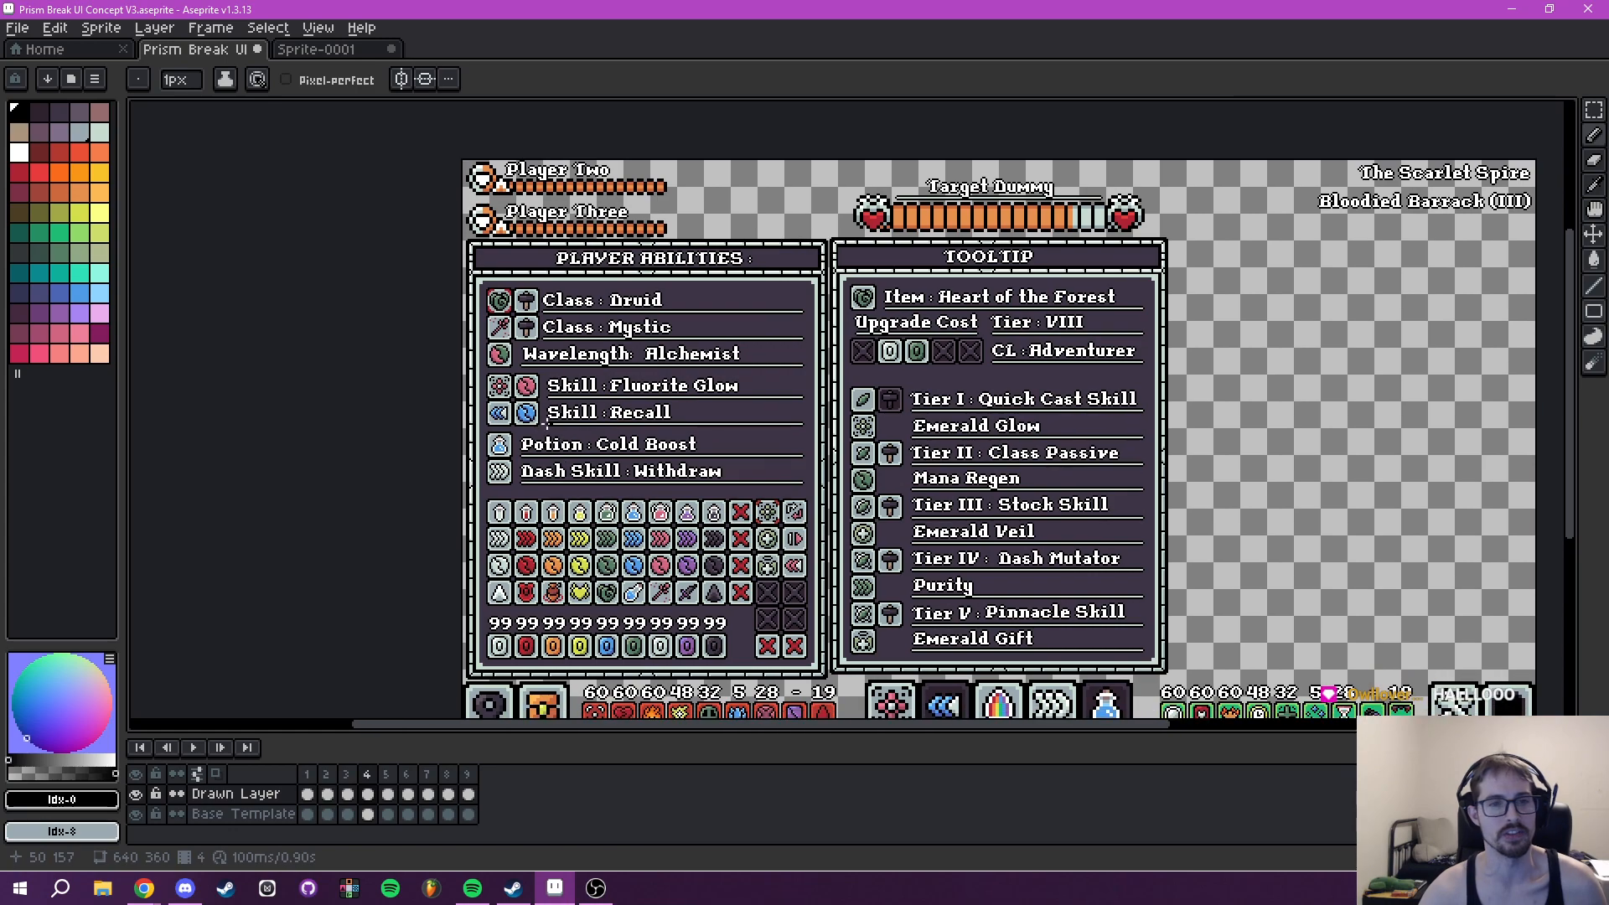
drag(532, 352, 586, 450)
scroll(554, 427, up, 2)
drag(509, 352, 526, 355)
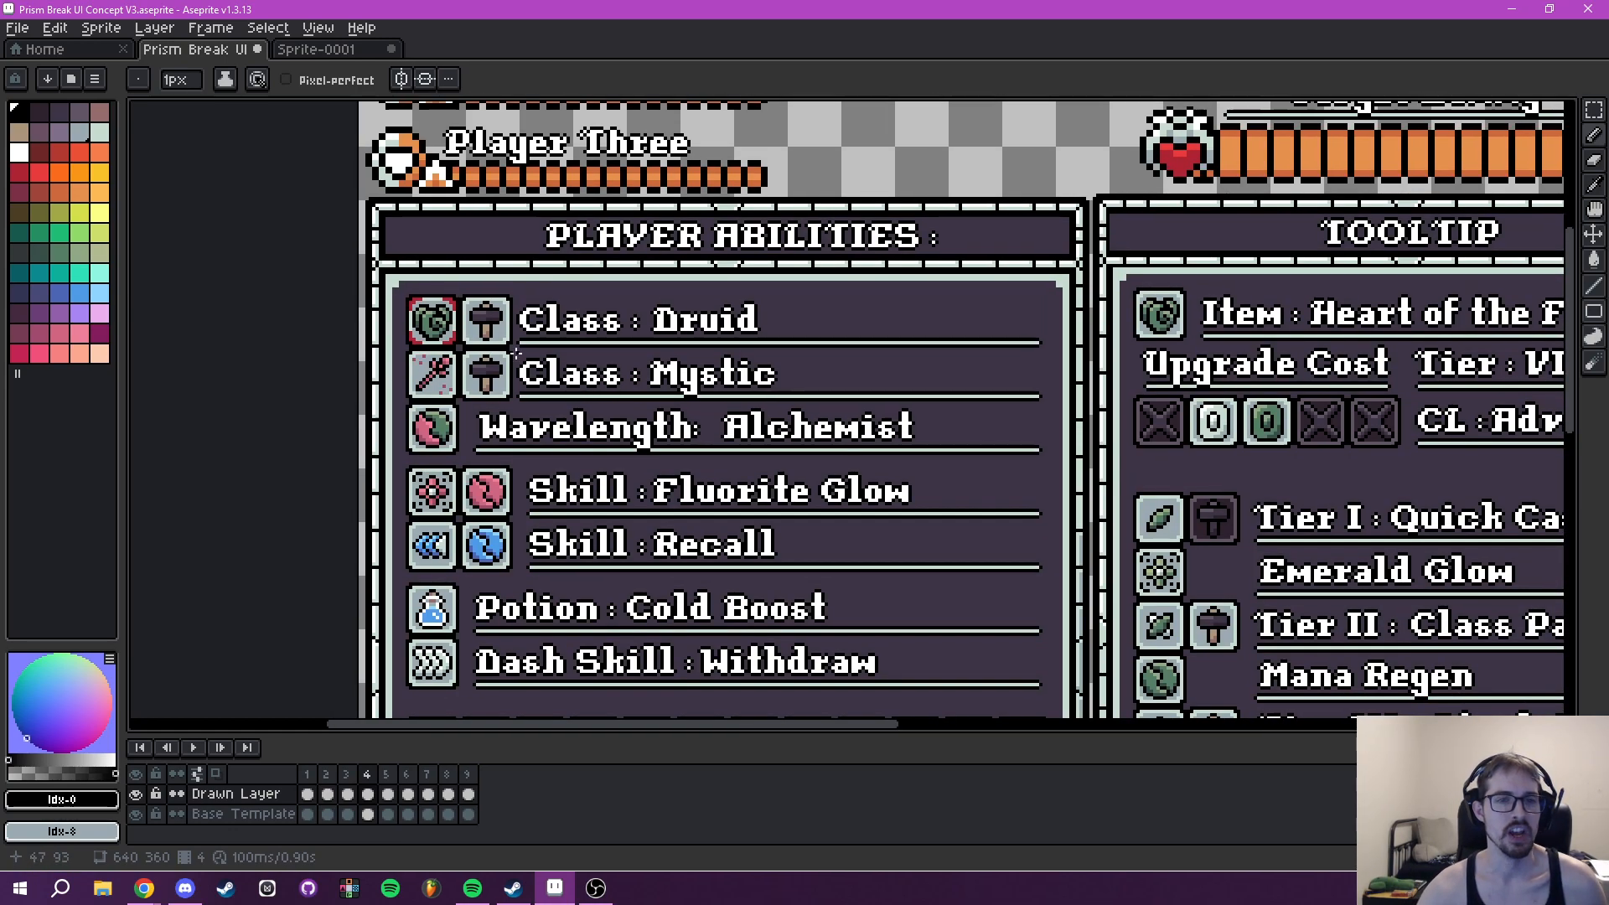
scroll(653, 386, down, 2)
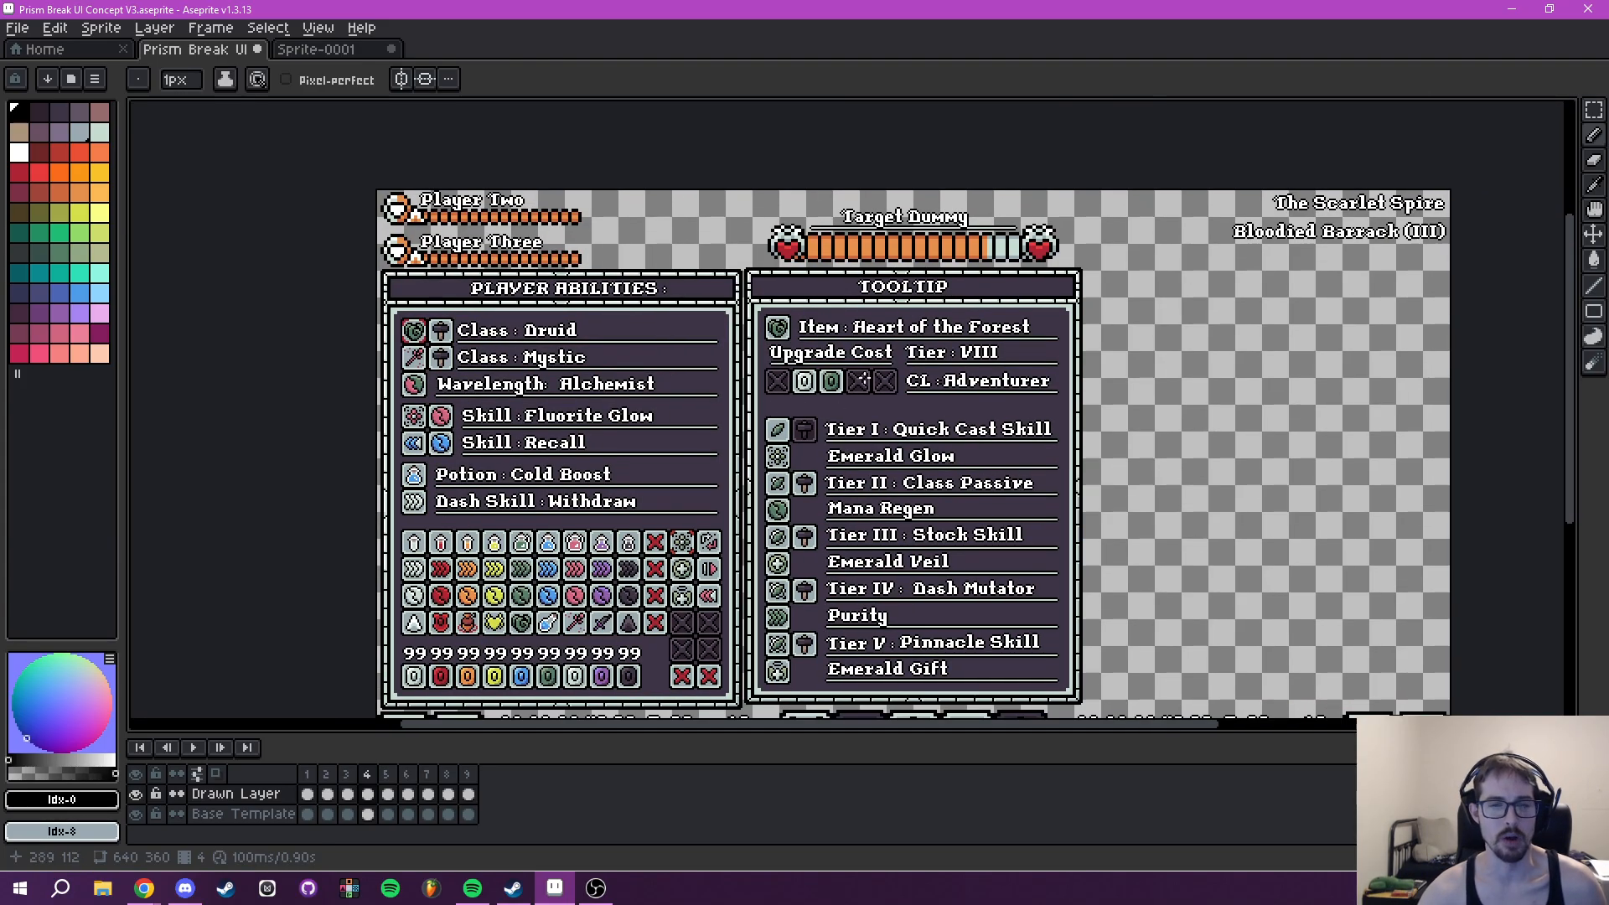
drag(614, 370, 725, 394)
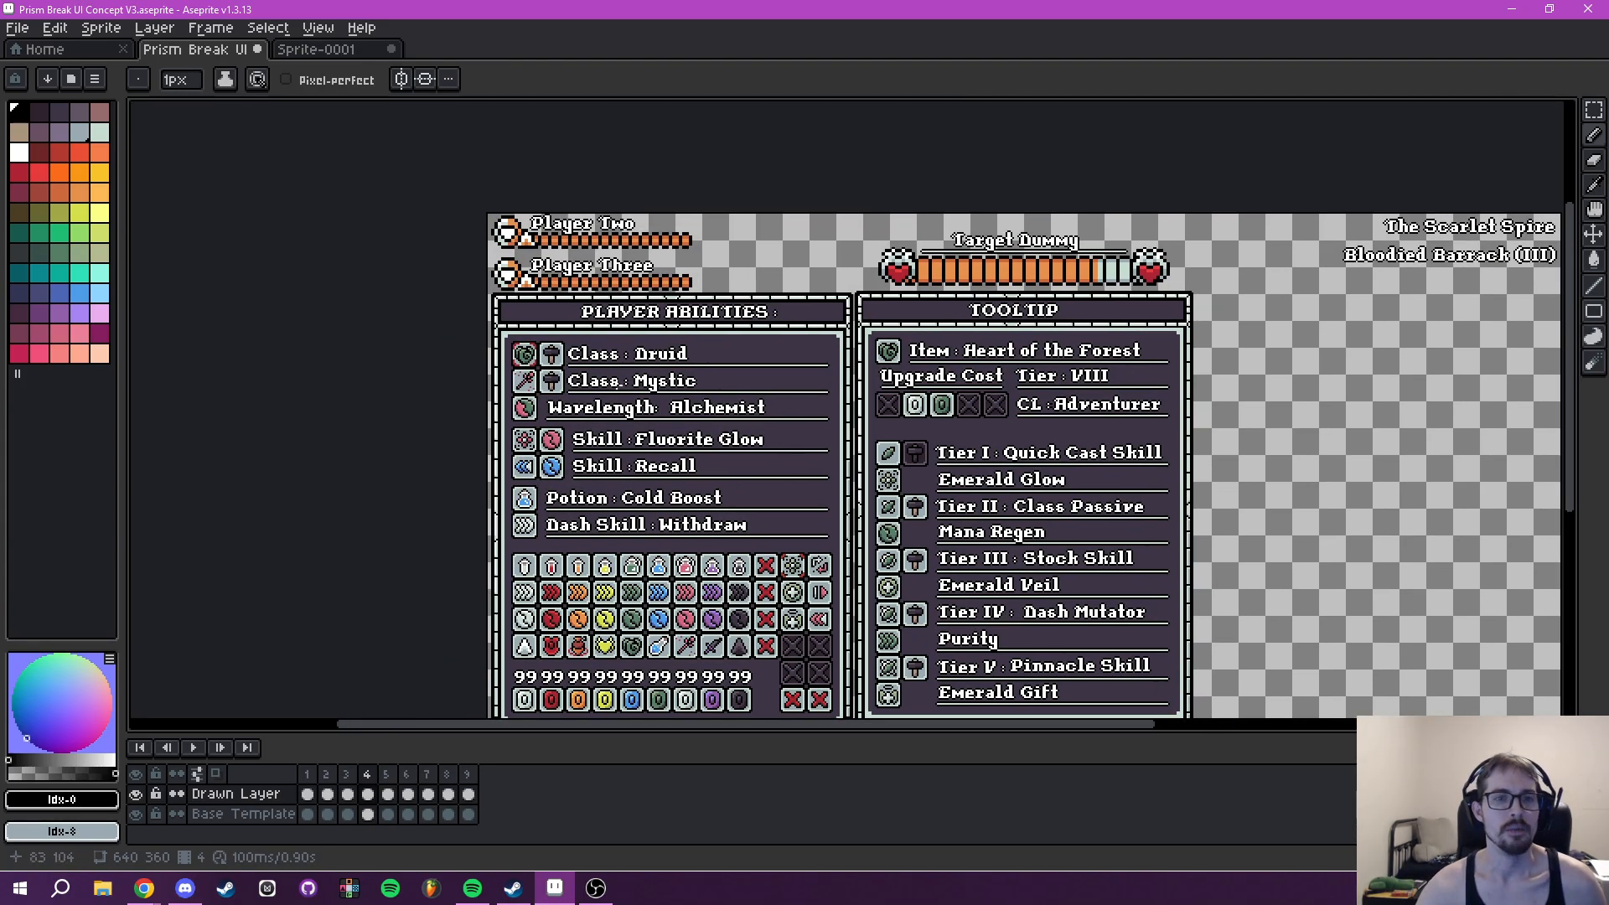
scroll(587, 381, up, 2)
scroll(974, 436, down, 2)
drag(1104, 444, 732, 406)
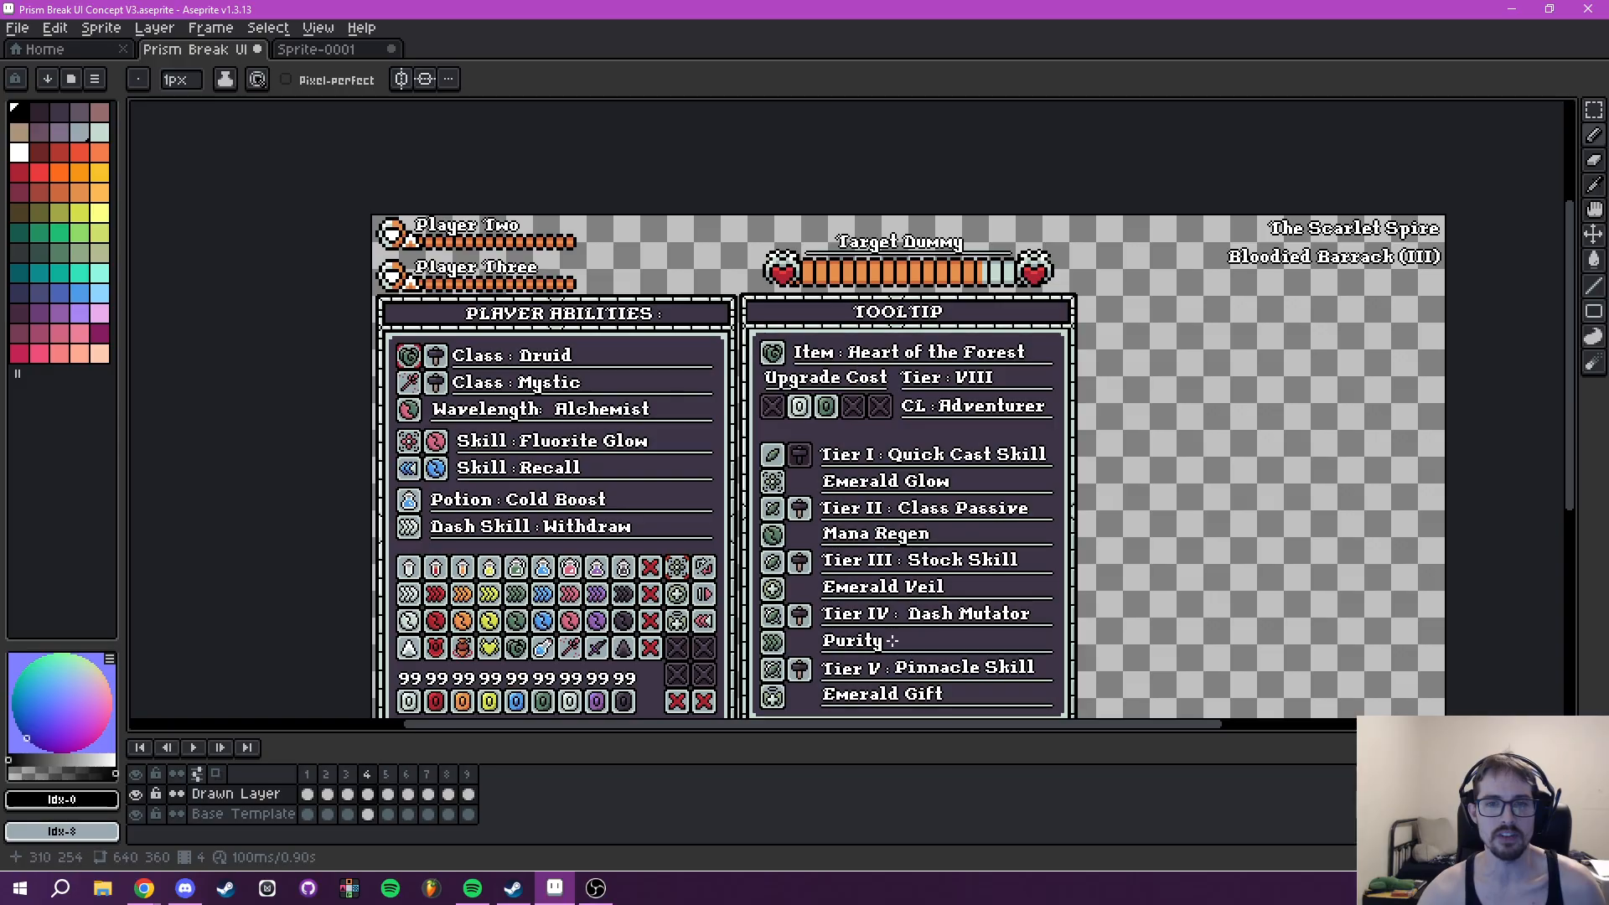
drag(892, 637, 860, 569)
drag(859, 384, 1031, 476)
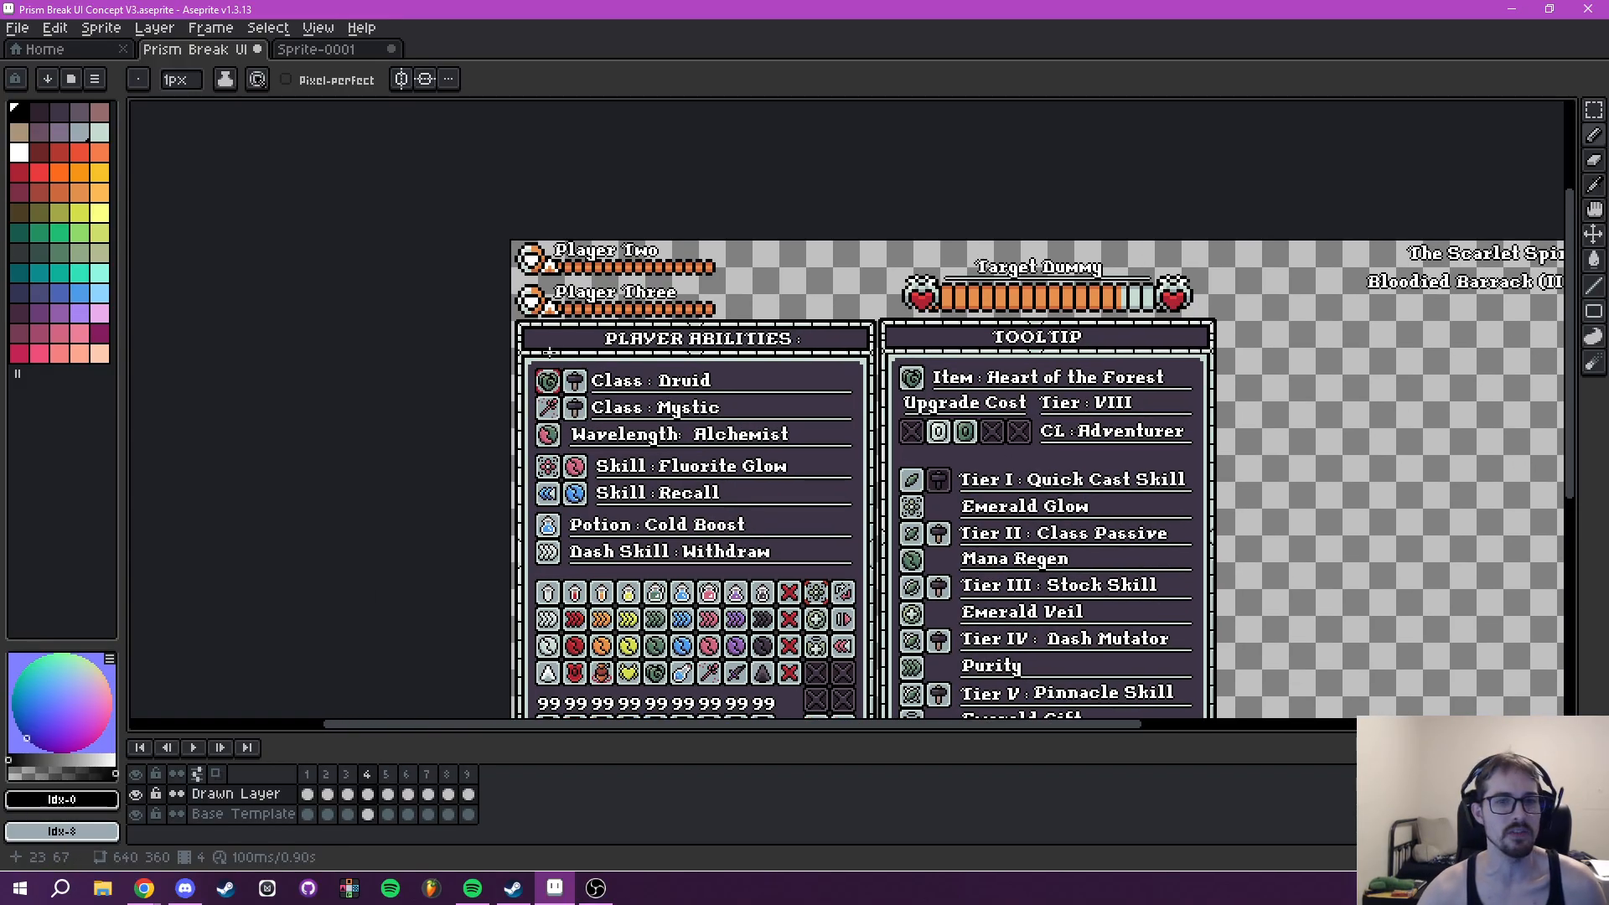
- Examine the Tooltip panel's Heart of the Forest item, its upgrade cost, tier, CL and tiered skill entries
scroll(554, 353, up, 2)
drag(1173, 512, 881, 358)
drag(972, 474, 778, 355)
drag(892, 549, 806, 423)
drag(802, 511, 806, 405)
scroll(827, 518, down, 2)
drag(828, 467, 821, 525)
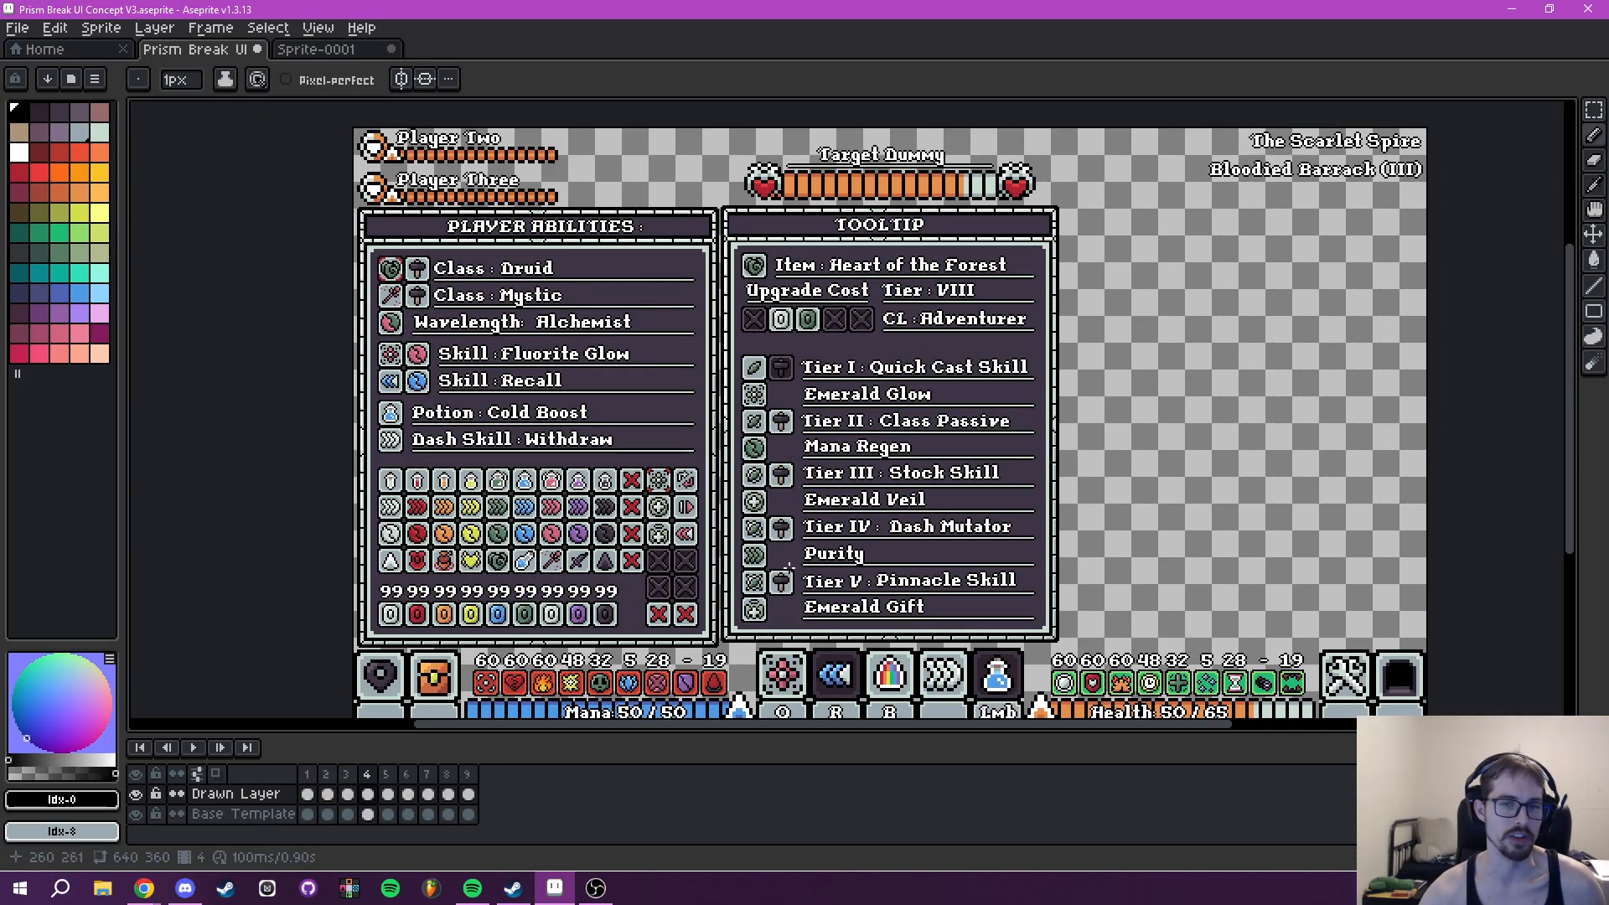
drag(769, 445, 770, 462)
scroll(795, 399, up, 2)
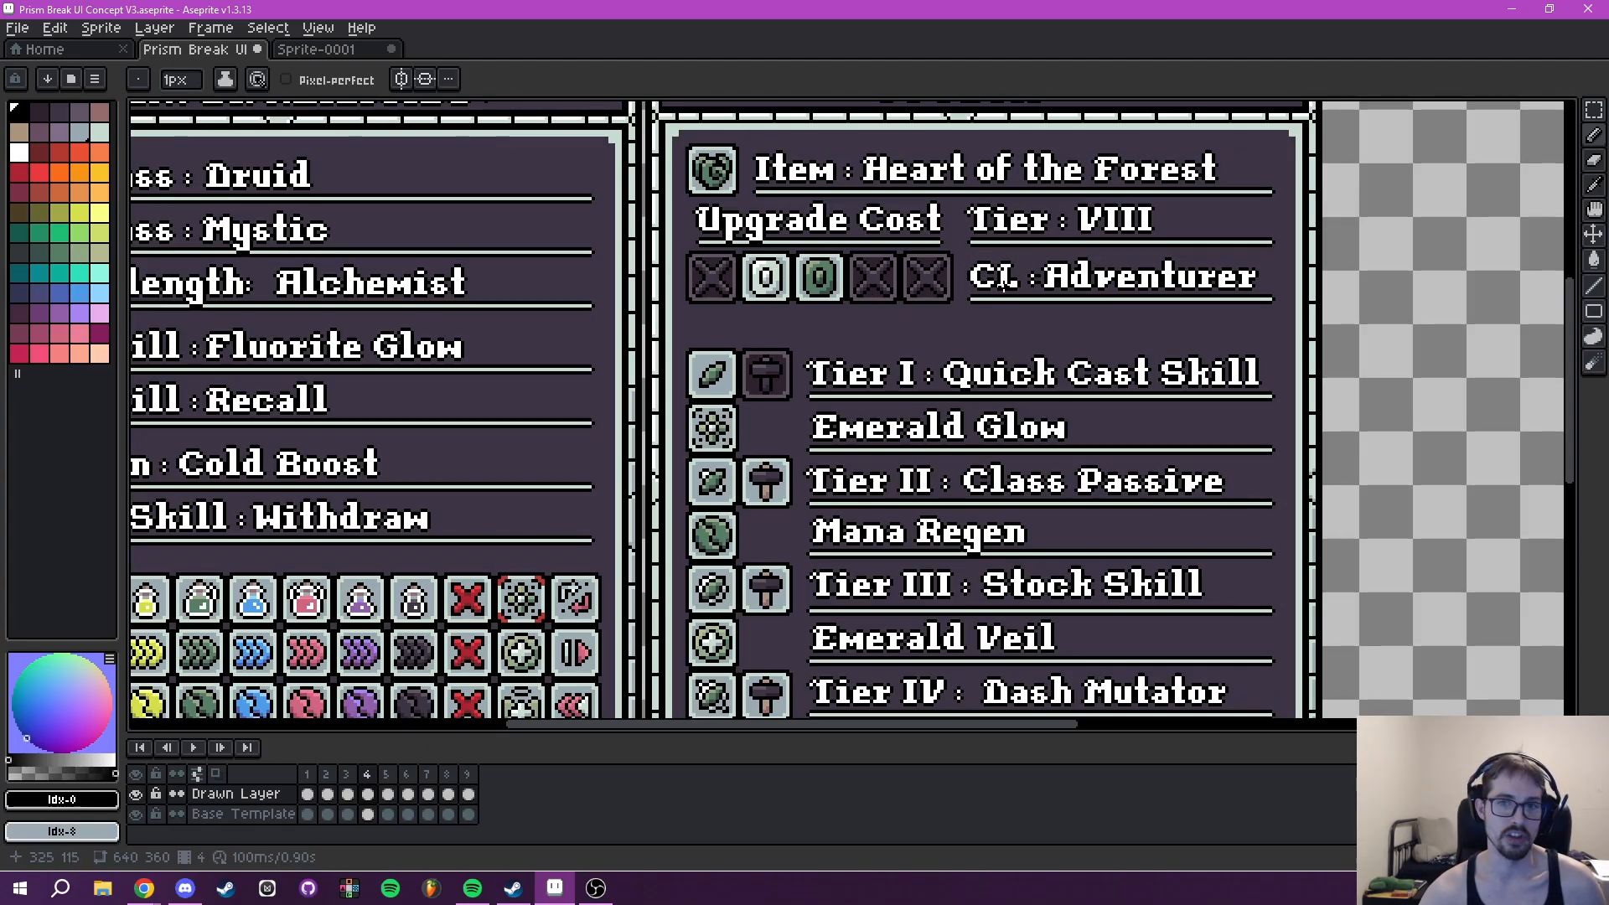
drag(1158, 314, 1097, 376)
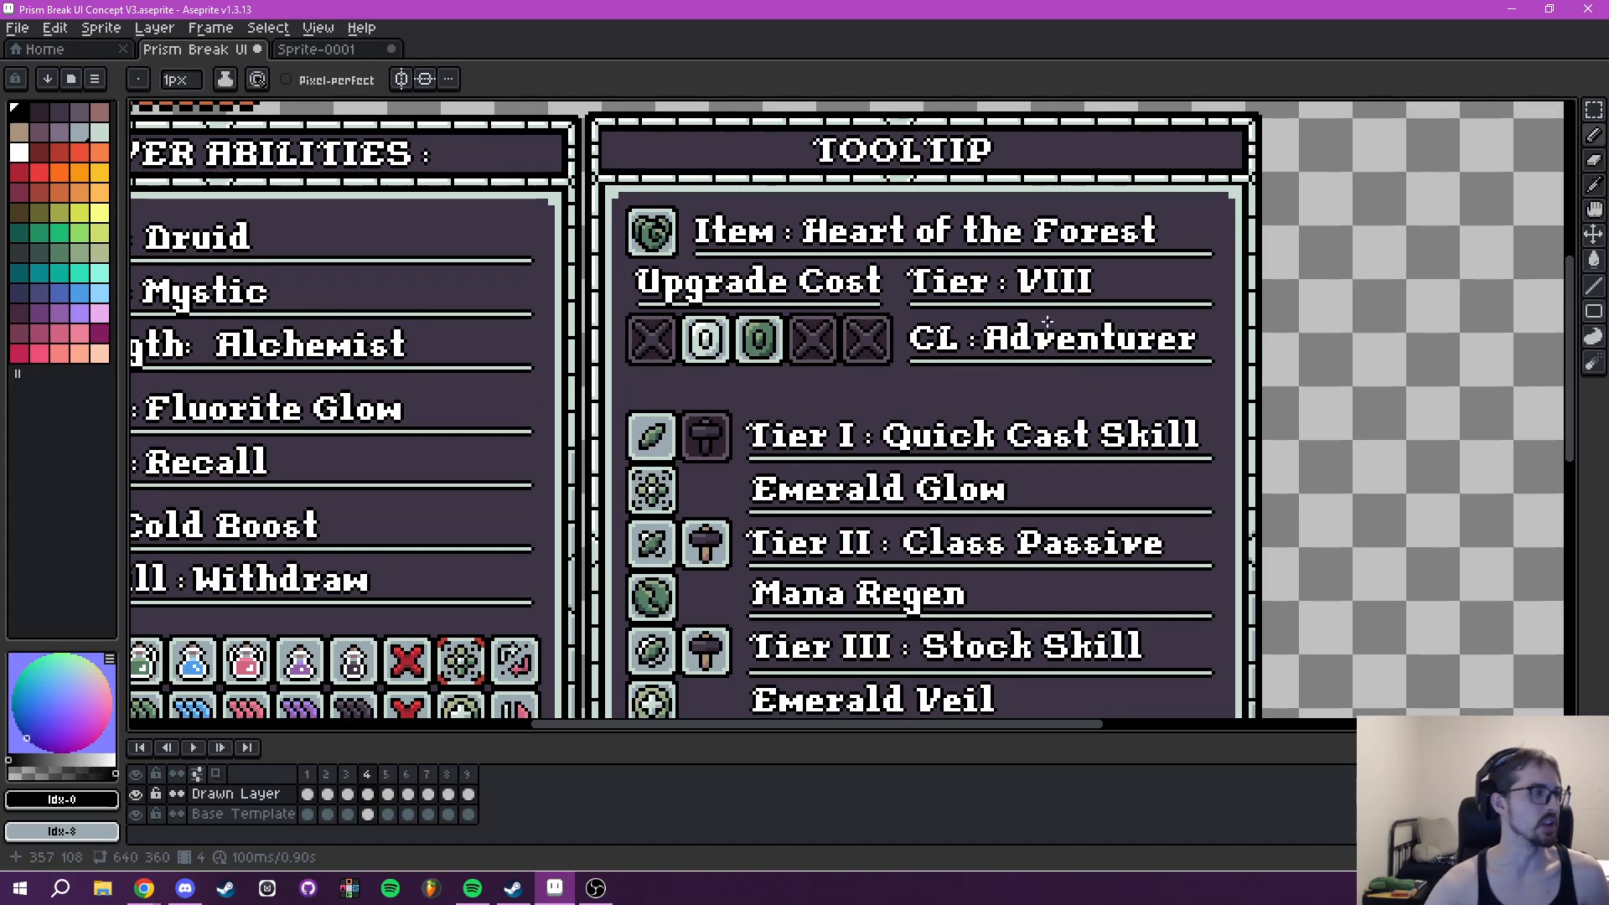
scroll(1039, 340, down, 2)
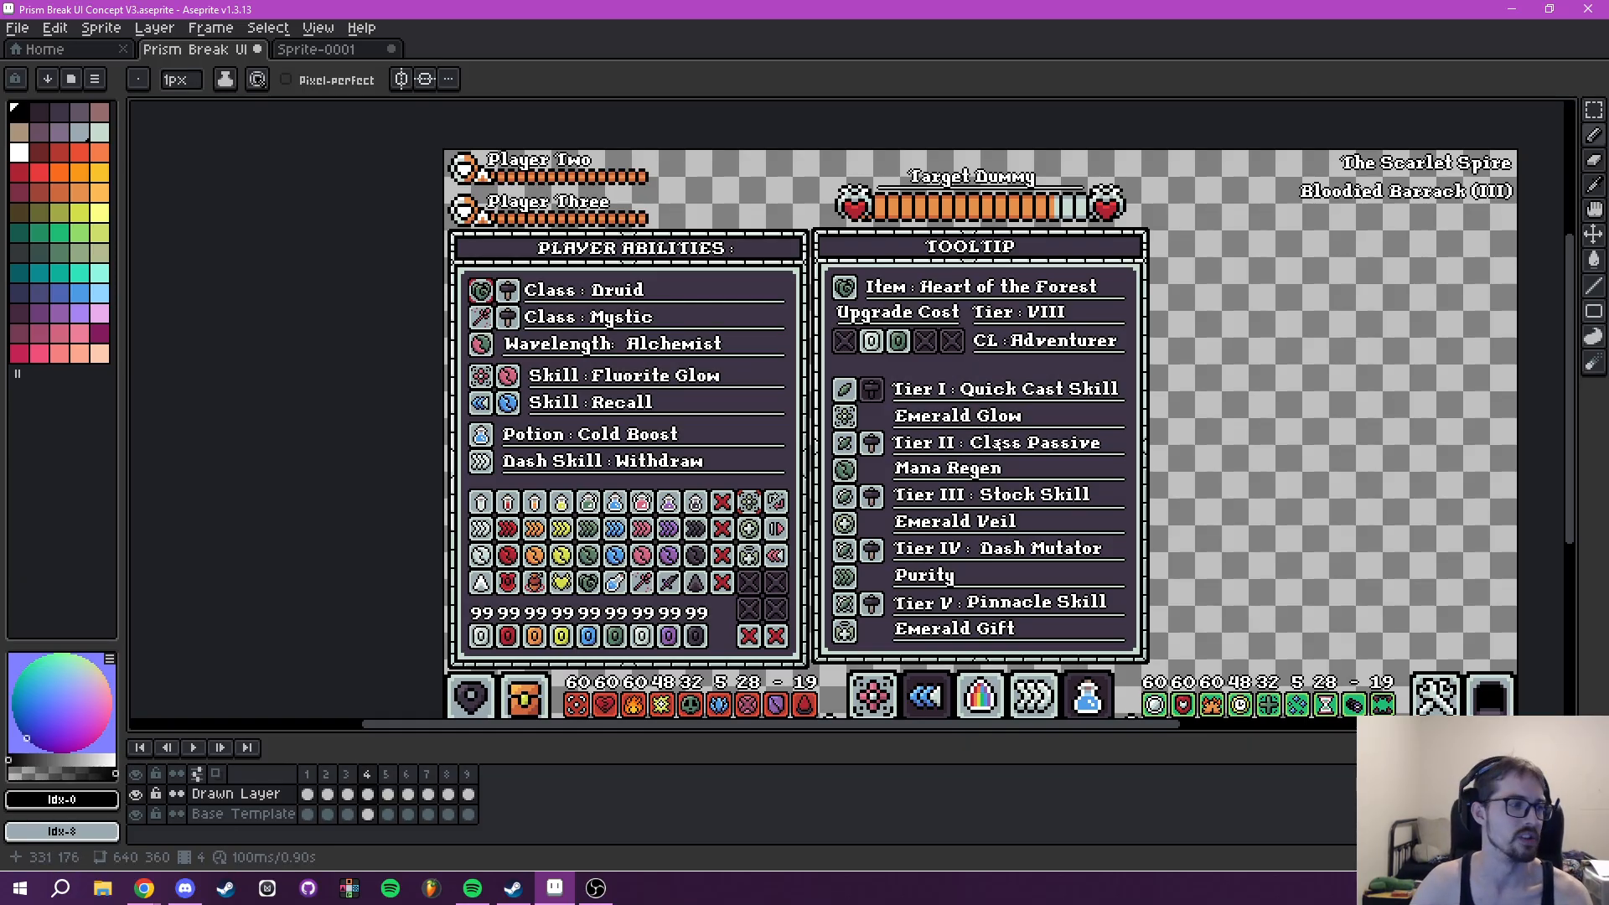
drag(1017, 485, 1026, 466)
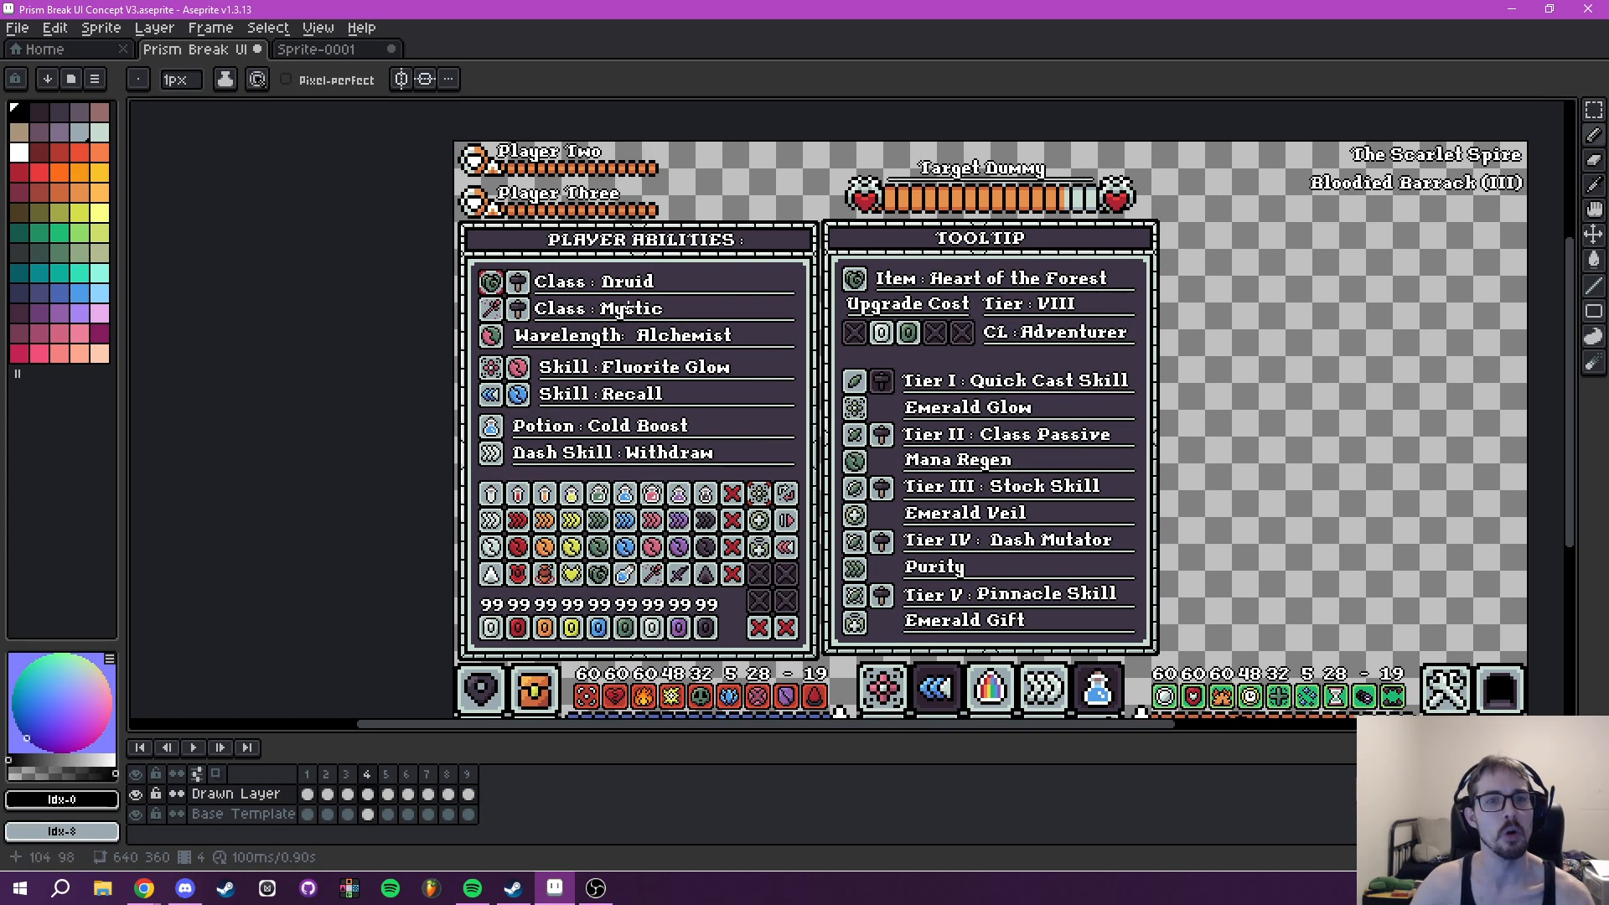
drag(662, 367, 639, 381)
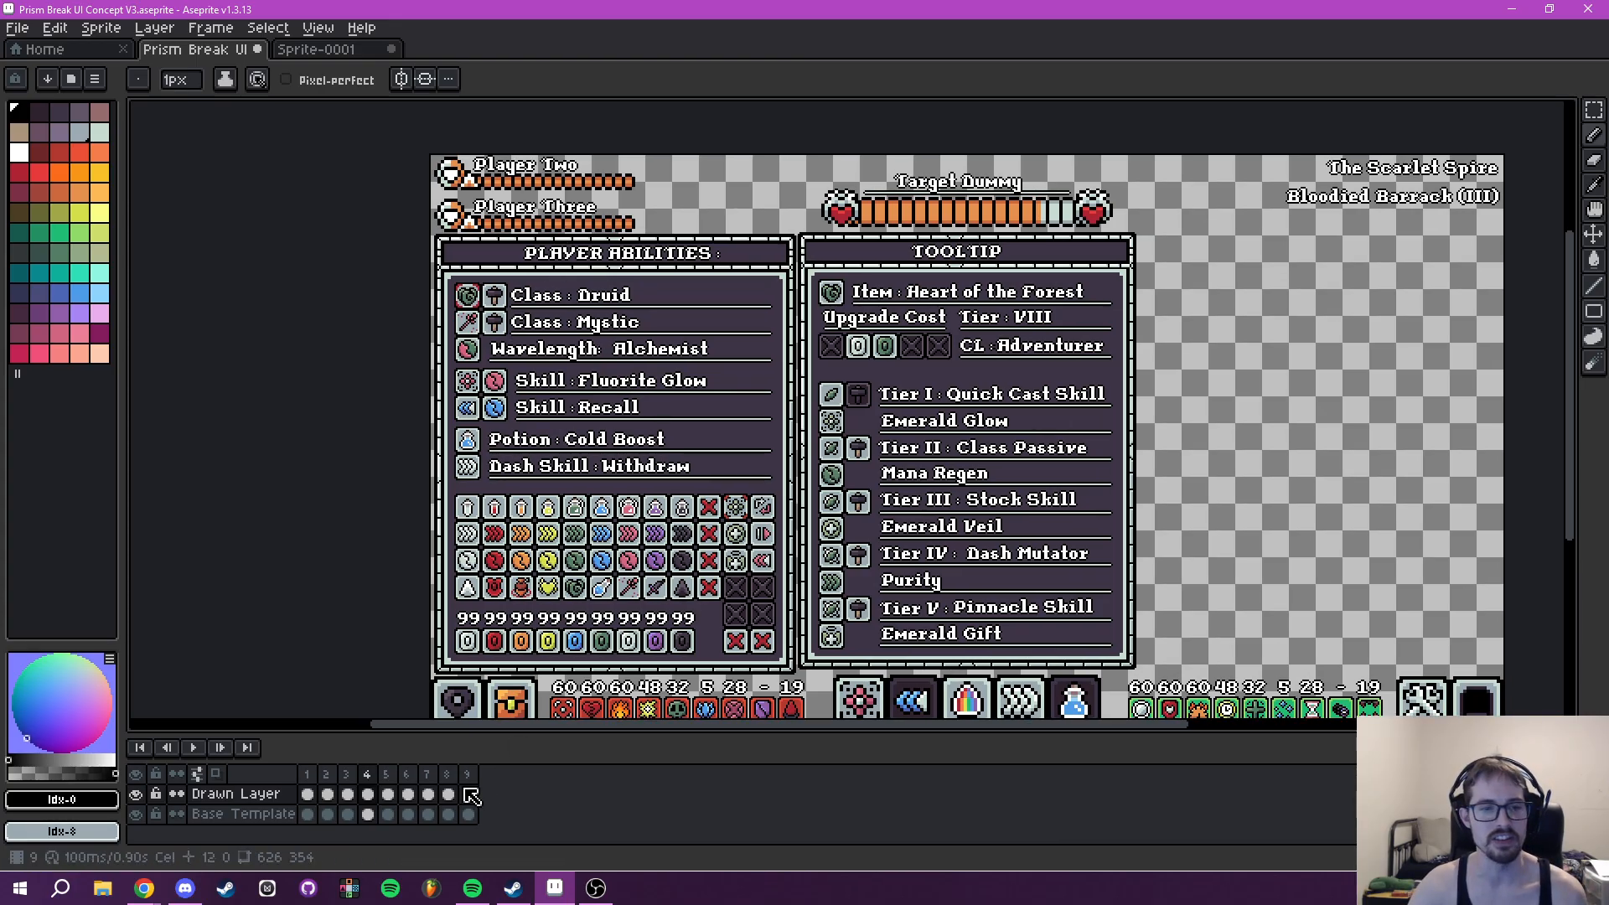
- Compare frames 3 and 4 and inspect how the ability rows and tooltip are laid out on frame 4
click(392, 774)
click(351, 794)
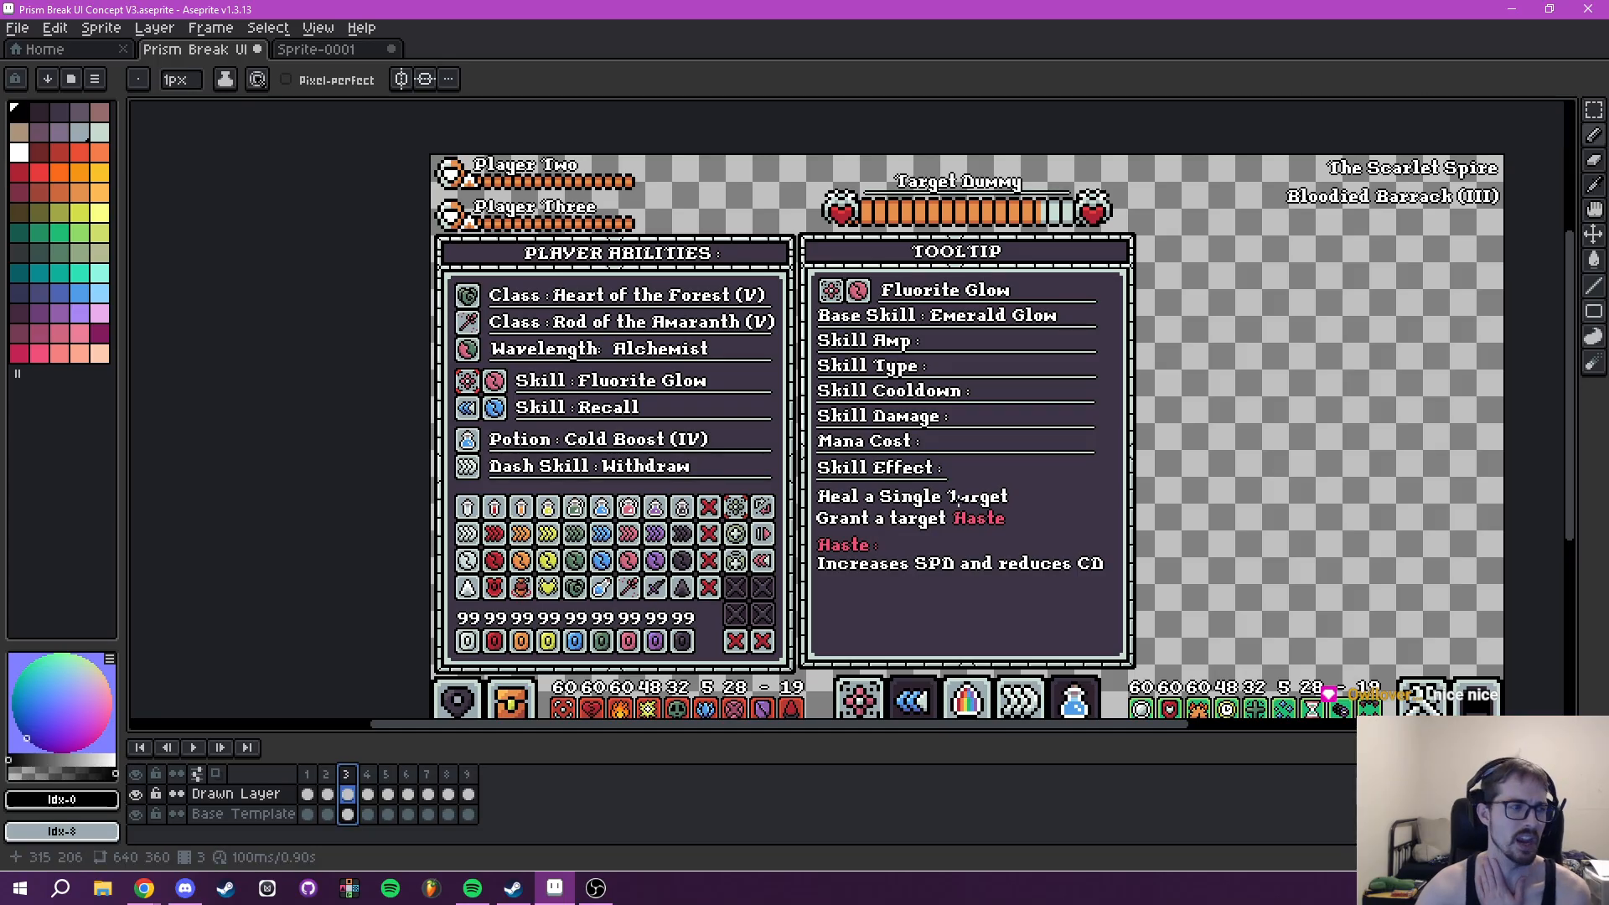
click(367, 774)
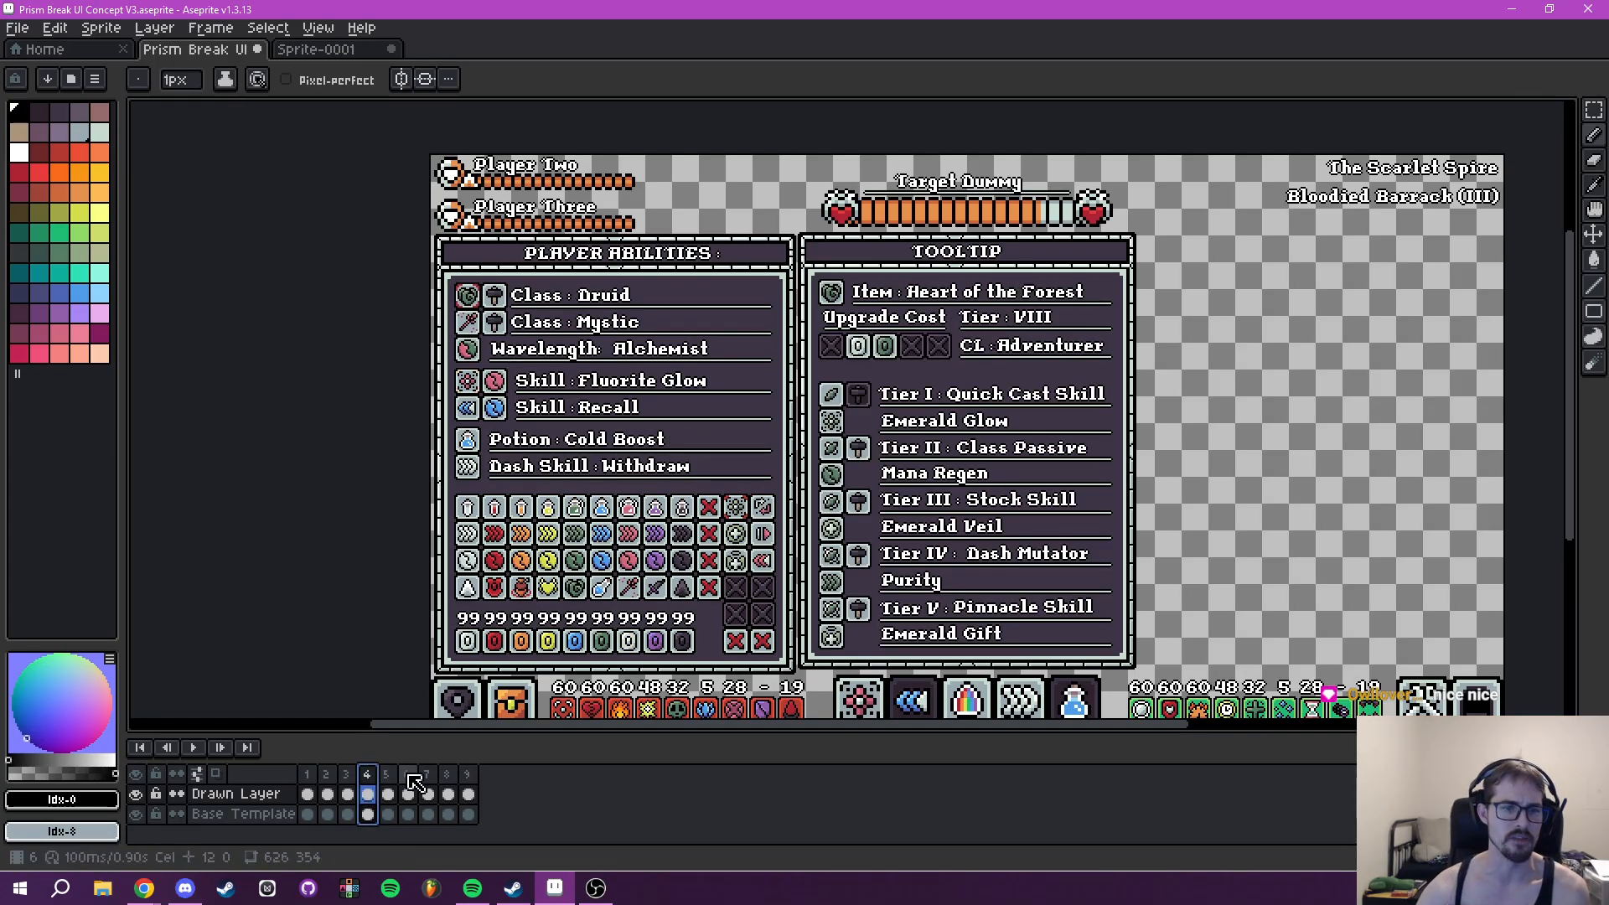
drag(523, 376, 474, 383)
scroll(475, 385, up, 2)
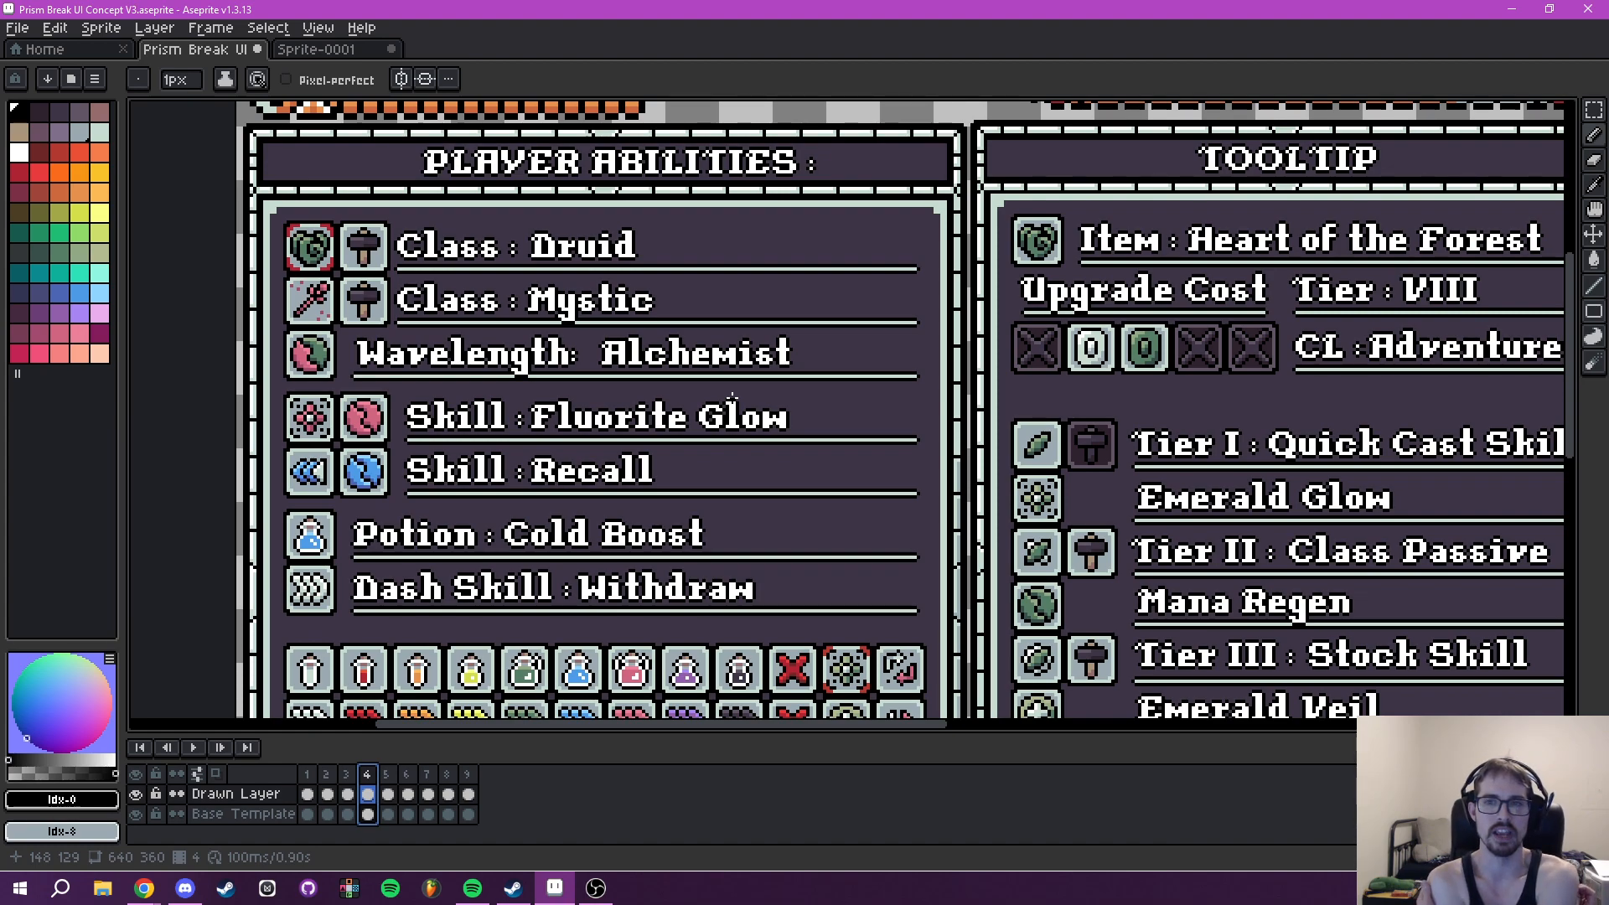
drag(1170, 448, 743, 328)
scroll(751, 337, down, 2)
drag(838, 365, 936, 375)
drag(480, 312, 606, 345)
scroll(606, 344, up, 2)
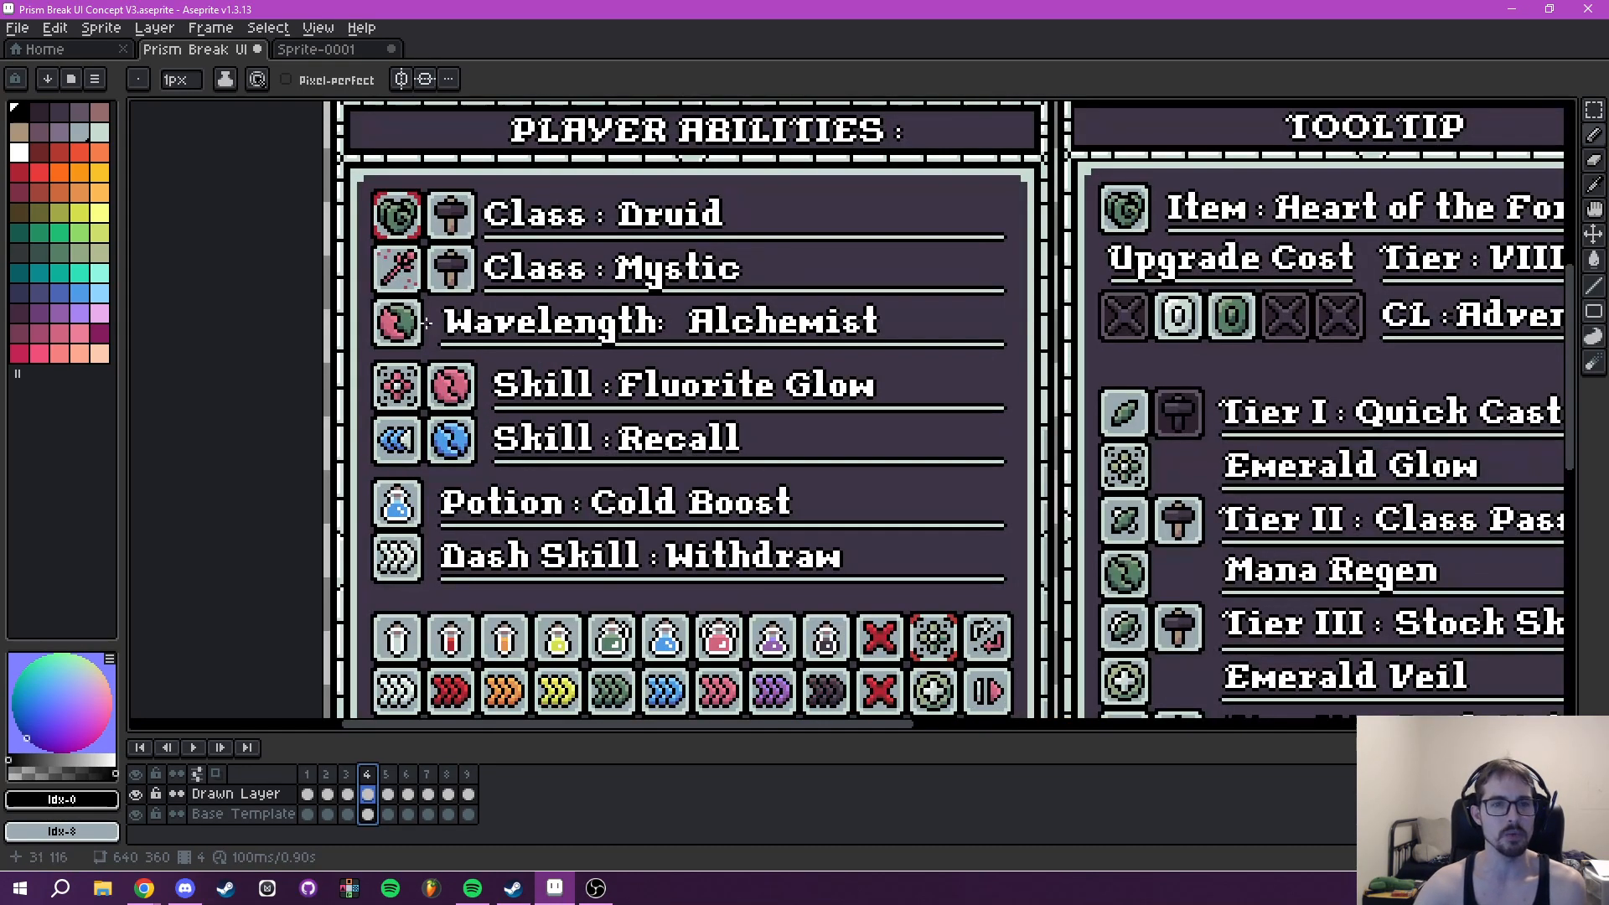
drag(952, 380, 570, 382)
scroll(1037, 382, down, 2)
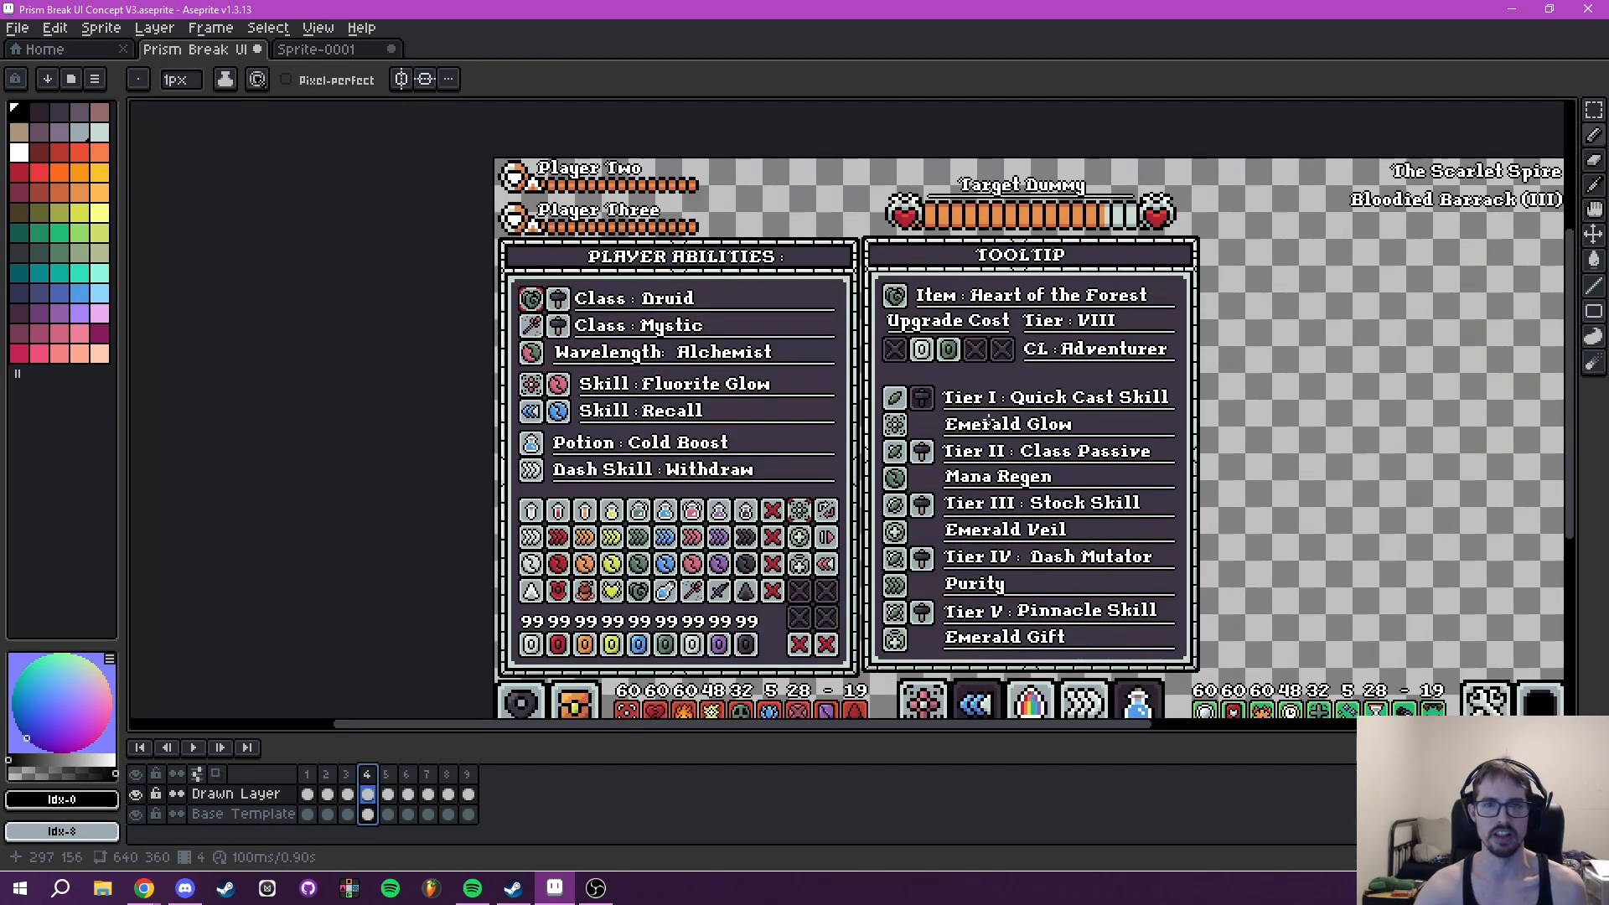
drag(993, 357, 922, 303)
- Go to frame 6 and toggle the Drawn Layer's visibility to check which tooltip content lies on it
click(391, 777)
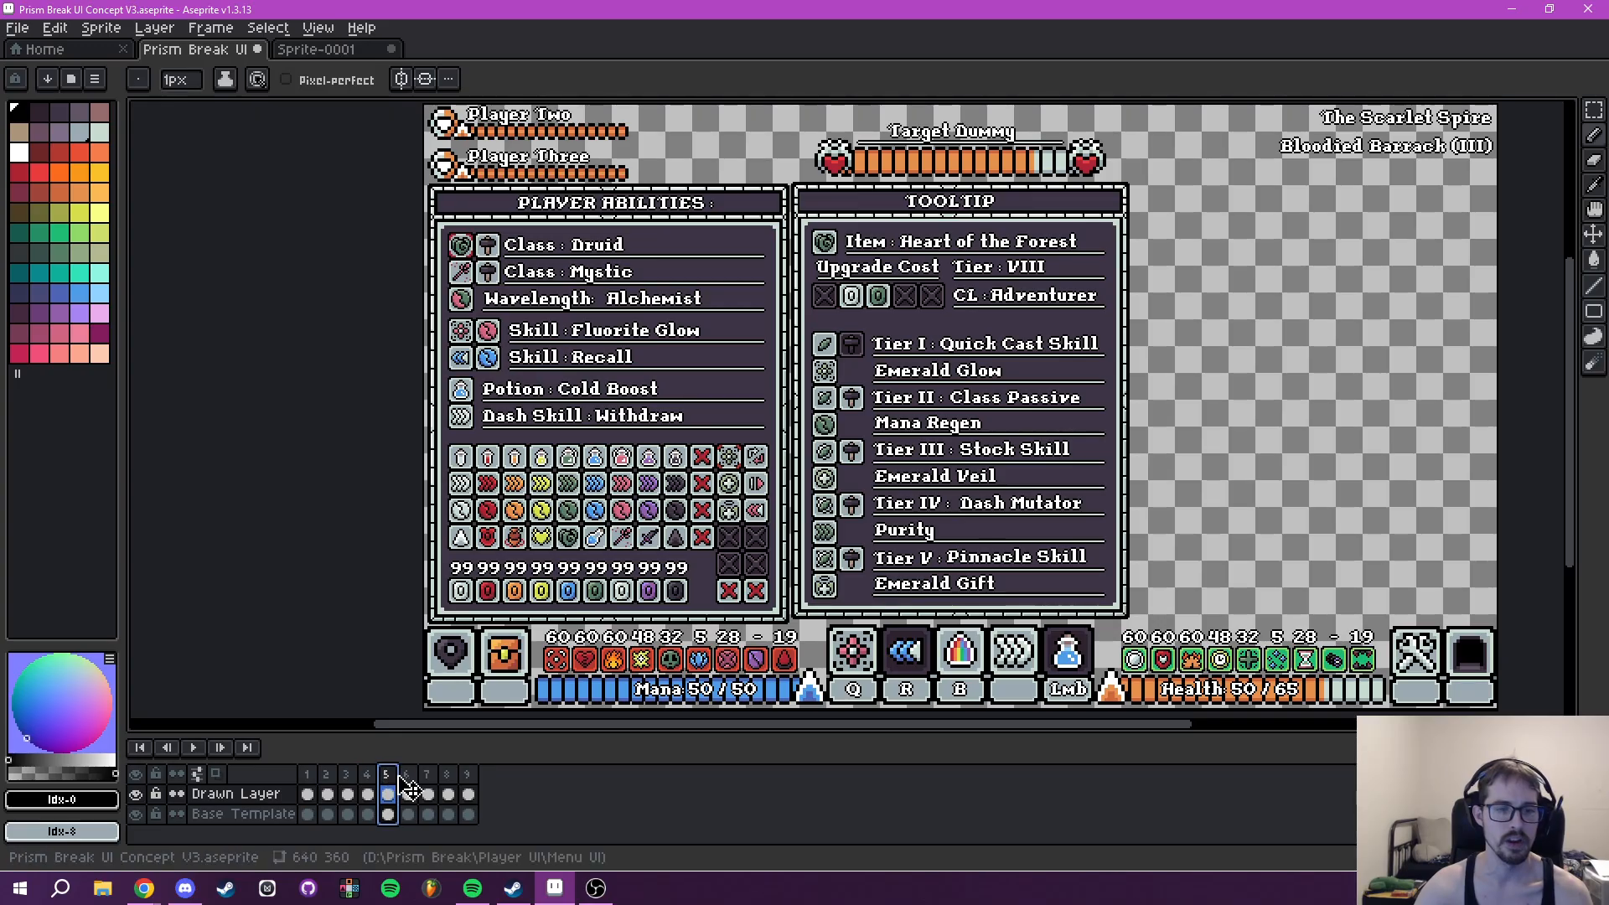
click(407, 776)
drag(1090, 423, 1025, 461)
key(m)
scroll(915, 359, up, 4)
drag(529, 131, 758, 448)
click(135, 795)
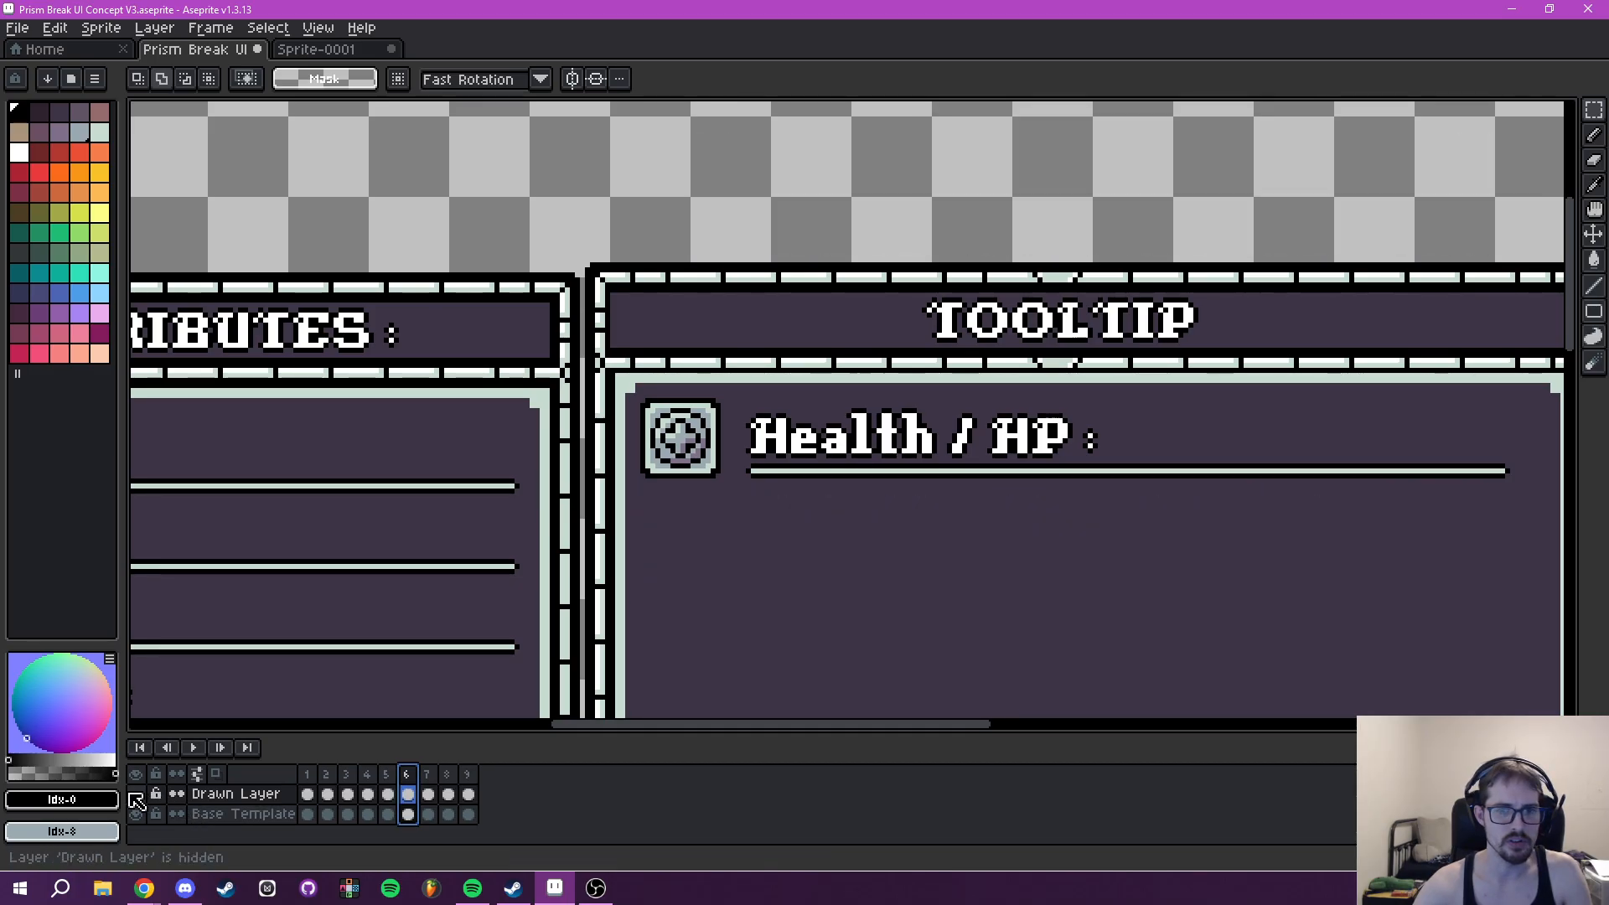
click(134, 794)
mouse_move(1084, 675)
mouse_down()
mouse_move(973, 542)
mouse_move(1048, 596)
mouse_up()
key(b)
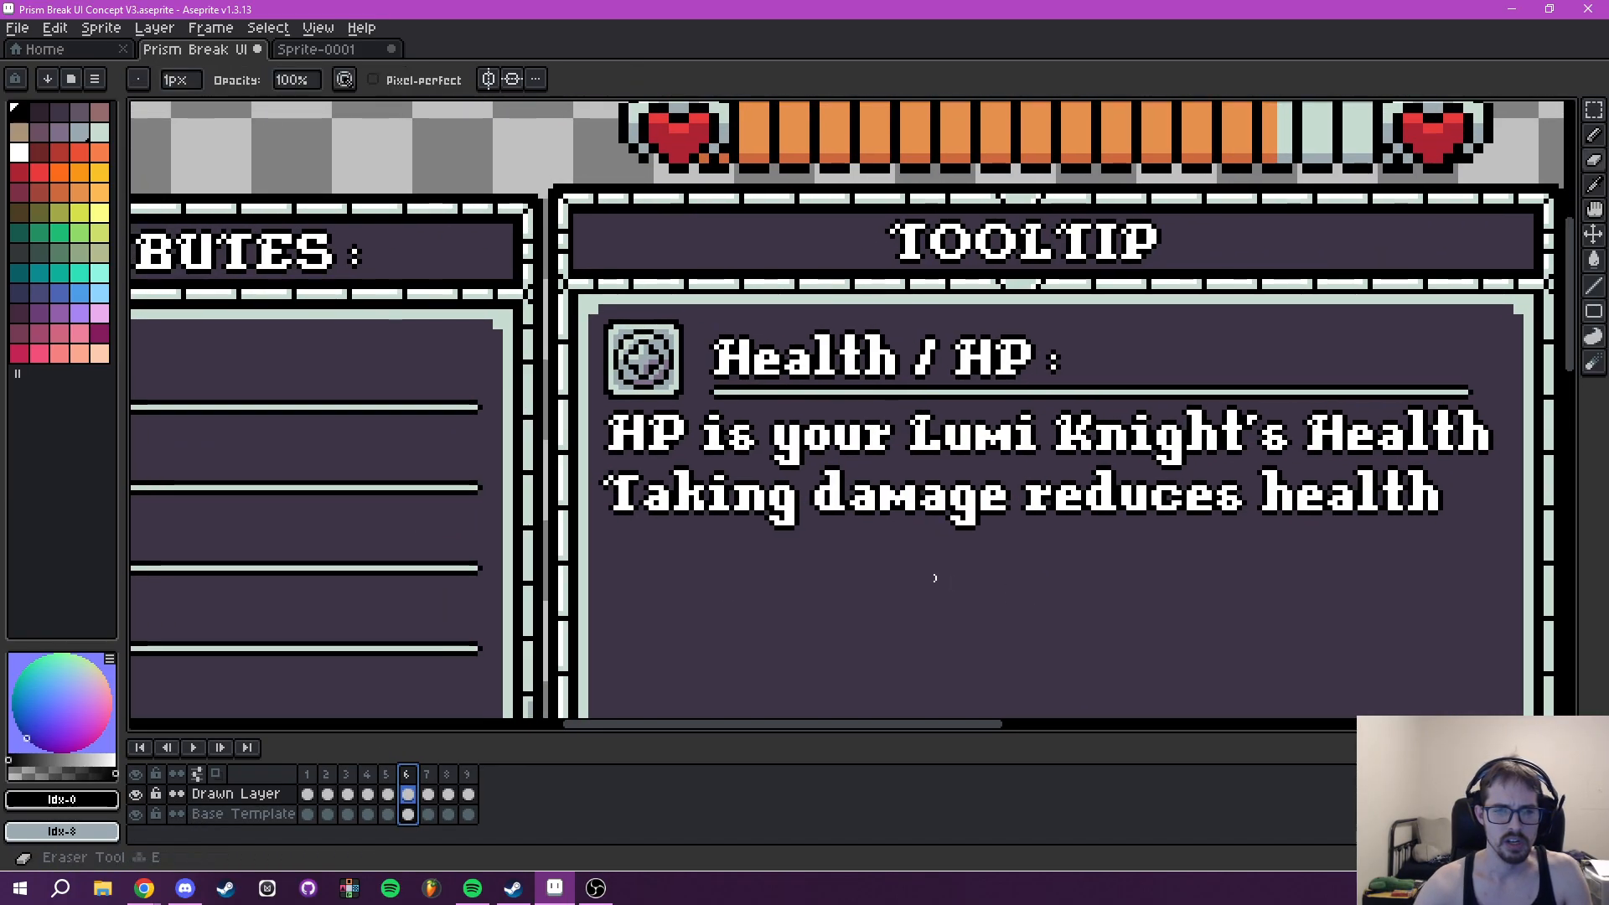
key(e)
mouse_move(662, 491)
mouse_down()
mouse_move(636, 438)
mouse_move(792, 458)
mouse_move(679, 482)
mouse_up()
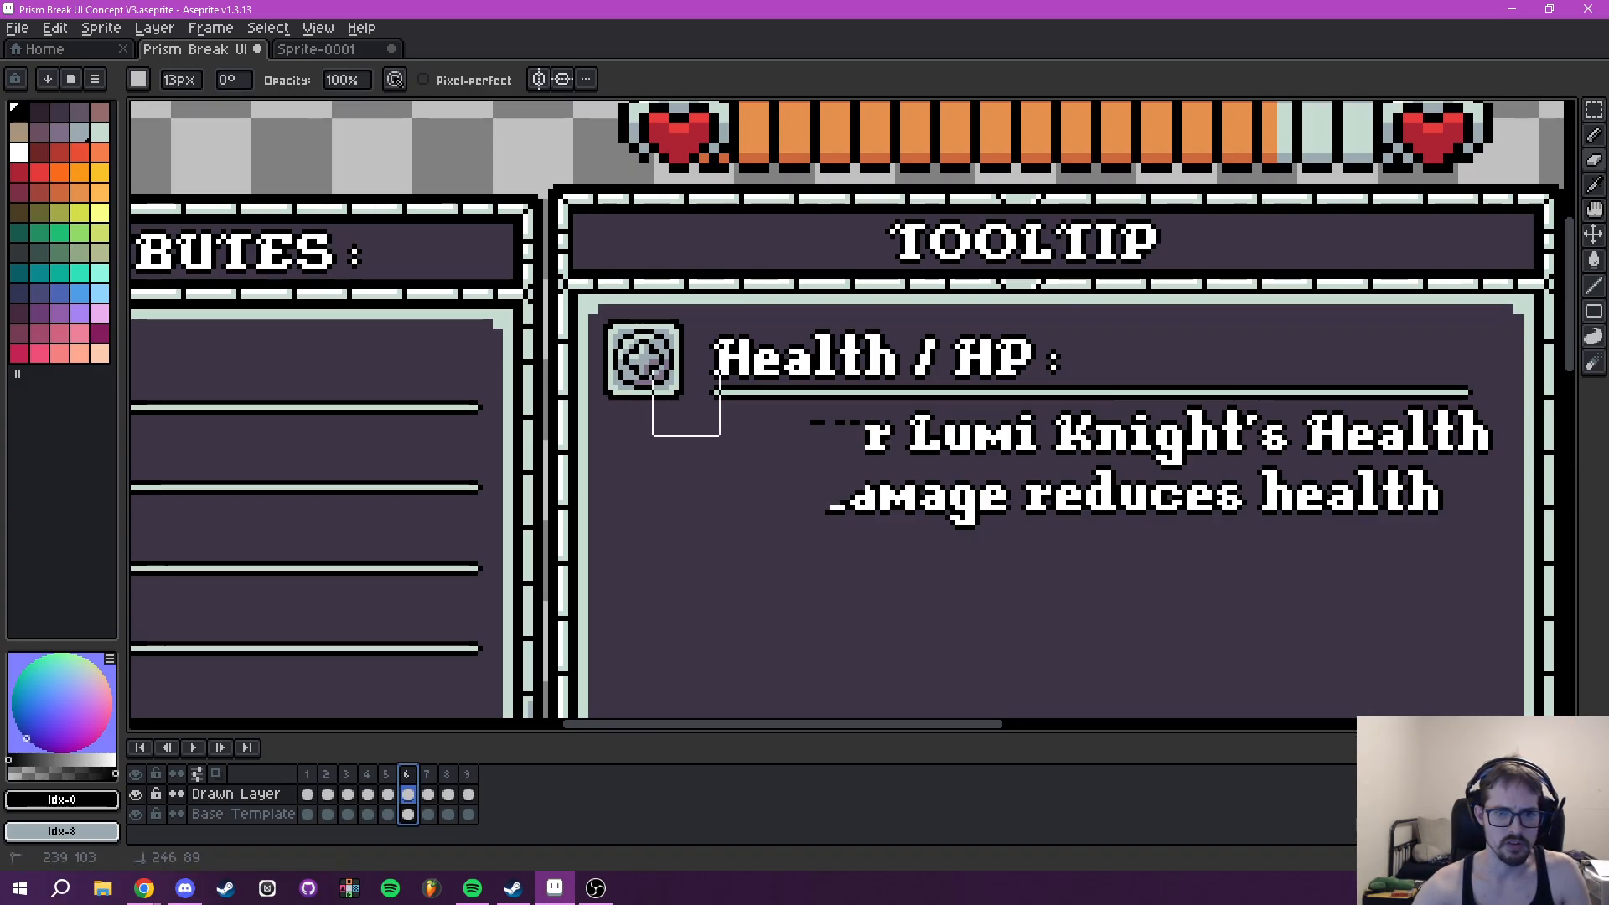
mouse_move(1023, 371)
mouse_down()
mouse_move(782, 499)
mouse_move(880, 461)
mouse_move(978, 489)
mouse_move(1315, 407)
mouse_move(1327, 452)
mouse_move(1370, 480)
mouse_move(1430, 467)
mouse_move(1323, 512)
mouse_move(1229, 492)
mouse_move(1200, 512)
mouse_move(1108, 397)
mouse_up()
scroll(1205, 509, down, 2)
key(v)
key(ctrl+z)
key(ctrl+z)
- Select and copy the Drawn Layer area covering the whole Tooltip panel on frame 6, 202 by 262 pixels
drag(1124, 477, 1055, 513)
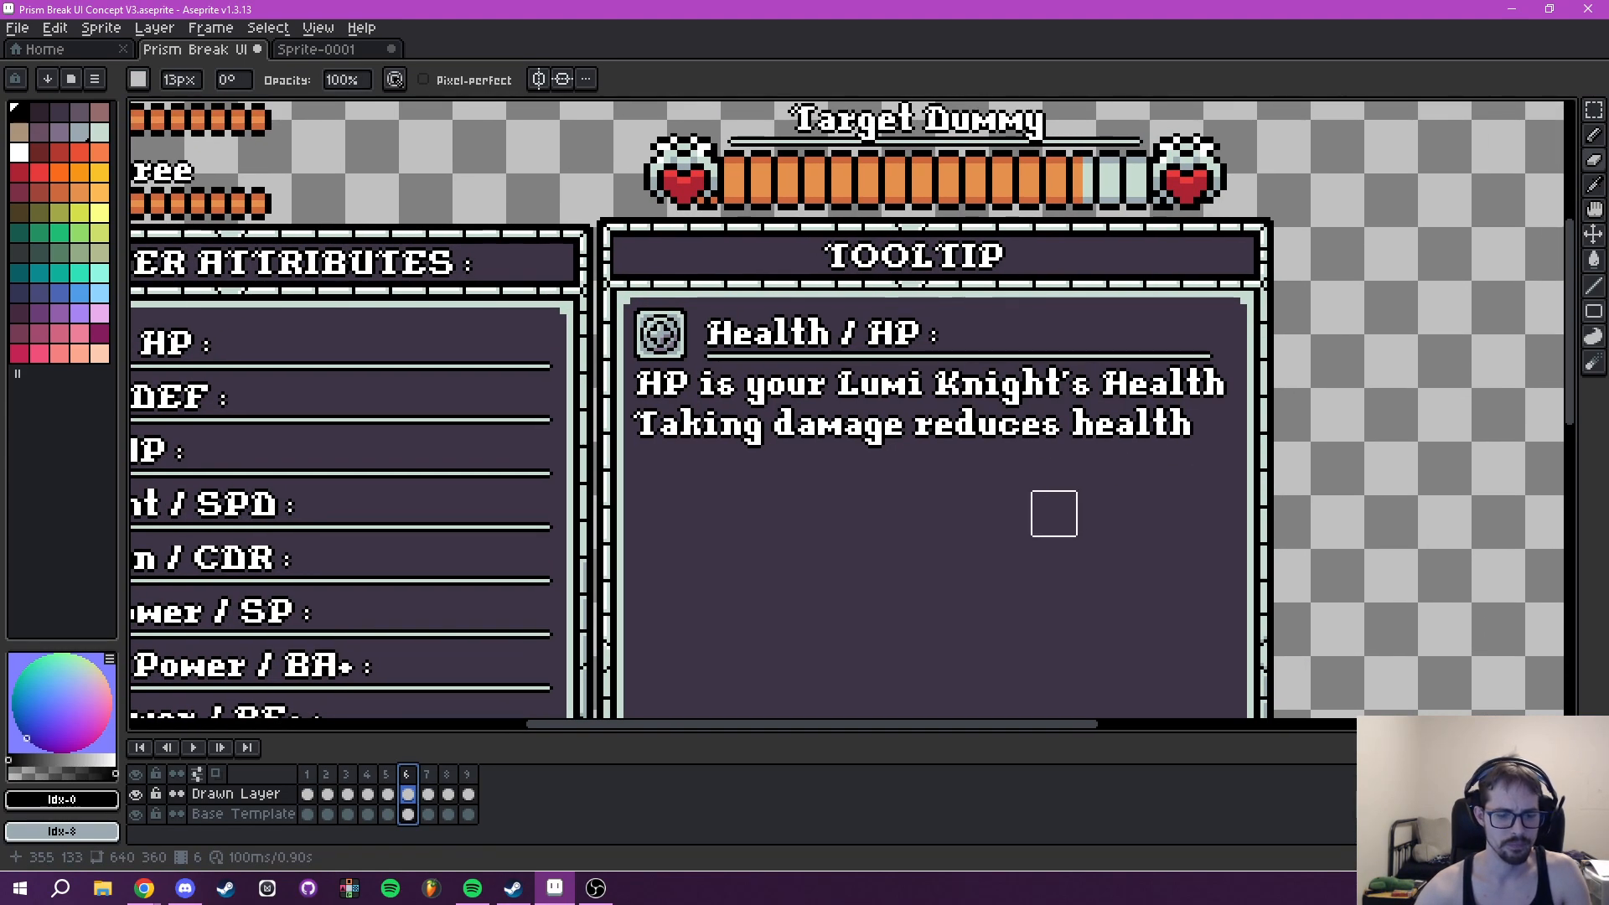
key(m)
drag(968, 477, 1089, 555)
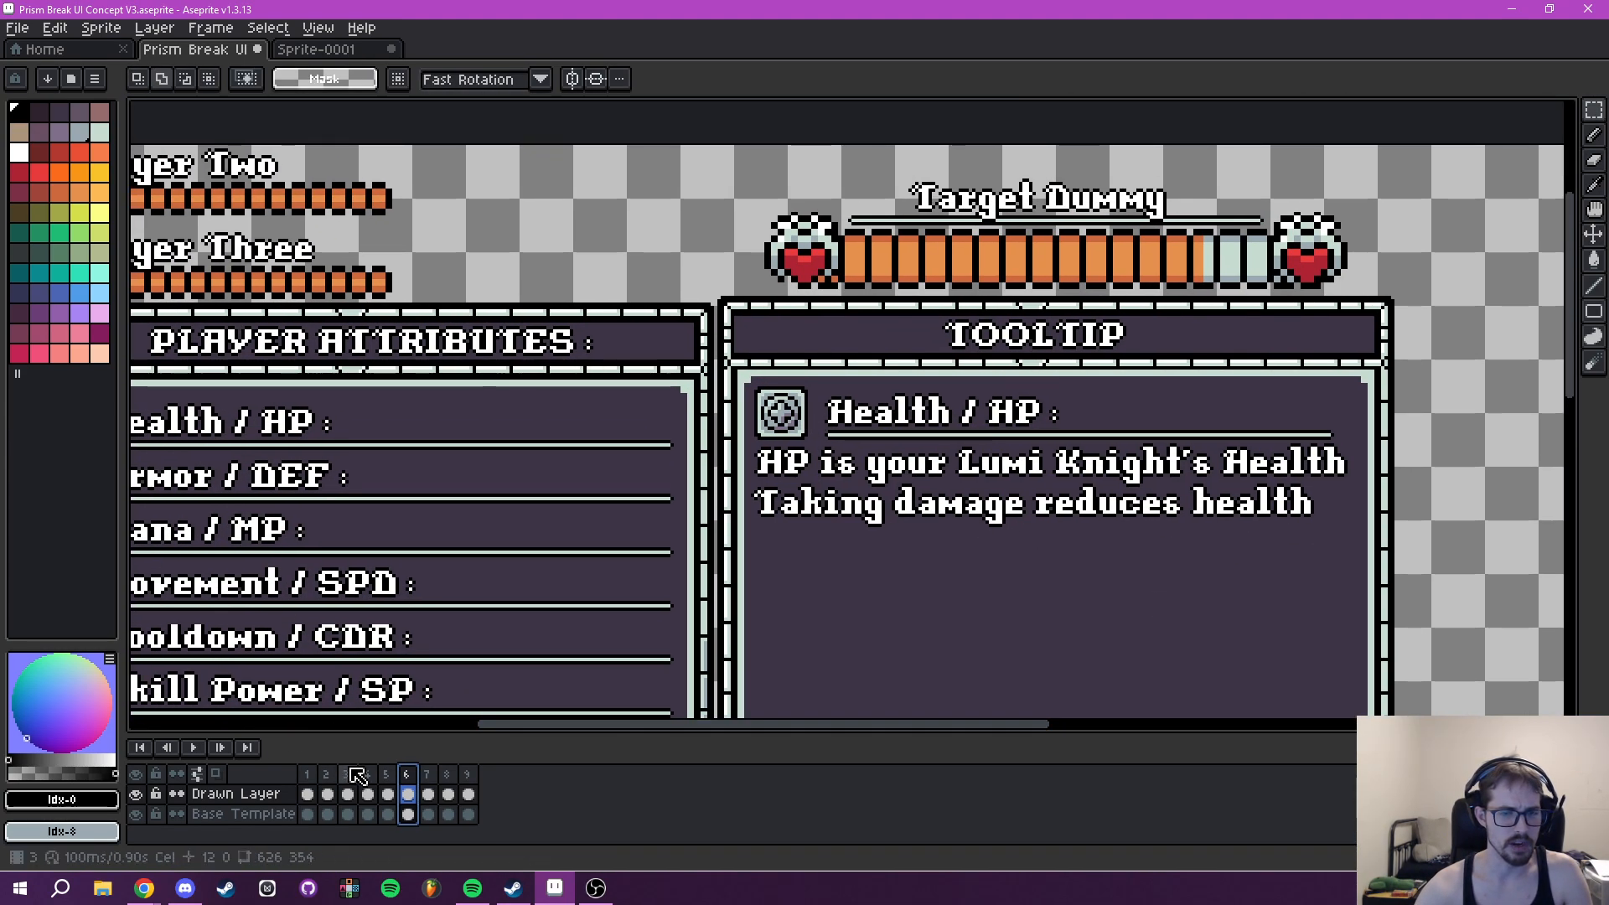
scroll(711, 283, up, 3)
drag(736, 290, 1323, 705)
scroll(1377, 589, down, 1)
drag(1377, 589, 1373, 617)
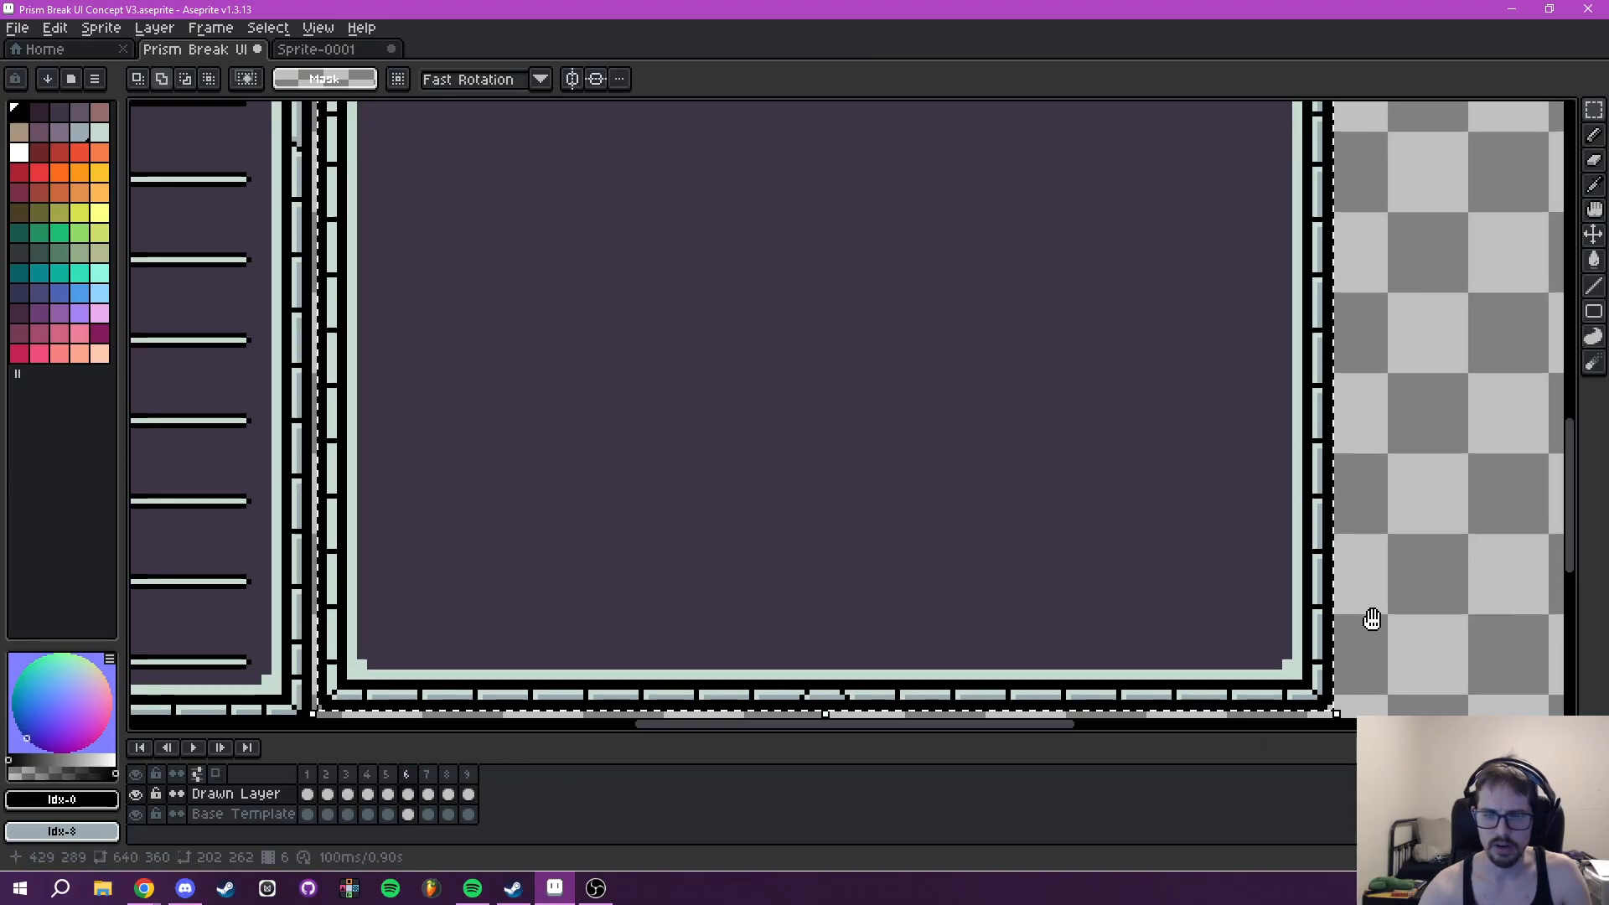
- Try to paste the copied 202 by 262 pixel Tooltip area onto frame 5's Drawn Layer
click(346, 773)
click(367, 774)
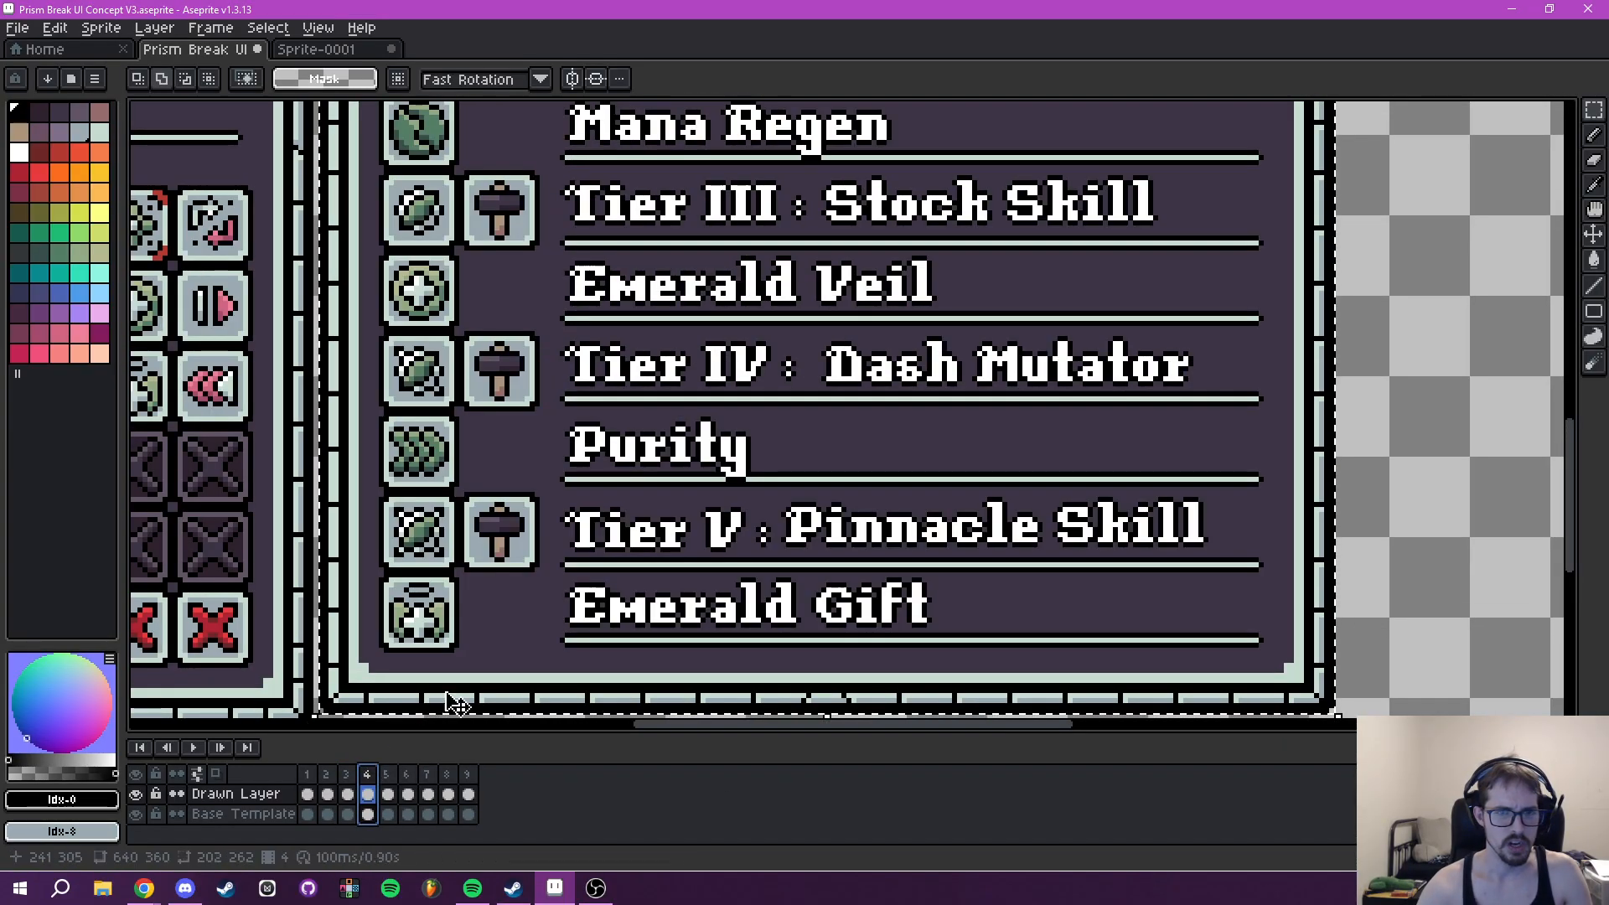
scroll(653, 524, down, 4)
drag(659, 527, 754, 517)
click(388, 775)
drag(788, 426, 770, 457)
key(ctrl+v)
drag(885, 436, 856, 473)
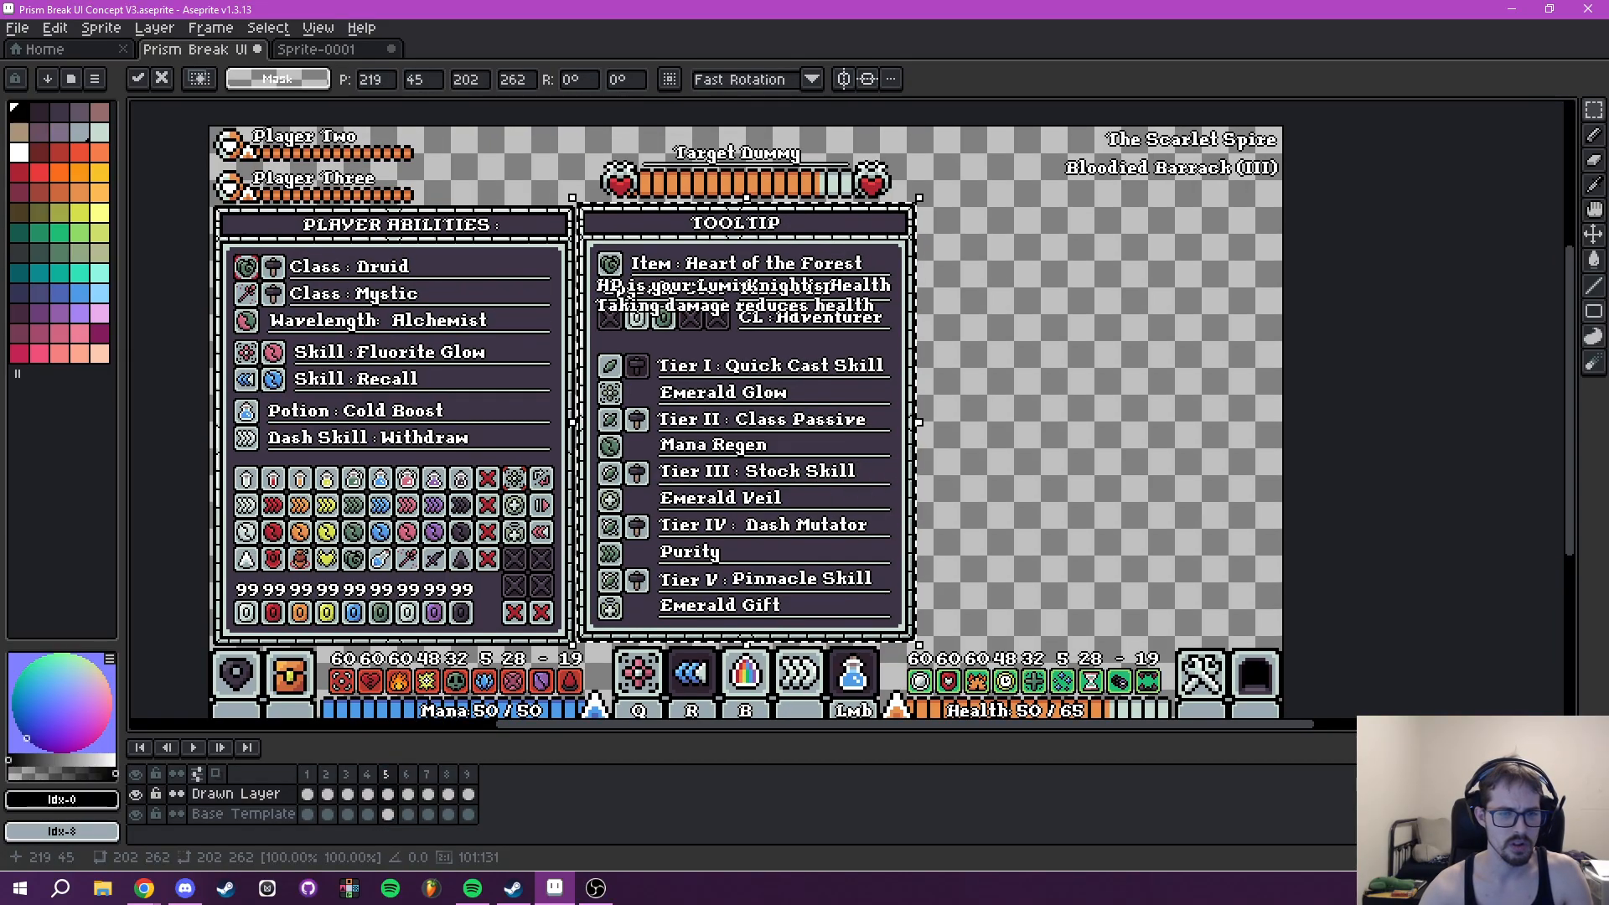
- Check the pasted tooltip content on frame 5 with the Drawn Layer hidden and shown, and undo the paste
click(136, 795)
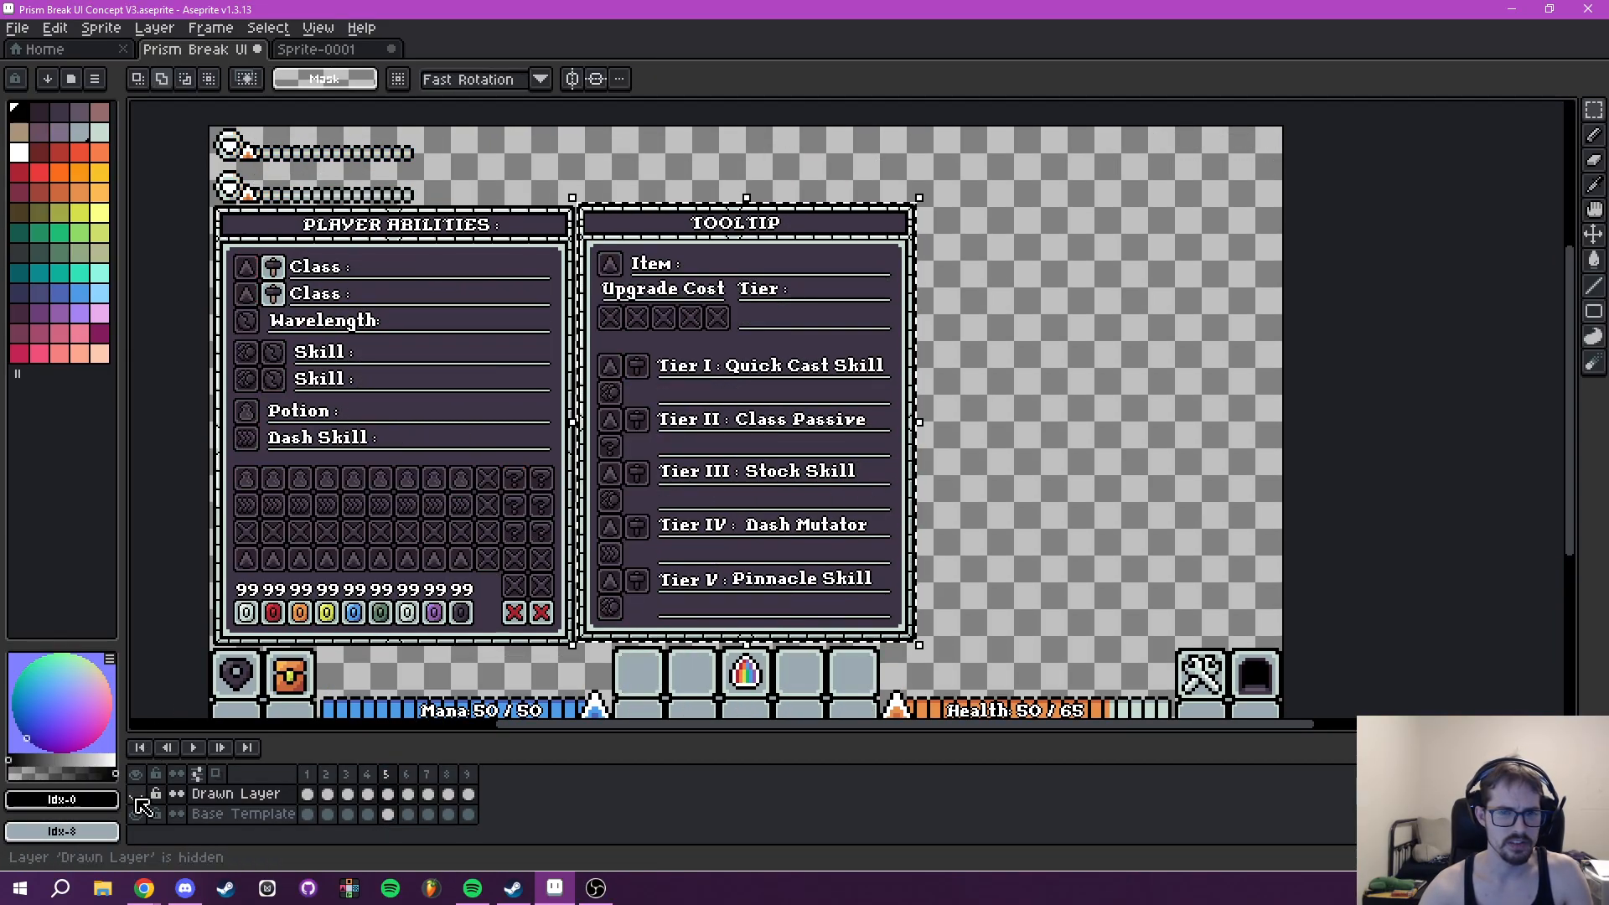
click(137, 796)
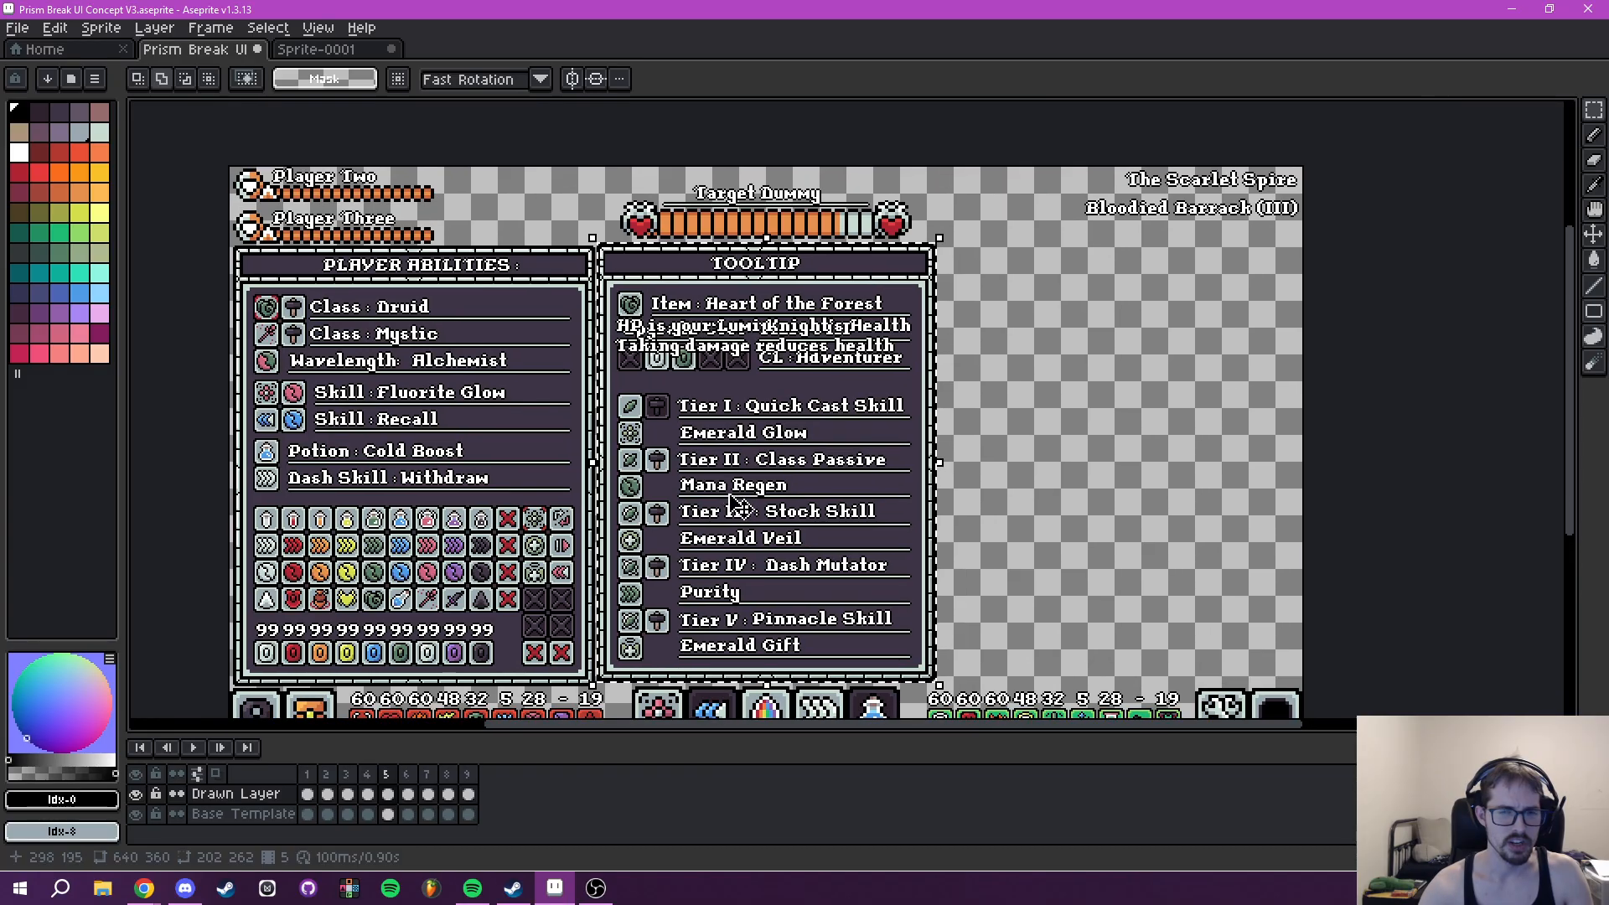
click(136, 795)
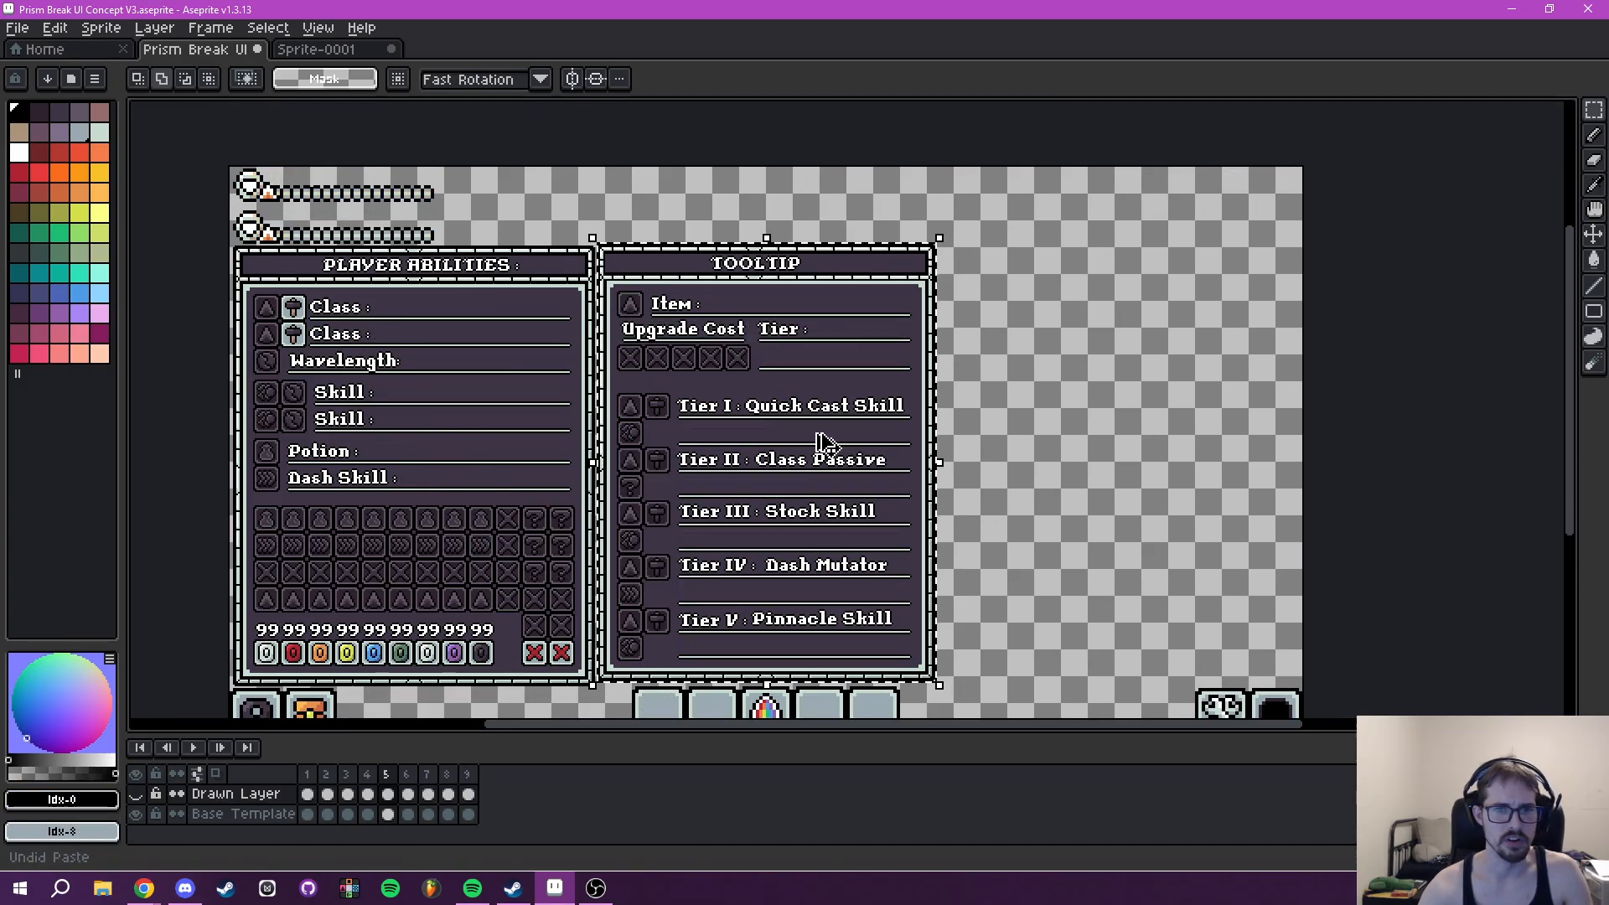
click(135, 794)
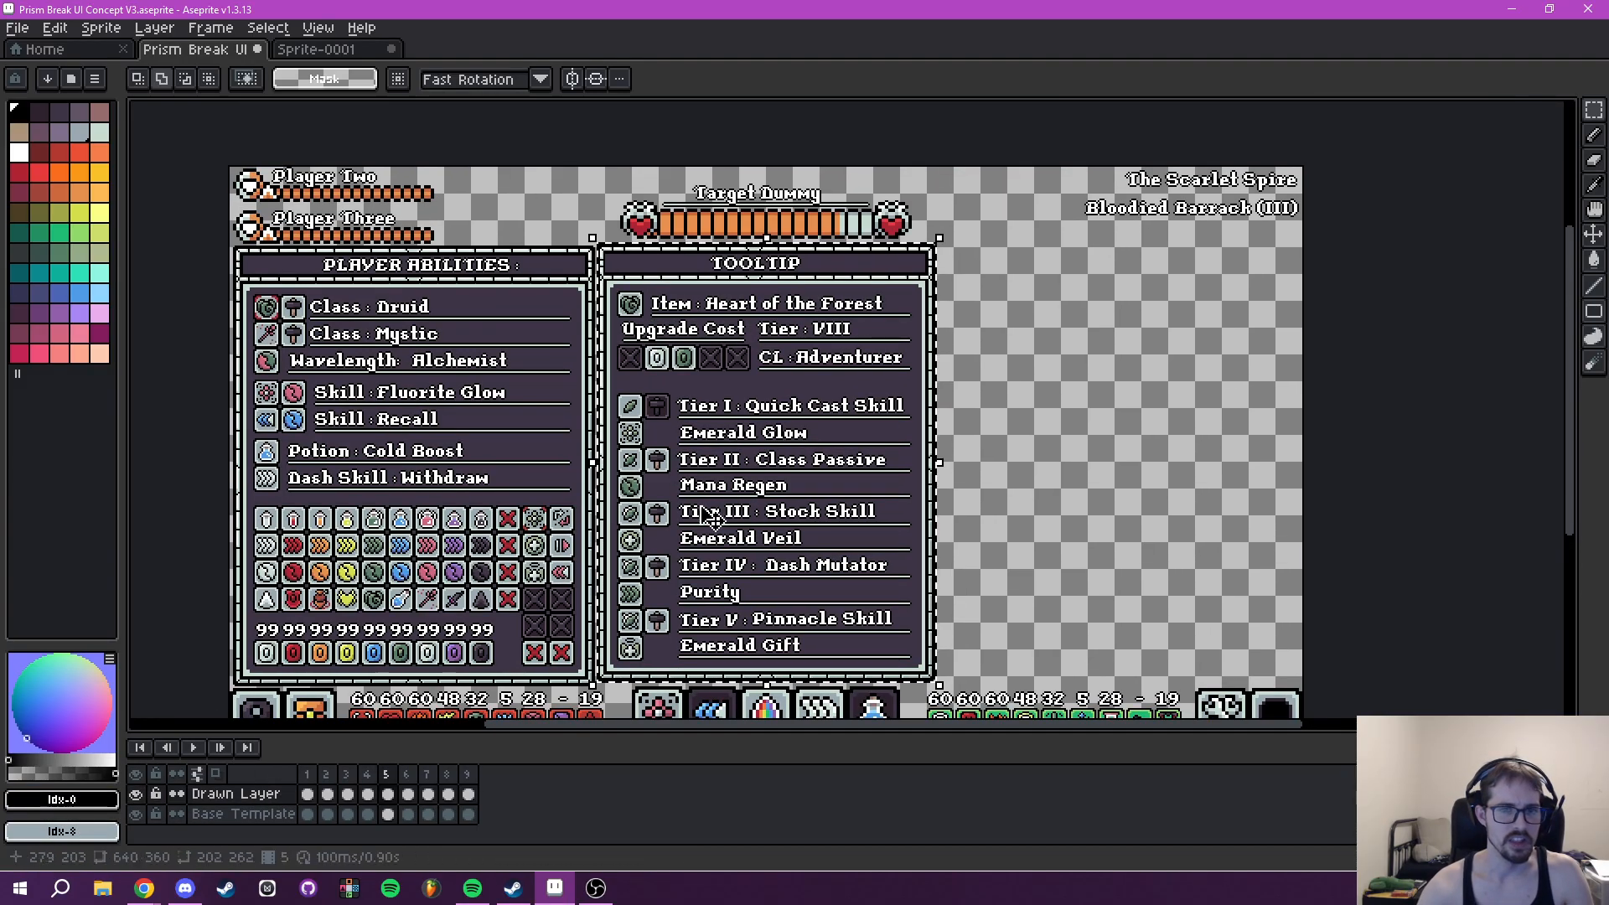
- Erase the item name, tier value and CL text from frame 5's Drawn Layer with the 13 px eraser
scroll(759, 459, up, 2)
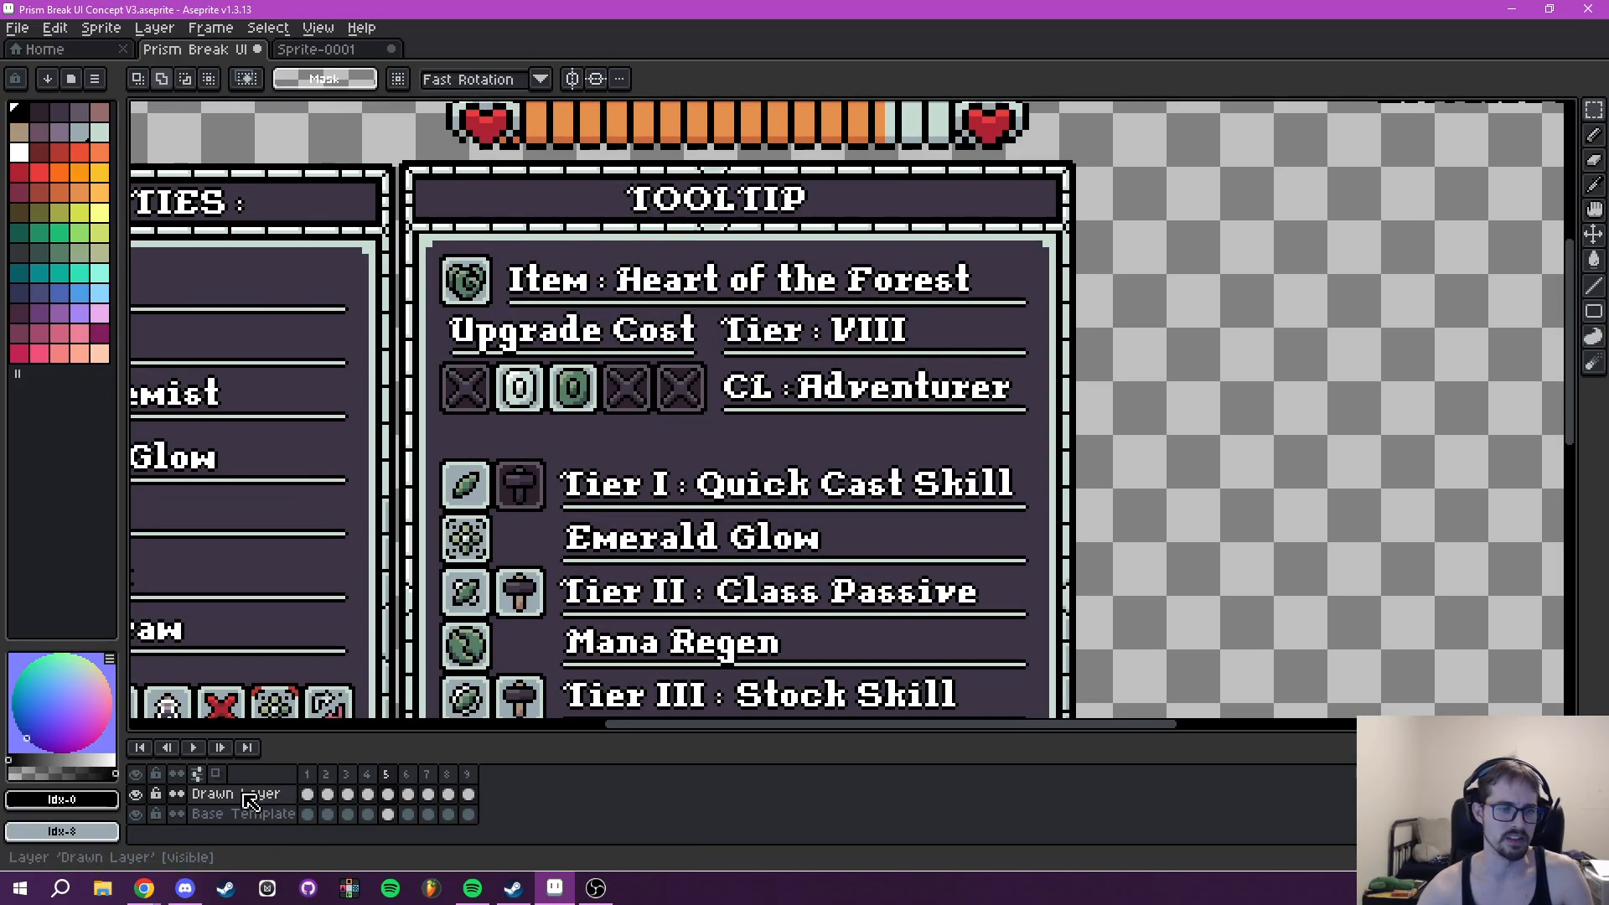
drag(685, 450, 708, 457)
key(e)
drag(872, 344, 943, 345)
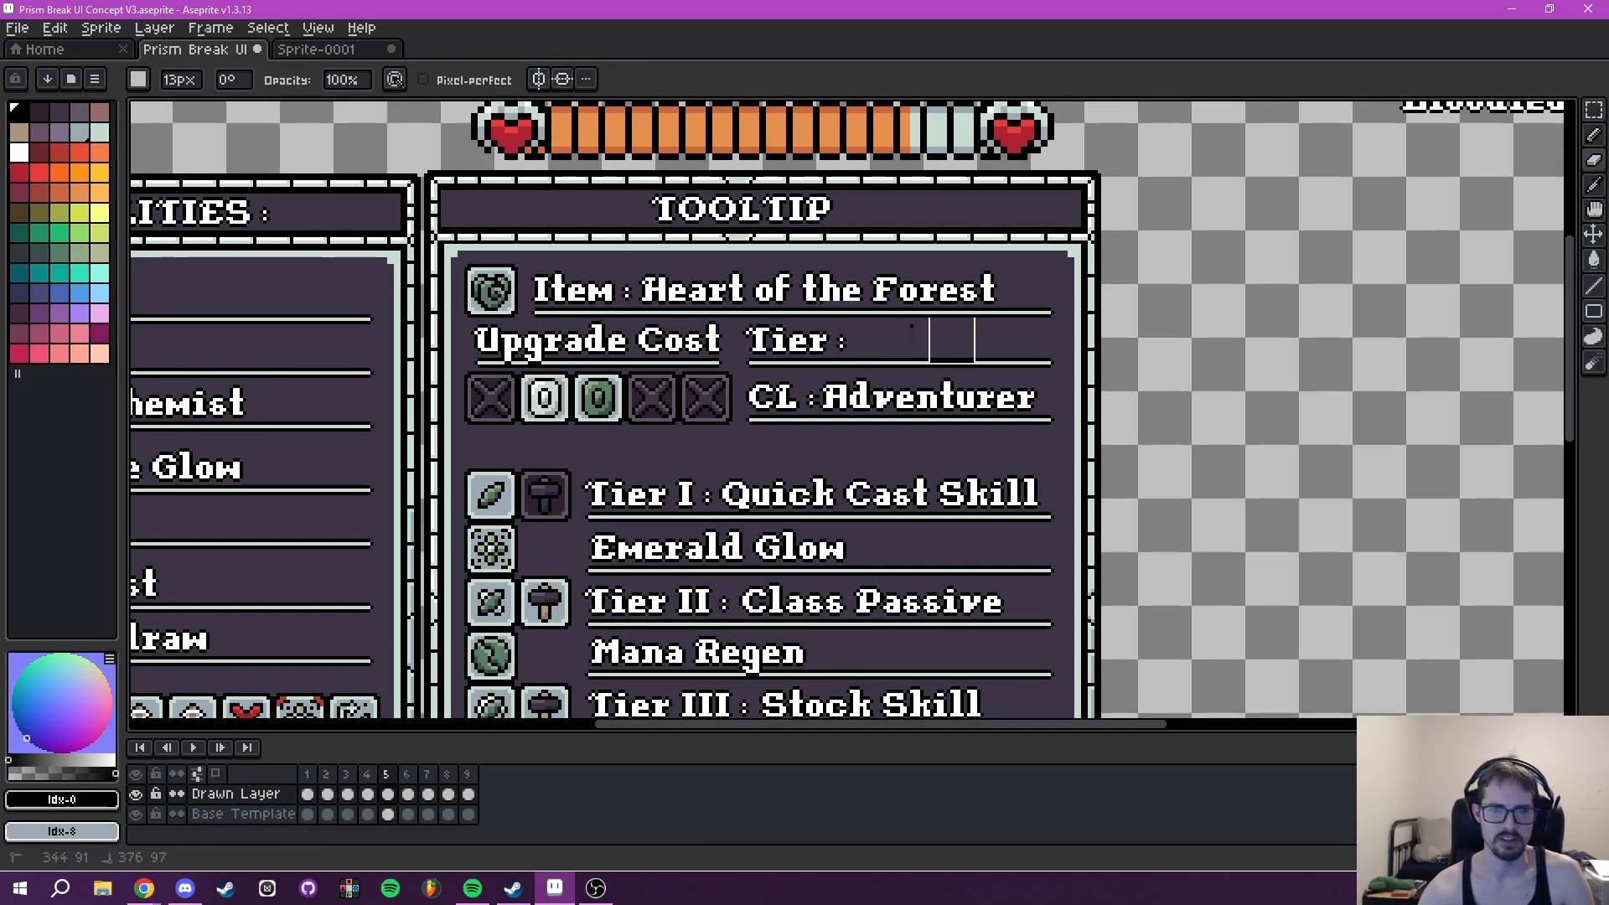
mouse_move(872, 295)
mouse_down()
mouse_move(569, 313)
mouse_move(537, 293)
mouse_move(877, 299)
mouse_up()
click(384, 780)
drag(749, 365, 810, 280)
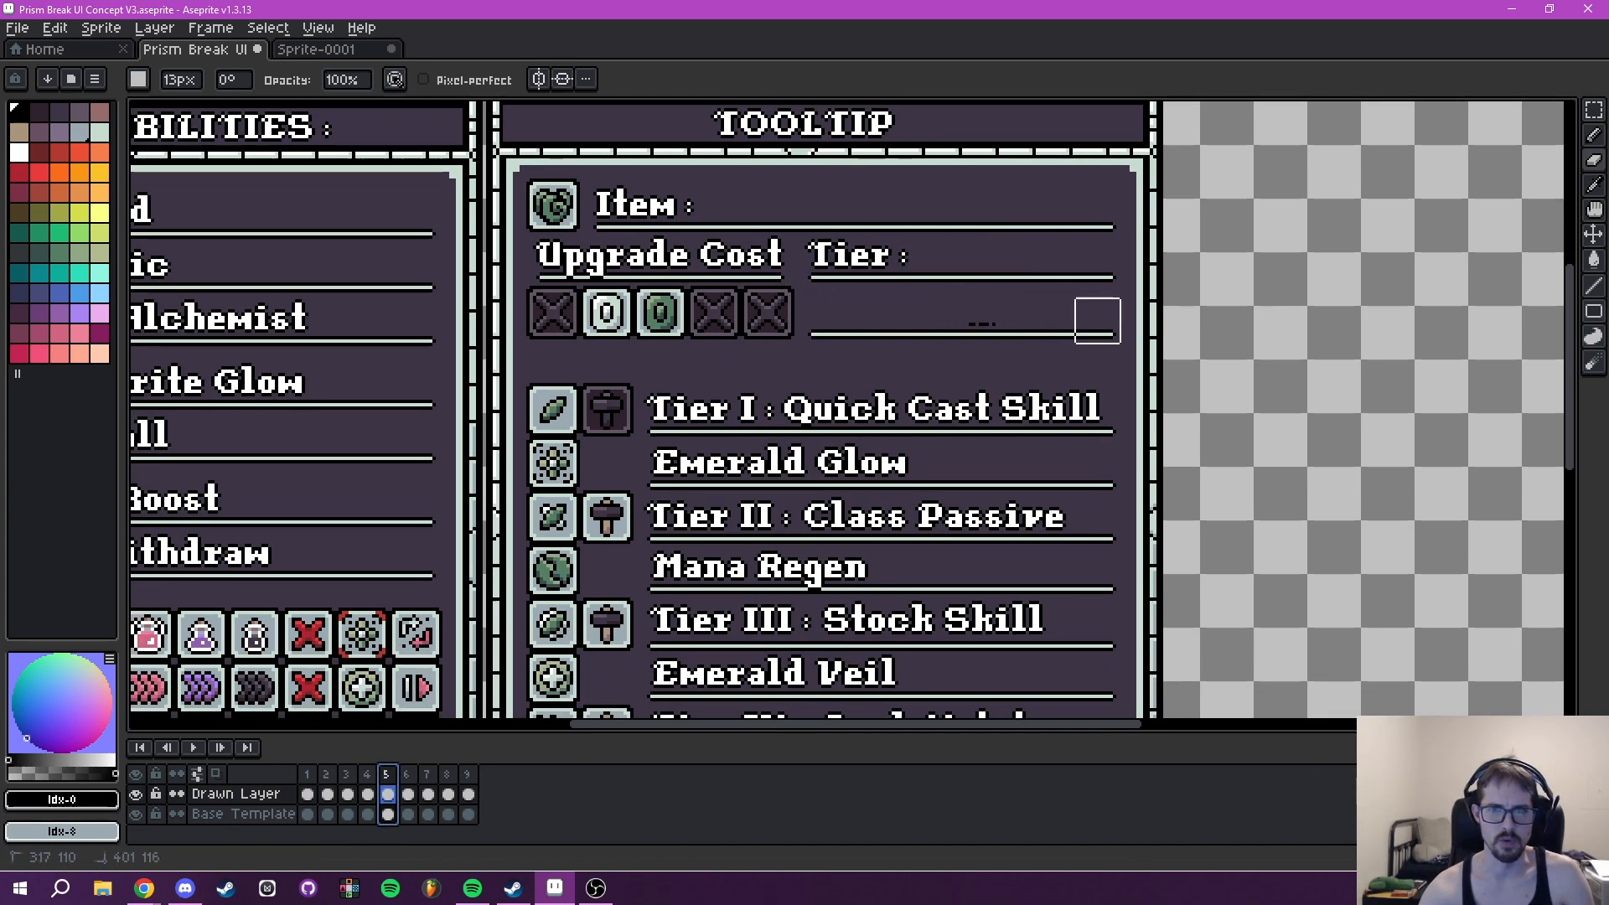
- Erase the upgrade cost gems, the coloured tier and skill icons and the skill names from frame 5's Drawn Layer
mouse_move(716, 308)
mouse_down()
mouse_move(551, 328)
mouse_move(716, 341)
mouse_move(672, 369)
mouse_up()
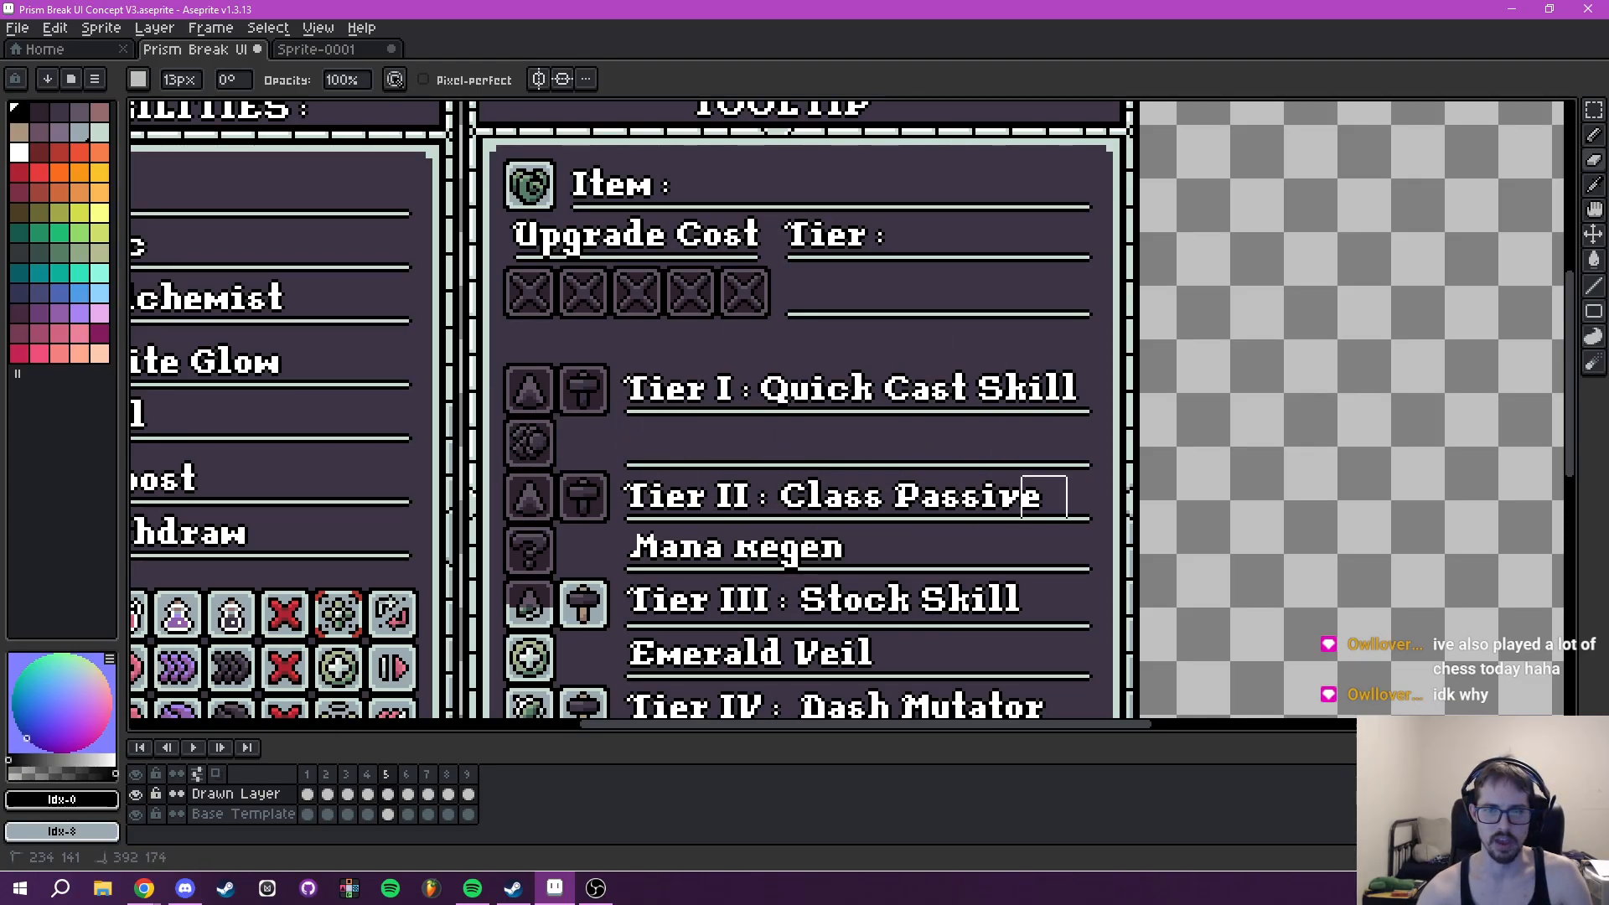
drag(1043, 490, 1004, 267)
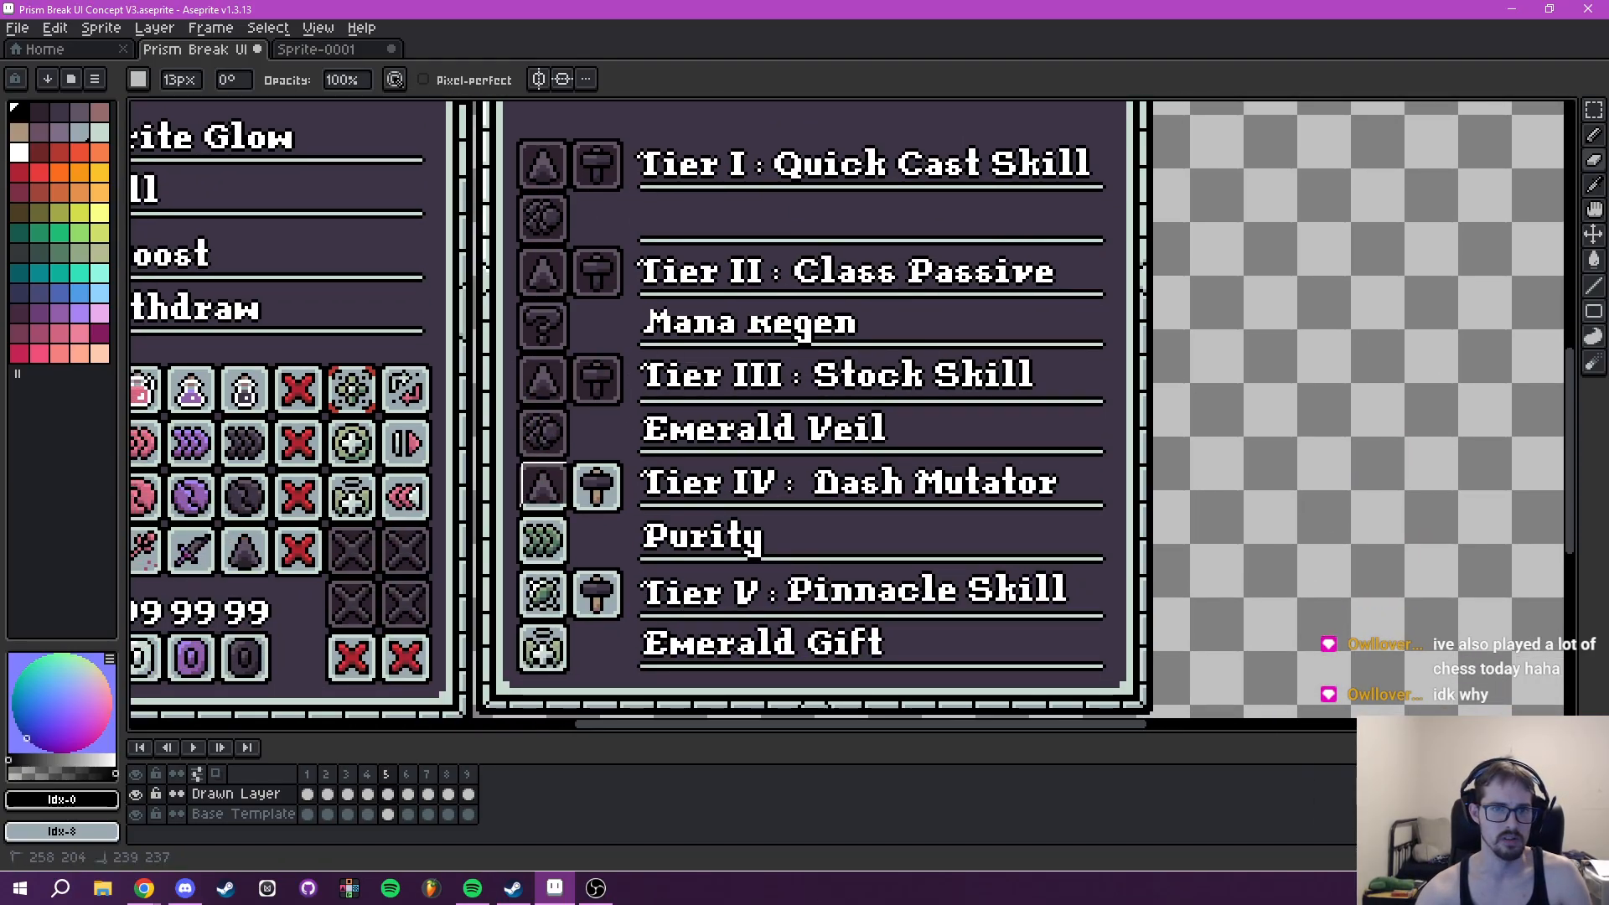
drag(542, 483, 581, 435)
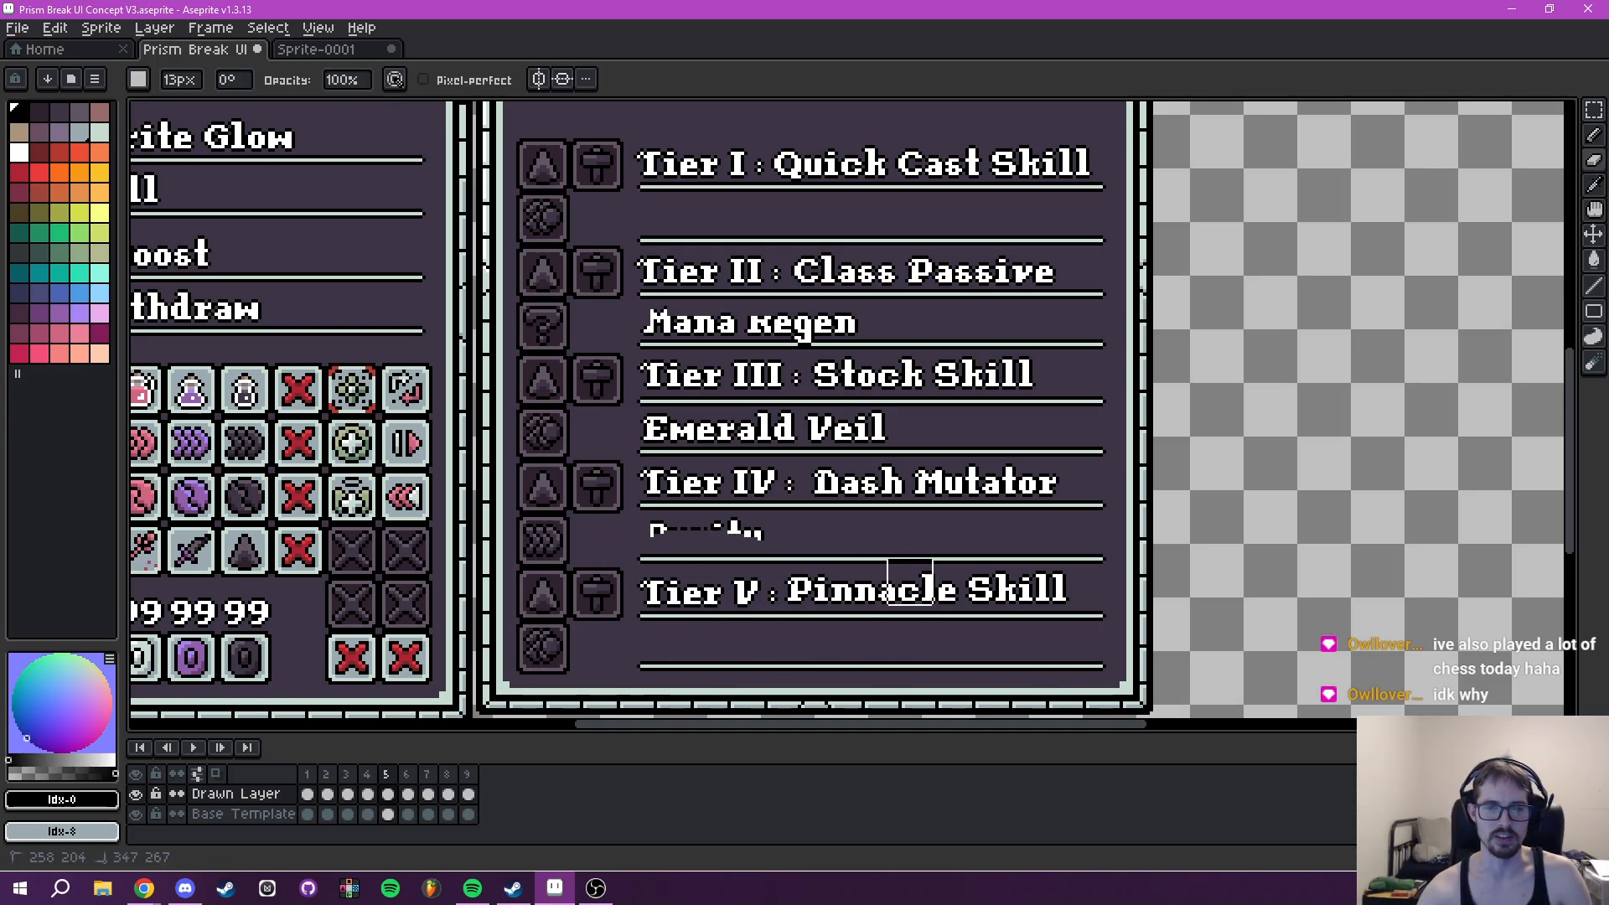
drag(689, 426, 679, 408)
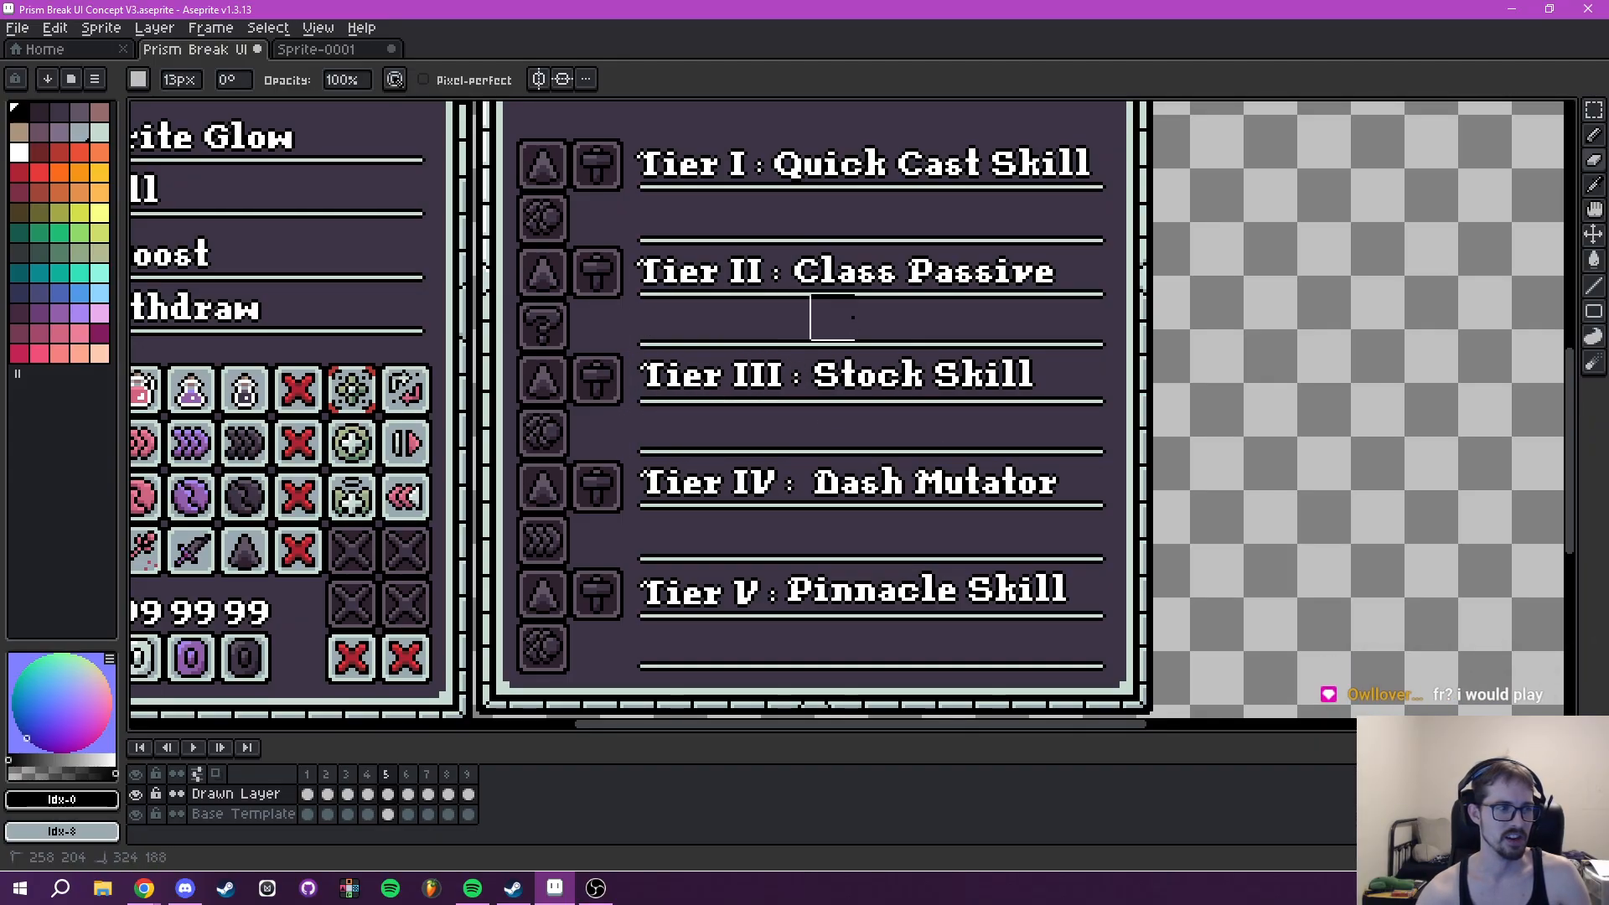
mouse_move(873, 394)
mouse_down()
mouse_move(930, 390)
mouse_move(861, 395)
mouse_up()
- Sample the panel background colour #3e3546 on frame 5's Base Template and ready the brush for painting
click(387, 815)
drag(716, 646, 707, 542)
key(i)
scroll(686, 572, up, 3)
click(679, 539)
key(b)
- Try to paint over the Tier IV and Tier V icon column on frame 5's Base Template
scroll(701, 505, down, 5)
scroll(653, 498, up, 5)
scroll(660, 474, up, 11)
mouse_move(635, 471)
mouse_down()
mouse_move(637, 435)
mouse_move(703, 483)
mouse_move(782, 391)
mouse_move(798, 410)
mouse_move(625, 399)
mouse_move(615, 329)
mouse_move(611, 416)
mouse_move(626, 284)
mouse_move(642, 389)
mouse_up()
scroll(715, 349, down, 1)
drag(715, 348, 668, 483)
scroll(668, 483, up, 1)
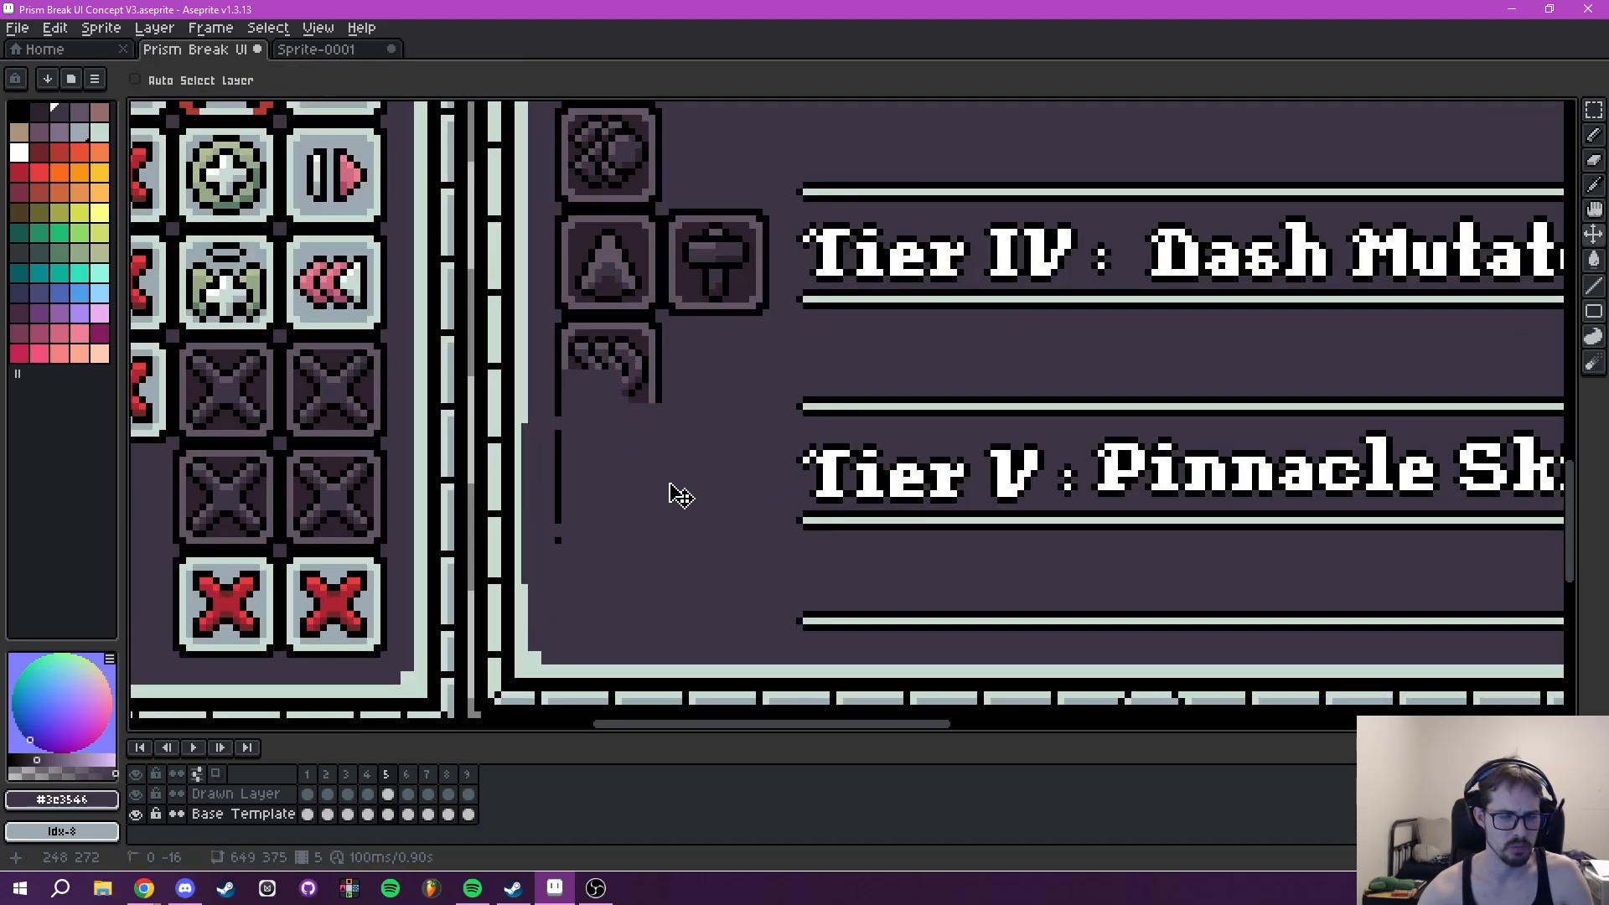
key(ctrl+z)
- Hide the Base Template, erase the leftover tooltip item icon from frame 5's Drawn Layer, and show the template again
click(222, 798)
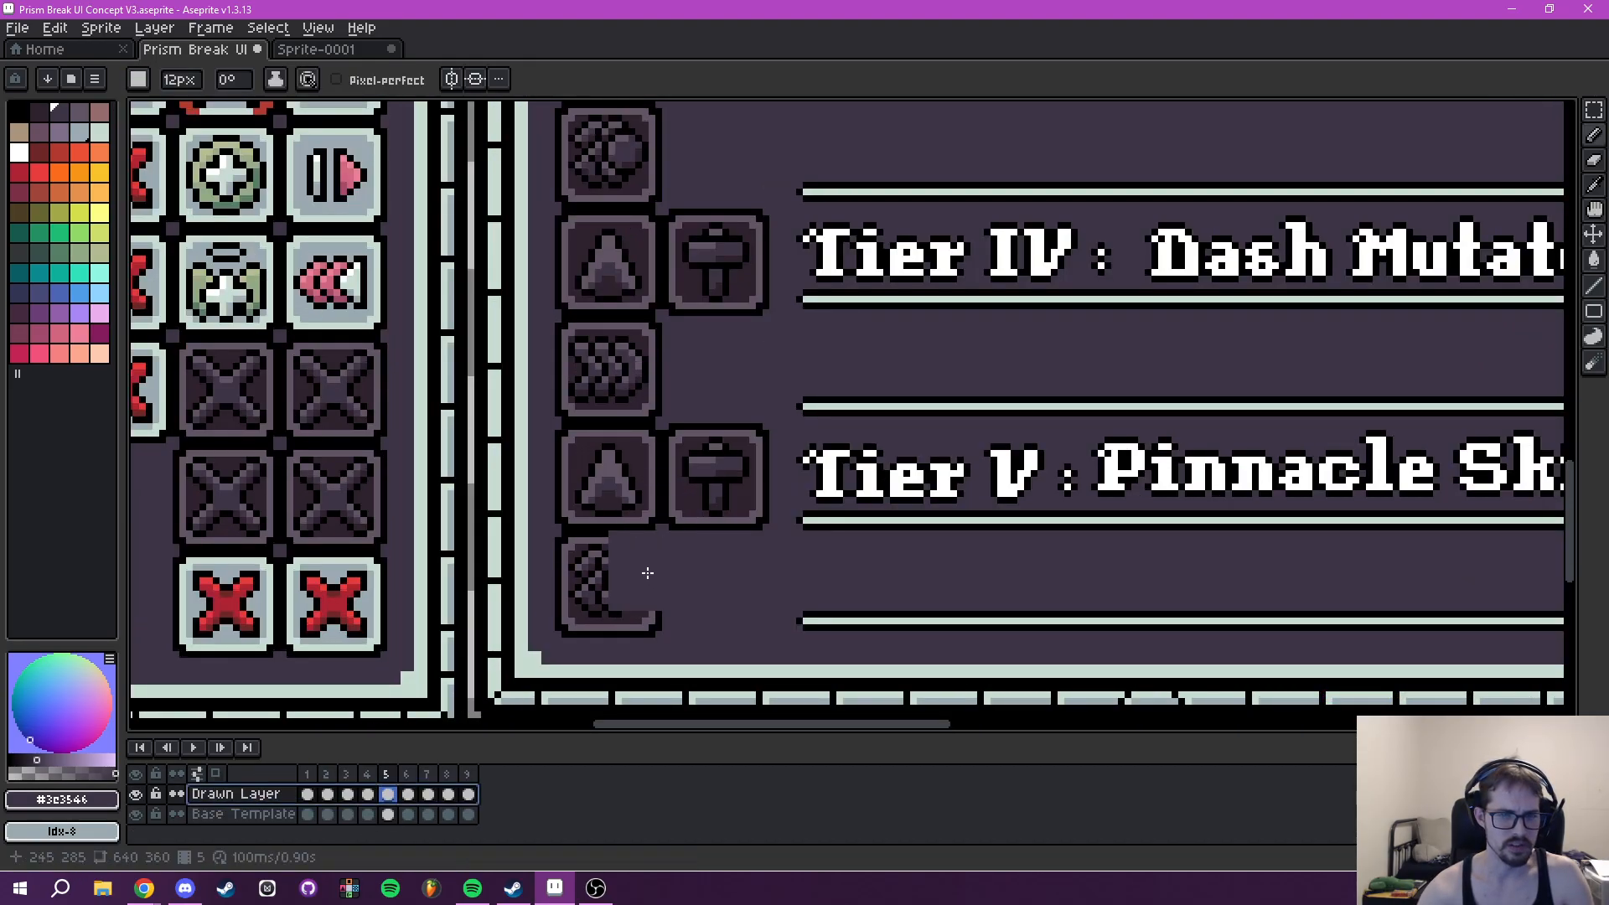
key(e)
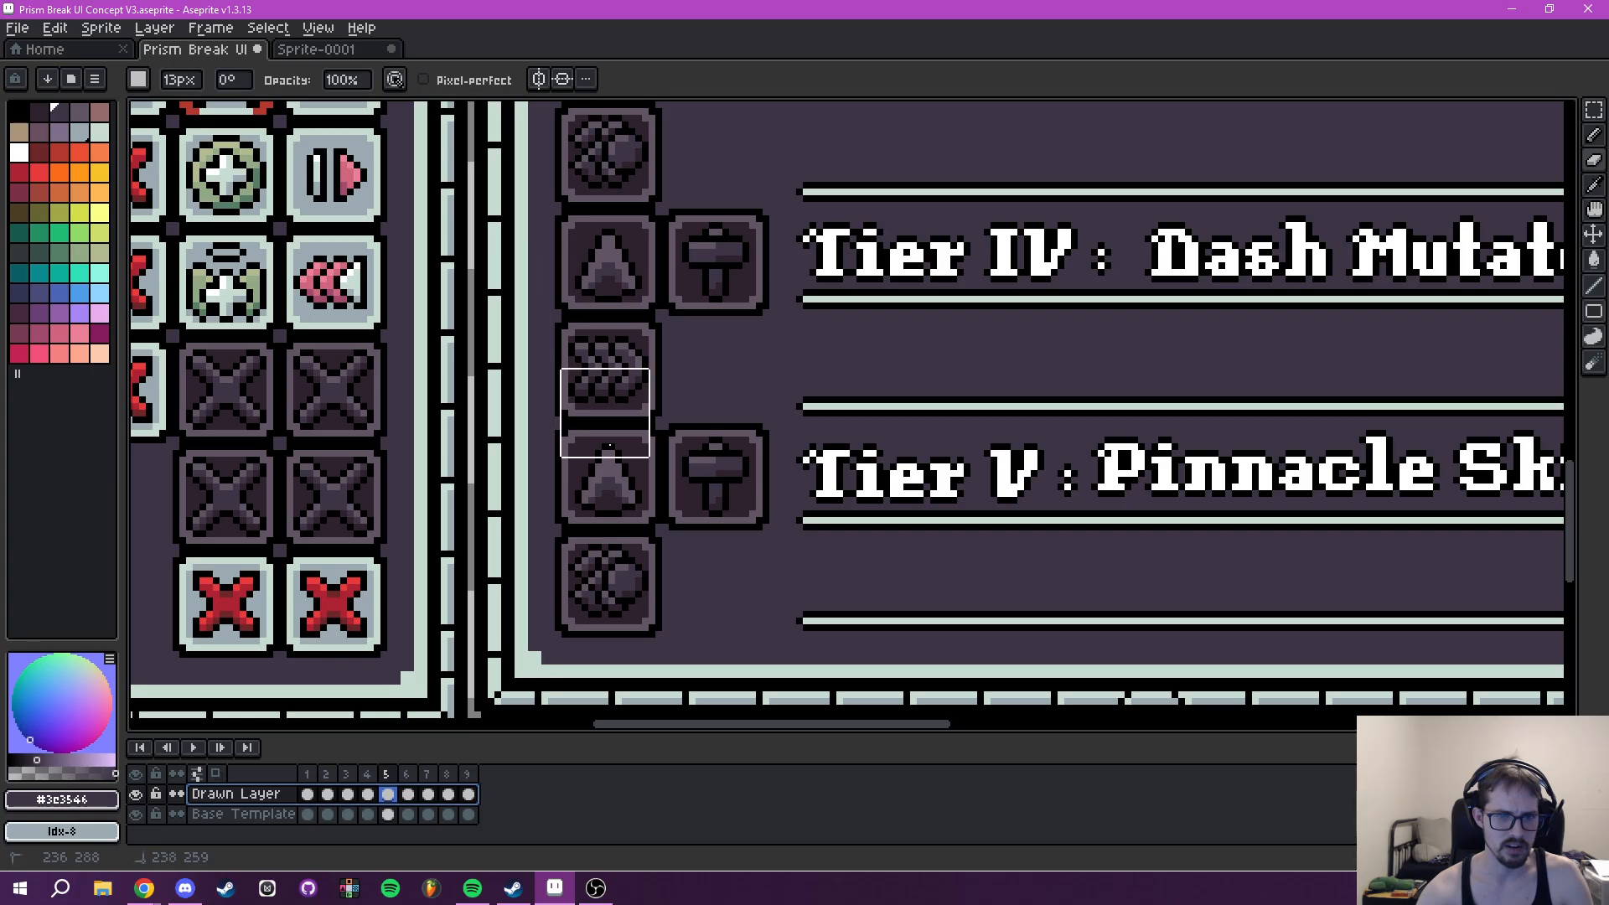
click(136, 814)
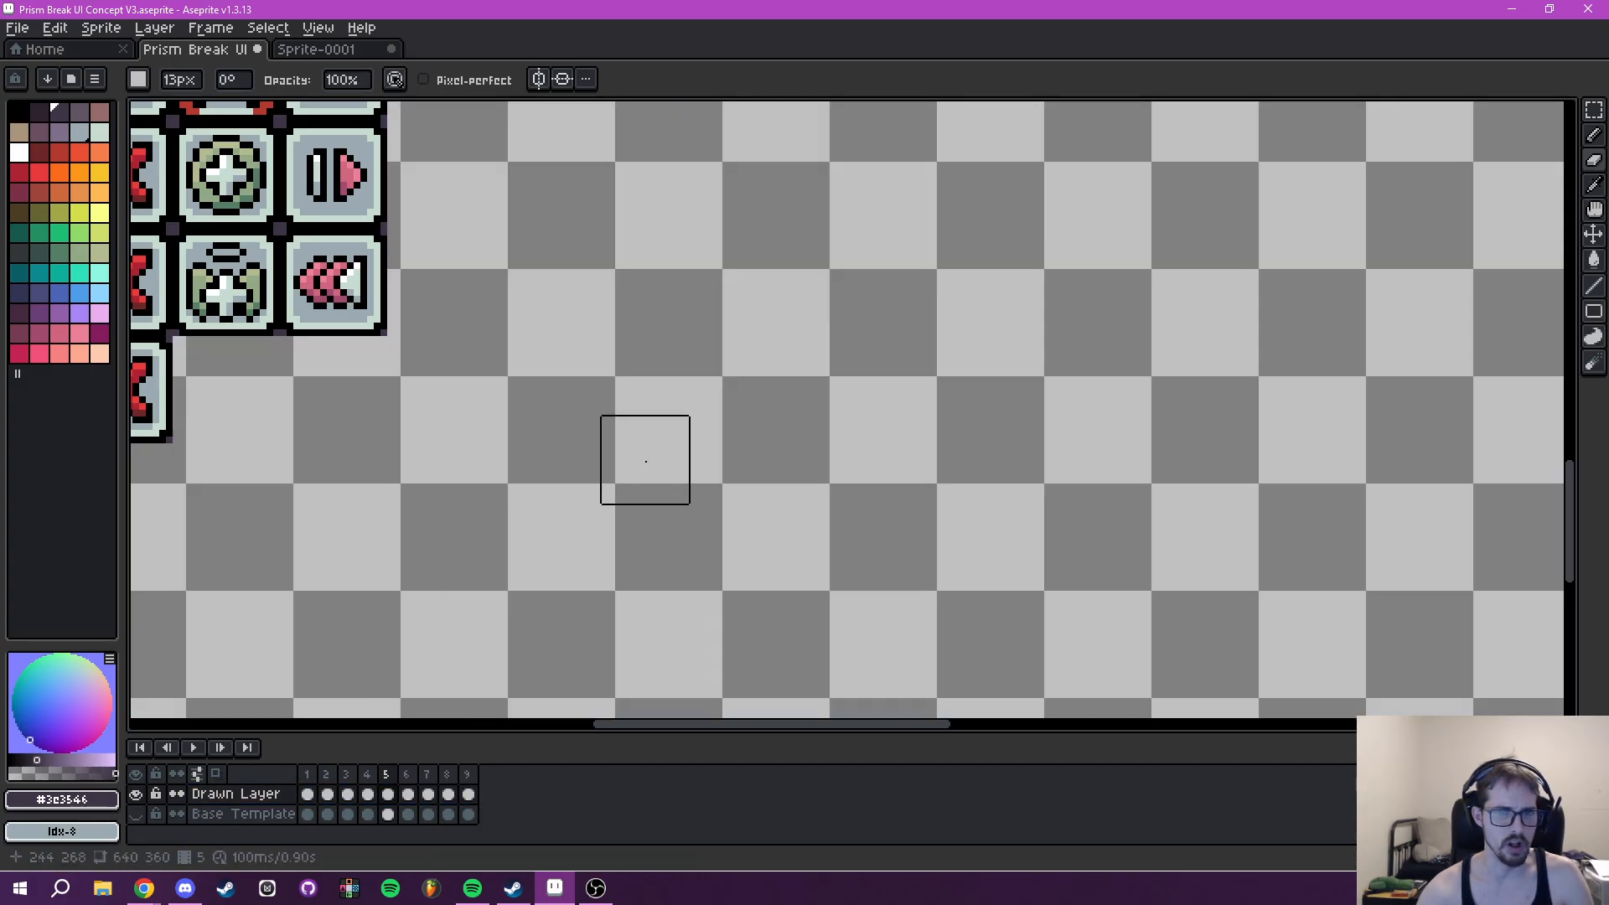
scroll(647, 459, down, 5)
scroll(806, 395, up, 6)
drag(878, 301, 838, 644)
drag(808, 519, 972, 673)
mouse_move(833, 423)
mouse_down()
mouse_move(780, 403)
mouse_move(774, 322)
mouse_up()
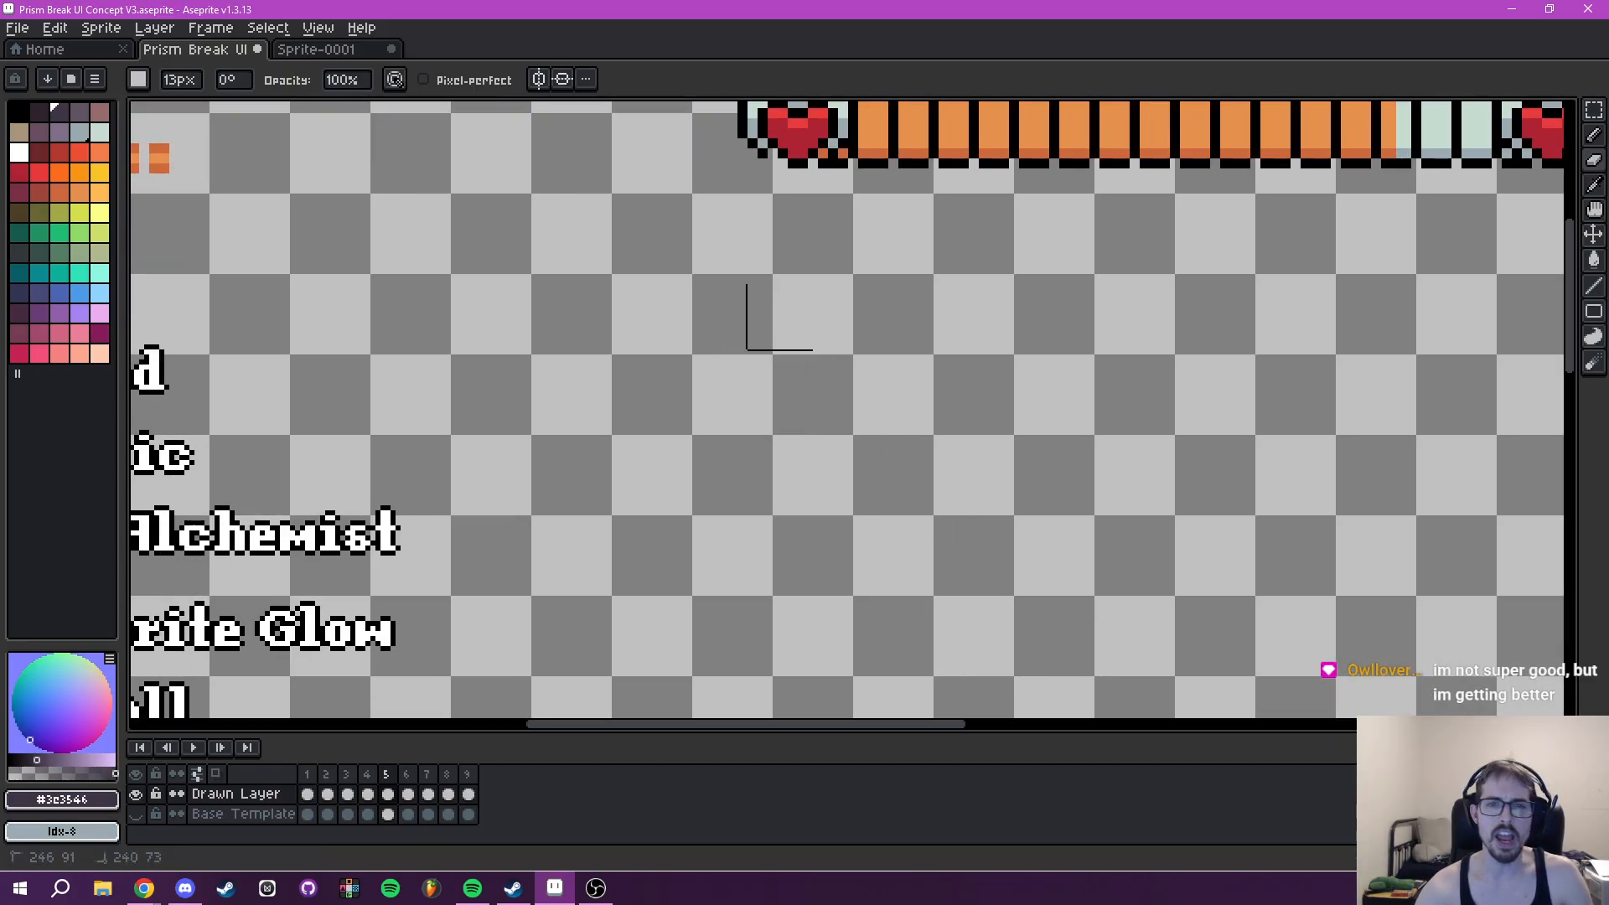
scroll(1006, 367, down, 2)
drag(1057, 378, 841, 113)
drag(823, 348, 876, 266)
drag(715, 599, 793, 503)
click(136, 814)
- Paint over the placeholder tier, hammer and skill icons on frame 5's Base Template with #3e3546 at 12 px, keeping the panel border intact
drag(719, 553, 603, 510)
click(250, 817)
mouse_move(712, 456)
mouse_down()
mouse_move(664, 466)
mouse_move(714, 401)
mouse_move(754, 449)
mouse_up()
scroll(629, 467, up, 3)
key(e)
mouse_move(551, 549)
mouse_down()
mouse_move(584, 528)
mouse_move(611, 553)
mouse_move(617, 460)
mouse_up()
mouse_move(551, 547)
mouse_down()
mouse_move(514, 554)
mouse_move(468, 517)
mouse_move(492, 456)
mouse_up()
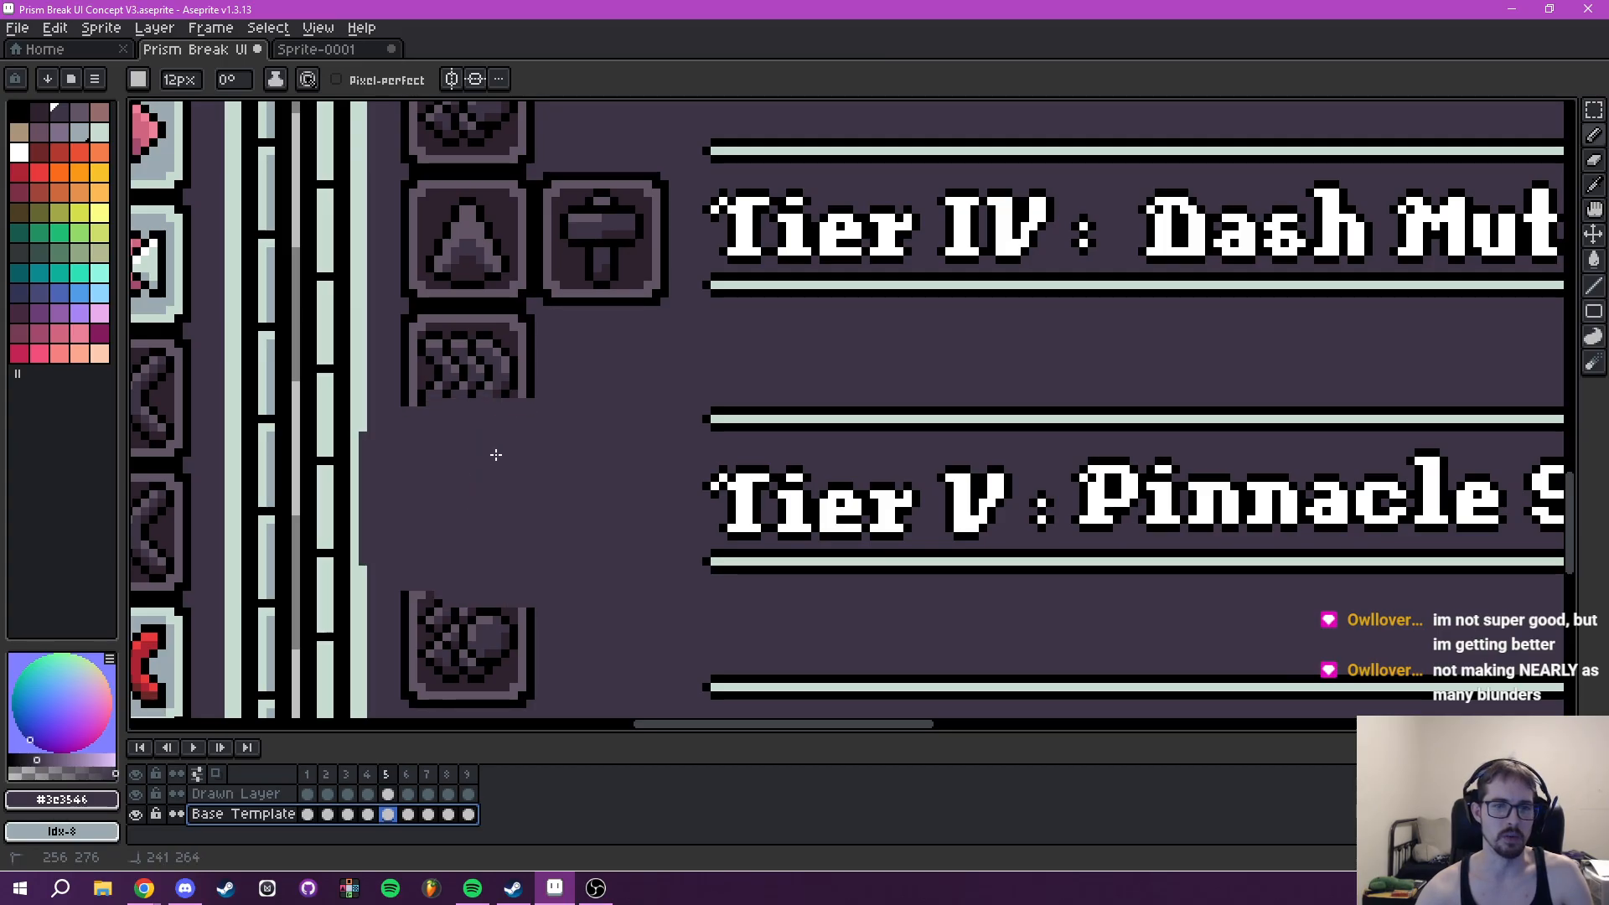
key(ctrl+z)
click(453, 515)
mouse_move(452, 515)
mouse_down()
mouse_move(593, 460)
mouse_move(628, 557)
mouse_move(475, 381)
mouse_move(538, 344)
mouse_move(452, 213)
mouse_move(604, 219)
mouse_move(626, 254)
mouse_up()
drag(556, 215, 715, 561)
mouse_move(678, 437)
mouse_down()
mouse_move(607, 478)
mouse_move(649, 407)
mouse_move(613, 330)
mouse_move(718, 378)
mouse_up()
drag(732, 273, 744, 554)
mouse_move(698, 483)
mouse_down()
mouse_move(627, 448)
mouse_move(623, 485)
mouse_move(690, 406)
mouse_move(607, 351)
mouse_move(654, 294)
mouse_move(791, 369)
mouse_move(804, 280)
mouse_up()
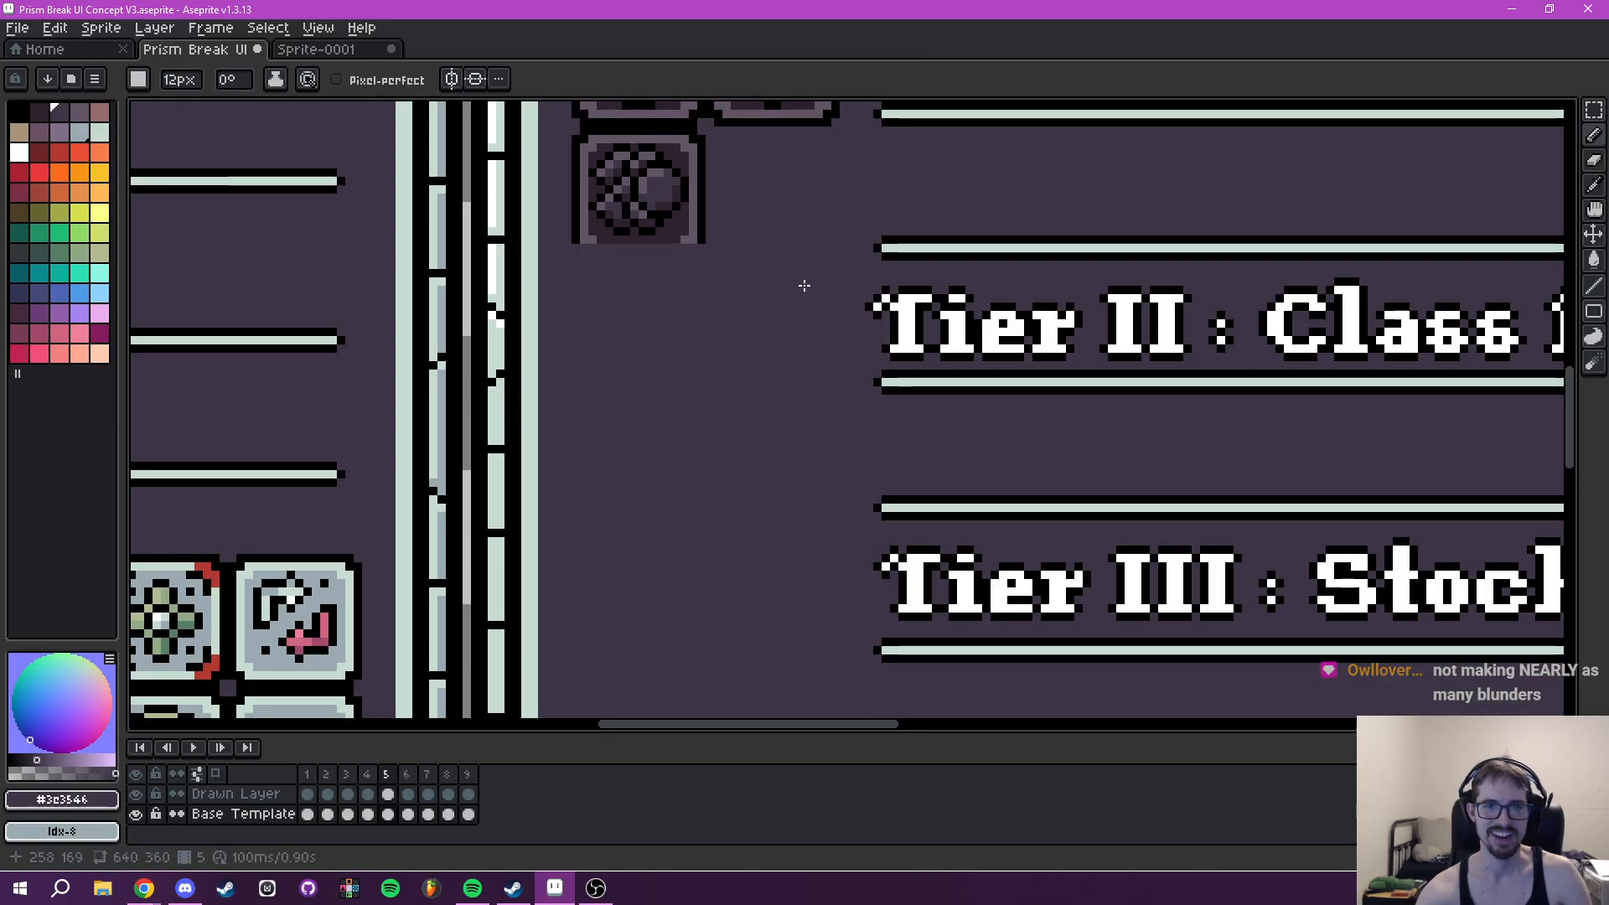
drag(721, 243, 810, 525)
- Paint over the Tier I to Tier IV headings and most of their underlines on frame 5's Base Template
mouse_move(673, 434)
mouse_down()
mouse_move(673, 451)
mouse_move(729, 470)
mouse_move(751, 420)
mouse_move(700, 316)
mouse_move(1174, 319)
mouse_move(647, 403)
mouse_move(726, 500)
mouse_move(903, 430)
mouse_move(1095, 478)
mouse_move(287, 362)
mouse_move(291, 427)
mouse_move(410, 358)
mouse_up()
mouse_move(477, 423)
mouse_down()
mouse_move(608, 357)
mouse_move(813, 404)
mouse_move(903, 354)
mouse_move(973, 359)
mouse_up()
scroll(977, 502, down, 3)
mouse_move(977, 489)
mouse_down()
mouse_move(972, 398)
mouse_move(892, 409)
mouse_move(835, 644)
mouse_move(751, 626)
mouse_move(674, 417)
mouse_move(677, 337)
mouse_move(587, 407)
mouse_move(602, 239)
mouse_move(484, 366)
mouse_move(394, 596)
mouse_move(263, 645)
mouse_move(277, 560)
mouse_move(555, 414)
mouse_up()
mouse_move(555, 415)
mouse_down()
mouse_move(404, 502)
mouse_move(403, 418)
mouse_move(357, 347)
mouse_move(383, 234)
mouse_move(316, 406)
mouse_up()
mouse_move(310, 461)
mouse_down()
mouse_move(558, 538)
mouse_move(449, 518)
mouse_move(377, 399)
mouse_move(372, 622)
mouse_up()
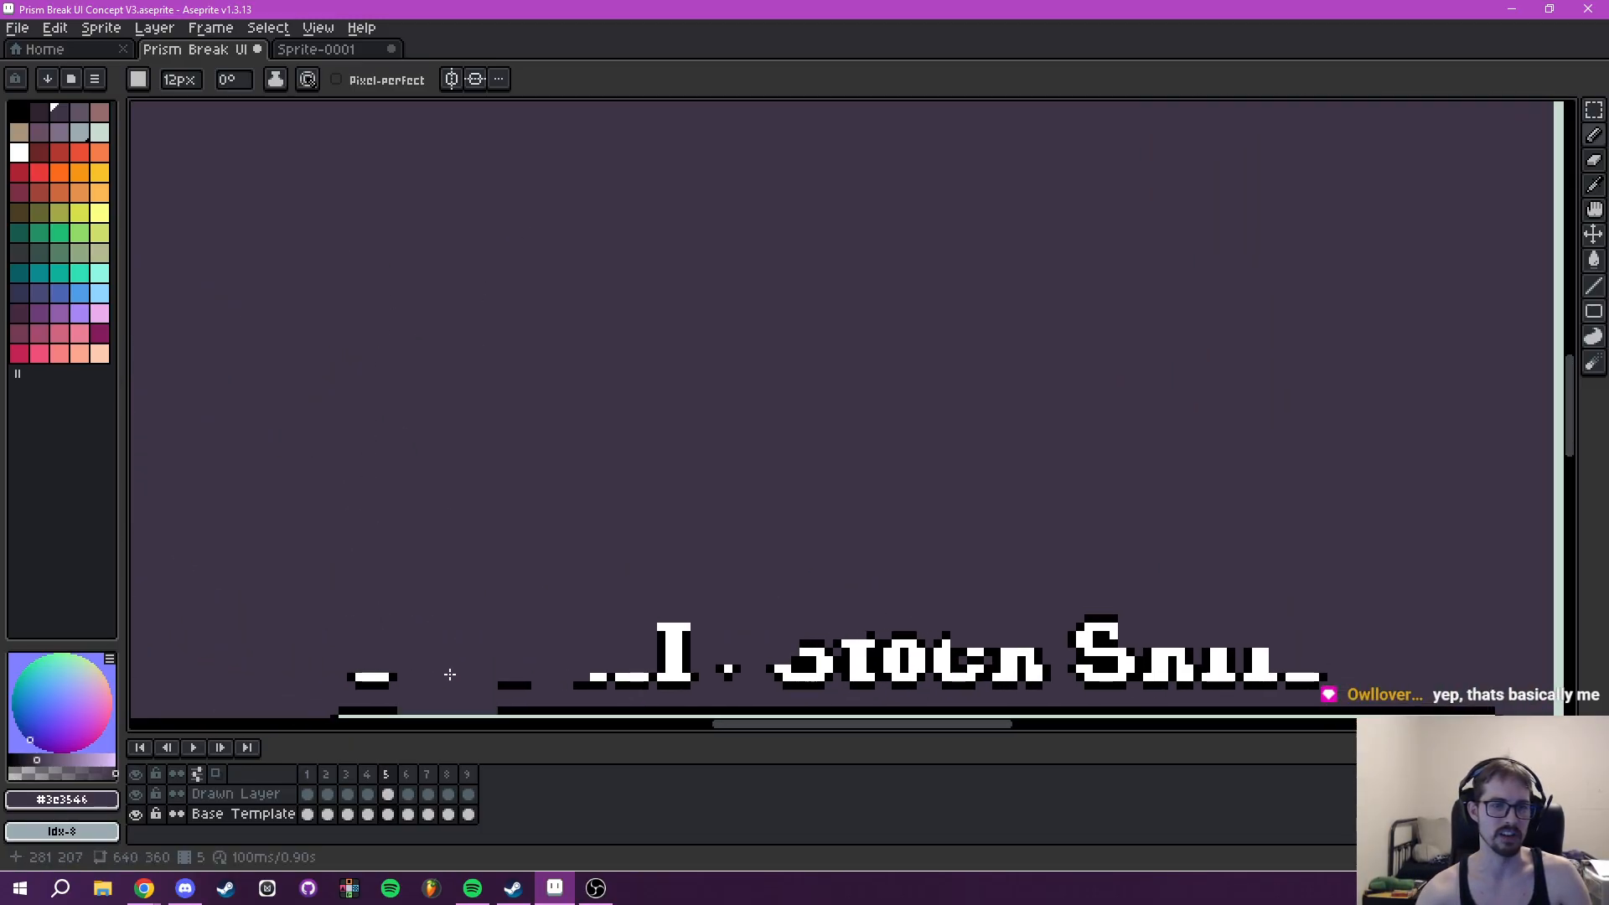
drag(442, 661, 487, 239)
mouse_move(424, 406)
mouse_down()
mouse_move(427, 446)
mouse_move(471, 259)
mouse_move(584, 158)
mouse_move(655, 121)
mouse_move(712, 185)
mouse_move(712, 351)
mouse_move(763, 406)
mouse_move(785, 607)
mouse_move(655, 690)
mouse_move(765, 565)
mouse_move(741, 713)
mouse_move(991, 396)
mouse_move(1004, 500)
mouse_move(1134, 415)
mouse_move(1328, 197)
mouse_move(1343, 300)
mouse_move(1086, 525)
mouse_up()
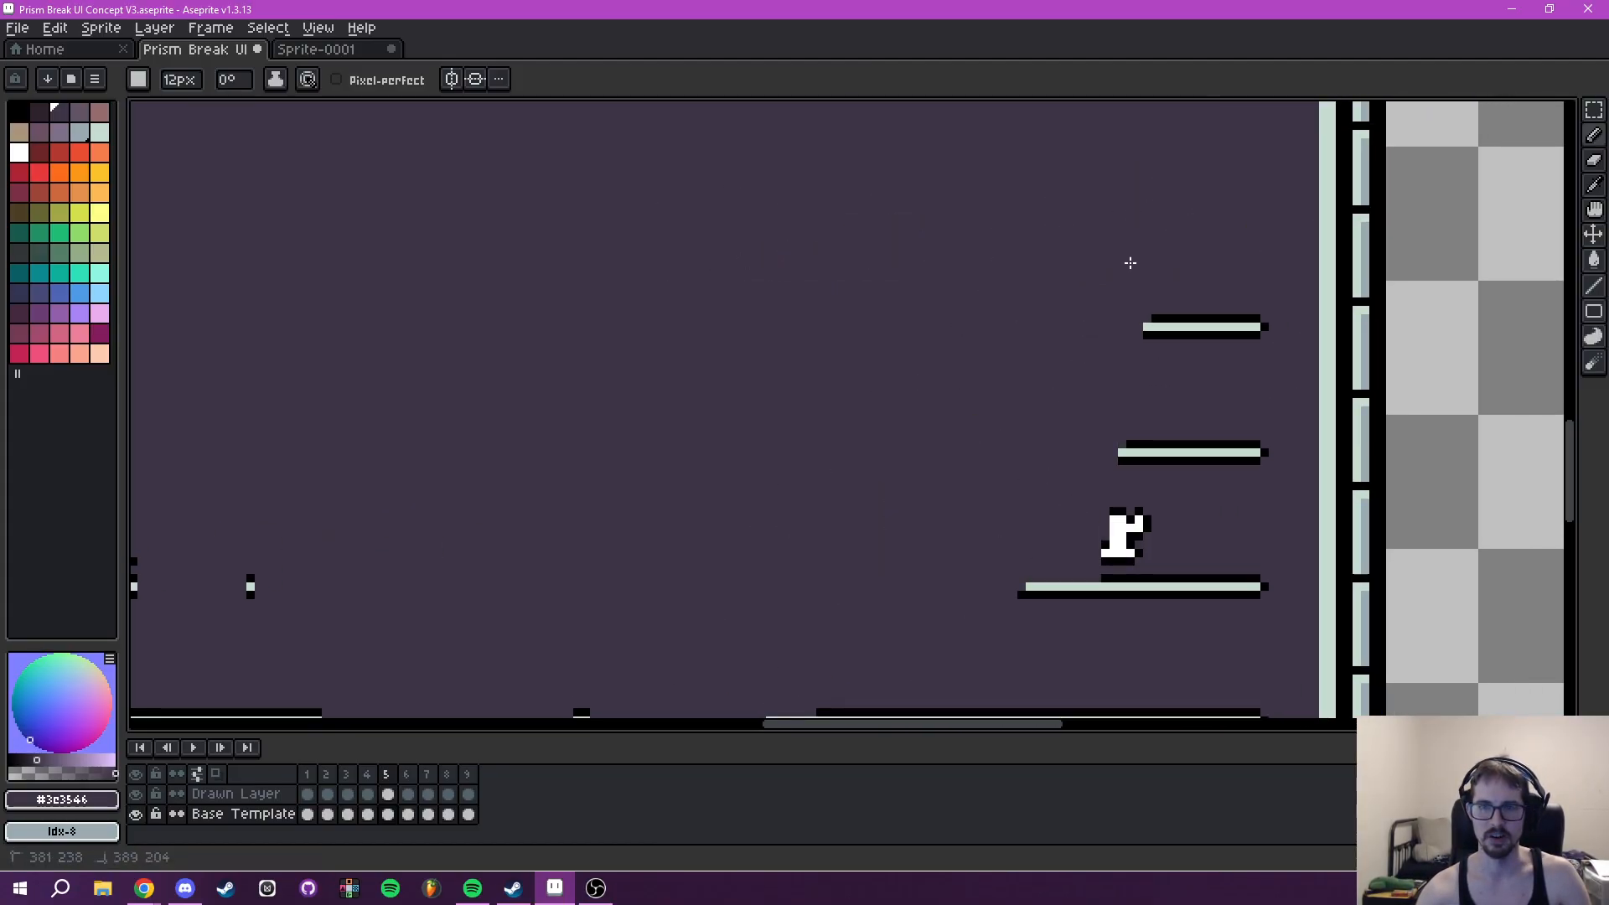
- Paint over the remaining underlines, the Tier V heading and the bottom icon remnants in the Tooltip panel
mouse_move(1122, 249)
mouse_down()
mouse_move(1180, 381)
mouse_move(1205, 528)
mouse_up()
drag(1050, 570, 1174, 449)
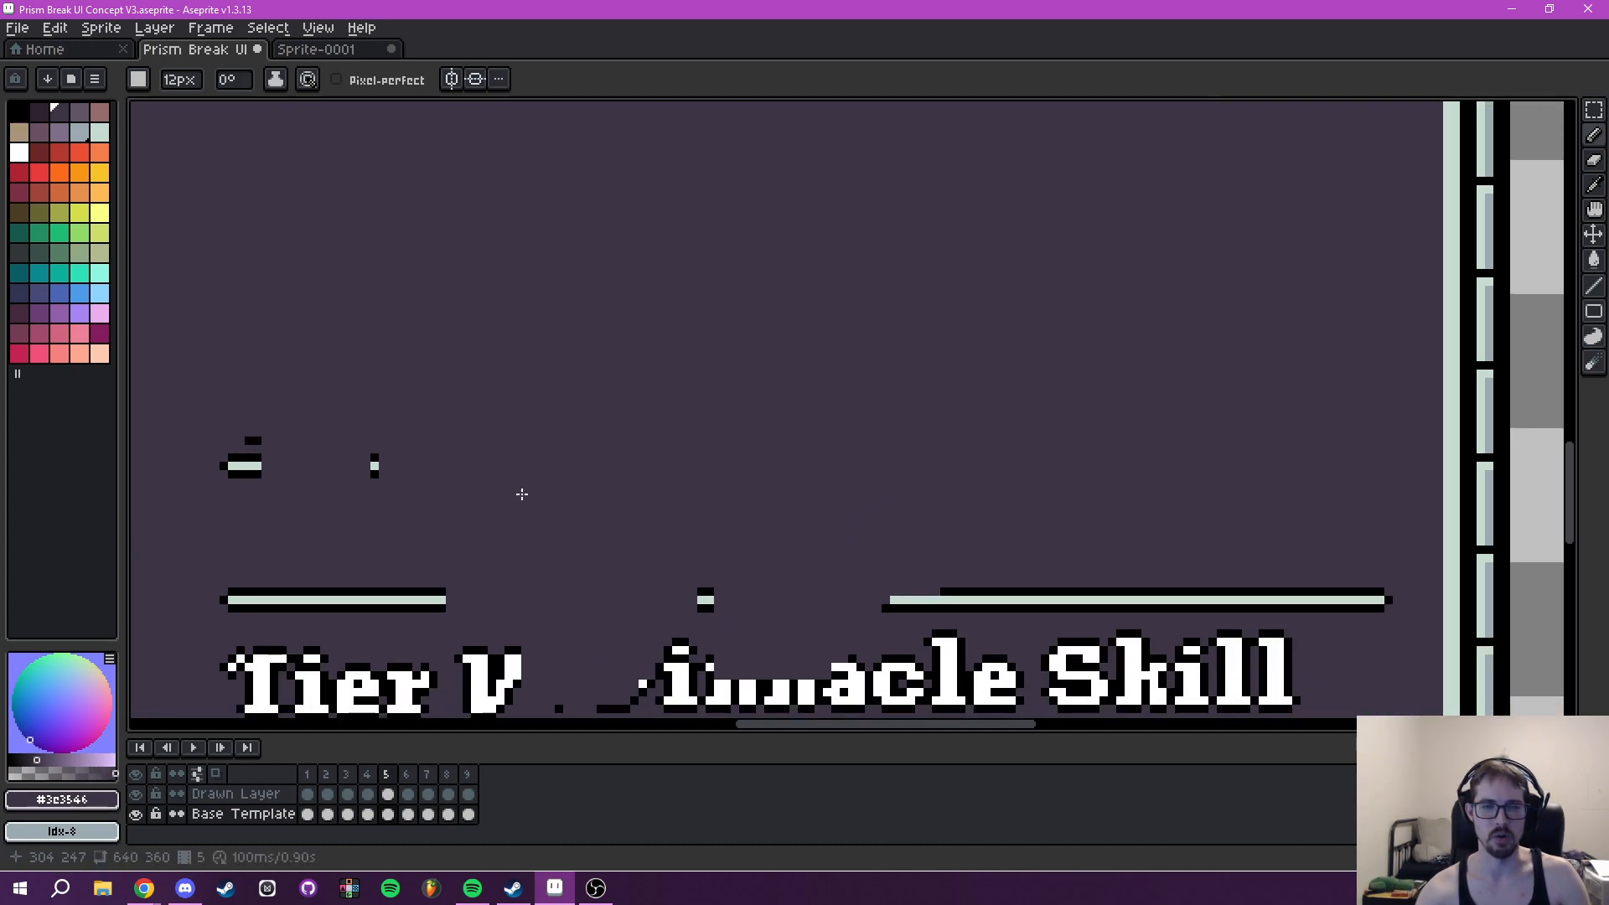
mouse_move(337, 557)
mouse_down()
mouse_move(606, 291)
mouse_move(520, 339)
mouse_move(501, 578)
mouse_move(632, 334)
mouse_move(736, 312)
mouse_move(909, 337)
mouse_move(1034, 324)
mouse_move(1158, 268)
mouse_move(1244, 388)
mouse_move(1285, 392)
mouse_move(869, 387)
mouse_up()
mouse_move(869, 387)
mouse_down()
mouse_move(883, 377)
mouse_move(972, 525)
mouse_move(1119, 441)
mouse_up()
mouse_move(1214, 567)
mouse_down()
mouse_move(1079, 585)
mouse_move(627, 560)
mouse_move(328, 570)
mouse_up()
drag(388, 564, 623, 560)
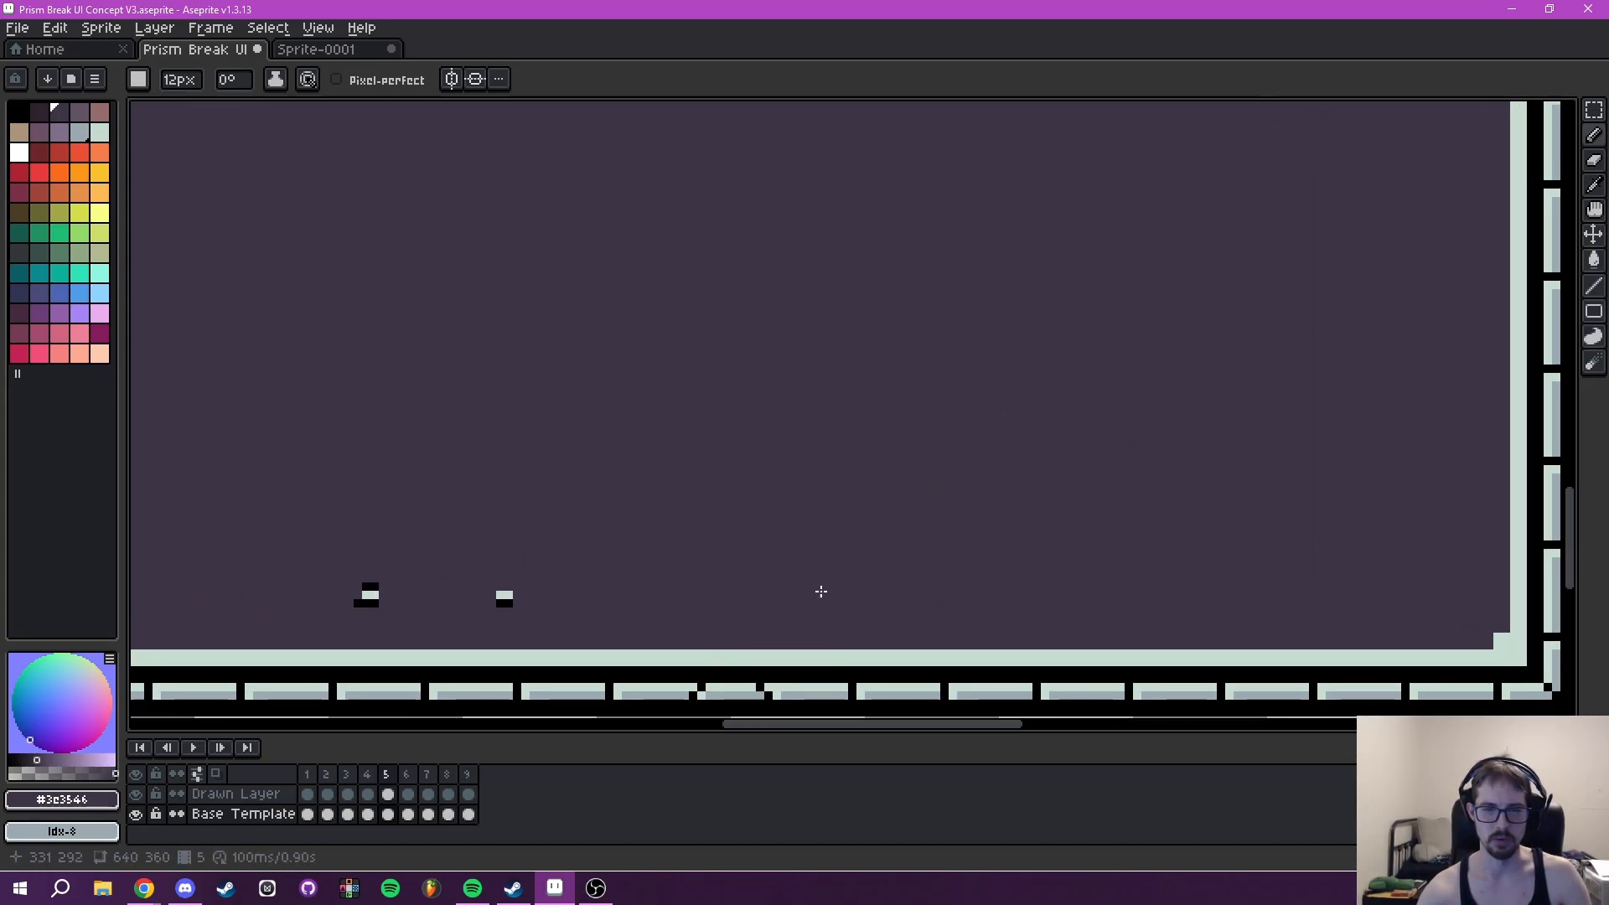
scroll(419, 571, left, 10)
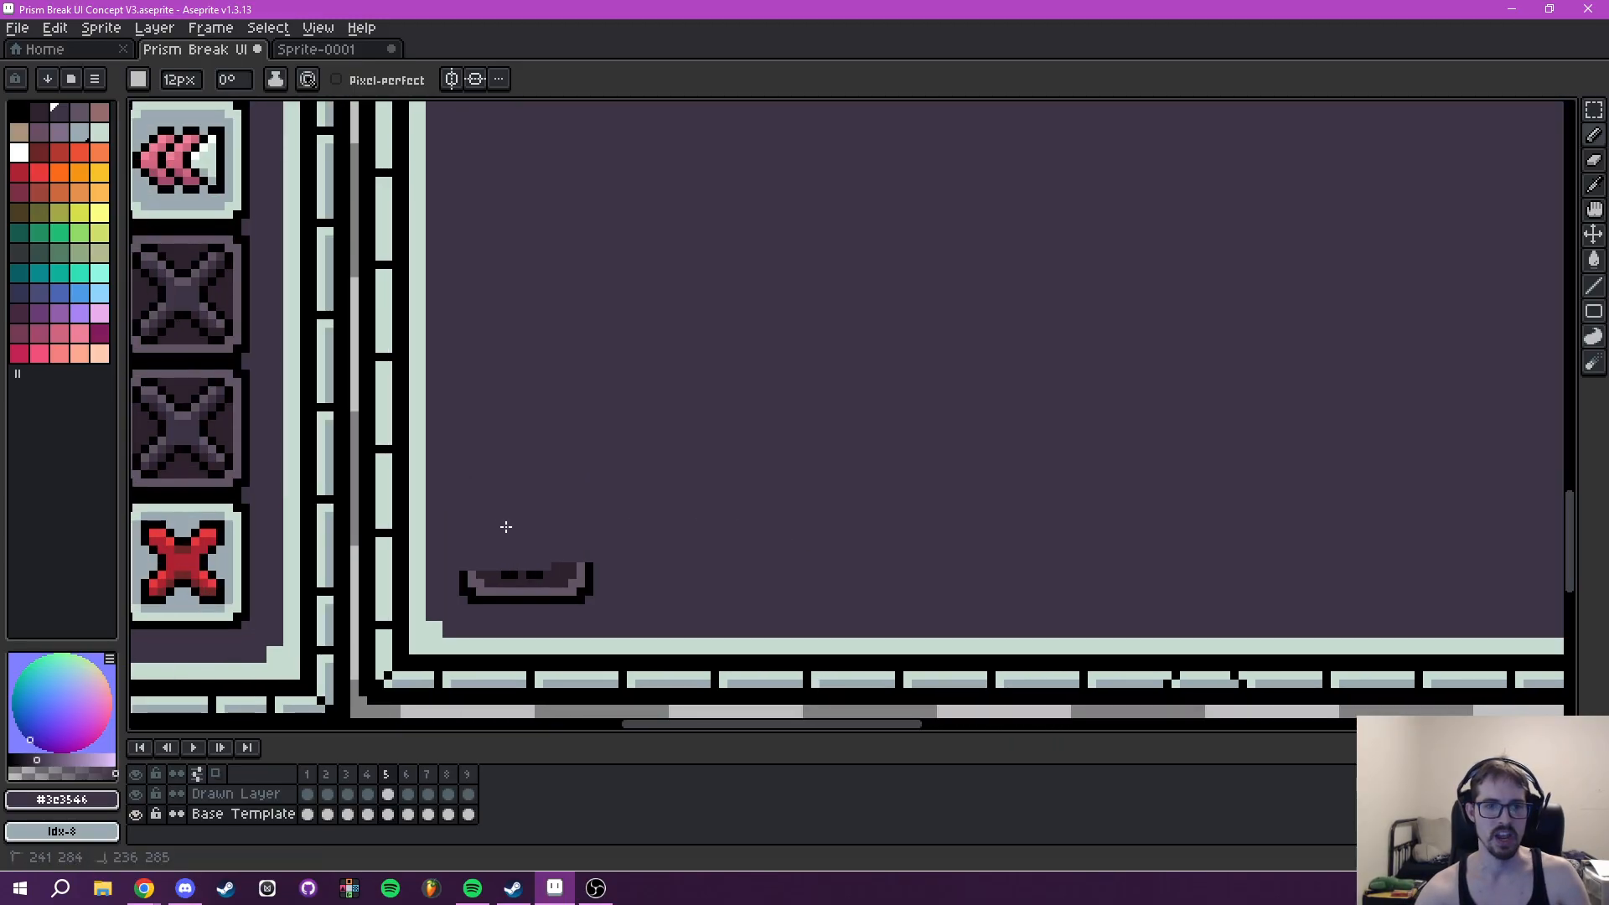
- Try to paint over the upgrade cost slots, the Upgrade Cost label and the item icon in the Tooltip panel
scroll(838, 360, down, 2)
drag(897, 289, 858, 642)
drag(908, 326, 919, 427)
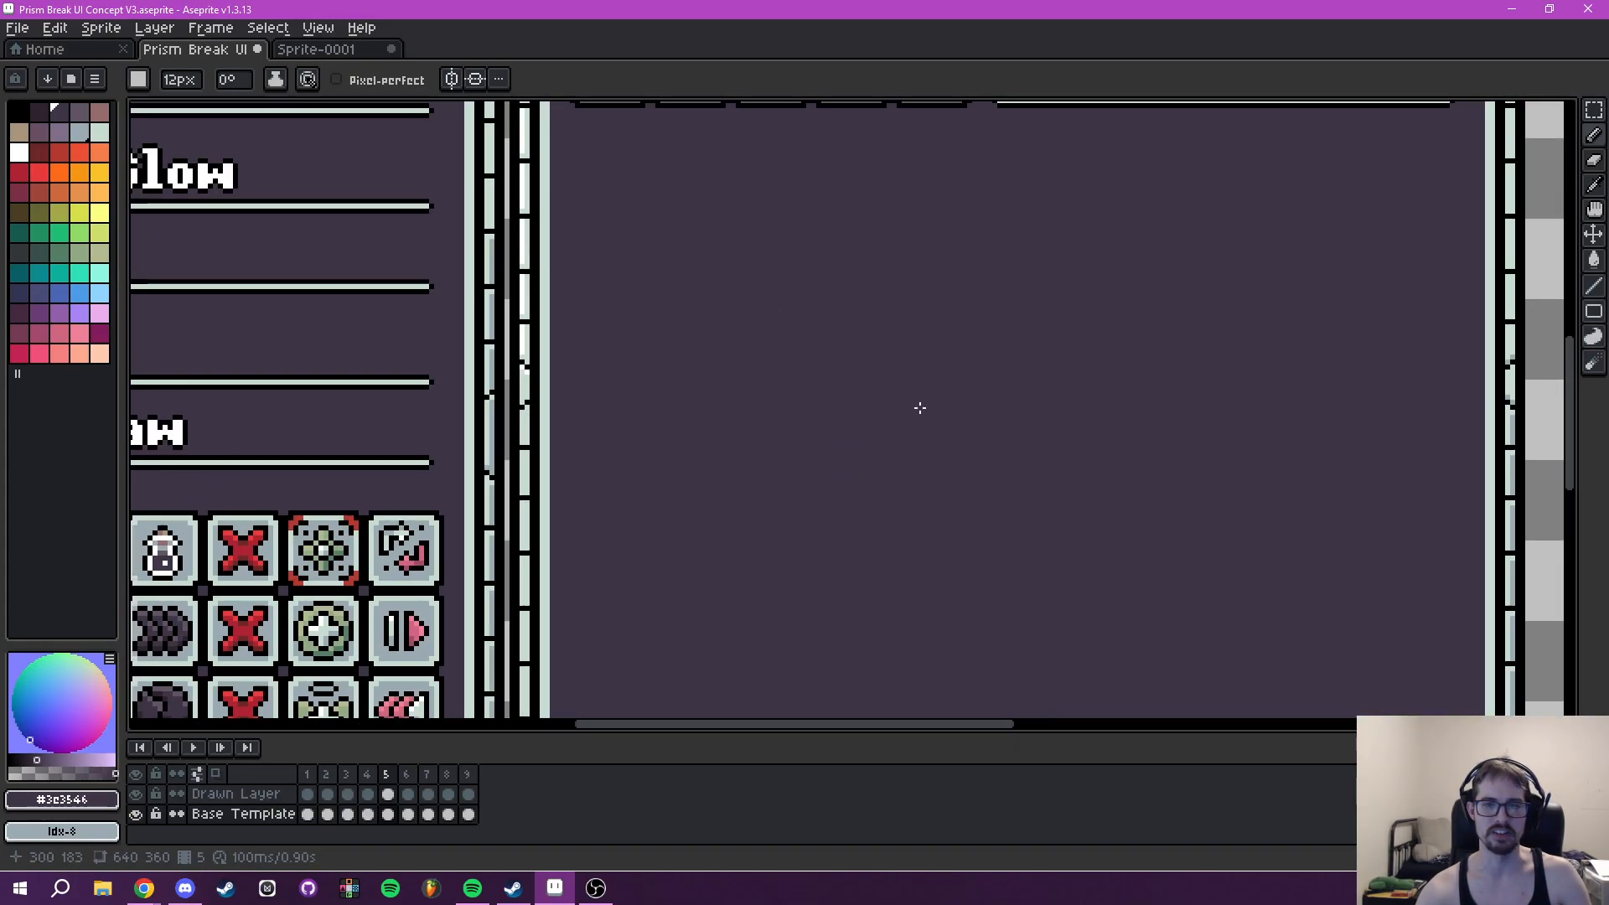
scroll(919, 377, down, 1)
drag(897, 350, 892, 641)
scroll(779, 520, up, 2)
mouse_move(667, 460)
mouse_down()
mouse_move(658, 410)
mouse_move(718, 458)
mouse_move(776, 432)
mouse_up()
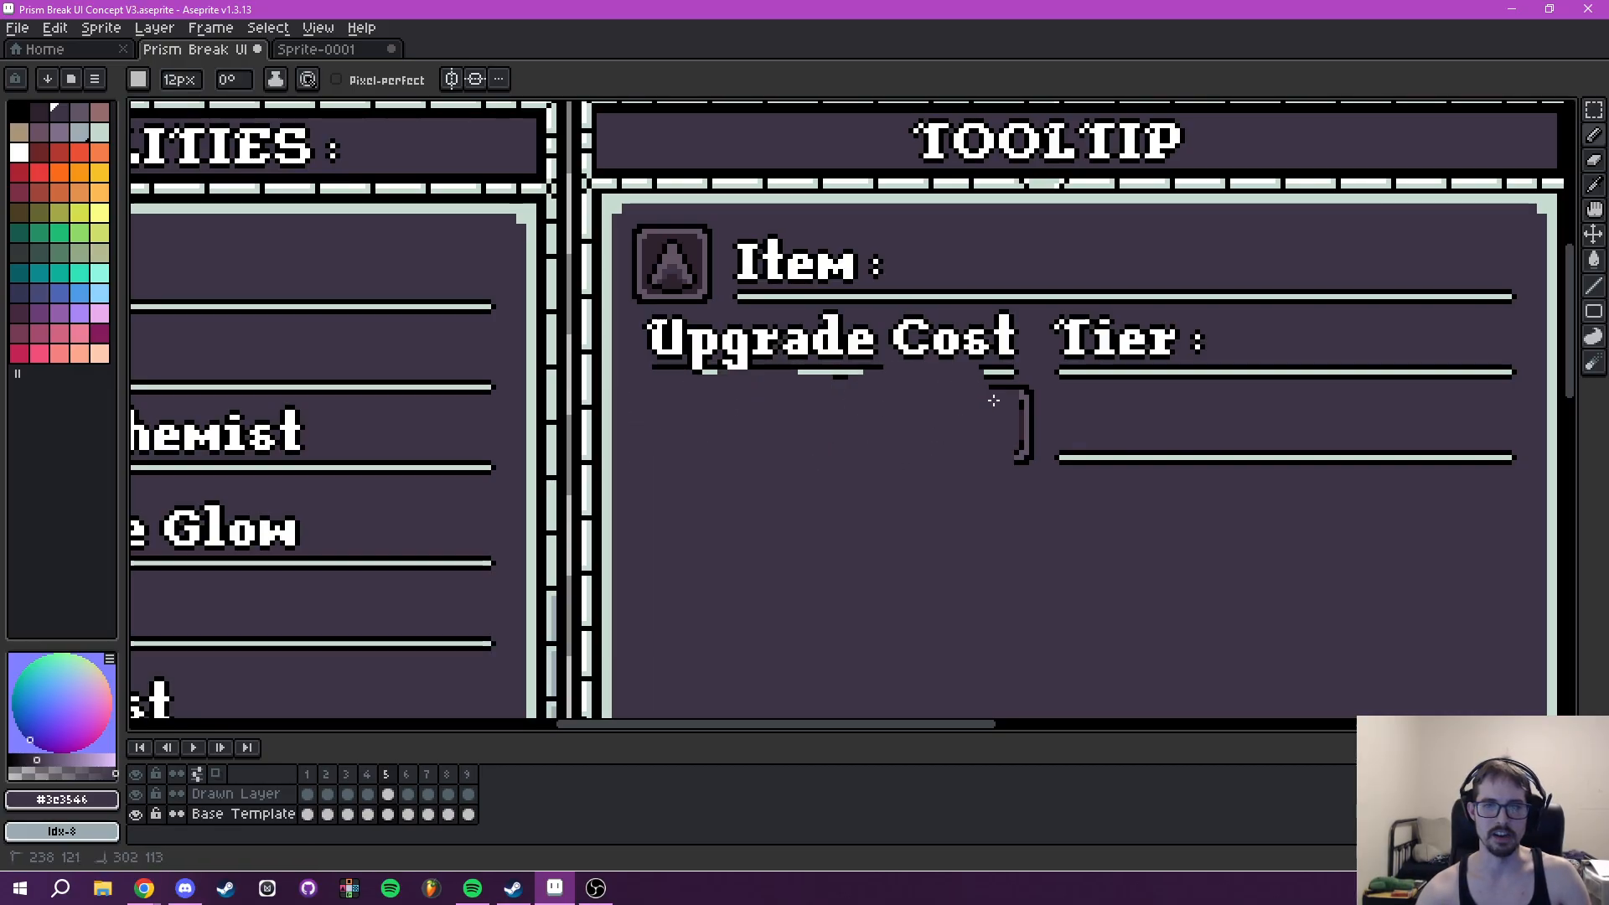
drag(972, 379, 679, 345)
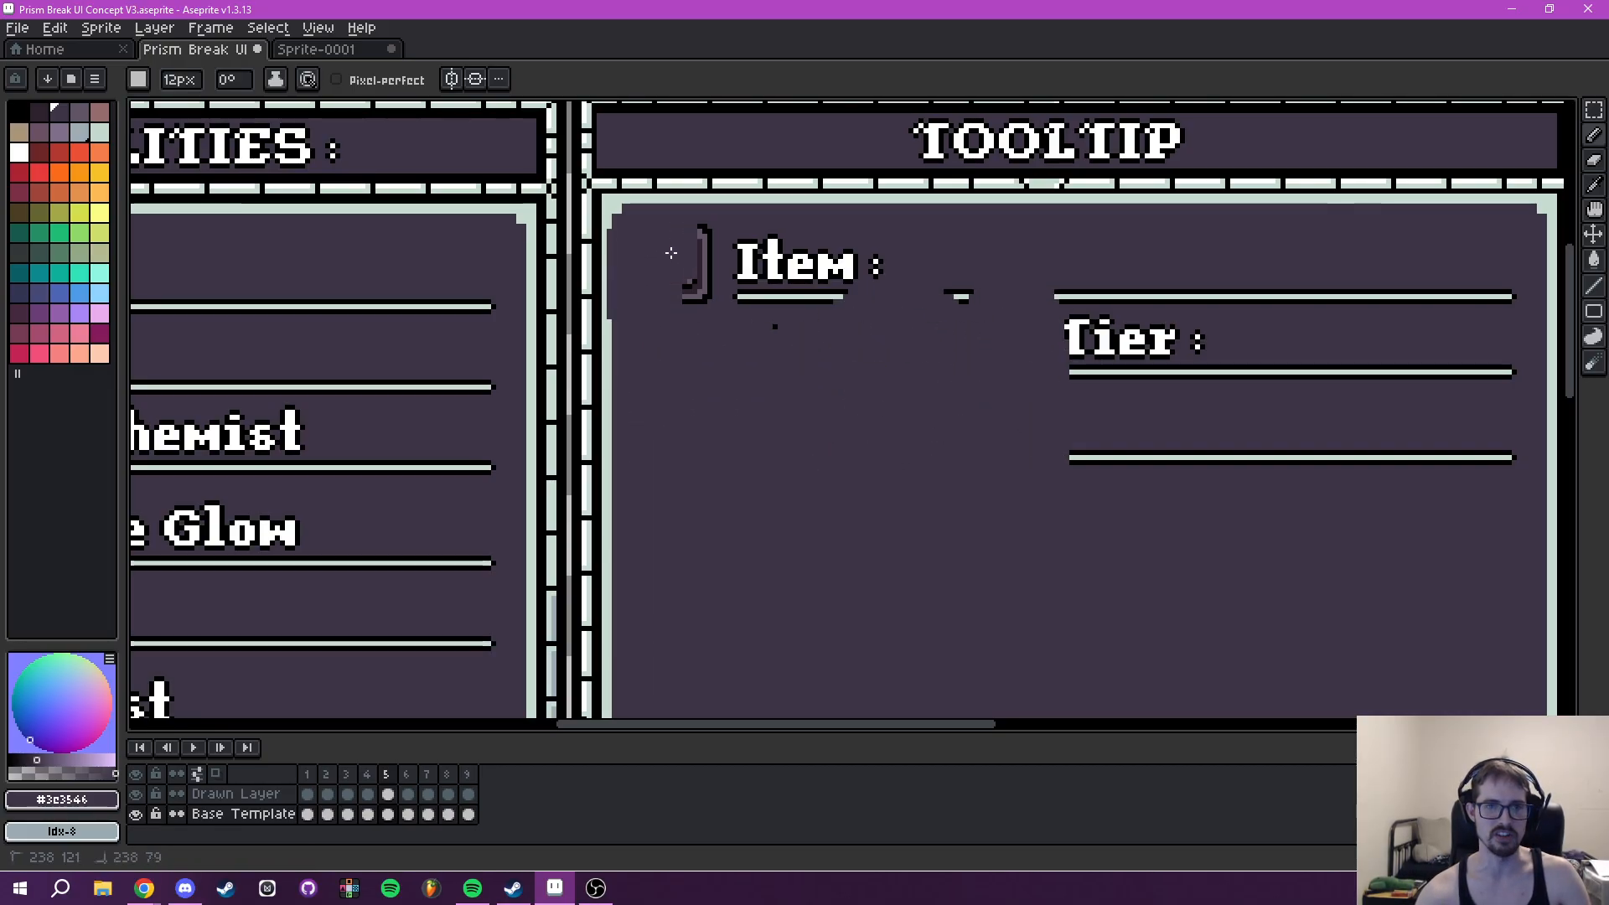
key(ctrl+z)
key(ctrl+z)
key(ctrl+z)
key(ctrl+z)
- Try again to paint over the Item, Upgrade Cost and Tier rows of the Tooltip panel
mouse_move(755, 264)
mouse_down()
mouse_move(784, 331)
mouse_move(665, 410)
mouse_up()
mouse_move(654, 301)
mouse_down()
mouse_move(762, 460)
mouse_move(884, 435)
mouse_move(974, 504)
mouse_move(1113, 438)
mouse_up()
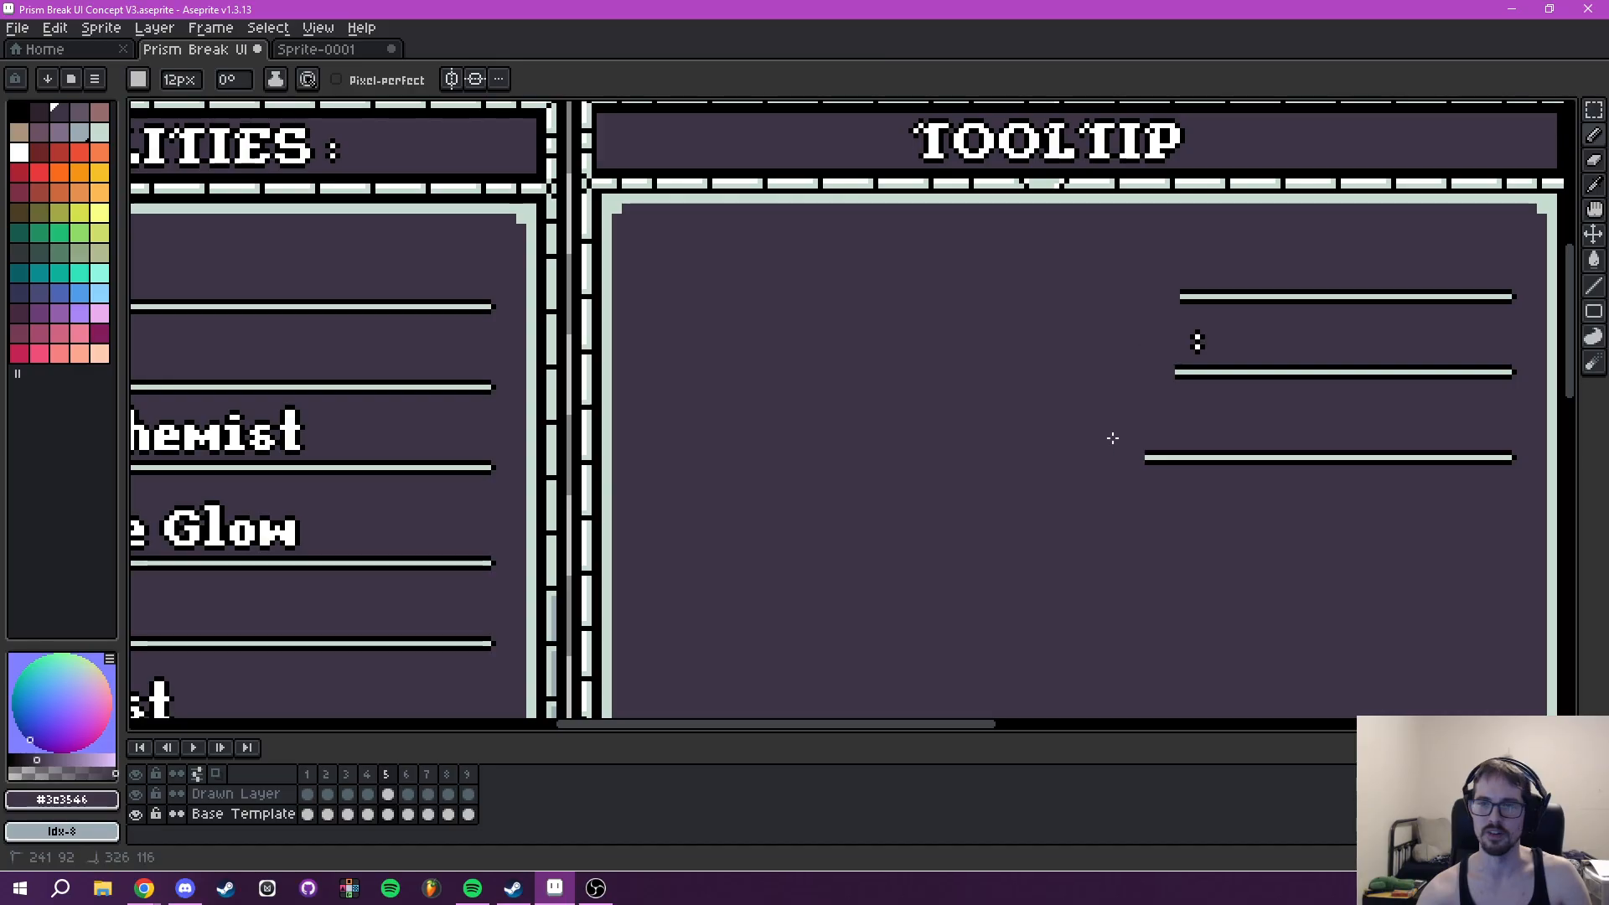
drag(1279, 372, 1116, 399)
key(ctrl+z)
- Paint over the Item, Upgrade Cost and Tier rows with the background colour, leaving only the Tooltip title and frame
drag(962, 458, 1040, 371)
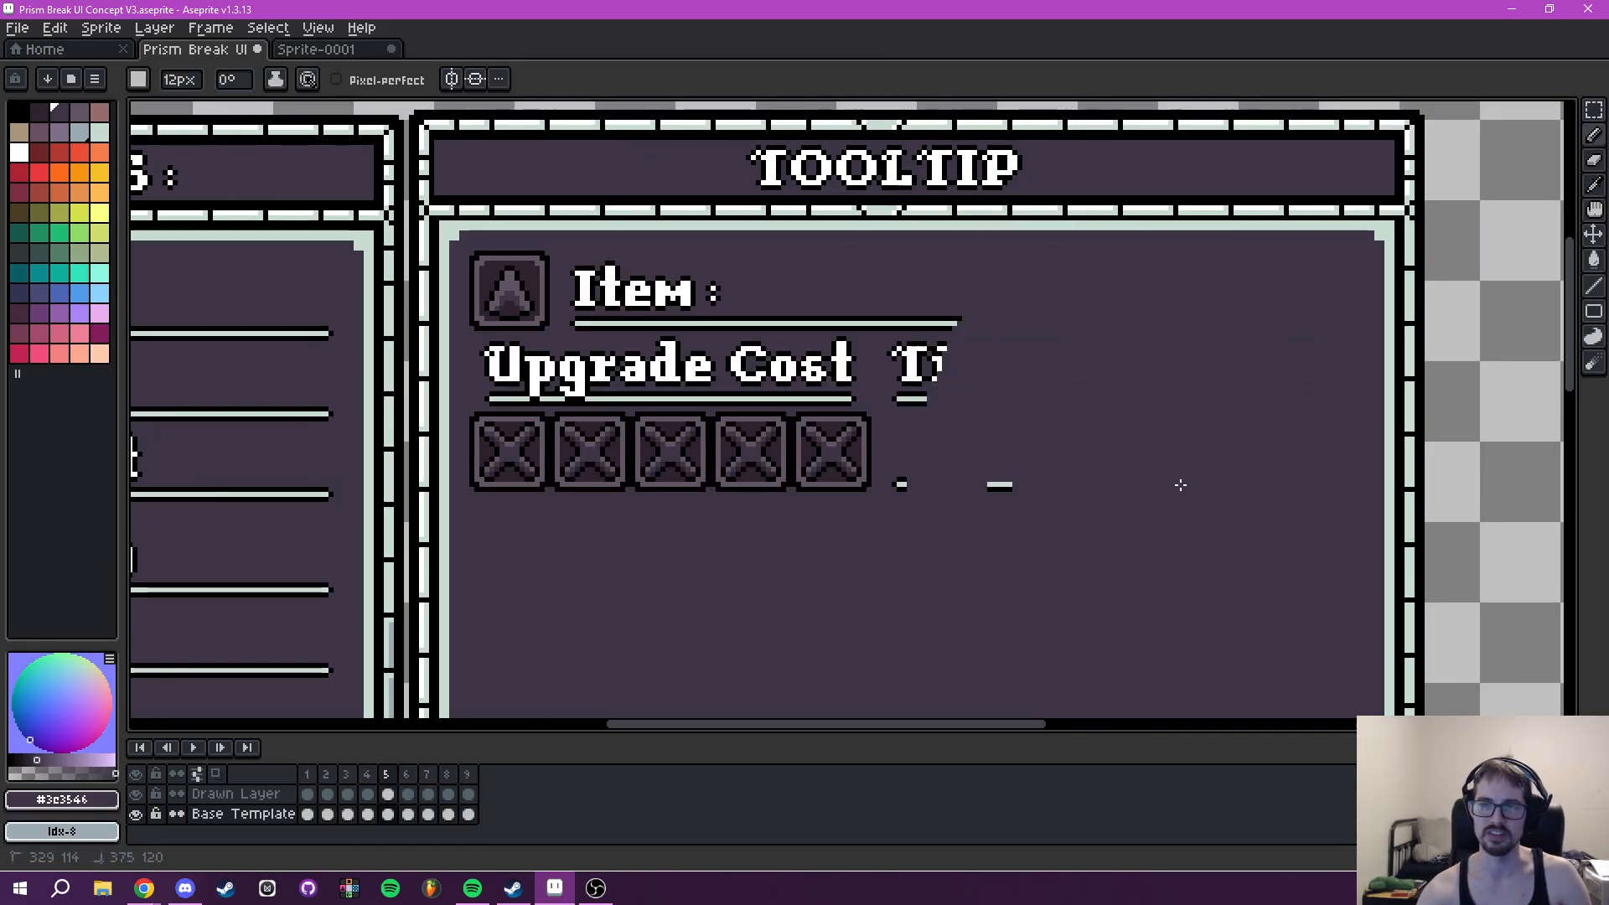
drag(781, 483, 896, 428)
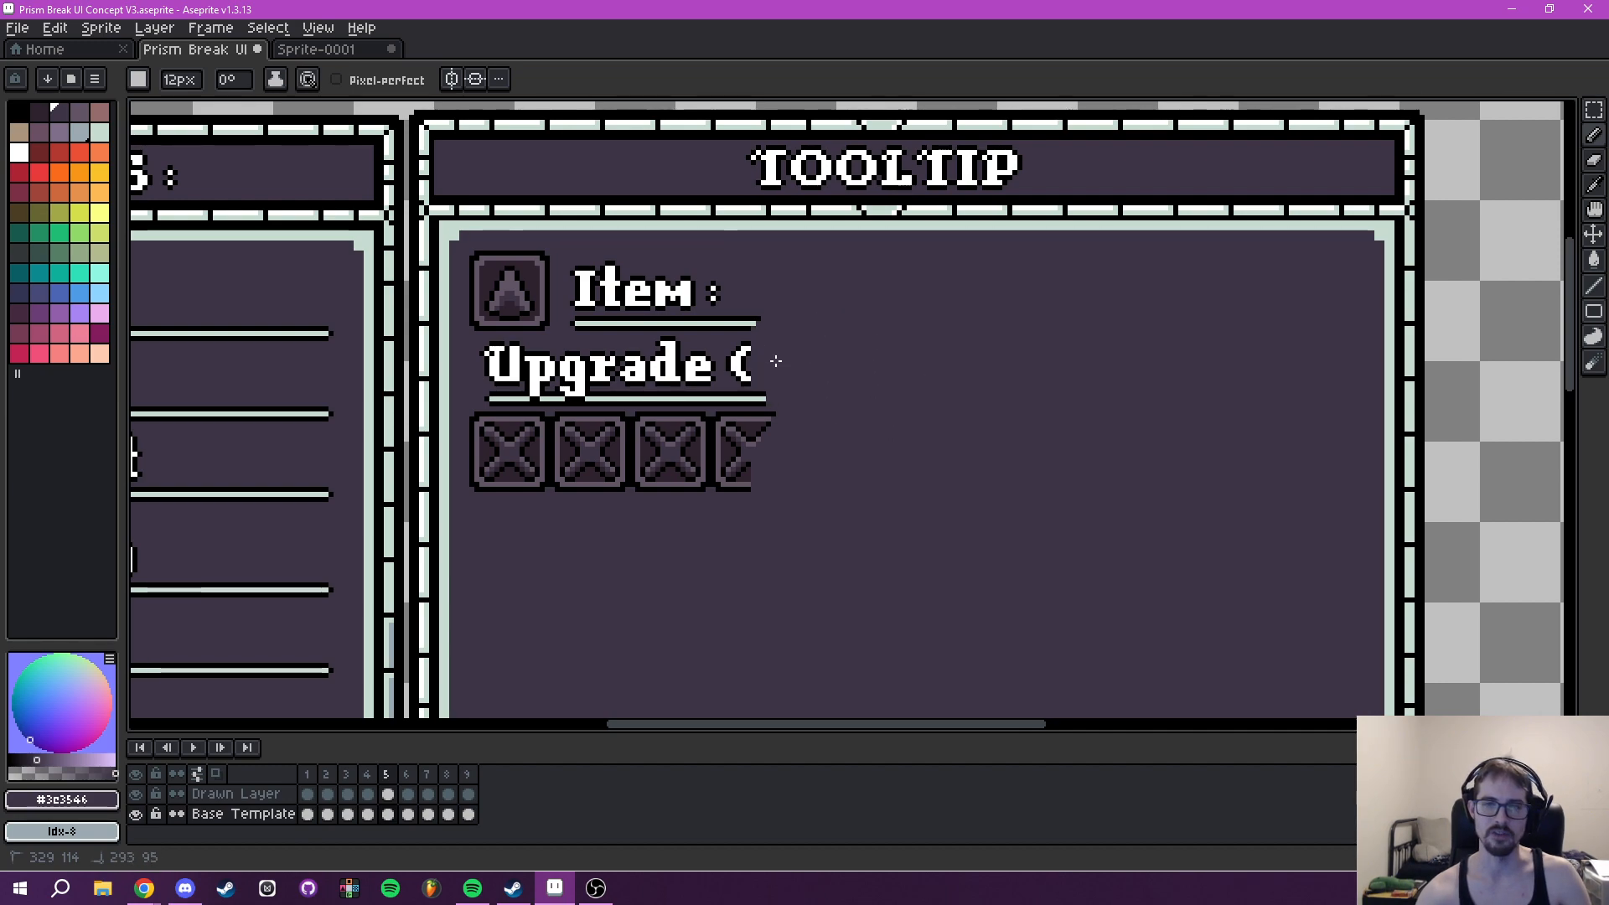
drag(787, 358, 621, 301)
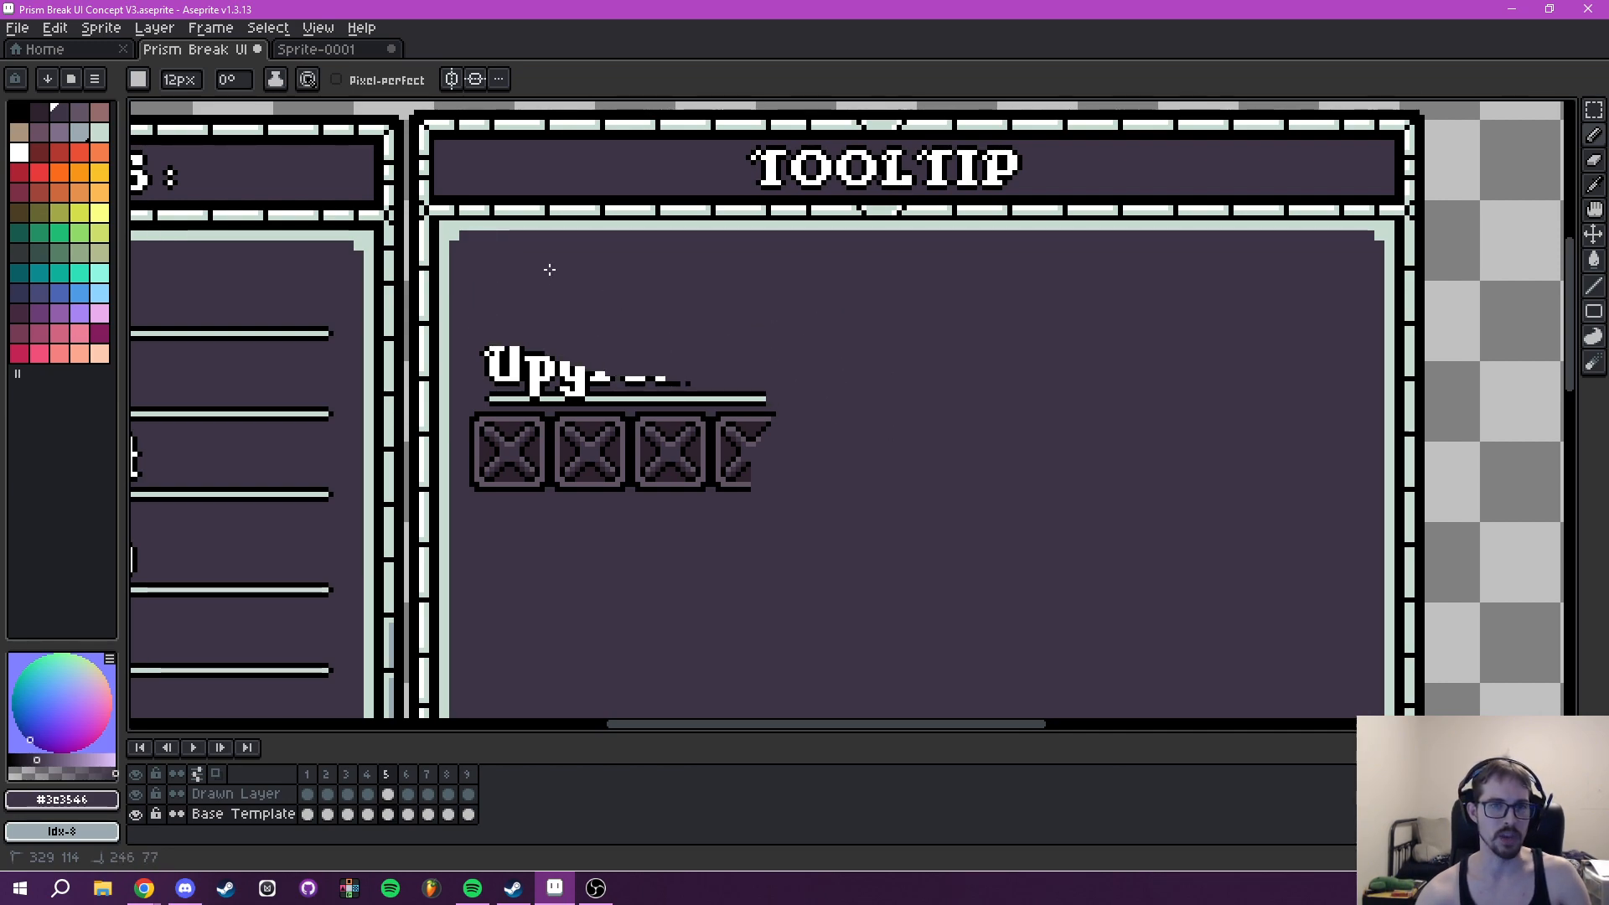
mouse_move(523, 432)
mouse_down()
mouse_move(665, 388)
mouse_move(772, 467)
mouse_up()
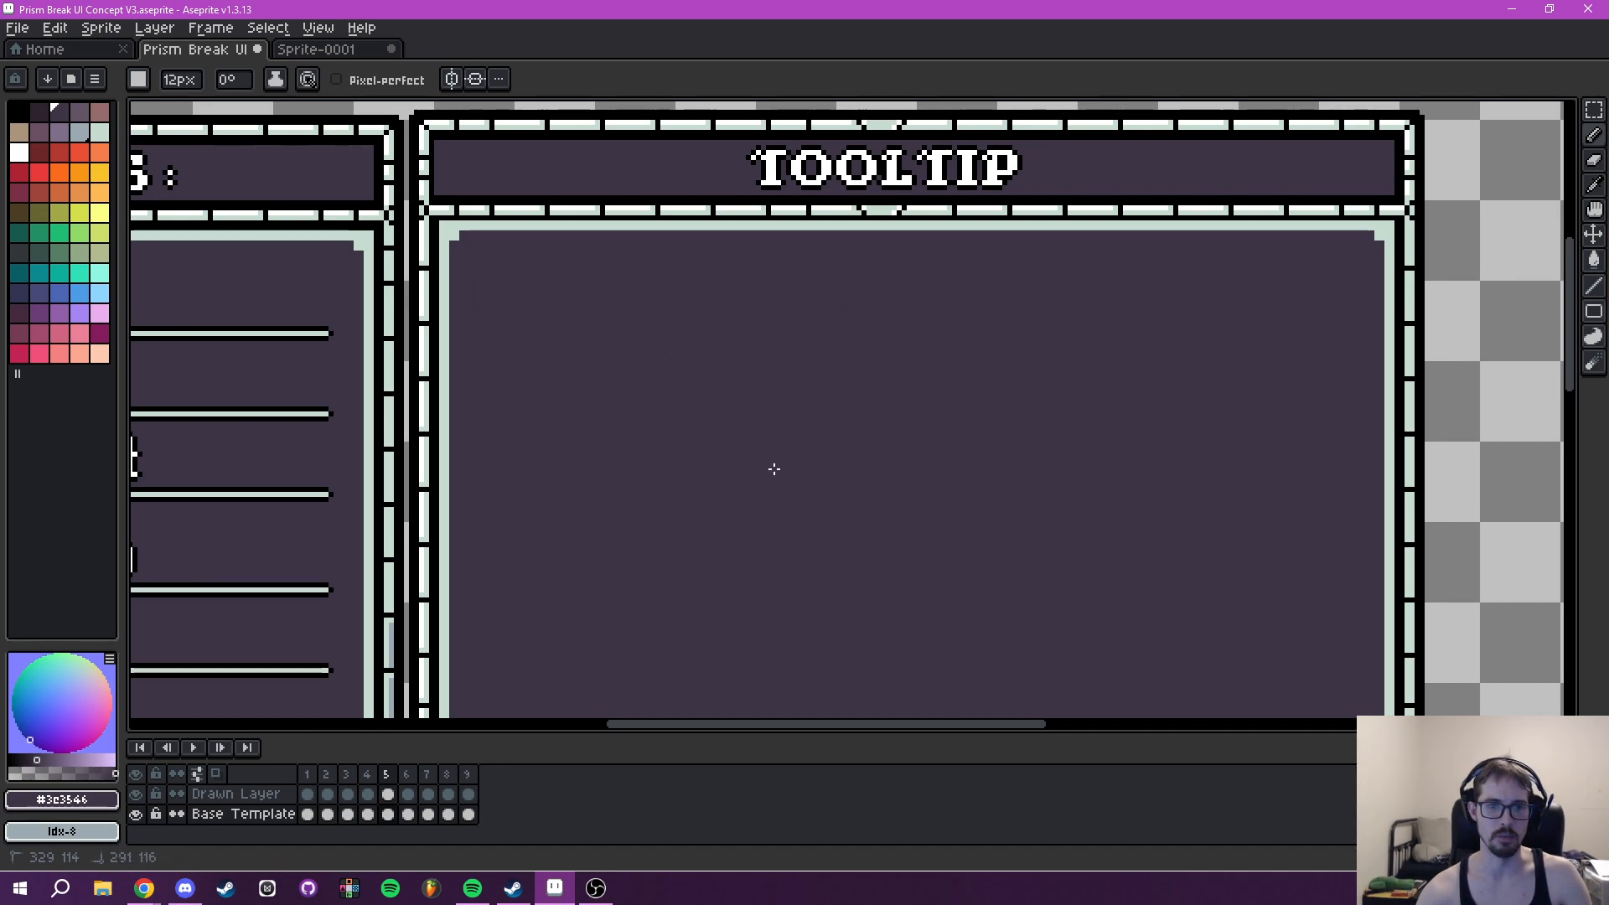
- Select the Wavelength icon in the Player Abilities panel
scroll(772, 467, down, 5)
mouse_move(1017, 449)
mouse_down()
mouse_move(960, 361)
mouse_move(971, 289)
mouse_move(1323, 553)
mouse_up()
scroll(970, 290, up, 1)
scroll(908, 345, up, 2)
drag(1006, 523, 1013, 471)
key(m)
scroll(543, 451, up, 5)
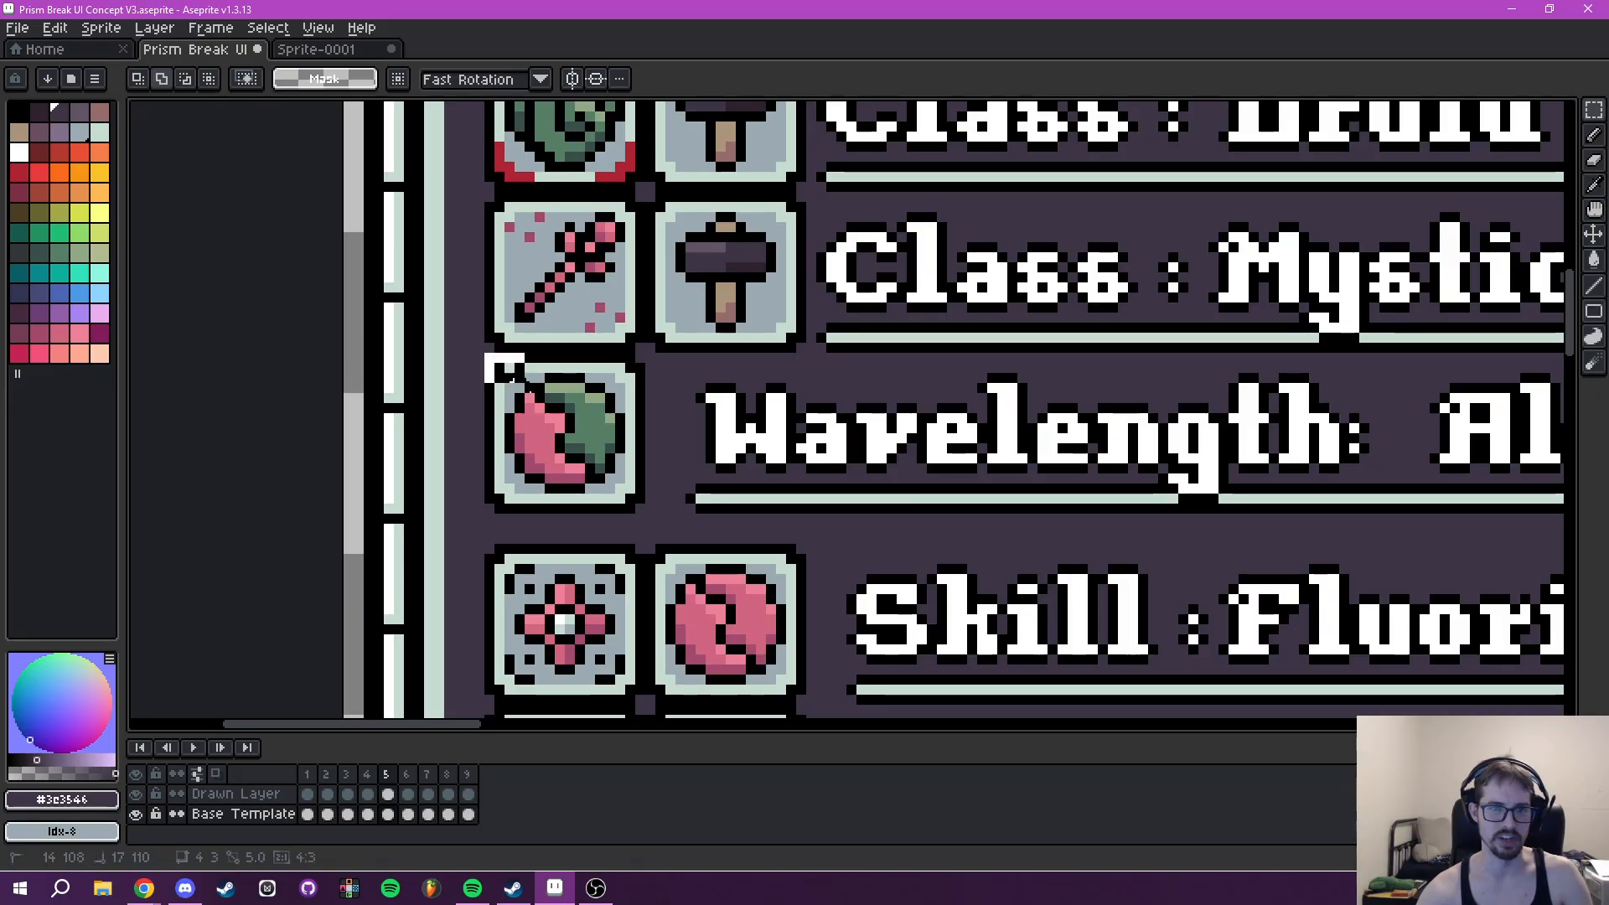
drag(488, 357, 642, 507)
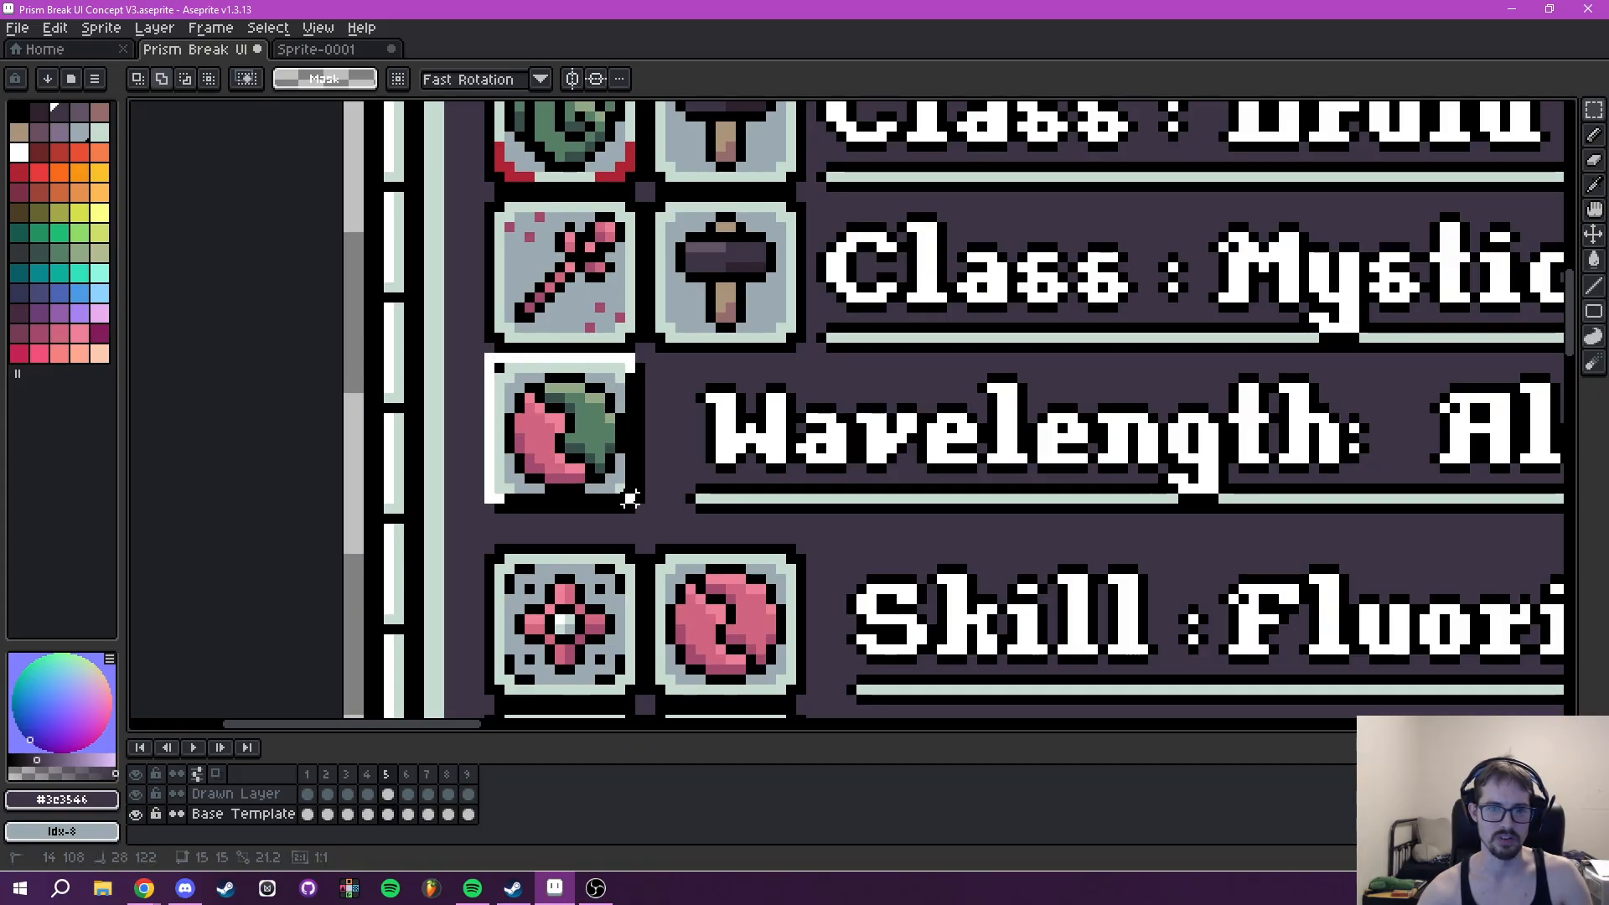
scroll(647, 513, down, 3)
mouse_move(902, 409)
mouse_down()
mouse_move(798, 408)
mouse_move(843, 366)
mouse_up()
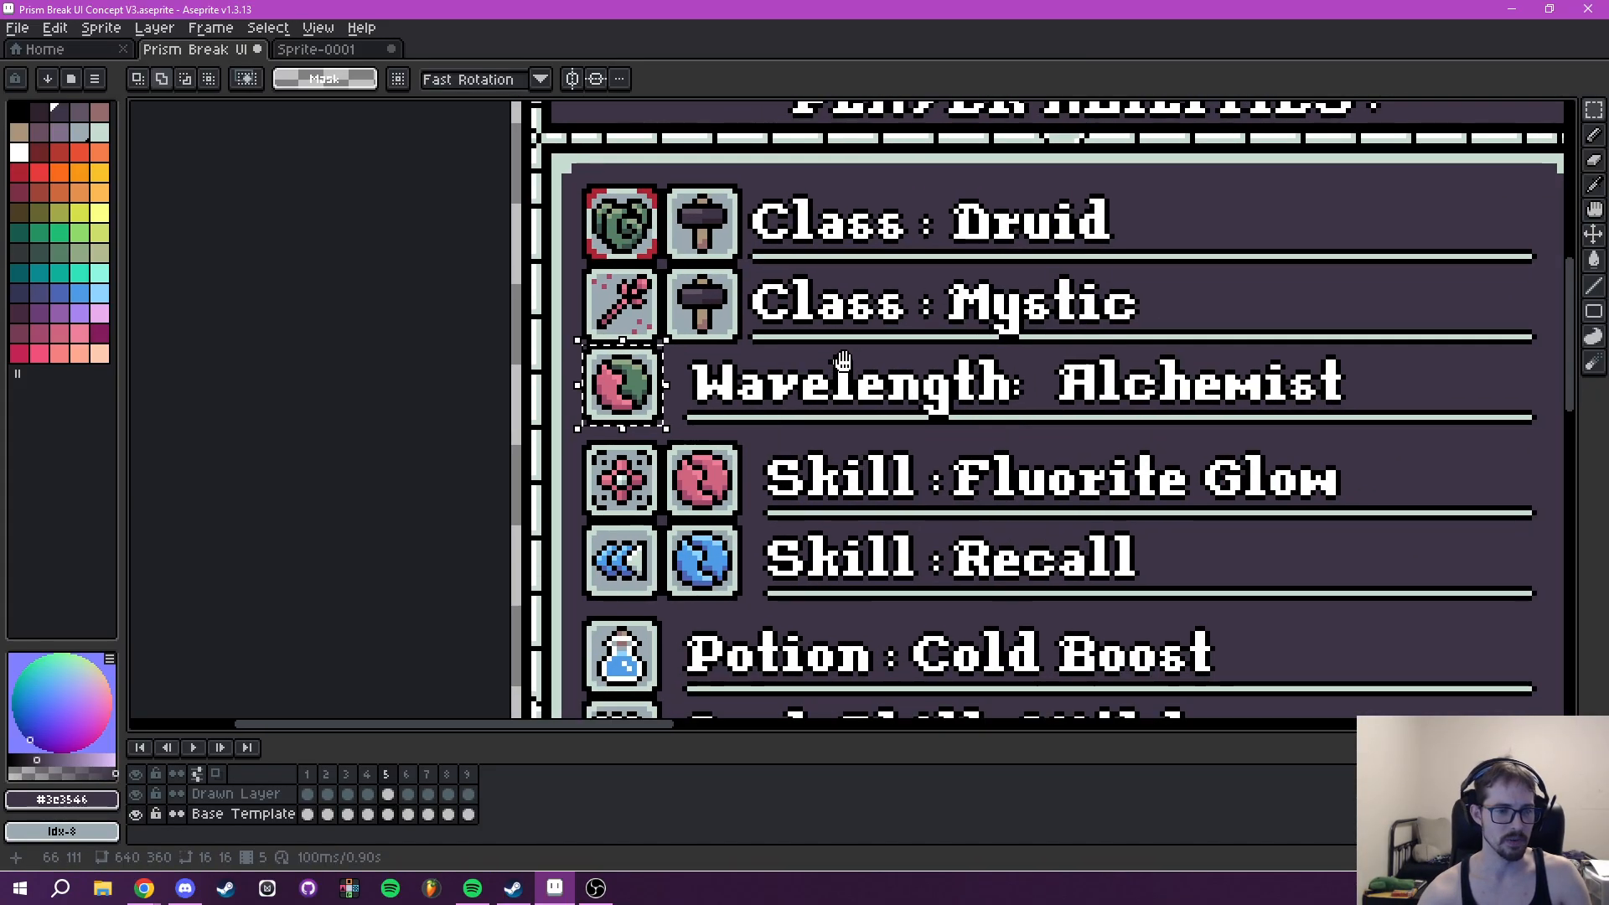
- Hide the Drawn Layer and make the Base Template layer active
click(136, 814)
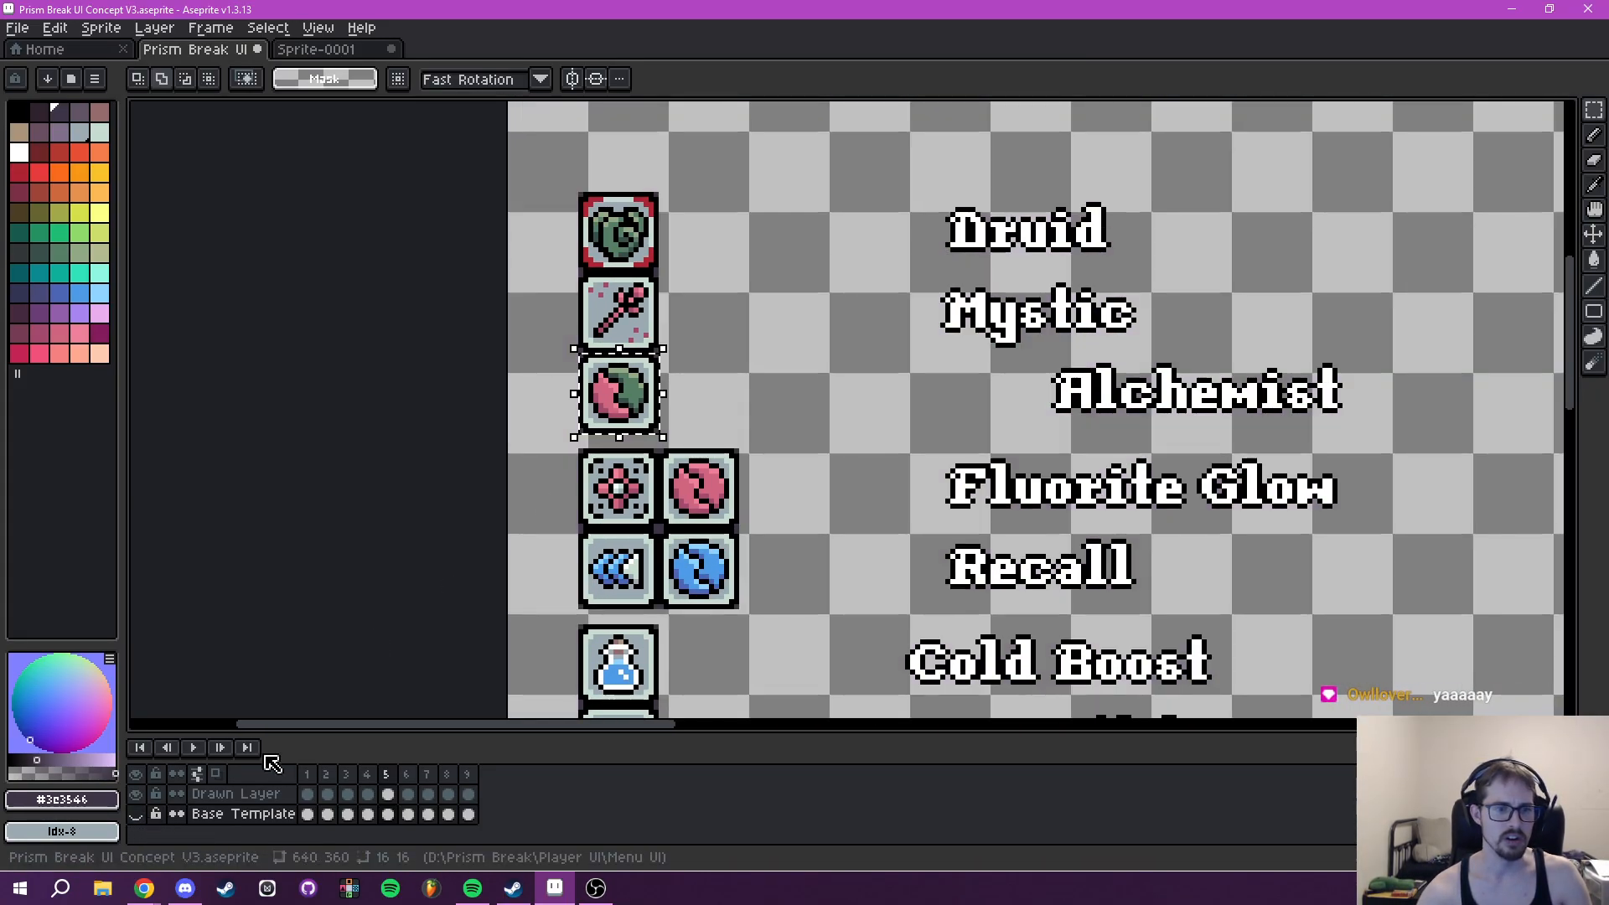
click(136, 814)
click(135, 794)
drag(531, 569, 508, 610)
click(243, 814)
- Try to copy the 190 × 16 px Wavelength row from the Player Abilities panel into the Tooltip panel
scroll(532, 373, up, 2)
drag(644, 445, 876, 463)
scroll(1379, 503, down, 3)
click(882, 467)
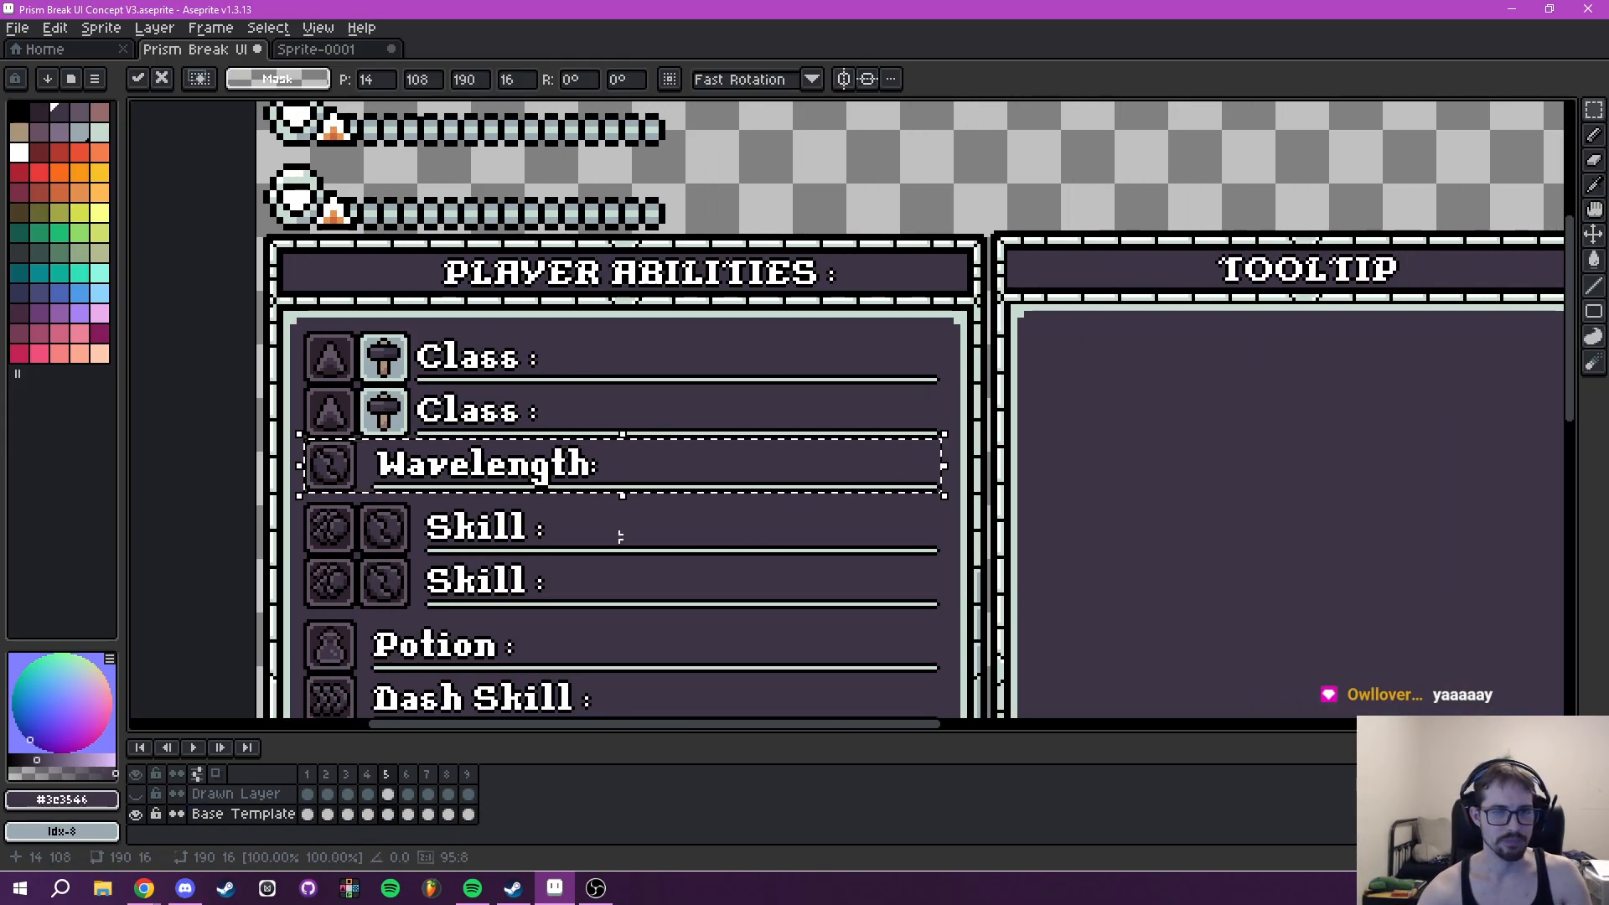
drag(435, 481, 924, 369)
drag(925, 396, 1266, 322)
key(ctrl+z)
- Copy the Wavelength row as a 179 × 16 px selection into the top of the Tooltip panel at X 231, Y 74
scroll(768, 403, up, 2)
drag(330, 316, 848, 382)
scroll(1275, 461, down, 1)
scroll(1274, 460, down, 2)
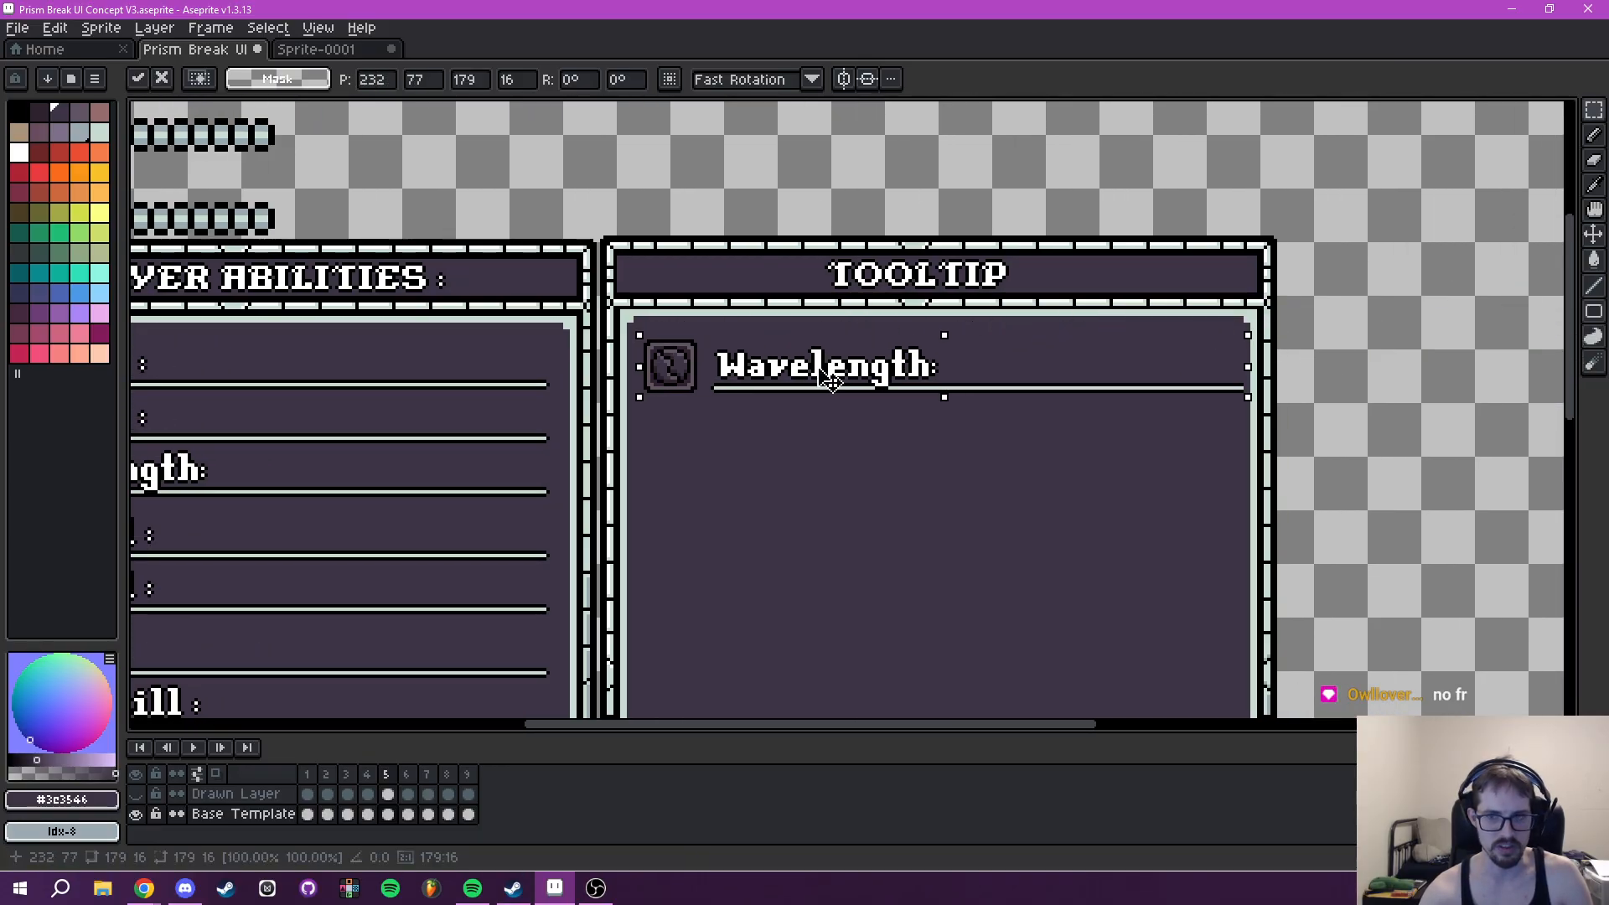
scroll(827, 379, up, 3)
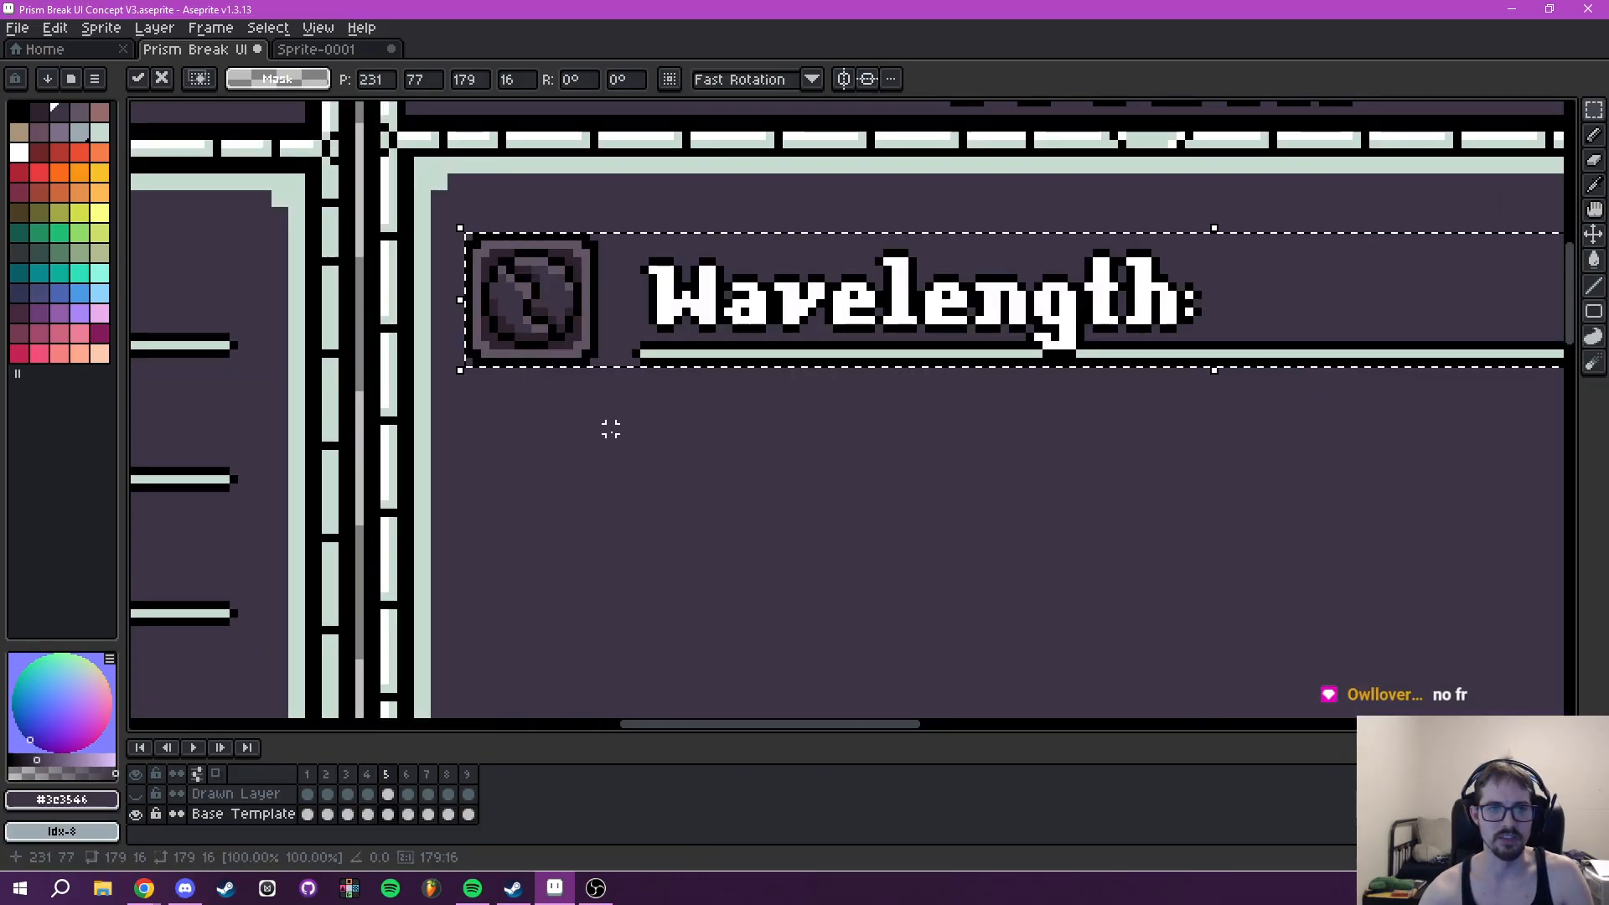
drag(553, 532, 549, 503)
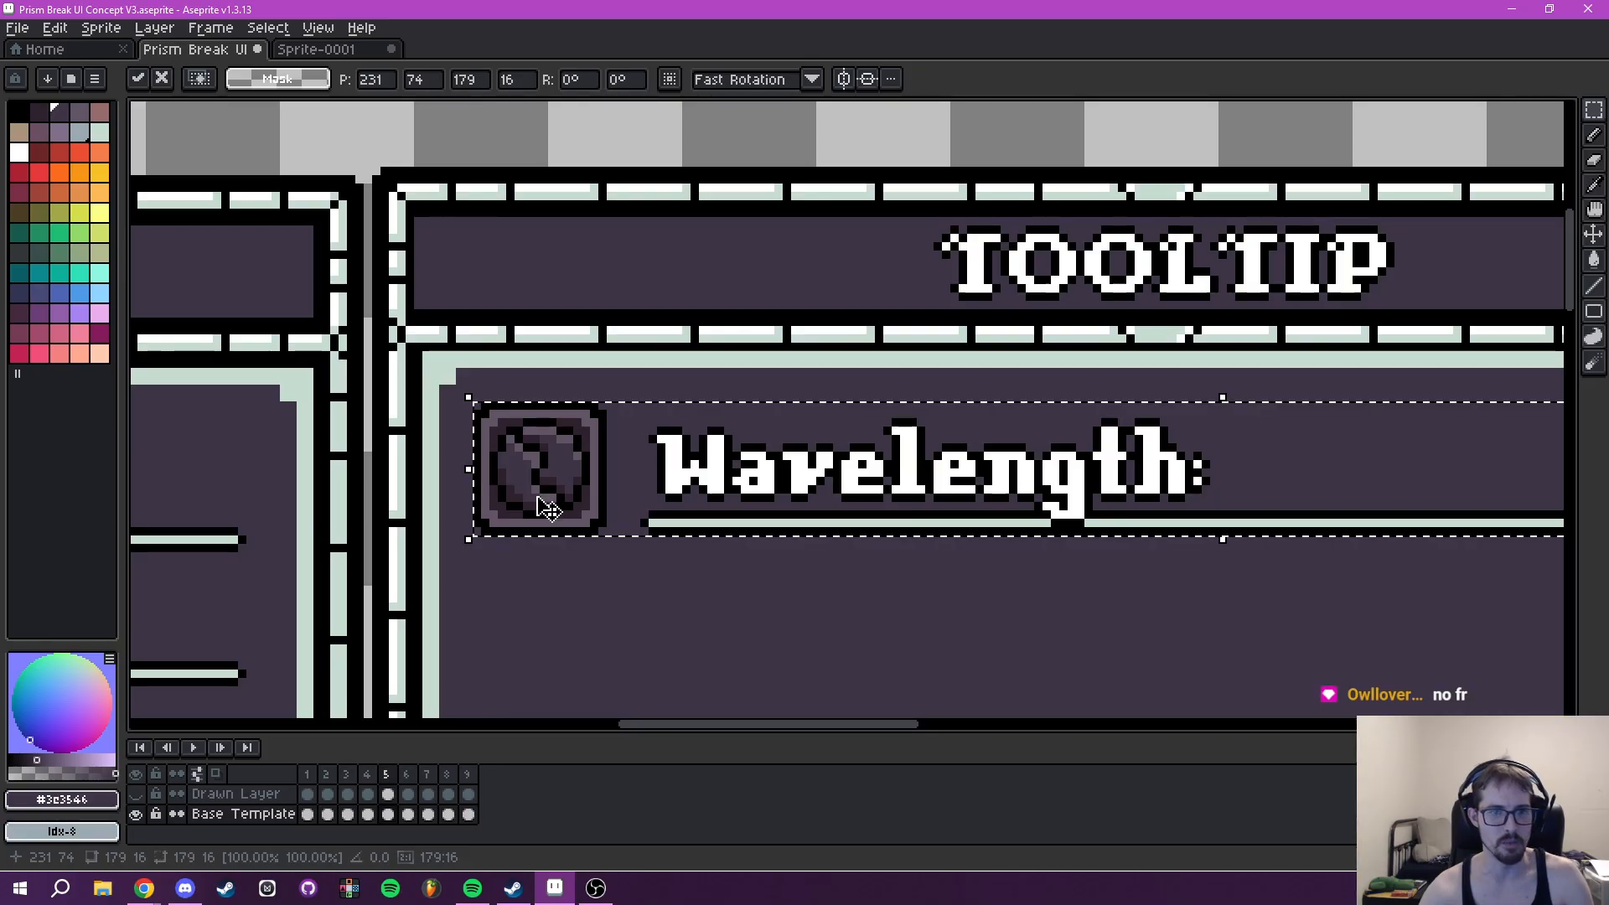
- Sample the slot border colour #625565 from the Tooltip panel's Wavelength icon for the Pencil tool
scroll(552, 504, up, 3)
key(alt)
scroll(589, 472, up, 2)
click(550, 470)
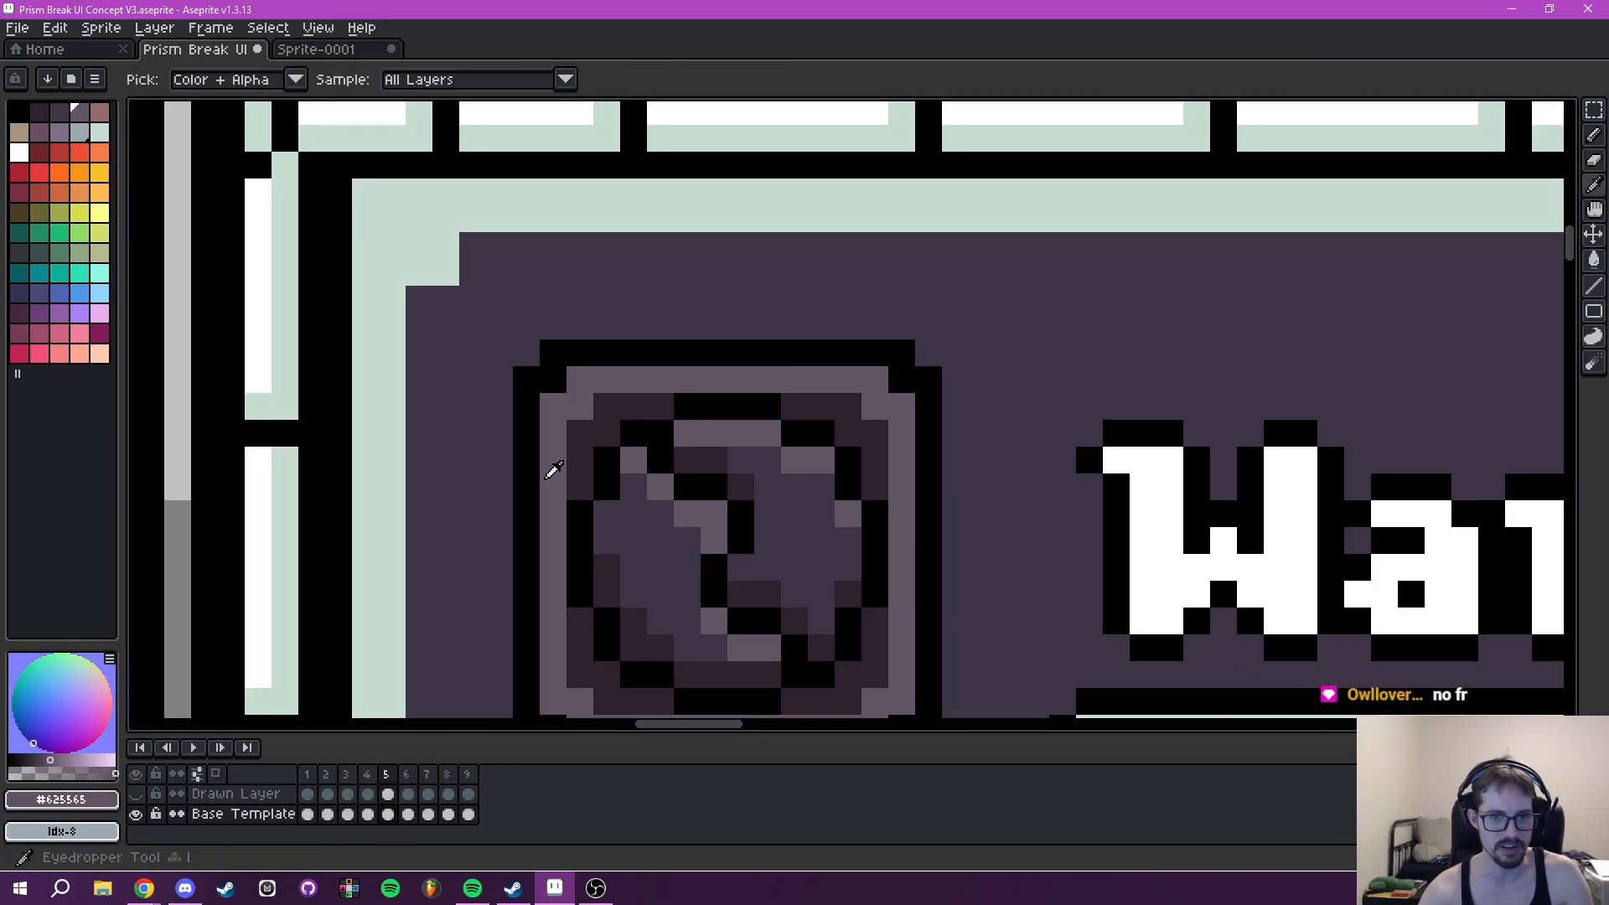
scroll(536, 395, up, 2)
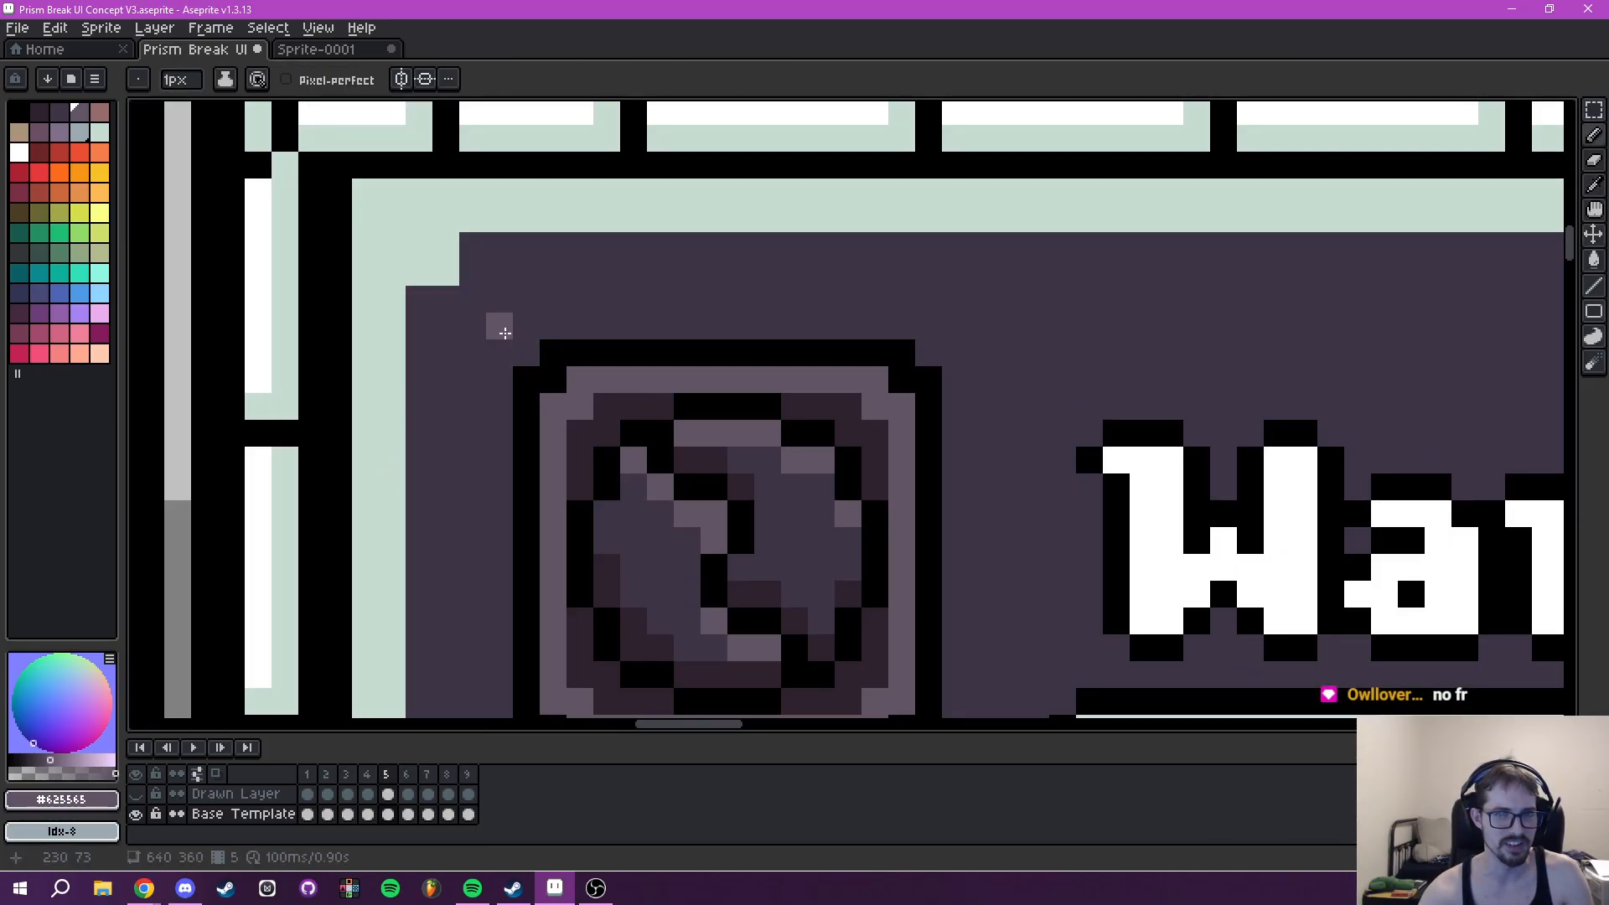
- Compare the right ends of the underlines and their gap to the frame in the Player Abilities and Tooltip panels
scroll(613, 390, down, 4)
drag(772, 427, 621, 435)
scroll(1033, 522, down, 2)
mouse_move(1033, 522)
mouse_down()
mouse_move(853, 488)
mouse_move(636, 495)
mouse_up()
drag(853, 515, 730, 467)
mouse_move(975, 498)
mouse_down()
mouse_move(849, 518)
mouse_move(1026, 434)
mouse_up()
scroll(898, 388, up, 2)
scroll(912, 550, down, 2)
scroll(782, 564, up, 3)
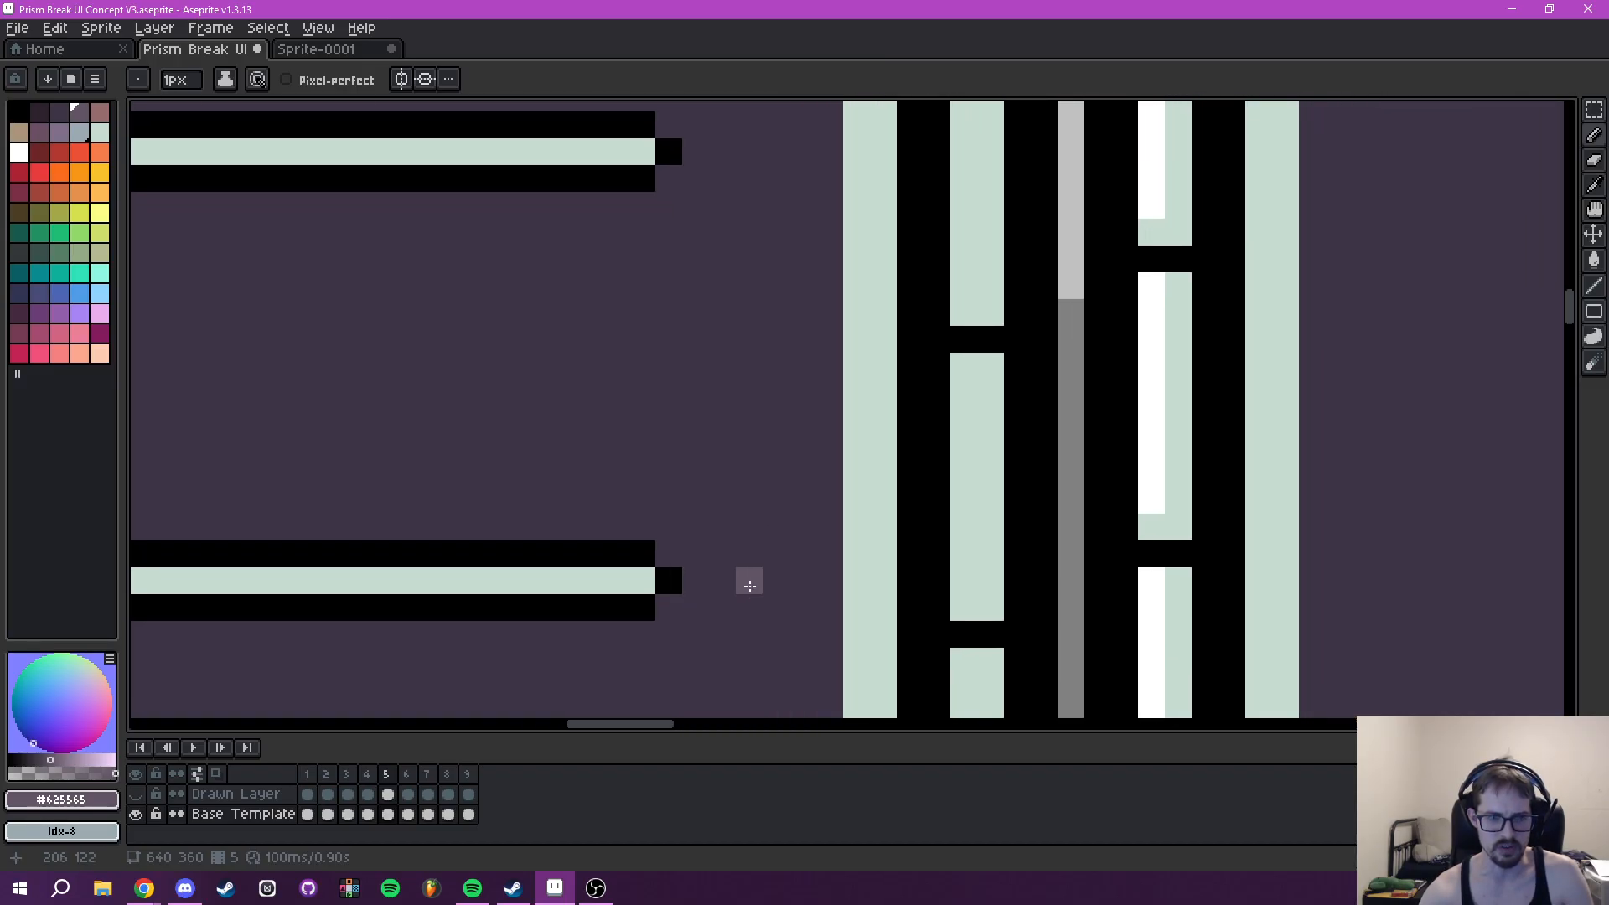
scroll(942, 535, down, 3)
scroll(725, 485, up, 4)
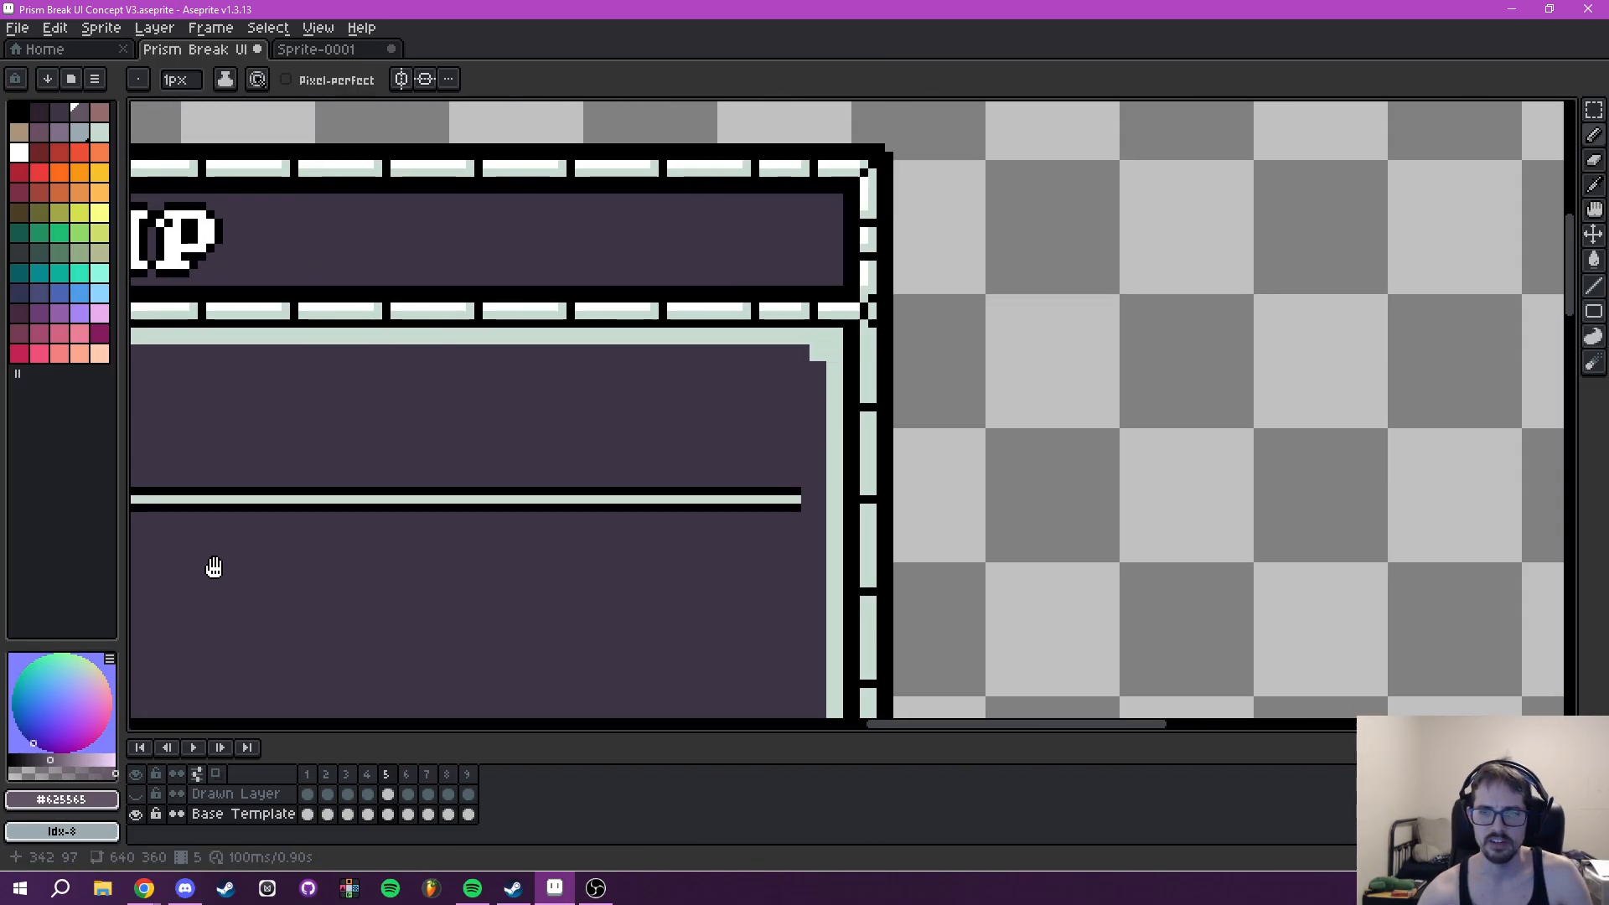
- Trim the right end of the Tooltip's Wavelength underline with background colour #3e3546 and cap it with a single black pixel
key(i)
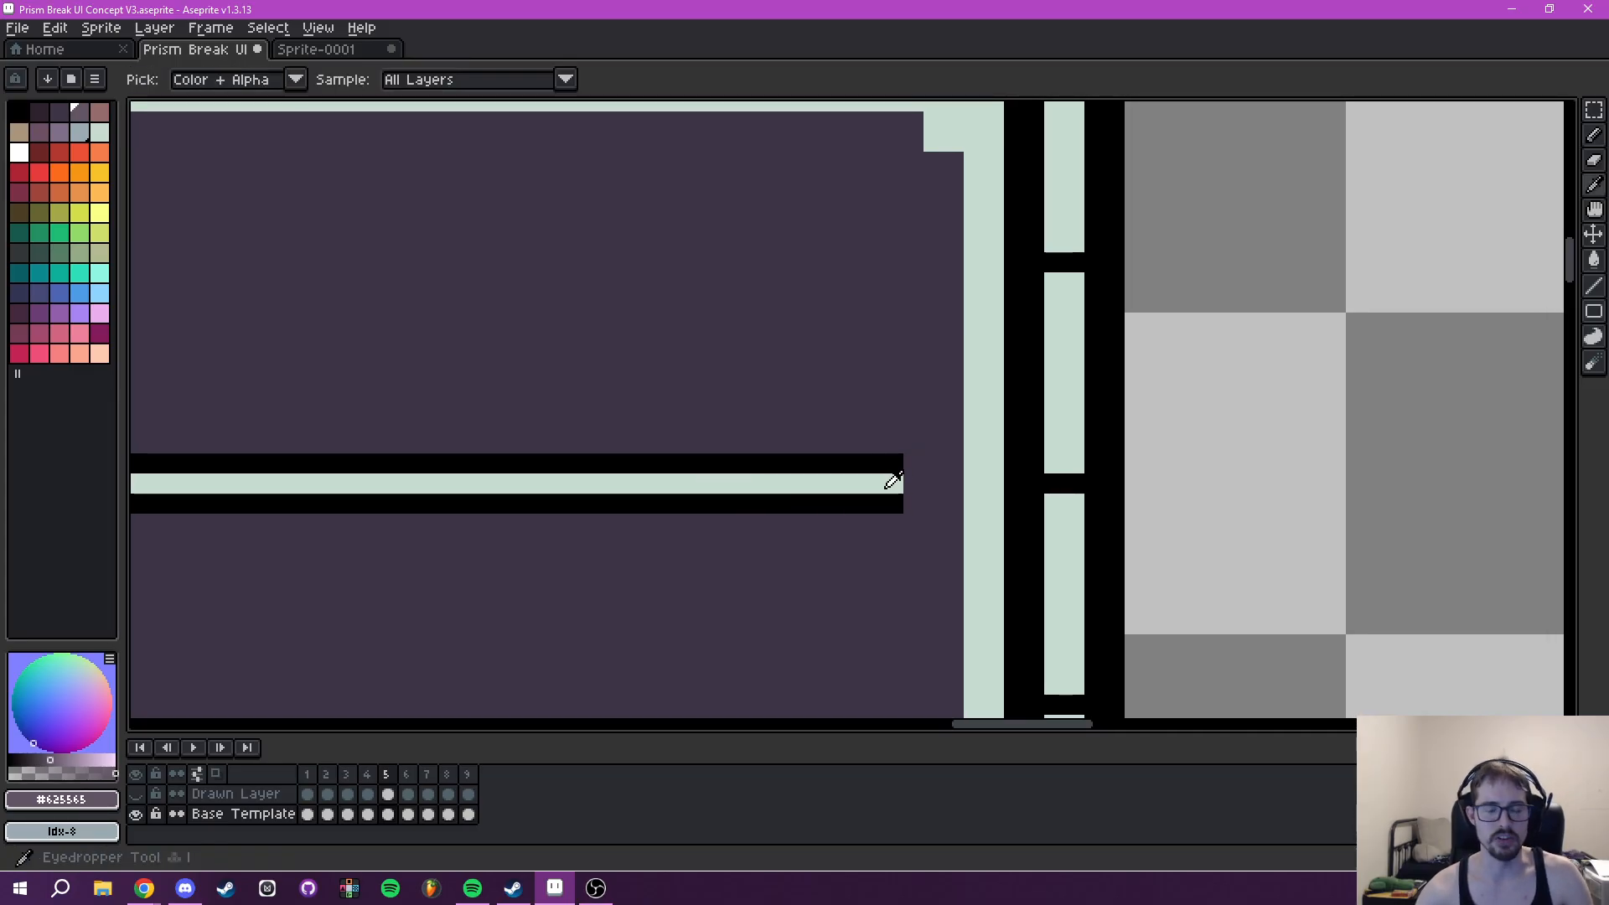
key(b)
drag(922, 512, 874, 512)
scroll(873, 564, up, 2)
key(i)
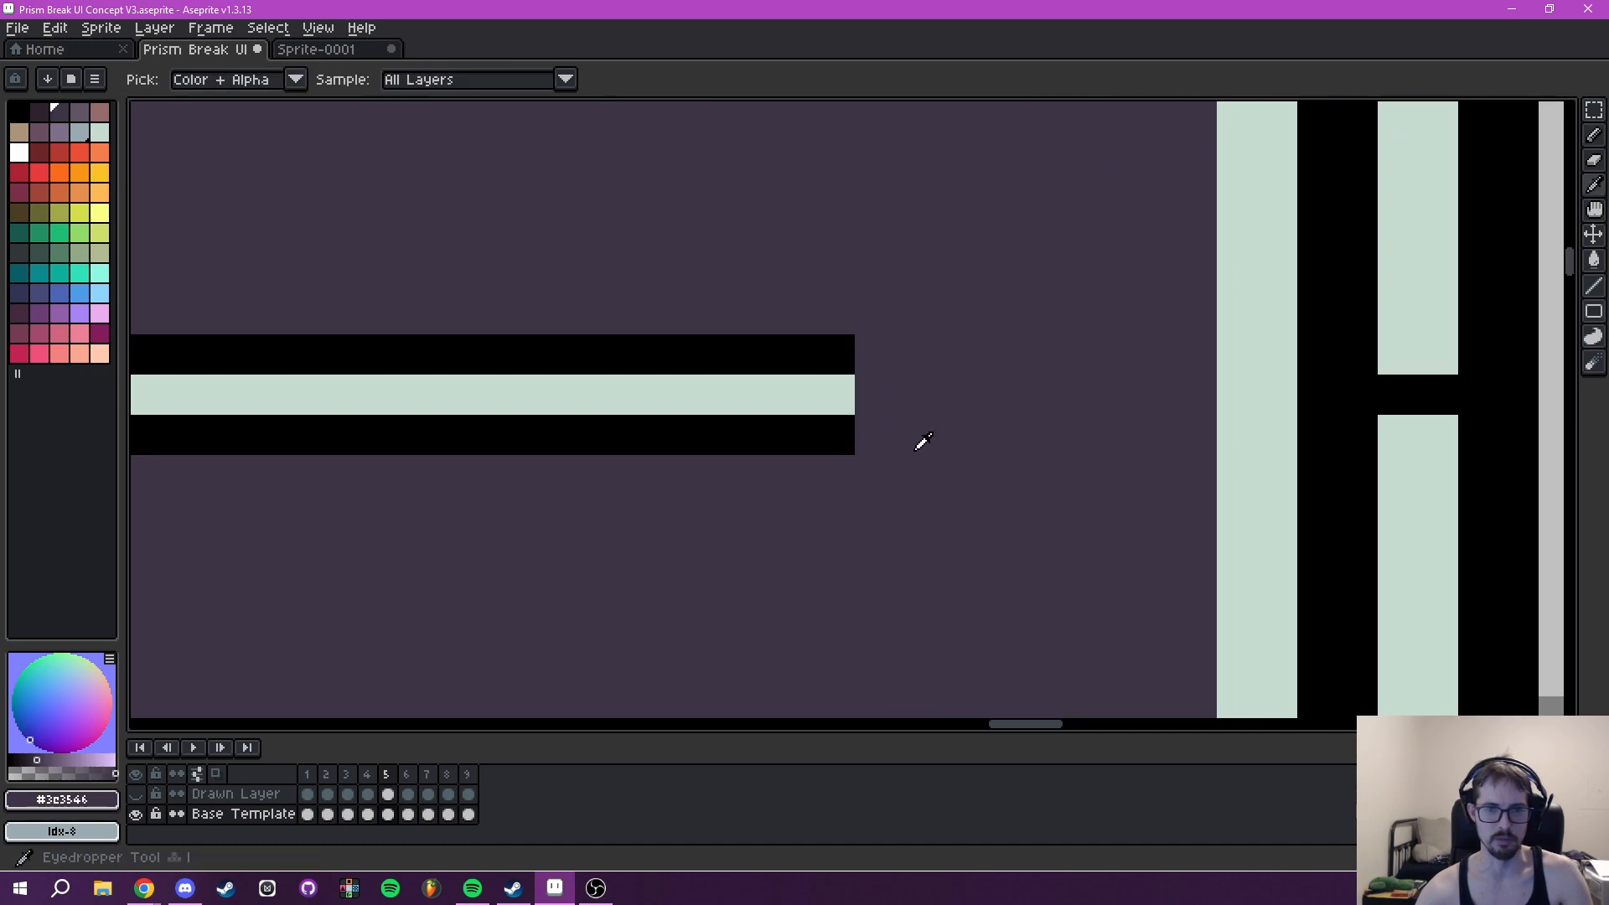
click(844, 352)
key(b)
key(minus)
key(minus)
key(minus)
key(minus)
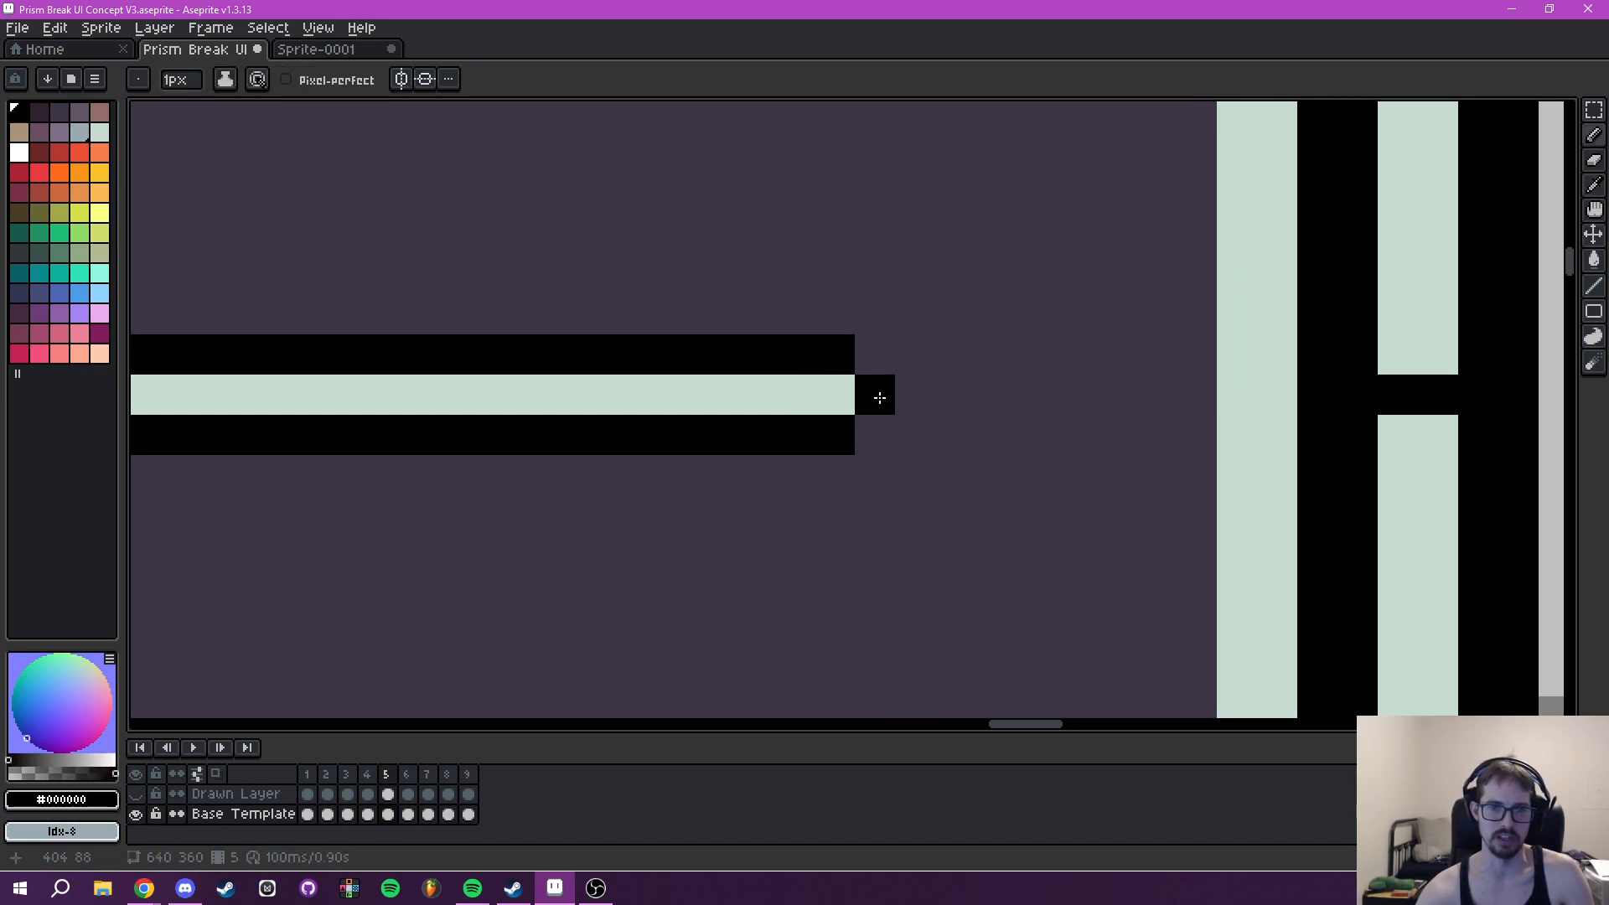
click(956, 475)
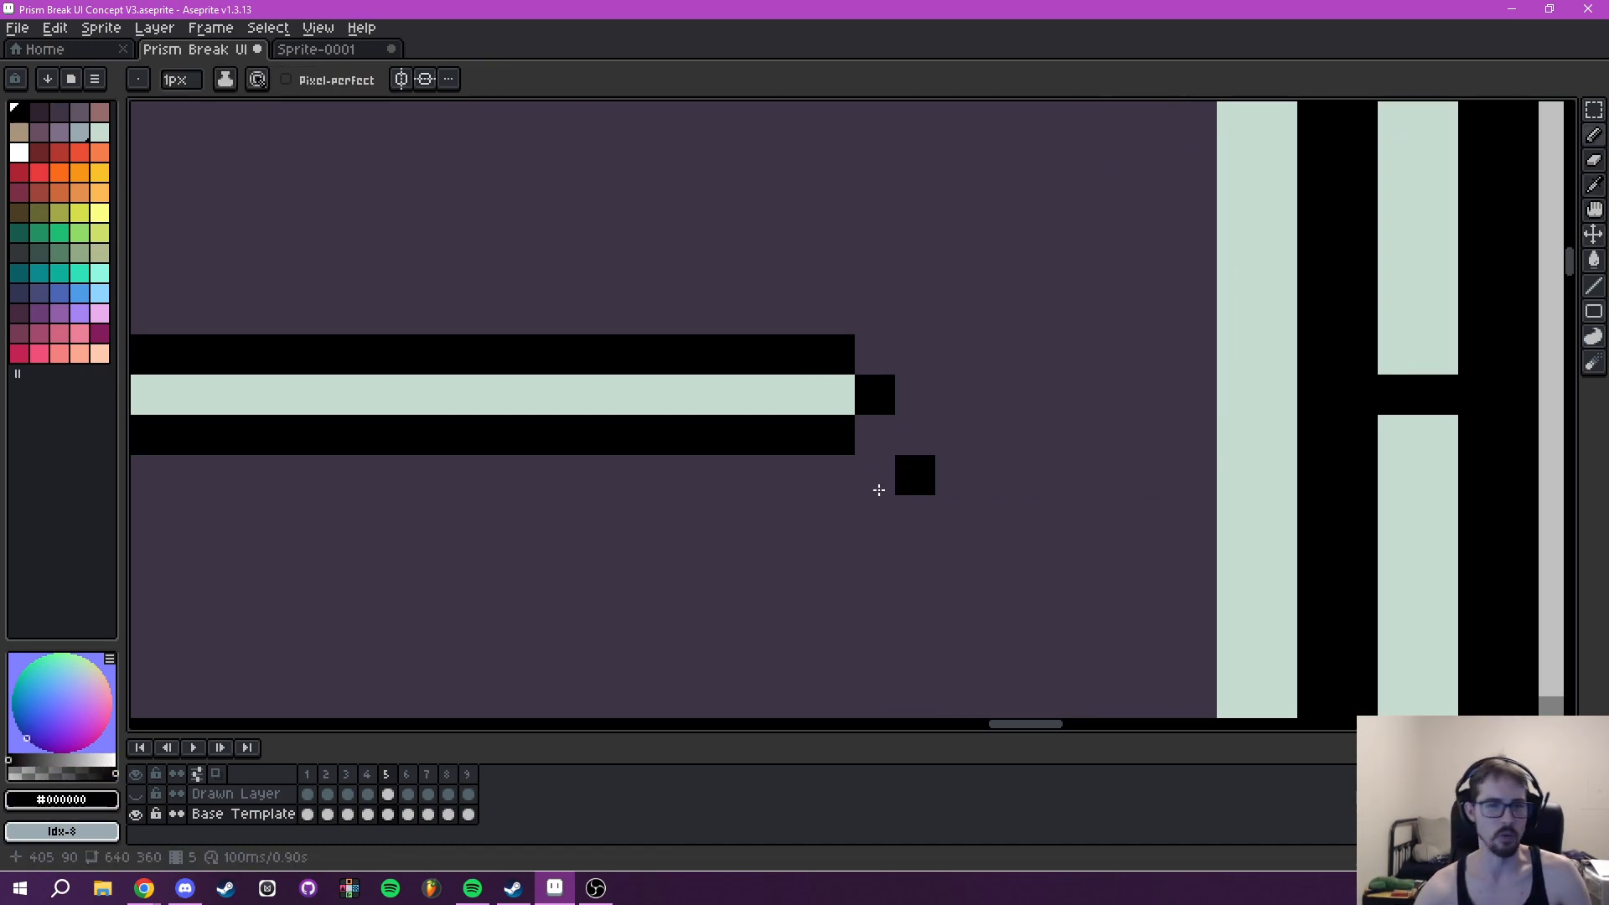
scroll(961, 391, down, 1)
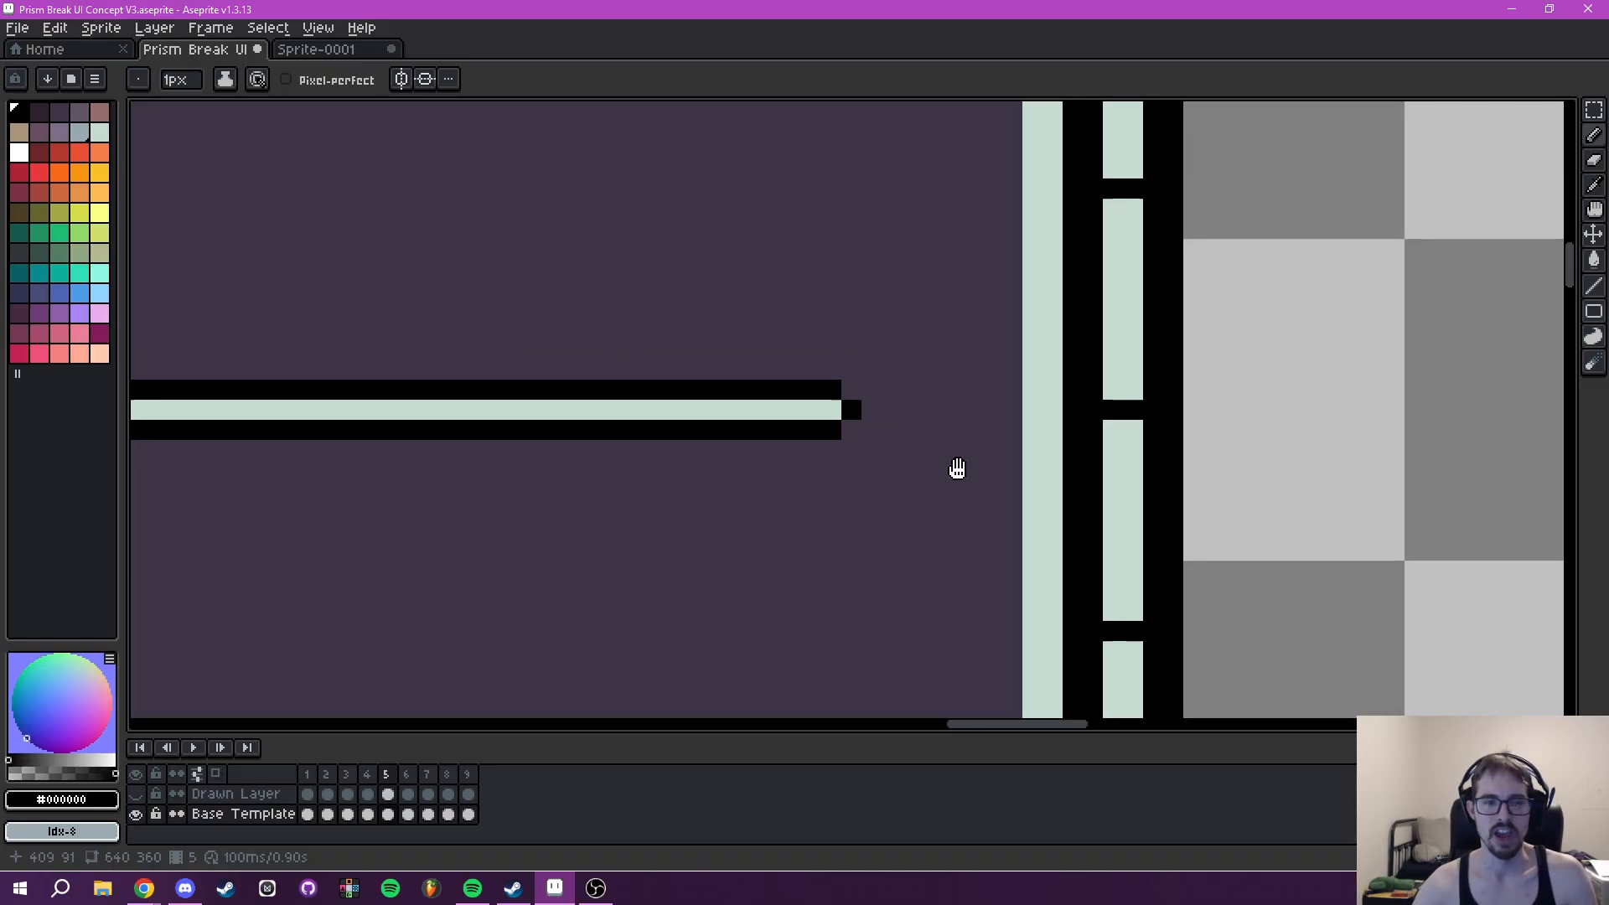
- Sample #625565 from the Tooltip's Wavelength slot border and place a guide pixel just past the underline's right end
scroll(992, 463, left, 1)
scroll(1031, 449, down, 1)
scroll(856, 470, down, 1)
scroll(746, 403, down, 1)
scroll(669, 384, down, 1)
drag(668, 385, 924, 448)
scroll(625, 461, up, 4)
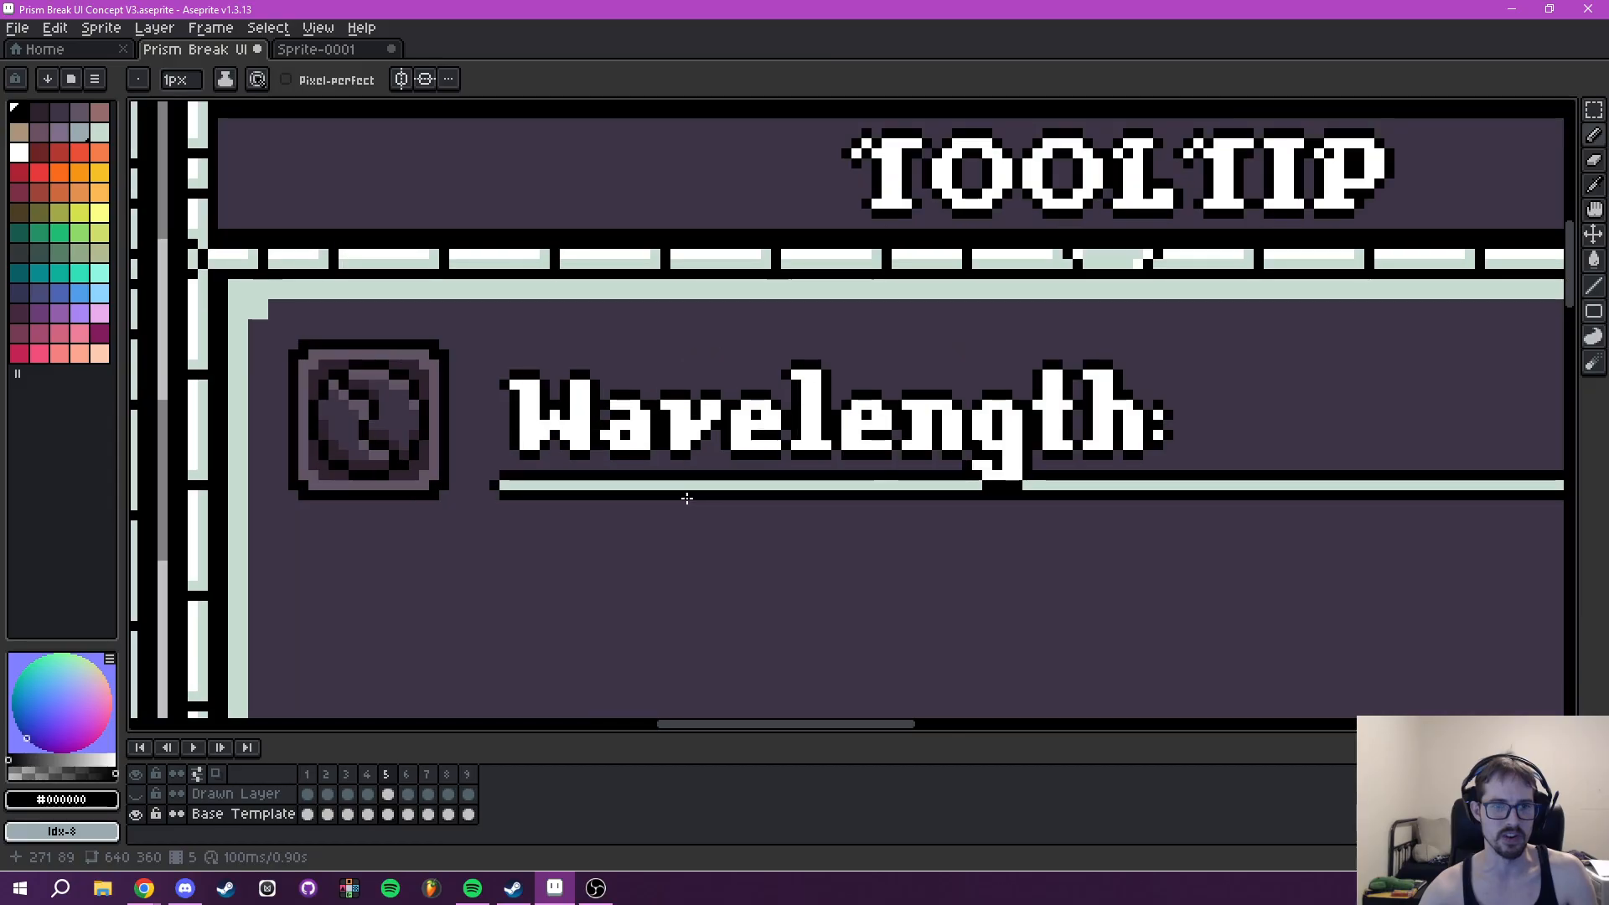
key(i)
click(523, 424)
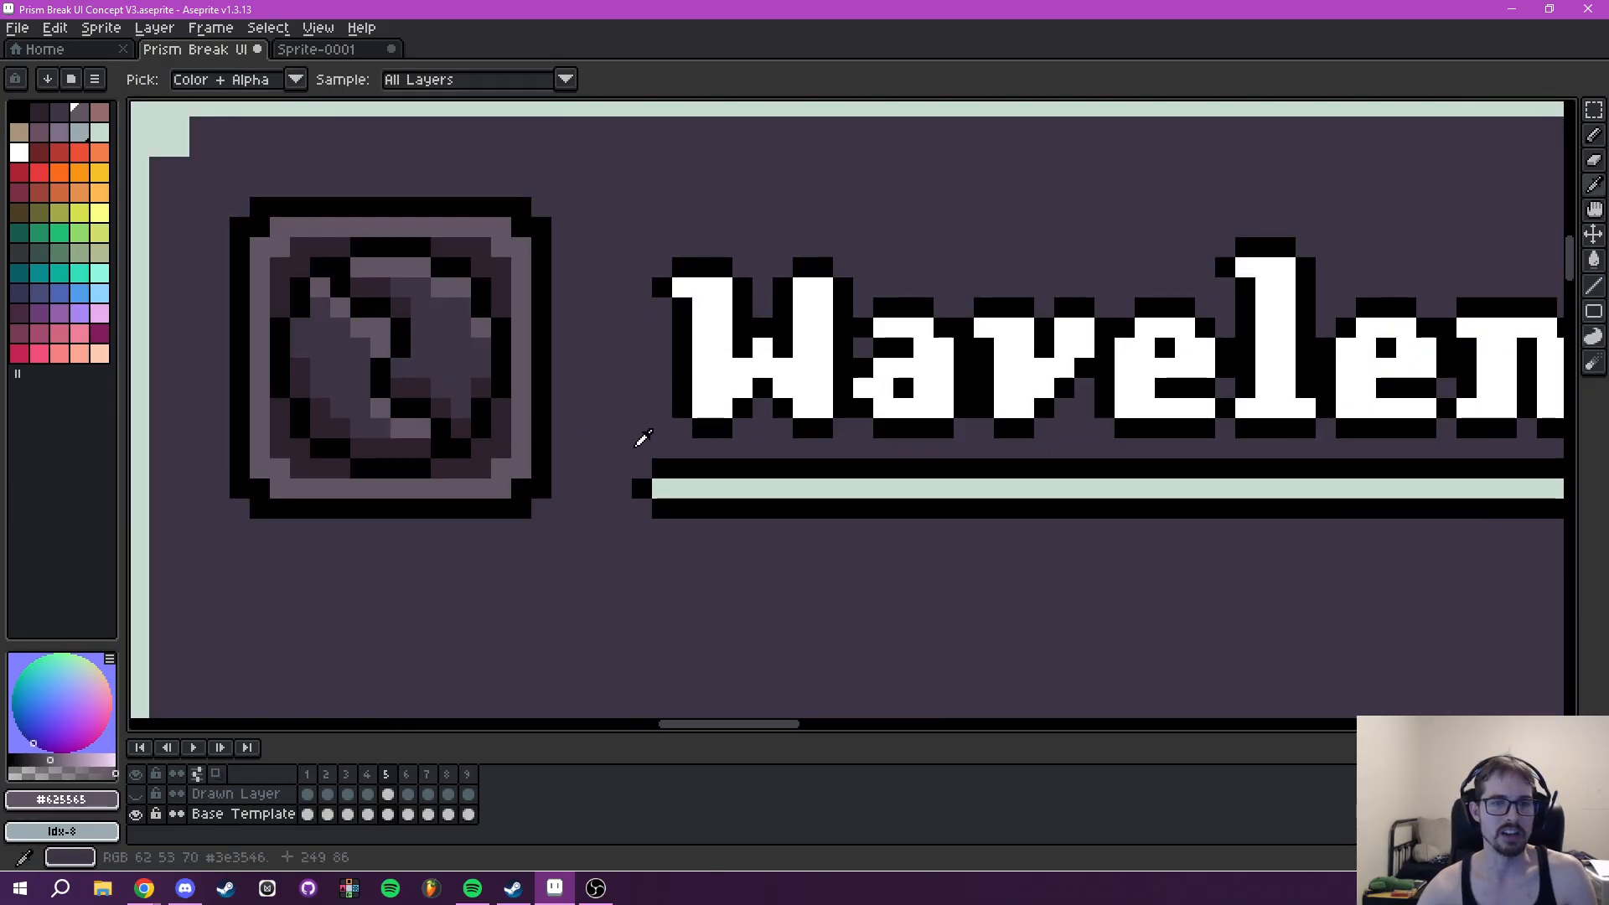
scroll(587, 441, down, 1)
scroll(620, 442, right, 6)
scroll(789, 475, up, 5)
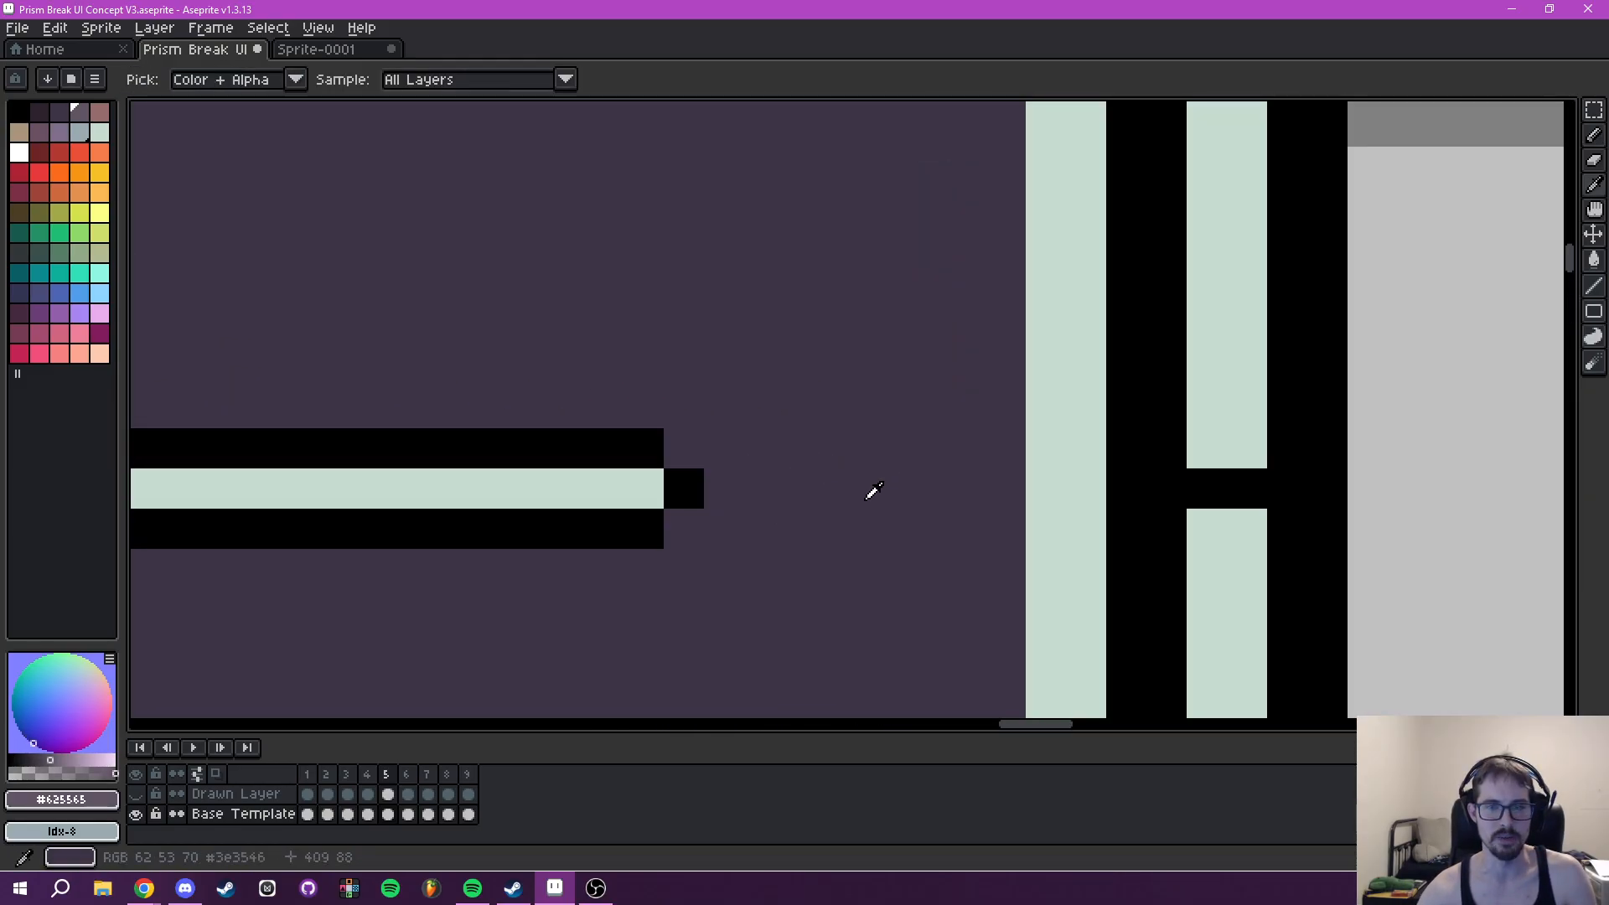
key(b)
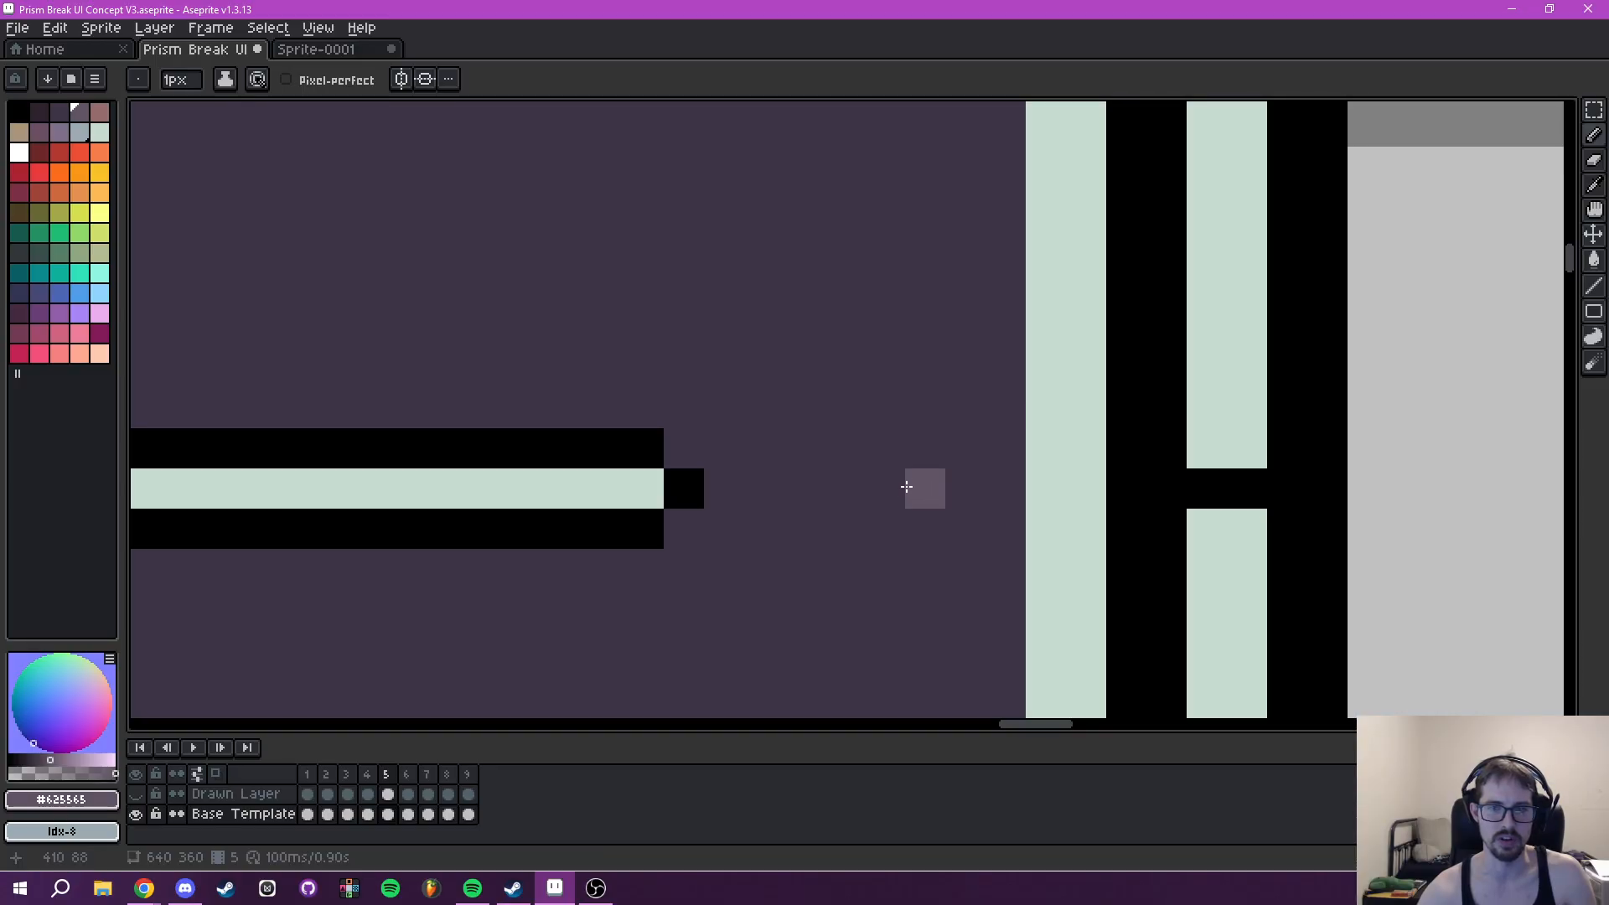
scroll(838, 474, left, 4)
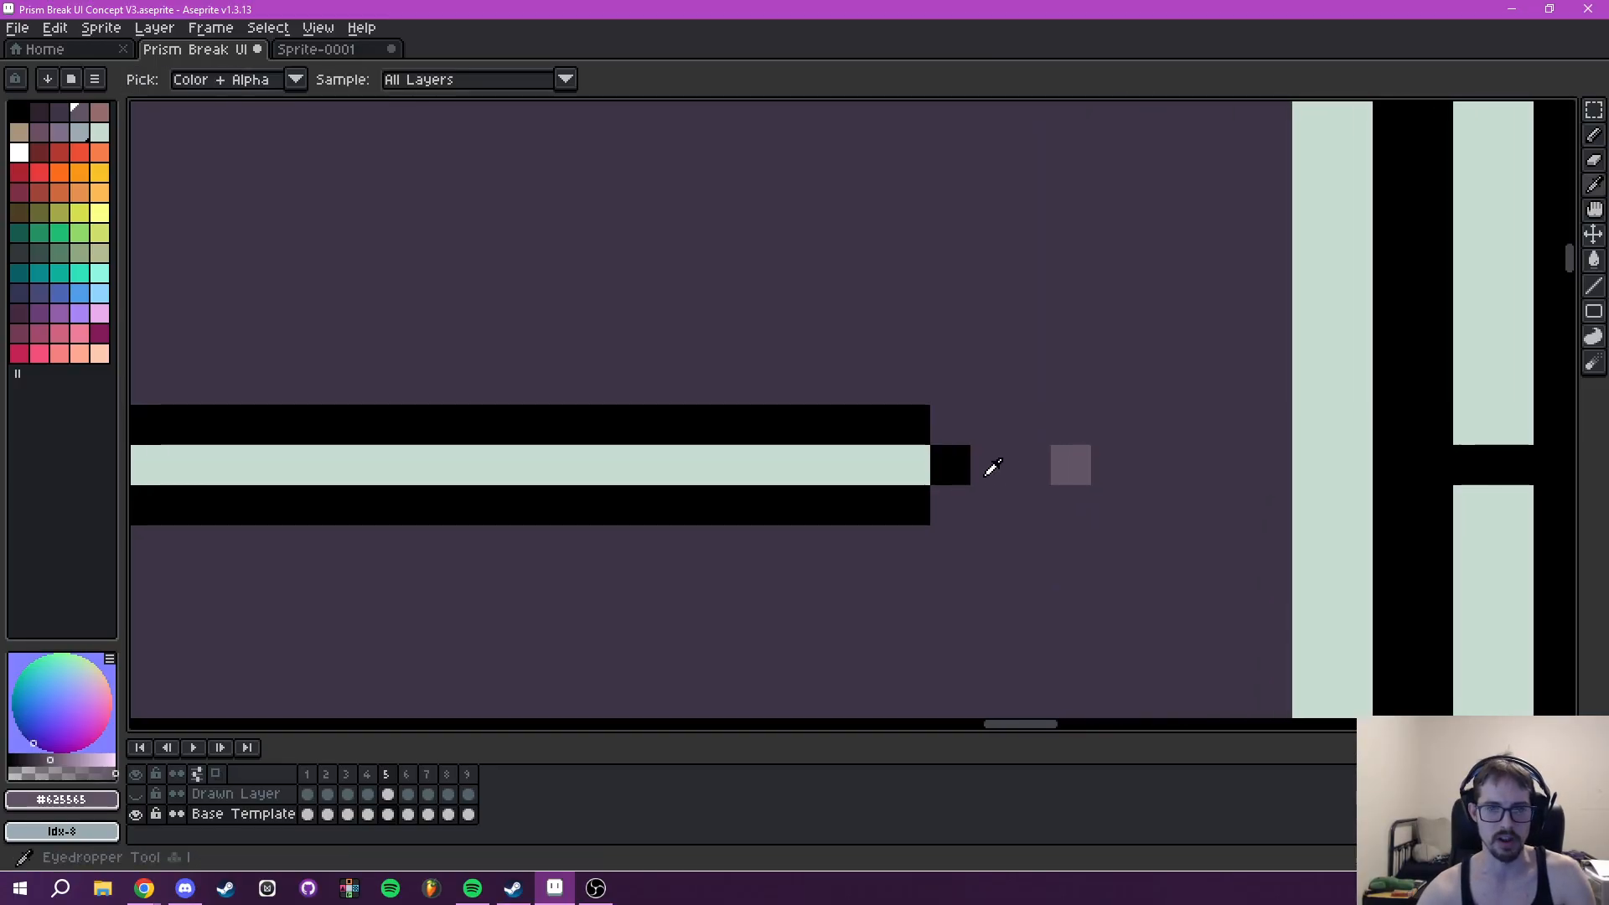
- Extend the Tooltip's Wavelength underline two pixels to the right in black and #c7dcd0, and paint over the guide pixel with #3e3546
alt+click(945, 416)
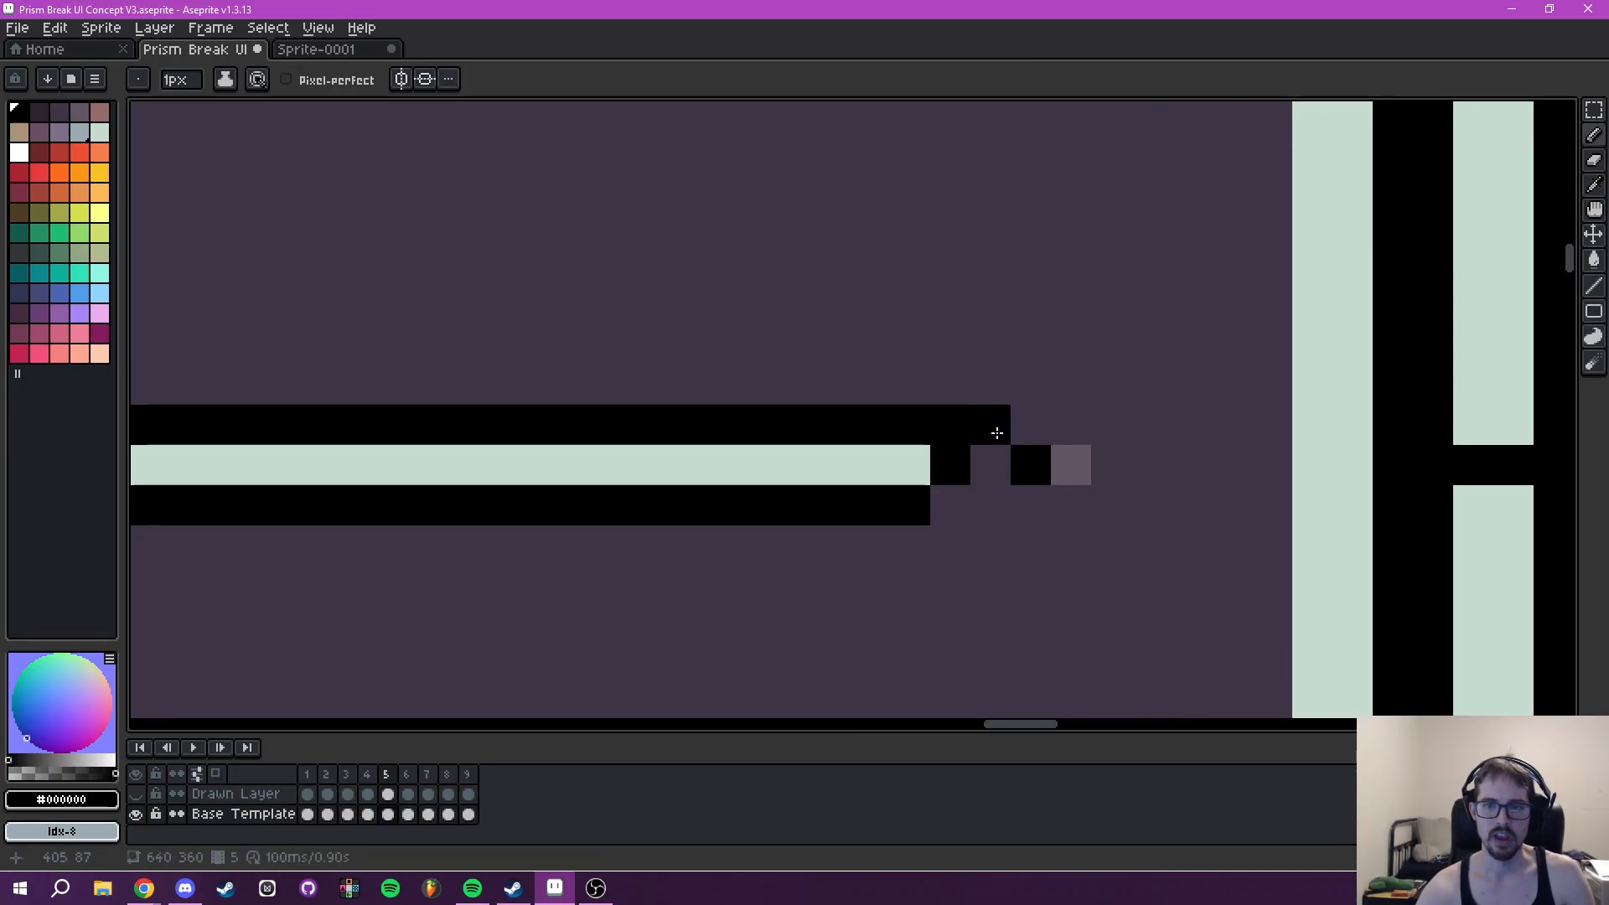
click(990, 508)
click(947, 514)
alt+click(925, 457)
click(979, 468)
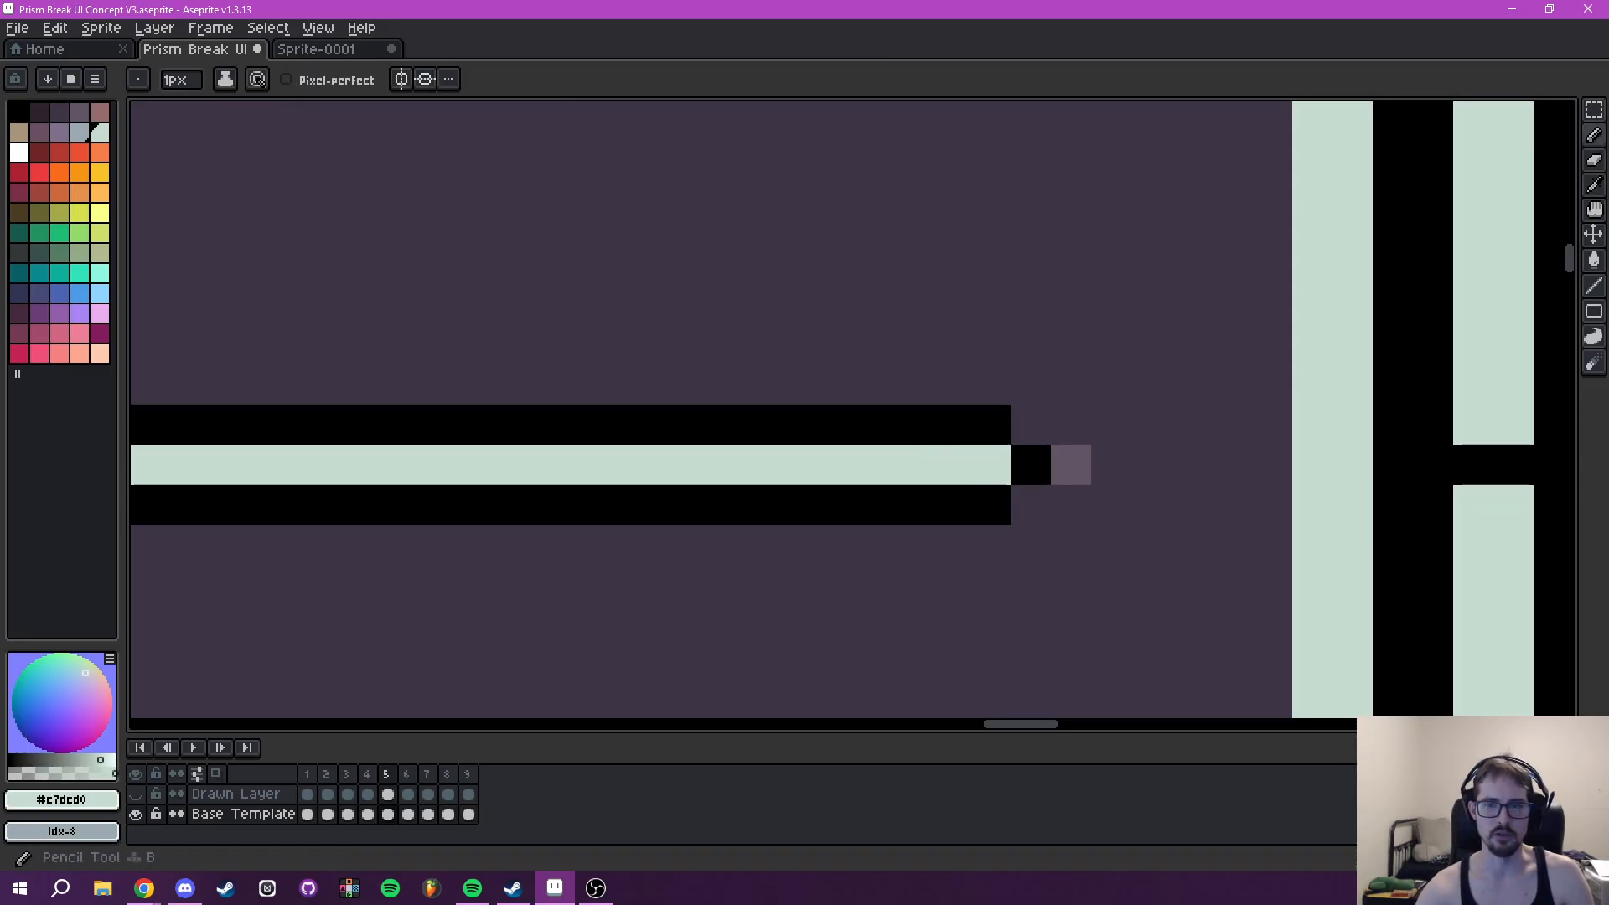
scroll(1179, 518, down, 8)
scroll(1182, 525, up, 6)
drag(1192, 507, 1118, 528)
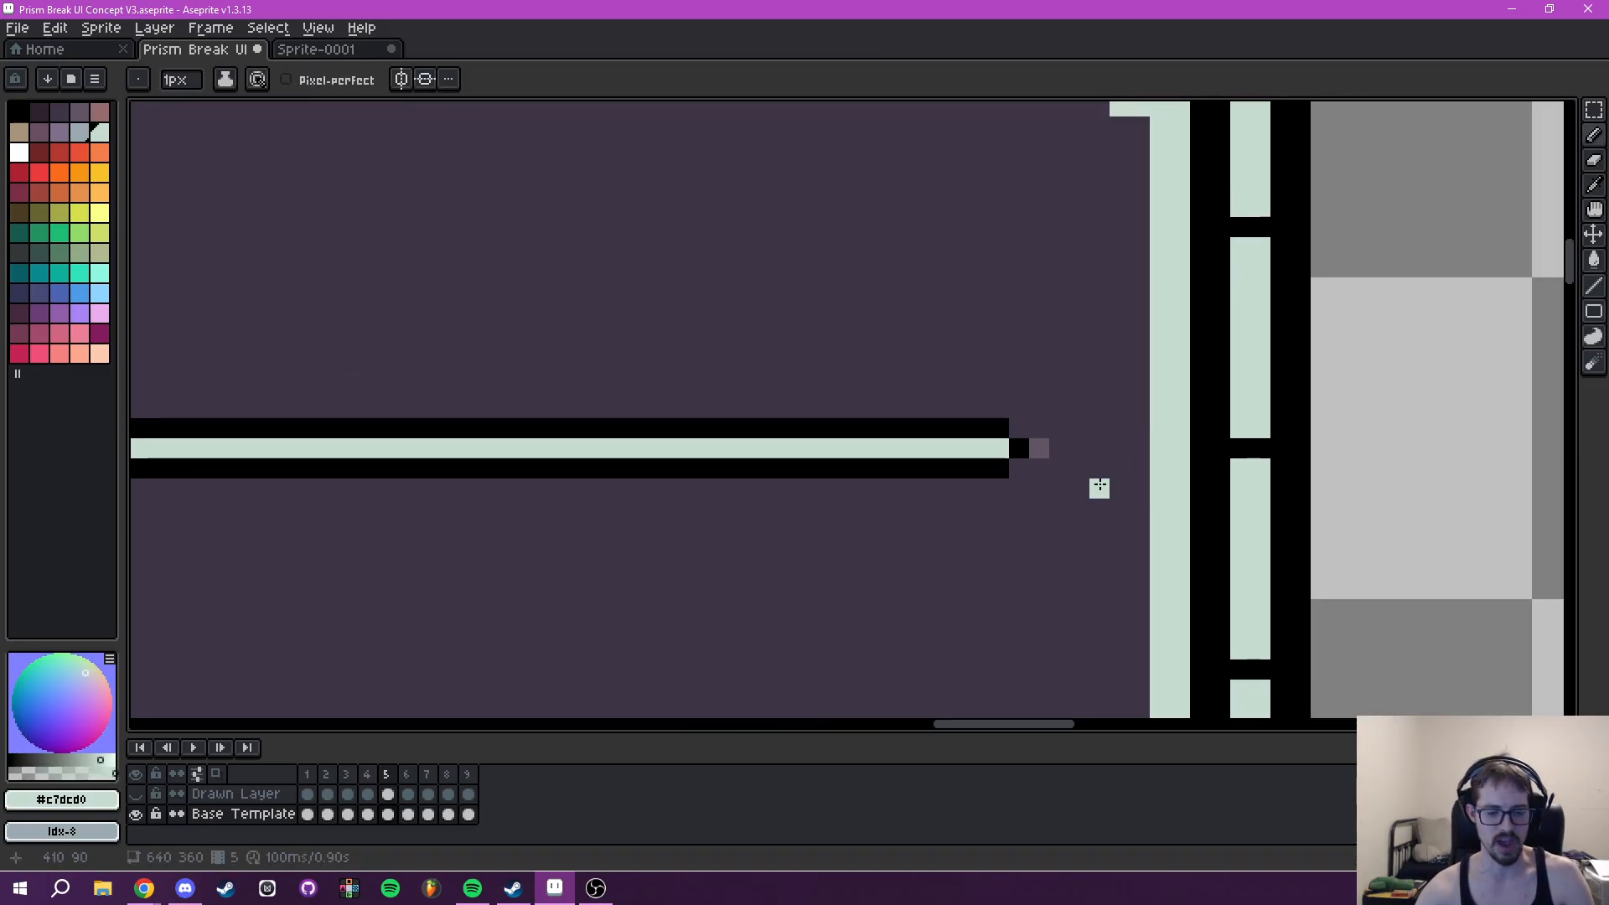
alt+click(1071, 485)
click(1042, 451)
scroll(989, 458, down, 3)
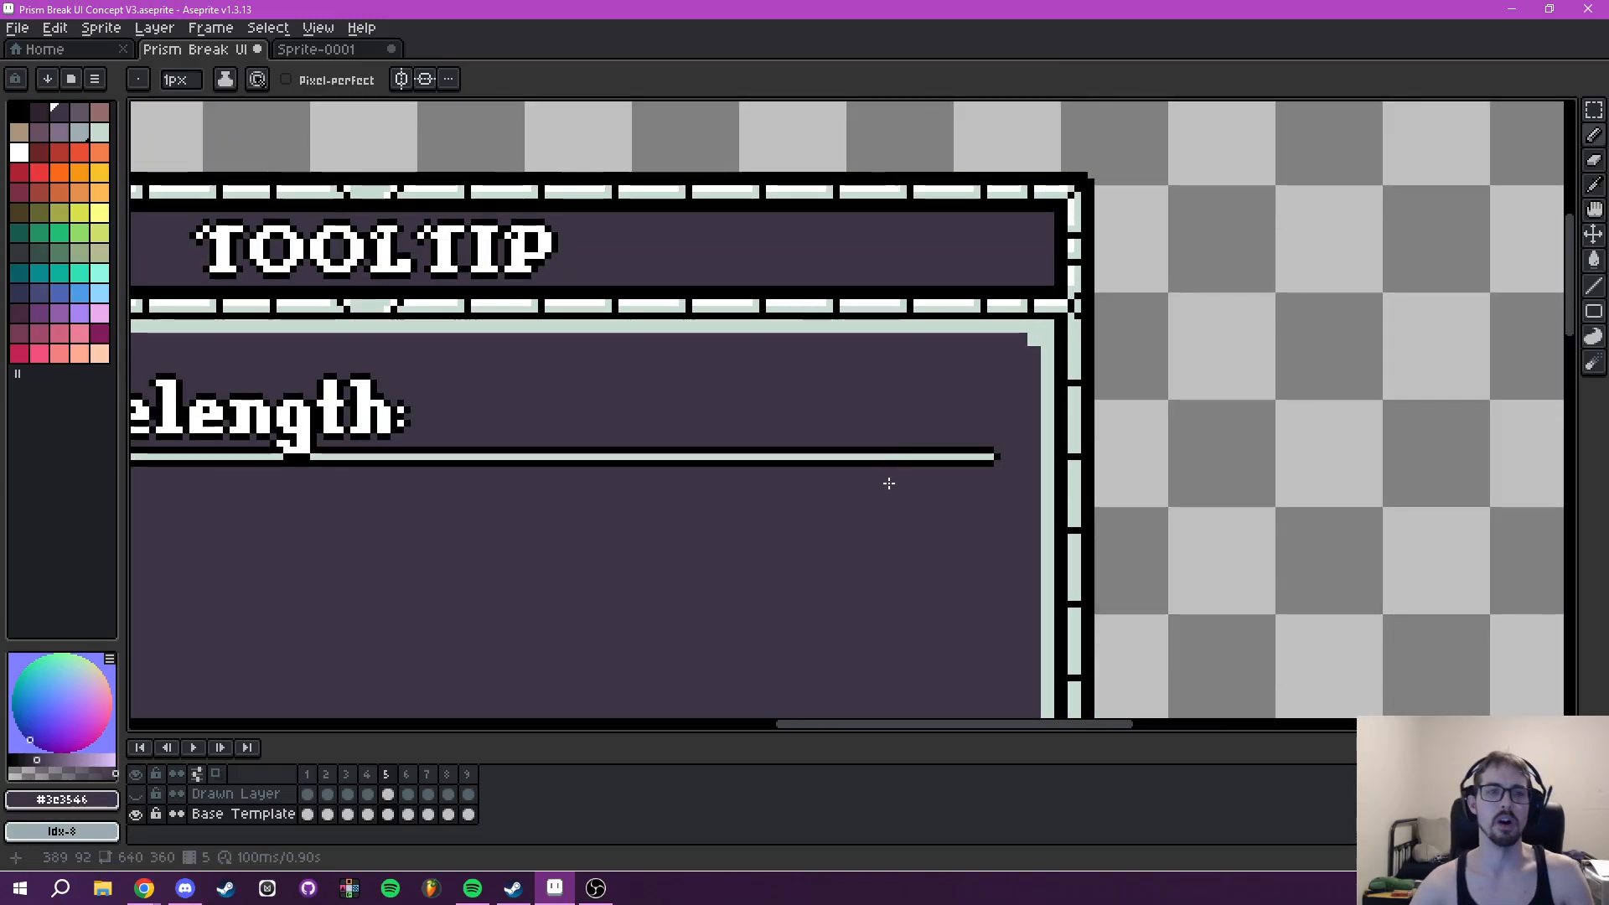
- Compare the Tooltip panel with the Player Abilities rows and check which elements belong to the Base Template layer
drag(885, 482, 1315, 406)
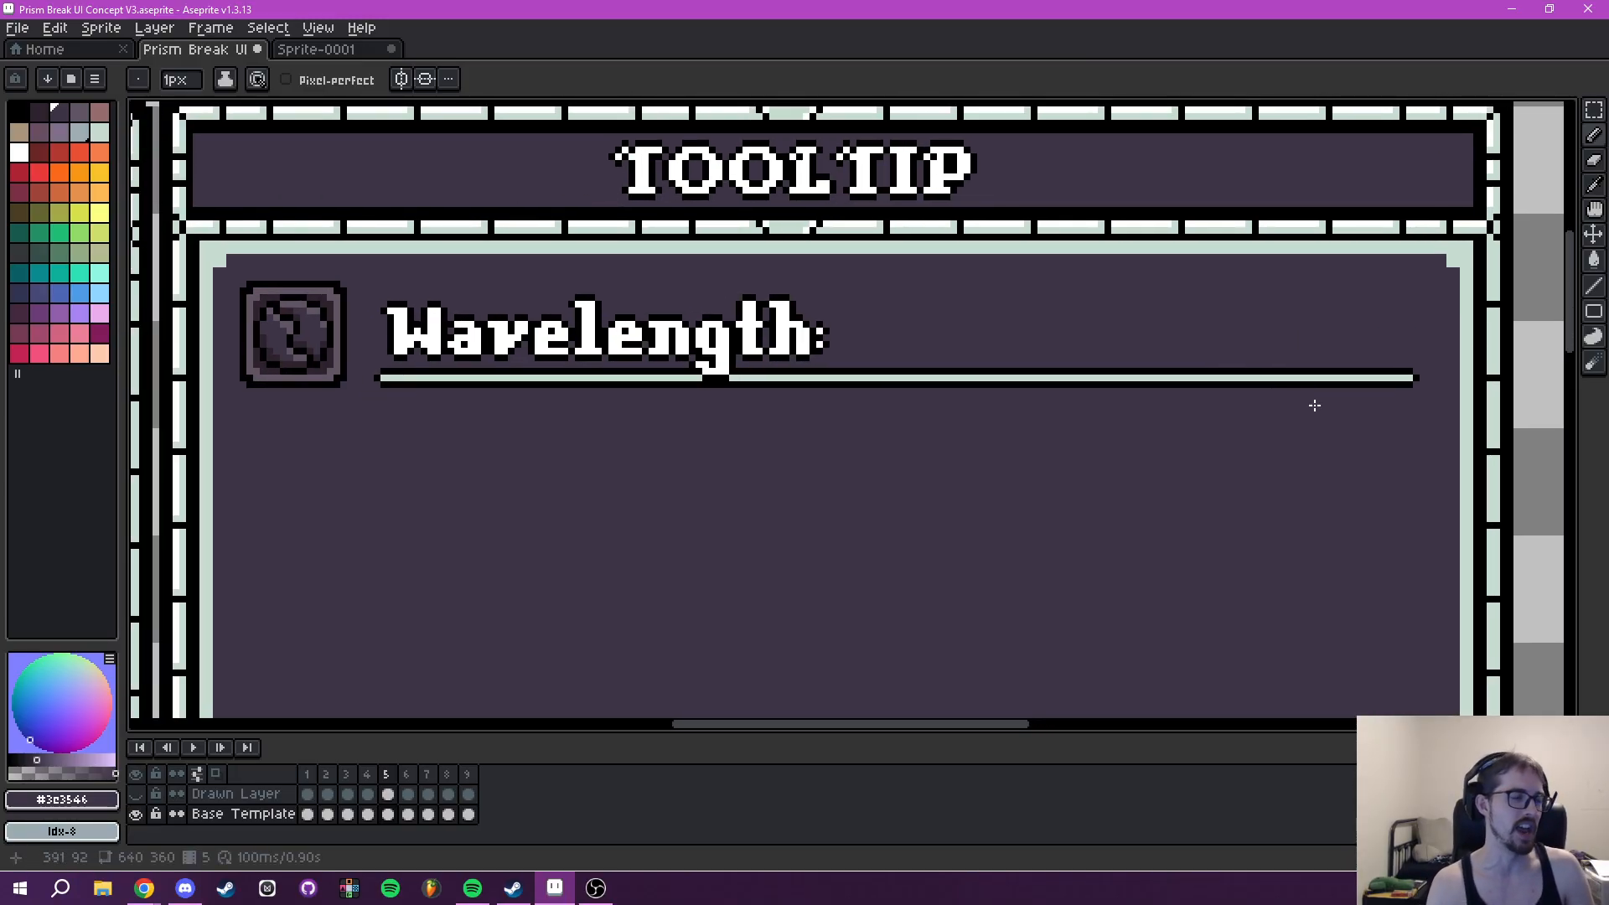
scroll(1210, 417, down, 2)
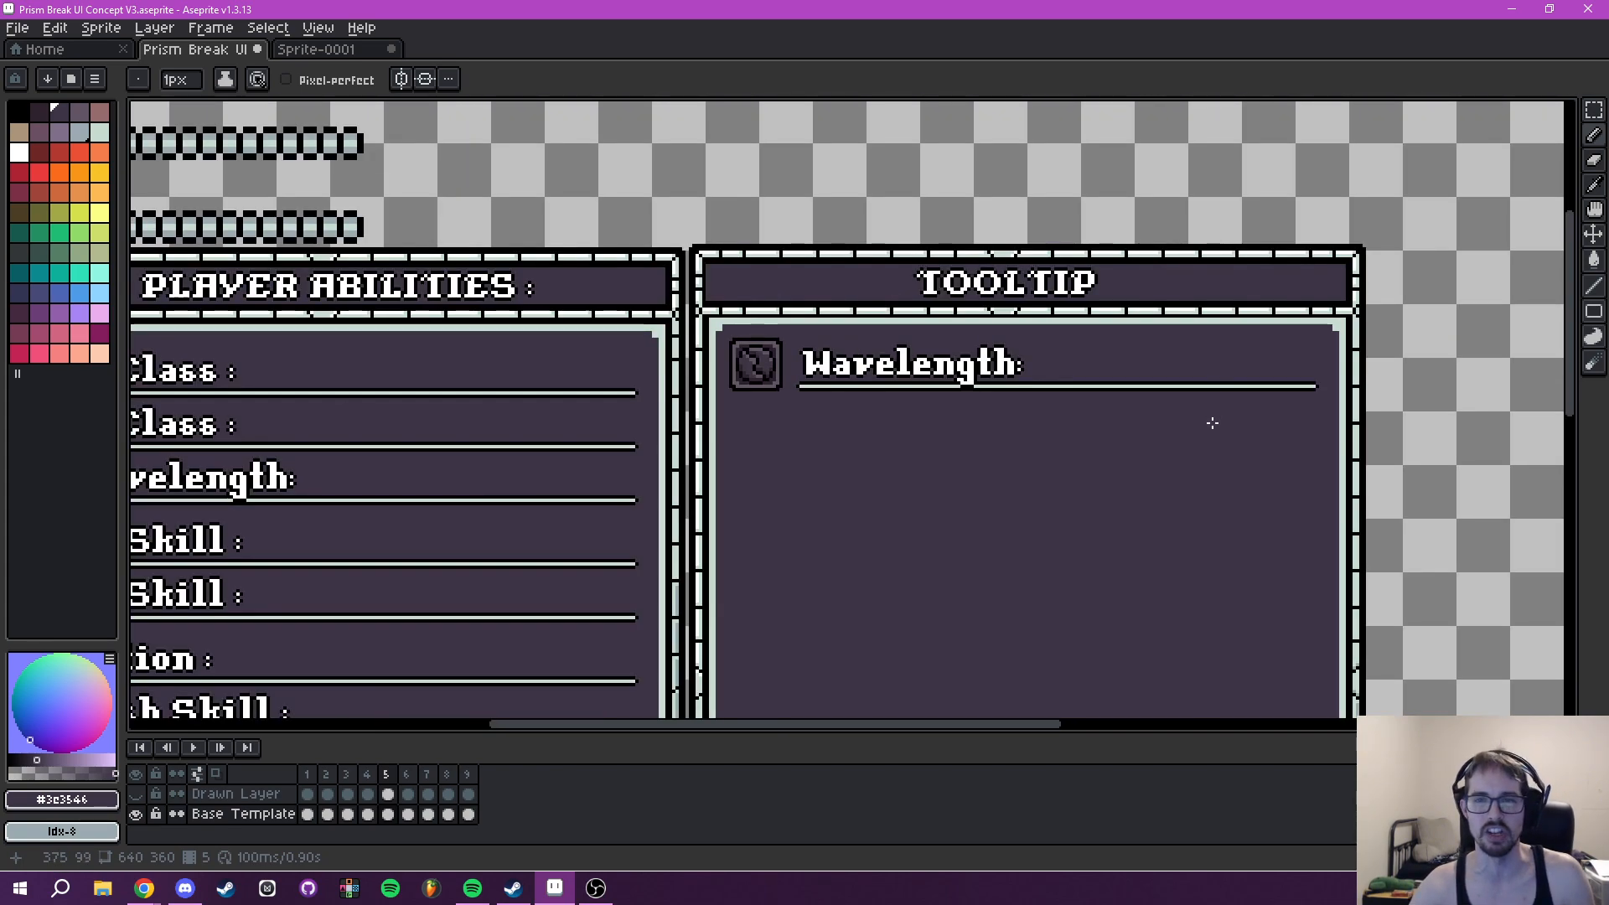
scroll(1178, 478, down, 4)
scroll(1038, 456, up, 5)
drag(964, 417, 1560, 322)
scroll(733, 398, down, 2)
drag(687, 414, 363, 470)
drag(474, 478, 1017, 470)
drag(797, 443, 745, 486)
scroll(758, 500, up, 4)
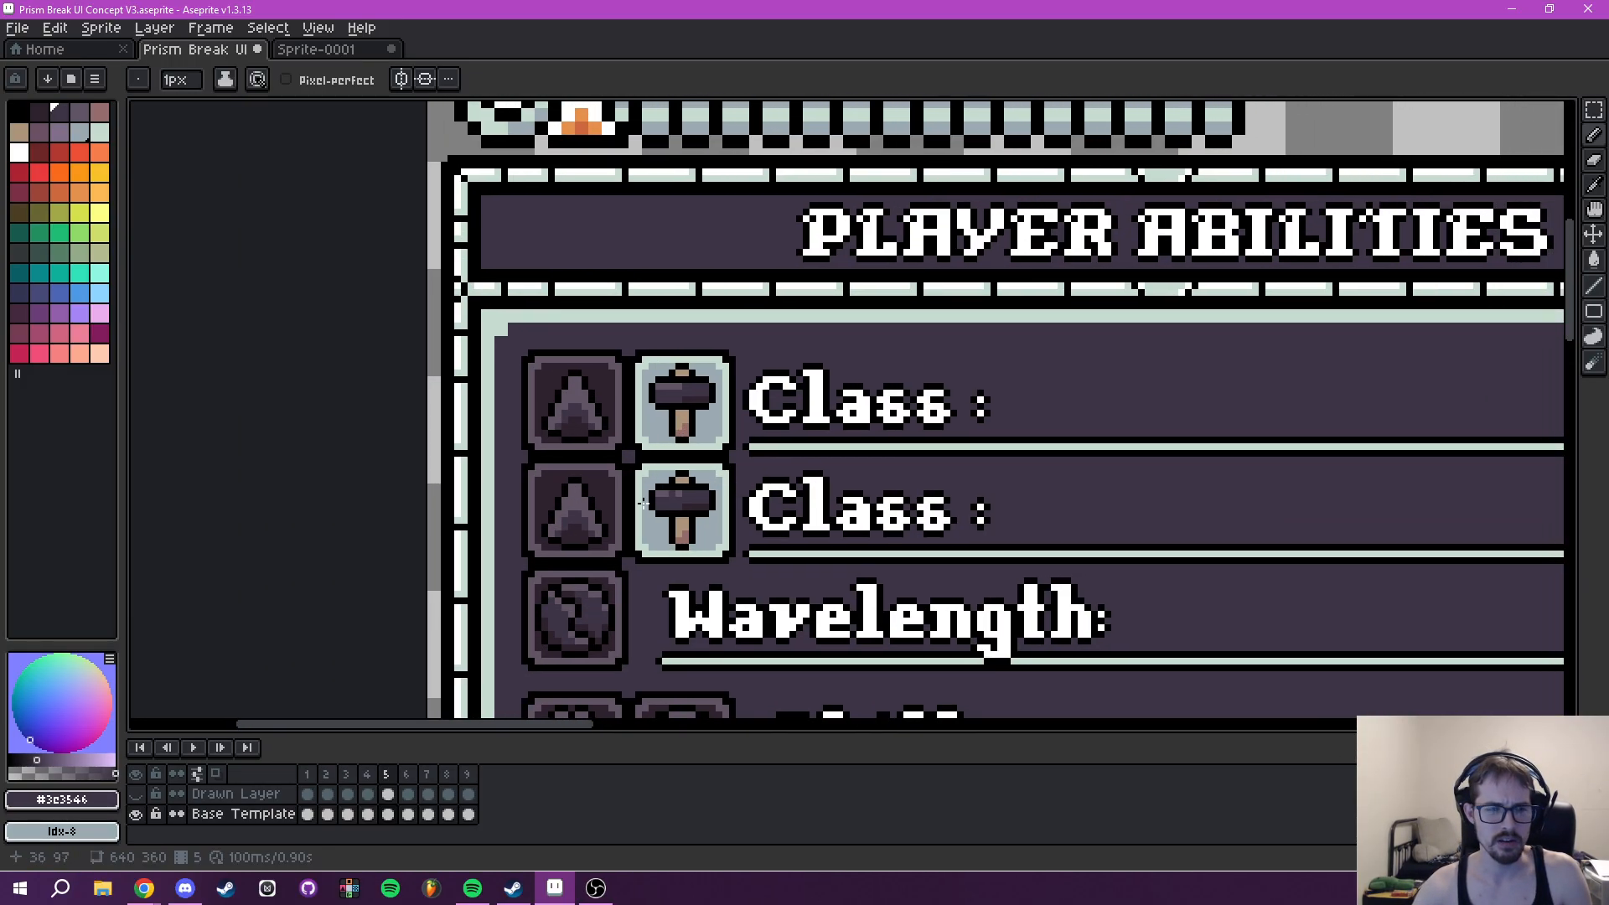
click(137, 816)
click(137, 816)
drag(685, 472, 612, 459)
- Copy the two Class rows with their hammer icons, 132 × 33 px, into the Tooltip panel below the Wavelength row
key(m)
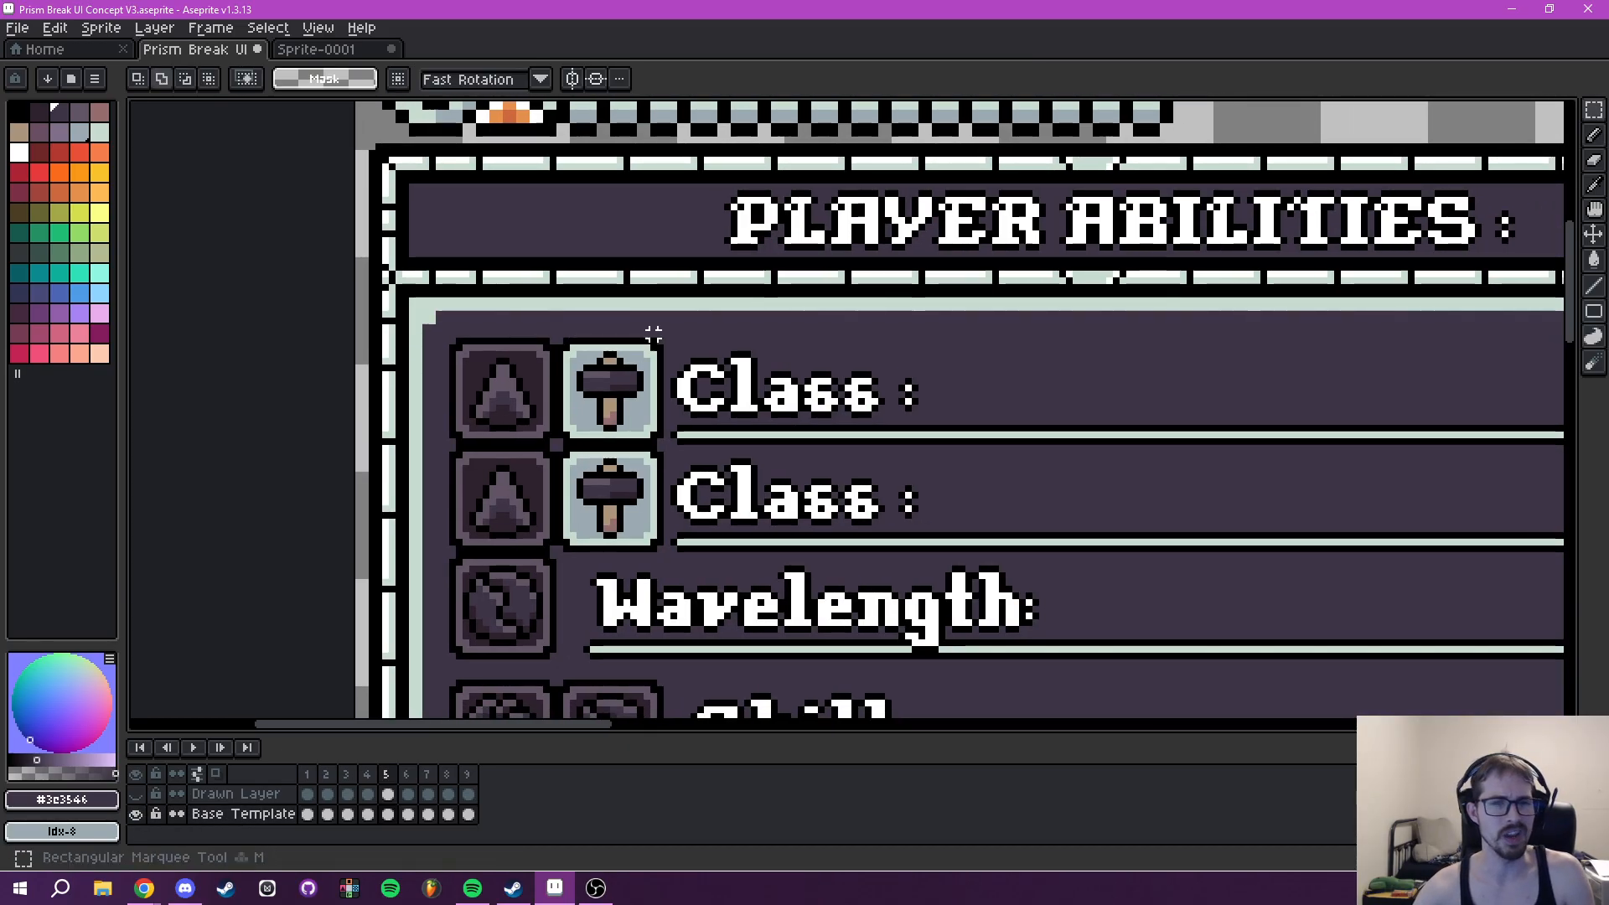
scroll(654, 341, up, 2)
drag(620, 378, 703, 322)
scroll(625, 317, up, 3)
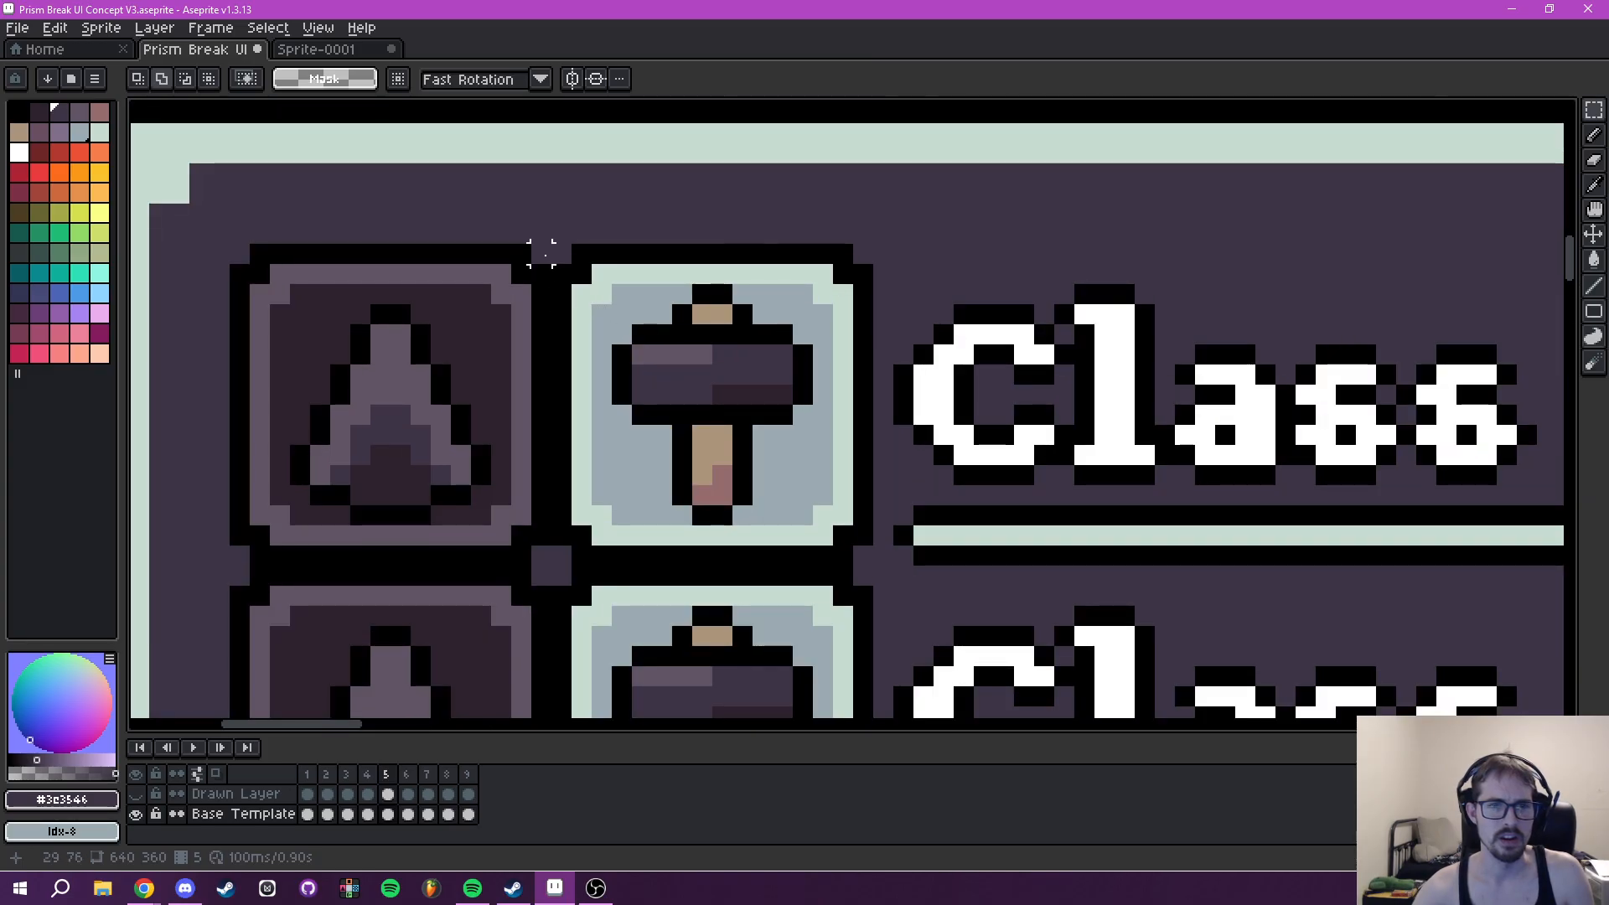
drag(561, 253, 1444, 644)
scroll(1454, 639, down, 3)
drag(1340, 586, 1075, 549)
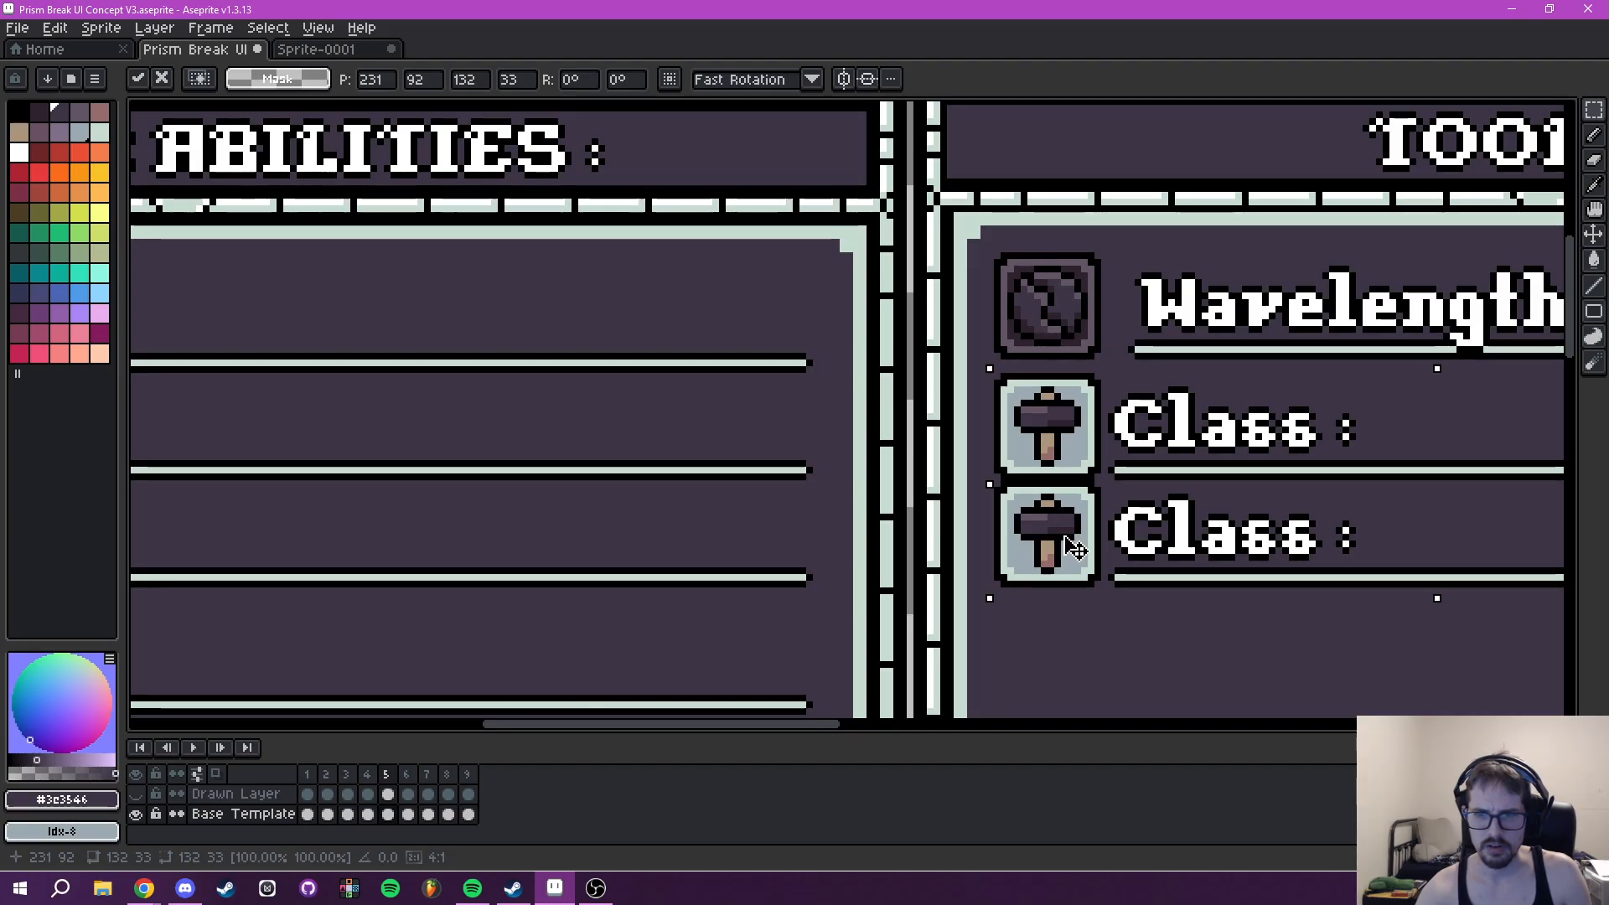
- Align the copied Class rows directly beneath the Tooltip's Wavelength row and deselect them
drag(749, 572, 1355, 481)
drag(769, 460, 129, 414)
scroll(1031, 390, down, 2)
drag(1013, 406, 944, 475)
scroll(821, 437, up, 3)
drag(645, 391, 658, 383)
key(ctrl+d)
scroll(1078, 416, down, 2)
drag(1078, 416, 992, 467)
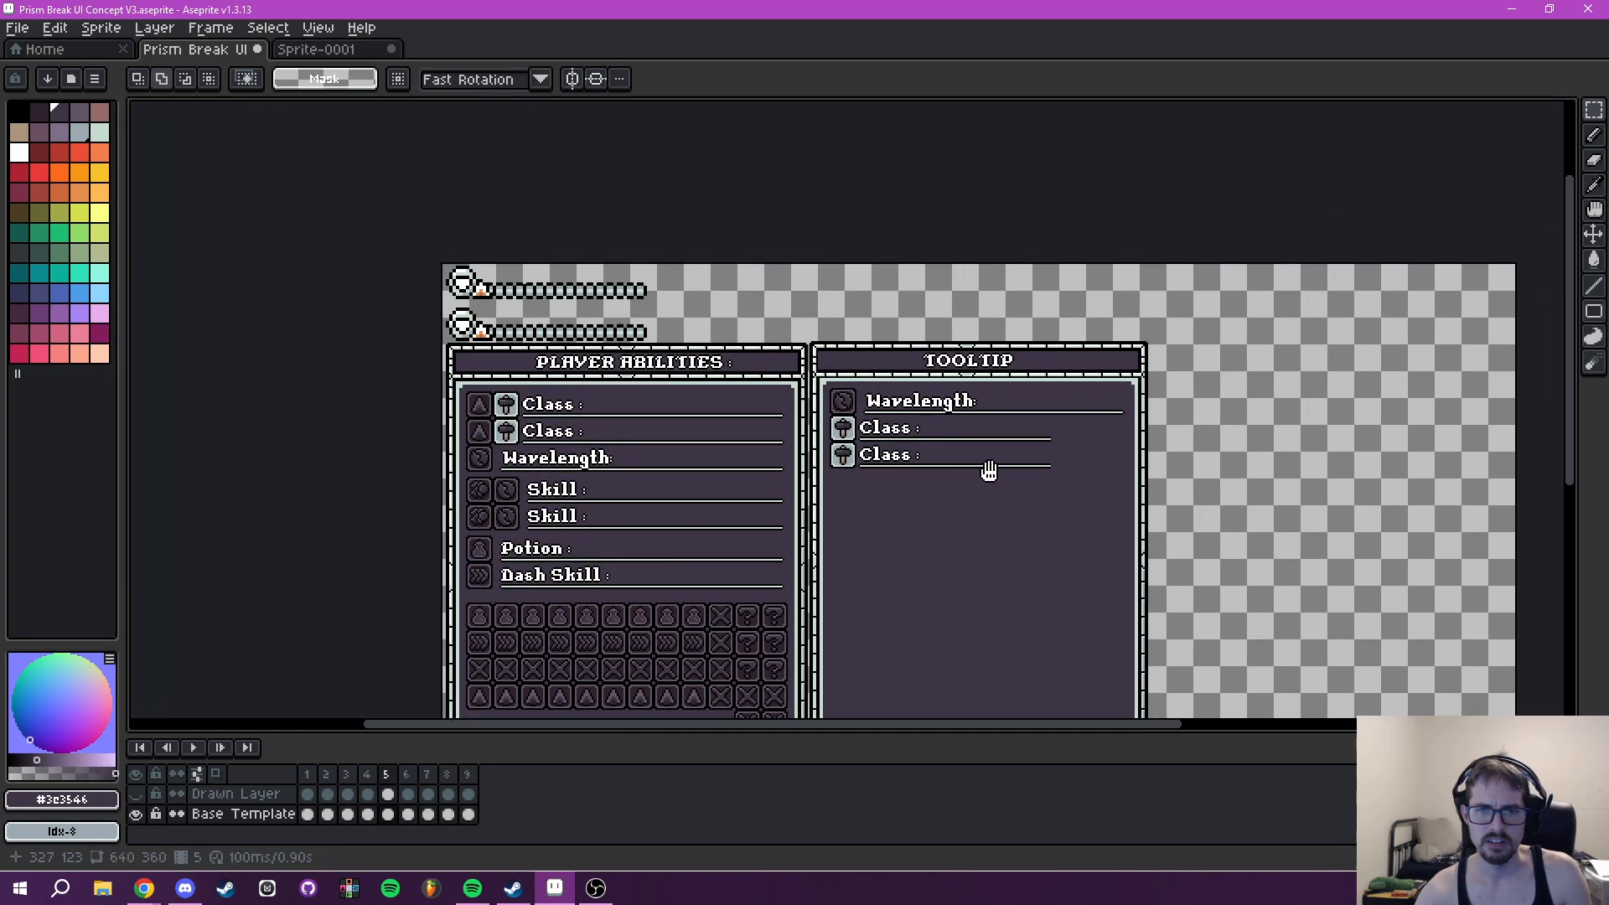
- Compare the spacing between icons, text and underlines across the Class, Wavelength, Skill and Potion rows in Player Abilities
scroll(905, 423, up, 2)
drag(905, 423, 721, 416)
drag(625, 596, 694, 446)
scroll(533, 474, down, 1)
drag(559, 466, 625, 517)
scroll(559, 464, up, 2)
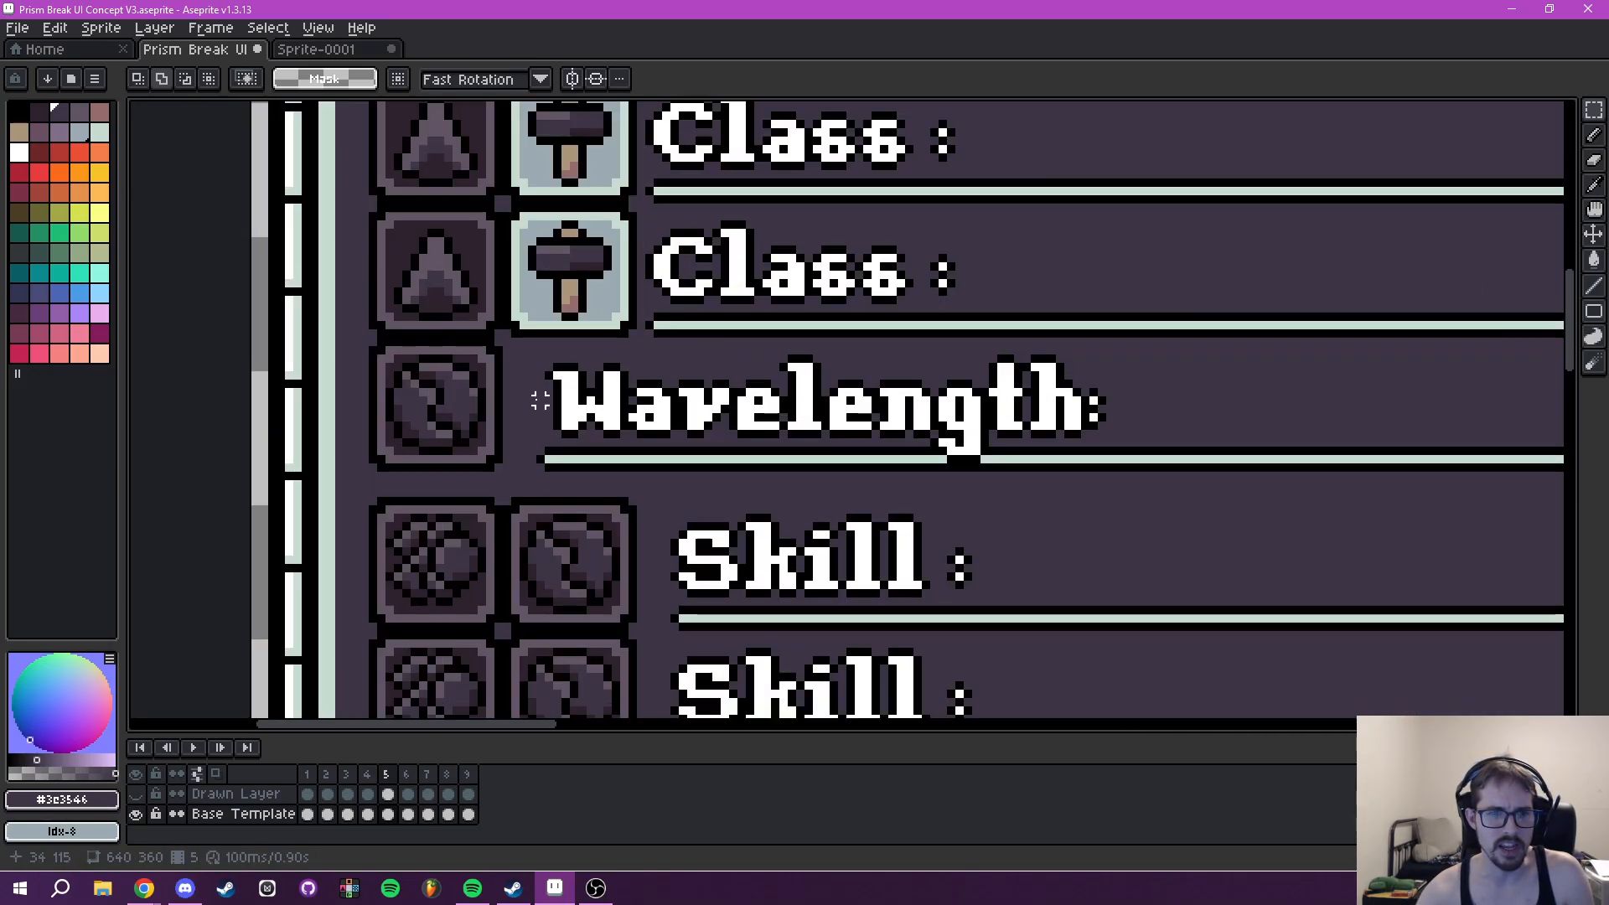
mouse_move(585, 405)
mouse_down()
mouse_move(588, 435)
mouse_move(663, 438)
mouse_up()
scroll(580, 443, up, 2)
key(b)
alt+click(531, 446)
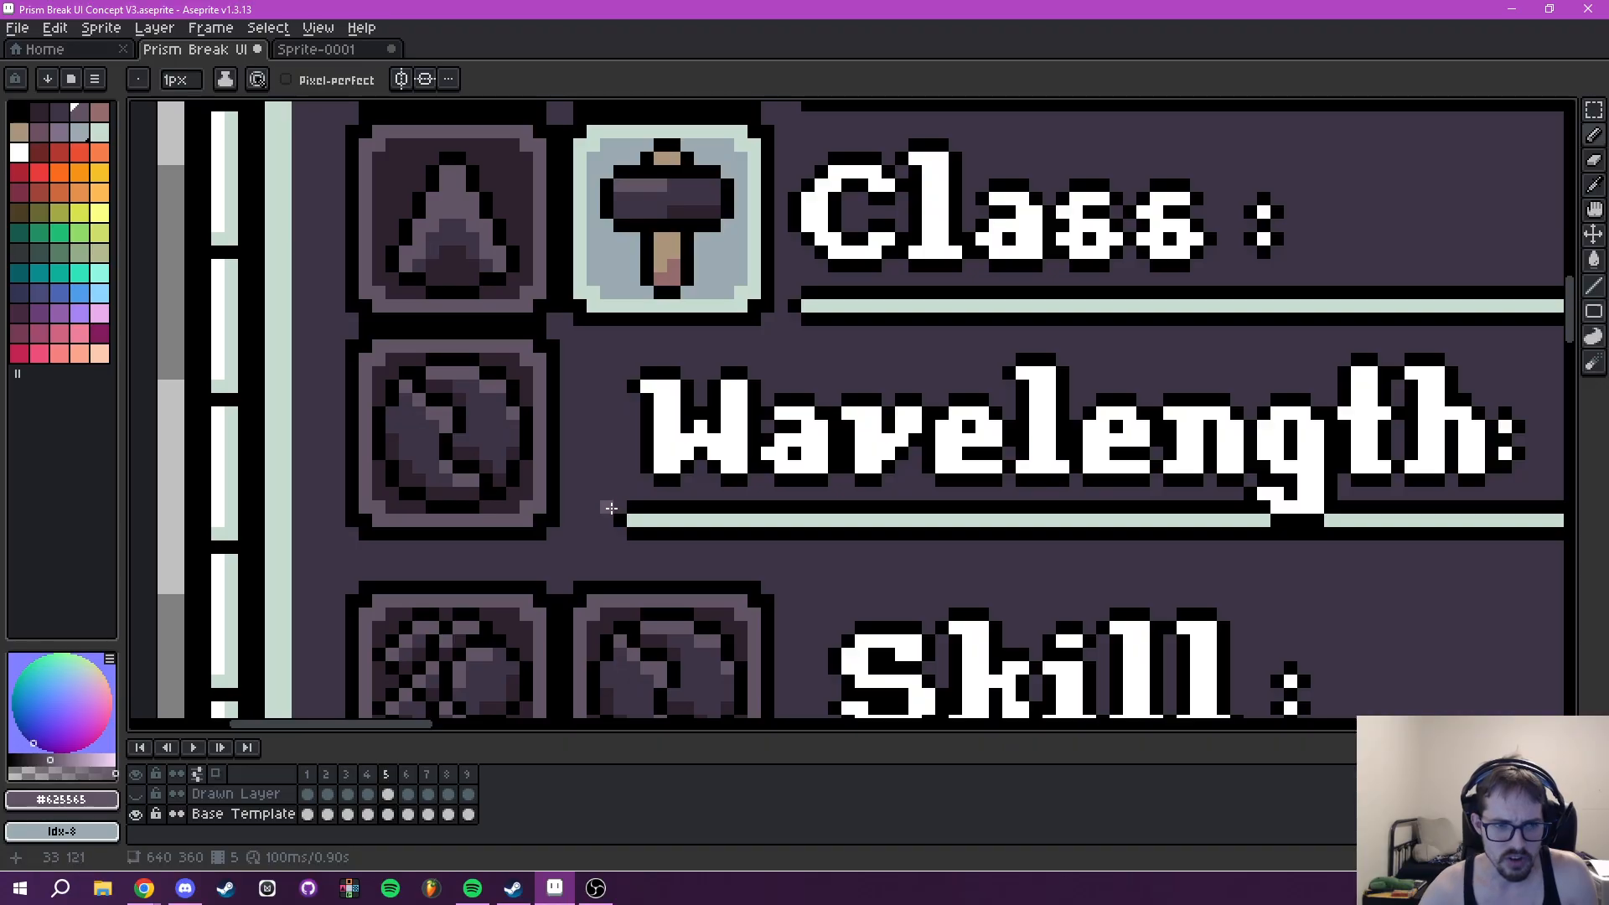
drag(612, 418, 596, 306)
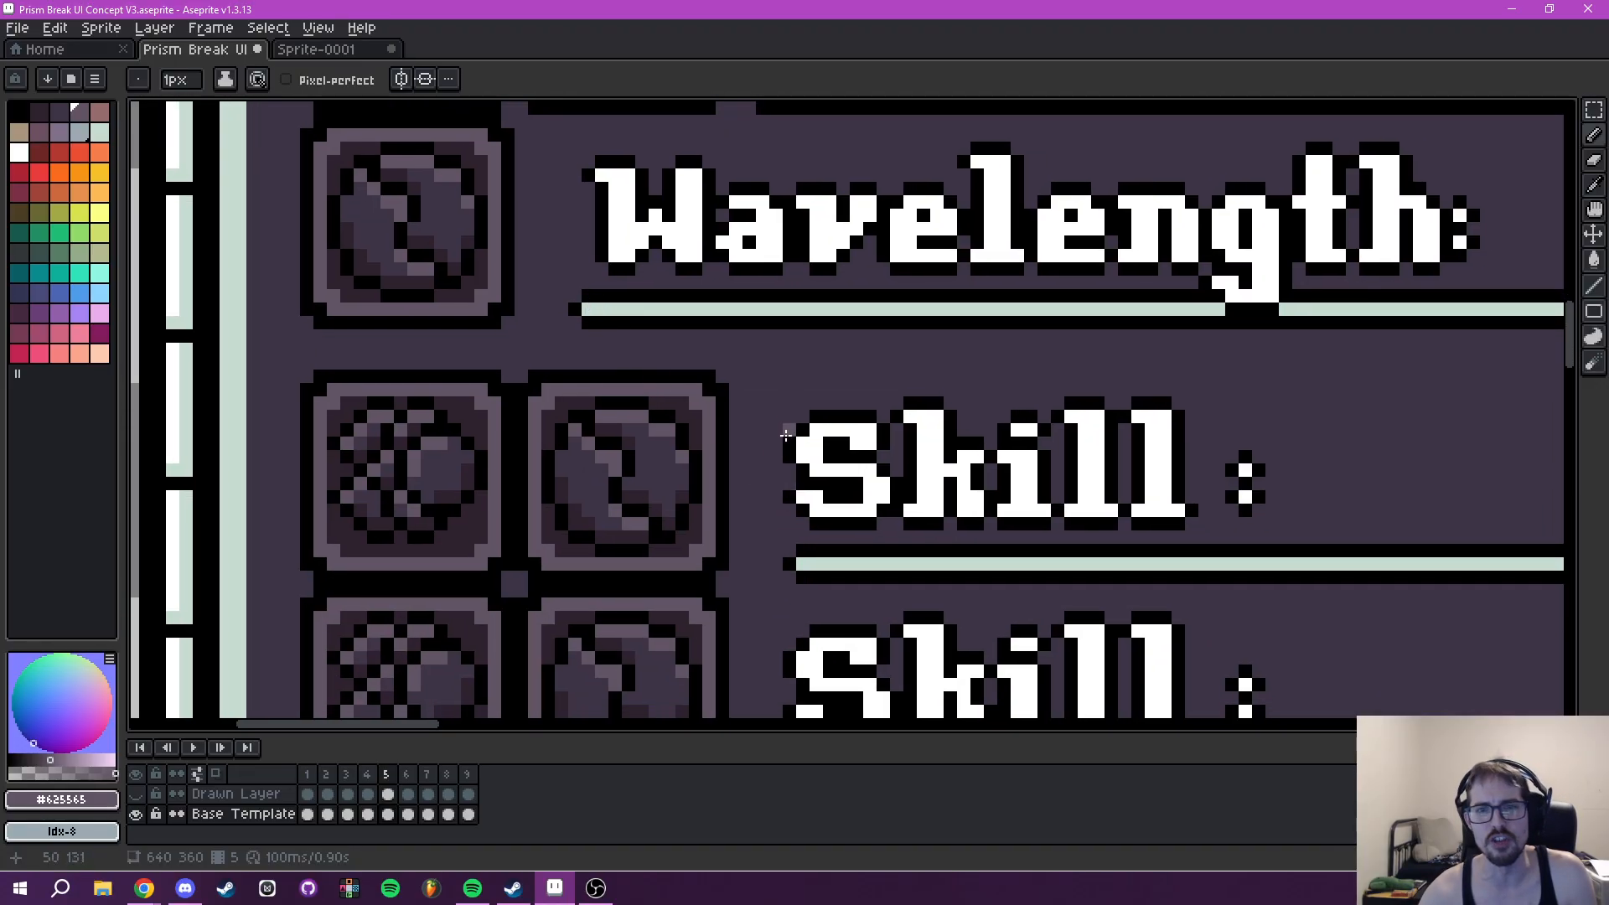
scroll(787, 427, down, 2)
scroll(781, 335, down, 3)
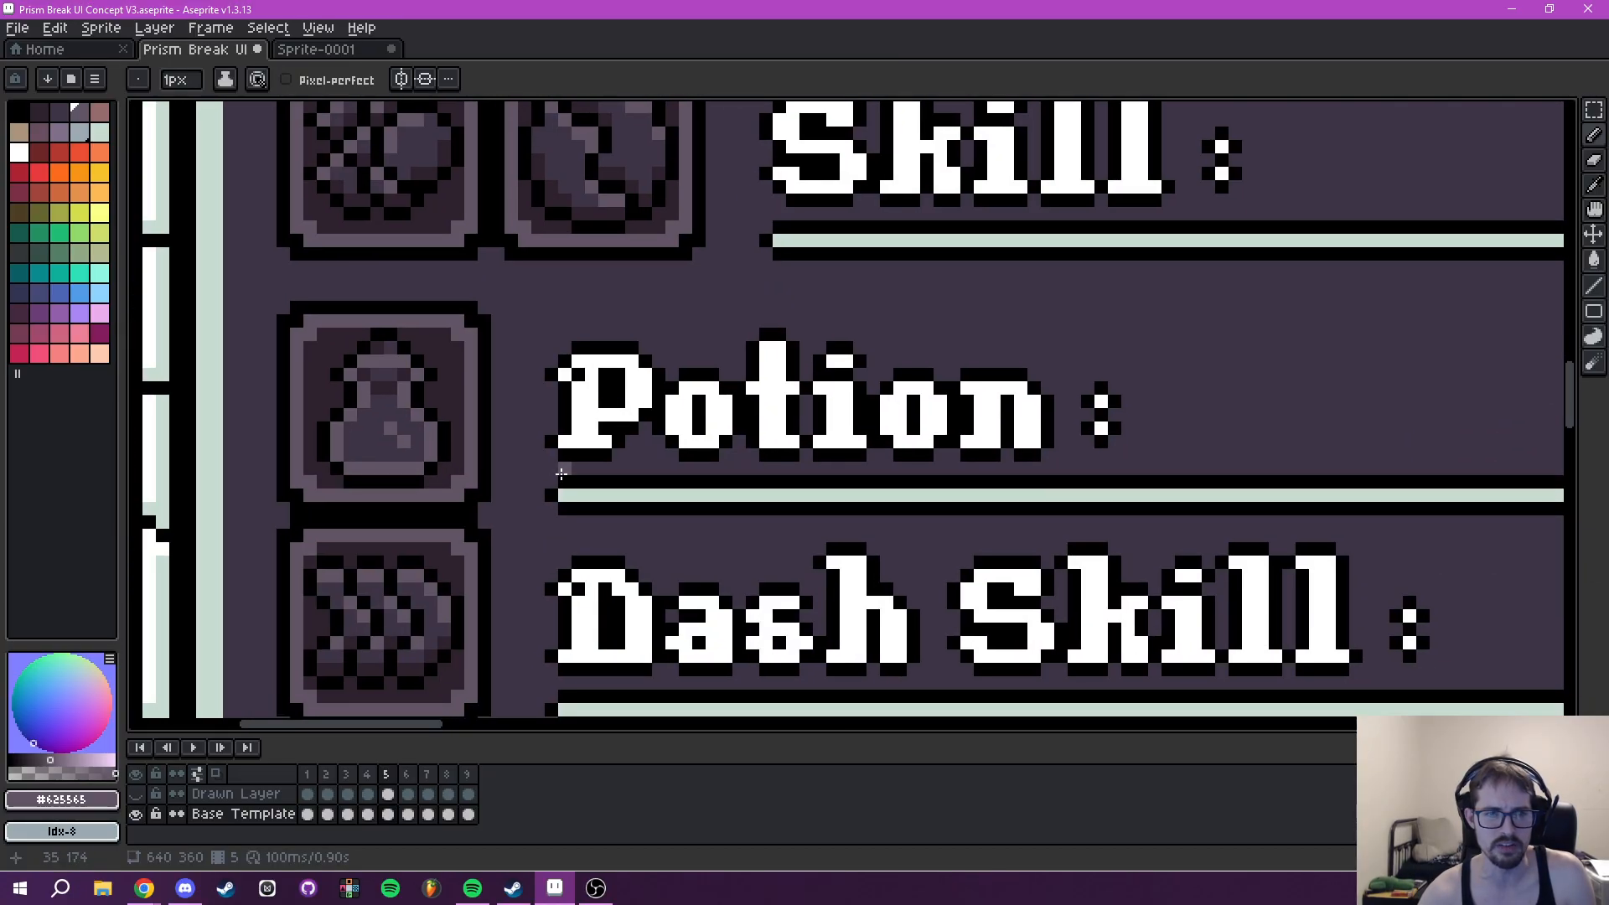
scroll(736, 430, up, 5)
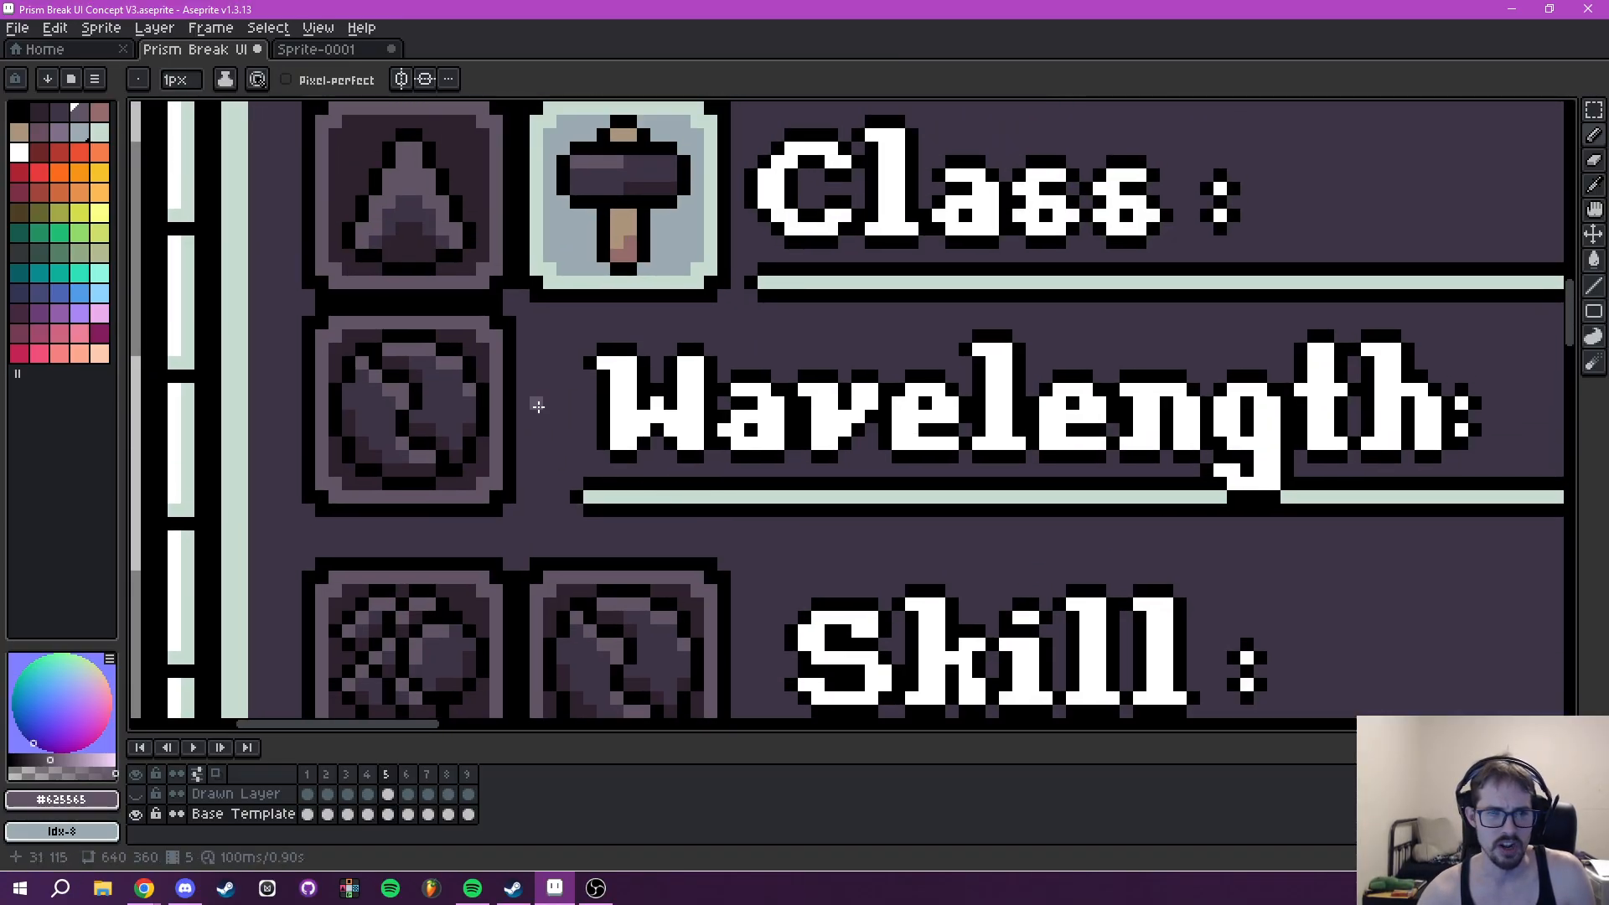
scroll(954, 432, down, 2)
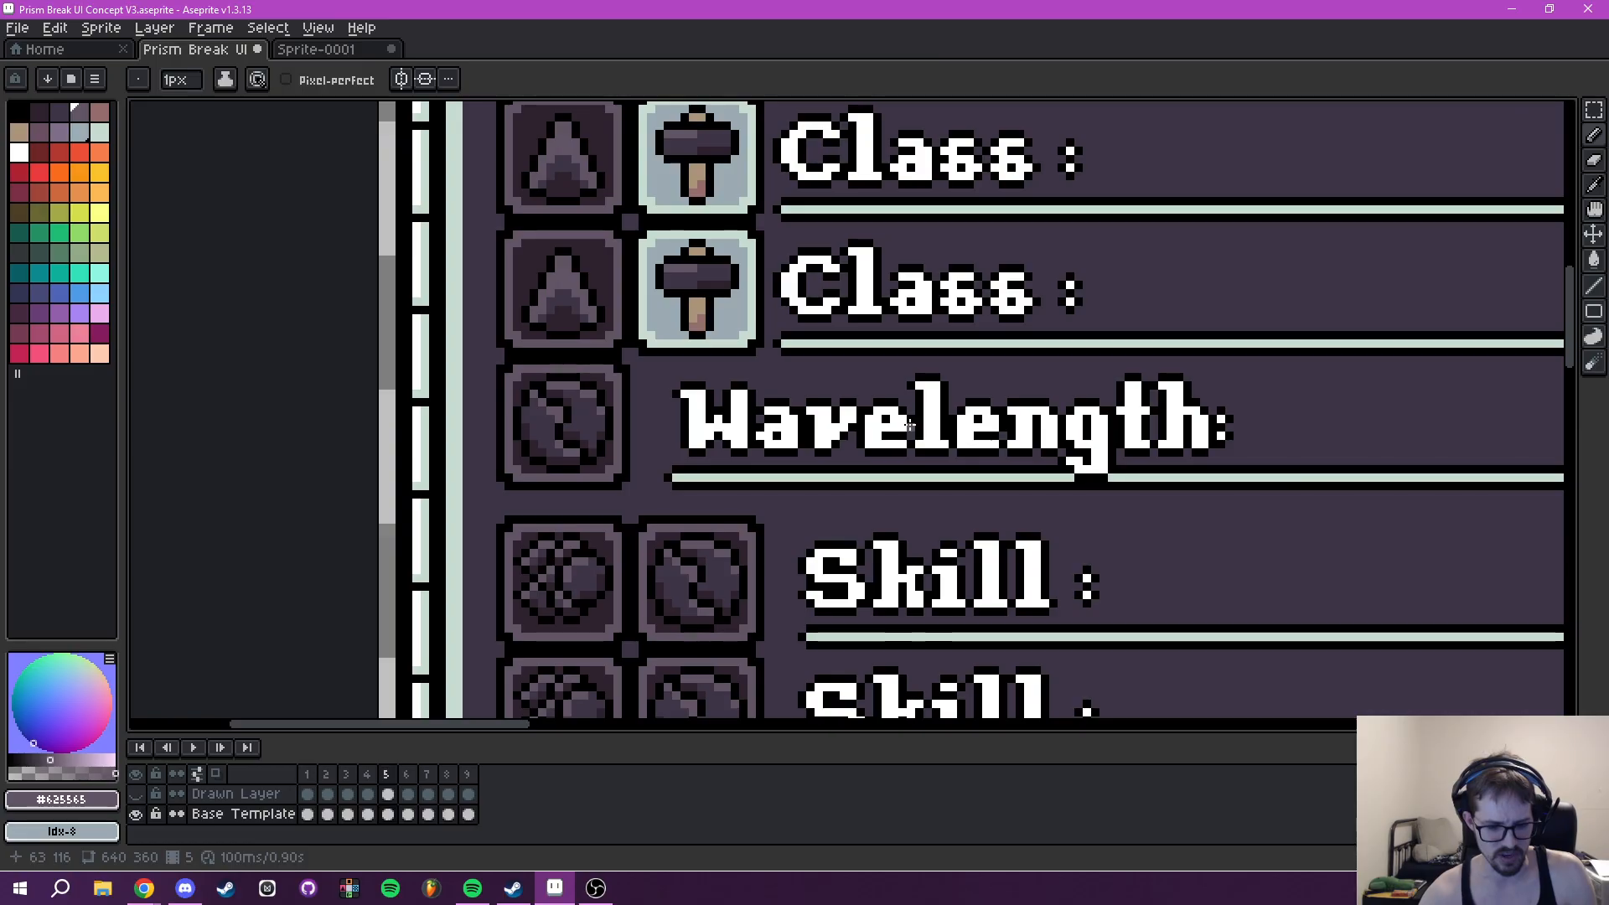
- Move the Wavelength text in the Player Abilities panel one pixel left and deselect it
key(m)
scroll(717, 373, up, 2)
drag(571, 358, 1495, 517)
drag(731, 451, 717, 457)
drag(1270, 493, 885, 486)
key(ctrl+d)
scroll(845, 457, up, 1)
key(ctrl+d)
- Repair the outline and underline beside the g of the Player Abilities Wavelength text with black and #c7dcd0
drag(1003, 452, 973, 449)
key(i)
click(888, 430)
key(b)
key(i)
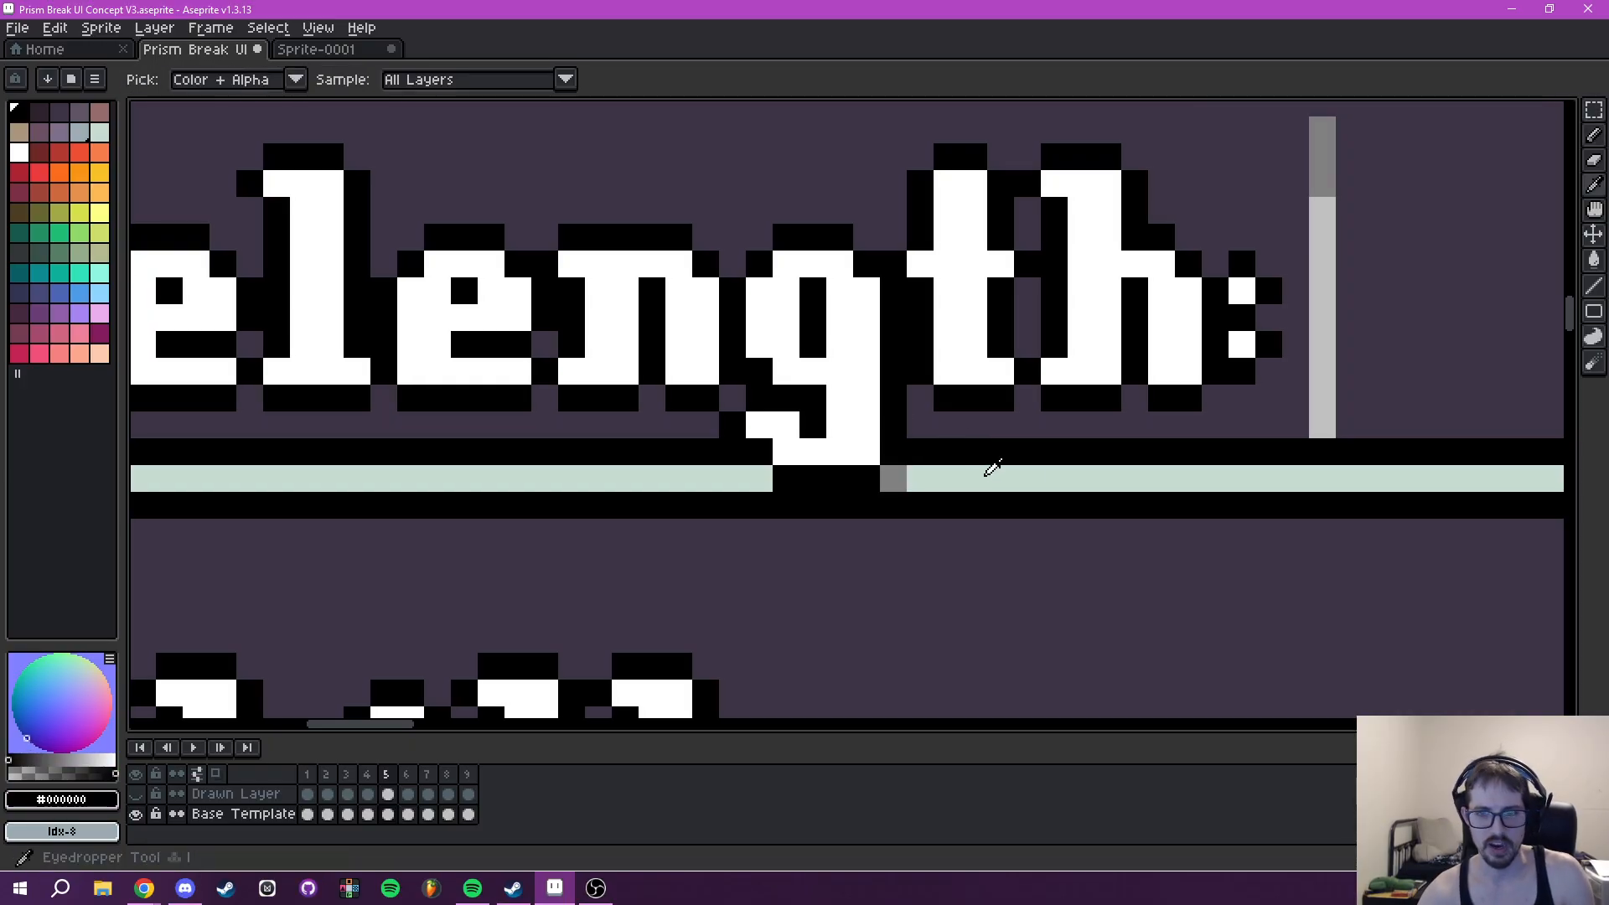
click(989, 475)
key(b)
click(889, 478)
- Move the Tooltip panel's Wavelength text one pixel left and deselect it
scroll(969, 449, down, 3)
scroll(969, 450, down, 1)
drag(798, 438, 209, 594)
drag(687, 437, 101, 436)
drag(967, 511, 734, 597)
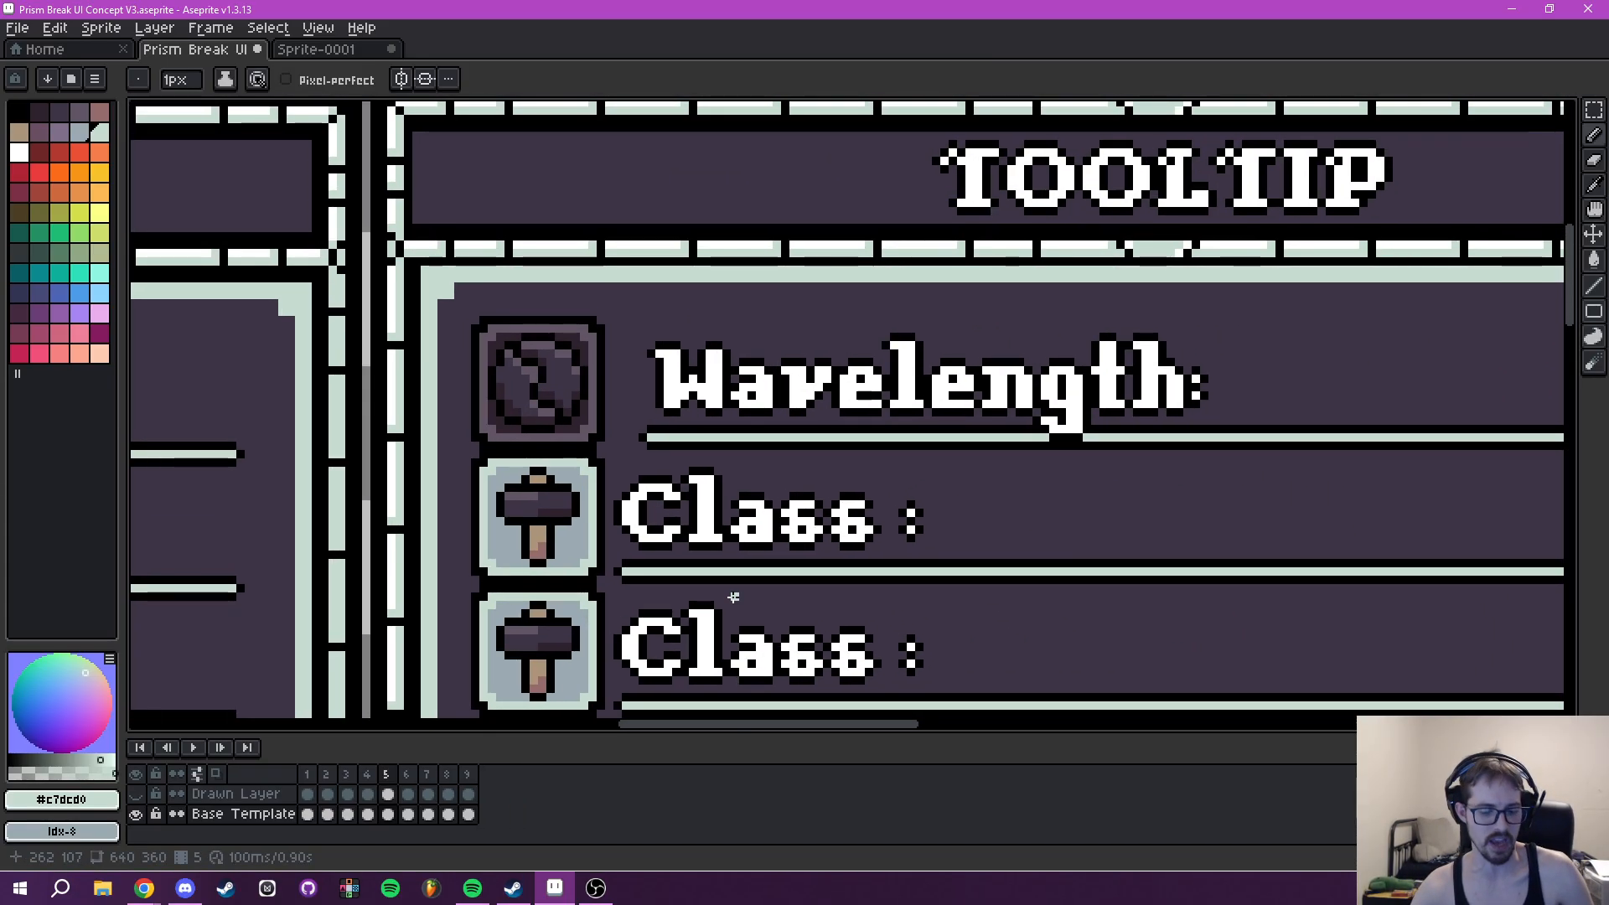
key(m)
scroll(825, 424, up, 2)
drag(646, 314, 779, 328)
drag(678, 295, 1071, 434)
drag(730, 366, 1075, 361)
drag(589, 363, 568, 367)
key(ctrl+d)
- Shift the bottom of the Tooltip Wavelength's g tail one pixel left and repaint the adjoining underline gap with #c7dcd0
drag(793, 353, 549, 367)
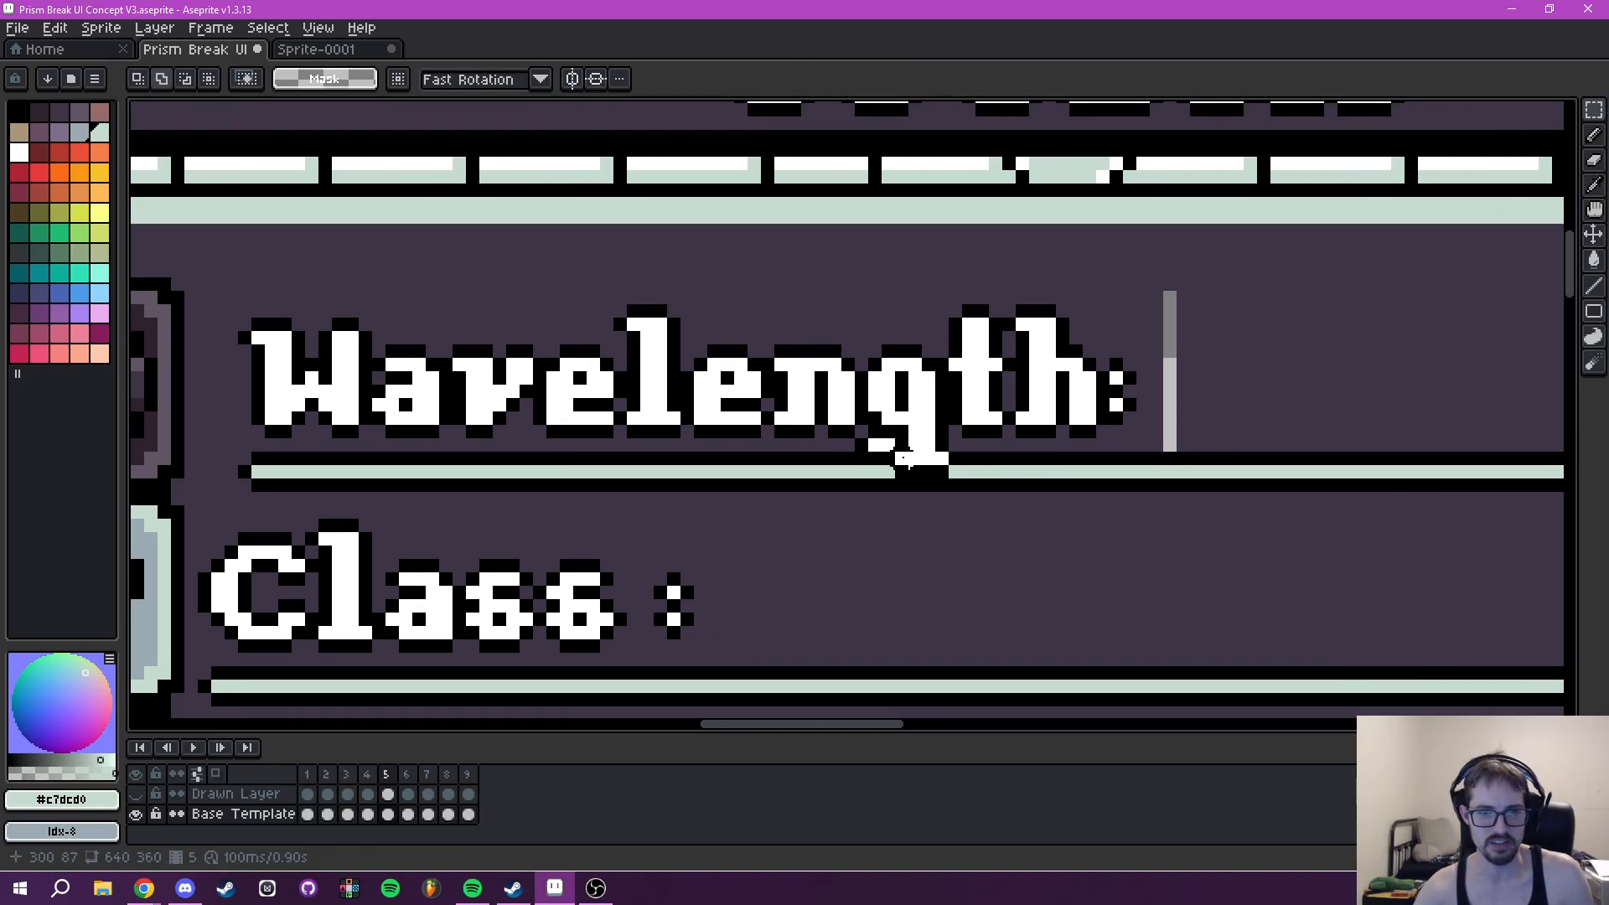
scroll(904, 459, up, 2)
key(shift+v)
drag(956, 479, 928, 476)
key(ctrl+d)
drag(1048, 462, 935, 452)
alt+click(902, 454)
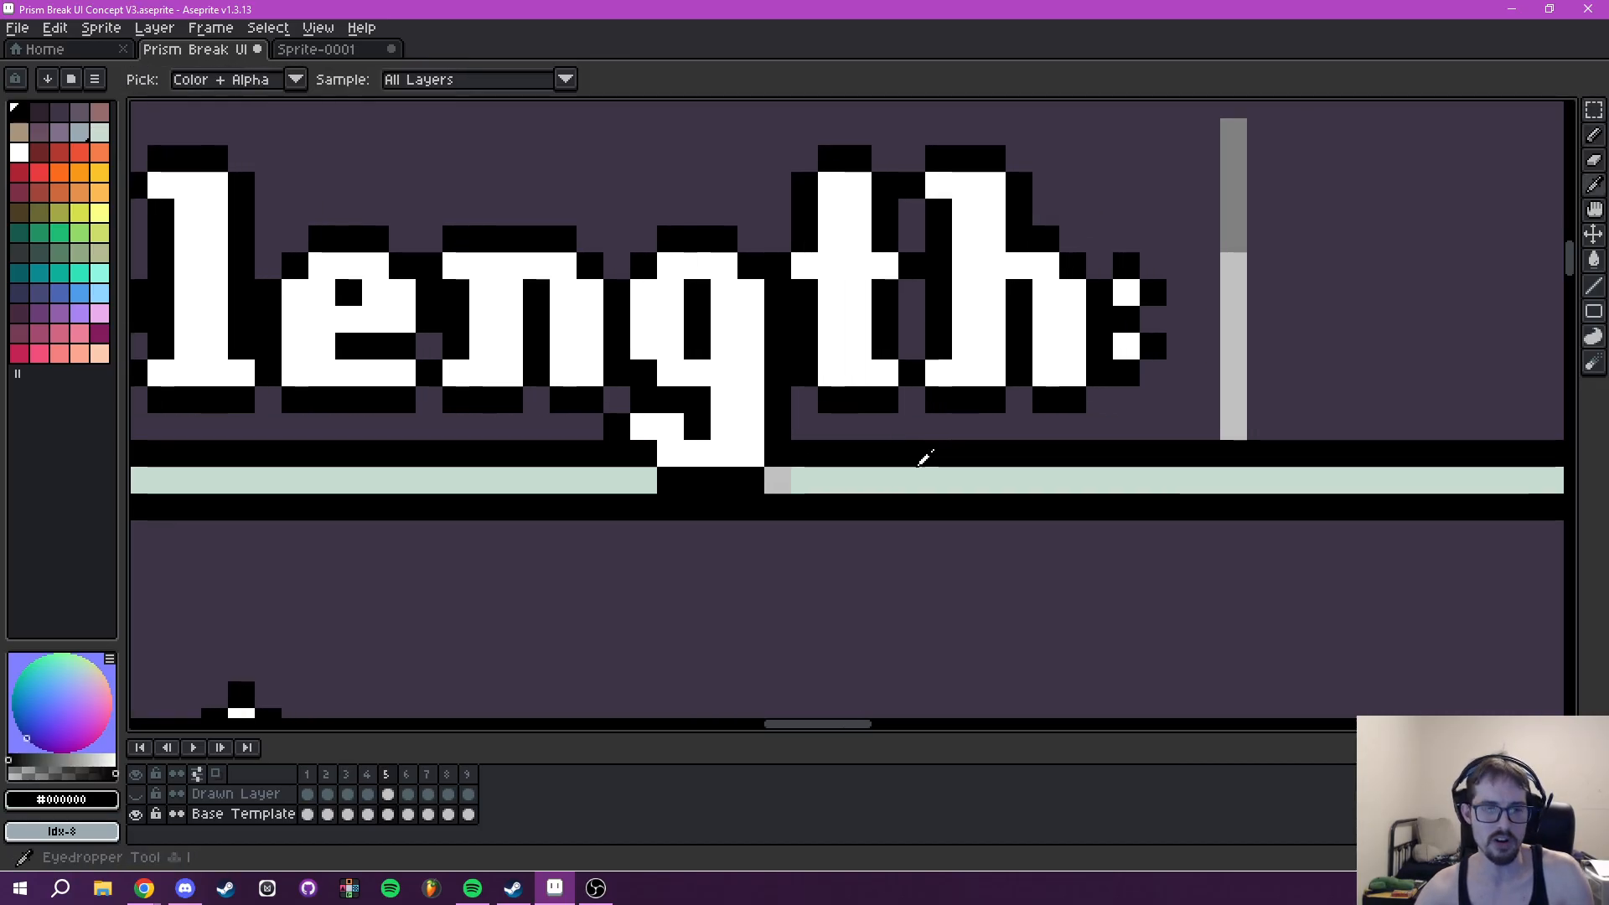
- Fill the transparent strip beside the Tooltip's Wavelength text with the panel colour #3e3546
scroll(1130, 388, down, 2)
drag(1311, 341, 1121, 427)
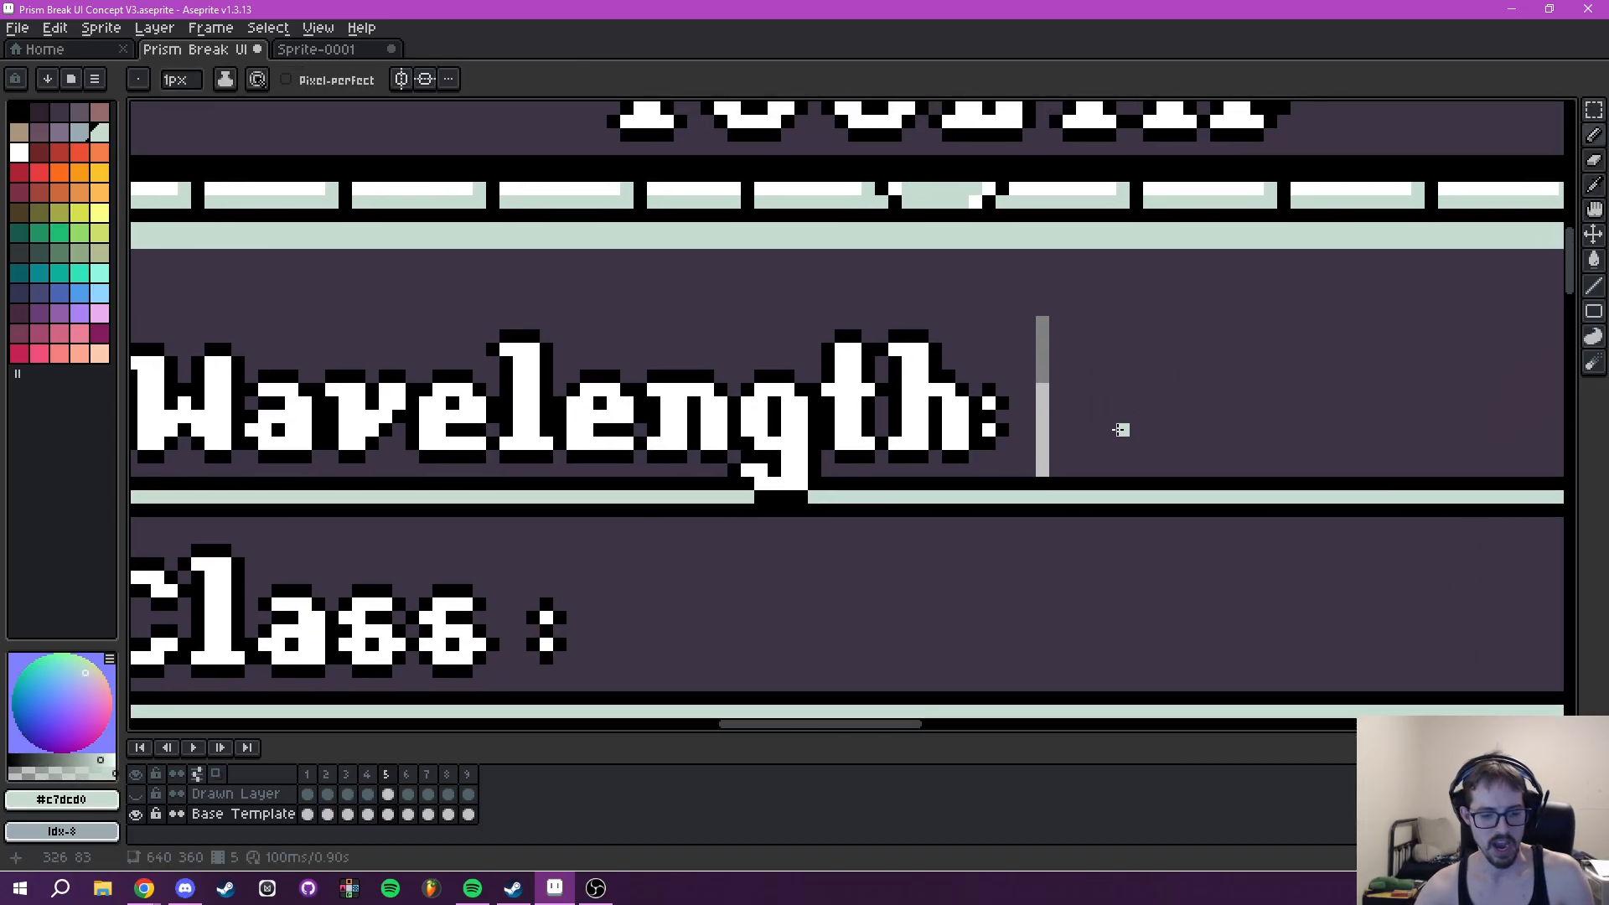
click(1121, 415)
key(g)
scroll(1016, 439, down, 1)
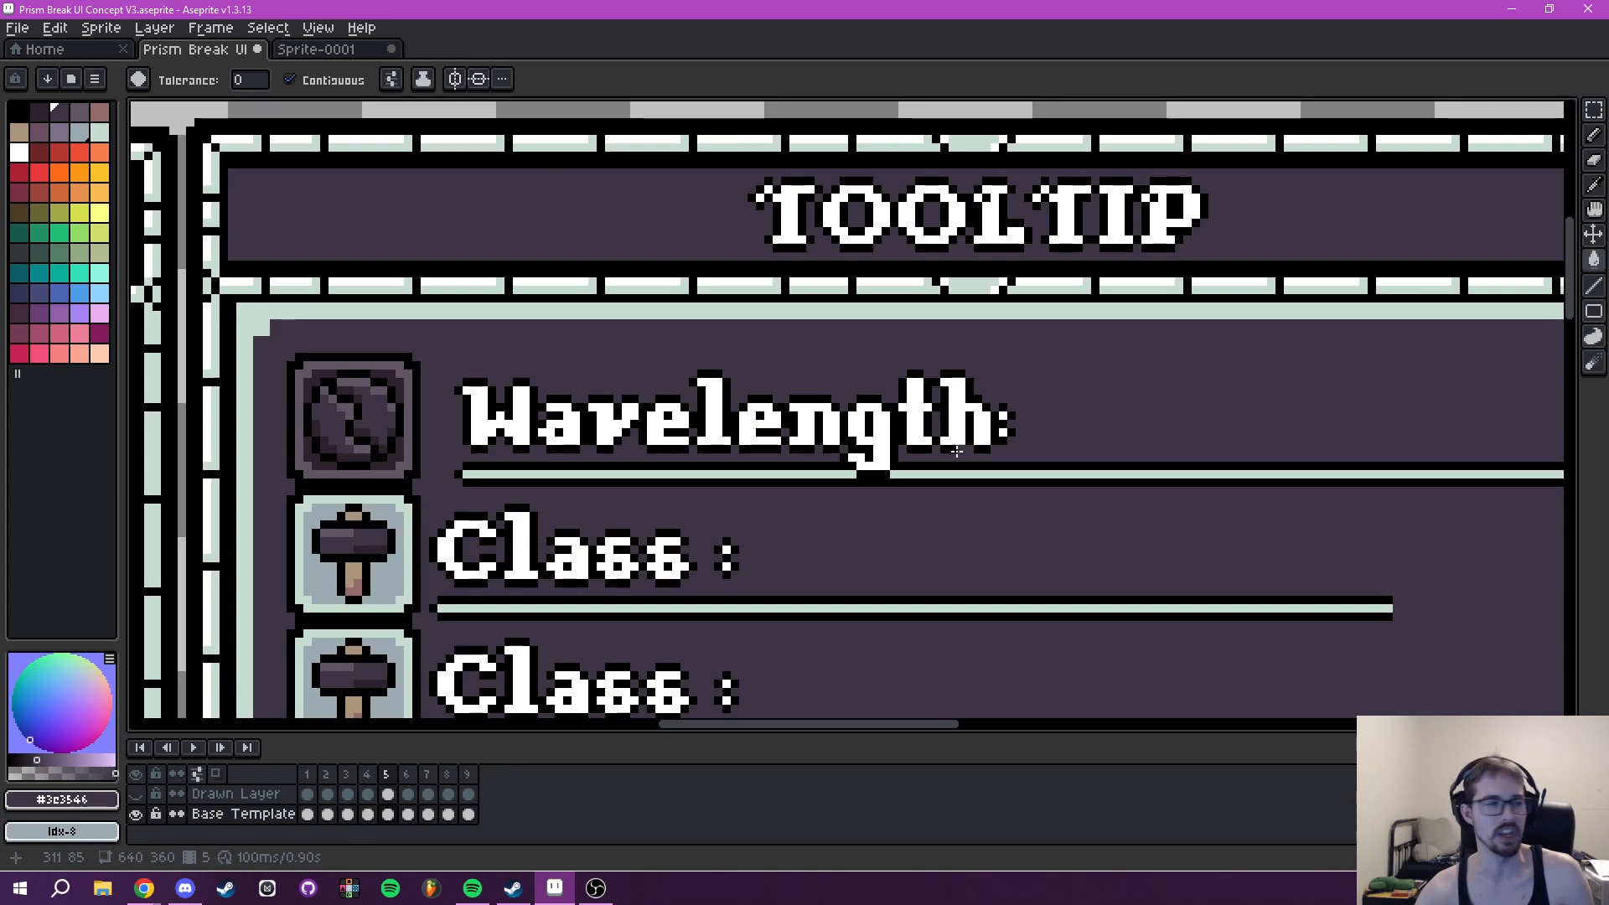
- Check the gaps between icons and labels in the Wavelength and Skill rows against the Tooltip's rows
drag(958, 451, 985, 429)
drag(1022, 486, 1370, 177)
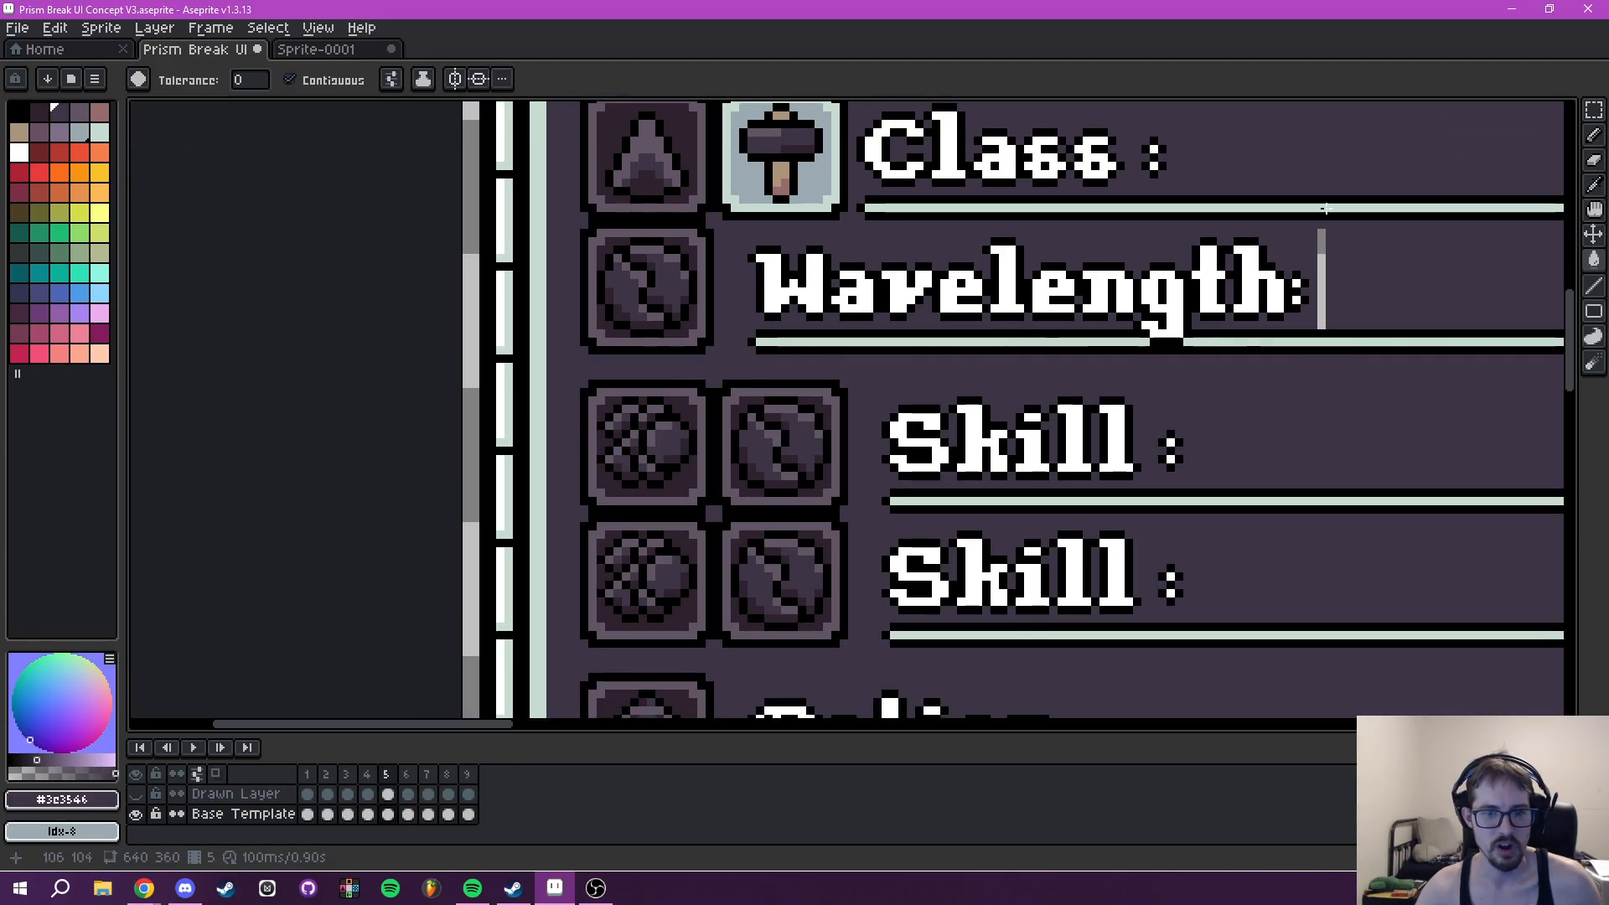
drag(1029, 496, 941, 618)
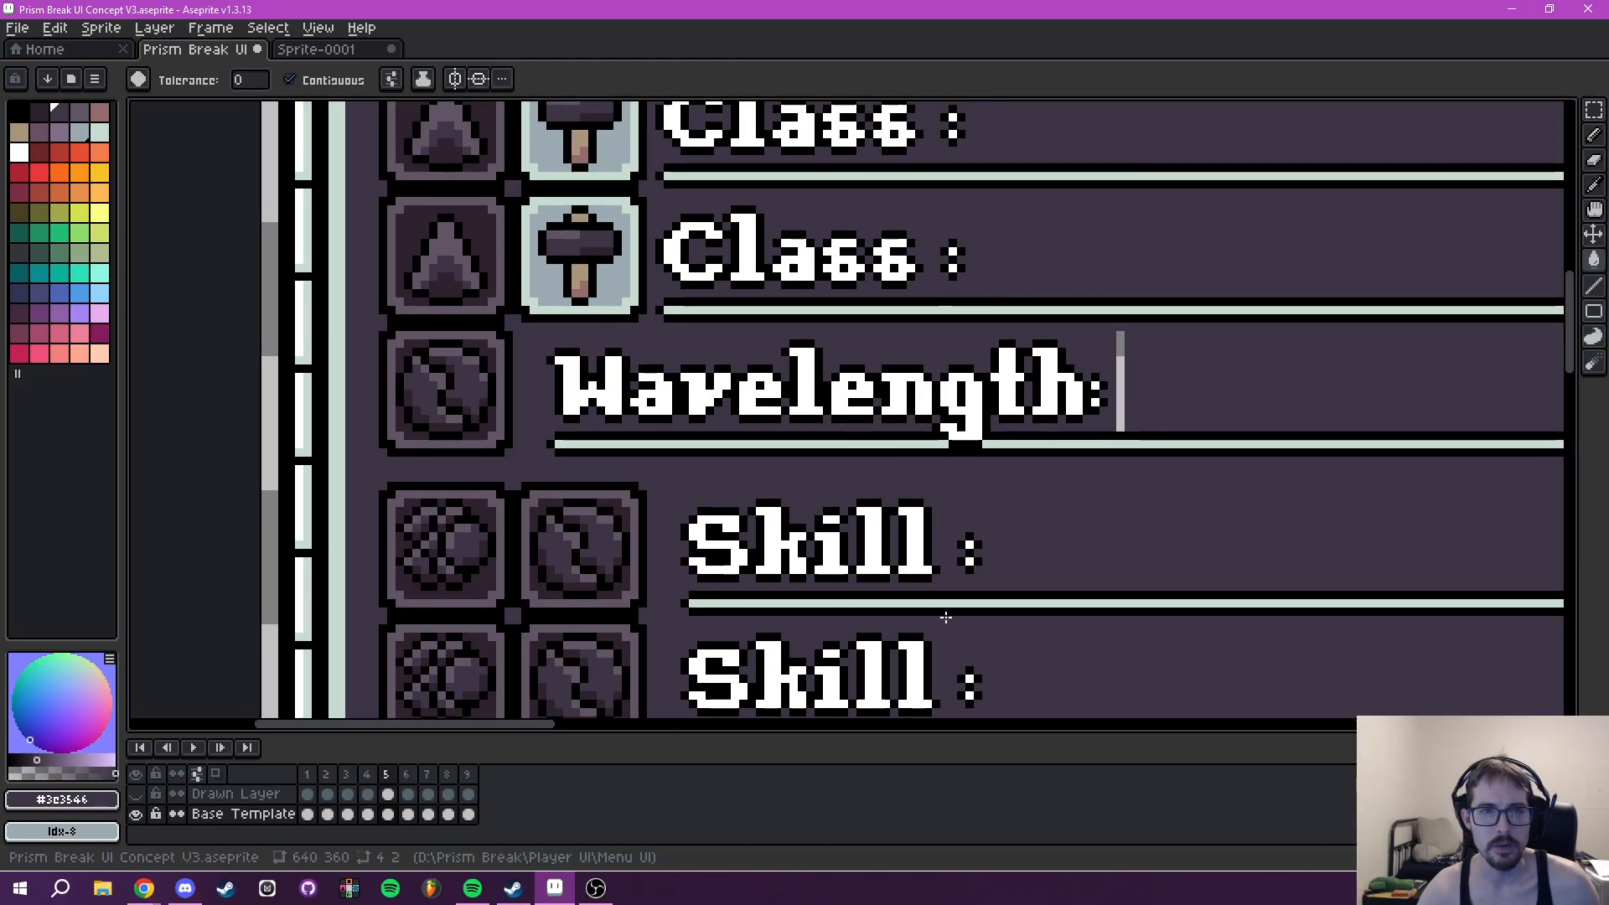
scroll(890, 541, down, 1)
drag(899, 540, 788, 360)
scroll(788, 360, up, 3)
key(i)
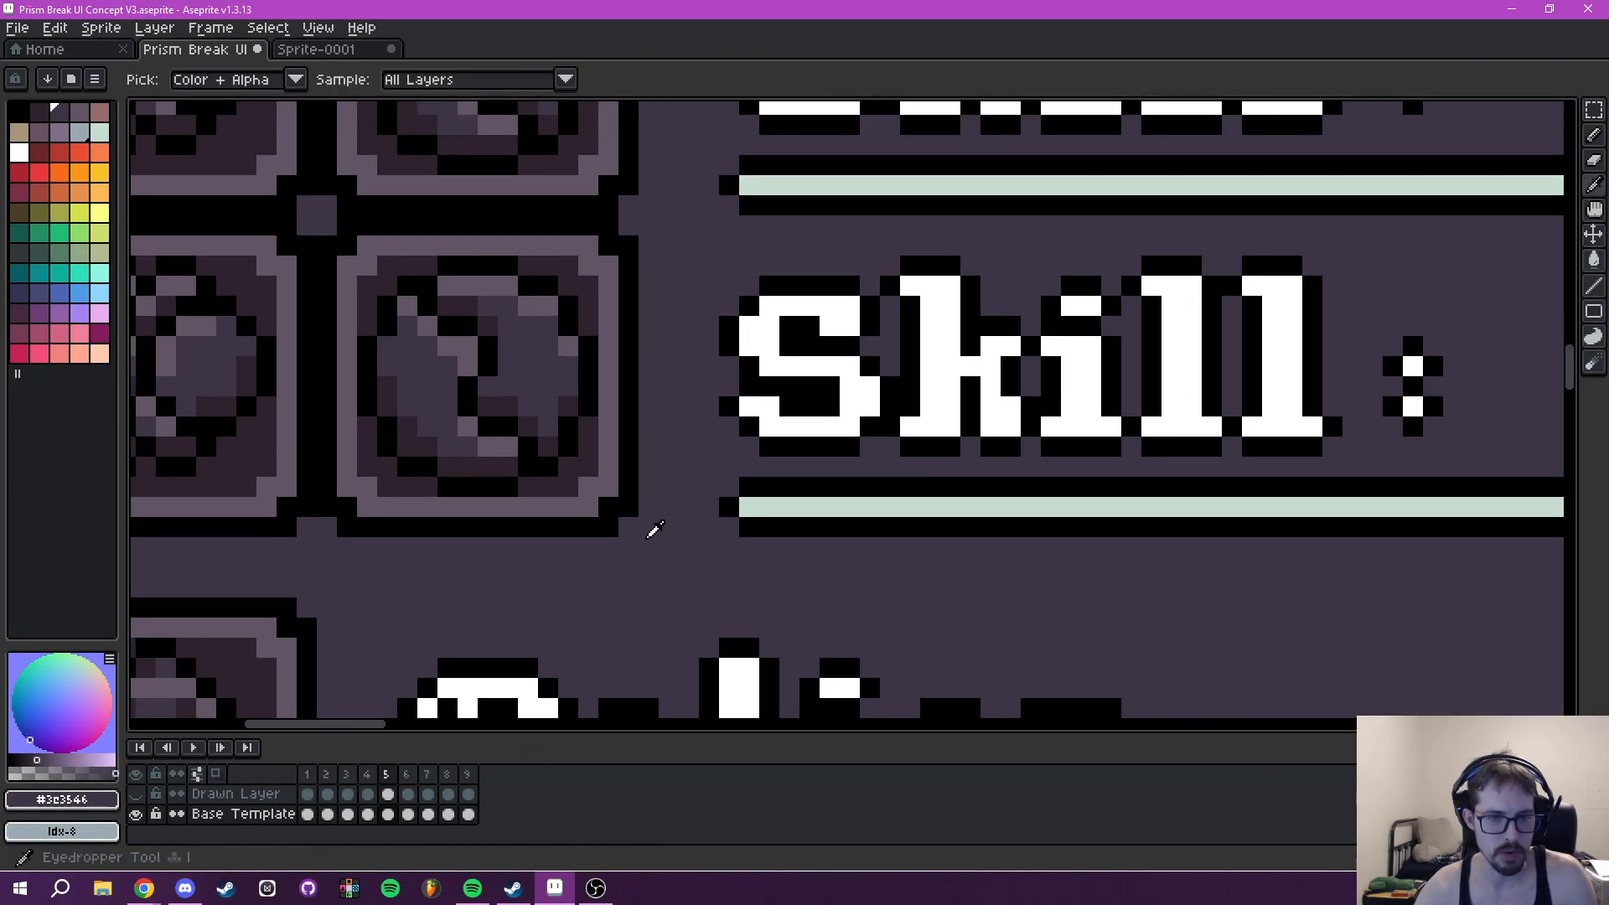
click(622, 478)
key(b)
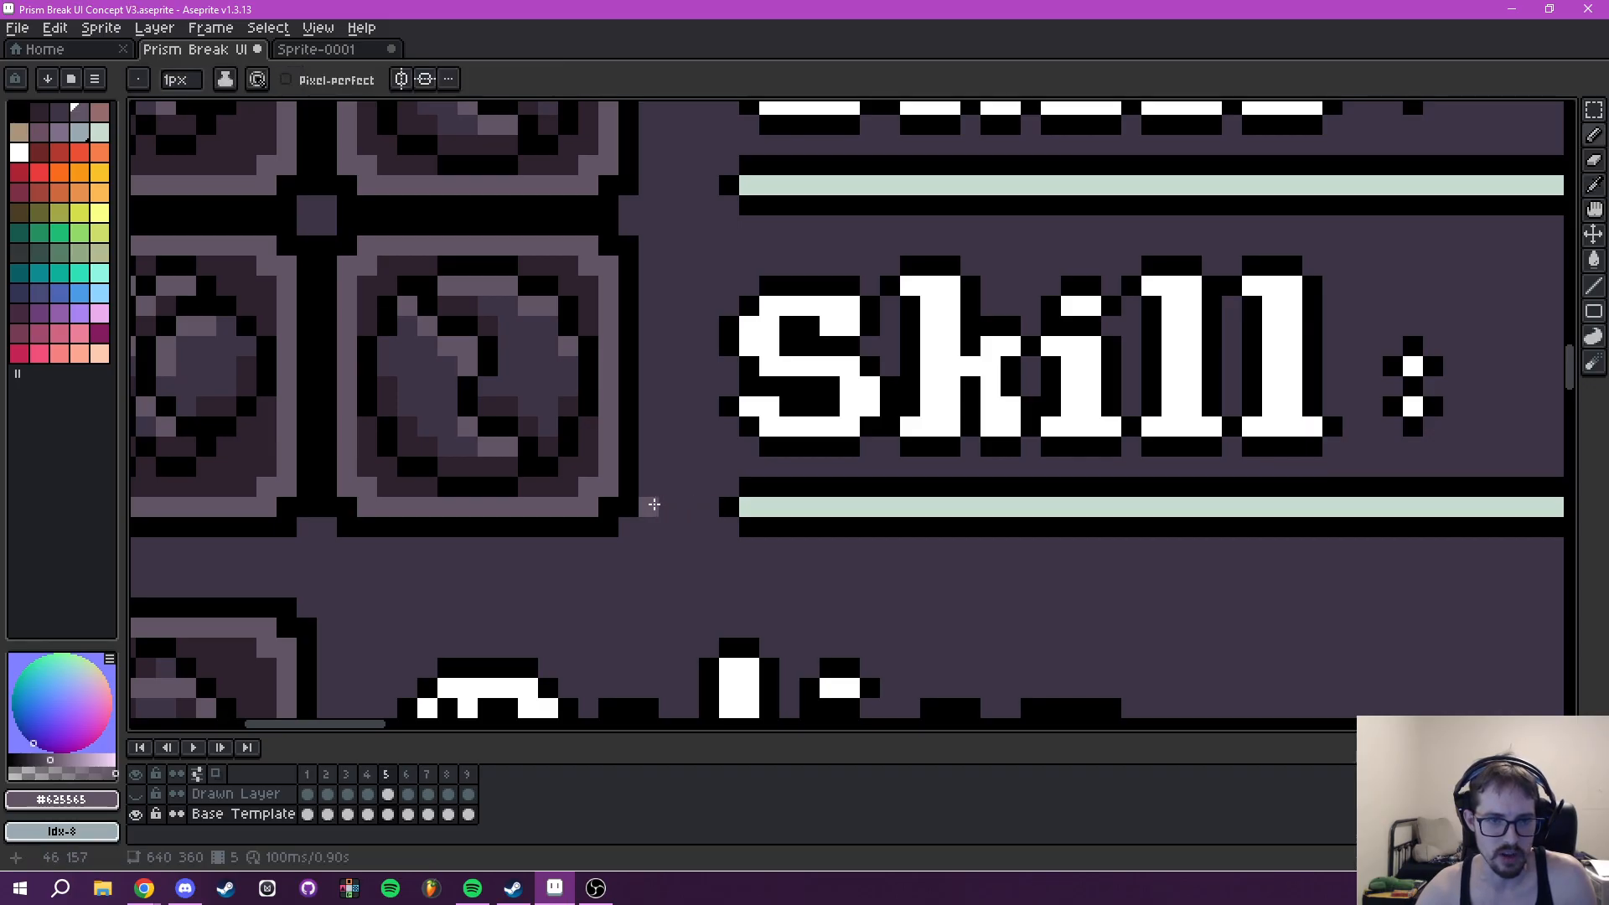
scroll(902, 441, down, 3)
drag(938, 396, 325, 509)
drag(1197, 290, 334, 470)
scroll(845, 428, down, 1)
drag(846, 428, 586, 568)
scroll(519, 417, up, 2)
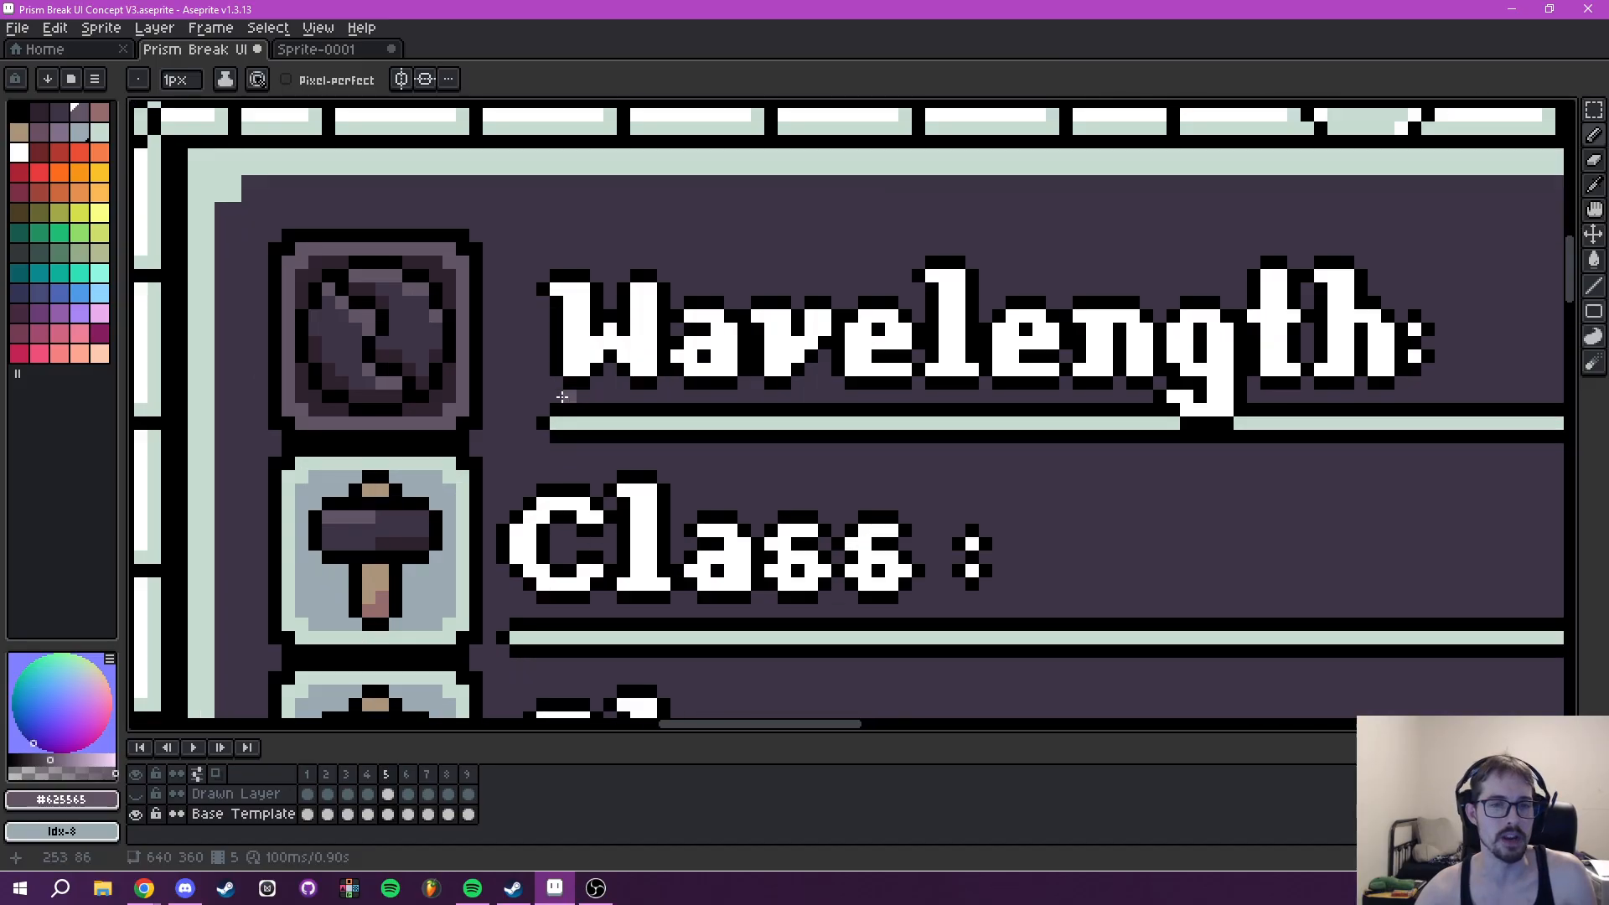
scroll(495, 493, down, 2)
mouse_move(629, 555)
mouse_down()
mouse_move(665, 434)
mouse_move(715, 360)
mouse_move(708, 397)
mouse_move(621, 433)
mouse_move(652, 410)
mouse_move(828, 390)
mouse_up()
- Move the Tooltip's two Class labels and underlines three pixels right, in line with the Wavelength text, and deselect them
key(m)
scroll(622, 424, down, 1)
scroll(828, 388, up, 1)
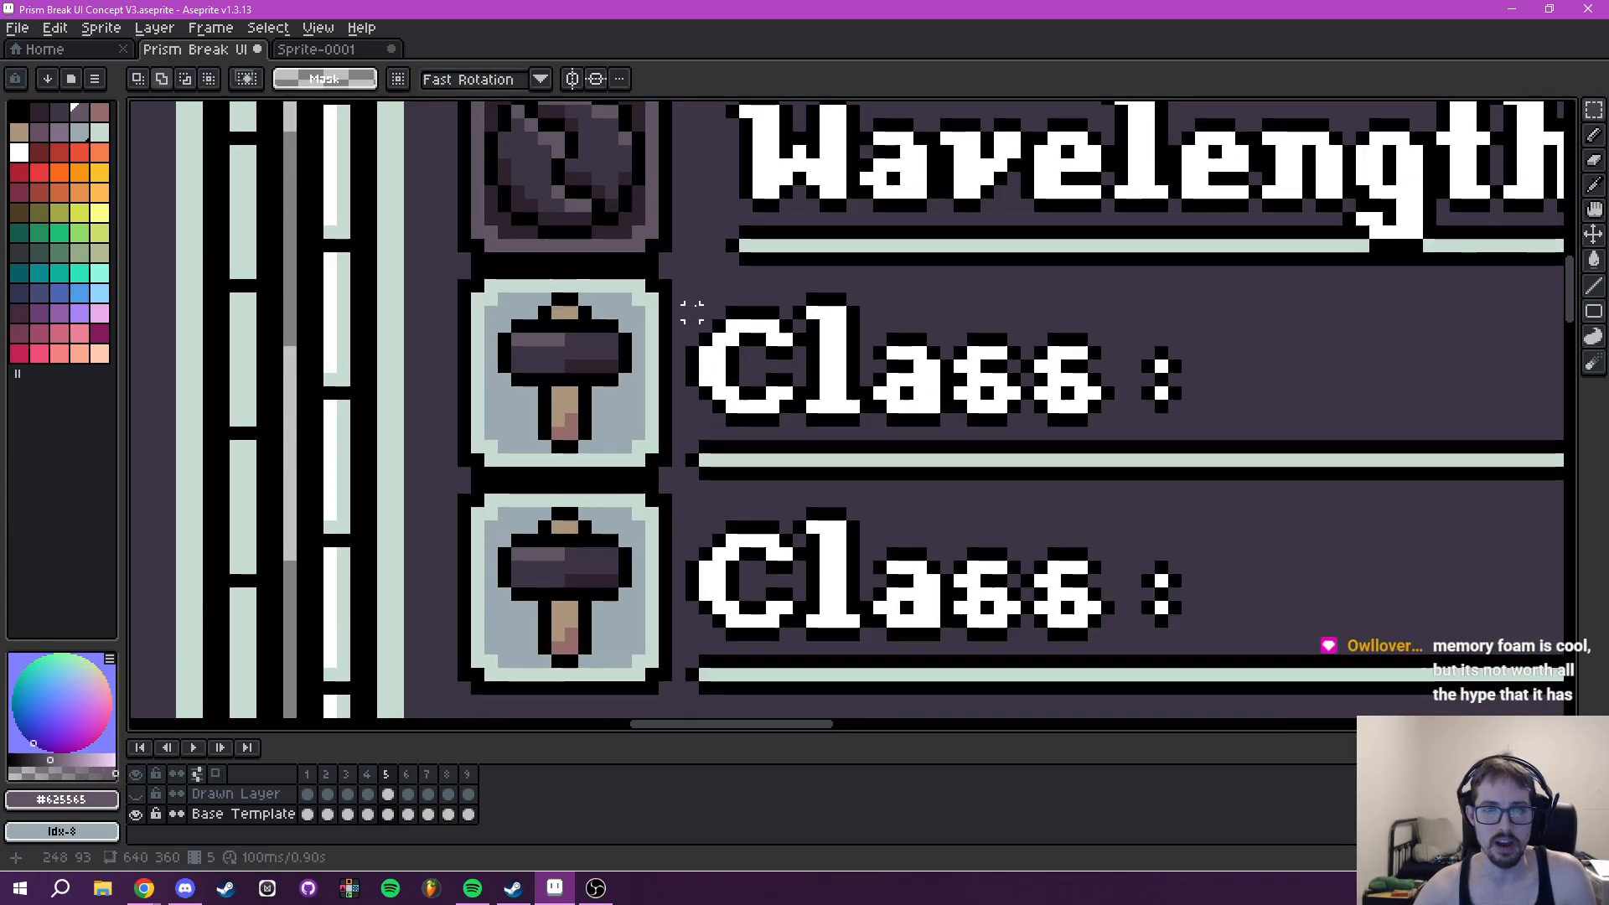
drag(696, 294, 1182, 660)
drag(802, 560, 1425, 558)
drag(528, 431, 797, 416)
drag(682, 328, 727, 326)
key(ctrl+d)
drag(626, 438, 575, 496)
- Fill the transparent gap between the Tooltip's hammer icons and Class labels with #3e3546
key(i)
click(462, 227)
key(g)
click(472, 323)
scroll(541, 440, down, 3)
scroll(688, 455, down, 2)
- Fill the transparent strip beside the Wavelength text in Player Abilities with #3e3546
drag(726, 471, 1118, 331)
mouse_move(1152, 398)
mouse_down()
mouse_move(1106, 419)
mouse_move(1153, 414)
mouse_up()
drag(441, 325, 595, 352)
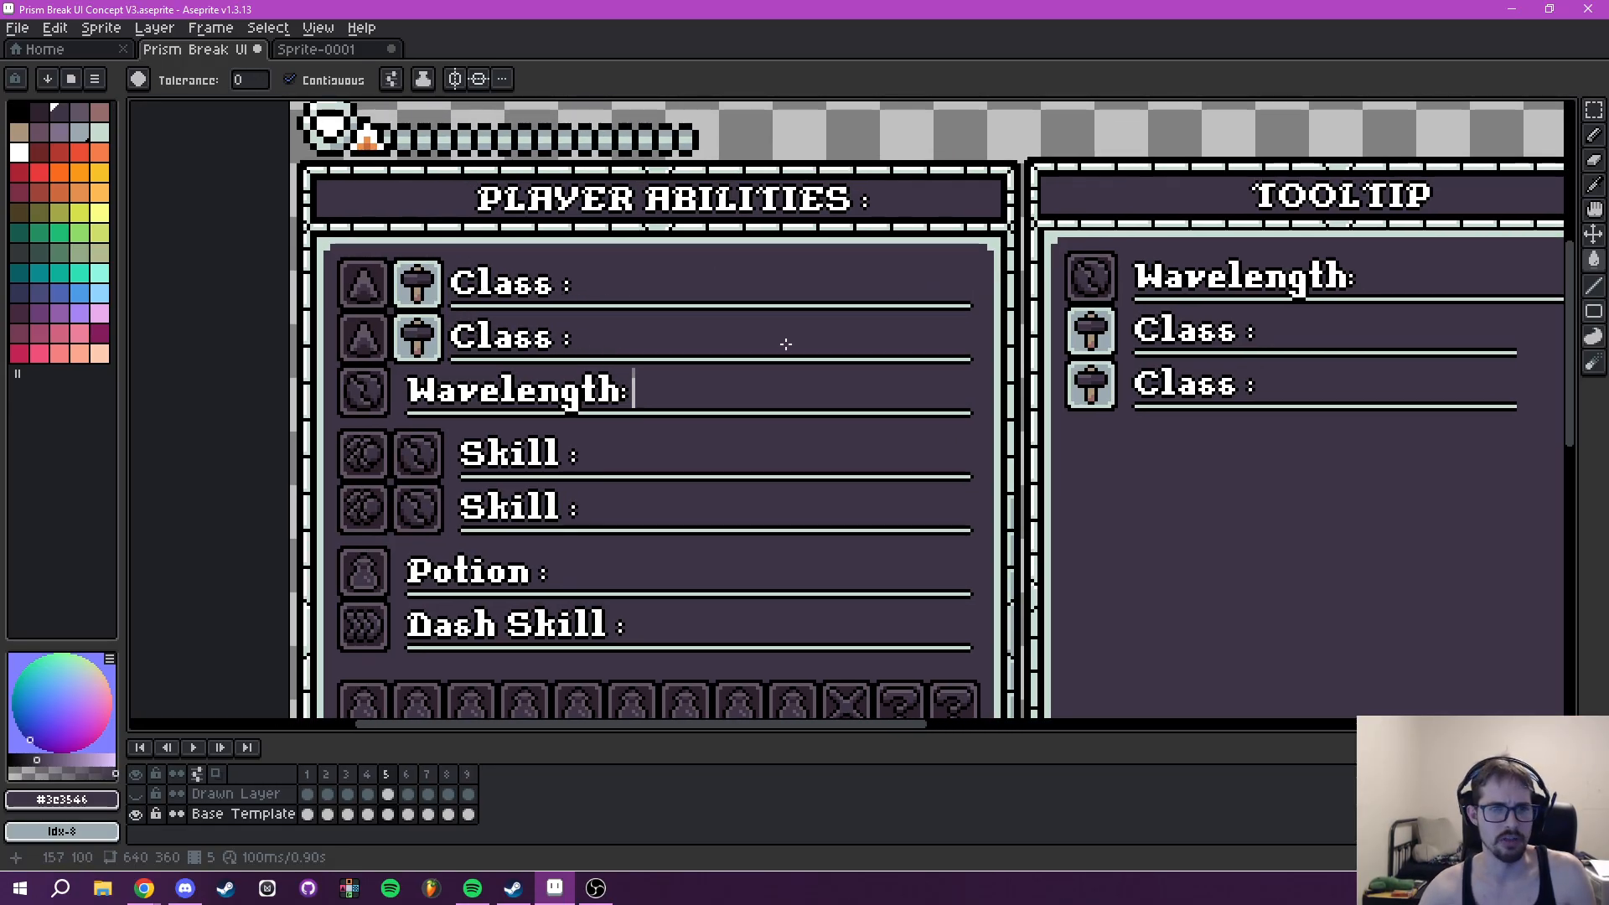
drag(507, 438, 101, 456)
drag(1006, 392, 696, 451)
scroll(582, 421, up, 1)
drag(585, 424, 1258, 410)
drag(308, 407, 1133, 369)
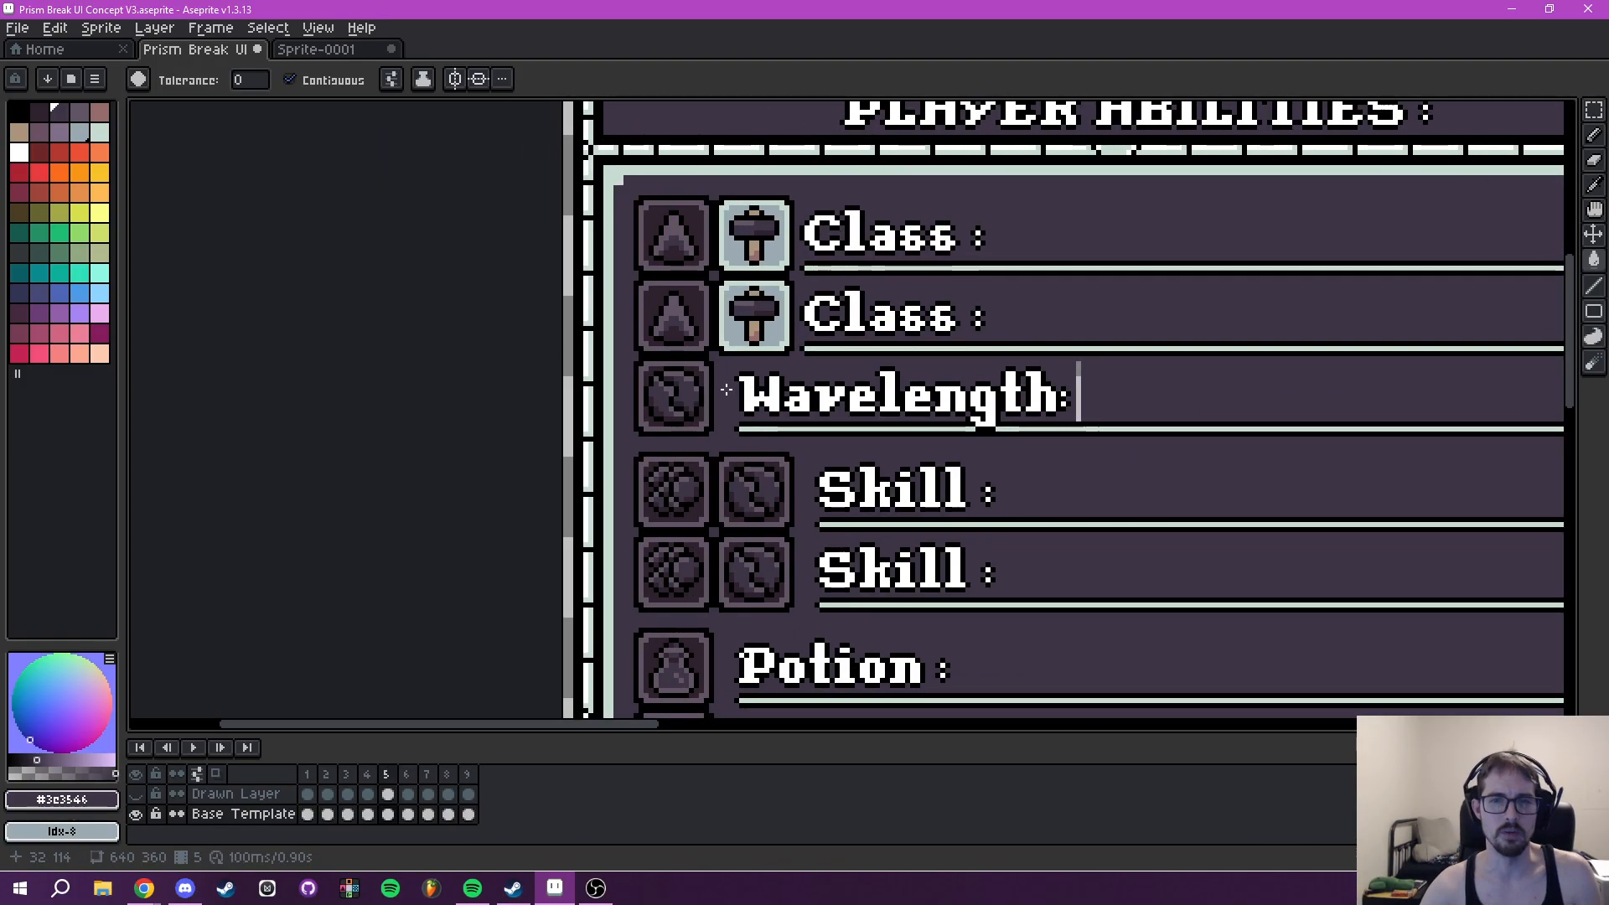
drag(852, 379, 582, 388)
scroll(753, 411, up, 2)
drag(726, 403, 1060, 418)
scroll(930, 420, down, 2)
- Copy the two triangle Class icons, 16 × 32 px, from Player Abilities over the hammer icons in the Tooltip's Class rows
drag(913, 419, 841, 431)
key(m)
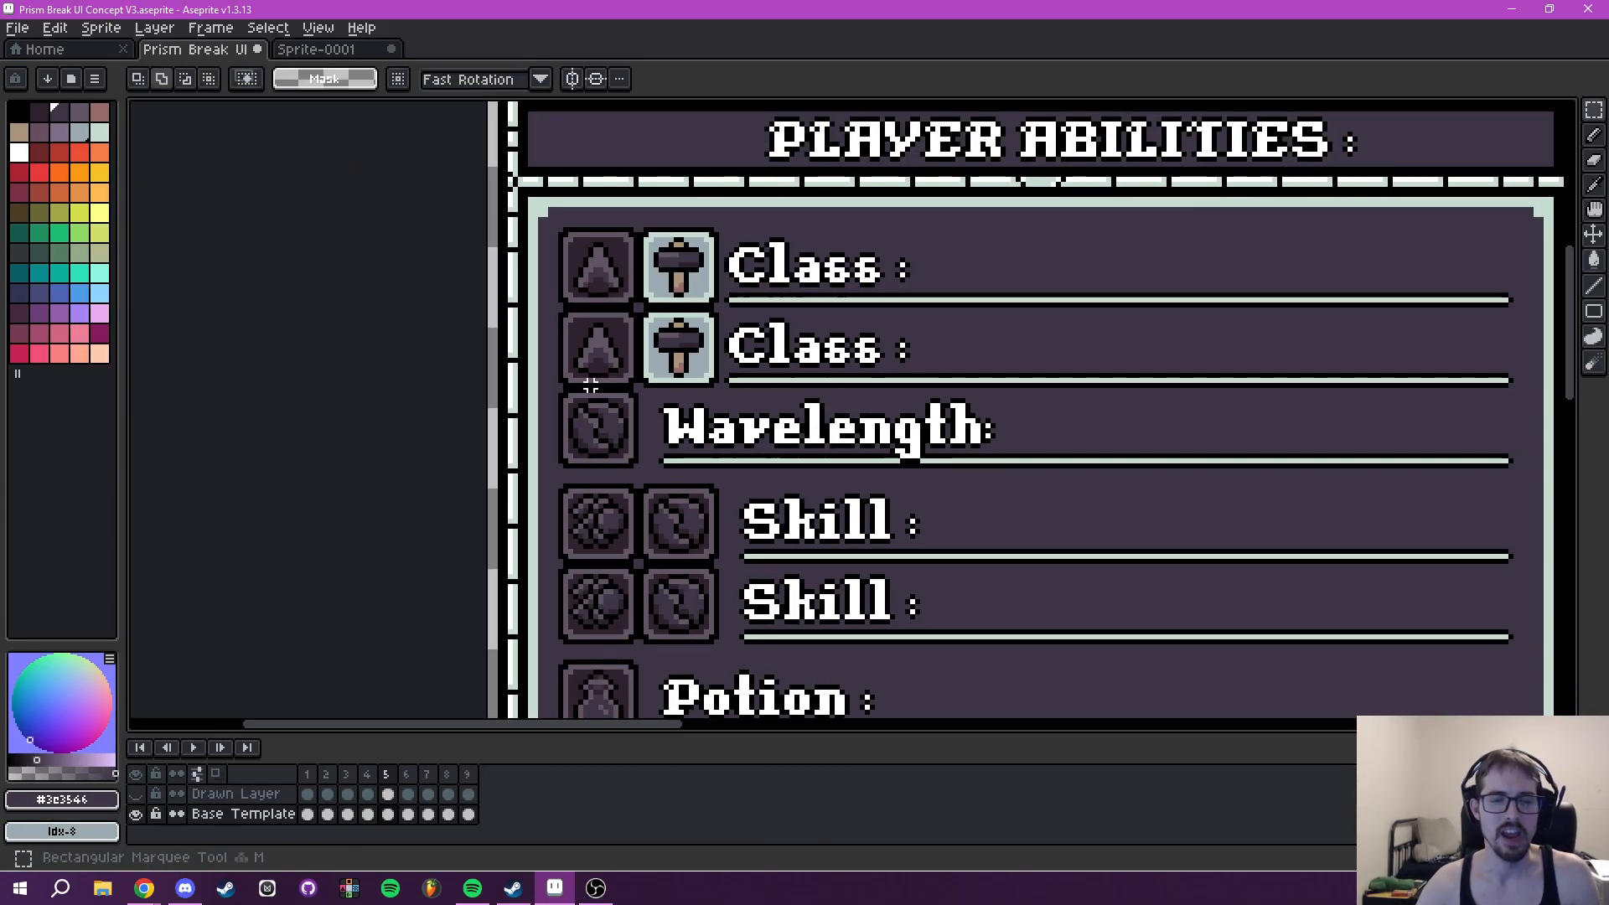
drag(591, 385, 554, 405)
scroll(554, 406, up, 1)
drag(501, 260, 524, 564)
scroll(543, 511, up, 2)
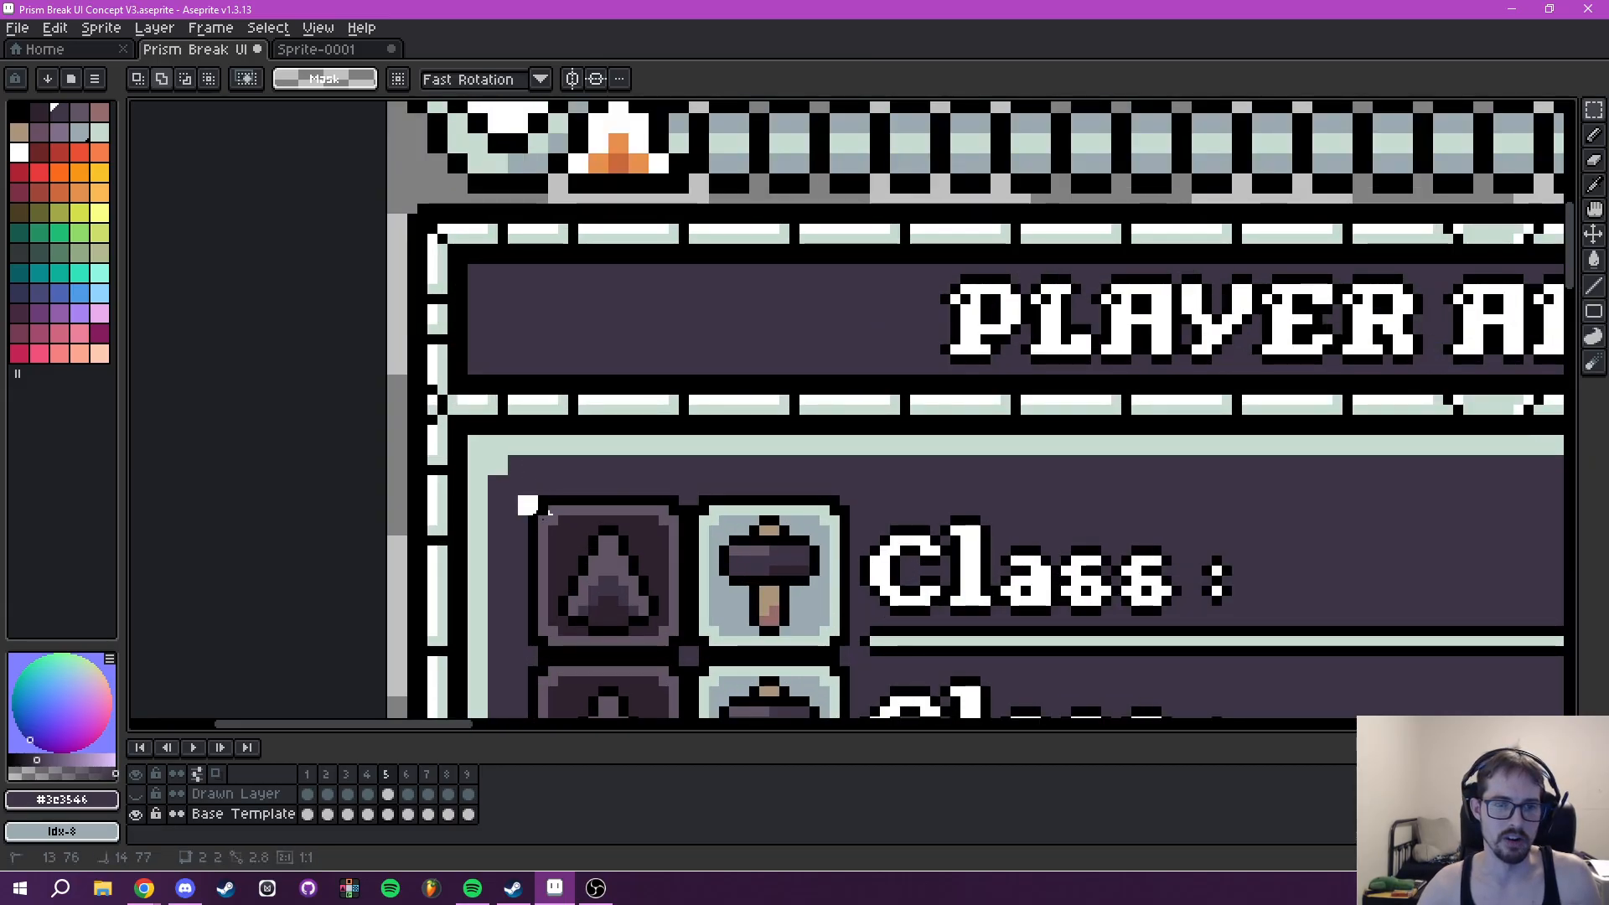
drag(533, 500, 686, 642)
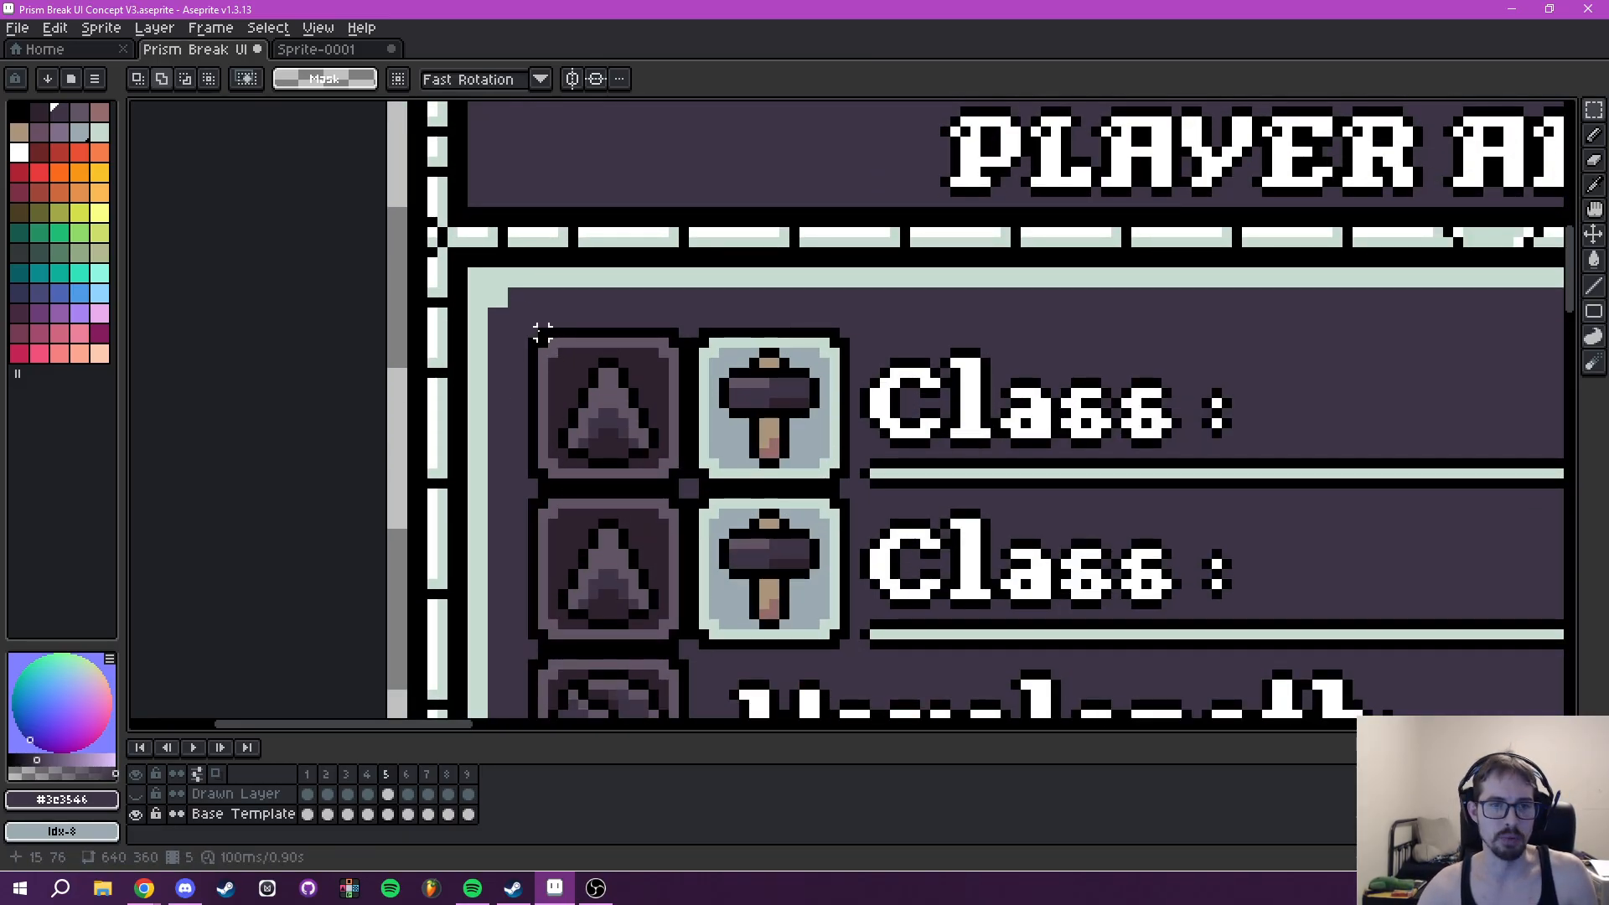
drag(543, 332, 543, 332)
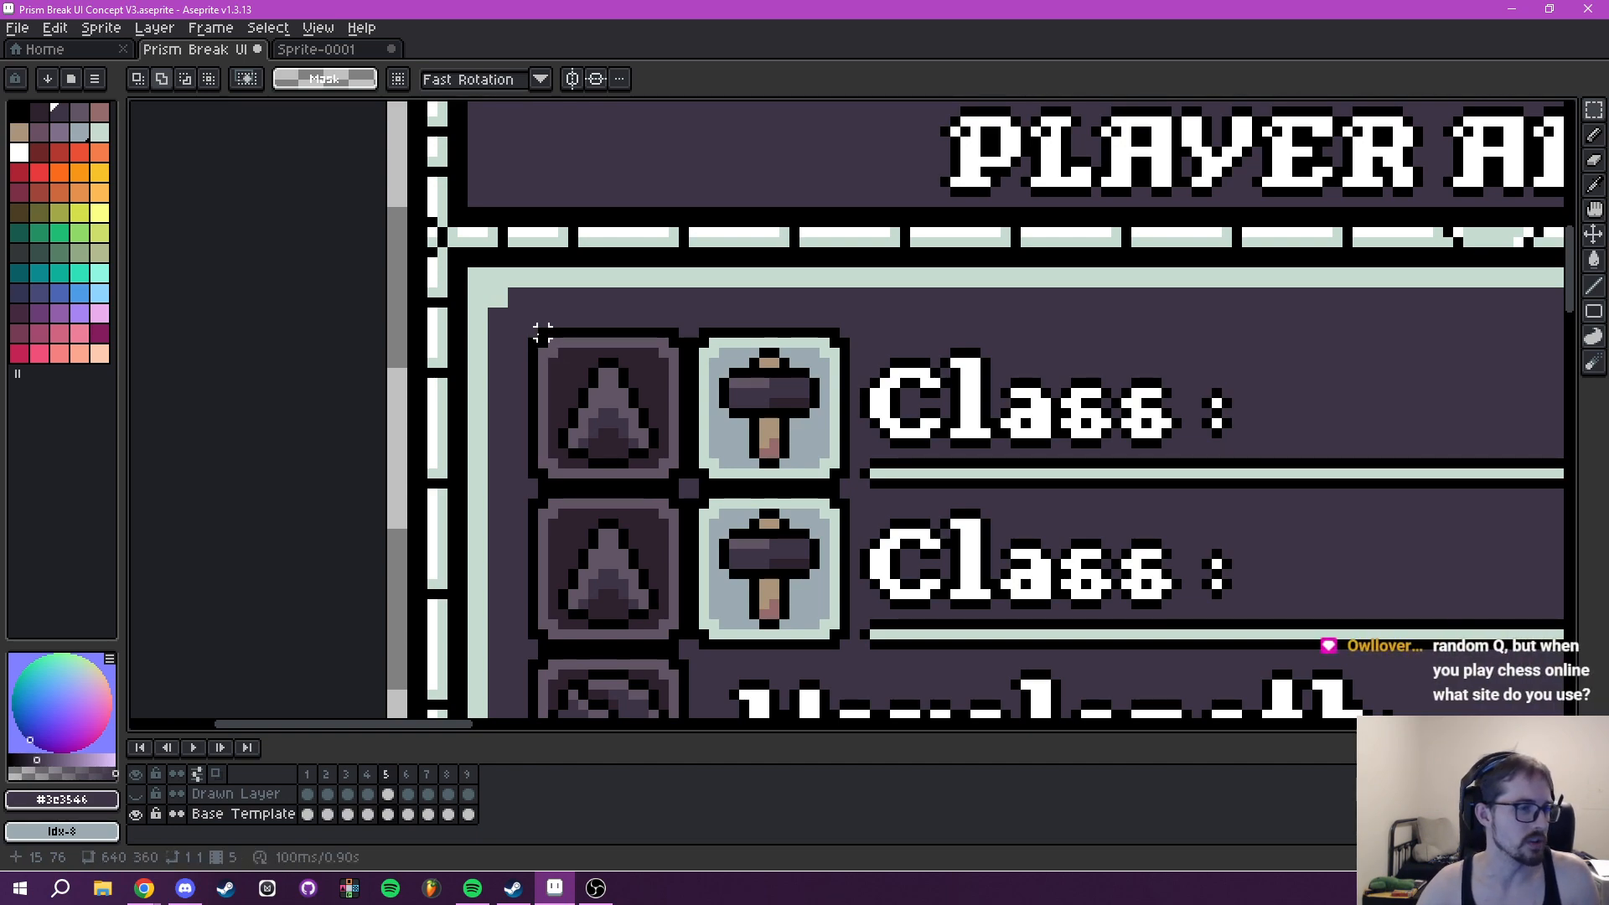
drag(533, 332, 684, 644)
scroll(912, 521, down, 3)
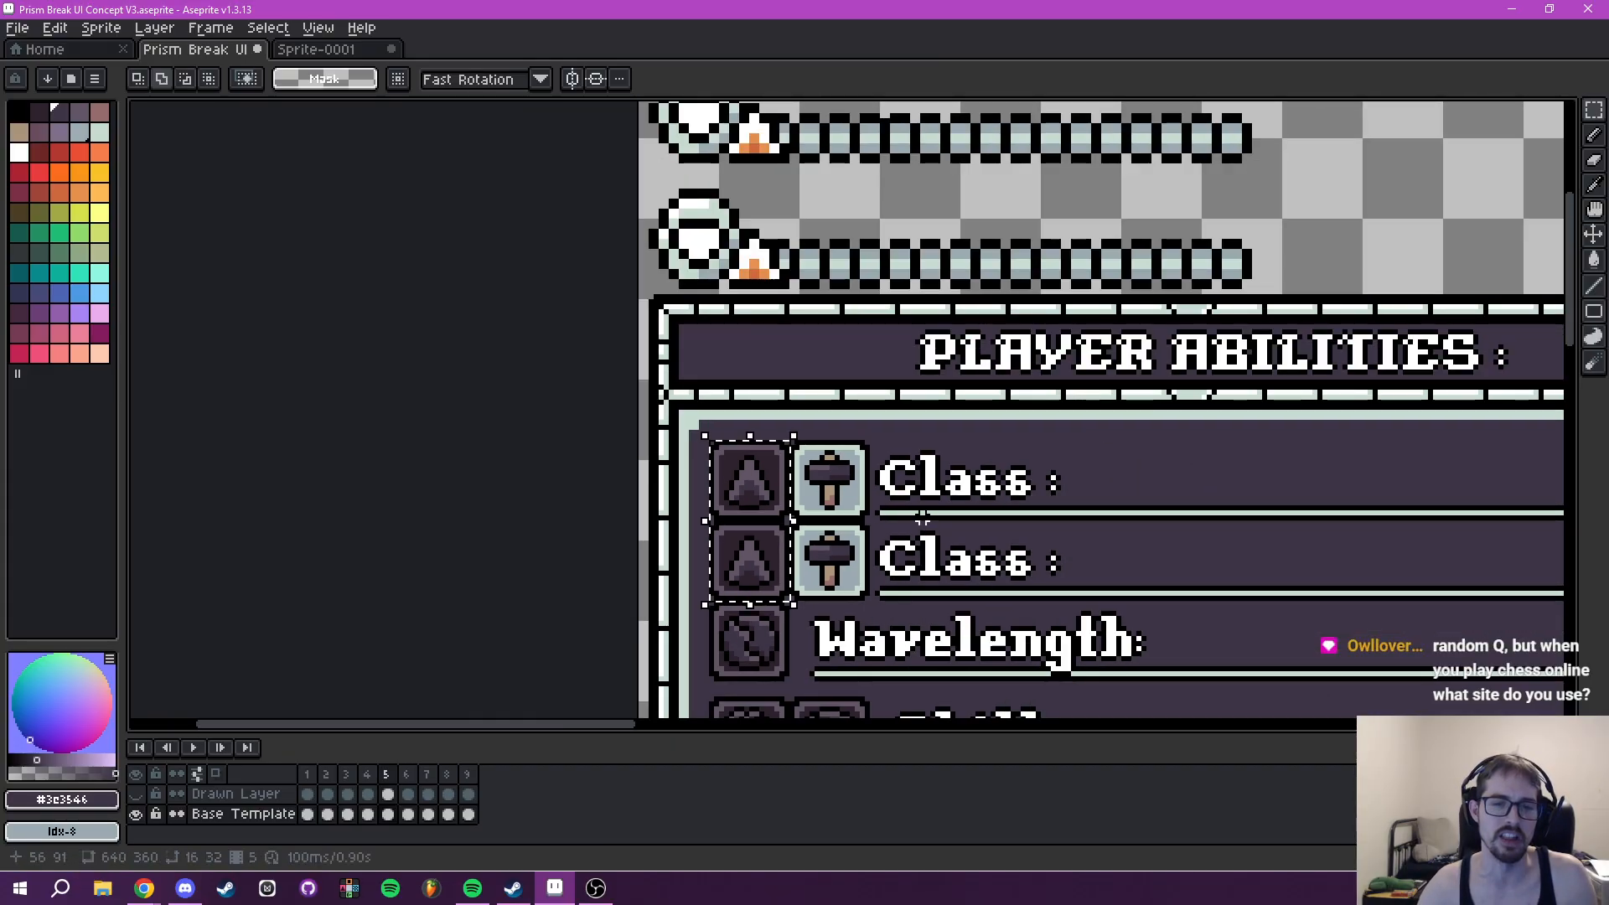
drag(622, 474, 916, 541)
drag(1070, 512, 1070, 511)
scroll(1081, 524, down, 3)
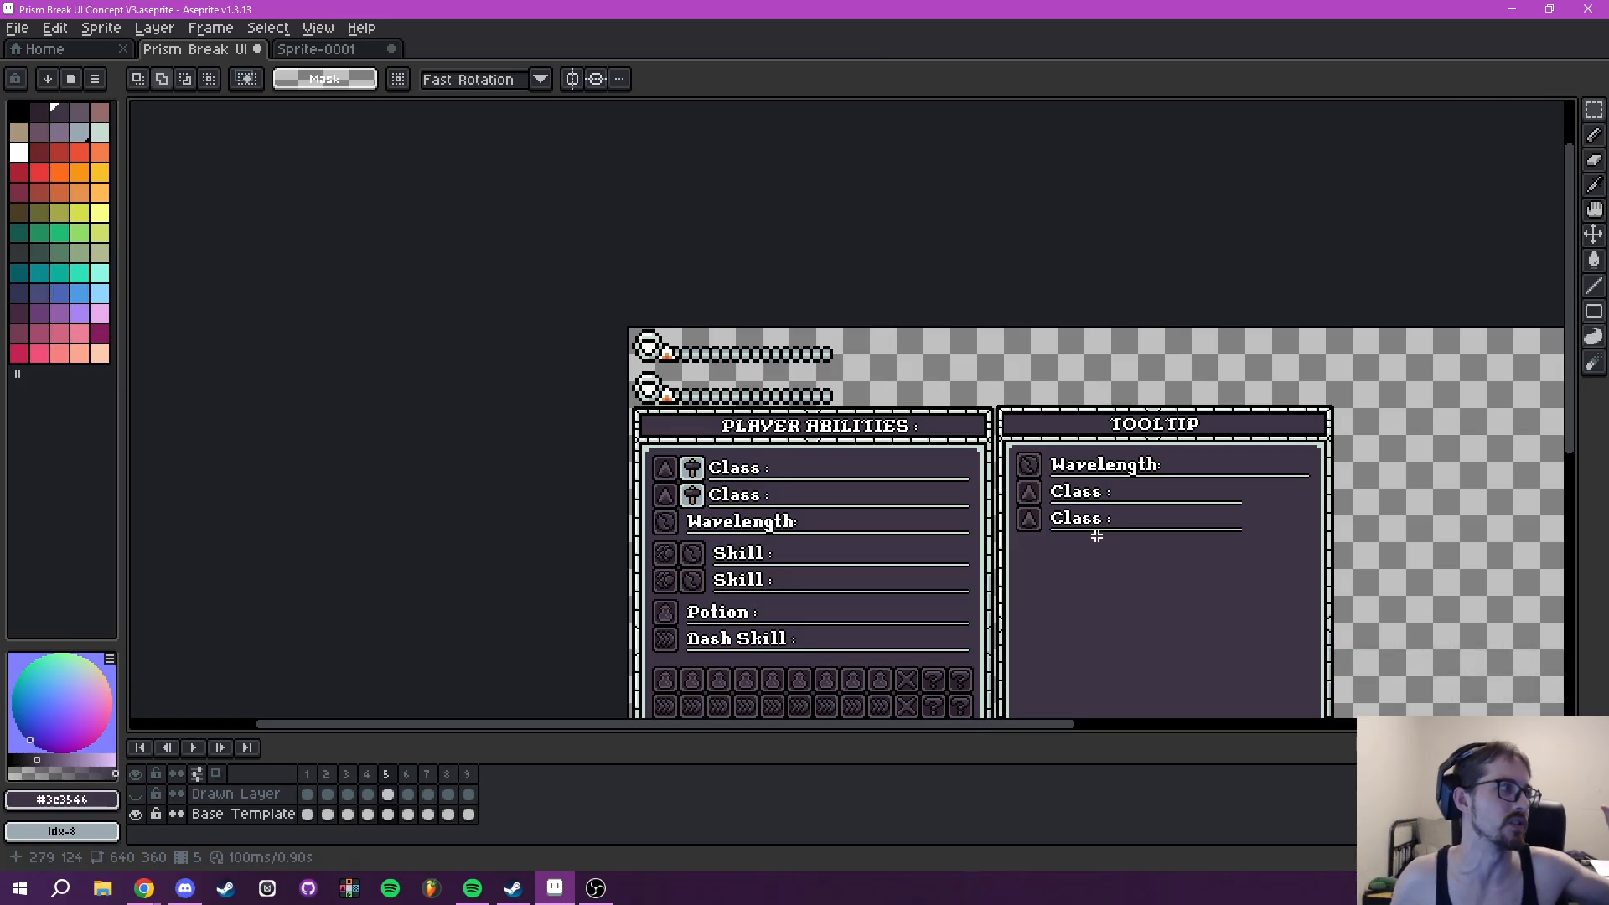
scroll(1133, 552, down, 2)
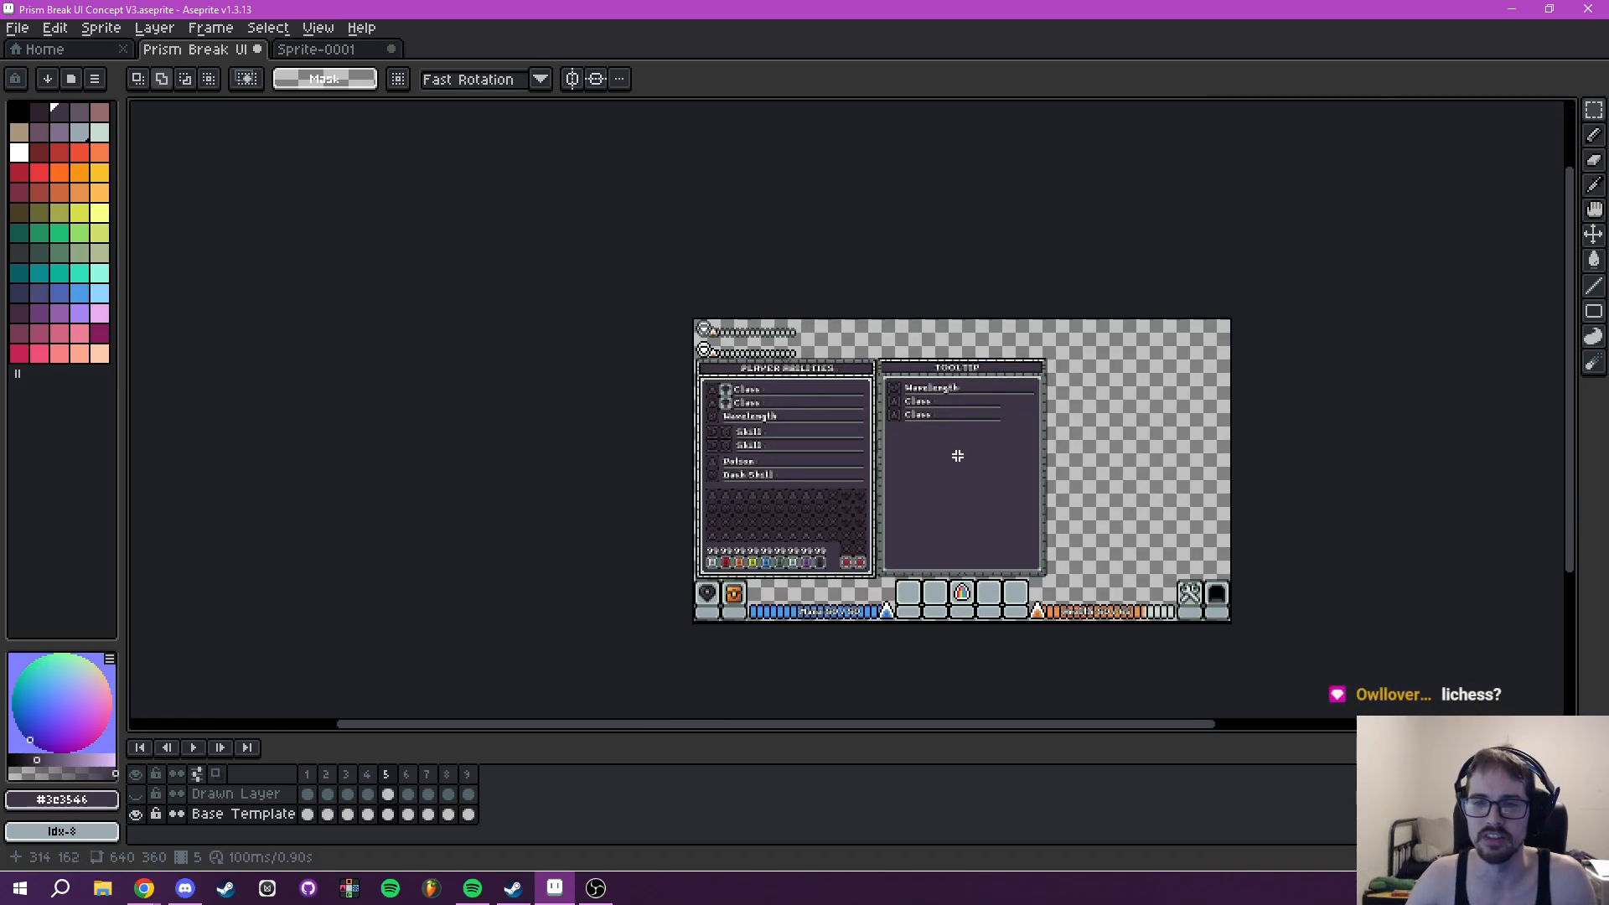
- Extend both Tooltip Class underlines to the Wavelength underline's end with a 41 × 21 px copy placed at 366, 102
scroll(942, 399, up, 5)
drag(942, 399, 898, 532)
scroll(969, 568, down, 3)
scroll(953, 513, up, 4)
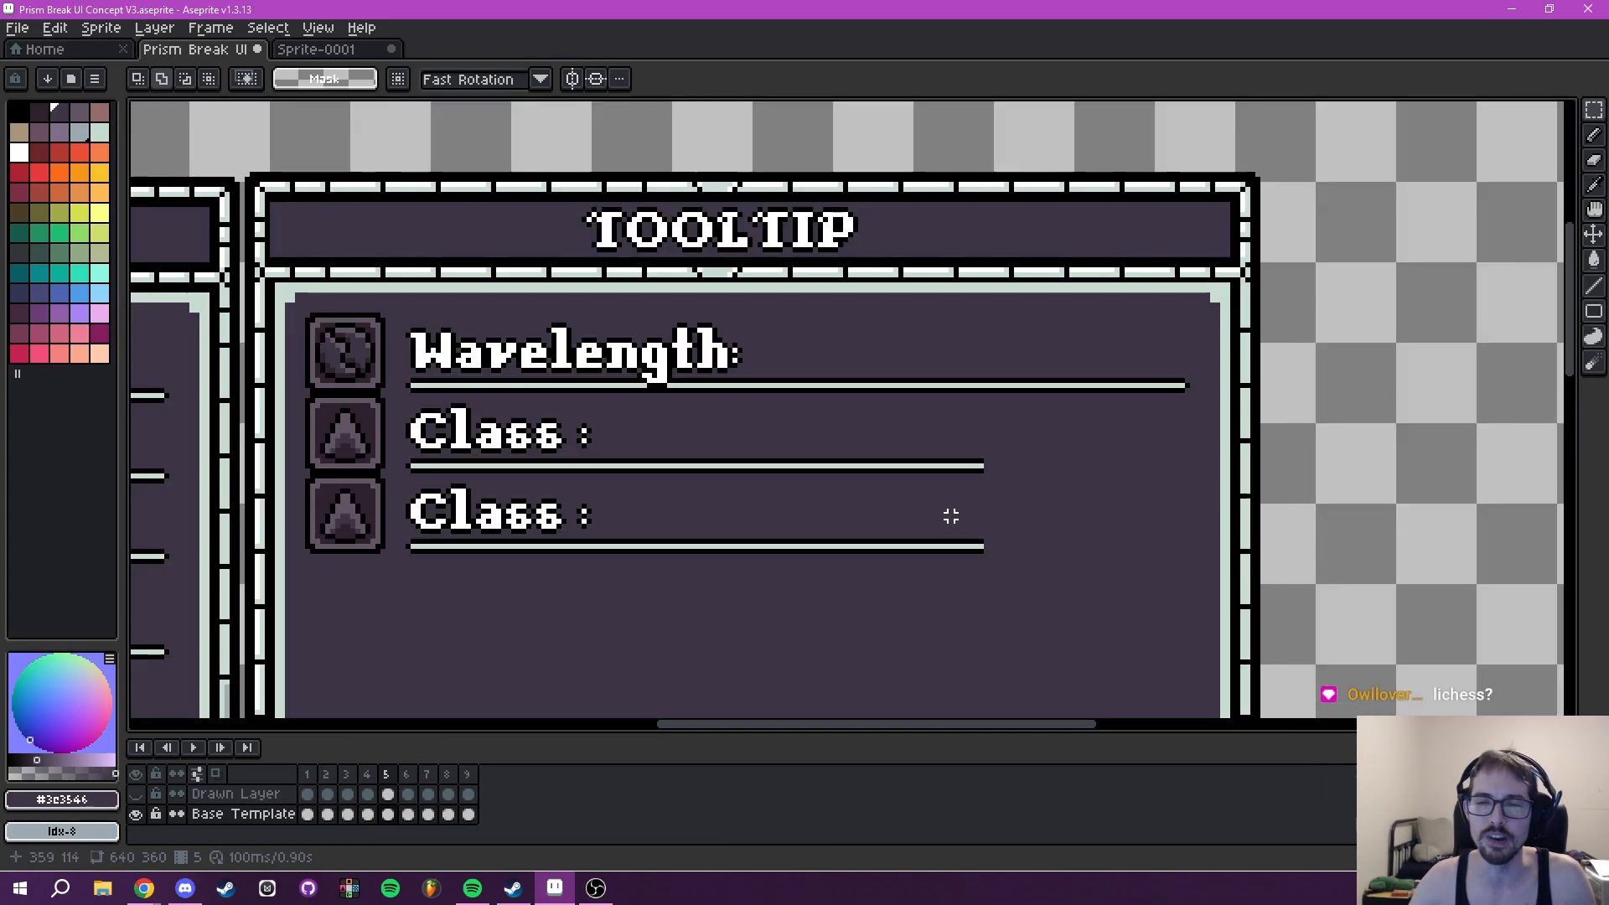
drag(742, 436, 1021, 576)
scroll(1031, 549, right, 2)
click(860, 566)
drag(859, 566, 1121, 560)
key(Return)
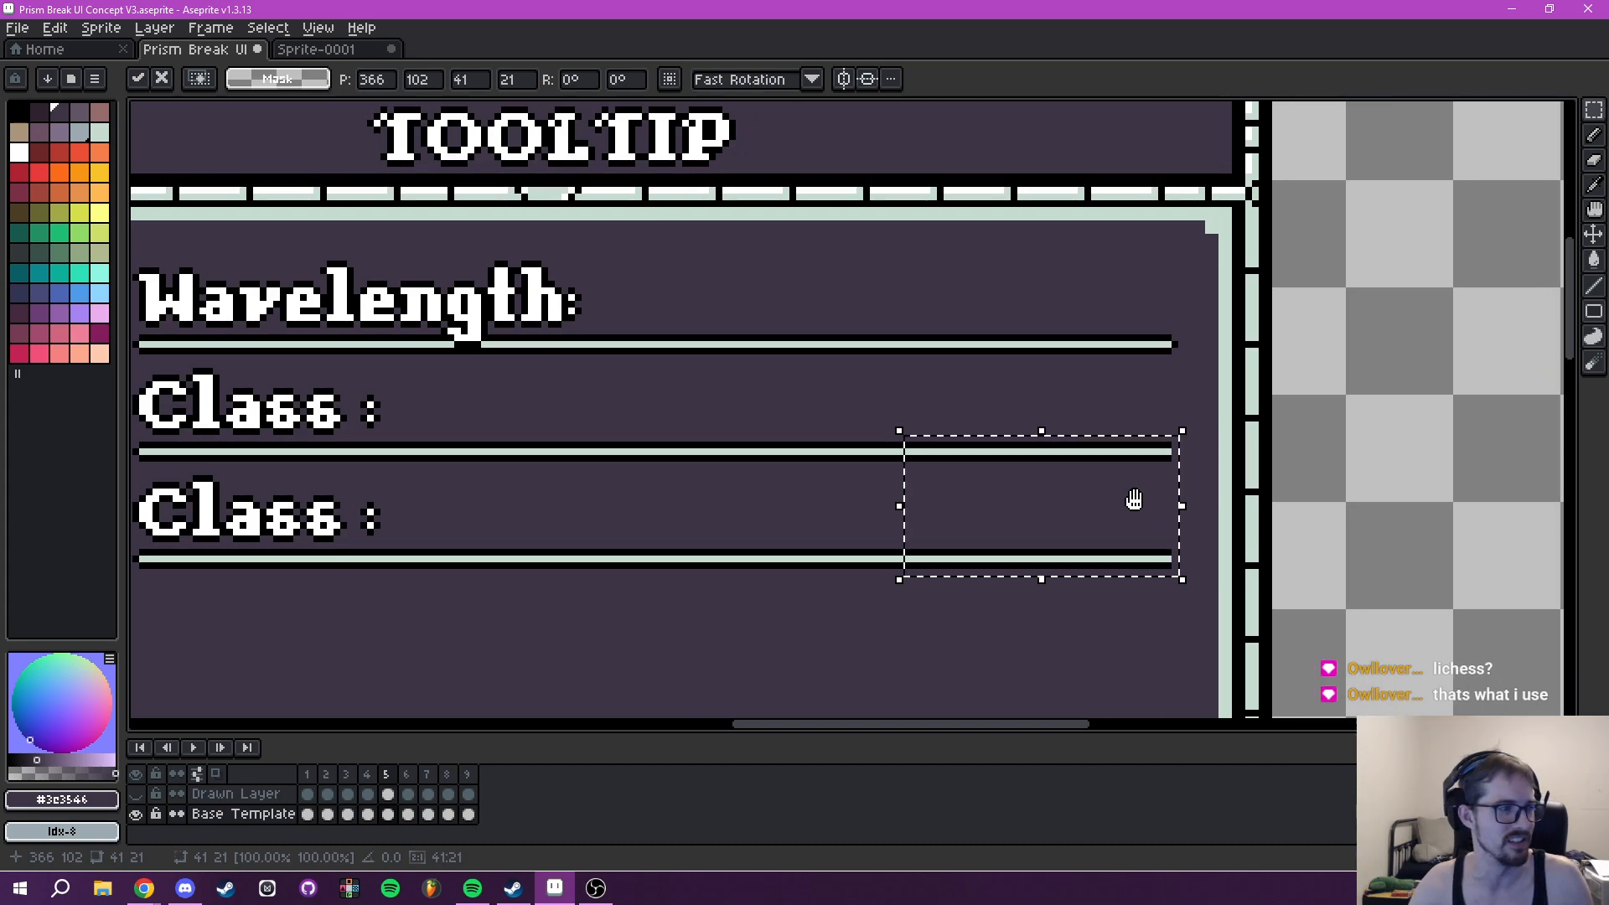
- Cap the end of the Tooltip's upper Class underline with a black pixel, like the Wavelength underline
scroll(1099, 456, up, 3)
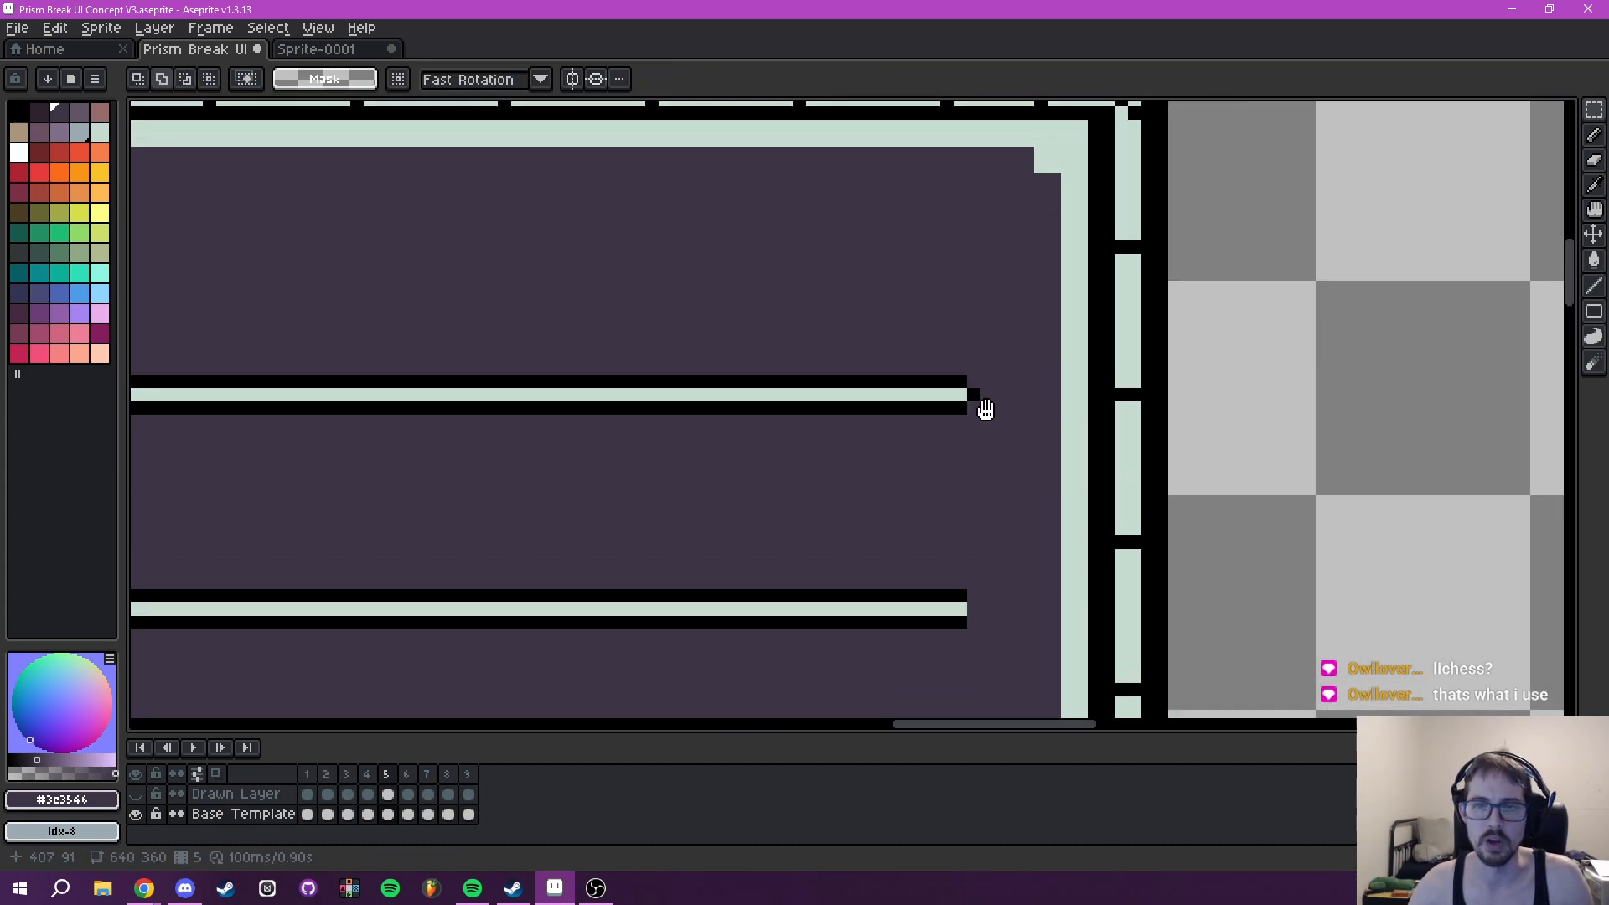
drag(986, 409, 974, 287)
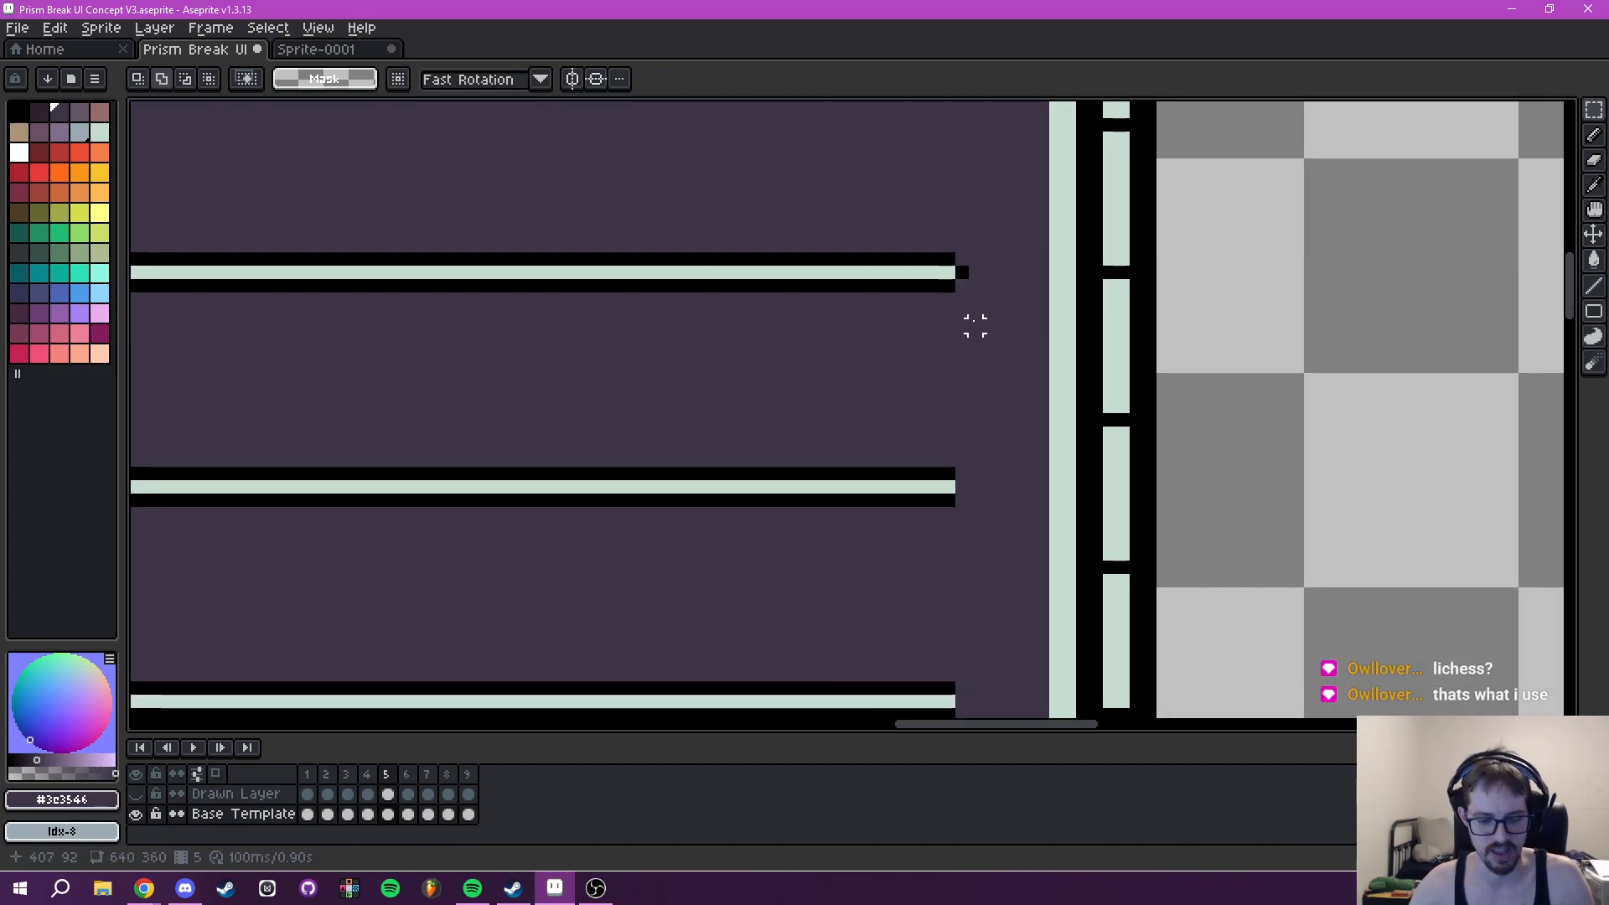
key(i)
key(b)
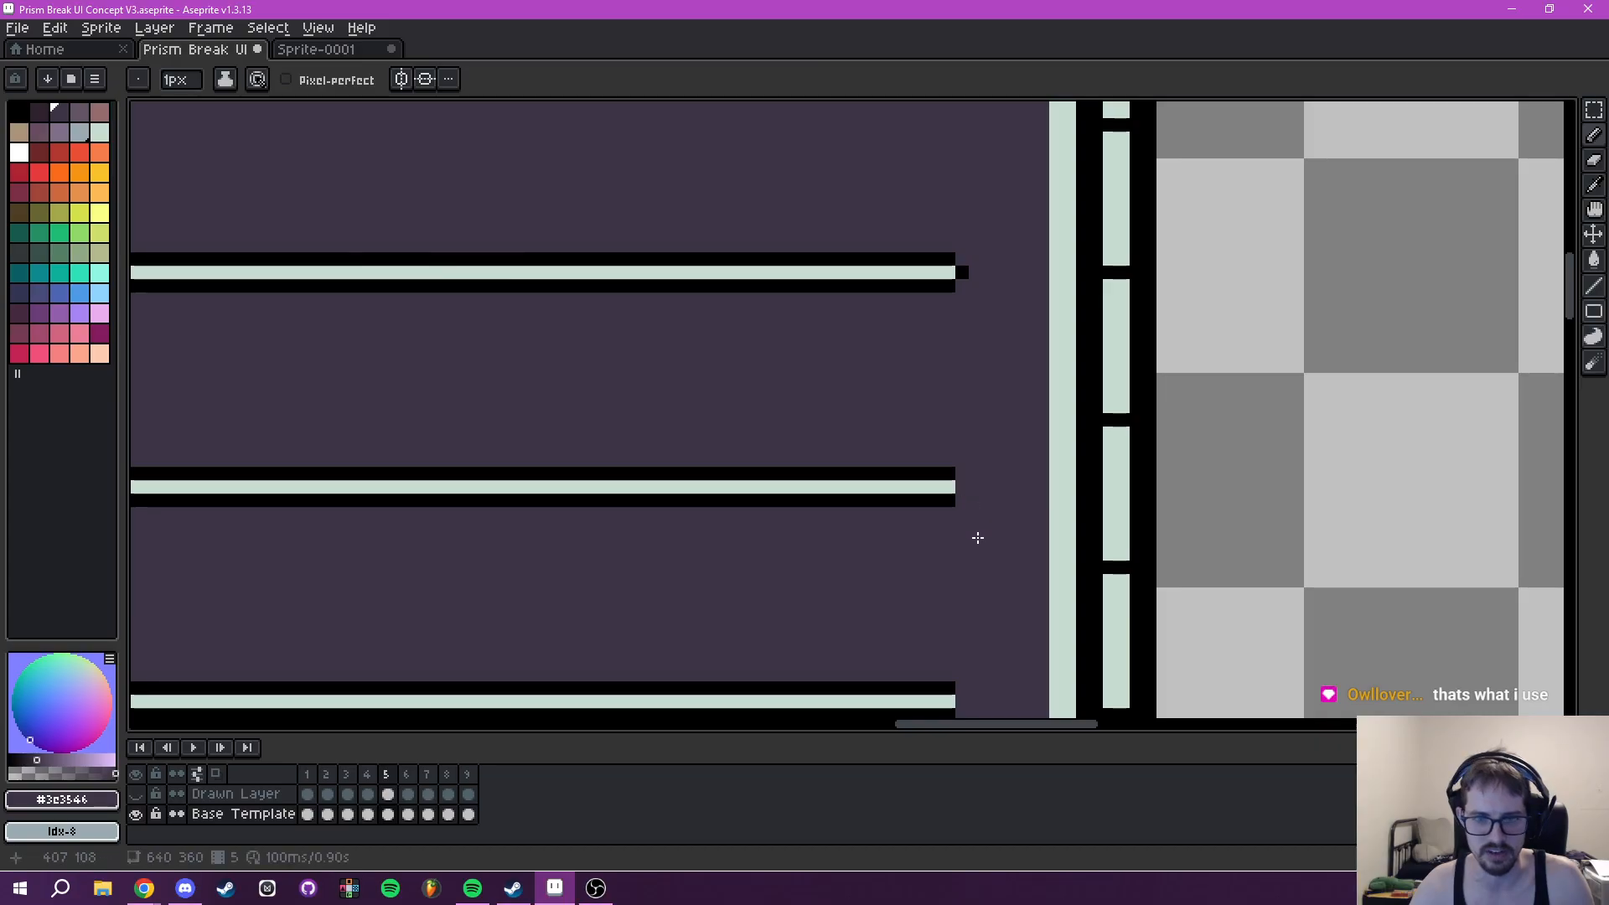
key(i)
click(962, 487)
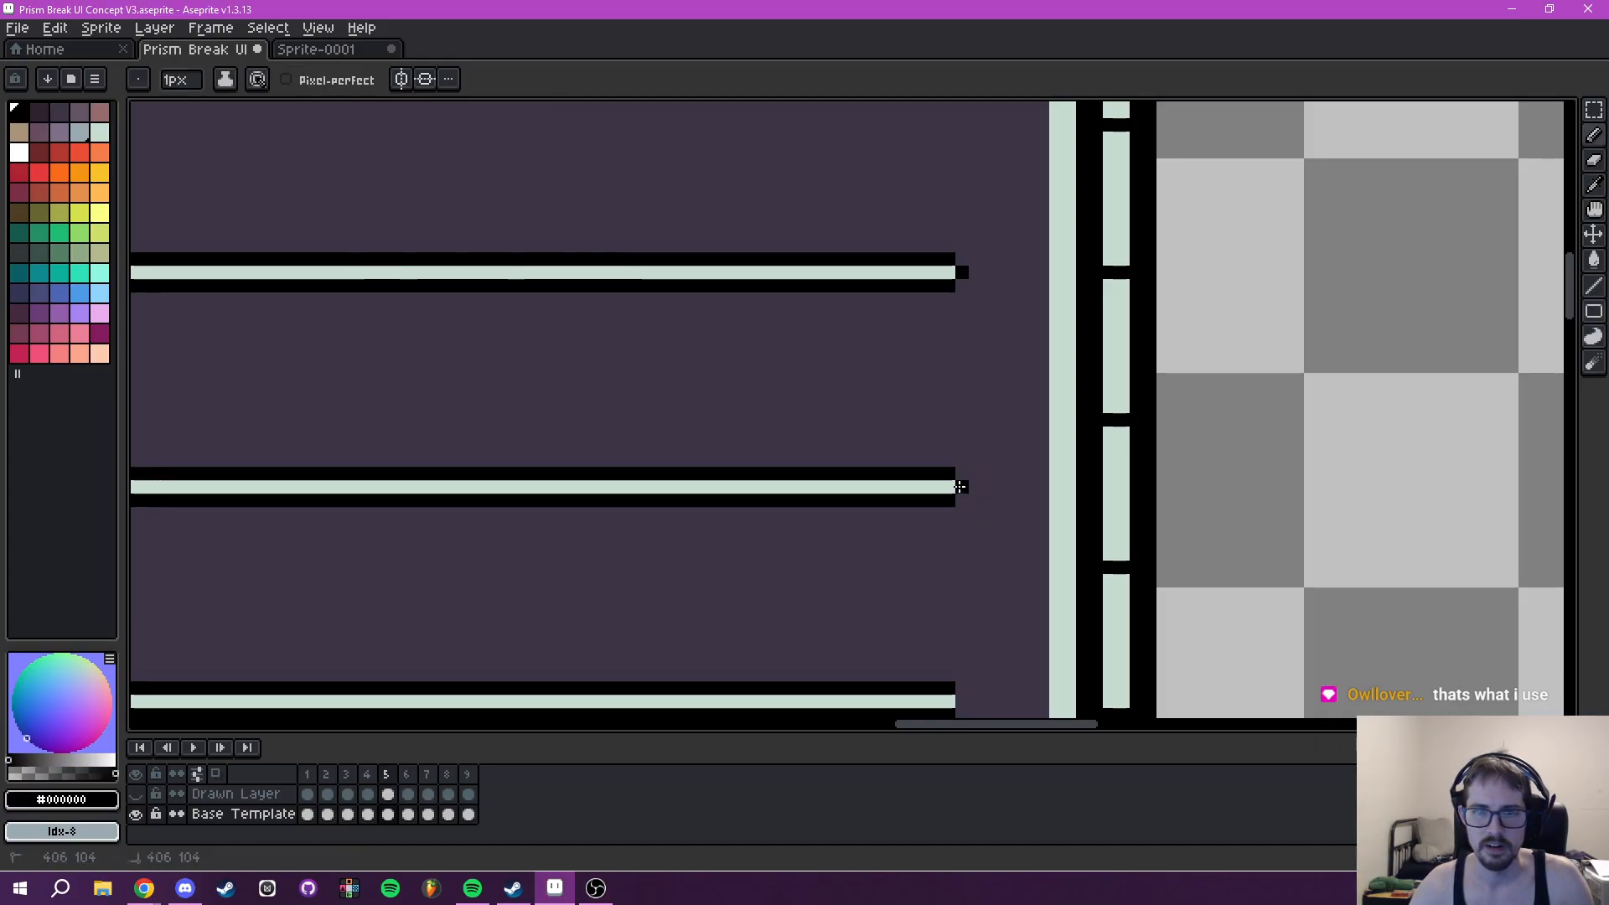
- Compare the Tooltip's rows and the empty area below them with the Player Abilities panel
scroll(964, 671, down, 3)
drag(934, 664, 1119, 506)
scroll(1110, 505, down, 2)
drag(961, 495, 910, 541)
drag(912, 482, 966, 369)
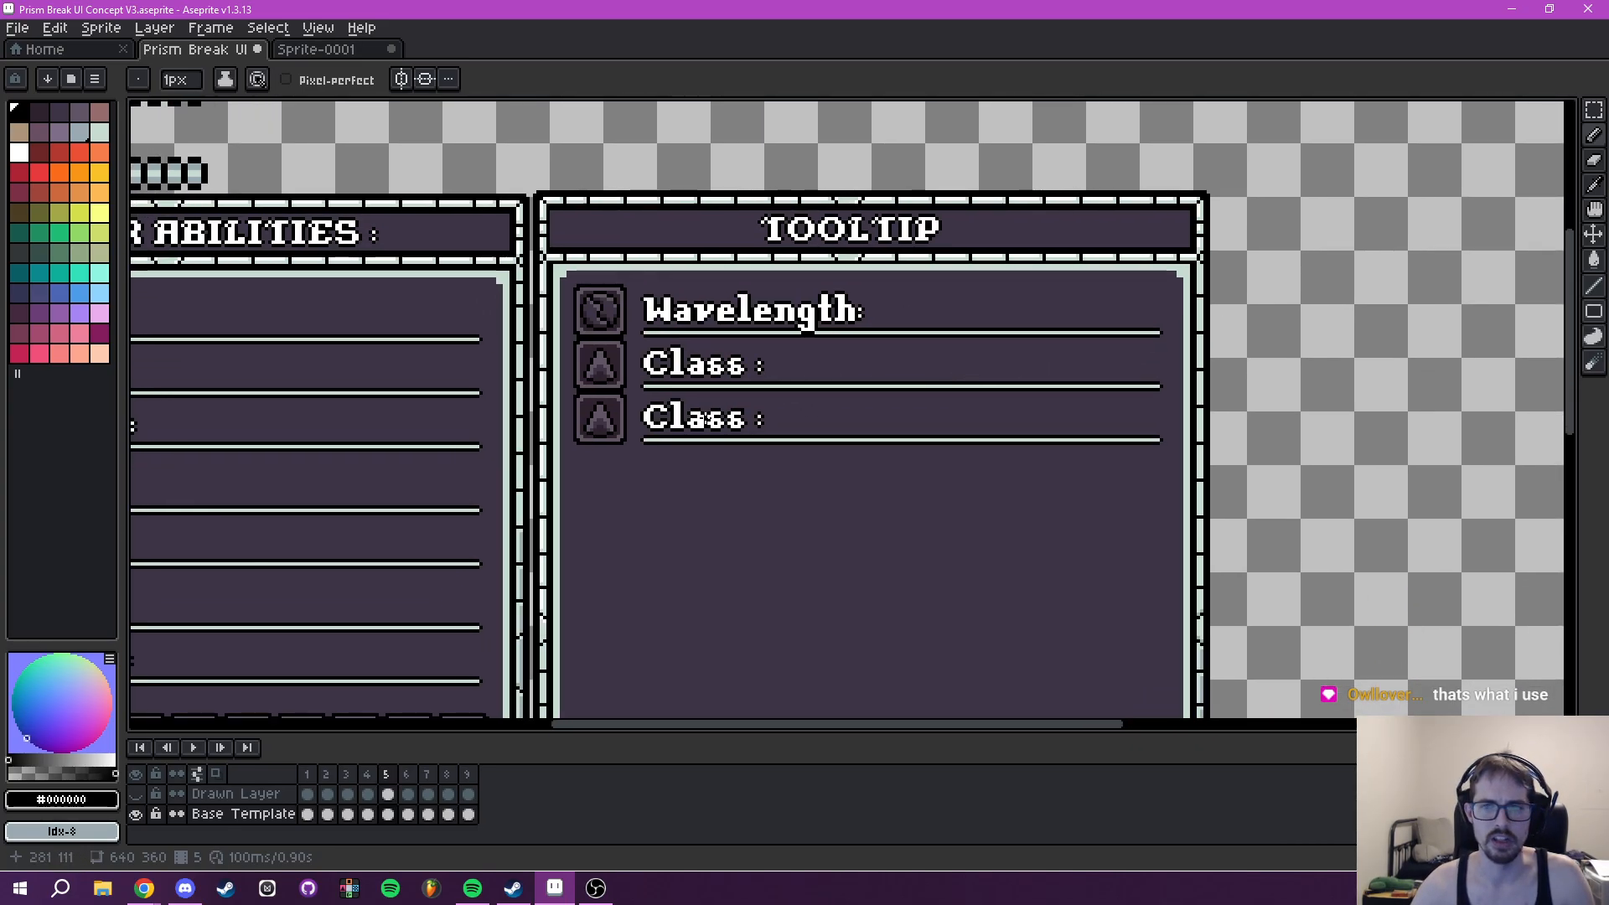
scroll(847, 518, down, 3)
scroll(846, 519, up, 3)
drag(858, 500, 840, 445)
scroll(839, 448, down, 2)
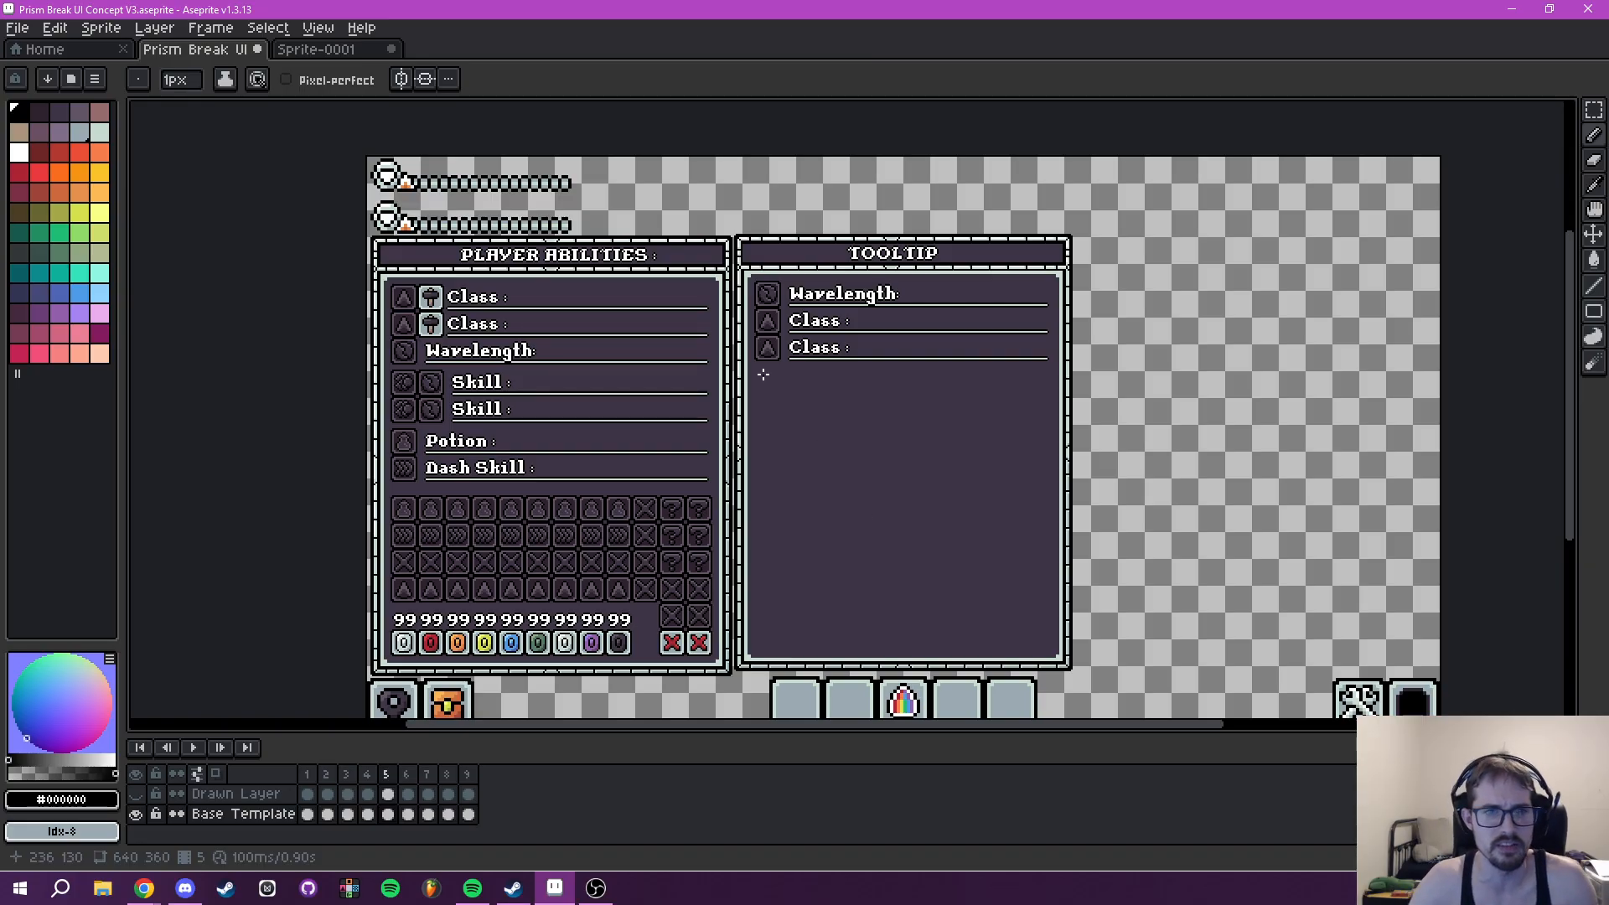
mouse_move(820, 438)
mouse_down()
mouse_move(884, 518)
mouse_move(783, 450)
mouse_move(790, 431)
mouse_move(847, 499)
mouse_move(826, 462)
mouse_move(844, 470)
mouse_move(849, 445)
mouse_up()
scroll(772, 455, up, 1)
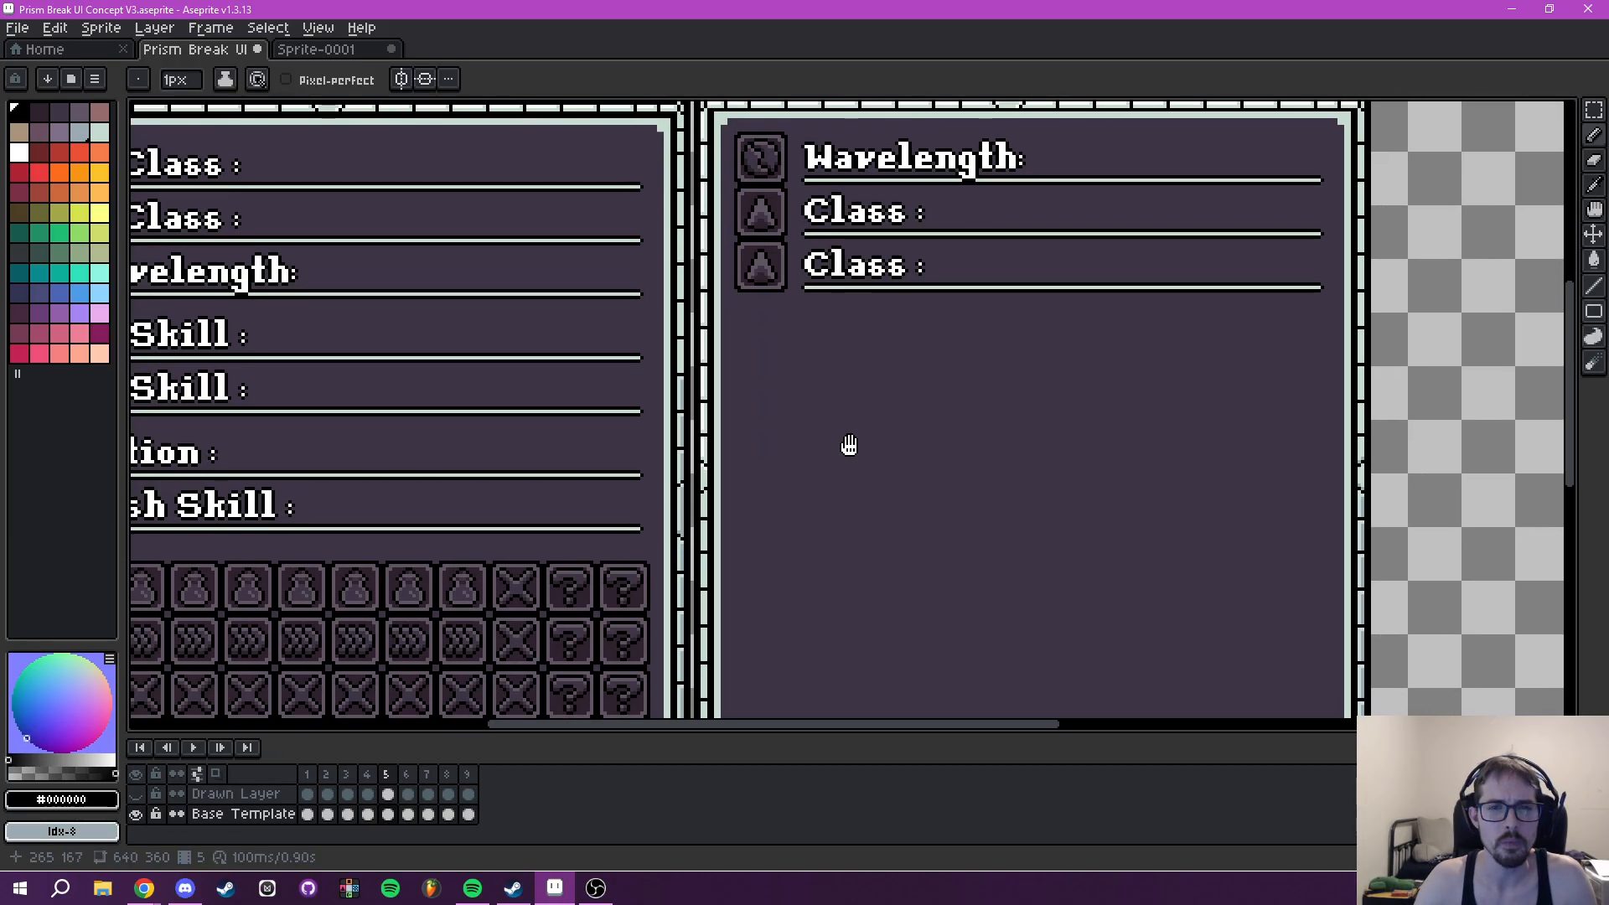
- Switch to frame 4 and show the Drawn Layer over the Tooltip panel
scroll(849, 445, down, 1)
click(369, 777)
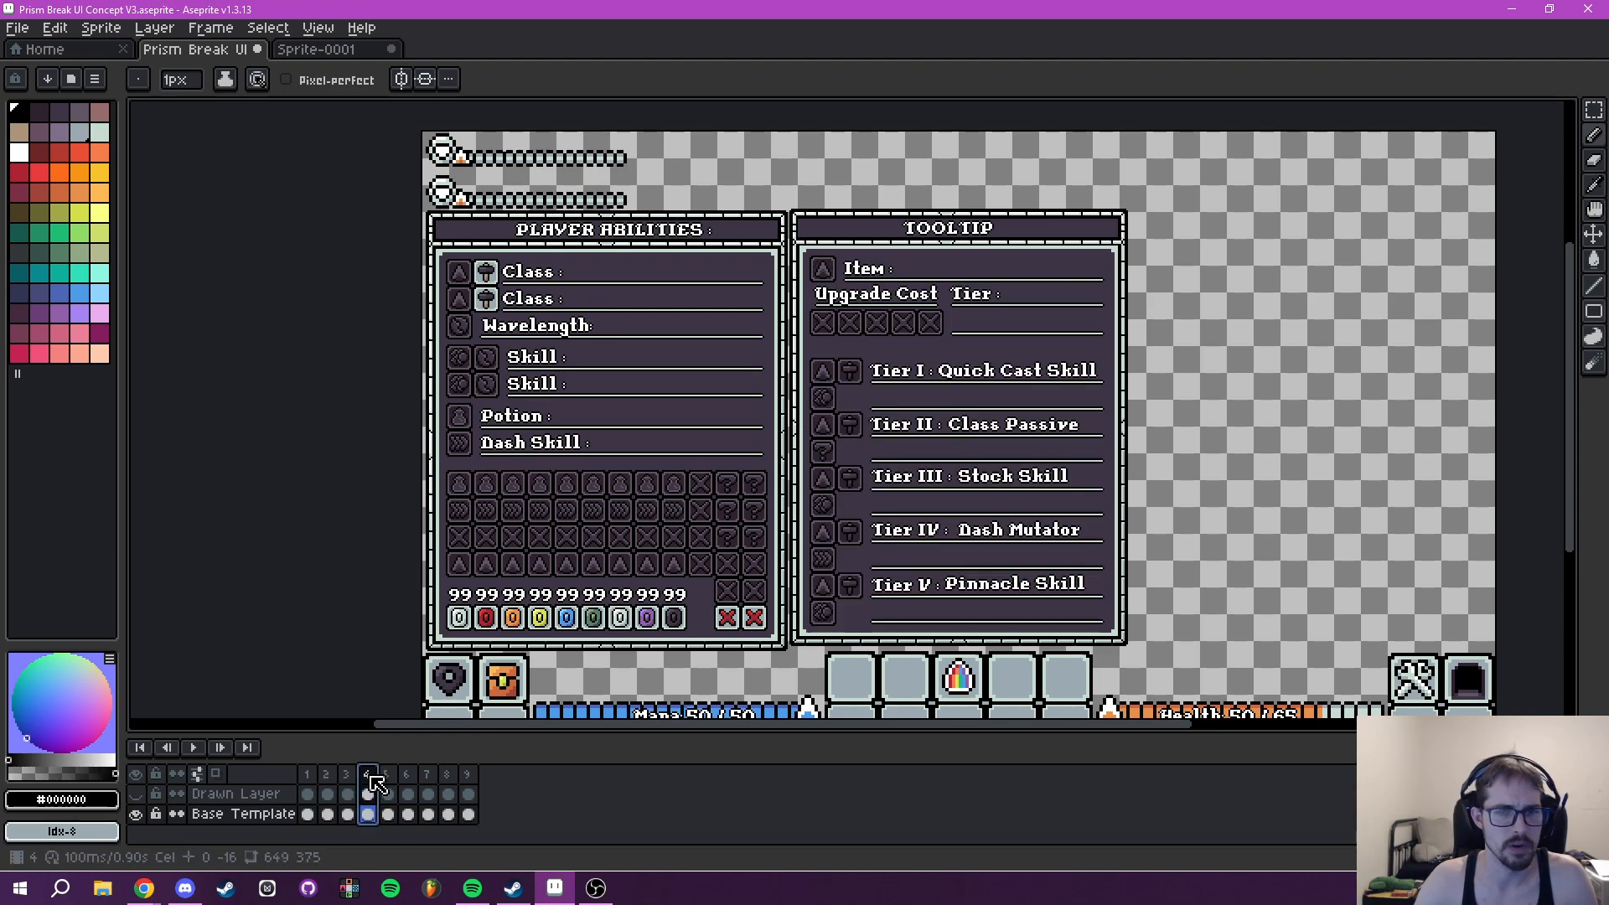
drag(895, 469, 807, 478)
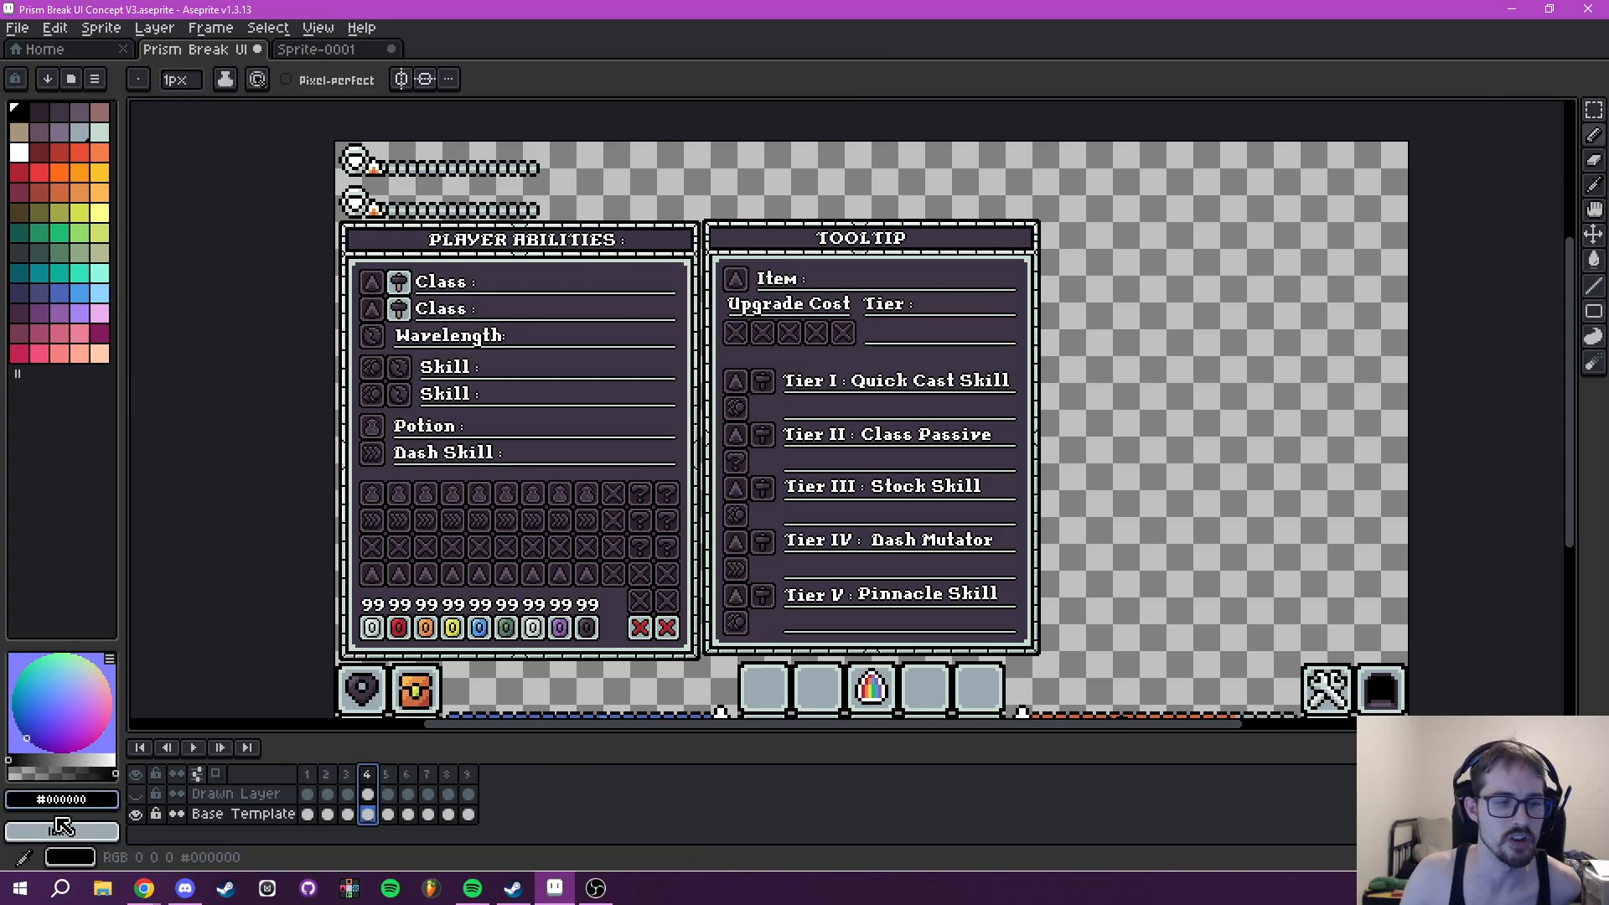
click(135, 795)
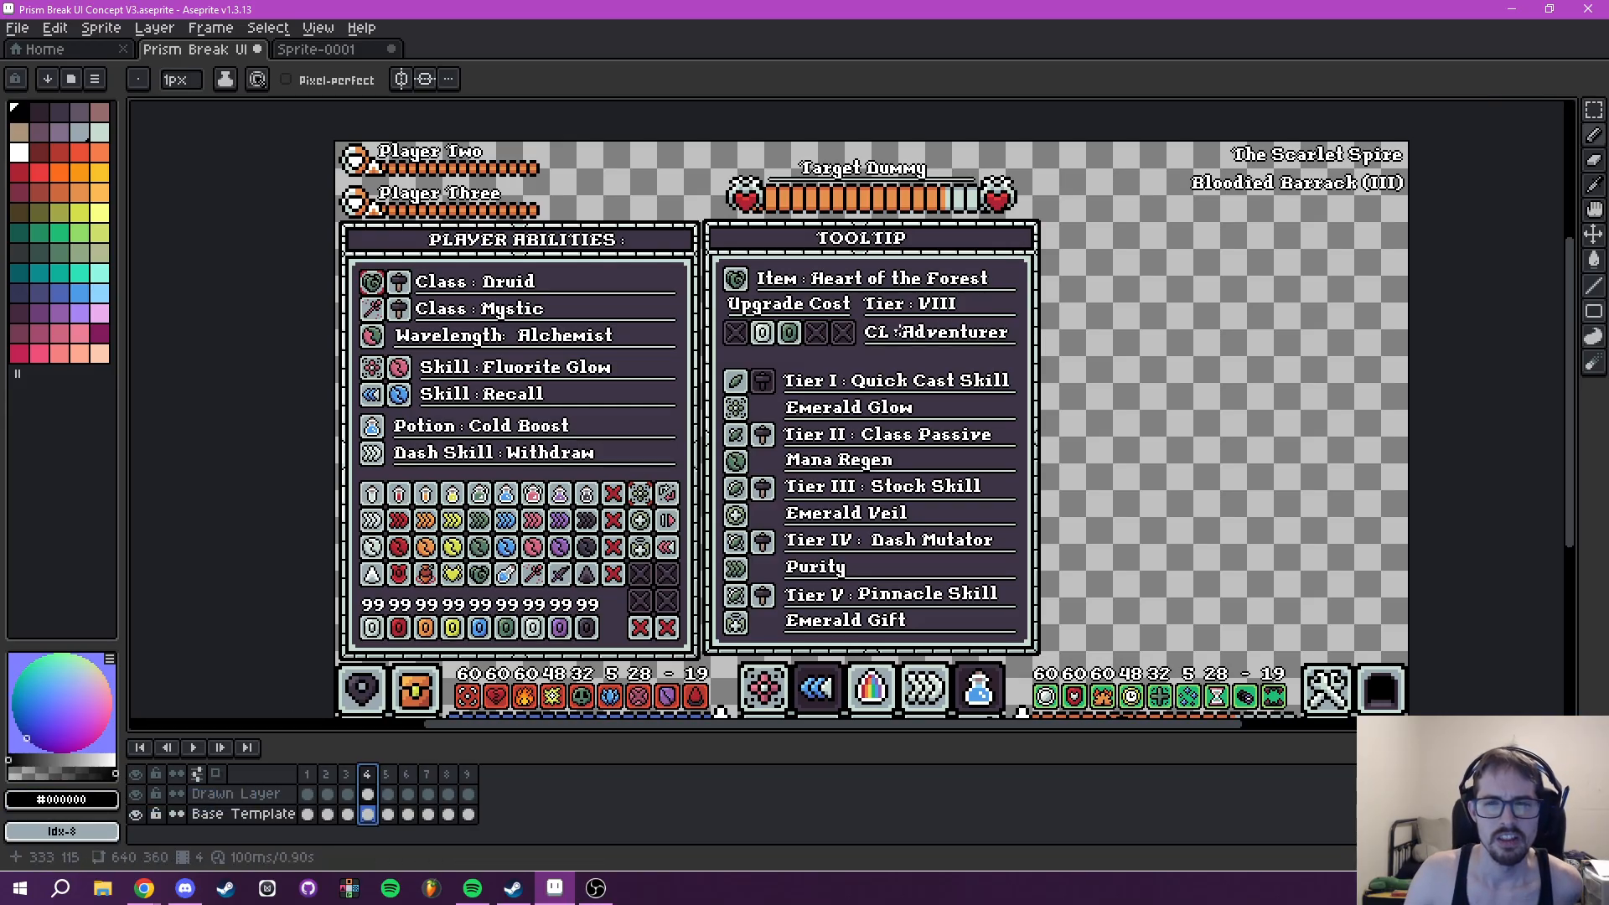
scroll(904, 361, up, 4)
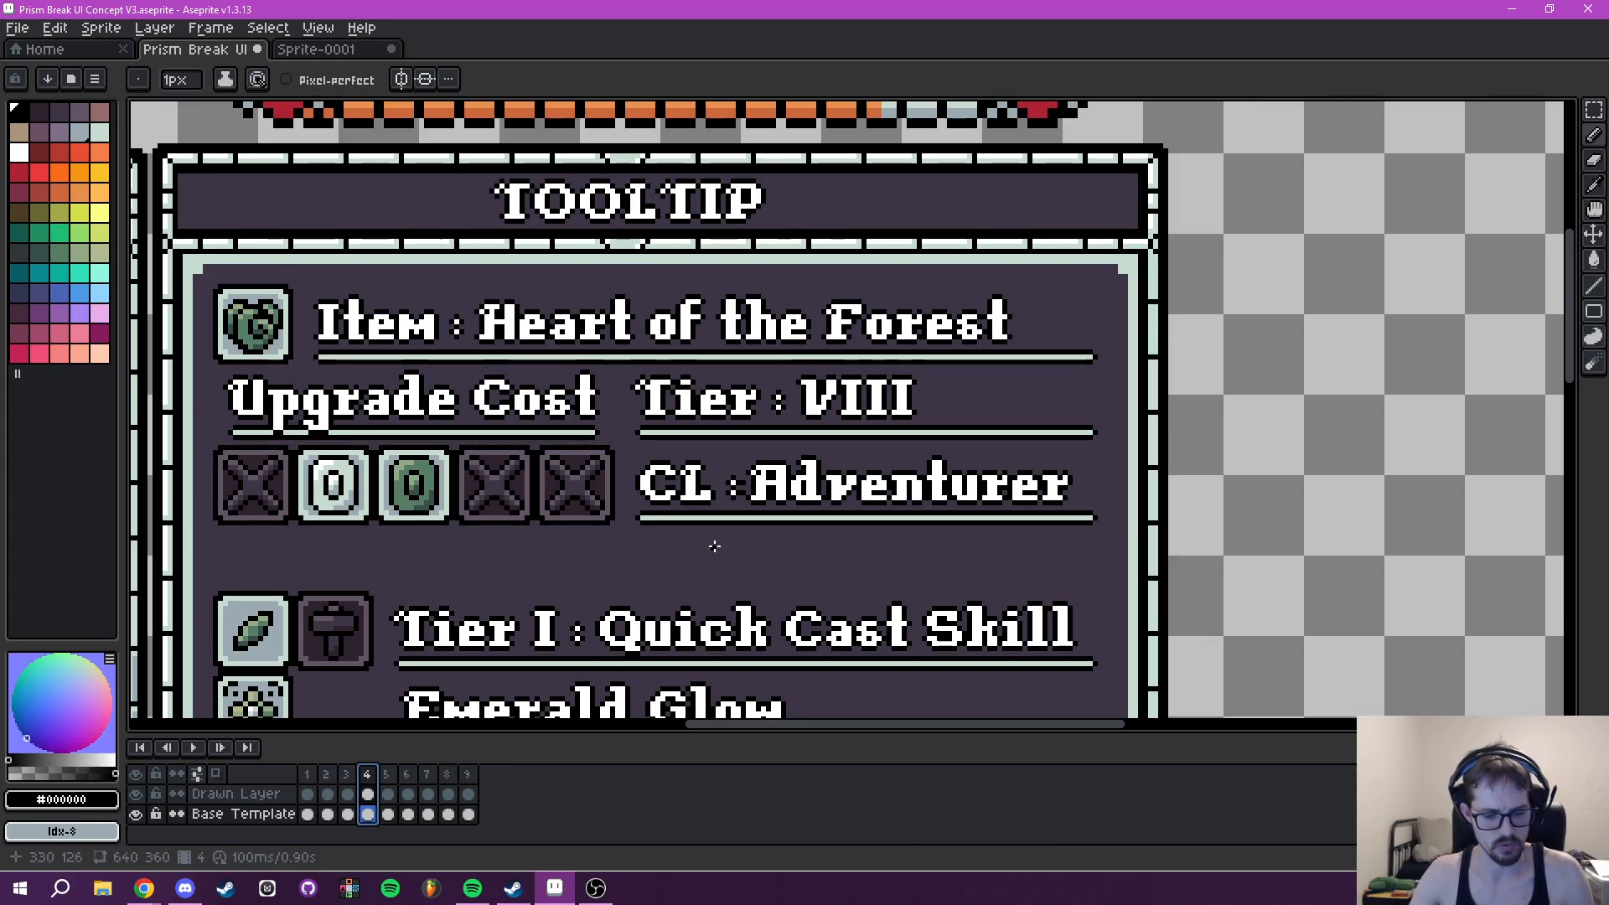
drag(873, 503, 716, 468)
- Try a white "Job :" text at size 16 below the Tooltip's CL row, at 315, 123, and undo it
text(t)
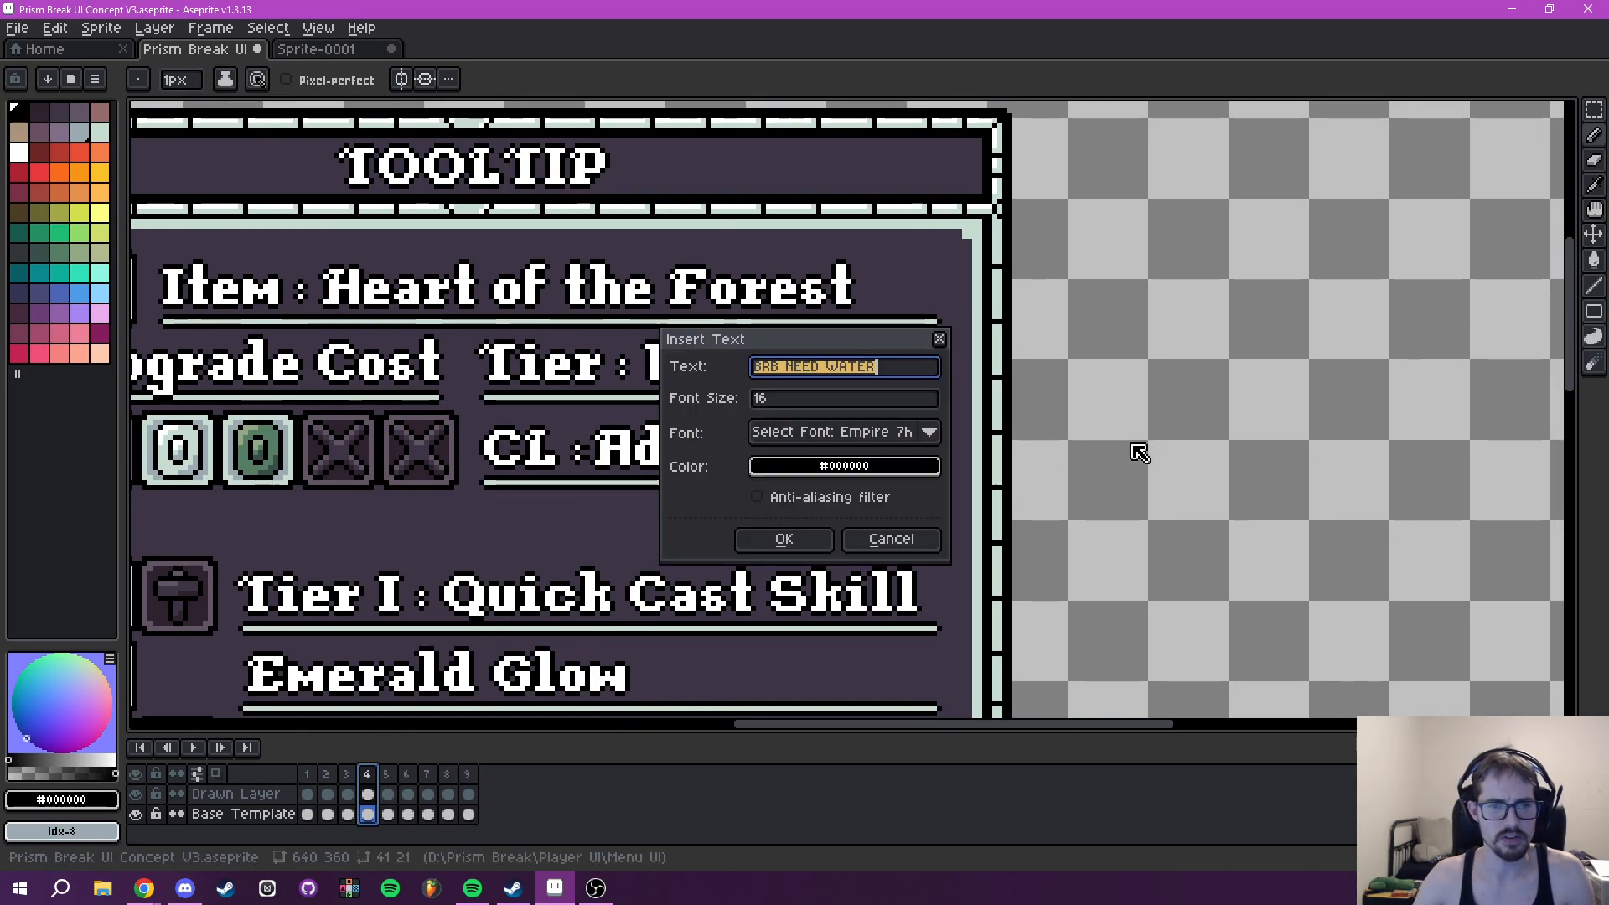
text(Job :)
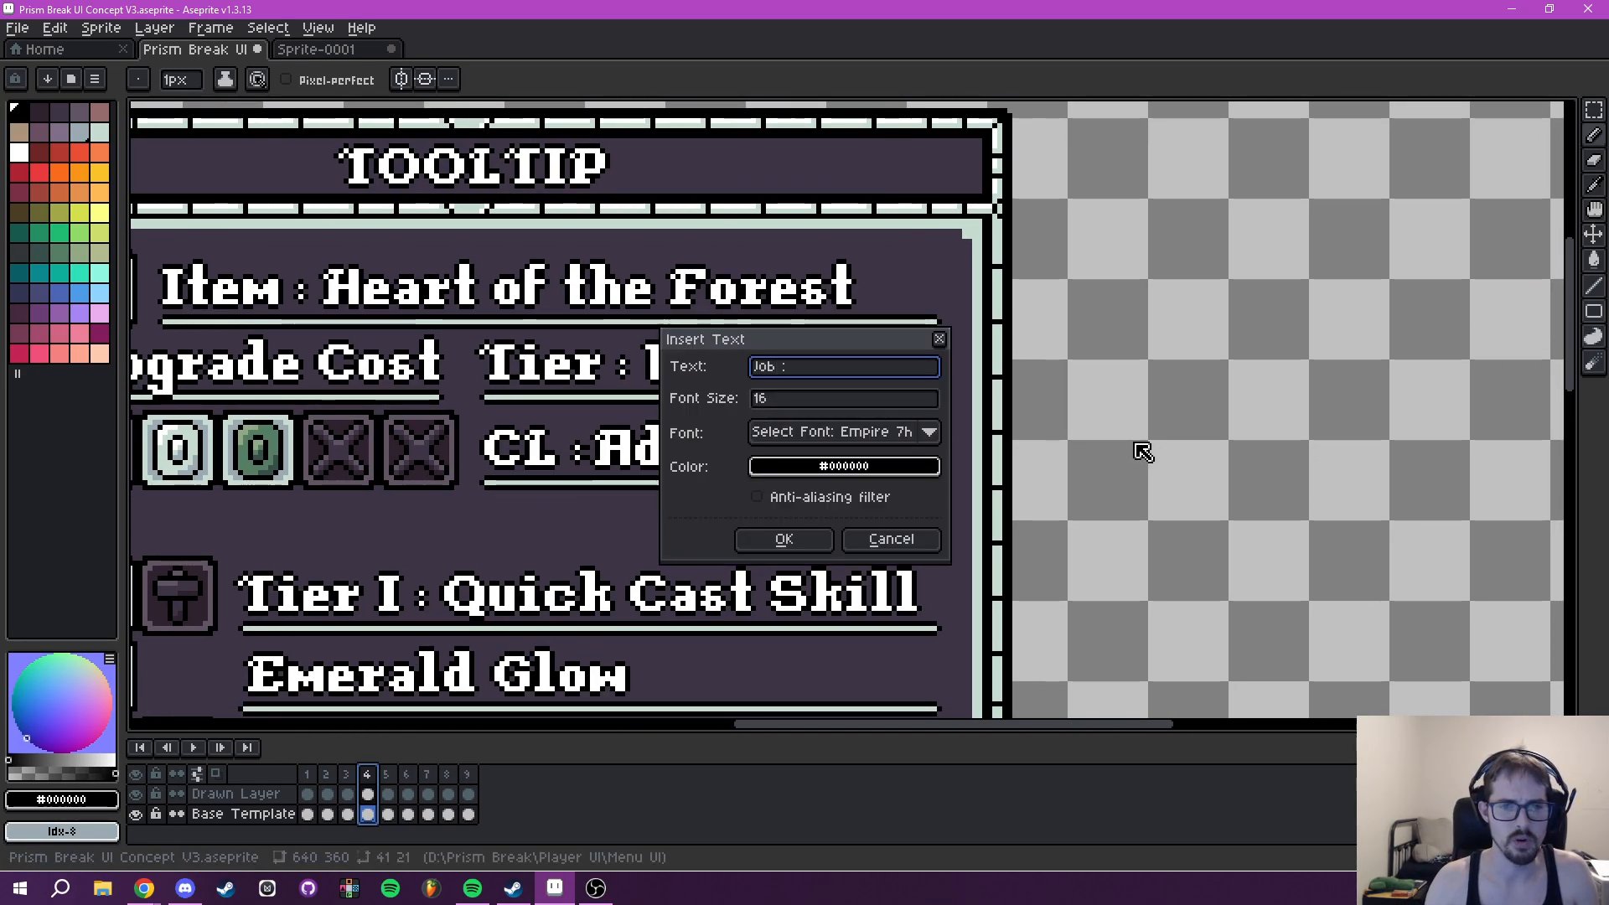
click(848, 467)
click(773, 500)
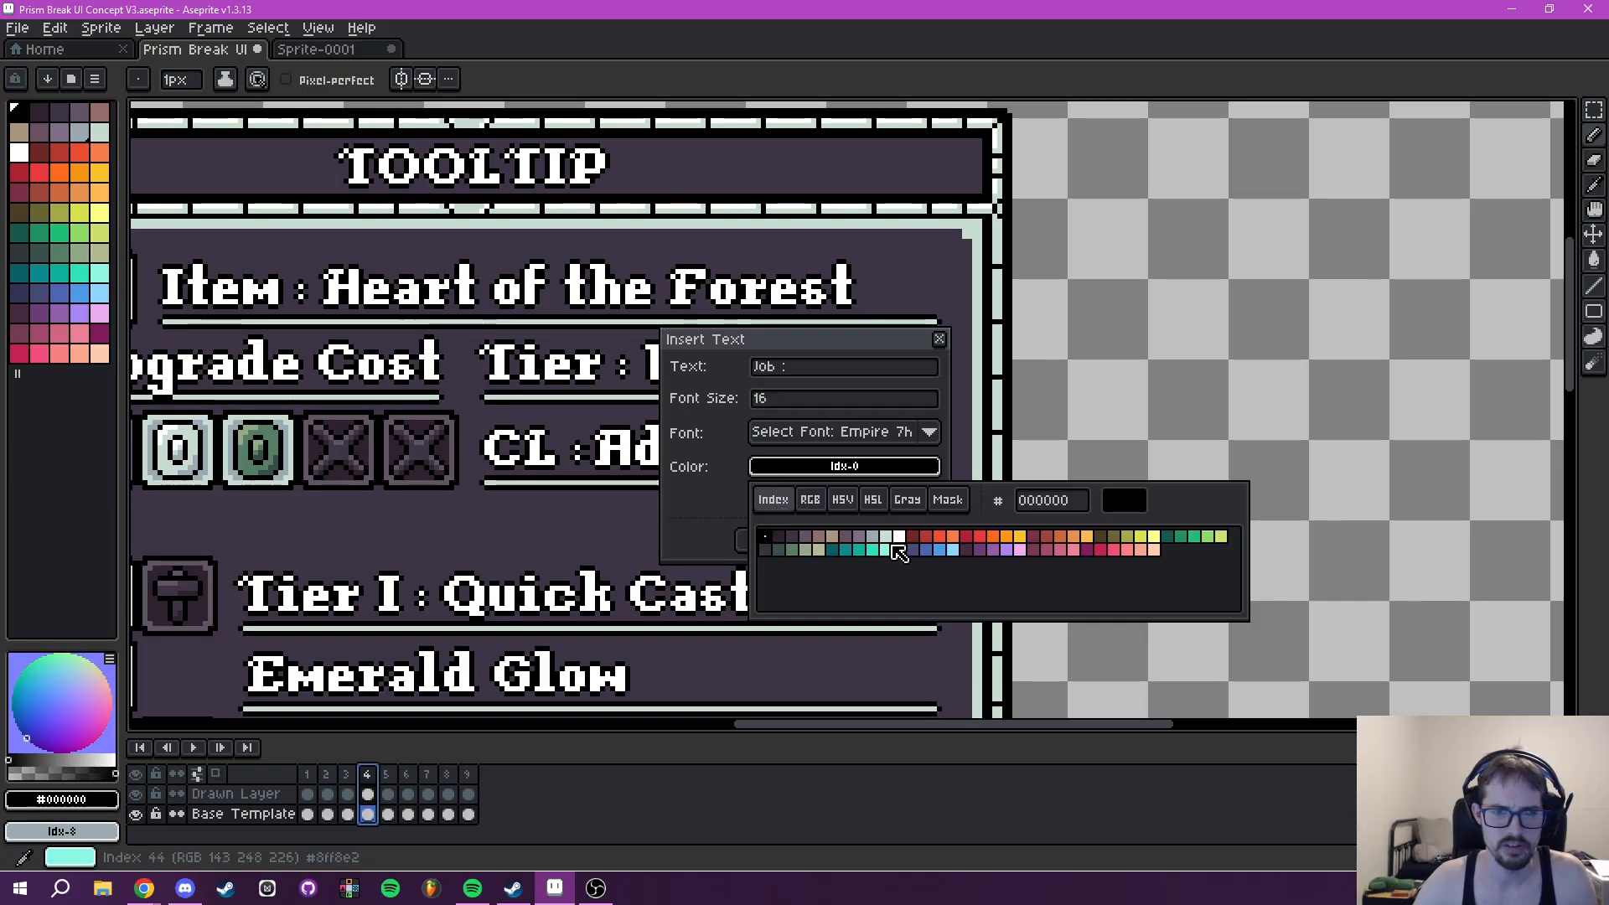
click(889, 545)
click(800, 539)
drag(864, 421, 558, 526)
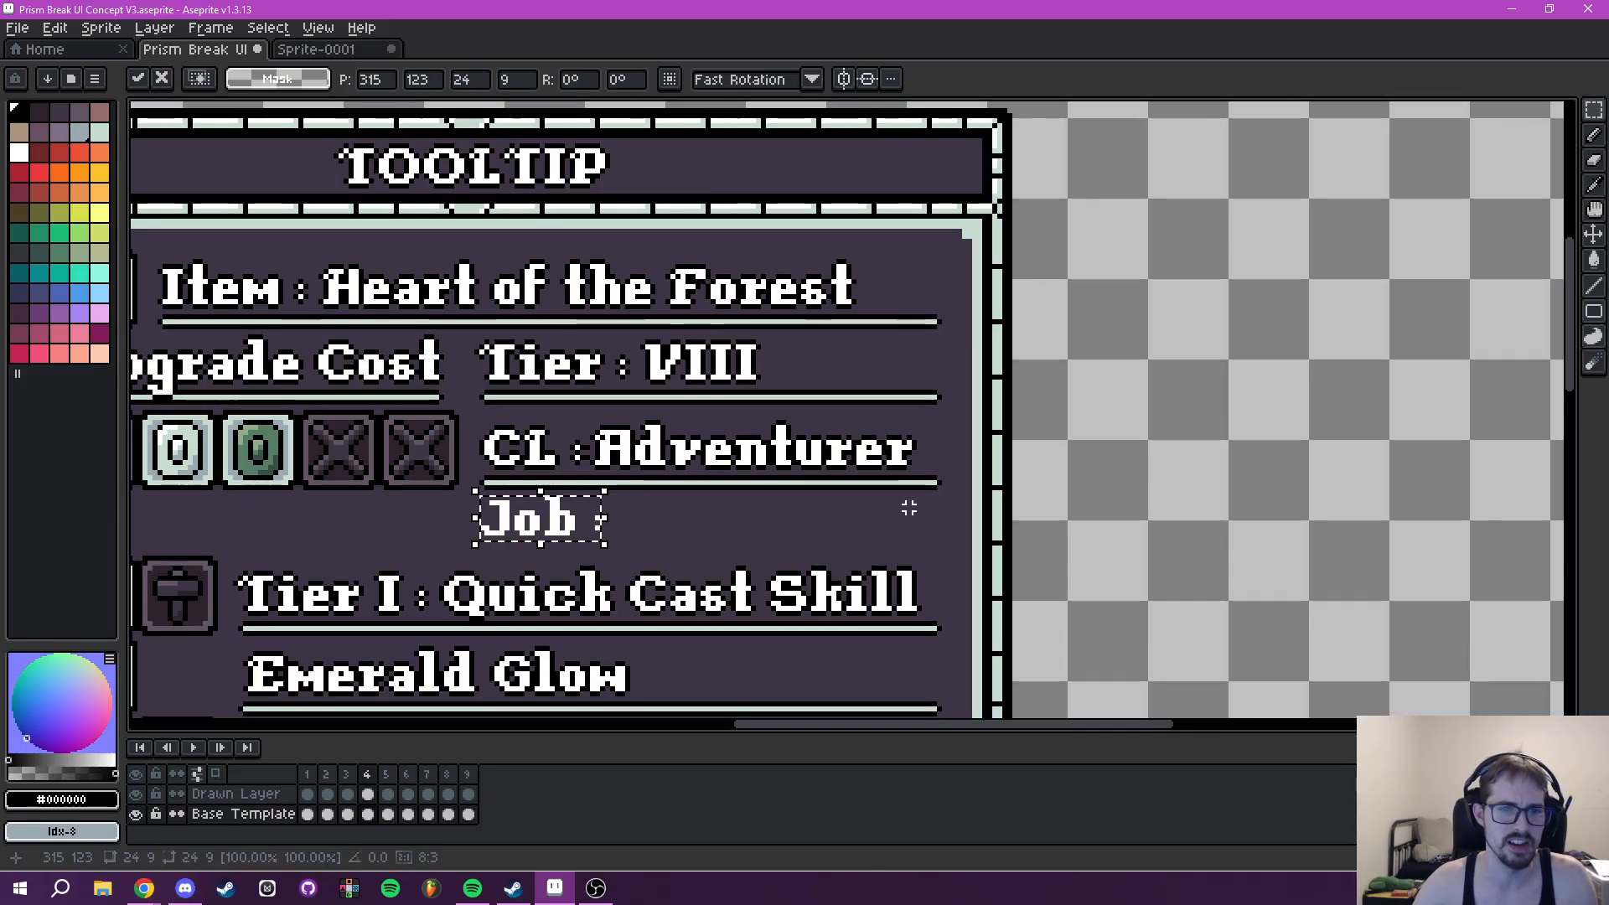
key(ctrl+d)
scroll(525, 521, down, 2)
scroll(754, 503, up, 2)
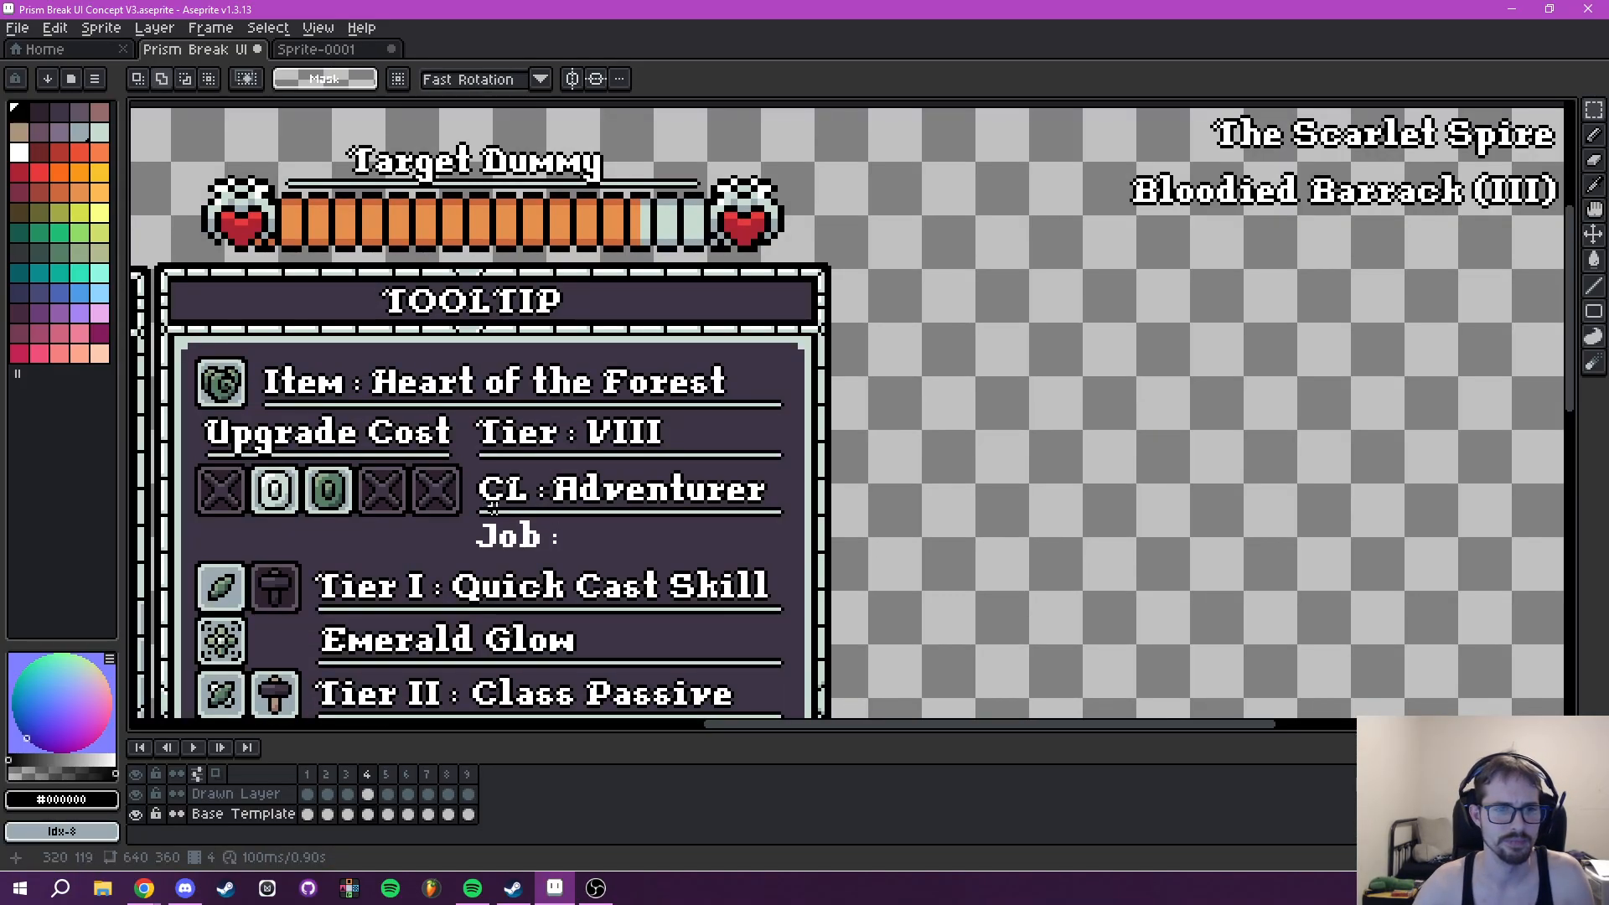
scroll(903, 505, left, 3)
key(ctrl+z)
- Examine frame 4's Tooltip layout, from the Item and Upgrade Cost rows to the tier list, beside Player Abilities
scroll(889, 503, down, 1)
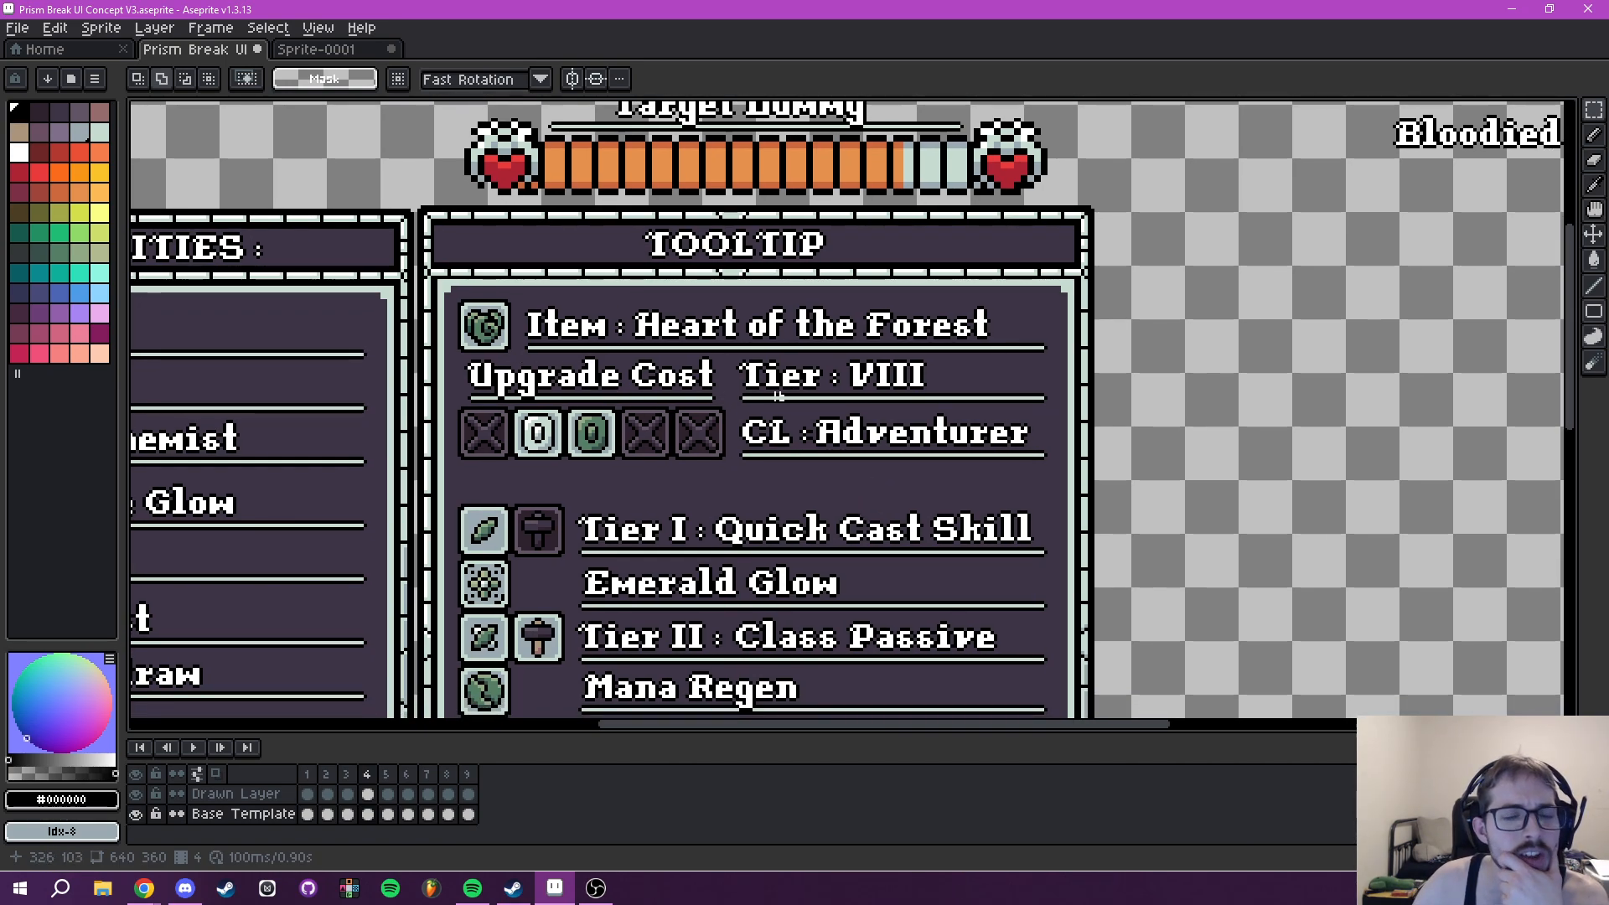
drag(703, 467, 773, 443)
scroll(800, 429, down, 2)
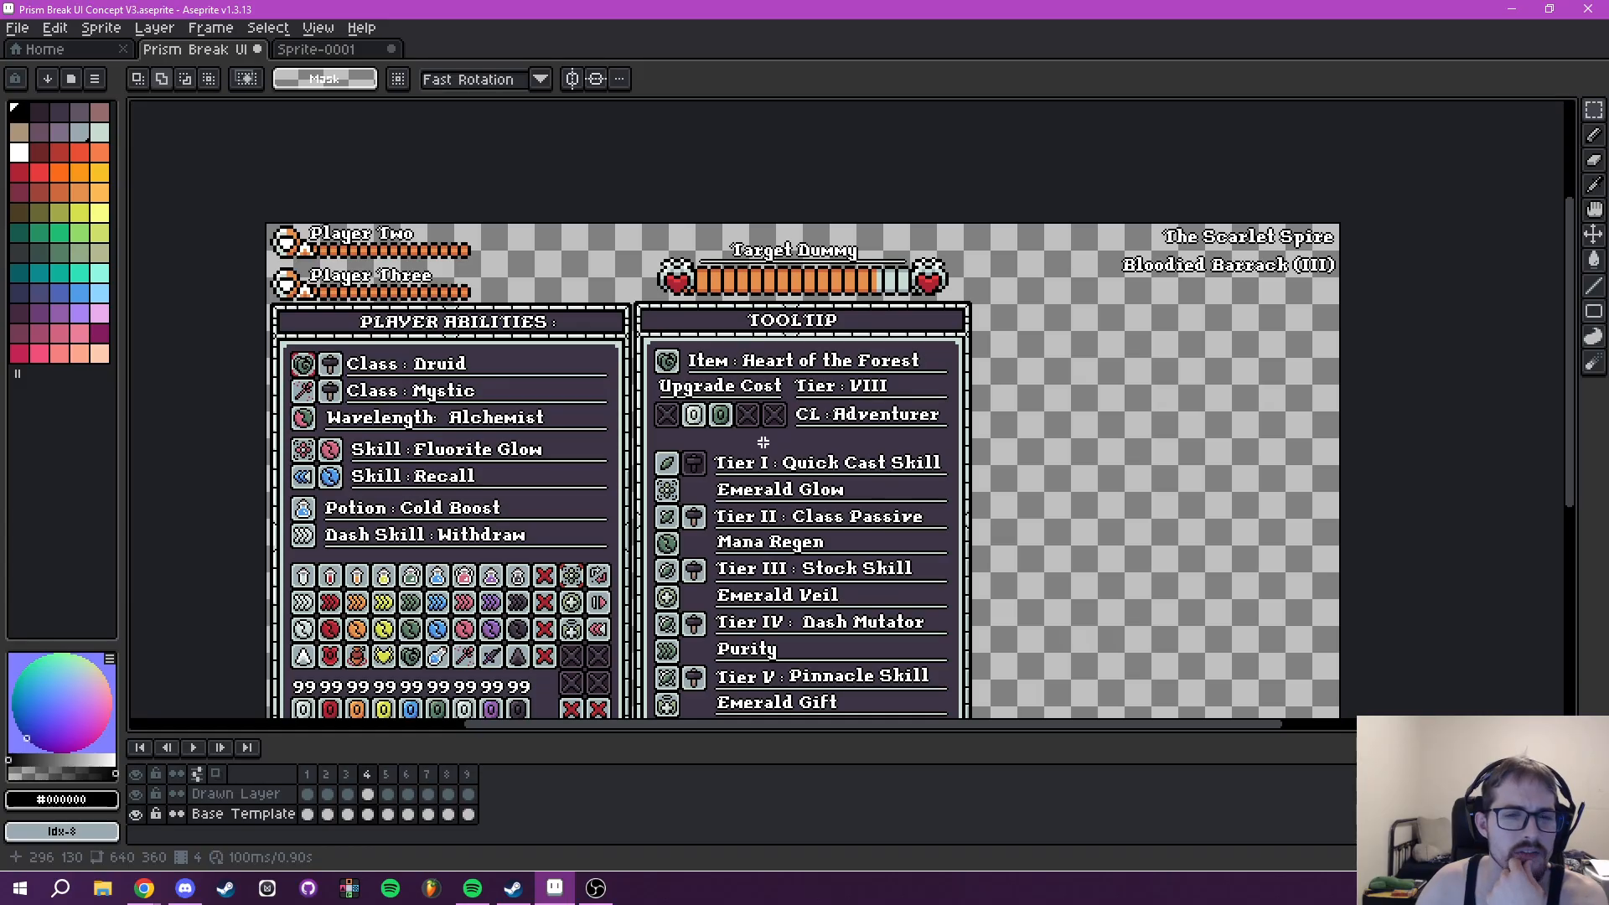
scroll(751, 456, up, 2)
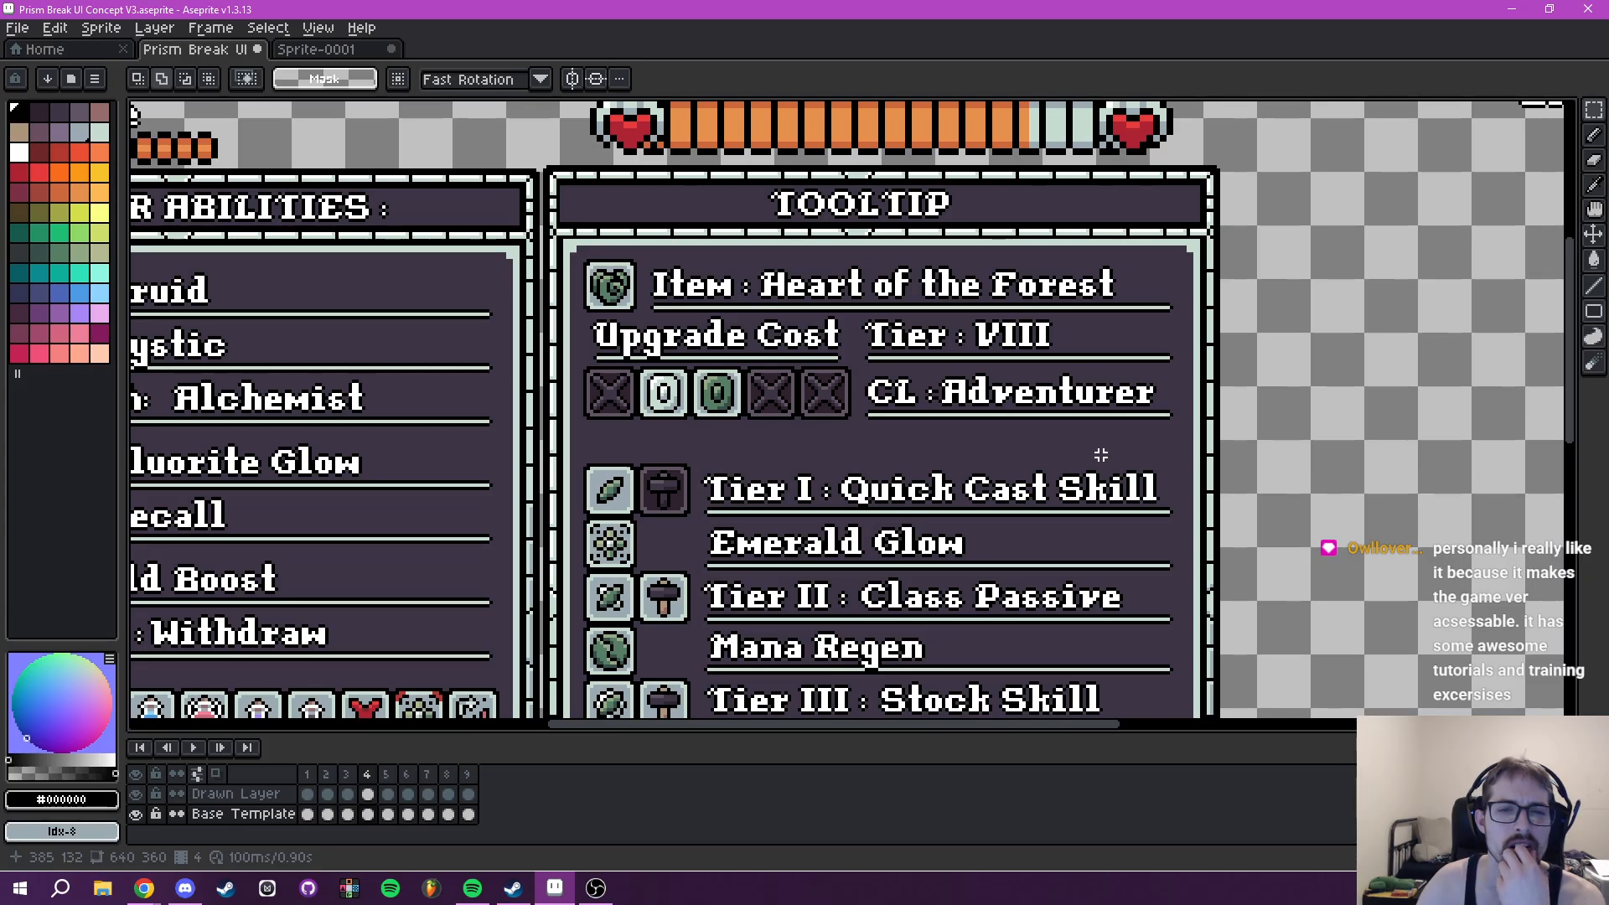
scroll(842, 421, down, 2)
scroll(842, 421, up, 2)
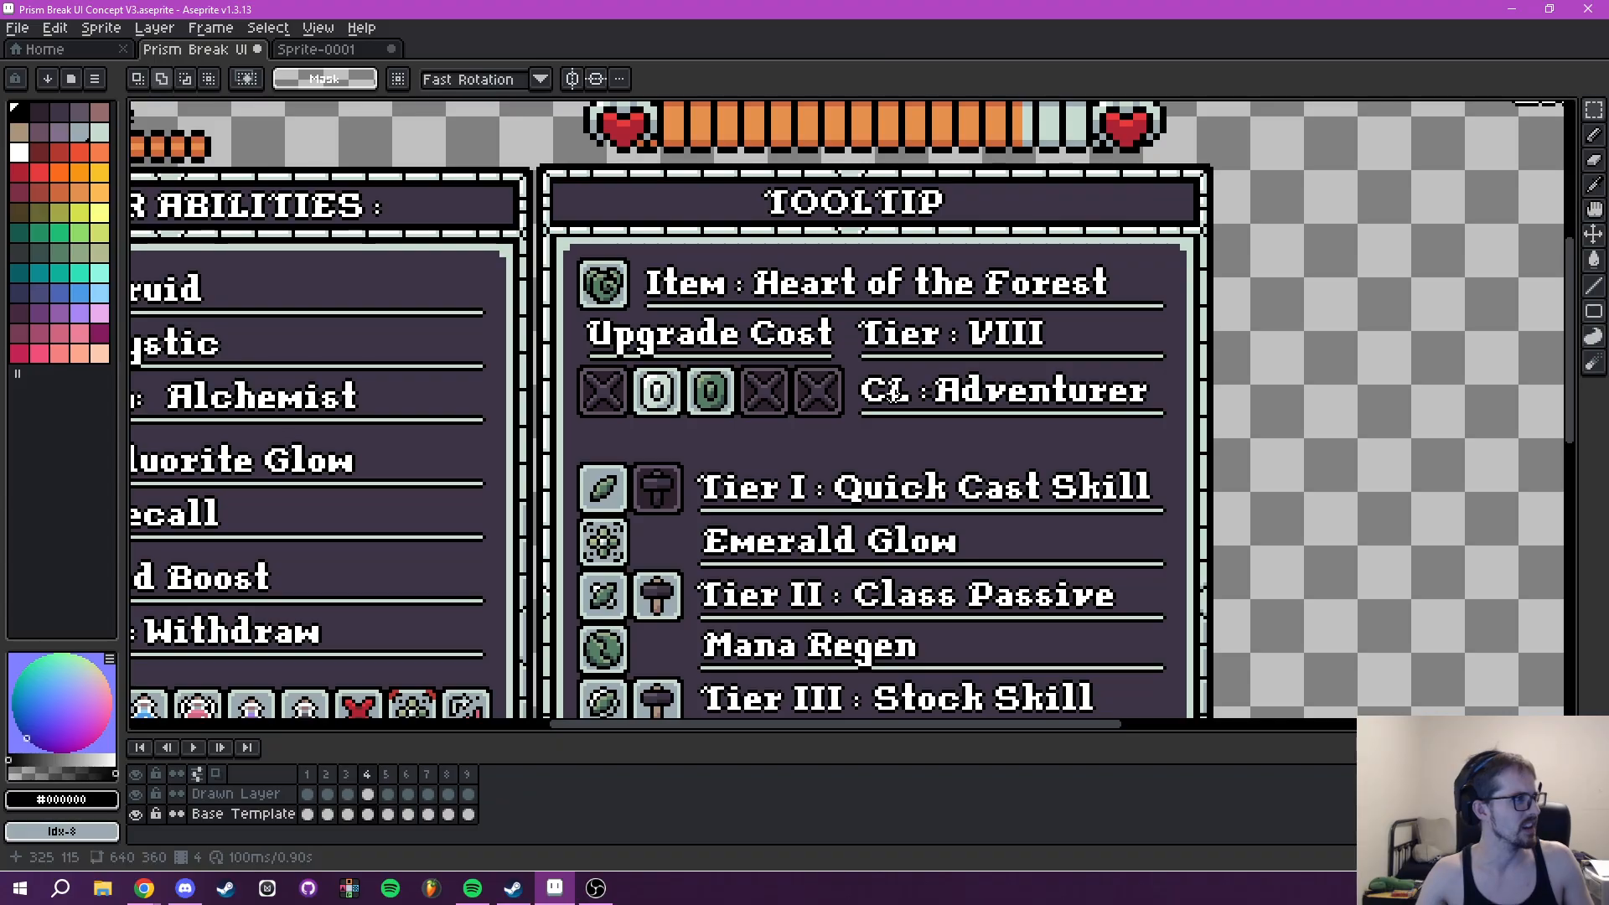
drag(1064, 497, 1018, 411)
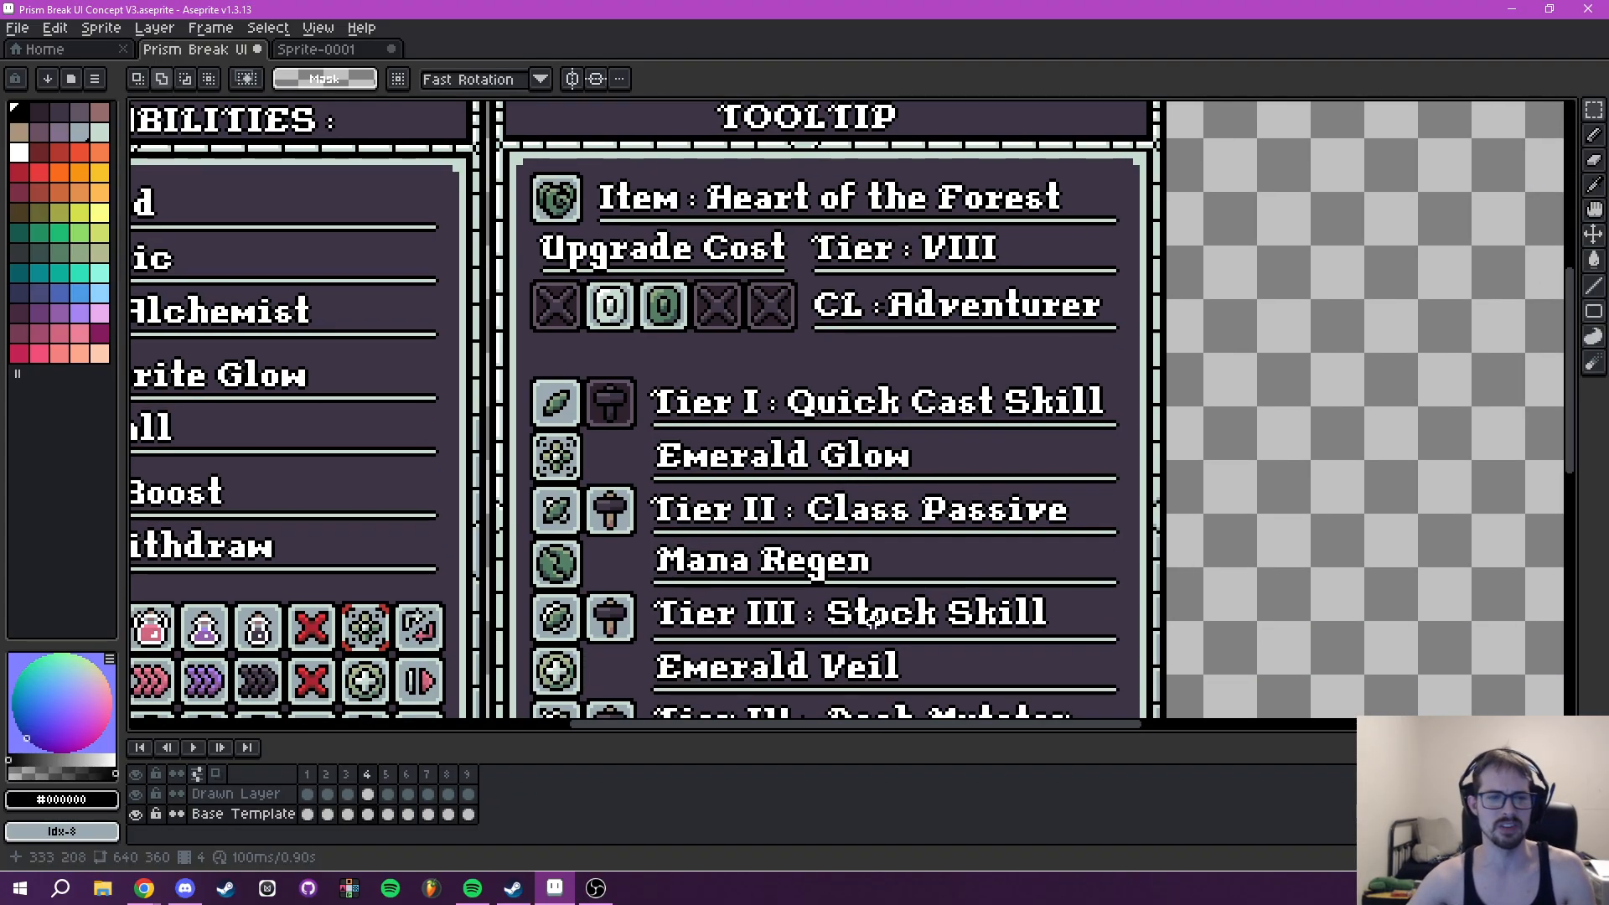
- On frame 5, sample #c7dcd0 as foreground and #ae2334 as background colour from the Druid Class icon's border
click(389, 778)
scroll(819, 469, down, 4)
scroll(819, 478, up, 2)
drag(719, 468, 848, 492)
scroll(466, 370, up, 5)
drag(696, 376, 719, 416)
scroll(697, 436, up, 1)
key(i)
scroll(637, 426, up, 1)
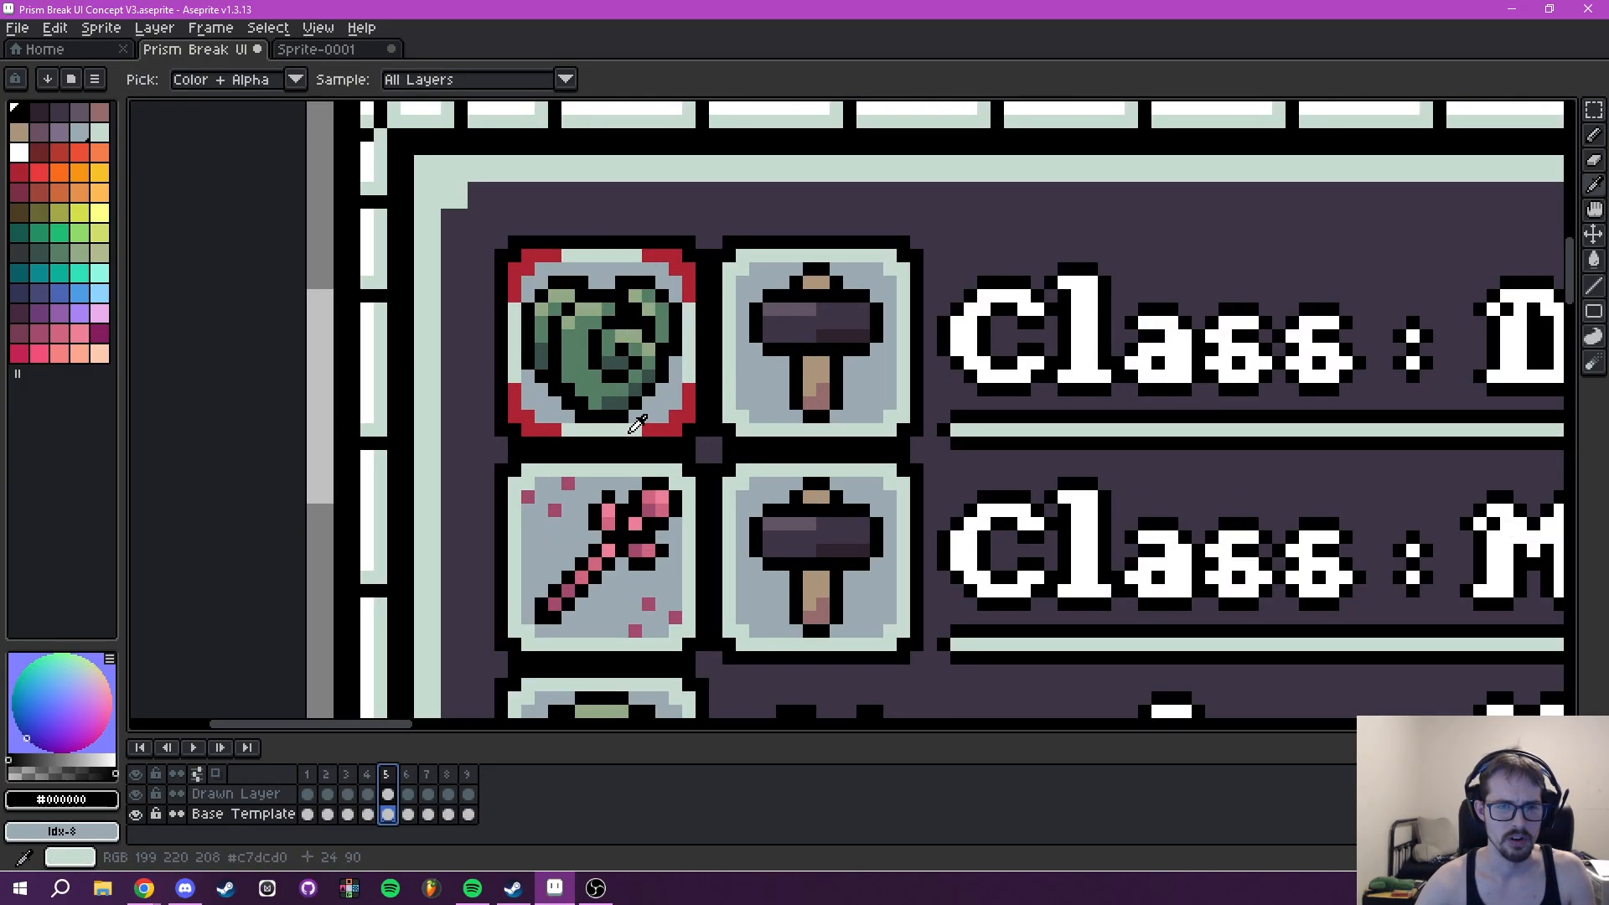
click(637, 426)
scroll(679, 411, up, 2)
right_click(667, 422)
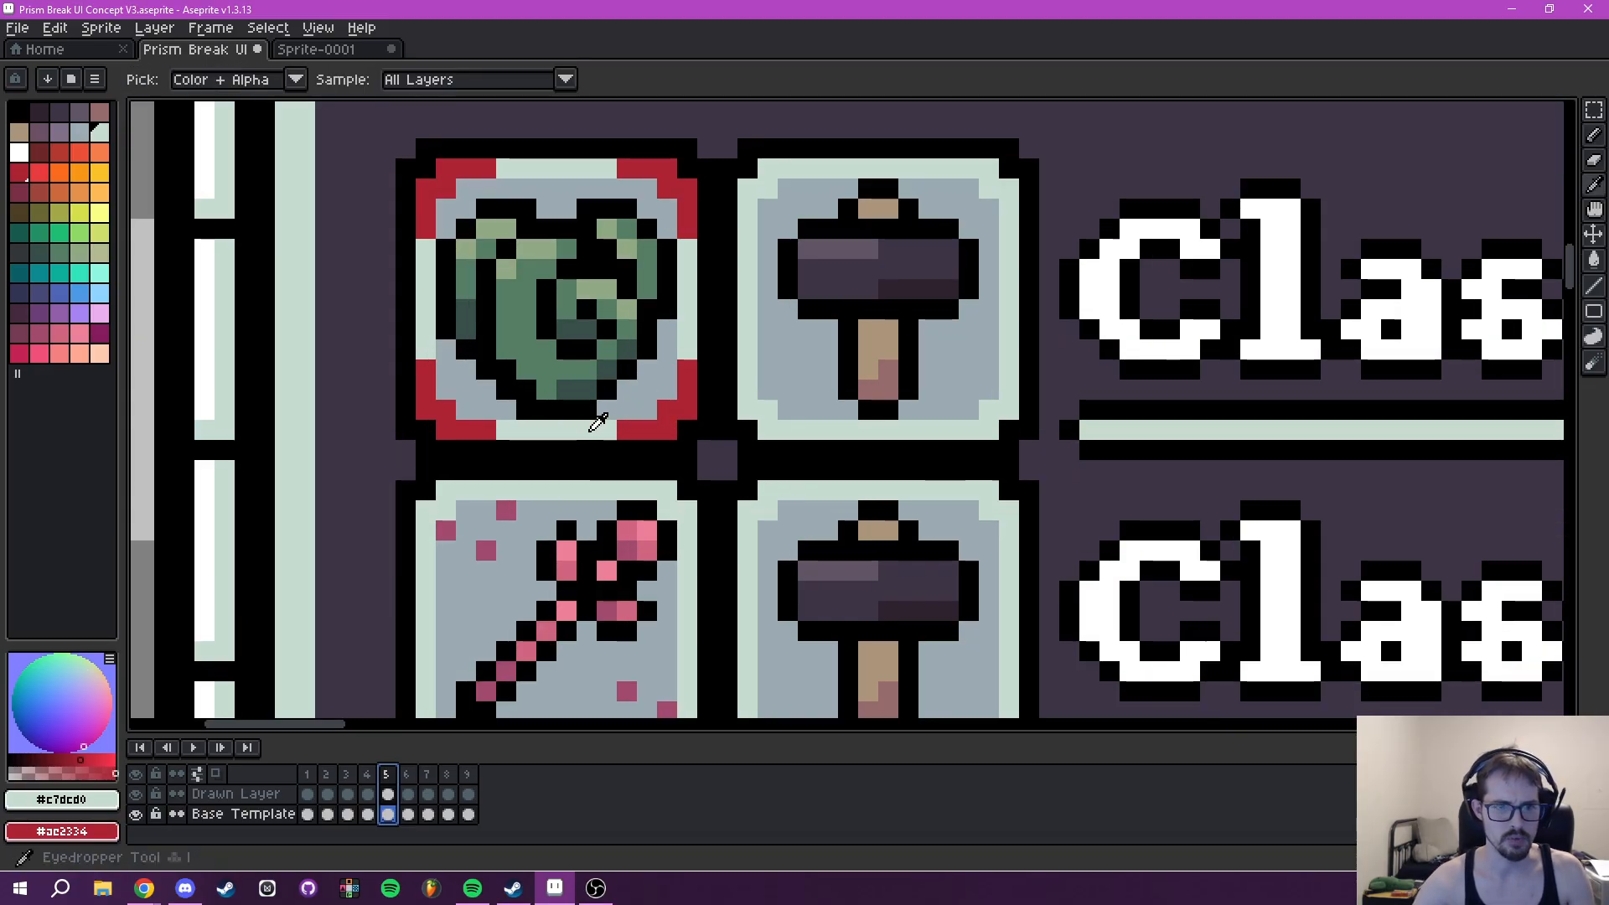
- On the Drawn Layer, pencil over the Druid icon's right-hand red corner marks with #c7dcd0
key(b)
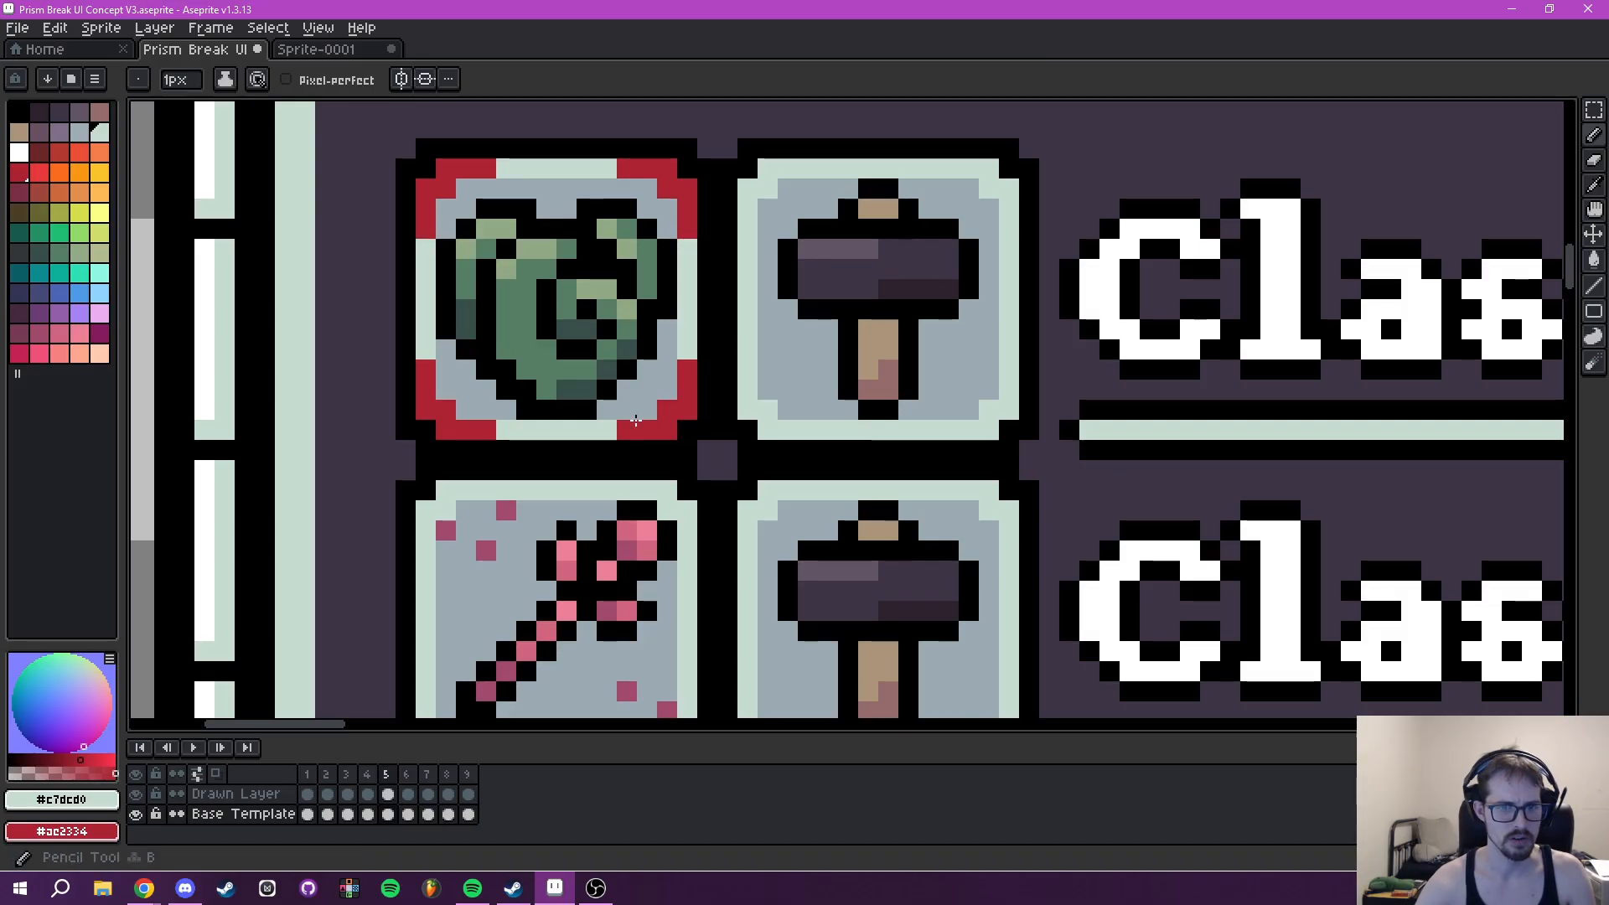
key(alt+Up)
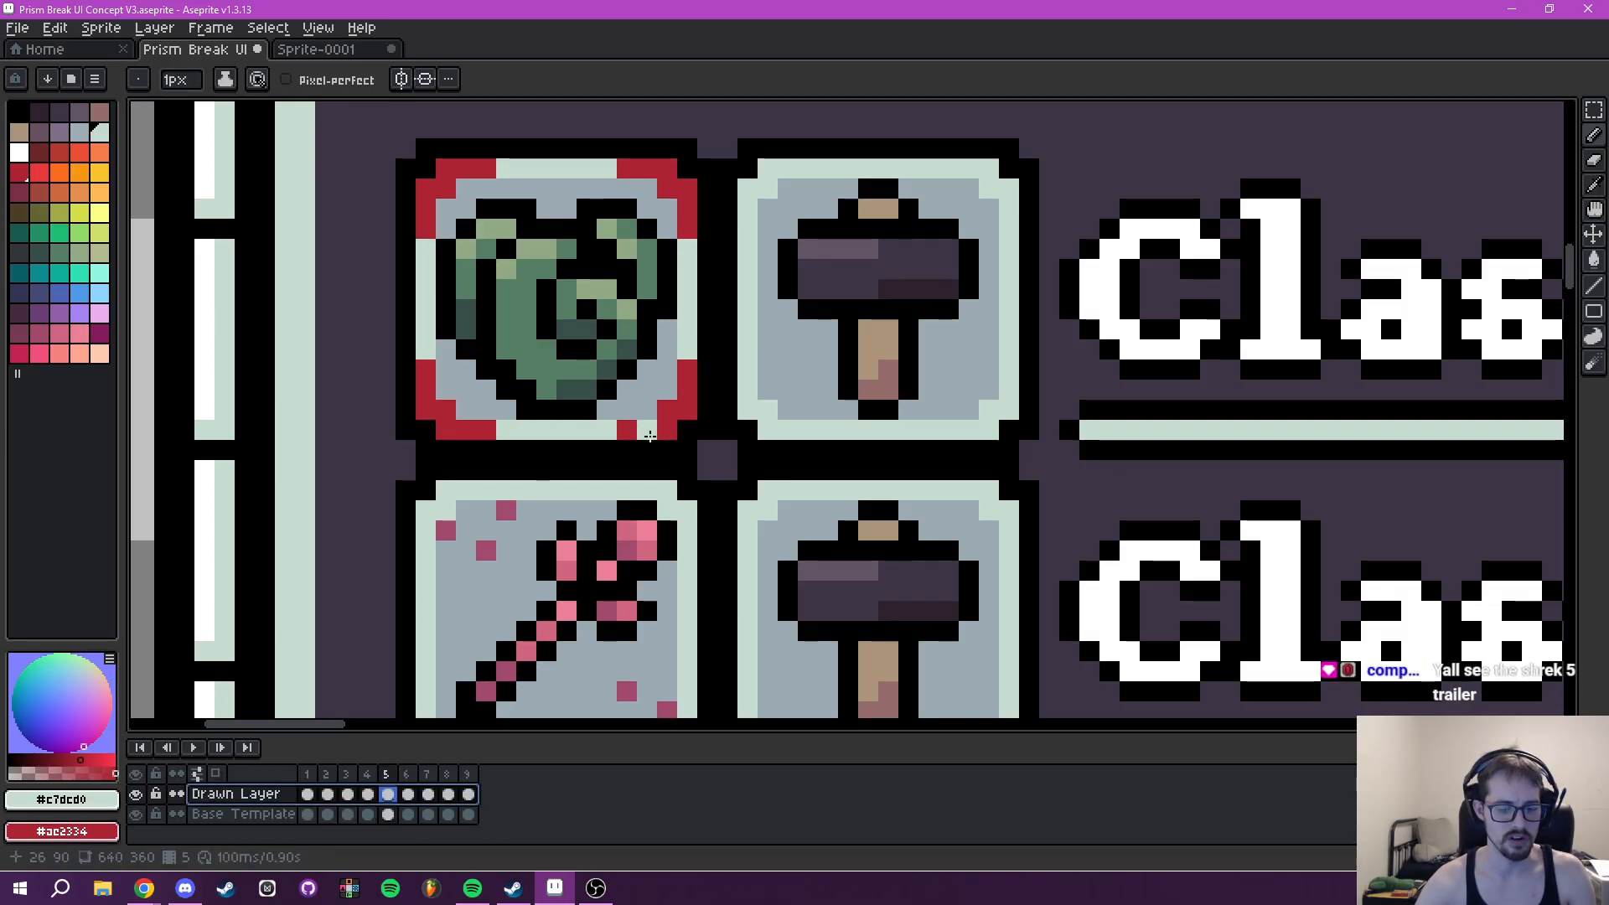
mouse_move(627, 429)
mouse_down()
mouse_move(668, 424)
mouse_move(685, 379)
mouse_move(697, 251)
mouse_move(667, 187)
mouse_move(627, 169)
mouse_up()
- Hide the Drawn Layer and restore the stray pale border pixel of the Base Template's upper Class icon with #625565
click(137, 794)
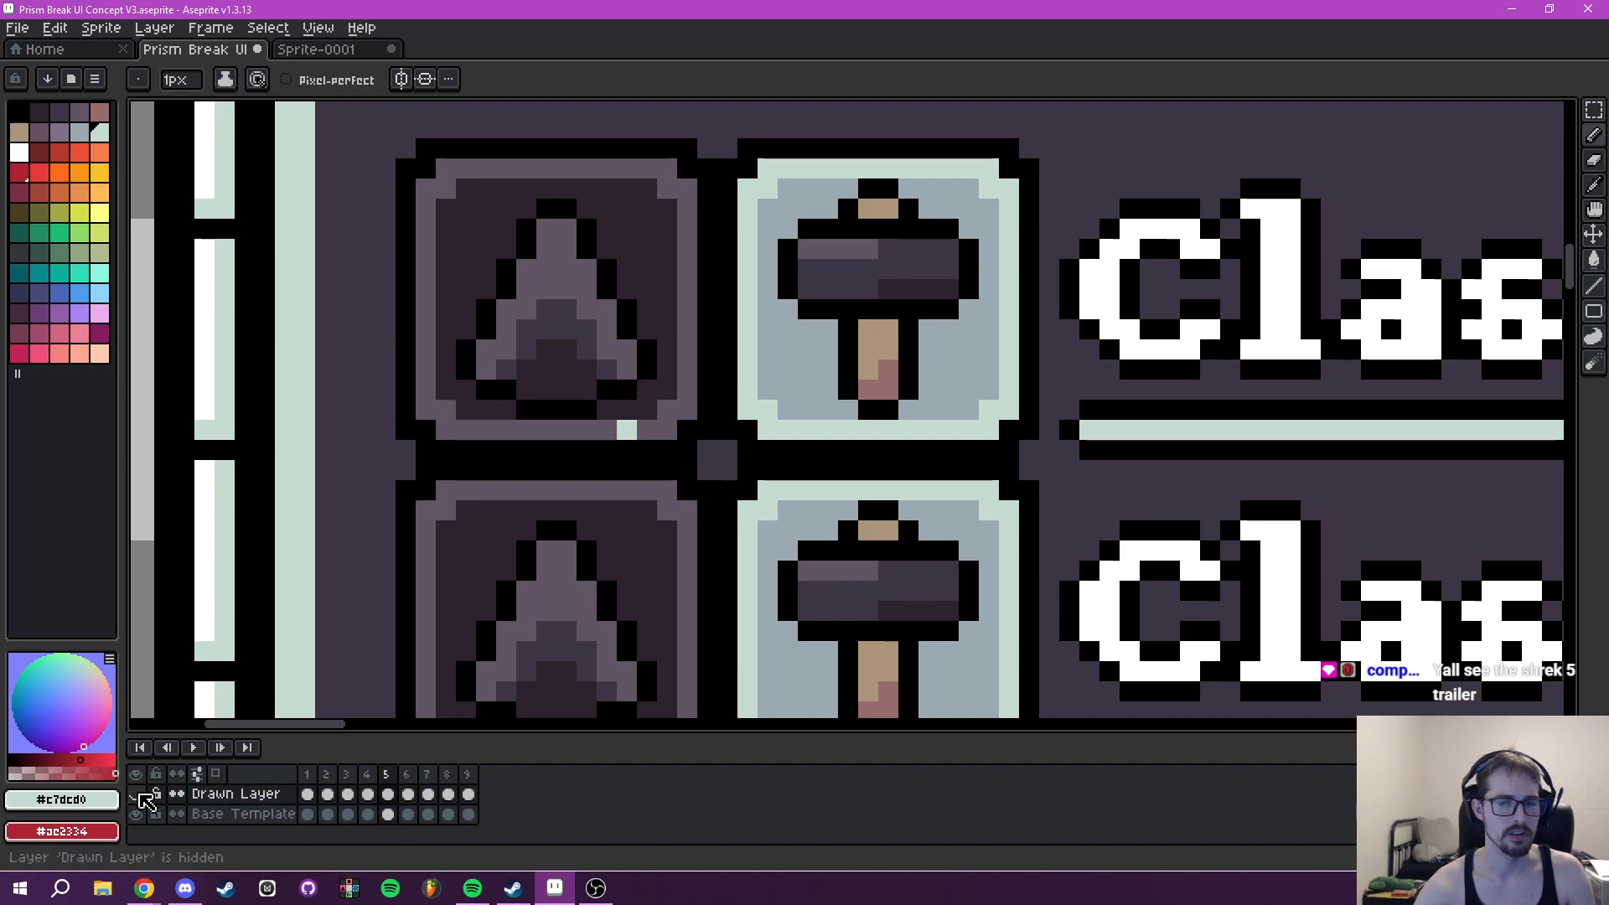
alt+click(658, 429)
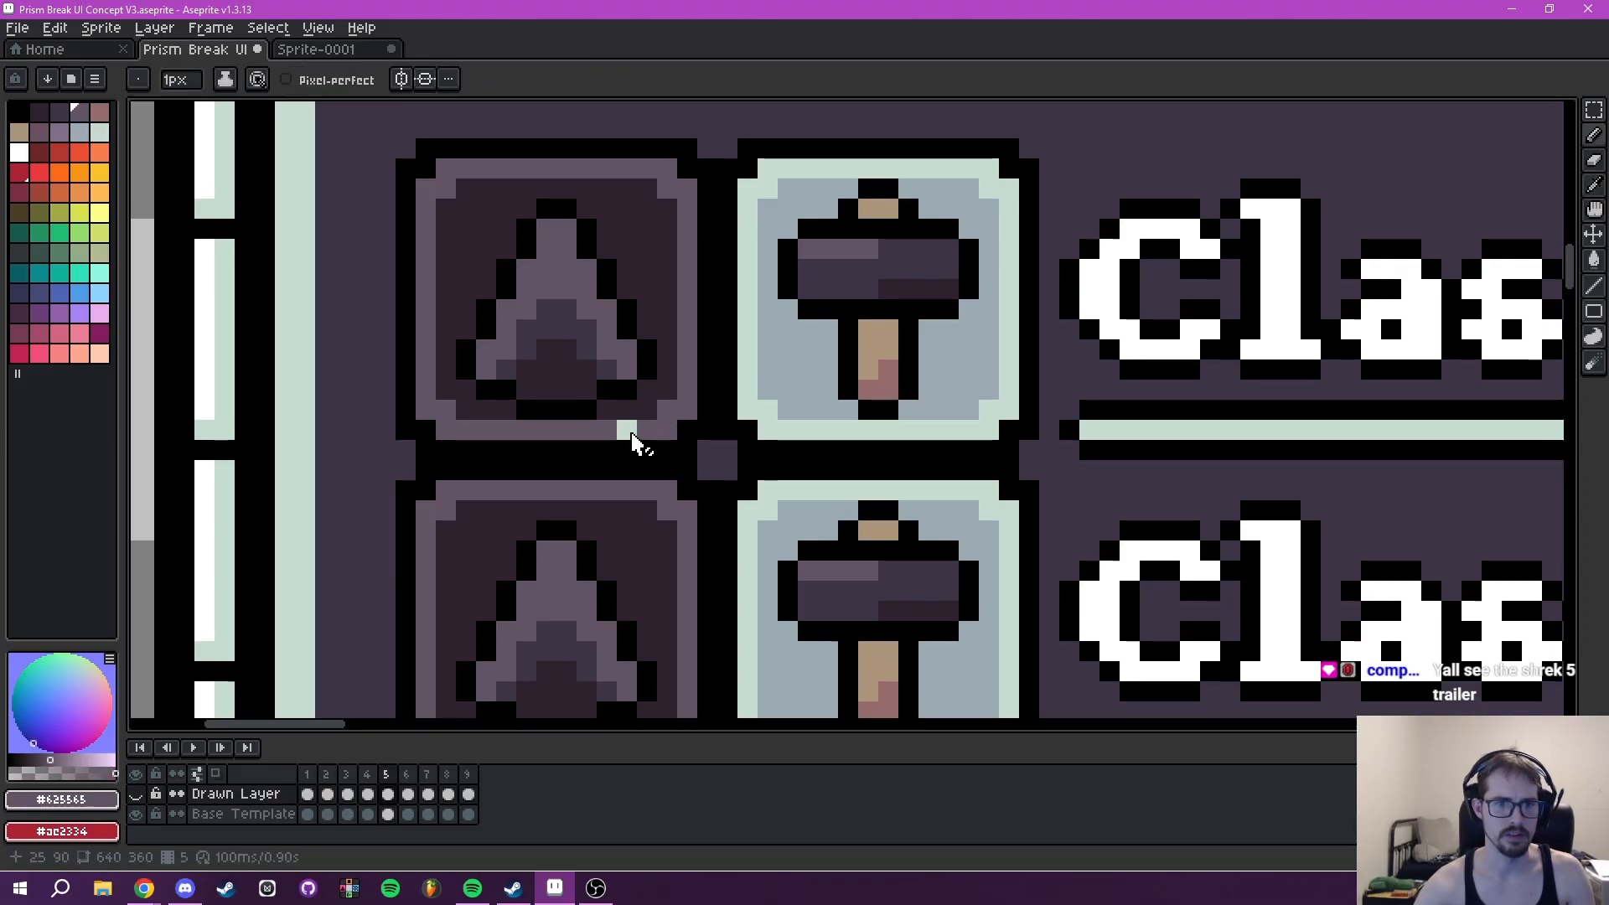
key(alt+Down)
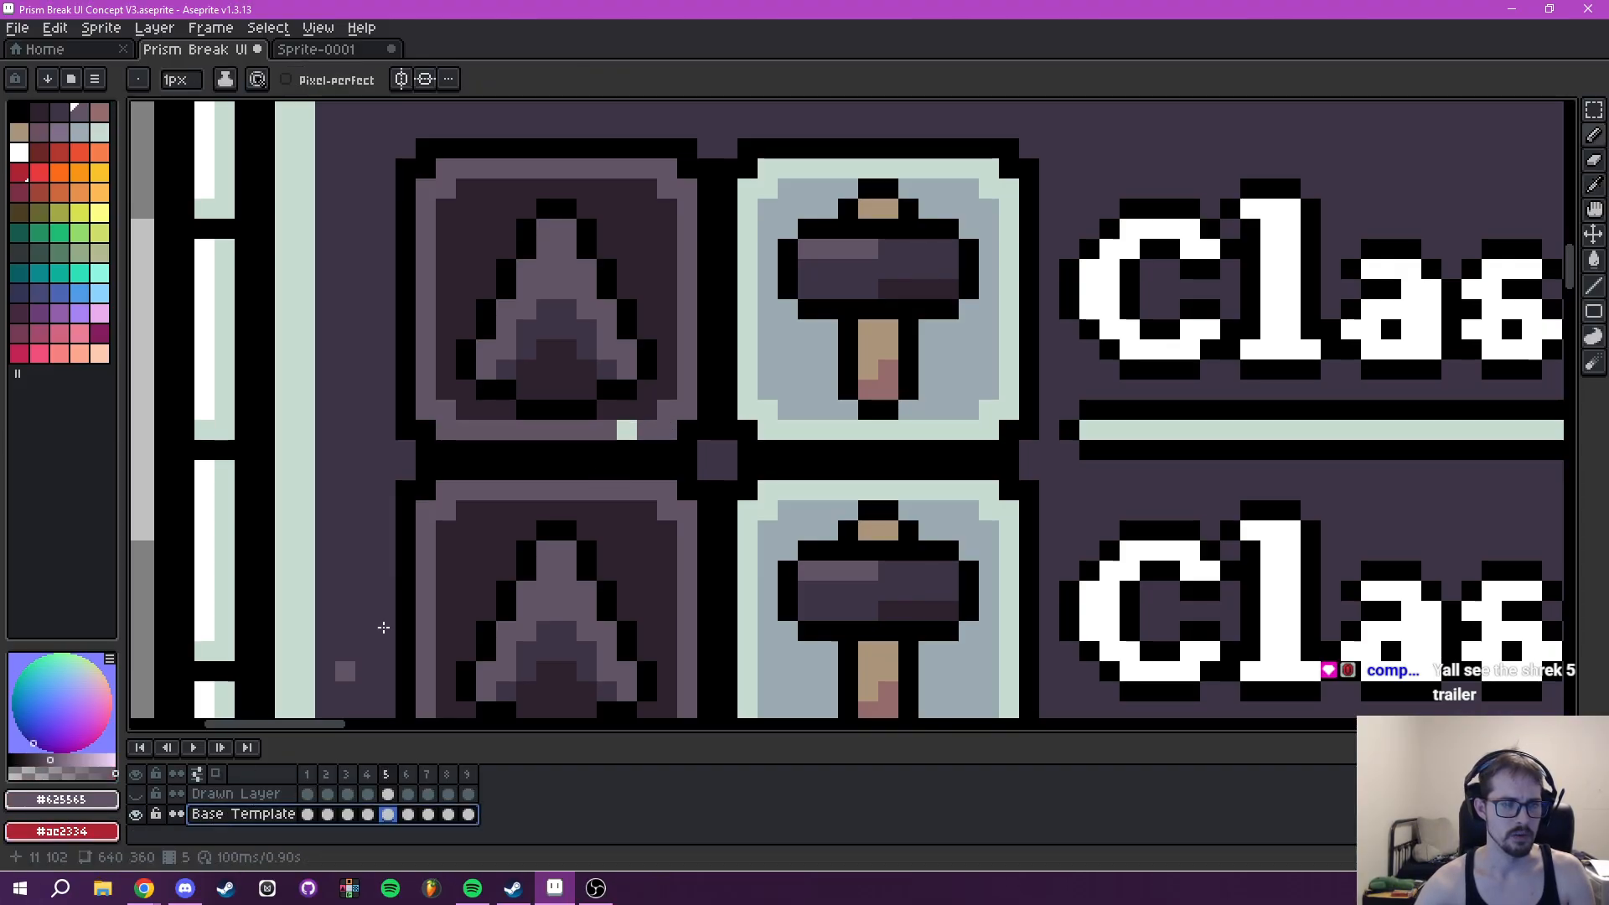
- Show the Drawn Layer again and replace the Druid icon's remaining red corner marks with #c7dcd0
click(208, 795)
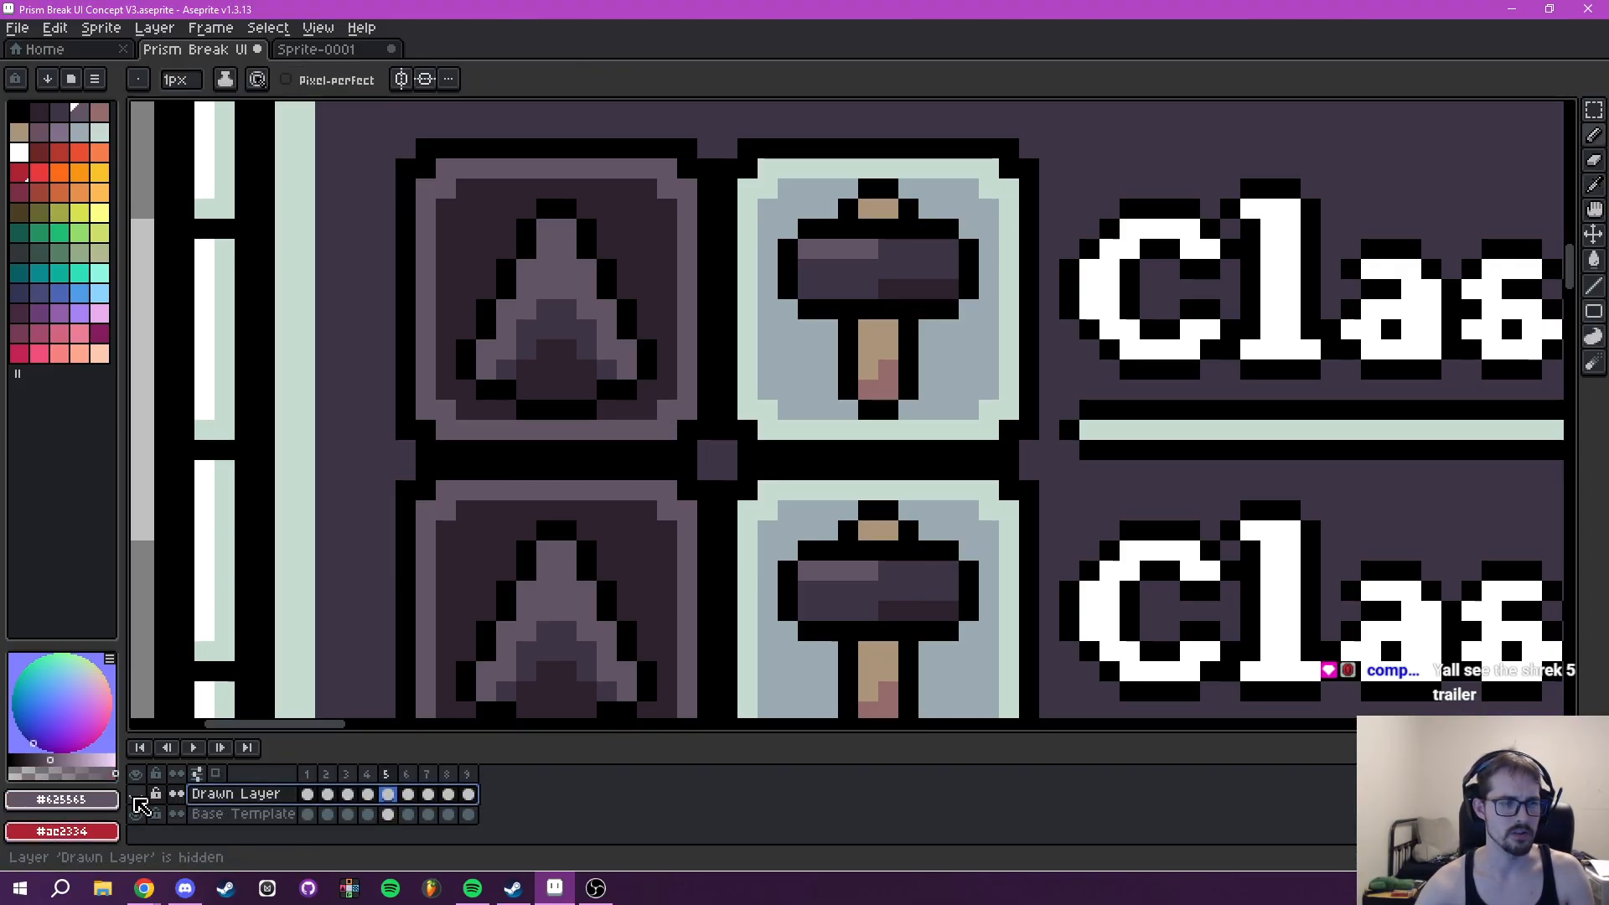
click(136, 794)
alt+click(659, 421)
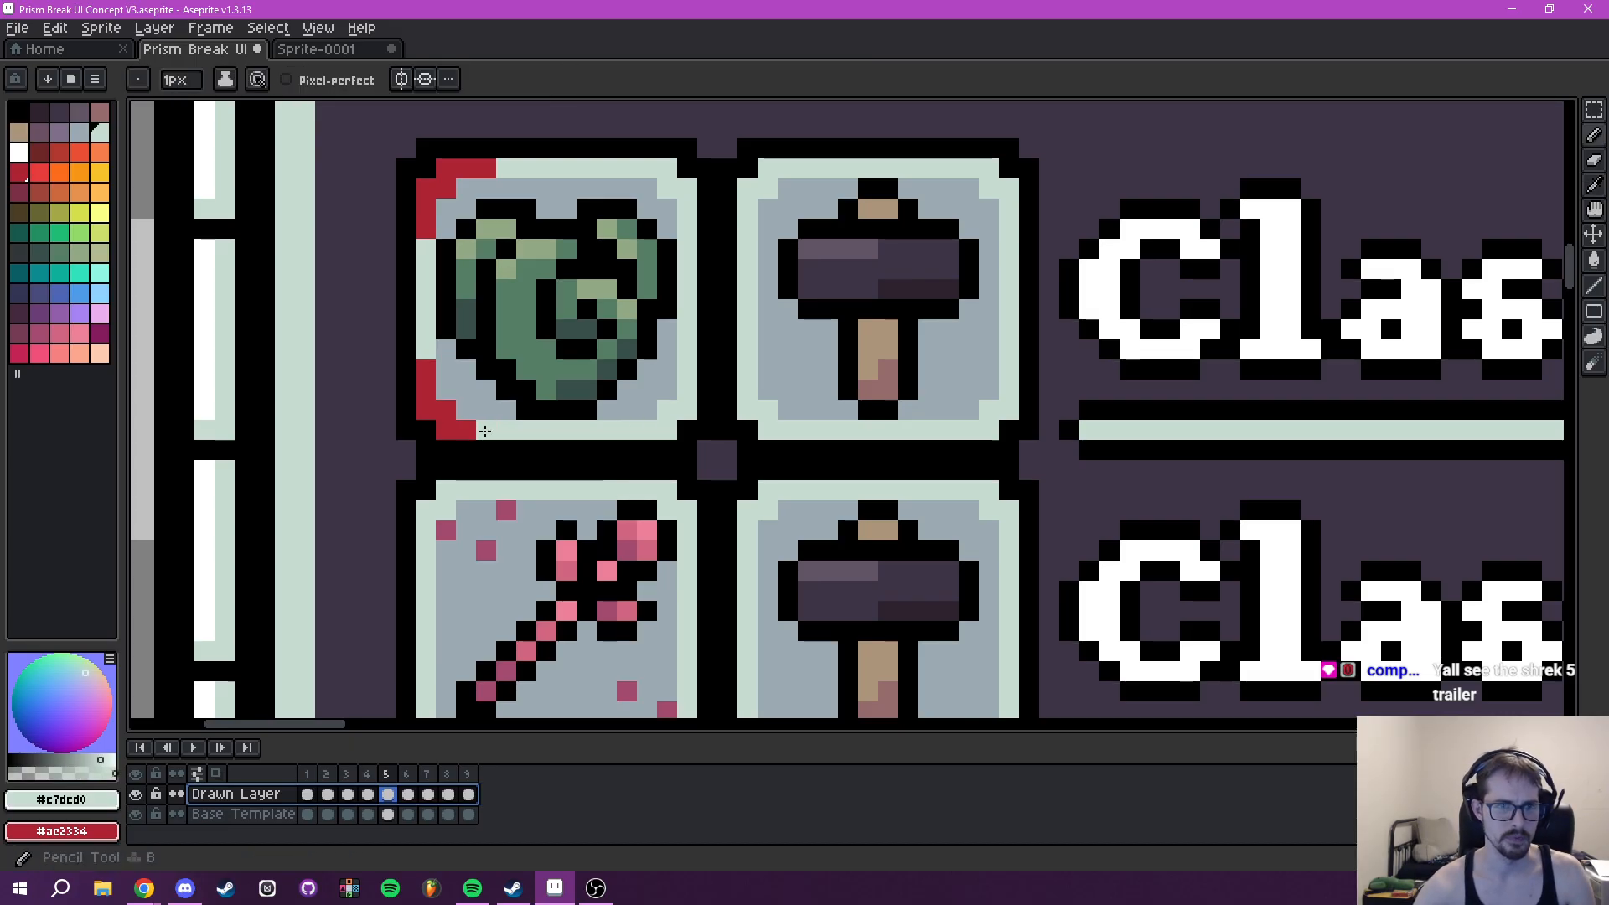
mouse_move(484, 431)
mouse_down()
mouse_move(425, 393)
mouse_move(451, 291)
mouse_move(426, 167)
mouse_up()
key(ctrl+z)
mouse_move(427, 228)
mouse_down()
mouse_move(442, 177)
mouse_move(499, 169)
mouse_up()
scroll(587, 226, down, 4)
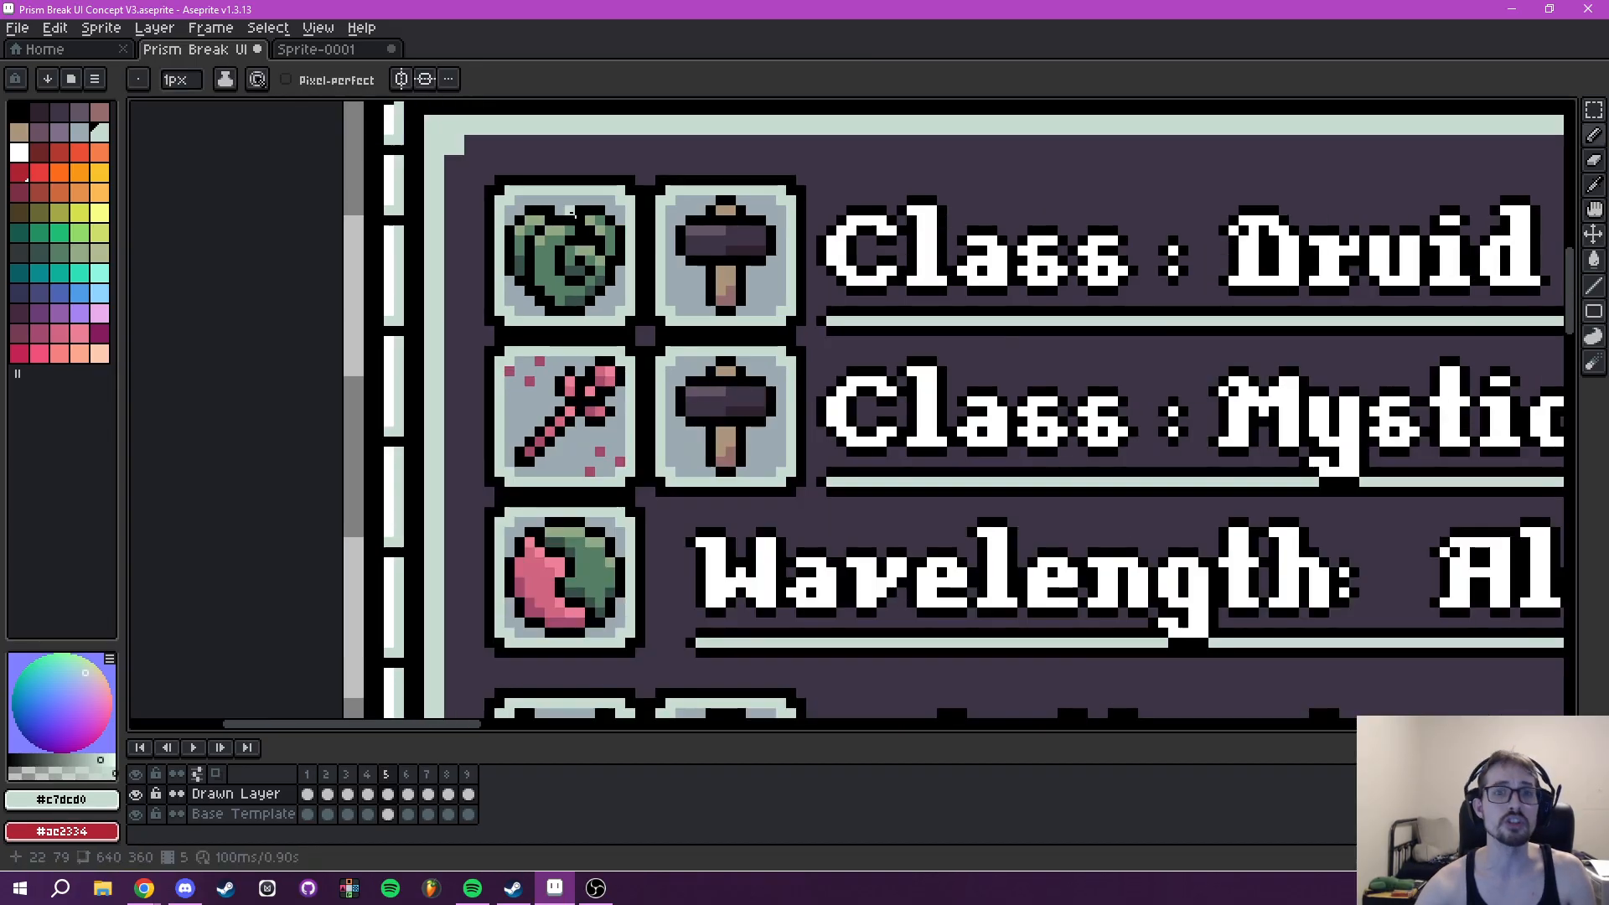
- Mark the upper-left border corner of the Player Abilities Wavelength icon with red #ae2334 pixels
scroll(601, 246, down, 2)
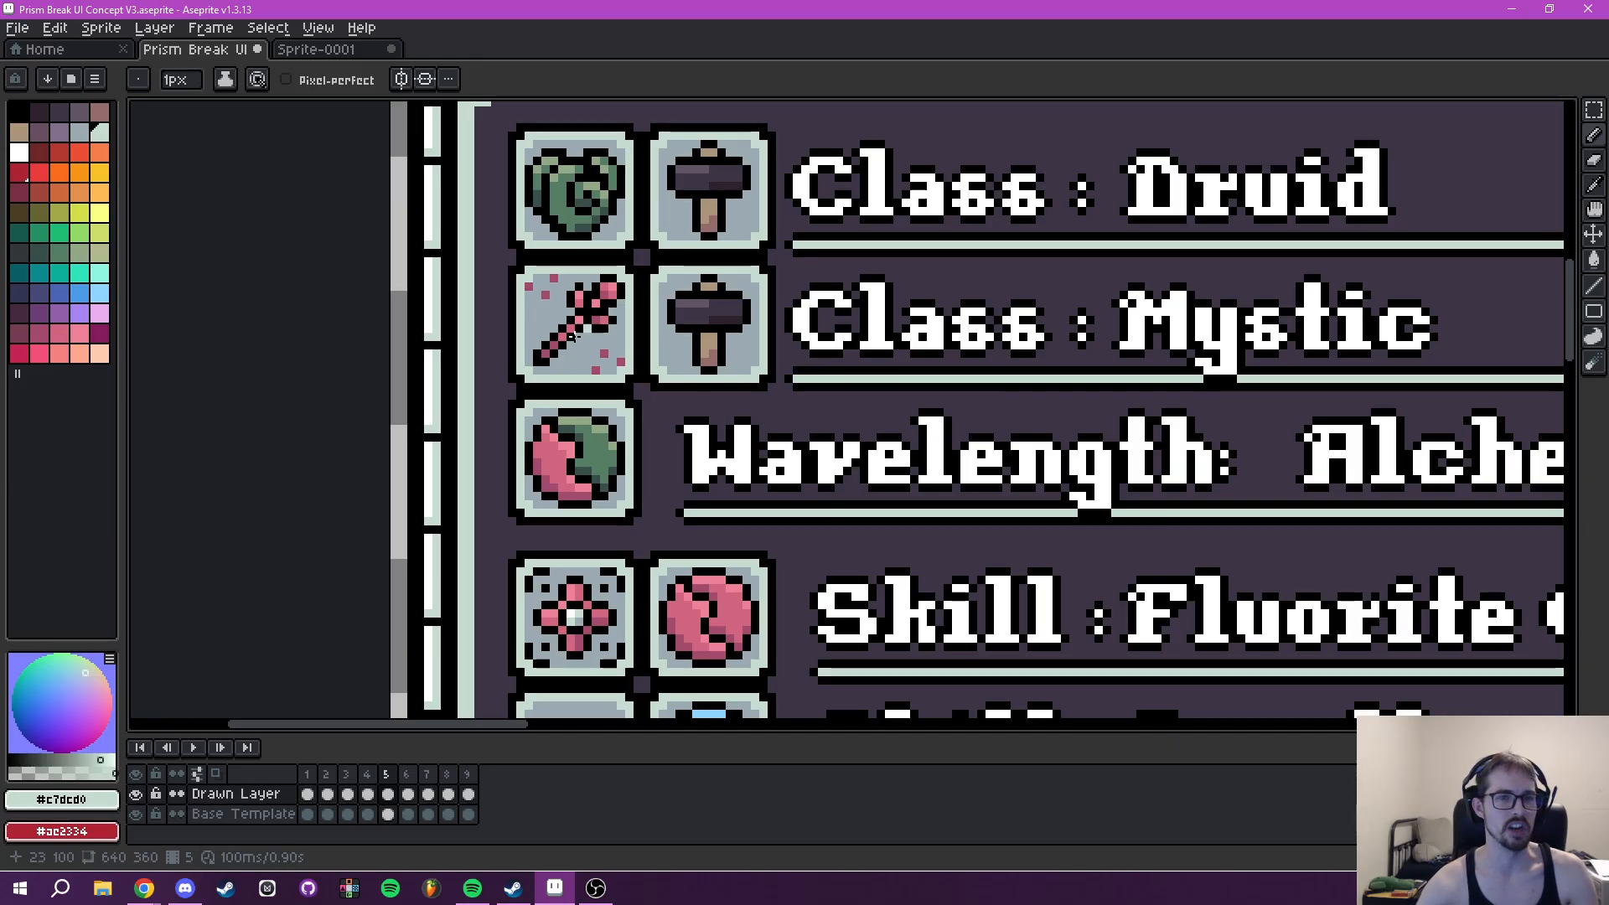
scroll(539, 429, up, 8)
click(420, 381)
mouse_move(422, 356)
mouse_down()
mouse_move(460, 352)
mouse_move(496, 316)
mouse_up()
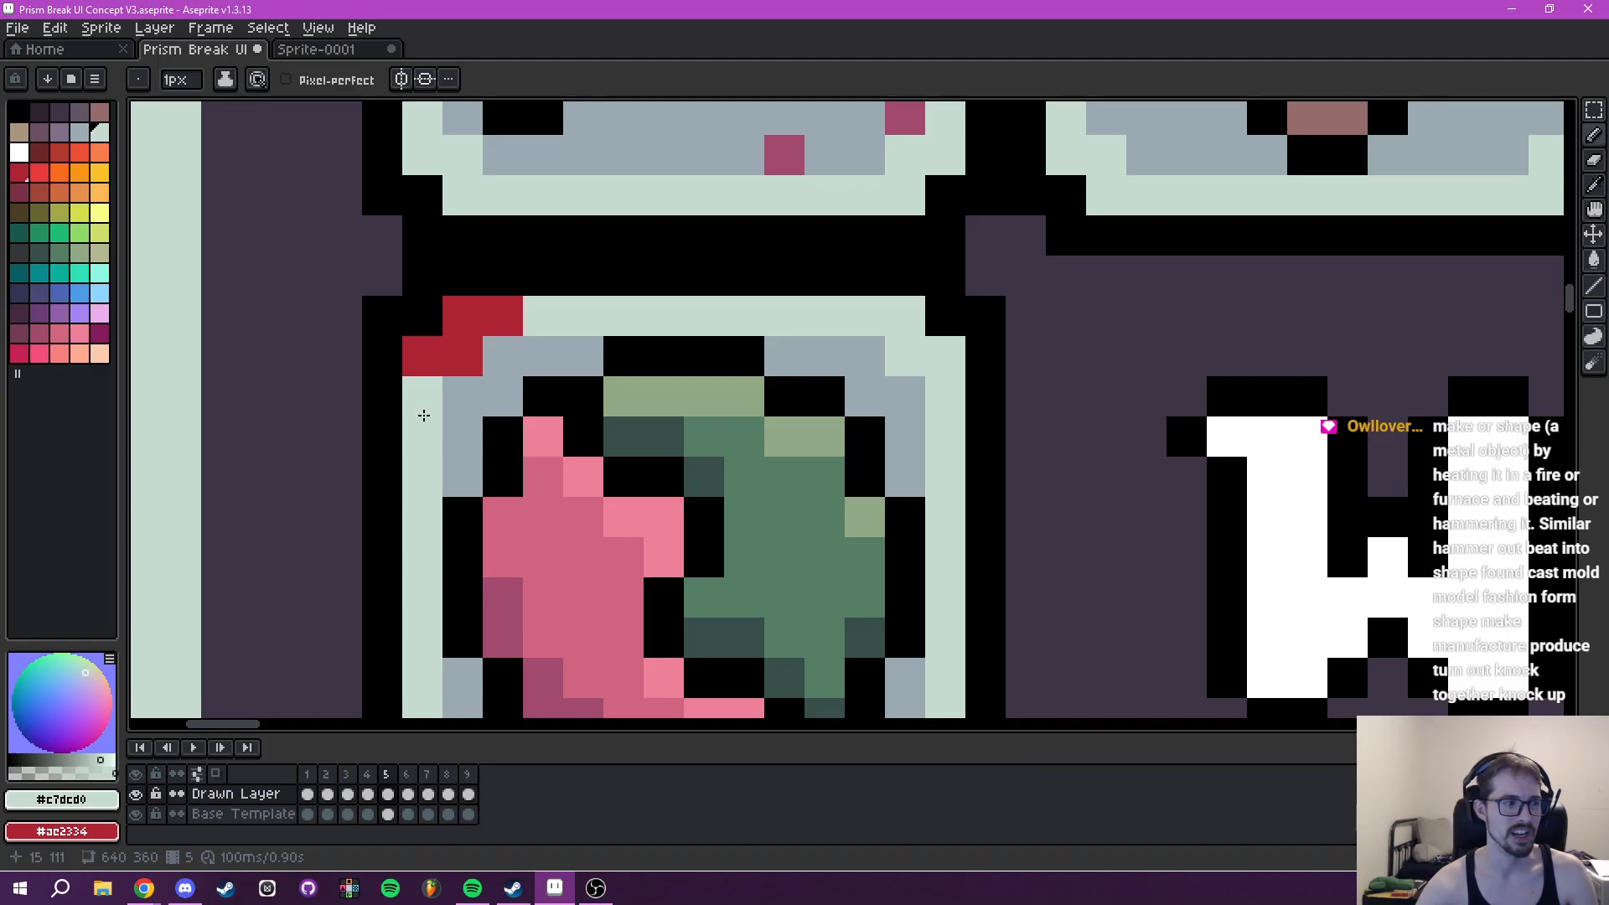
right_click(424, 414)
right_click(424, 423)
right_click(555, 323)
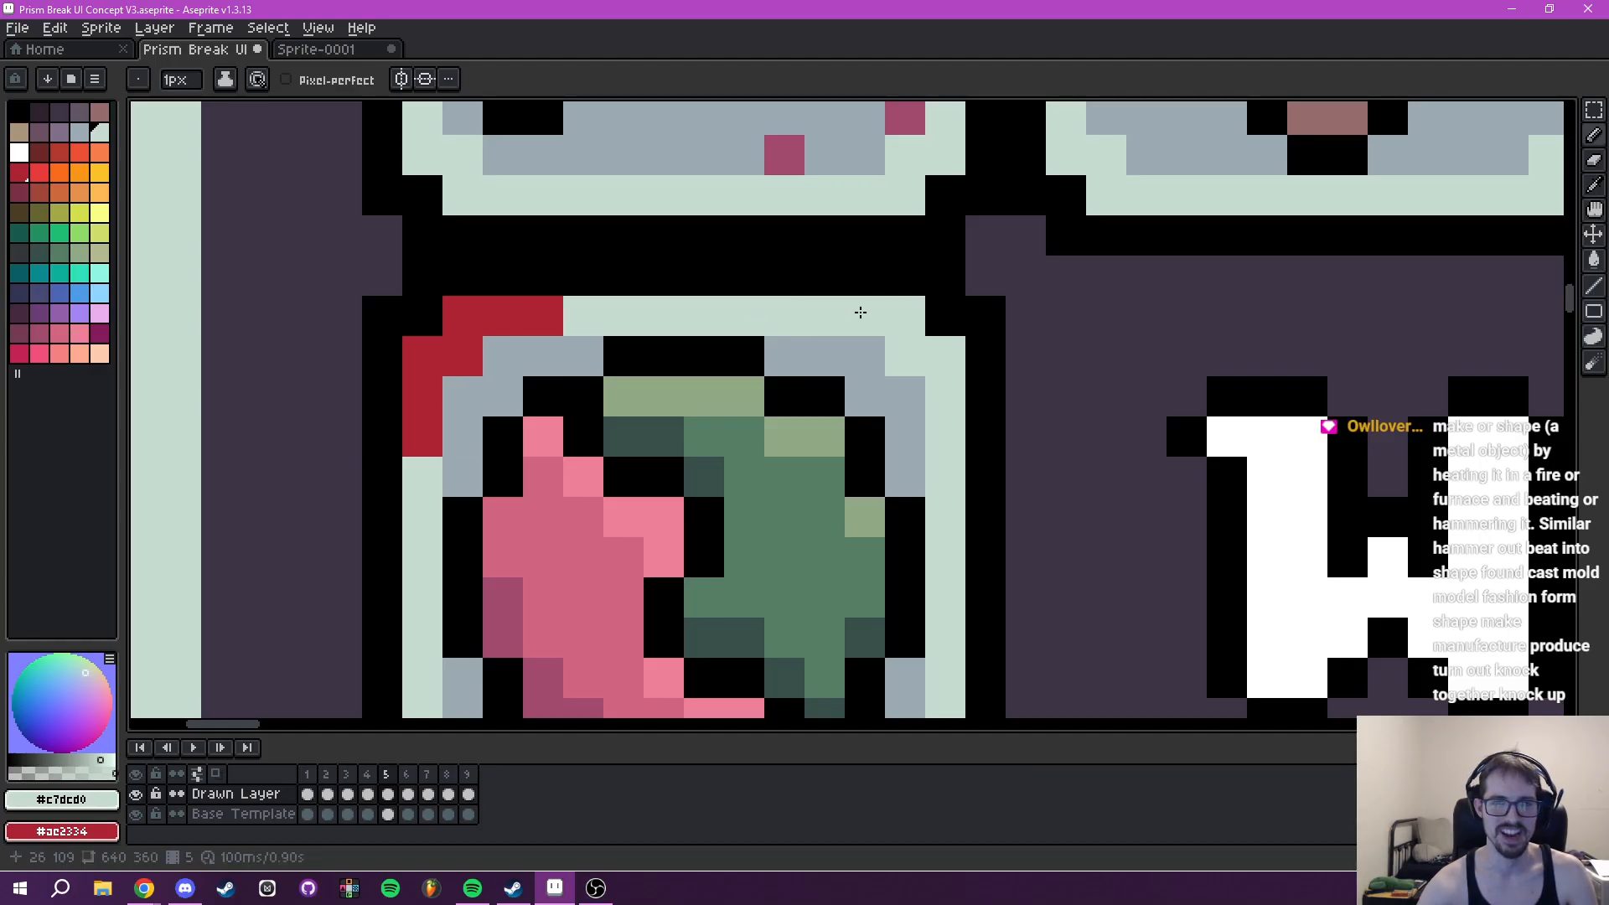
- Mark the Wavelength icon's upper-right border corner with matching red pixels, three along each side
right_click(906, 316)
right_click(865, 316)
right_click(825, 316)
right_click(905, 356)
right_click(945, 357)
right_click(946, 397)
right_click(946, 437)
- Mark the Wavelength icon's lower-right border corner with matching red pixels
drag(891, 509, 898, 302)
scroll(926, 317, down, 2)
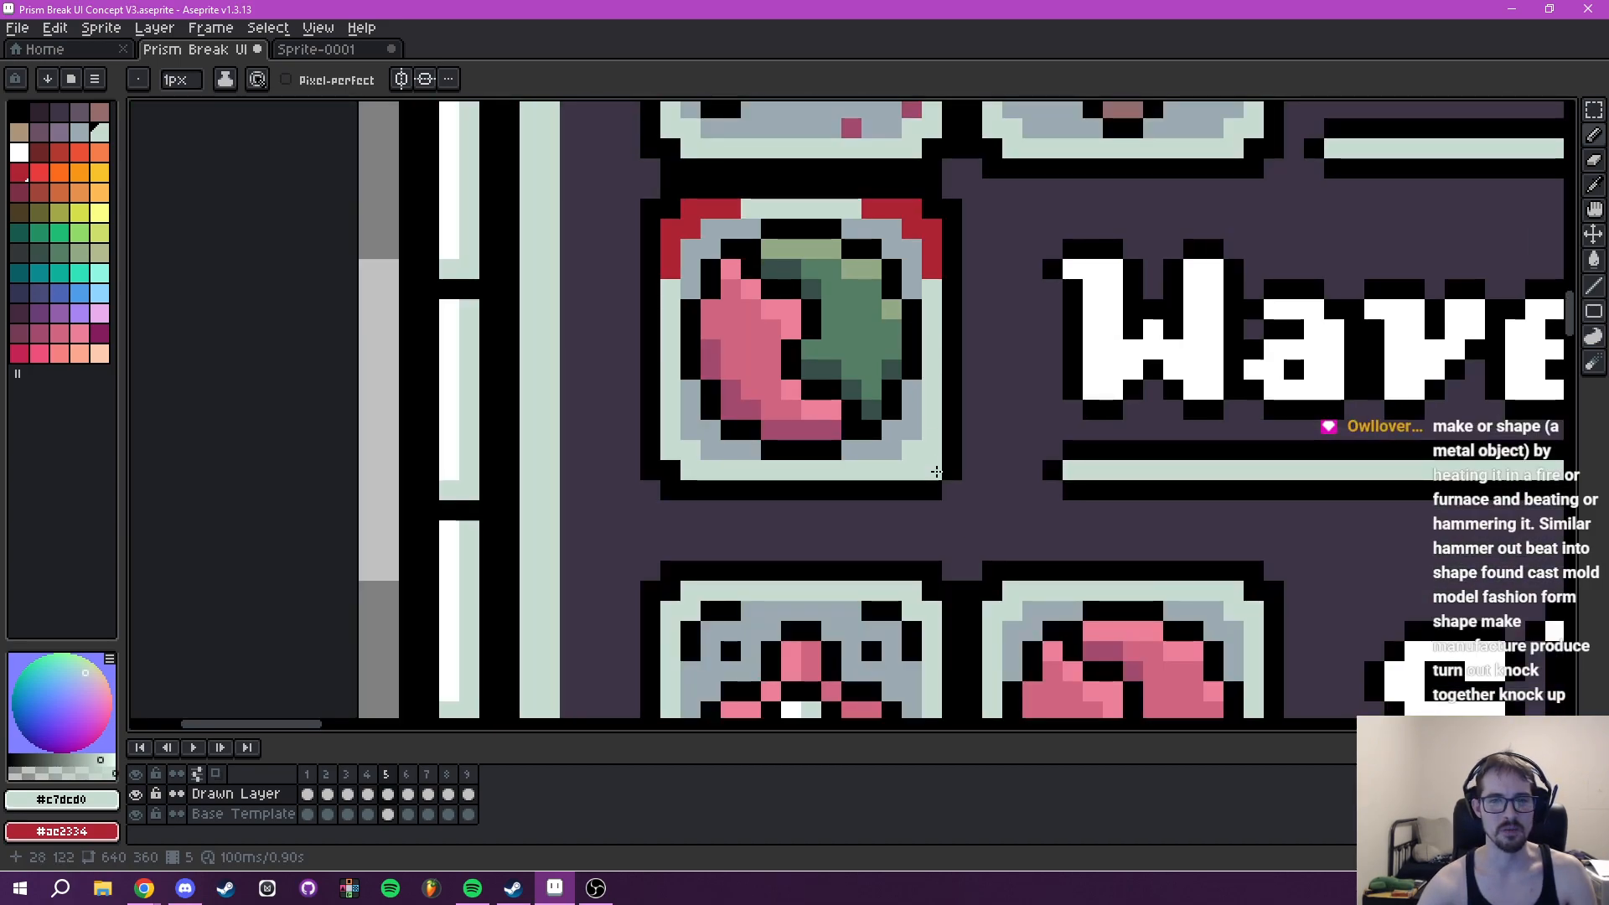
scroll(937, 472, up, 2)
right_click(926, 344)
right_click(926, 384)
right_click(926, 425)
right_click(886, 425)
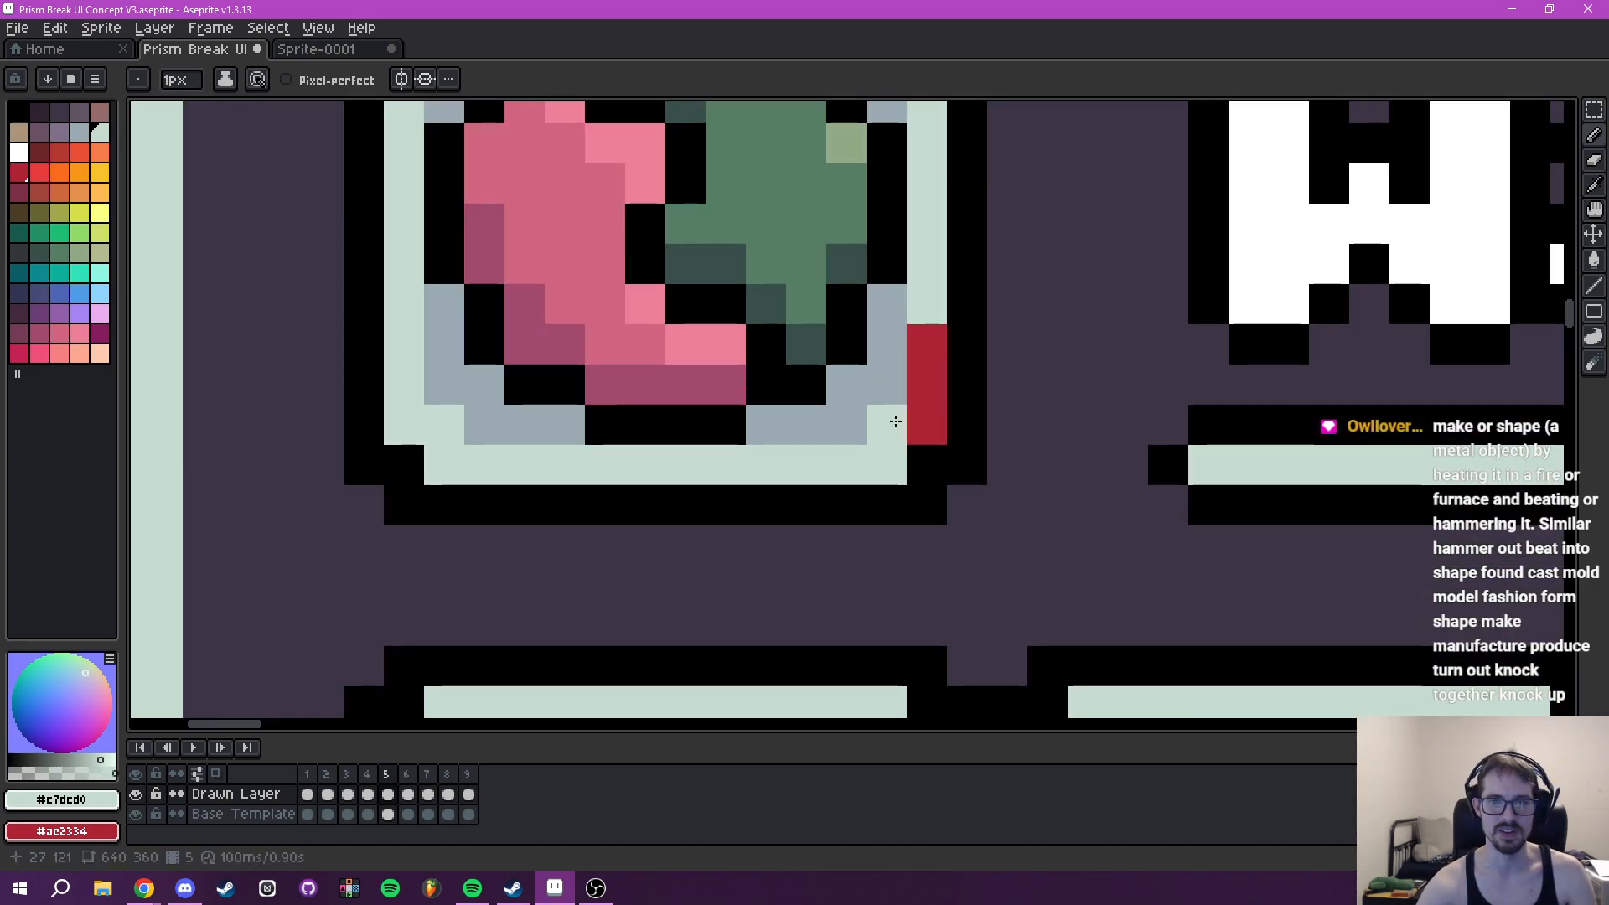
right_click(887, 464)
right_click(847, 464)
right_click(807, 465)
- Complete the Wavelength icon's selection marks with red pixels on its lower-left border corner
mouse_move(719, 475)
mouse_down()
mouse_move(855, 445)
mouse_move(923, 462)
mouse_move(936, 485)
mouse_up()
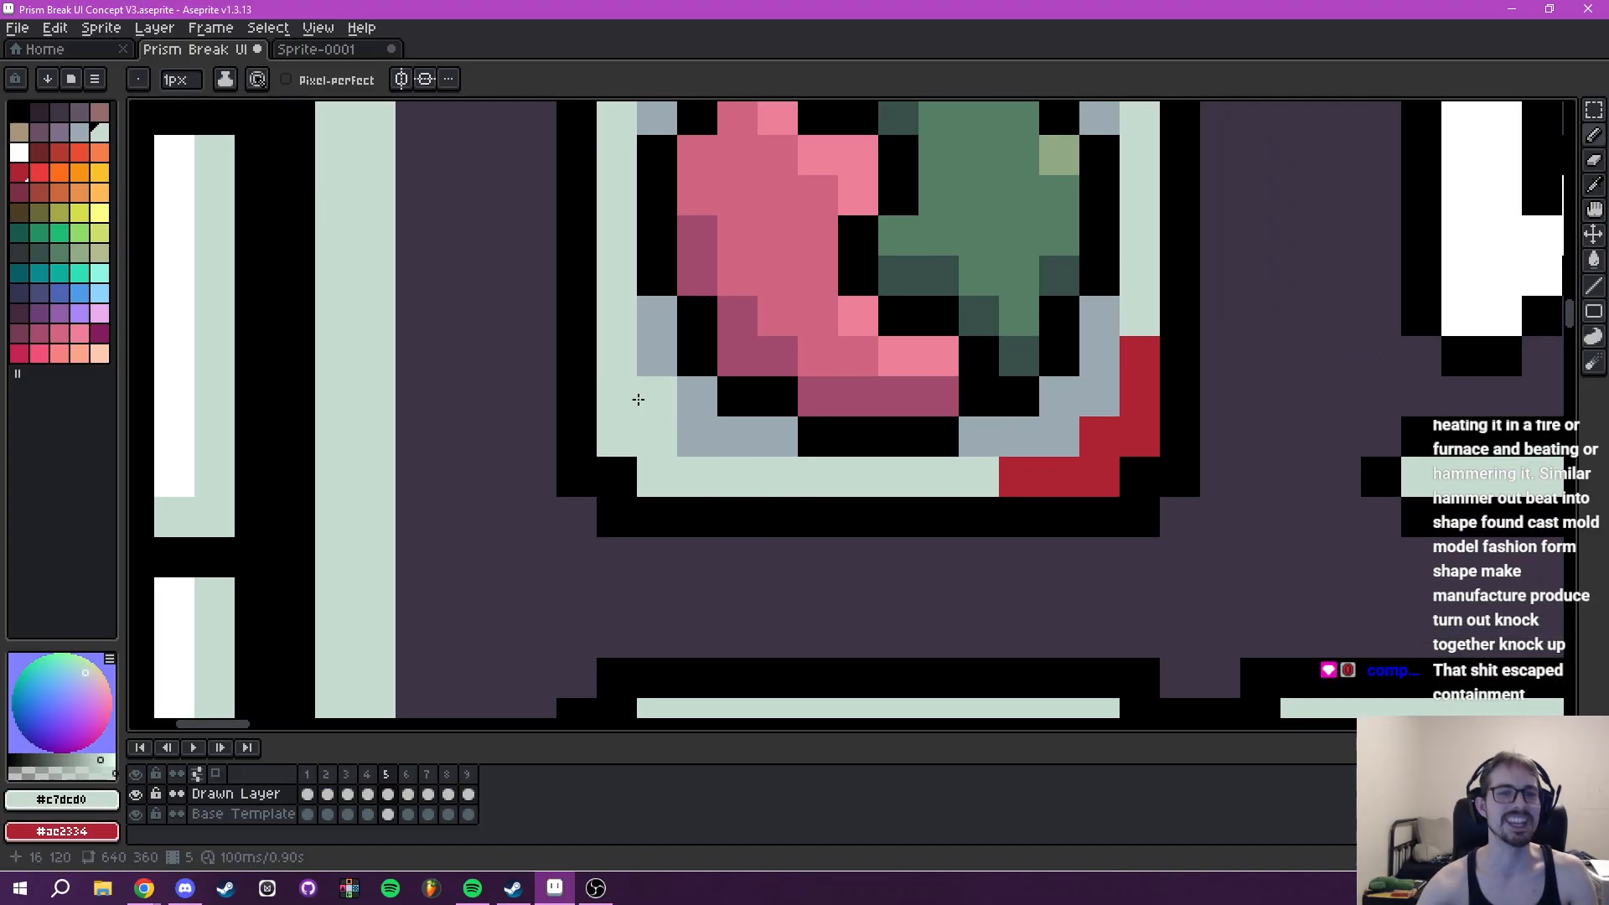
right_click(619, 356)
right_click(617, 395)
right_click(617, 435)
right_click(657, 435)
right_click(657, 475)
right_click(697, 476)
right_click(738, 475)
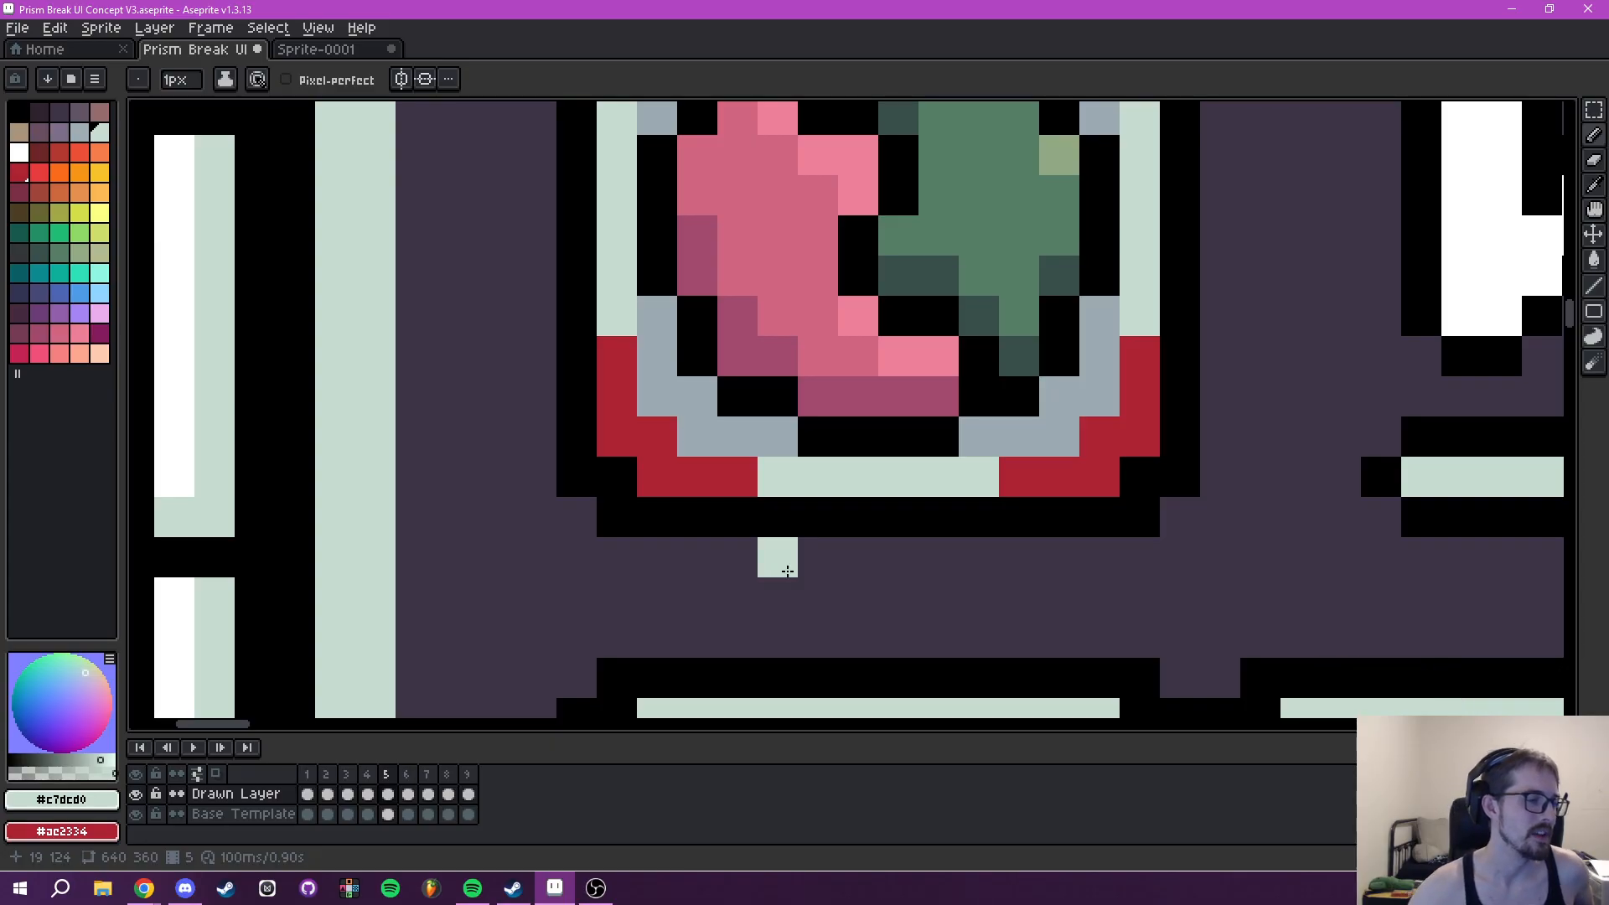
- Return to frame 4's Drawn Layer and examine the Tooltip's Item, Upgrade Cost, Tier and CL rows
scroll(1010, 326, down, 5)
drag(1098, 318, 624, 568)
scroll(624, 569, down, 1)
scroll(964, 446, down, 1)
drag(964, 447, 131, 283)
drag(513, 253, 570, 346)
click(370, 792)
drag(919, 534, 775, 524)
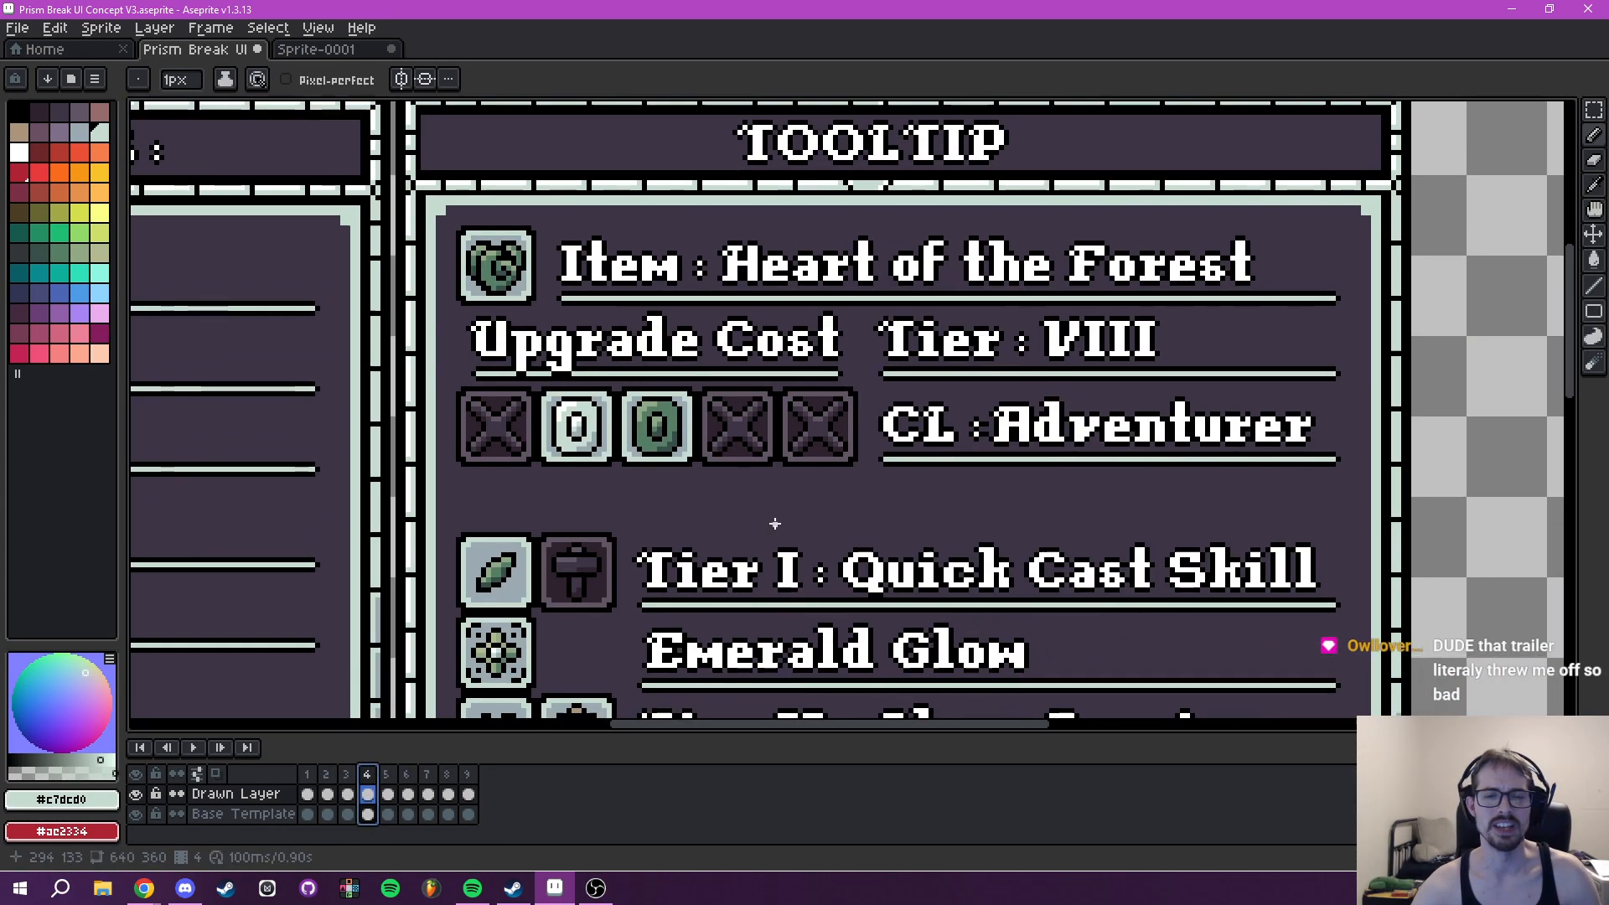
scroll(775, 524, down, 2)
drag(837, 416, 933, 372)
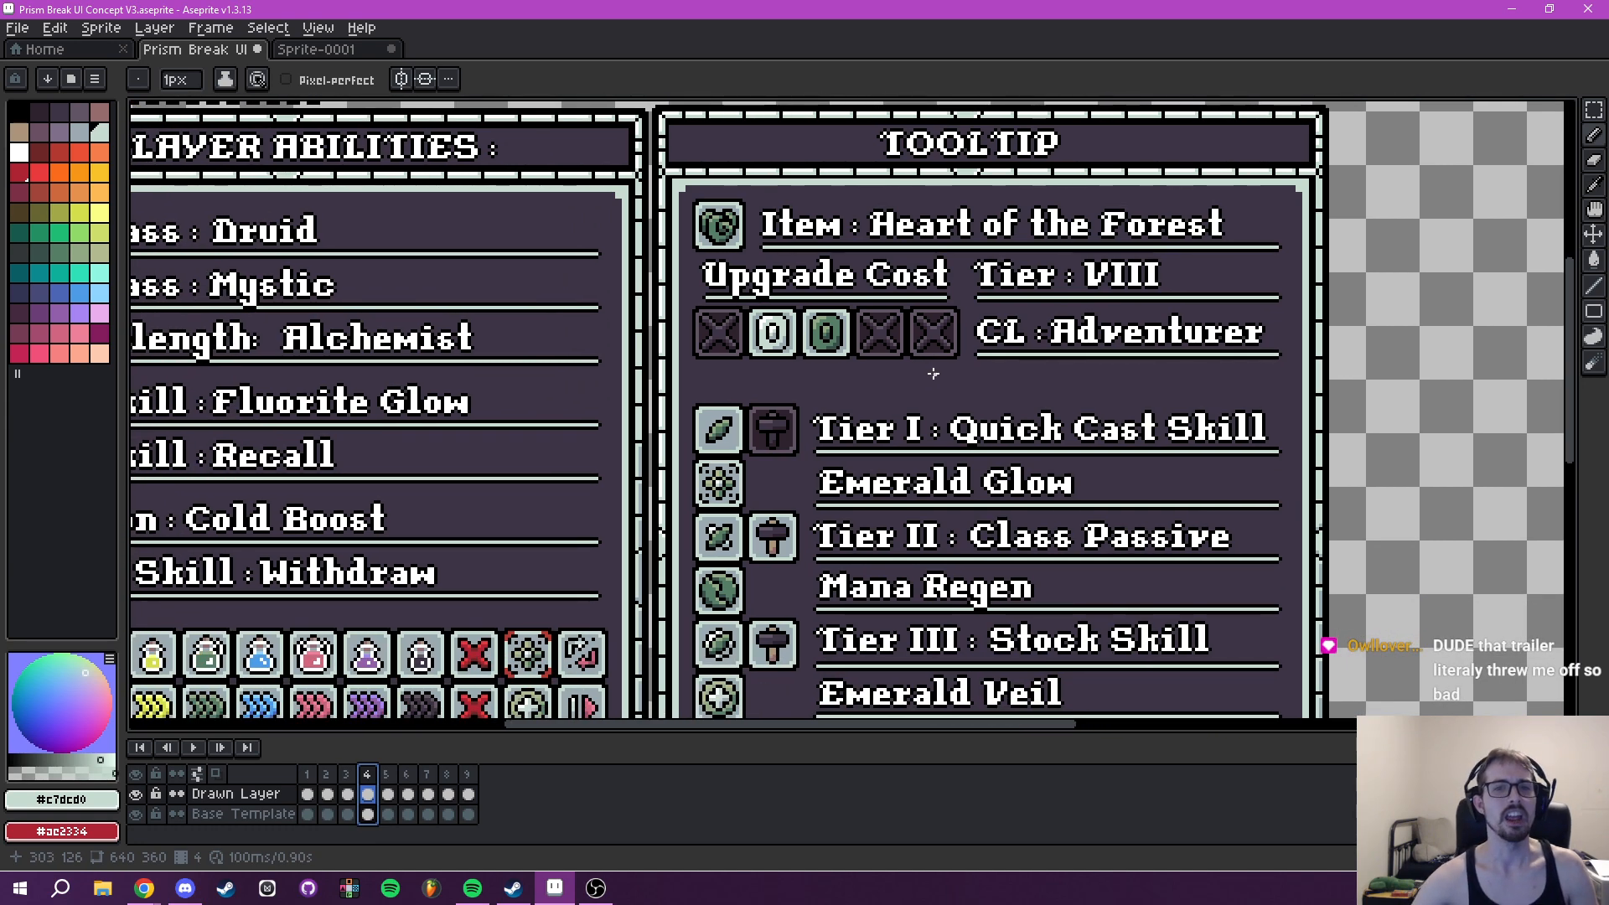
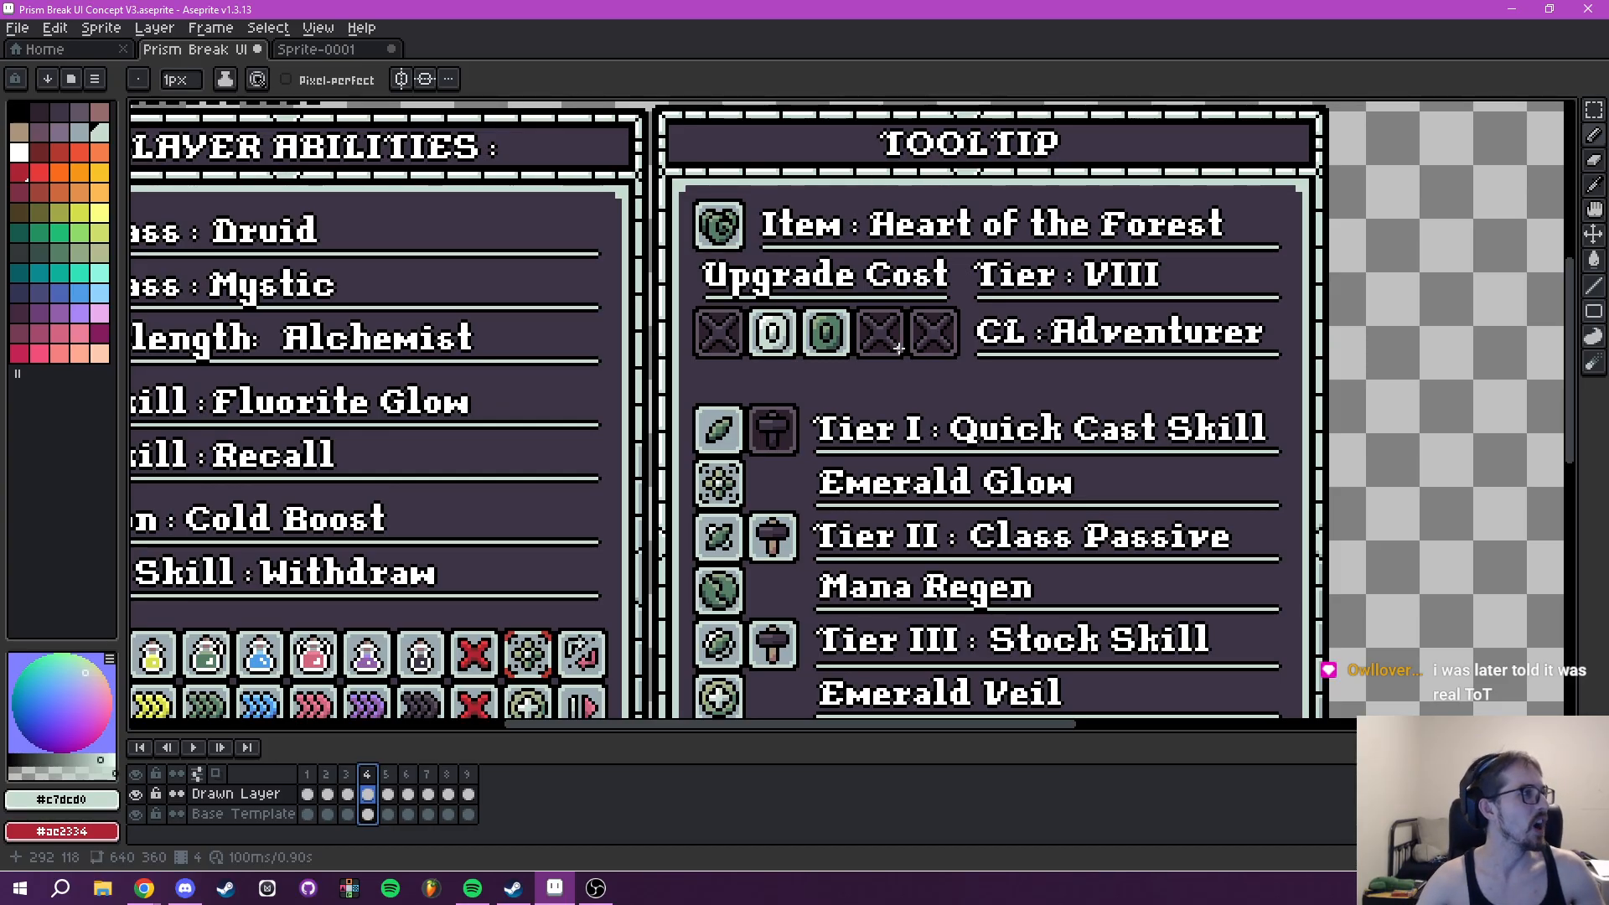
- Compare frame 4's Tooltip layout with the Wavelength and Class rows in frame 5's Tooltip
drag(973, 443, 1002, 266)
scroll(1110, 307, down, 3)
scroll(1083, 327, up, 1)
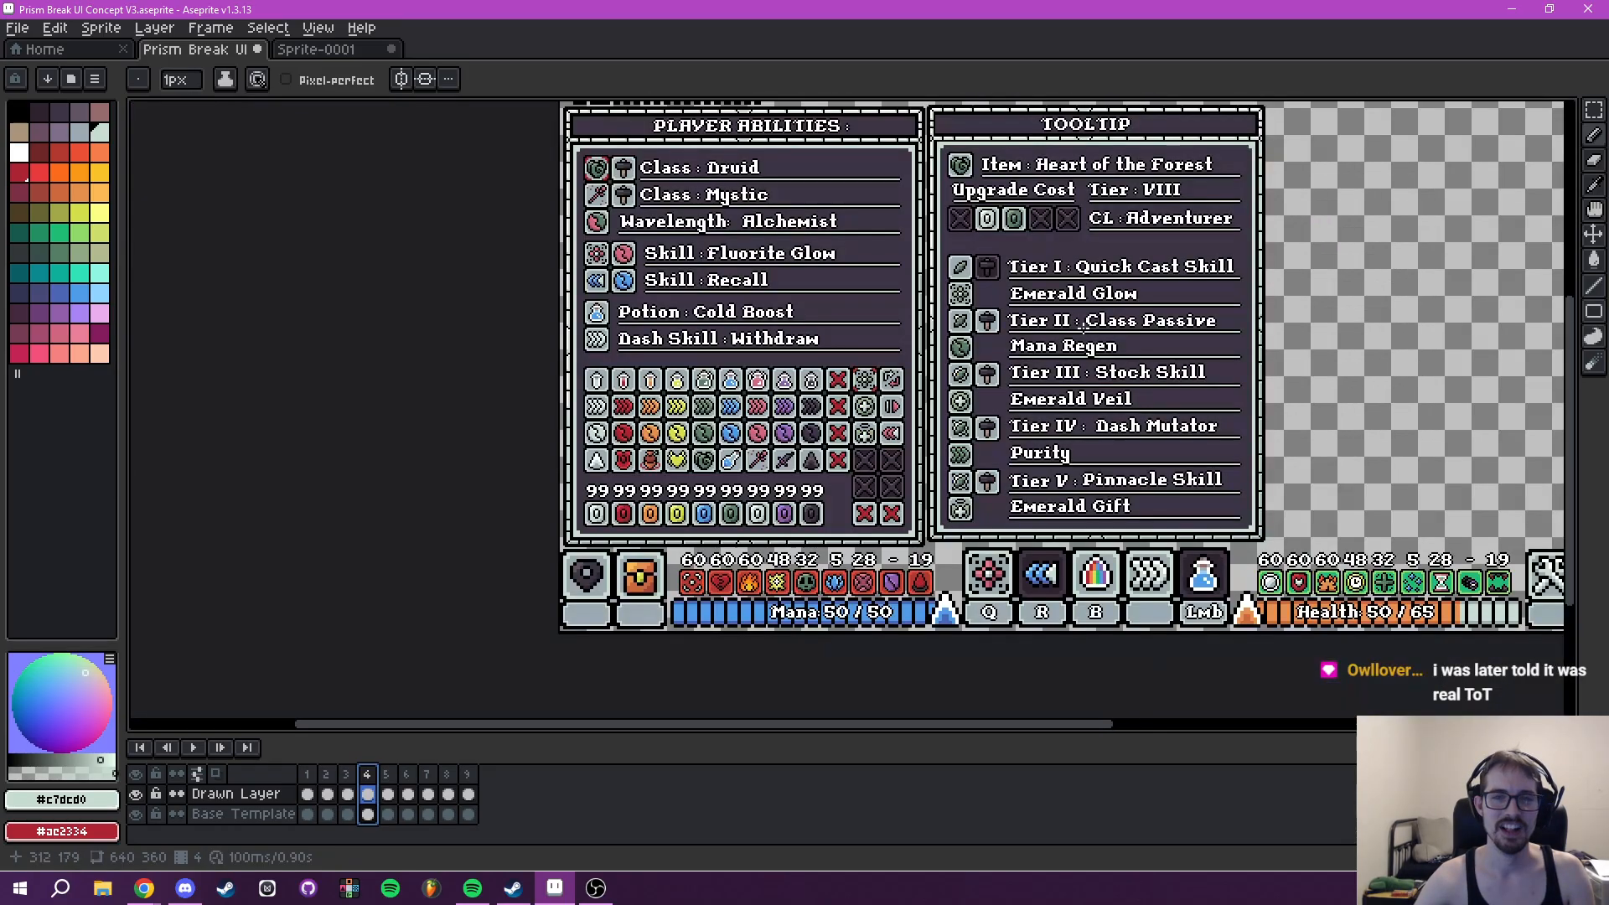
drag(1081, 327, 1025, 428)
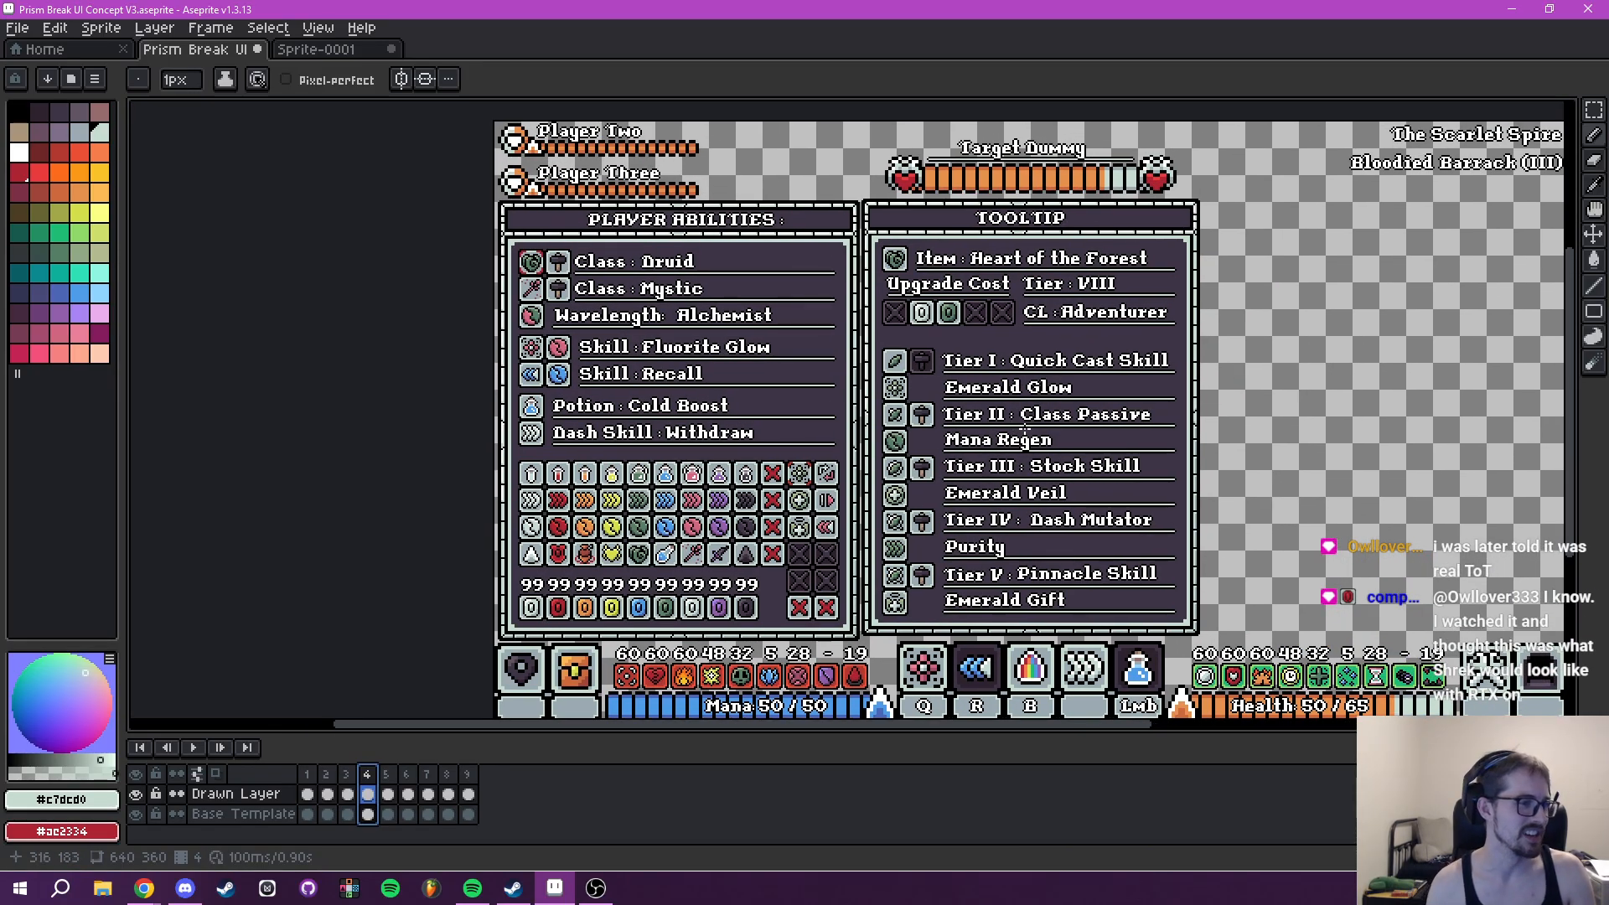
drag(965, 443, 893, 533)
click(388, 793)
scroll(893, 522, up, 2)
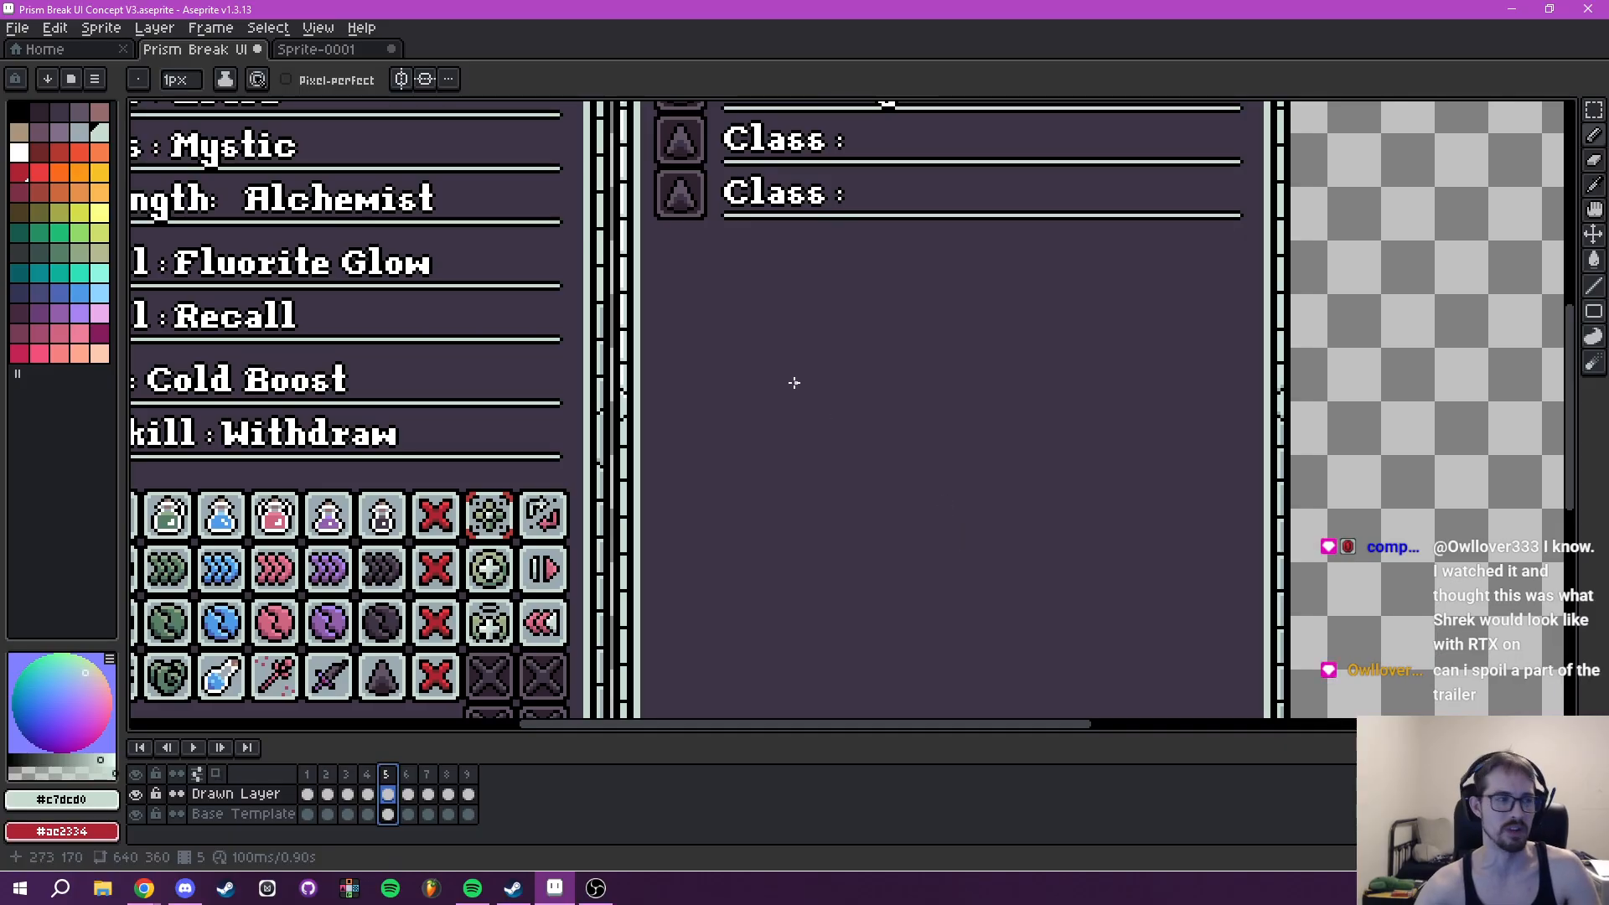
drag(795, 383, 862, 582)
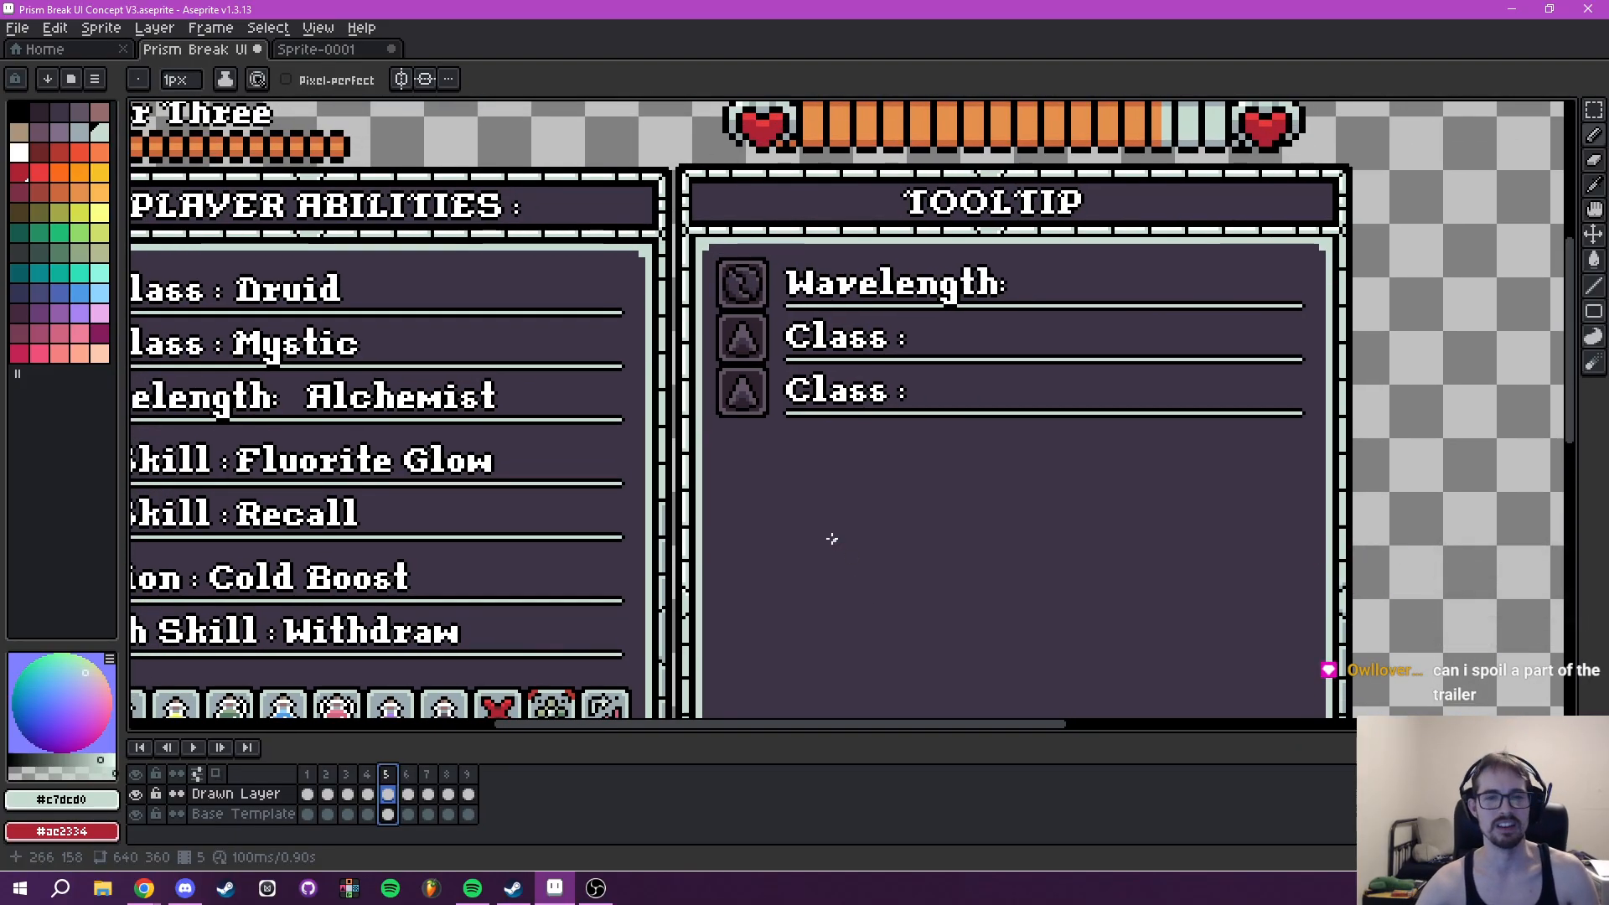
scroll(828, 534, up, 2)
drag(768, 519, 830, 501)
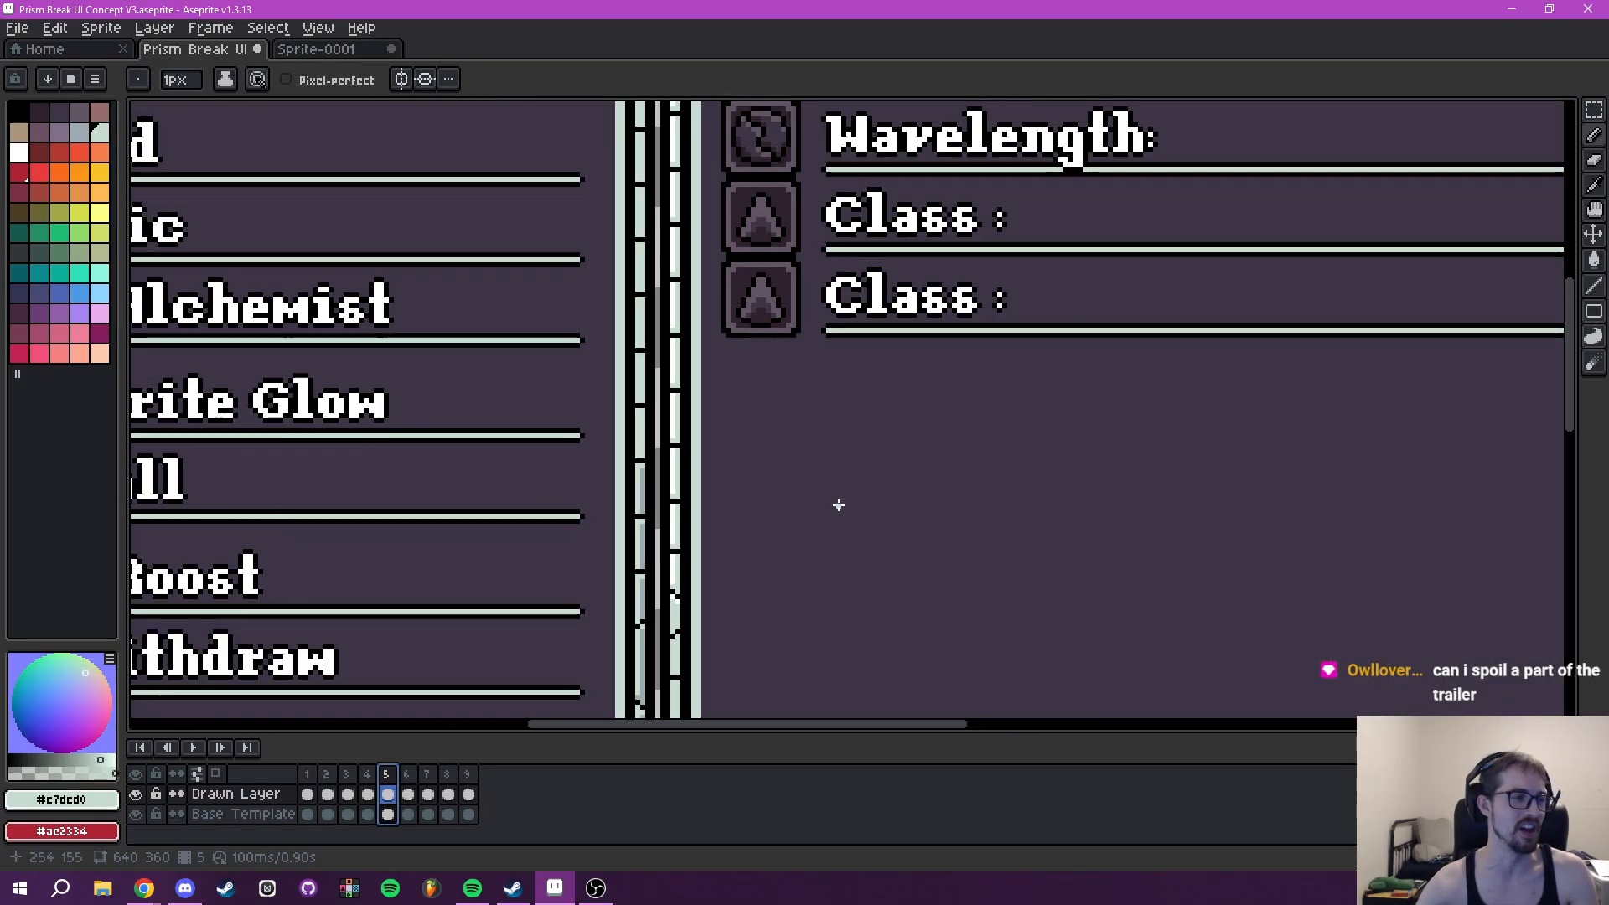
scroll(838, 505, down, 4)
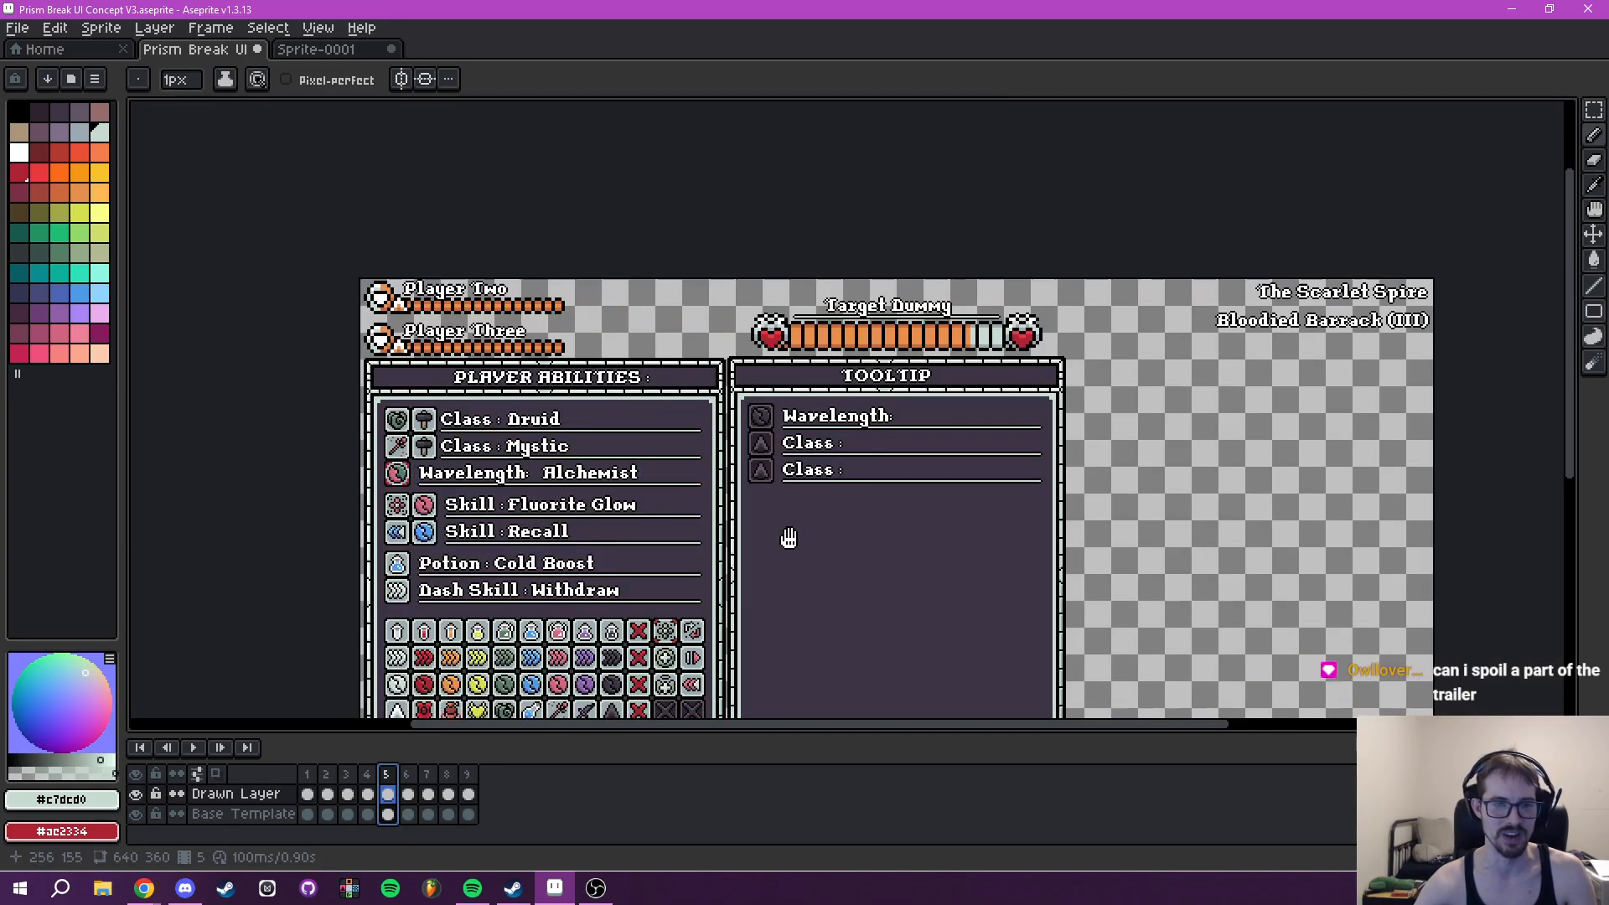
scroll(806, 435, up, 2)
drag(826, 431, 1067, 513)
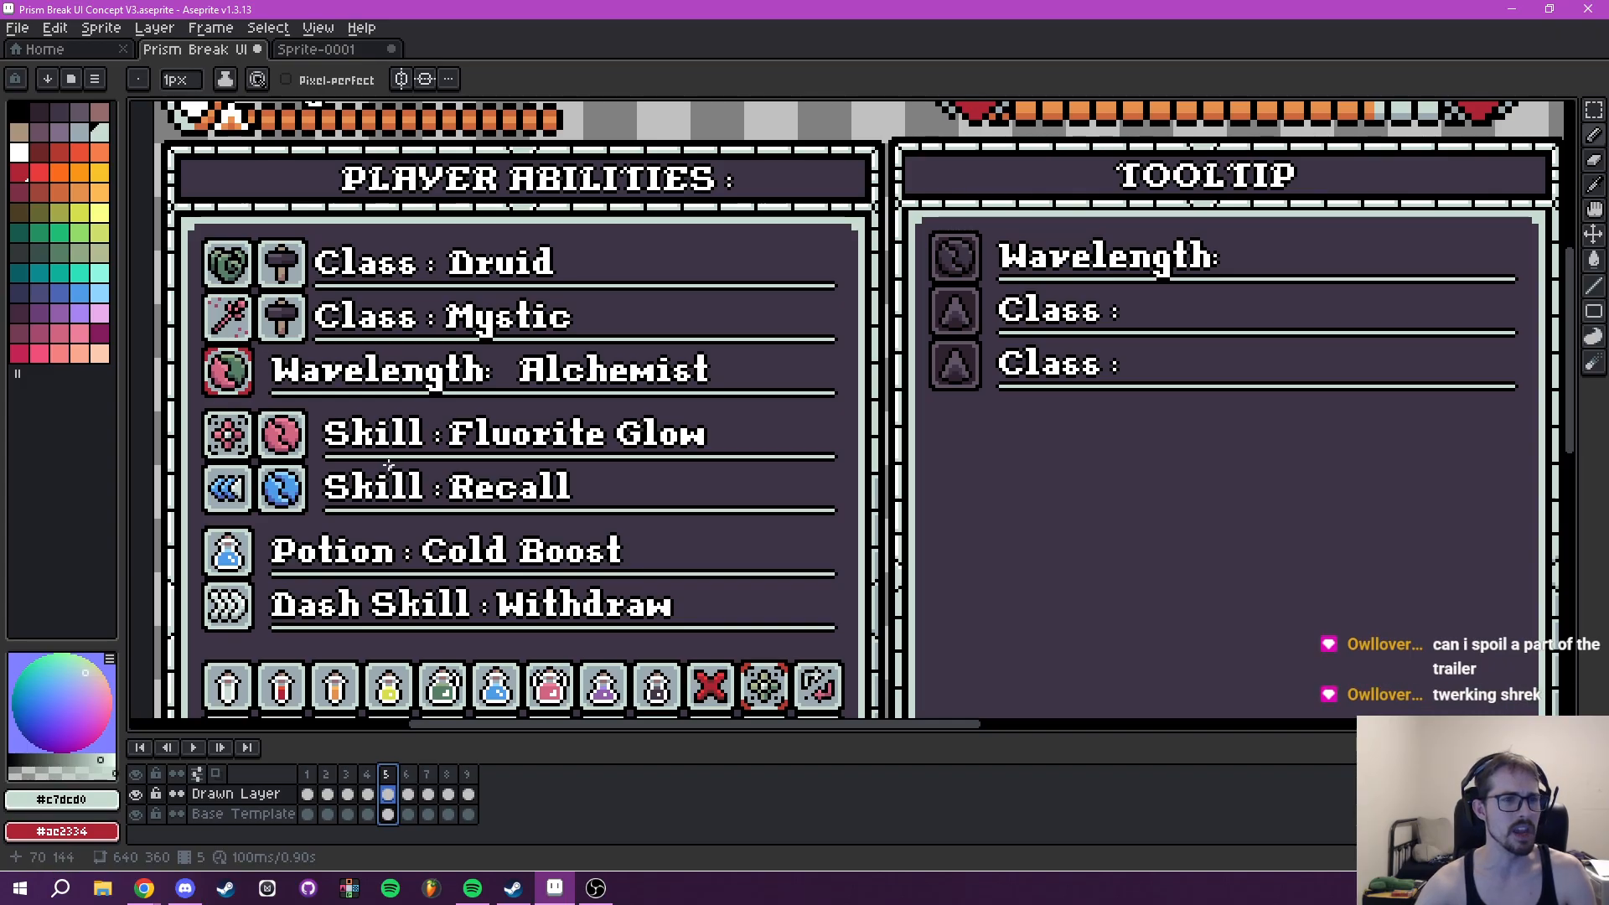
drag(926, 546, 761, 575)
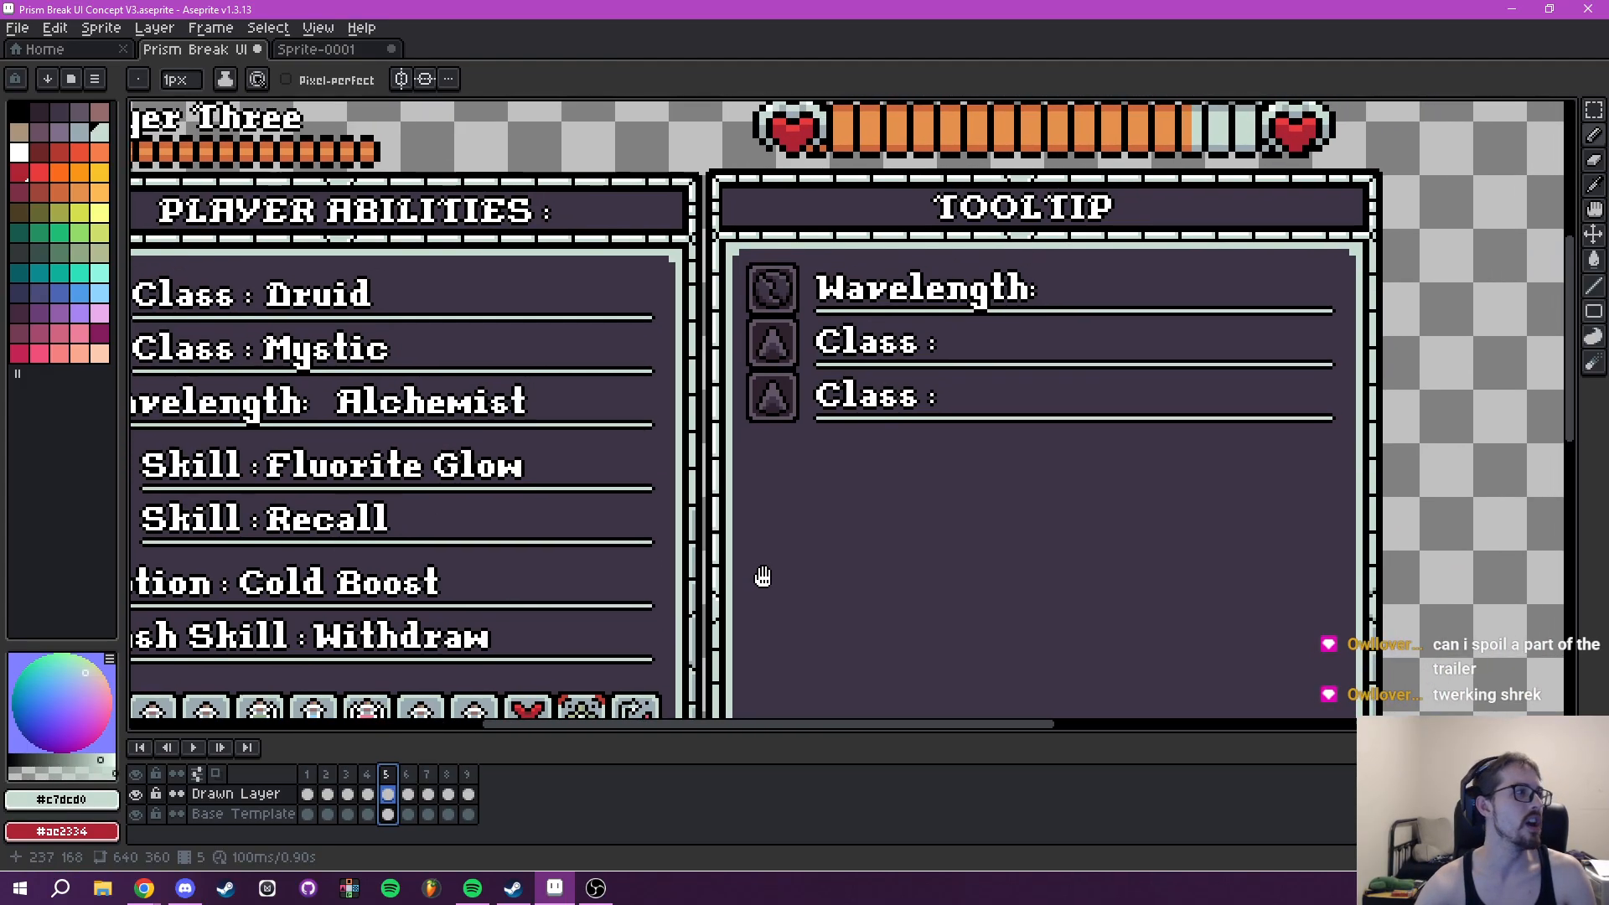
scroll(864, 464, up, 1)
scroll(863, 466, down, 2)
drag(893, 489, 933, 467)
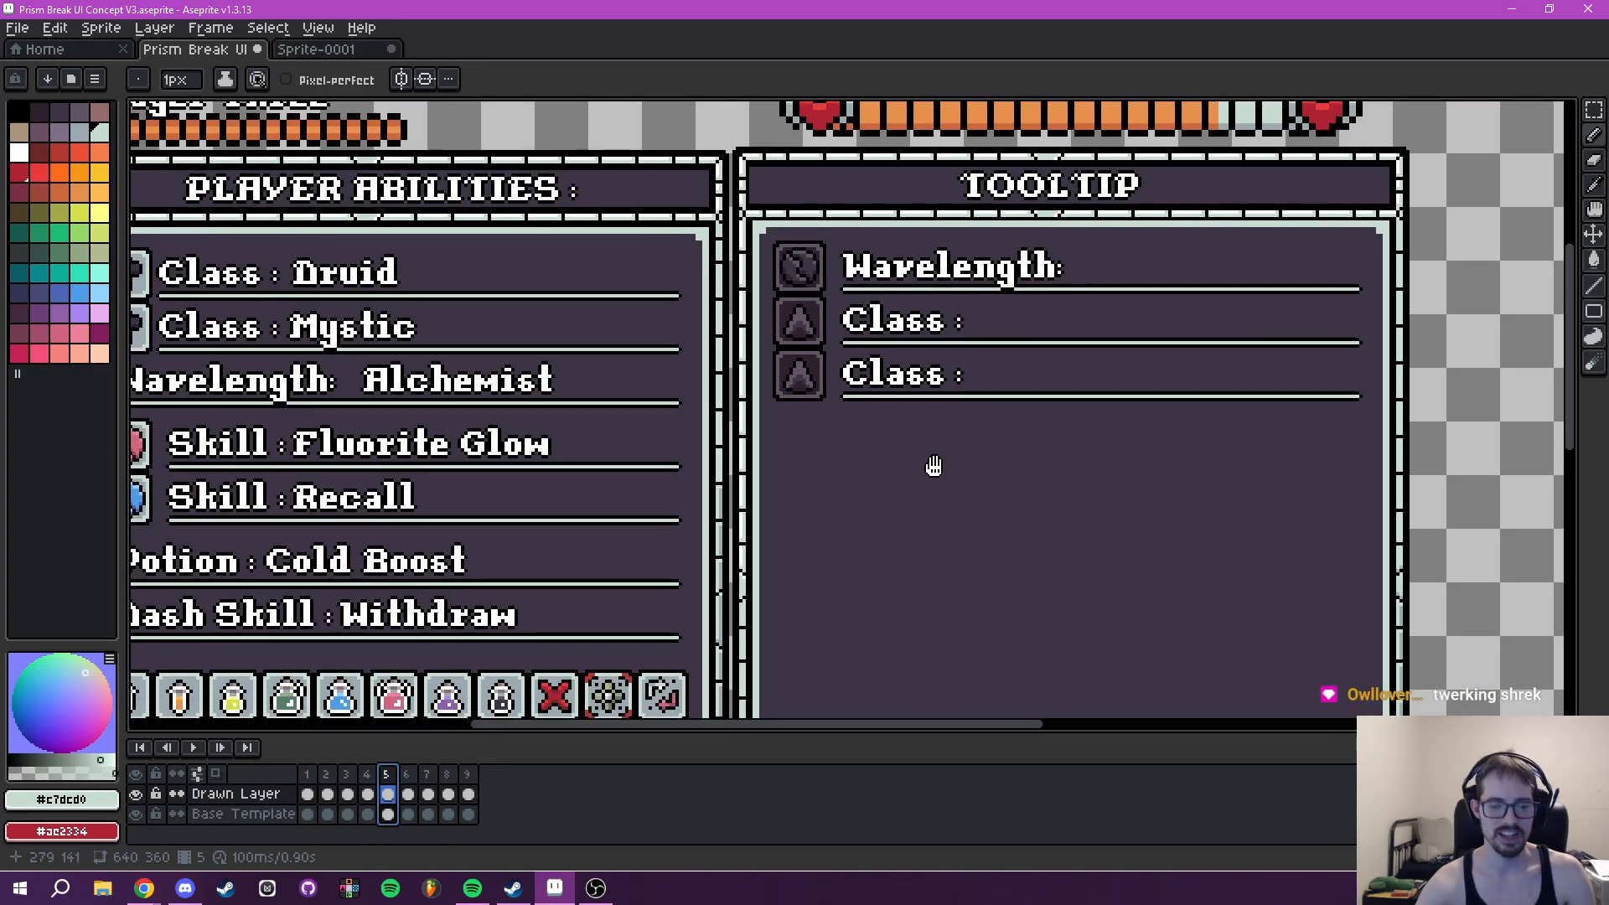
- Copy the first question-mark row with its diamond bullet from frame 7's Tooltip on the Base Template layer
key(m)
mouse_move(895, 382)
mouse_down()
mouse_move(872, 492)
mouse_move(1000, 349)
mouse_move(1025, 349)
mouse_move(898, 395)
mouse_up()
scroll(1055, 386, down, 2)
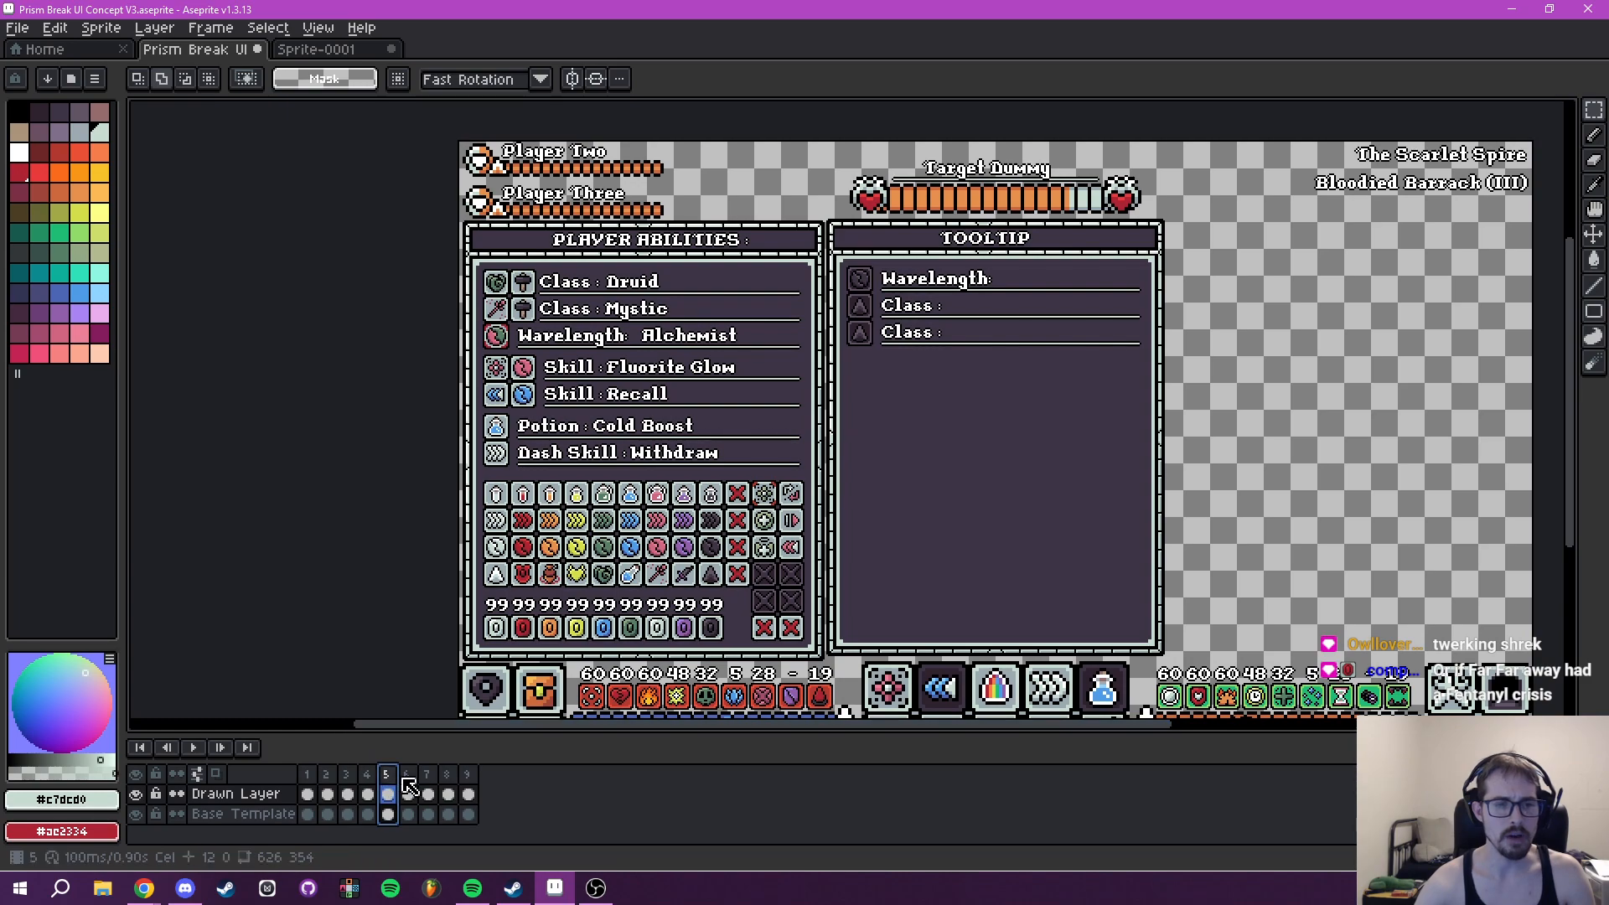
click(423, 794)
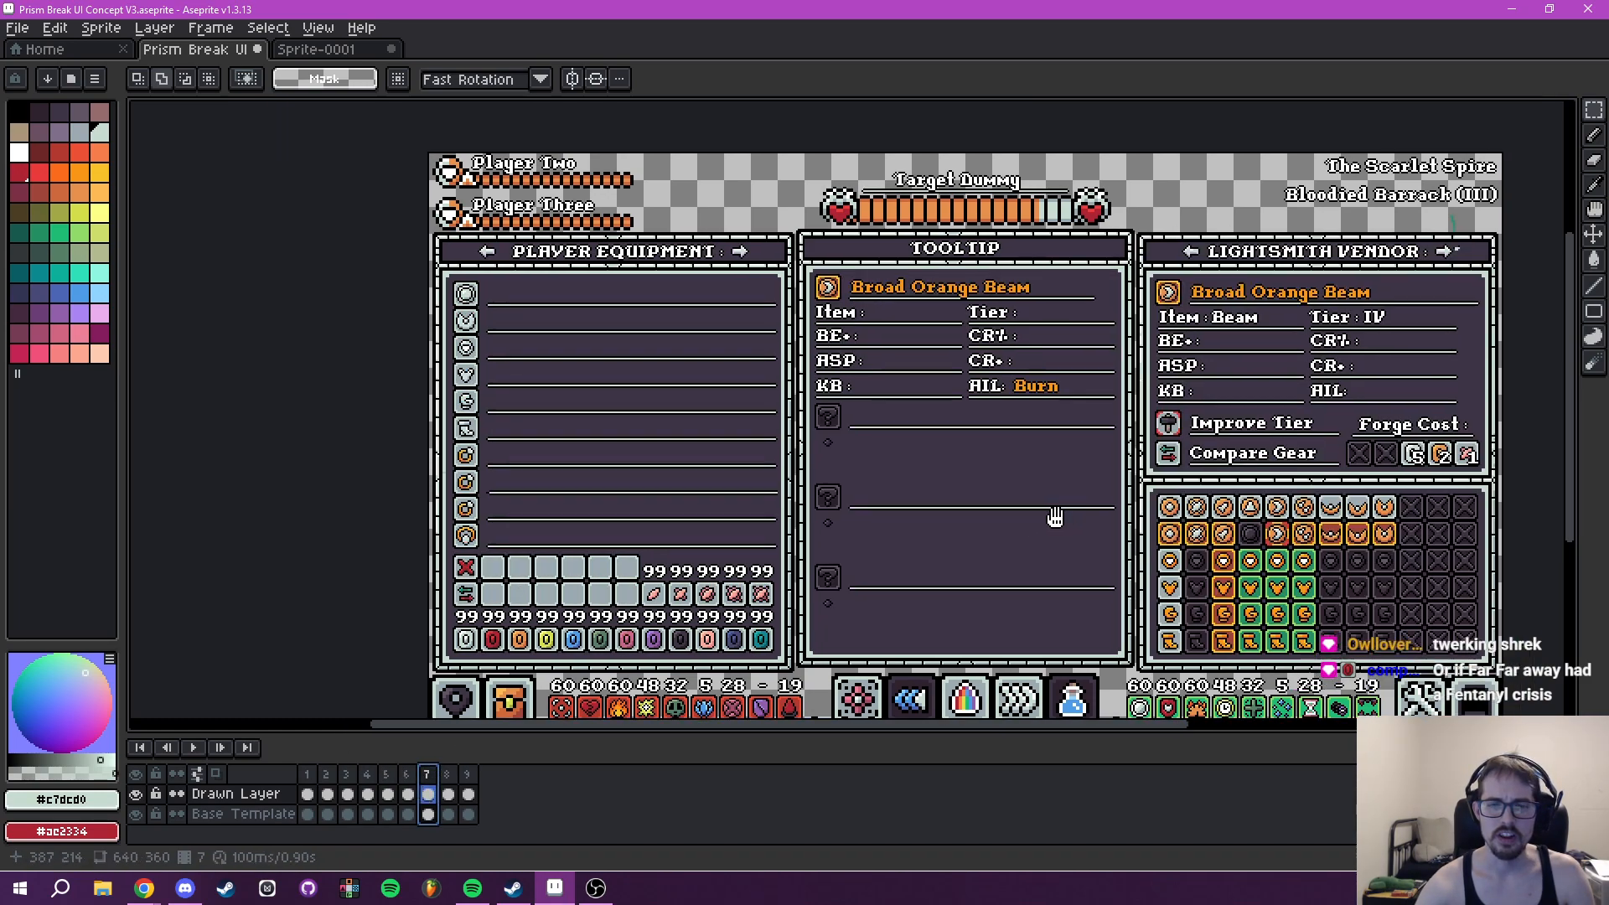
scroll(697, 439, up, 5)
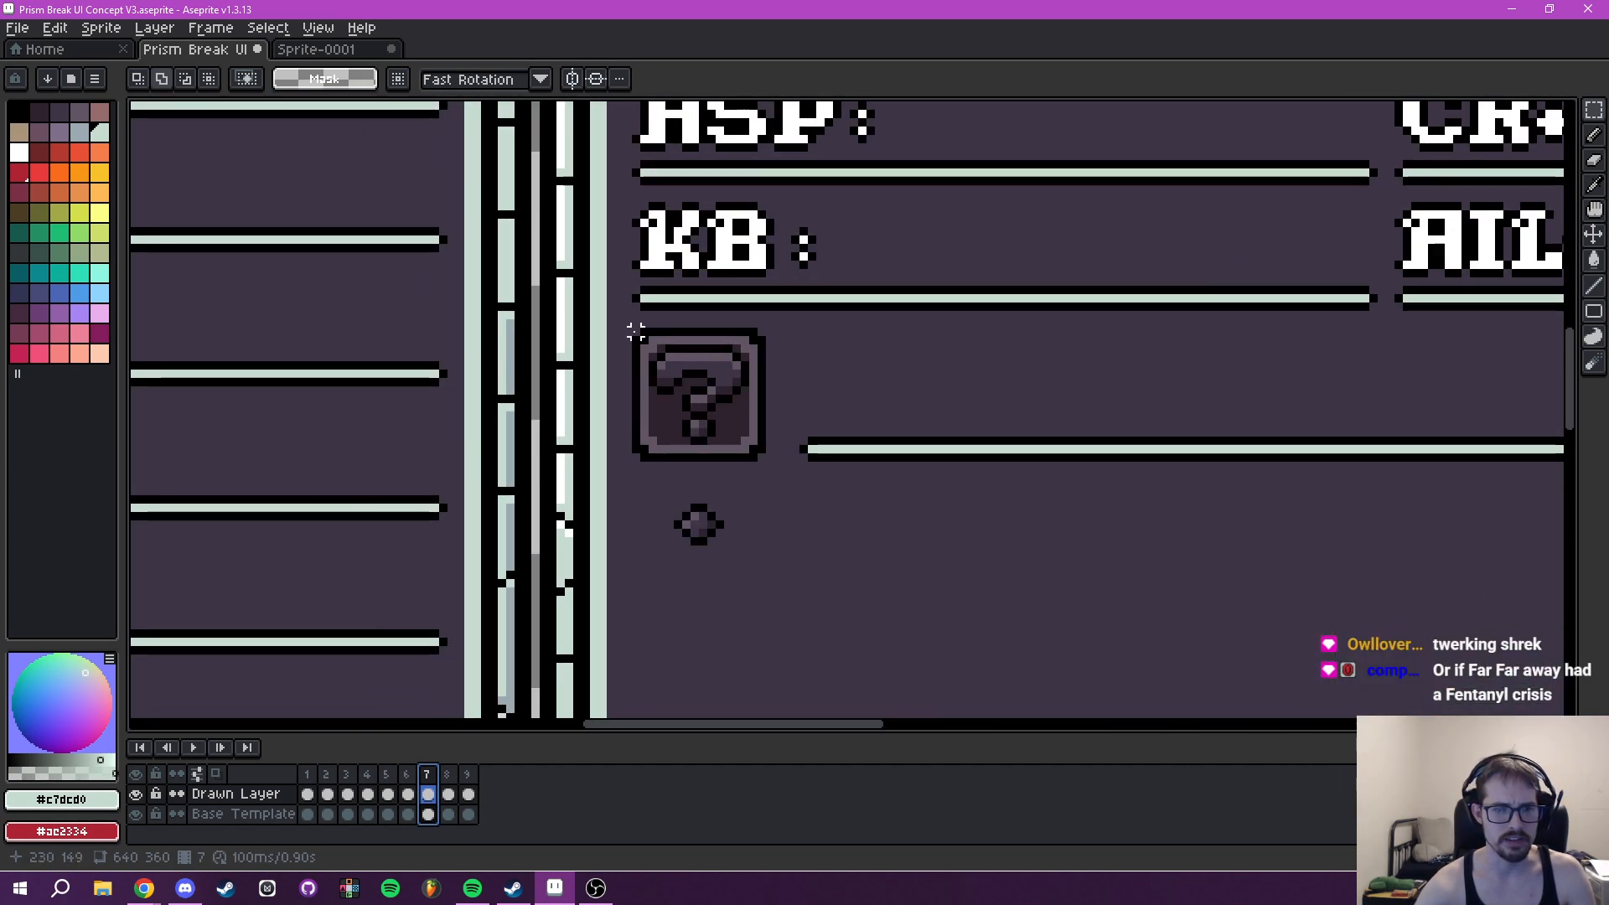
click(255, 814)
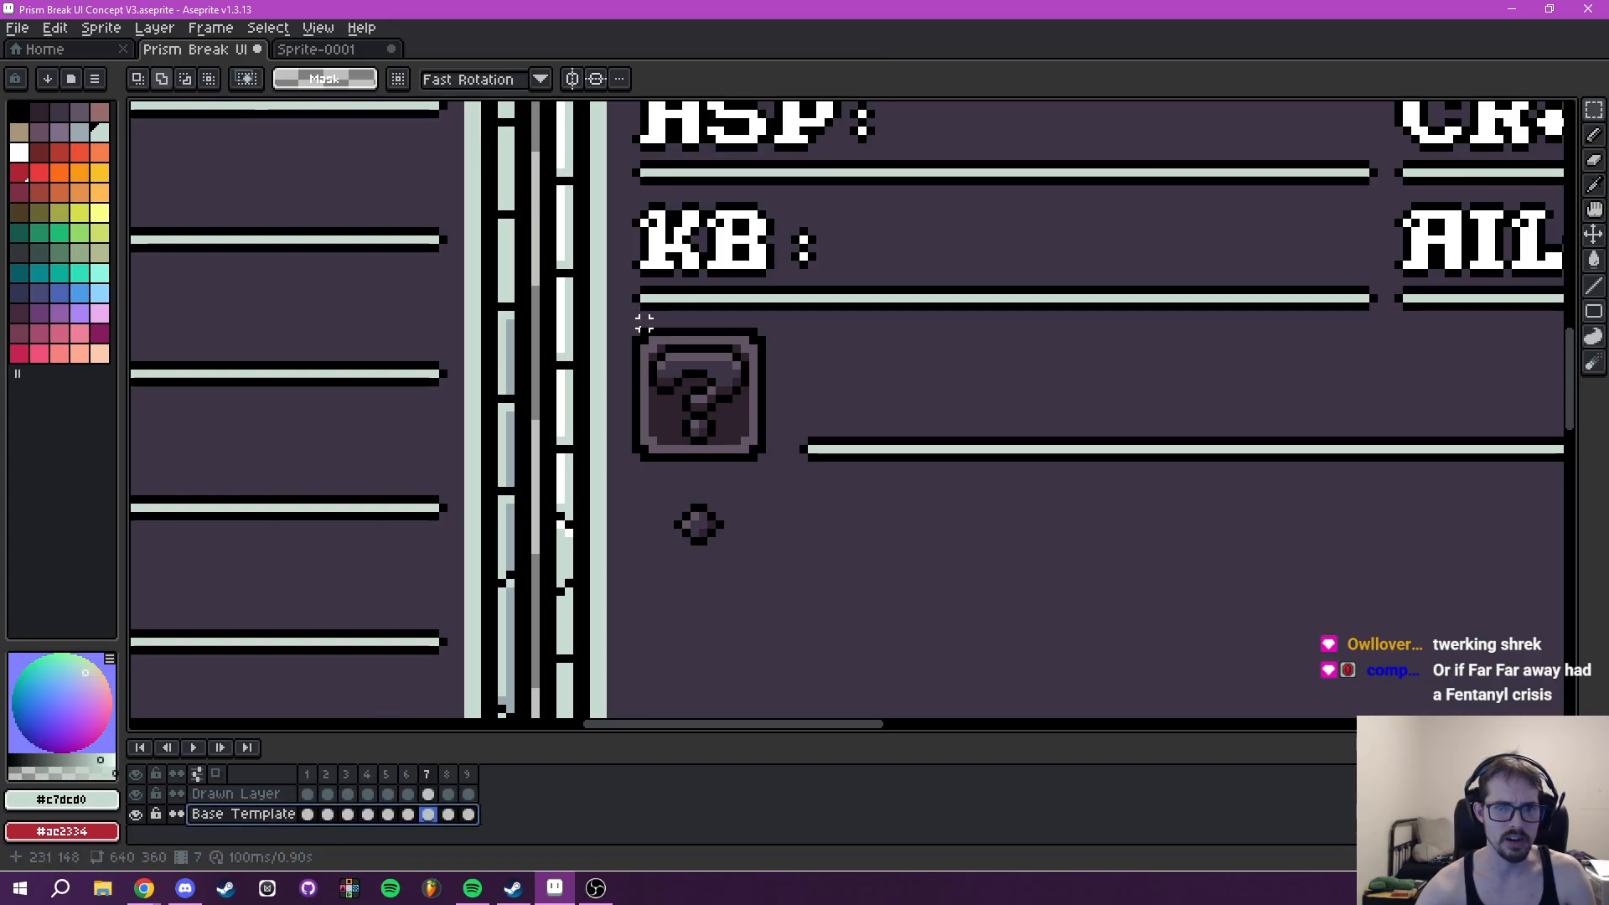
drag(635, 332, 1475, 568)
scroll(1031, 526, down, 4)
drag(992, 530, 1066, 454)
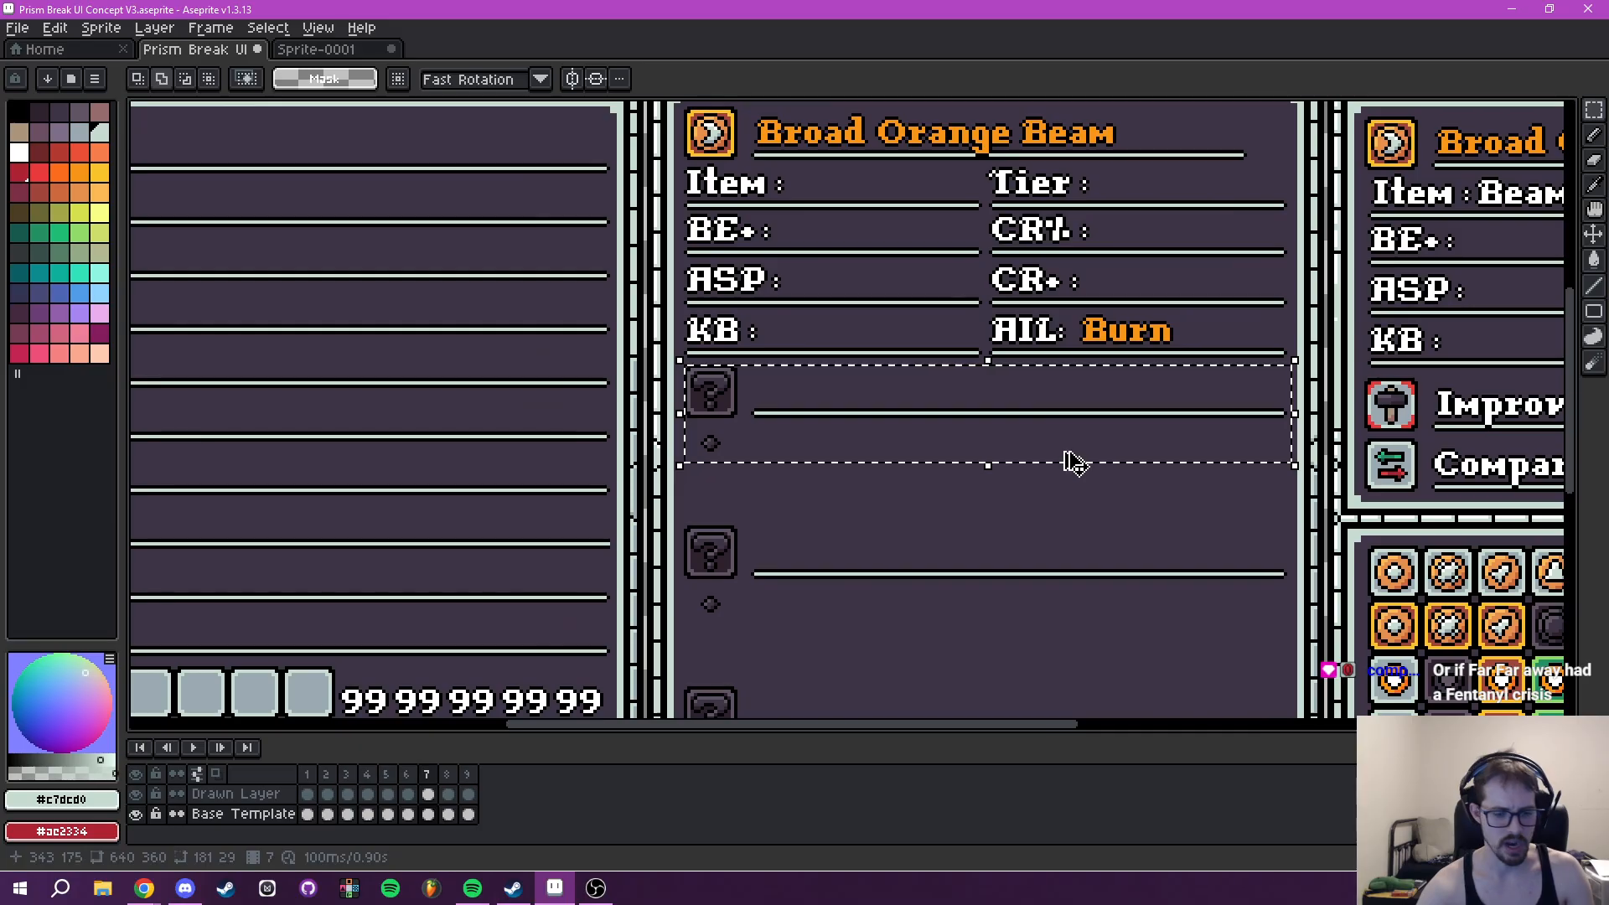
- Paste the copied question-mark row into frame 5's Tooltip directly below the Class rows, and place a second copy beneath it
click(407, 775)
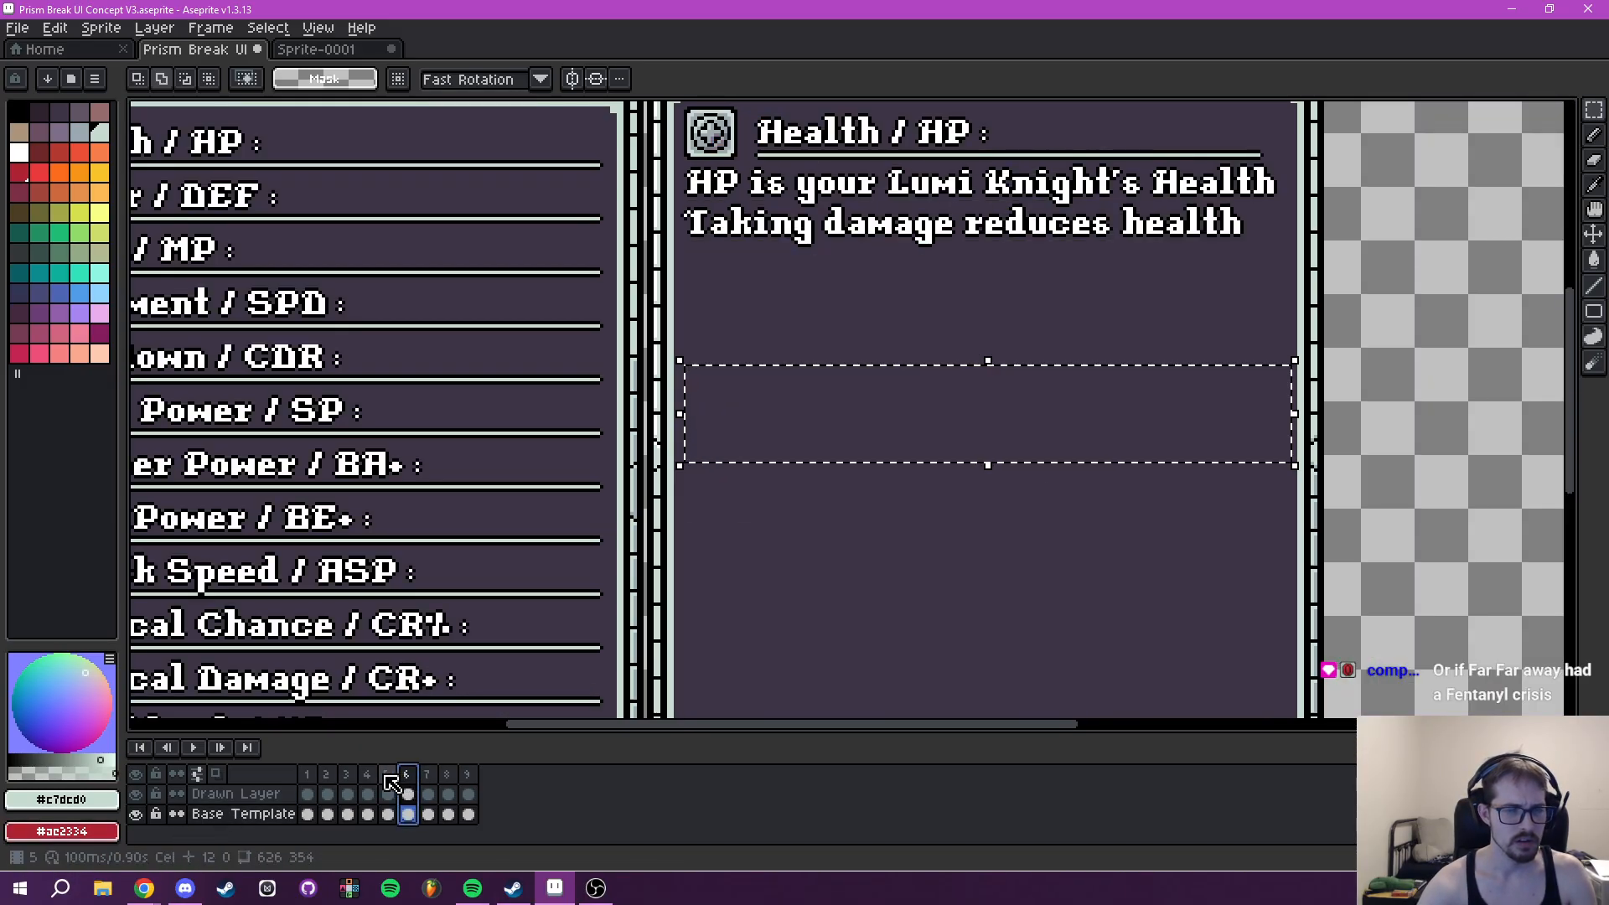
click(388, 777)
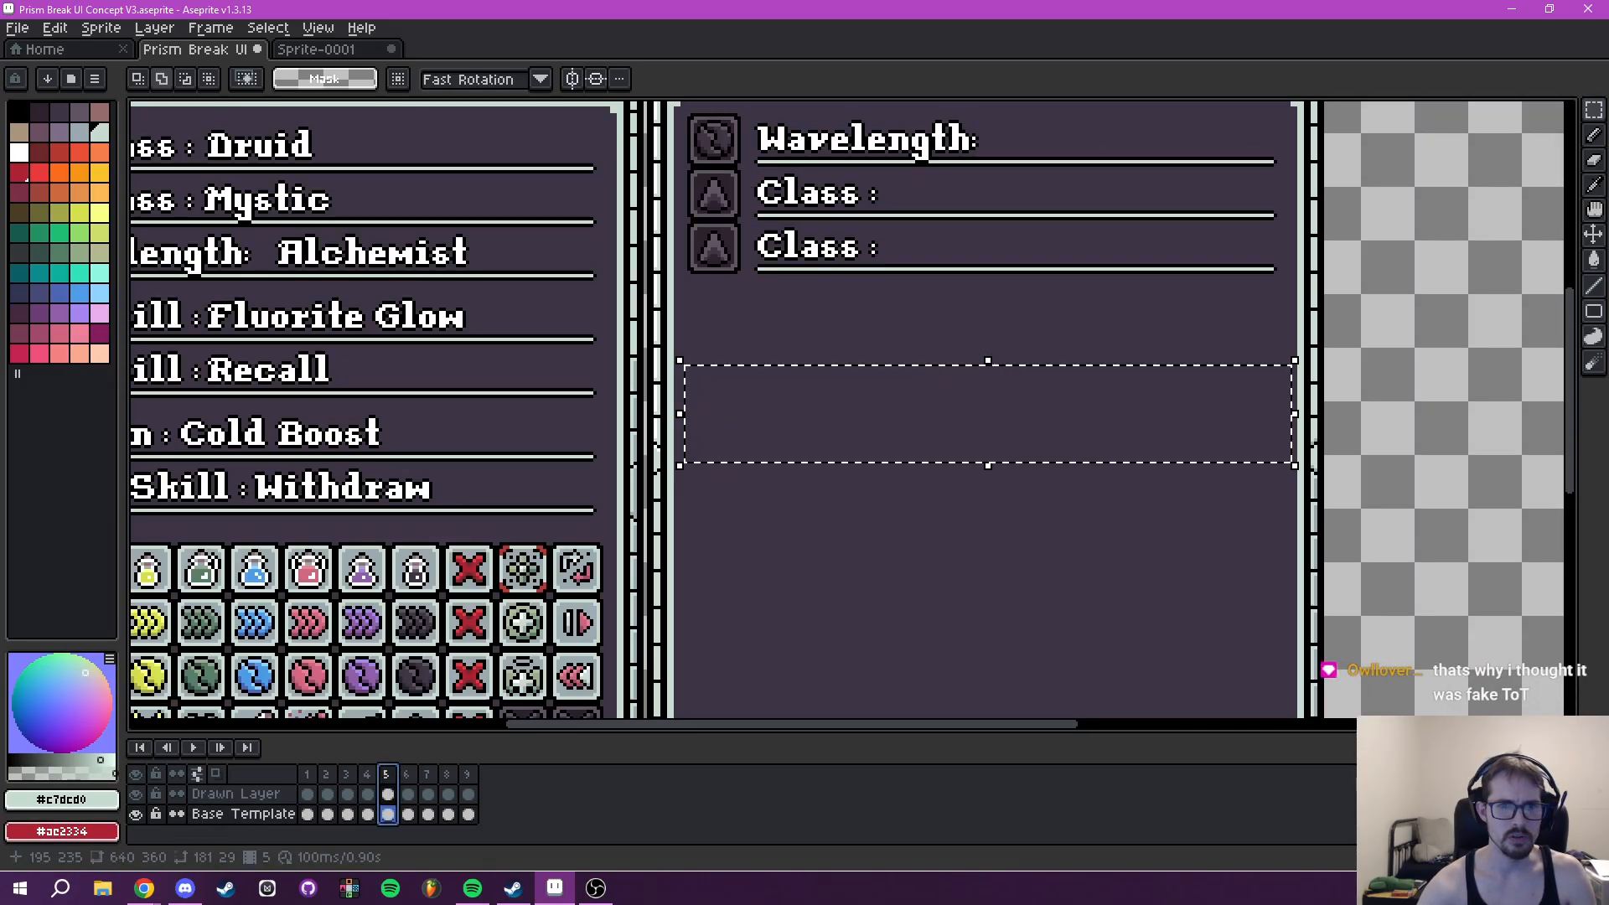
scroll(816, 603, up, 2)
key(ctrl+v)
drag(700, 512, 707, 430)
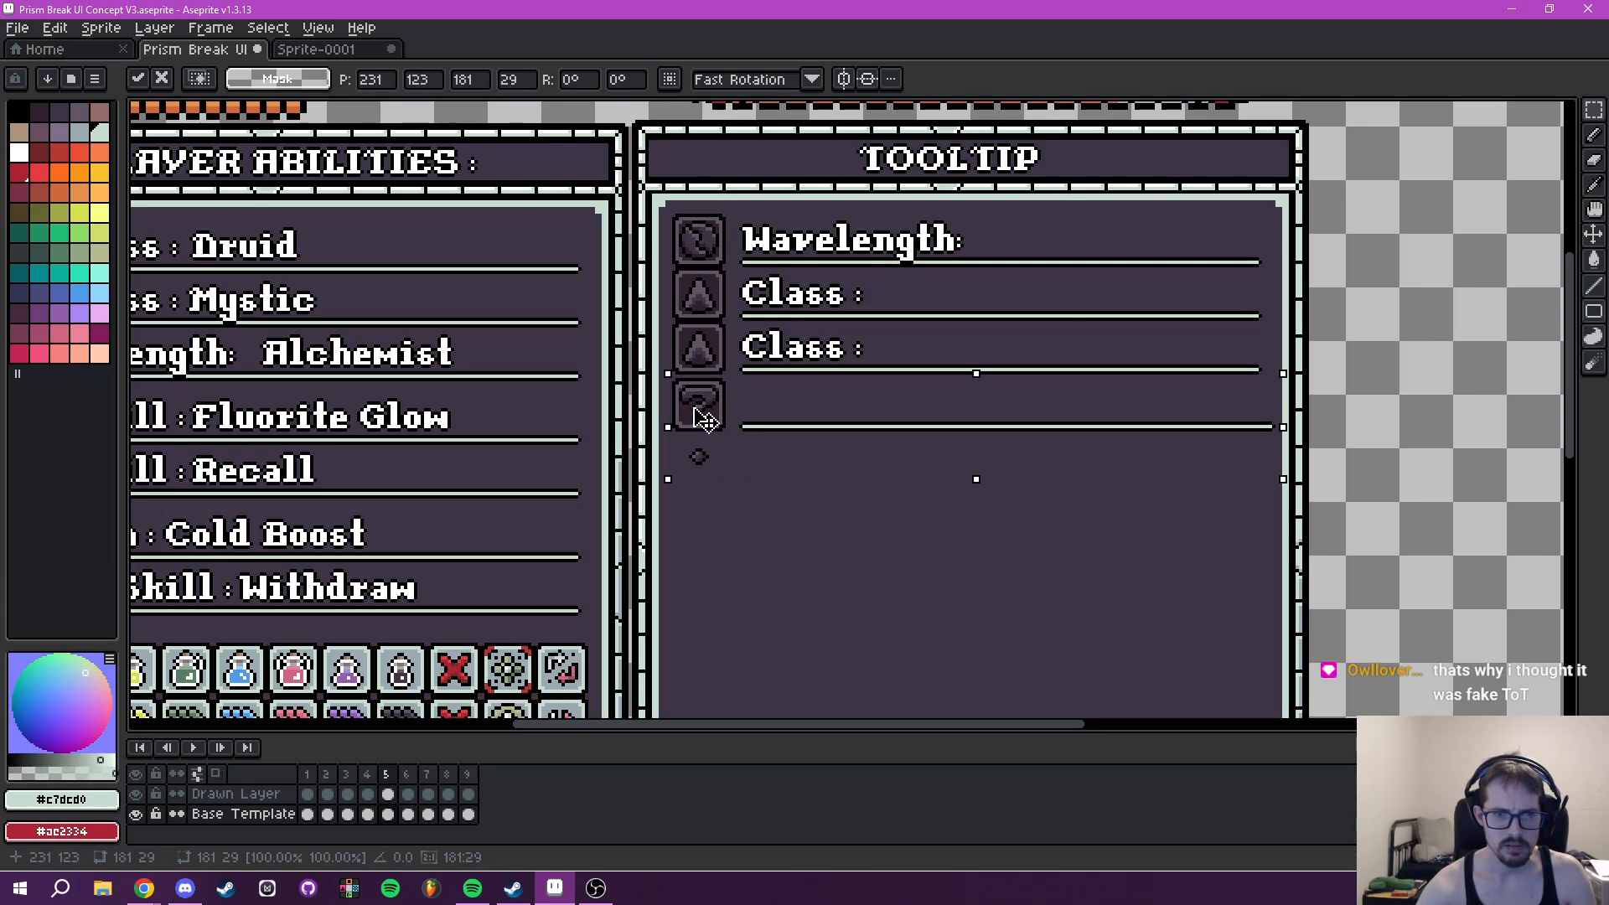
scroll(838, 436, down, 3)
scroll(796, 520, up, 3)
key(Return)
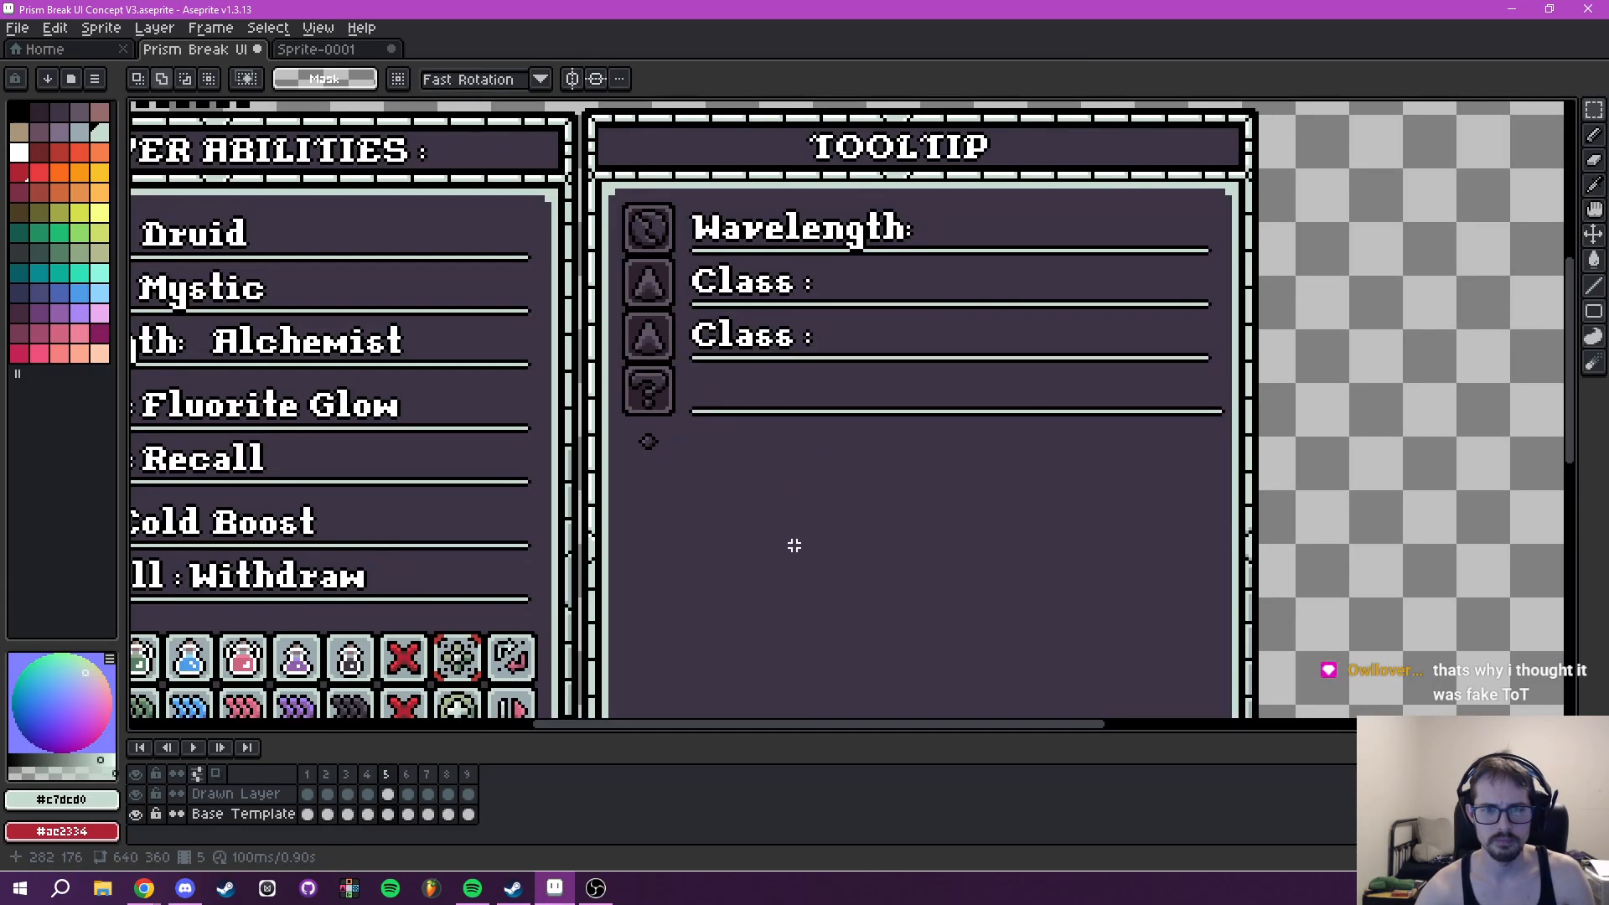
key(ctrl+v)
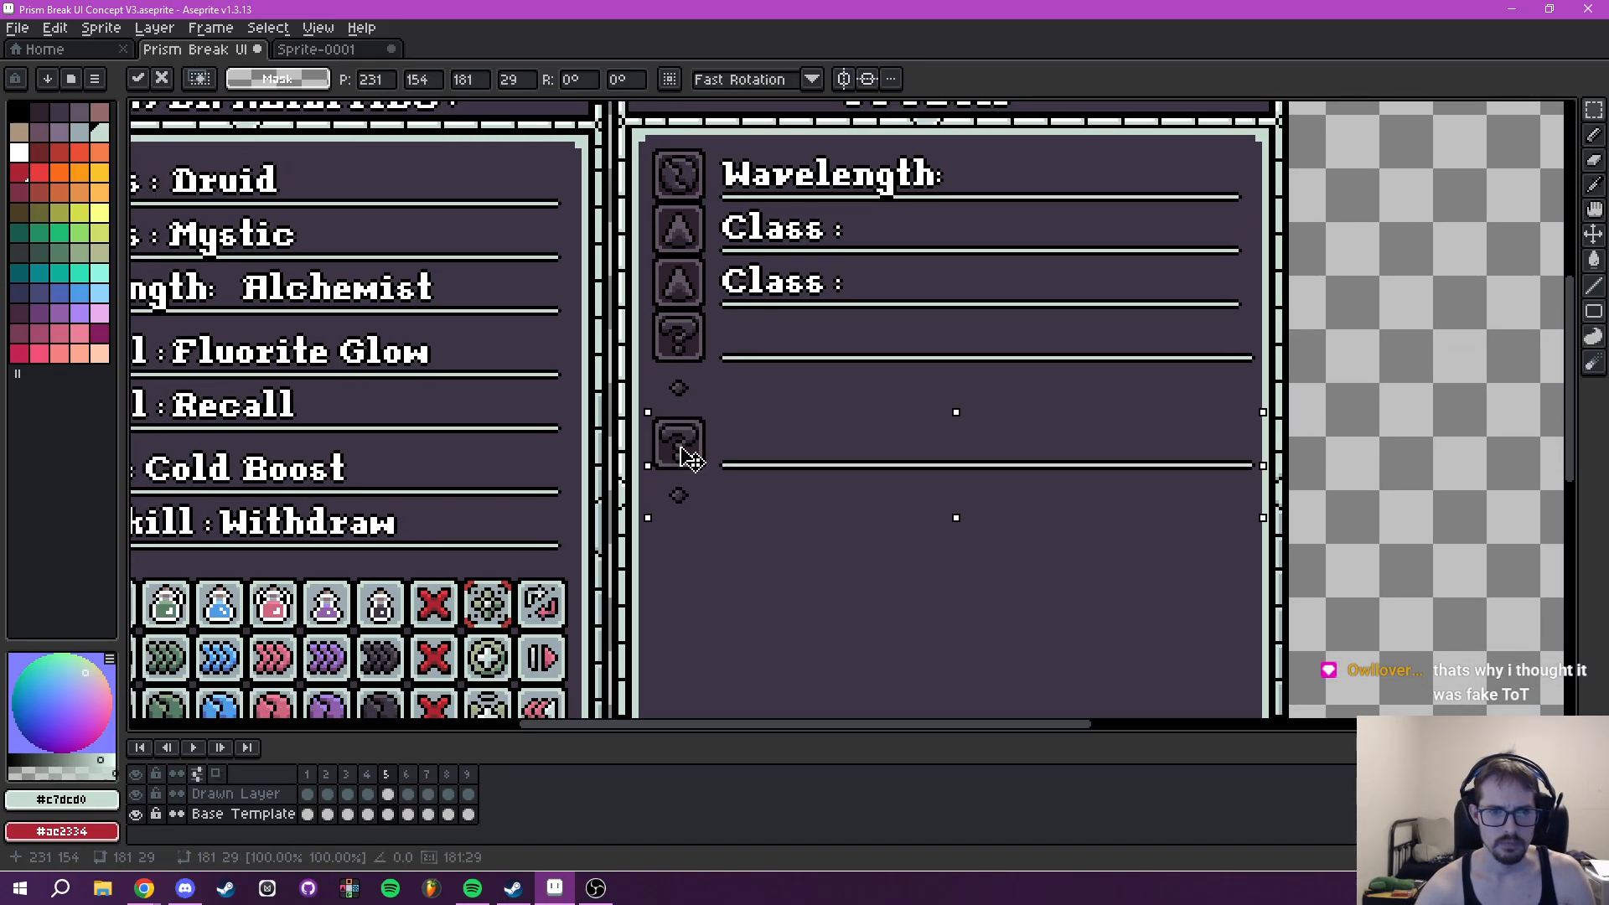
scroll(689, 459, down, 5)
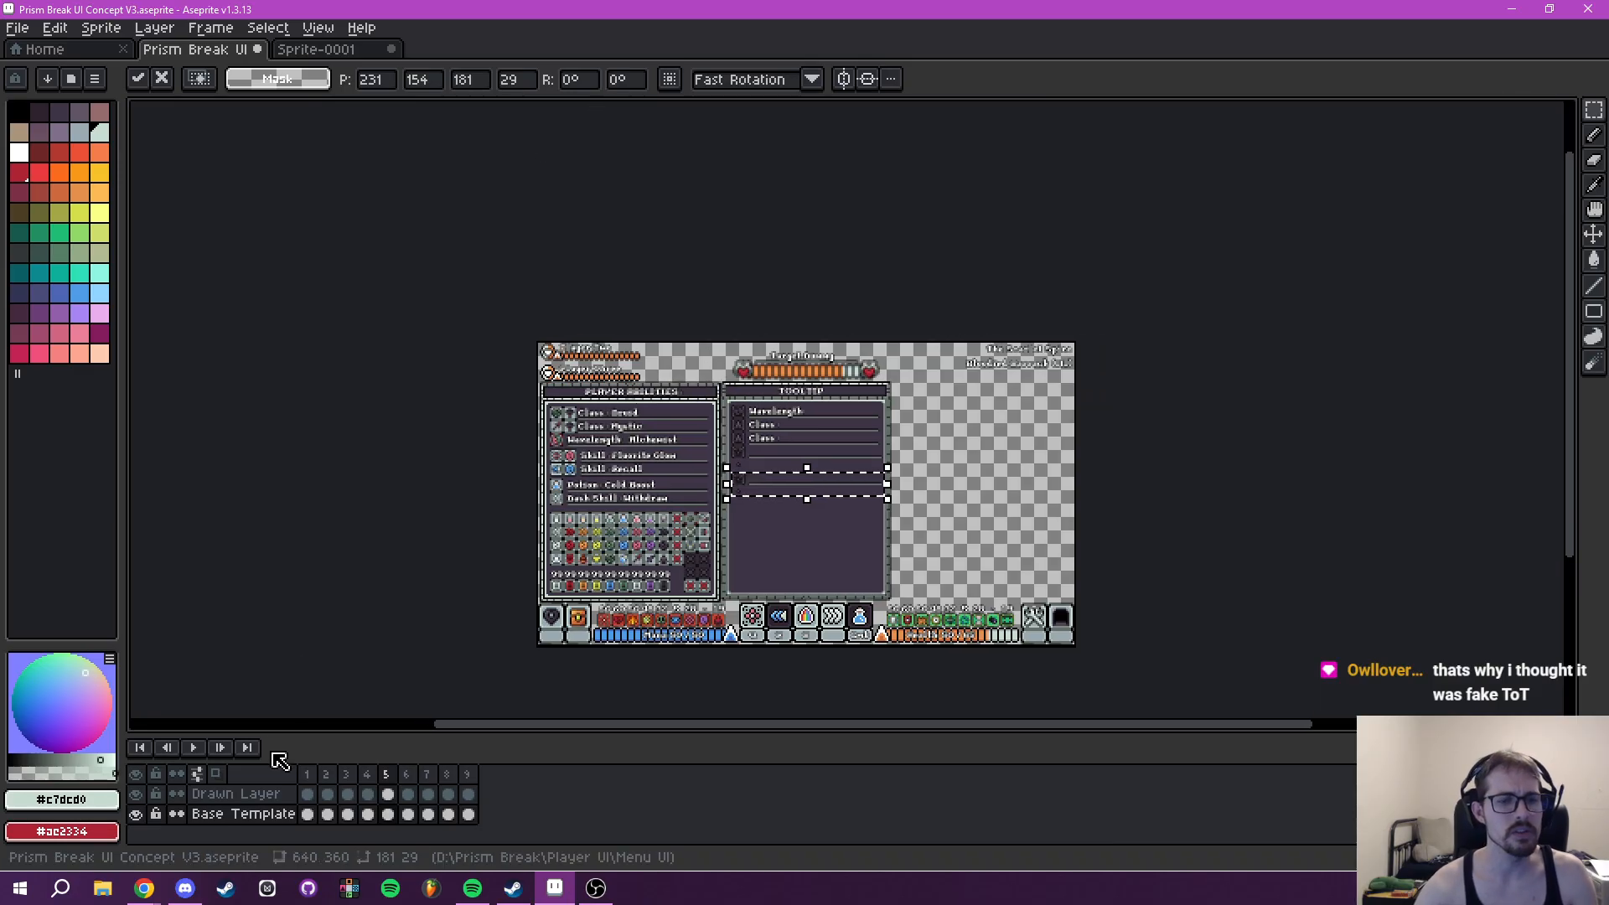
- Copy frame 7's whole block of three question-mark rows, a 180 by 147 pixel area of the Tooltip
click(428, 777)
scroll(646, 439, up, 5)
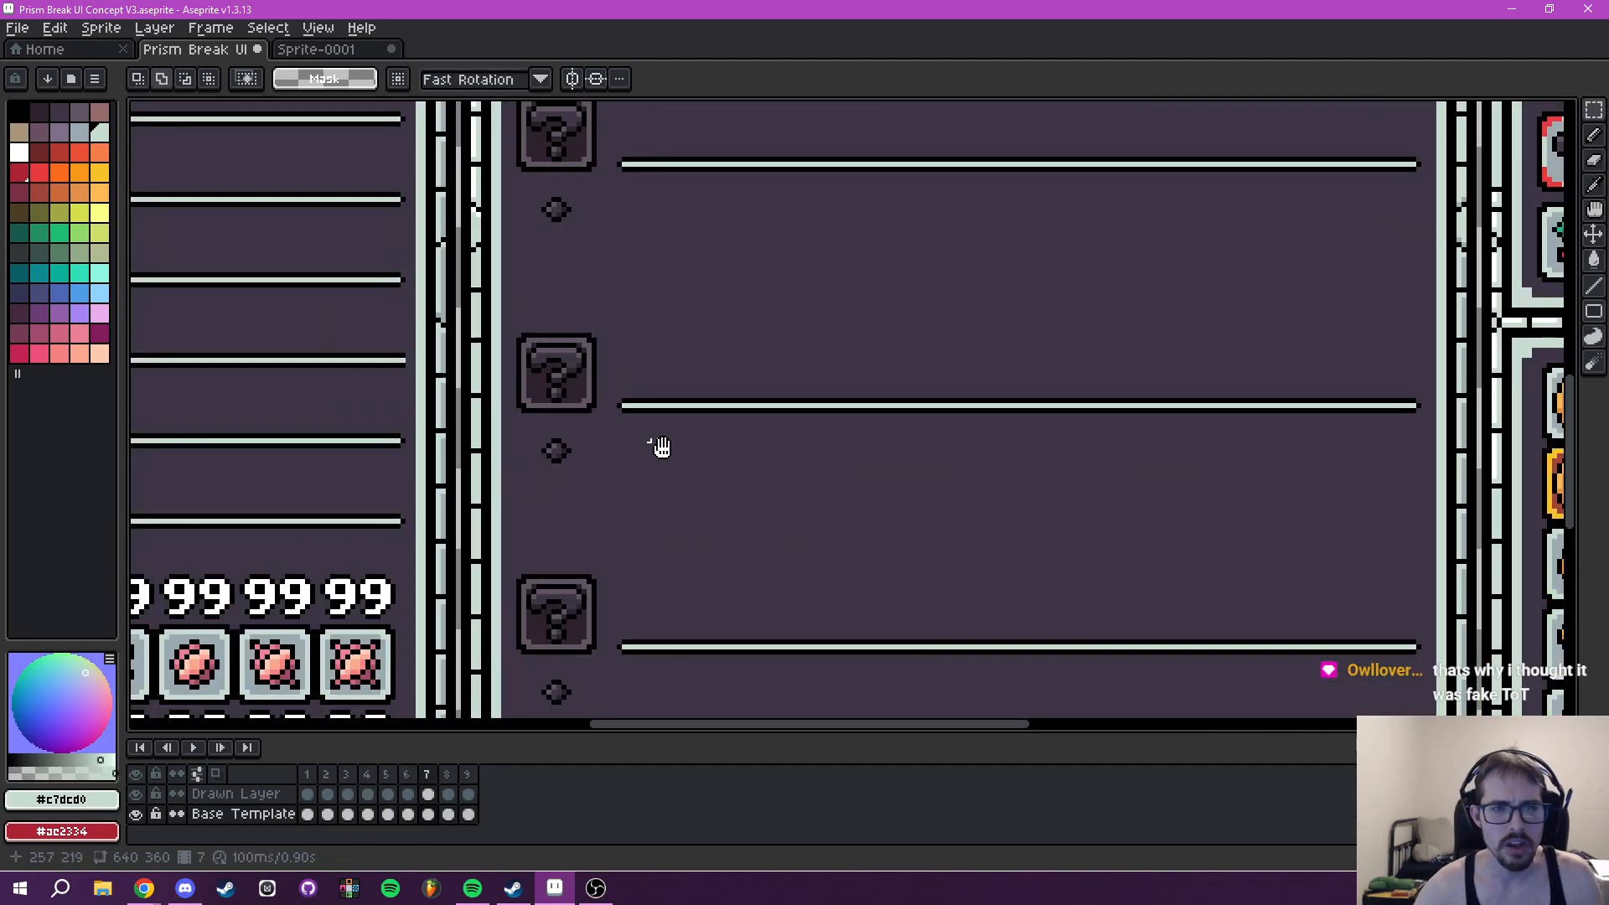
drag(659, 325, 676, 486)
scroll(657, 403, up, 1)
mouse_move(639, 361)
mouse_down()
mouse_move(952, 708)
mouse_move(1056, 510)
mouse_move(1089, 631)
mouse_move(1110, 435)
mouse_move(1114, 467)
mouse_move(1128, 449)
mouse_move(1143, 602)
mouse_move(1569, 608)
mouse_move(1508, 613)
mouse_up()
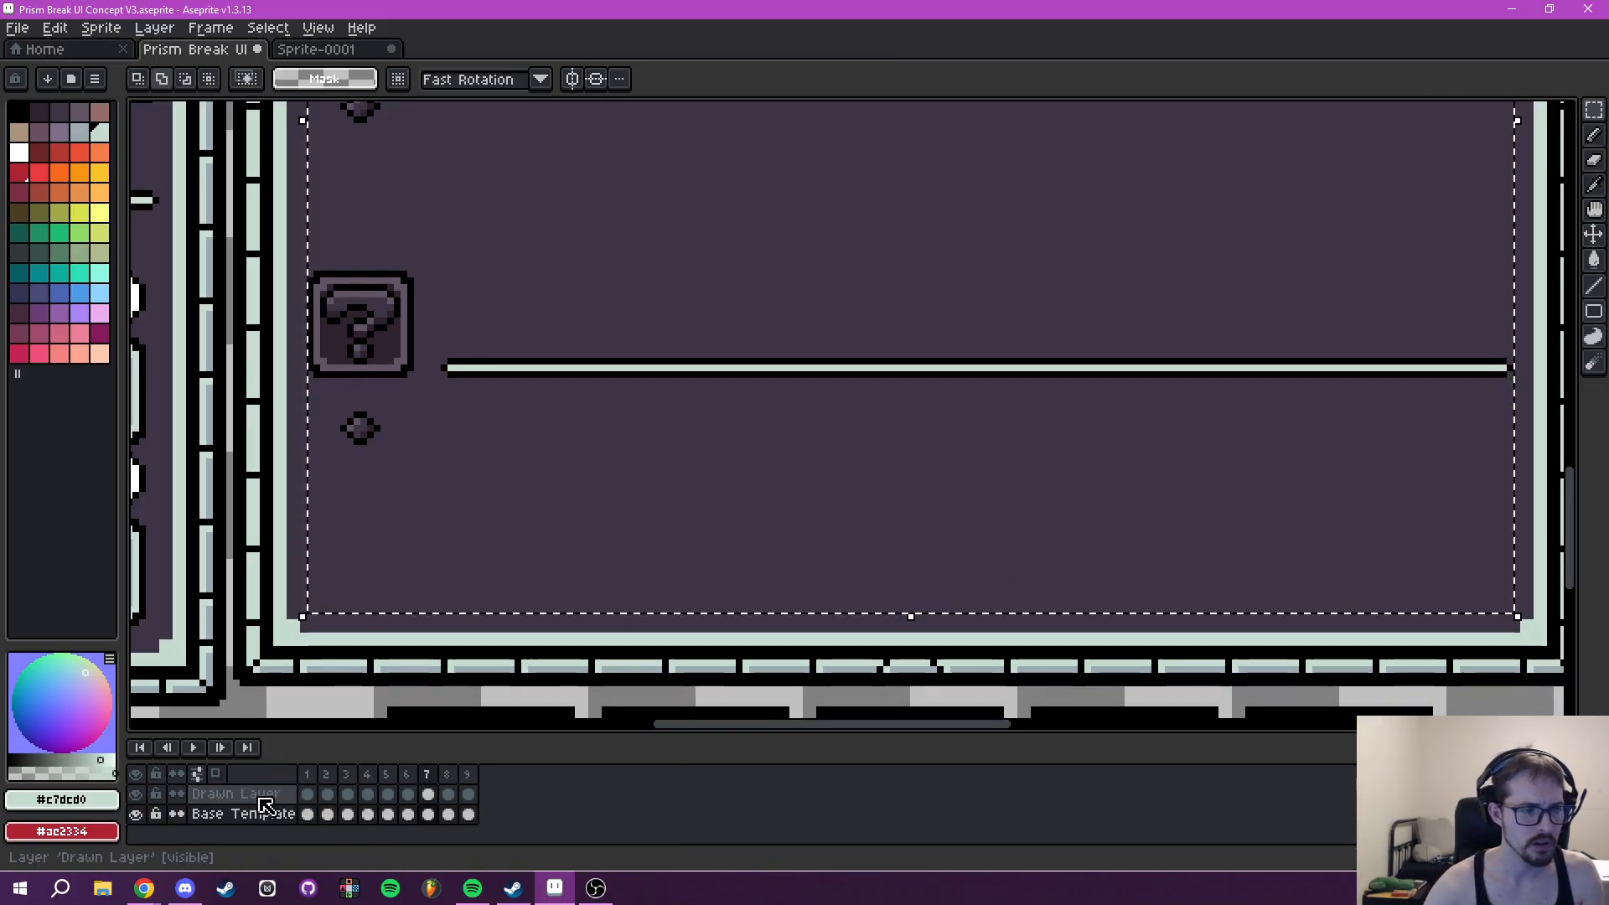
- Paste the block of three question-mark rows into the lower part of frame 5's Tooltip at 230, 149
click(367, 778)
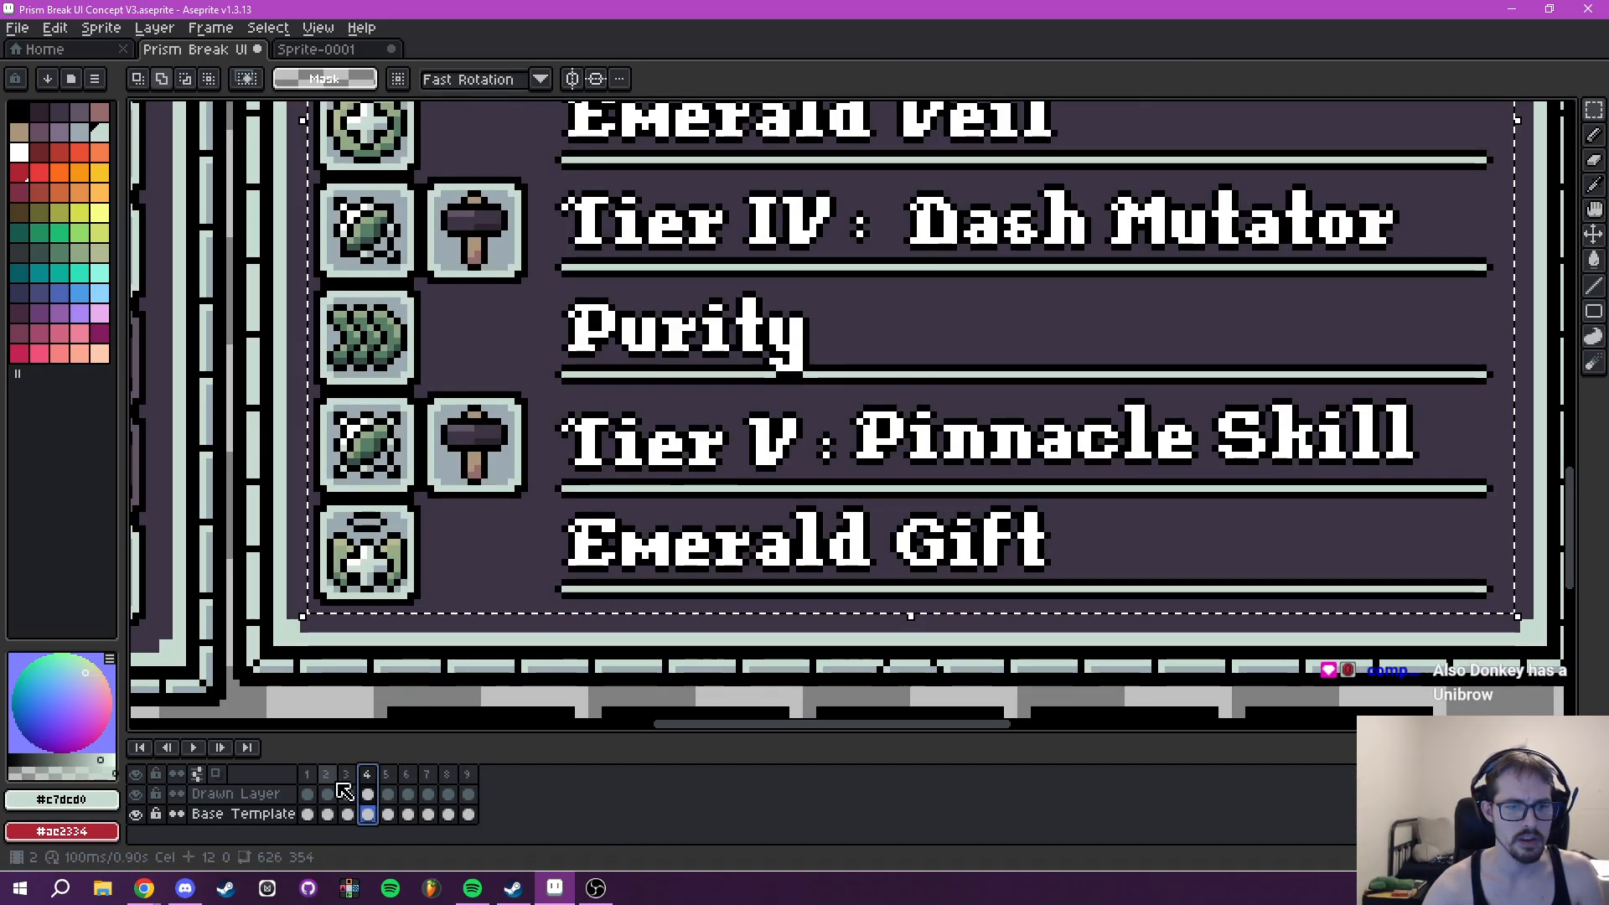
click(387, 774)
key(ctrl+v)
scroll(805, 417, down, 2)
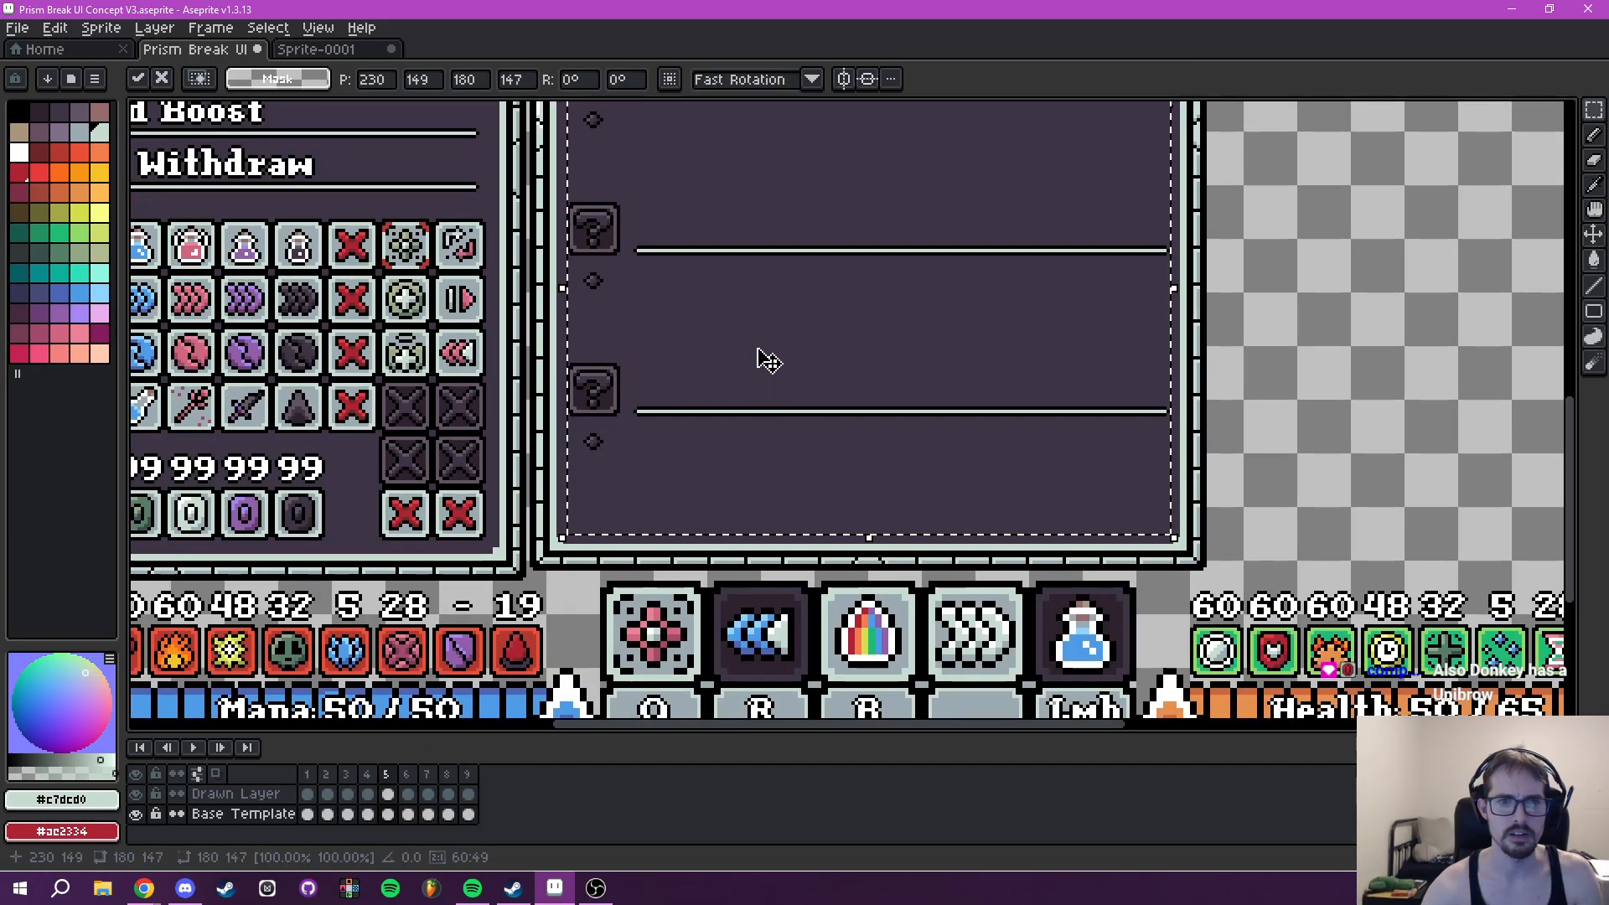
scroll(768, 360, down, 2)
scroll(750, 469, up, 3)
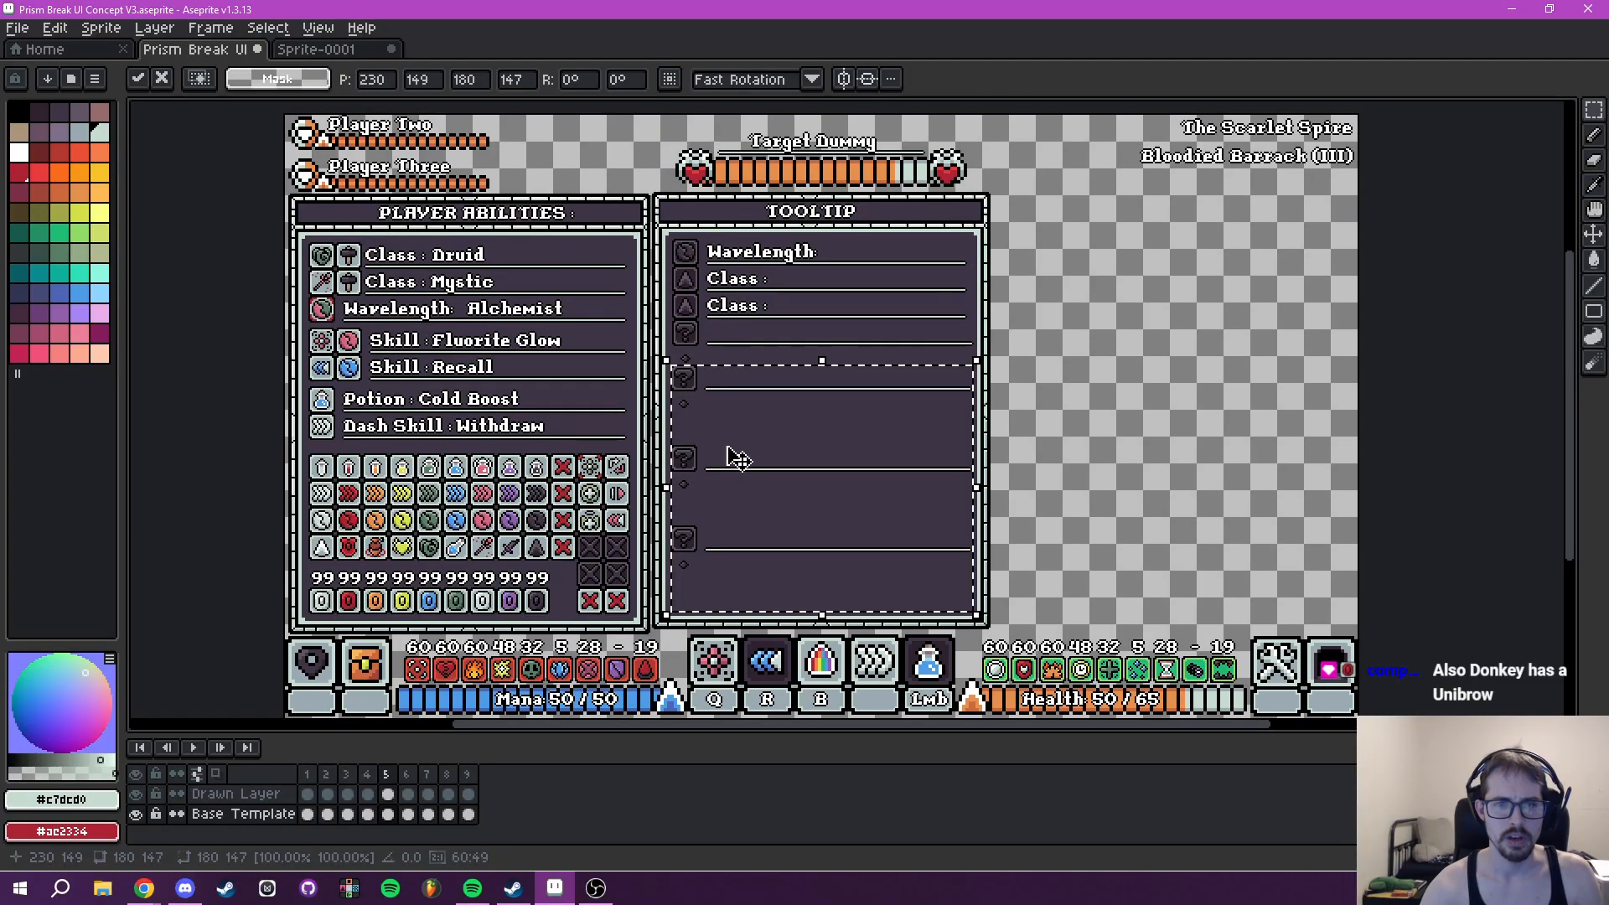
scroll(736, 461, up, 2)
scroll(679, 452, up, 2)
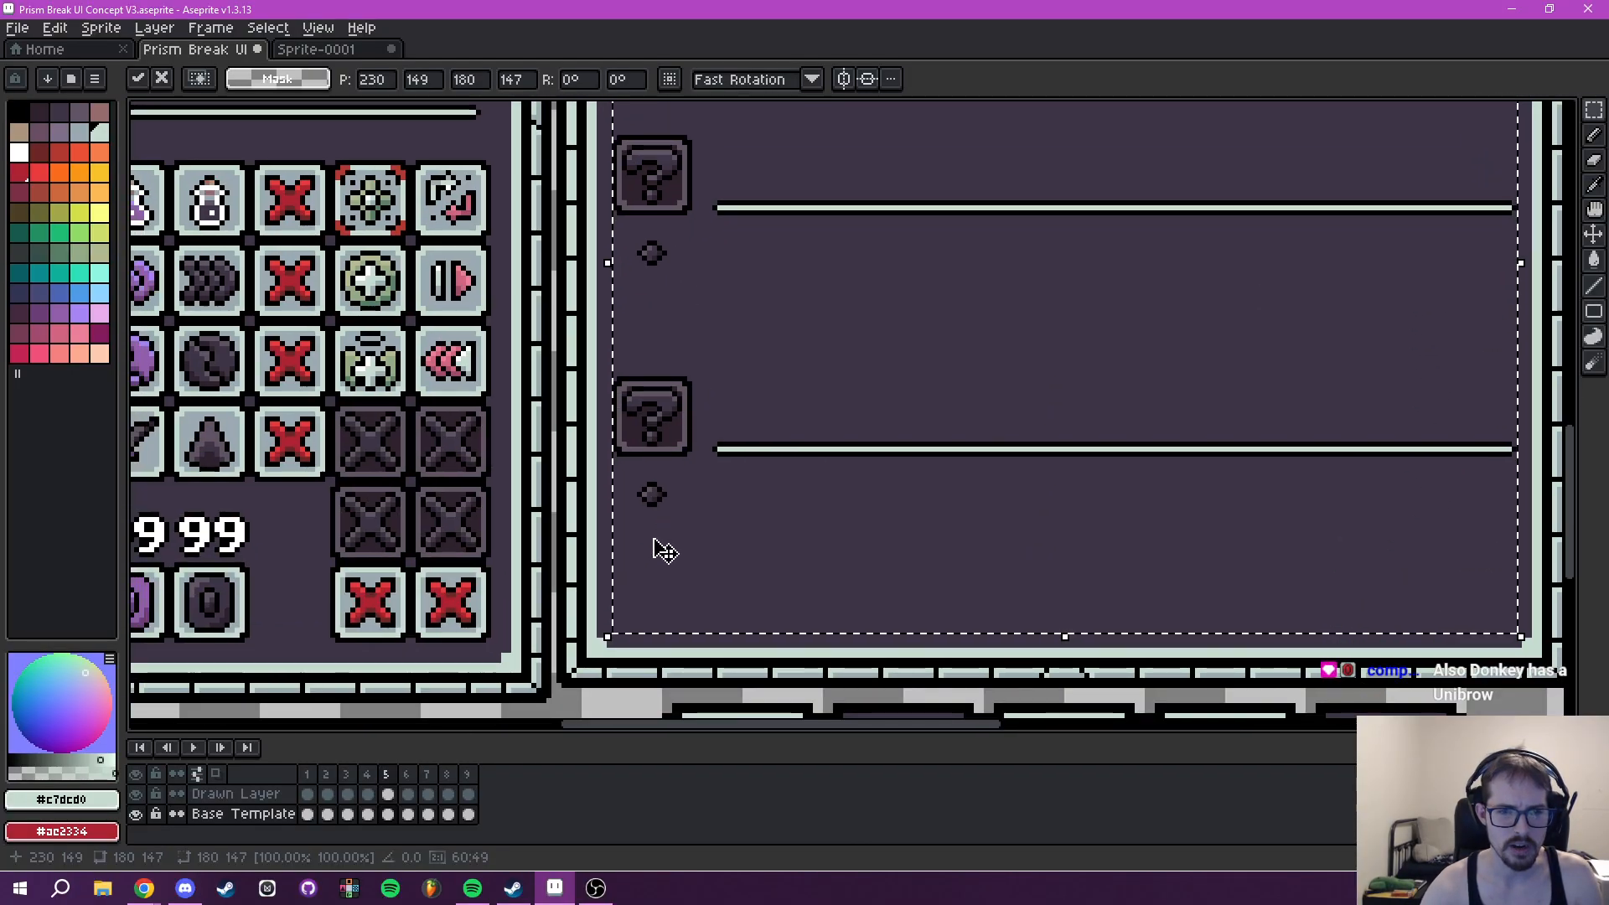
drag(654, 549, 634, 621)
drag(734, 199, 680, 654)
drag(673, 551, 651, 424)
- Compare the question-mark rows' placement in the Tooltip panels of frames 5 and 7
click(408, 777)
click(429, 777)
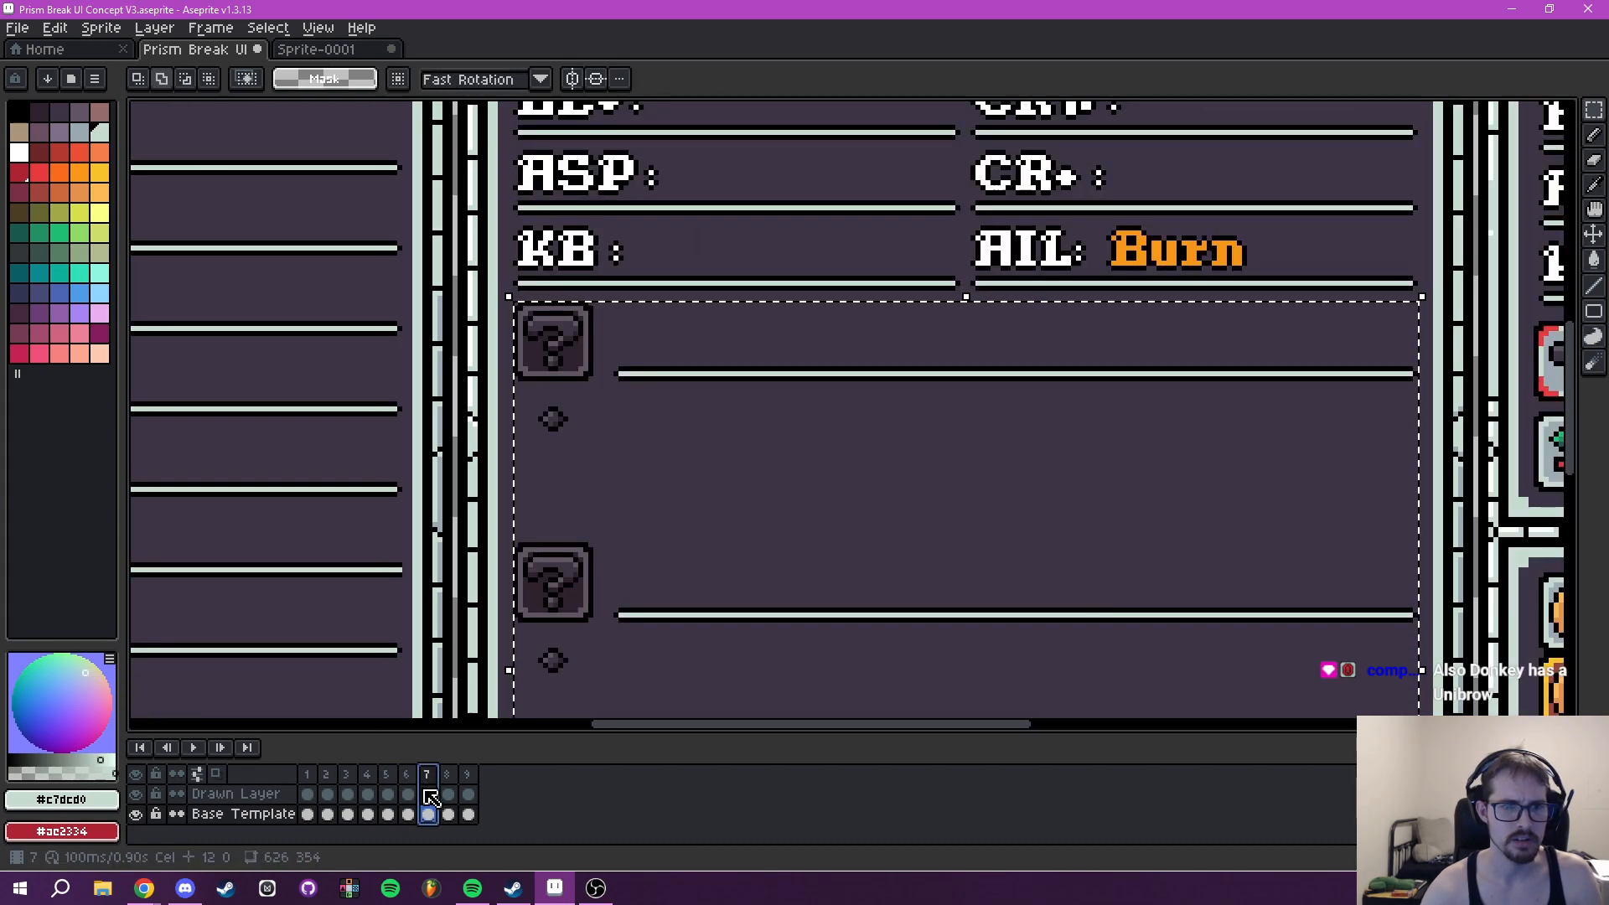
click(386, 774)
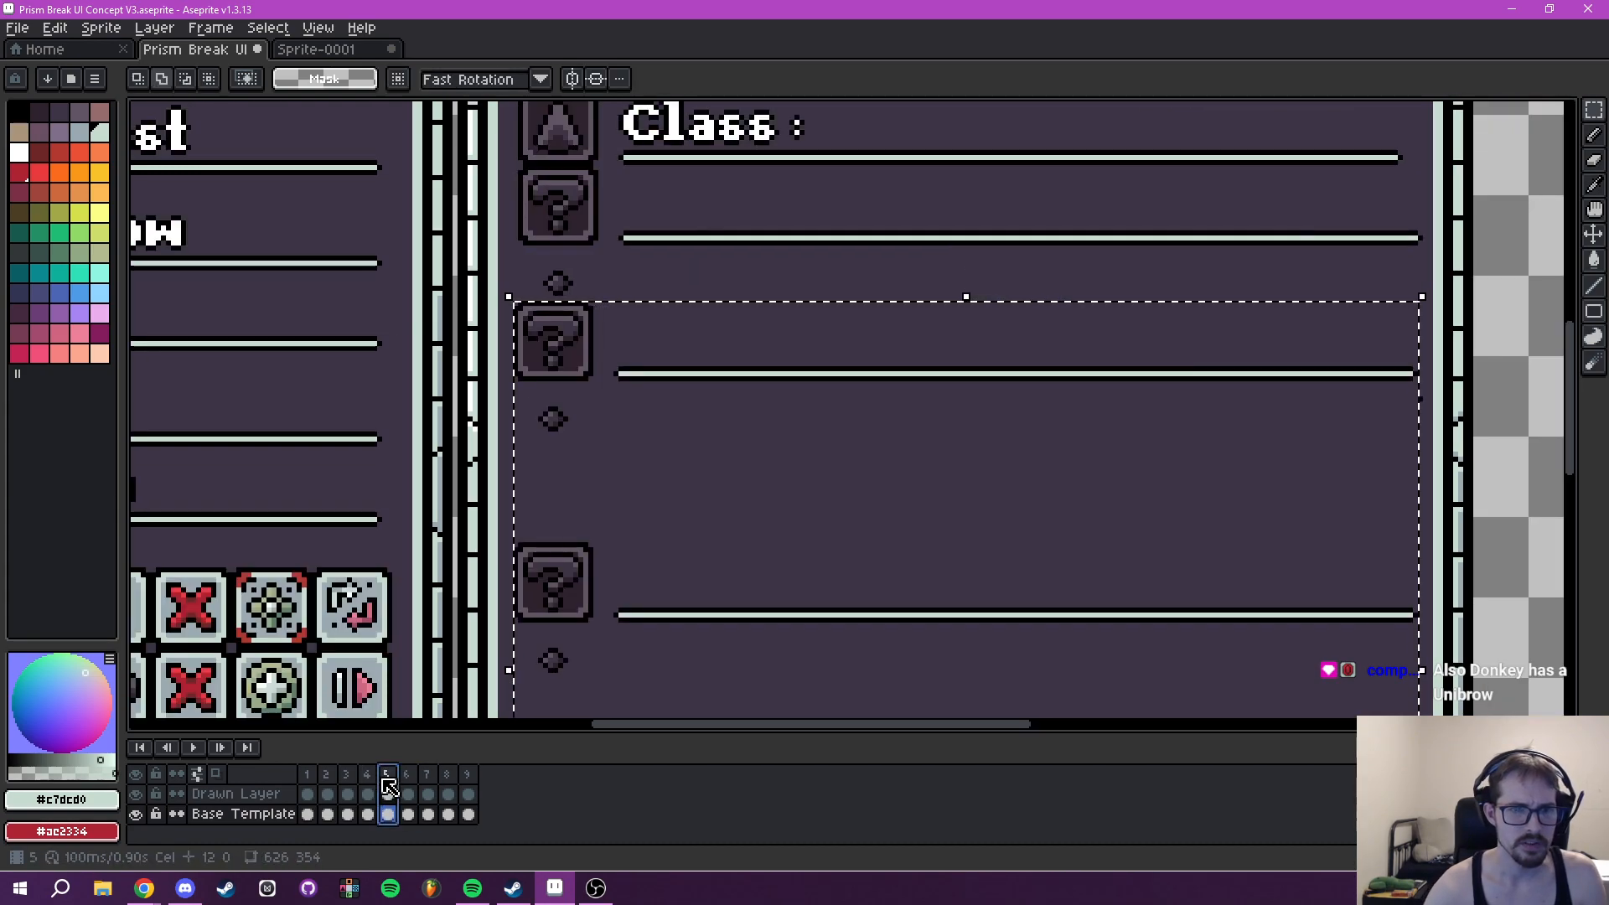
click(429, 775)
click(386, 775)
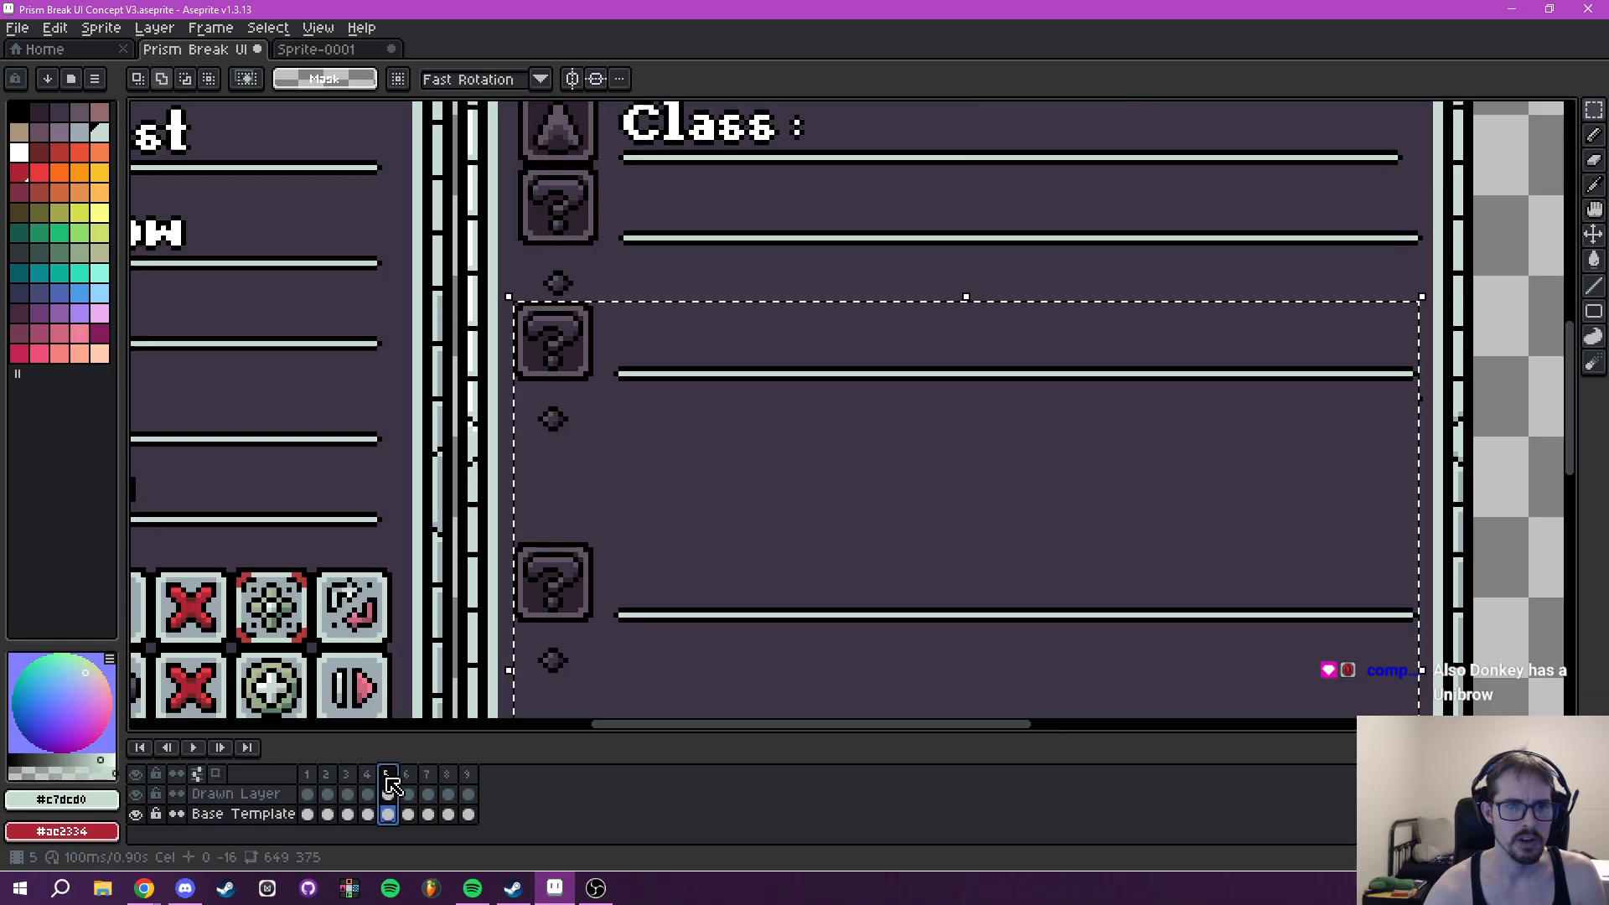
scroll(668, 501, down, 2)
drag(672, 492, 645, 604)
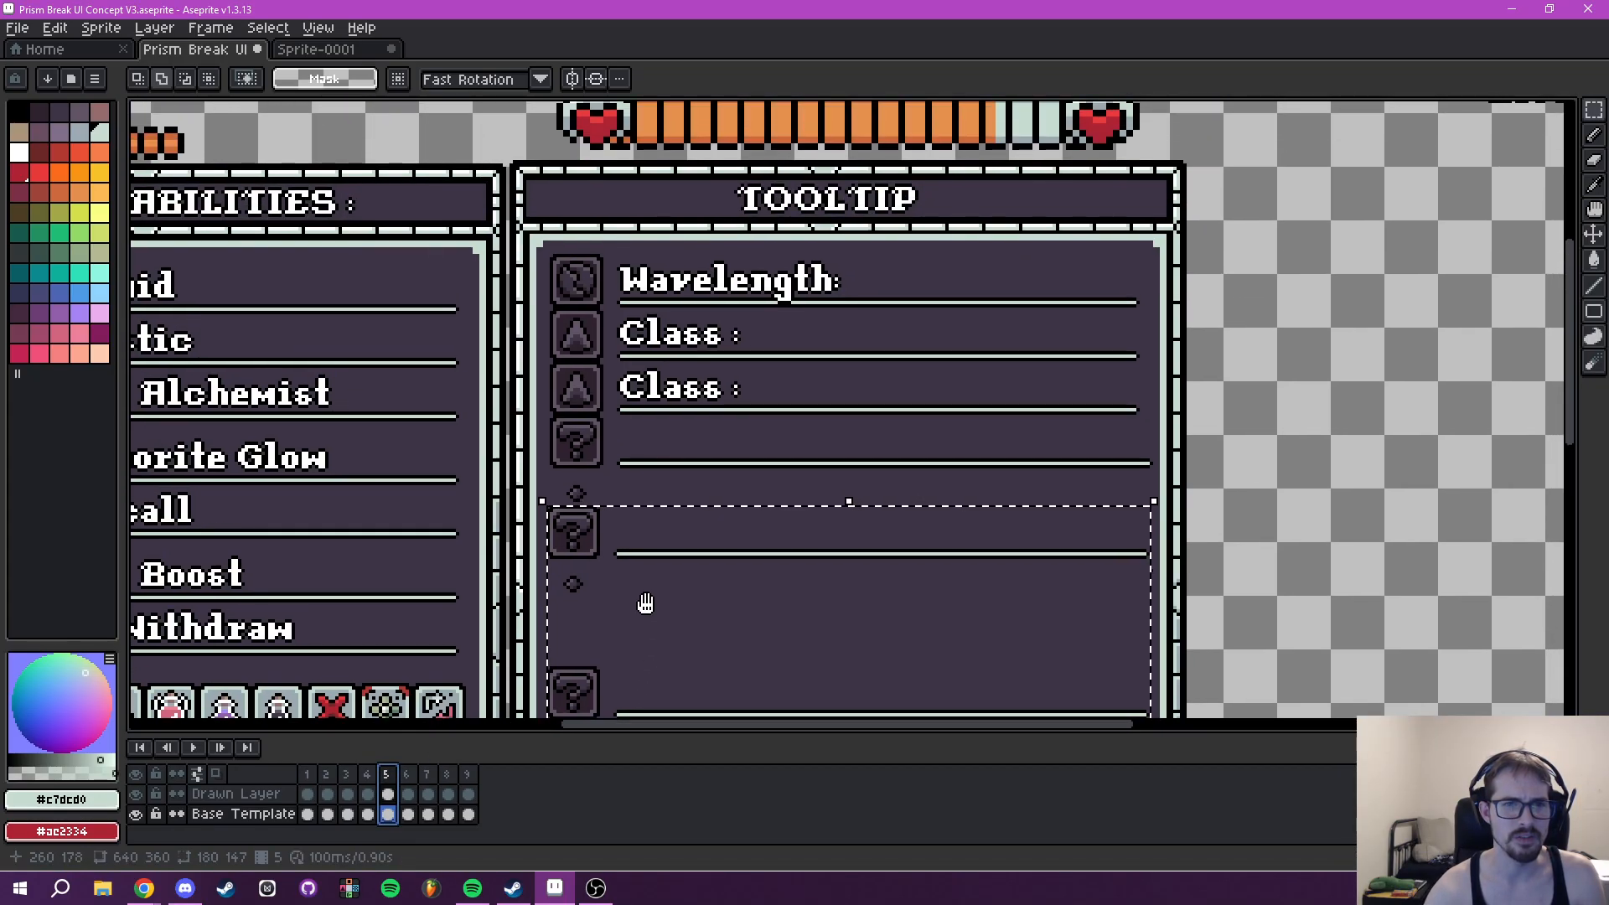
- Examine the spacing of frame 5's Wavelength, Class and question-mark rows against frame 7's Tooltip stat rows
scroll(512, 333, up, 4)
key(b)
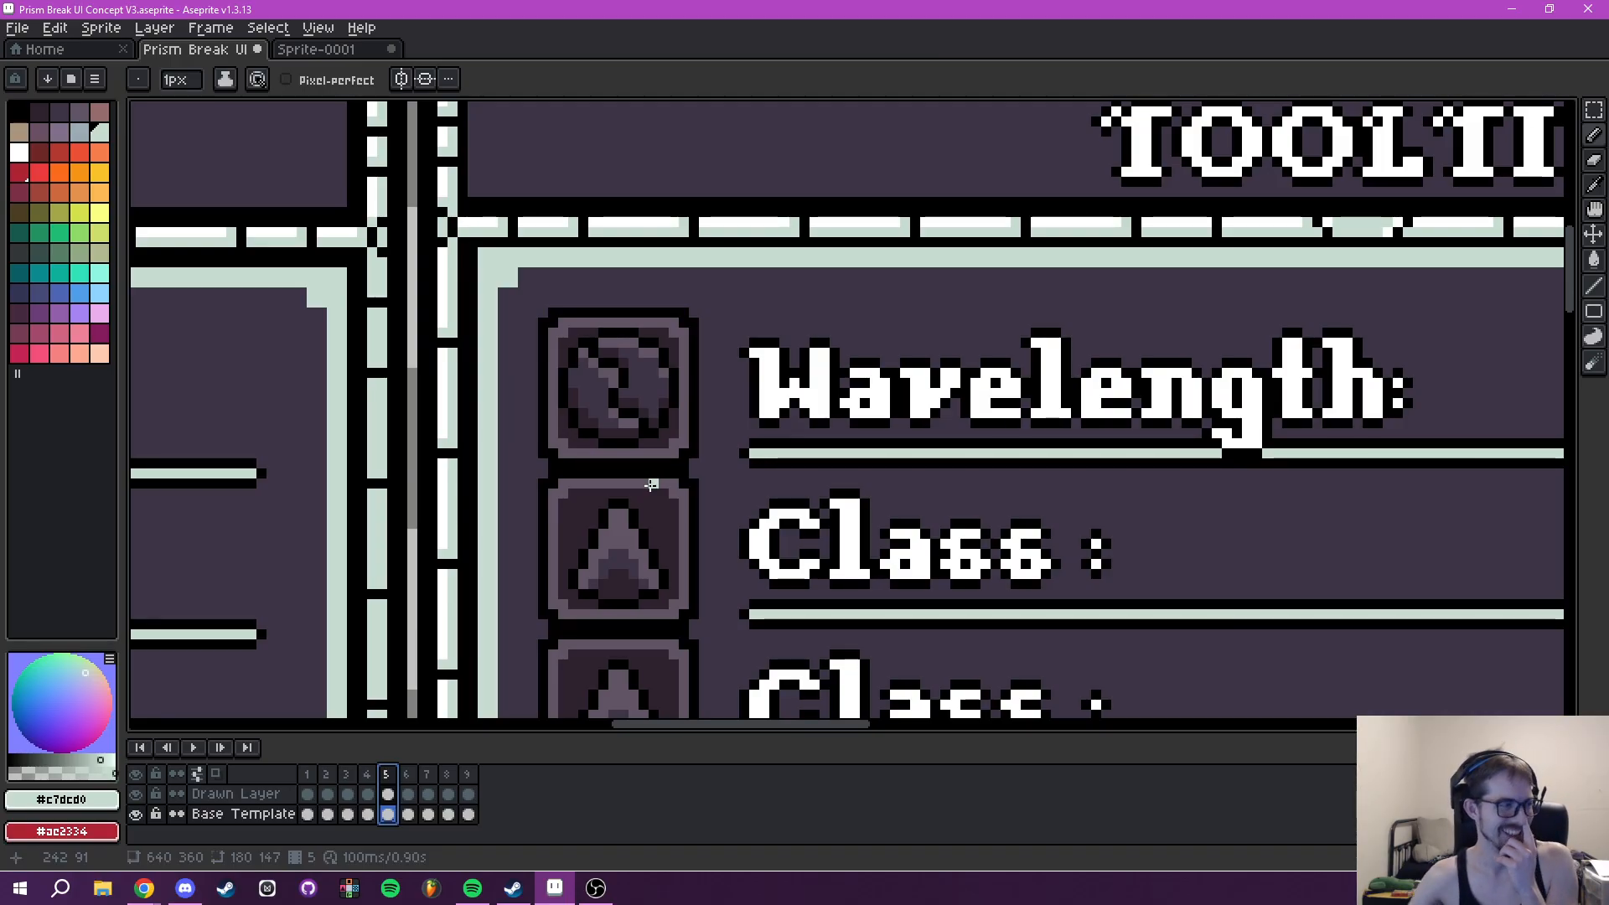
scroll(966, 515, down, 2)
drag(969, 513, 639, 199)
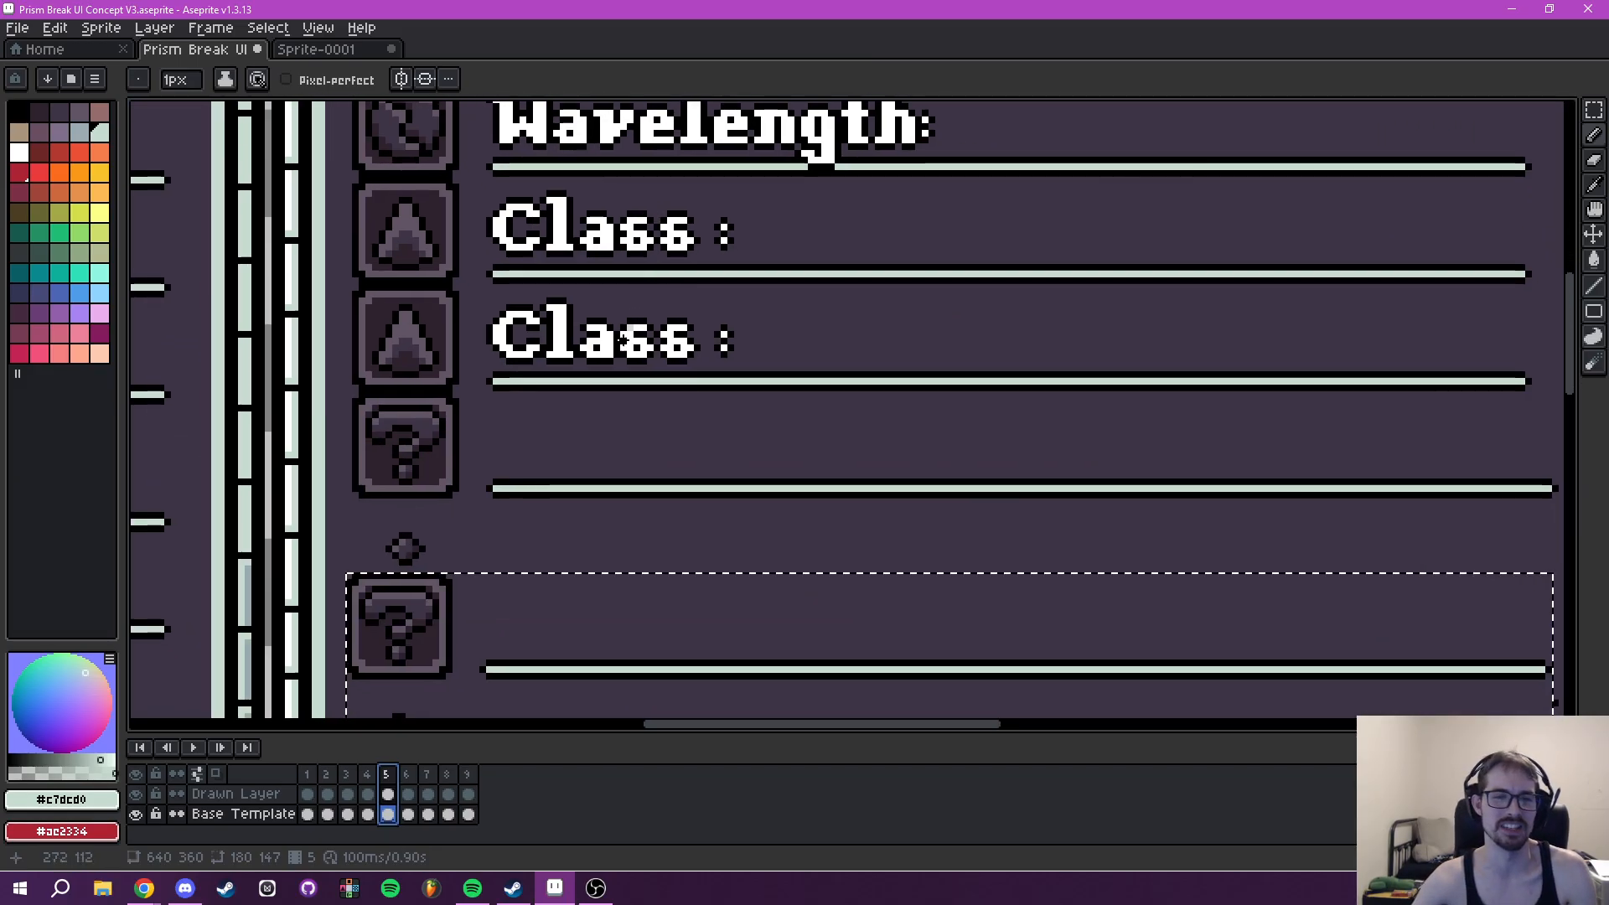
drag(641, 351, 754, 255)
scroll(730, 363, down, 3)
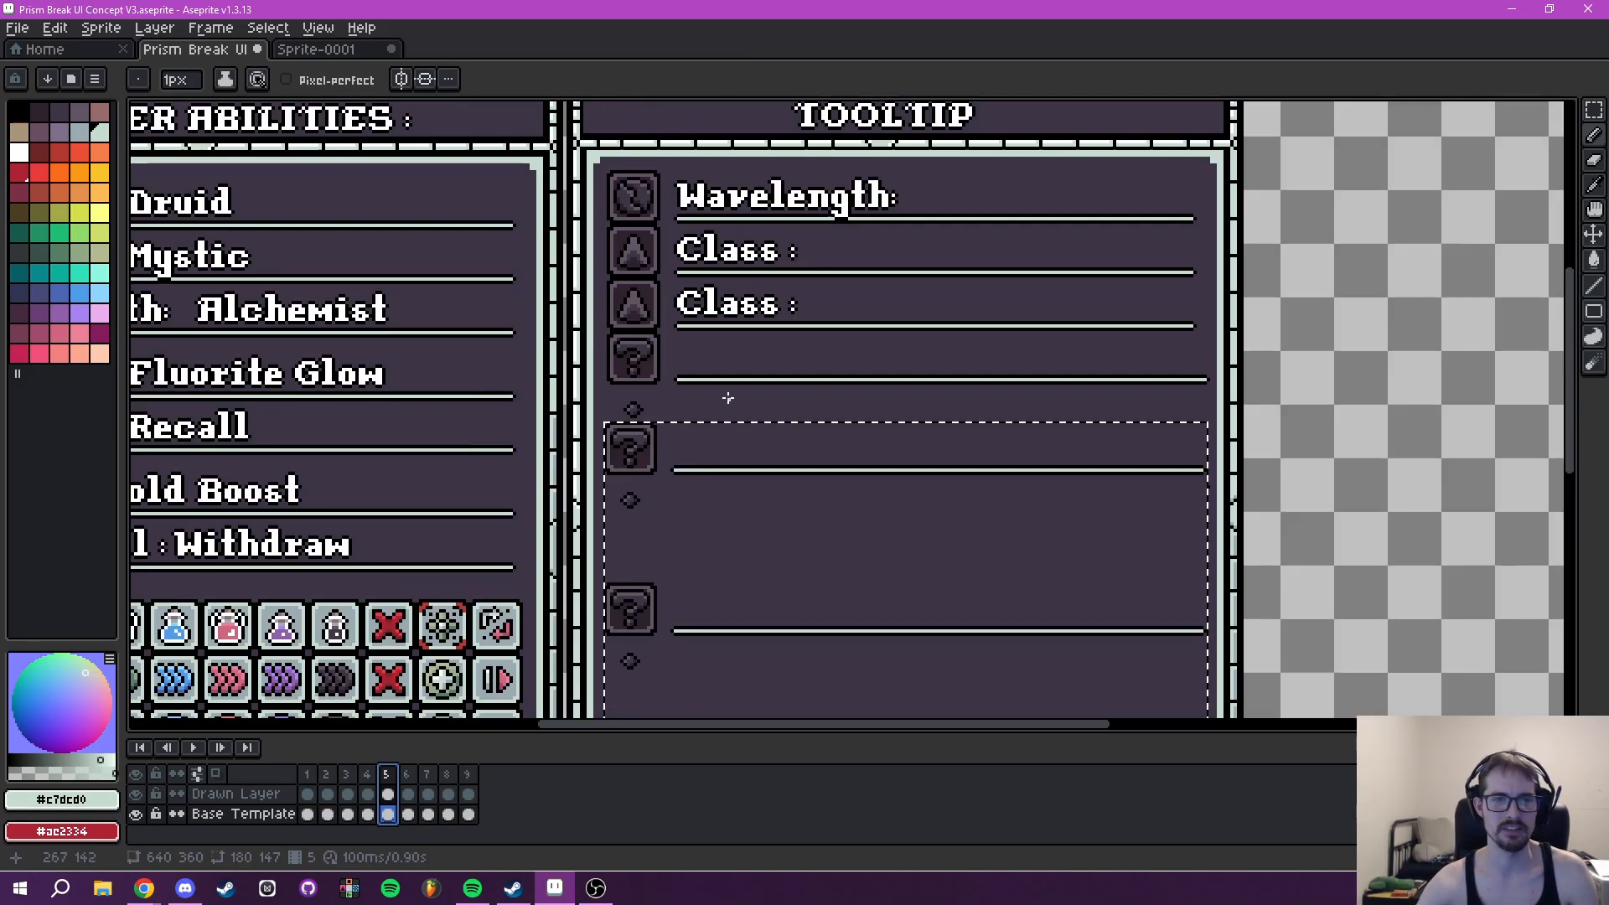
drag(722, 404, 812, 309)
click(408, 775)
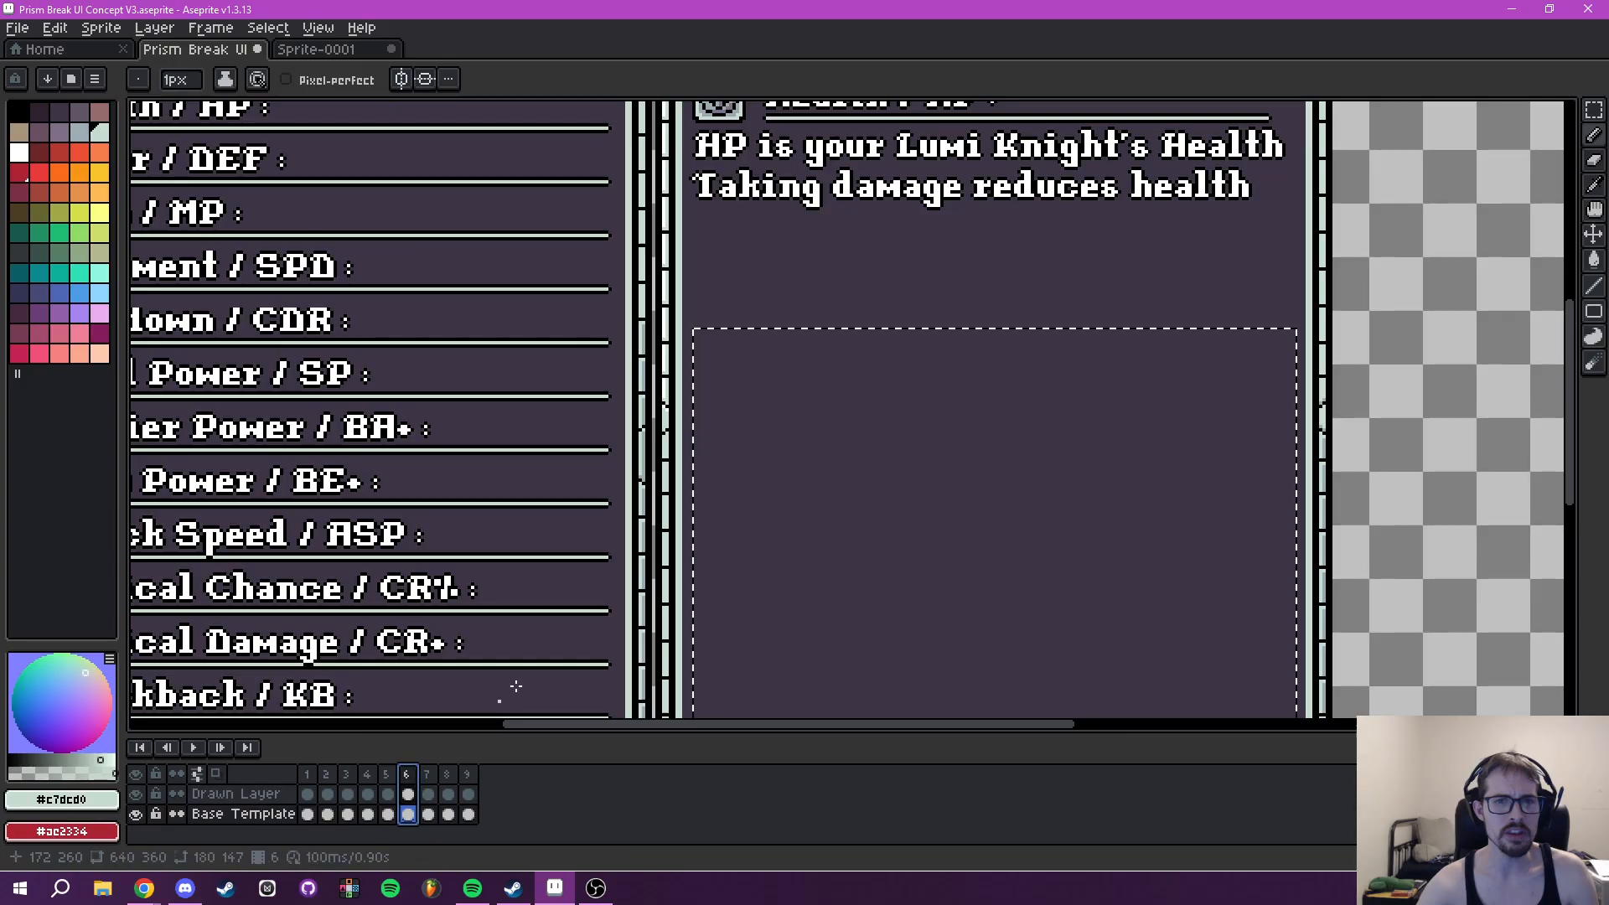
click(428, 775)
drag(815, 402, 779, 622)
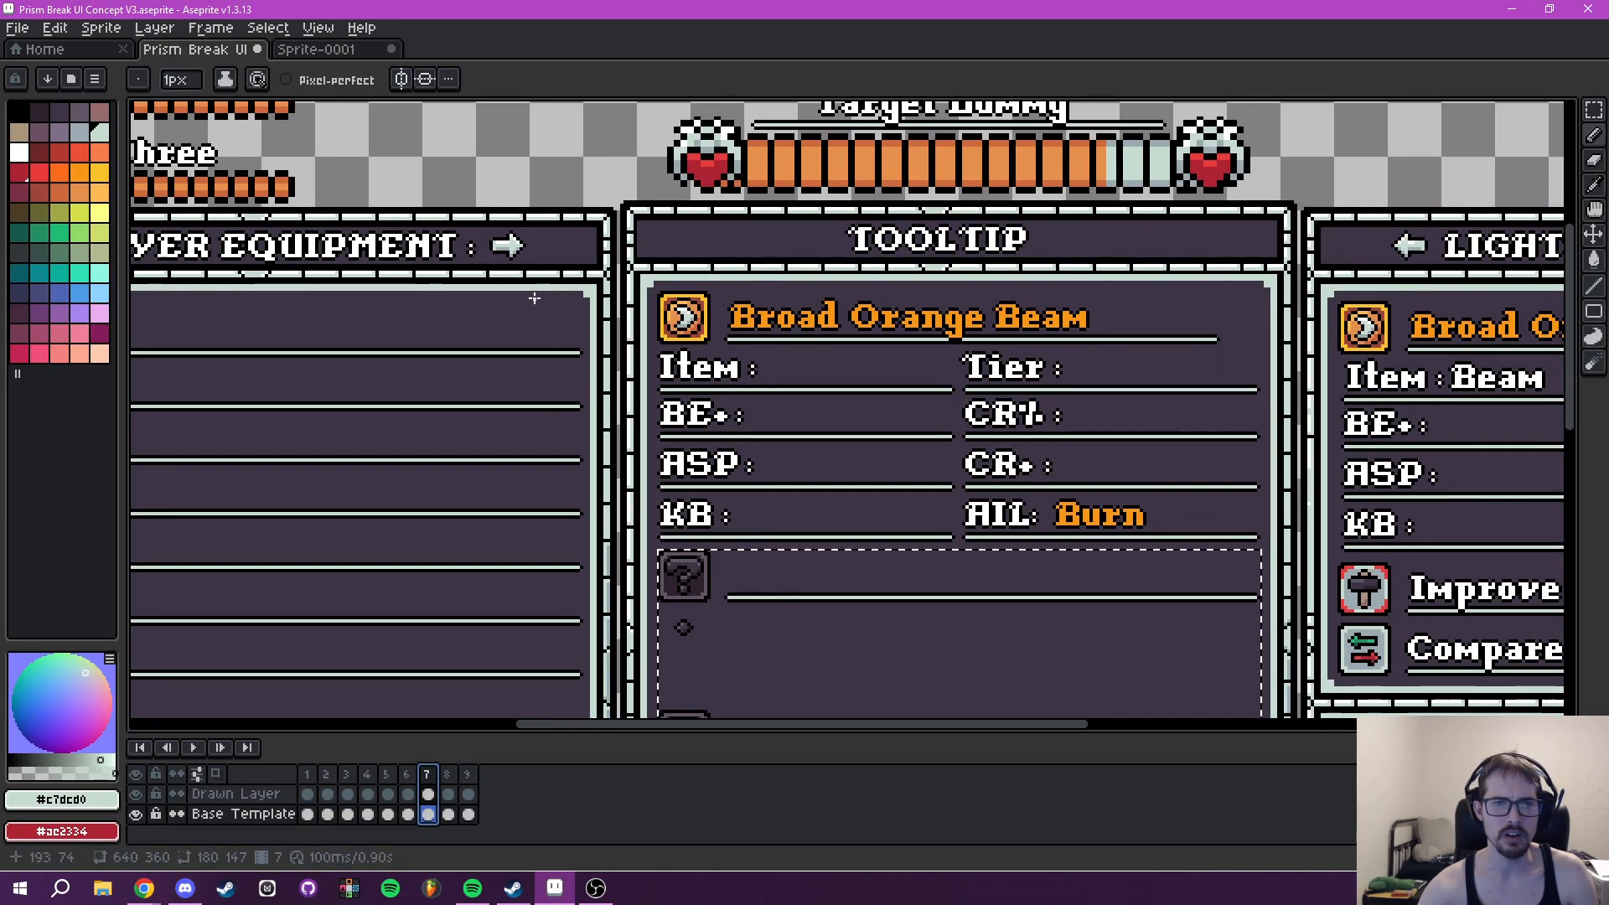
- Examine the margins between frame 7's Tooltip contents and the inner border at the panel's corners
scroll(843, 307, up, 5)
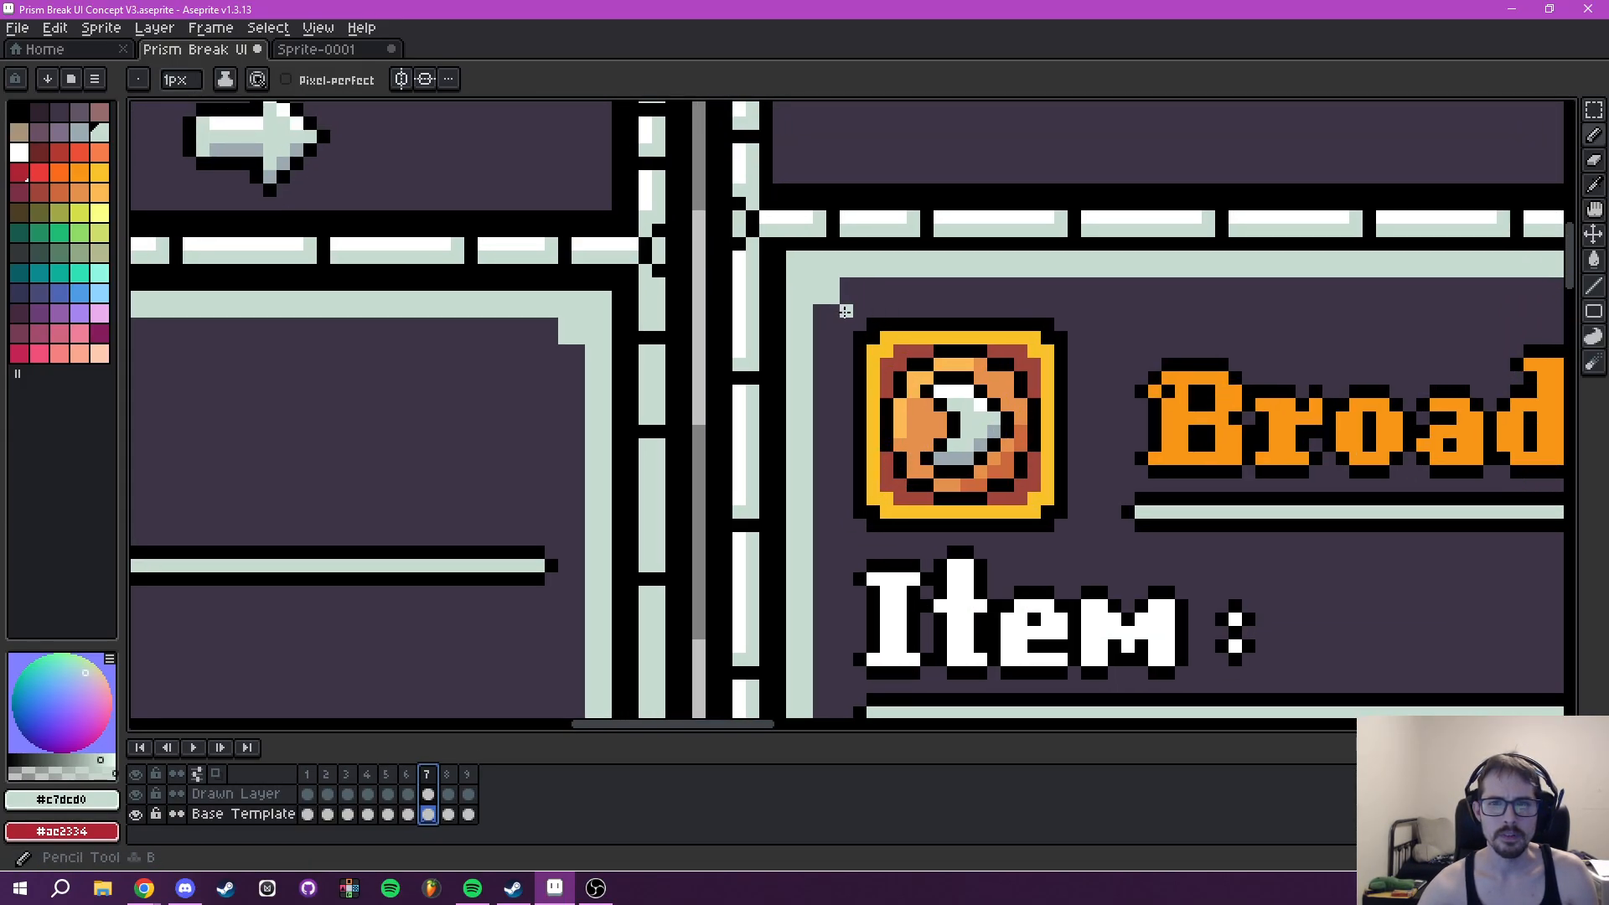
scroll(909, 335, down, 3)
drag(1362, 345, 185, 362)
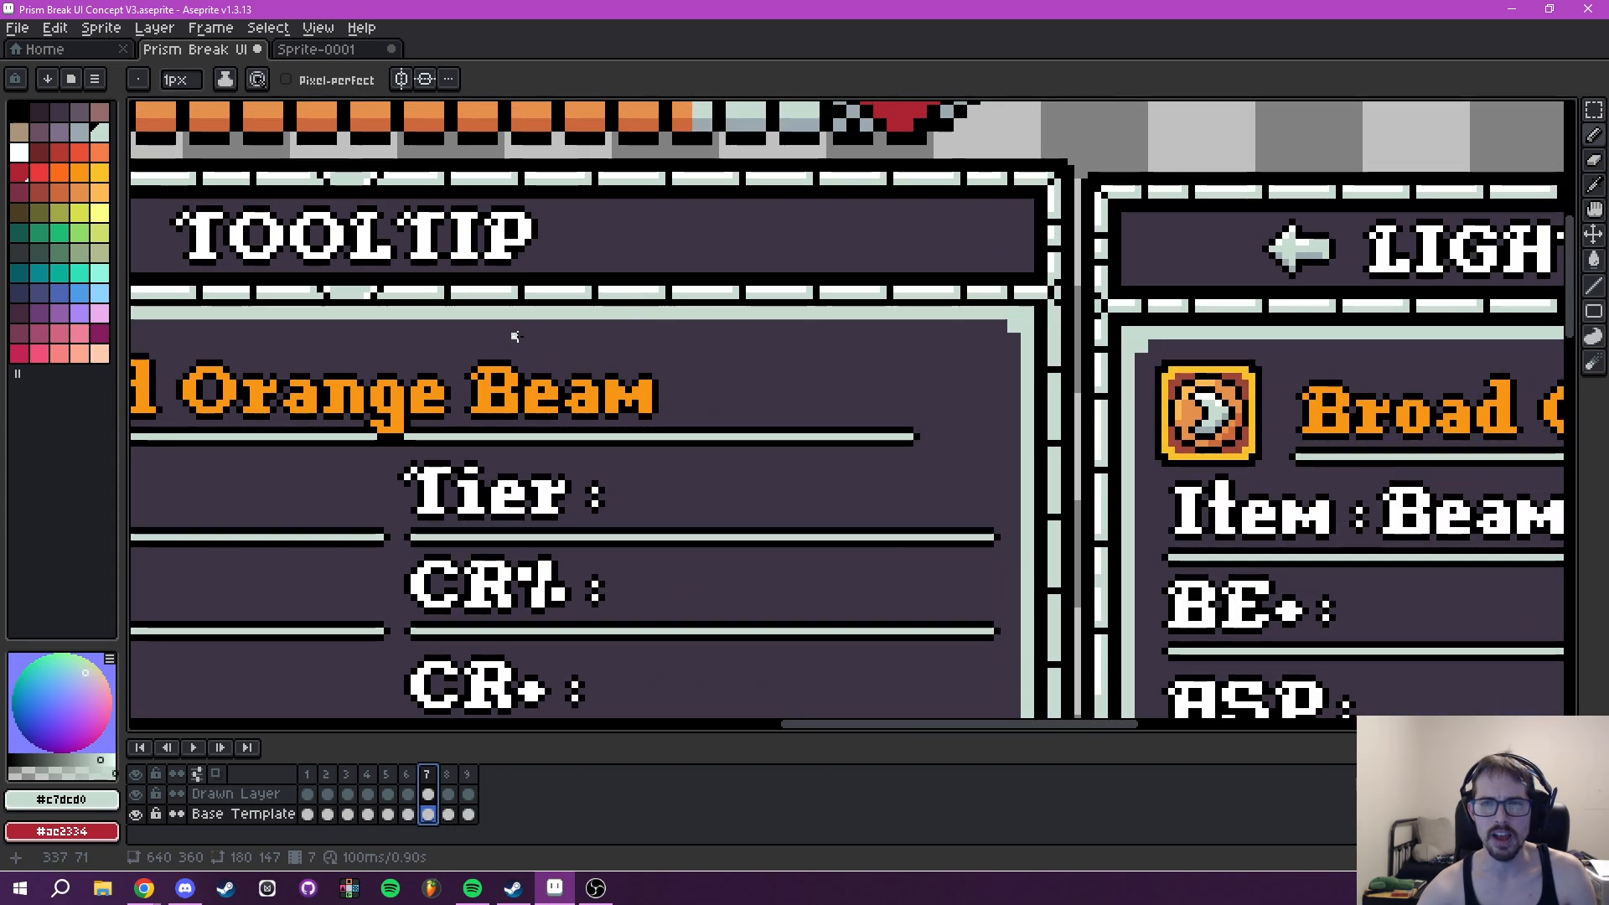
drag(516, 336, 907, 299)
drag(495, 575, 955, 101)
drag(770, 640, 837, 100)
drag(797, 576, 766, 137)
scroll(736, 293, down, 1)
scroll(654, 429, up, 4)
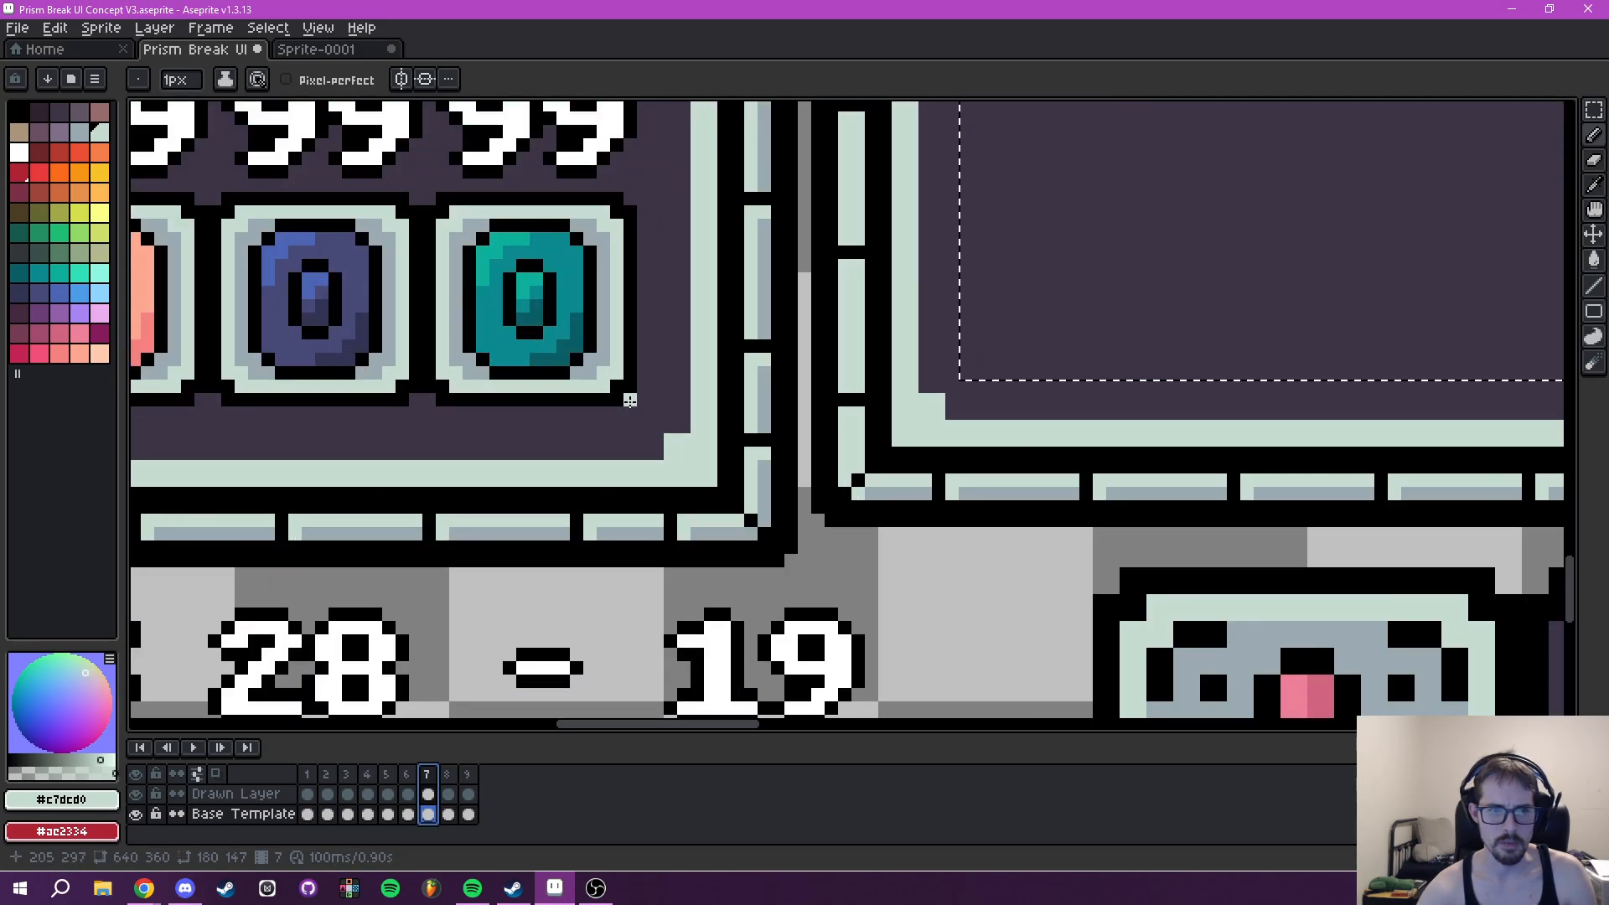
- Compare the icon margins in frame 7's Player Equipment panel with those of the Tooltip's beam icon
scroll(683, 398, down, 2)
drag(863, 277, 838, 542)
scroll(876, 350, down, 5)
drag(884, 245, 901, 636)
scroll(492, 460, up, 7)
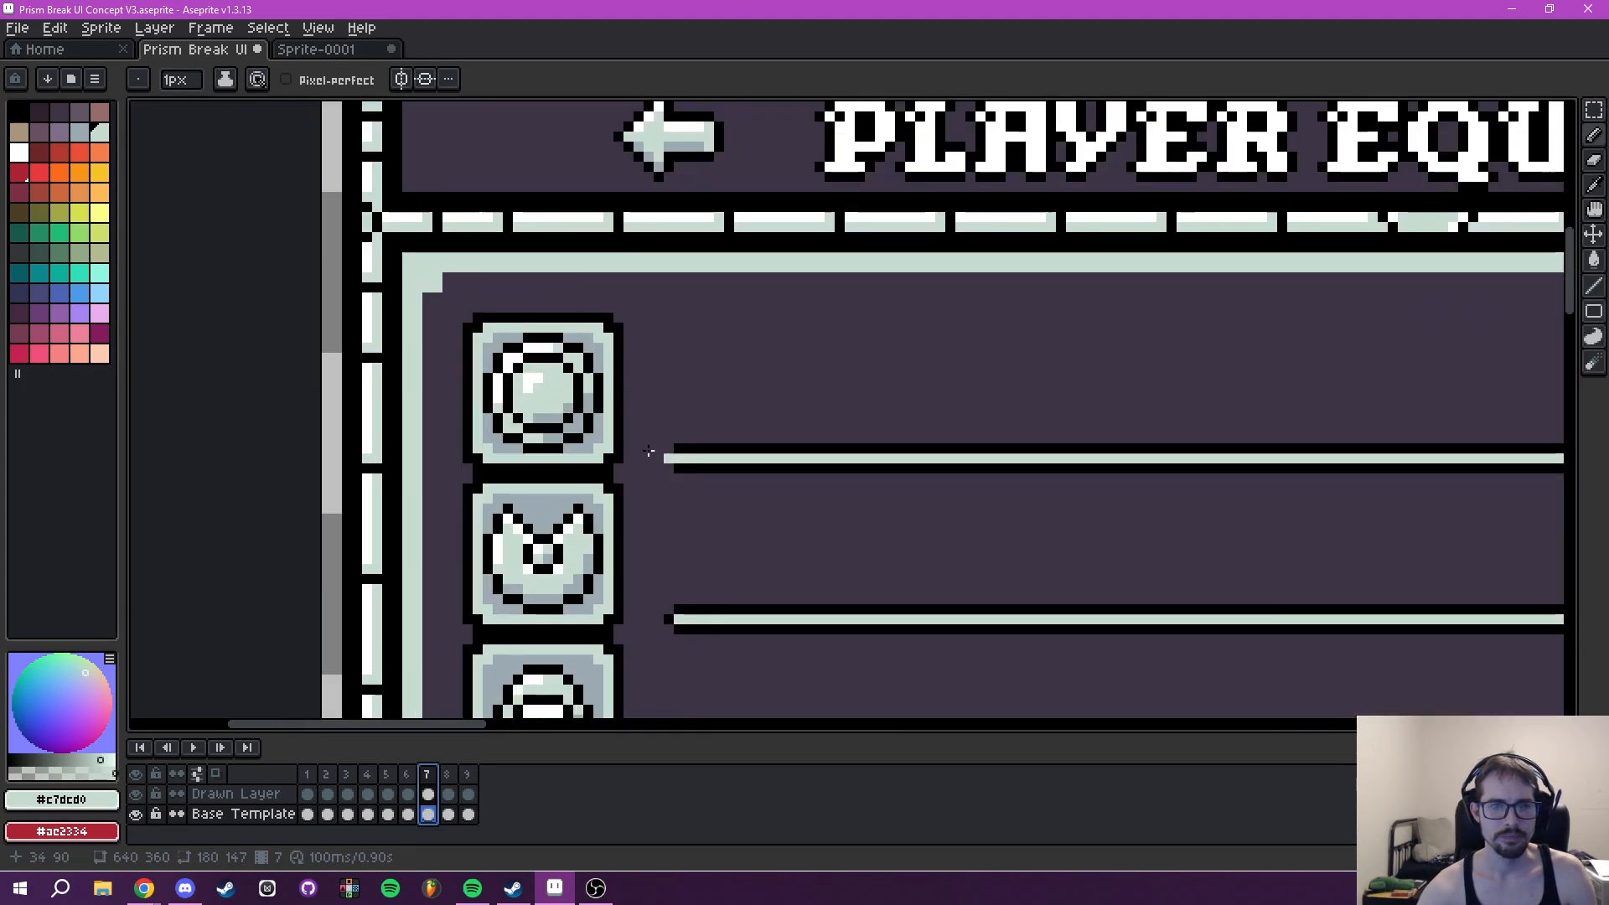
drag(1291, 362, 172, 359)
drag(1179, 294, 314, 330)
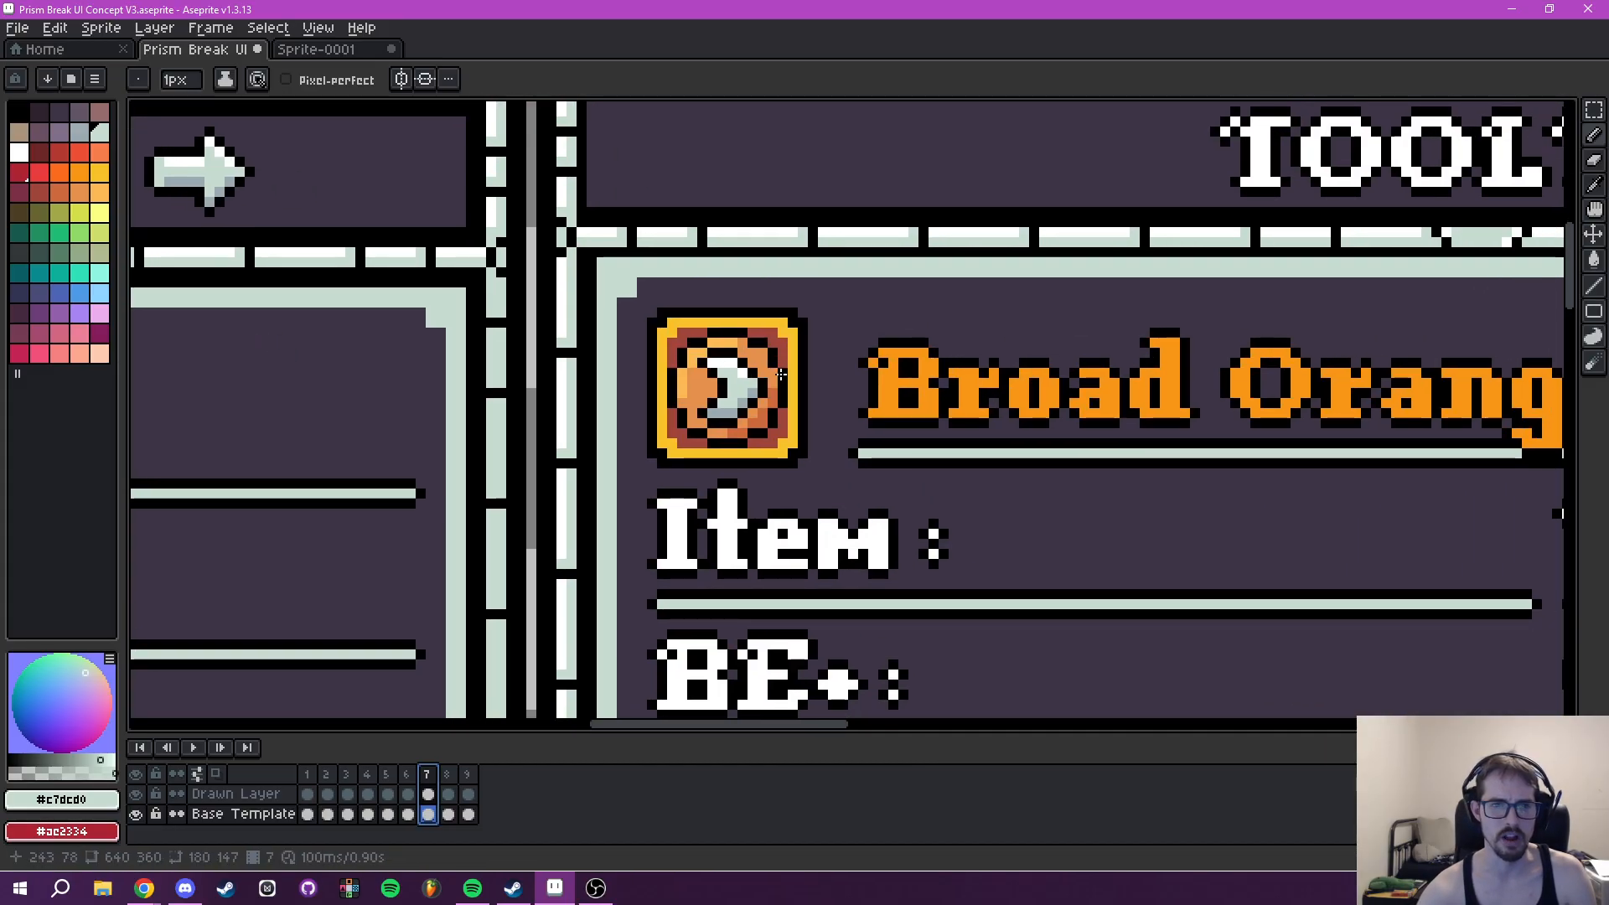
- Select frame 7's Tooltip contents on the Base Template layer, a 181 by 225 pixel area, and move them to 231, 73
scroll(782, 372, down, 4)
key(m)
scroll(618, 279, up, 3)
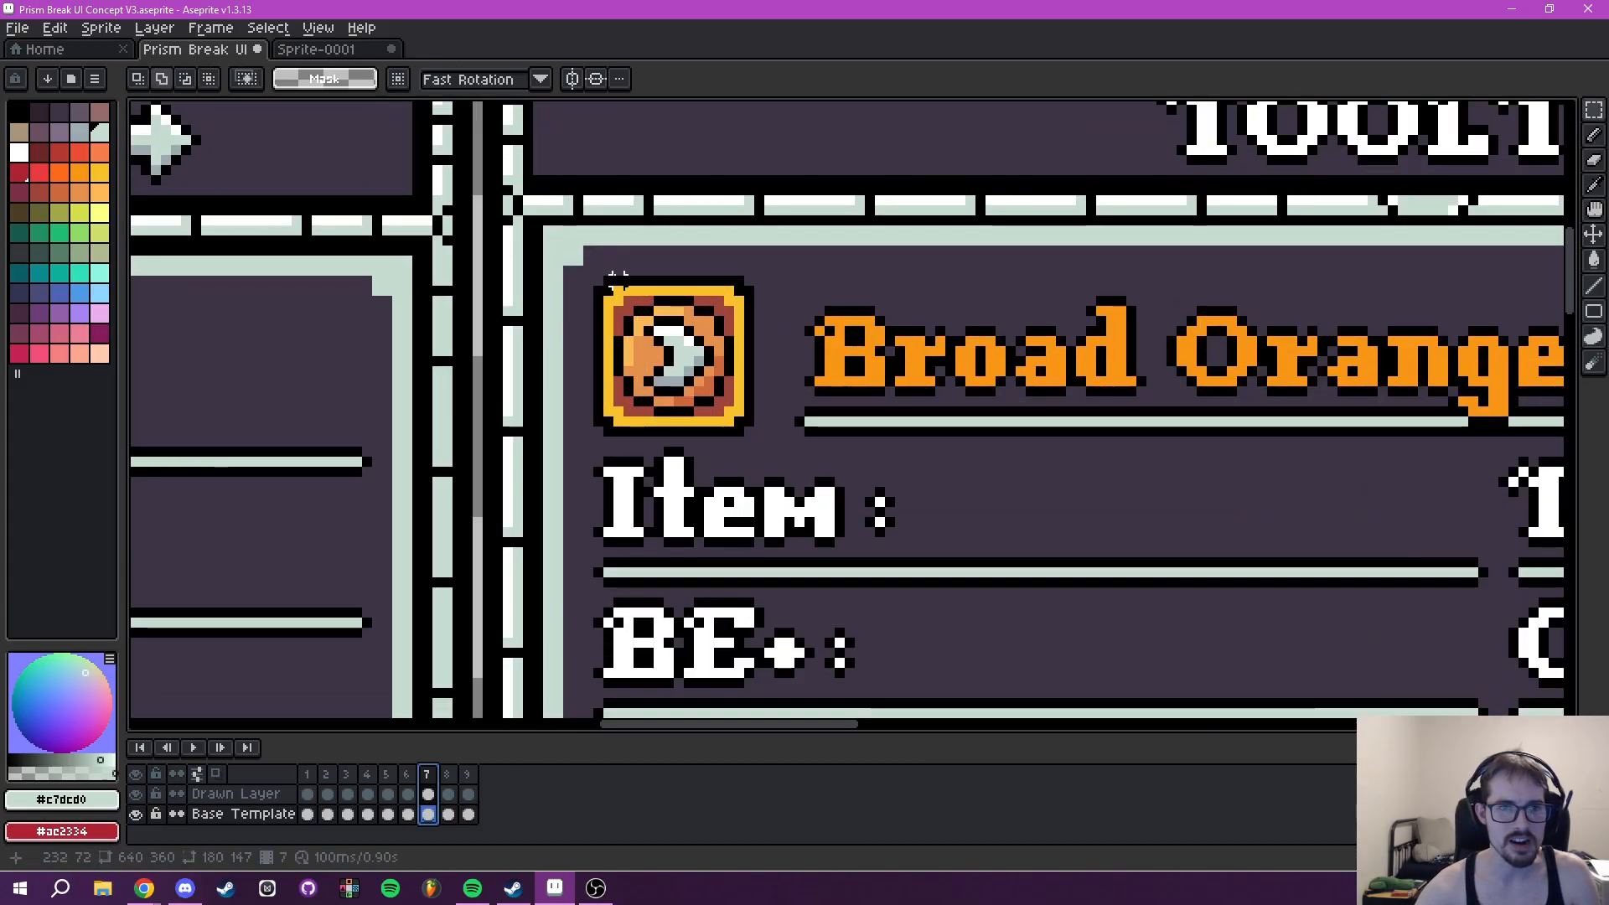
drag(598, 281, 1191, 287)
scroll(995, 226, down, 2)
drag(937, 199, 1130, 541)
drag(830, 272, 852, 698)
drag(844, 419, 857, 857)
drag(474, 374, 464, 367)
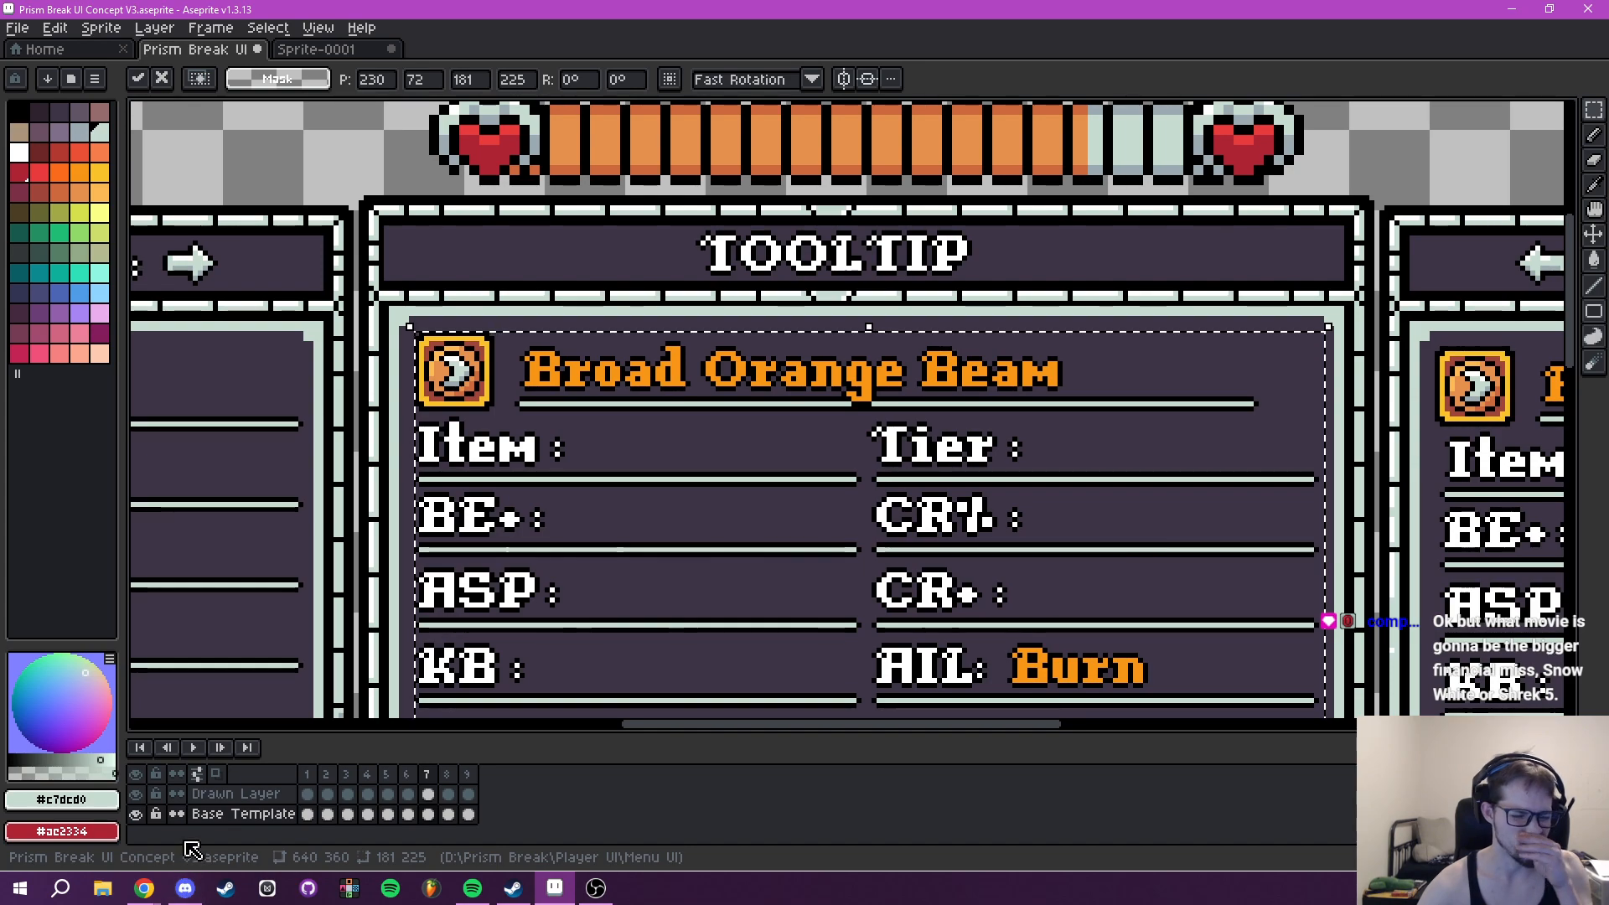
drag(467, 392, 464, 385)
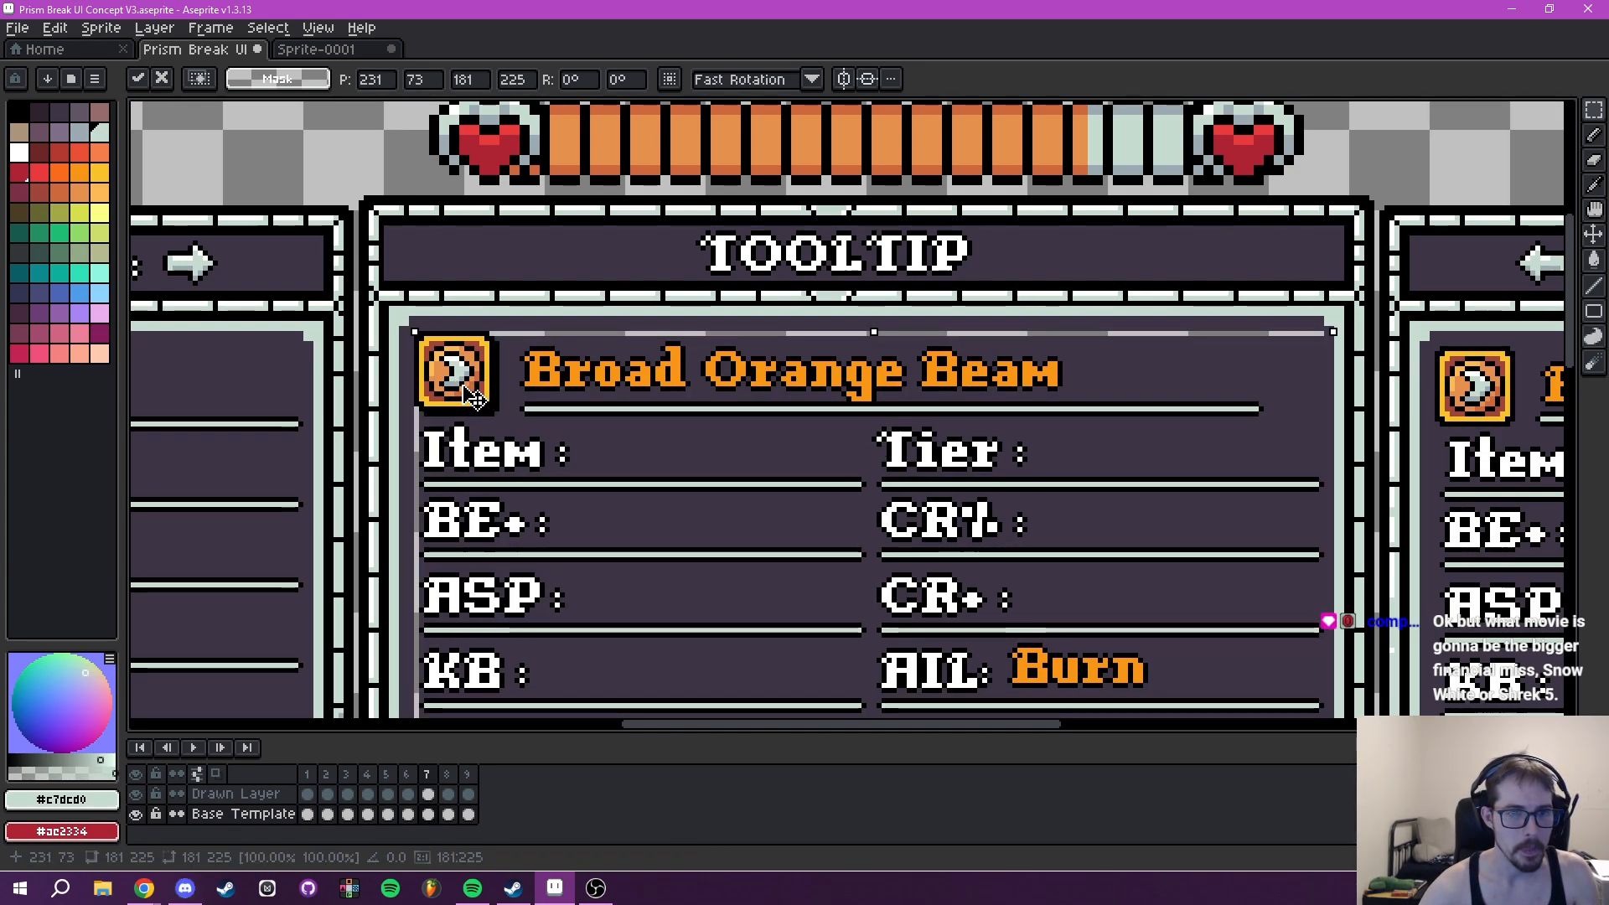
- Try to shift the same selected Tooltip area on the Drawn Layer
click(224, 795)
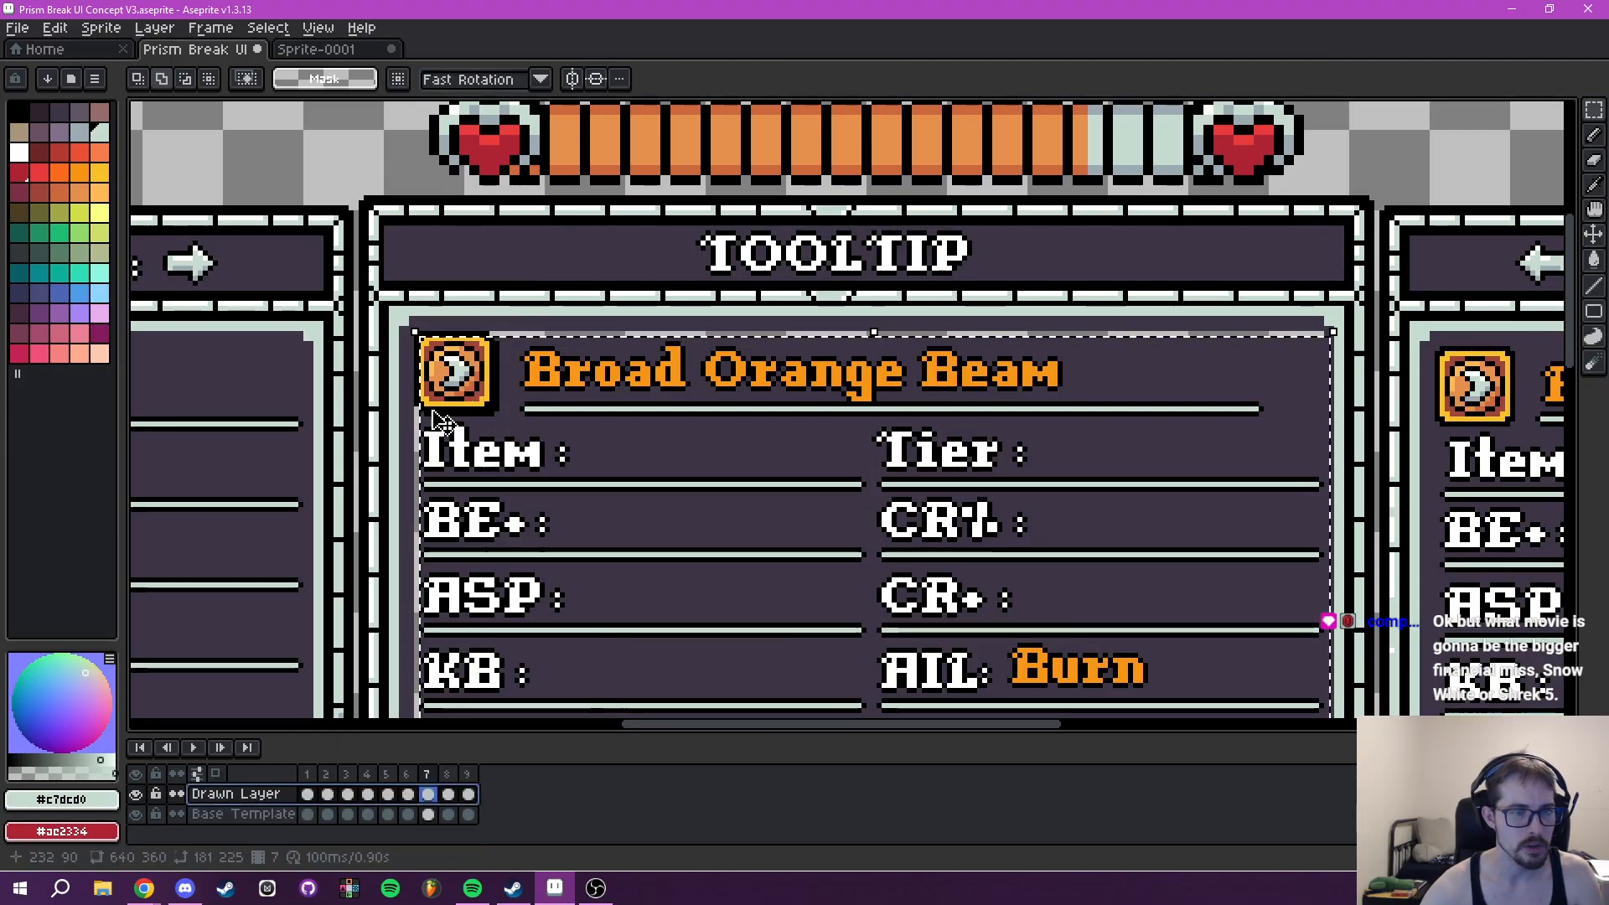
drag(464, 384, 457, 374)
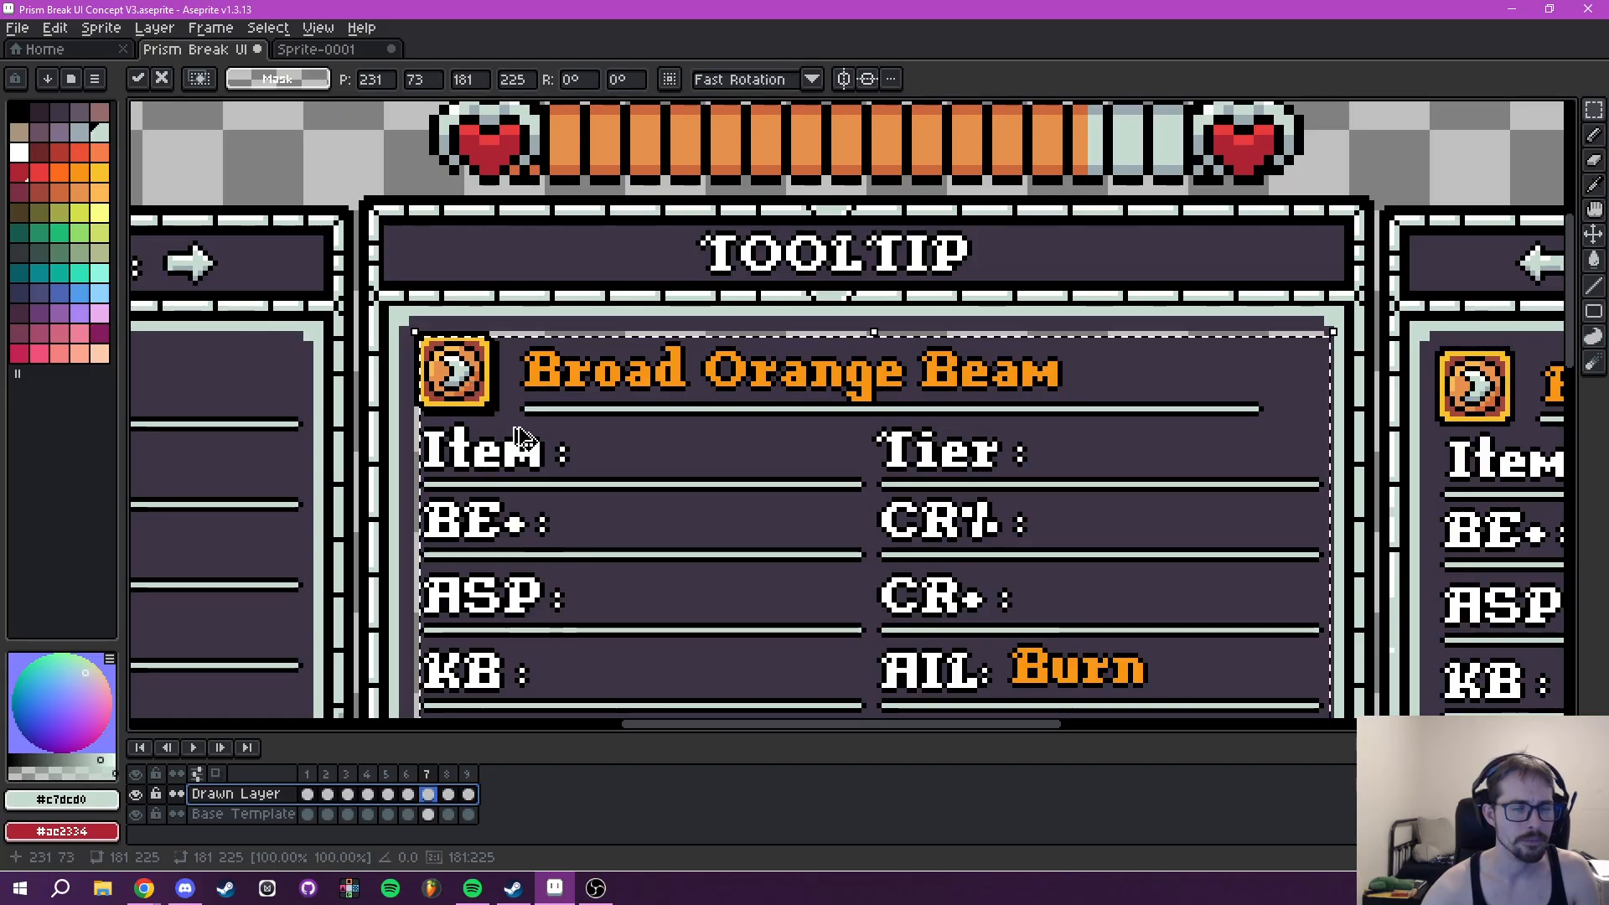
key(Return)
- Hide the Drawn Layer and fill the empty strip around the moved Tooltip contents with #3e3546 on the Base Template layer
click(136, 795)
mouse_move(534, 463)
mouse_down()
mouse_move(599, 455)
mouse_move(387, 80)
mouse_up()
drag(581, 506, 668, 151)
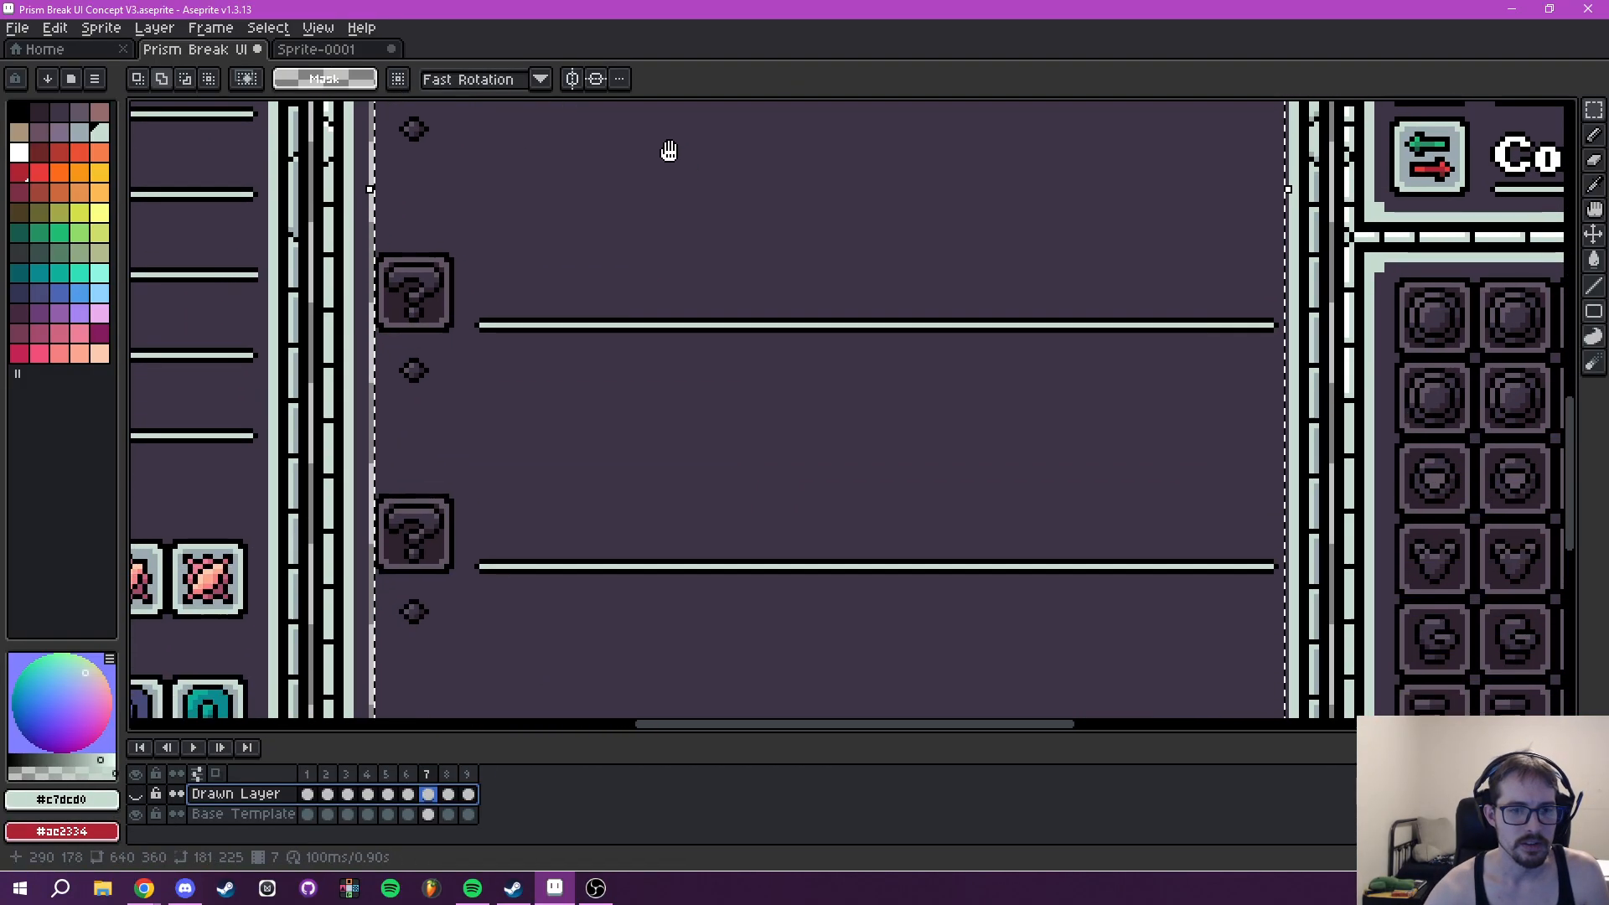
click(244, 815)
scroll(647, 590, down, 4)
scroll(693, 585, up, 6)
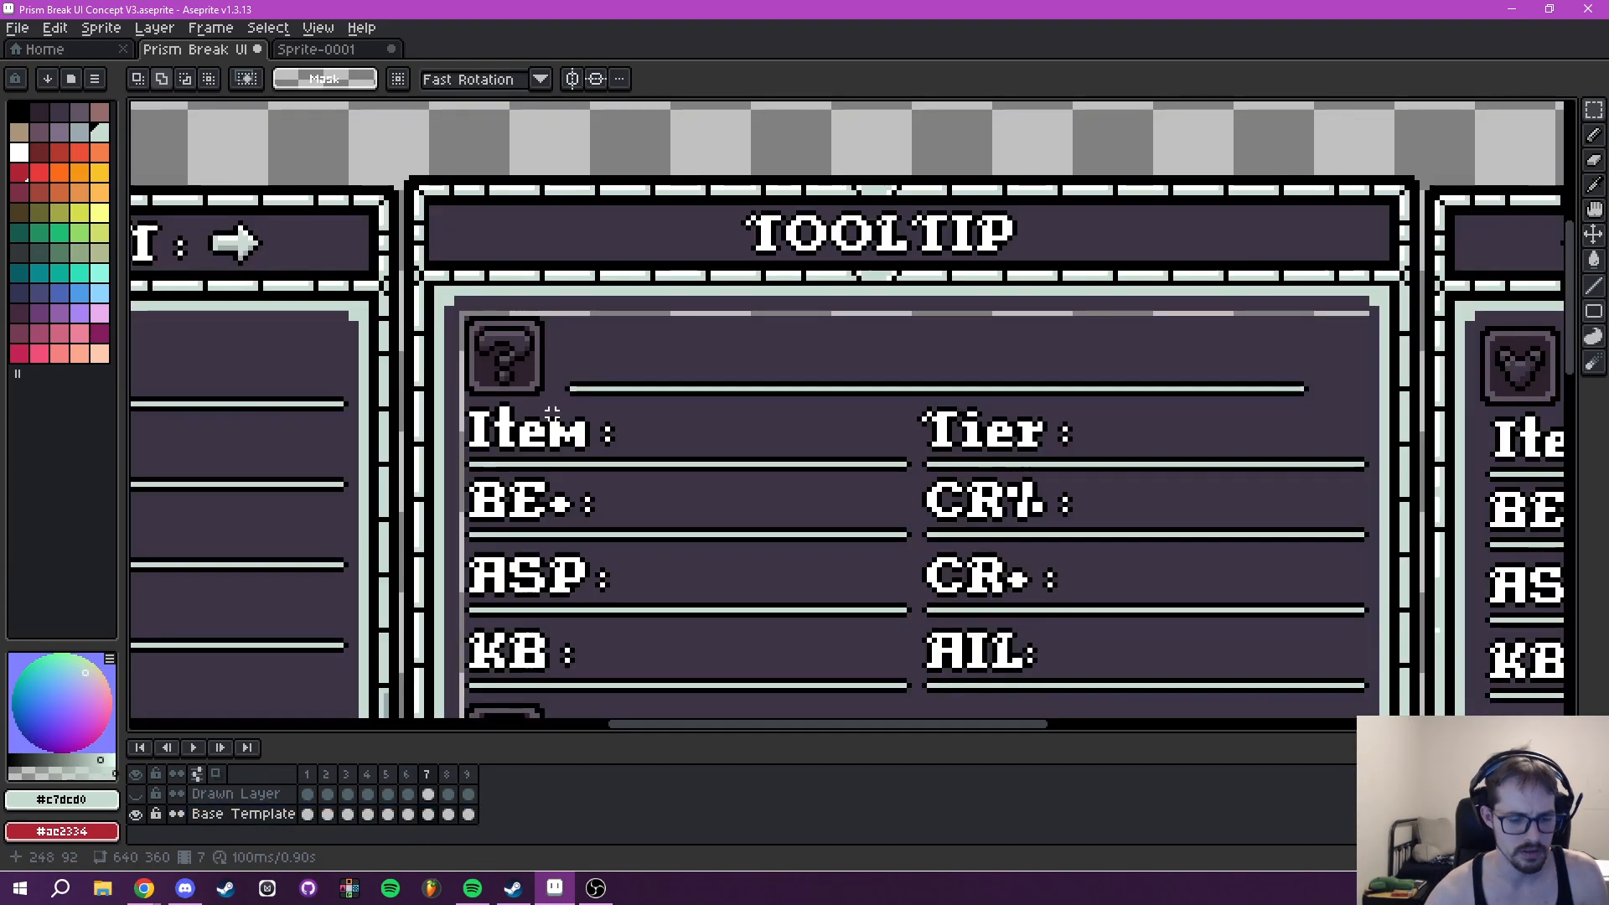
key(i)
click(626, 359)
key(g)
click(606, 313)
drag(557, 395, 648, 381)
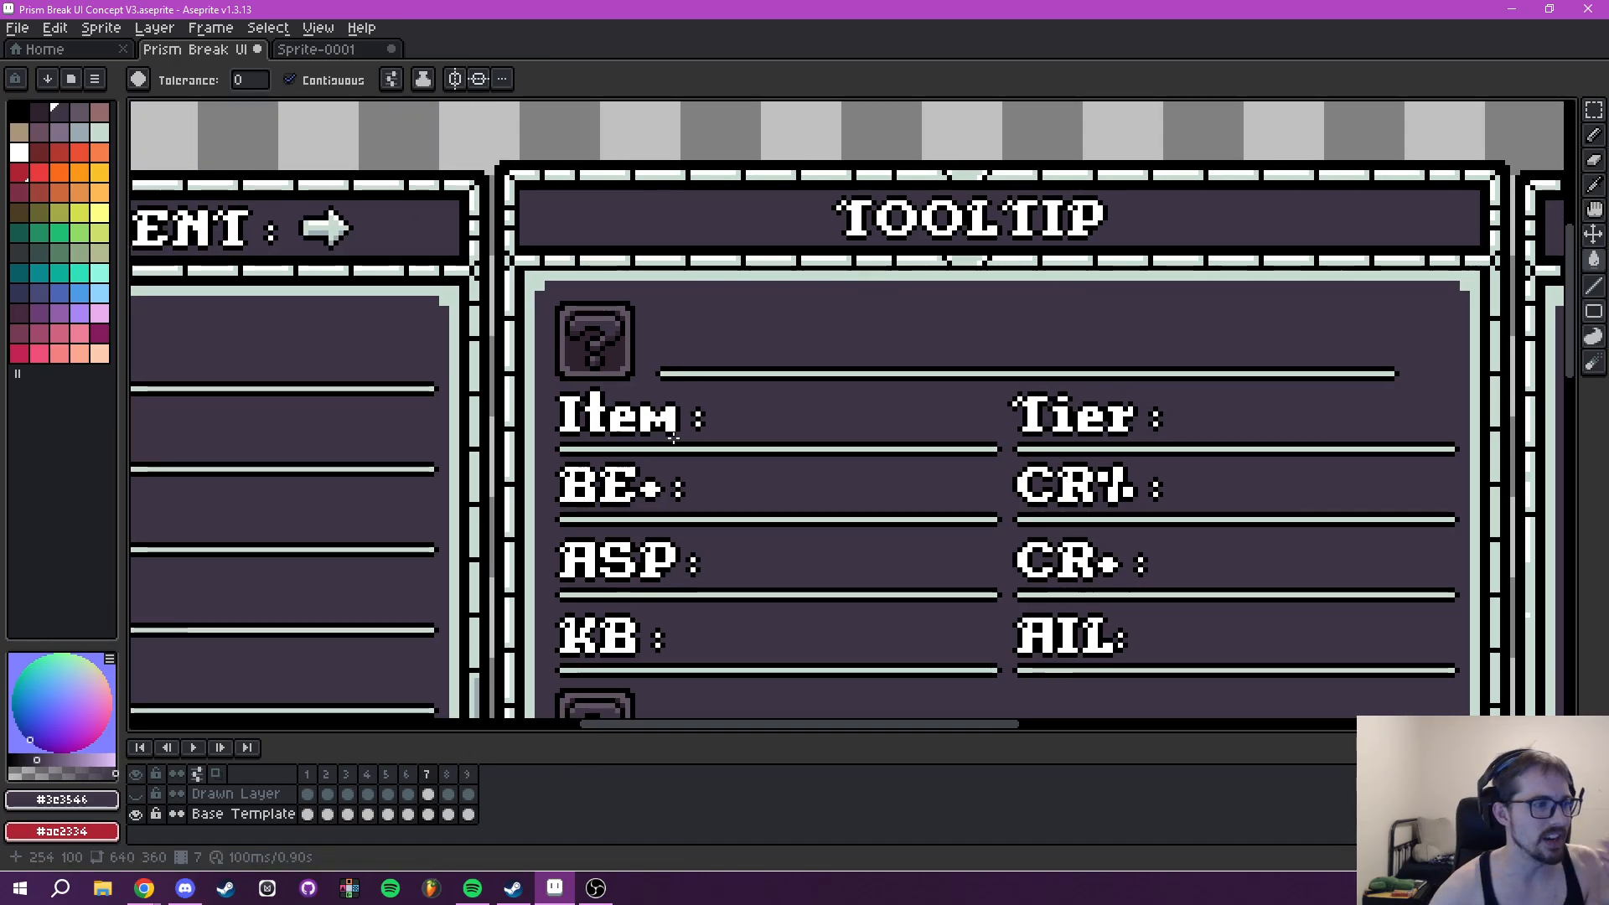
- Show the Drawn Layer, select its 183 by 225 pixel Tooltip area in frame 7, and move it to 230, 72
click(196, 796)
click(136, 795)
drag(534, 485, 536, 544)
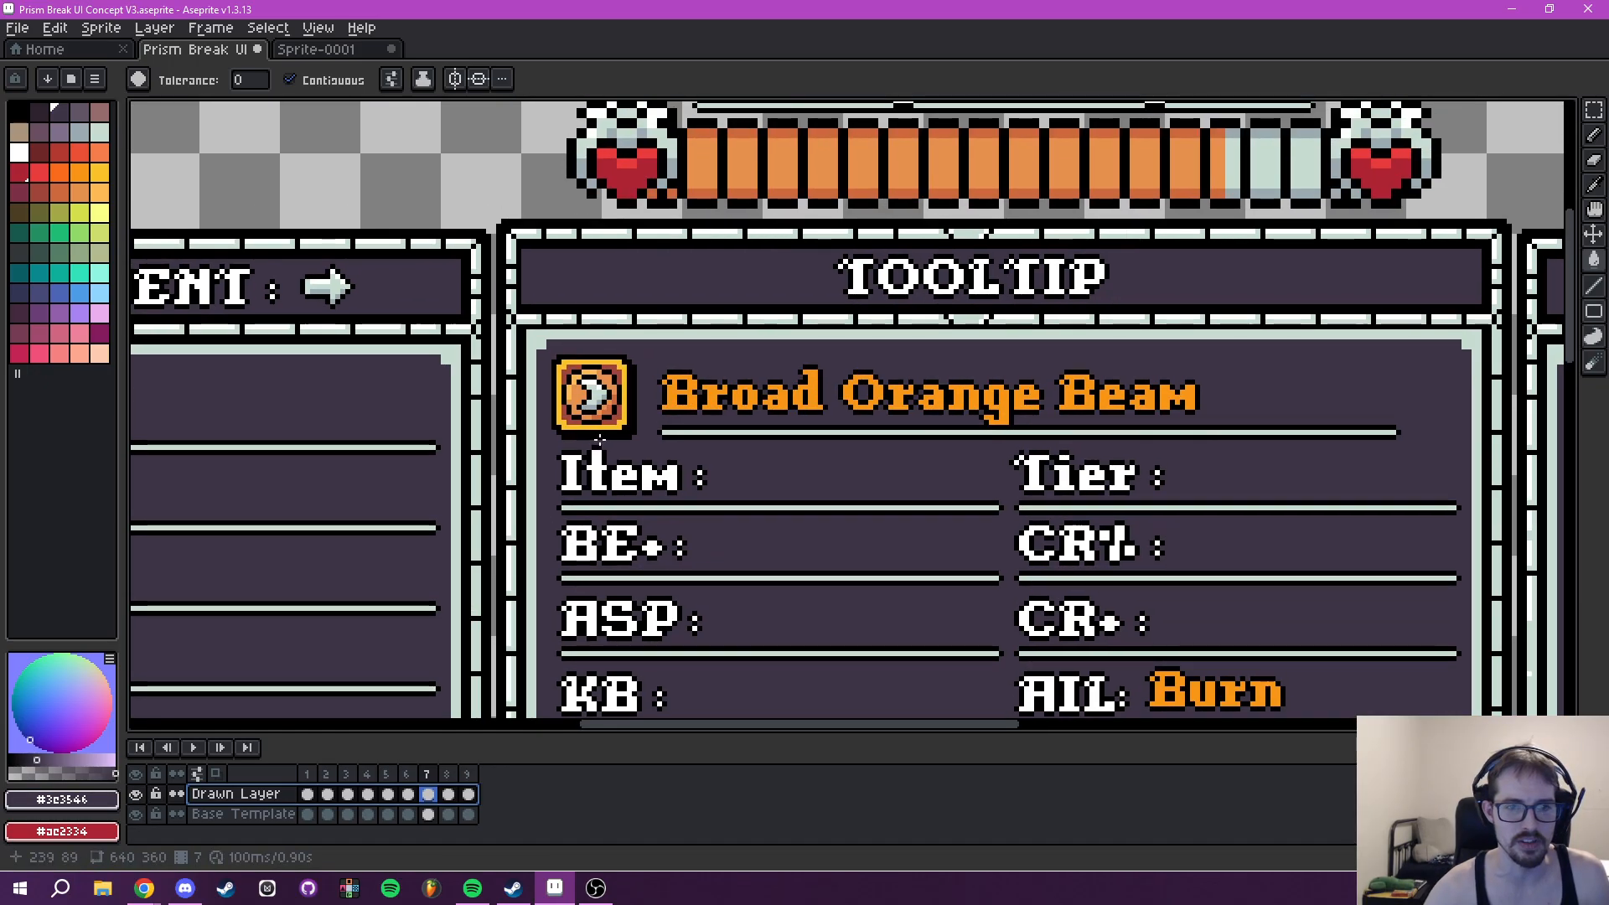
key(m)
scroll(597, 381, up, 1)
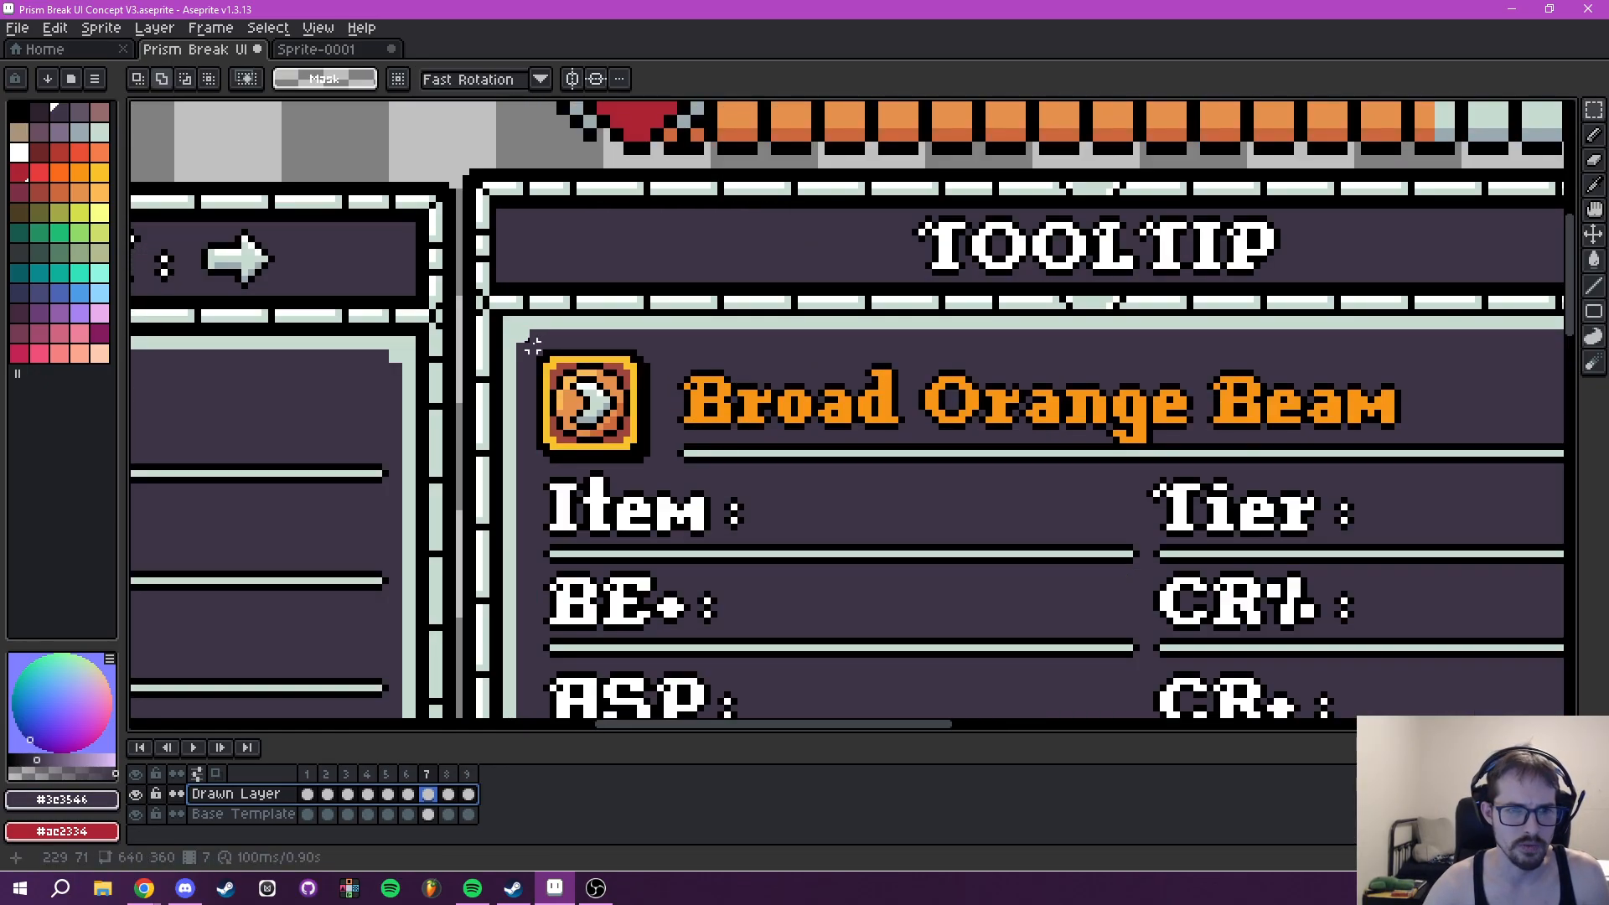
drag(532, 345, 1409, 325)
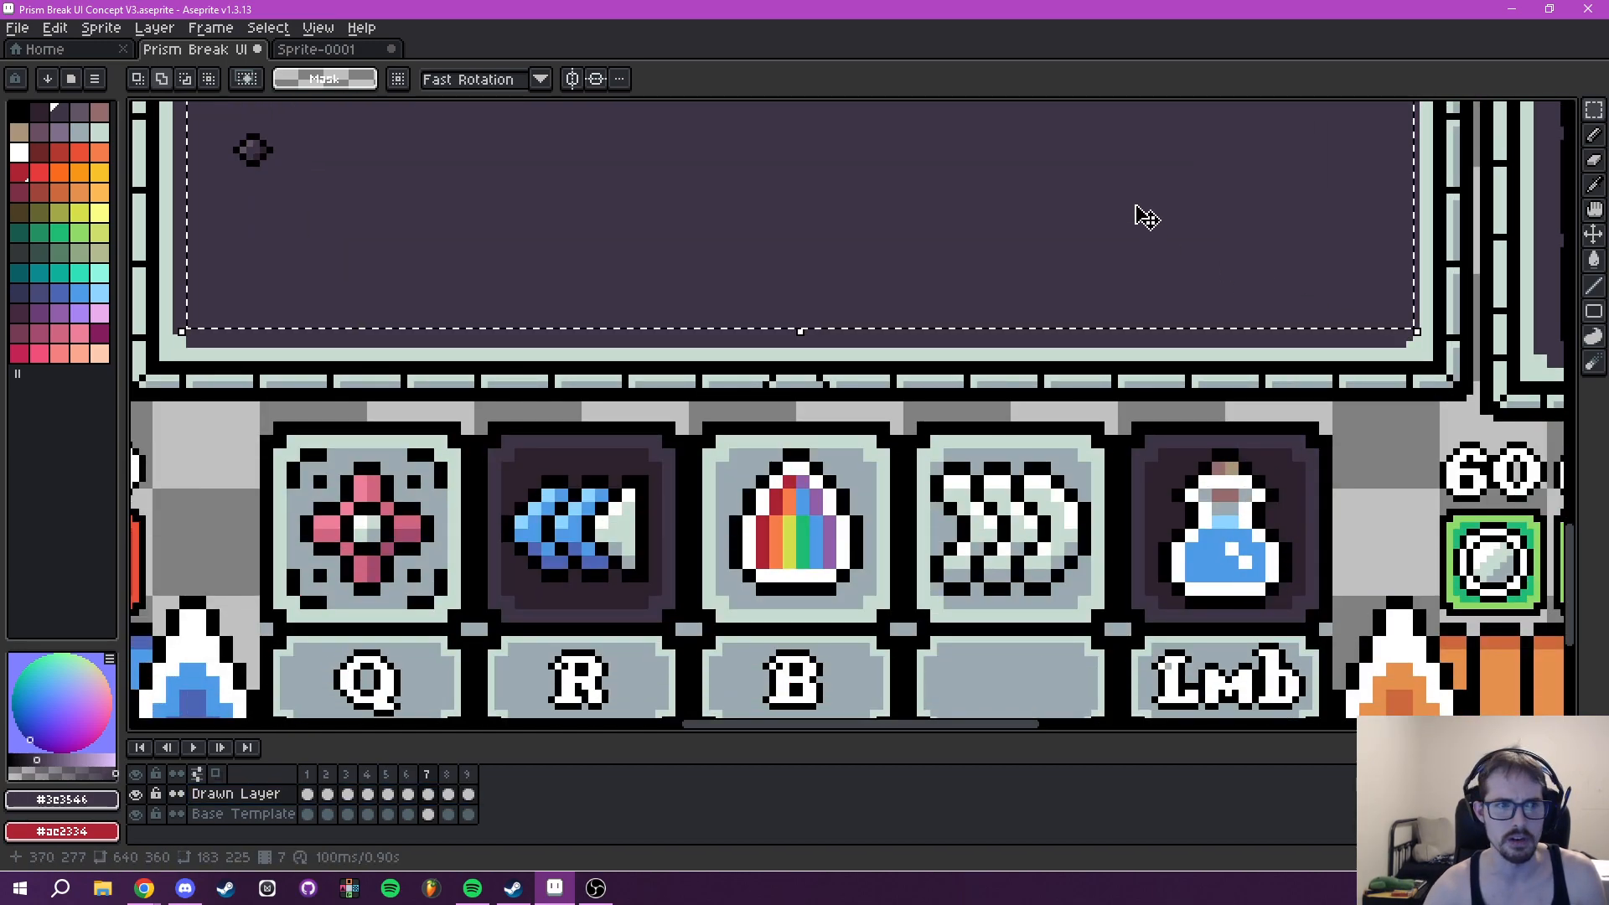
drag(1137, 207, 1088, 575)
scroll(1034, 294, down, 1)
scroll(1032, 295, down, 4)
scroll(825, 459, up, 4)
drag(615, 355, 682, 350)
drag(337, 262, 341, 266)
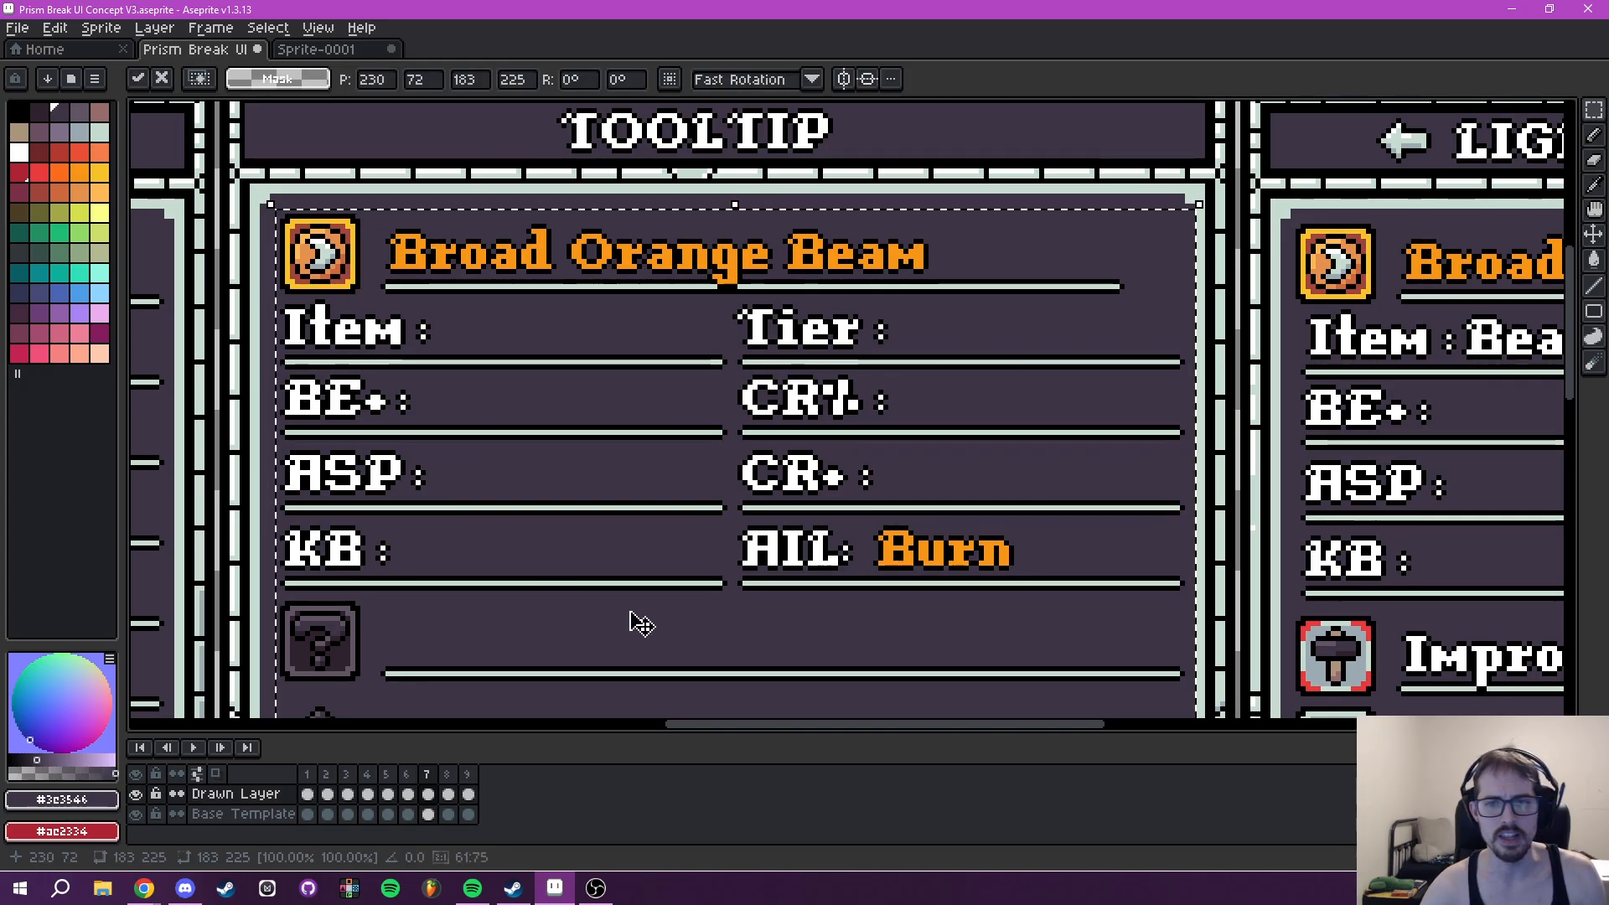
key(ctrl+d)
- Examine the spacing of frame 7's question-mark rows down to the Tooltip's lower border
scroll(701, 517, down, 4)
drag(729, 533, 708, 242)
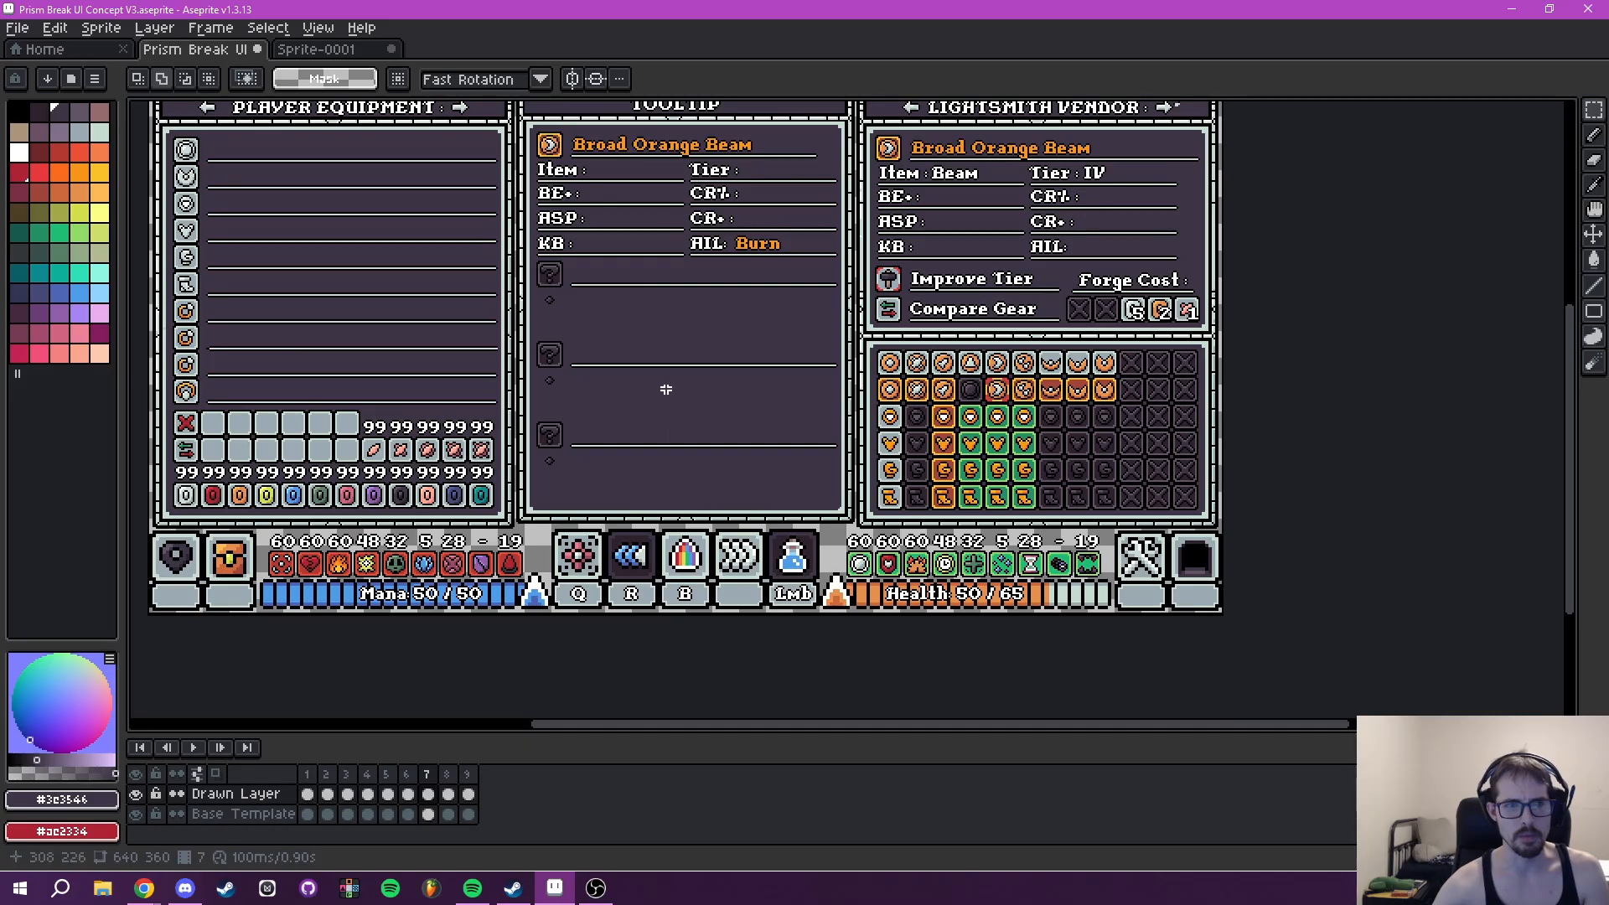
scroll(666, 392, up, 1)
drag(629, 341, 728, 440)
drag(760, 424, 740, 313)
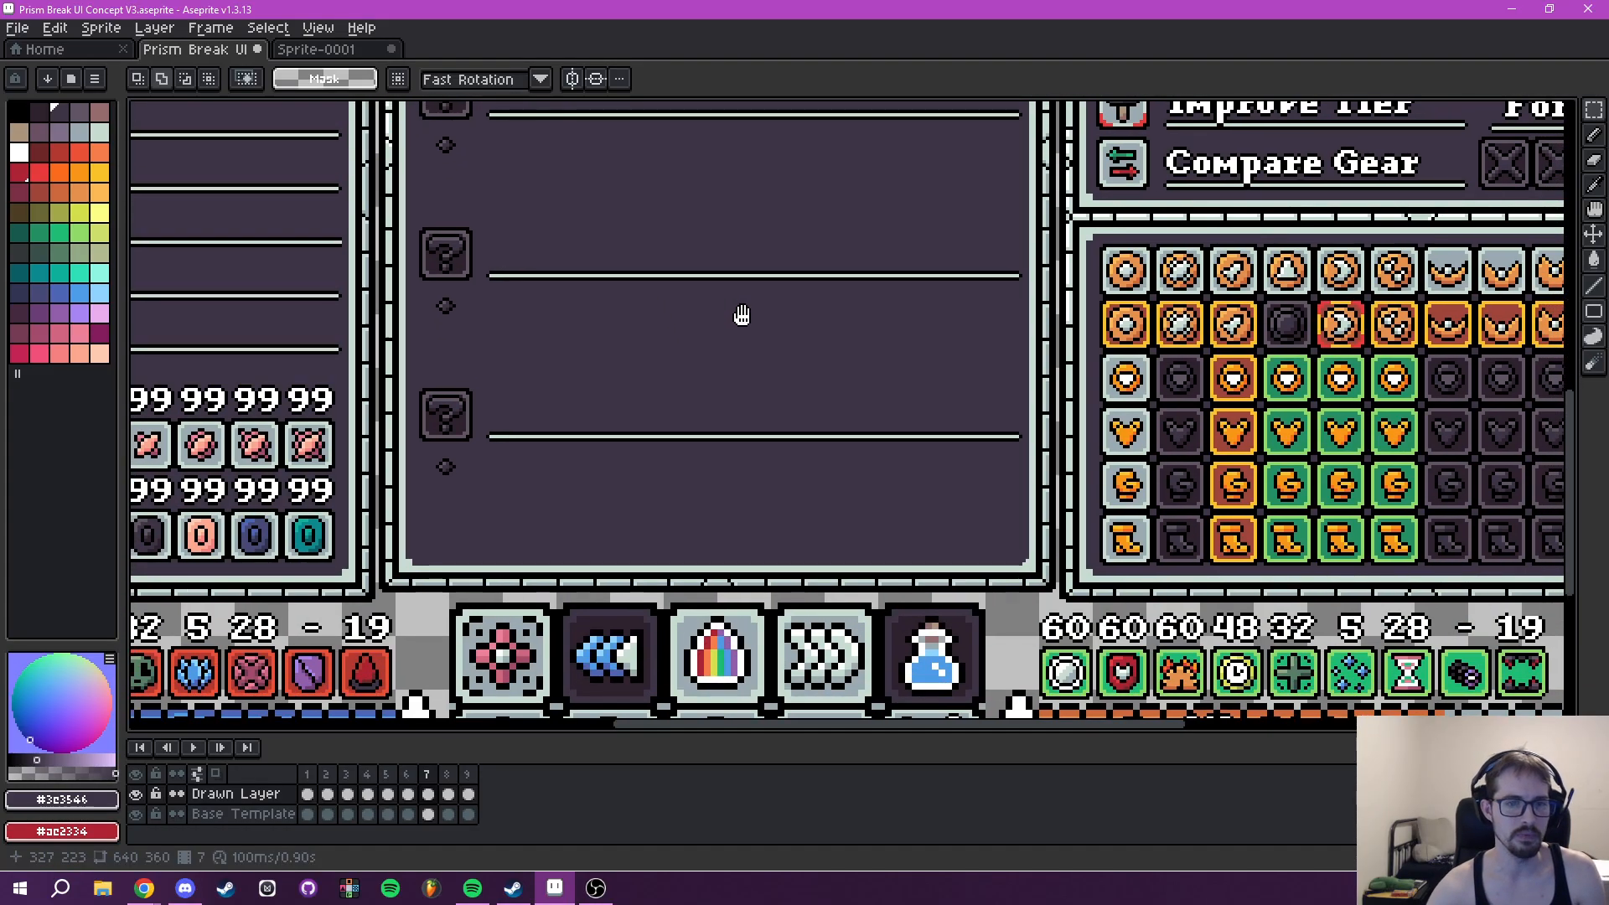
drag(718, 431, 768, 393)
scroll(964, 469, up, 4)
drag(963, 469, 611, 414)
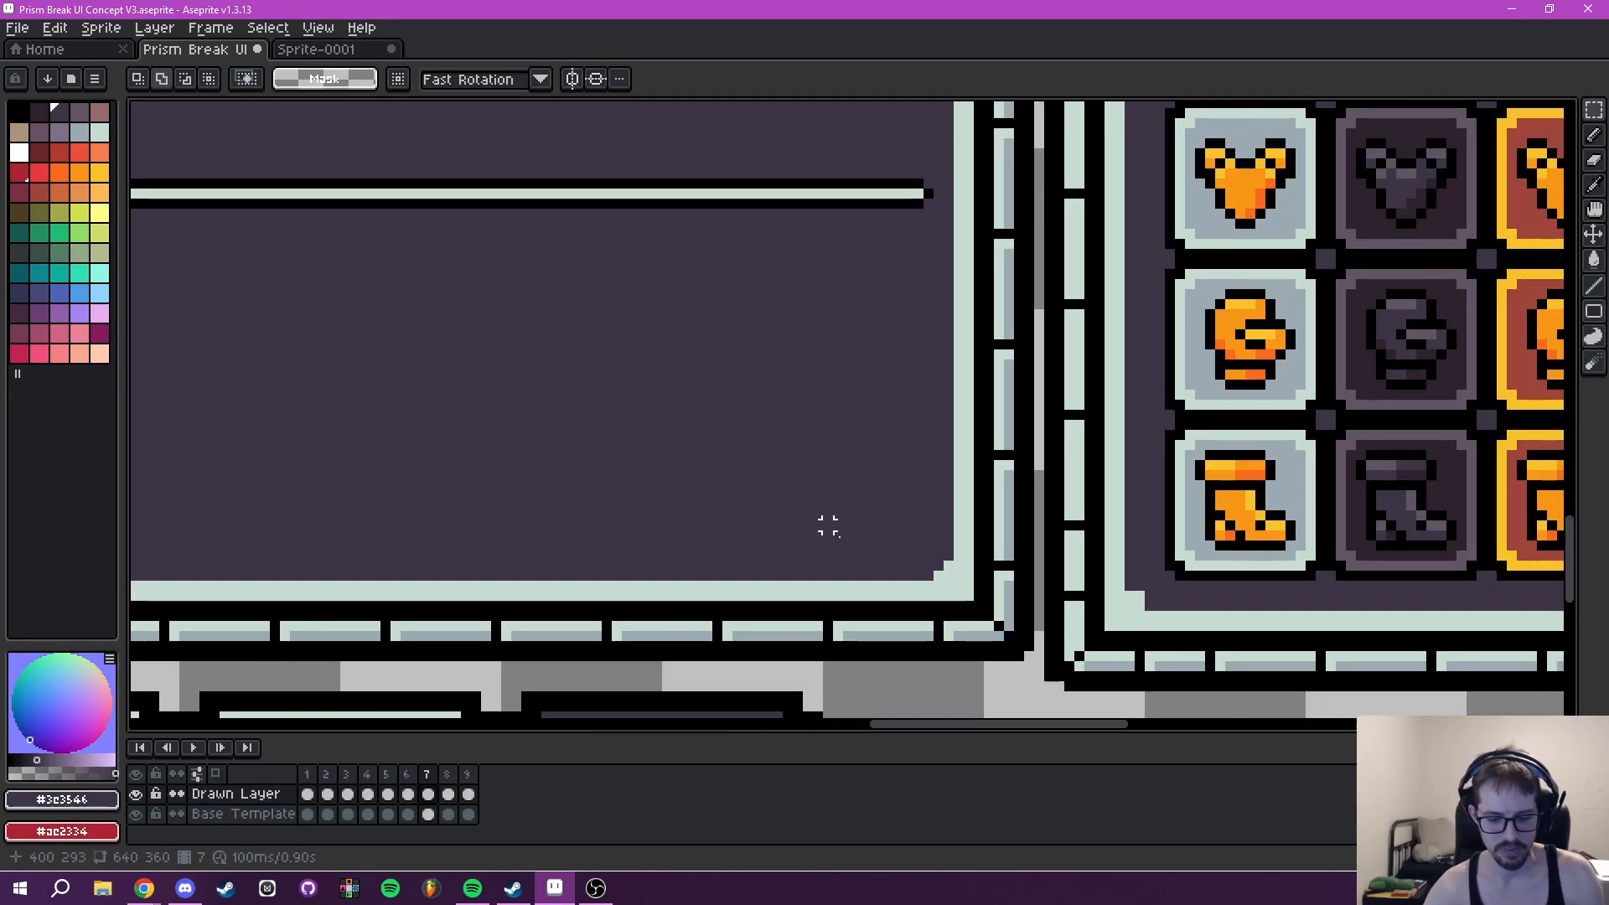
- Sample the Tooltip border colour #c7dcd0 for the Pencil tool on the Base Template layer and check the panel without the Drawn Layer
key(i)
scroll(933, 588, up, 1)
click(945, 571)
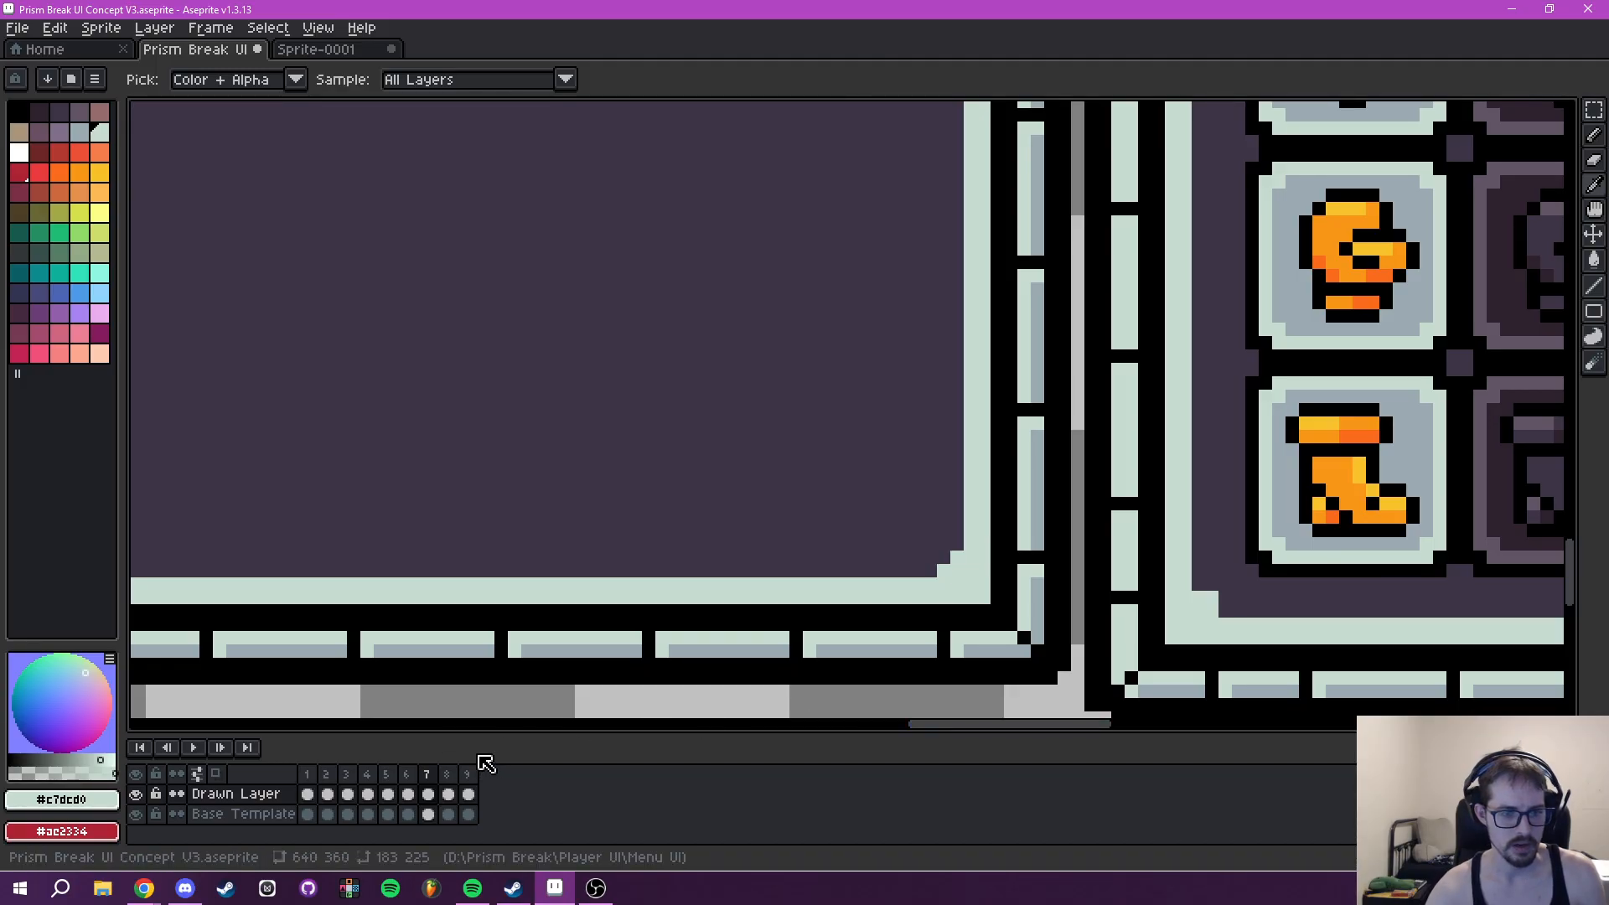
click(244, 819)
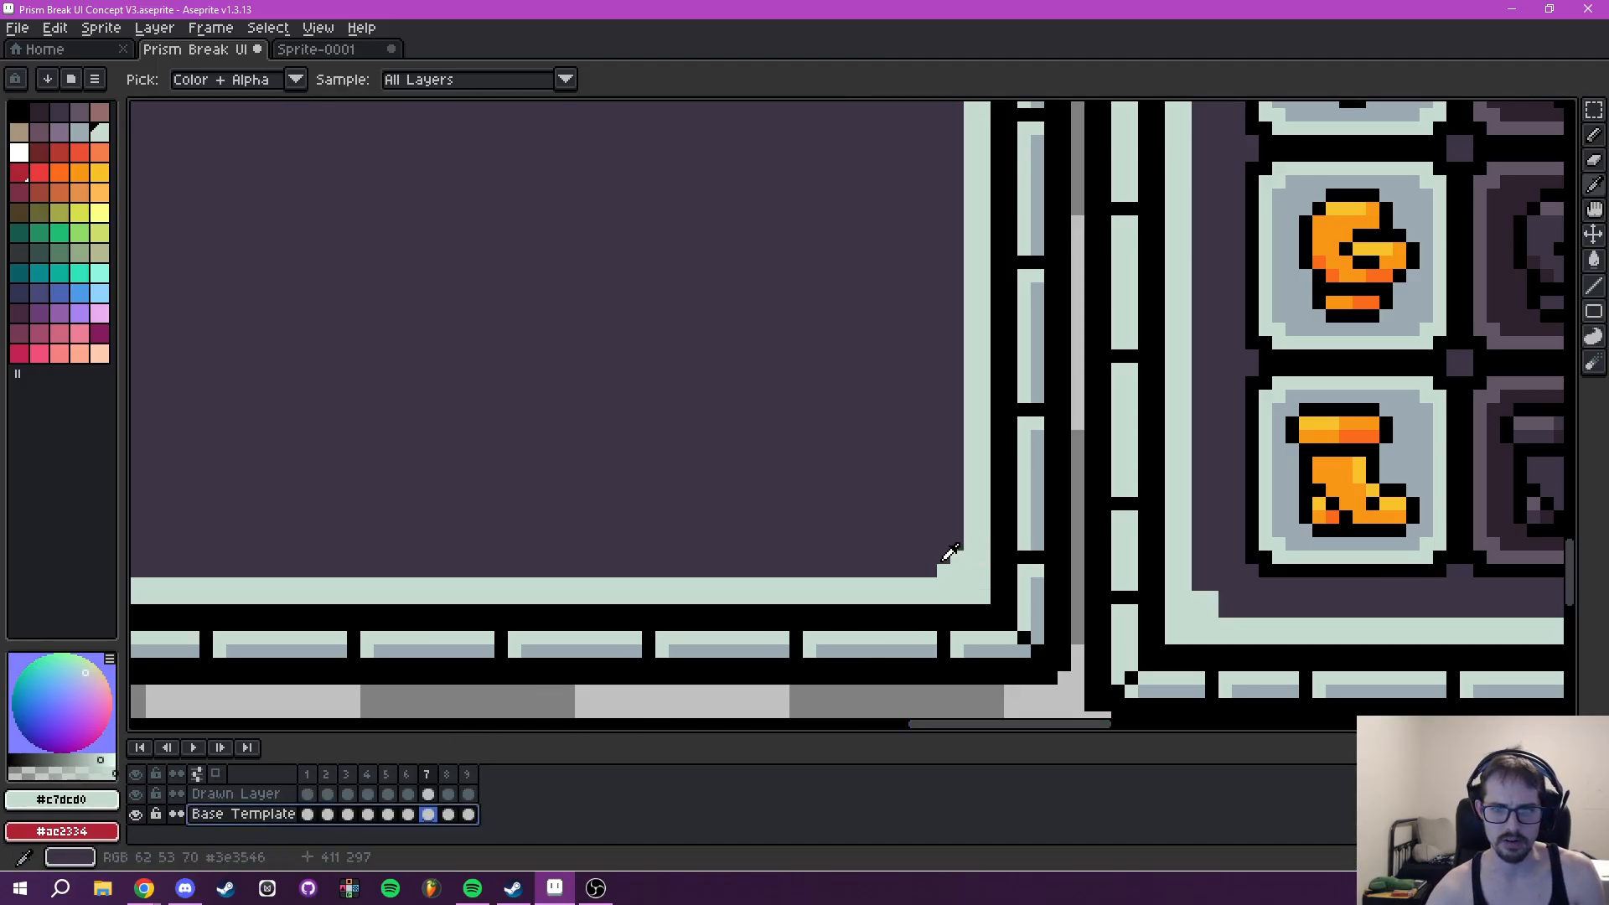
key(b)
scroll(830, 515, down, 3)
drag(615, 595, 694, 574)
click(136, 796)
click(137, 796)
- Review frame 7's full menu layout, look through frames 6 and 4, and return to frame 5
scroll(365, 476, down, 4)
drag(418, 412, 657, 540)
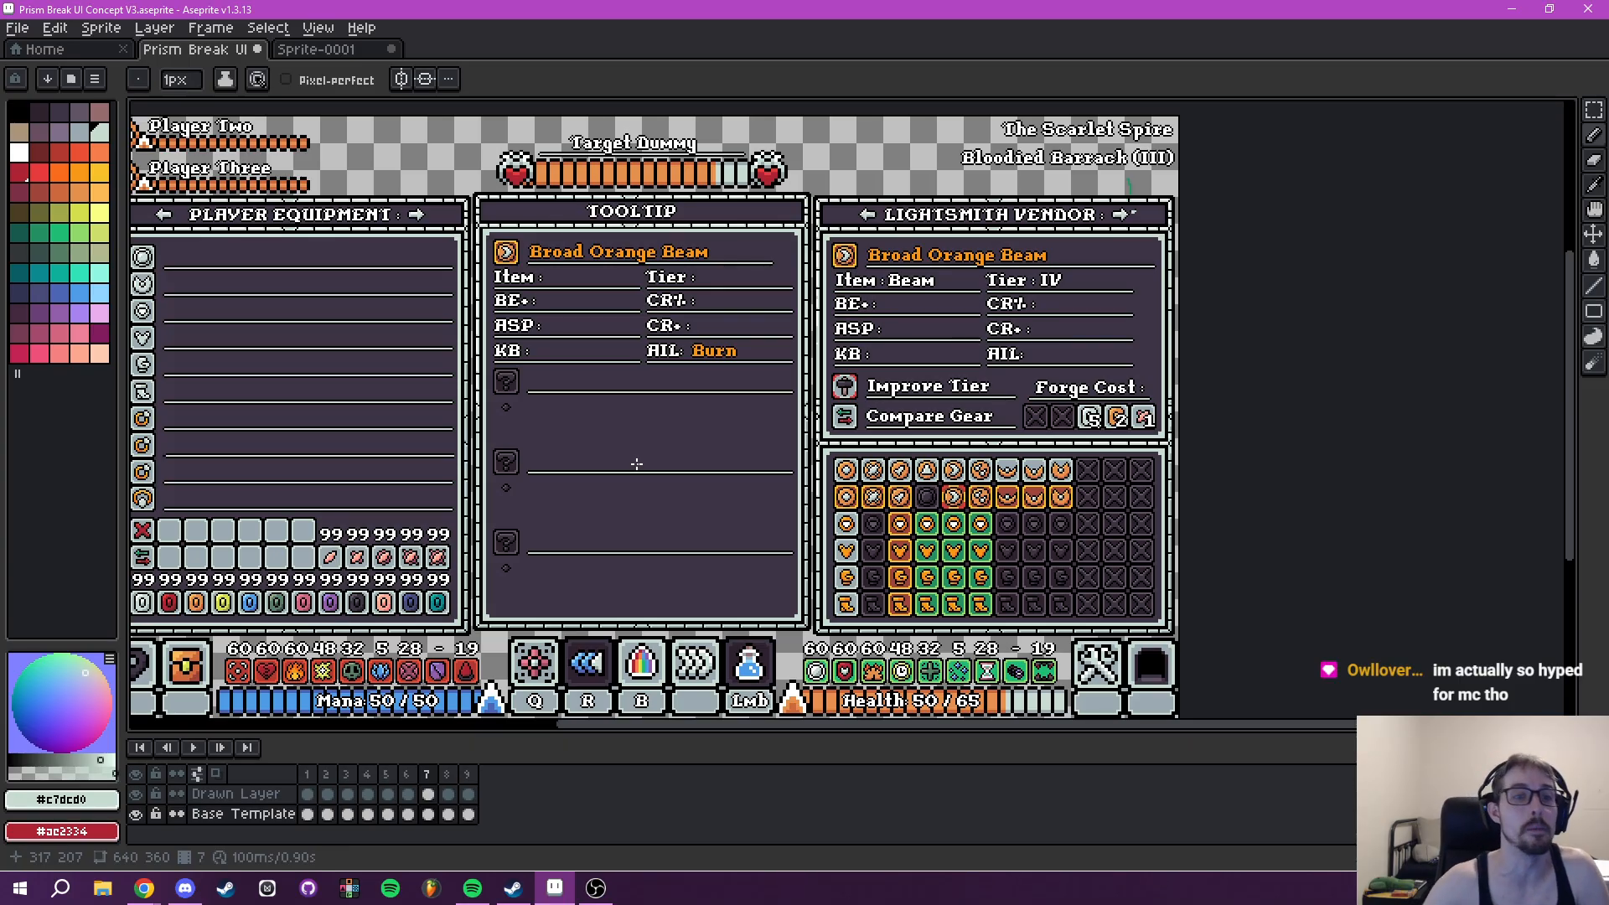
scroll(704, 419, down, 2)
scroll(739, 438, up, 2)
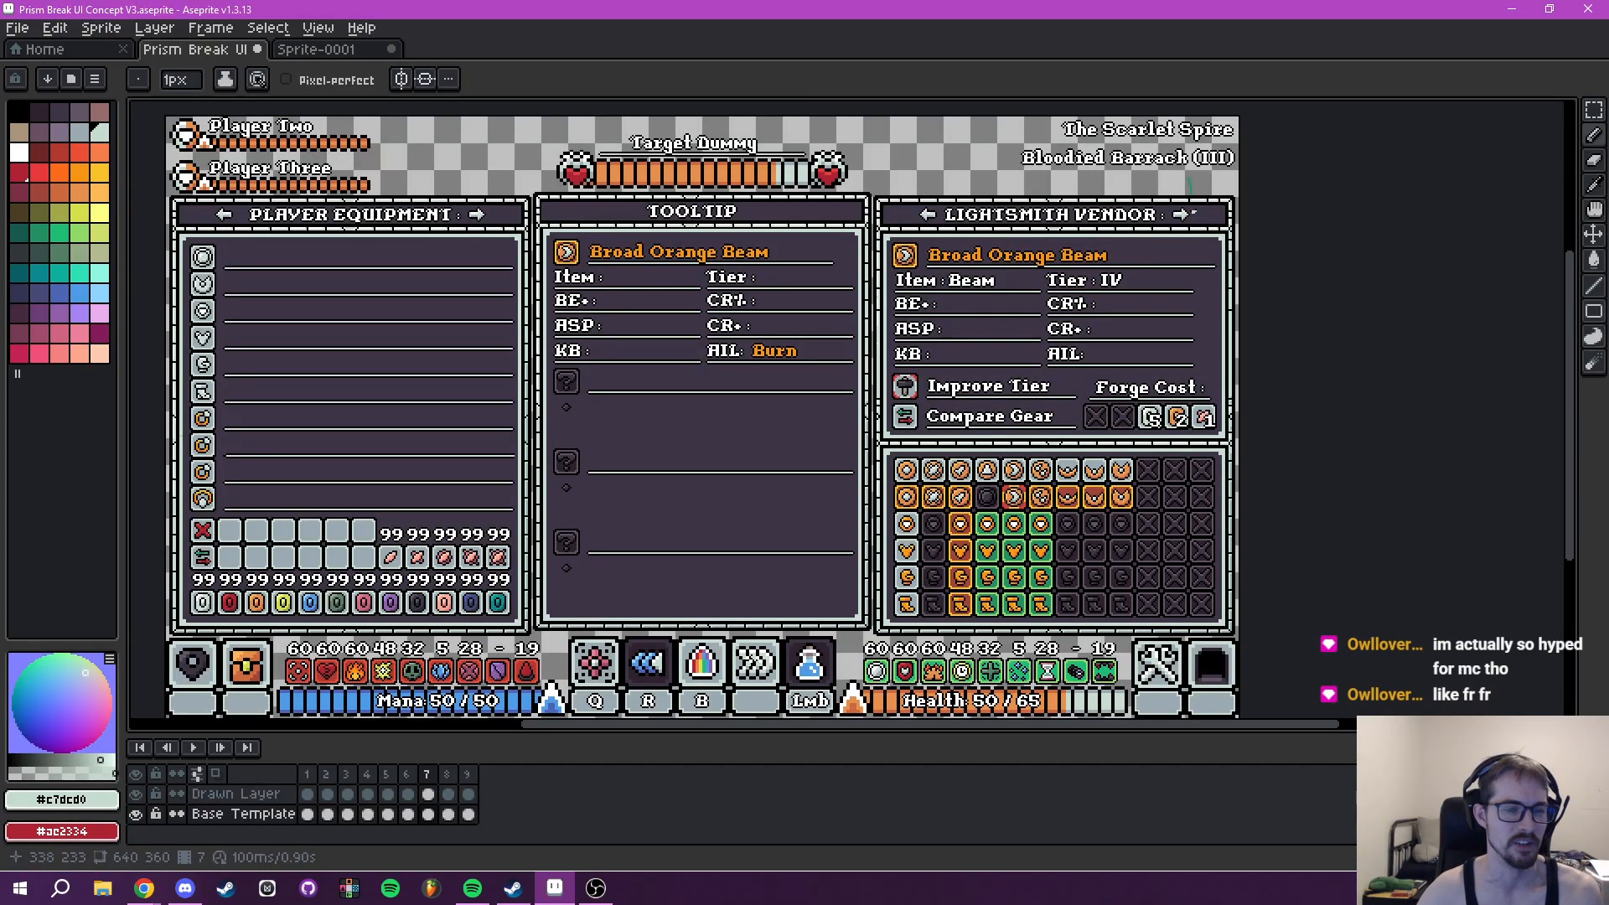
click(407, 774)
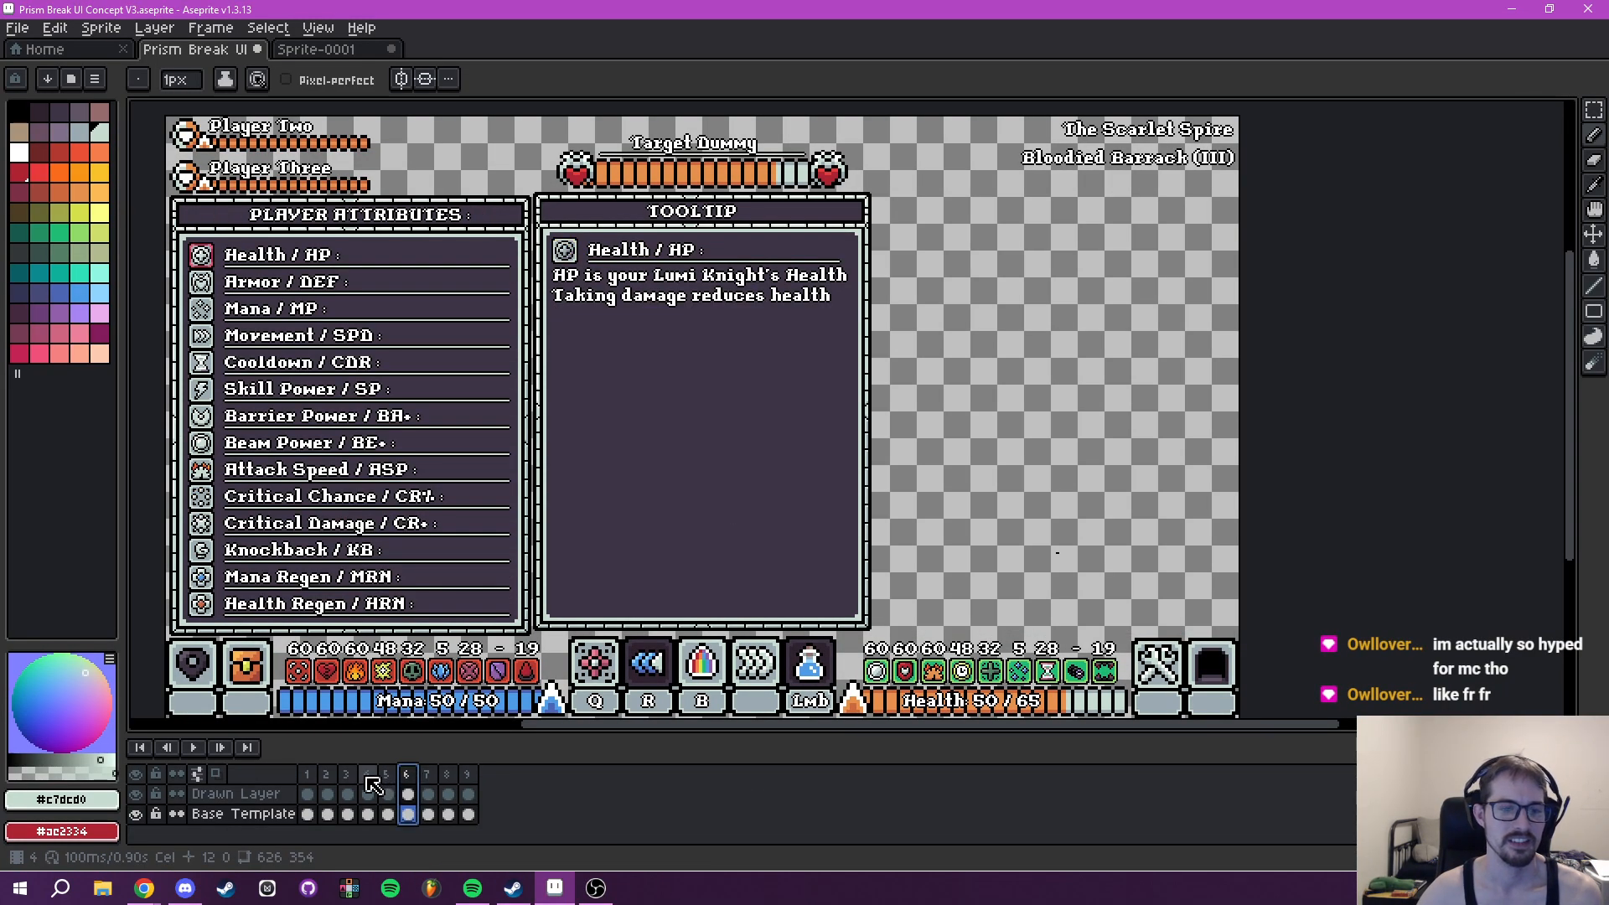
click(367, 774)
click(386, 774)
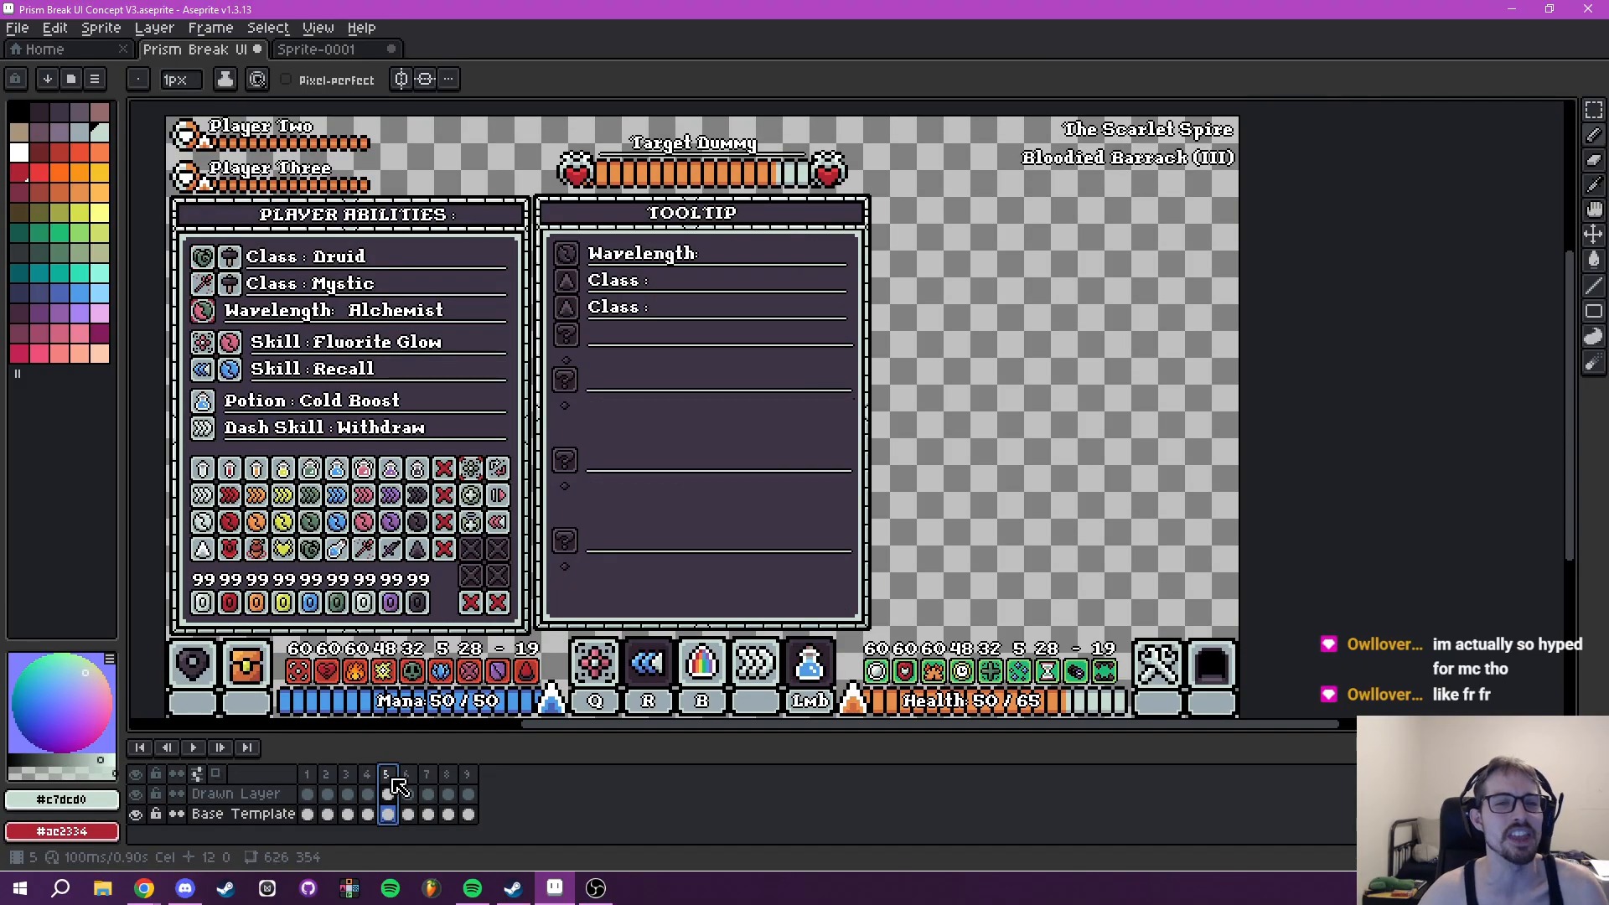
- Select frame 5's lower three question-mark rows, a 182 by 141 pixel area, and move them to 231, 122 beneath the Class rows
drag(639, 448, 714, 573)
scroll(651, 471, up, 2)
drag(682, 321, 707, 273)
scroll(705, 543, up, 2)
drag(732, 686, 684, 505)
key(m)
scroll(586, 379, up, 1)
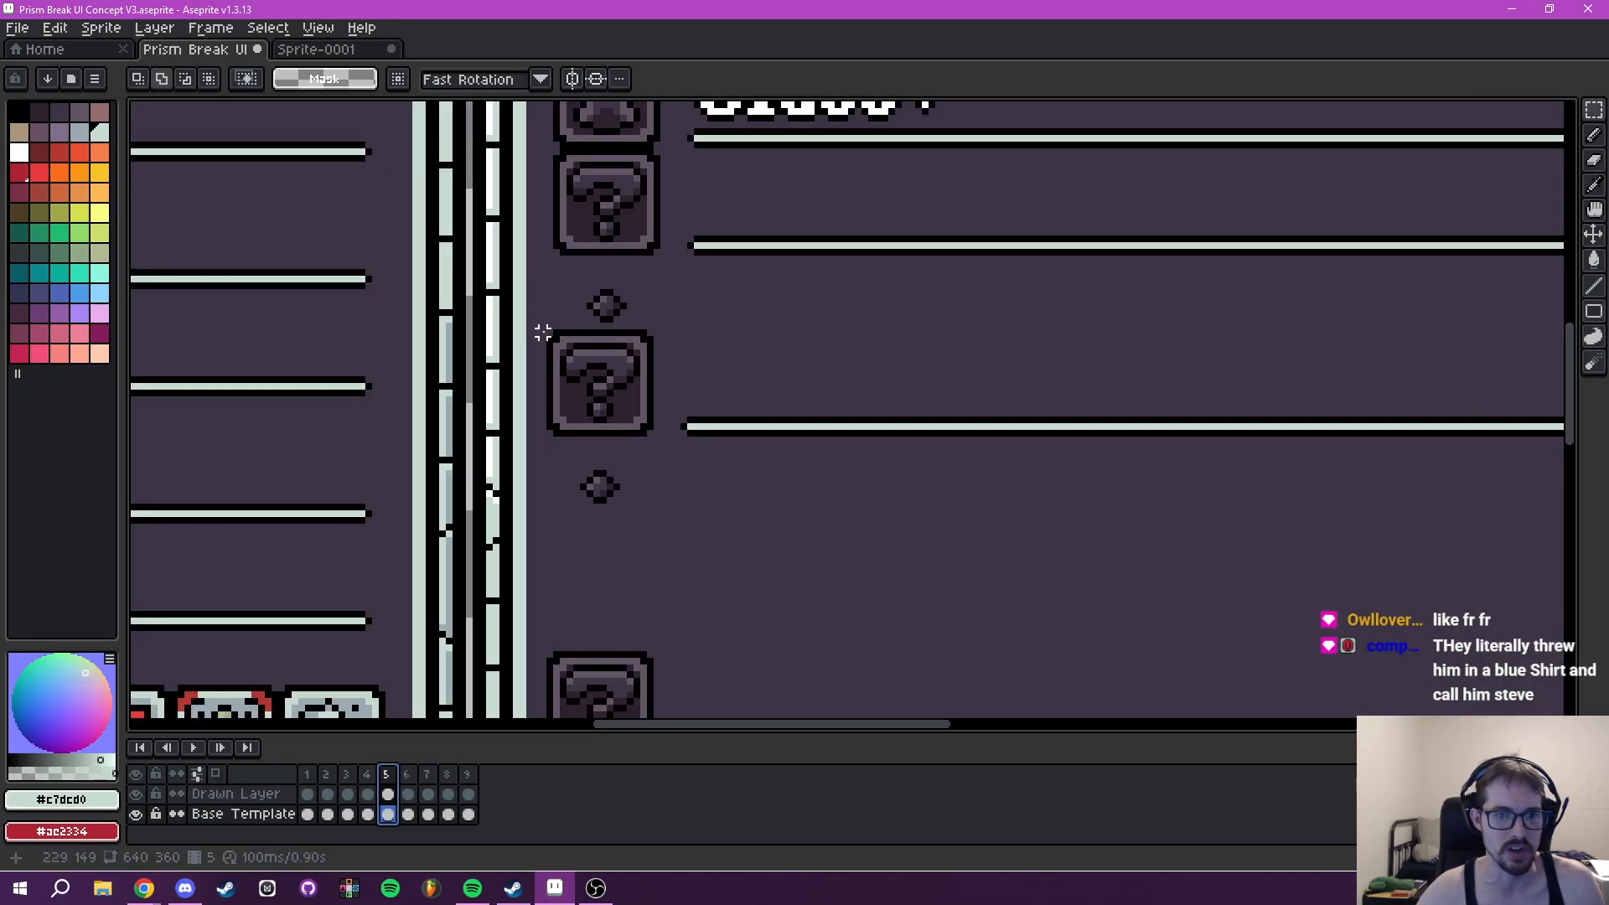
drag(549, 333, 1333, 466)
scroll(962, 295, down, 1)
drag(935, 303, 976, 770)
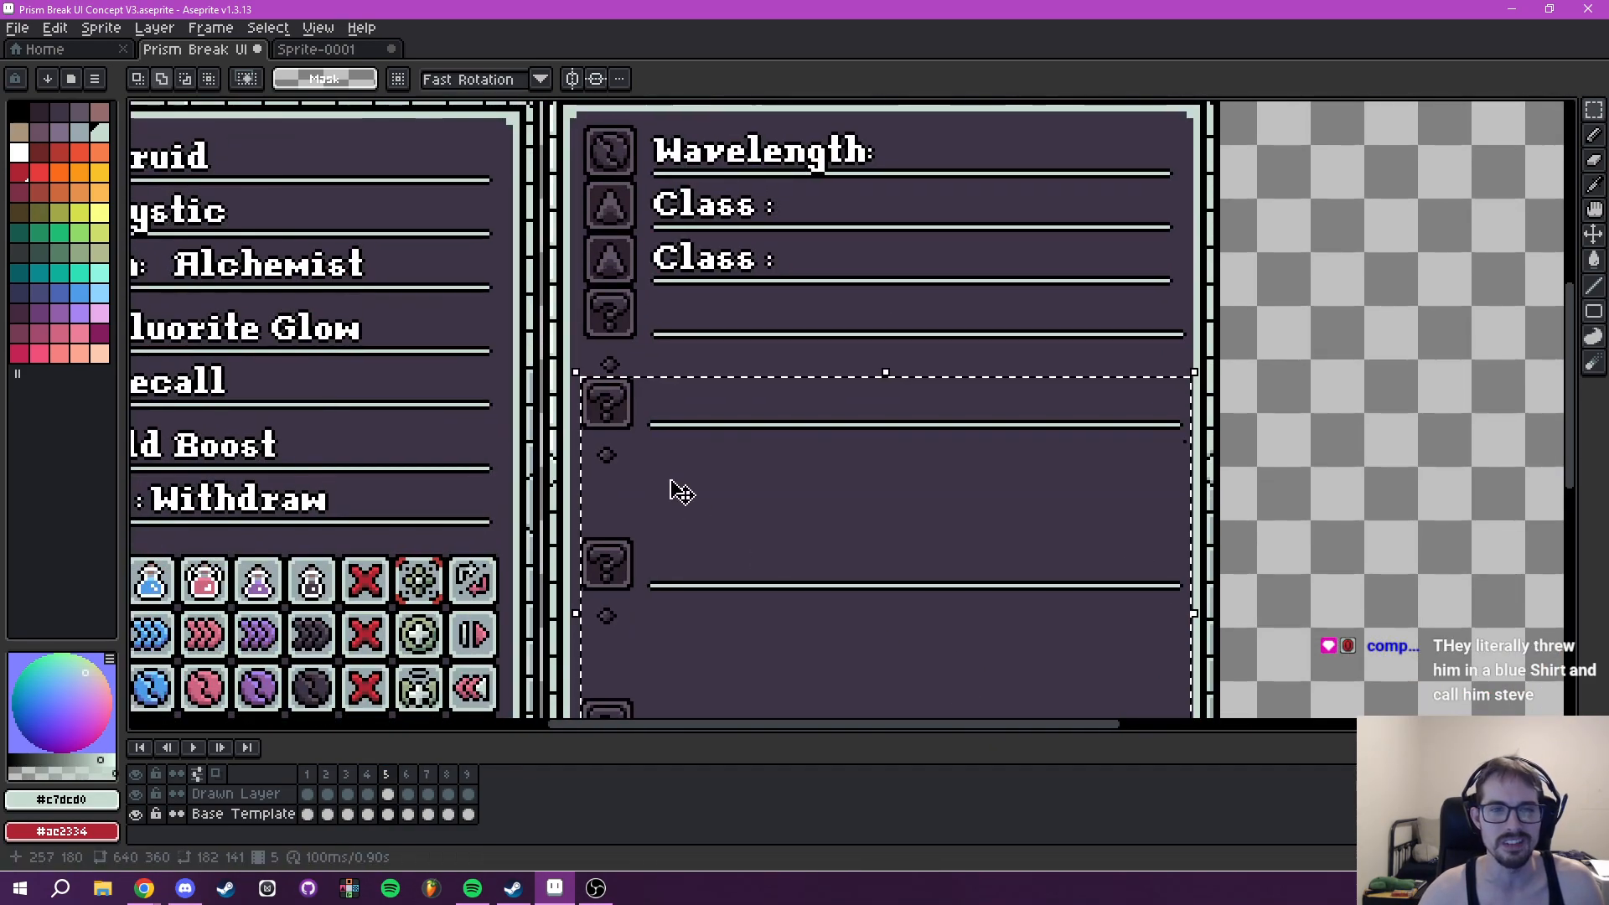
drag(616, 408, 616, 315)
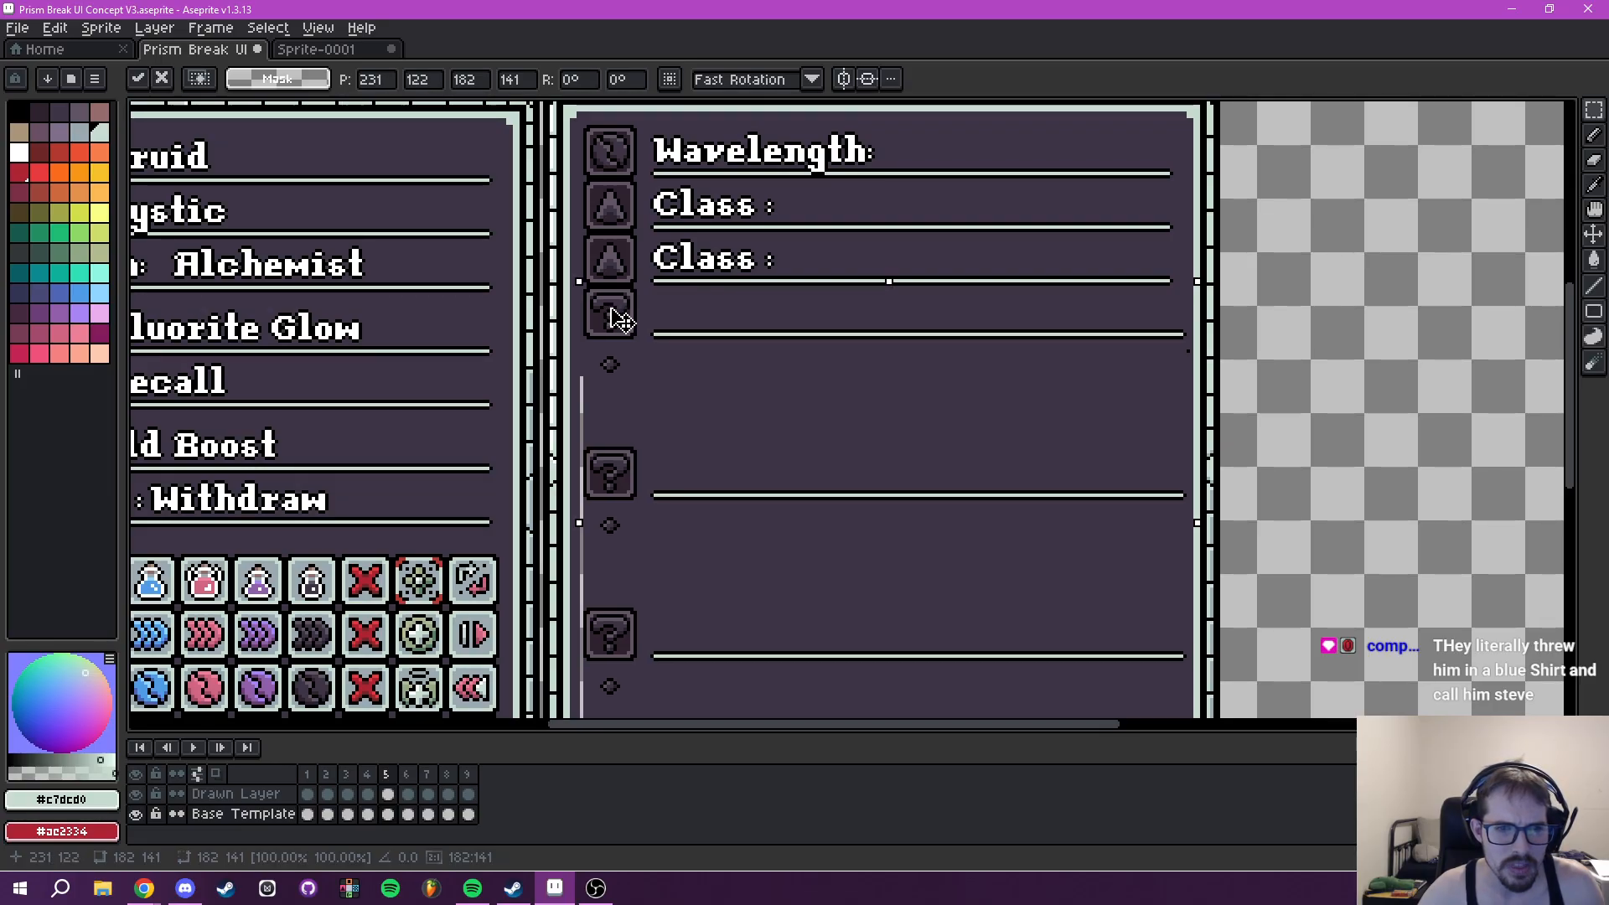
key(ctrl+d)
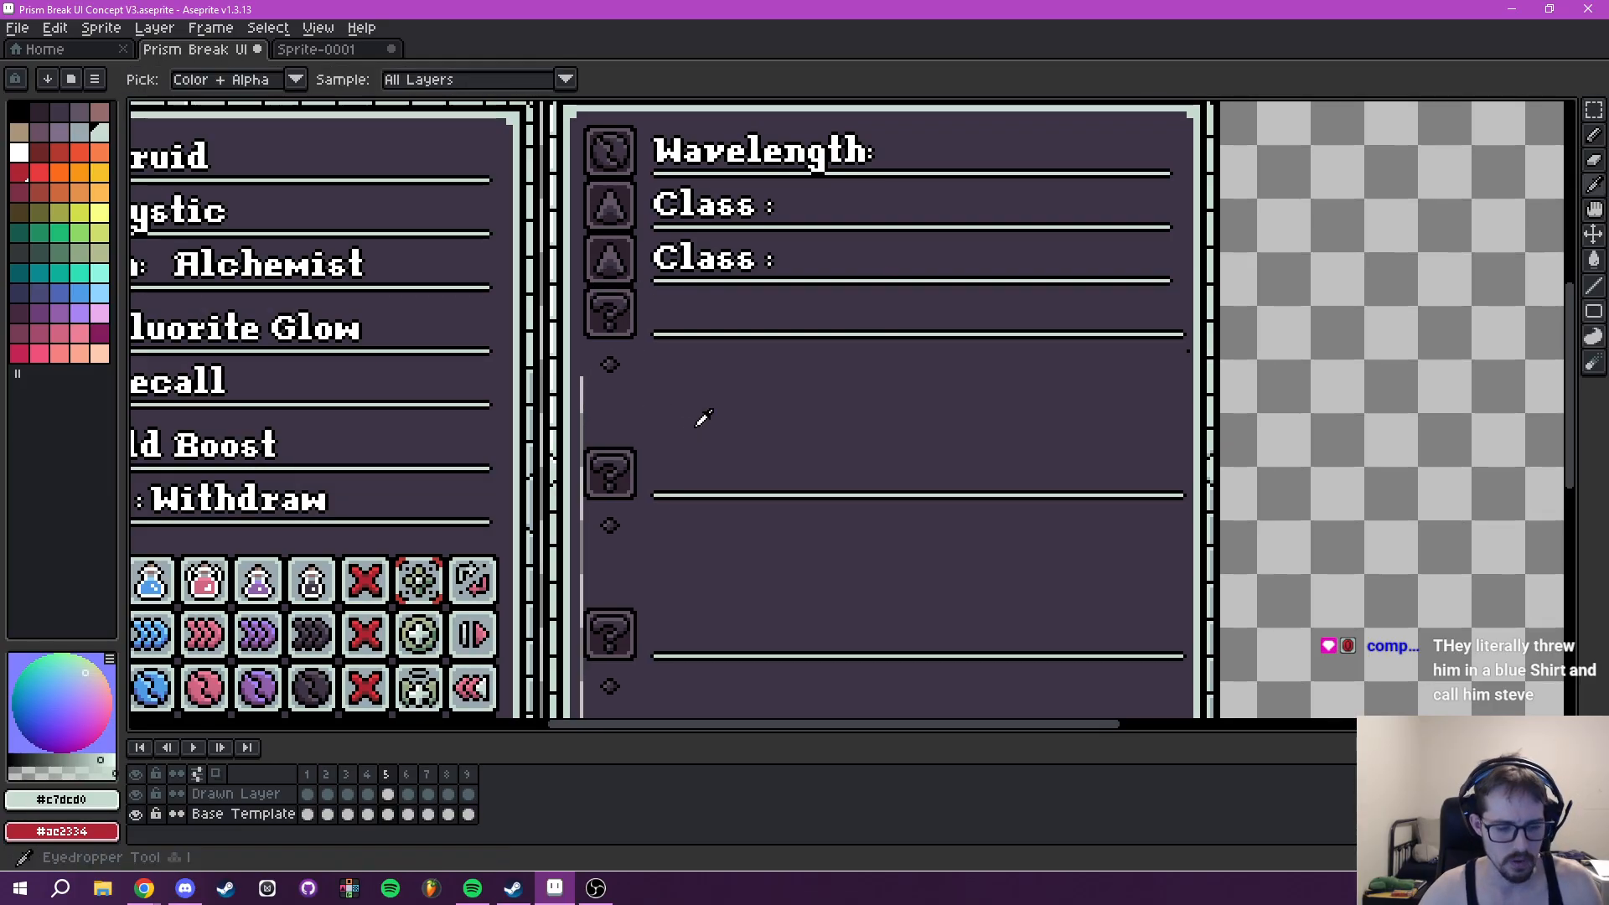
- Fill the leftover strip along the left side of frame 5's Tooltip with the panel background colour #3e3546
alt+click(587, 428)
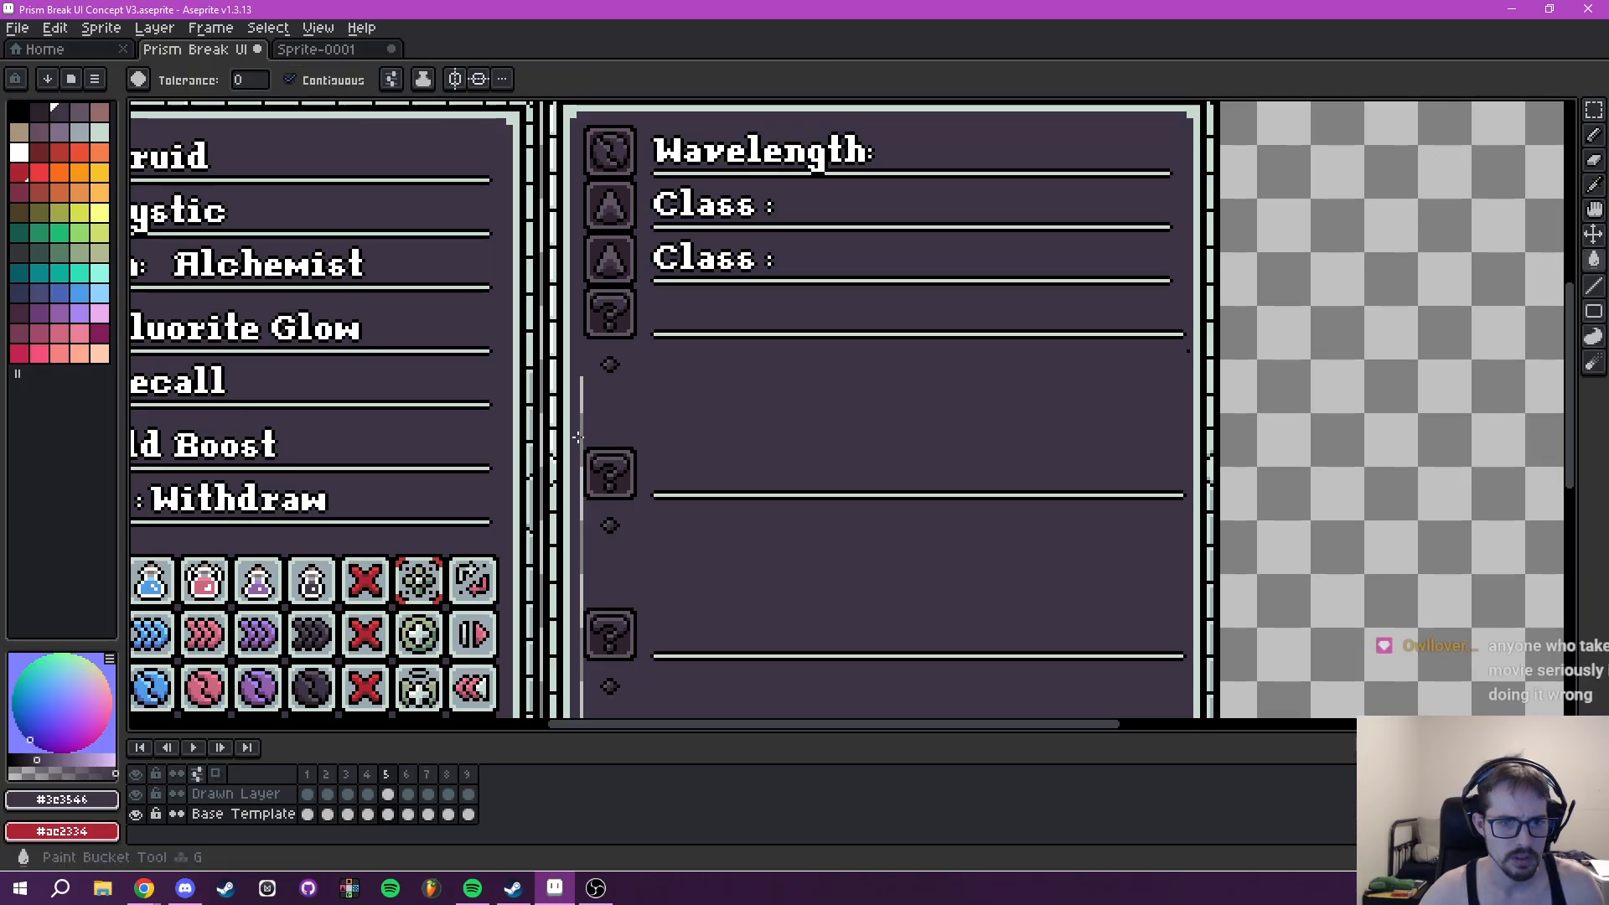
click(583, 436)
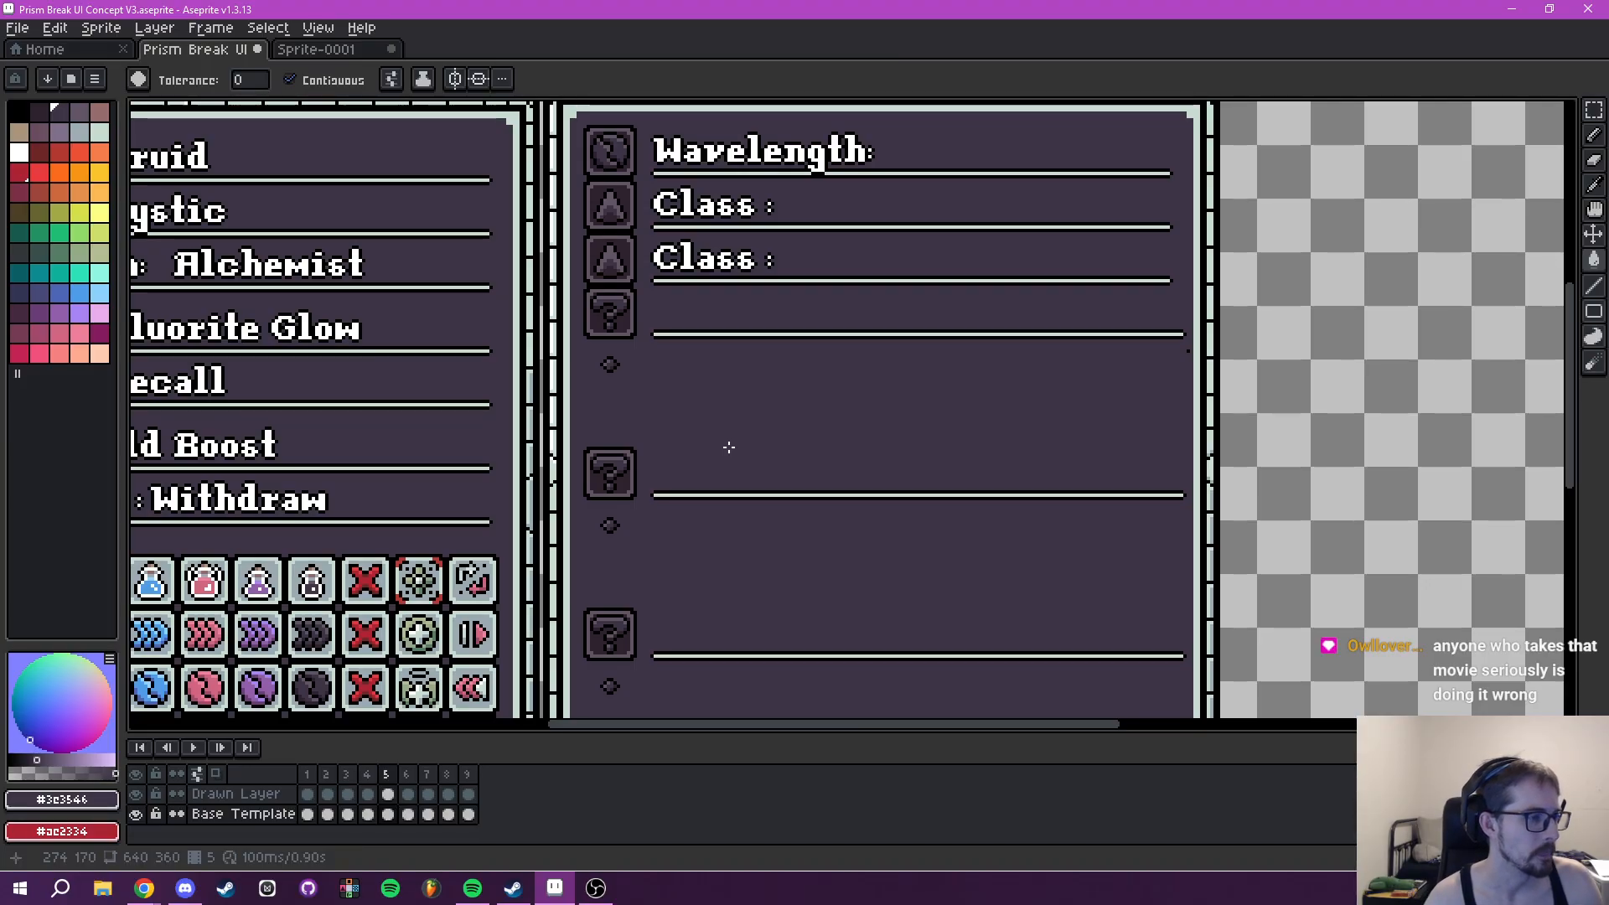
scroll(800, 425, down, 3)
scroll(847, 463, up, 1)
drag(783, 481, 678, 455)
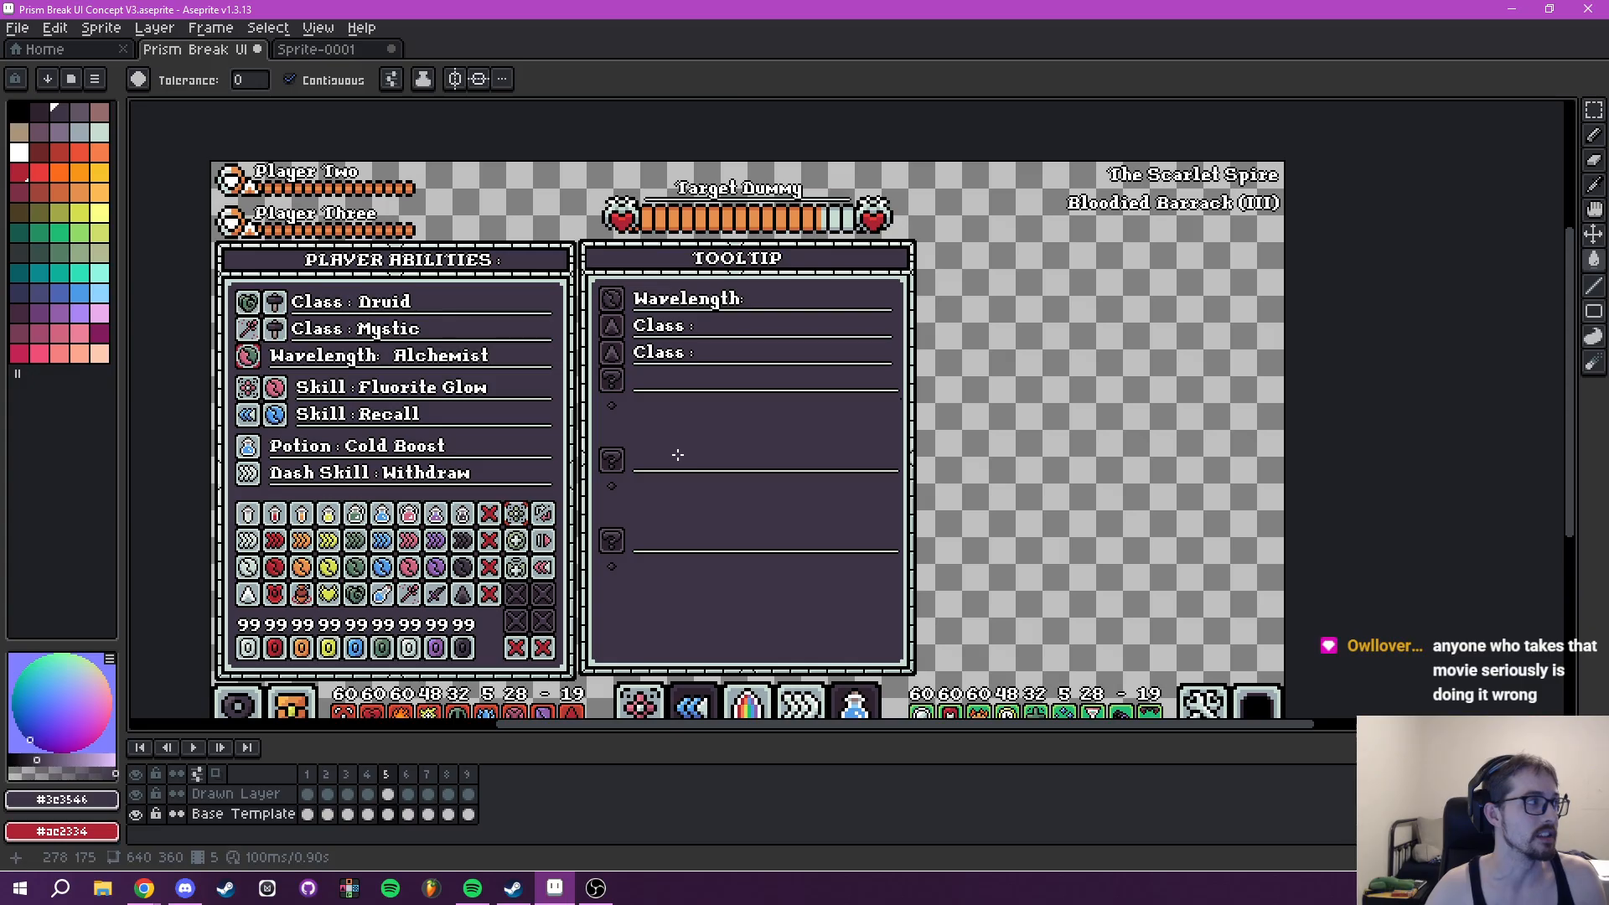
scroll(676, 452, up, 3)
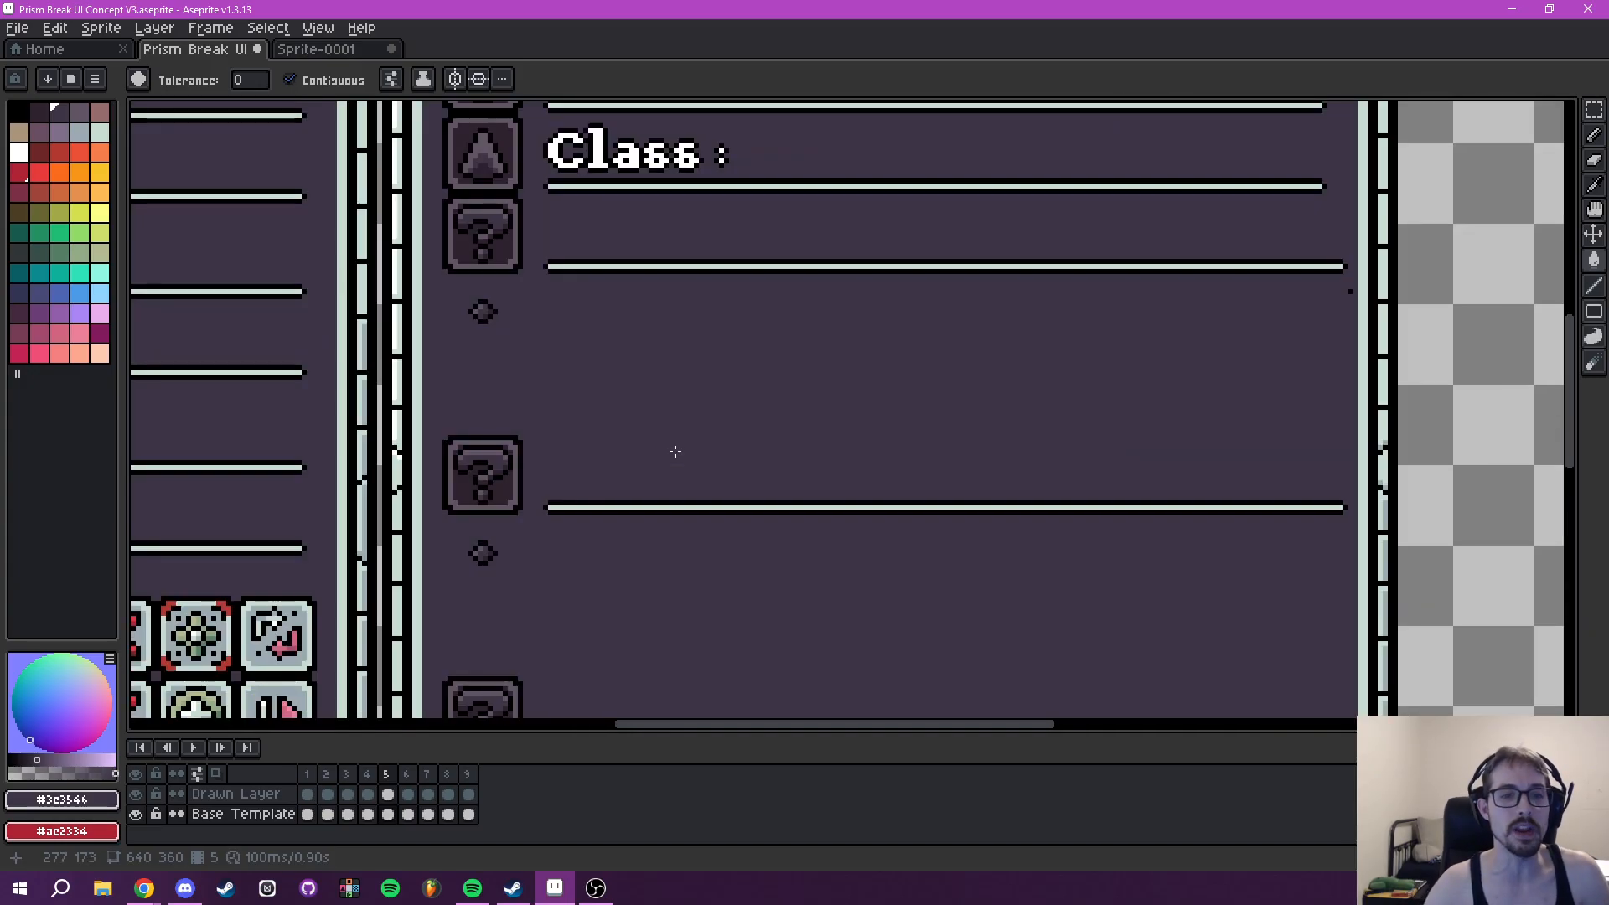
scroll(668, 452, down, 1)
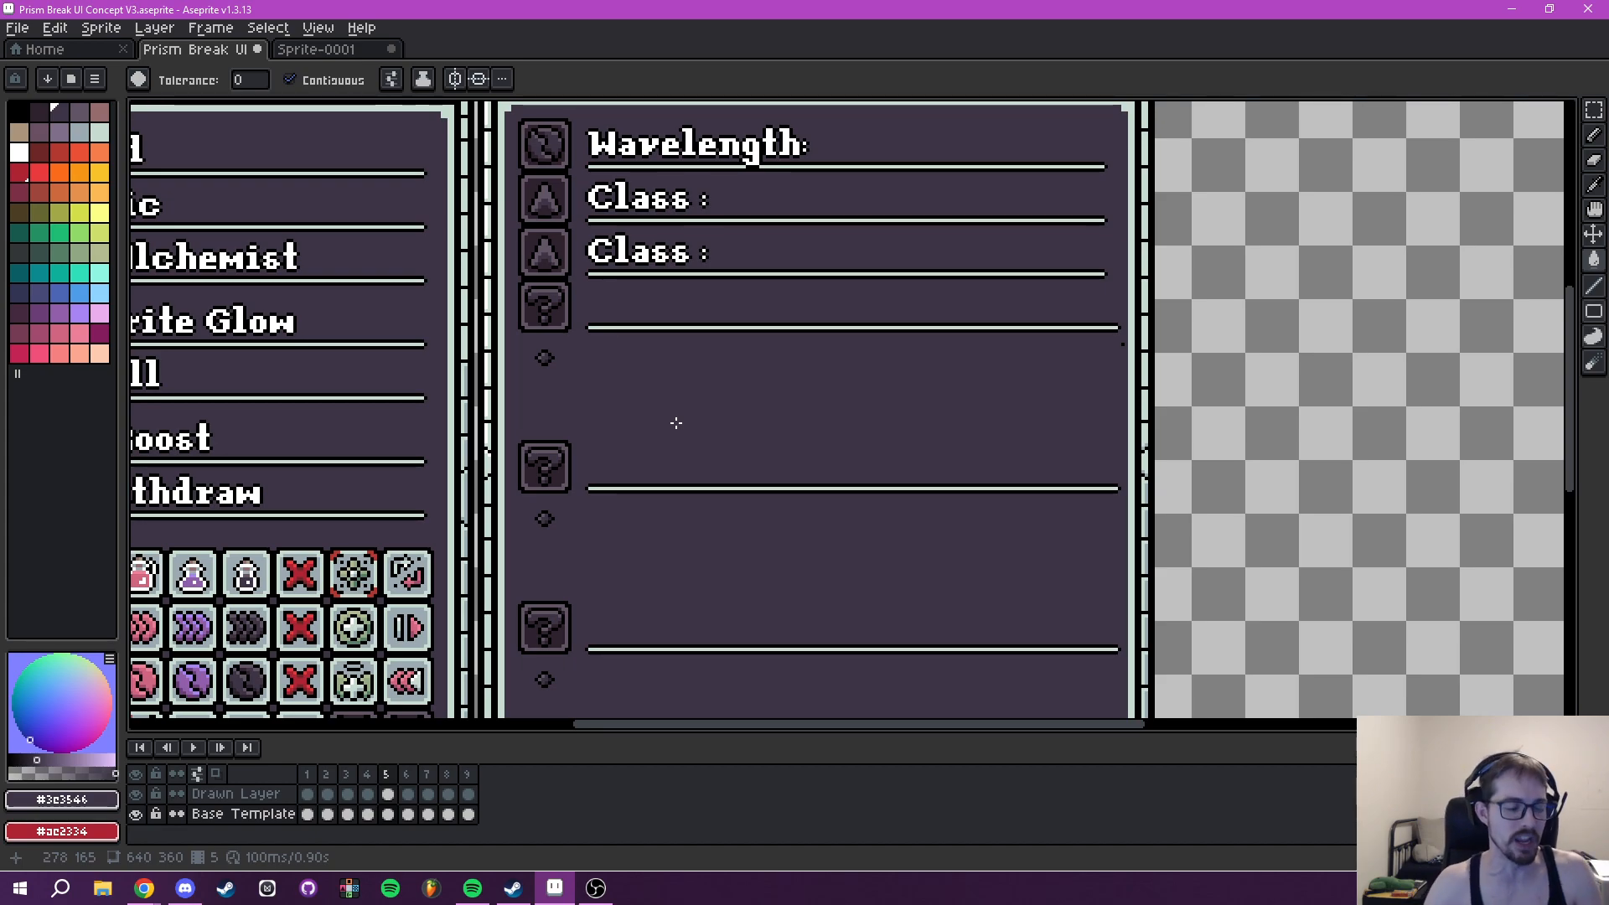
- Start a text insertion reading "Wavelength Bonuses :" at font size 16 on frame 5's Drawn Layer
scroll(676, 403, up, 1)
scroll(677, 401, down, 1)
drag(677, 402, 537, 537)
click(259, 817)
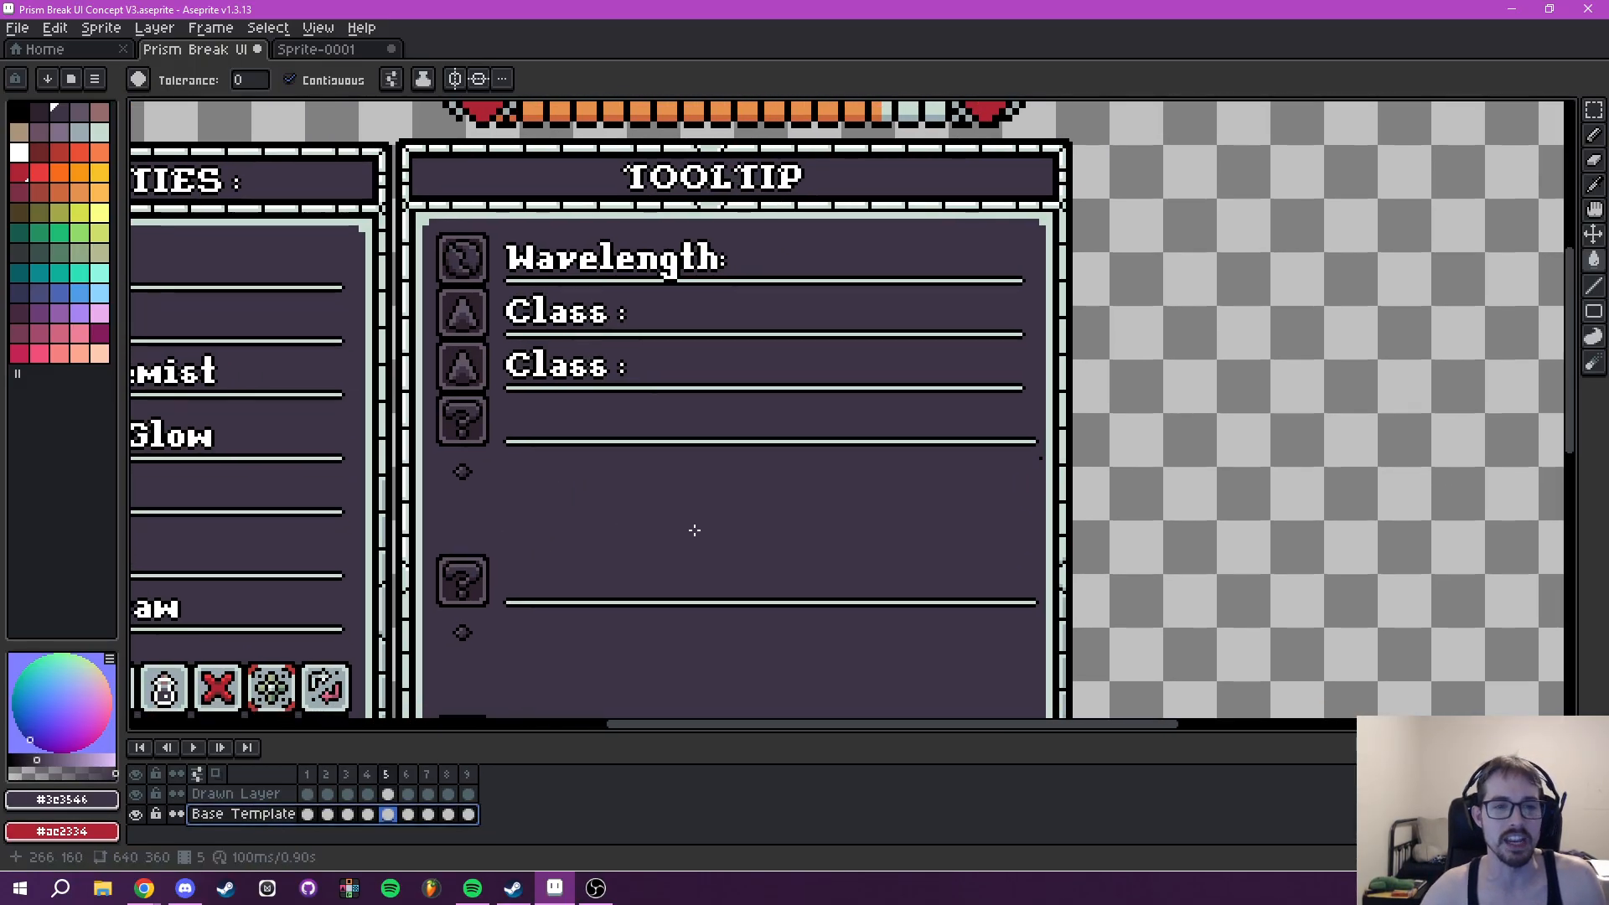
drag(987, 565, 937, 579)
click(255, 794)
drag(613, 585, 756, 588)
text(tWavelengt)
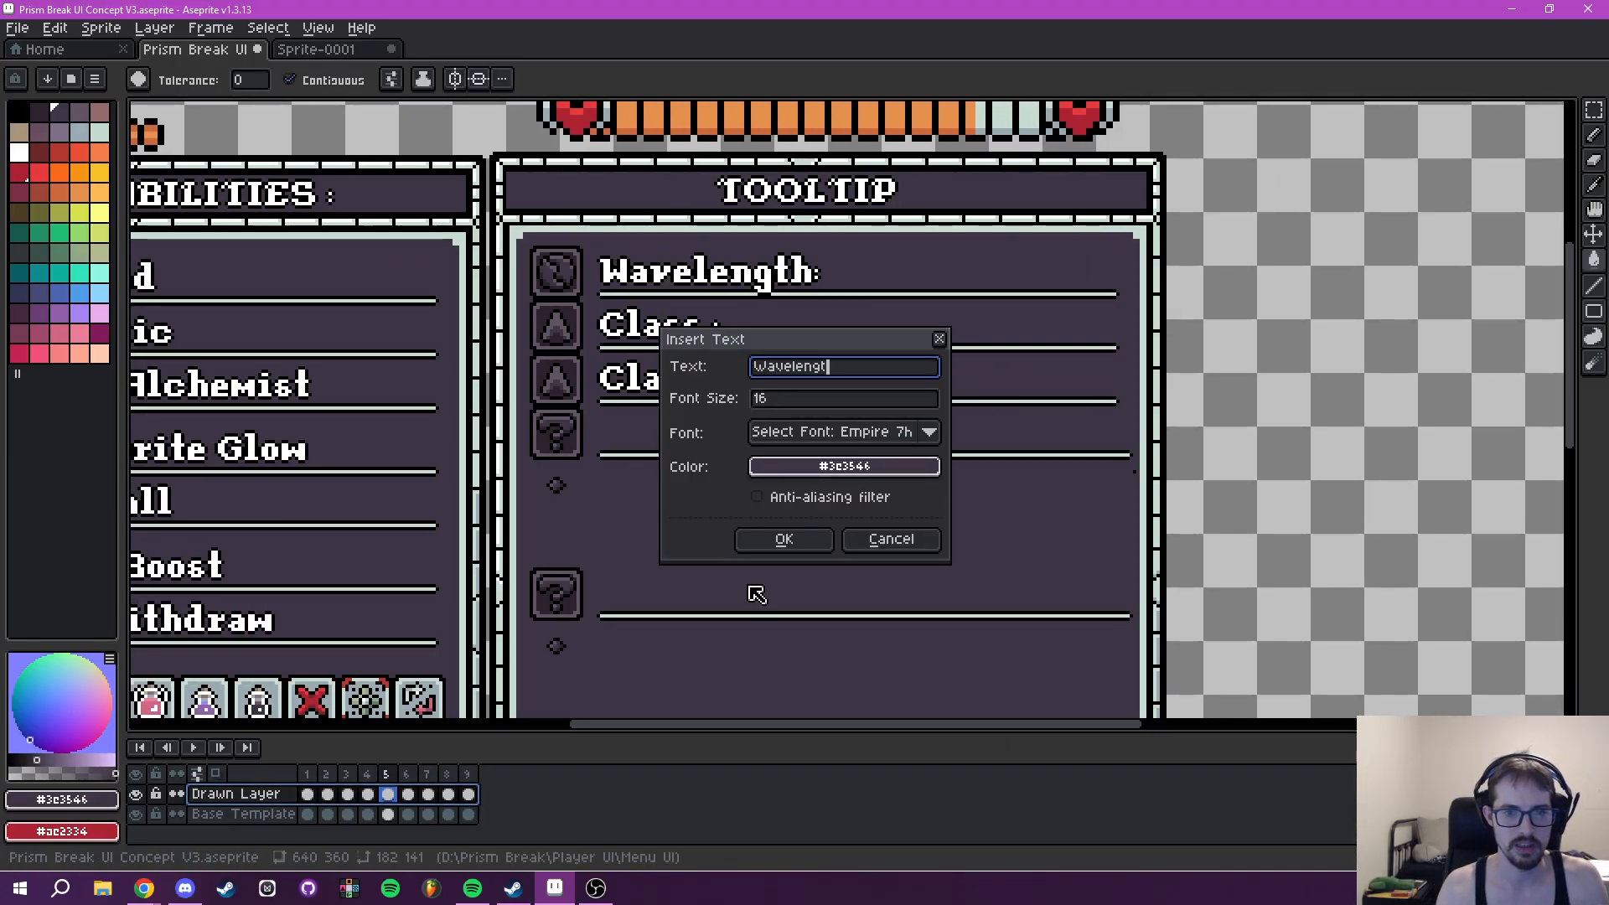
text(h Bonuses :)
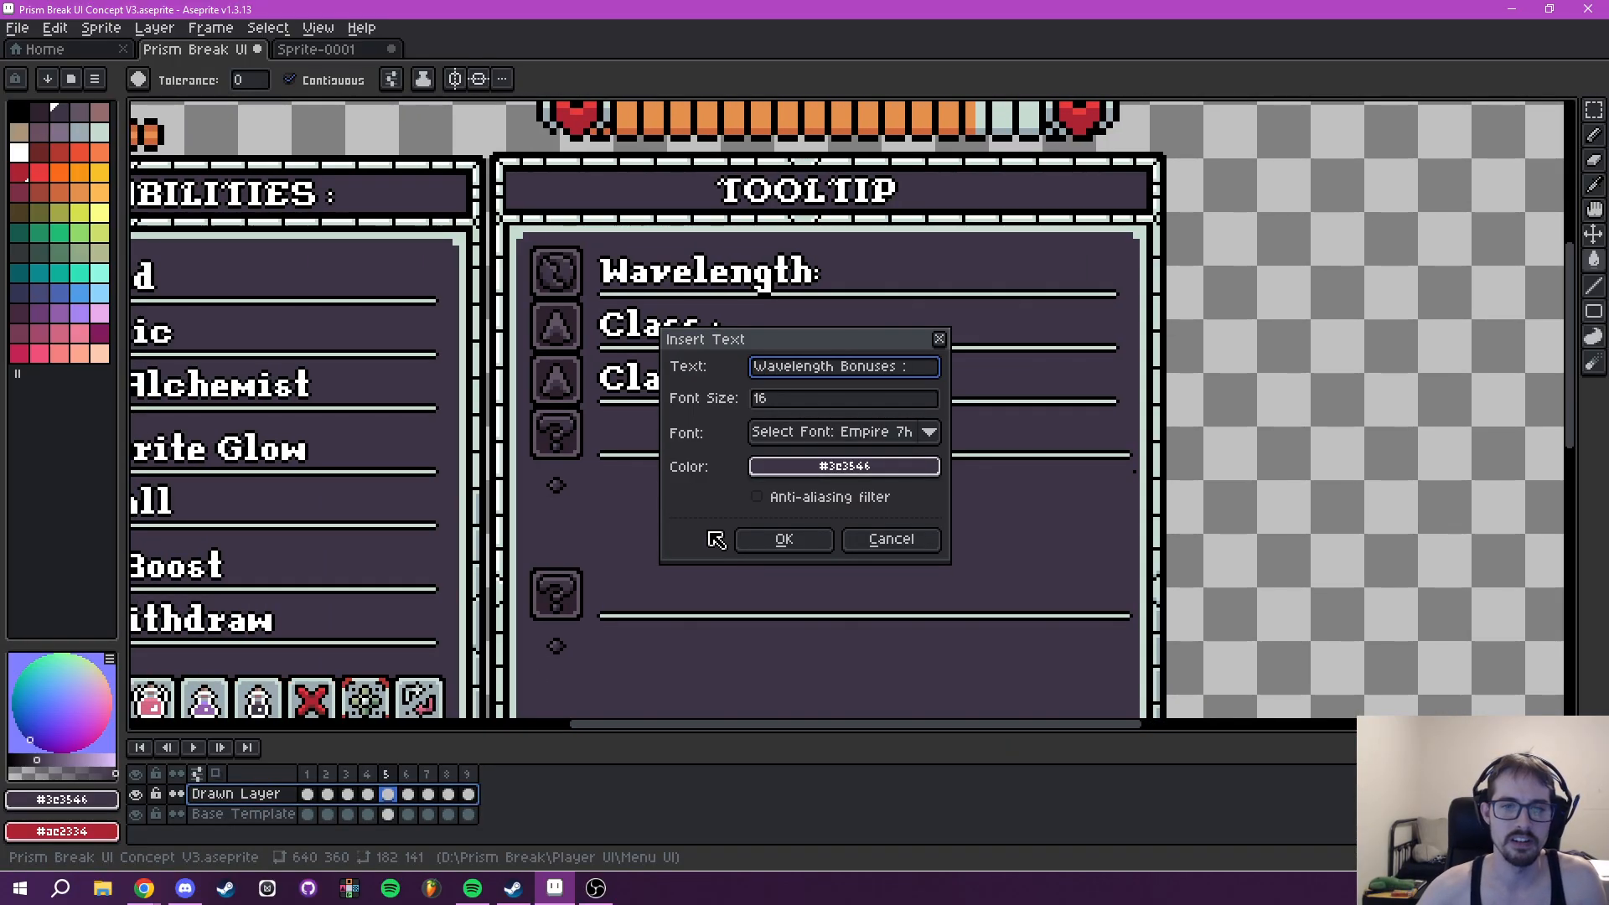
- Set the new text's colour to white #ffffff and place it at 252, 125 beside the first question-mark icon
click(765, 467)
click(780, 507)
click(901, 538)
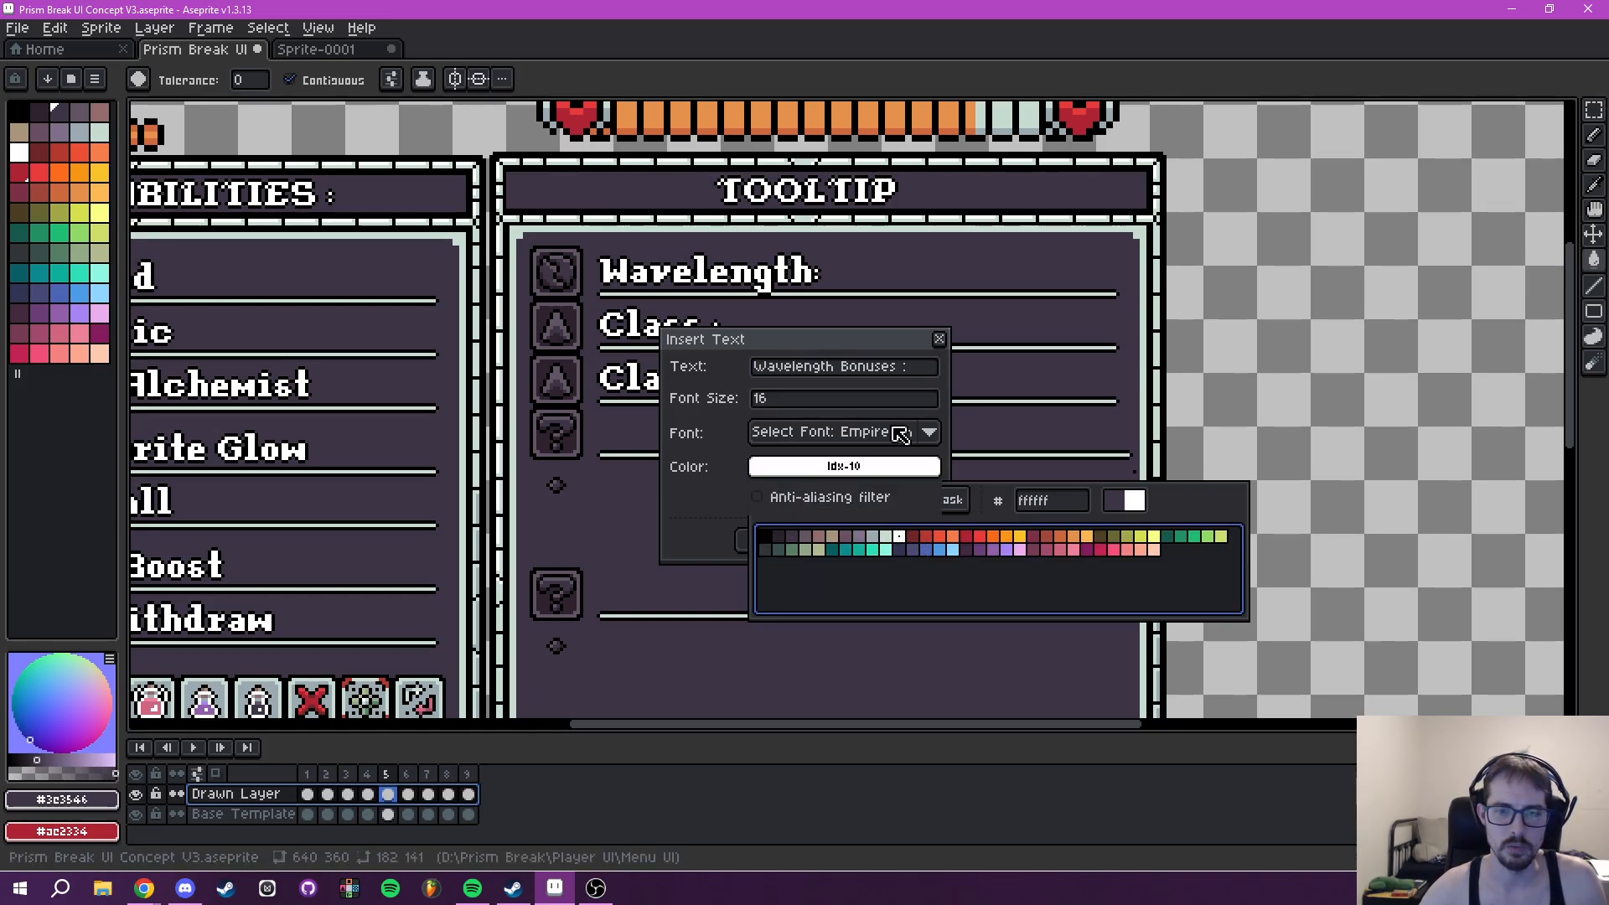
click(769, 542)
drag(756, 438, 697, 436)
scroll(703, 444, up, 5)
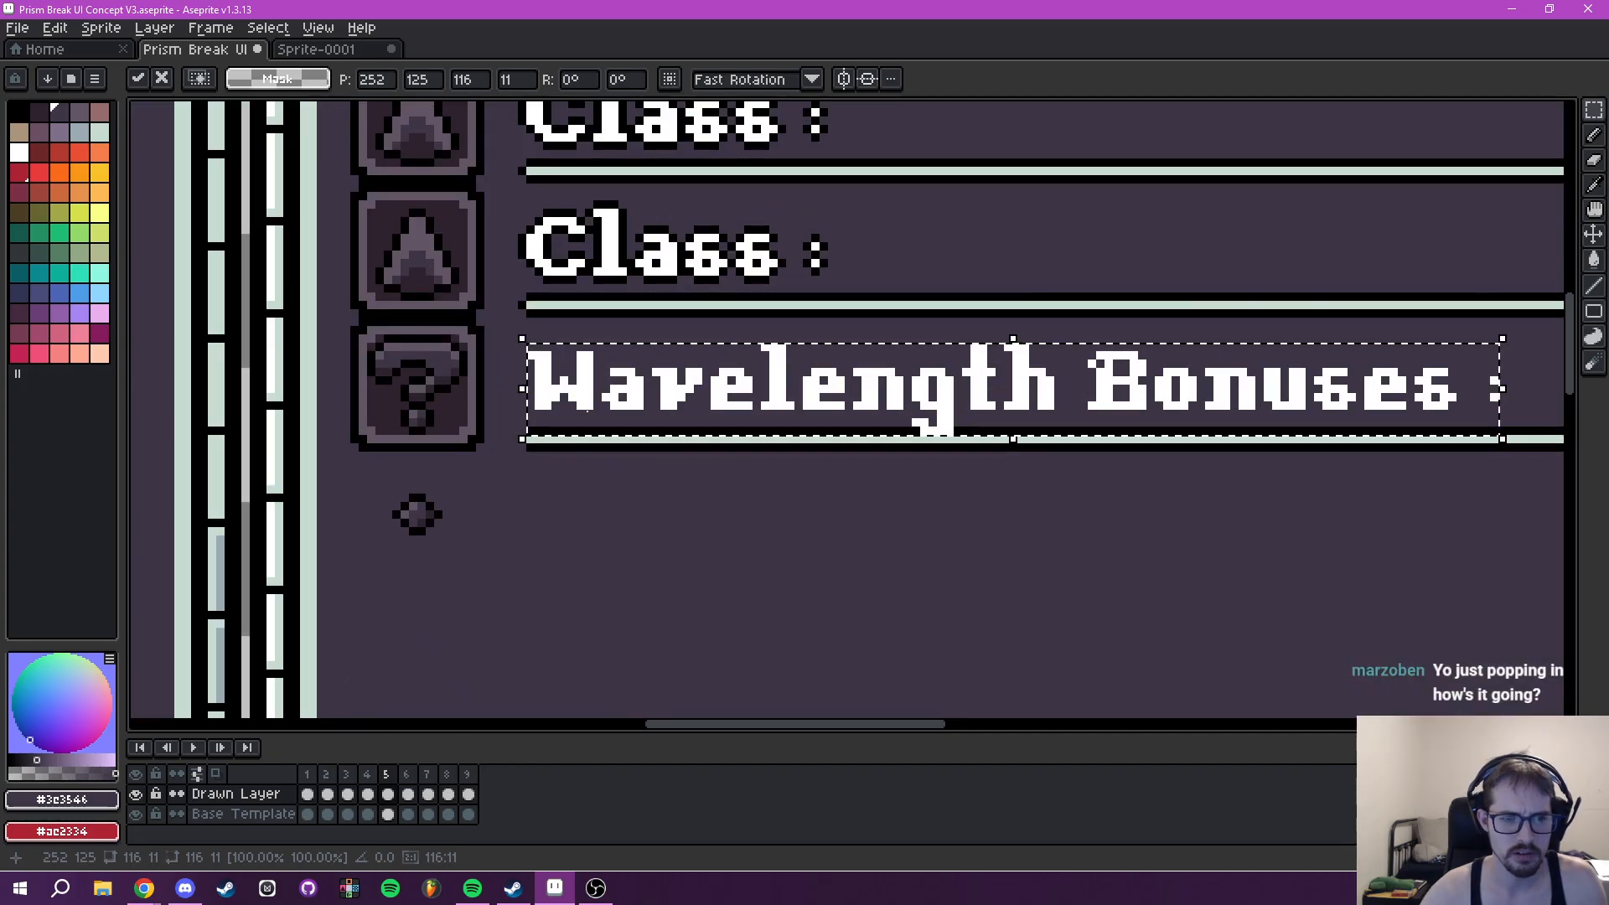
key(Return)
- Select the area around the Wavelength Bonuses text, give the lettering a black outline, and deselect
drag(501, 337, 1267, 468)
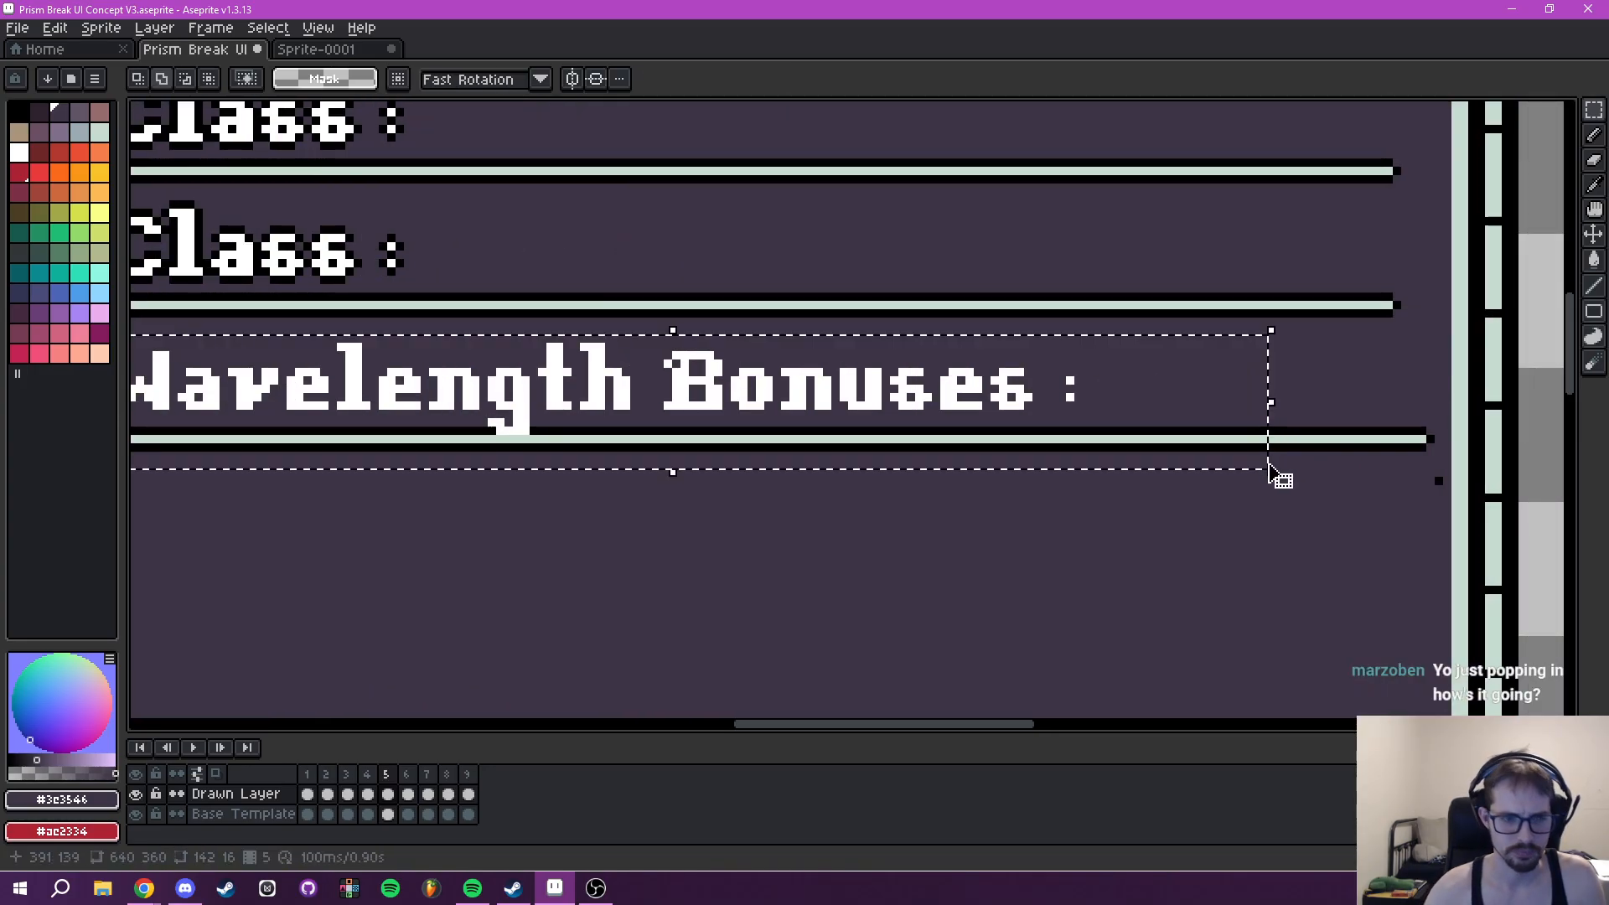
key(shift+o)
click(1293, 350)
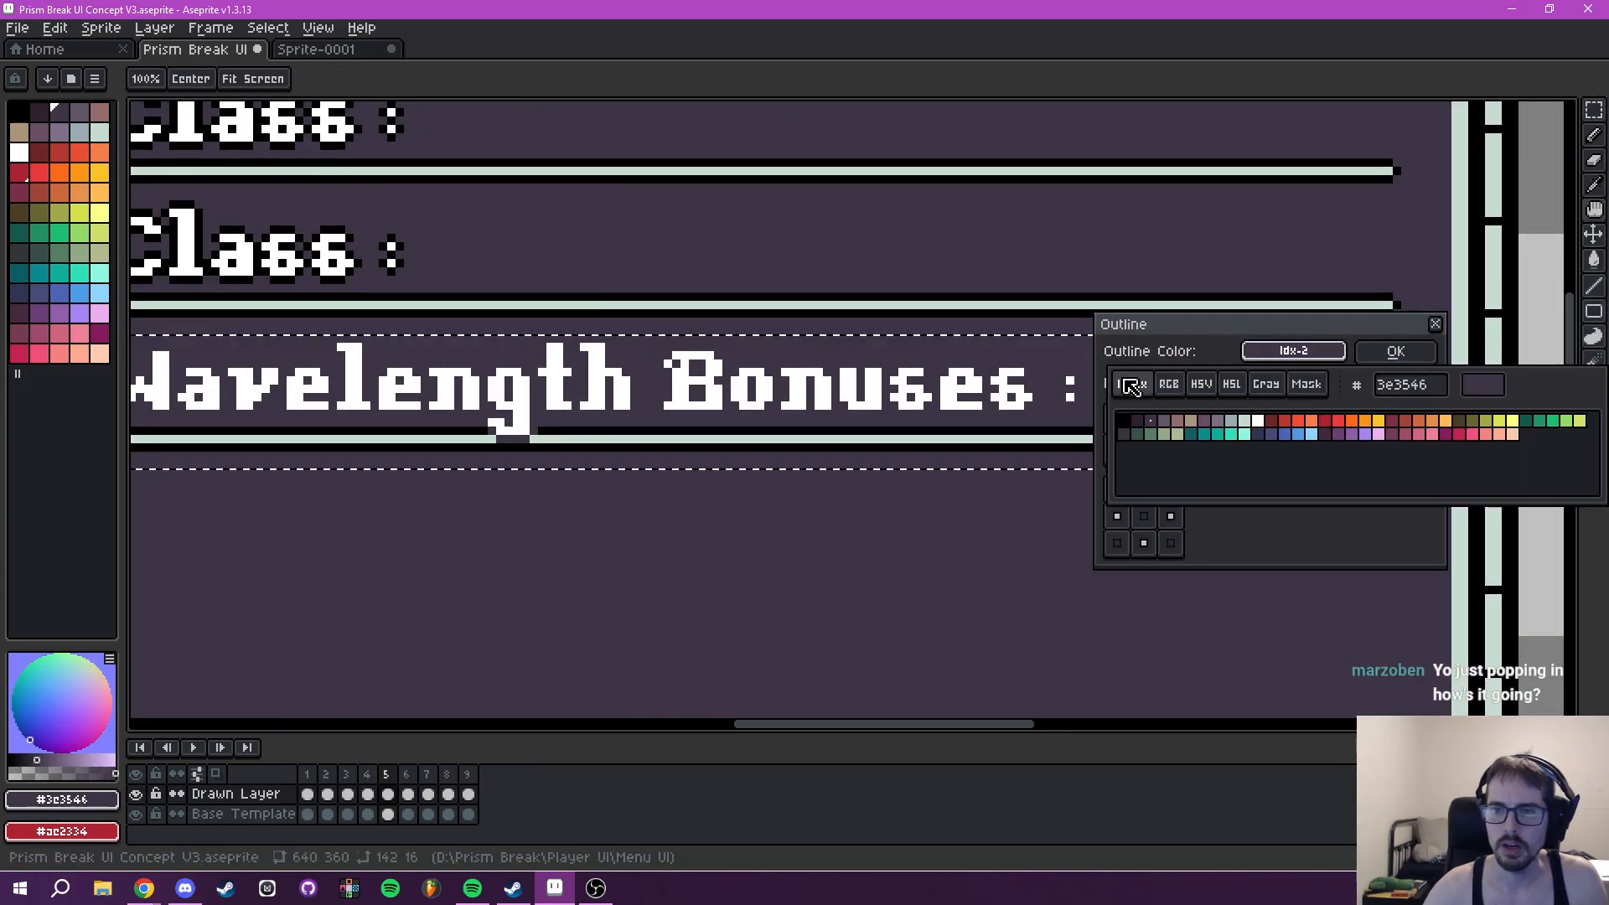
click(1131, 423)
click(1371, 361)
scroll(718, 446, up, 1)
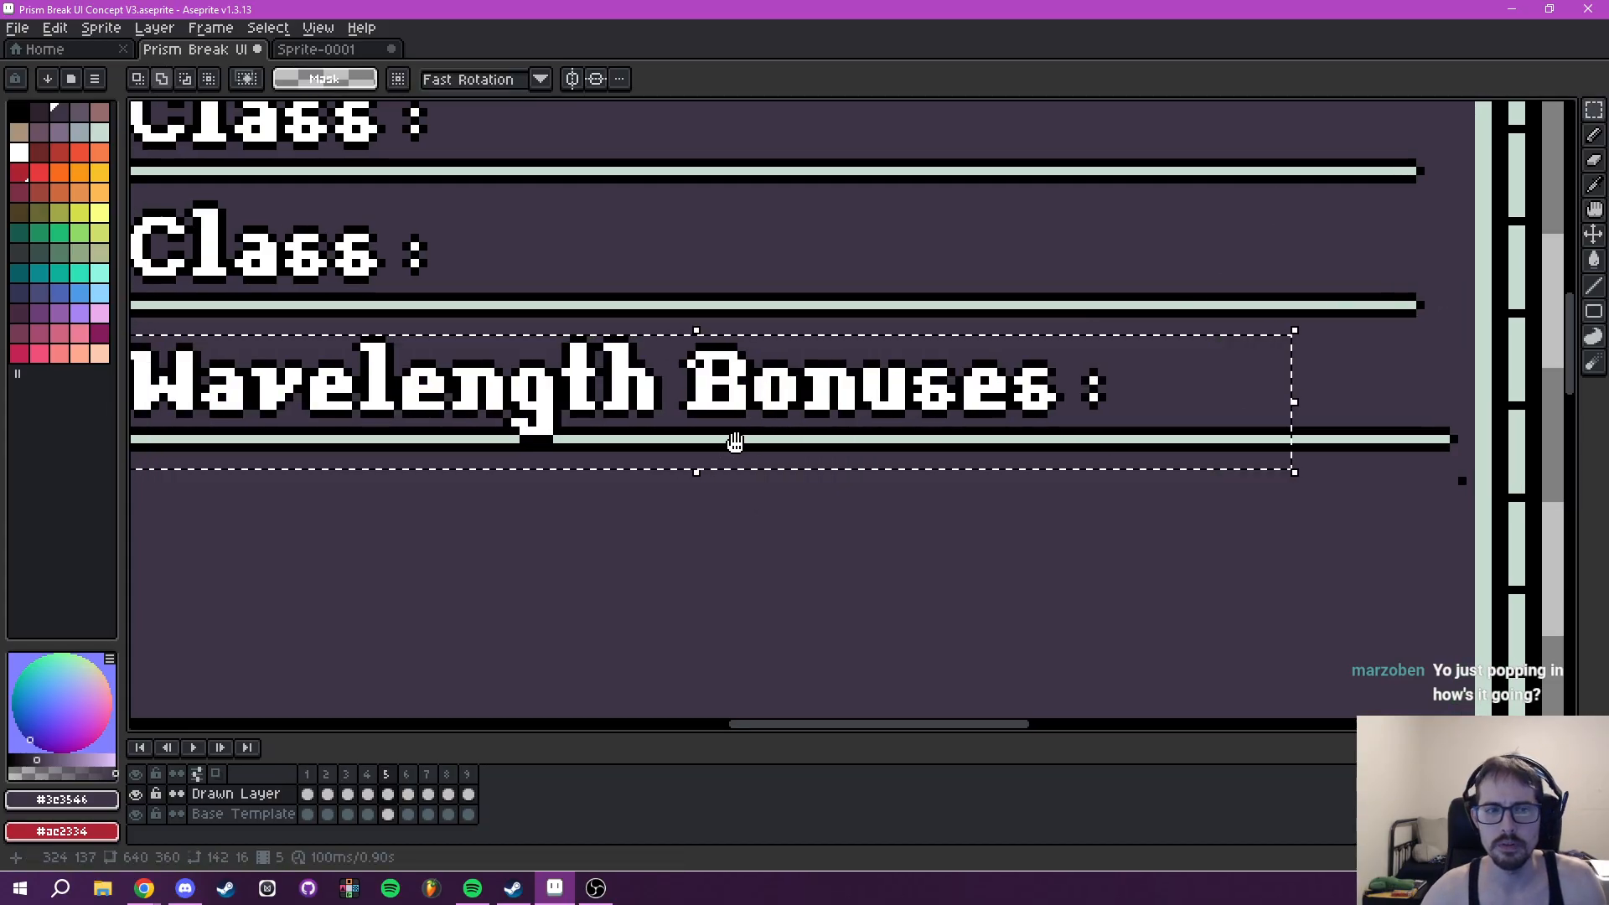
scroll(996, 493, left, 5)
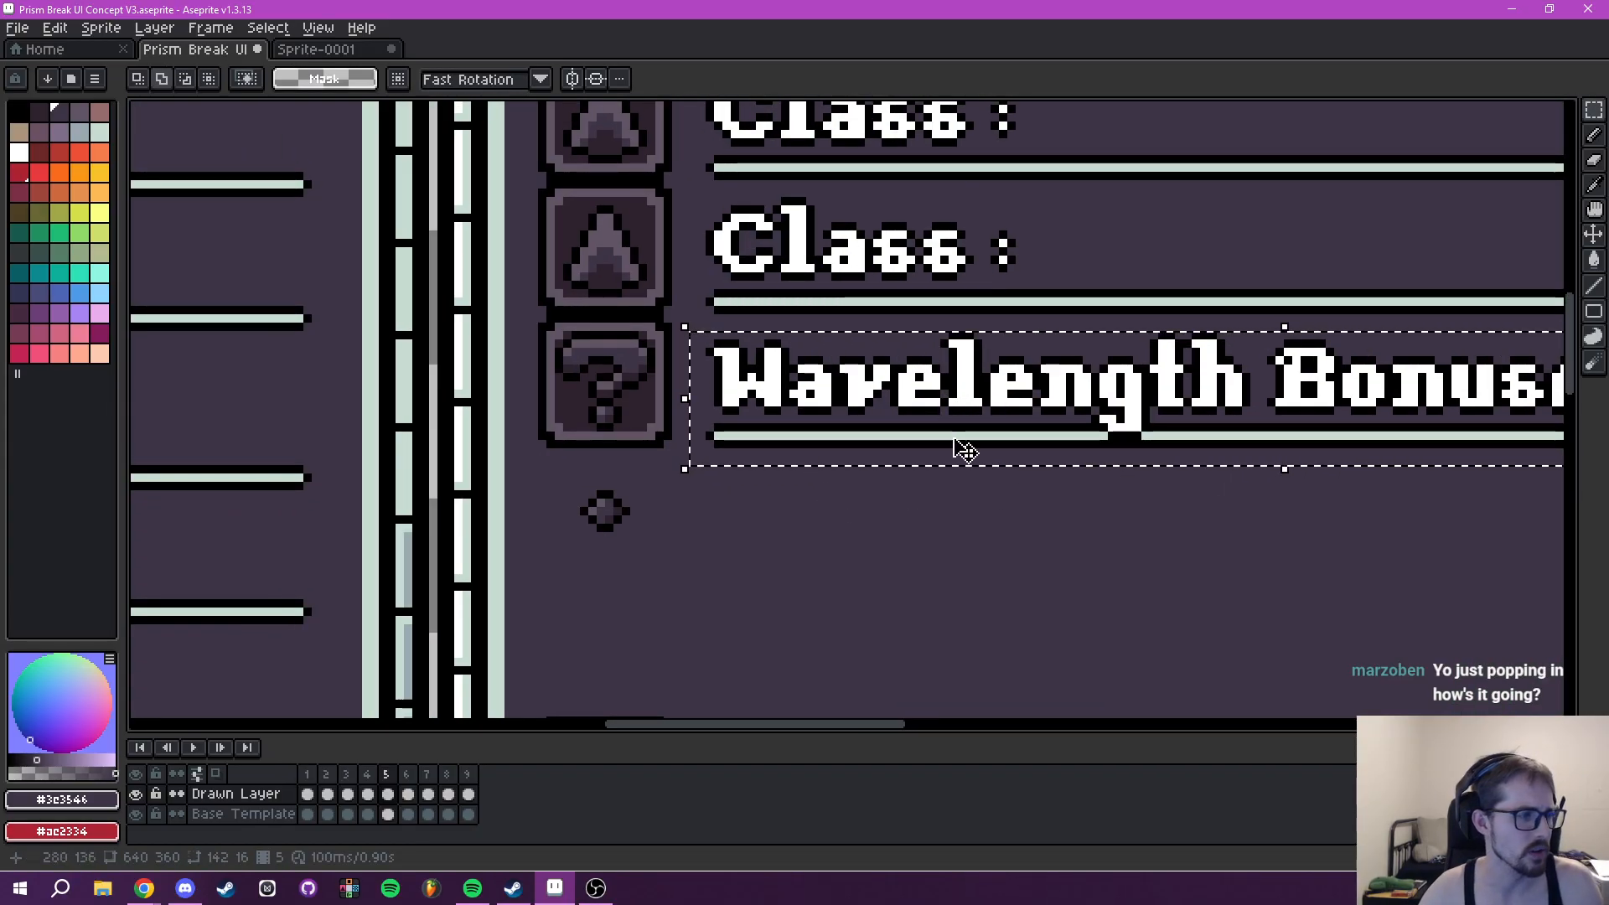
key(ctrl+d)
- Review frame 4's Player Abilities and Tooltip panels for comparison, and return to frame 5
scroll(1012, 310, down, 3)
scroll(1167, 430, down, 1)
drag(1168, 431, 943, 444)
click(368, 794)
drag(933, 501, 766, 429)
scroll(761, 386, up, 2)
scroll(790, 252, down, 2)
drag(803, 258, 782, 394)
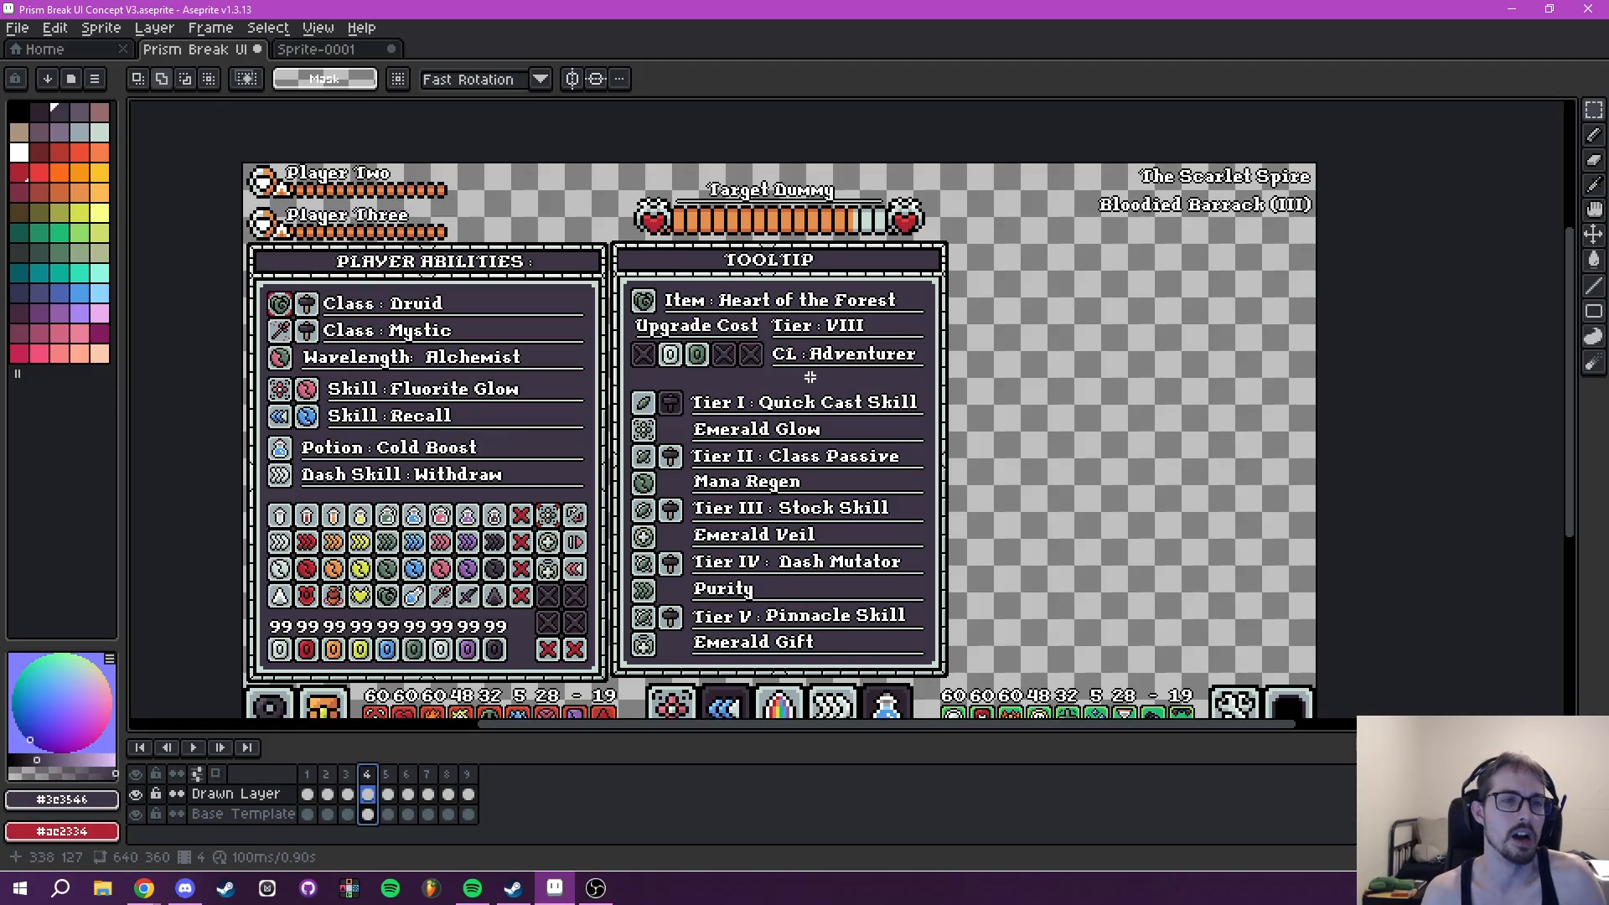
click(390, 776)
- Examine frame 5's Player Abilities entries alongside the Tooltip's Wavelength, Class and remaining question-mark rows
drag(698, 458, 762, 472)
drag(624, 431, 740, 459)
scroll(479, 413, up, 2)
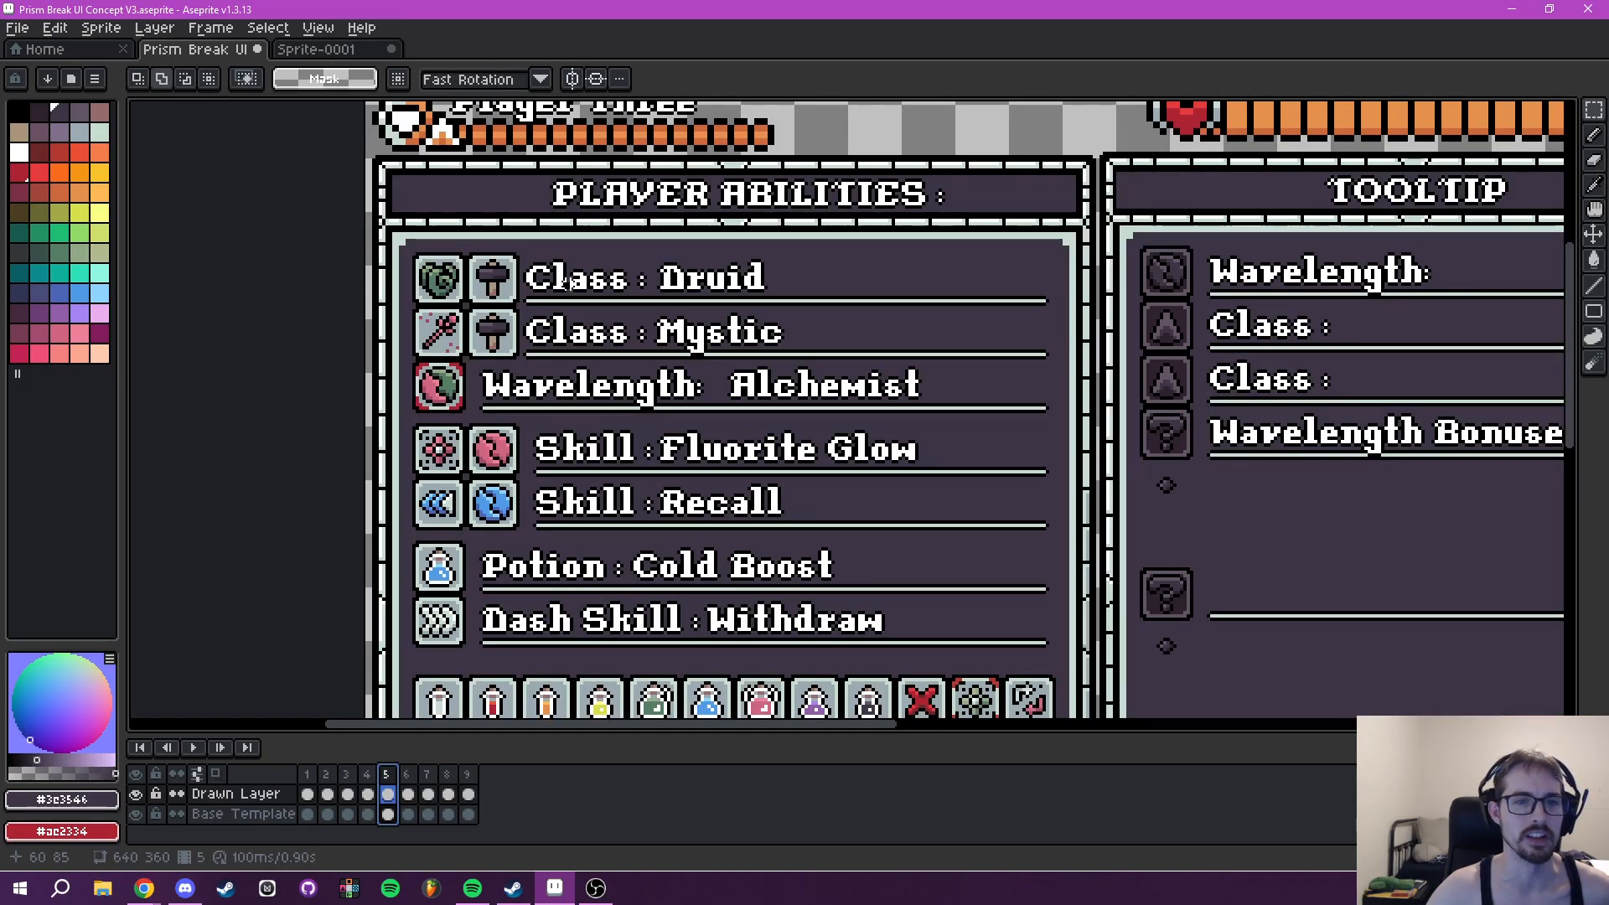
drag(609, 286, 592, 304)
drag(725, 407, 602, 388)
drag(780, 396, 537, 367)
drag(897, 375, 741, 434)
drag(755, 325, 937, 304)
drag(424, 367, 543, 381)
drag(722, 396, 466, 398)
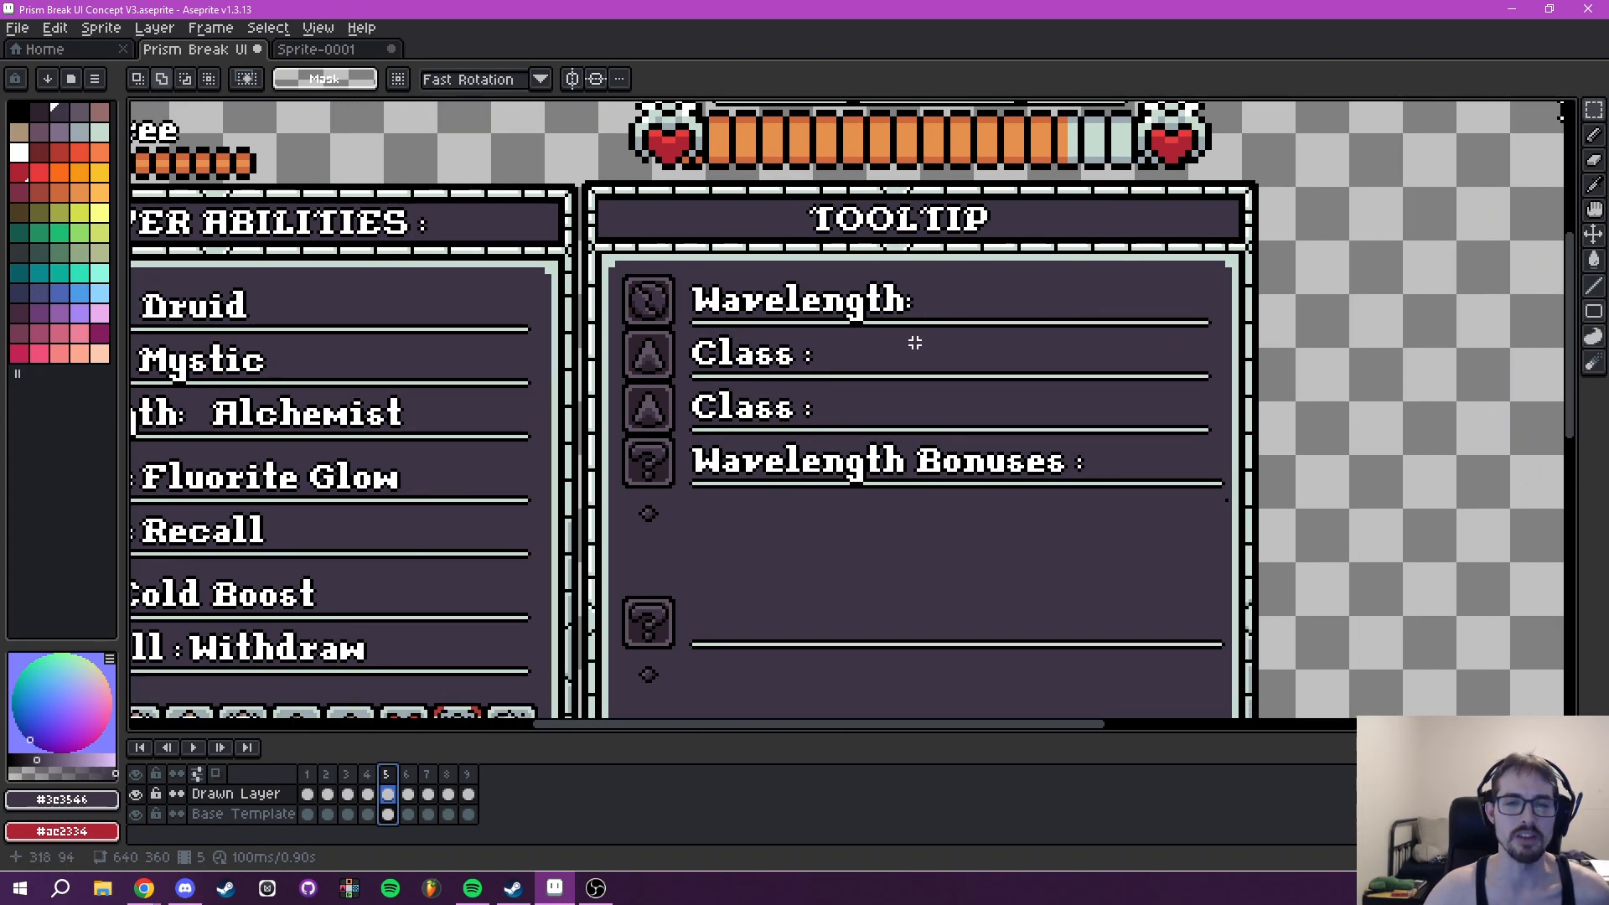
drag(963, 420, 811, 164)
scroll(909, 343, down, 2)
scroll(864, 360, up, 2)
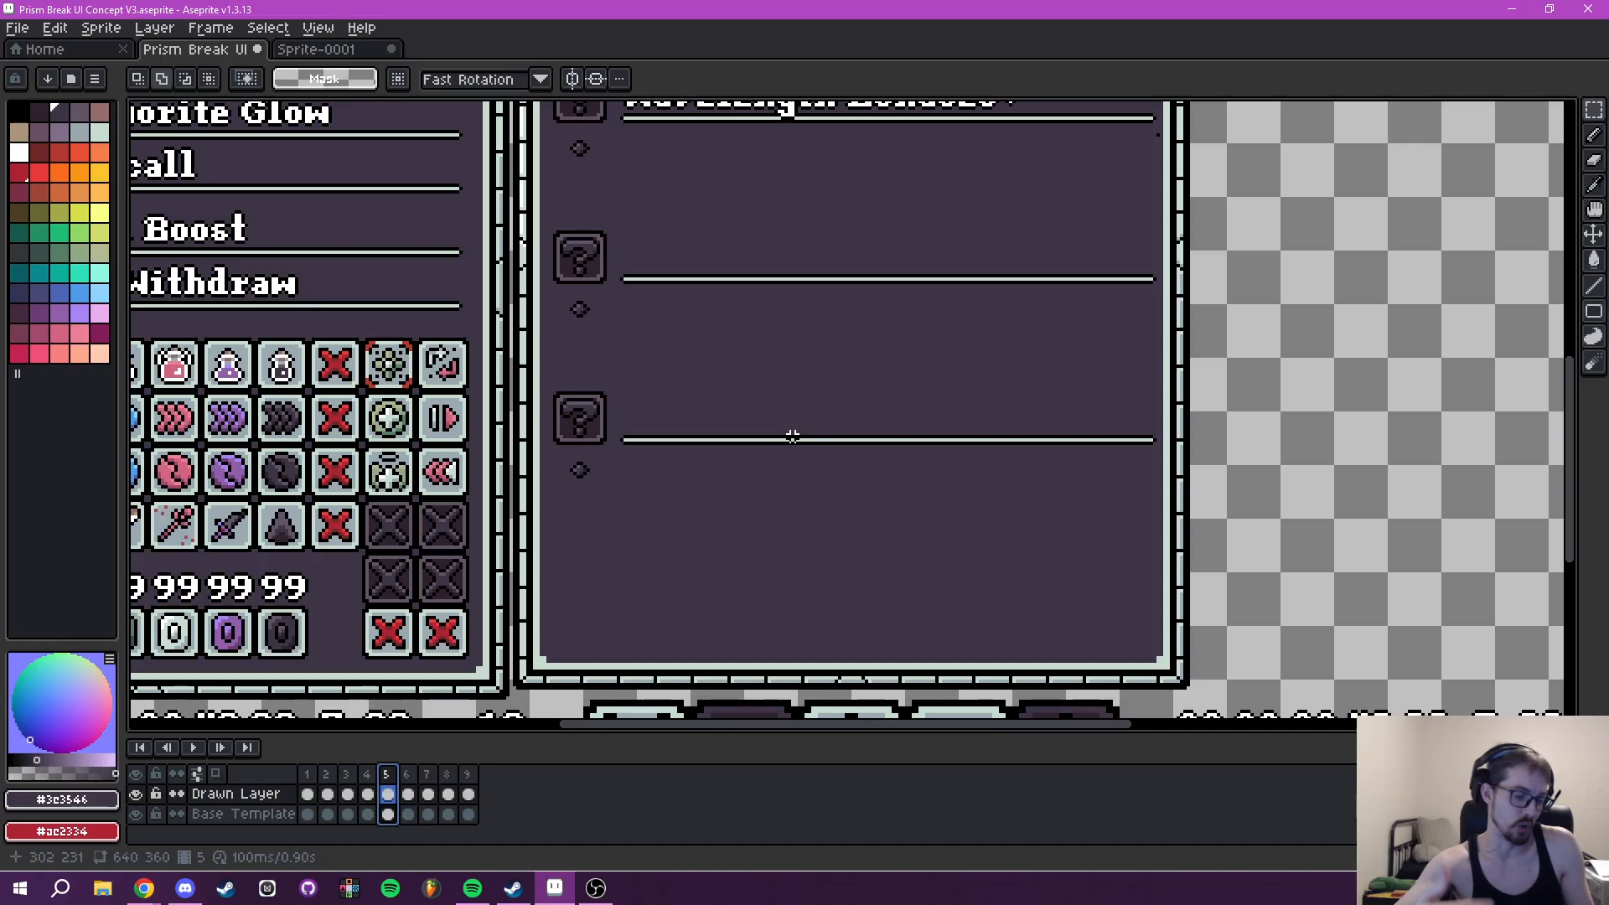
scroll(807, 416, down, 3)
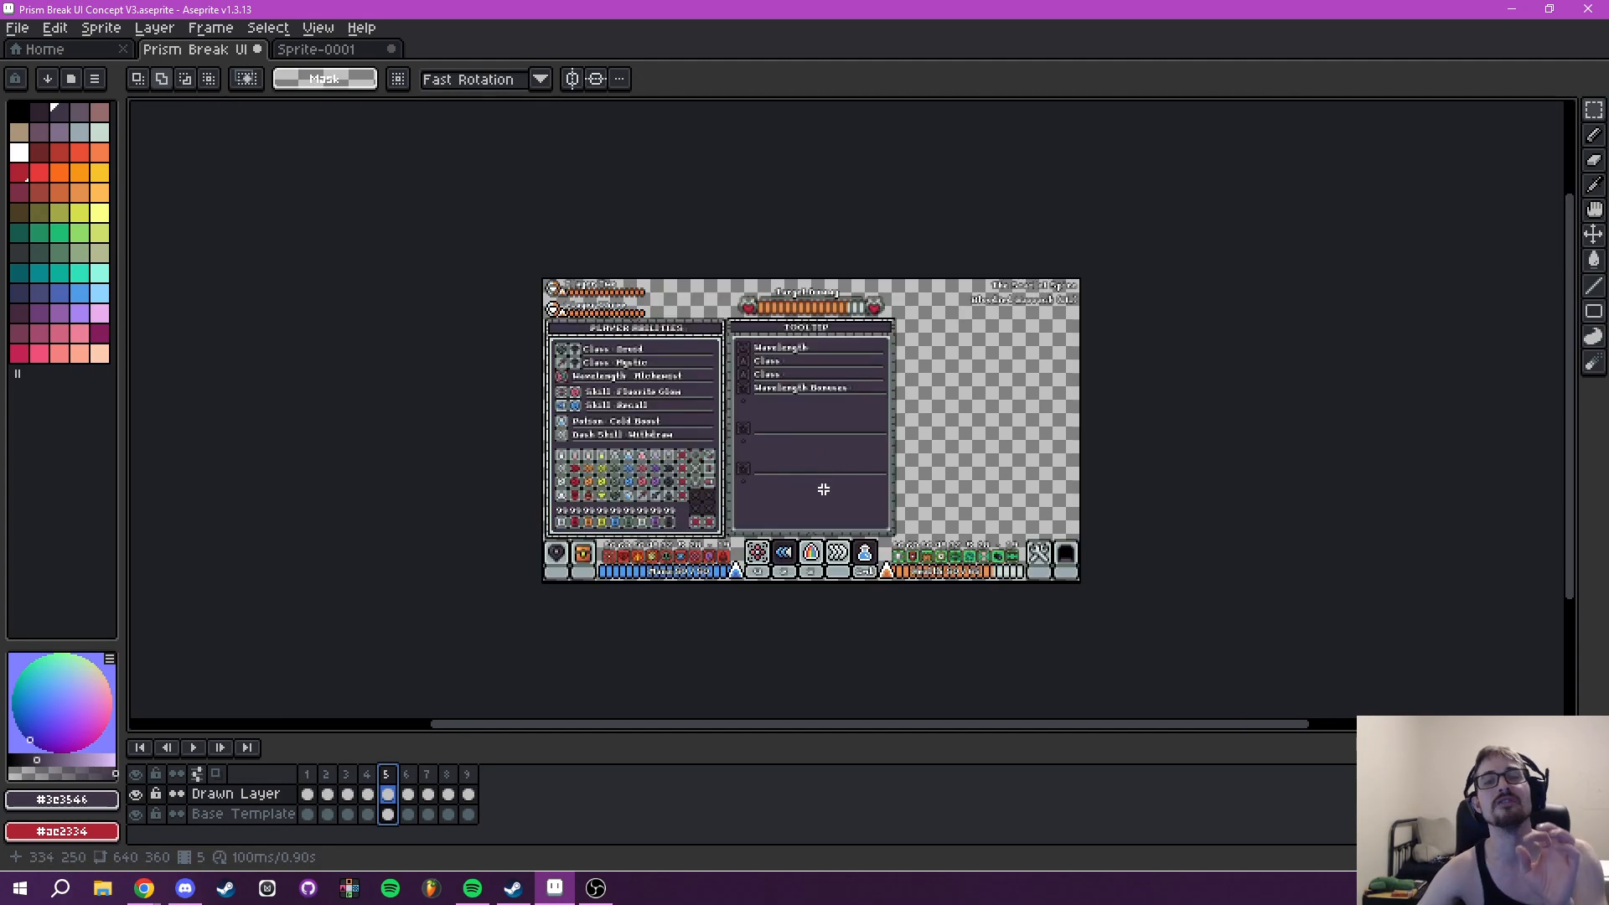
scroll(806, 482, up, 2)
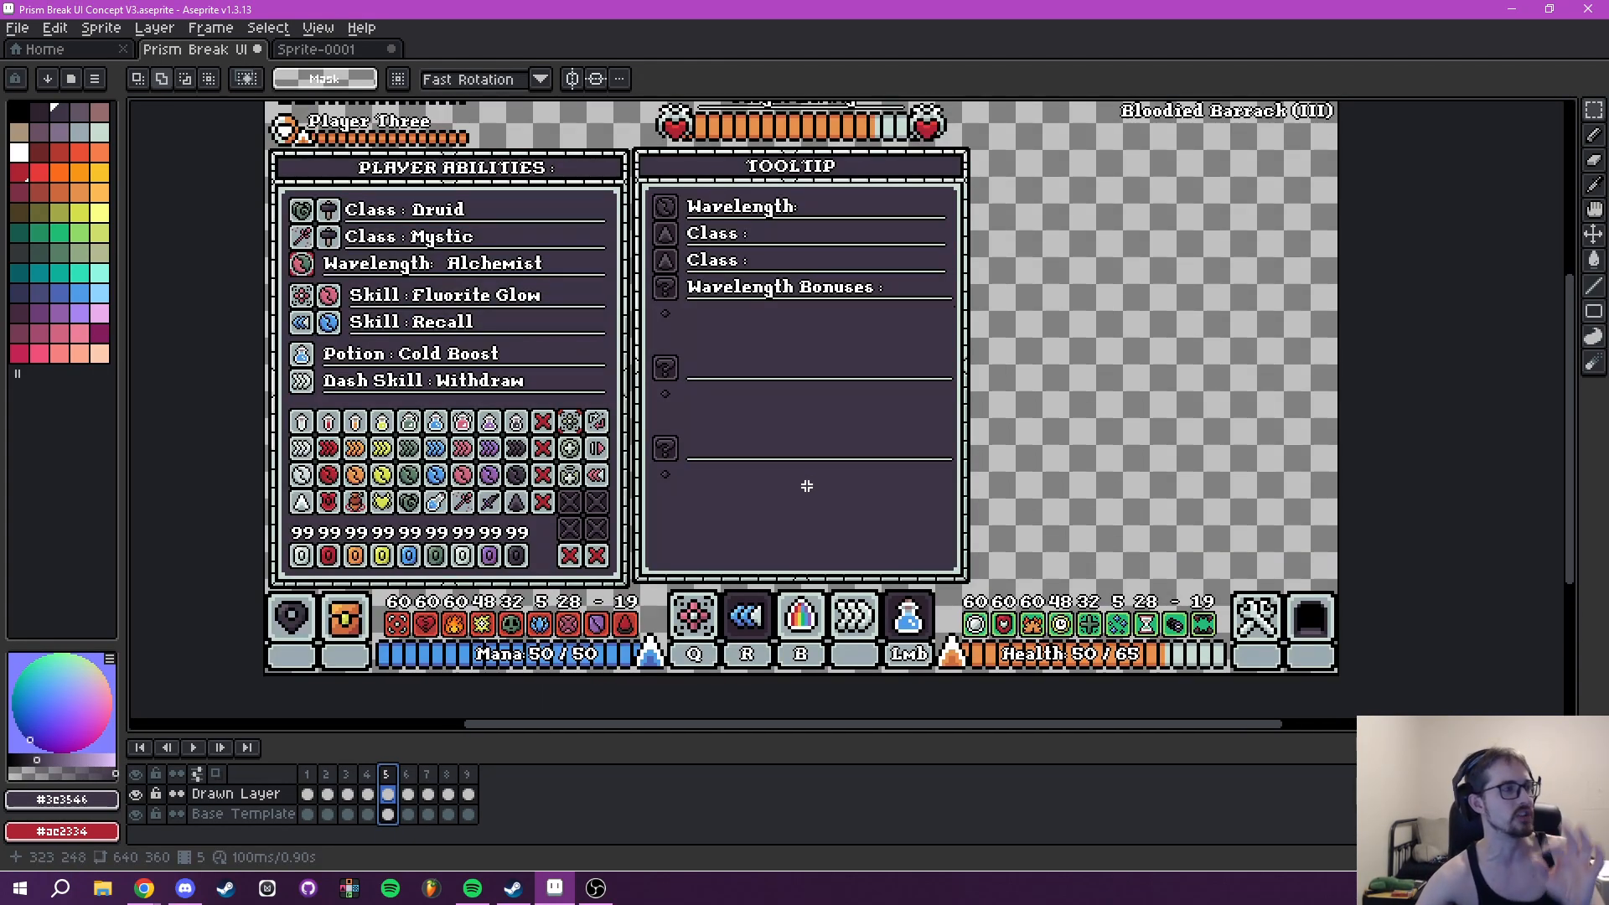
- Switch to Milanote, open the Amps (Skills) board from Player Classes, and read its skill table and Skill Names / Variations table
click(267, 888)
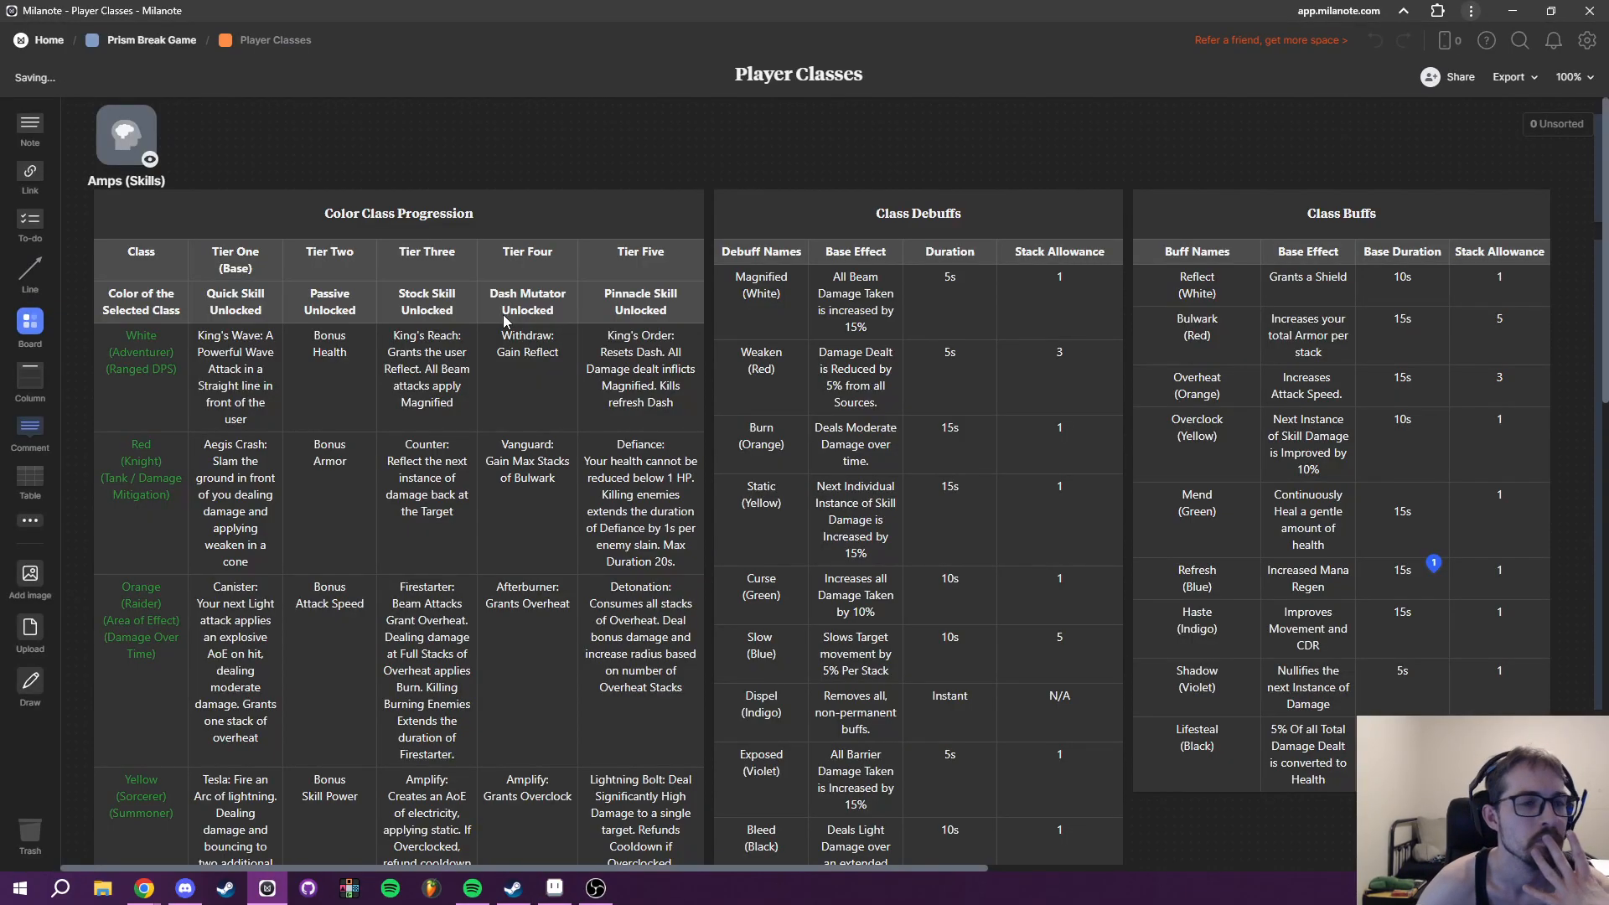
click(151, 151)
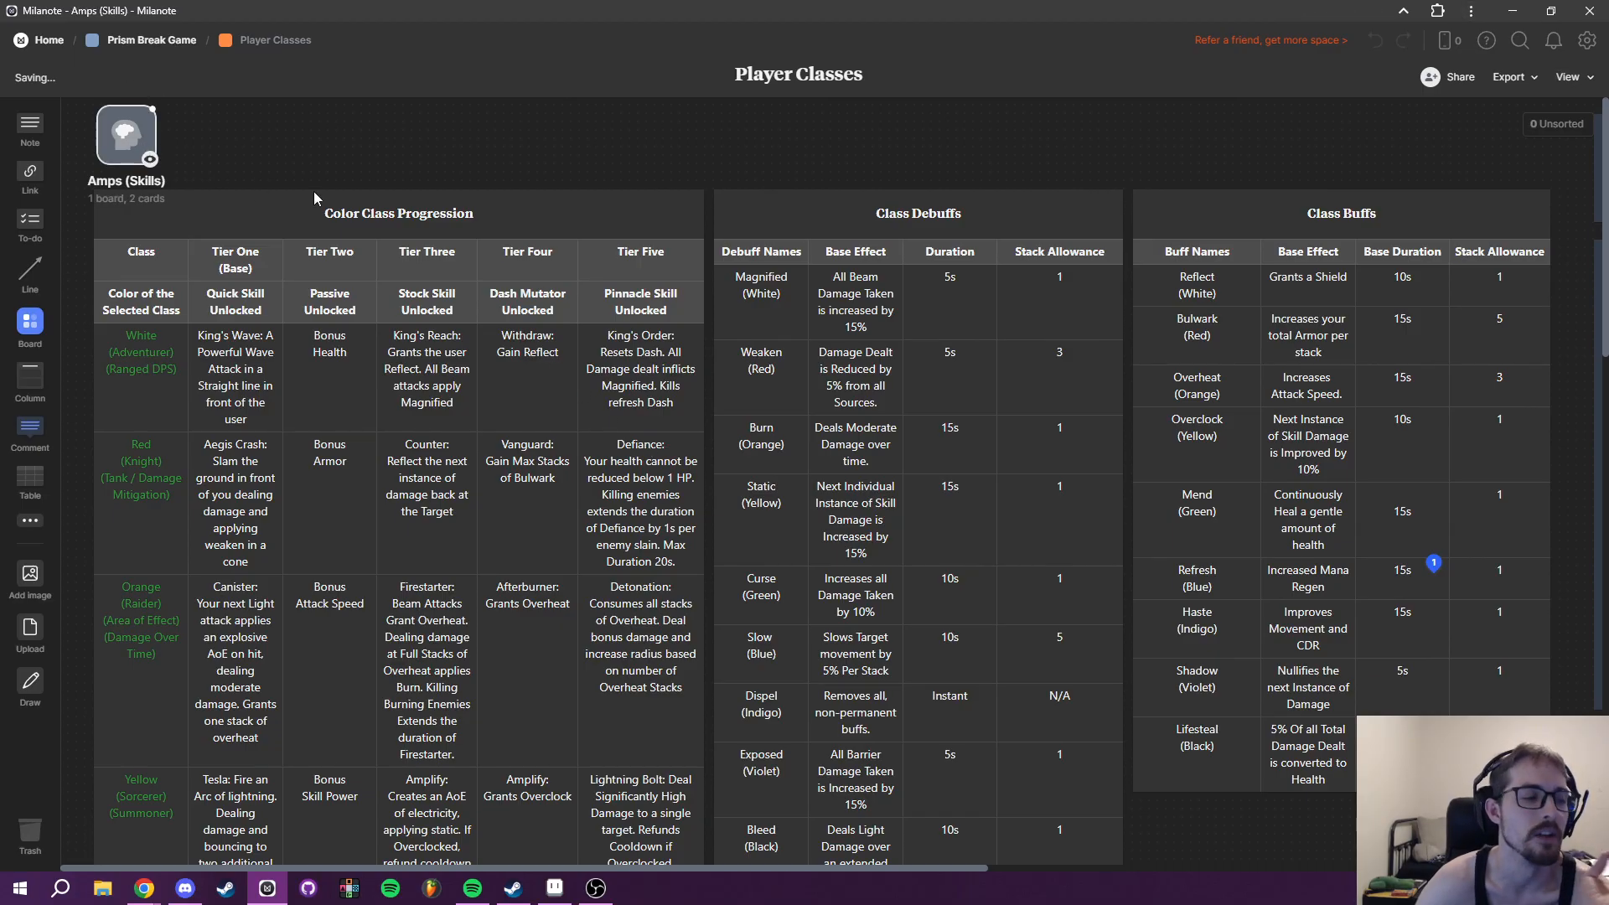
scroll(897, 465, down, 15)
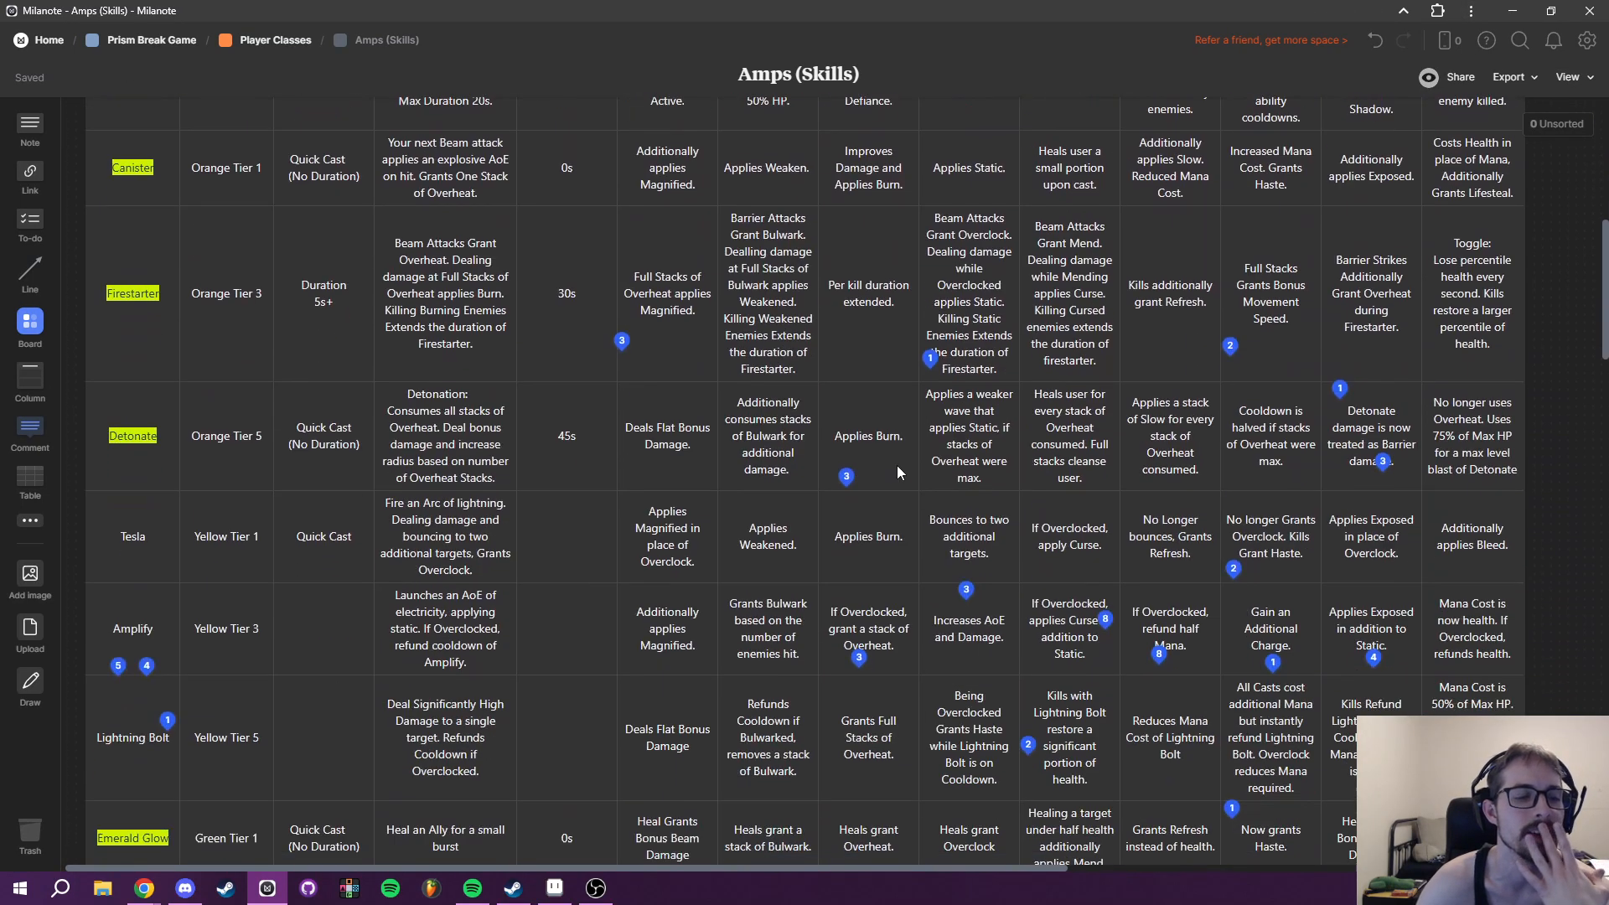
scroll(898, 464, down, 10)
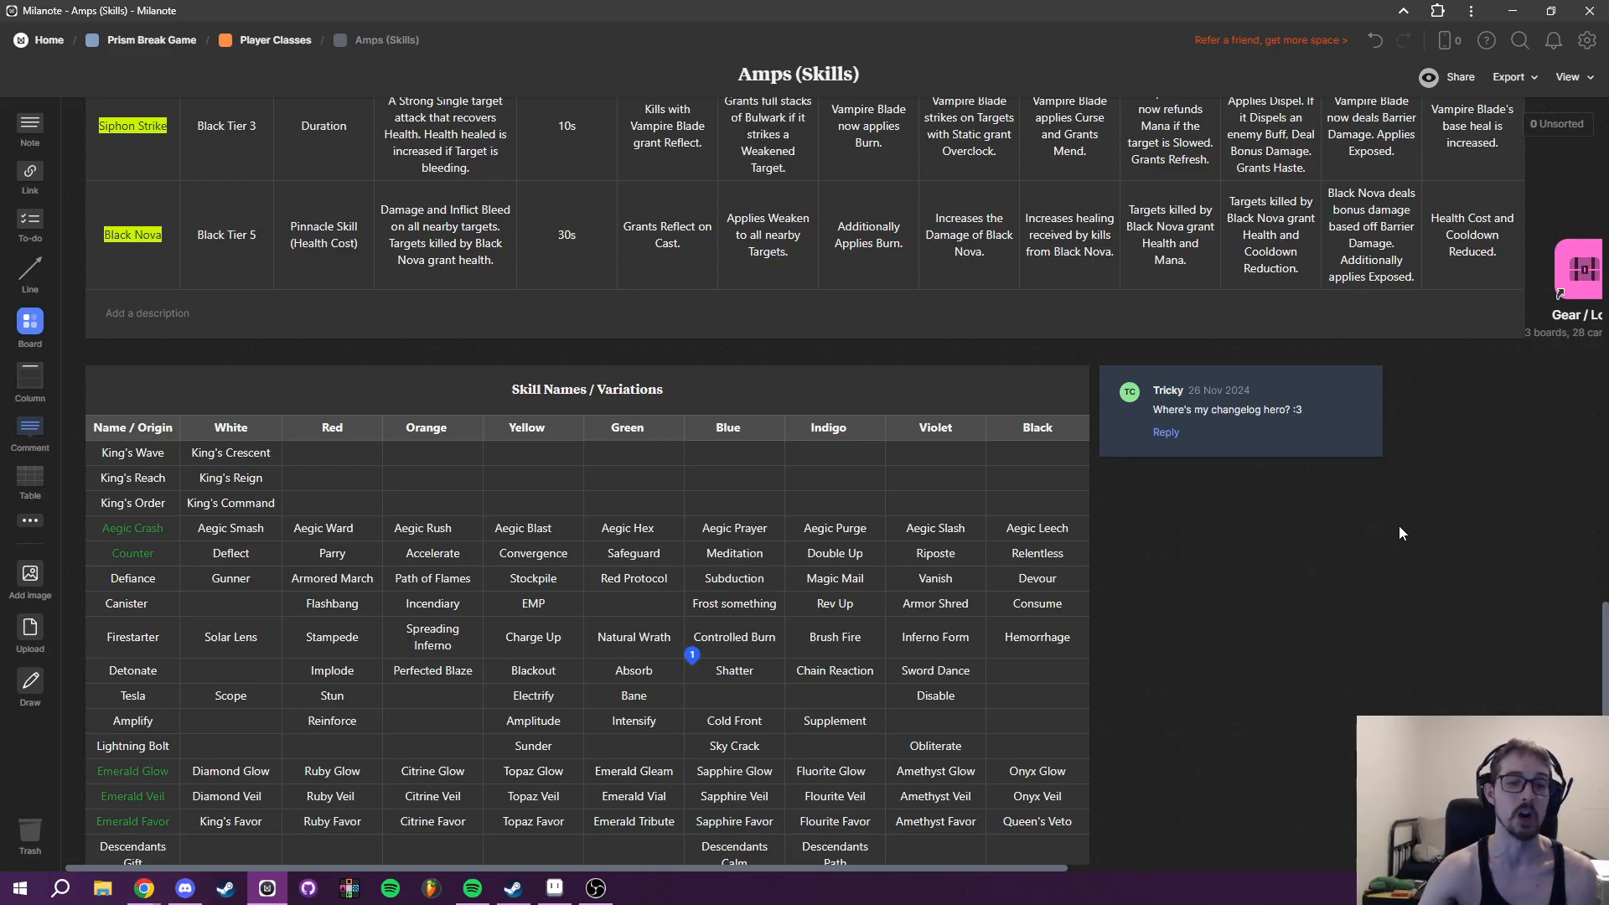
scroll(1229, 573, down, 2)
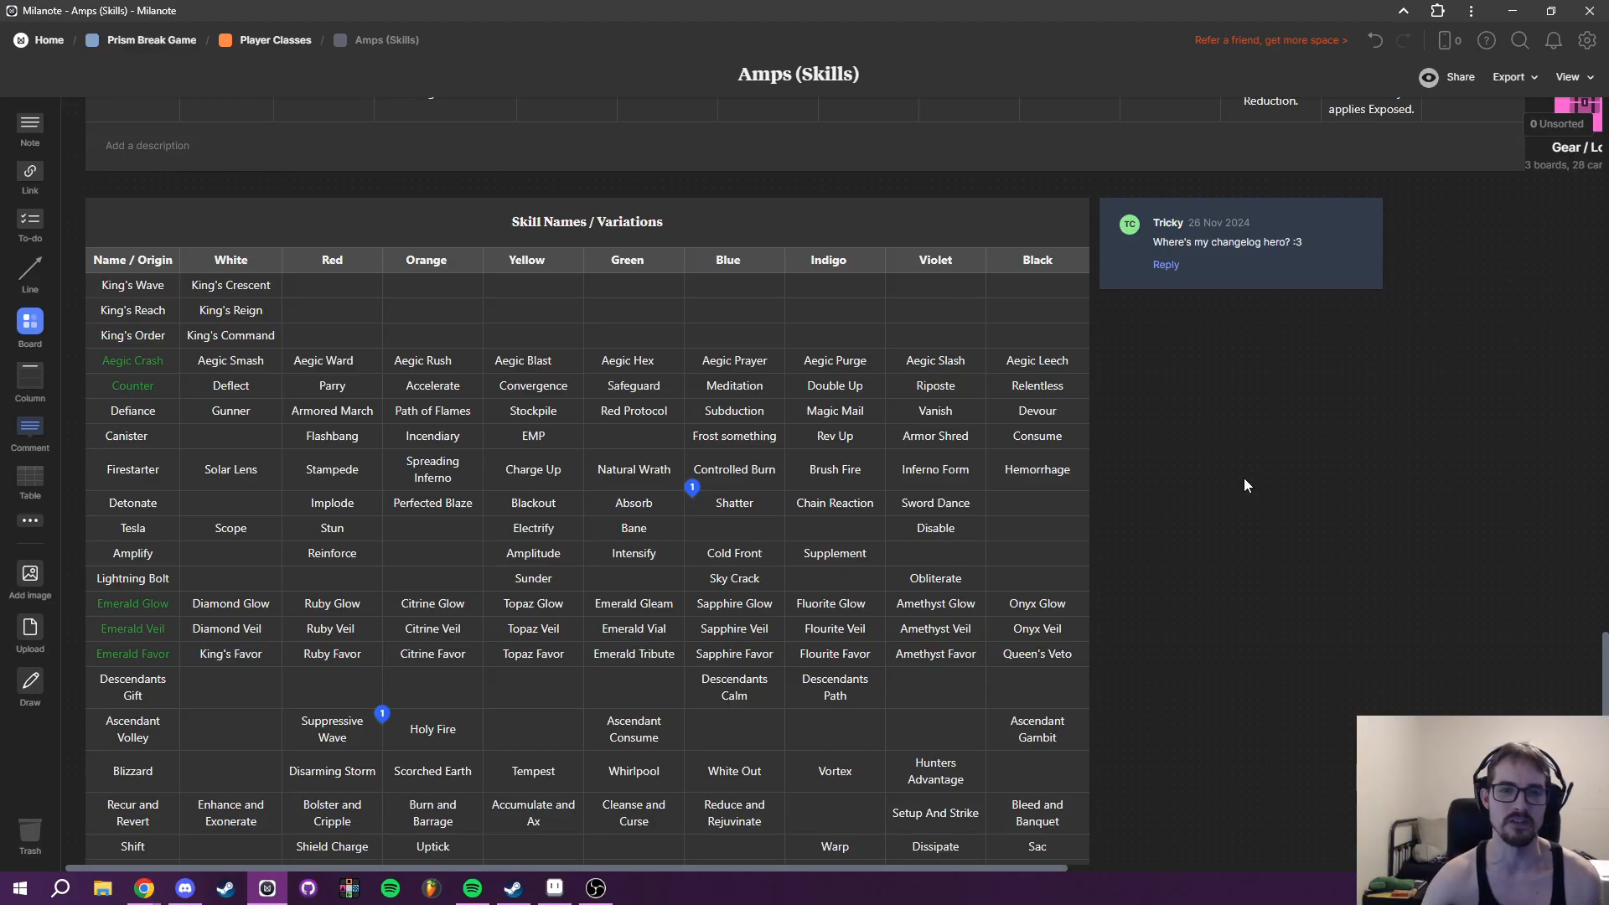
scroll(1224, 465, down, 5)
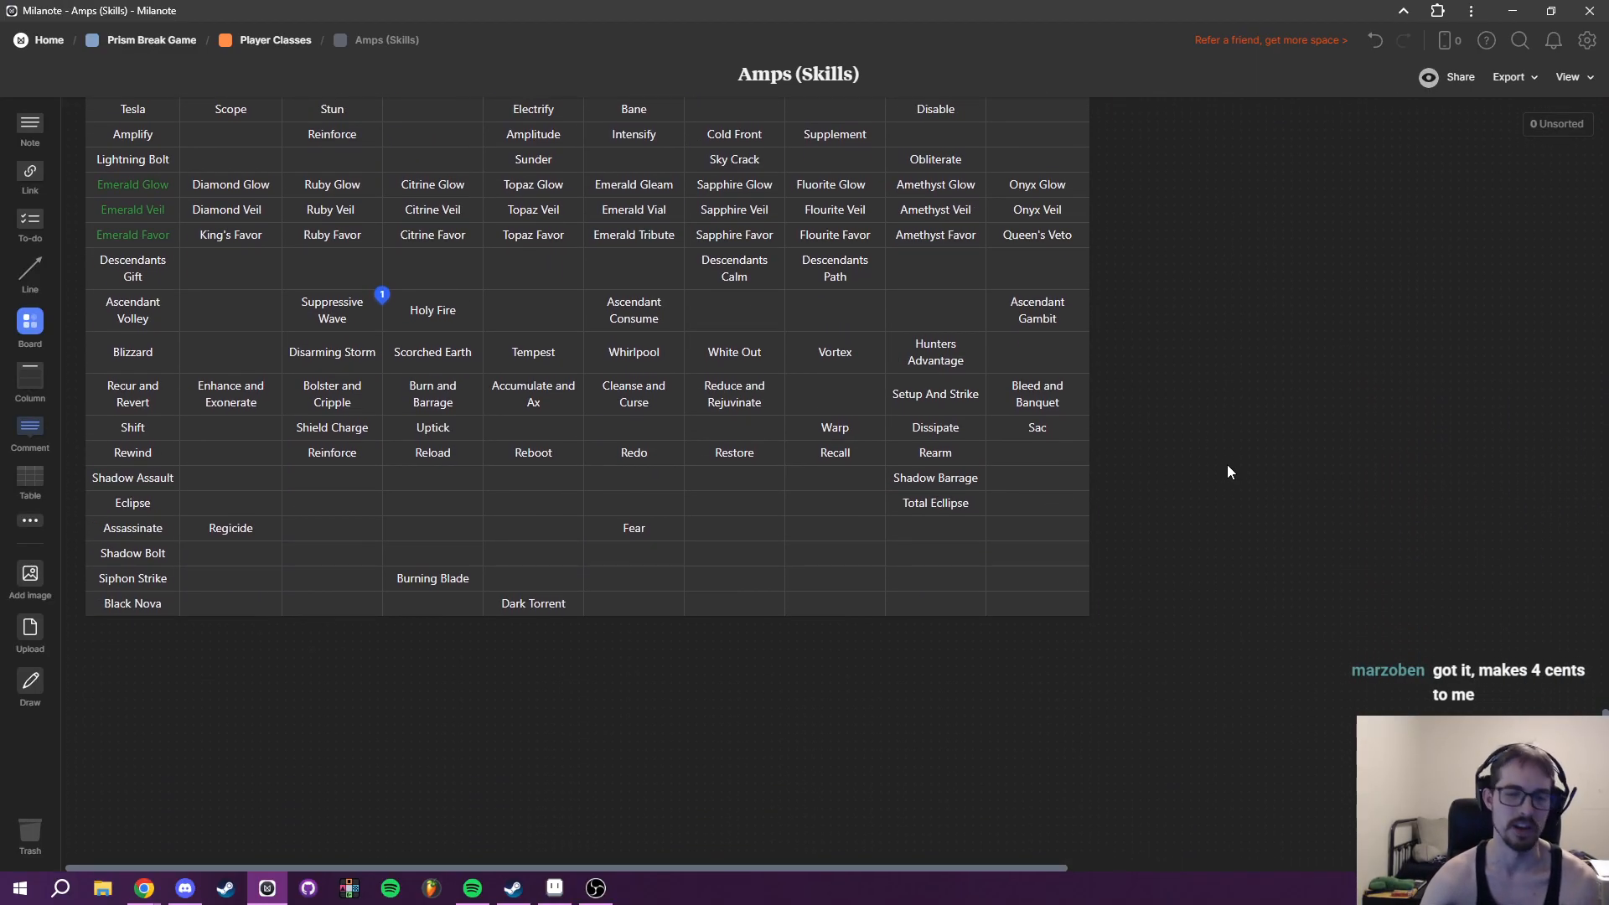
scroll(1068, 647, up, 6)
drag(1194, 470, 847, 595)
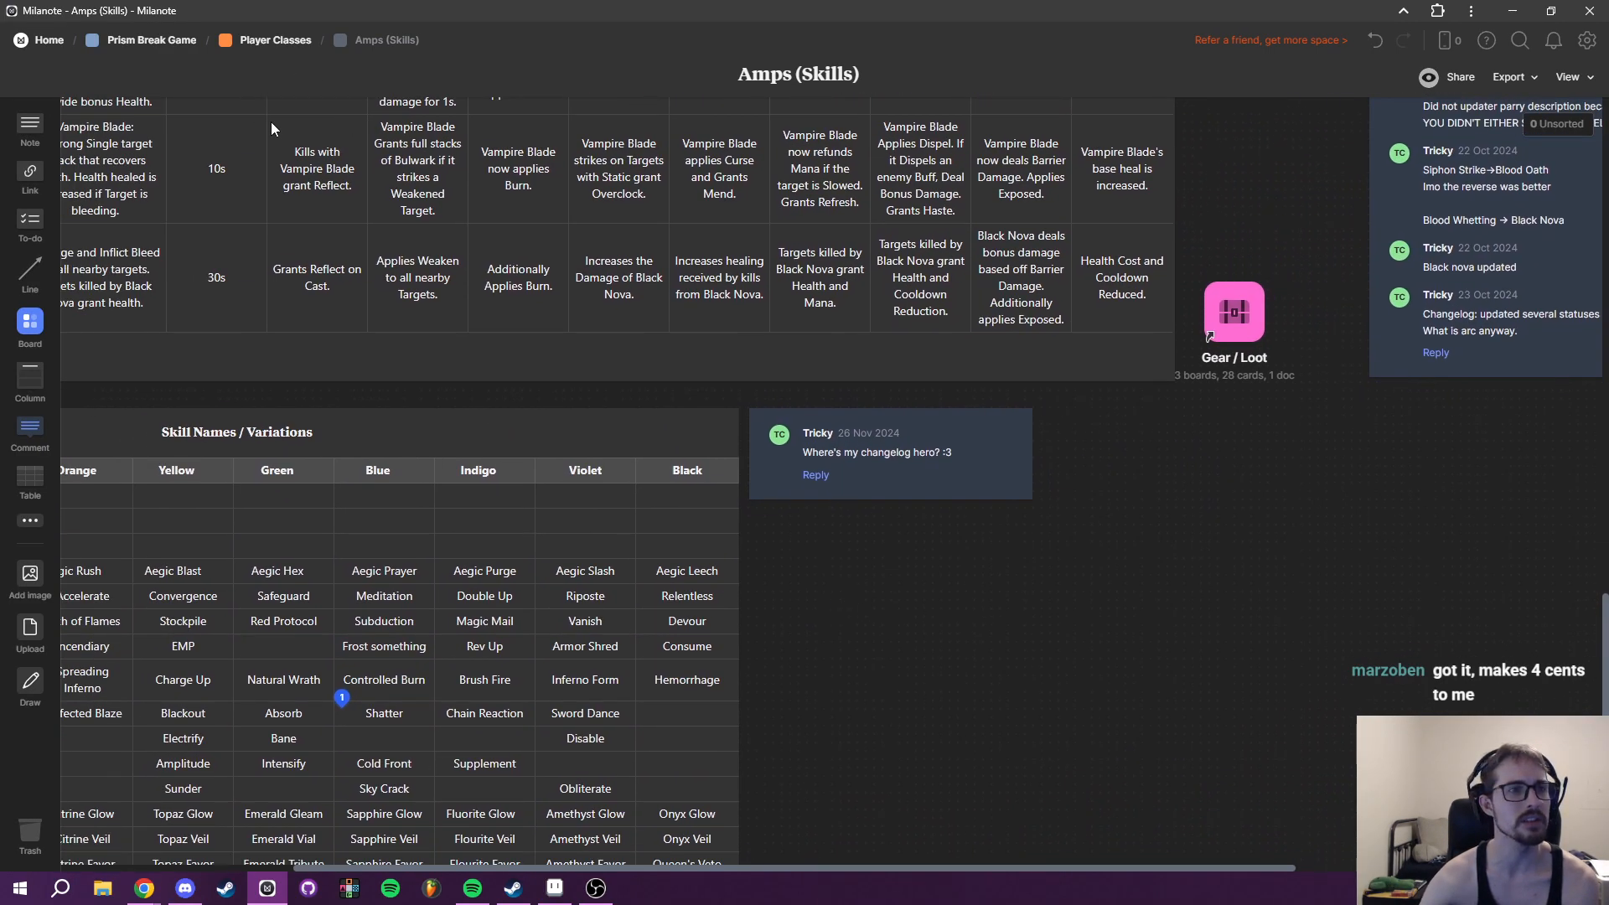
scroll(771, 623, down, 8)
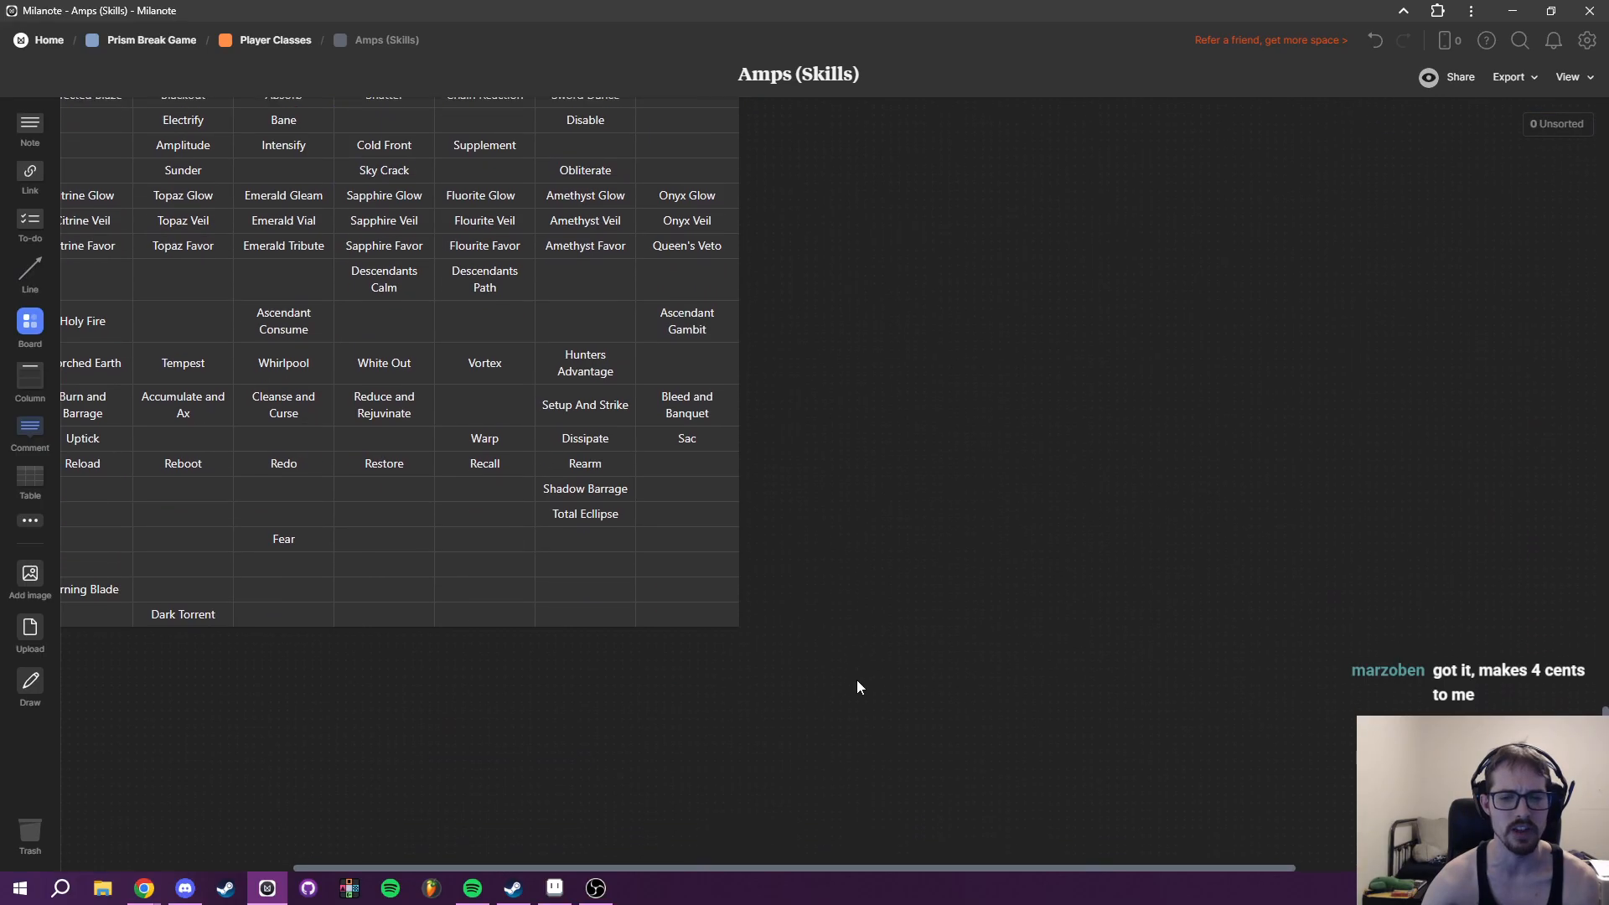
drag(842, 676, 1110, 880)
scroll(1178, 716, up, 15)
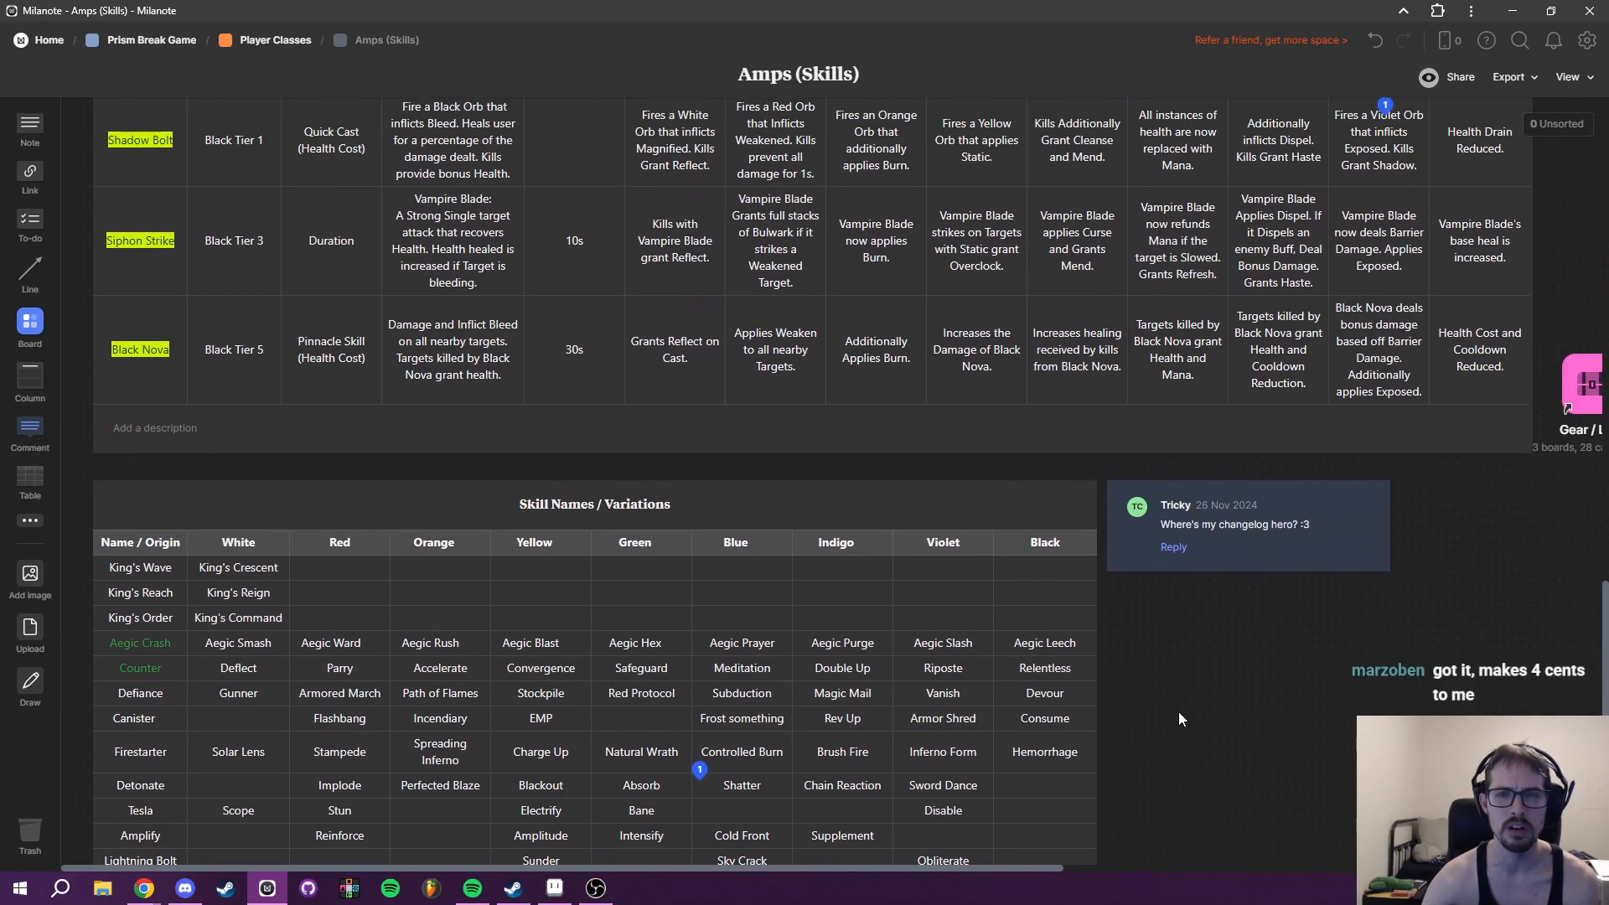
scroll(726, 320, up, 5)
- Return to the Player Classes board, open the Wavelength Passives document, and read the colour combinations from White down to Indigo
click(275, 41)
scroll(824, 514, down, 10)
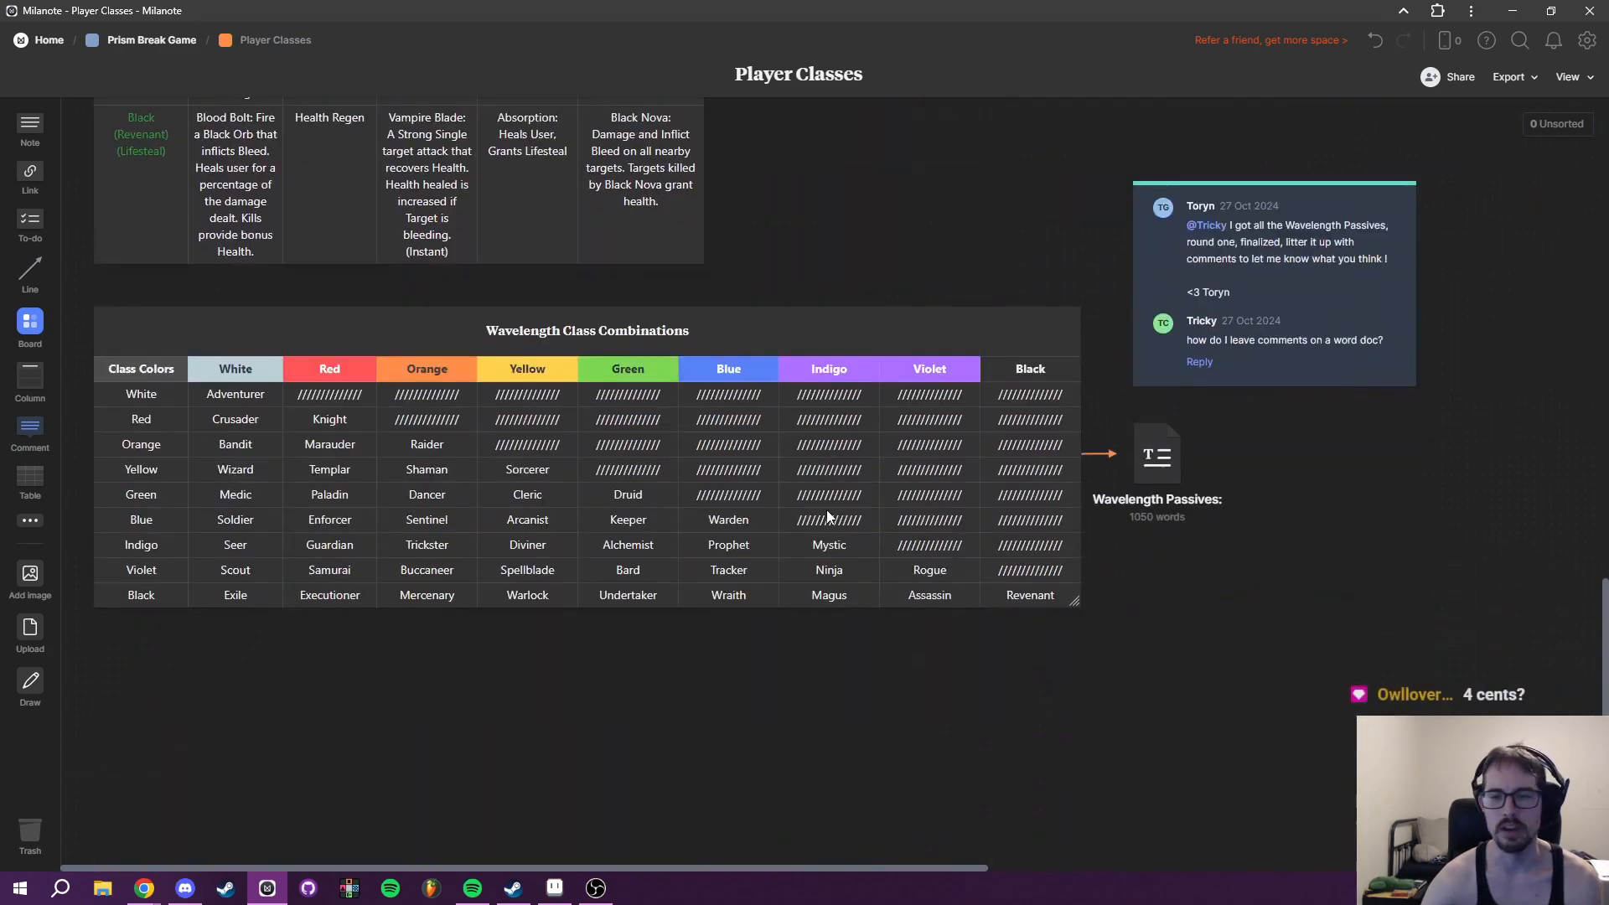
click(1133, 394)
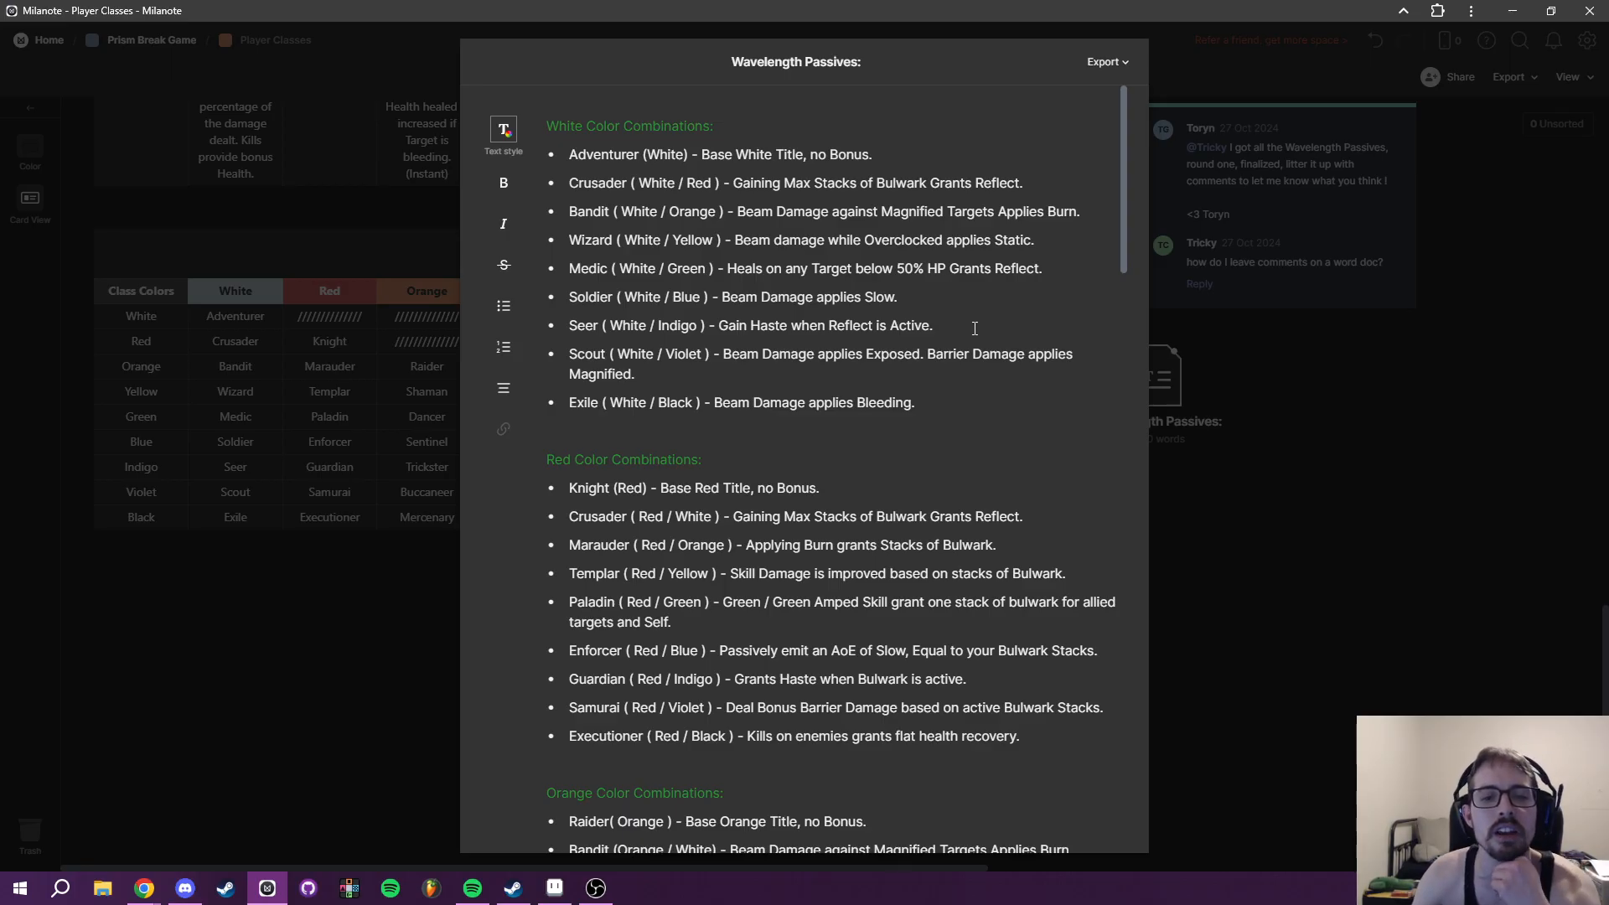
scroll(1022, 453, down, 2)
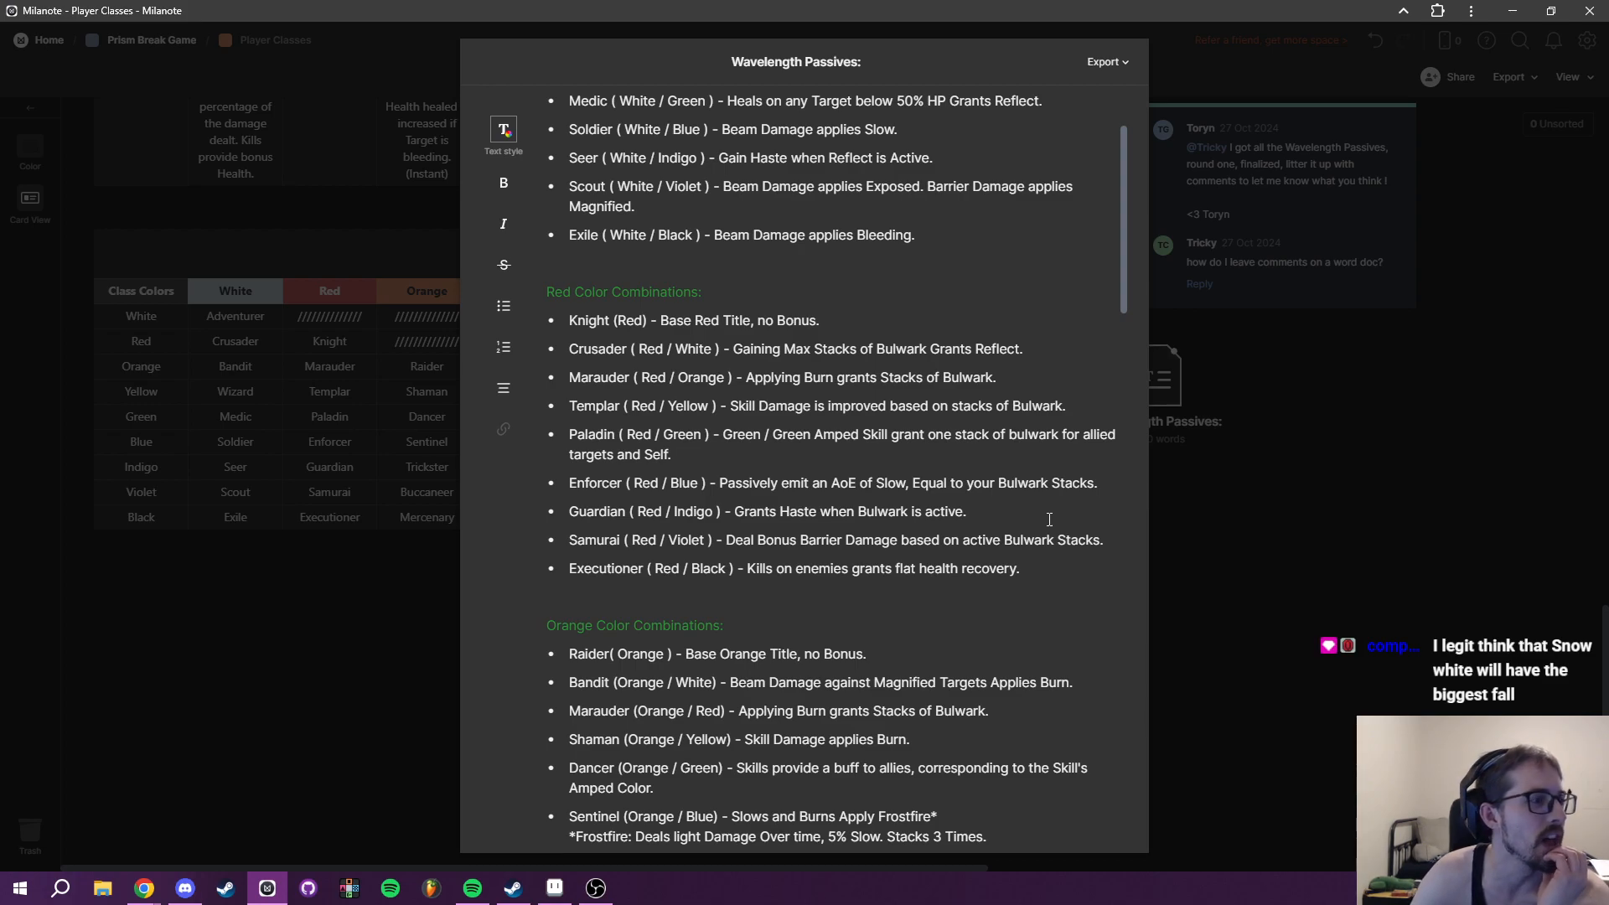
scroll(1052, 520, down, 1)
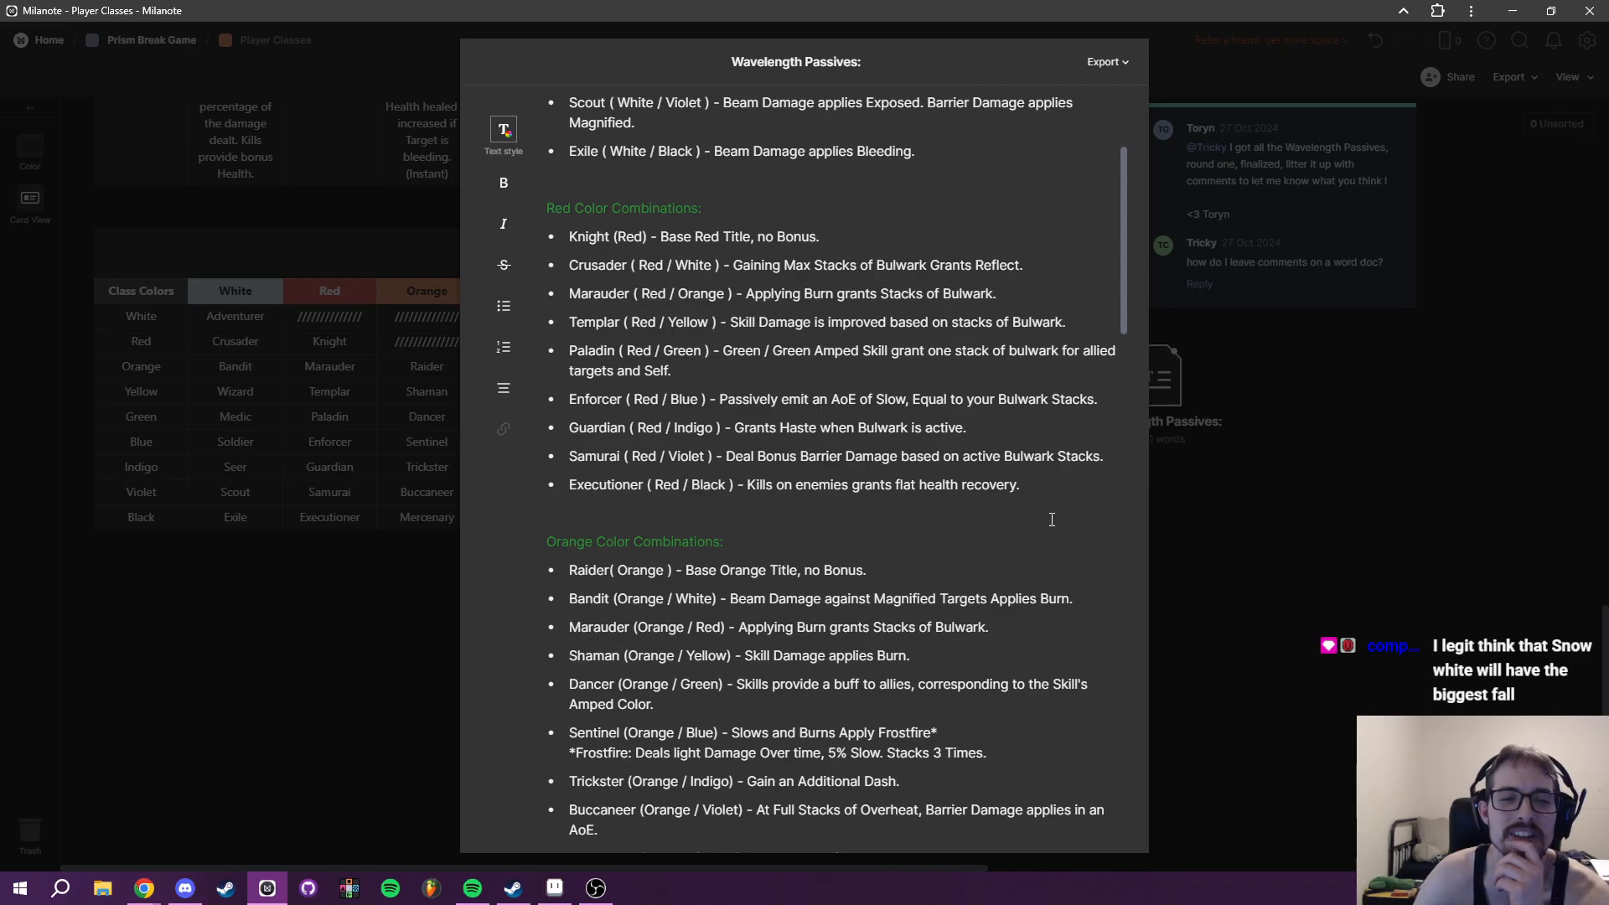
scroll(1052, 520, down, 2)
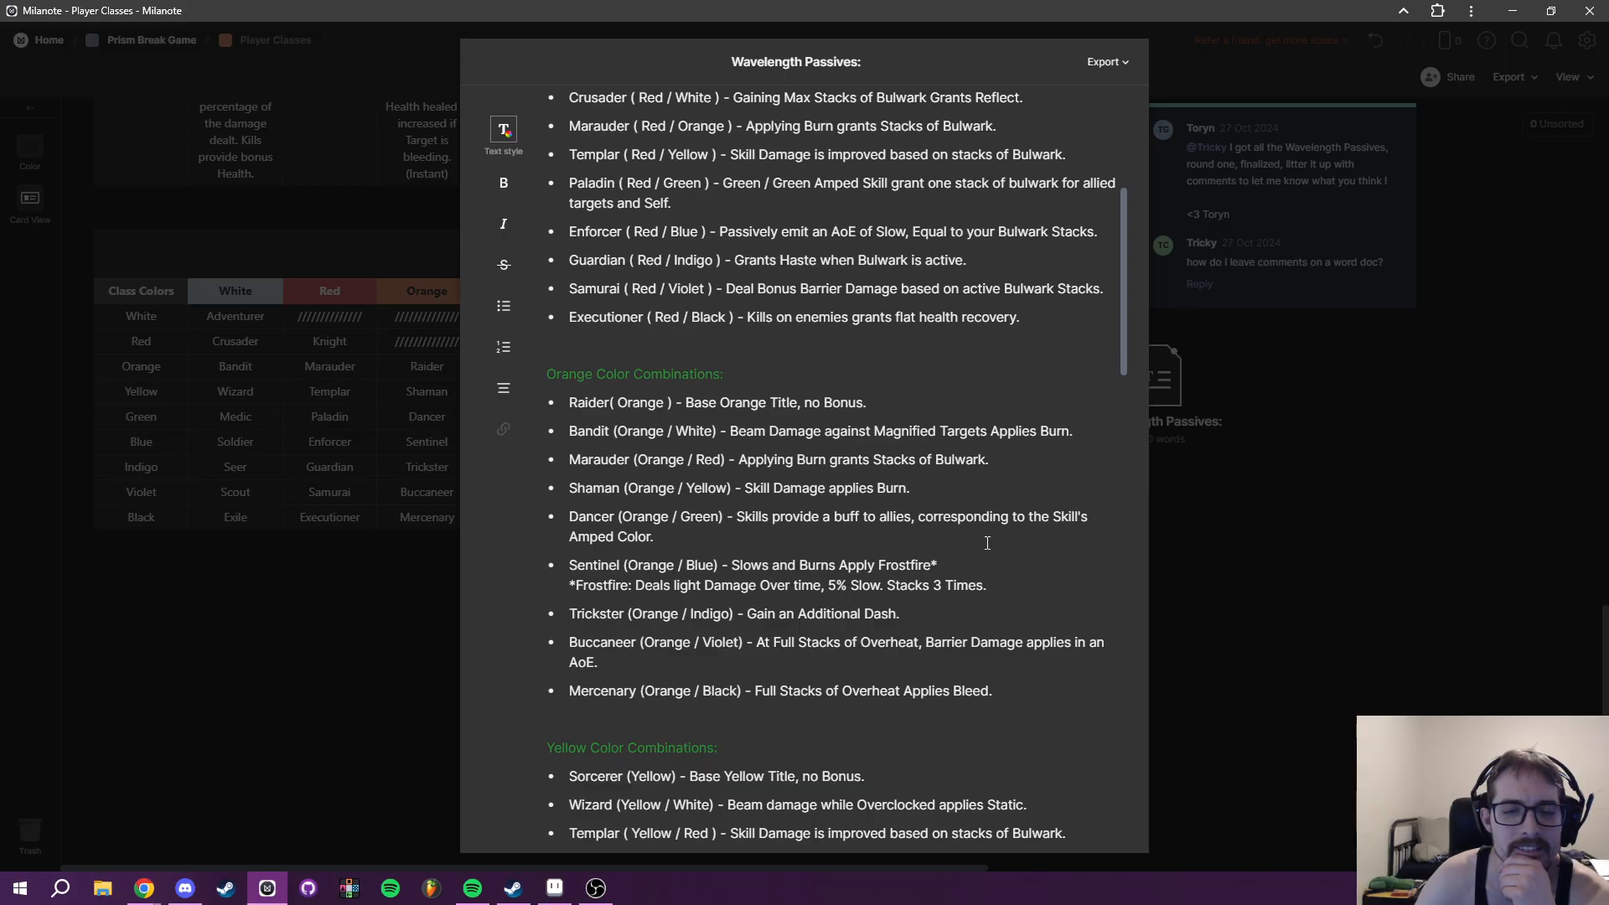
scroll(989, 544, down, 1)
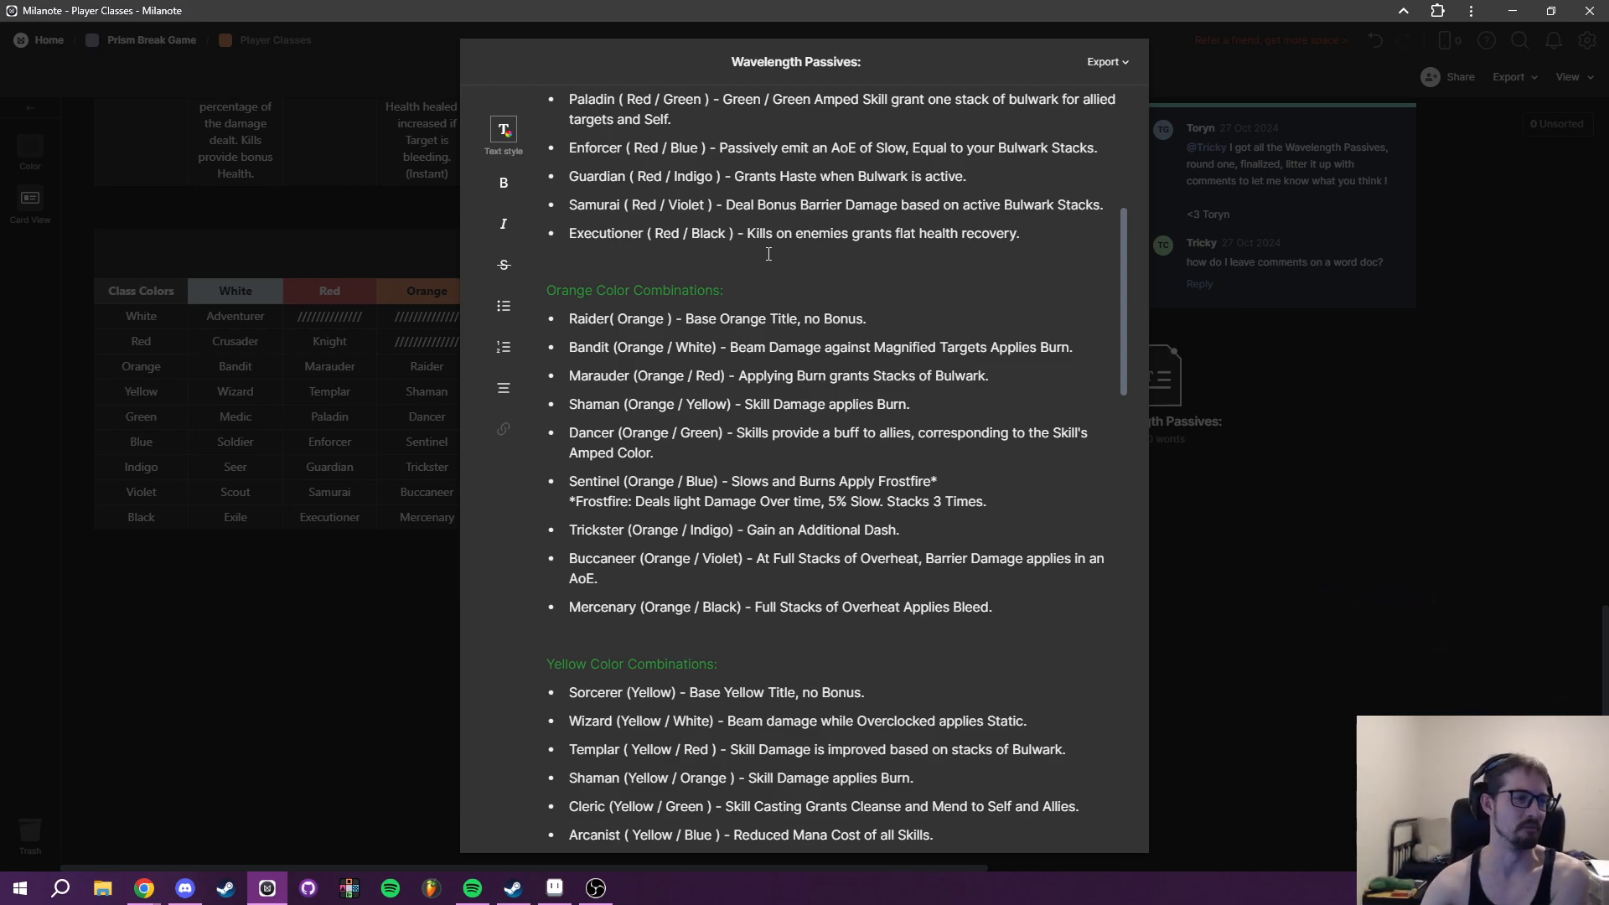
scroll(943, 747, down, 4)
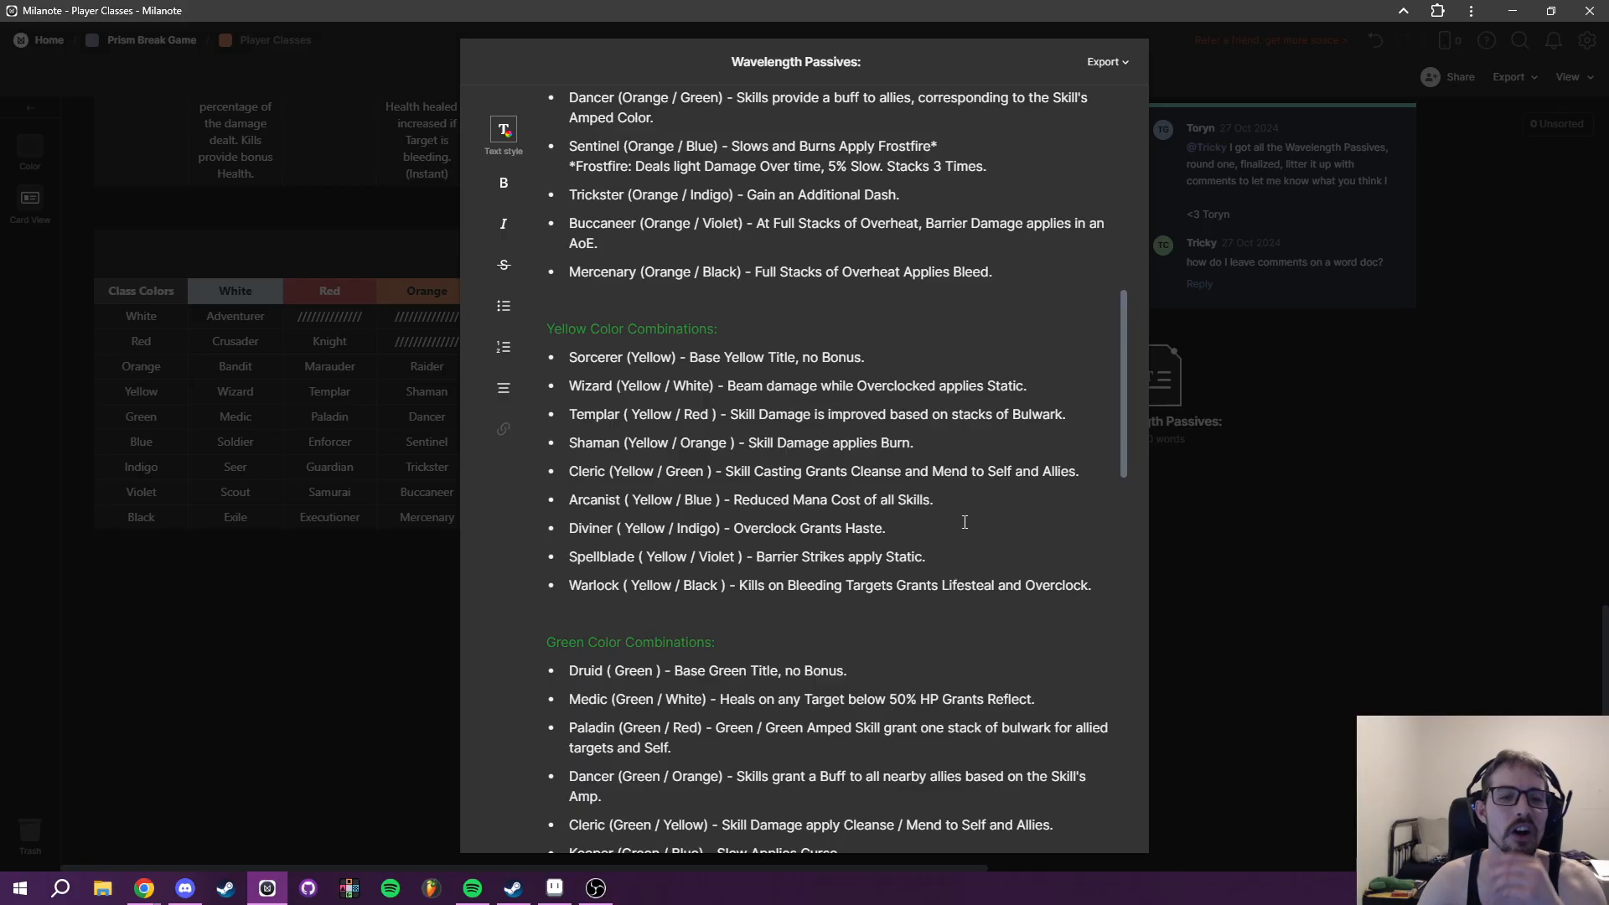
scroll(1024, 569, down, 1)
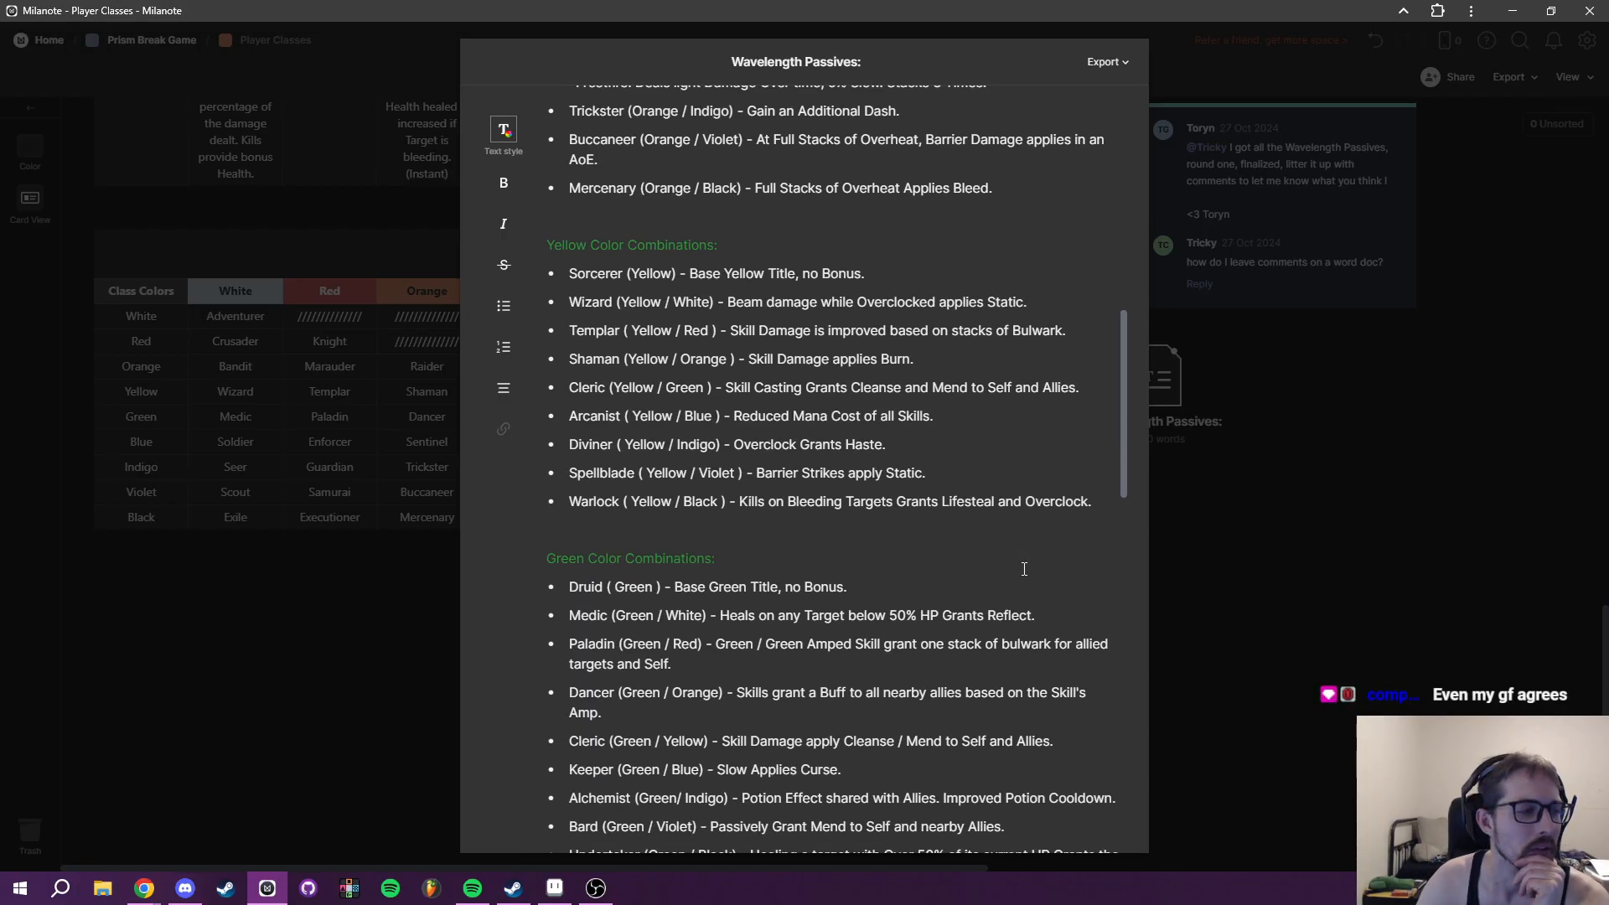
scroll(1025, 570, down, 4)
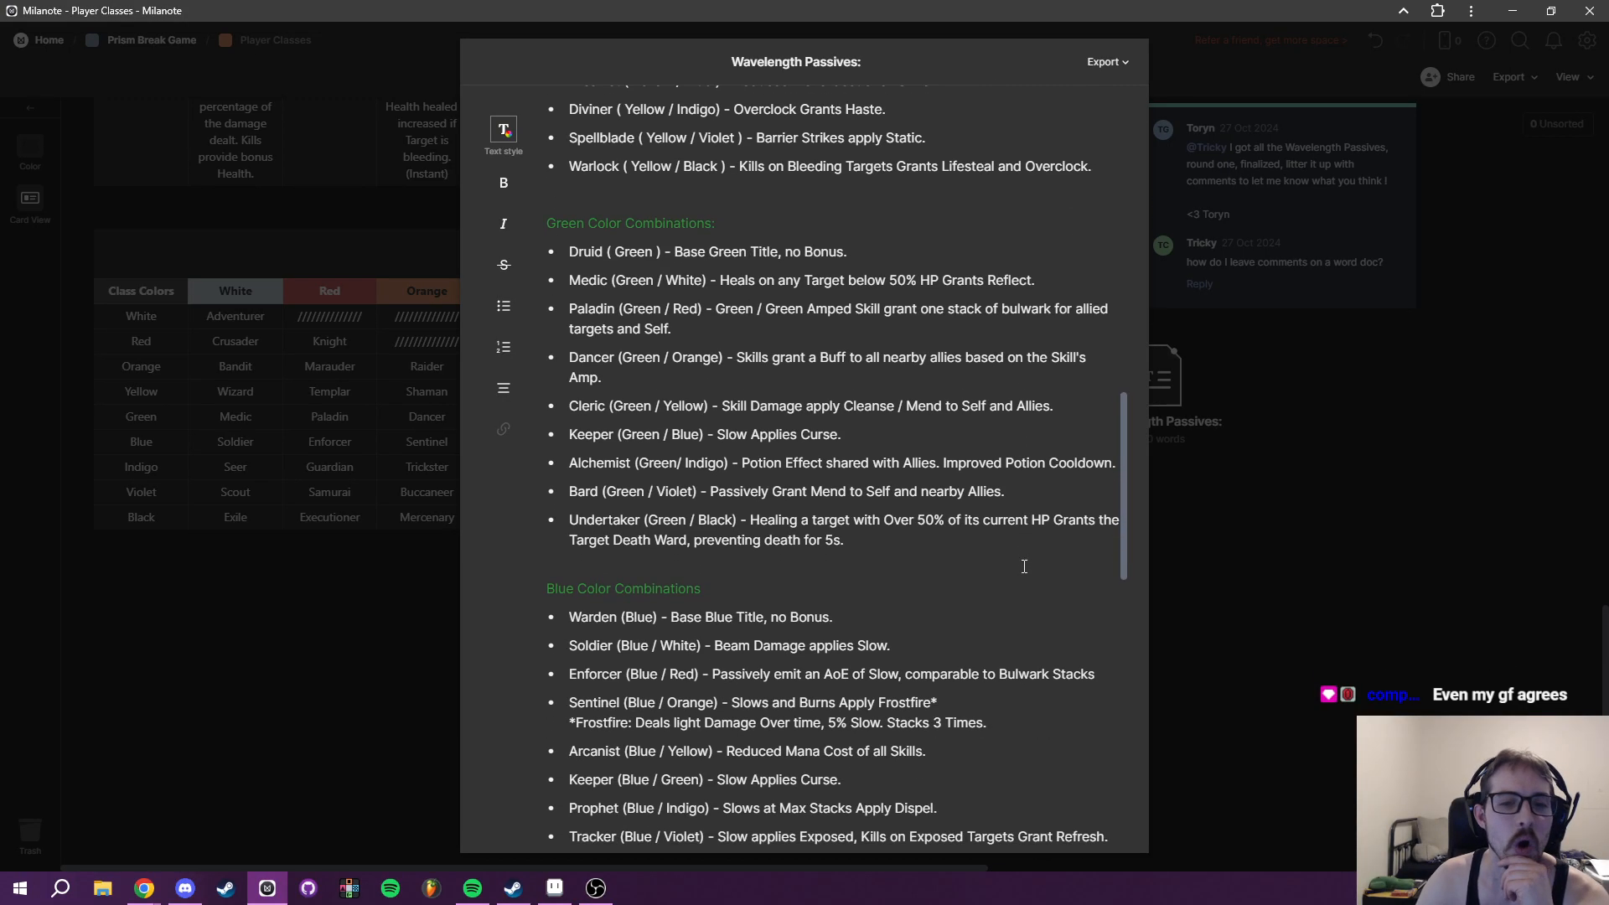
scroll(1024, 567, down, 2)
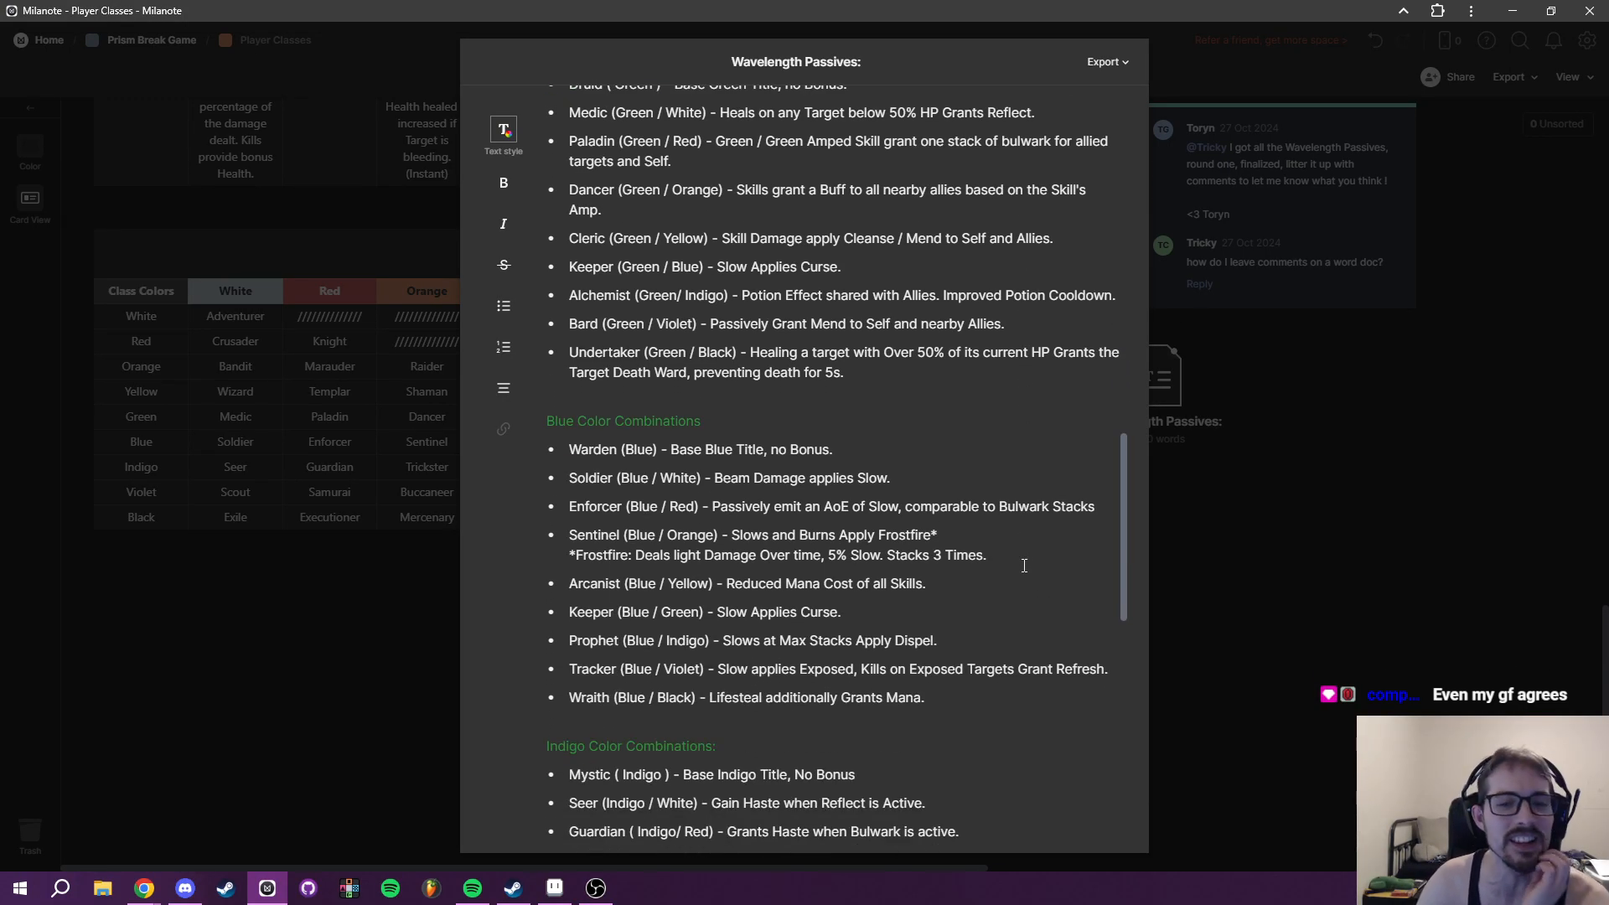
scroll(963, 567, down, 1)
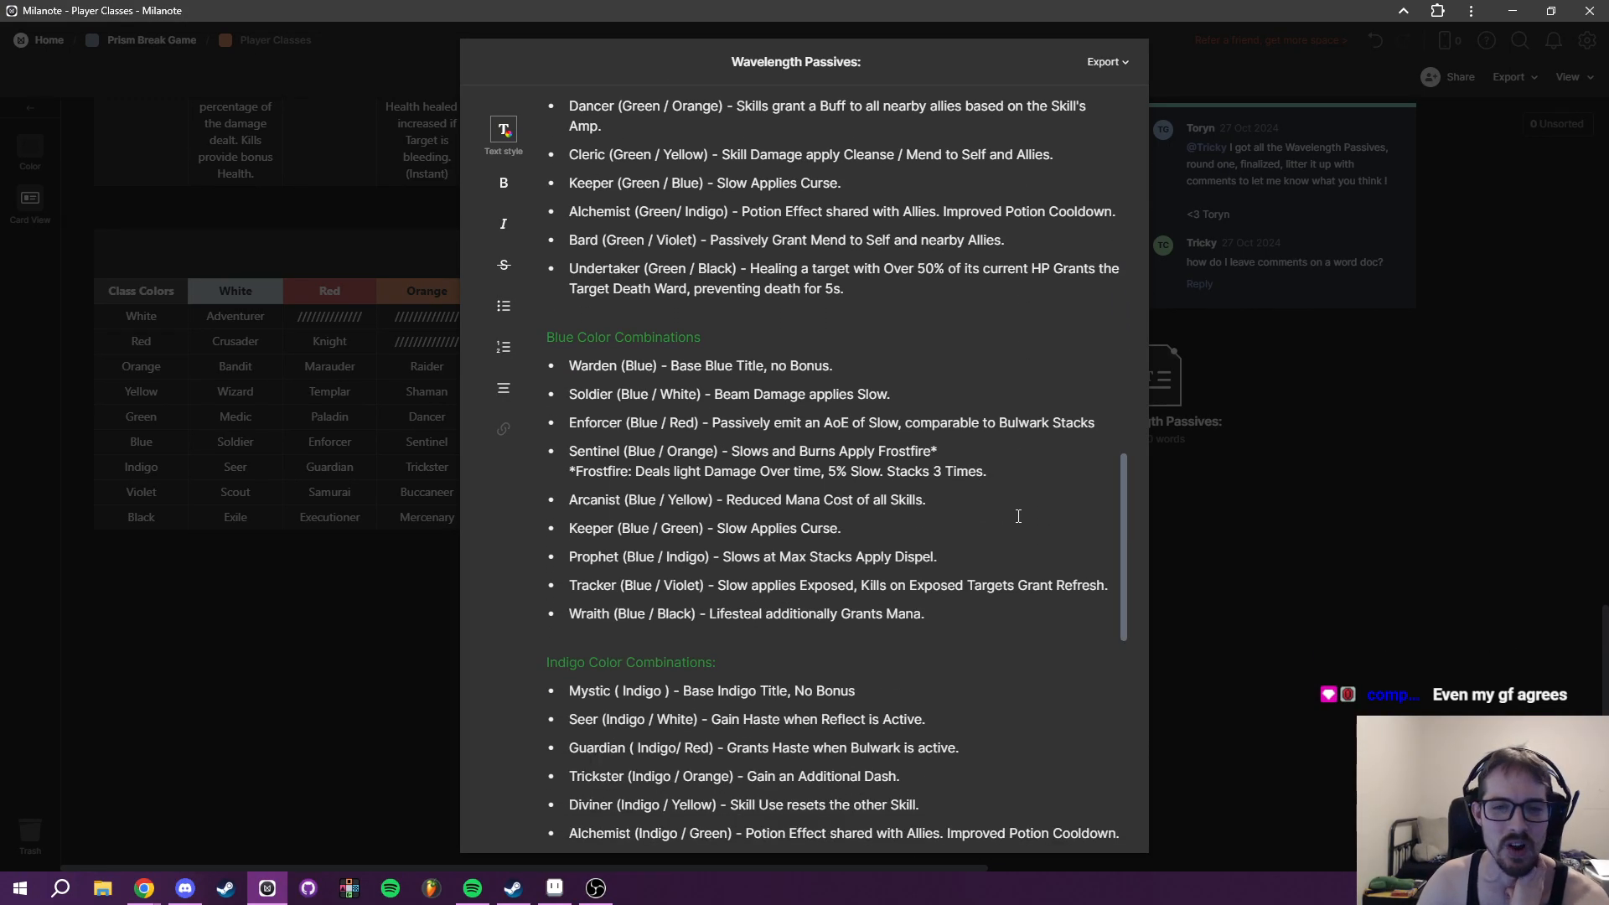
- Read the Blue, Indigo and Violet combinations in Wavelength Passives, highlight the Indigo / Green Alchemist passive, and close the document
scroll(1021, 514, down, 1)
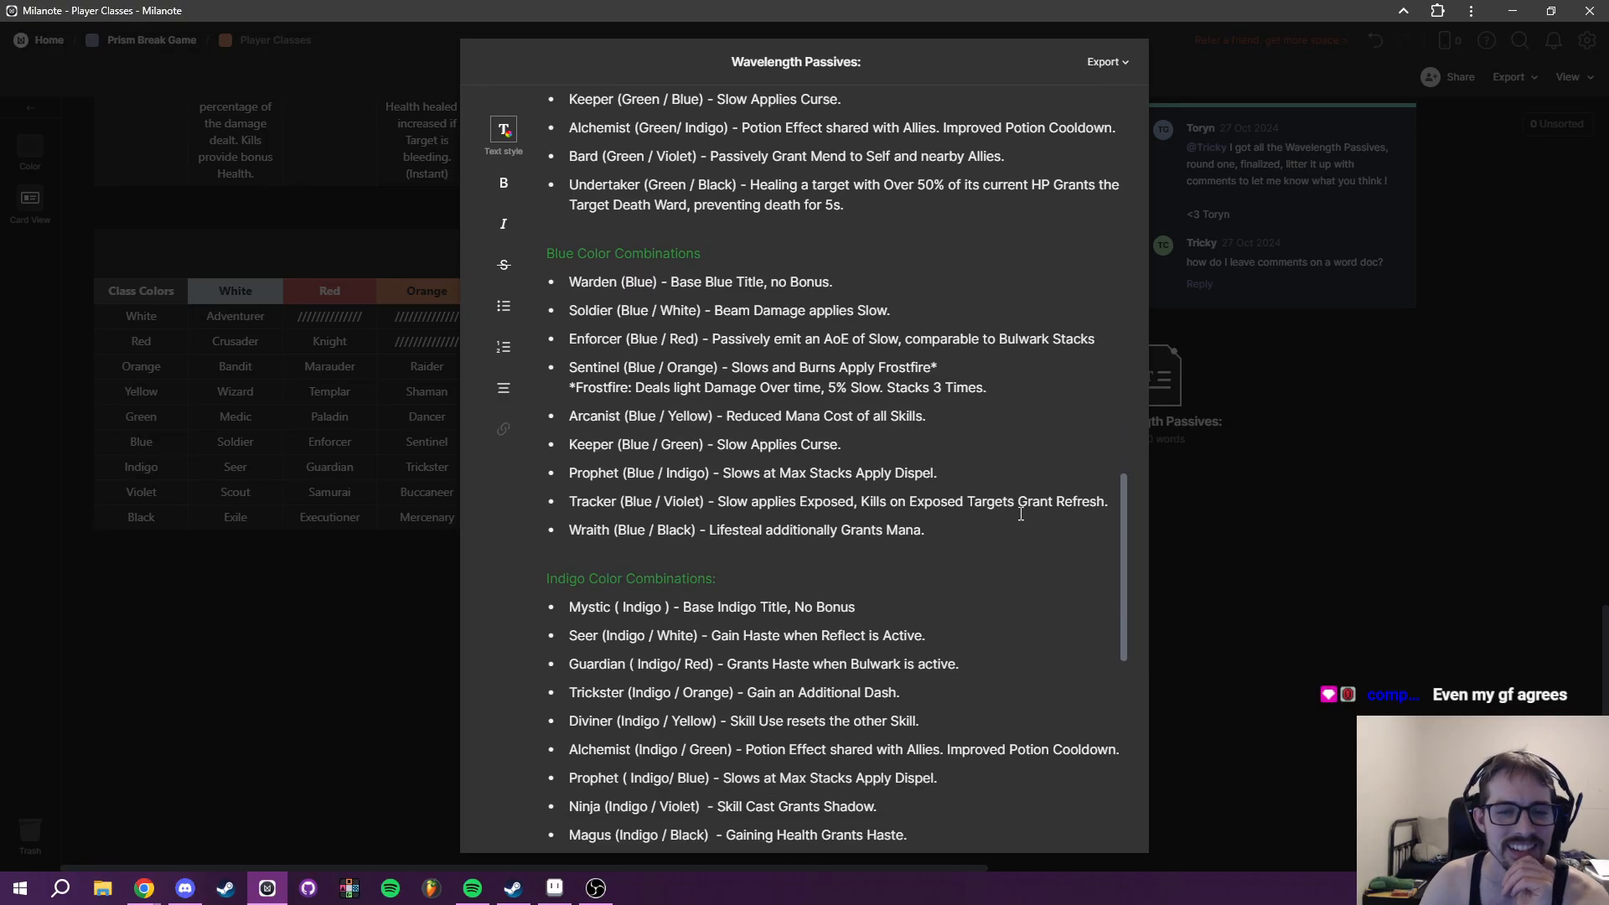
scroll(1001, 663, down, 2)
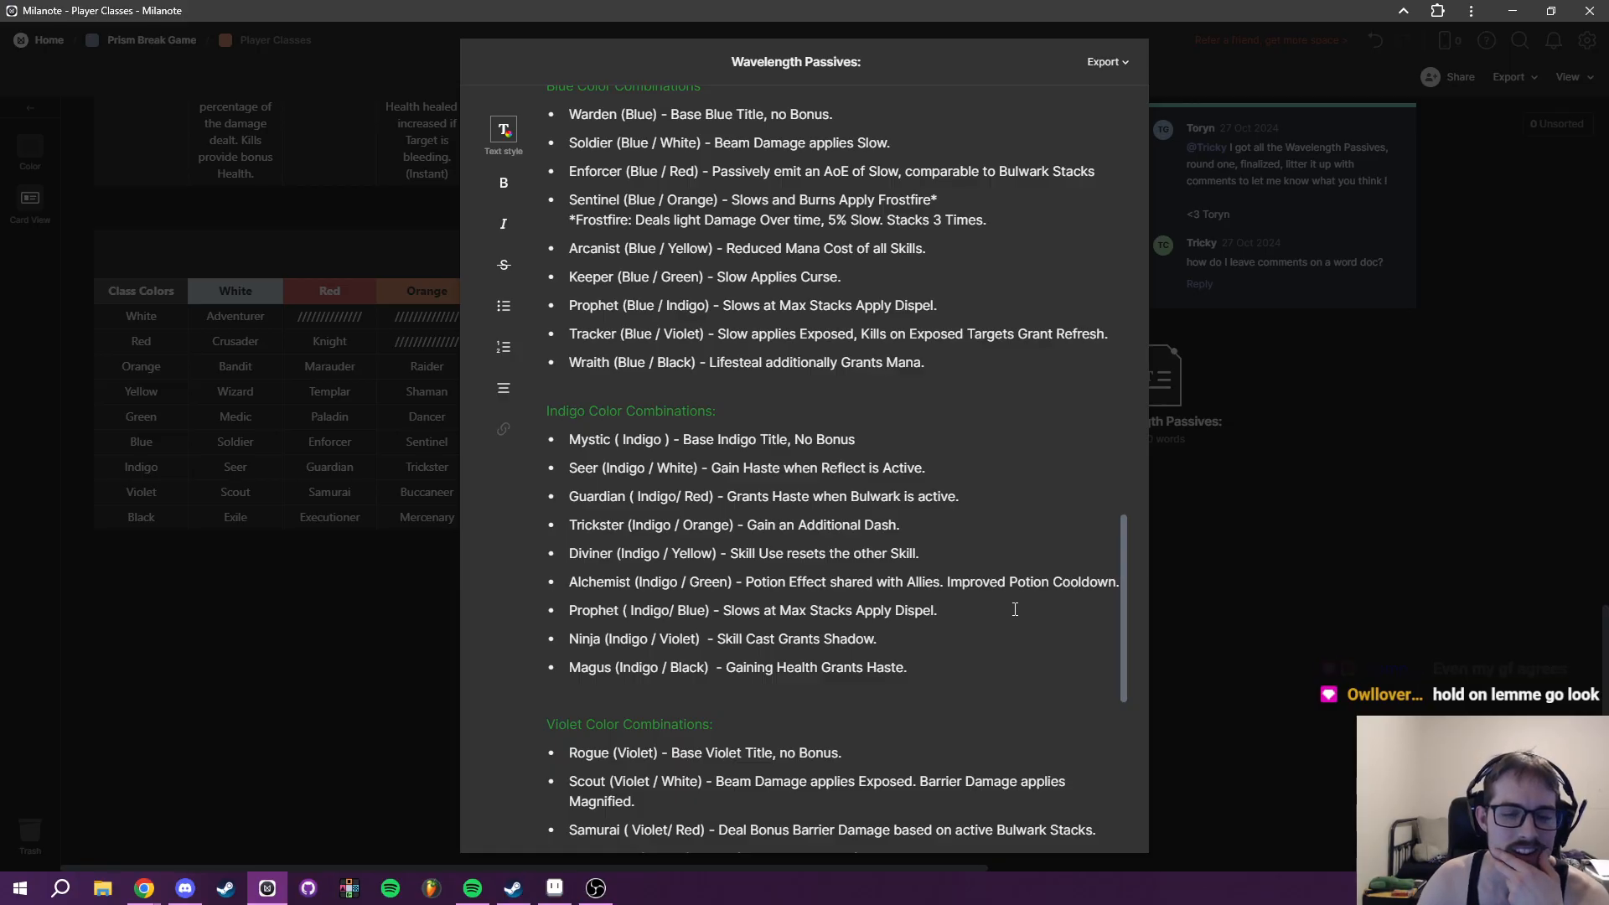
scroll(1014, 607, down, 1)
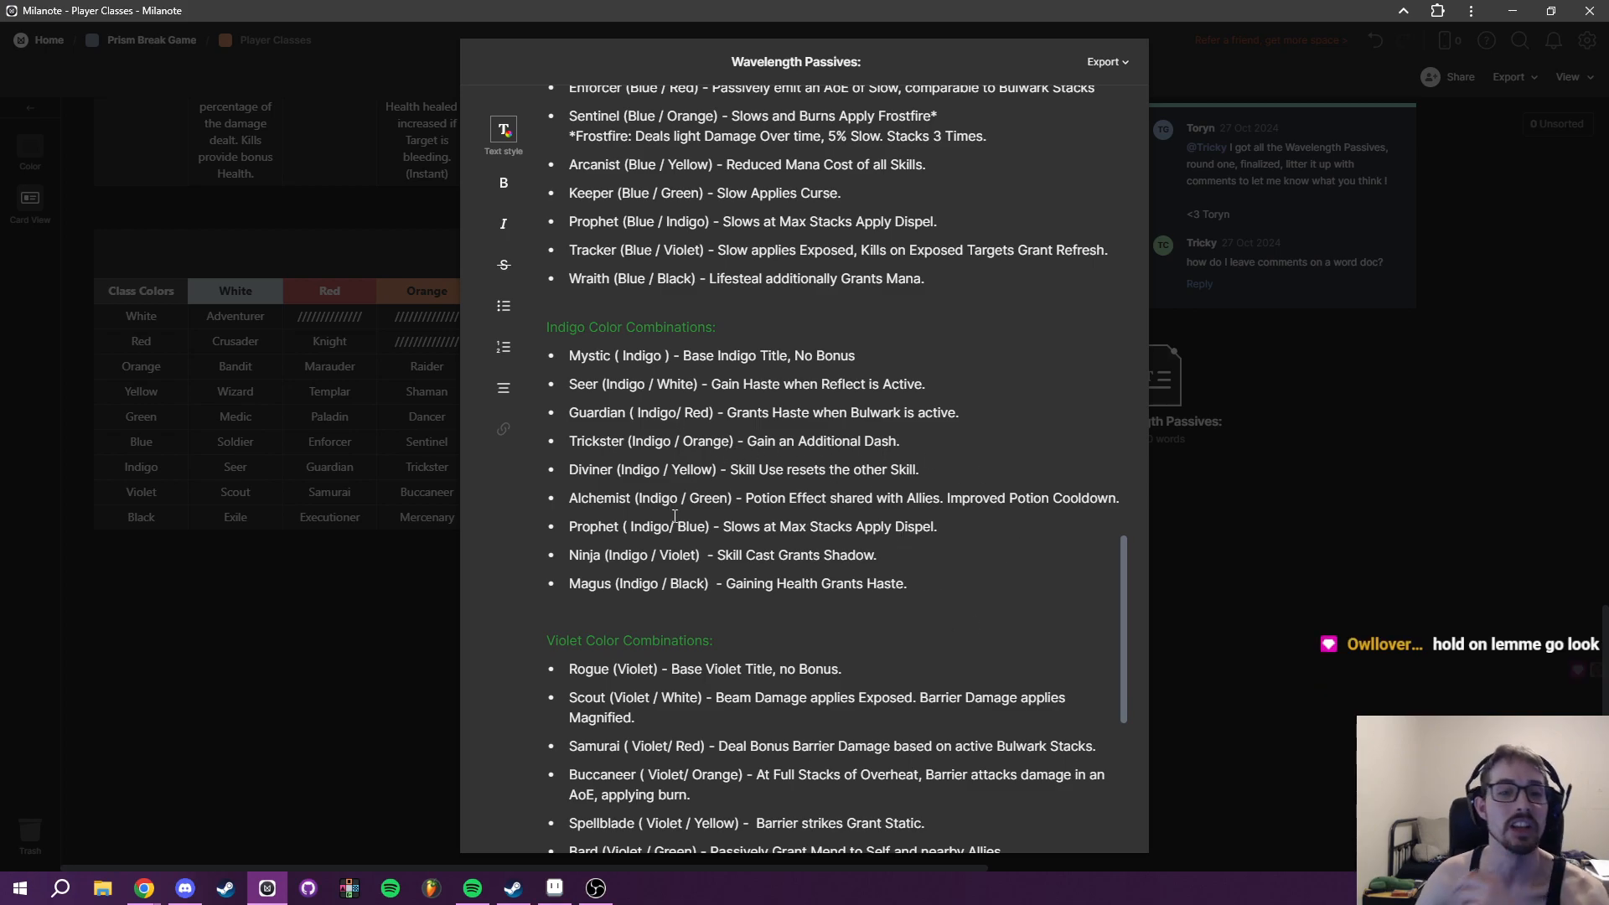
drag(743, 499, 1116, 499)
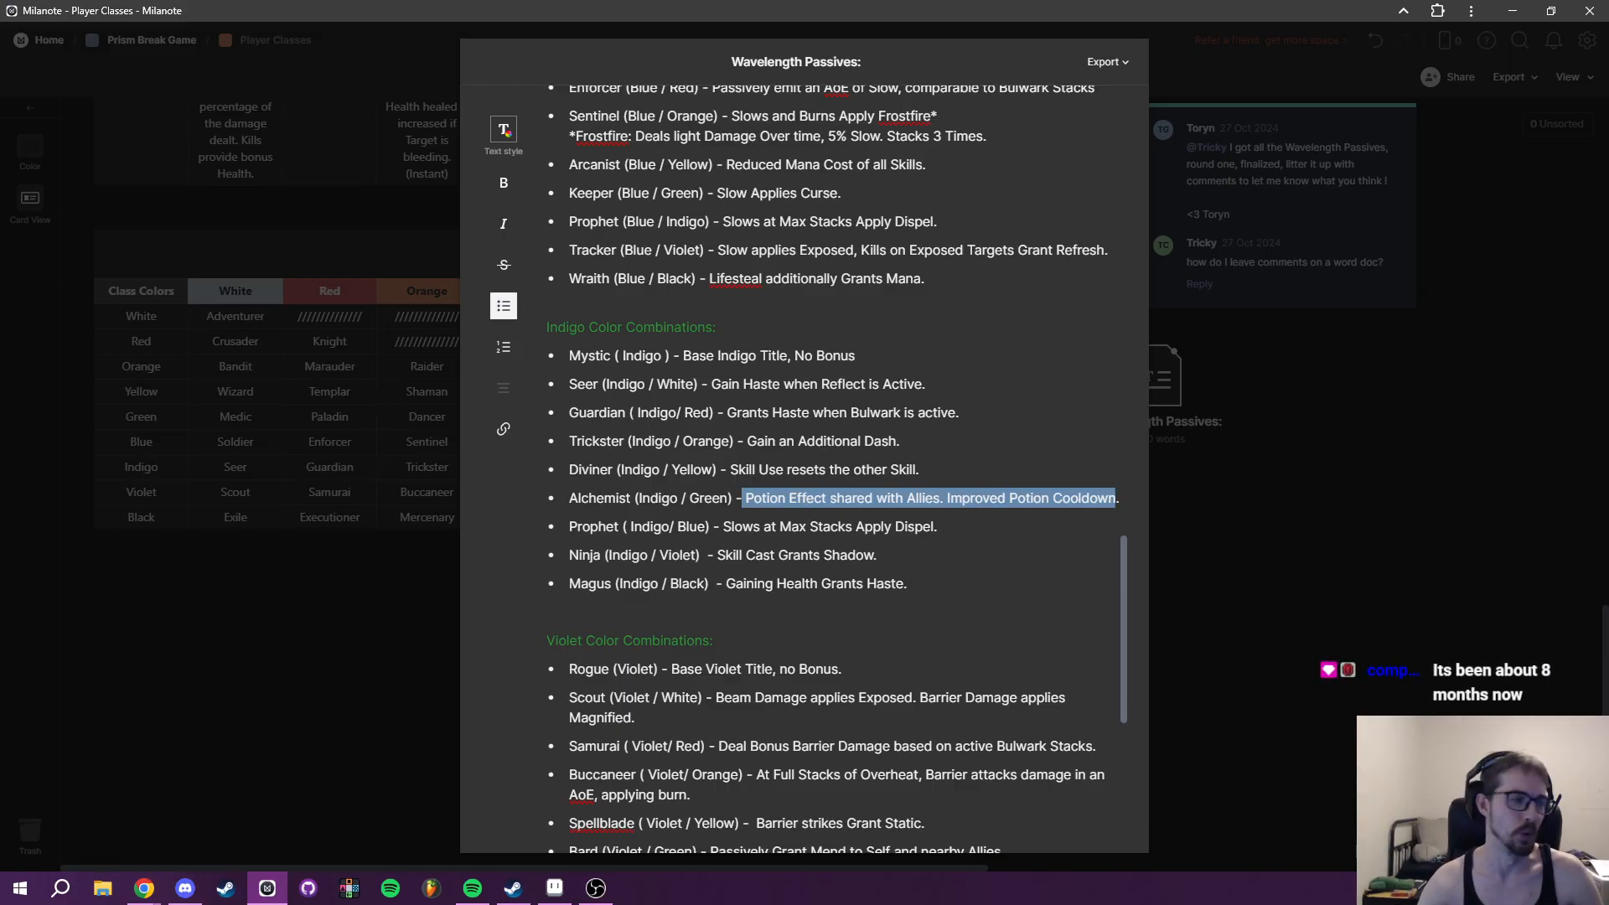
click(1253, 545)
- Review the Player Classes board's Wavelength Class Combinations, Color Class Progression, Class Debuffs and Class Buffs tables
scroll(1170, 550, up, 2)
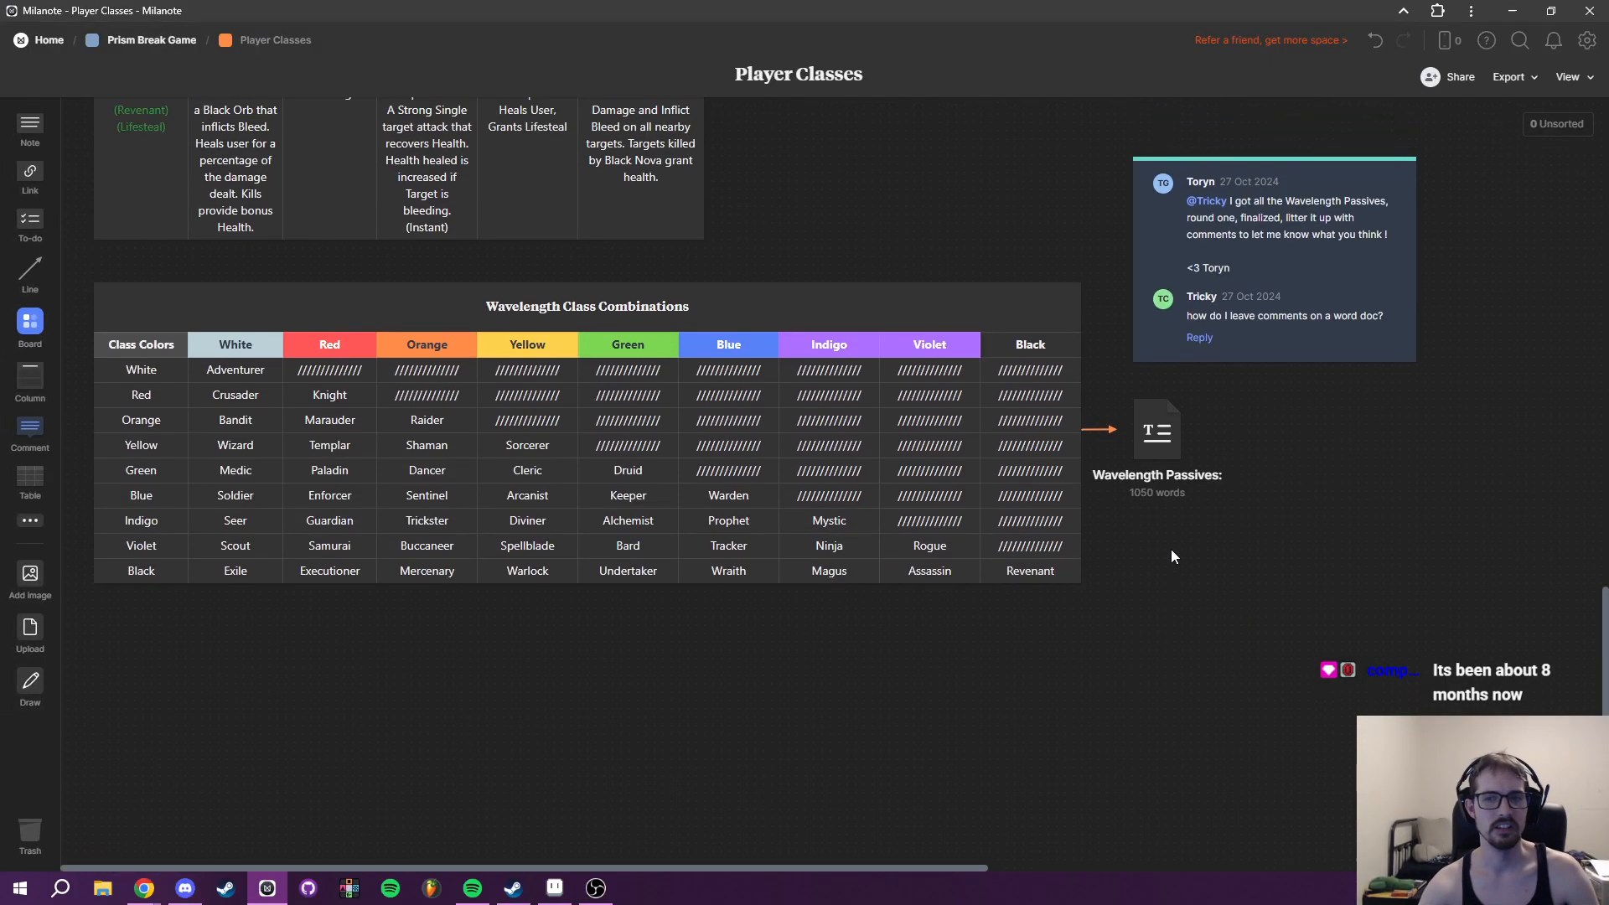
scroll(1171, 556, up, 10)
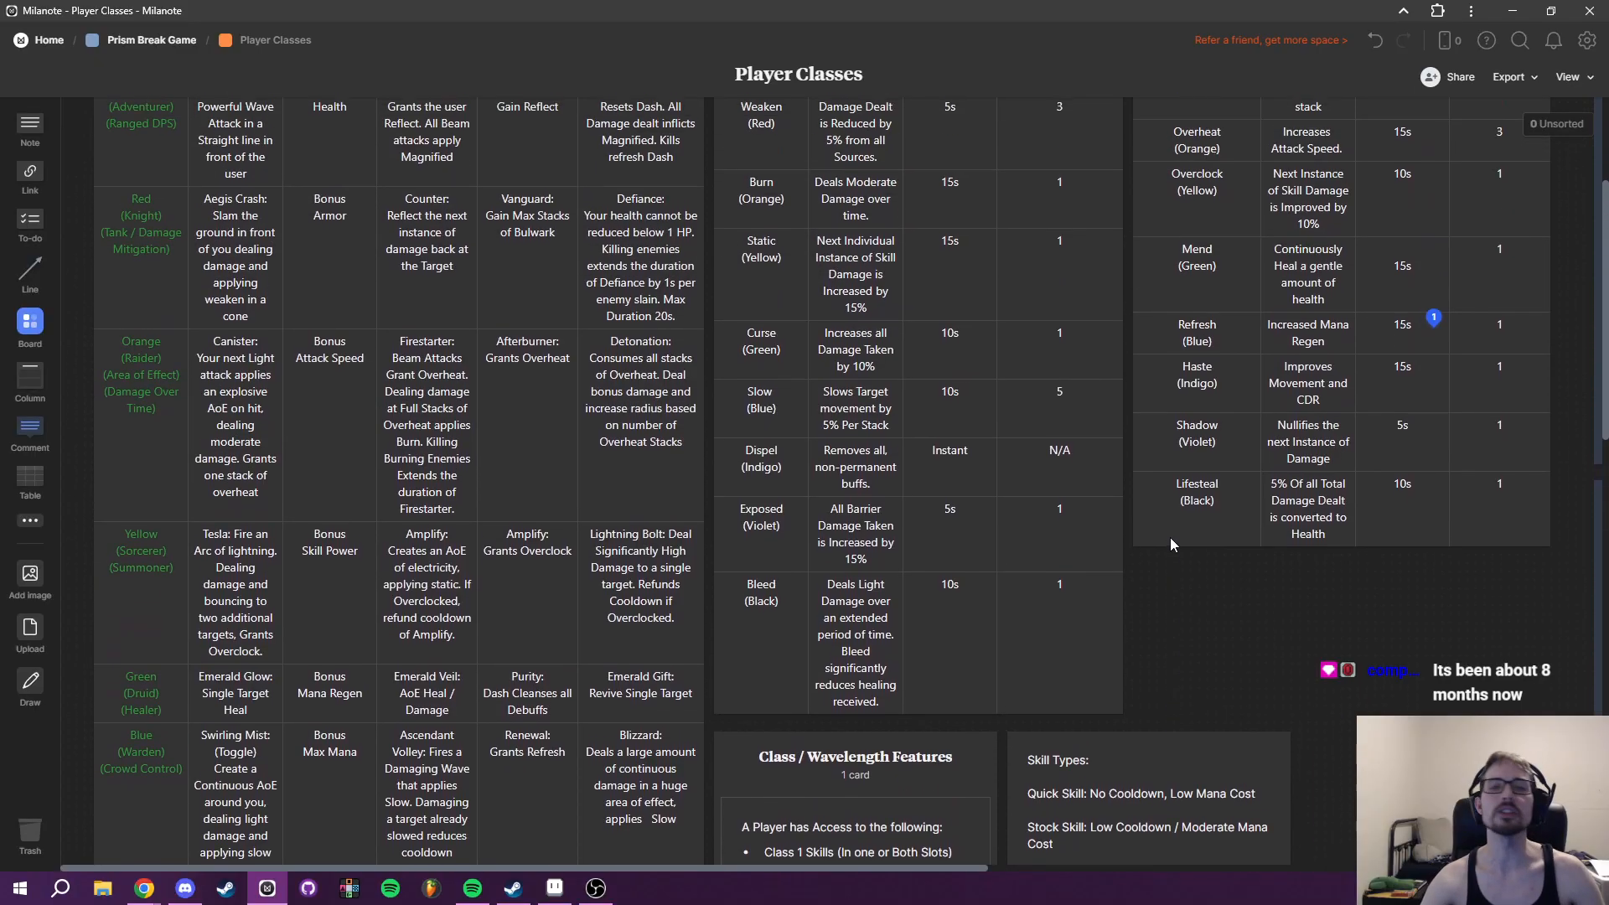
scroll(1168, 527, up, 3)
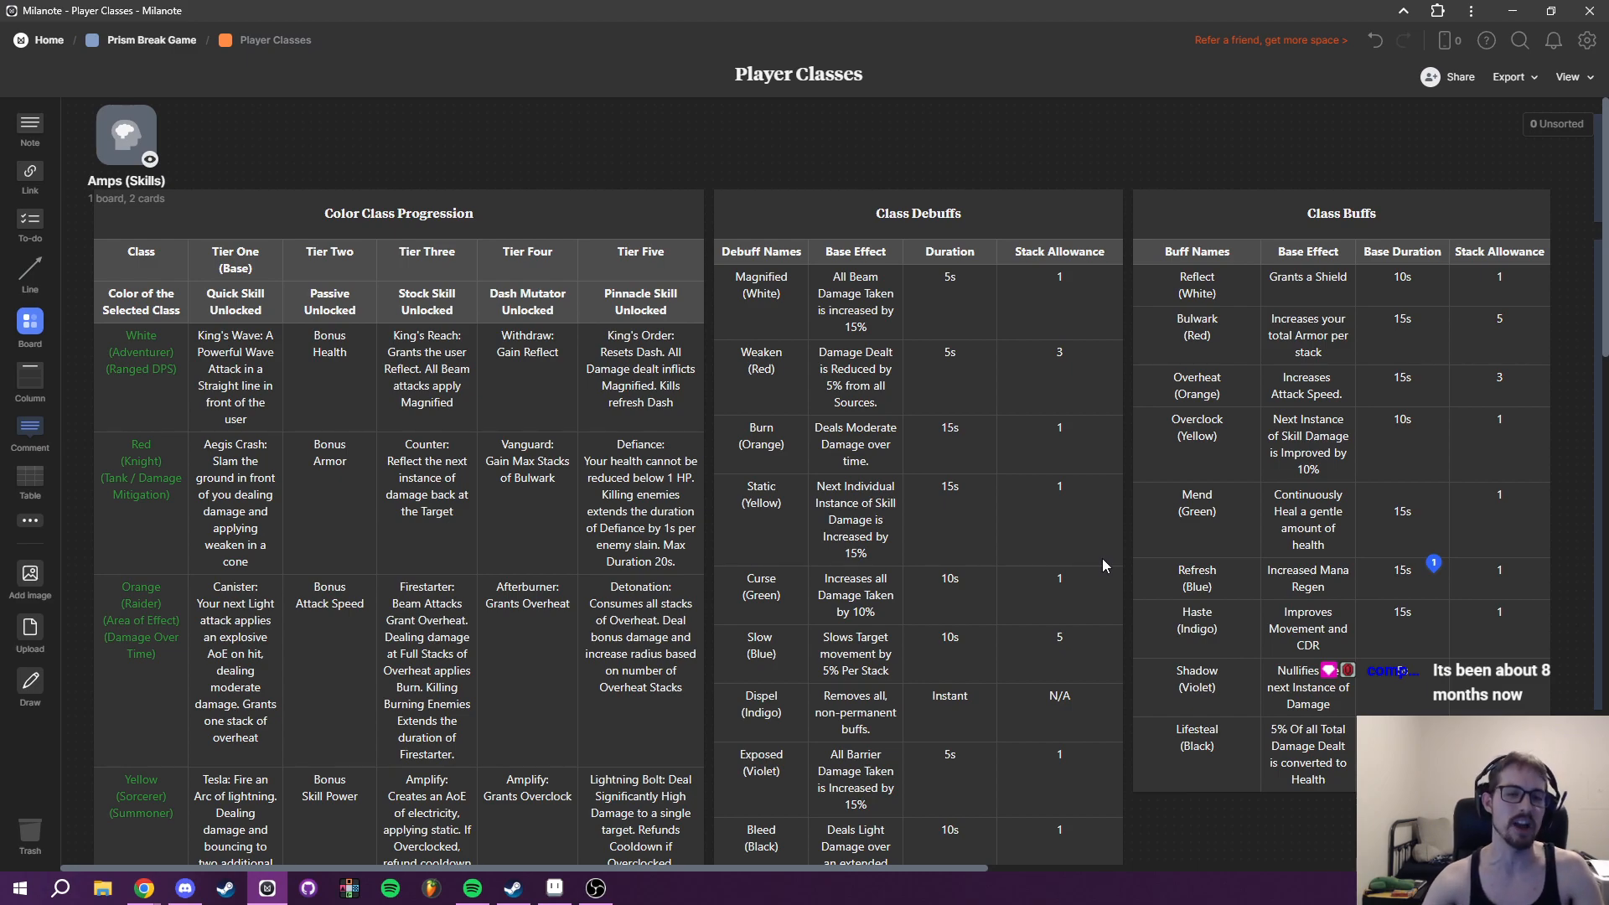
mouse_move(613, 900)
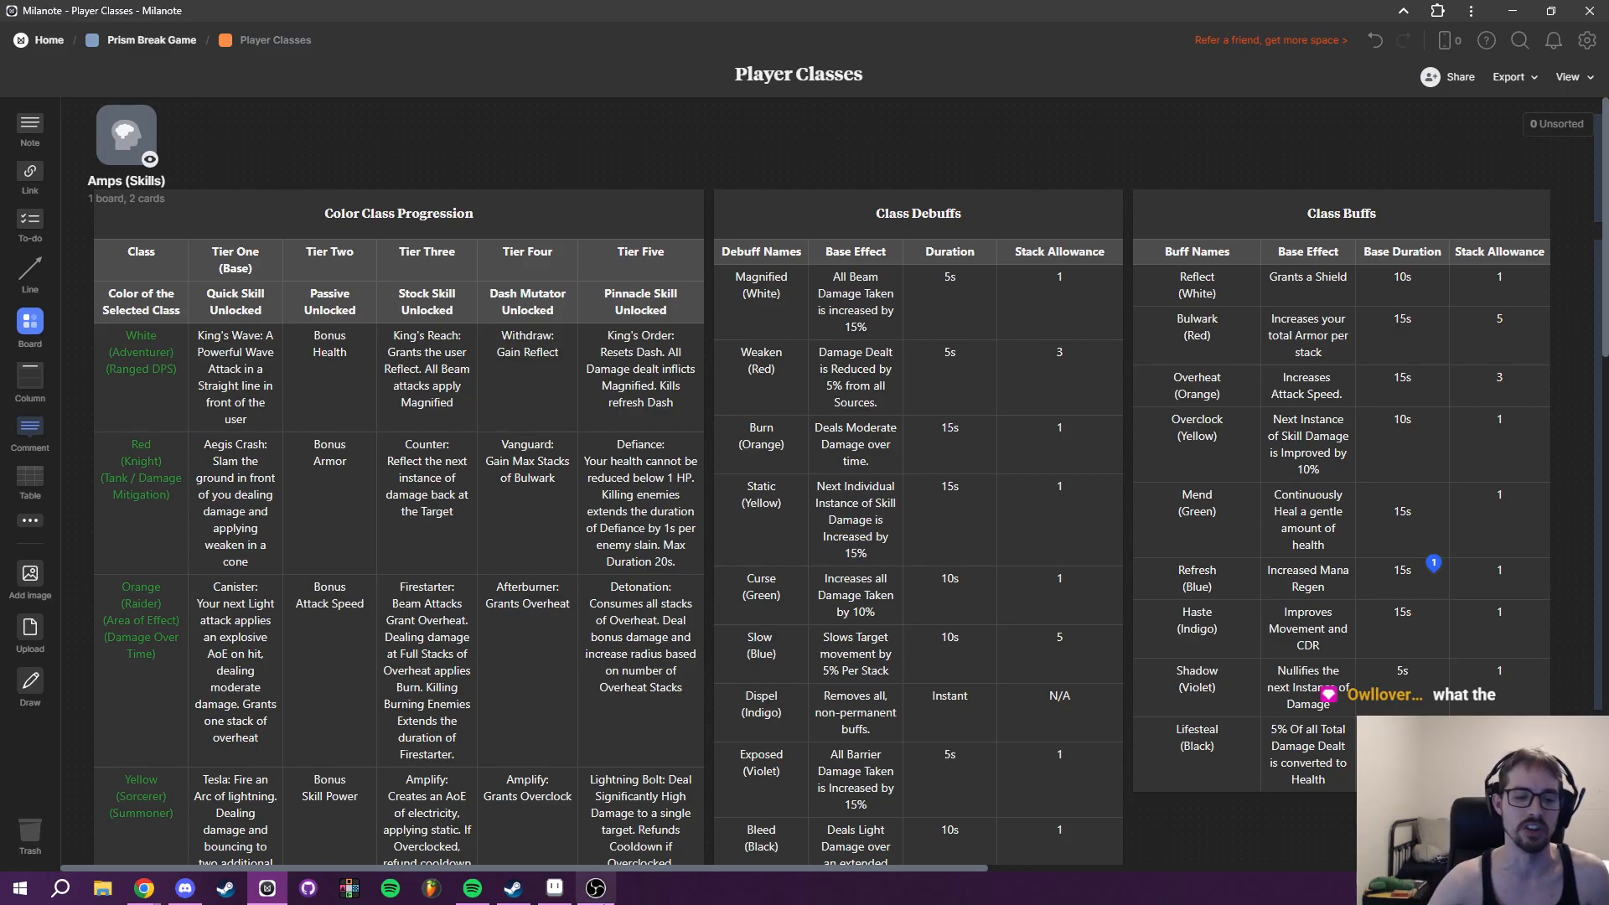
mouse_move(657, 869)
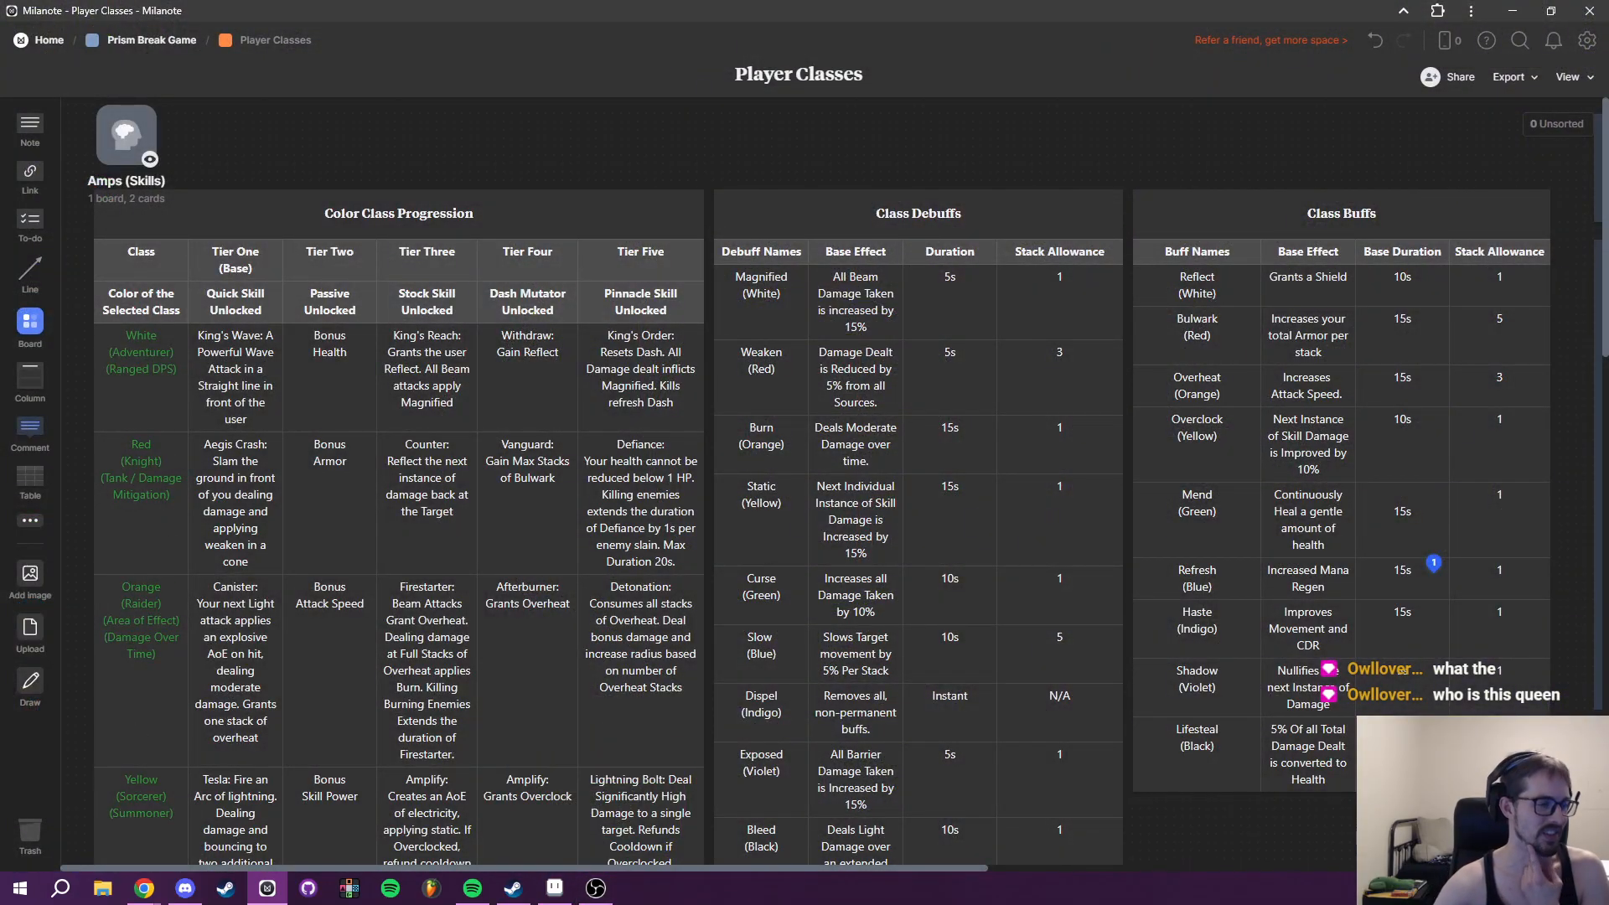
scroll(845, 513, down, 3)
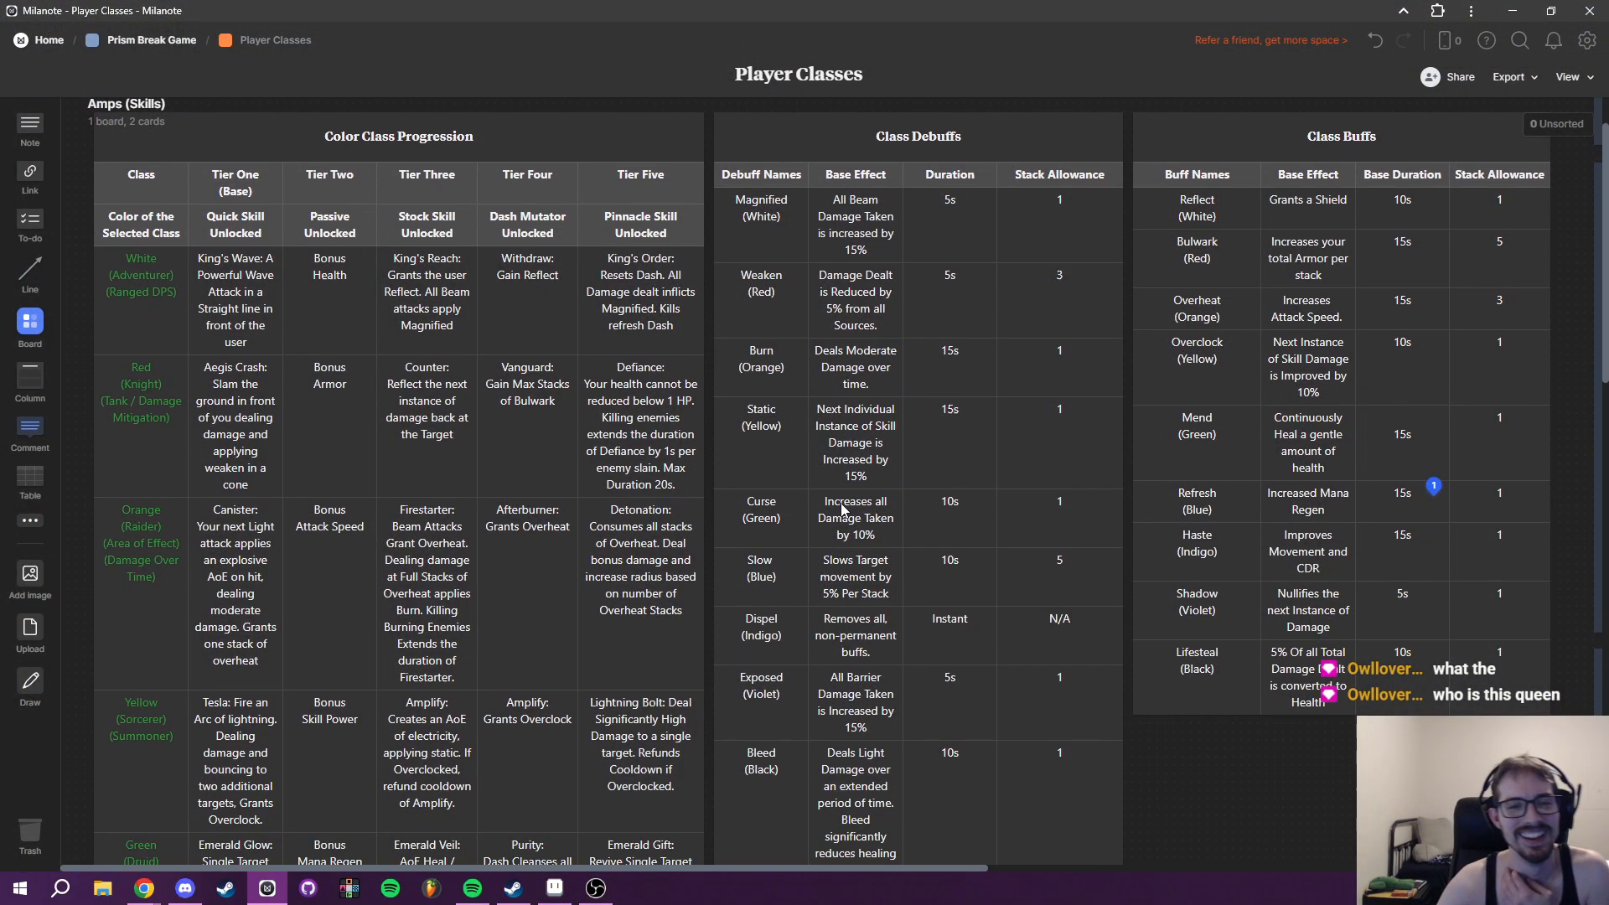
scroll(851, 518, up, 3)
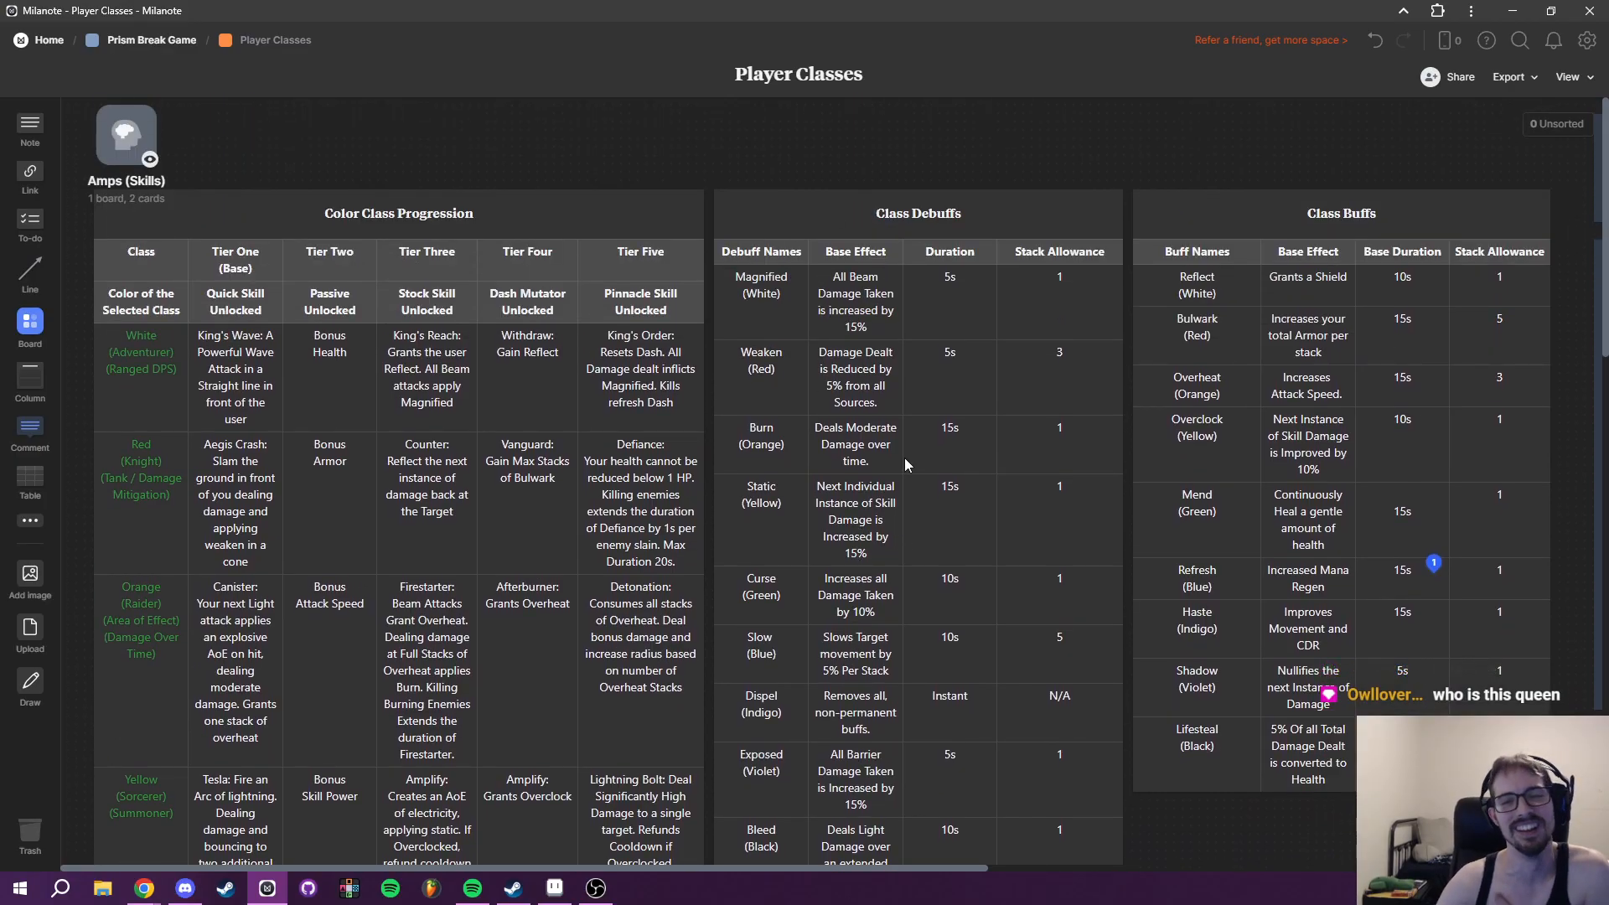
scroll(904, 458, down, 3)
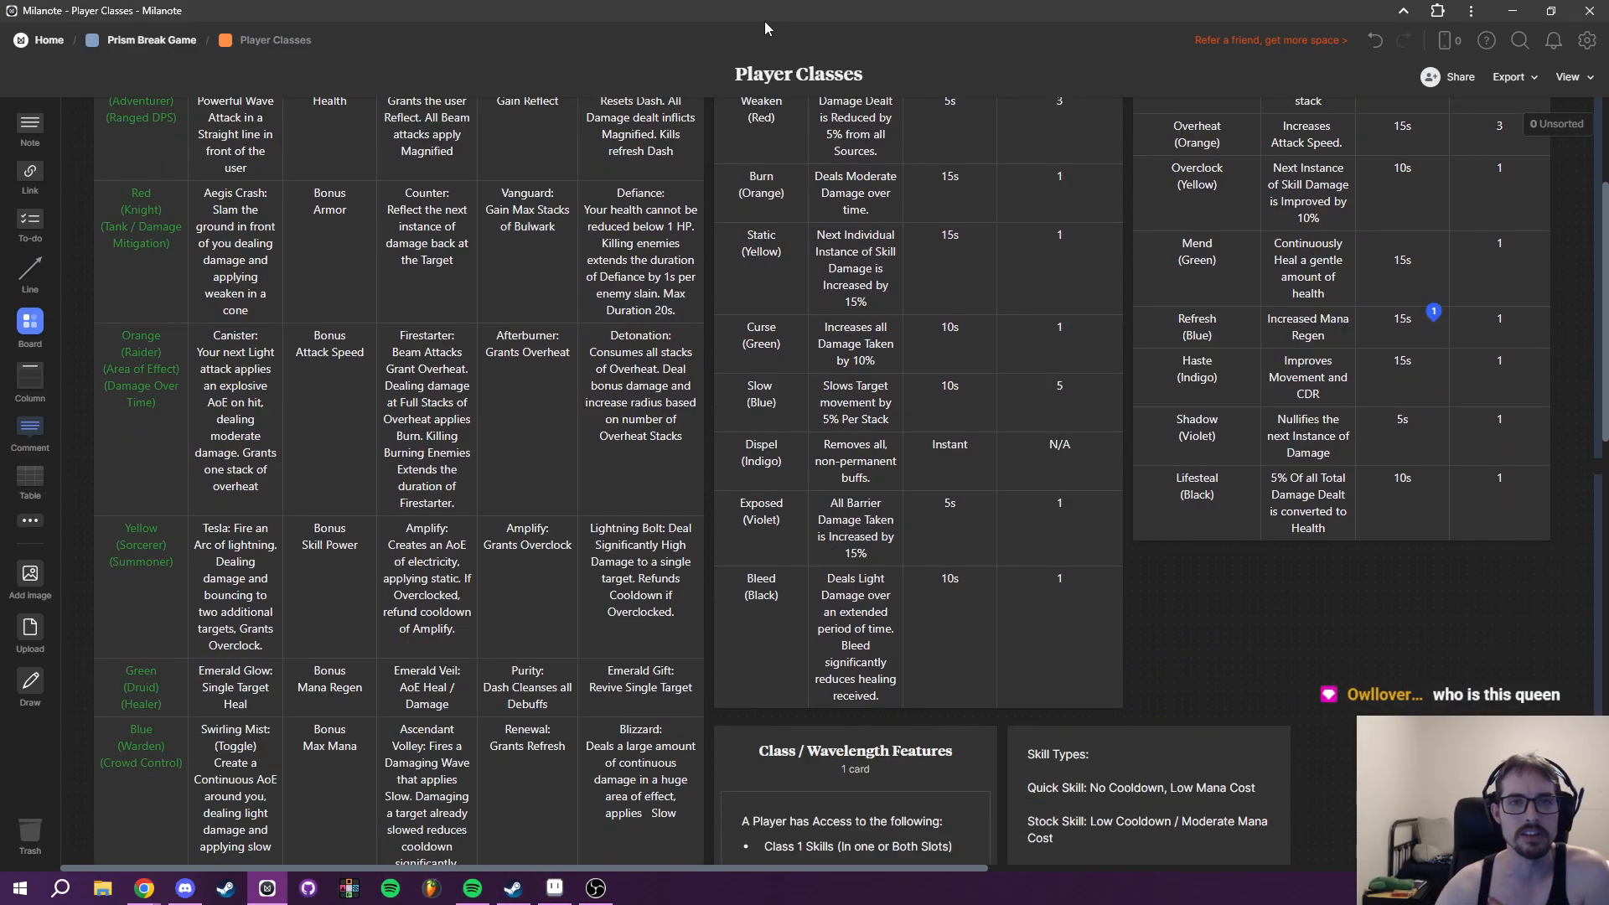
- Switch to Aseprite and paint over the small diamond beneath frame 5's Wavelength Bonuses row with the panel background colour
key(alt+Tab)
drag(841, 463, 759, 549)
drag(706, 491, 919, 539)
scroll(710, 534, up, 2)
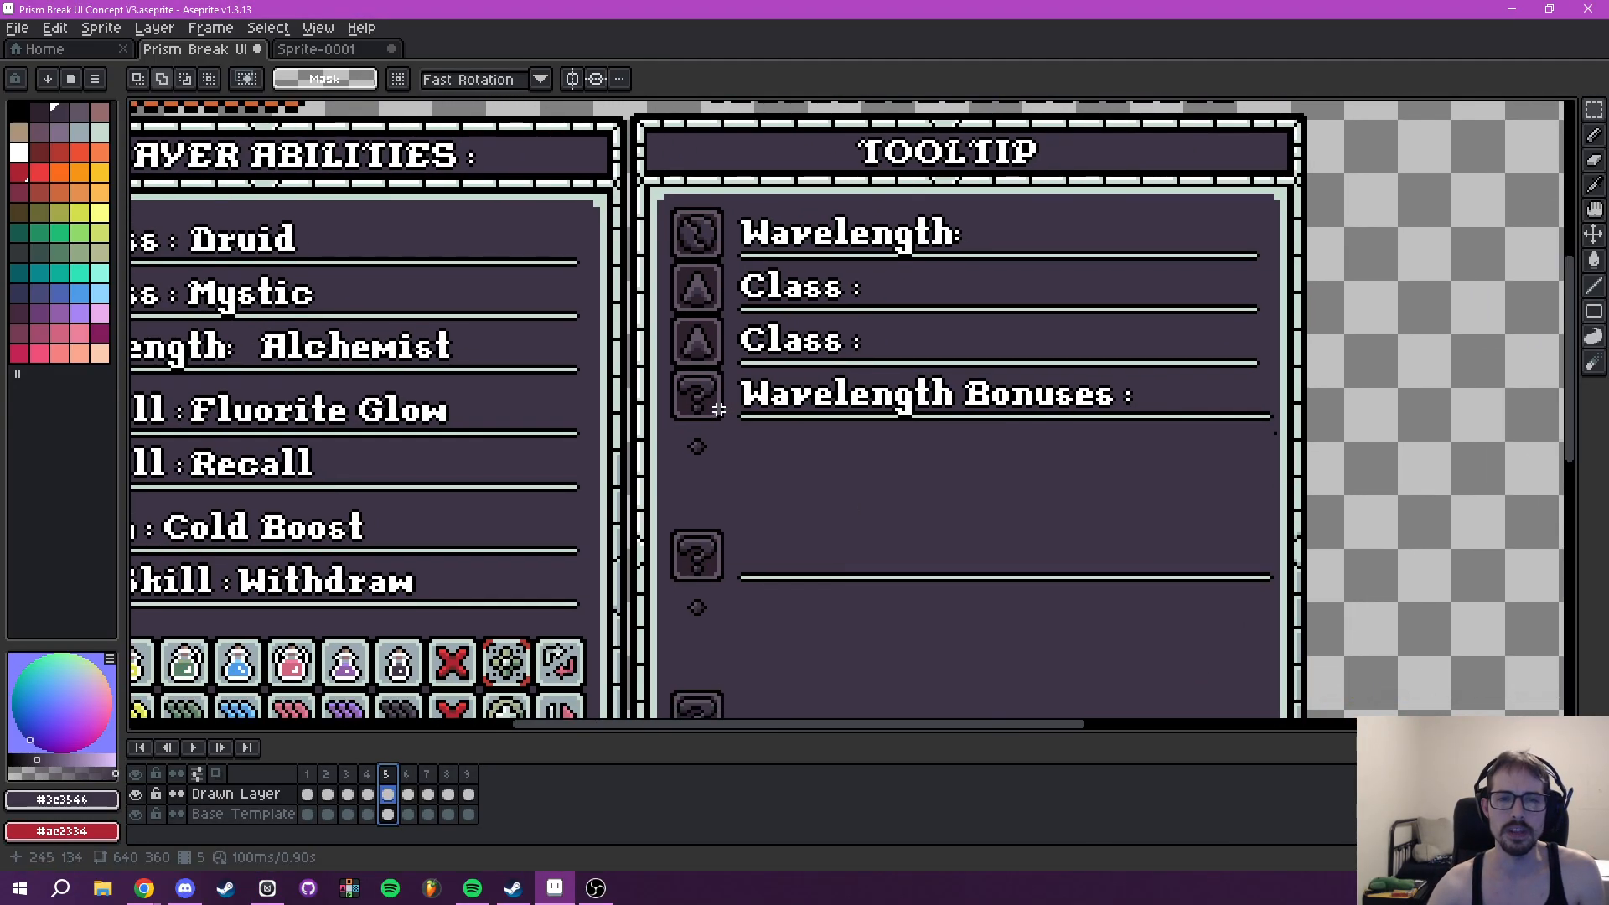
scroll(711, 399, down, 1)
drag(711, 399, 737, 510)
scroll(730, 503, up, 3)
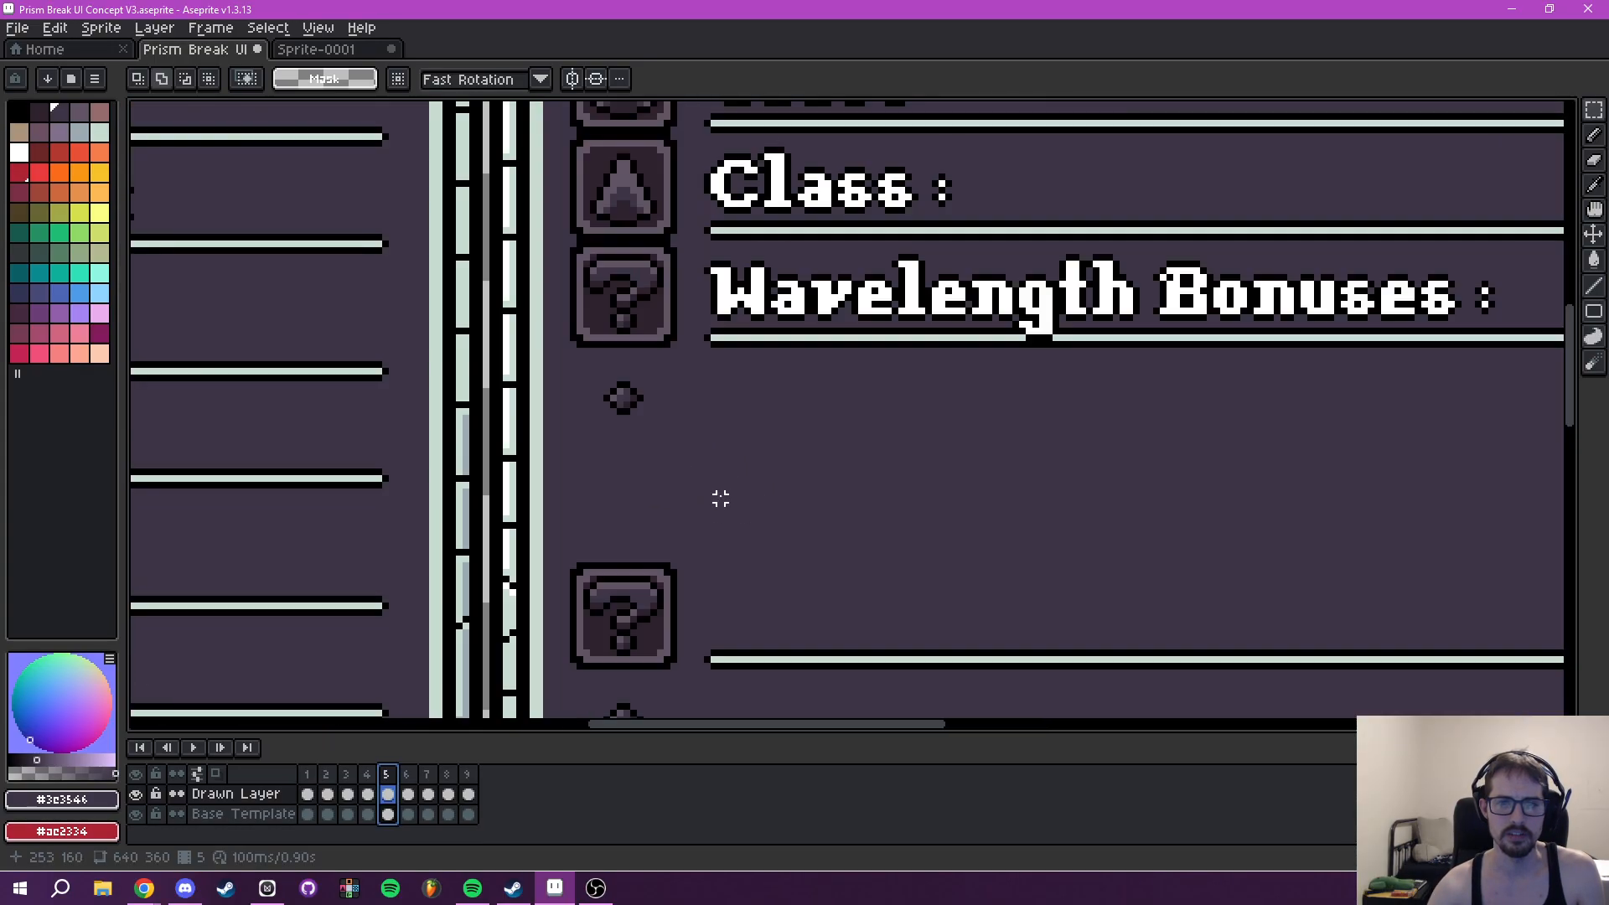
key(i)
key(b)
key(plus)
key(plus)
key(plus)
key(plus)
click(617, 399)
drag(753, 417, 715, 435)
- Try to move the two lower question-mark rows up directly beneath the Wavelength Bonuses row on the Base Template layer
key(m)
drag(569, 359, 637, 466)
drag(689, 523, 661, 265)
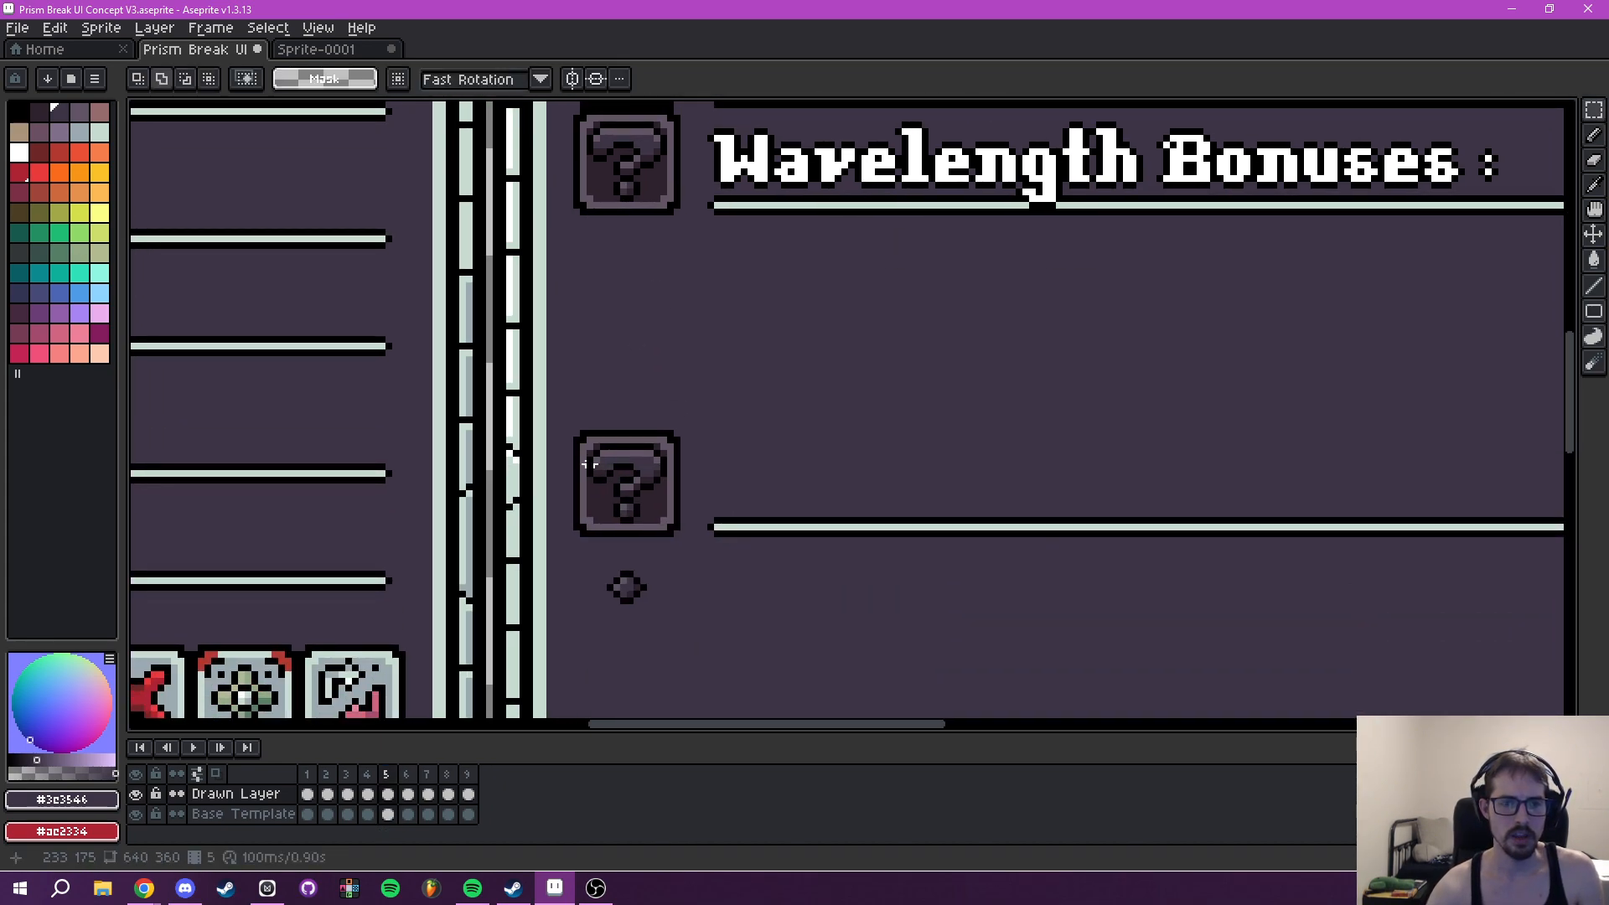
drag(569, 432, 1006, 173)
drag(1558, 174, 911, 399)
scroll(744, 359, down, 5)
drag(503, 265, 584, 535)
scroll(584, 535, up, 4)
drag(547, 418, 564, 252)
key(ctrl+z)
click(233, 816)
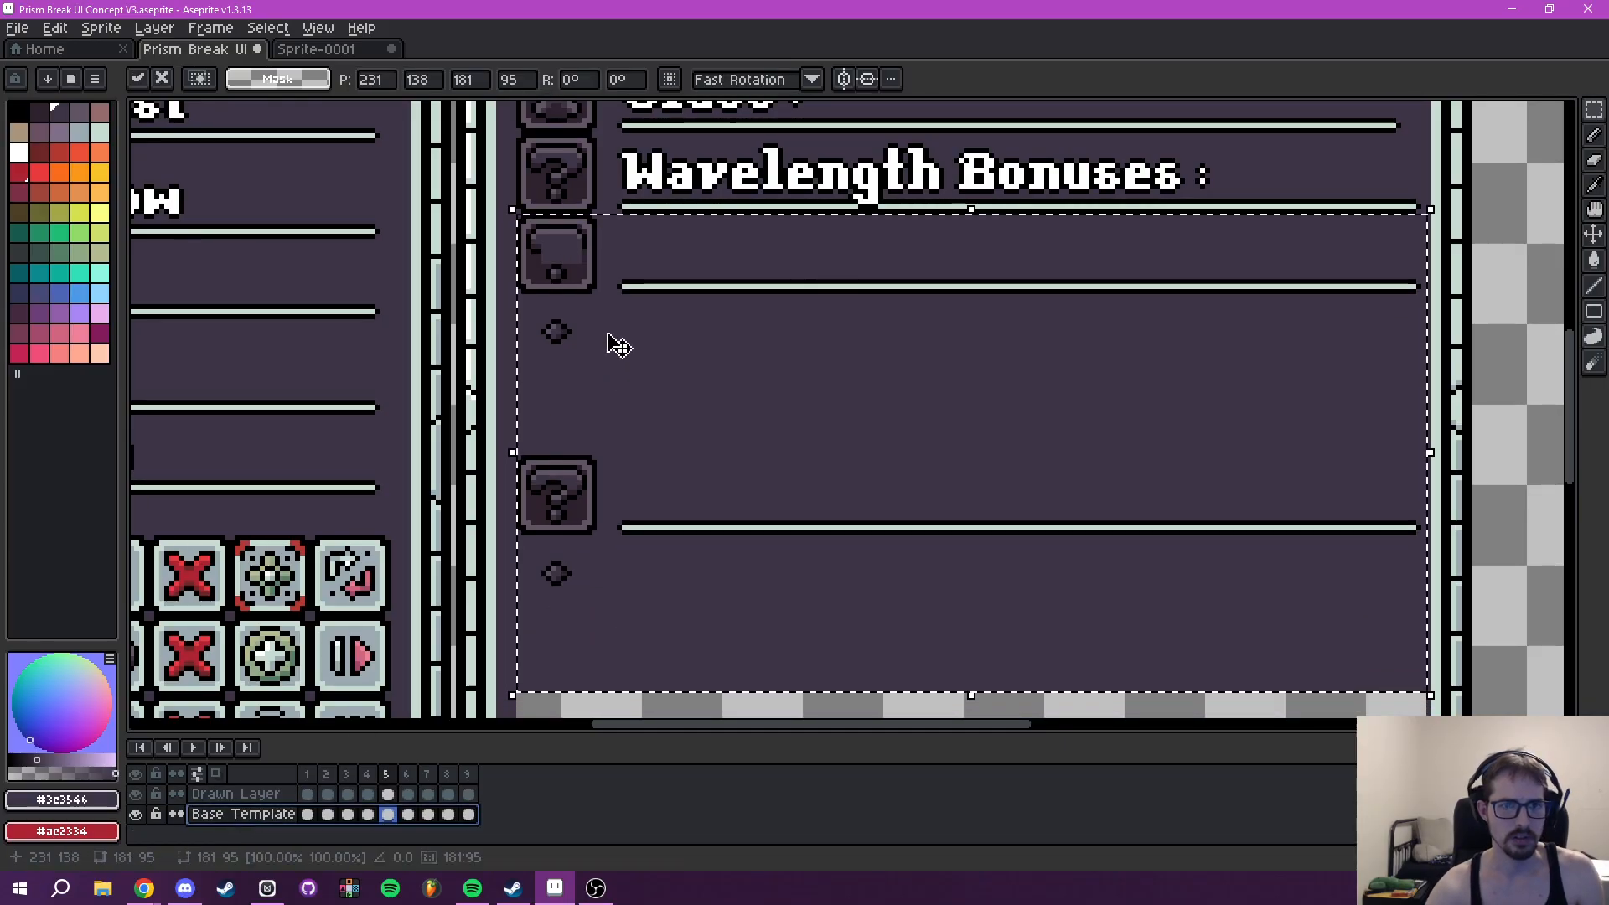
key(ctrl+d)
- Hide the Base Template layer and erase the leftover background-coloured patch from frame 5's Drawn Layer
click(137, 815)
drag(679, 507, 636, 690)
key(e)
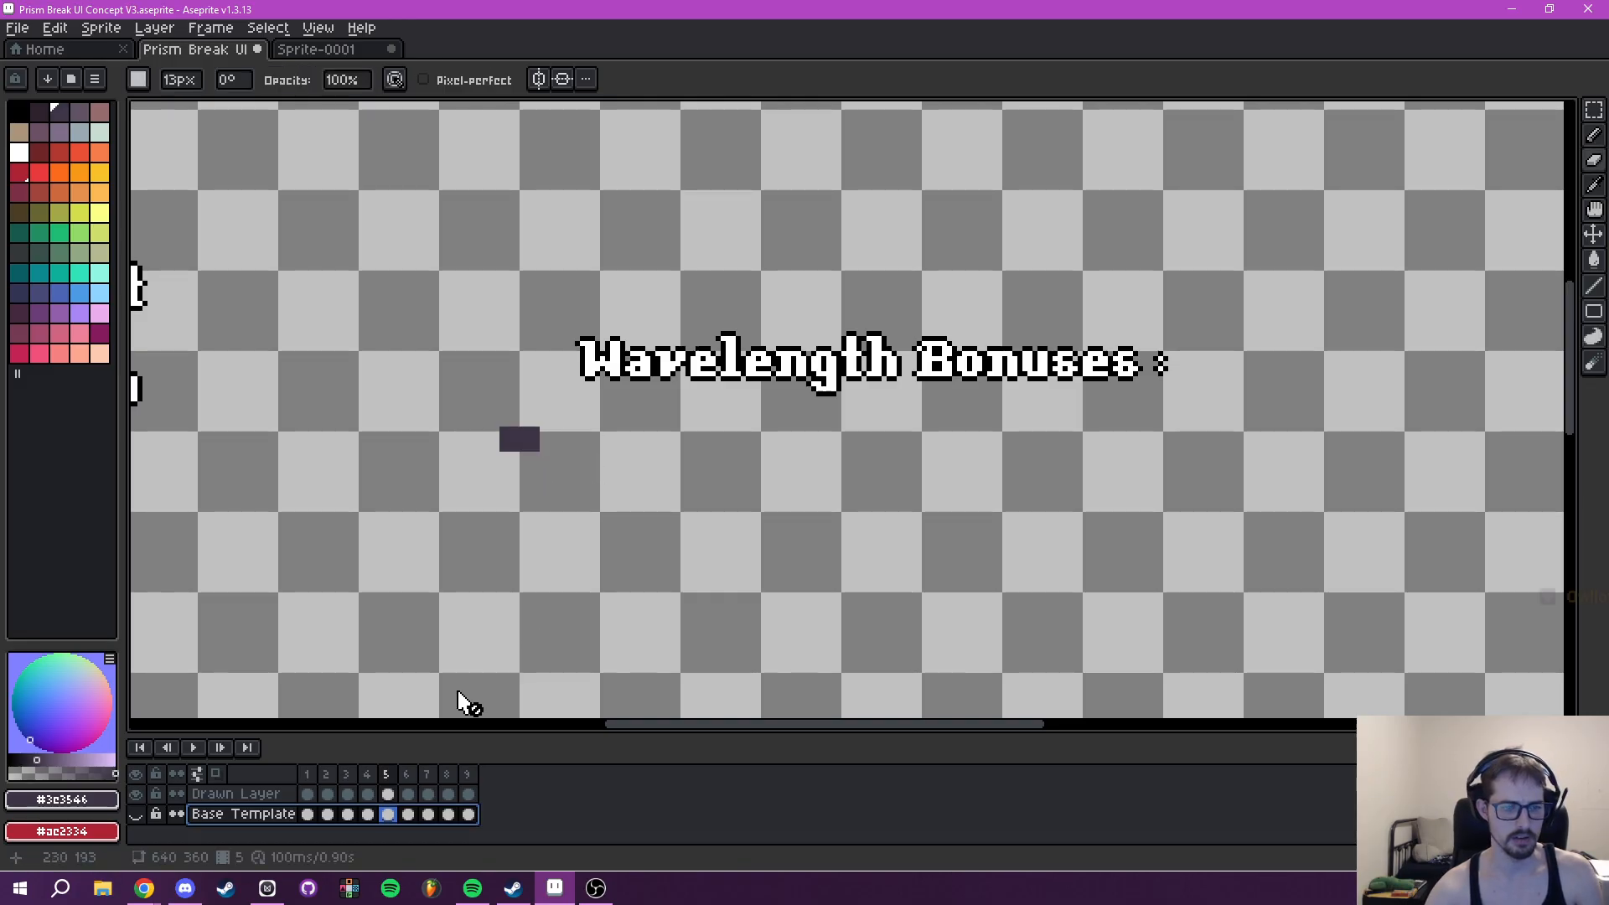
click(237, 794)
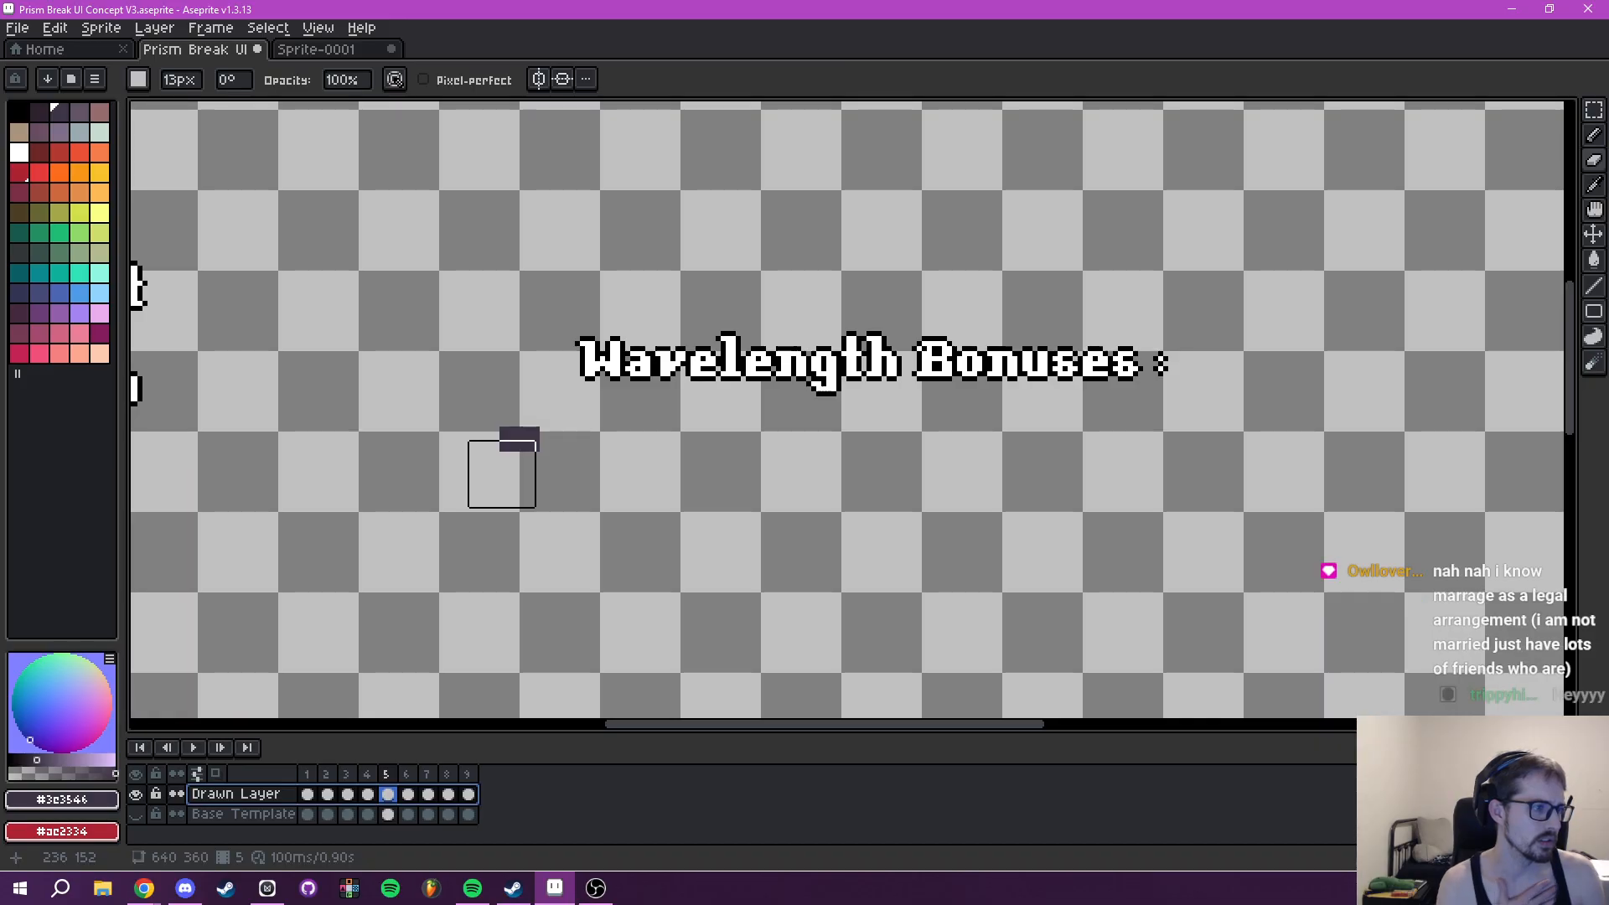
drag(507, 457, 540, 475)
mouse_move(849, 500)
mouse_down()
mouse_move(761, 489)
mouse_move(776, 585)
mouse_up()
scroll(776, 585, down, 3)
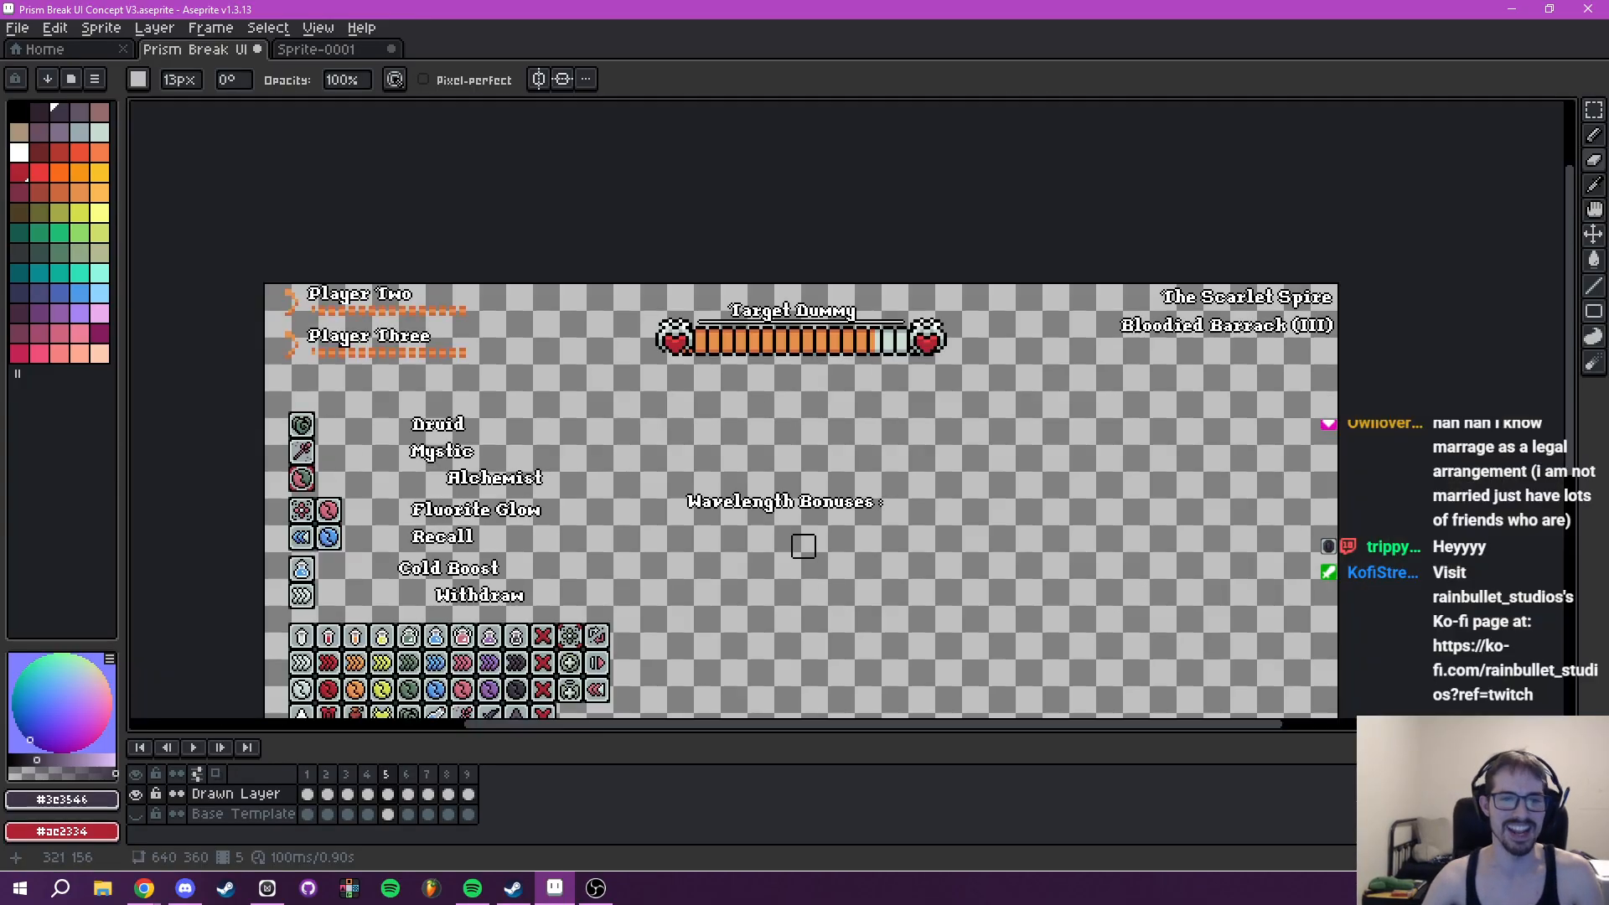
- Transfer the Wavelength Bonuses label from the Drawn Layer to the Base Template layer, showing the template again
key(m)
scroll(605, 381, up, 3)
drag(575, 351, 1265, 525)
click(660, 627)
click(387, 794)
mouse_move(523, 353)
mouse_down()
mouse_move(1074, 542)
mouse_move(1269, 528)
mouse_up()
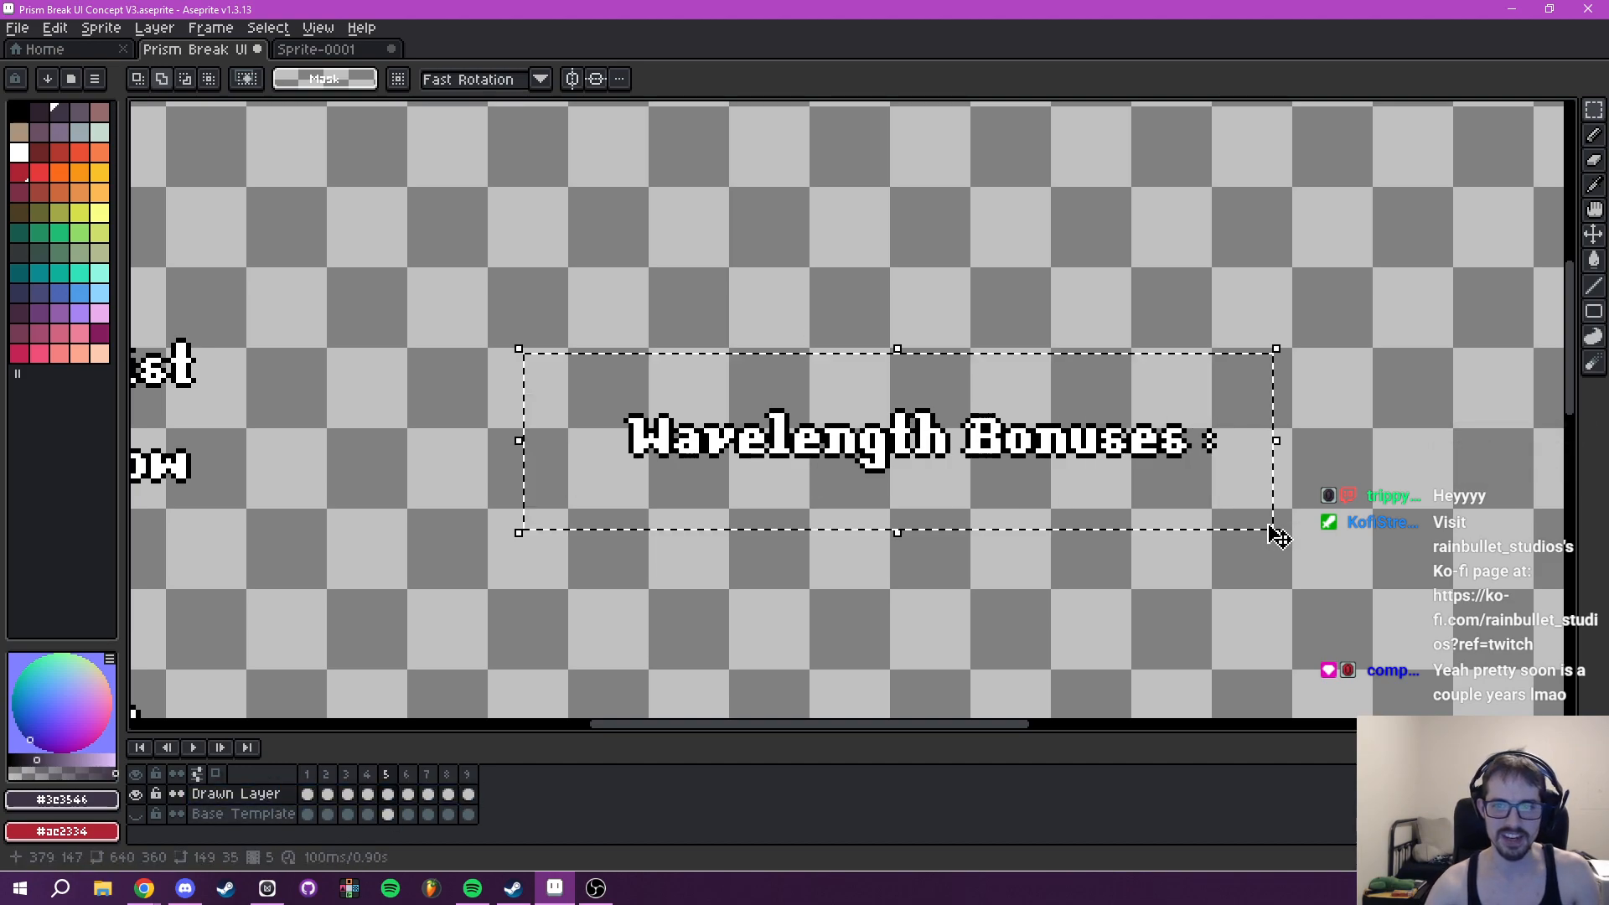
key(ctrl+x)
click(243, 814)
click(136, 814)
key(ctrl+v)
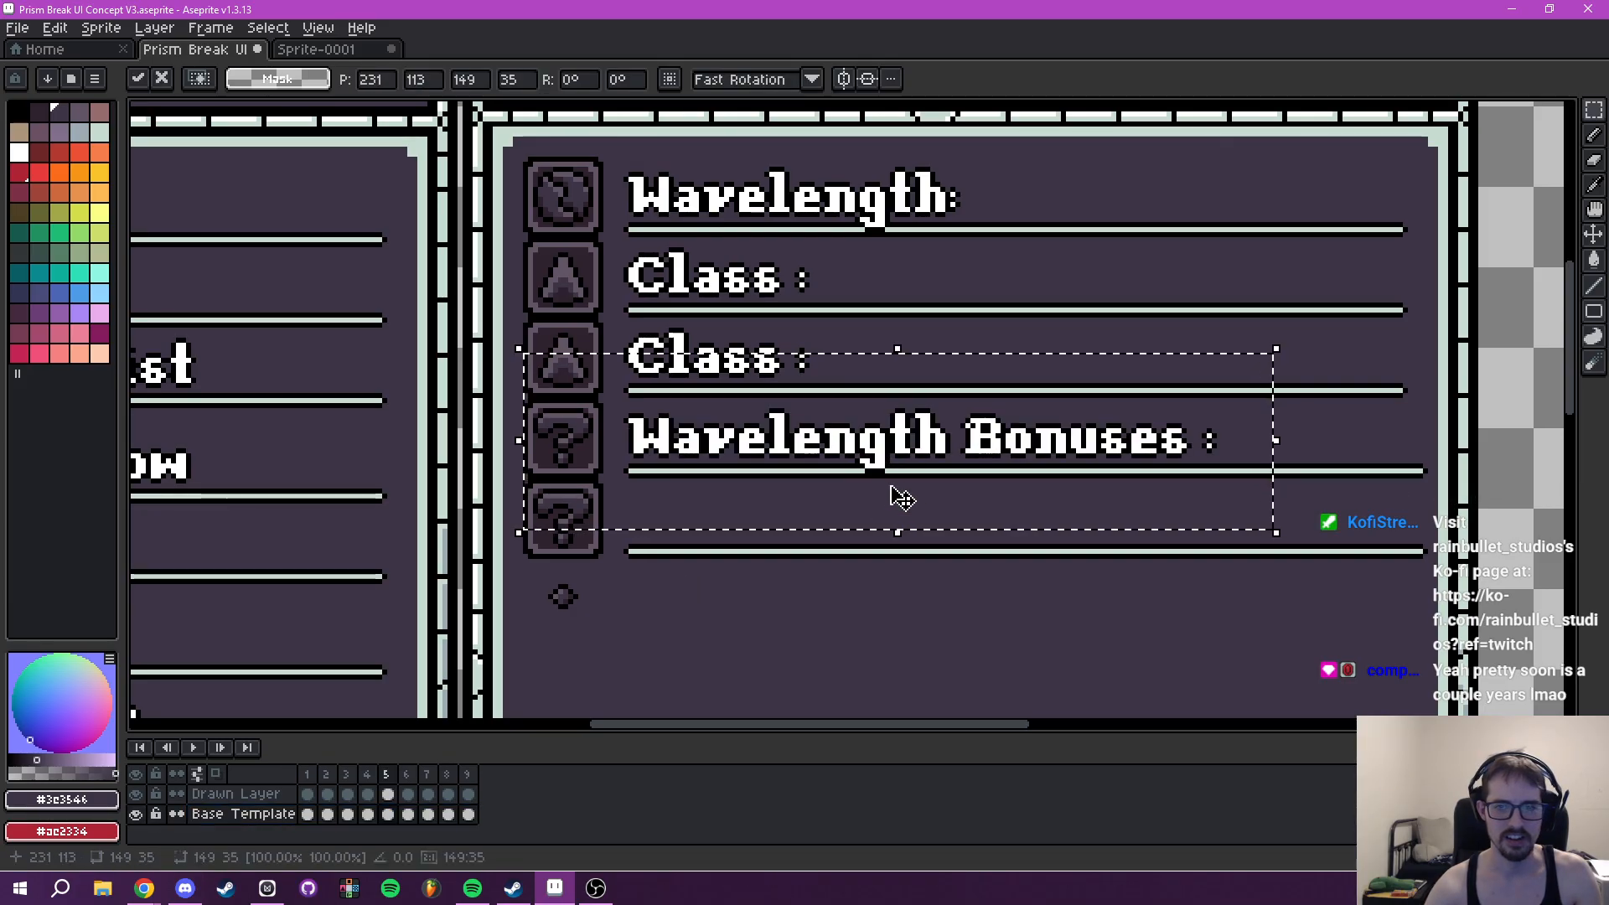
click(922, 528)
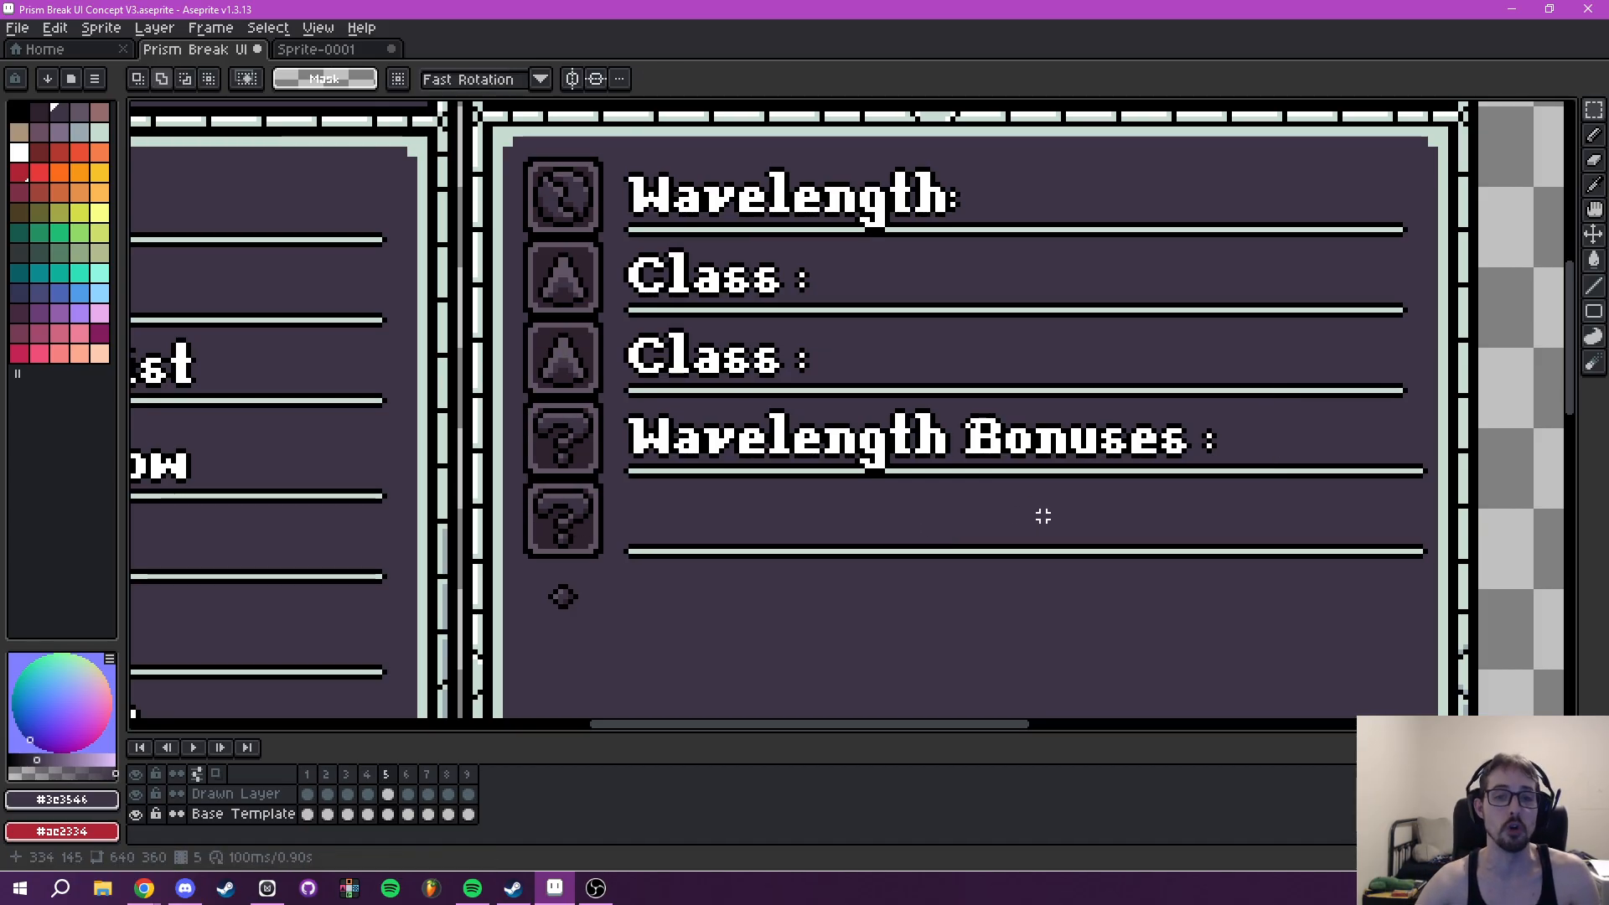
- Inspect the lower part of frame 5's Tooltip panel and compare it with the Tooltip in frame 7
drag(1043, 512, 992, 538)
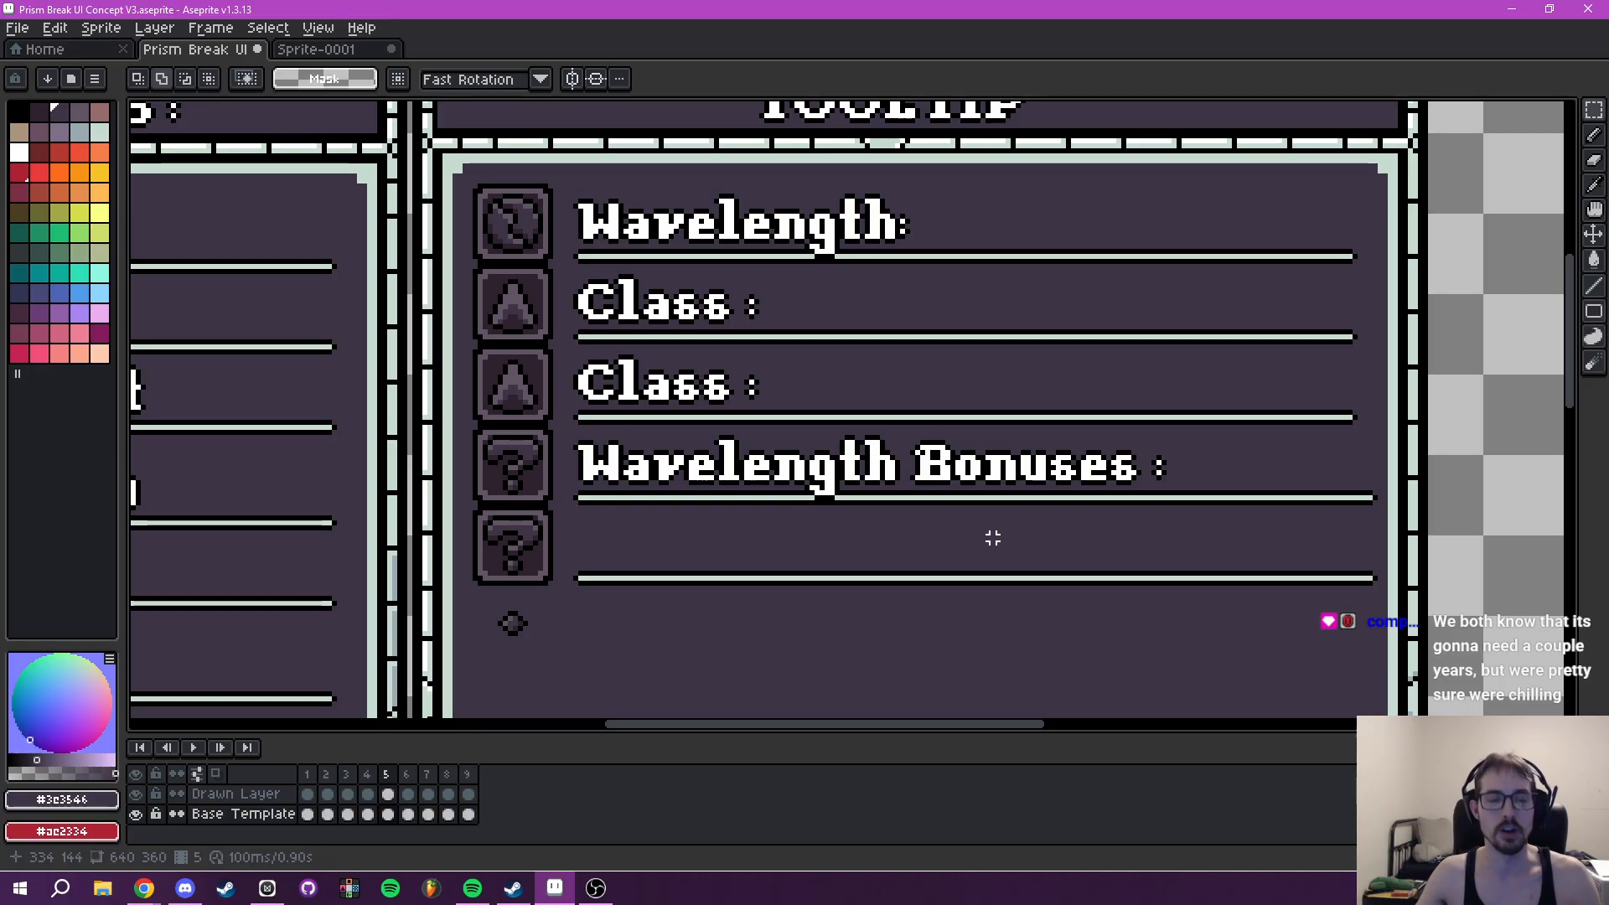
drag(1156, 565, 1214, 466)
drag(1003, 532, 945, 199)
scroll(962, 335, down, 5)
drag(968, 361, 882, 448)
scroll(920, 419, up, 1)
scroll(883, 448, up, 2)
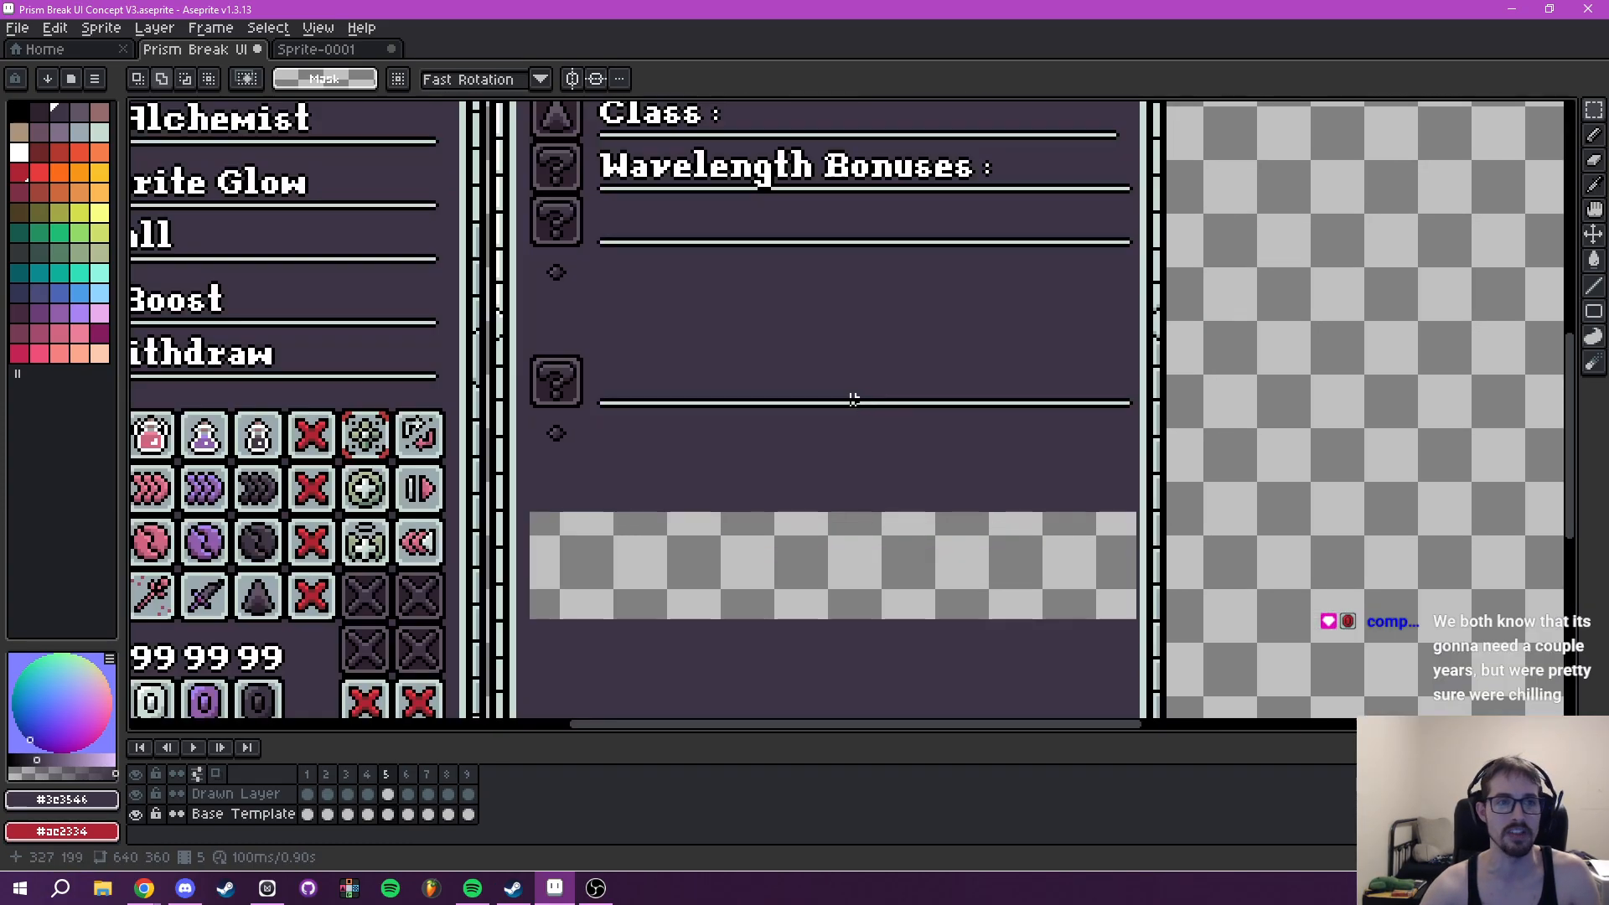
click(427, 814)
drag(738, 484, 818, 720)
drag(843, 611, 802, 471)
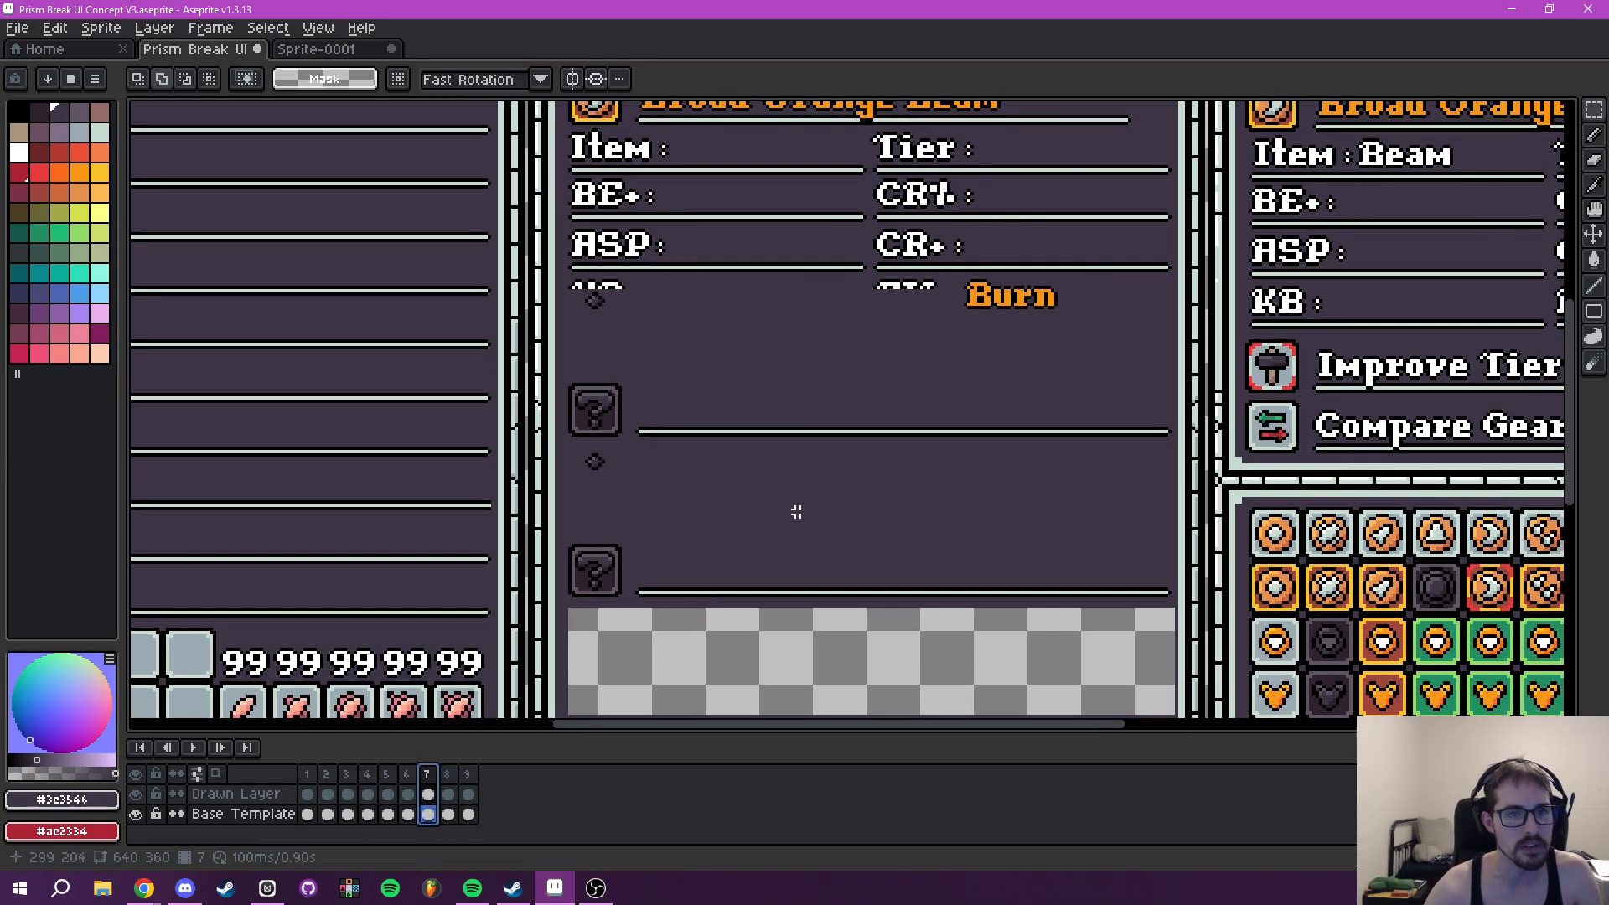
- Undo the label transfer, the patch erasure and the shift of the question-mark rows
key(ctrl+z)
click(430, 777)
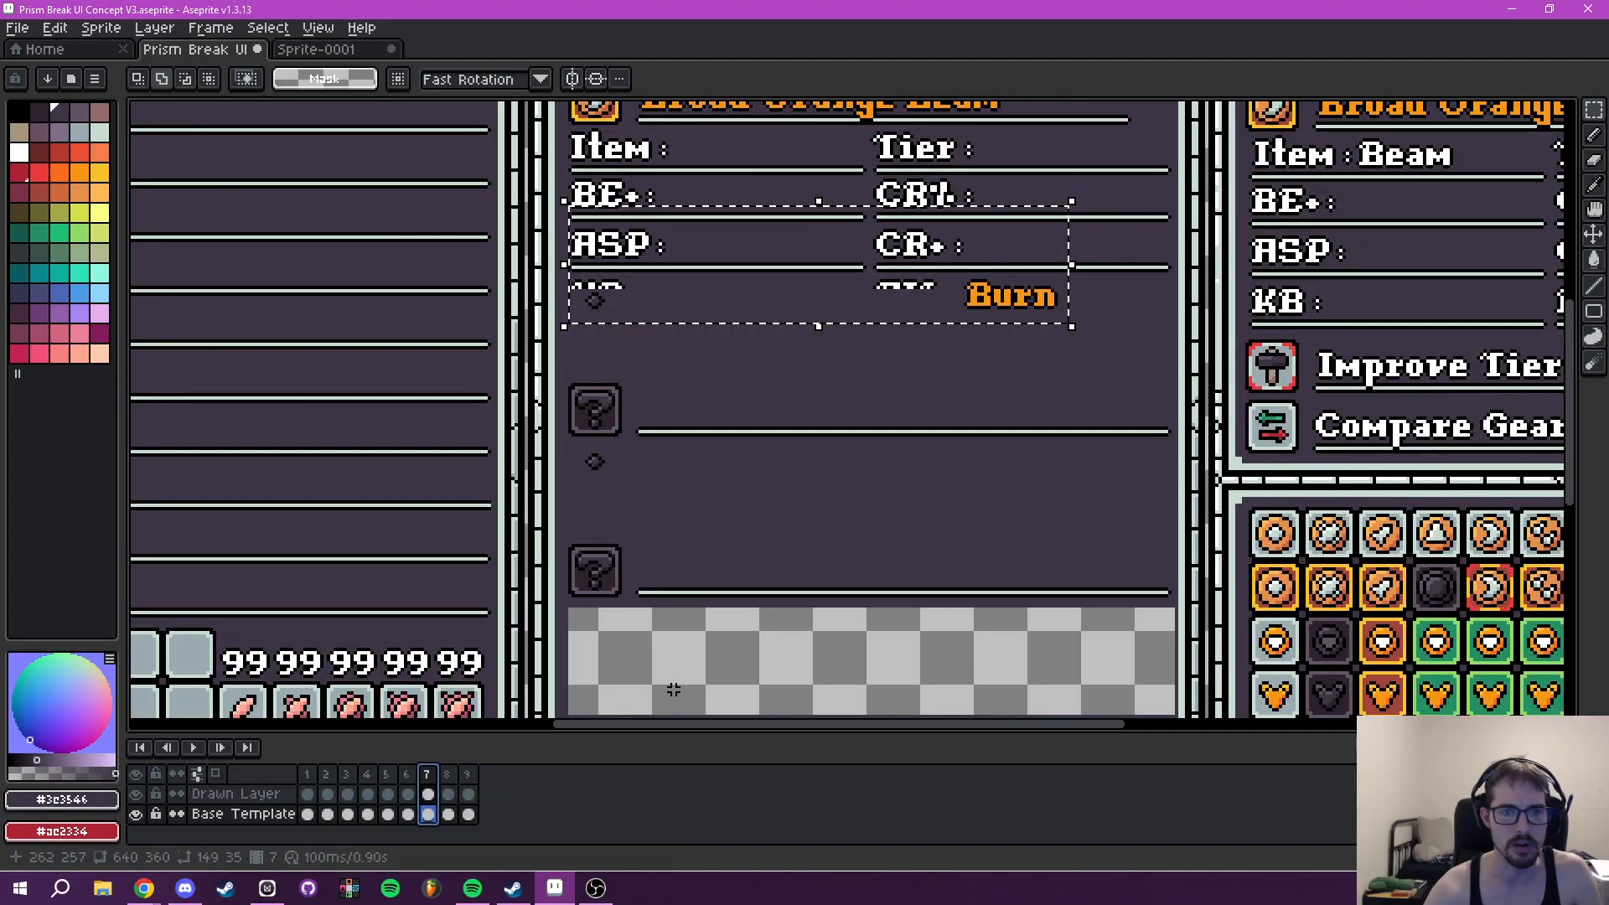
key(ctrl+z)
key(ctrl+z)
key(ctrl+z)
key(ctrl+z)
key(ctrl+z)
key(ctrl+z)
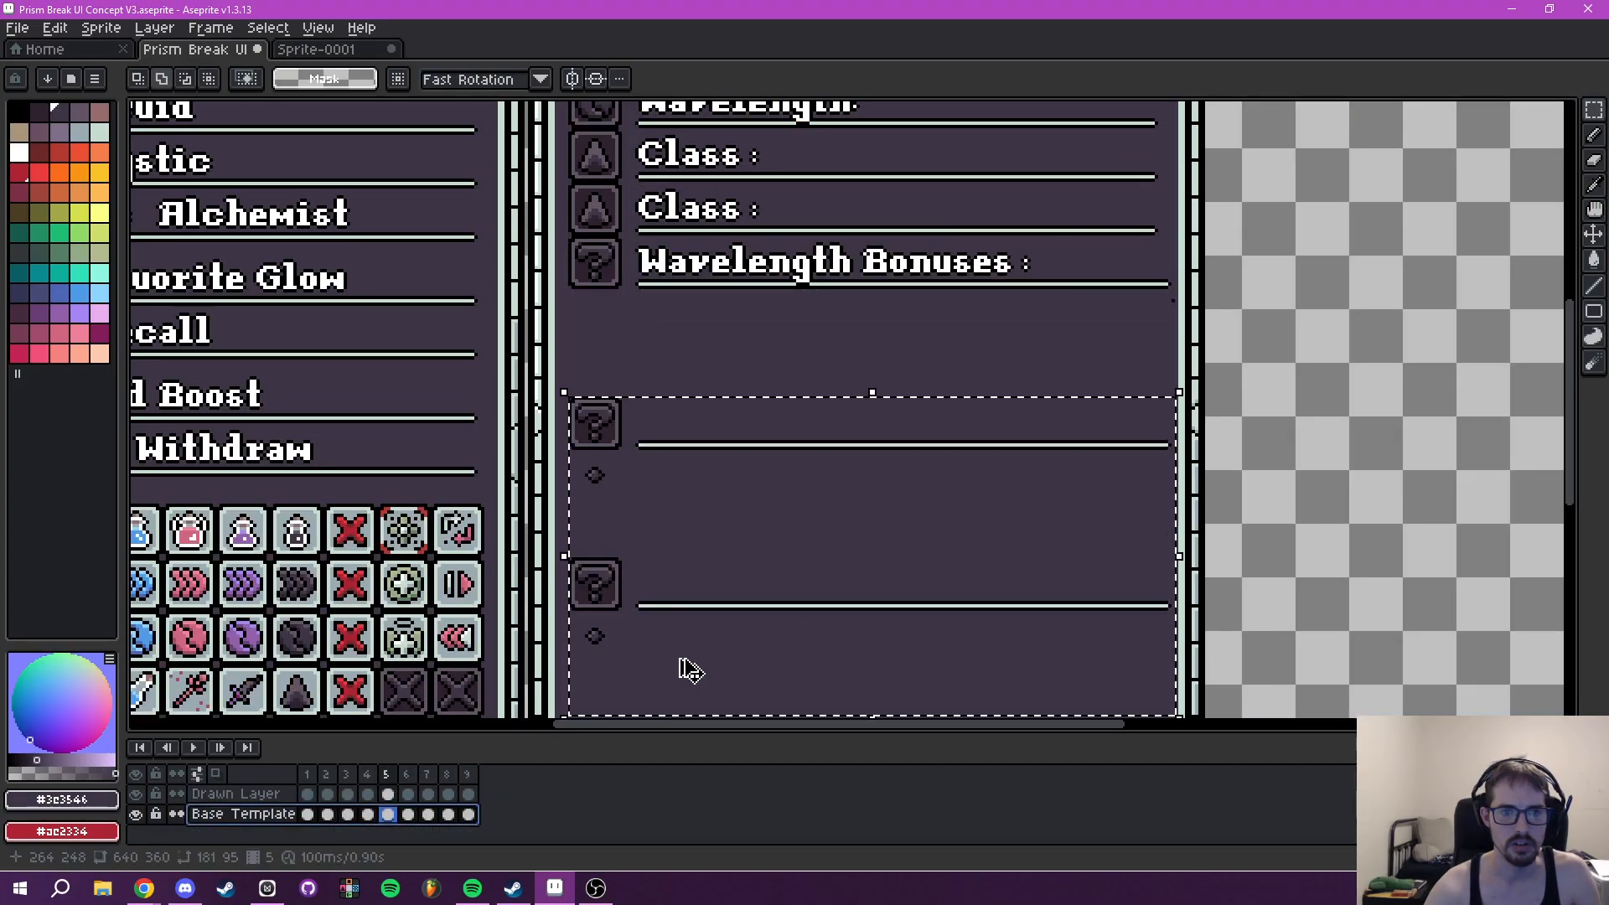
- Copy the area holding the three question-mark rows below KB and AIL in frame 7's Tooltip
click(429, 777)
key(ctrl+d)
drag(667, 577, 741, 543)
scroll(662, 331, up, 1)
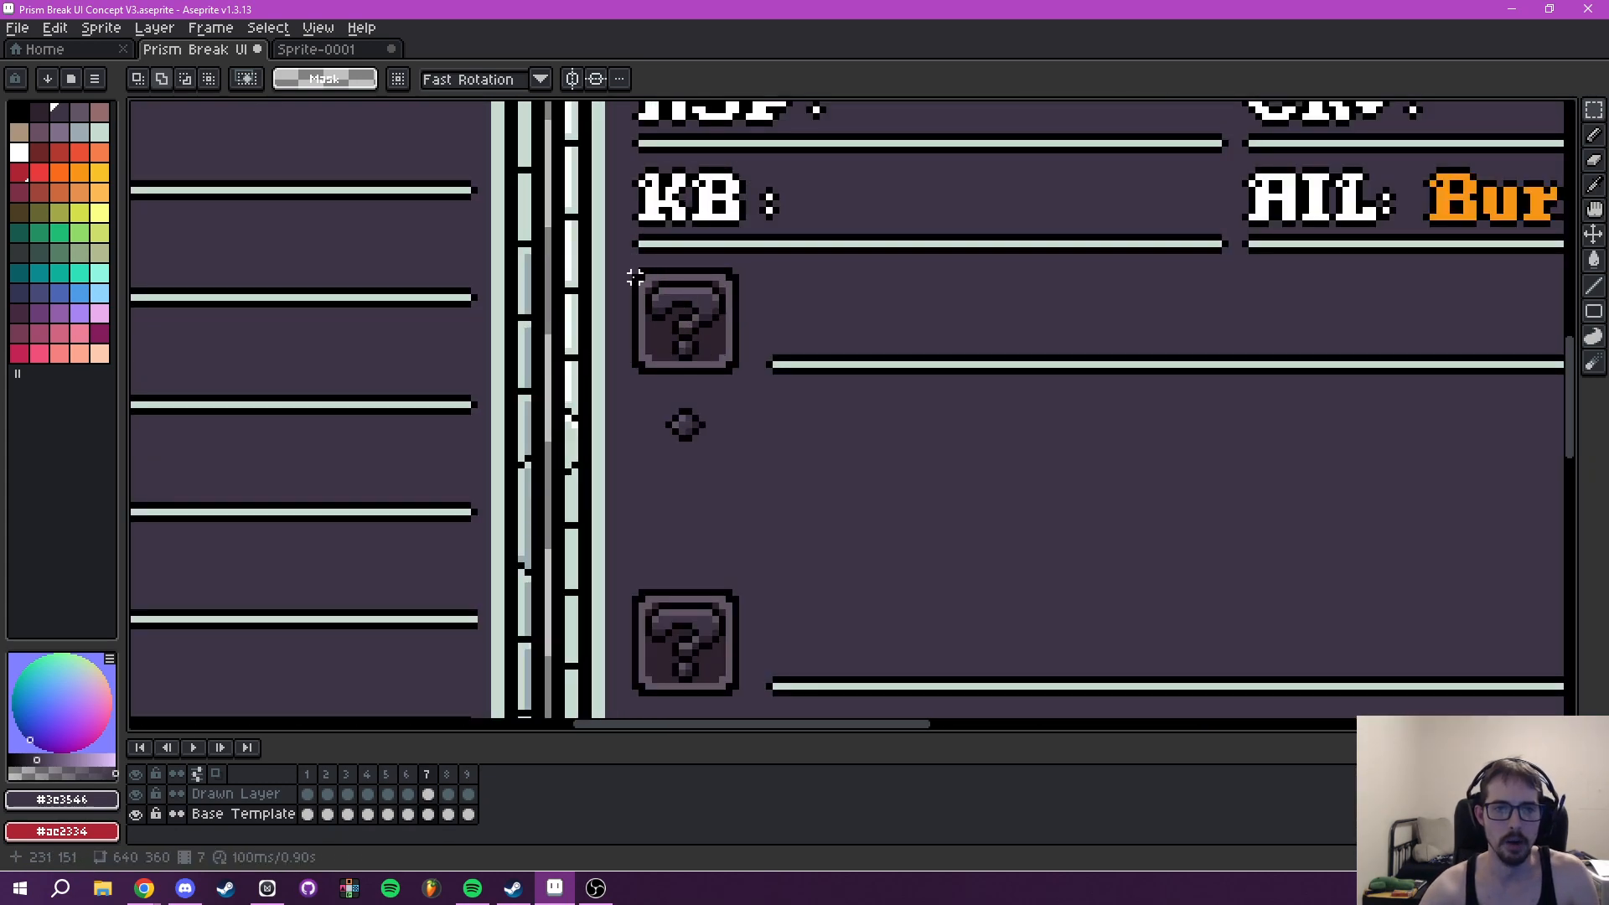
drag(635, 270, 1231, 654)
scroll(1088, 506, down, 5)
drag(1036, 439, 1045, 489)
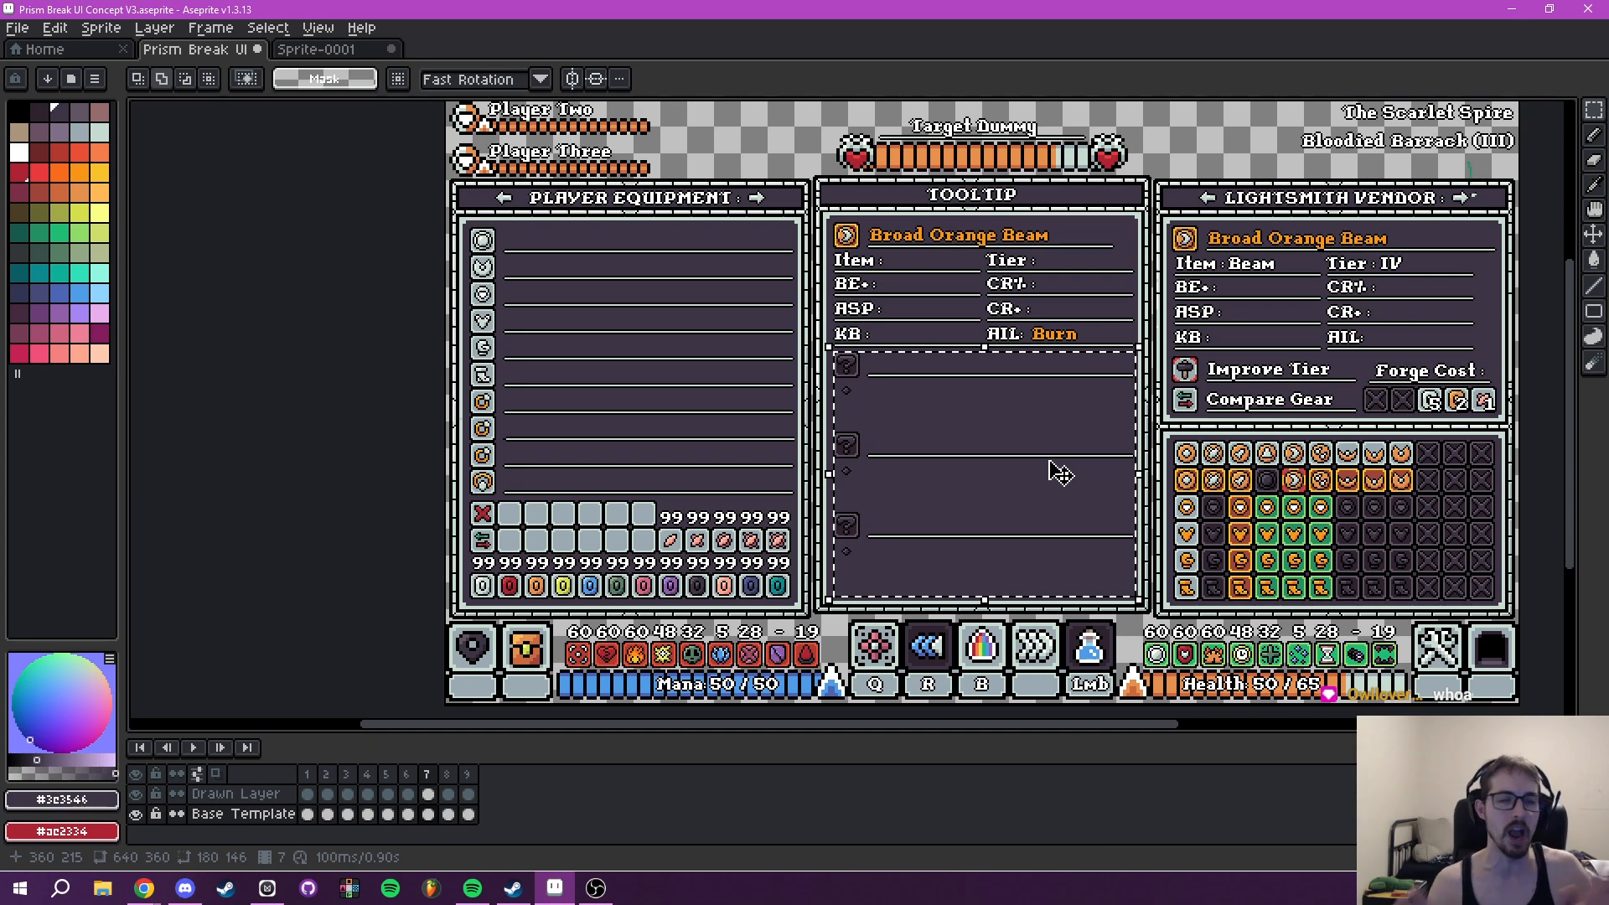
- Check frame 4's Tooltip, return to frame 5, and paste the three question-mark rows beneath Wavelength Bonuses on the Base Template
click(295, 52)
click(222, 57)
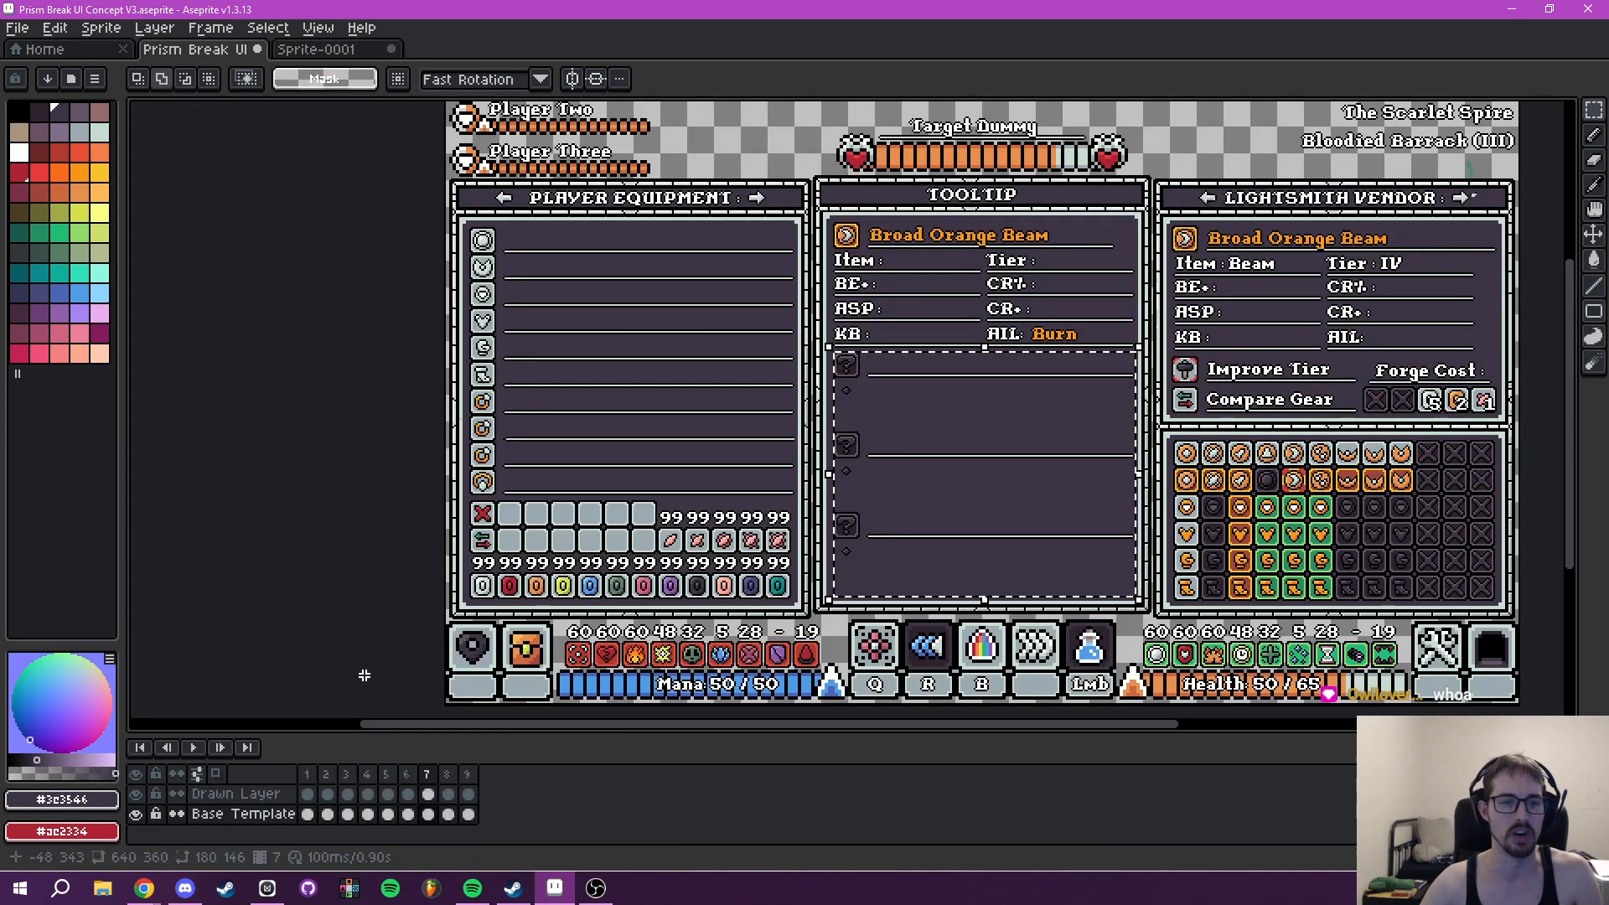
key(Right)
click(372, 779)
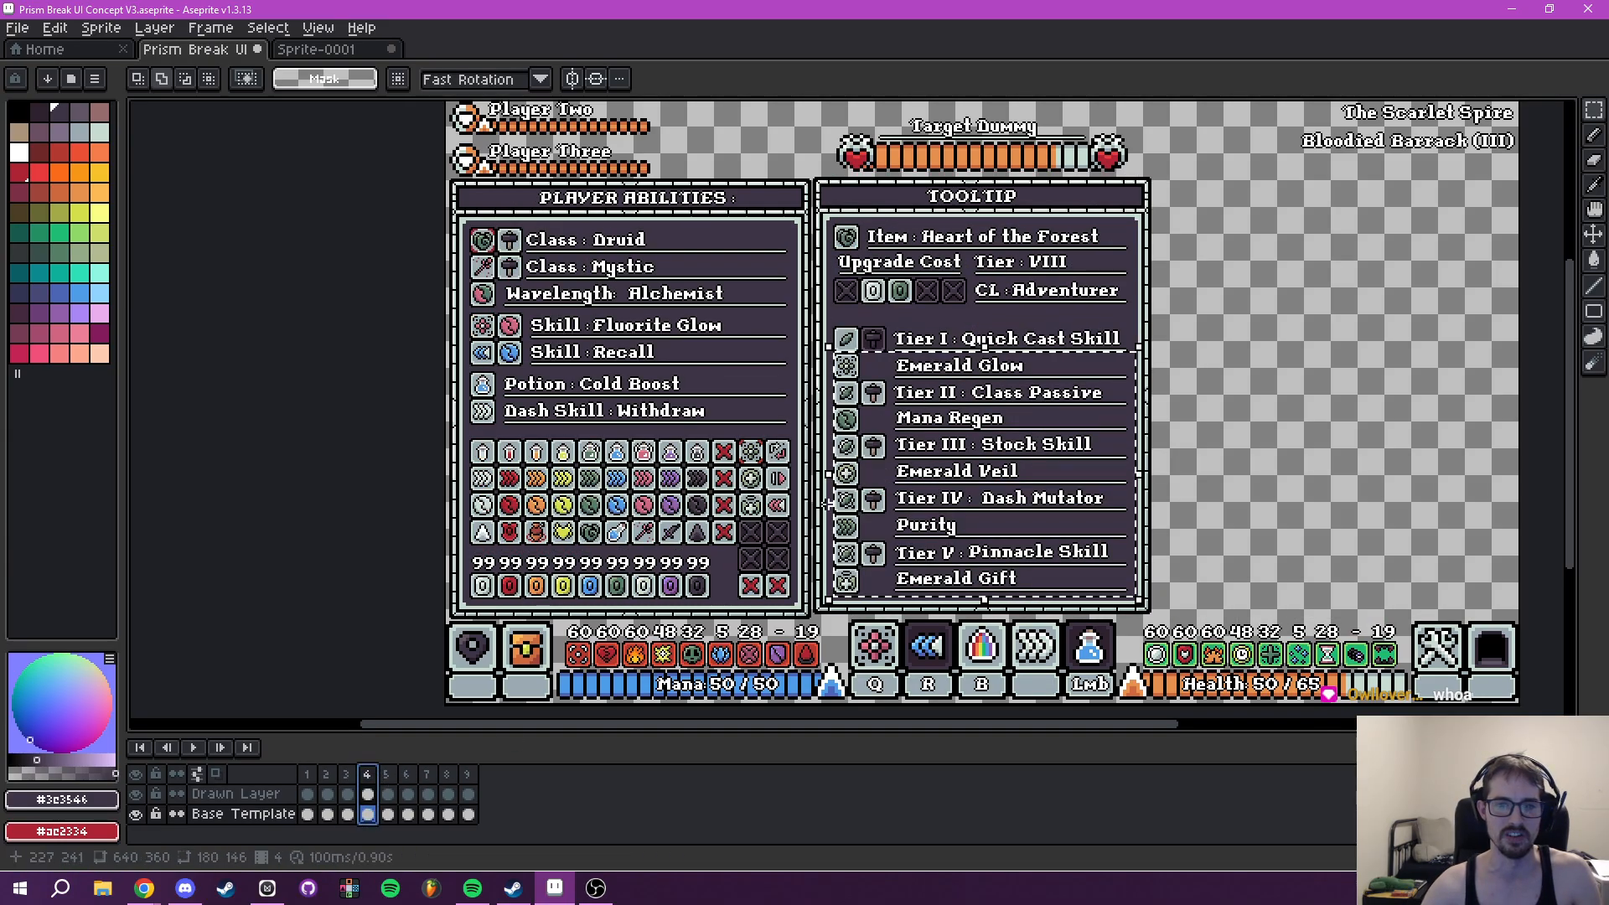
drag(562, 637, 368, 657)
click(391, 778)
drag(689, 558, 665, 568)
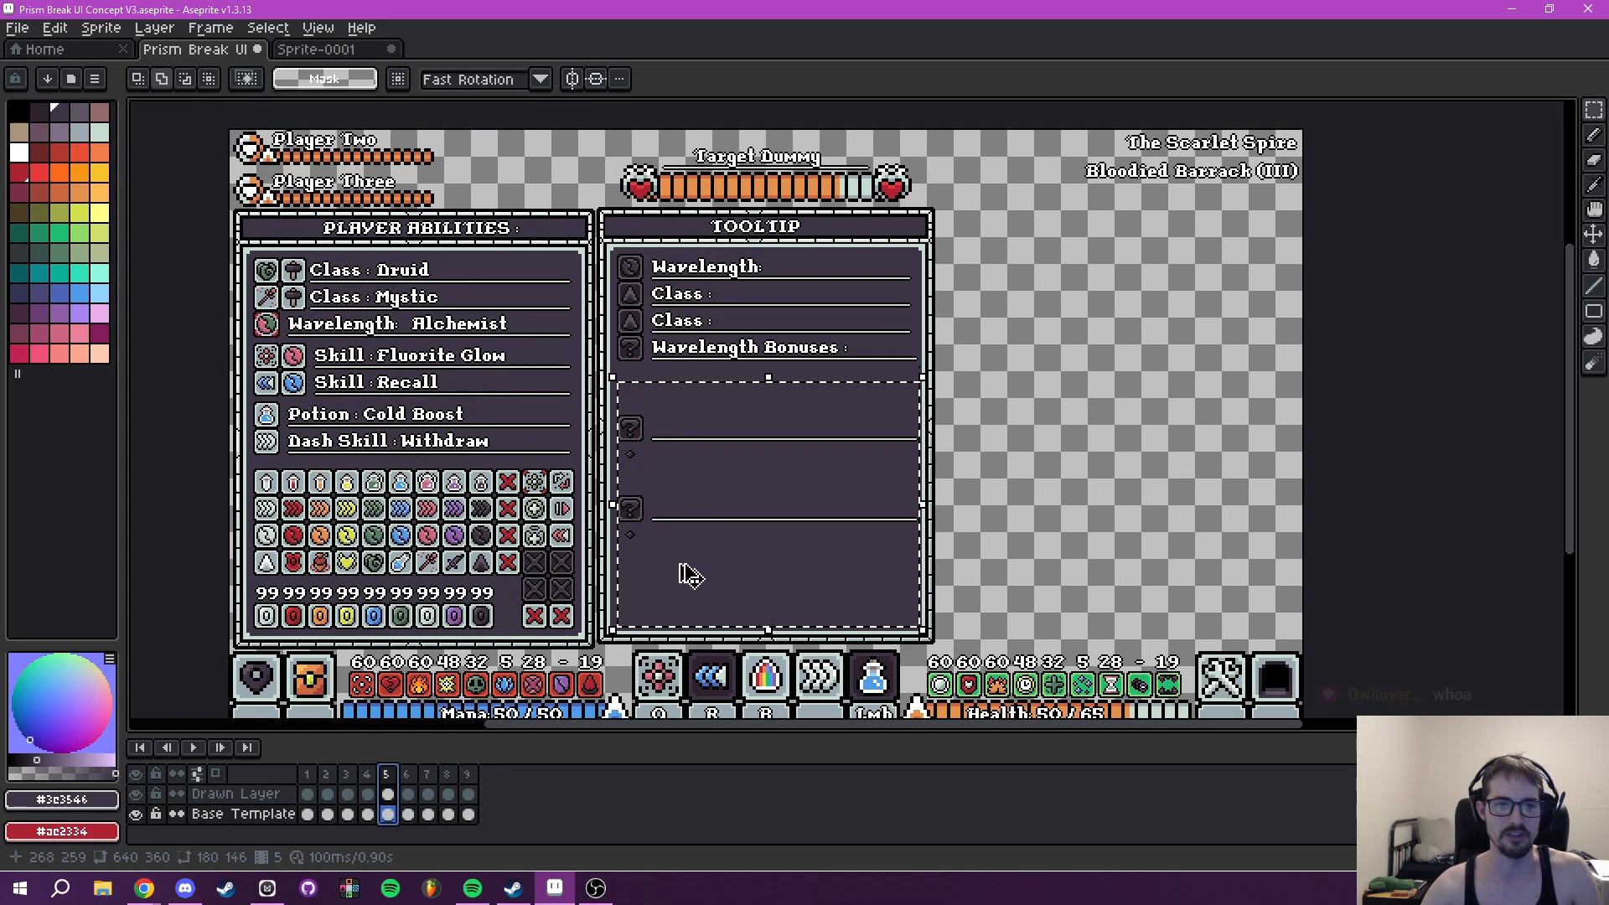
key(ctrl+v)
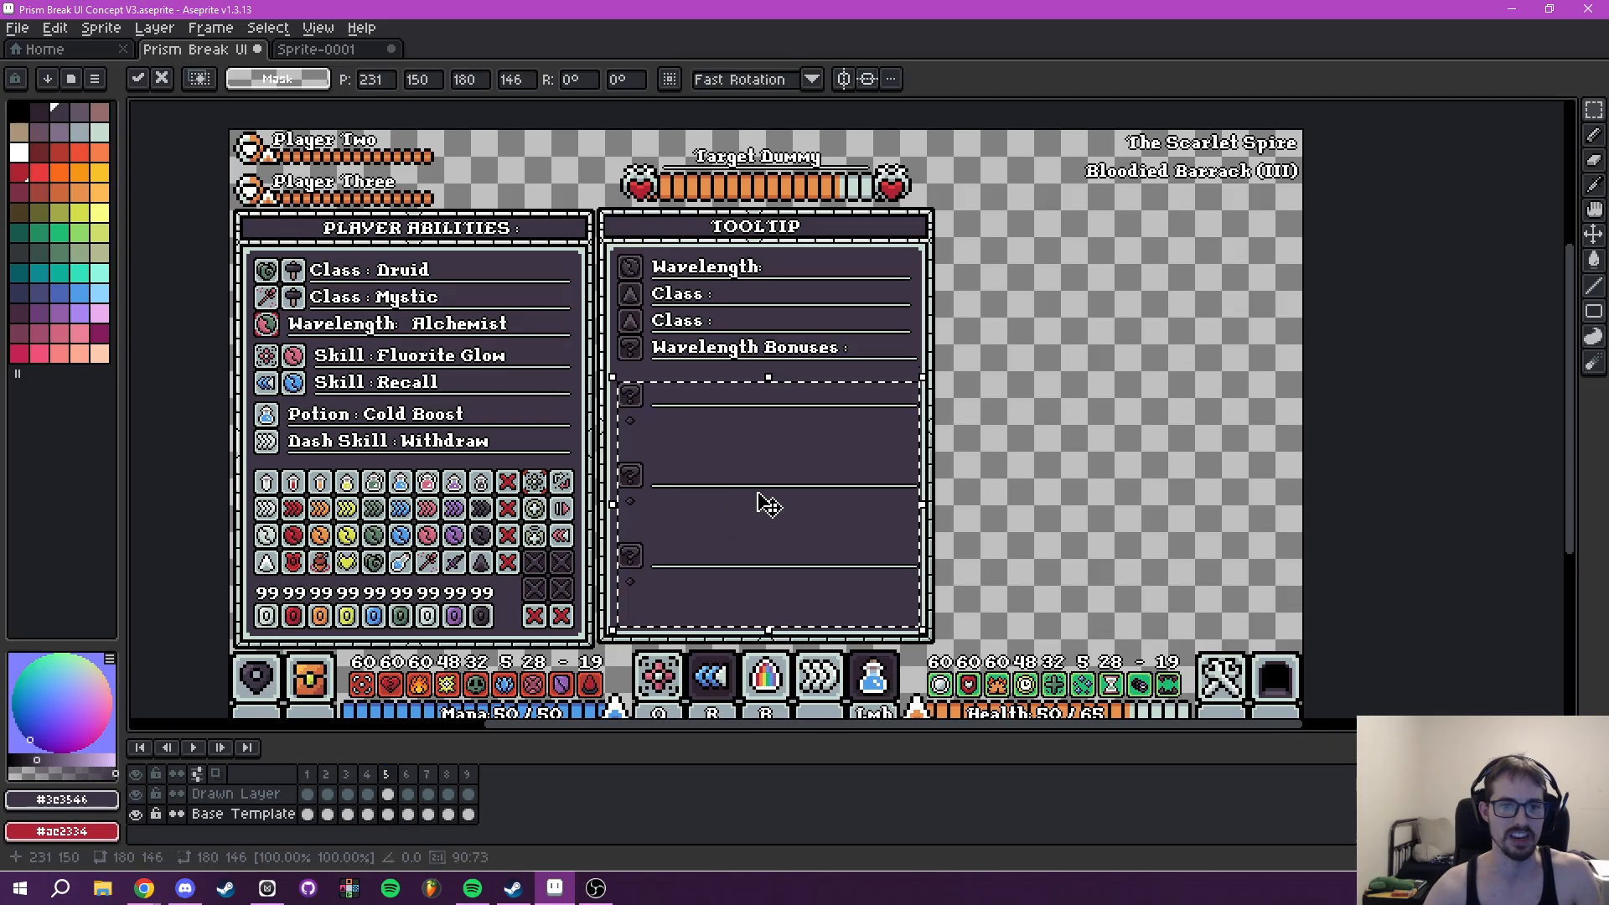
drag(681, 493, 695, 538)
scroll(704, 510, up, 4)
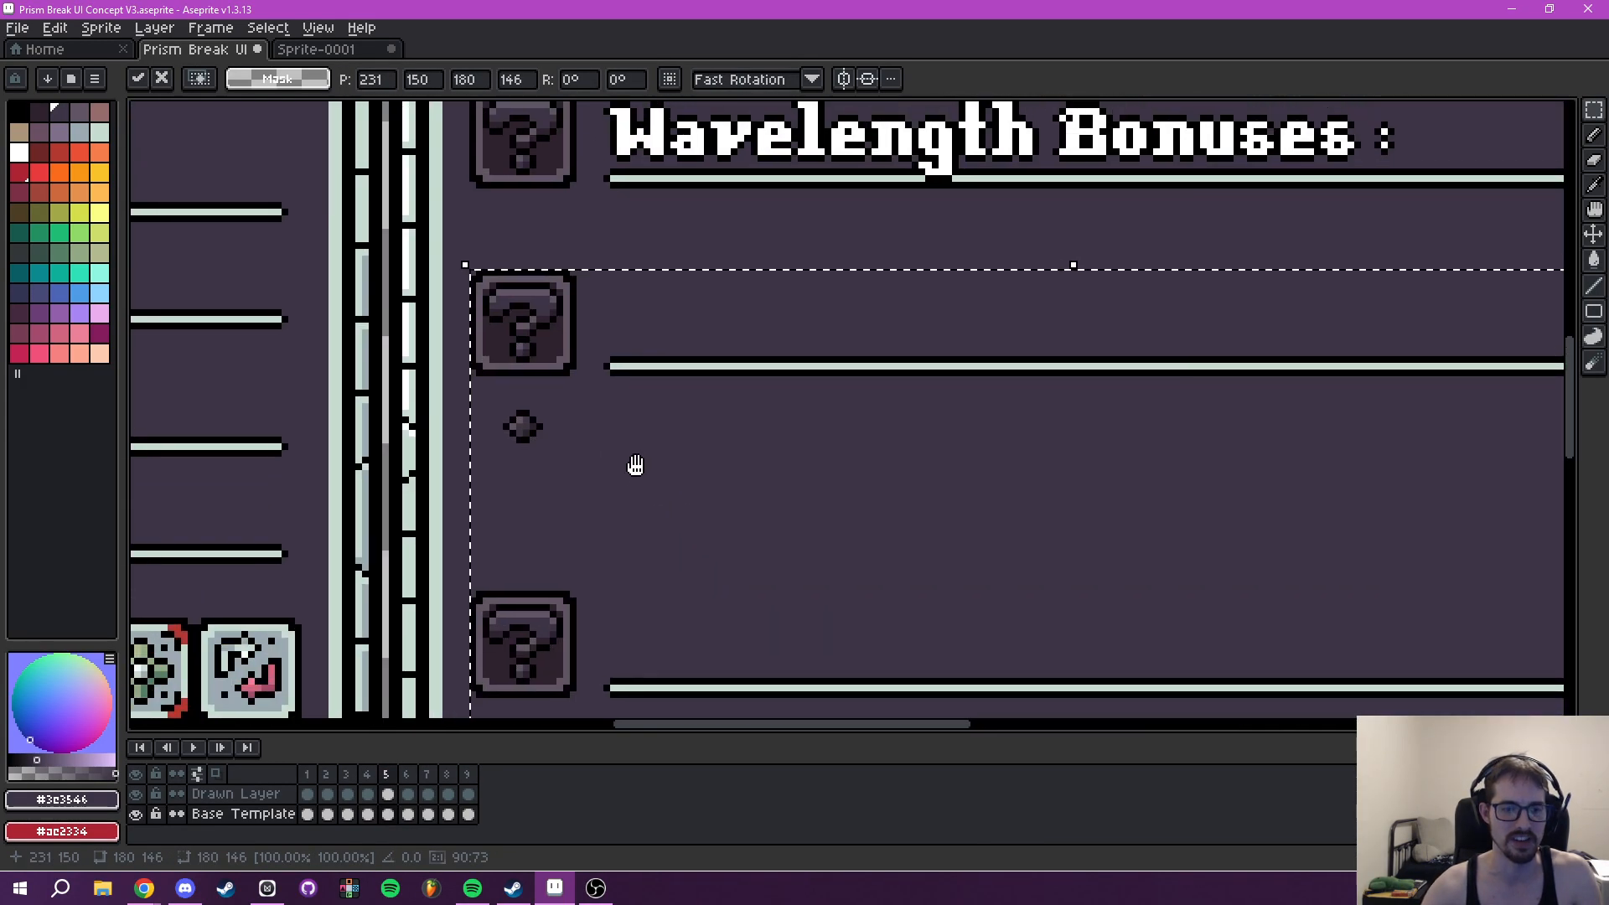
key(Return)
scroll(508, 353, up, 1)
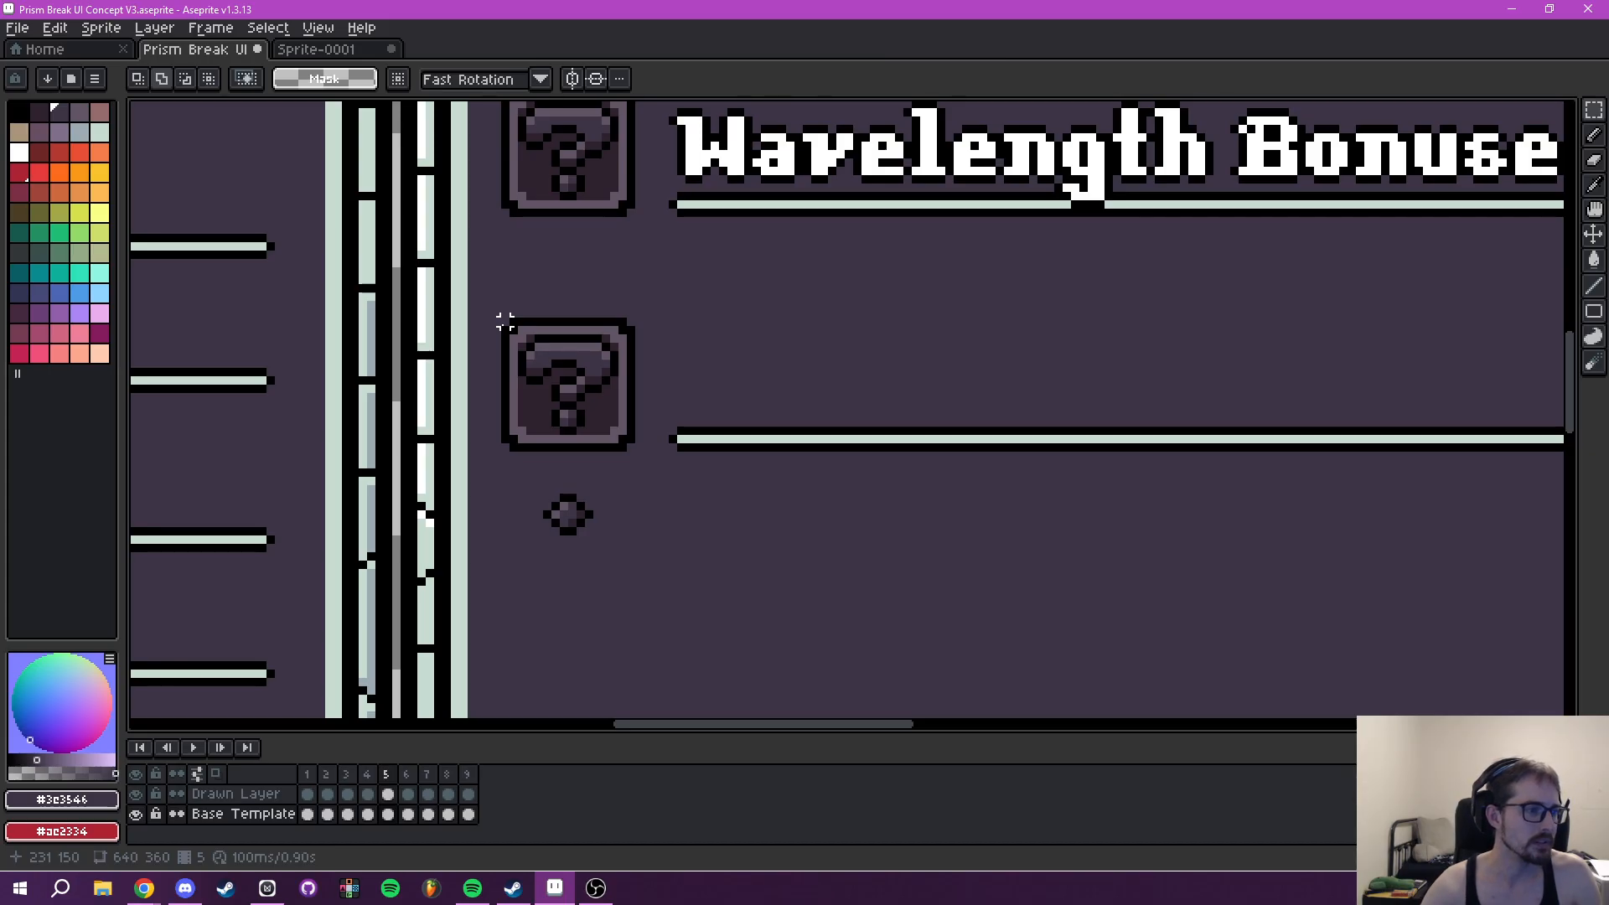
- Move the block of three question-mark rows up so it sits directly beneath the Wavelength Bonuses row in frame 5's Tooltip
drag(506, 321, 1204, 394)
scroll(1099, 325, down, 4)
drag(1063, 266, 1109, 593)
scroll(947, 478, up, 4)
drag(737, 269, 761, 244)
key(Up)
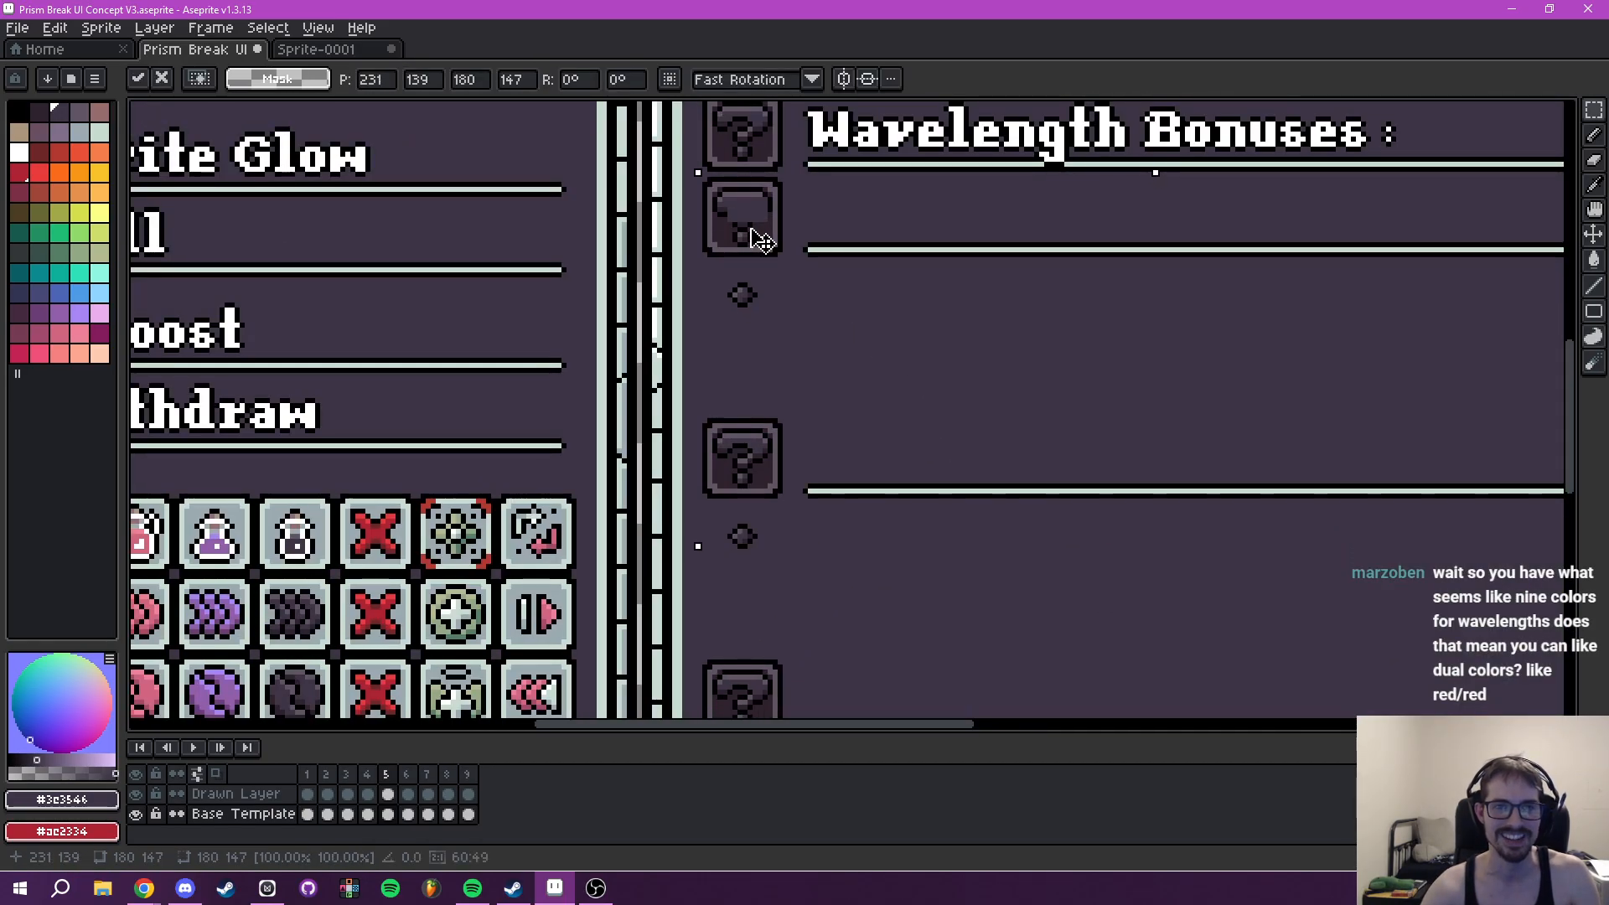
key(Up)
key(Return)
- Compare the question-mark row layout with frame 7's Tooltip and return to frame 5
click(407, 775)
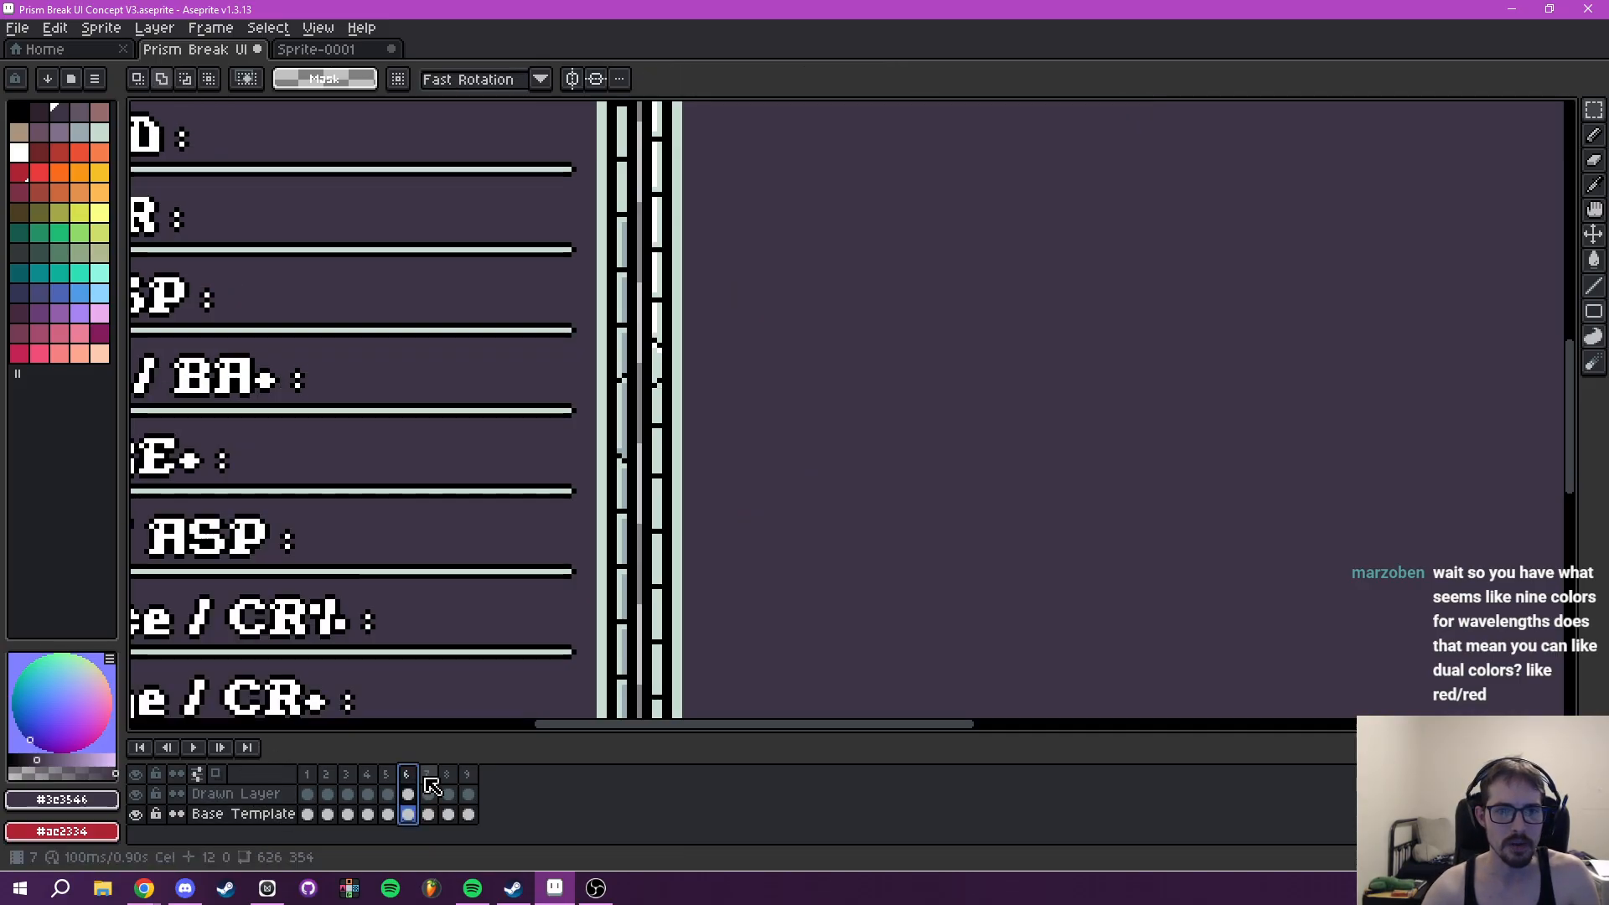
click(426, 775)
scroll(923, 559, down, 5)
scroll(924, 560, up, 4)
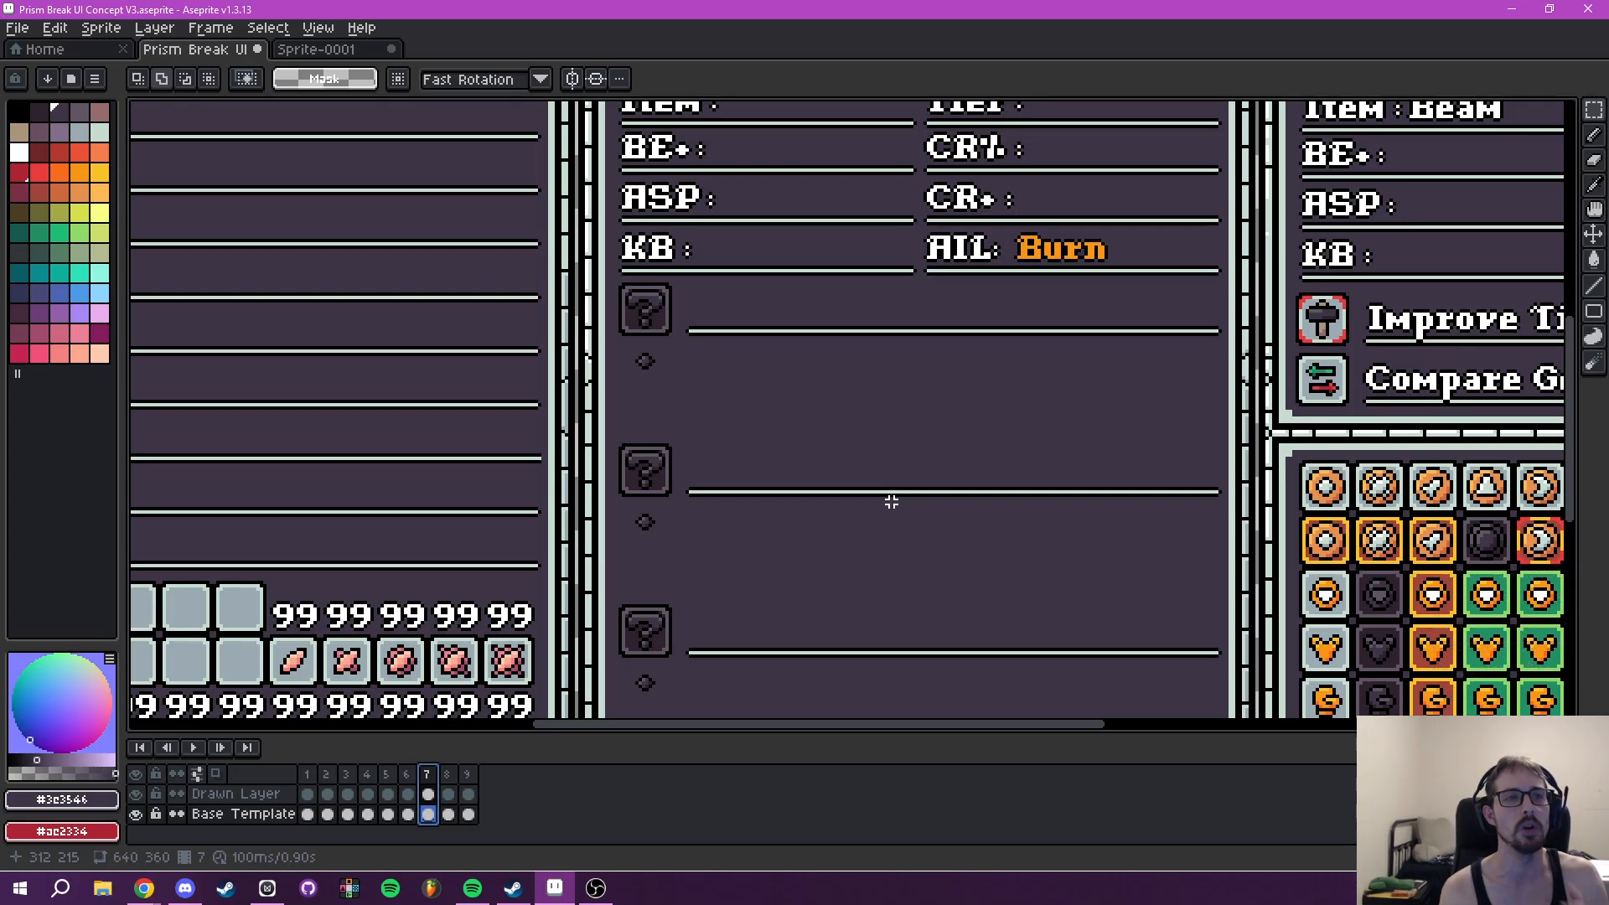
scroll(891, 501, down, 6)
scroll(807, 473, up, 2)
drag(789, 398, 809, 444)
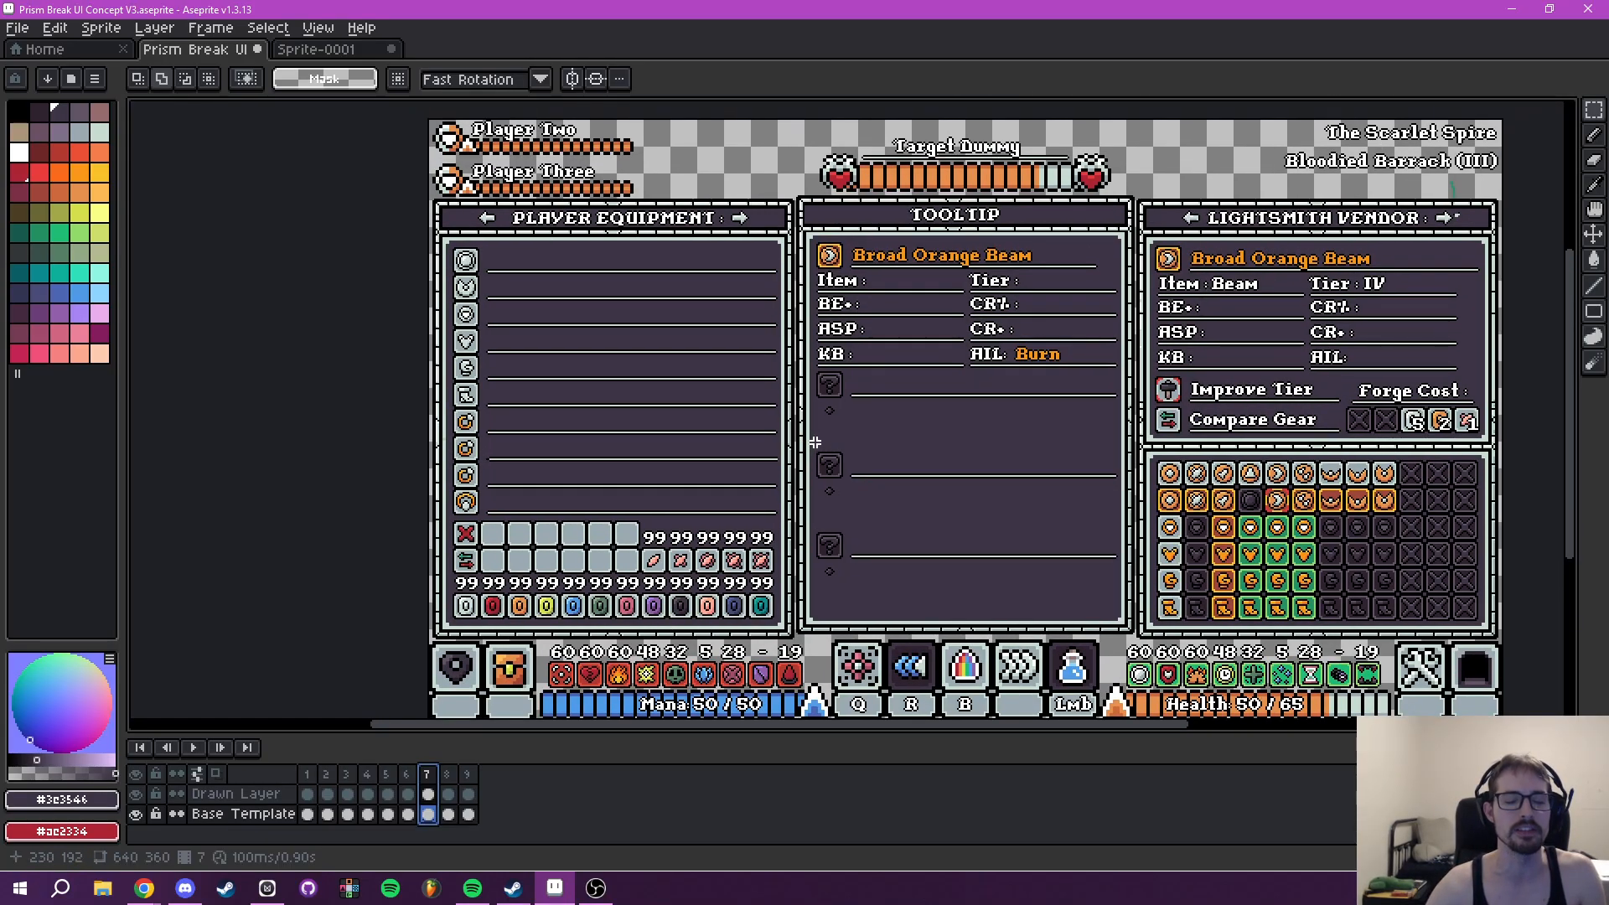
drag(974, 470, 912, 445)
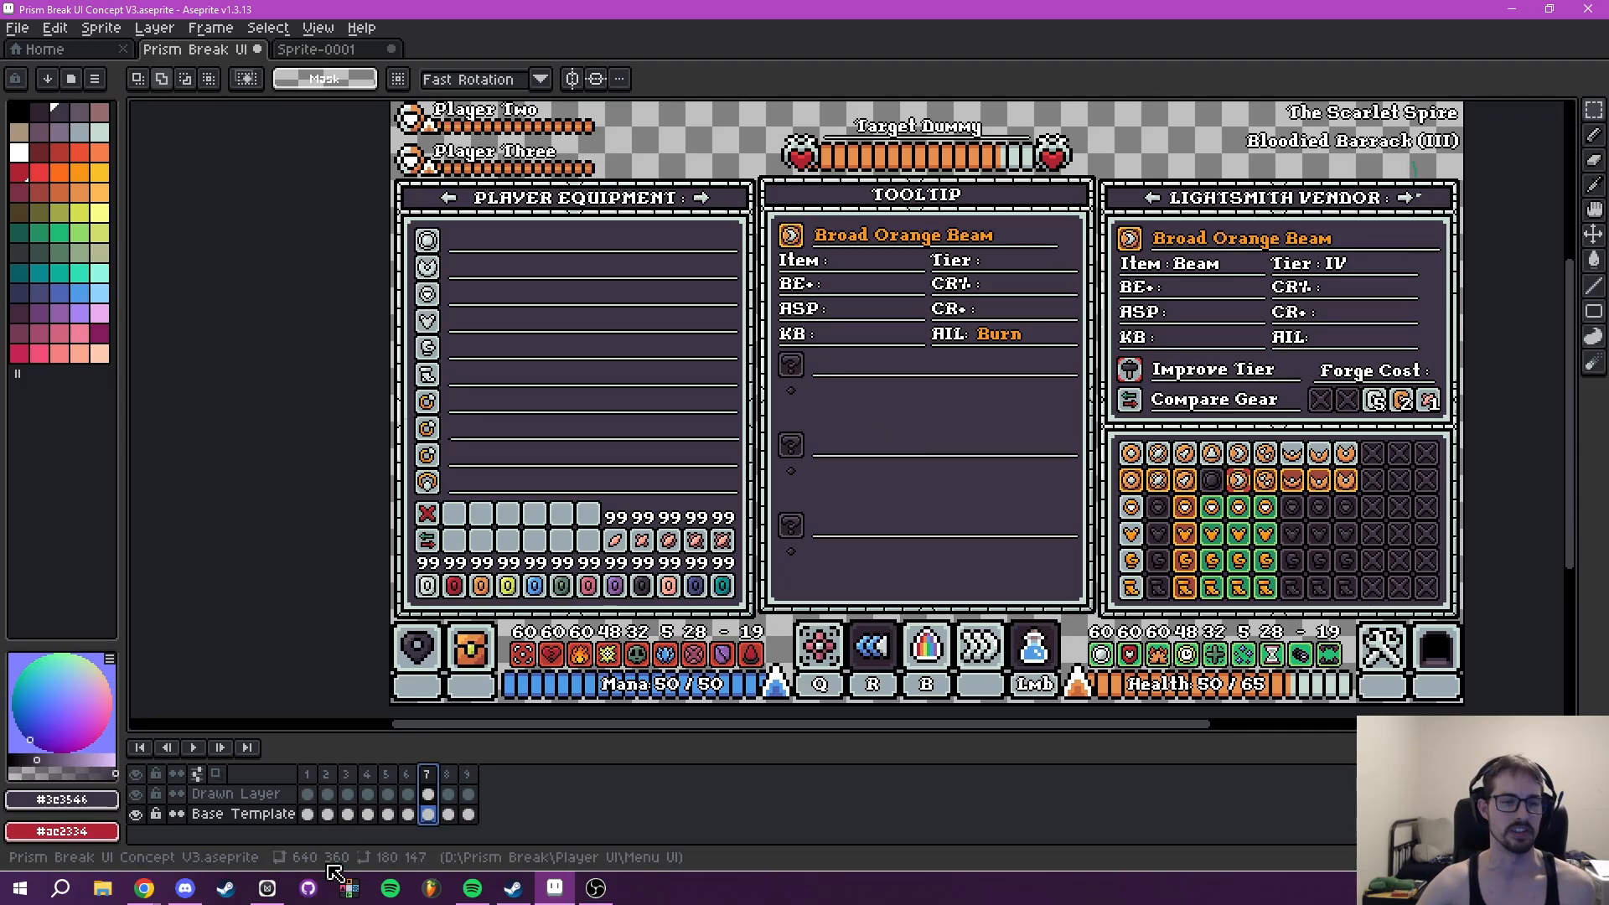
click(406, 774)
click(387, 773)
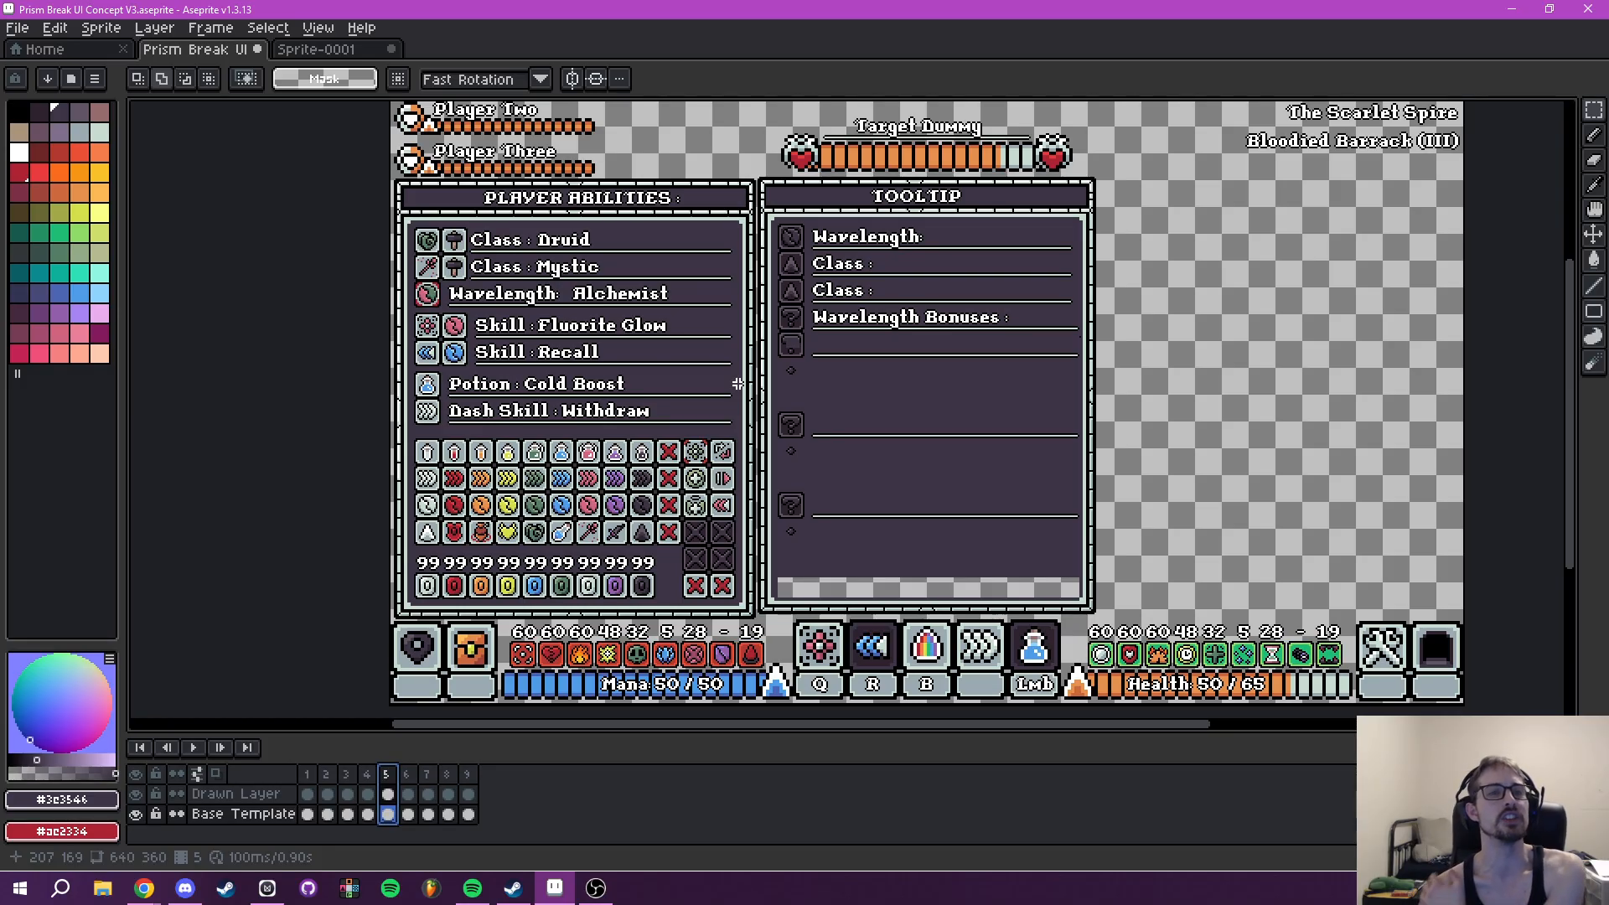
- Examine frame 5's Player Abilities entries and icon grid alongside the Tooltip panel
drag(560, 338, 563, 387)
scroll(556, 356, up, 1)
scroll(574, 355, down, 1)
drag(580, 527, 607, 543)
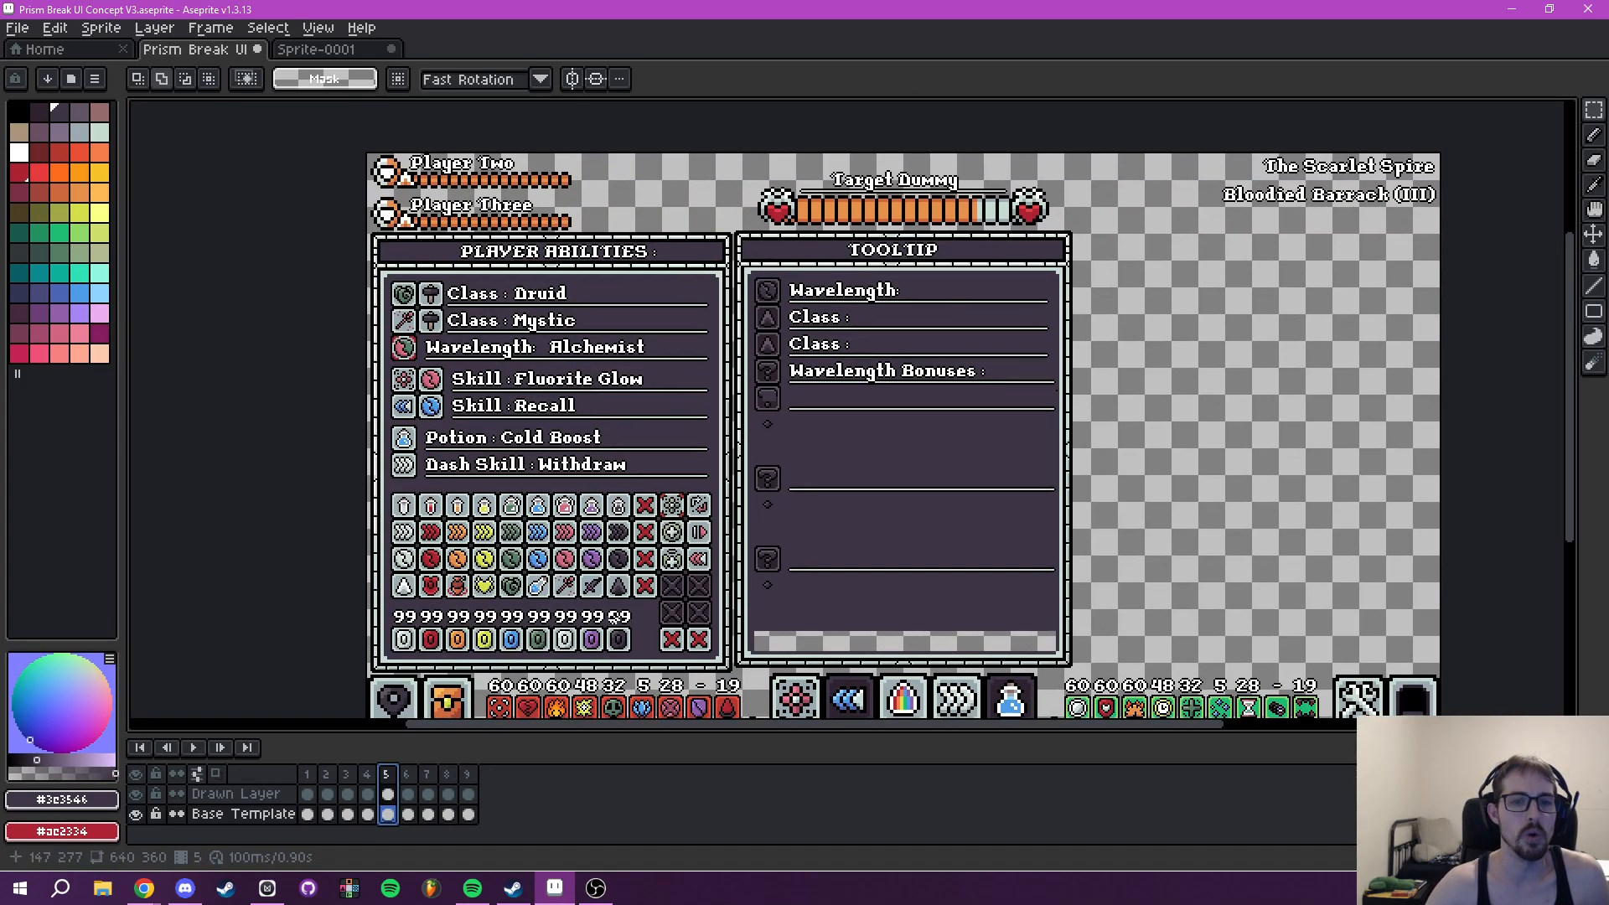
scroll(607, 543, down, 1)
scroll(611, 390, up, 4)
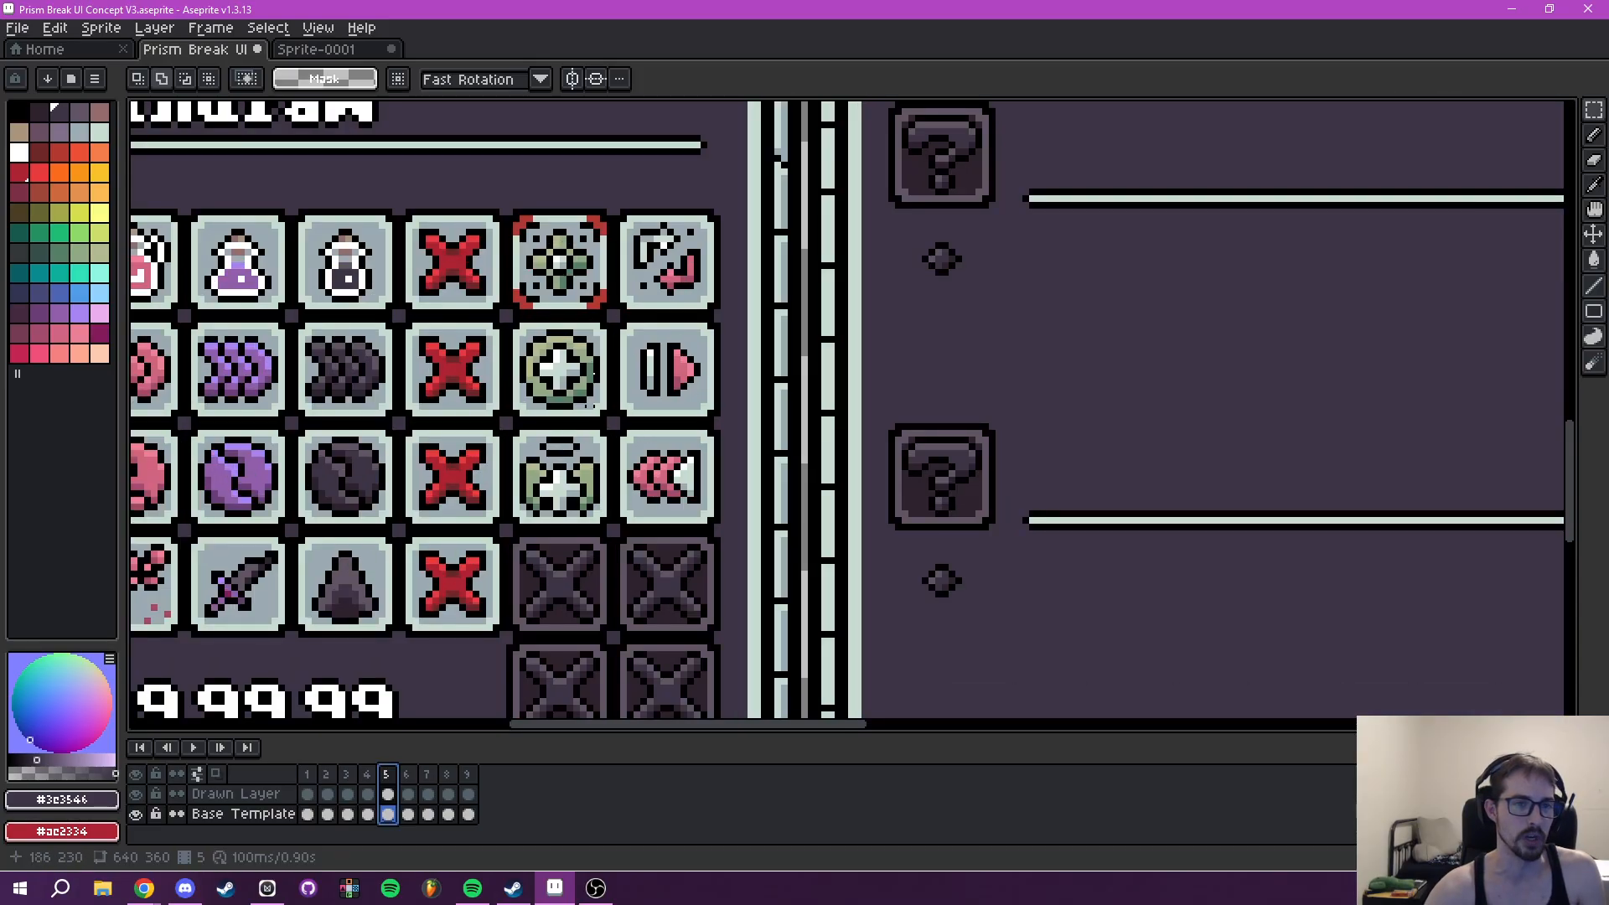
scroll(654, 526, down, 3)
scroll(654, 527, up, 2)
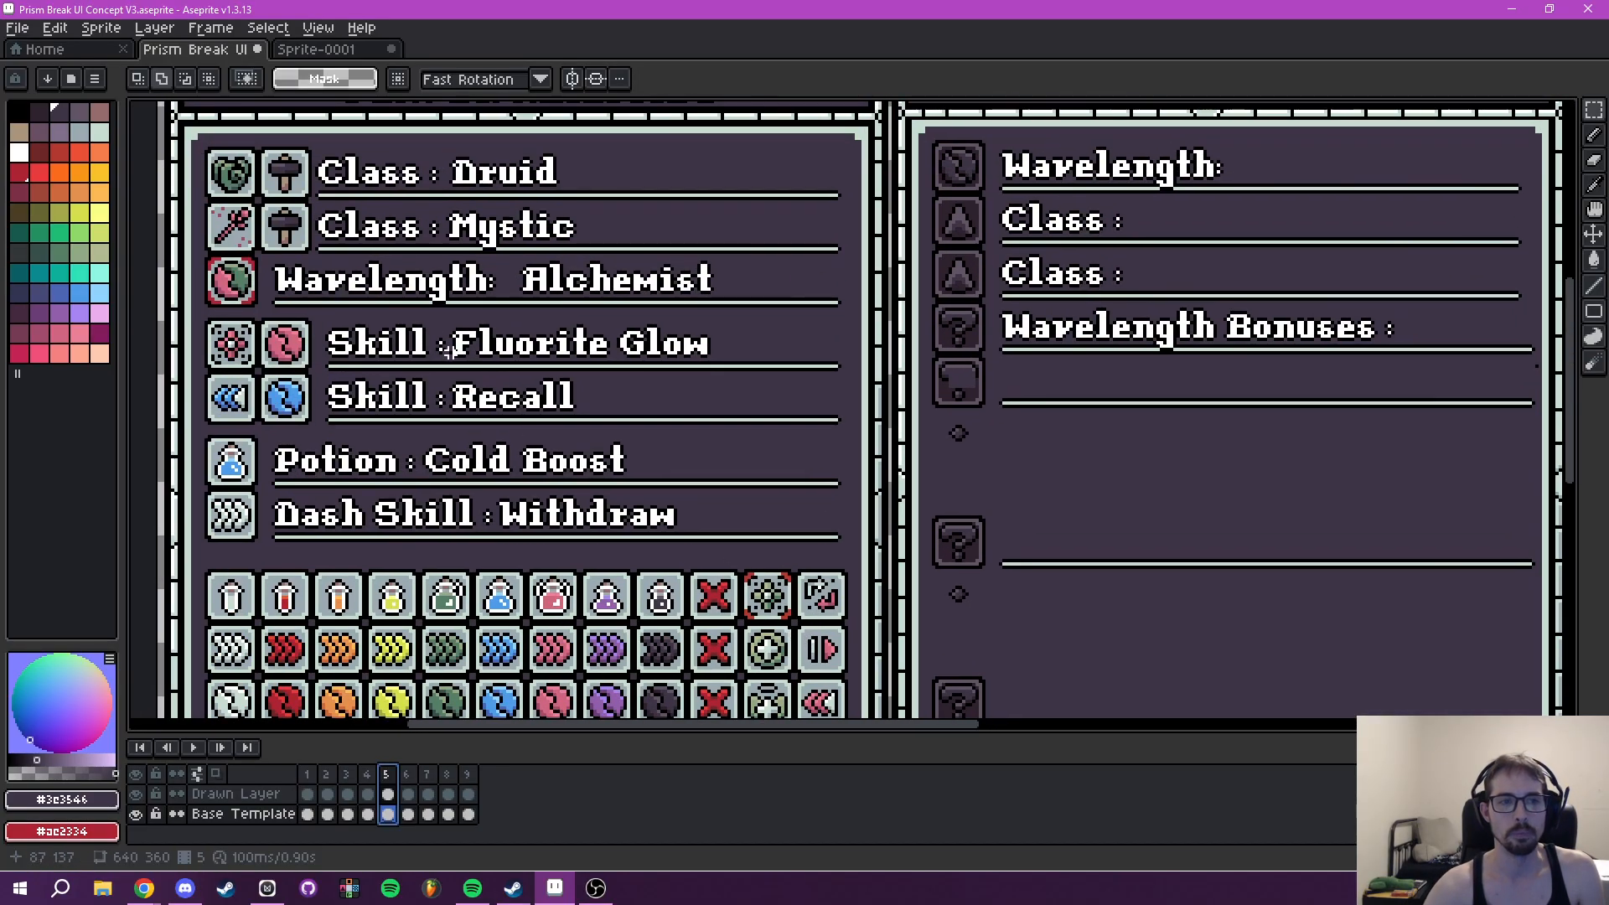
drag(727, 547, 599, 322)
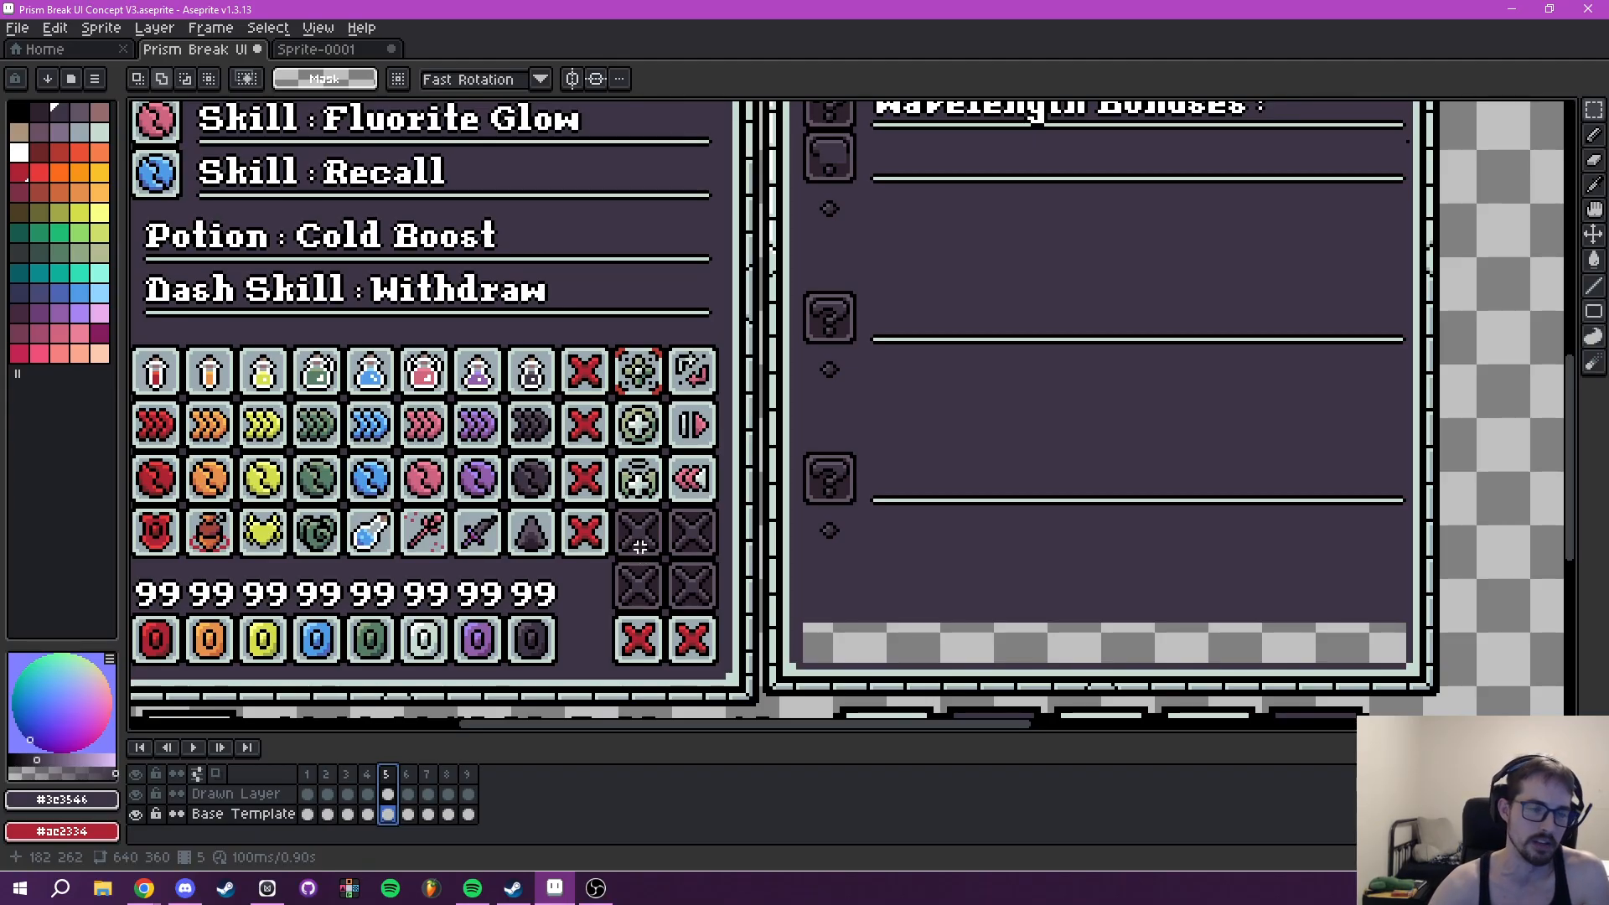
scroll(625, 498, down, 2)
drag(613, 474, 648, 503)
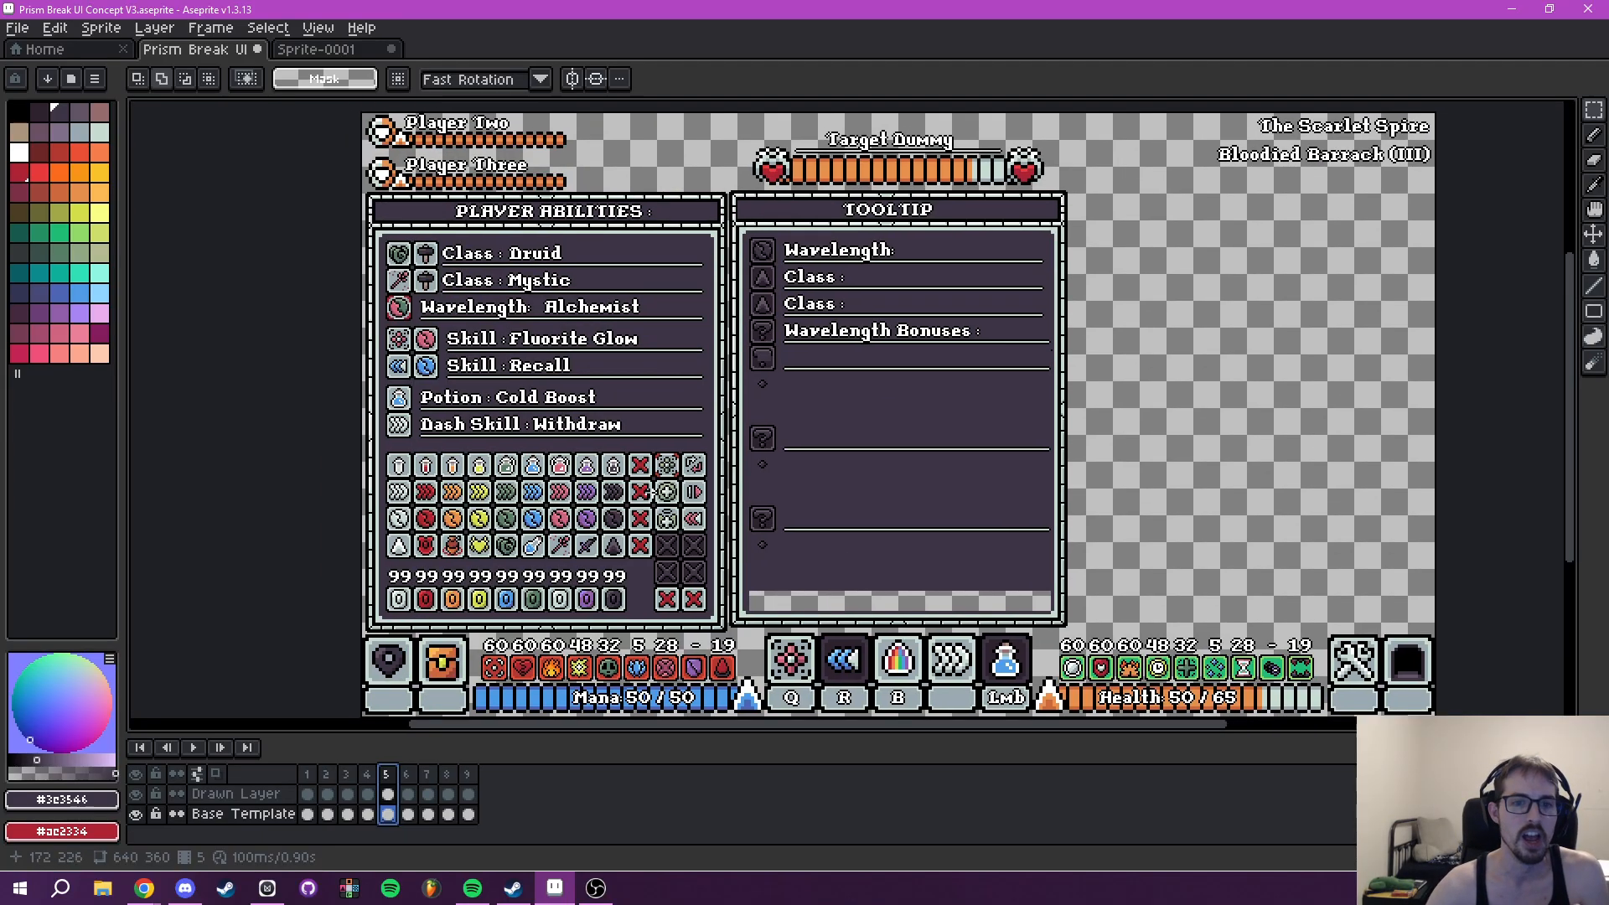
scroll(642, 447, up, 1)
drag(423, 284, 532, 407)
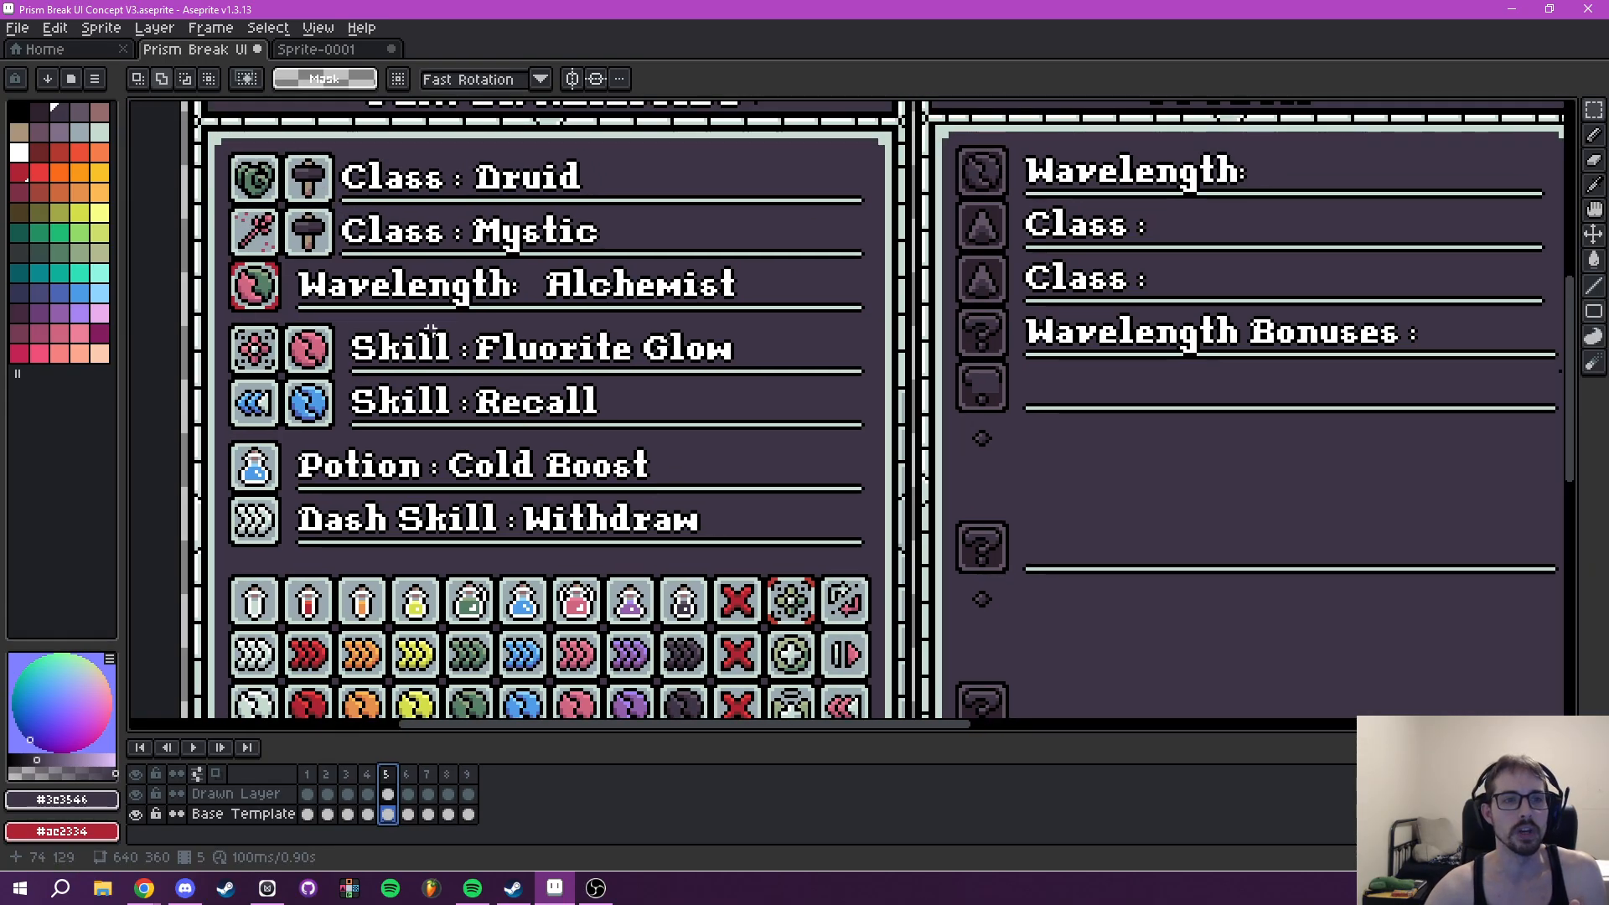
drag(809, 554, 711, 375)
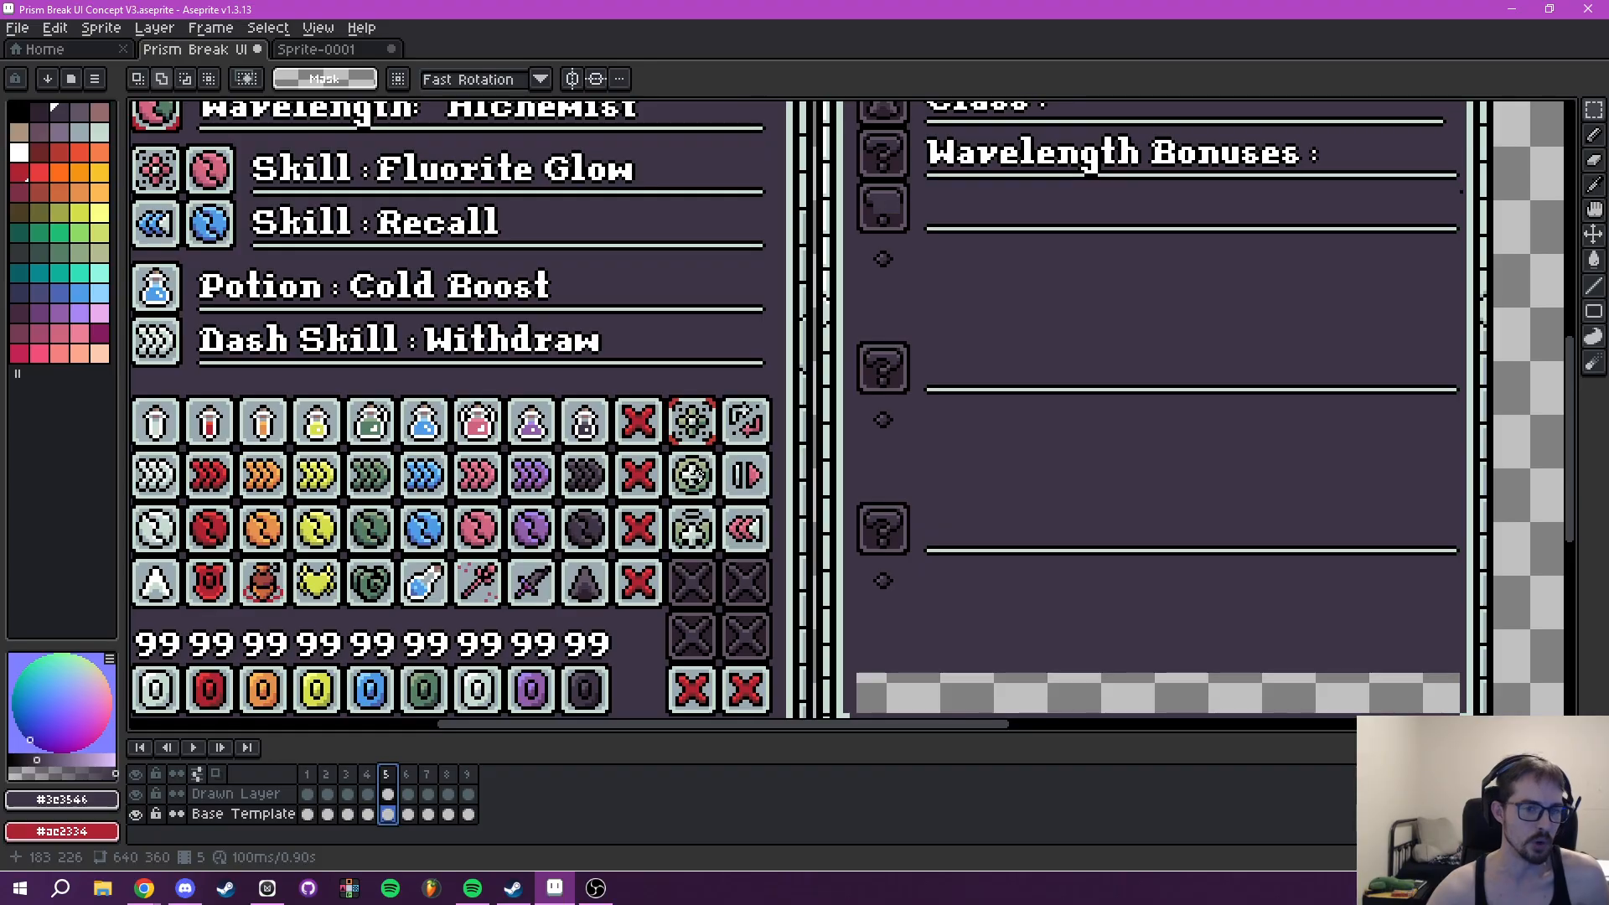
drag(745, 419, 788, 493)
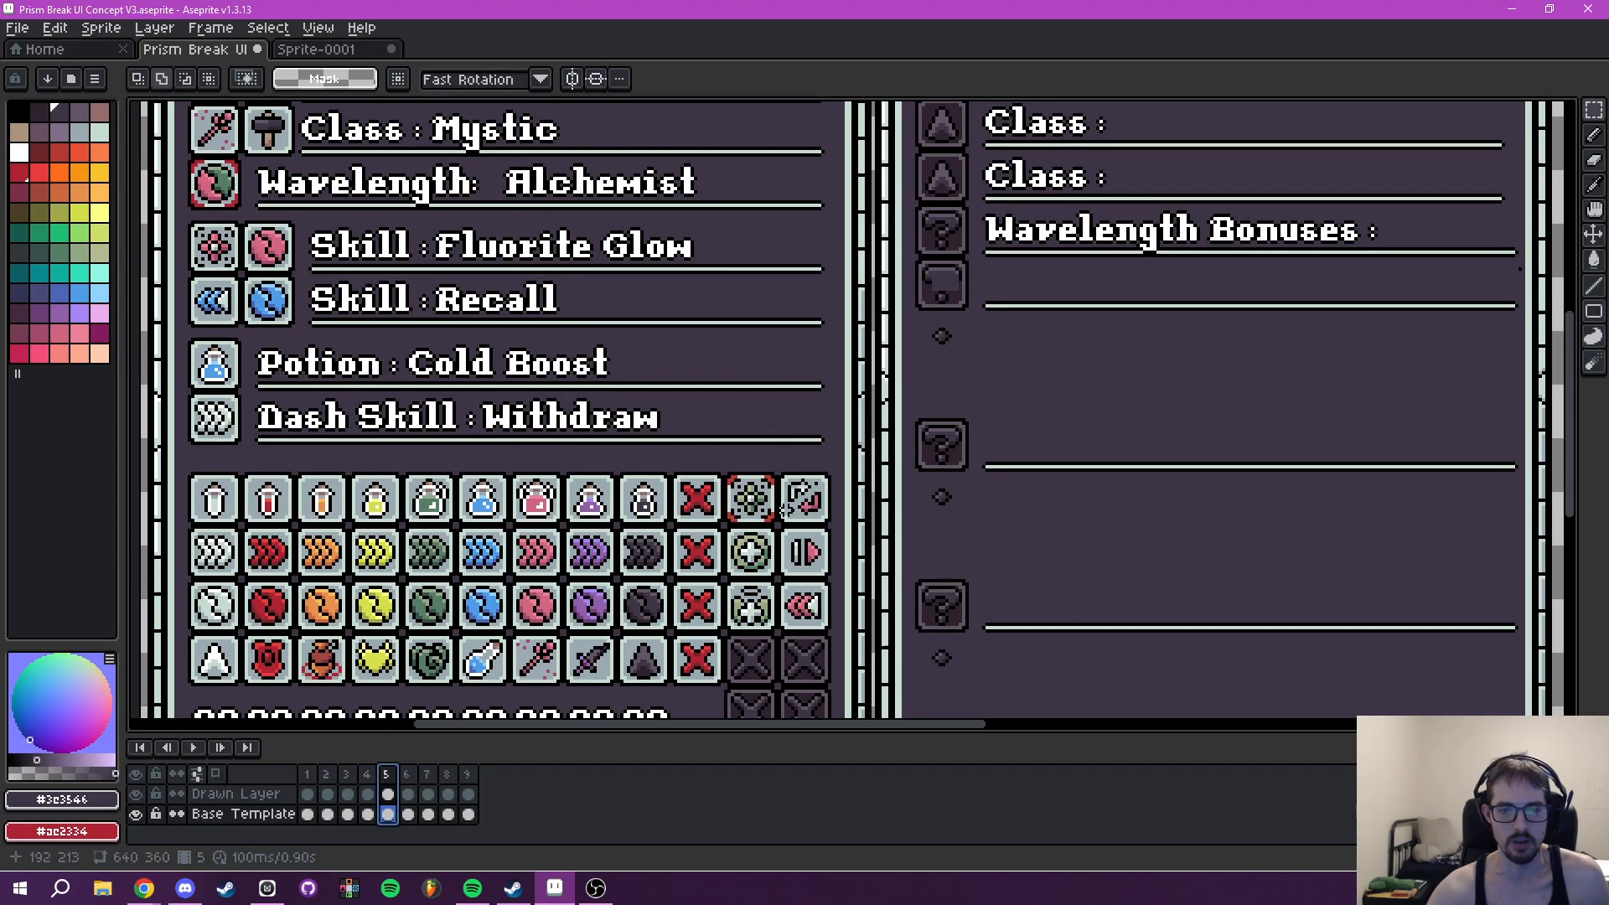
drag(817, 316, 879, 433)
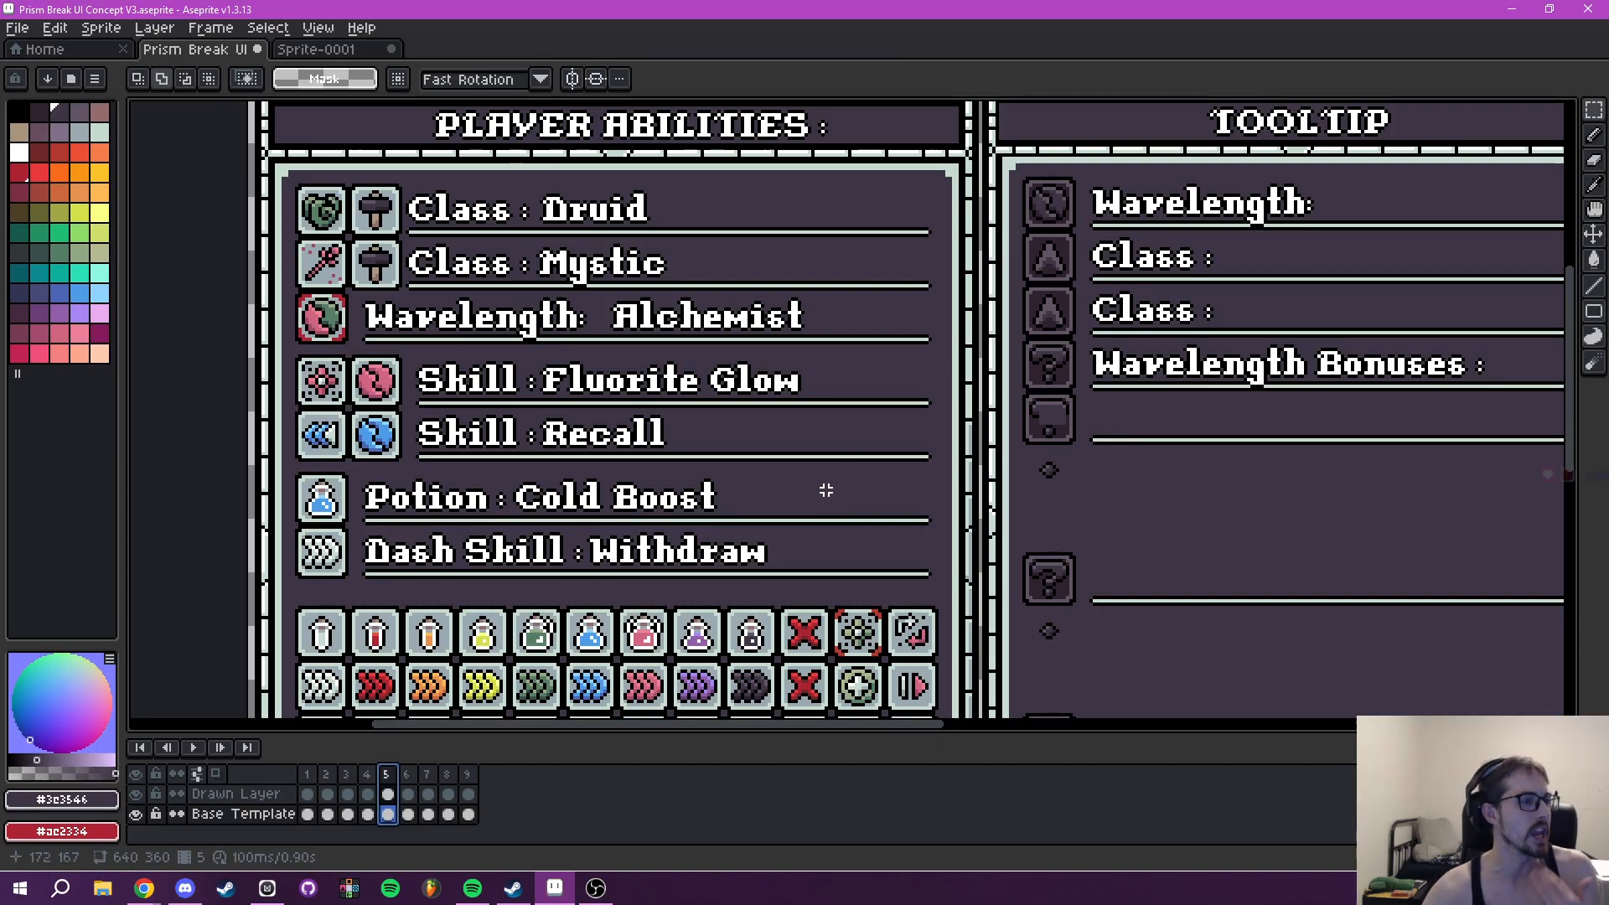
mouse_move(833, 483)
mouse_down()
mouse_move(707, 467)
mouse_move(766, 460)
mouse_move(827, 505)
mouse_move(839, 493)
mouse_up()
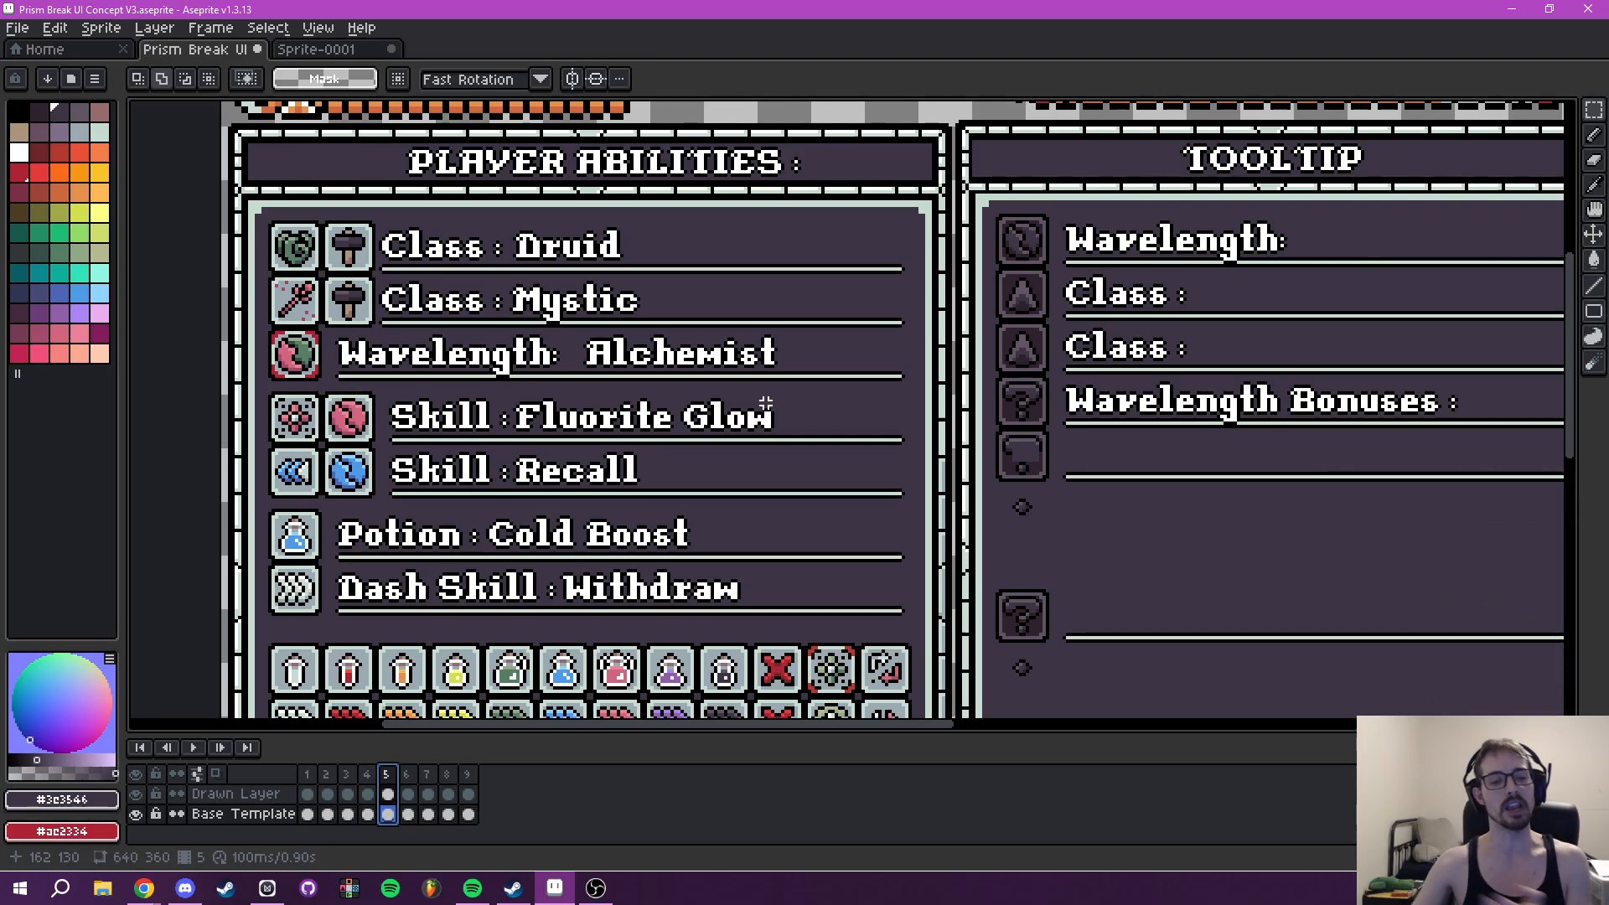
click(267, 889)
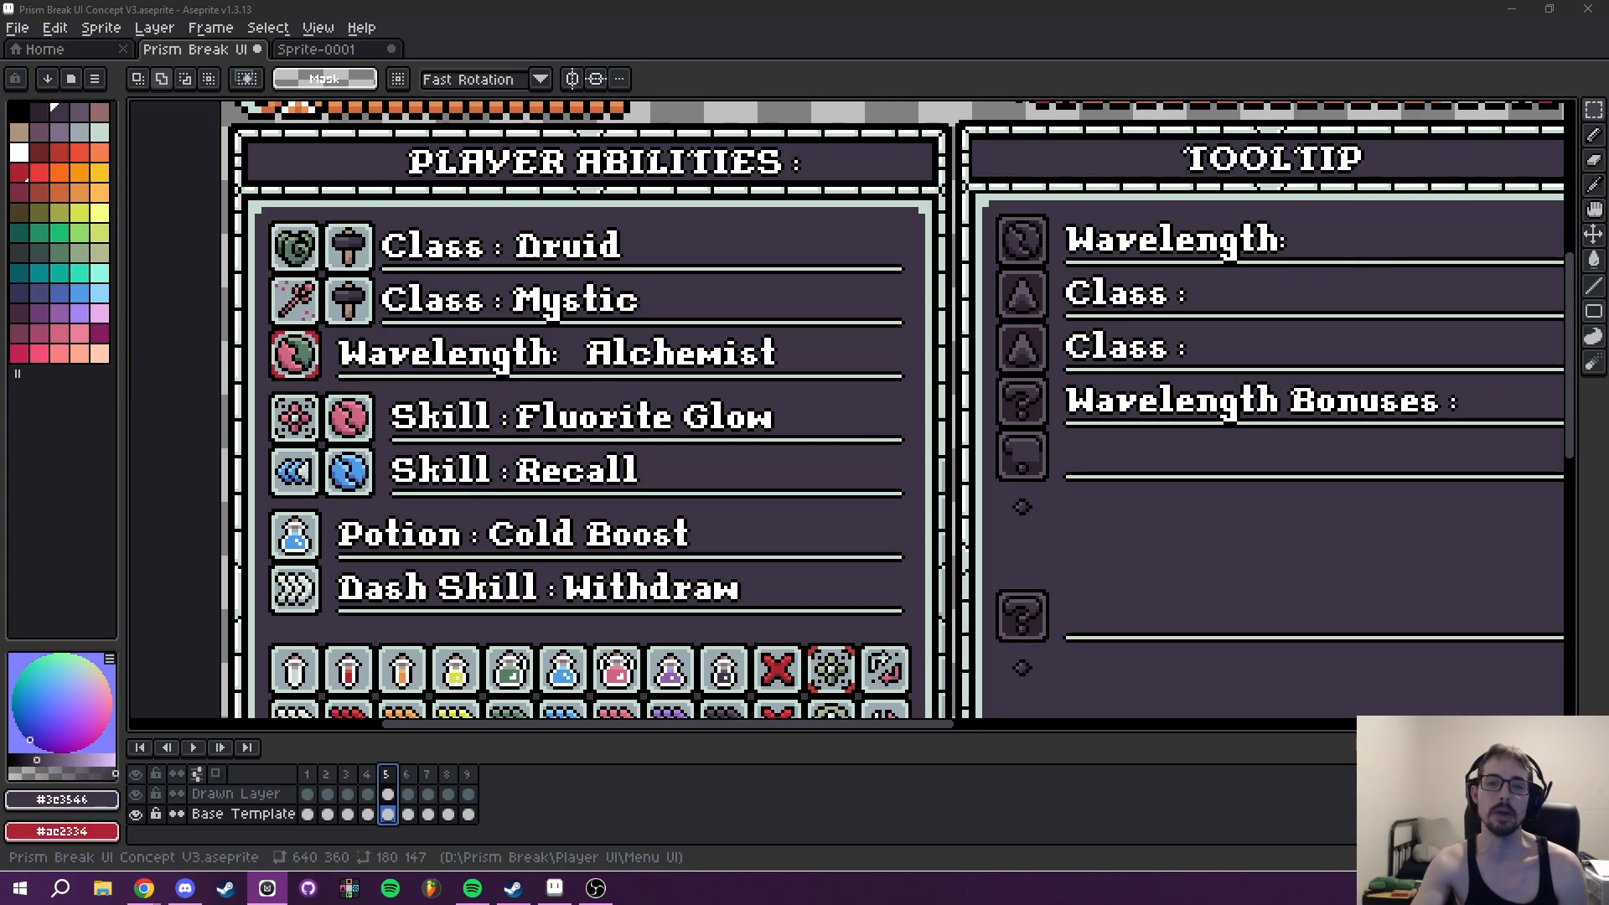
- Hide the Base Template, erase the stray patch over the first question-mark icon on the Drawn Layer, and show the Base Template again
drag(1303, 480, 738, 409)
scroll(738, 409, down, 4)
scroll(794, 370, up, 4)
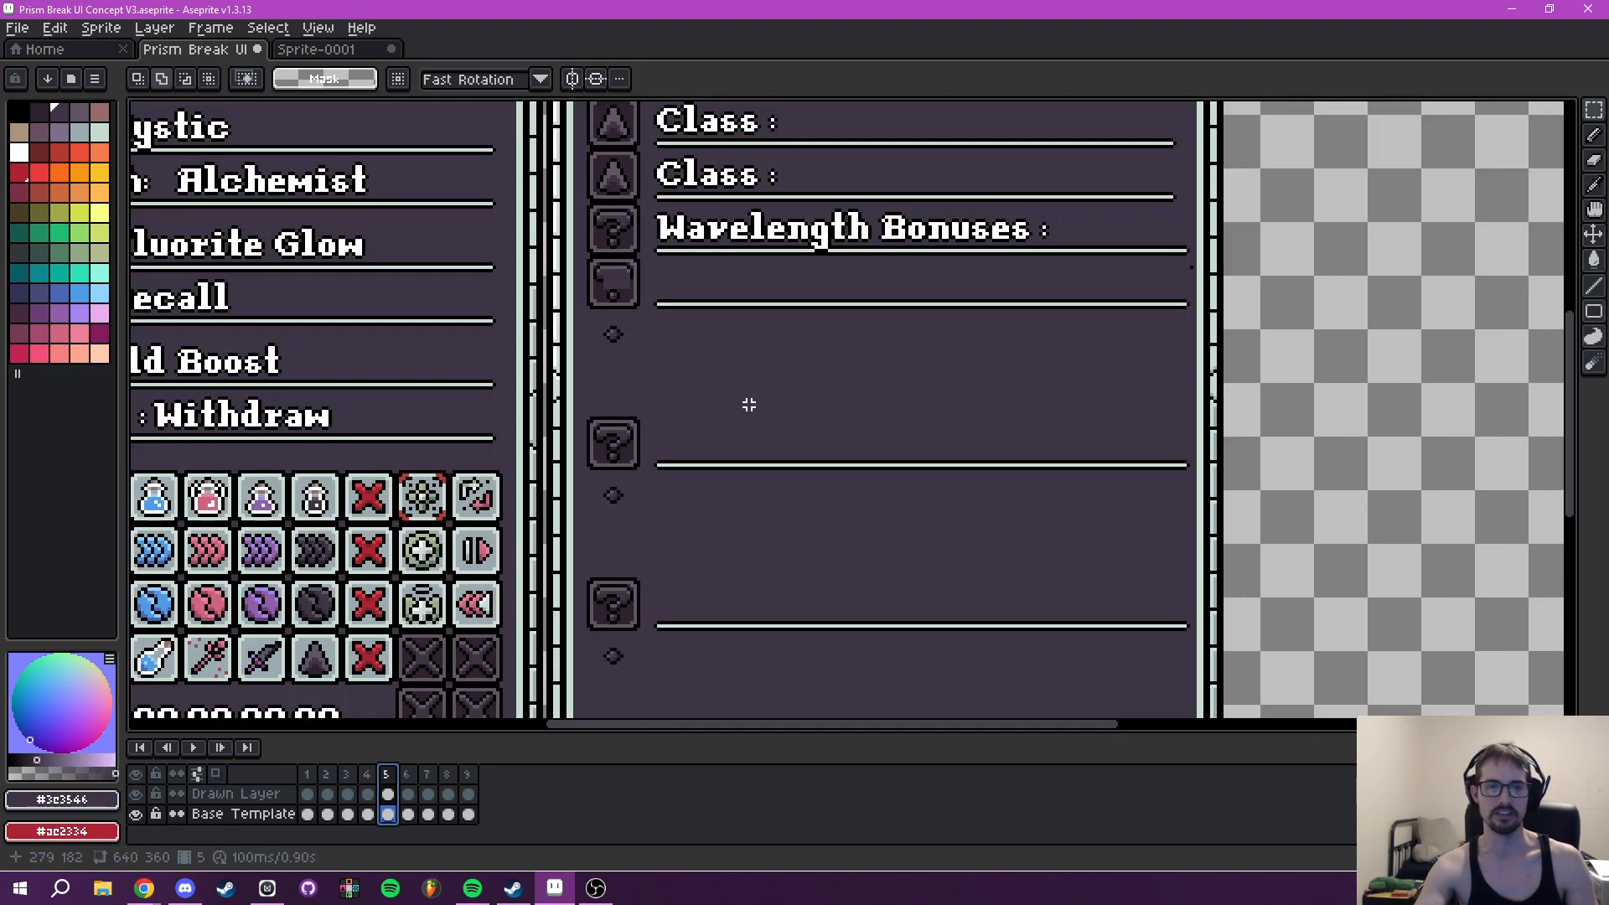
scroll(741, 431, up, 2)
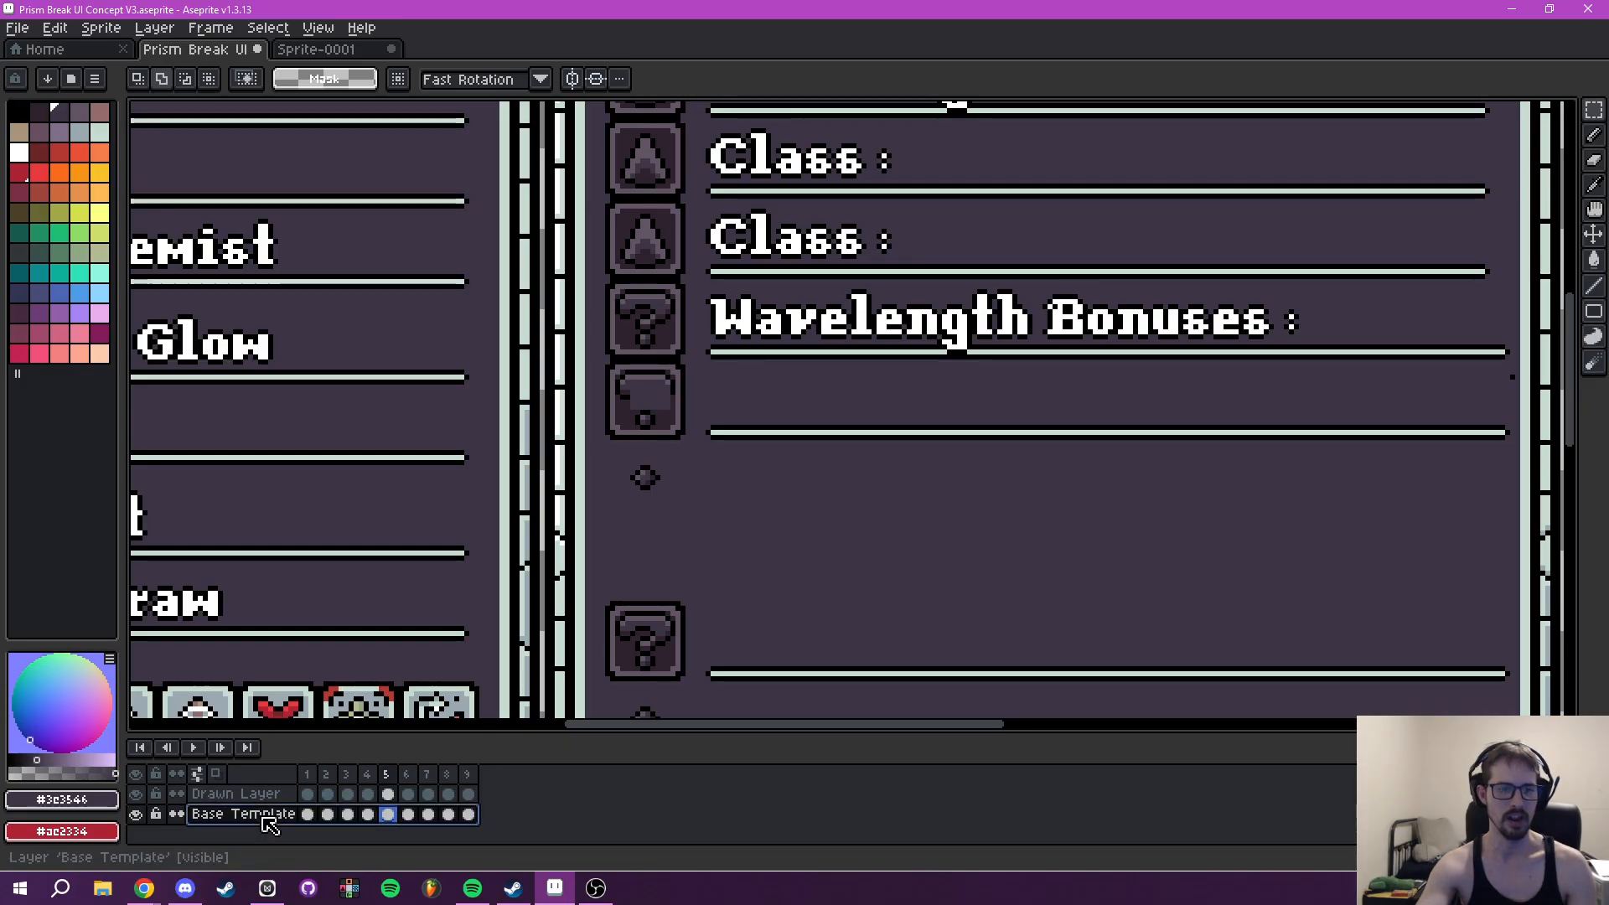
click(136, 813)
key(e)
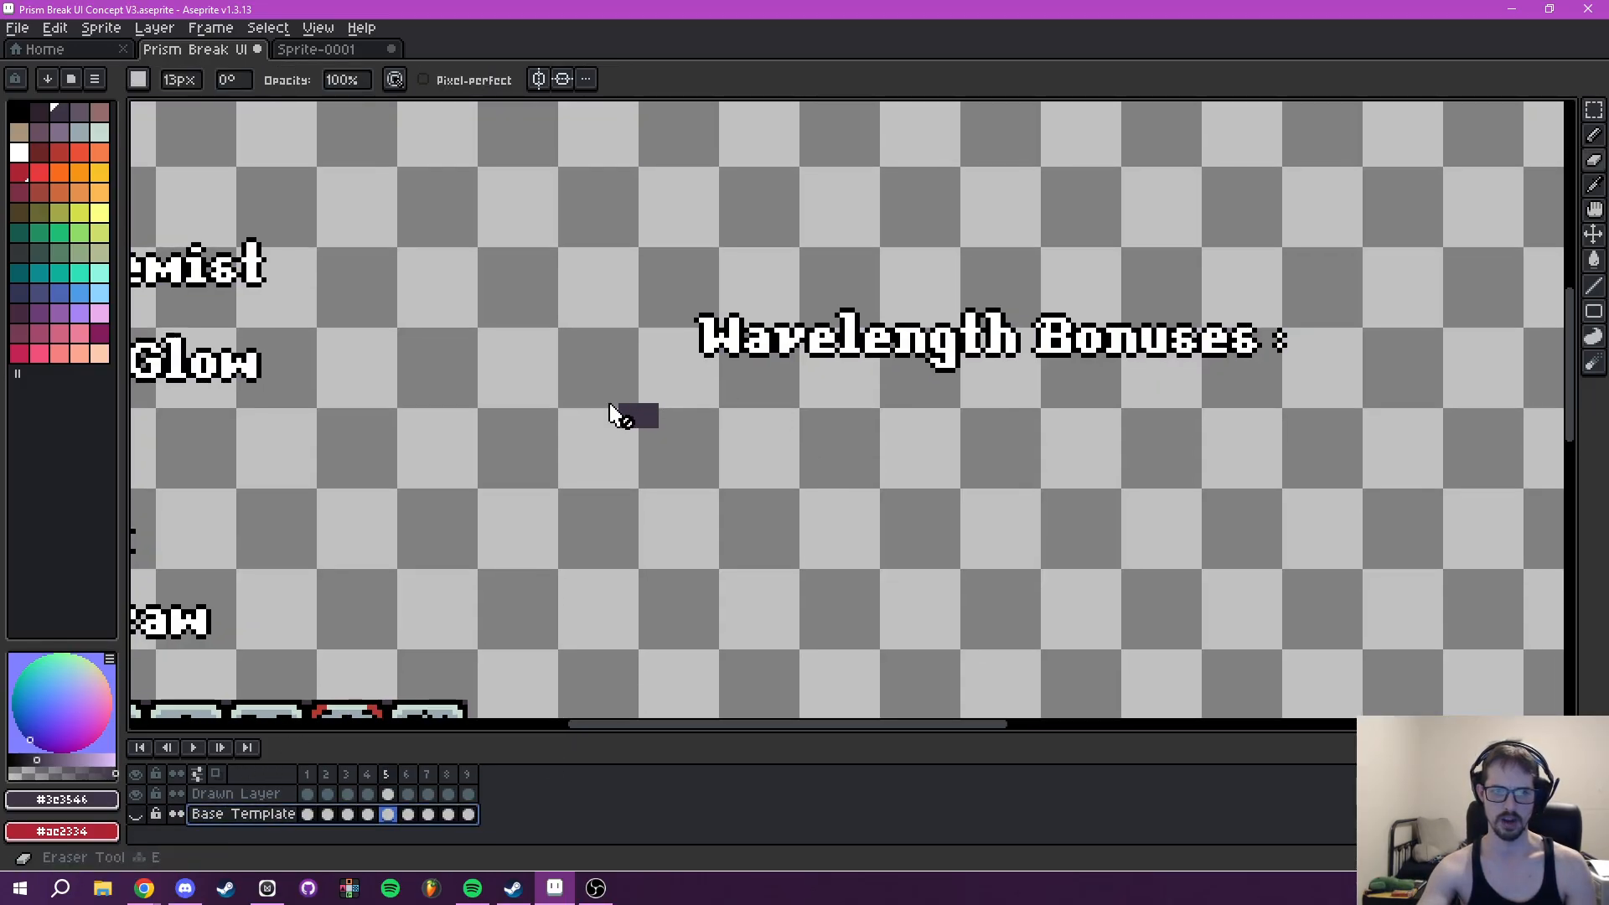
scroll(649, 459, up, 1)
click(246, 794)
click(628, 406)
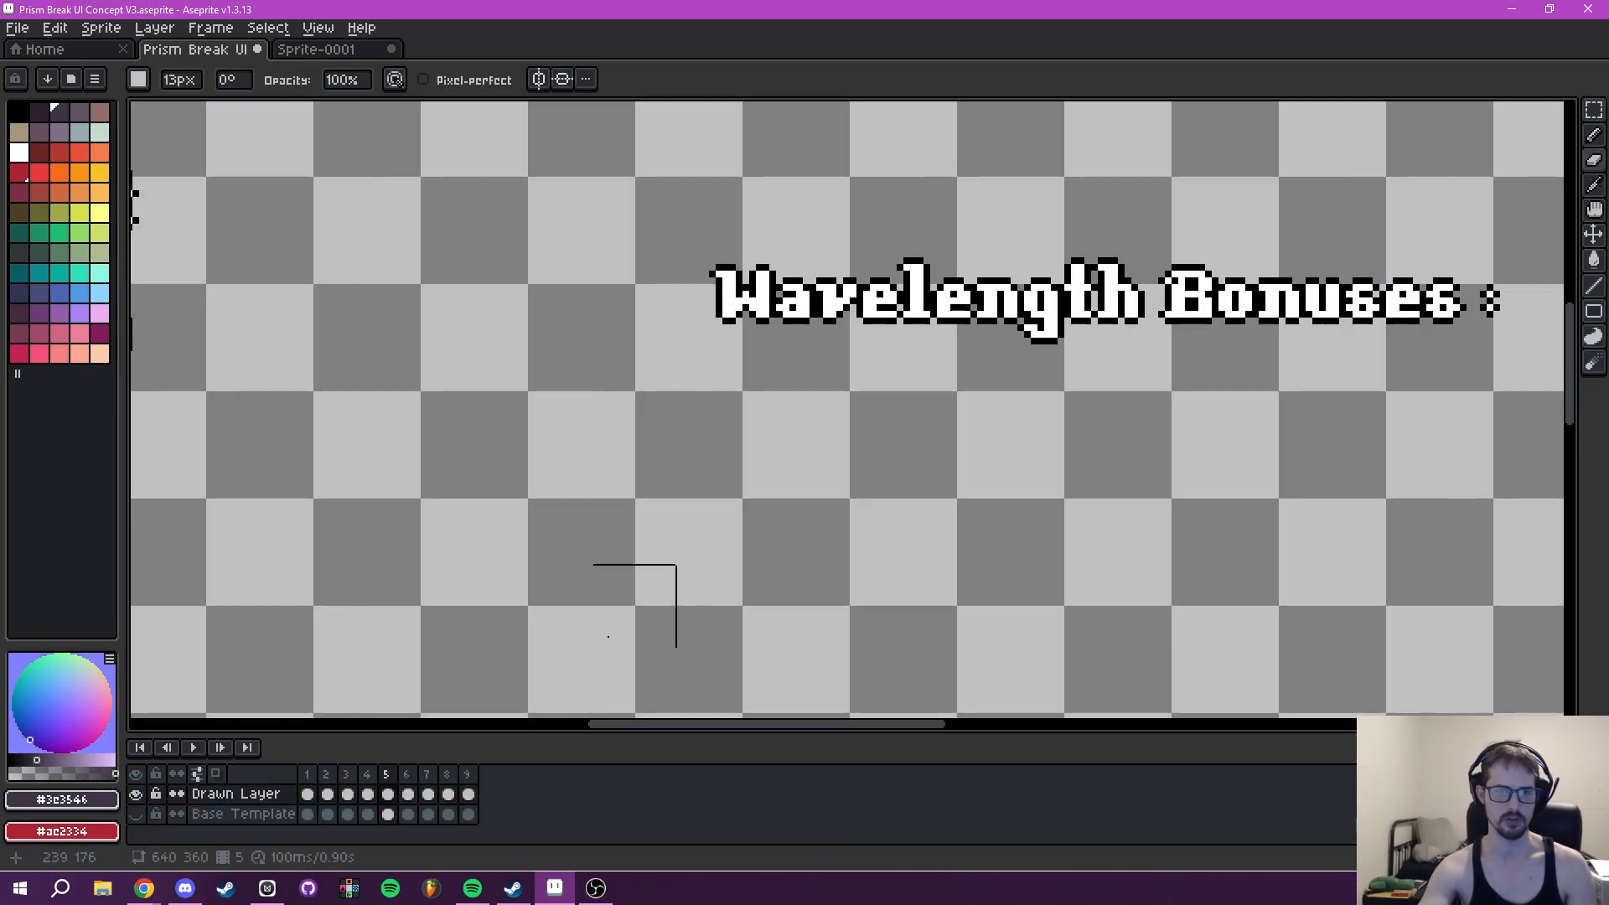
click(136, 814)
- Fill the transparent strip along the Tooltip panel's lower edge with #3e3546 on the Base Template
scroll(942, 485, down, 3)
drag(996, 480, 1026, 423)
scroll(727, 421, up, 2)
drag(557, 356, 707, 524)
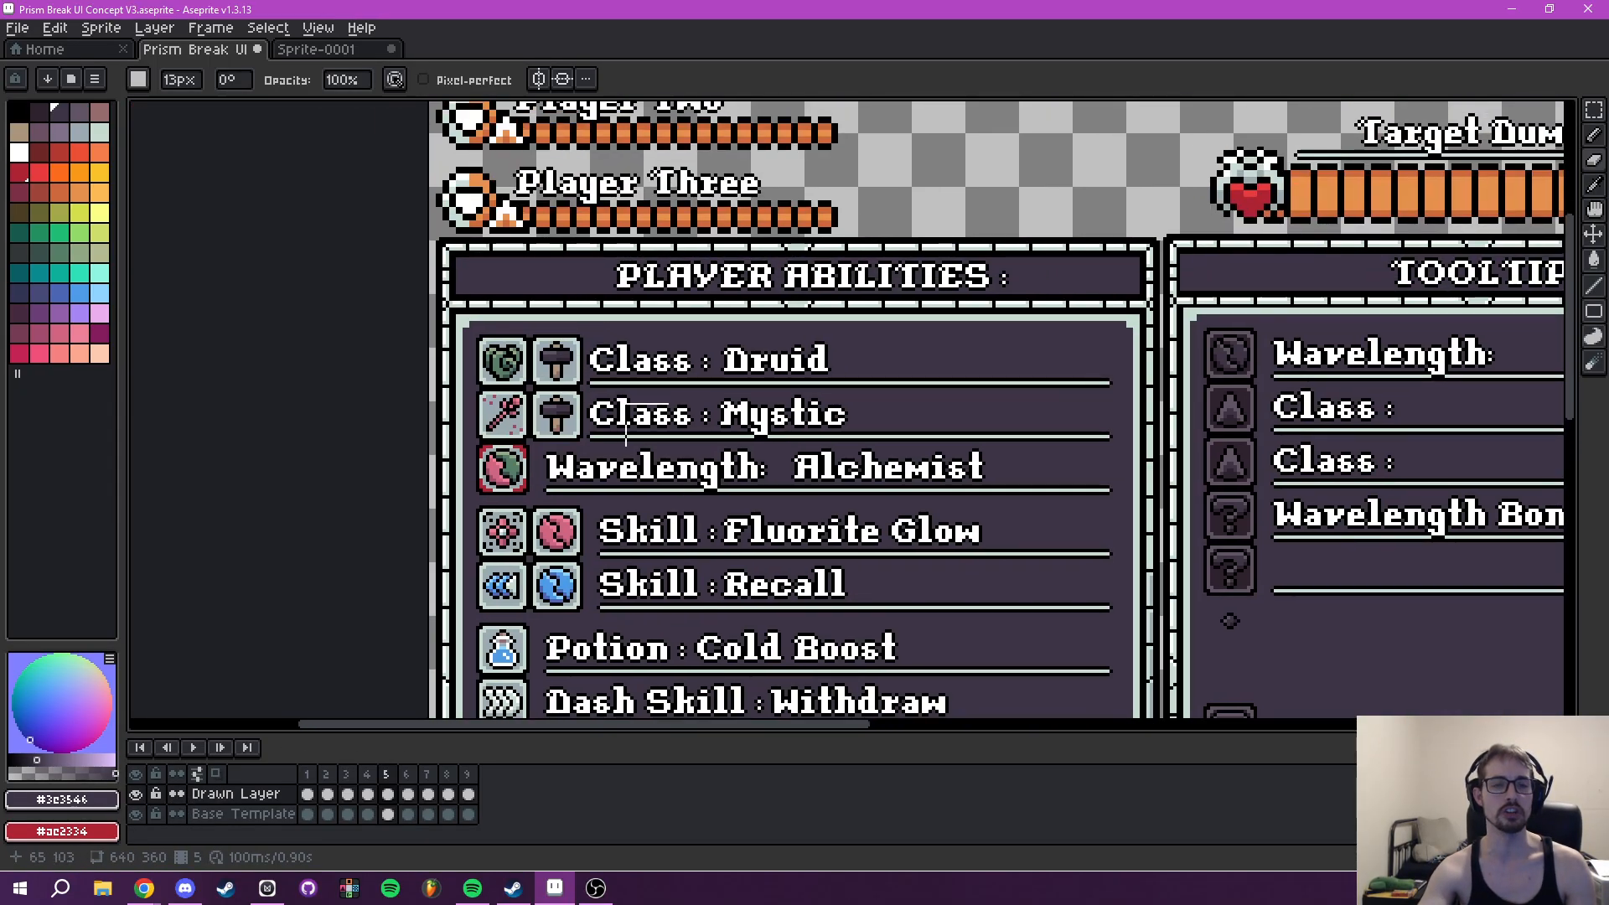
drag(875, 418, 641, 81)
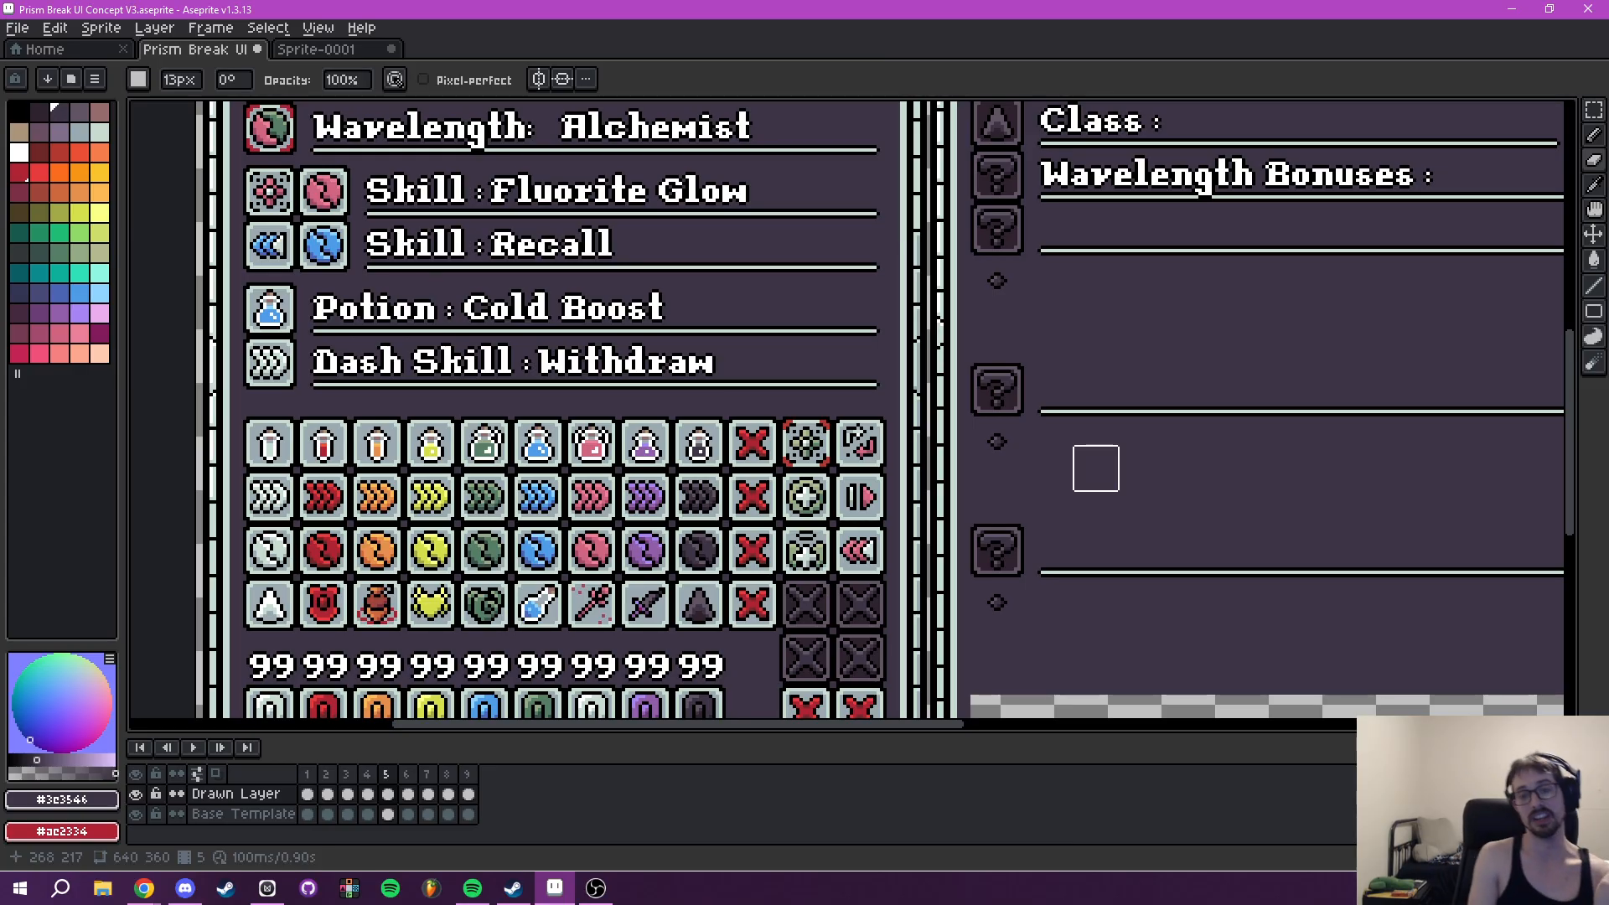
drag(1132, 475, 941, 298)
key(i)
drag(1186, 503, 1089, 499)
scroll(1089, 500, down, 2)
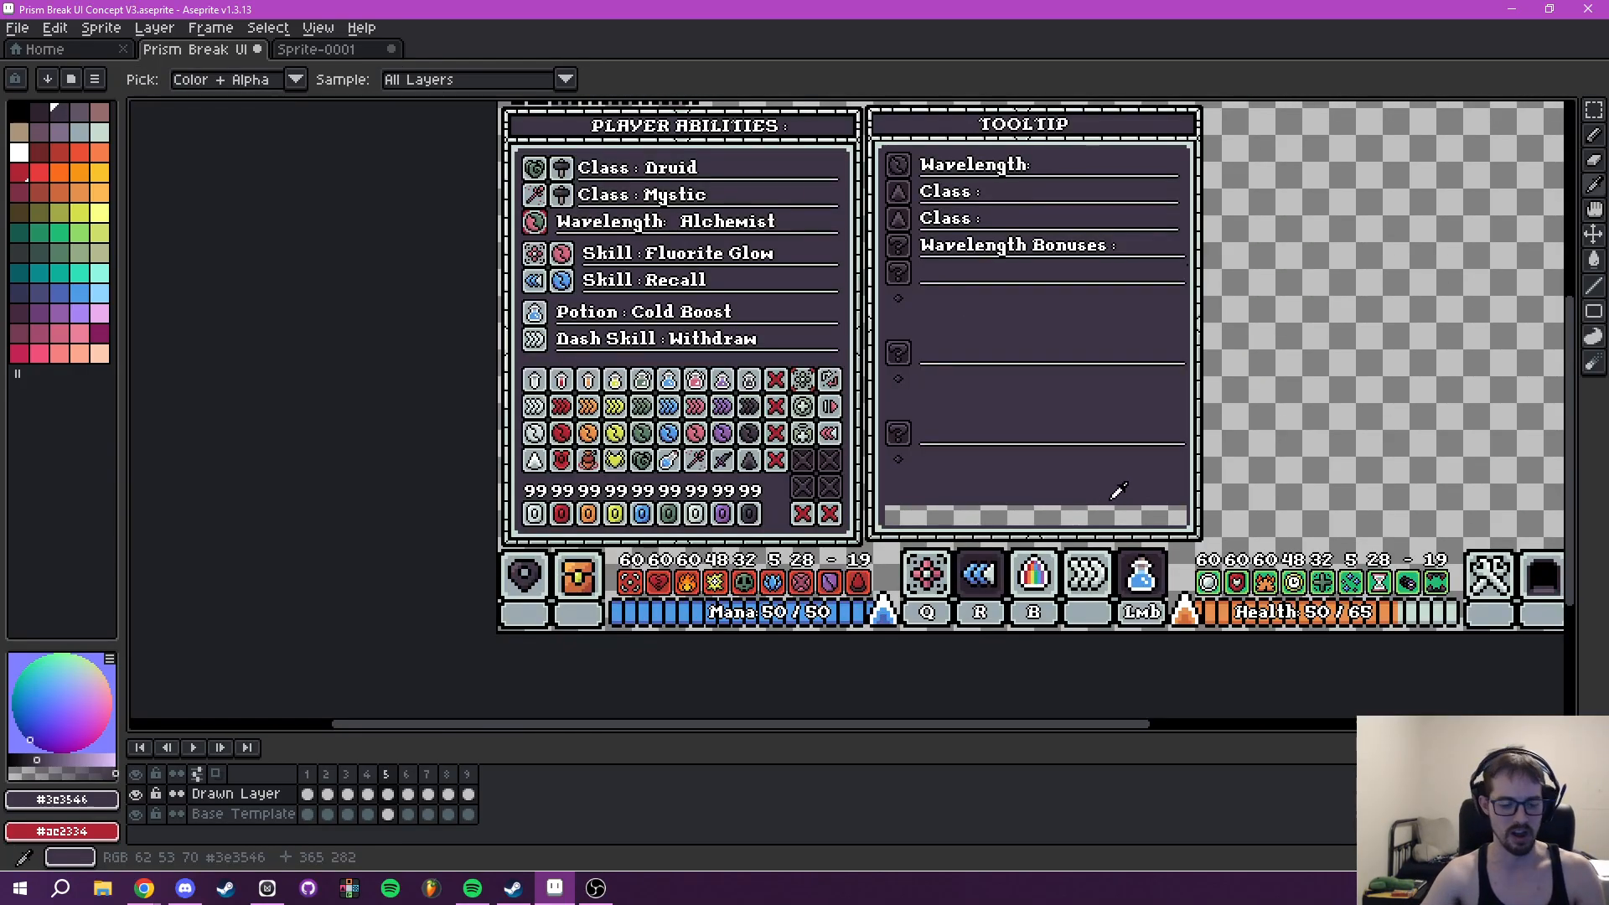
key(g)
click(1026, 517)
key(ctrl+z)
scroll(1070, 492, down, 1)
scroll(1028, 492, up, 4)
click(243, 810)
click(955, 503)
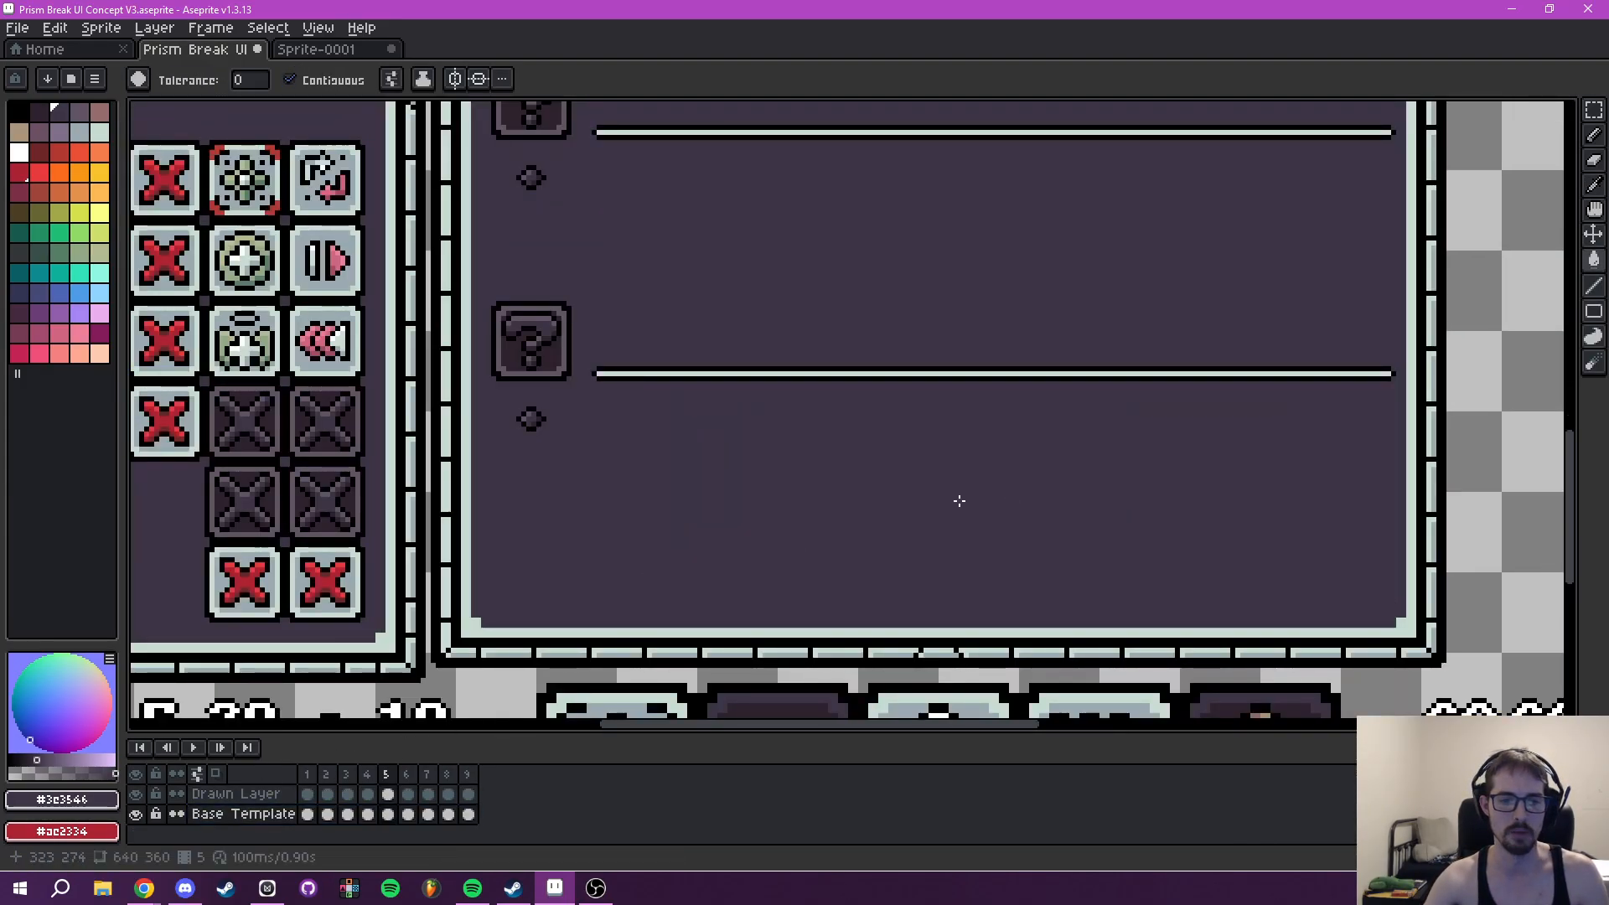
- Review the spacing of the Tooltip rows around Wavelength Bonuses and the question-mark slots in frame 5
scroll(956, 503, down, 3)
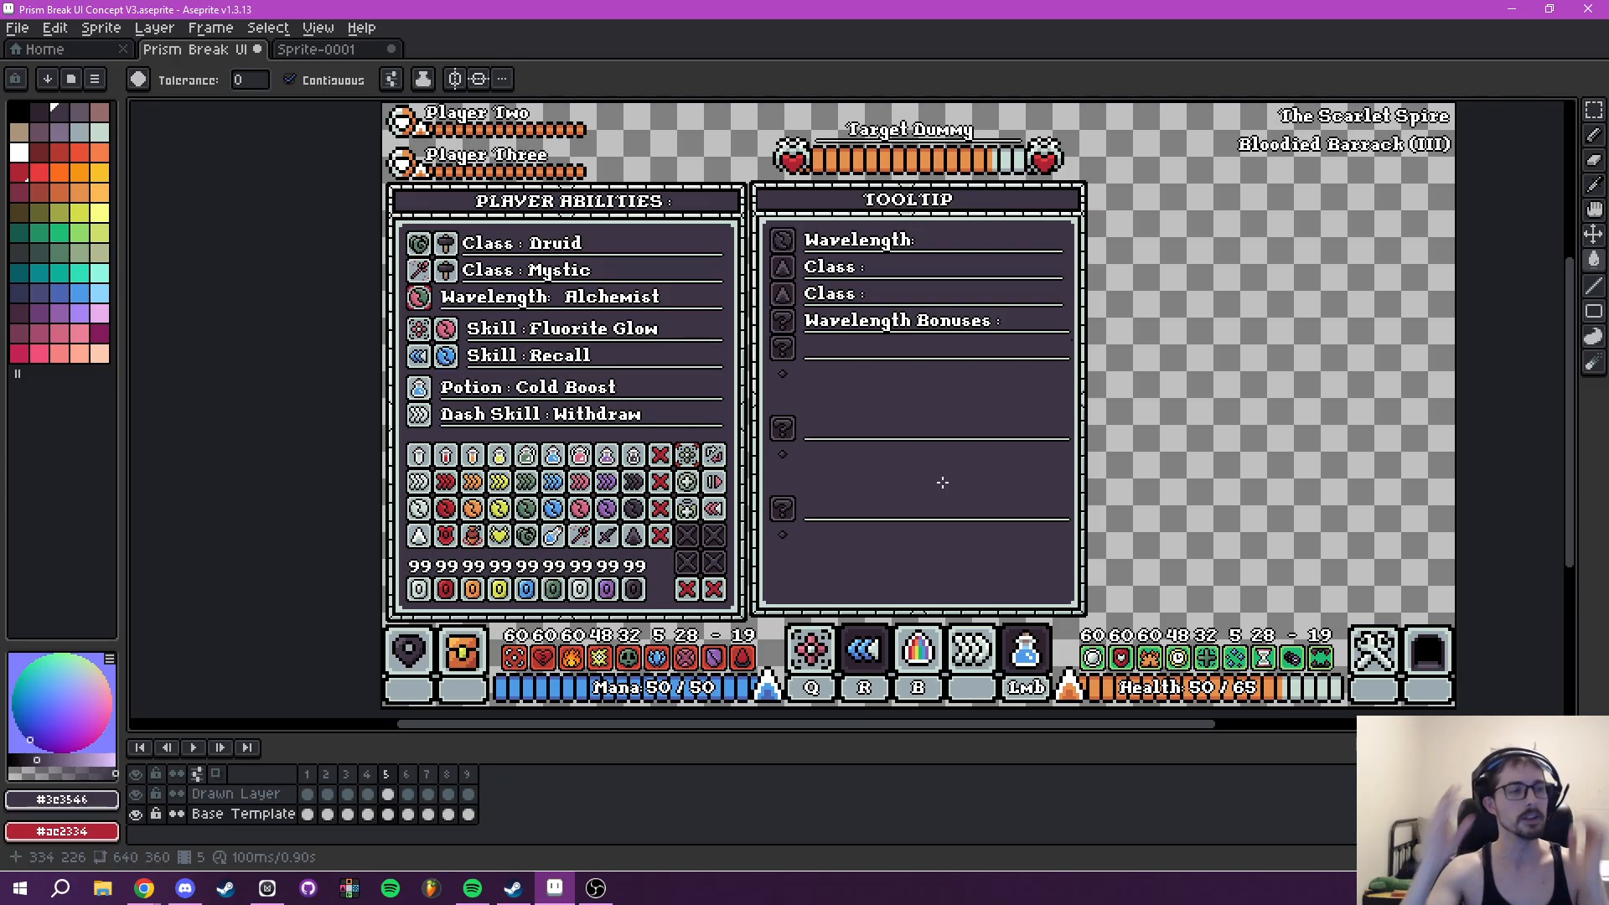
scroll(933, 399, up, 4)
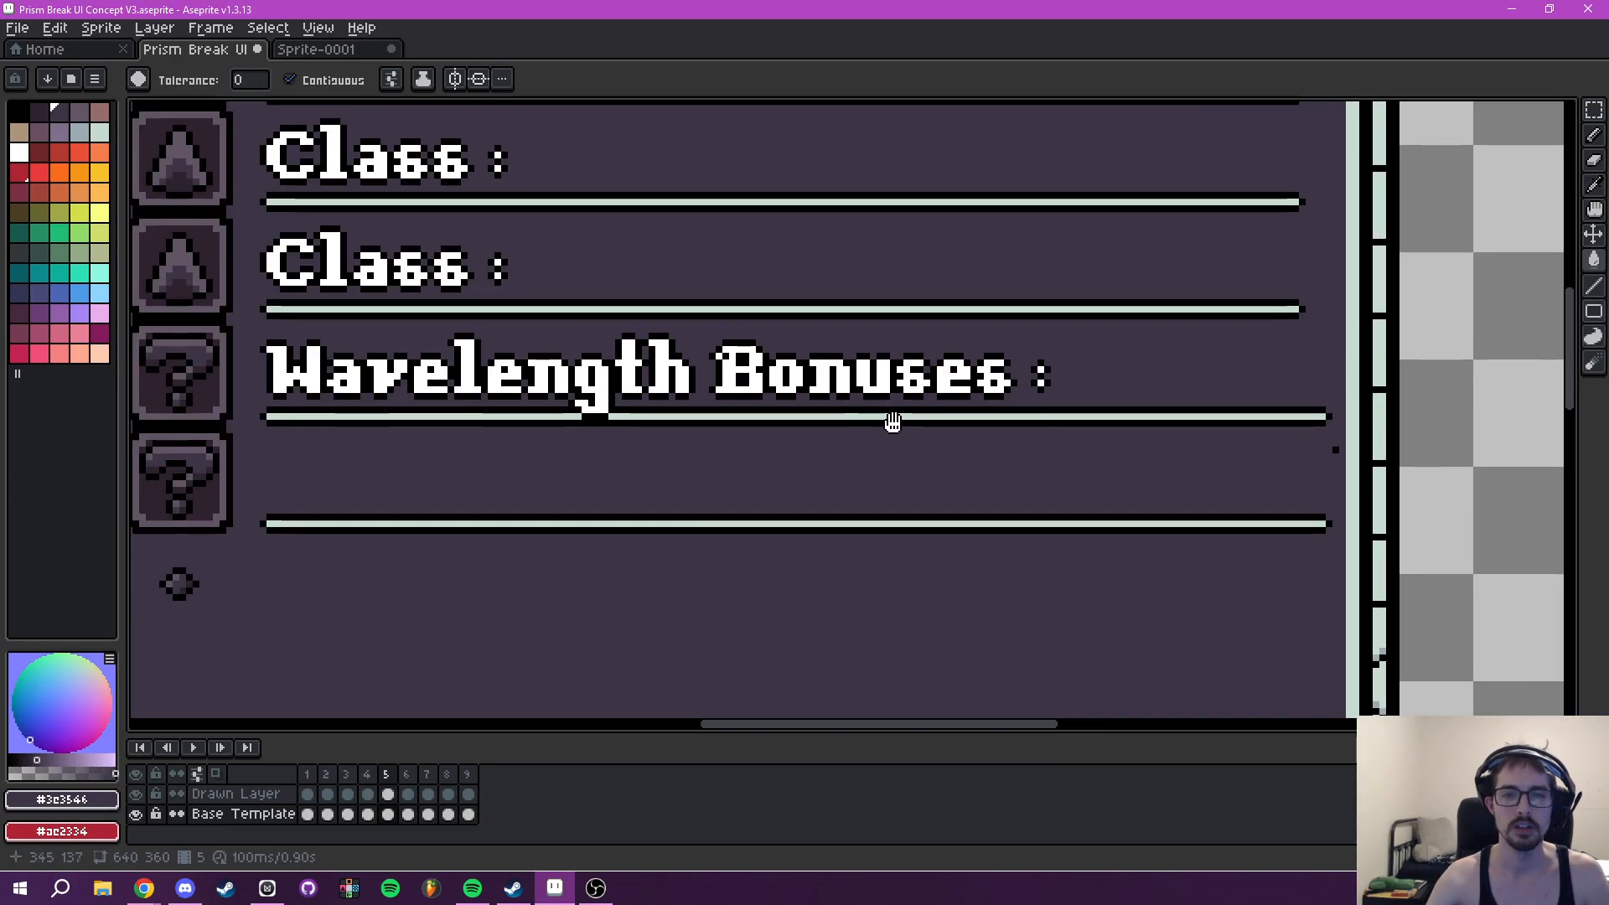
drag(889, 422, 913, 434)
key(i)
drag(1130, 388, 1151, 400)
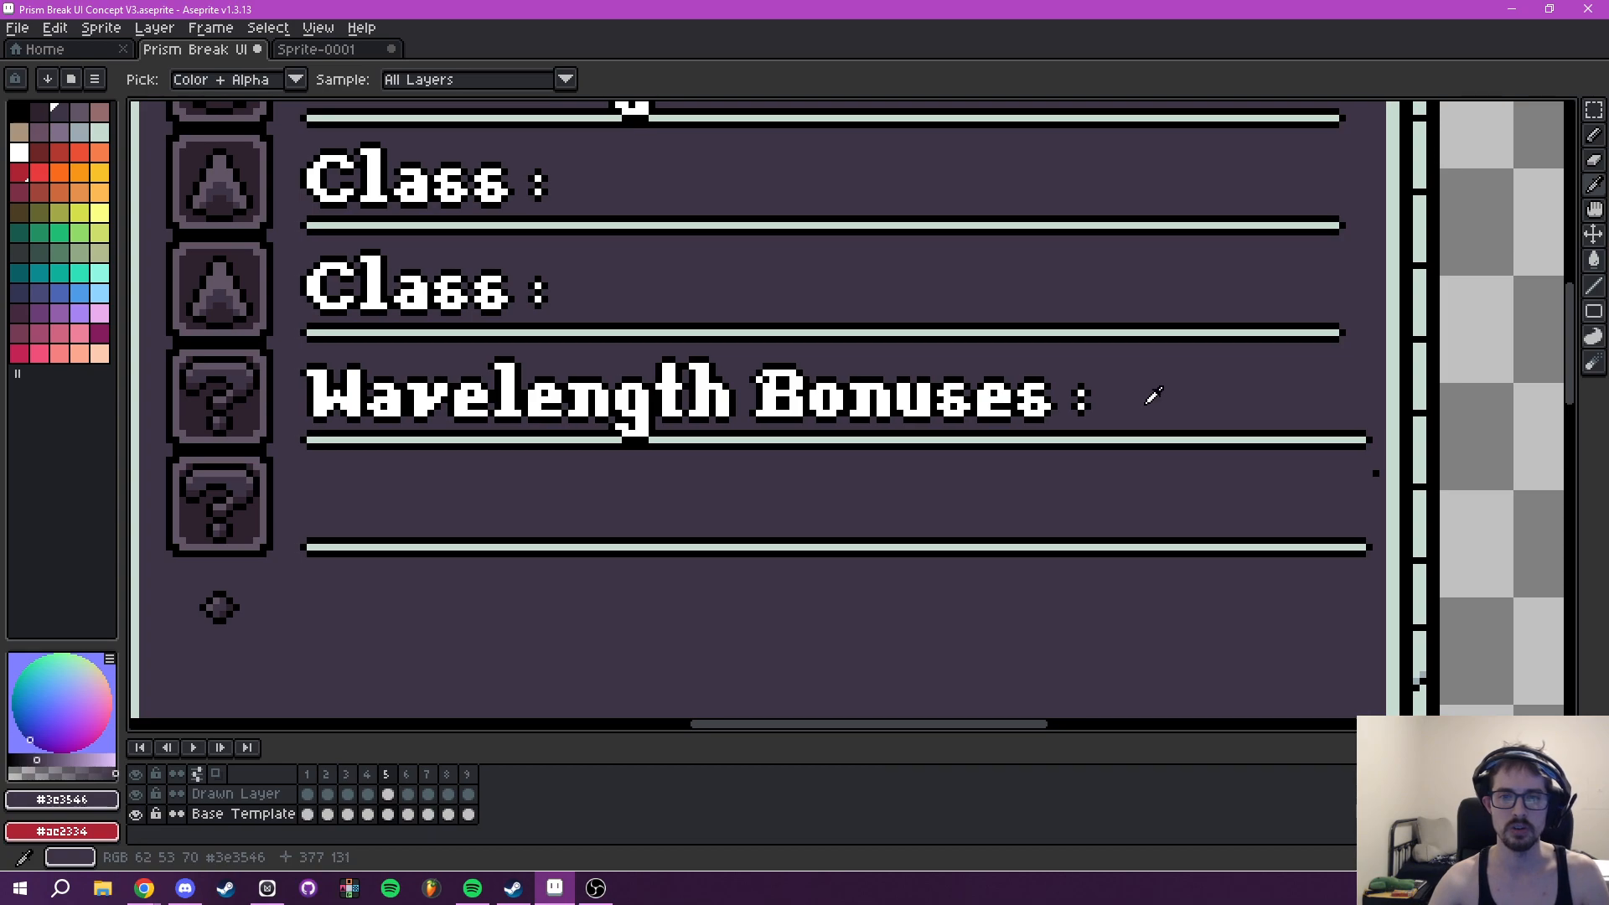
scroll(1154, 395, down, 3)
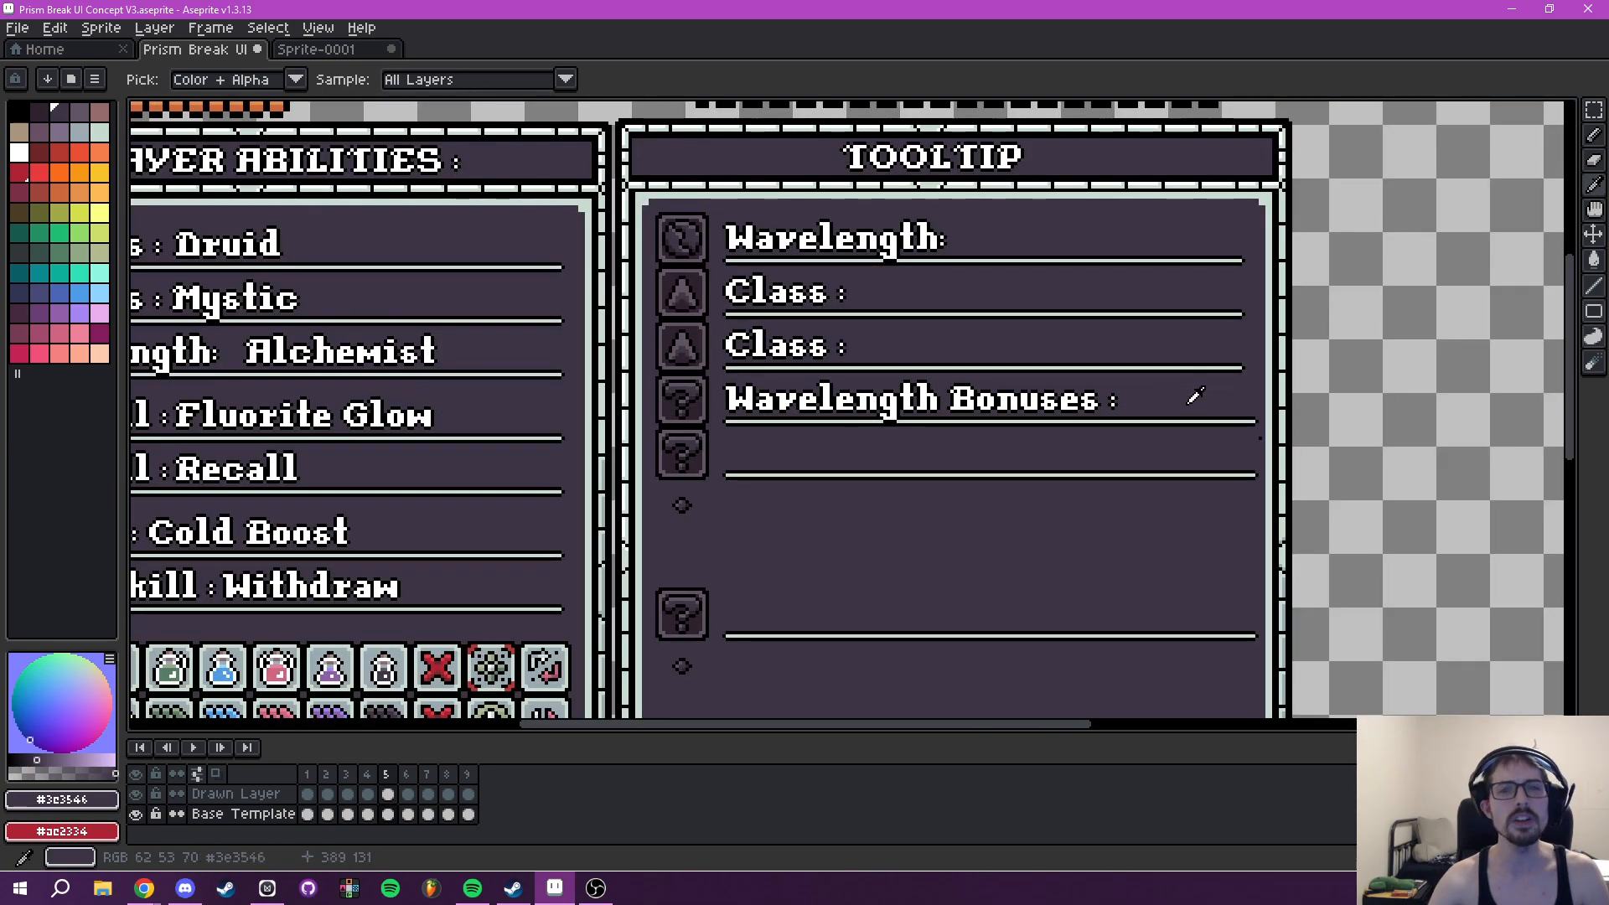
drag(1124, 399, 1345, 376)
drag(1228, 417, 1109, 330)
scroll(871, 418, down, 3)
scroll(942, 377, up, 4)
scroll(1109, 327, down, 2)
scroll(1105, 332, down, 2)
drag(1047, 389, 883, 428)
scroll(889, 419, up, 2)
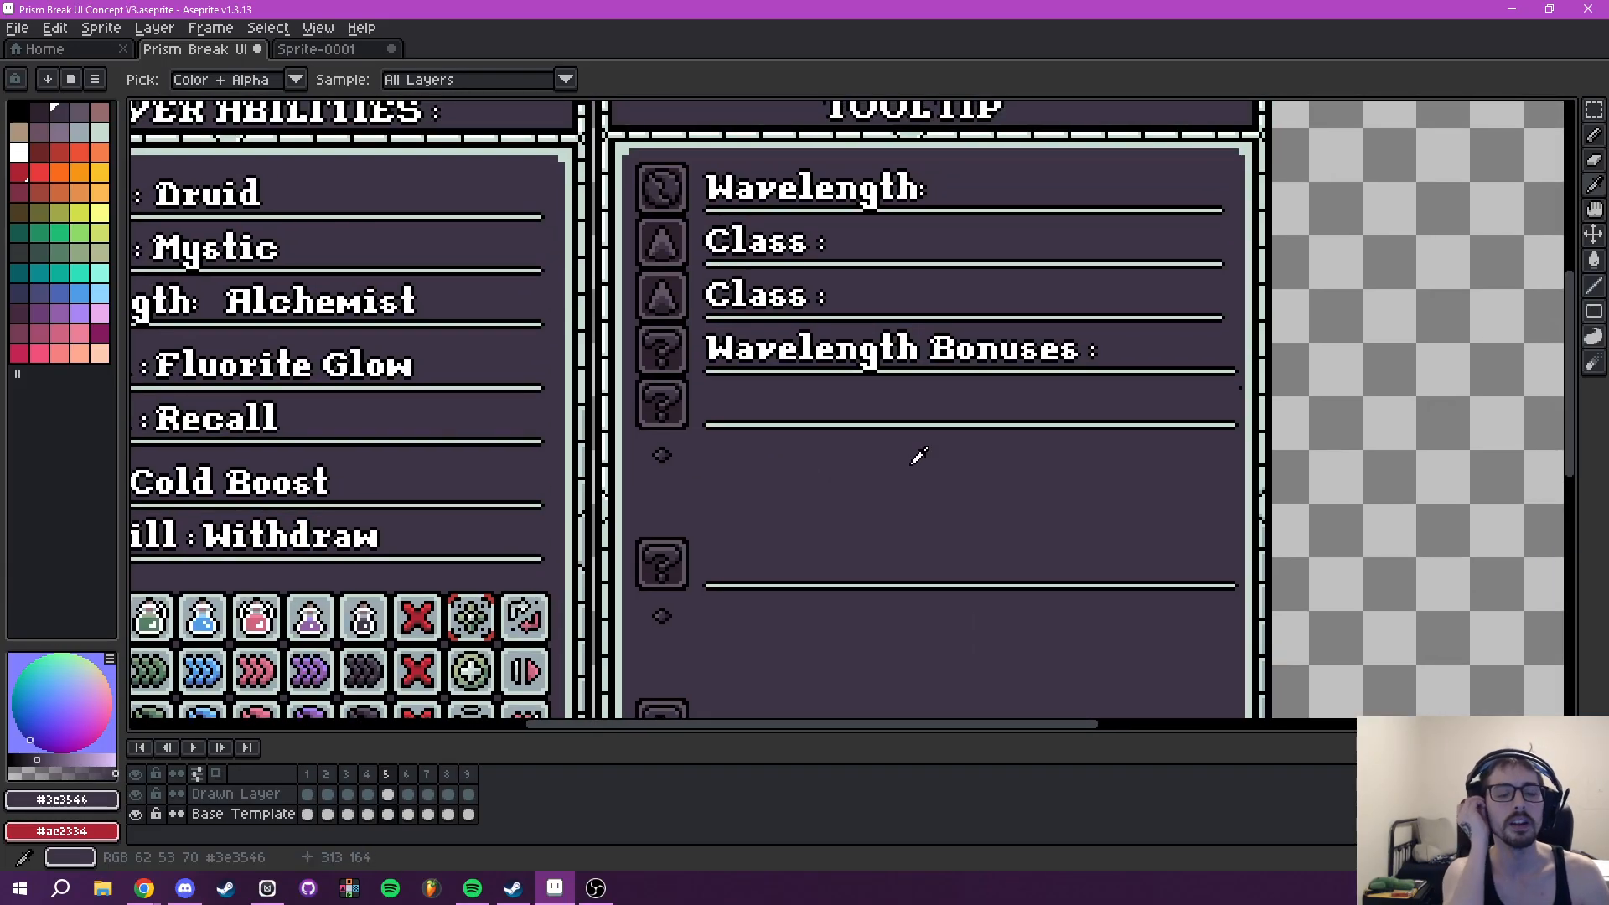
- Insert the text "Brewmaster" in white at font size 16 and place it in the row beneath Wavelength Bonuses
key(t)
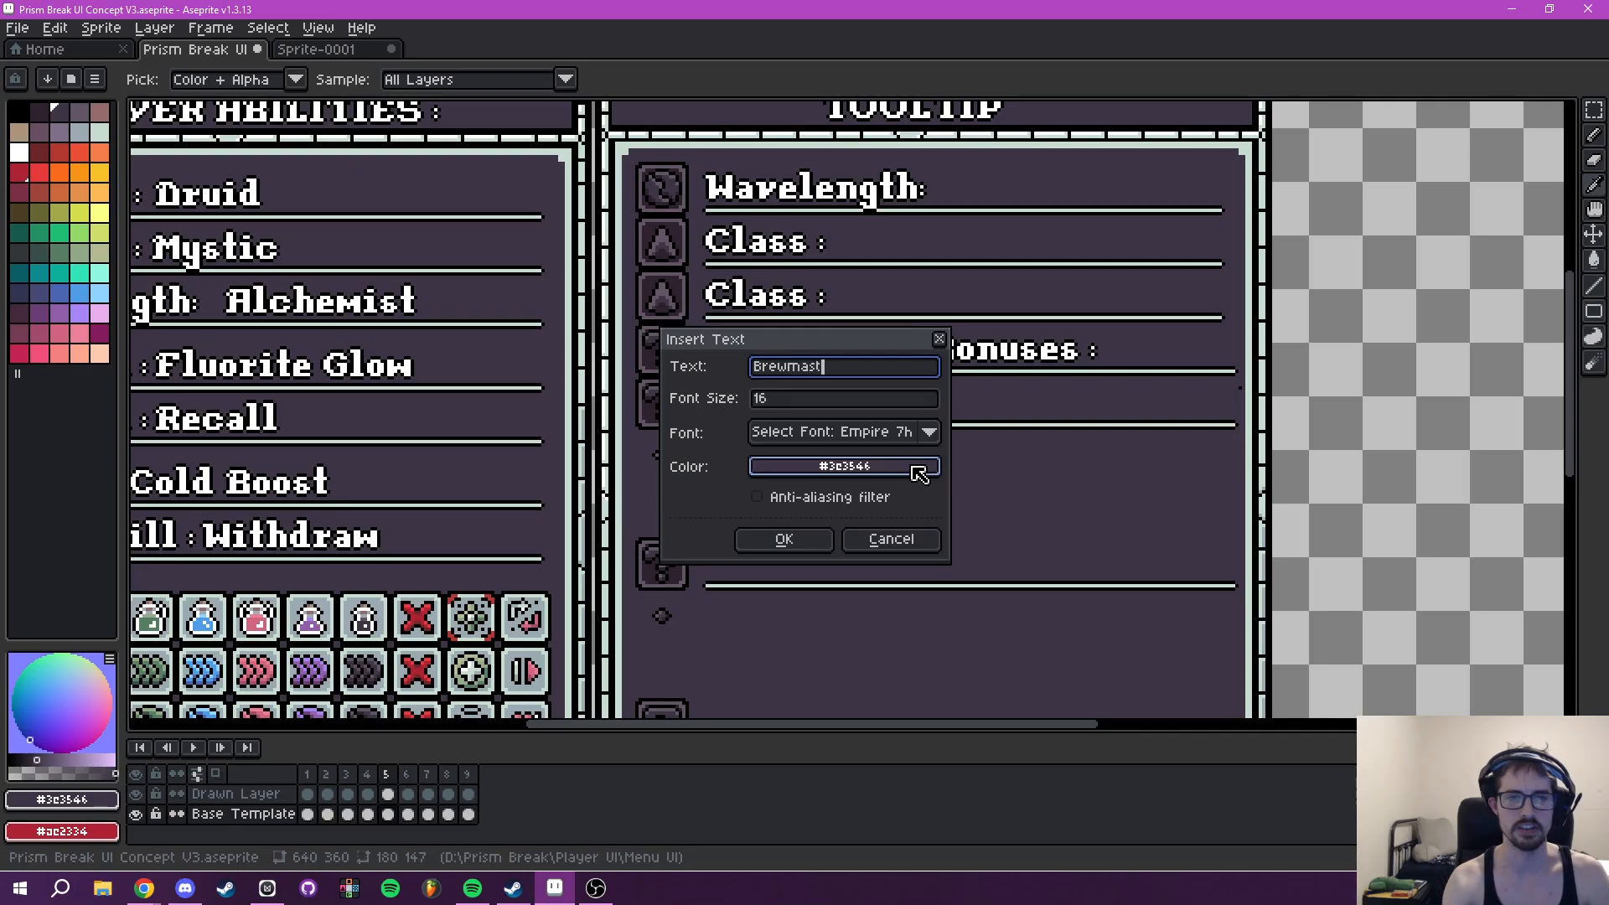
click(913, 466)
click(777, 500)
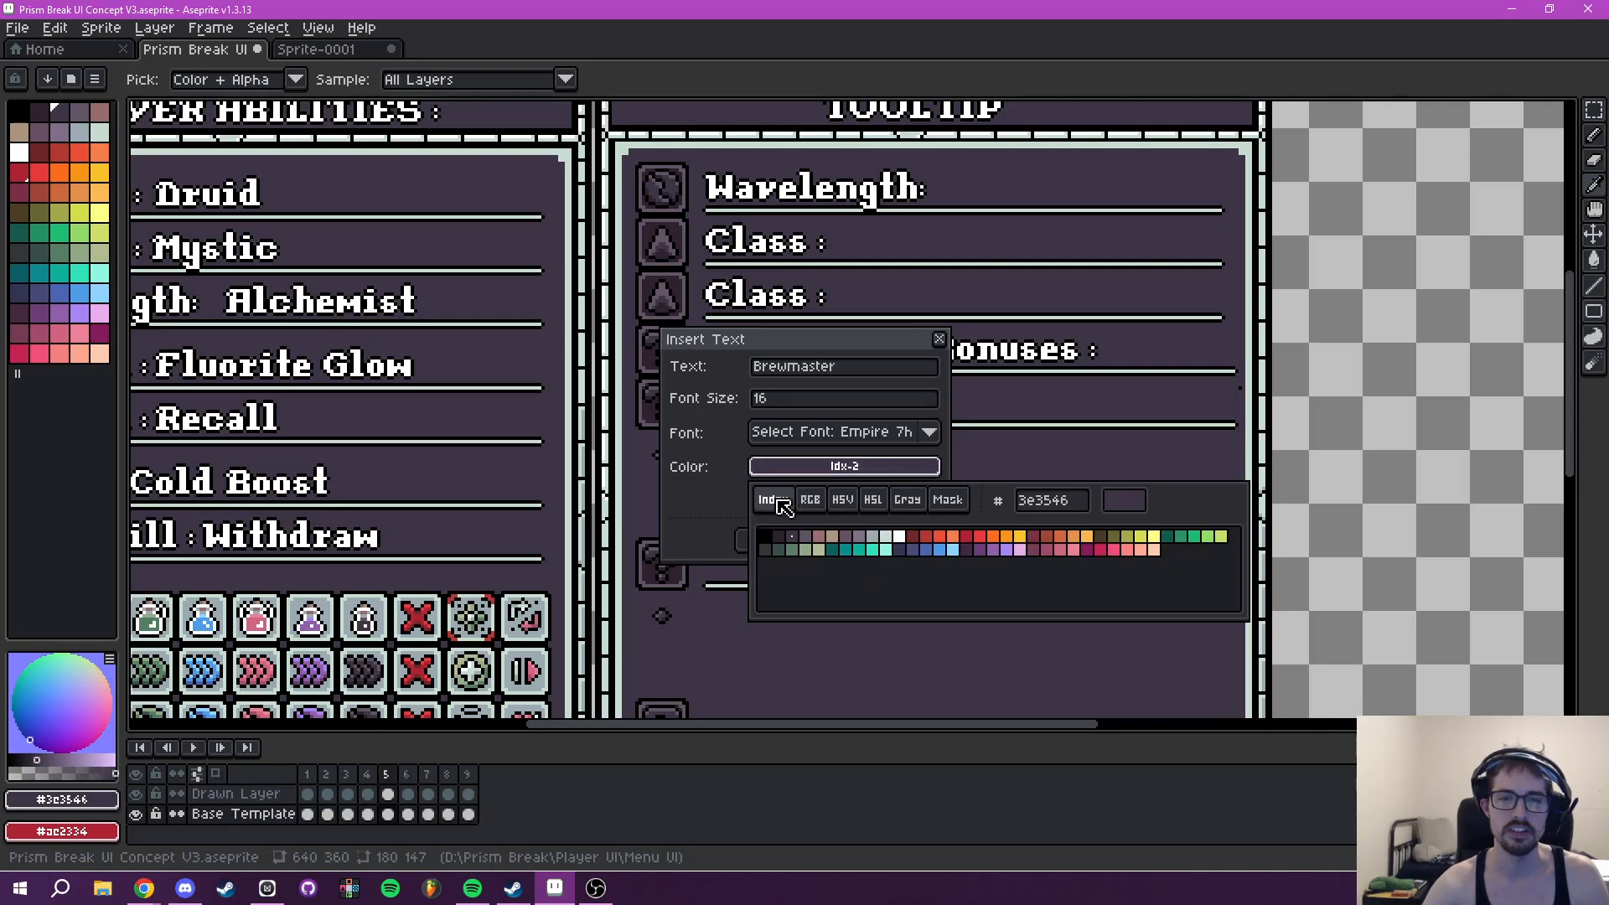
click(899, 537)
click(828, 532)
mouse_move(774, 413)
mouse_down()
mouse_move(731, 395)
mouse_move(746, 401)
mouse_up()
scroll(746, 401, up, 2)
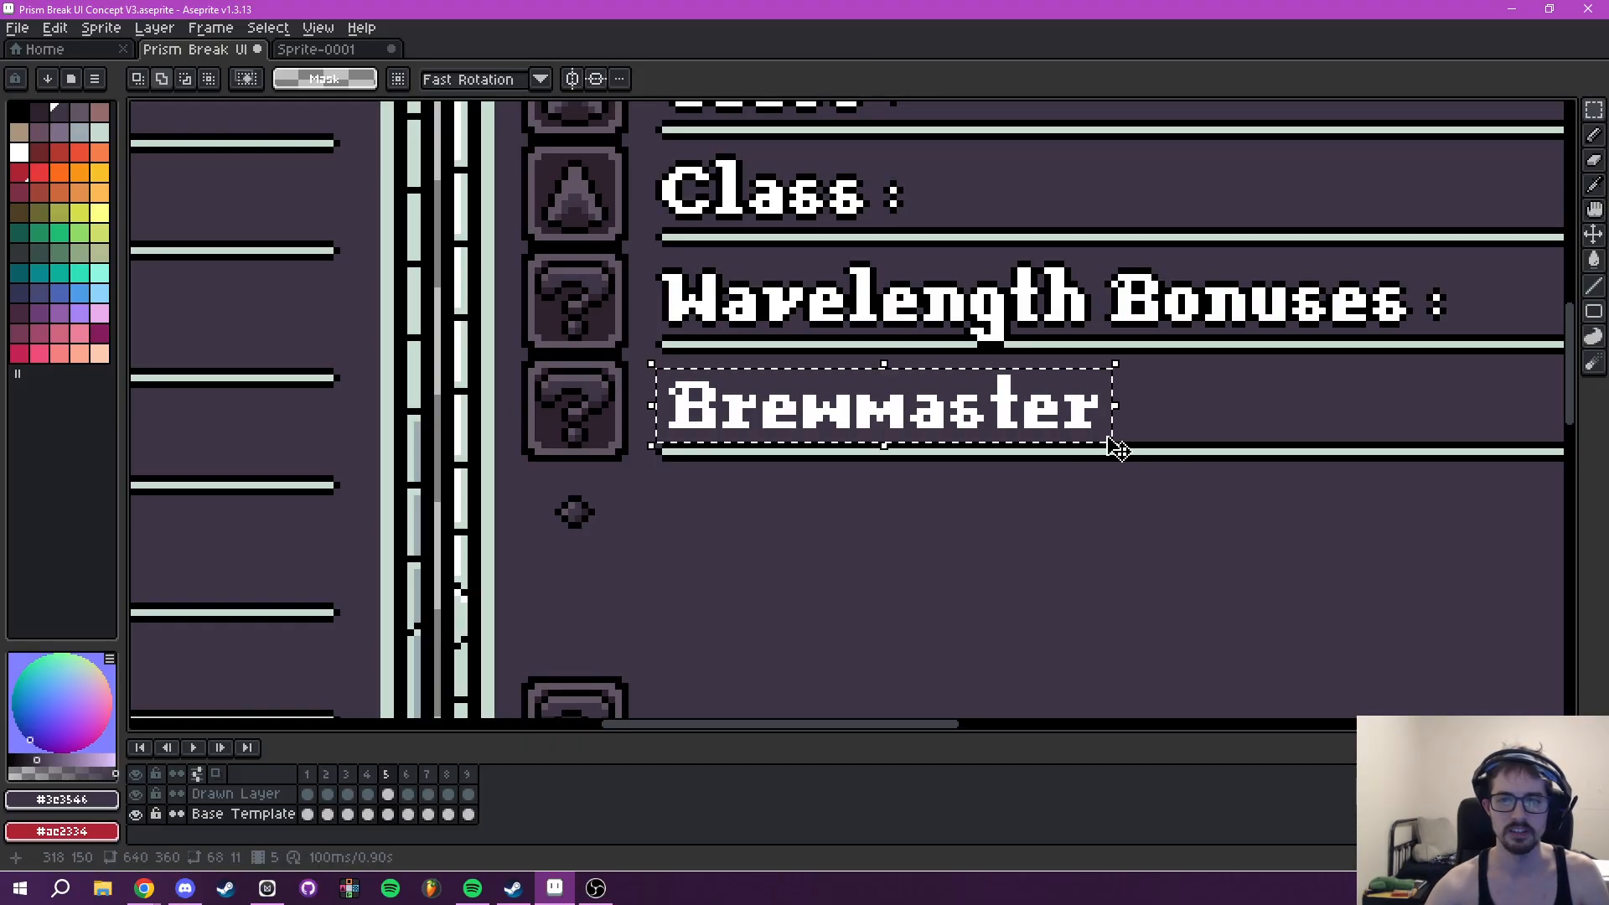
- Set up a black outline for the Brewmaster text, cancel it, and delete the text from the Base Template
key(shift+o)
click(1293, 350)
click(1132, 384)
click(1135, 425)
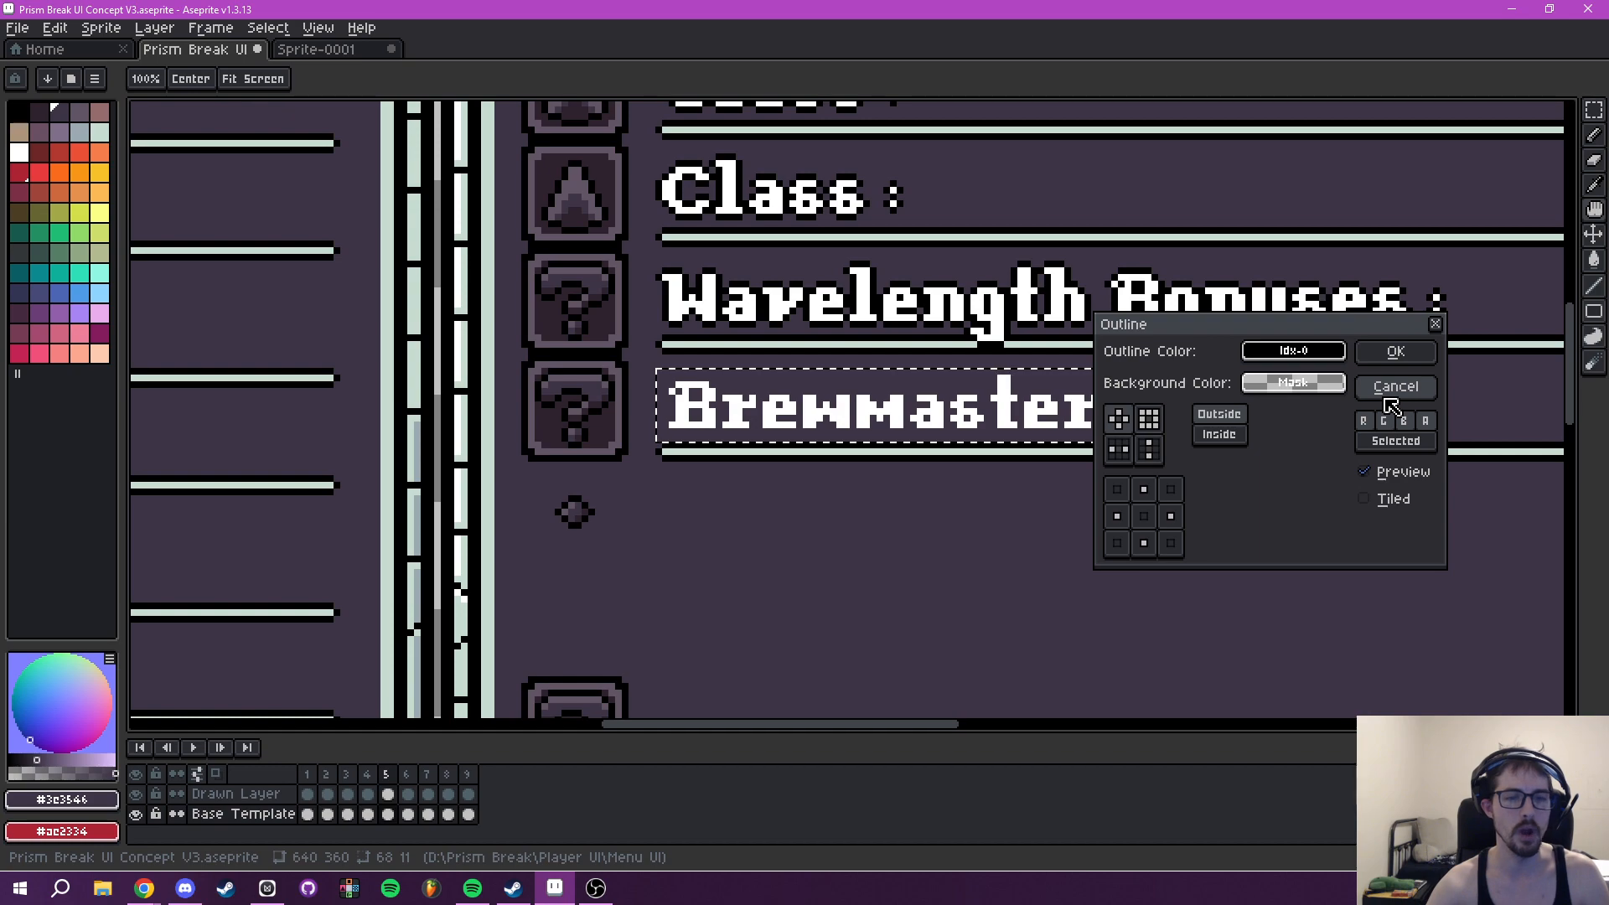
click(1396, 387)
key(Delete)
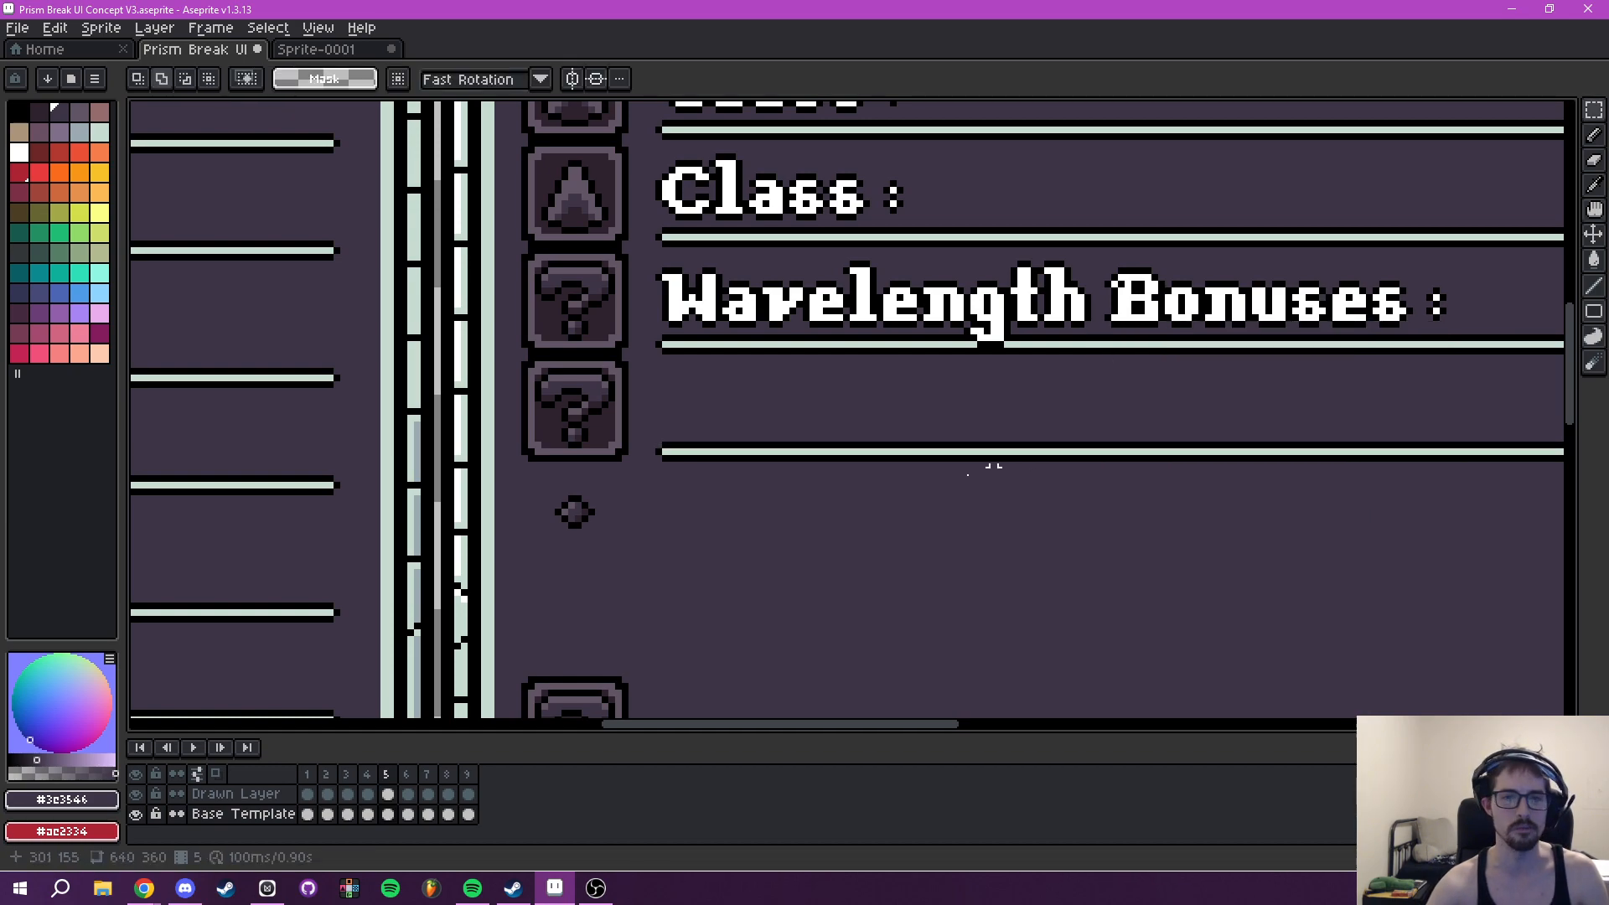
- Insert the text "Brewmaster" in white at font size 16 on the Drawn Layer, in the row beneath Wavelength Bonuses
click(206, 795)
drag(1055, 467, 970, 492)
key(t)
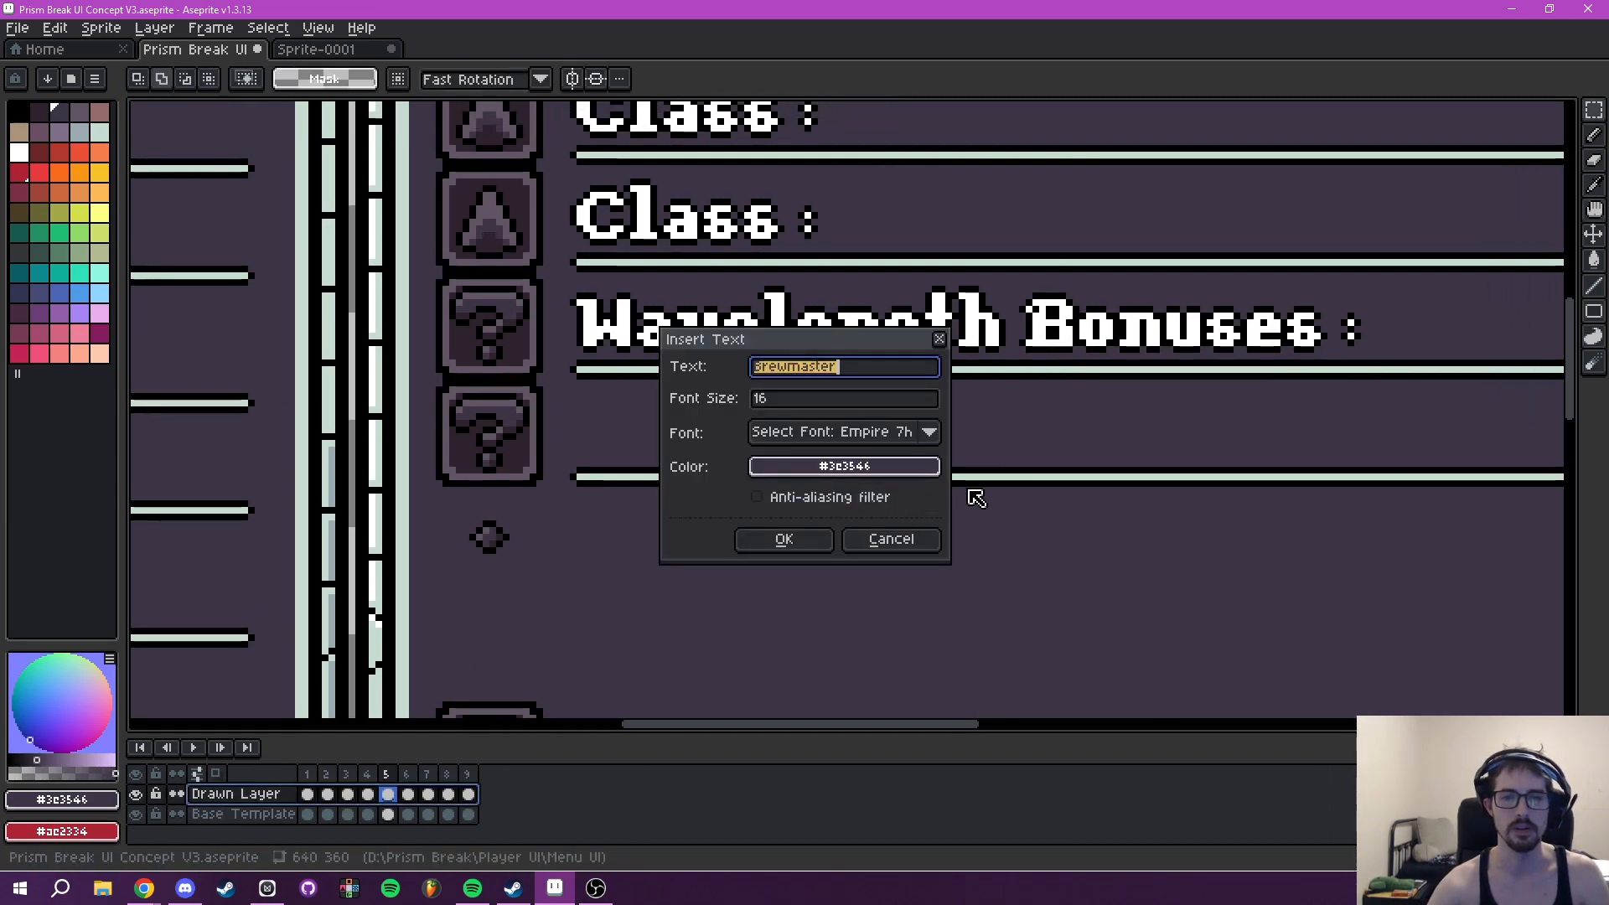
click(815, 472)
click(774, 501)
click(898, 536)
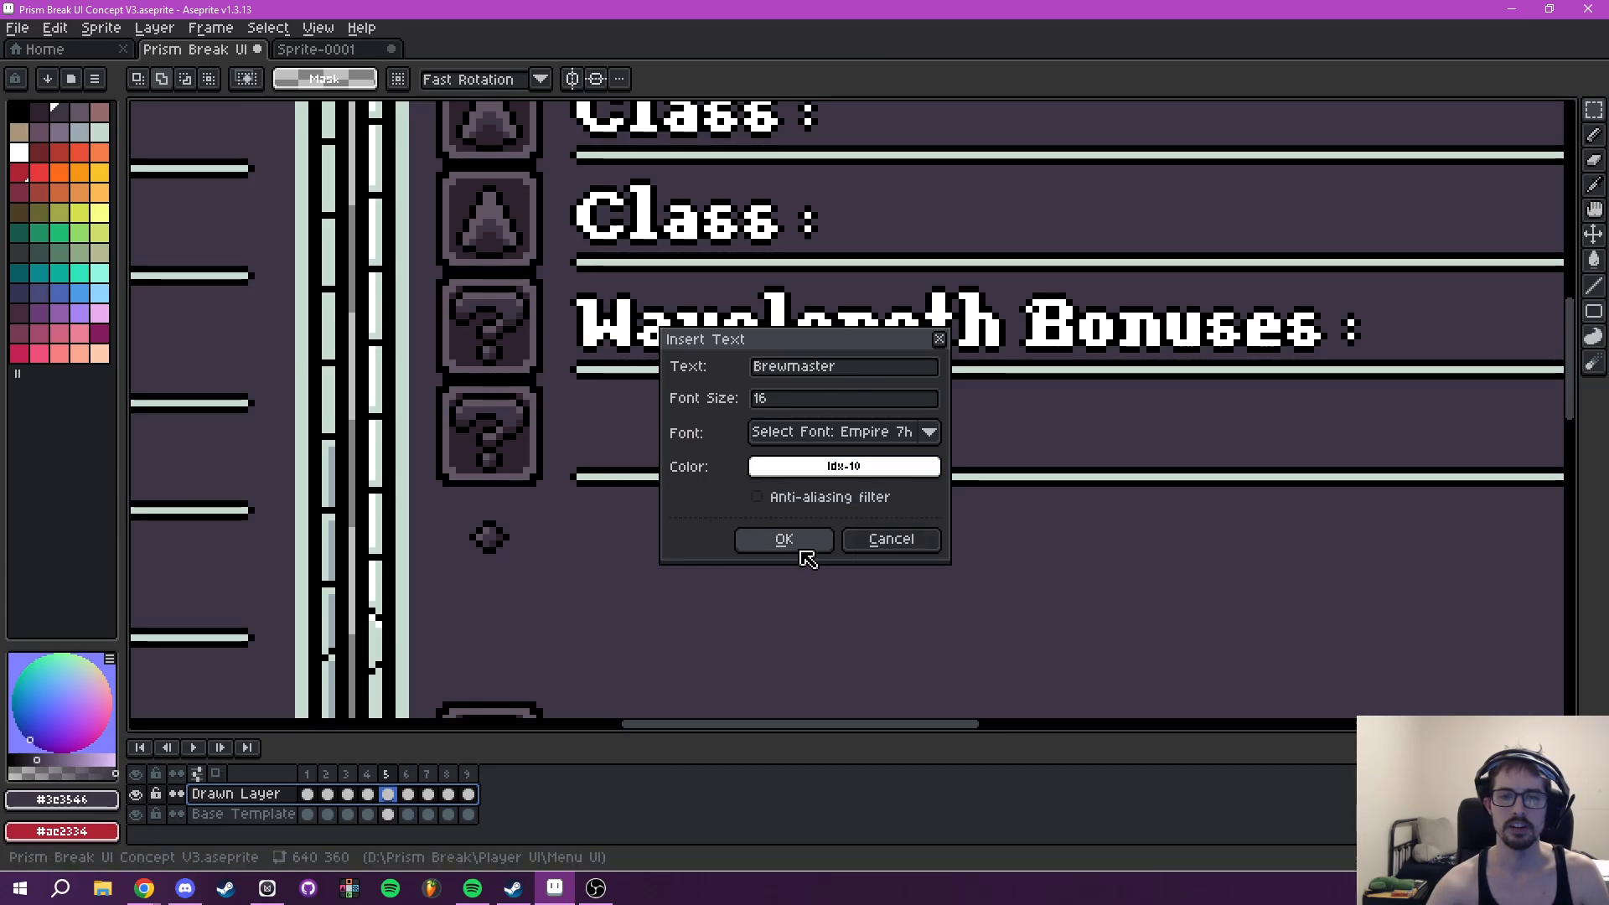
click(797, 547)
drag(855, 423, 807, 443)
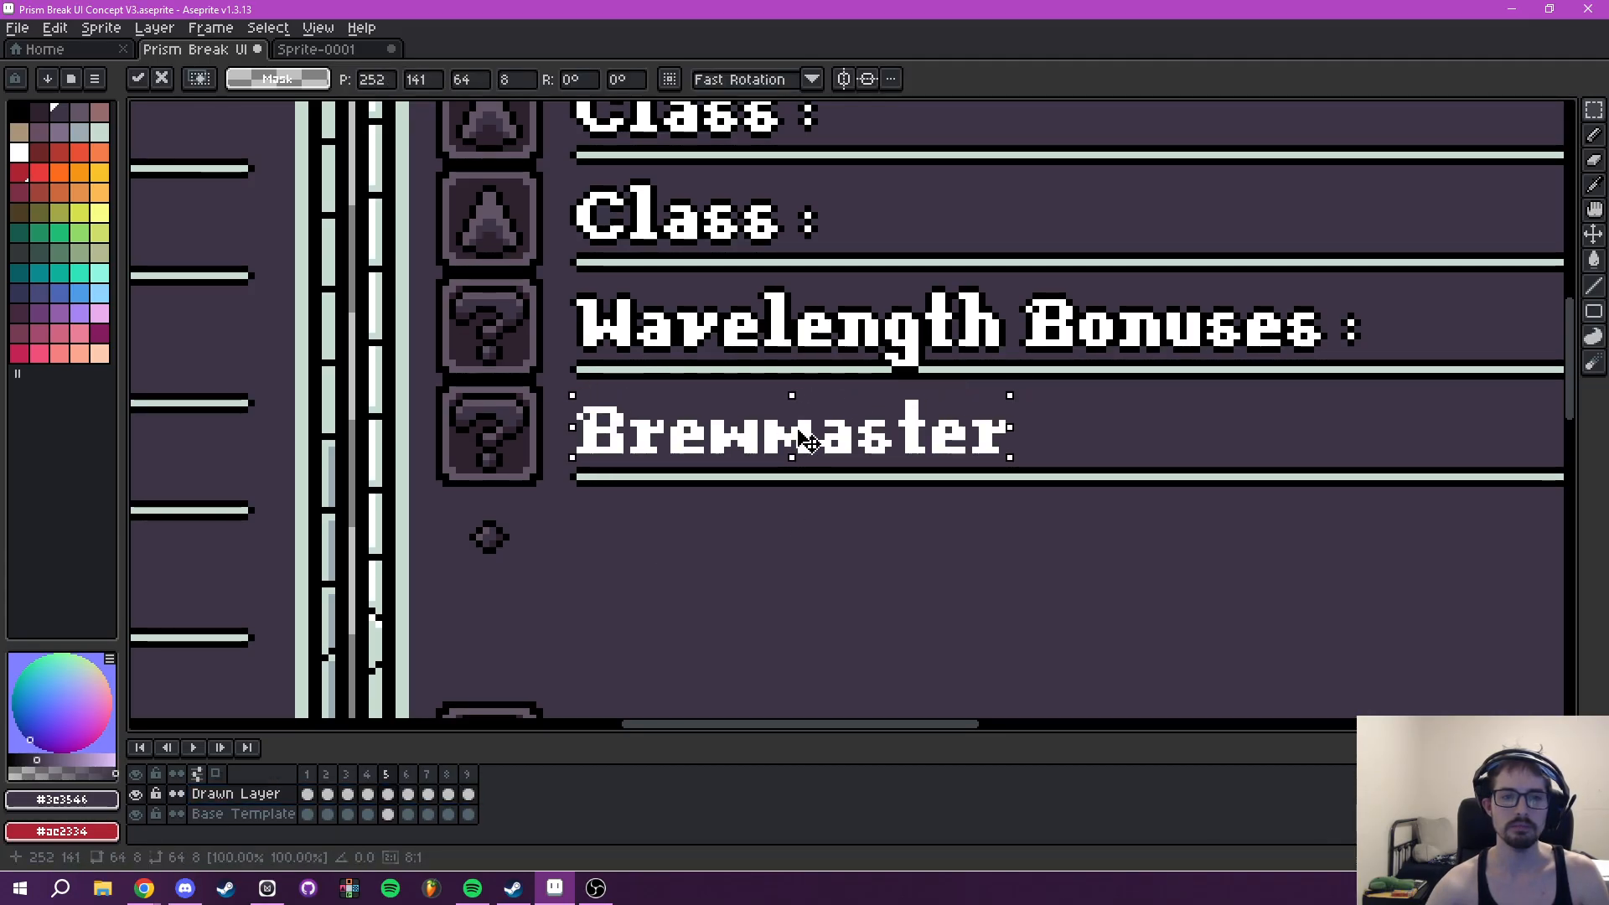
key(Return)
- Add a black outside outline to the Brewmaster text
scroll(561, 385, up, 1)
drag(560, 387, 1291, 503)
key(shift+o)
click(1307, 350)
click(1131, 386)
click(1124, 420)
click(1396, 352)
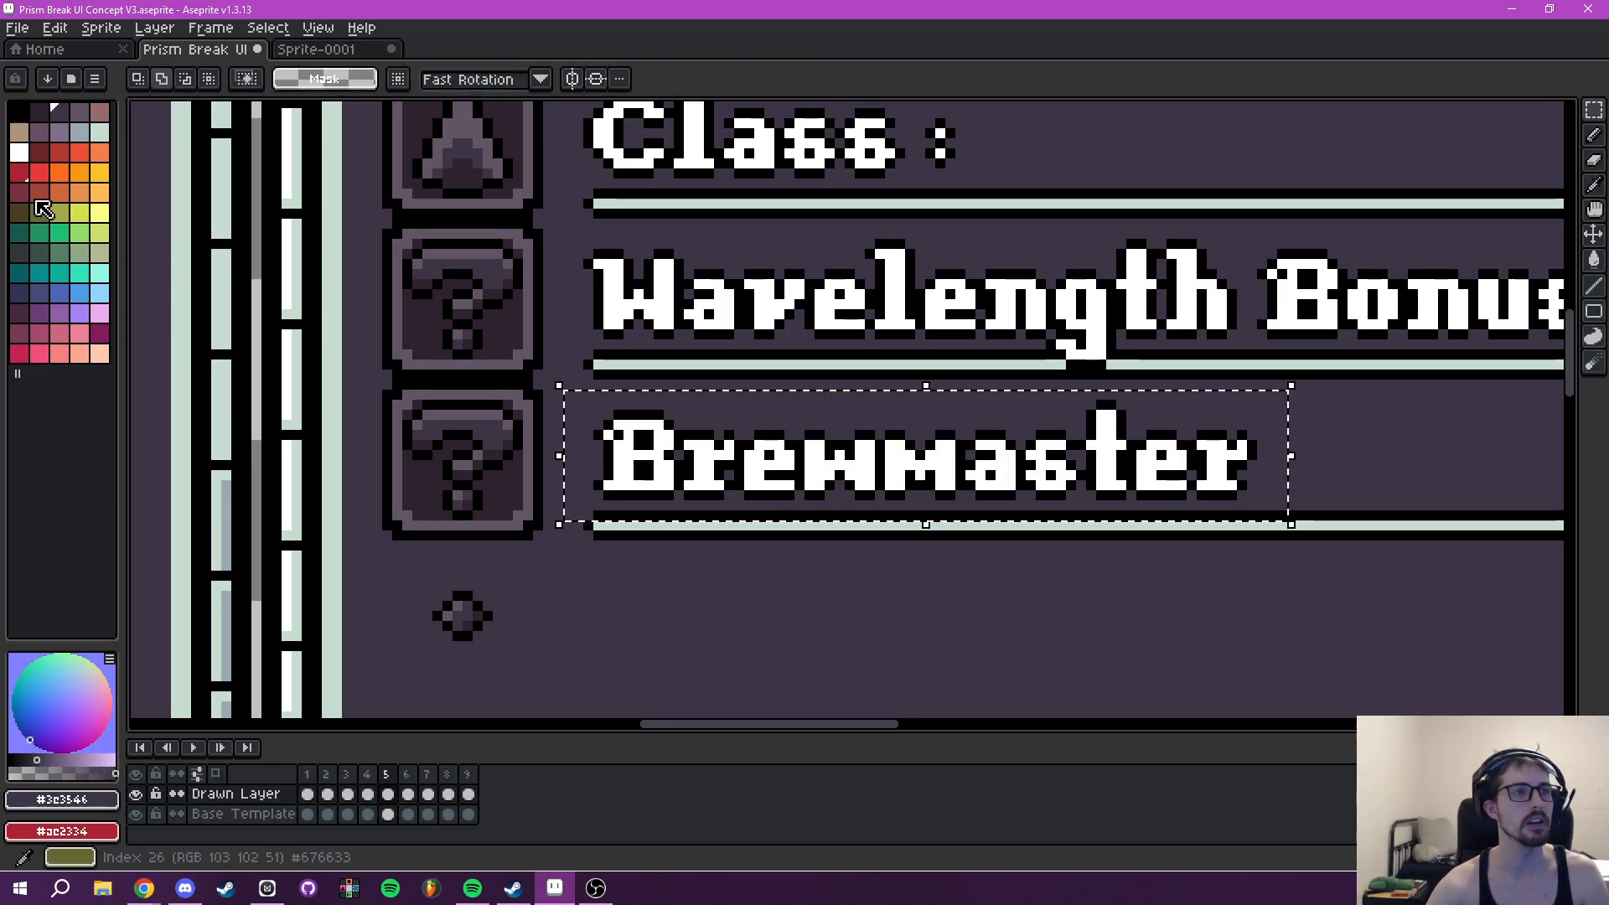
- Make black the foreground colour and shift the outlined Brewmaster text one pixel left to align with Wavelength Bonuses
click(23, 117)
drag(744, 340, 620, 323)
drag(860, 463, 948, 450)
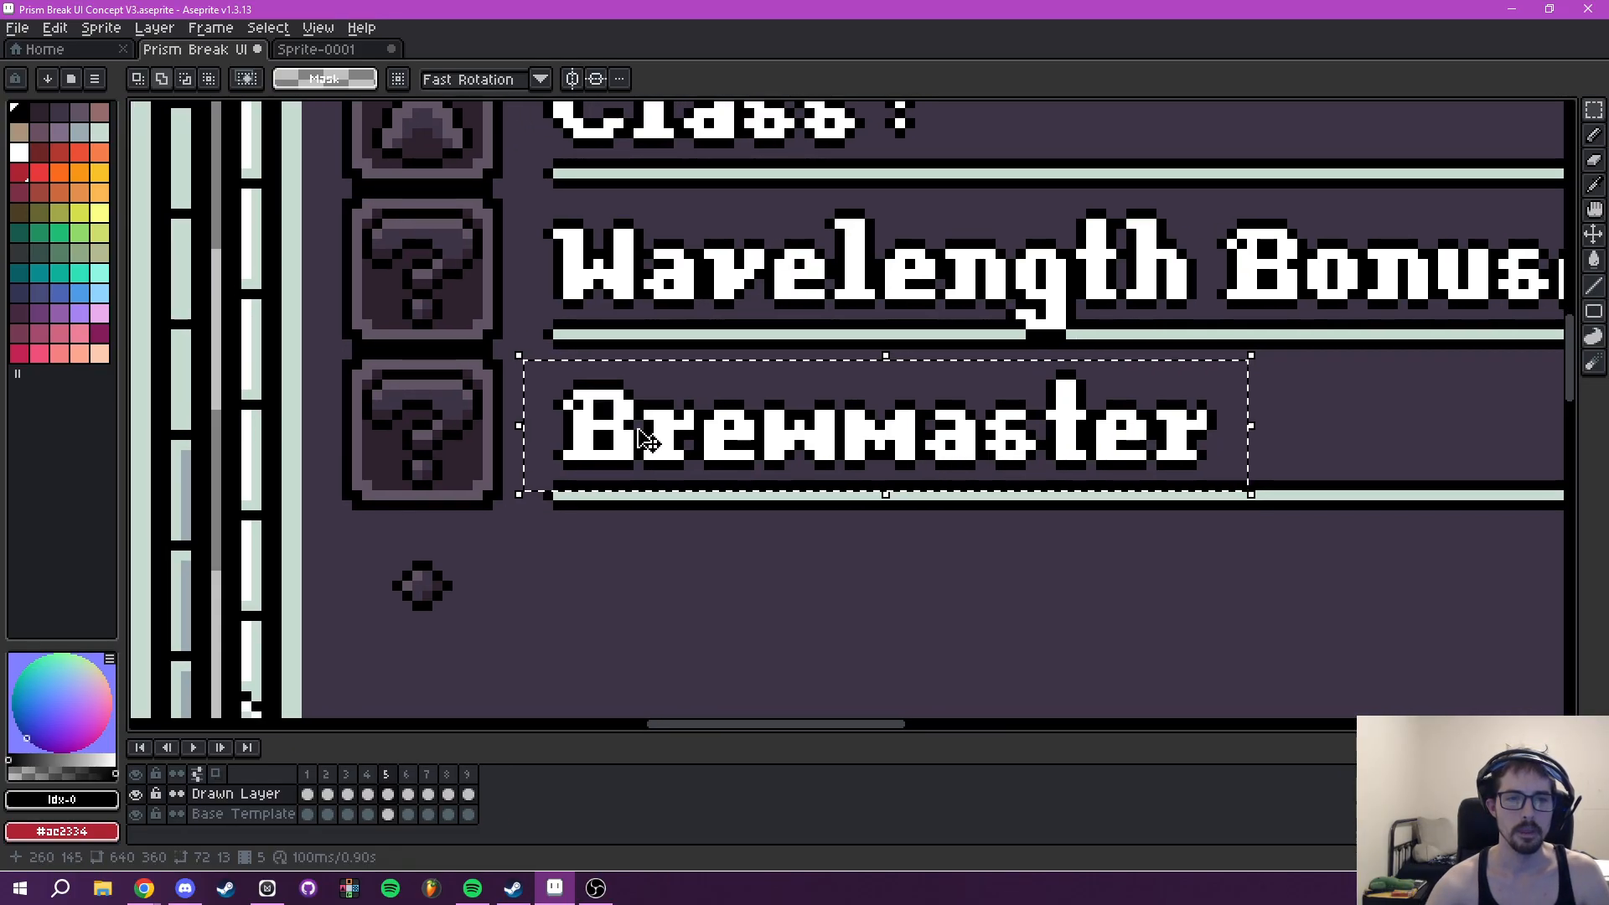
drag(633, 457, 622, 457)
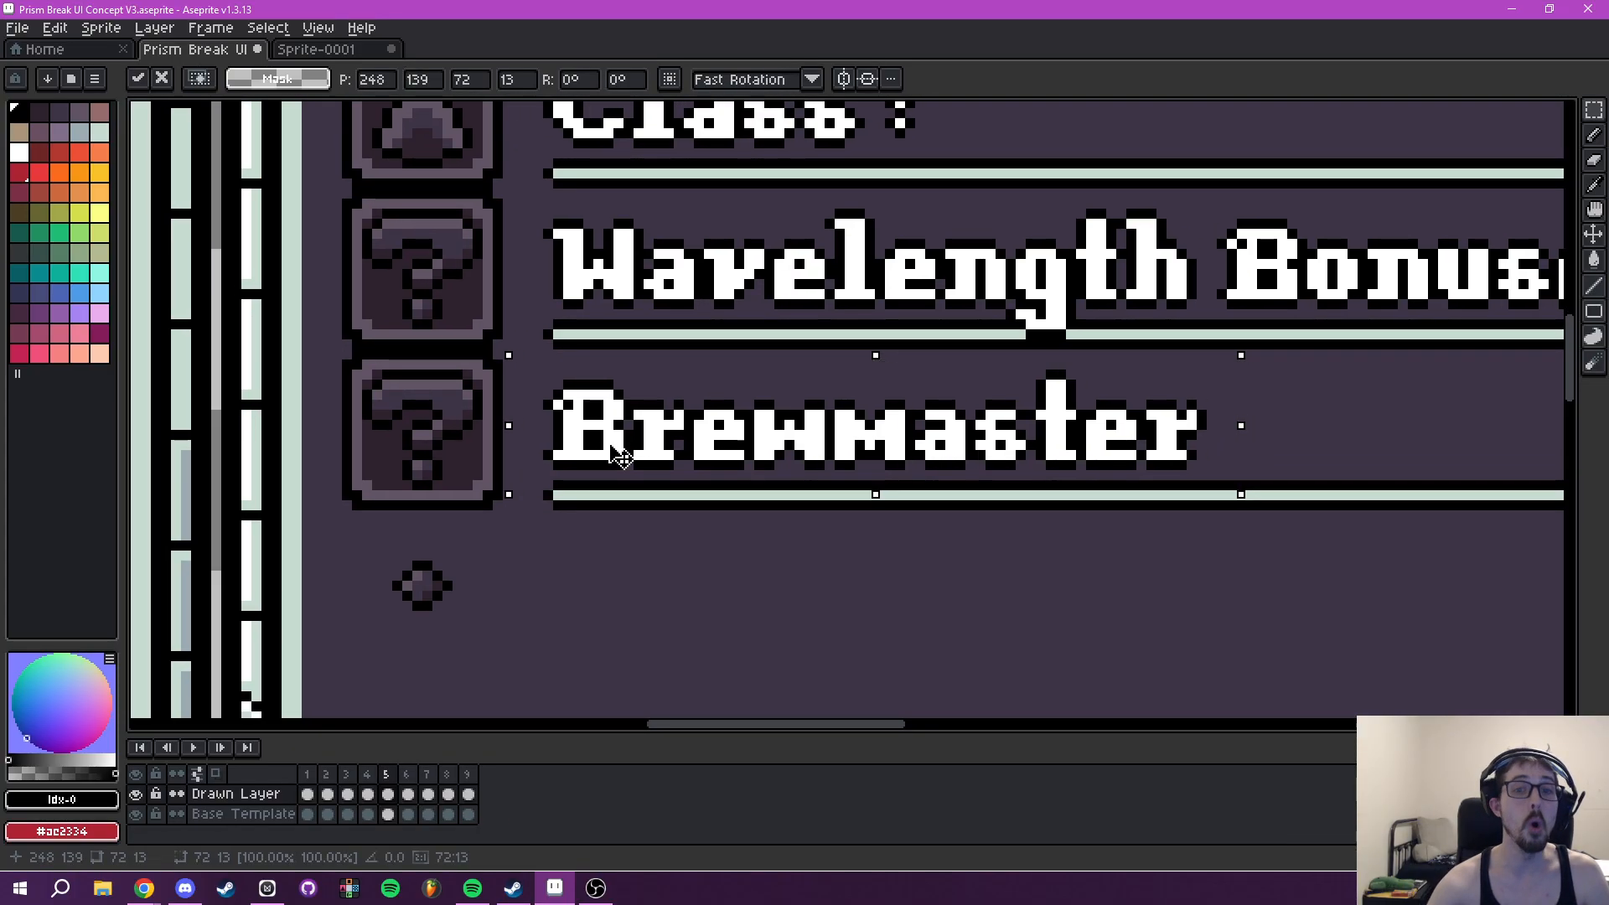
scroll(1211, 392, down, 2)
drag(1283, 369, 987, 411)
key(ctrl+d)
scroll(1043, 456, down, 1)
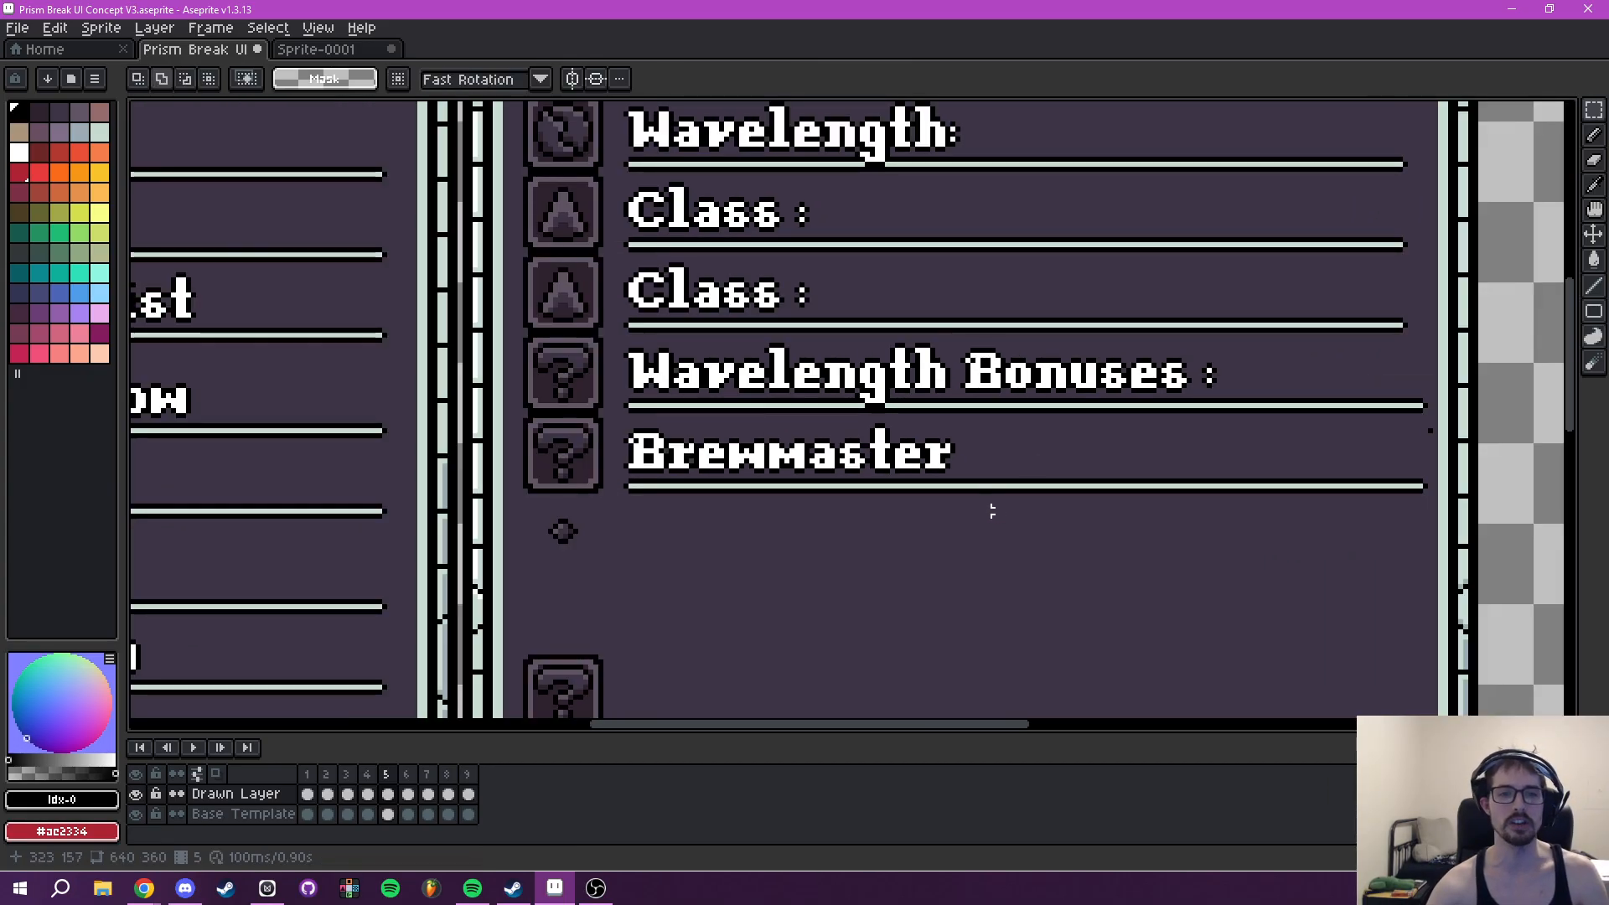
drag(997, 511, 979, 456)
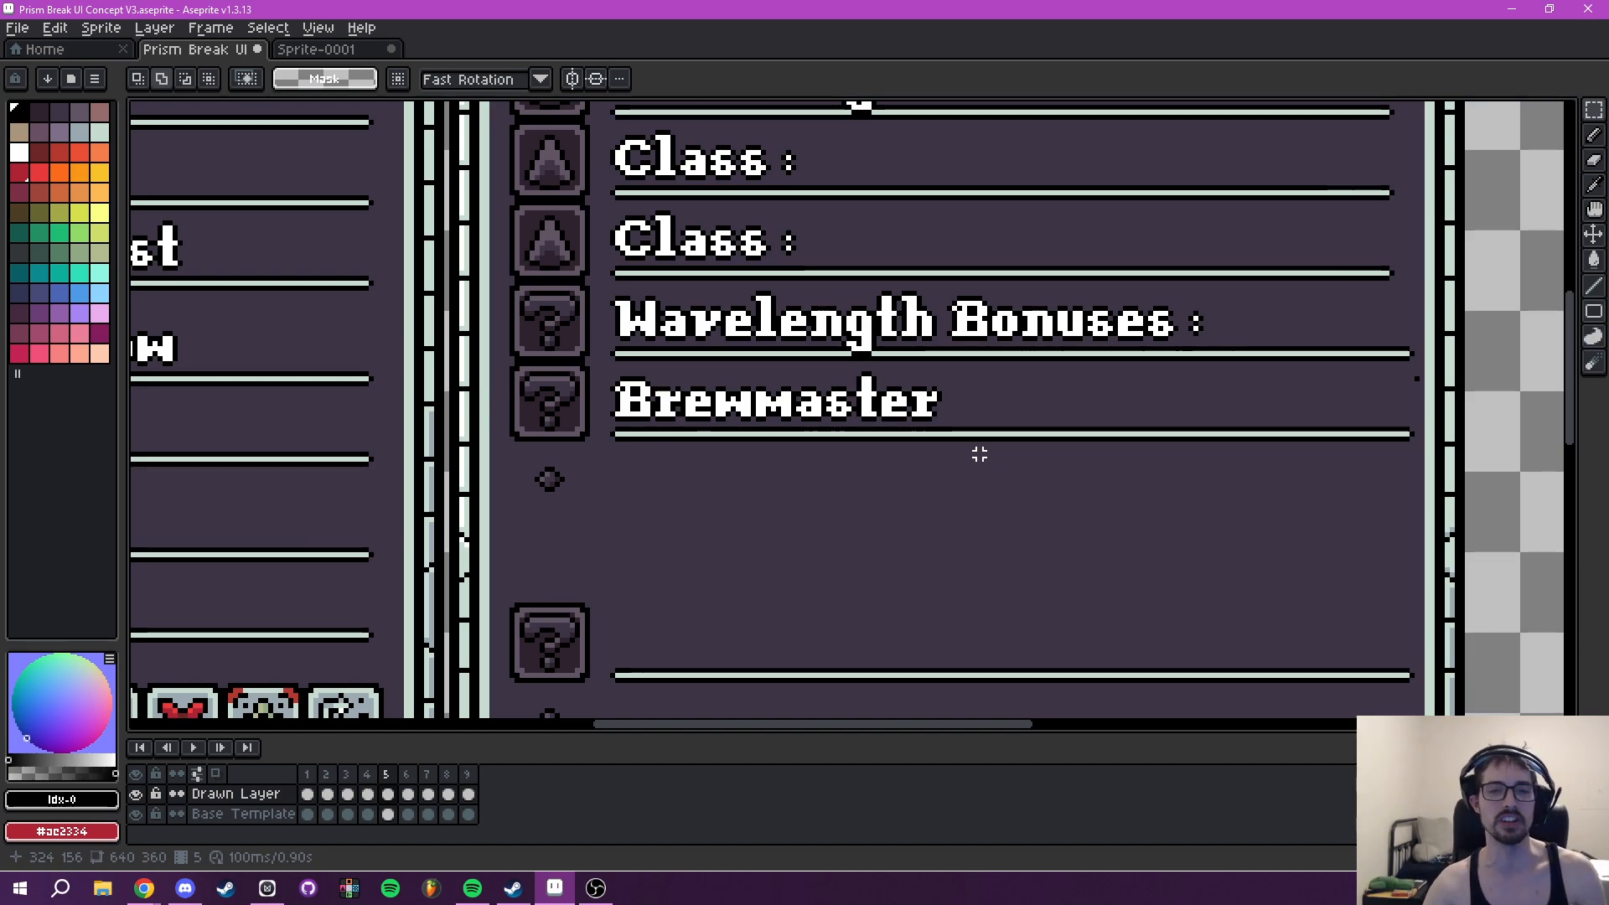
- Undo the shift, outline and insertion of the Brewmaster text
scroll(979, 453, down, 2)
drag(1021, 478, 920, 460)
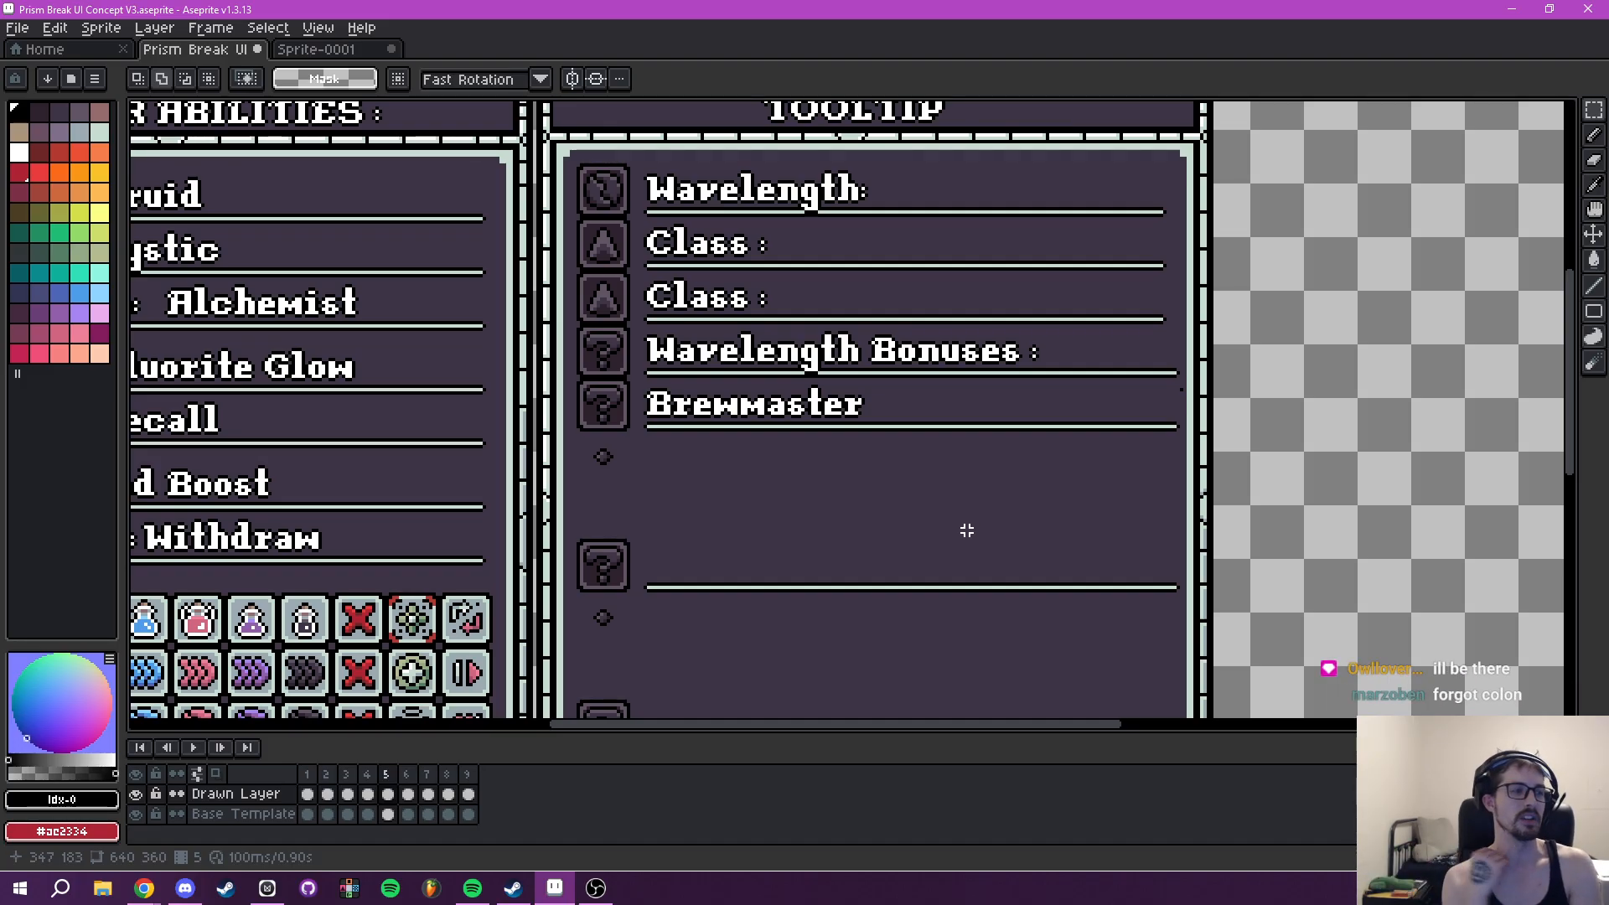
drag(1026, 504, 987, 530)
drag(805, 460, 907, 469)
scroll(830, 452, up, 2)
scroll(831, 453, up, 1)
key(ctrl+z)
key(ctrl+z)
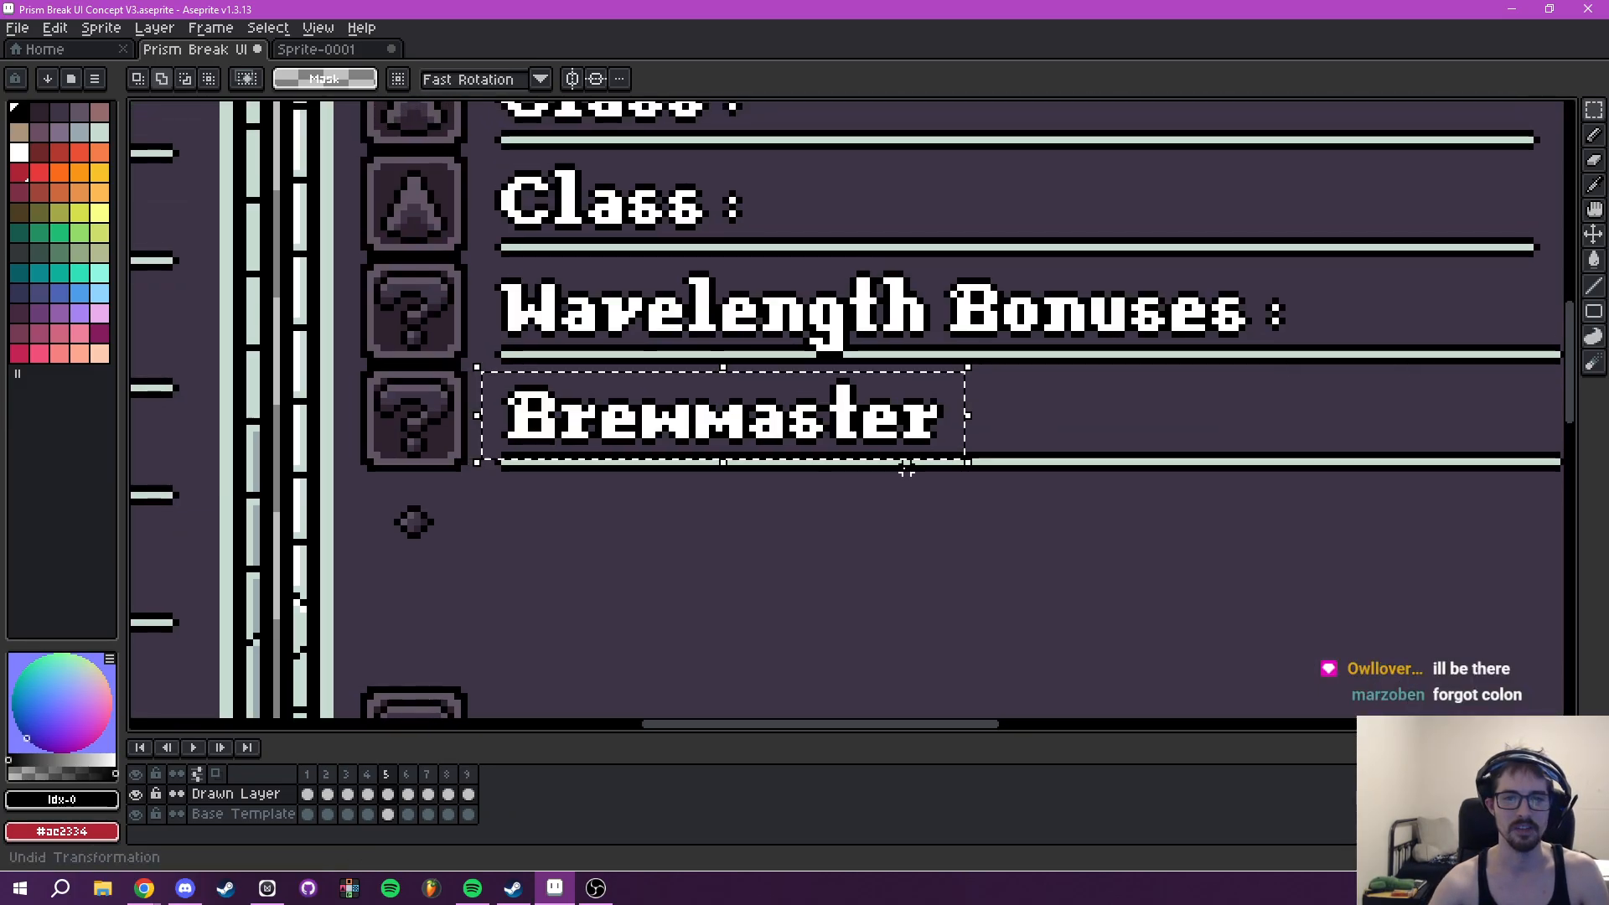
key(ctrl+z)
key(ctrl+z)
key(ctrl+z)
key(ctrl+z)
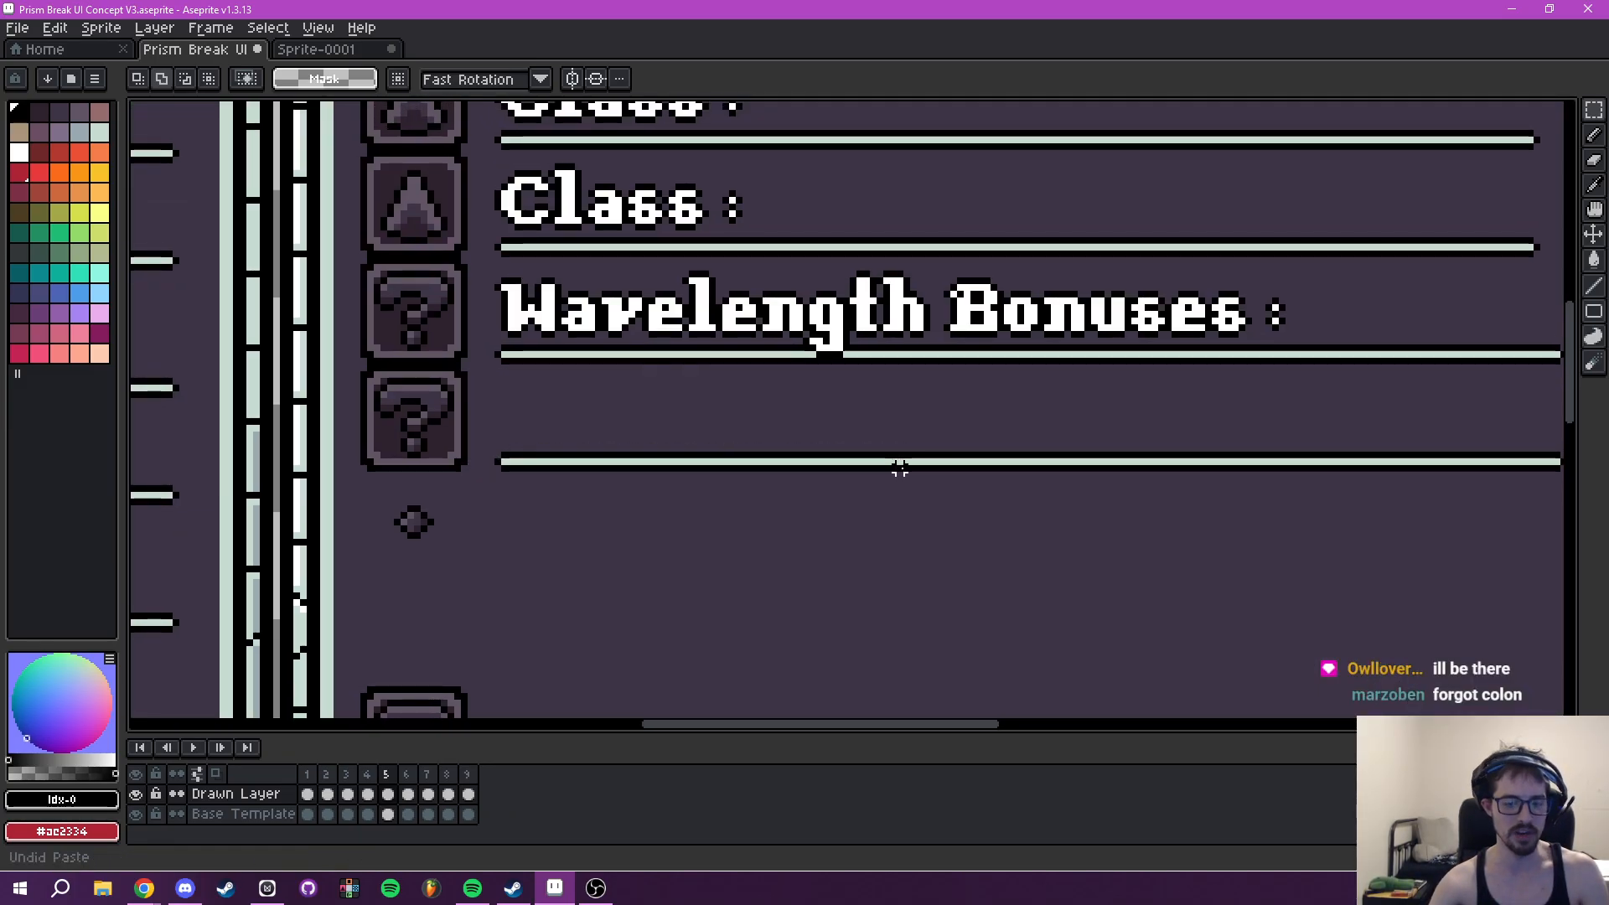
- Insert the text "Brewmaster :" in white at font size 16 and place it in the row beneath Wavelength Bonuses
key(t)
key(End)
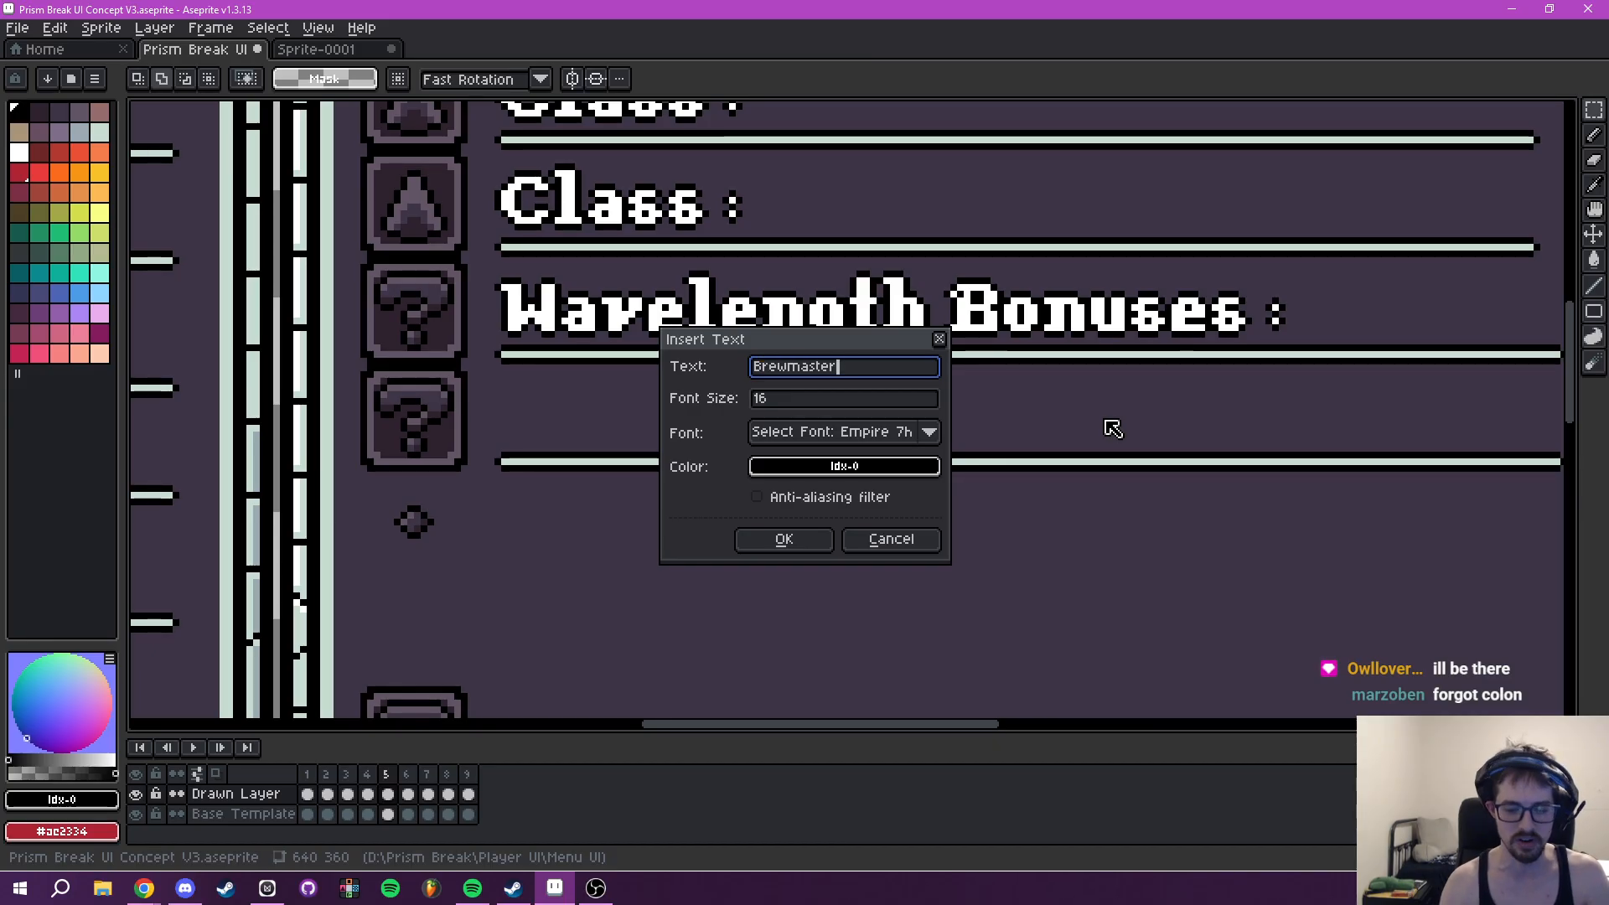
click(845, 466)
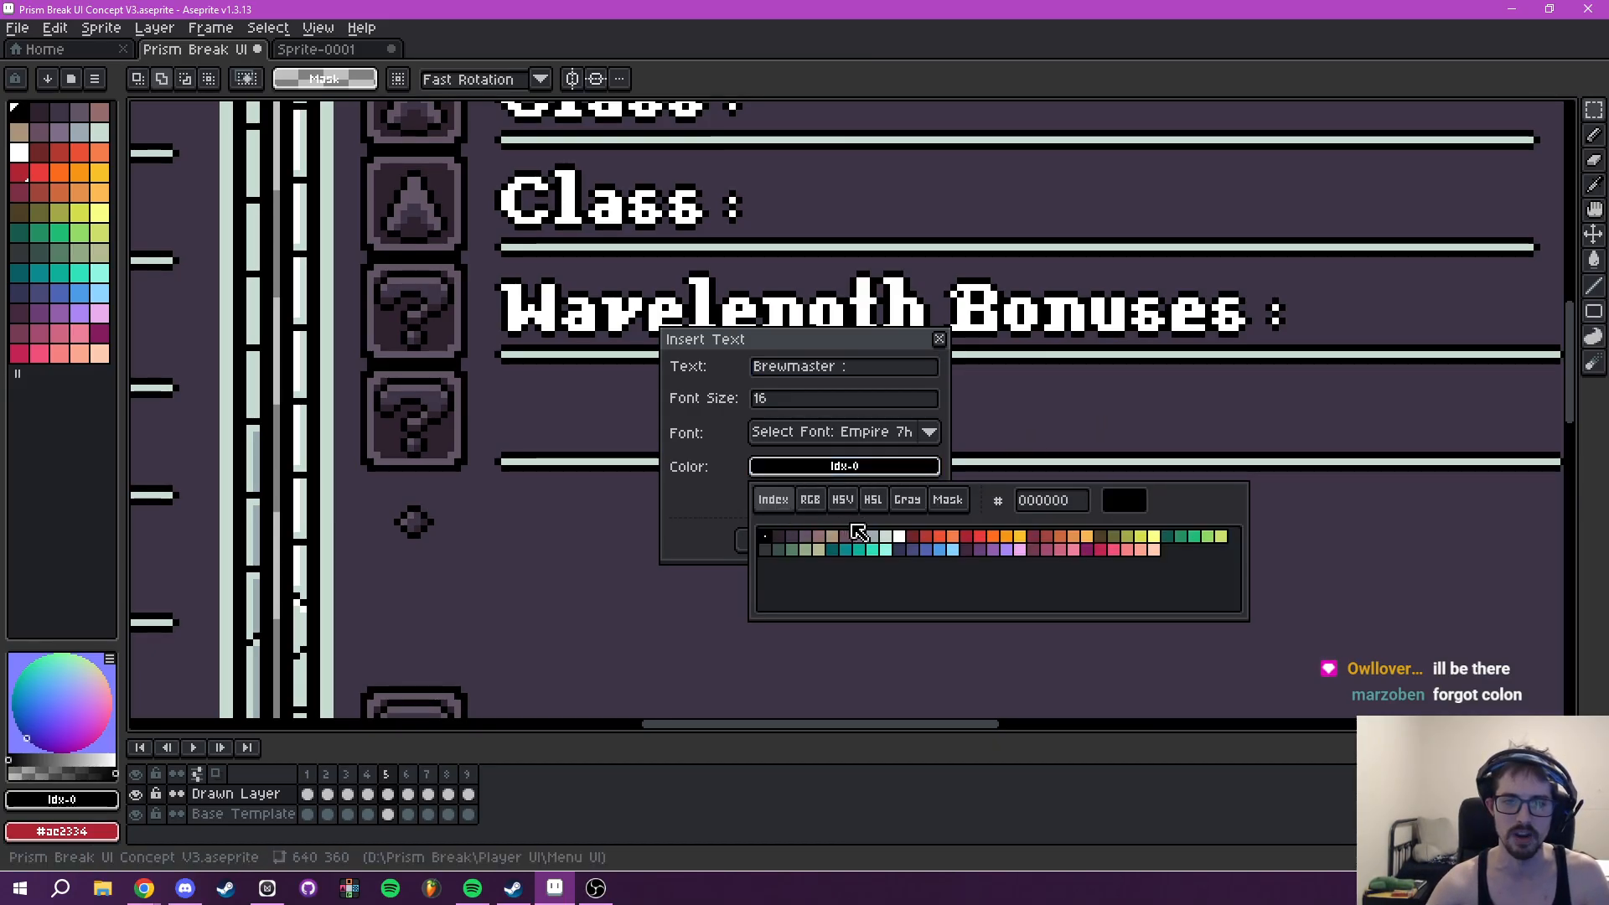
click(899, 536)
click(803, 544)
drag(818, 420, 707, 428)
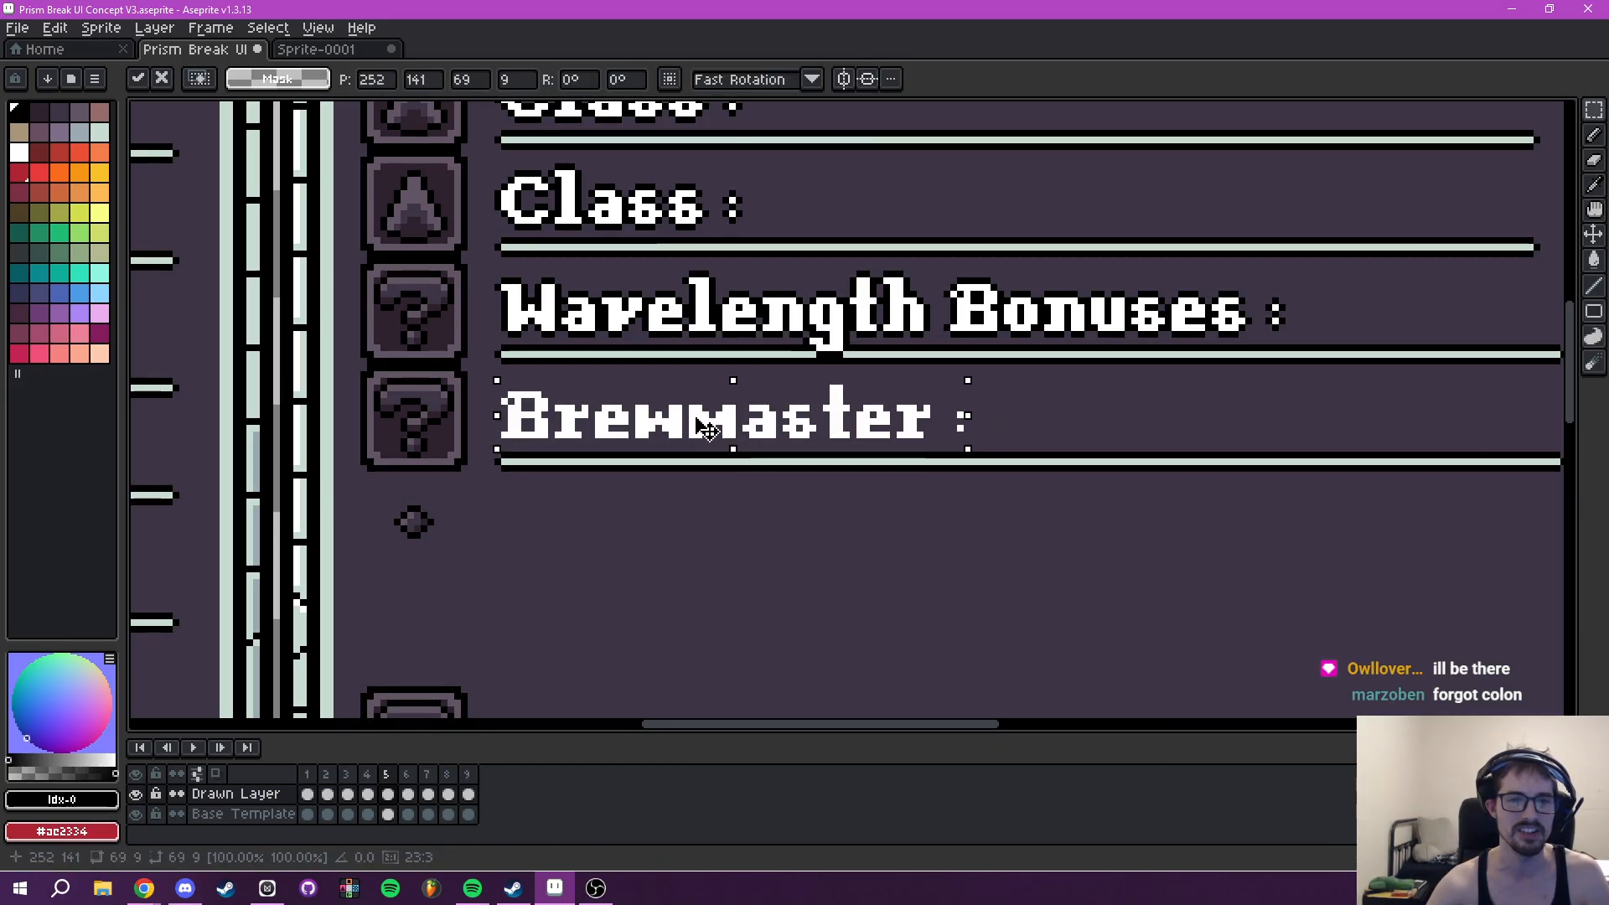
key(Return)
- Add a black outside outline to the "Brewmaster :" text and clear the selection
drag(475, 375, 1035, 450)
key(shift+o)
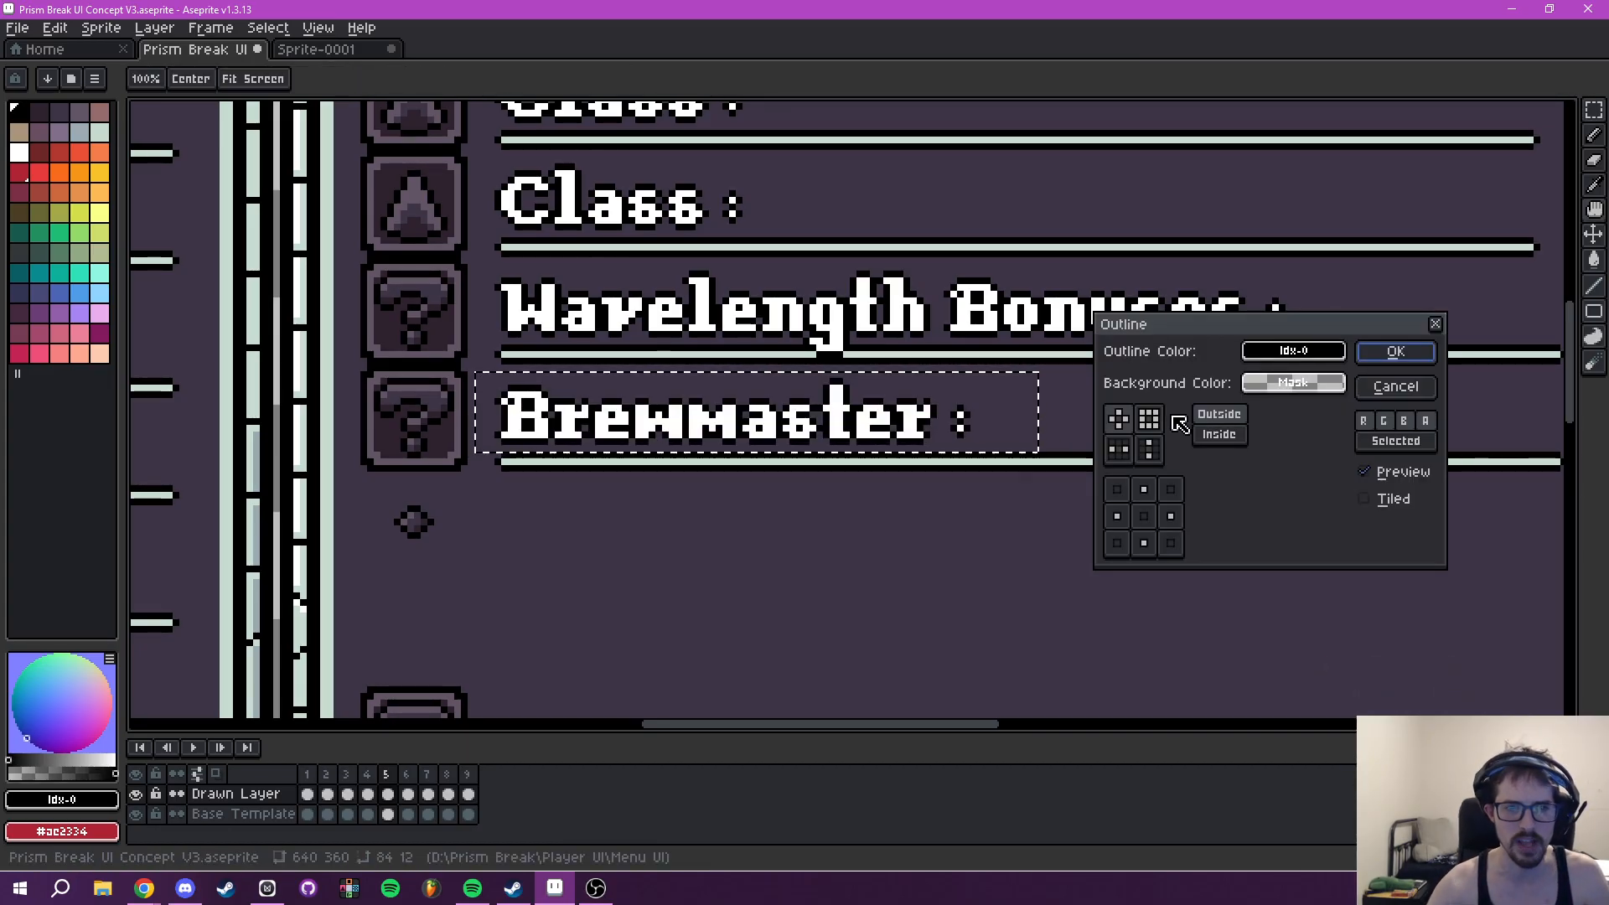
click(1395, 351)
drag(1042, 445, 701, 528)
click(1129, 410)
scroll(1124, 417, down, 3)
scroll(982, 455, down, 2)
scroll(775, 495, up, 2)
scroll(1026, 491, up, 2)
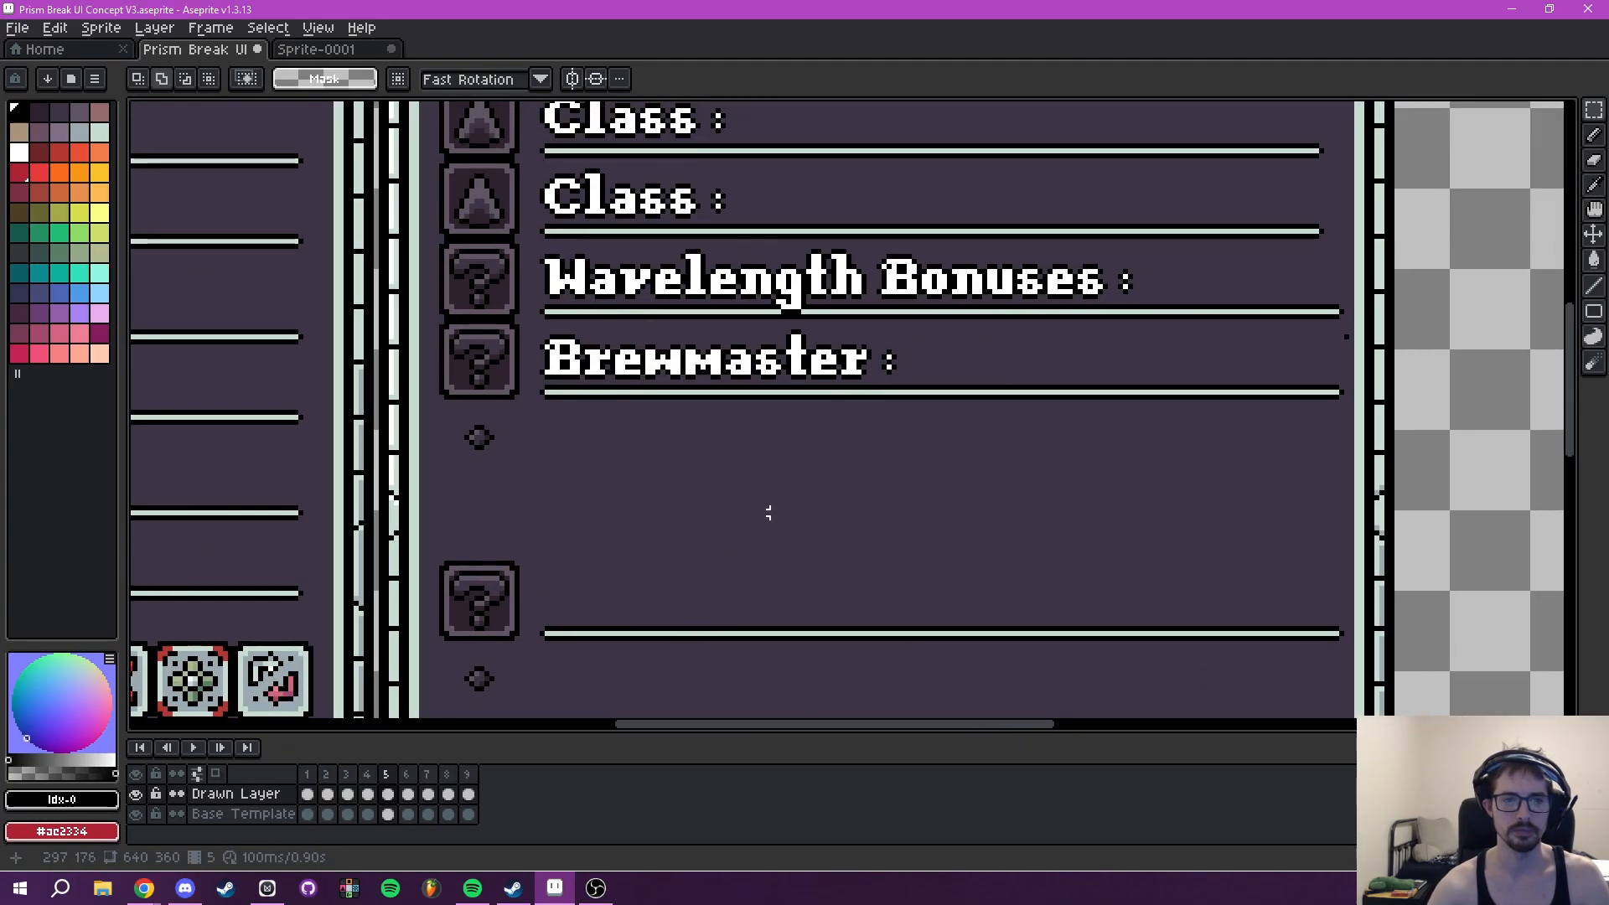
- Insert the text "Potions Effects now Shared" in white at font size 16 beside the bullet under Brewmaster
text(tP)
text(otions Effects now Shared)
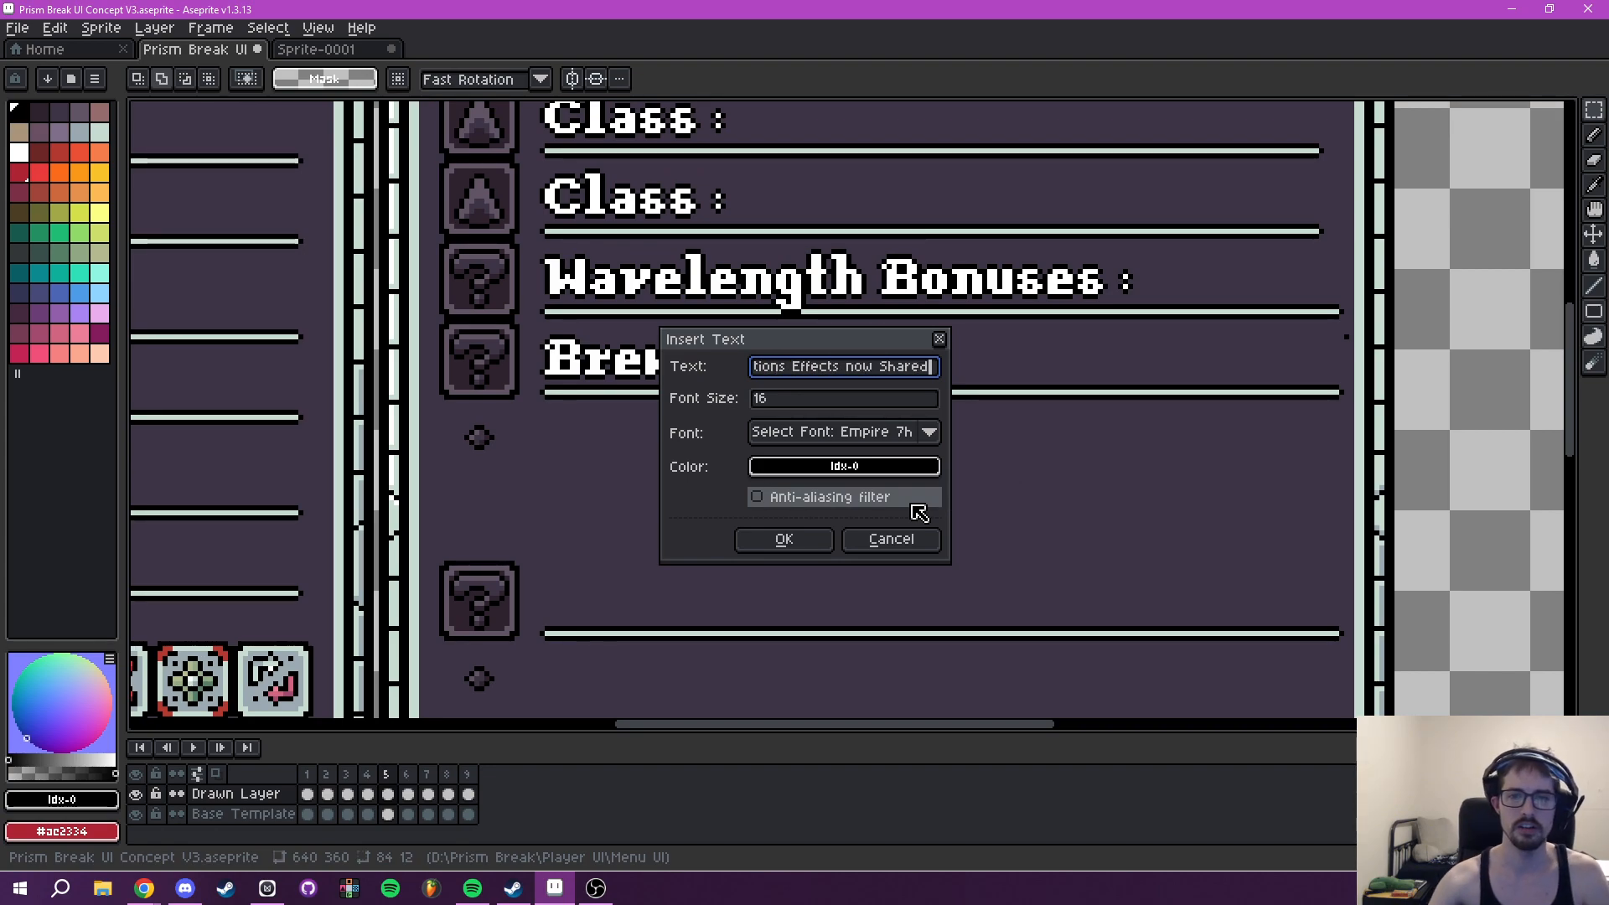
click(880, 468)
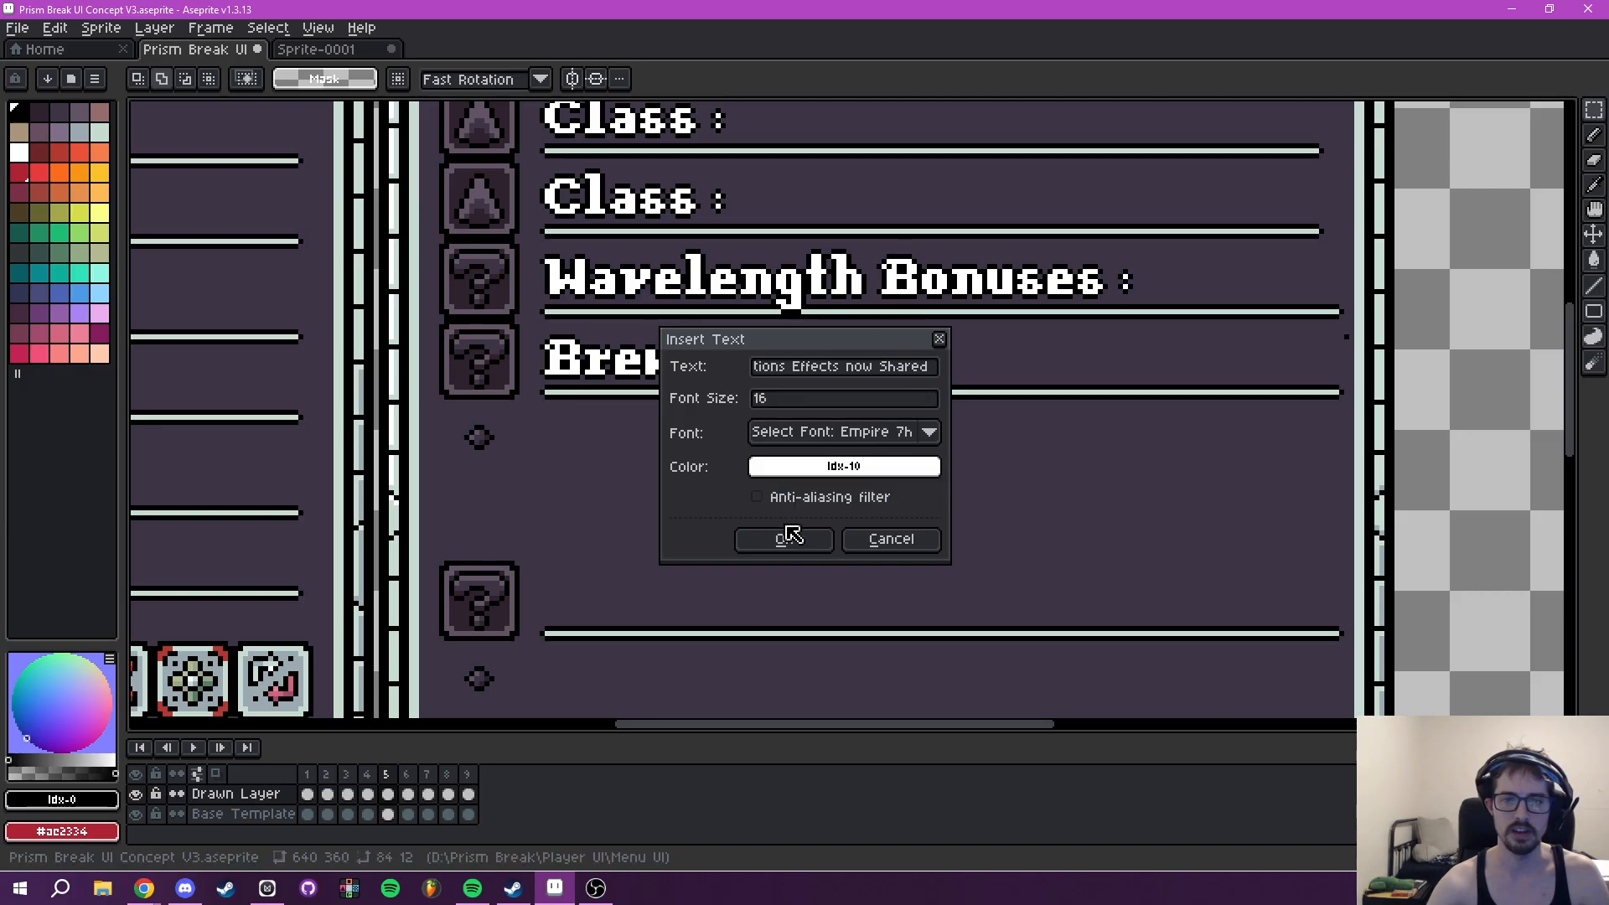
click(784, 539)
drag(845, 449, 915, 433)
click(1046, 532)
drag(1103, 545, 1073, 513)
- Insert the text "with Allies." in white as a second line directly beneath "Potions Effects now Shared"
text(t)
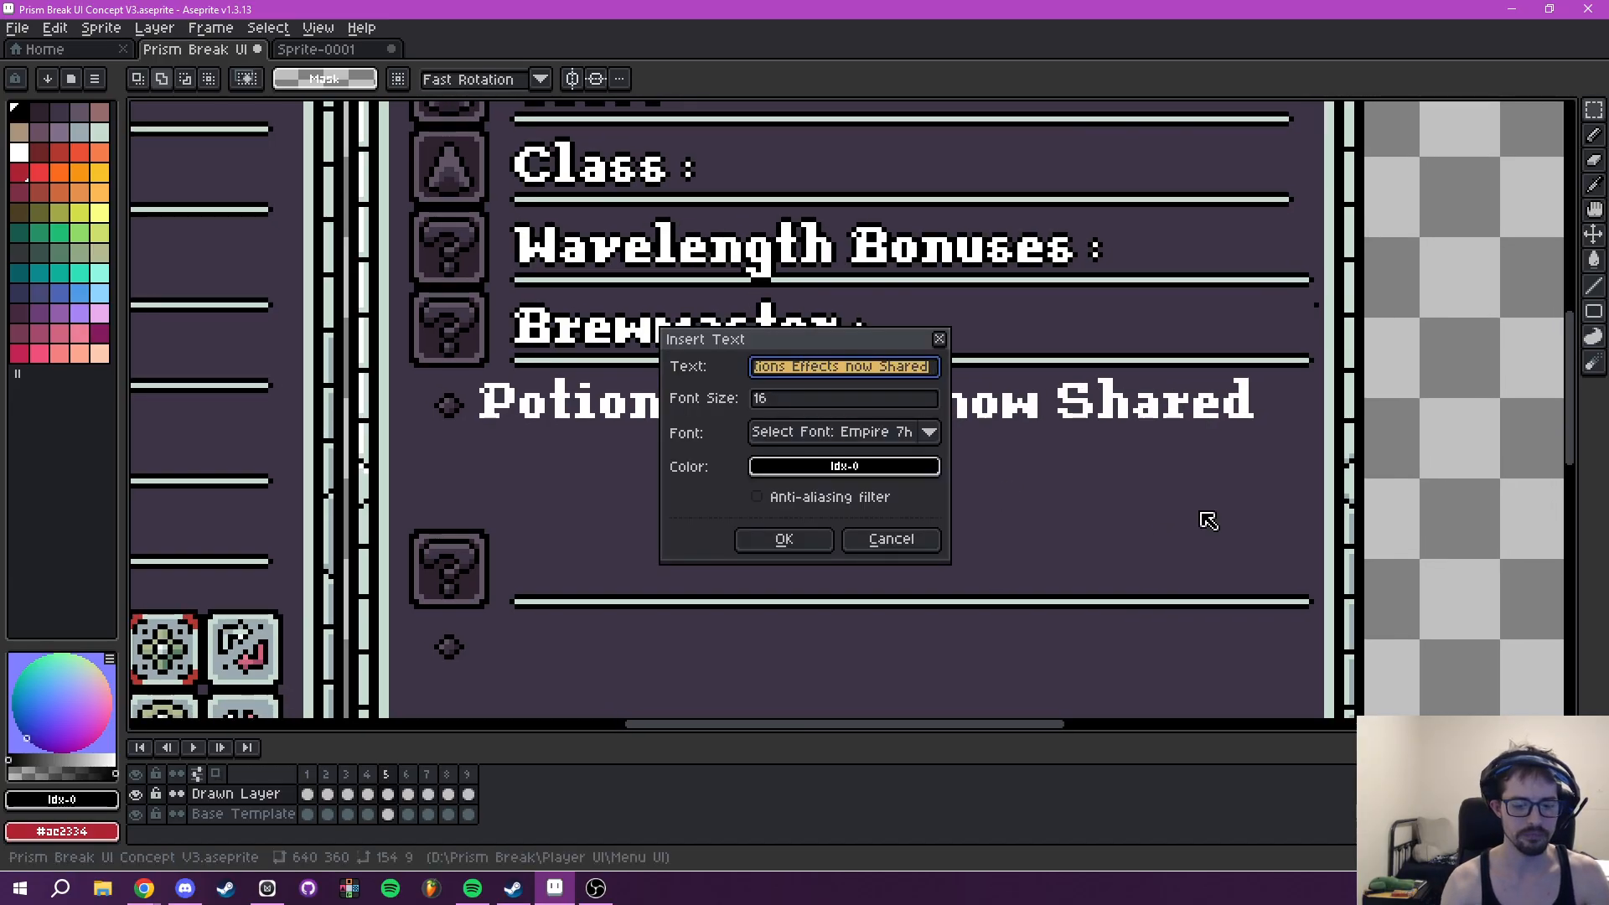
text(with Allies)
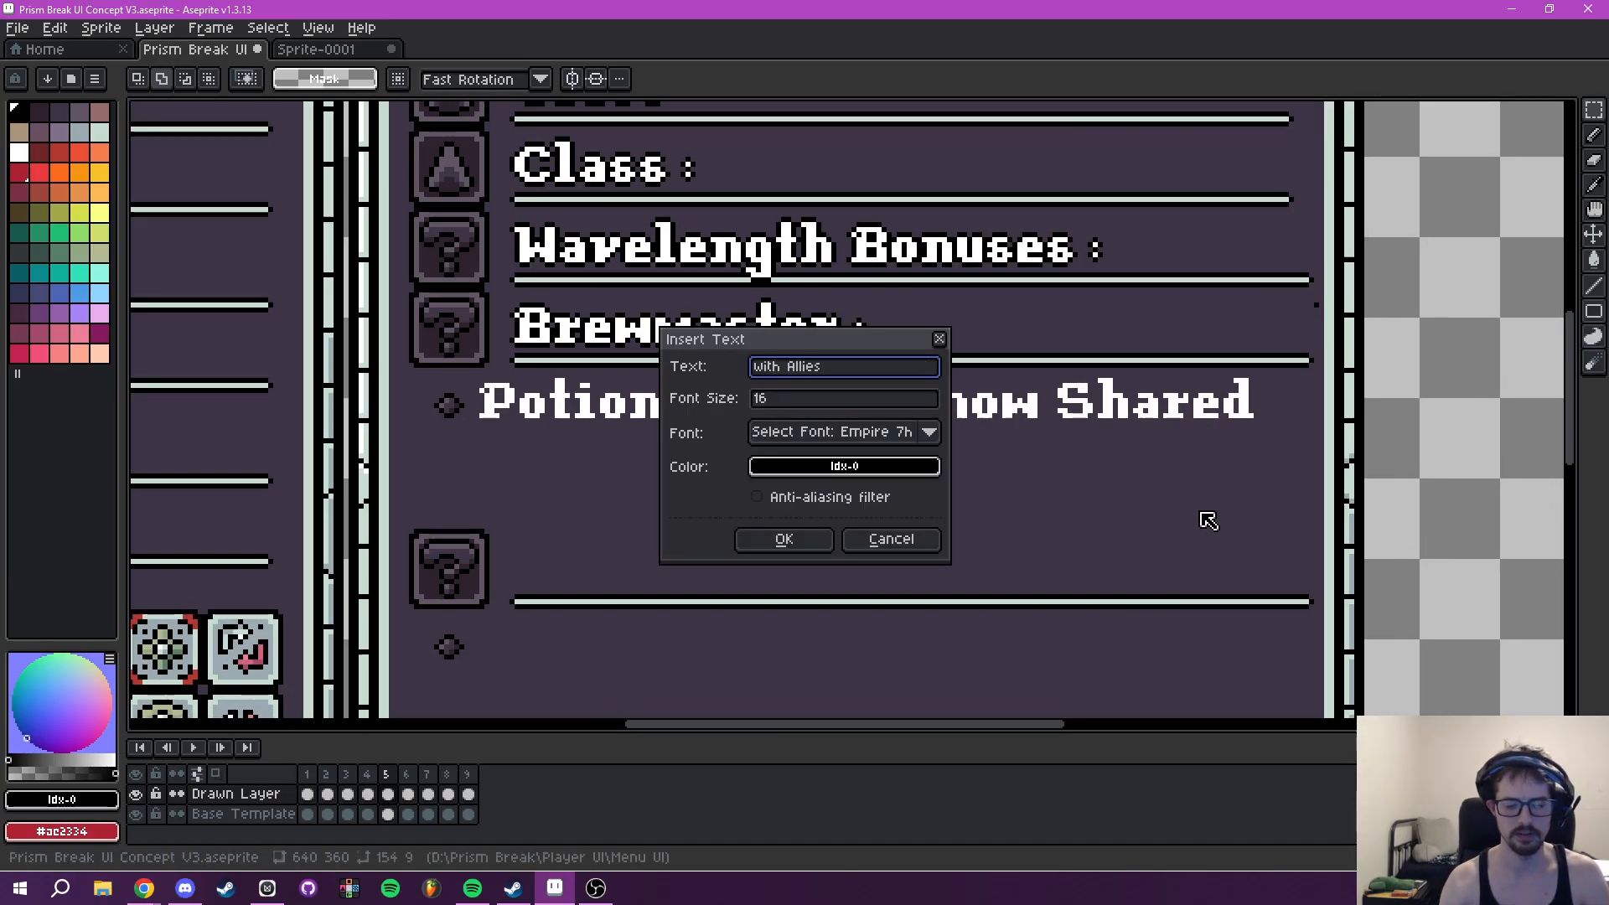
text(.)
click(855, 467)
click(901, 539)
click(805, 543)
drag(830, 438, 619, 468)
key(ctrl+d)
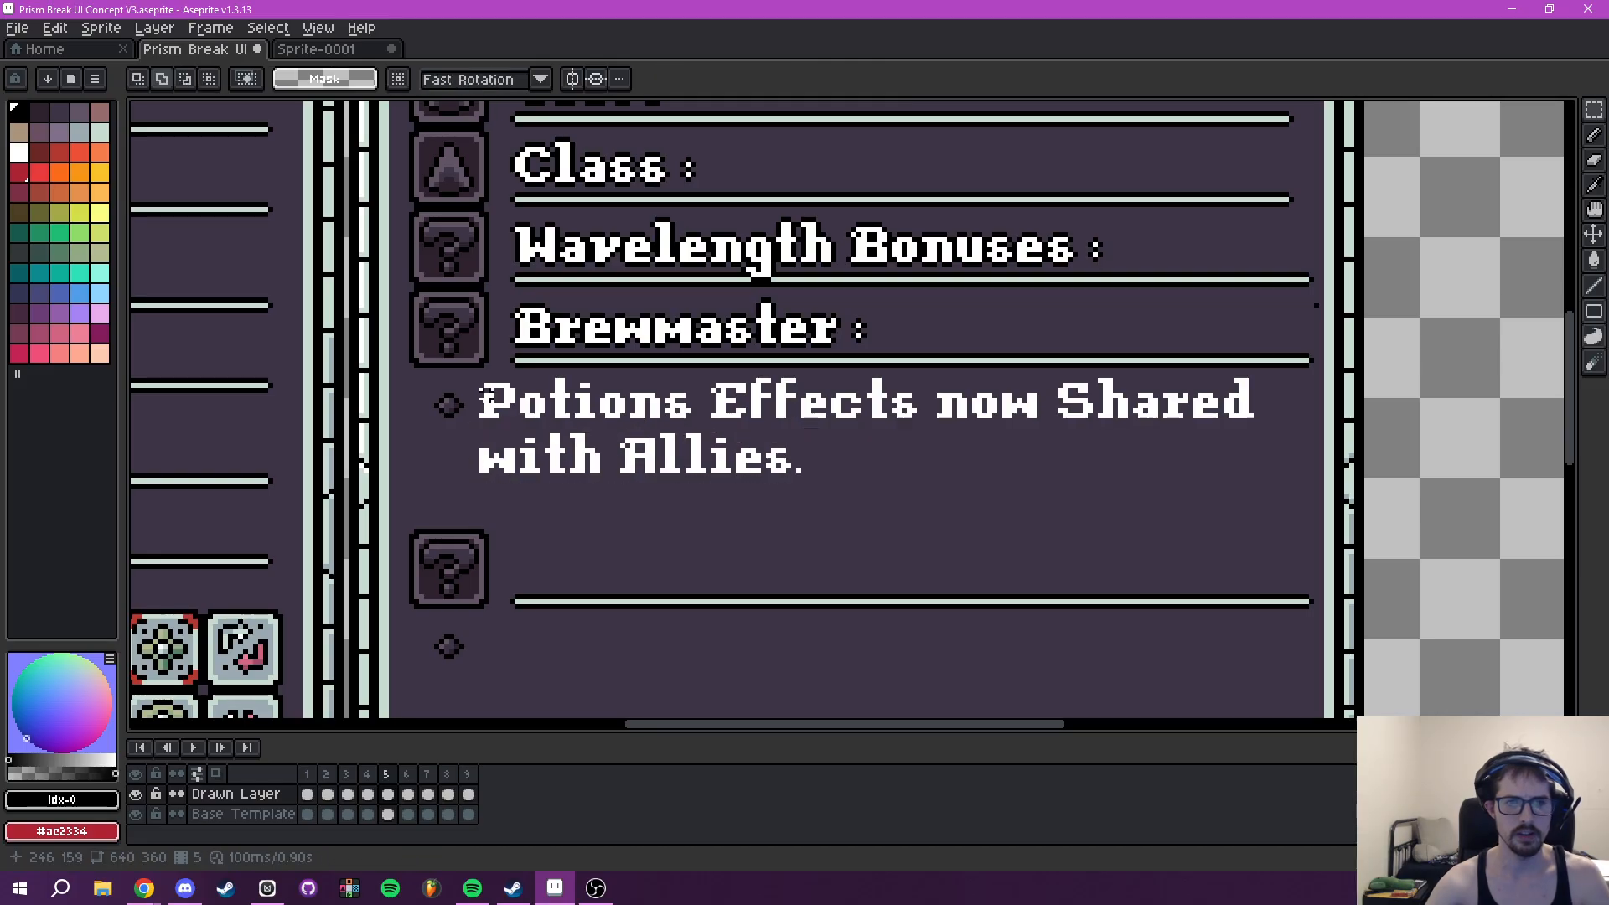
- Add a black outside outline to both lines of the Brewmaster description and deselect them
drag(466, 369, 1283, 498)
key(shift+o)
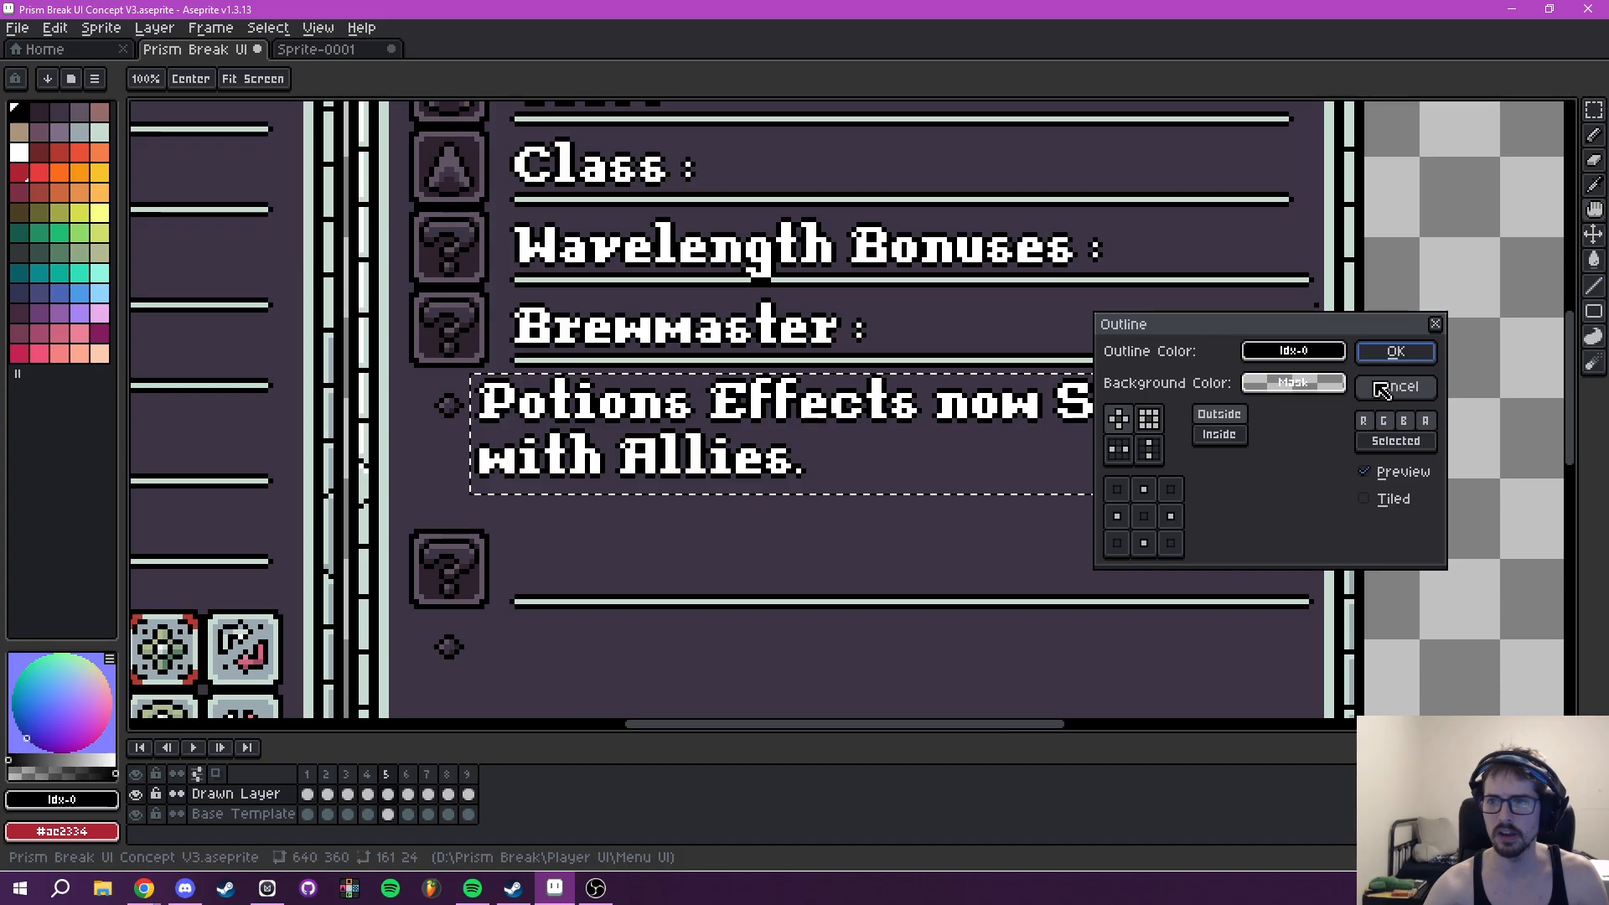
click(1397, 355)
scroll(1166, 468, down, 4)
key(ctrl+d)
drag(1109, 496, 920, 495)
scroll(926, 530, up, 4)
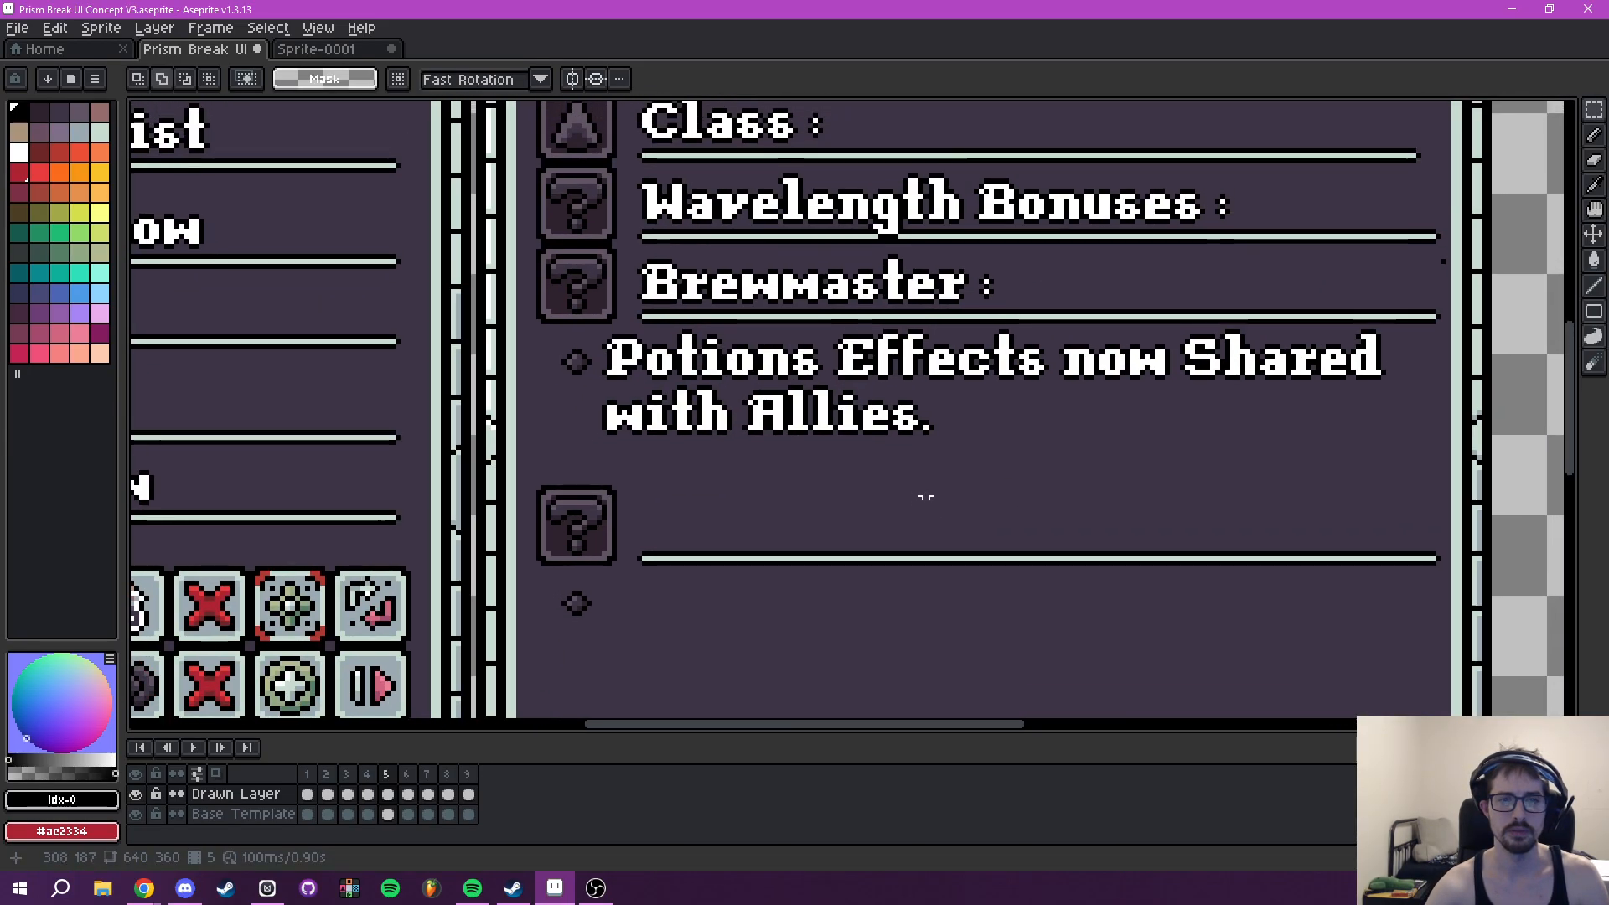
scroll(971, 478, down, 1)
scroll(964, 477, up, 2)
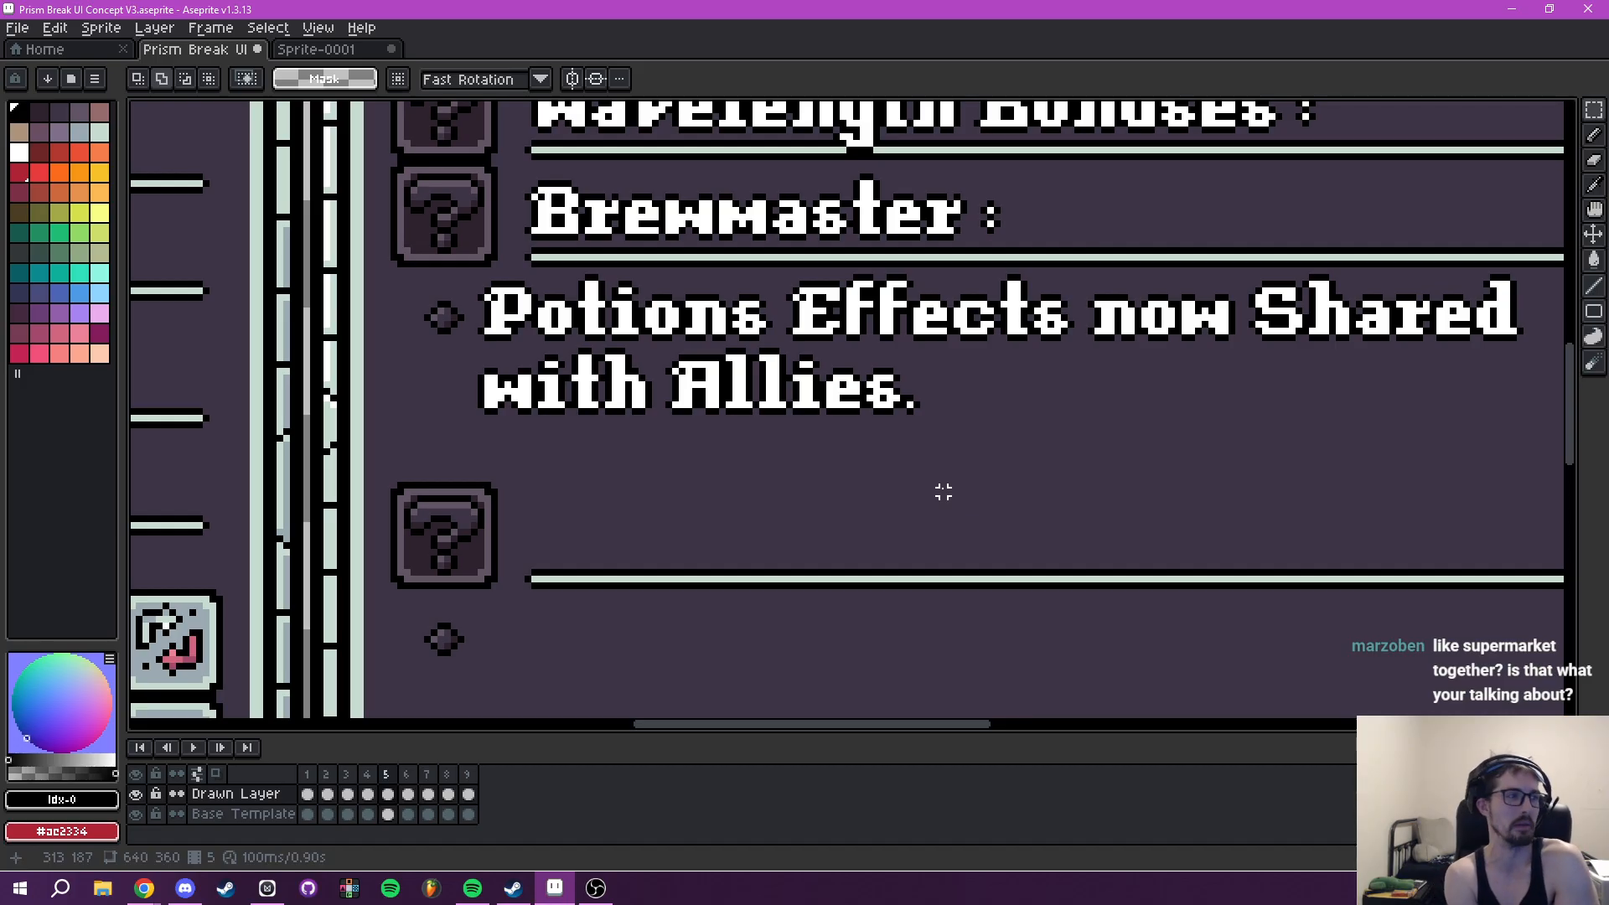
scroll(936, 477, down, 1)
scroll(941, 471, up, 1)
scroll(880, 528, down, 3)
scroll(920, 556, up, 3)
scroll(824, 513, down, 1)
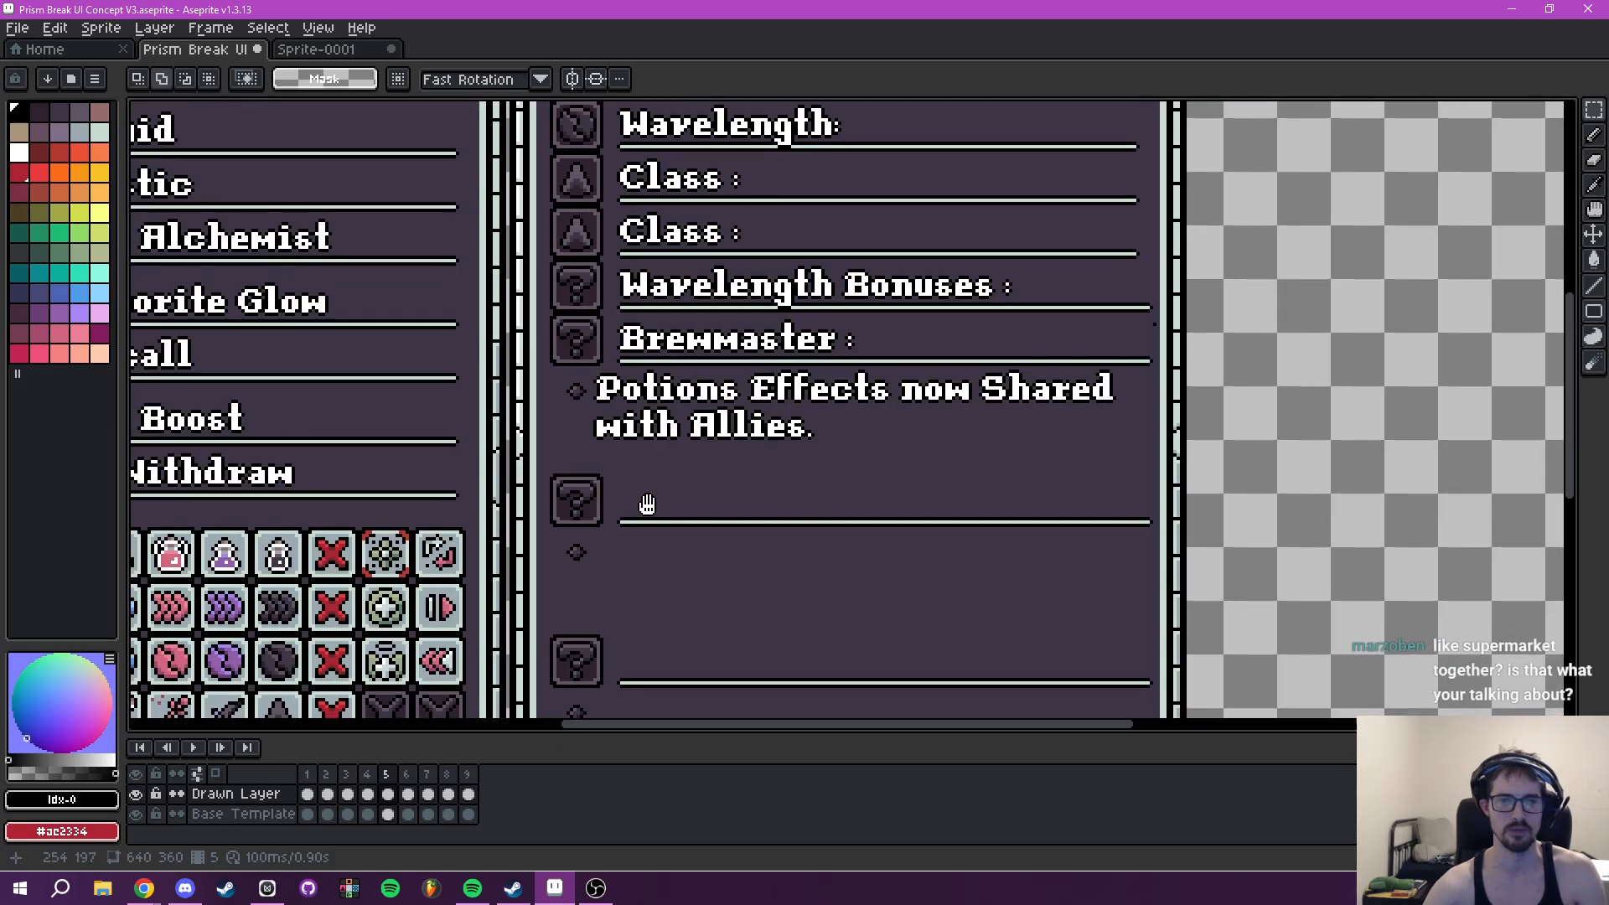
- Copy the 16 by 16 pink potion icon from the Player Abilities grid onto the question-mark slot beside Brewmaster
drag(617, 517, 902, 419)
drag(496, 560, 805, 492)
scroll(668, 386, up, 3)
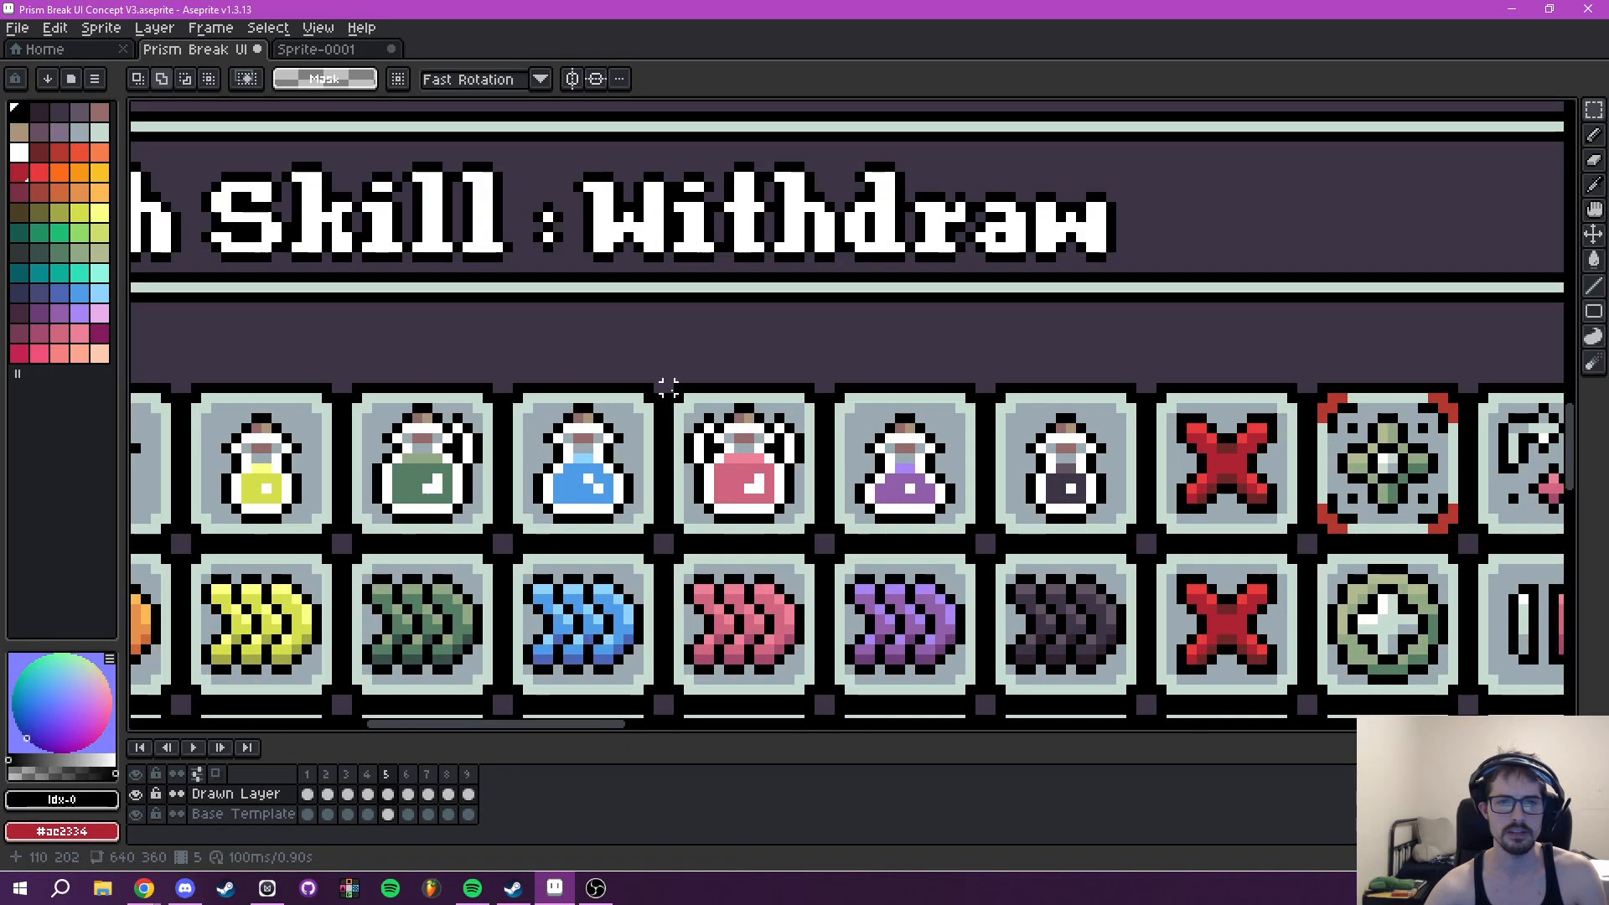
drag(668, 386, 821, 541)
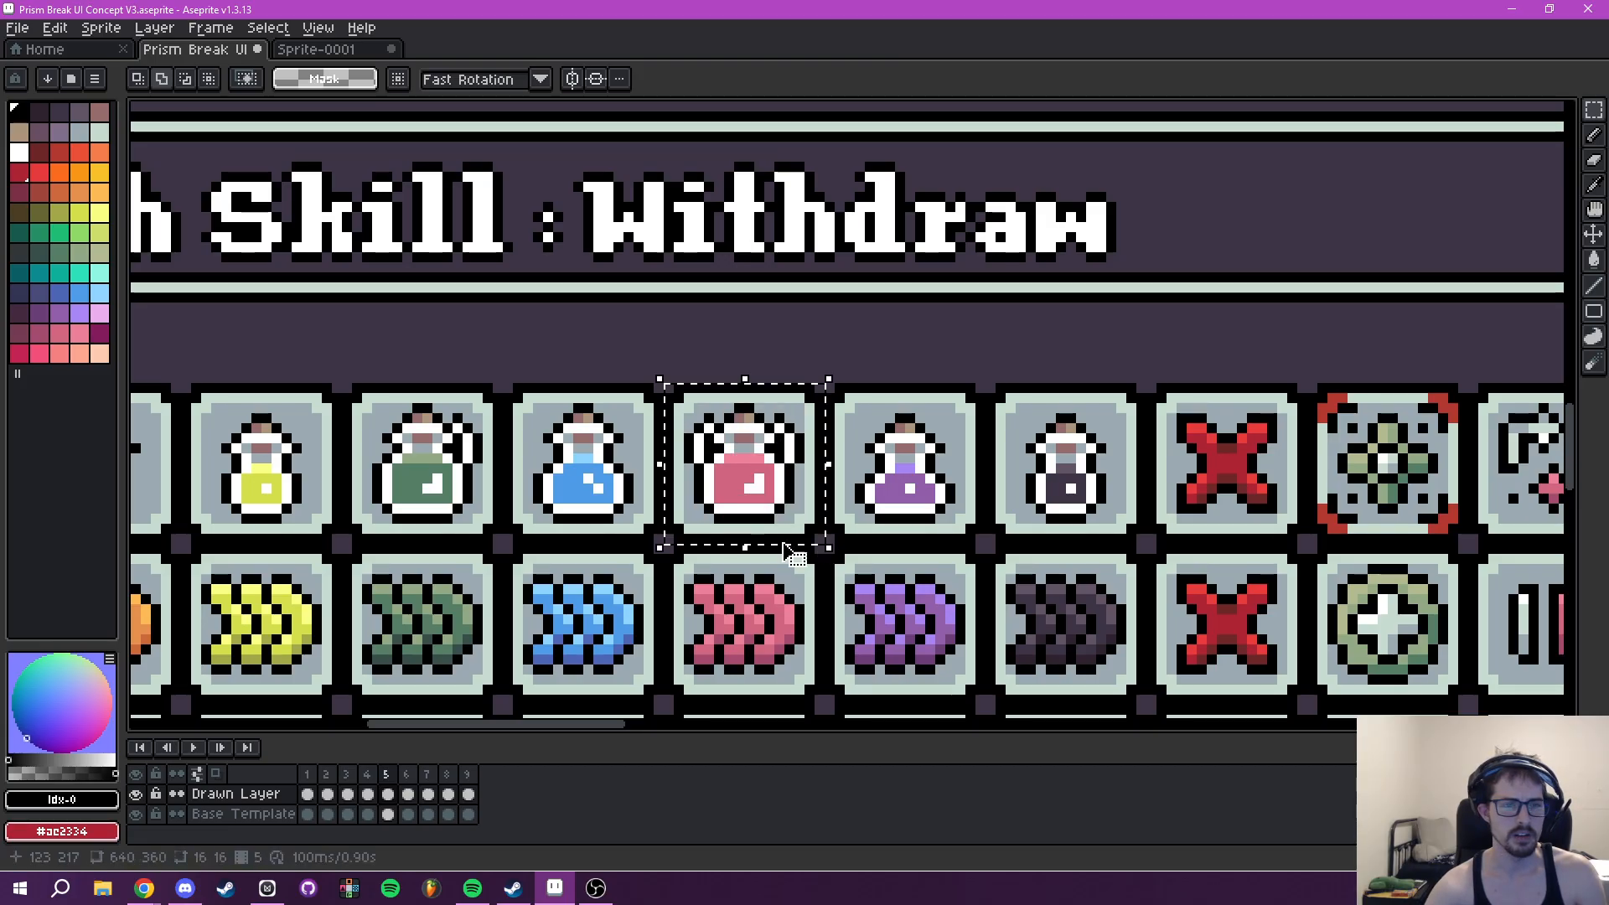
click(775, 474)
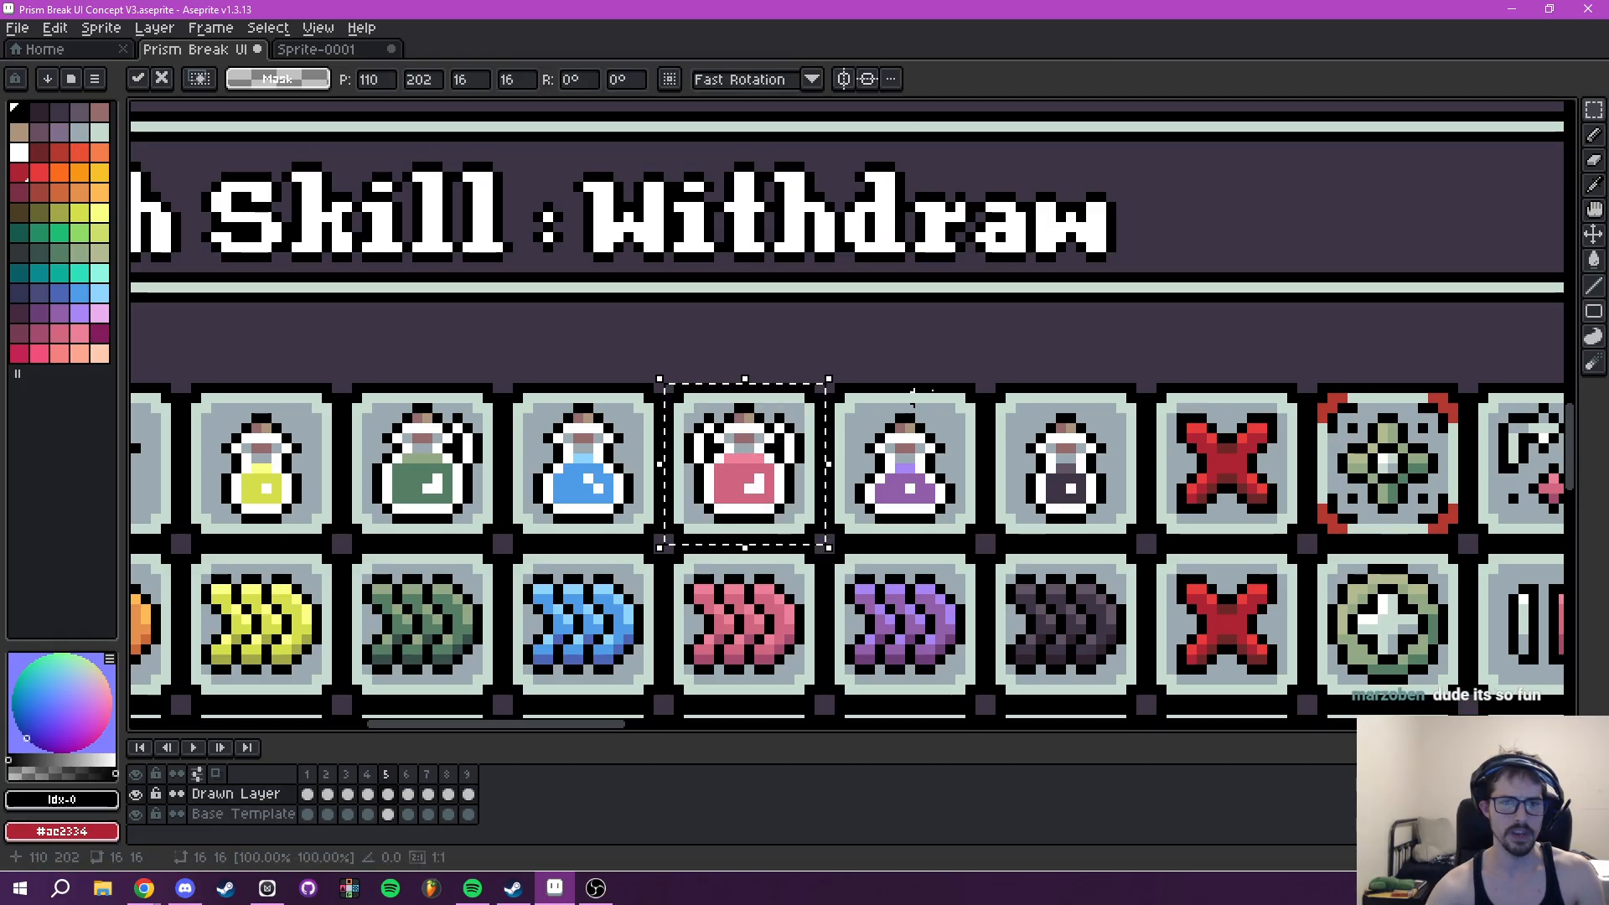
scroll(775, 474, down, 5)
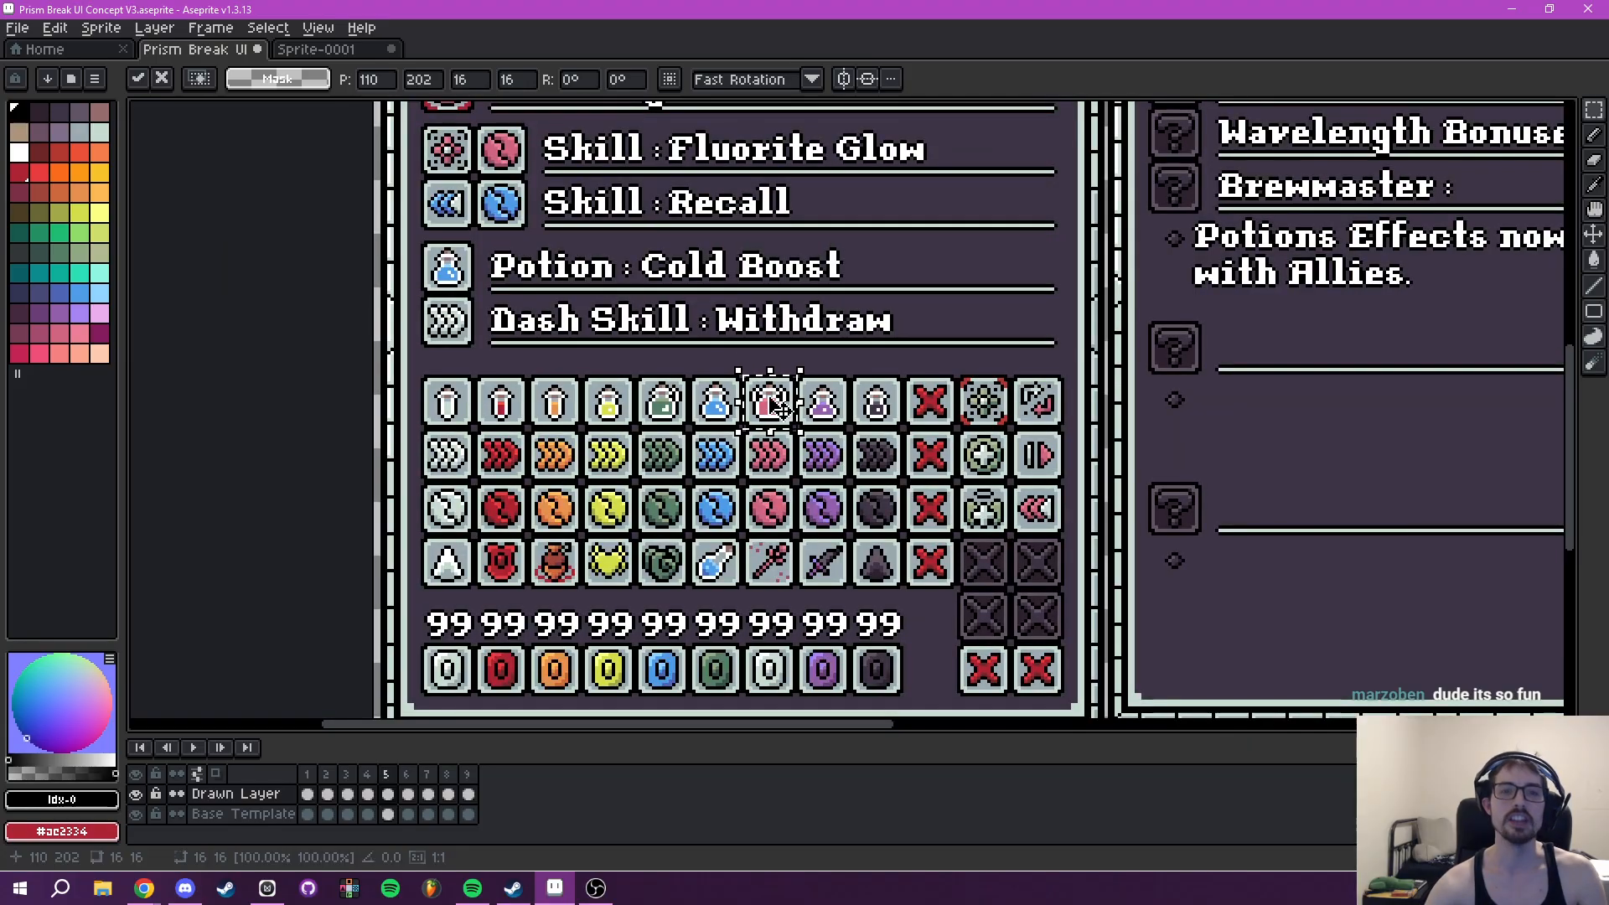
drag(770, 402, 486, 419)
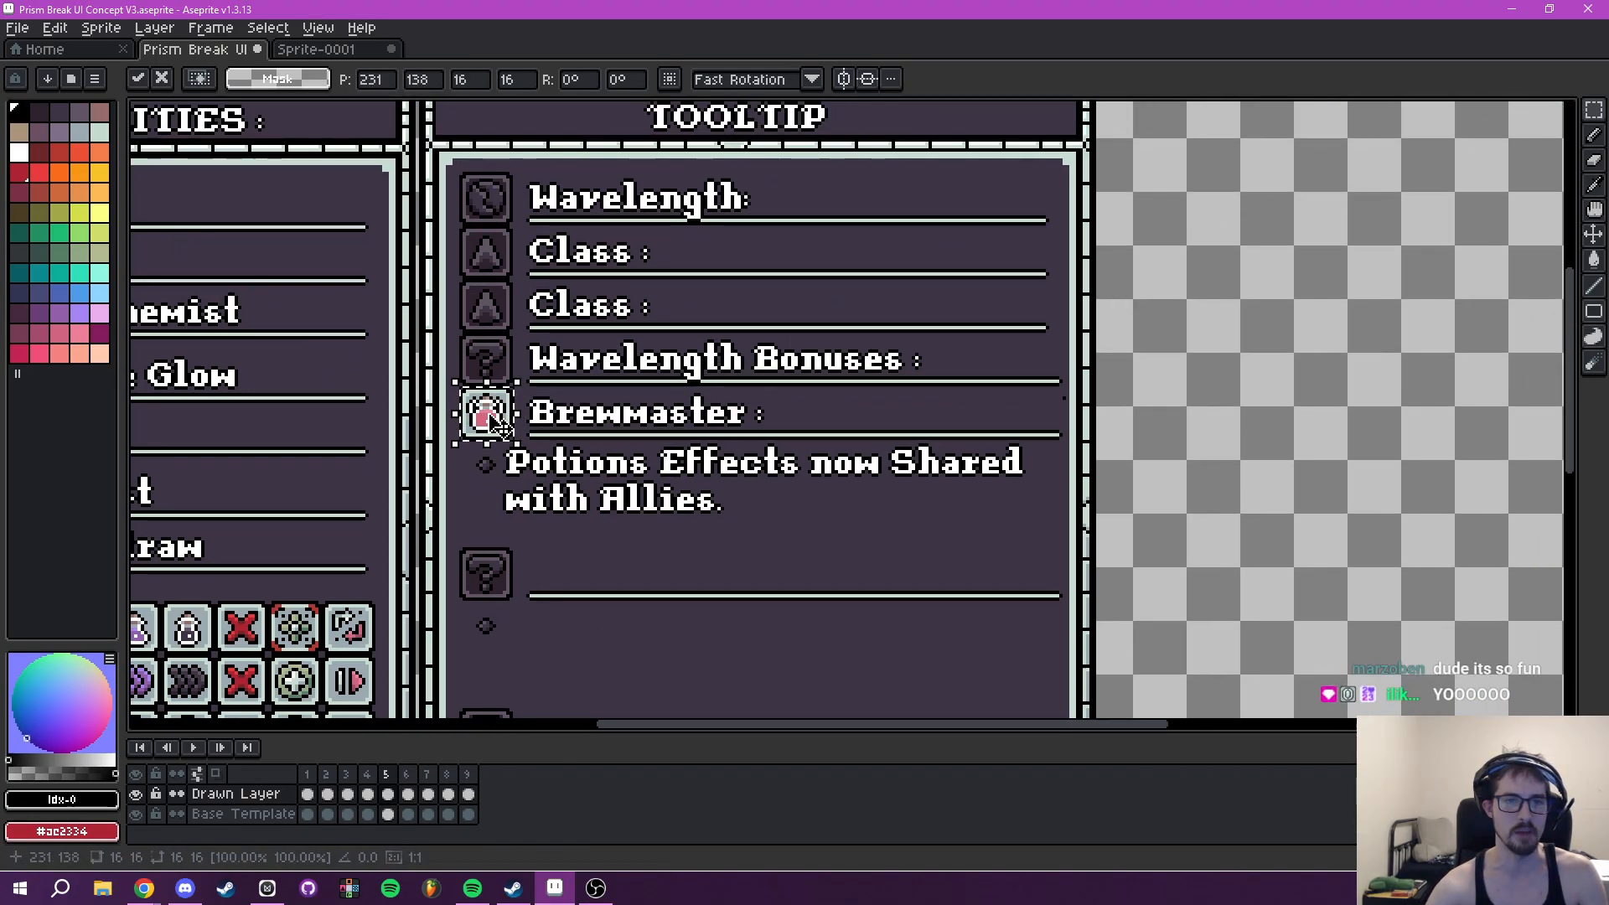
scroll(605, 395, up, 3)
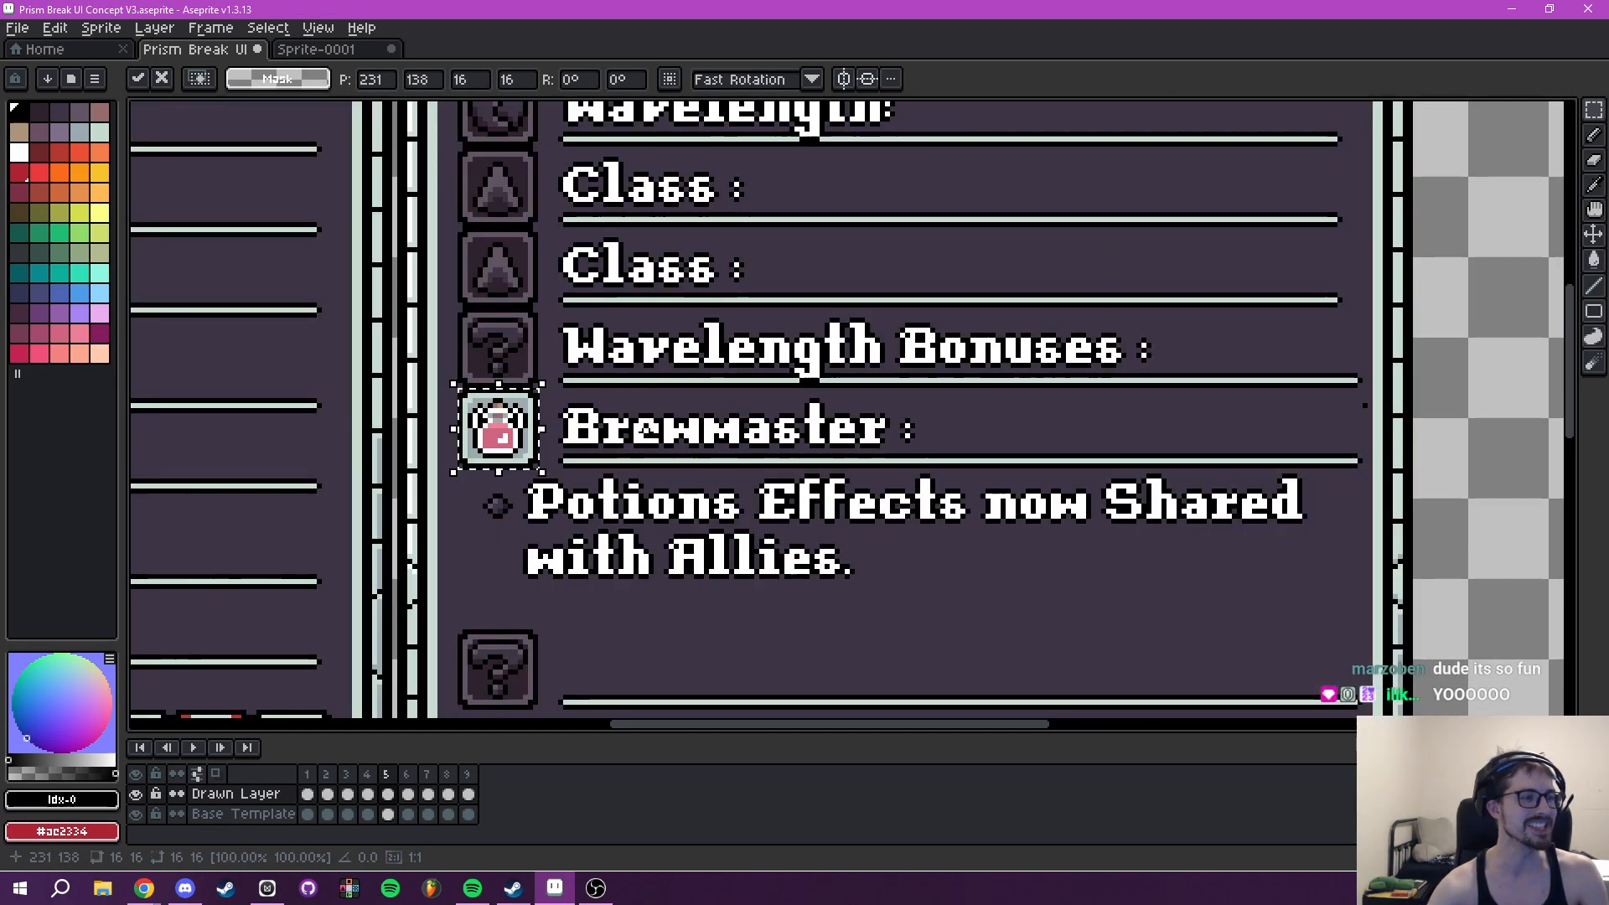
scroll(605, 395, up, 3)
key(ctrl+d)
scroll(715, 421, down, 5)
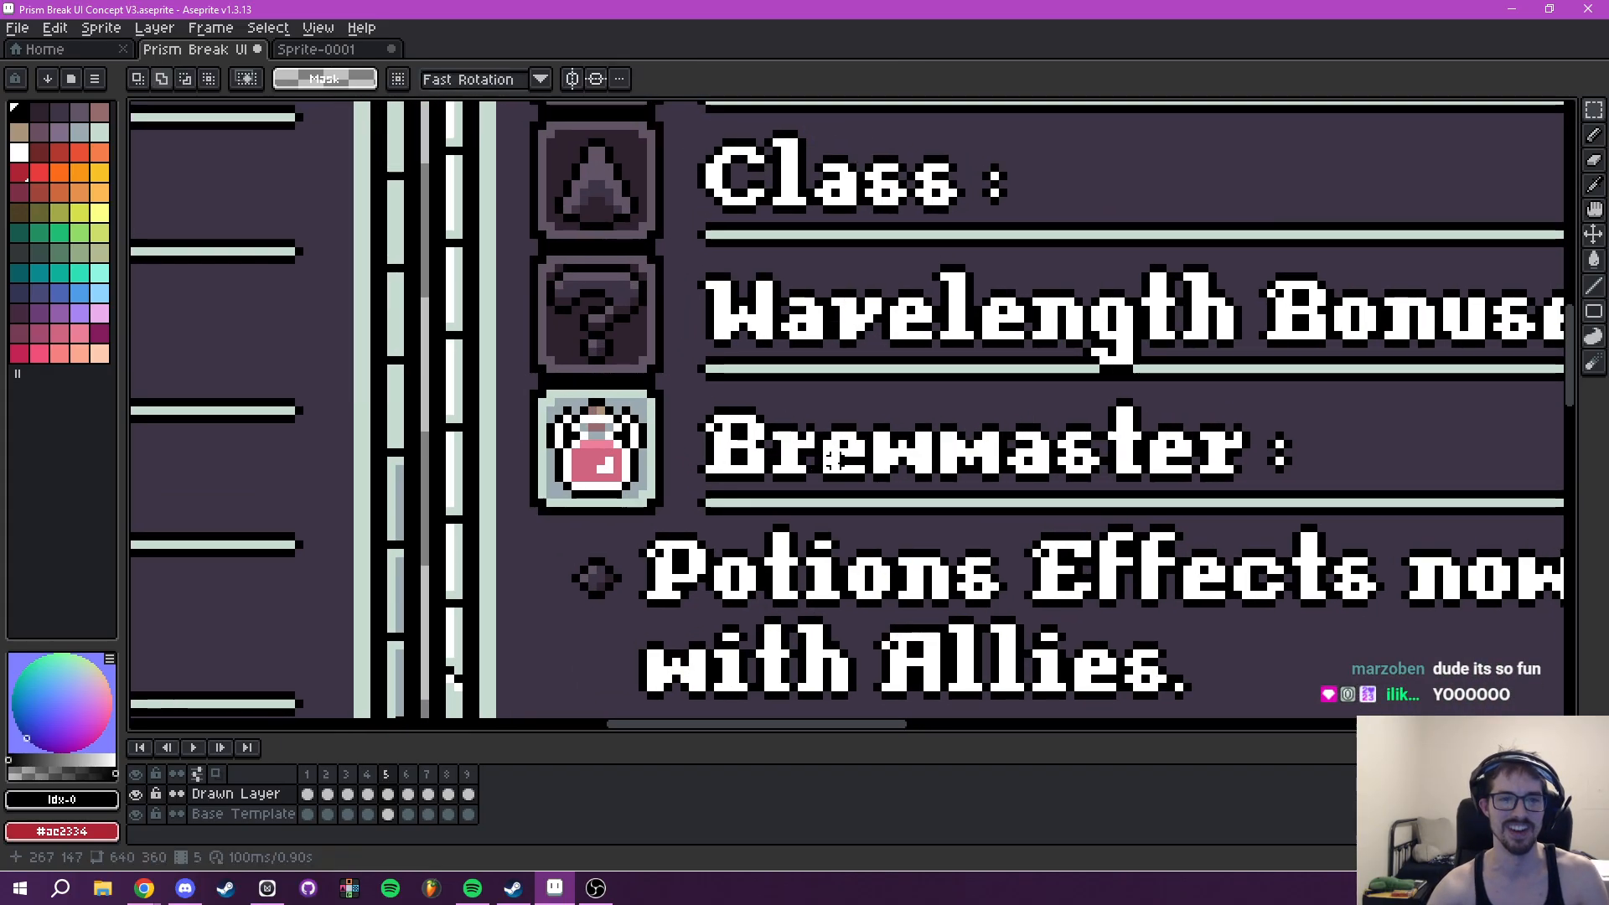
- Review the Tooltip panel and toggle the Drawn Layer's visibility to compare it with the blank Base Template
scroll(773, 411, up, 1)
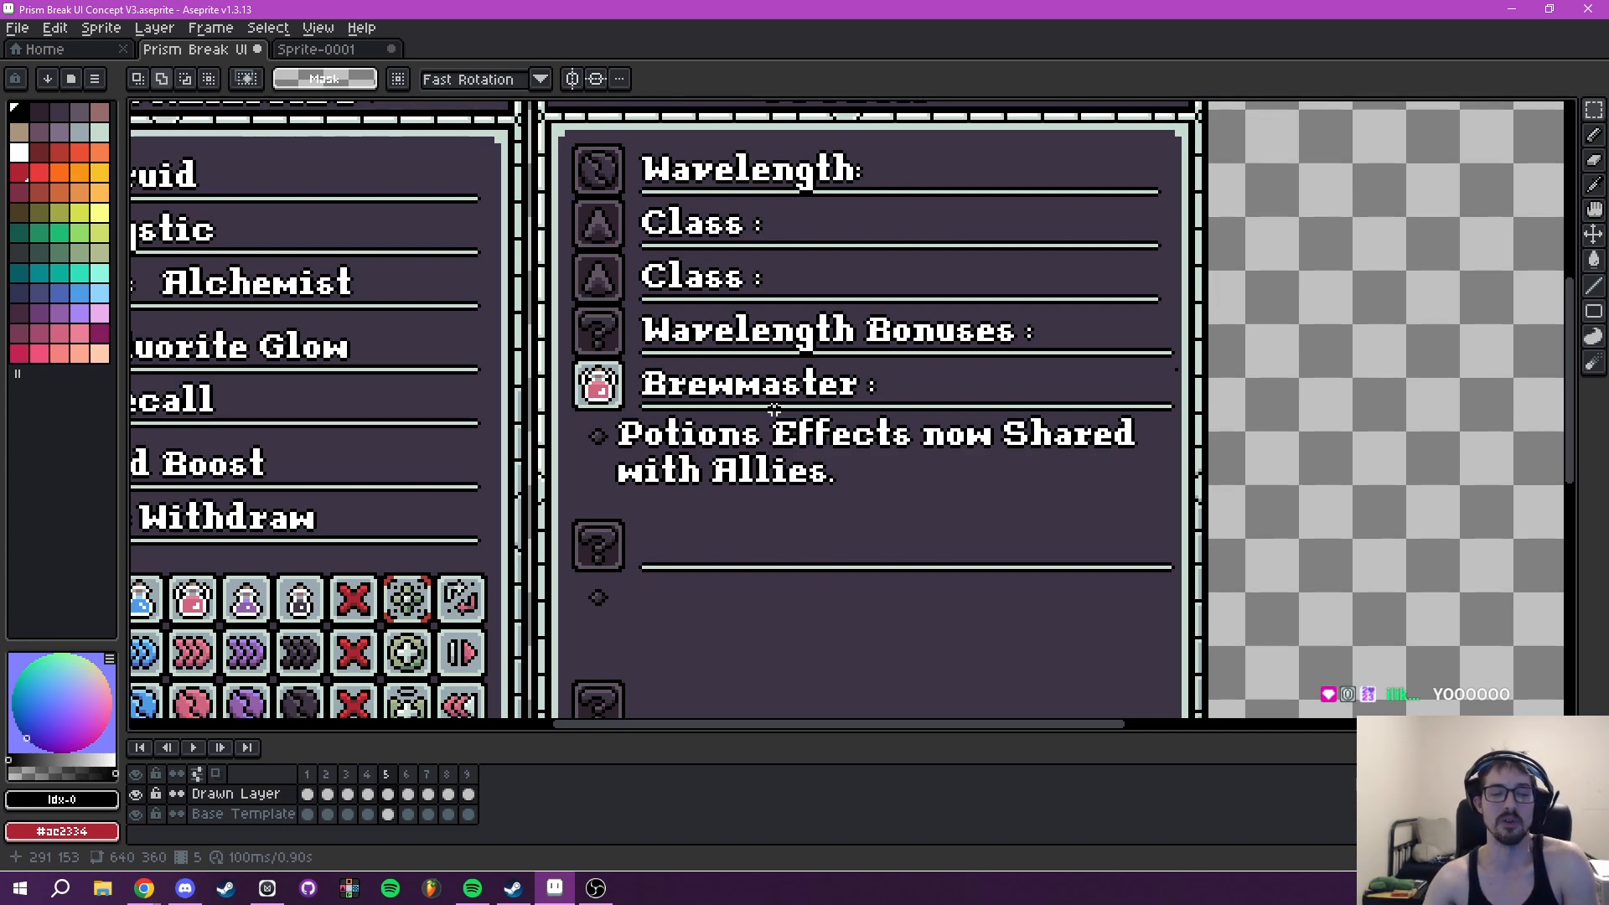
scroll(780, 497, down, 2)
scroll(721, 453, right, 1)
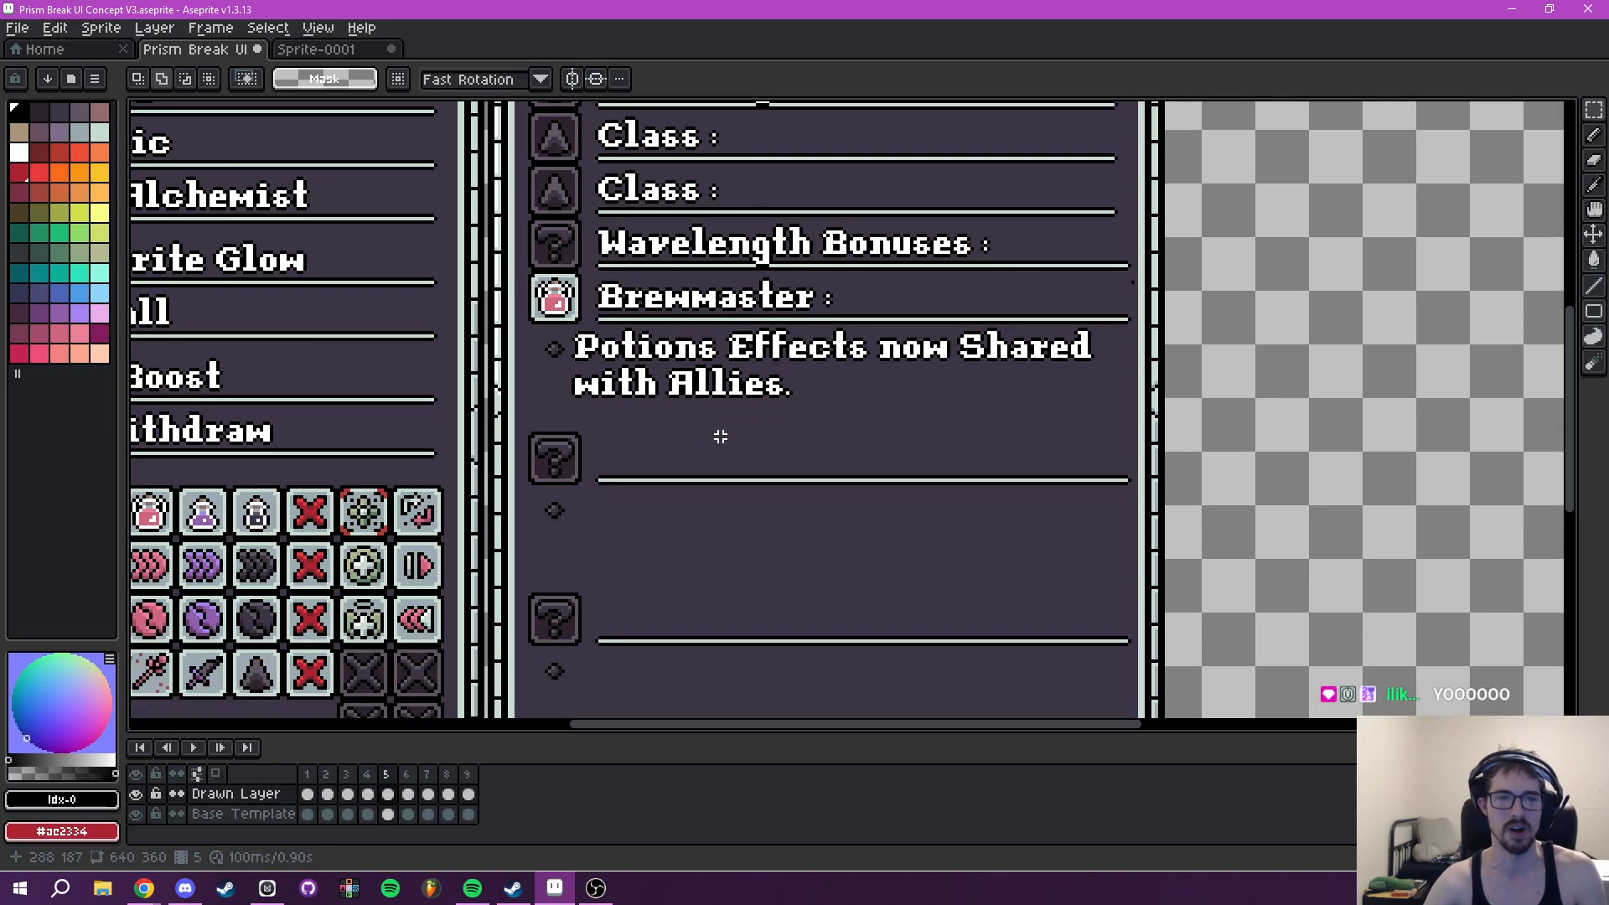
drag(703, 417, 803, 611)
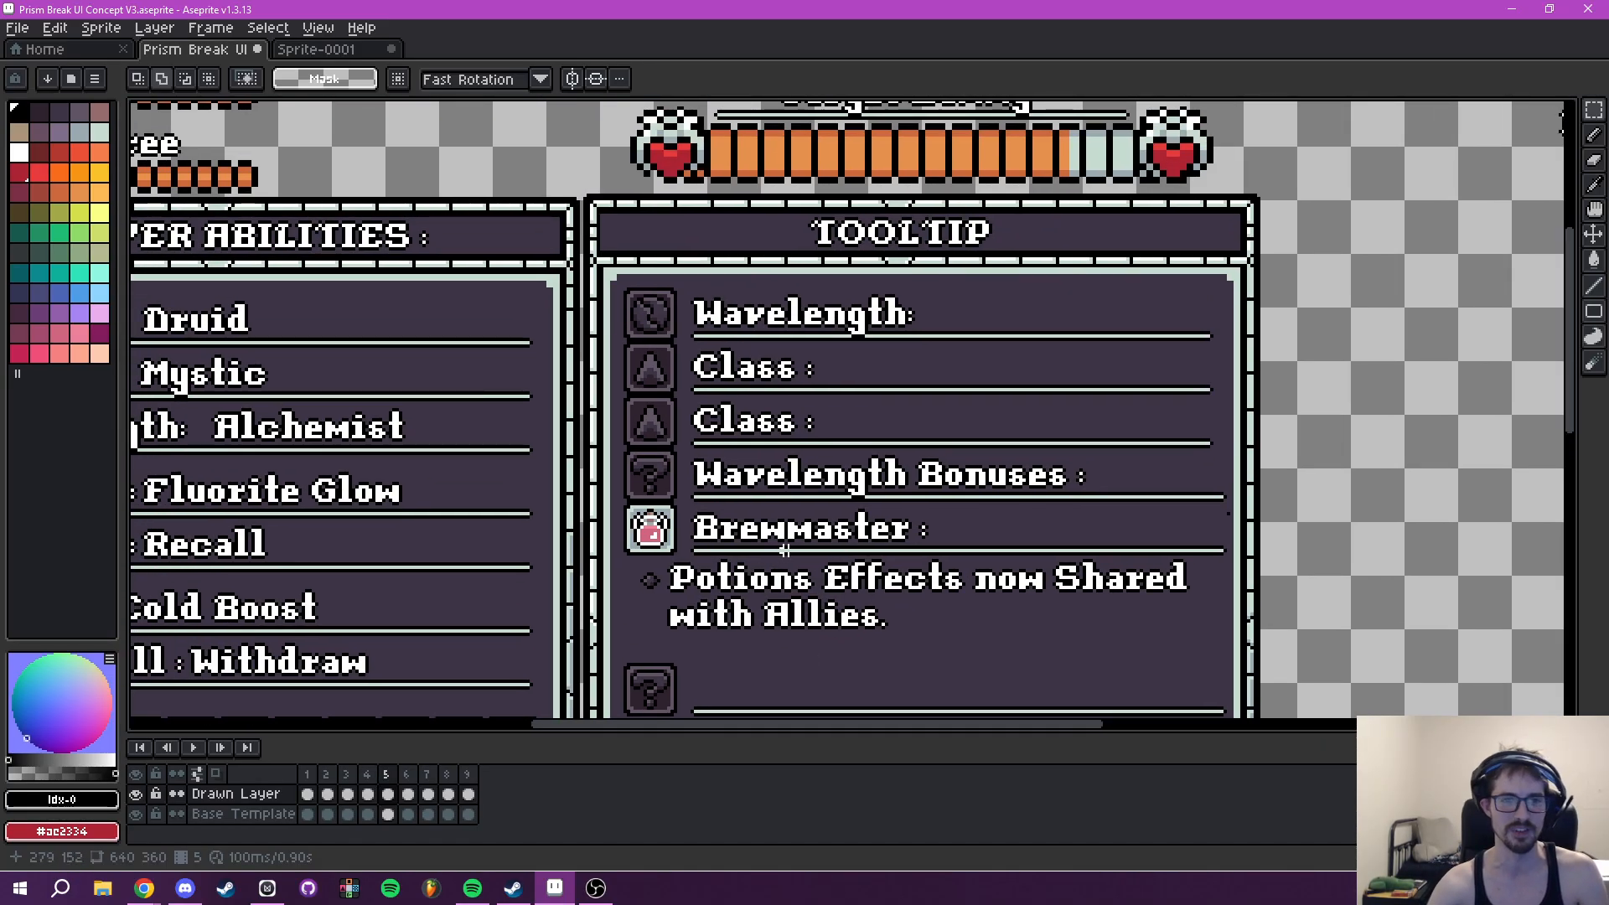
drag(939, 511, 1173, 456)
mouse_move(1061, 495)
mouse_down()
mouse_move(1070, 470)
mouse_move(1185, 541)
mouse_move(1056, 480)
mouse_move(1048, 422)
mouse_up()
click(140, 794)
click(141, 795)
click(140, 795)
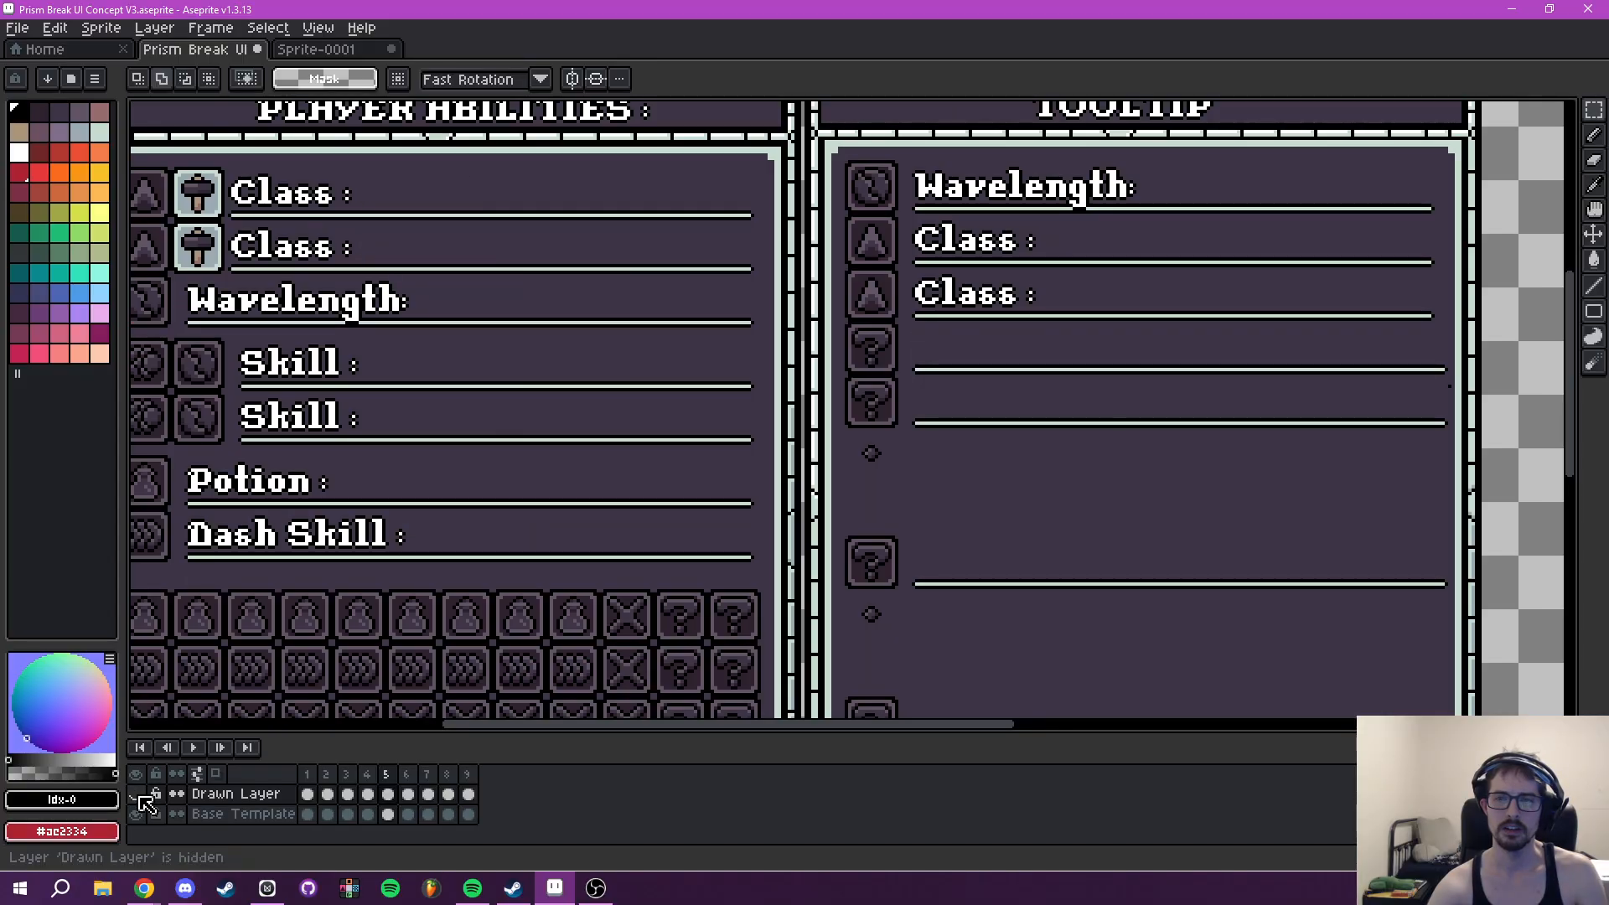
- Show the Drawn Layer again and move its "Wavelength Bonuses :" heading onto the Base Template layer at the same position
click(141, 794)
scroll(1061, 363, up, 4)
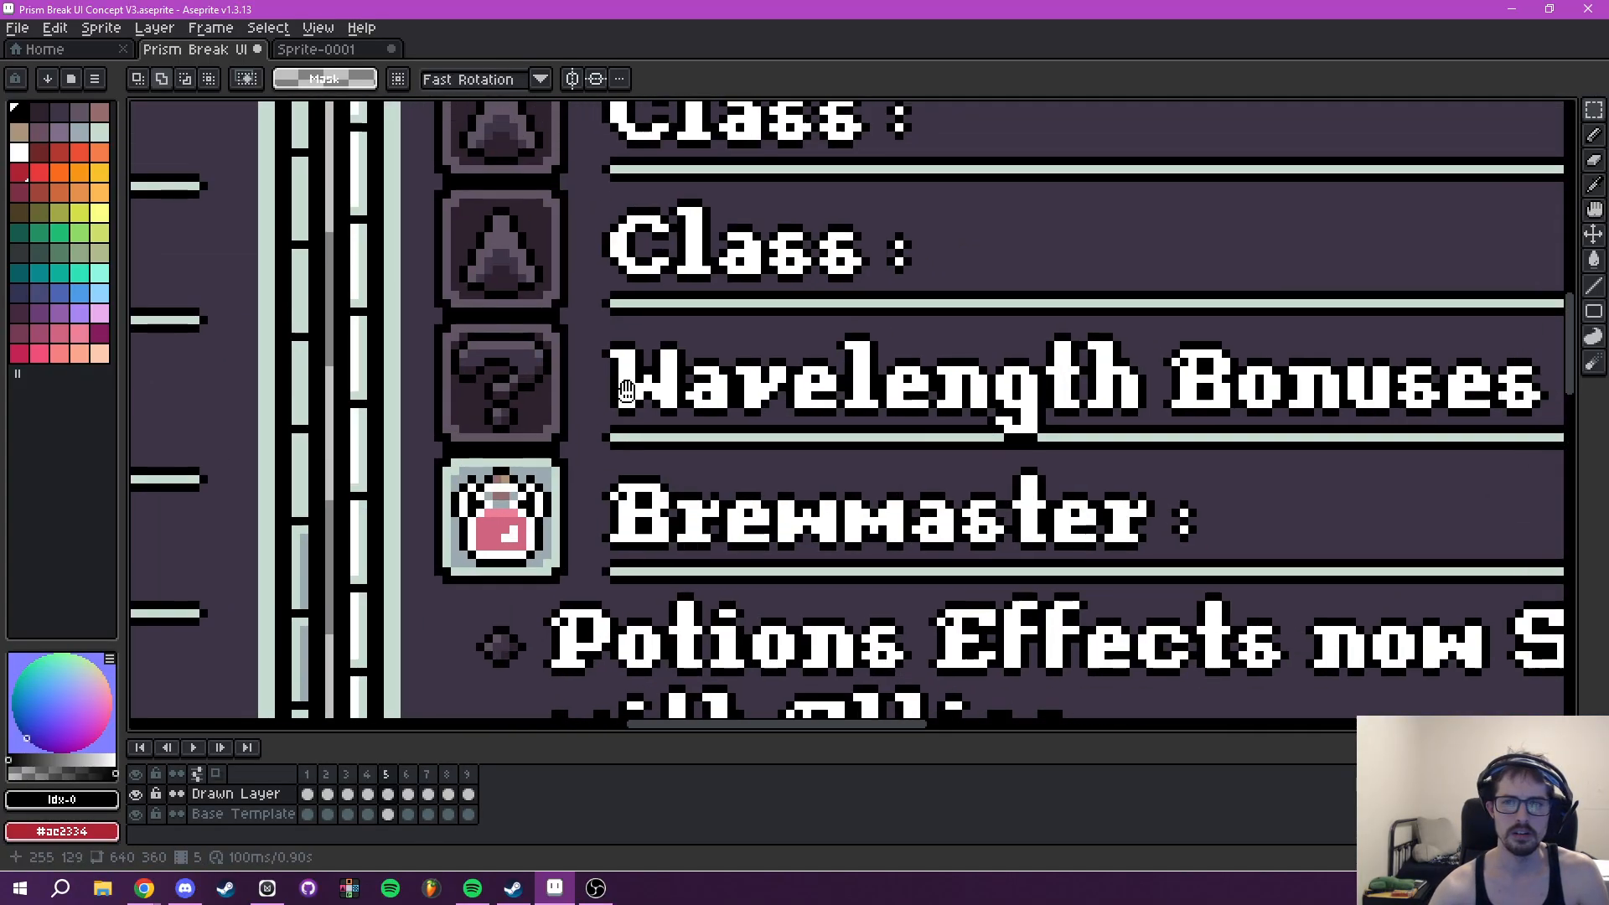
drag(627, 392, 594, 421)
drag(563, 351, 1533, 501)
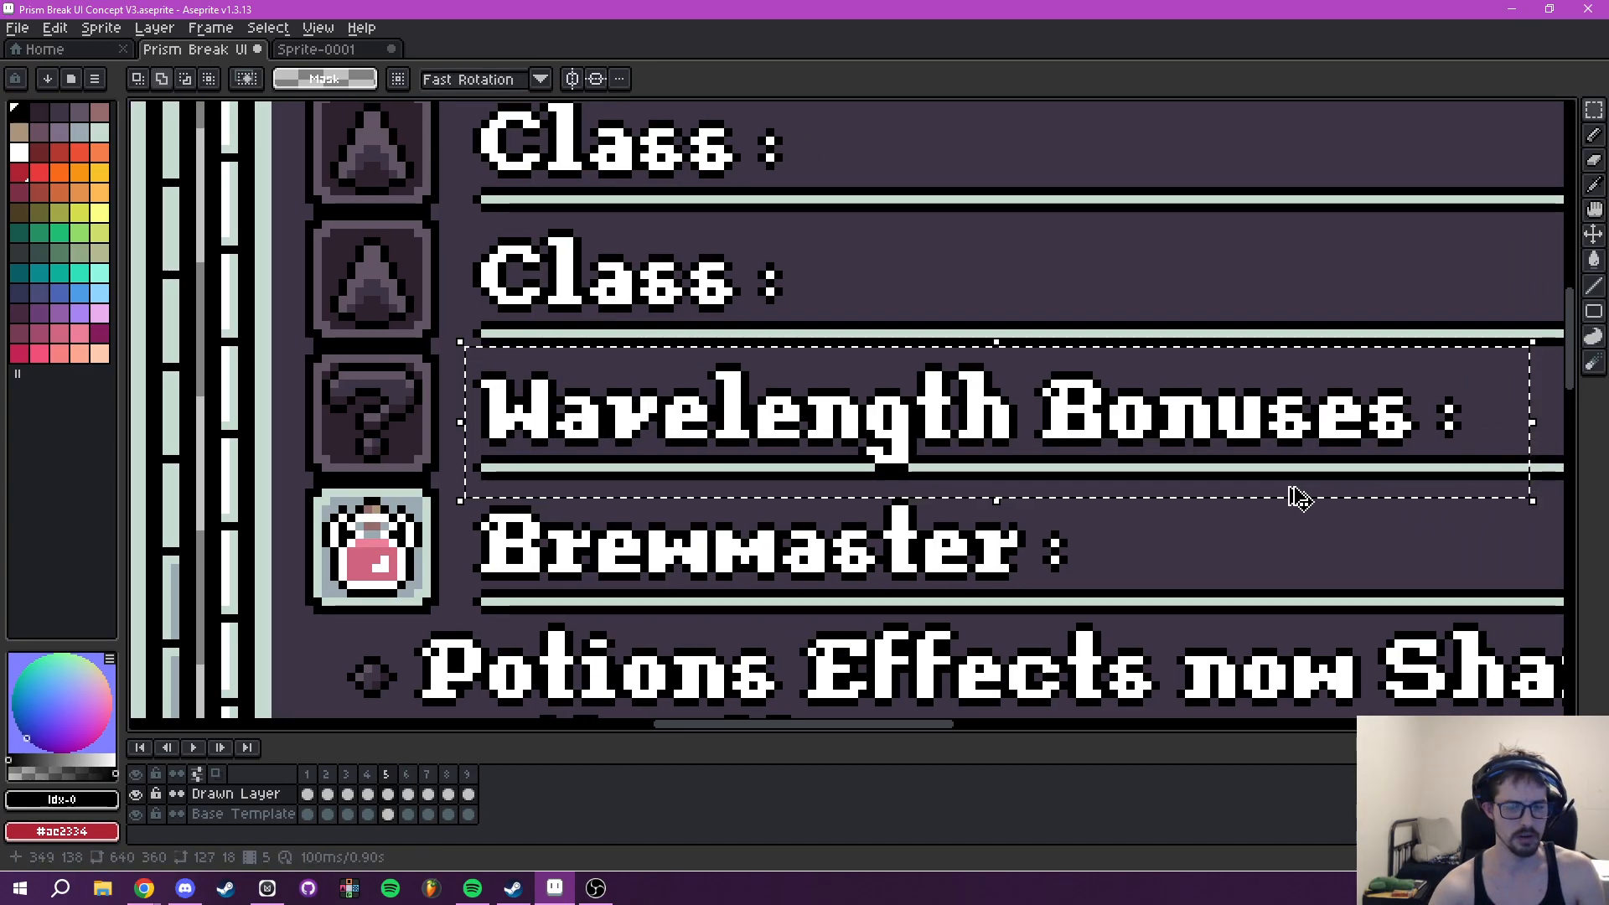
key(Delete)
click(243, 813)
key(ctrl+v)
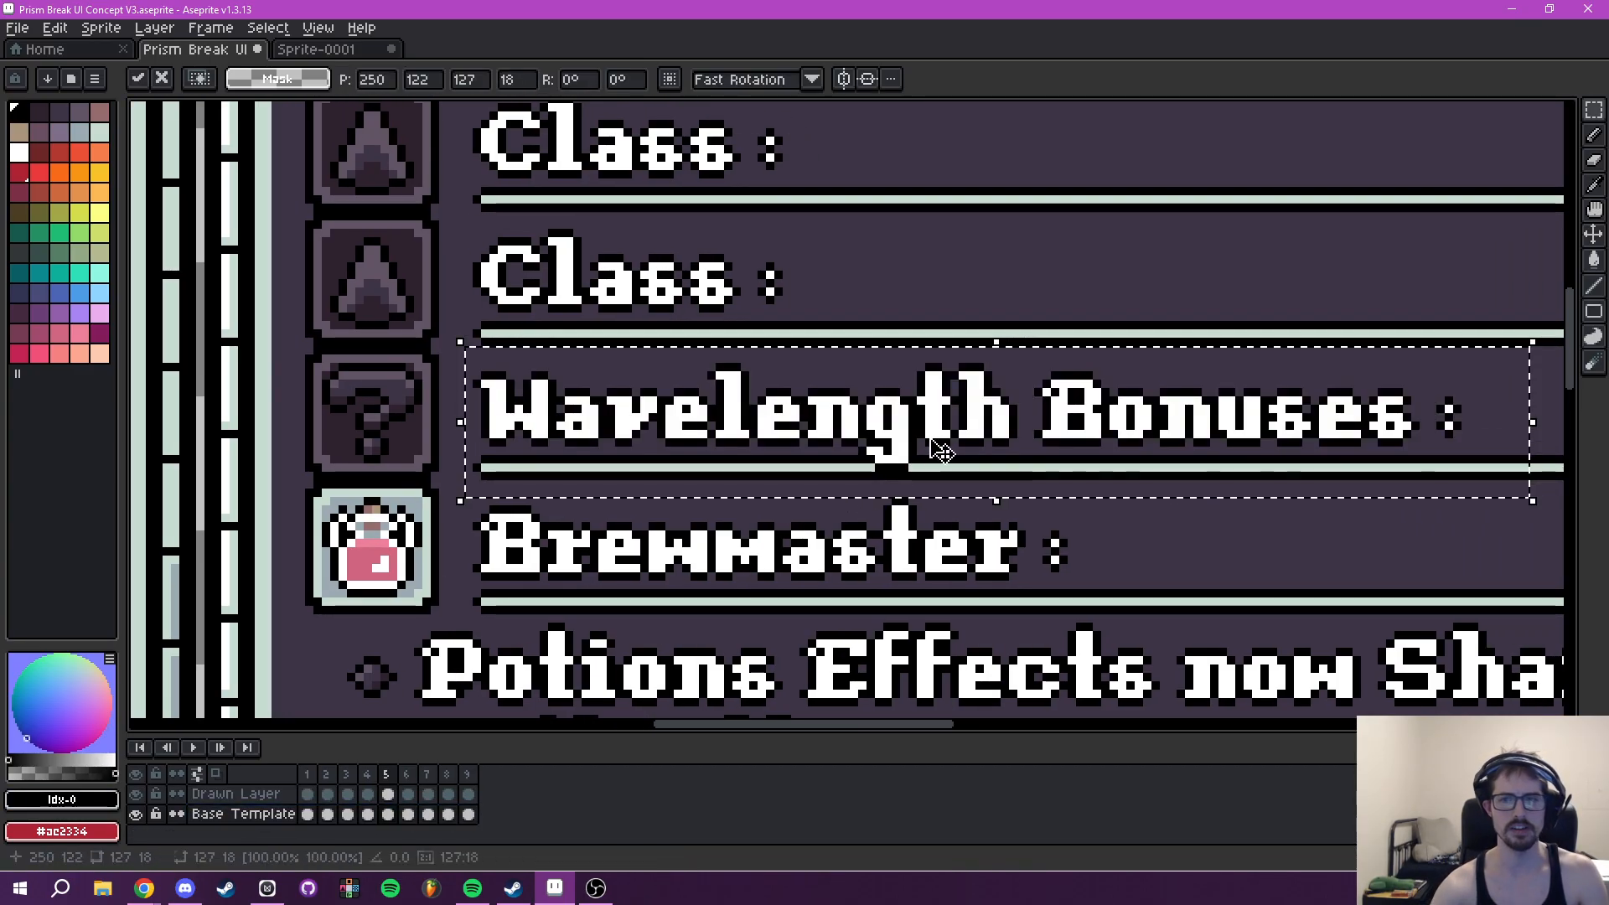
key(ctrl+d)
- Toggle the Drawn Layer's visibility to check the Tooltip headings on the Base Template
scroll(1103, 475, down, 2)
drag(1105, 475, 959, 461)
click(136, 795)
click(137, 795)
mouse_move(851, 614)
mouse_down()
mouse_move(971, 417)
mouse_move(875, 467)
mouse_move(948, 406)
mouse_move(956, 344)
mouse_move(923, 484)
mouse_move(981, 564)
mouse_move(919, 564)
mouse_move(917, 603)
mouse_up()
scroll(998, 424, down, 4)
scroll(880, 460, up, 2)
scroll(920, 484, up, 2)
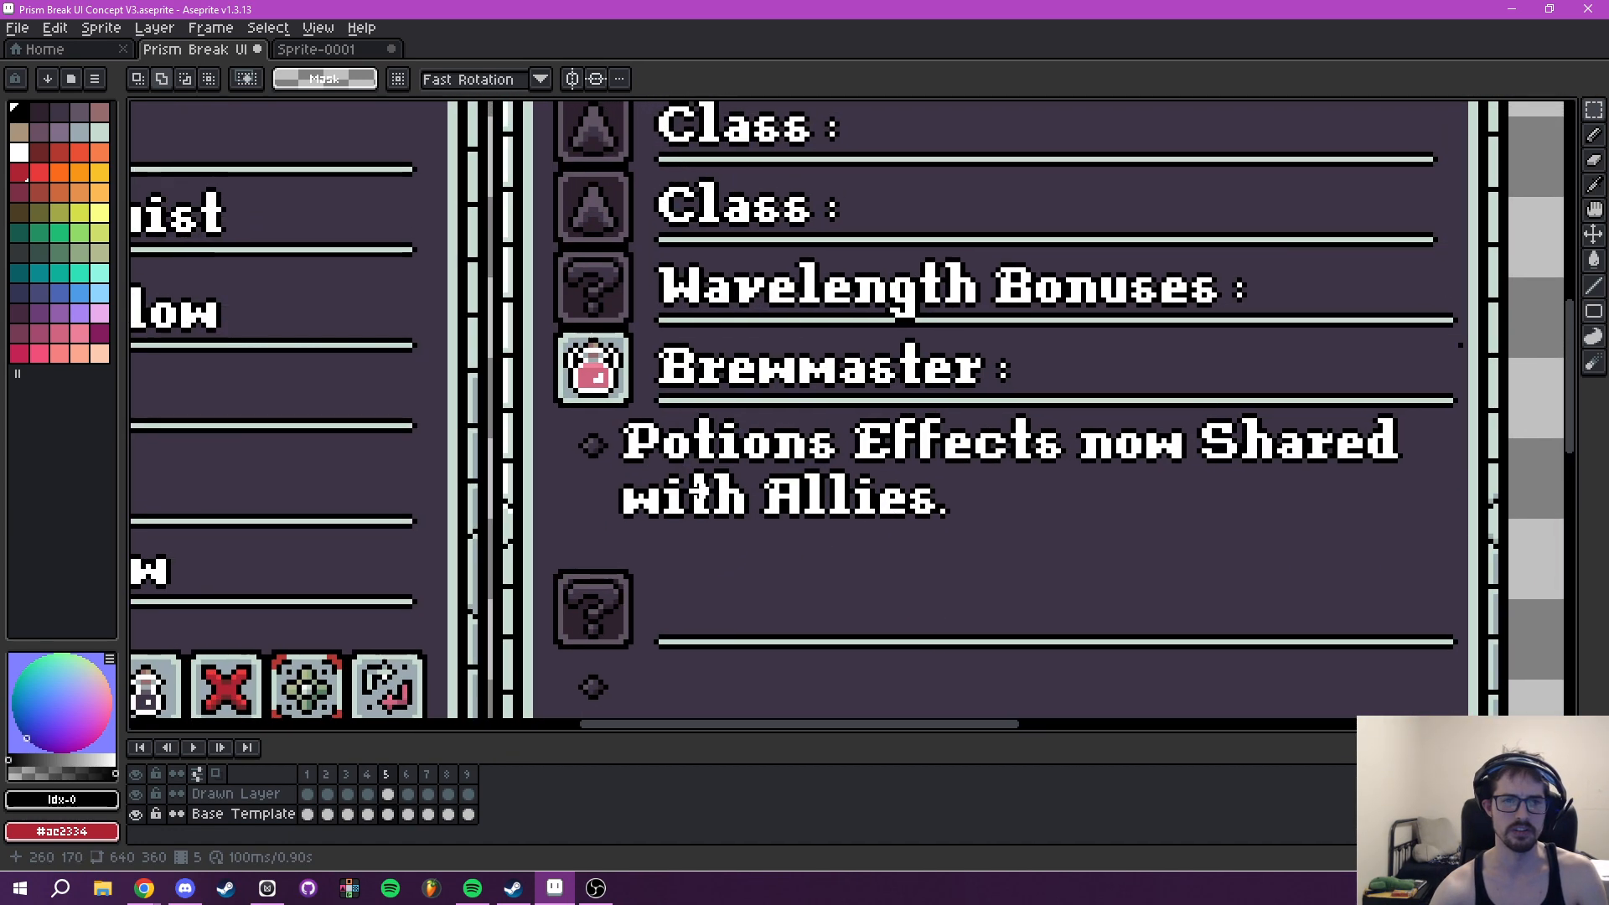
- On the Drawn Layer, paint the centre pixels of the diamond bullet beside "Potions Effects now Shared" pale green (#c7dcd0)
drag(716, 496, 802, 533)
scroll(728, 519, up, 2)
mouse_move(691, 517)
mouse_down()
mouse_move(770, 511)
mouse_move(575, 618)
mouse_up()
key(i)
click(234, 795)
scroll(644, 551, up, 3)
click(649, 462)
drag(559, 456, 650, 469)
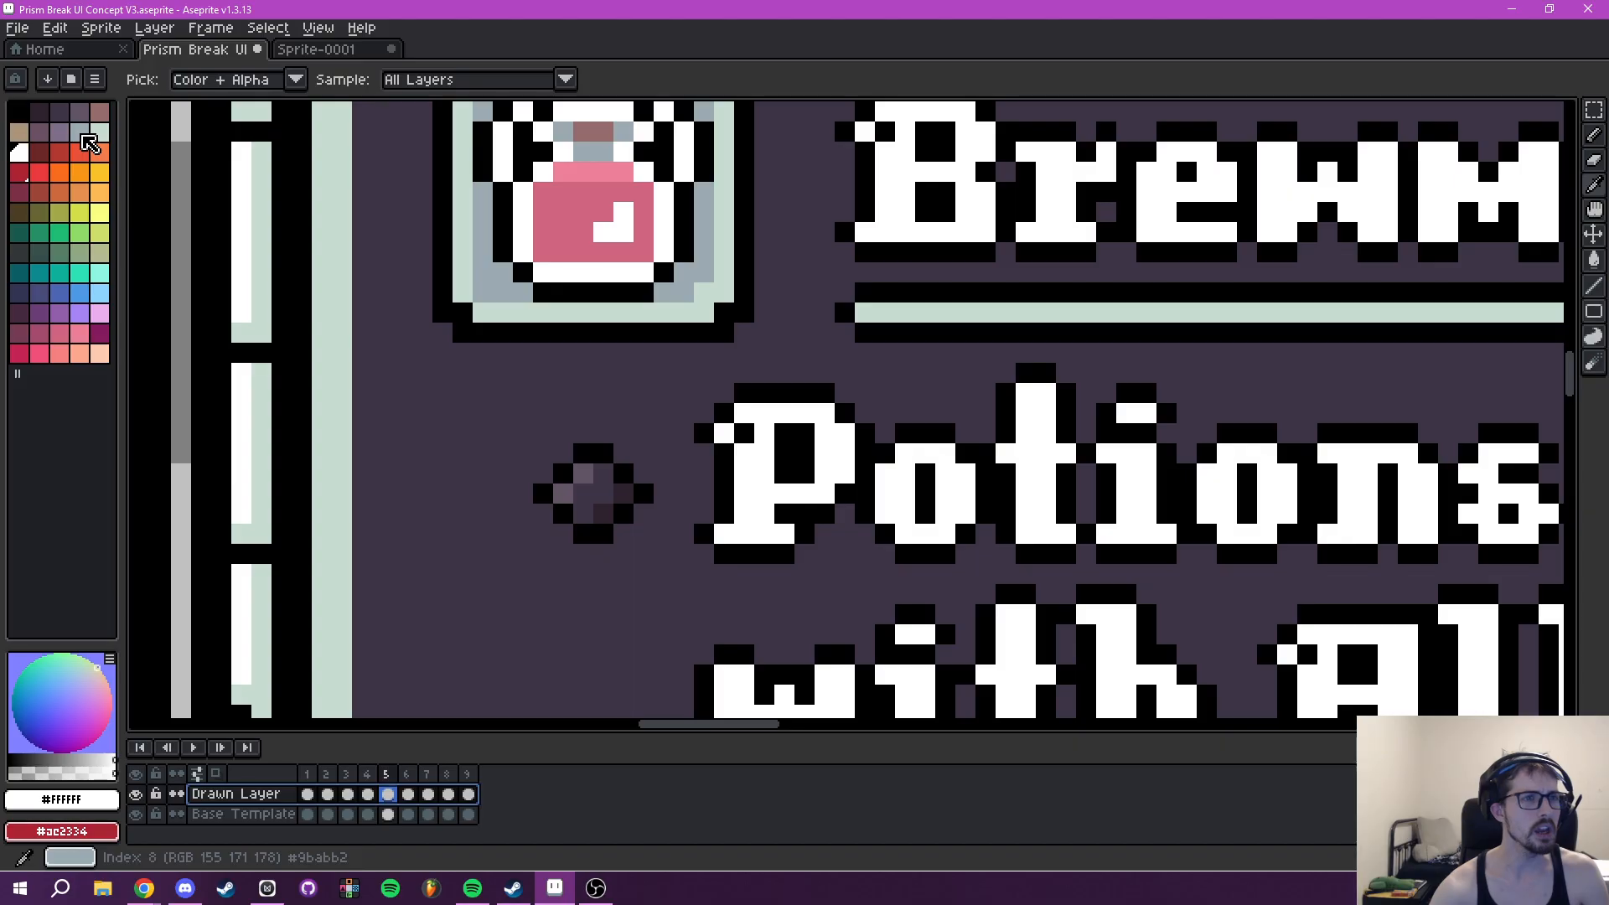
click(100, 136)
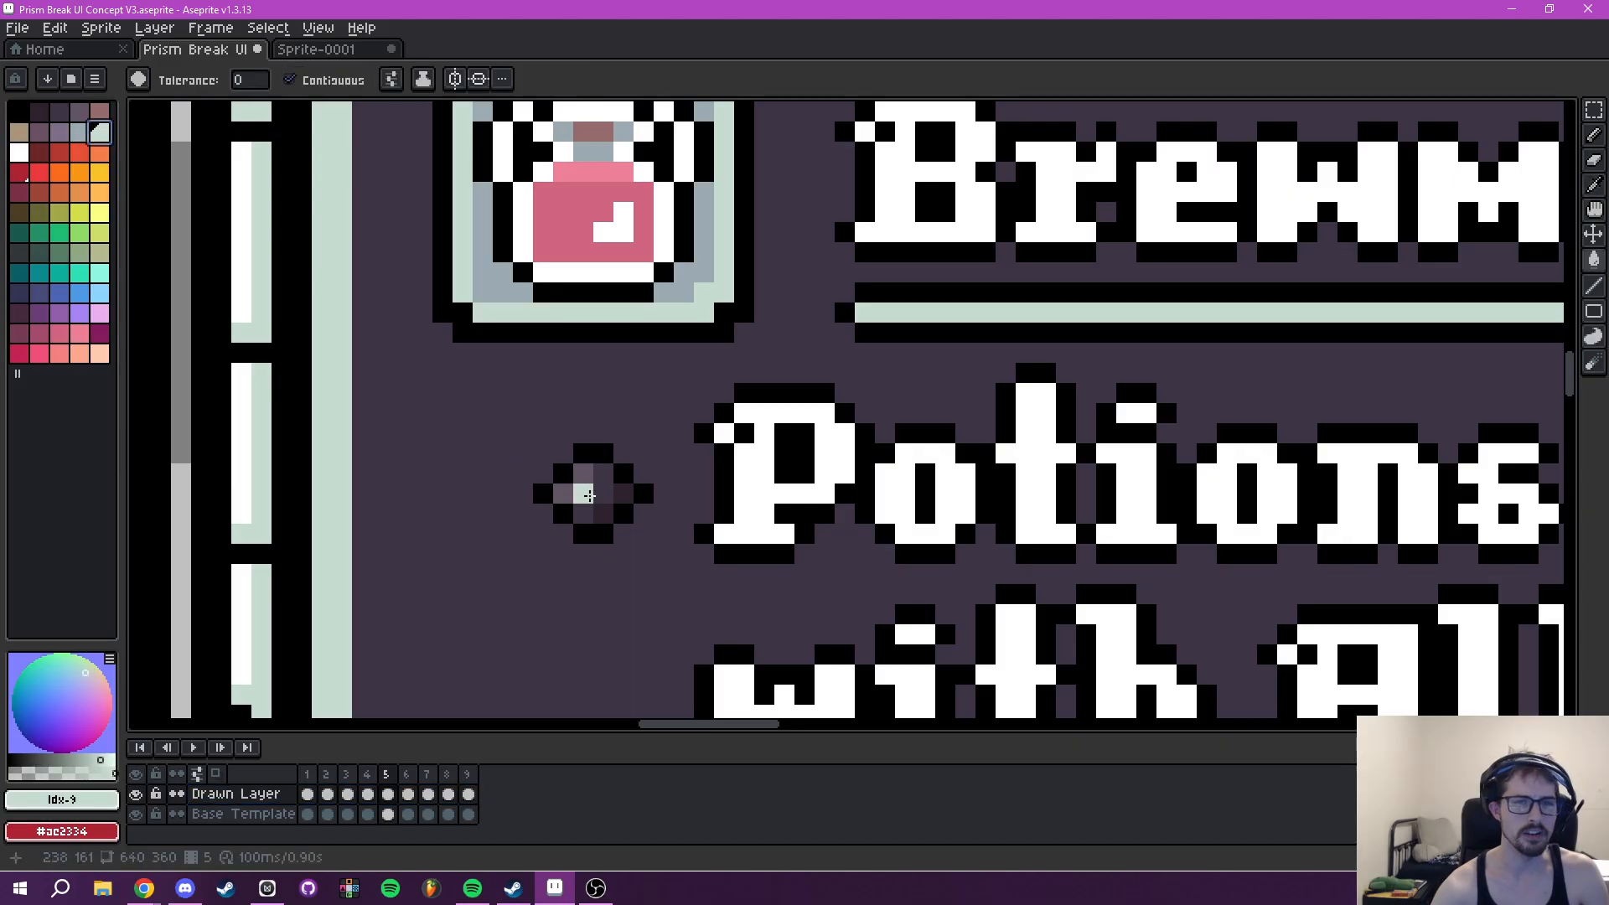
key(b)
scroll(592, 468, down, 4)
click(582, 504)
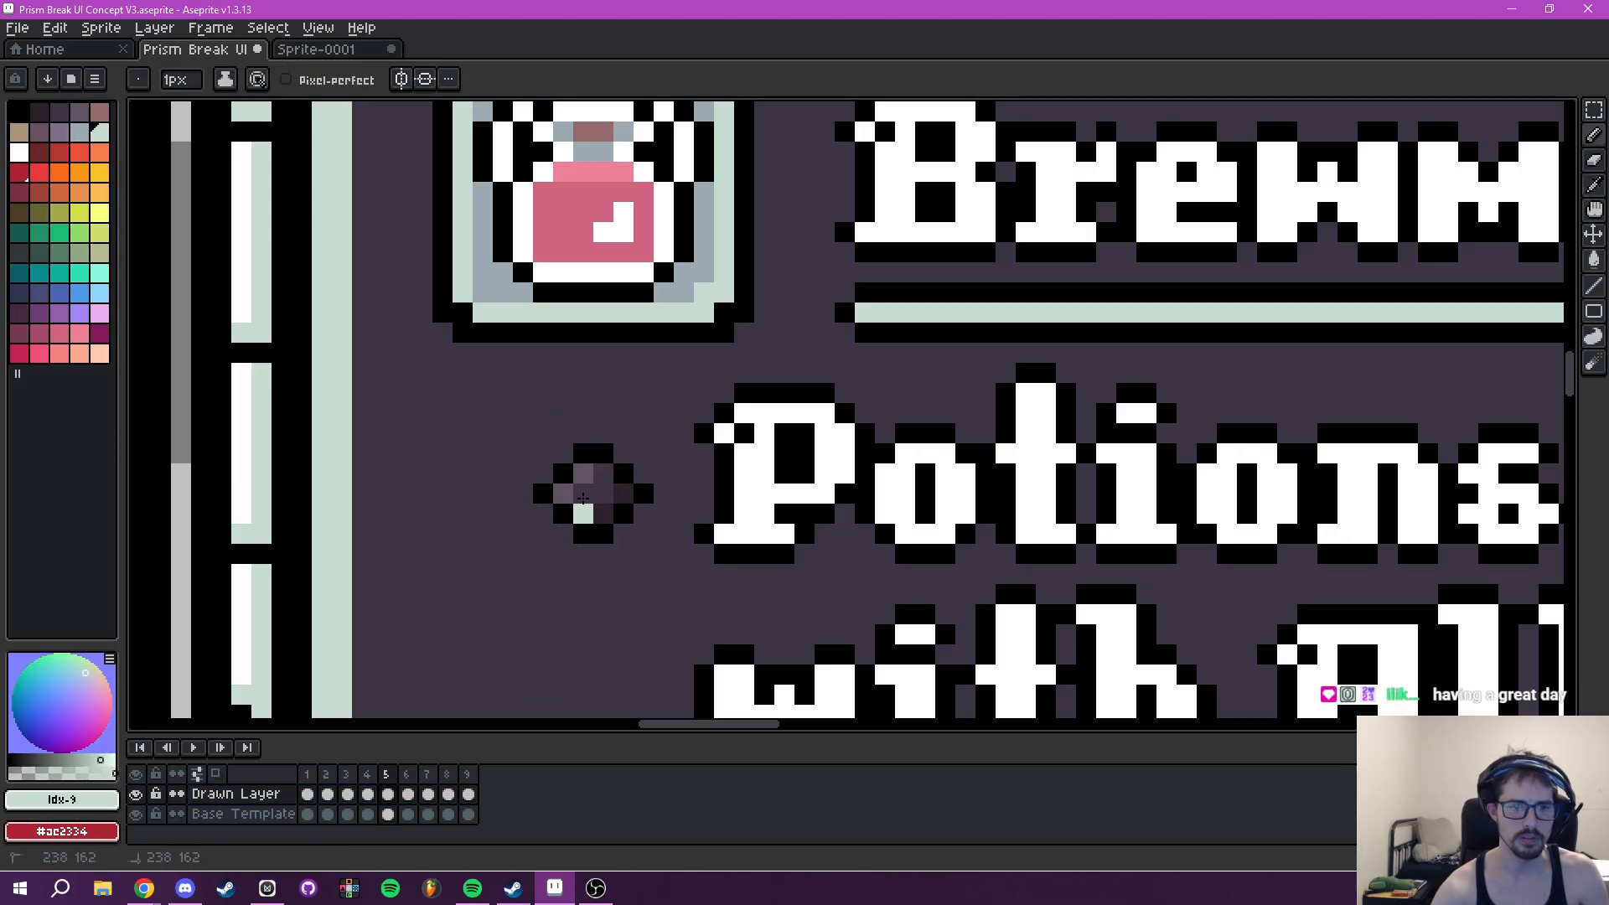
- Shade the same bullet's lower-right pixels grey-blue (#9babb2) and highlight its upper-left pixels in white
click(79, 136)
right_click(21, 154)
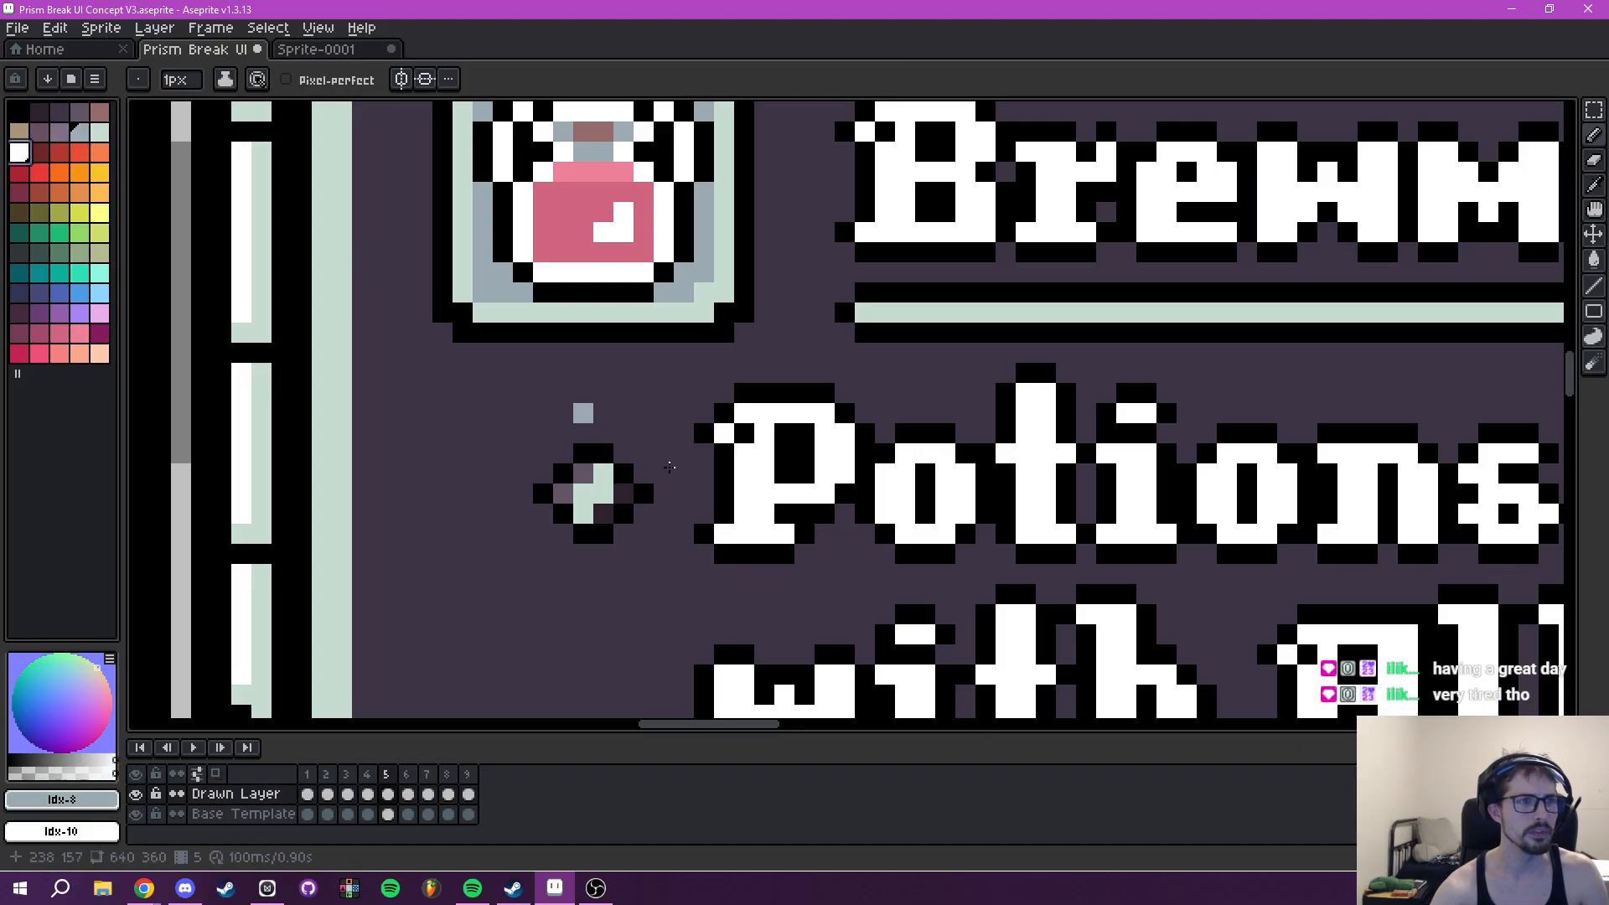
click(611, 491)
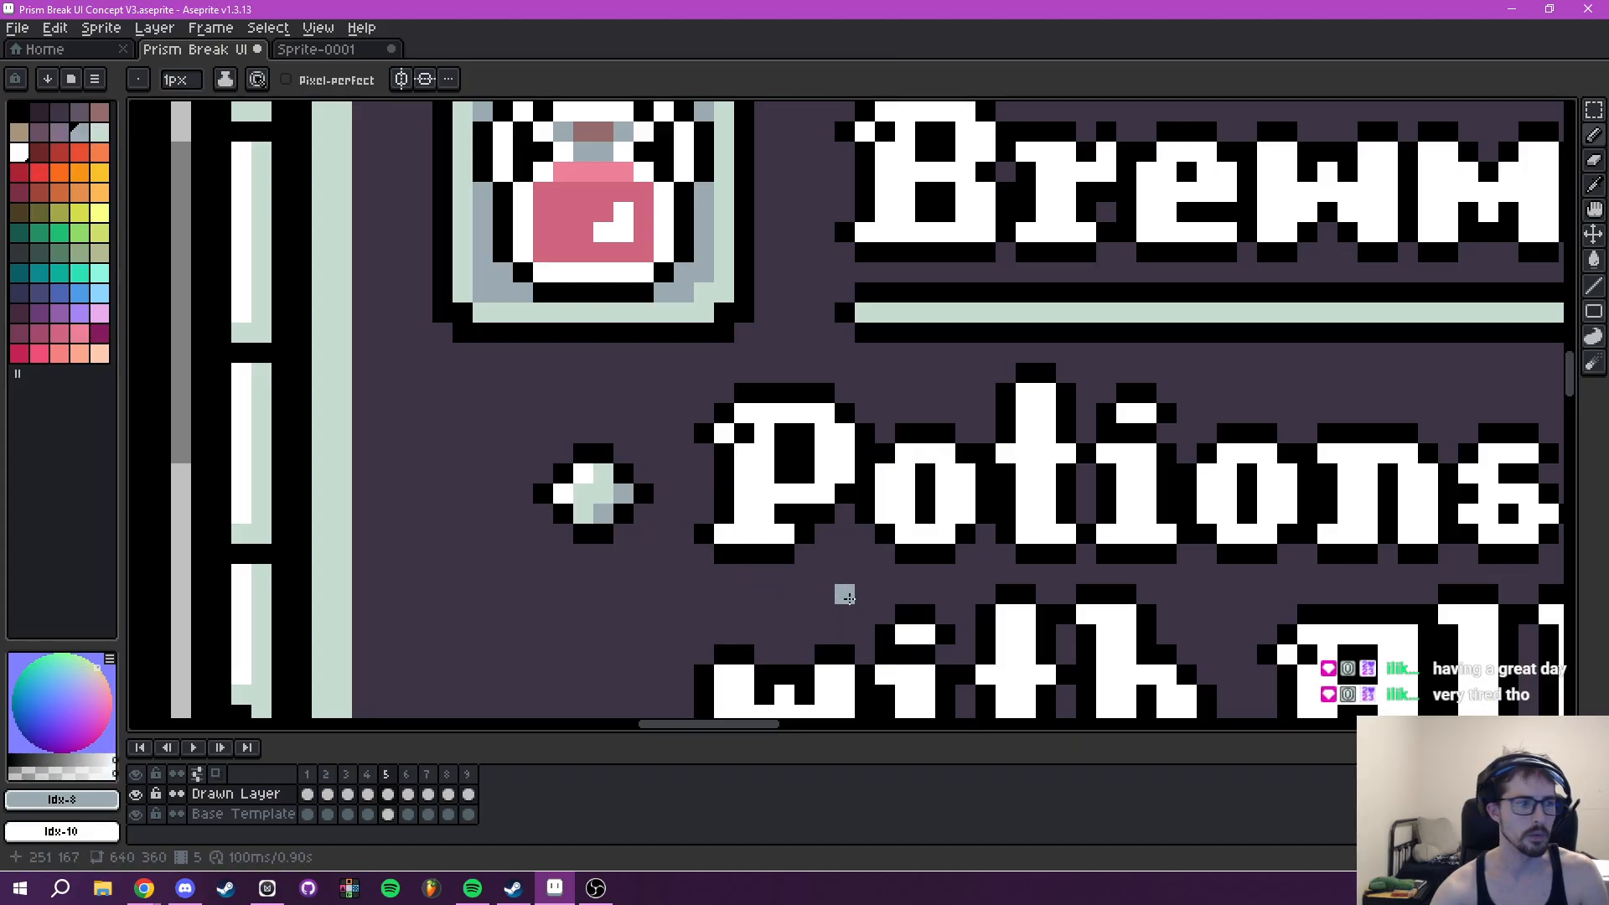
scroll(870, 513, down, 4)
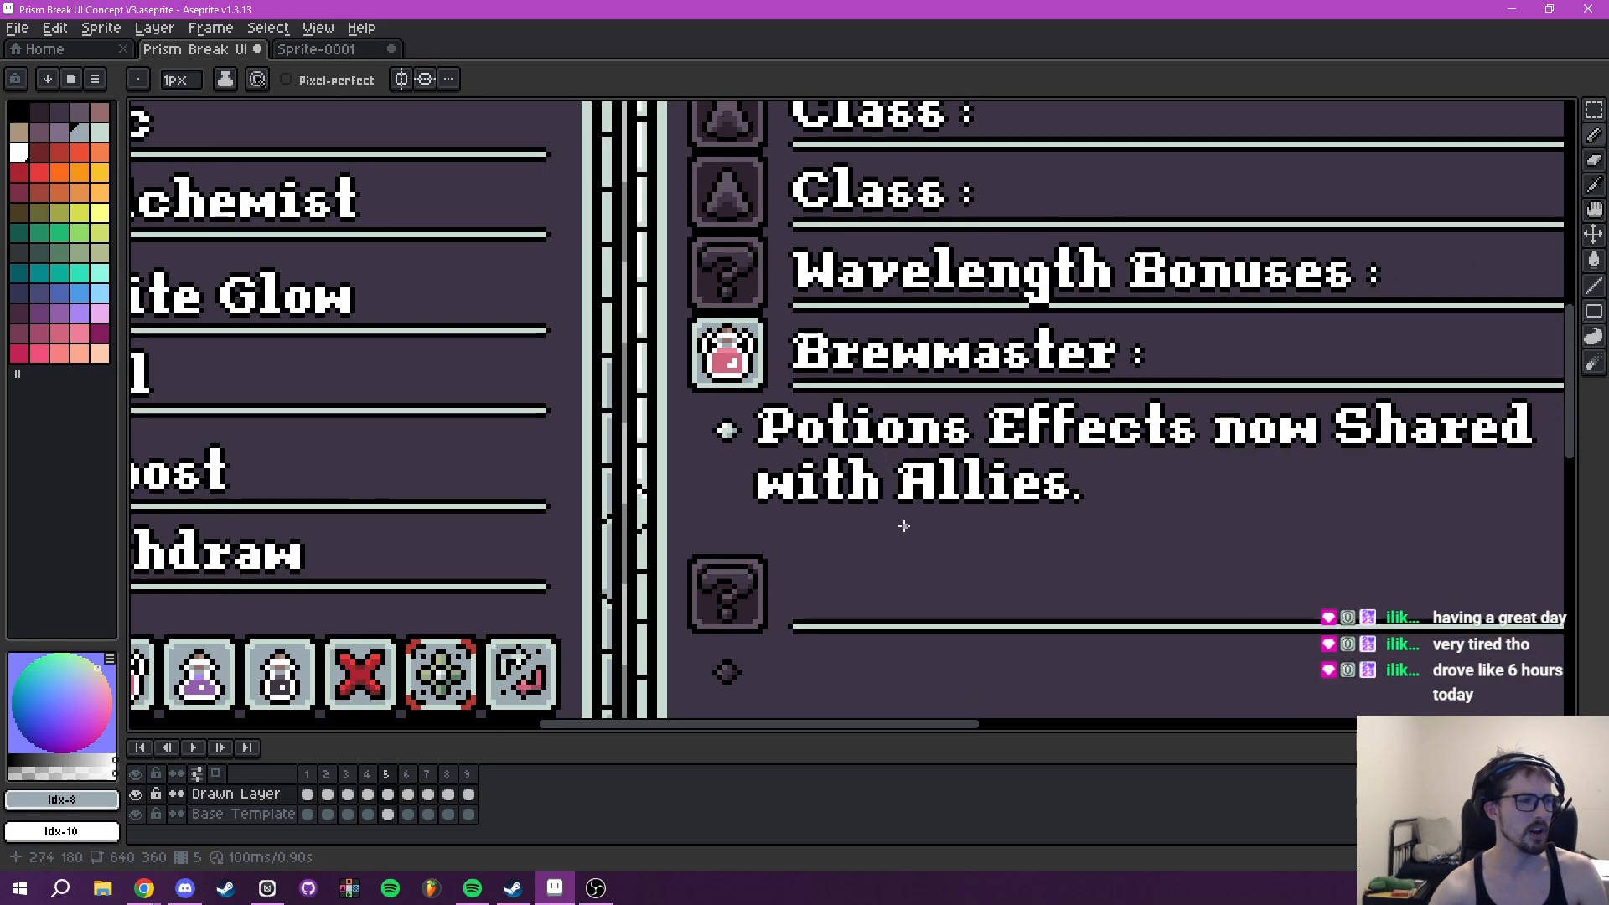
drag(904, 526, 839, 402)
drag(775, 586, 807, 446)
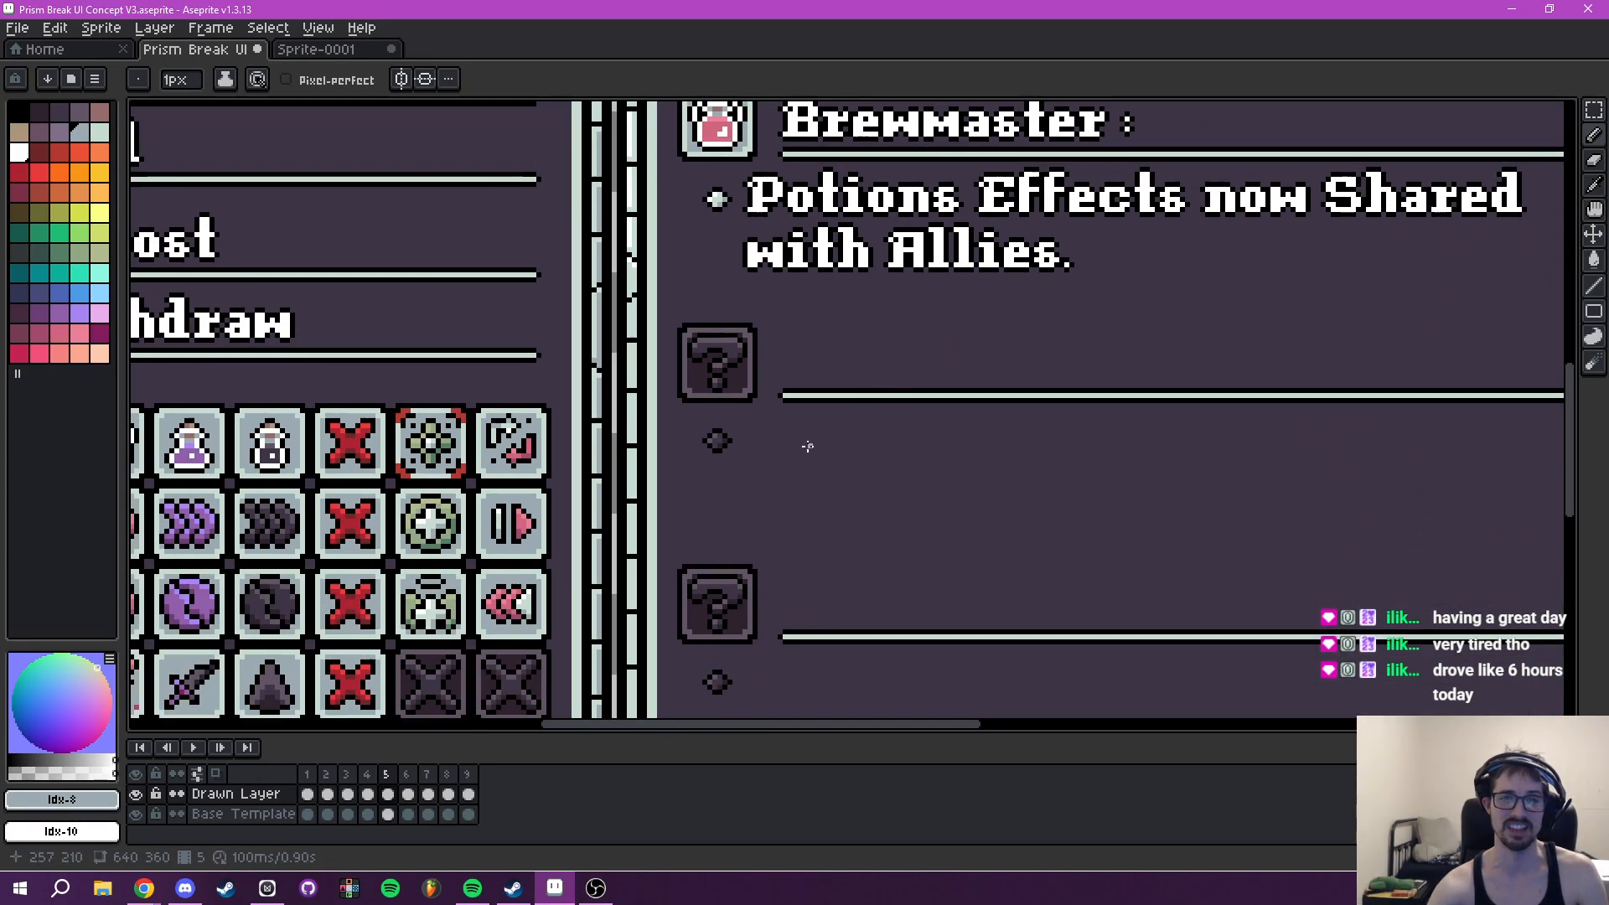
scroll(729, 444, up, 4)
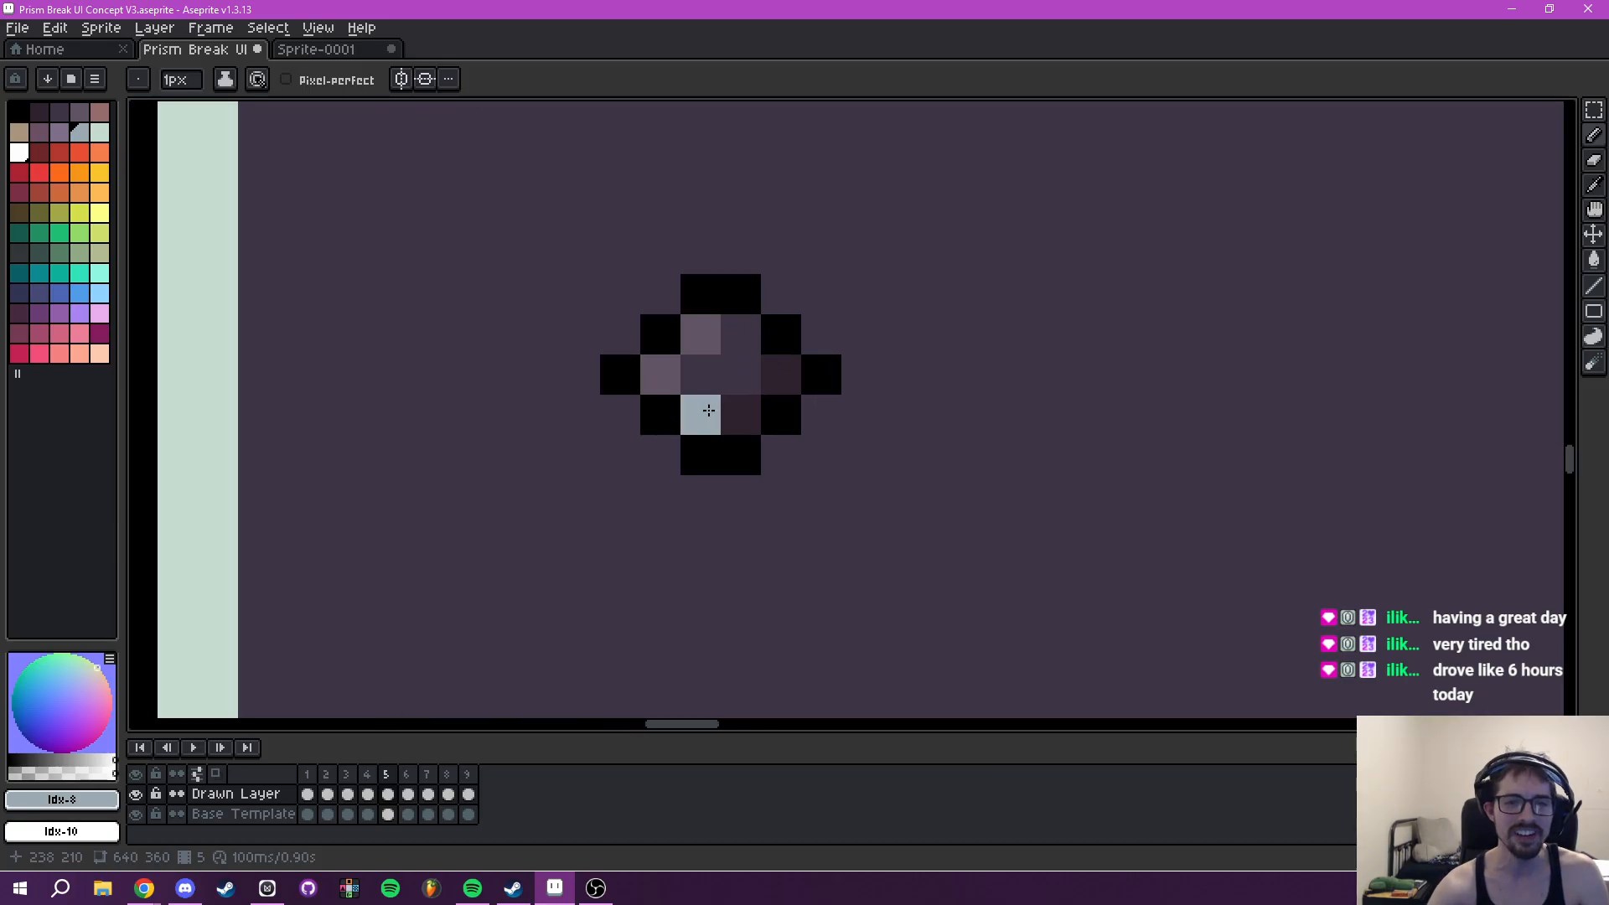
mouse_move(715, 408)
mouse_down()
mouse_move(744, 372)
mouse_move(743, 339)
mouse_up()
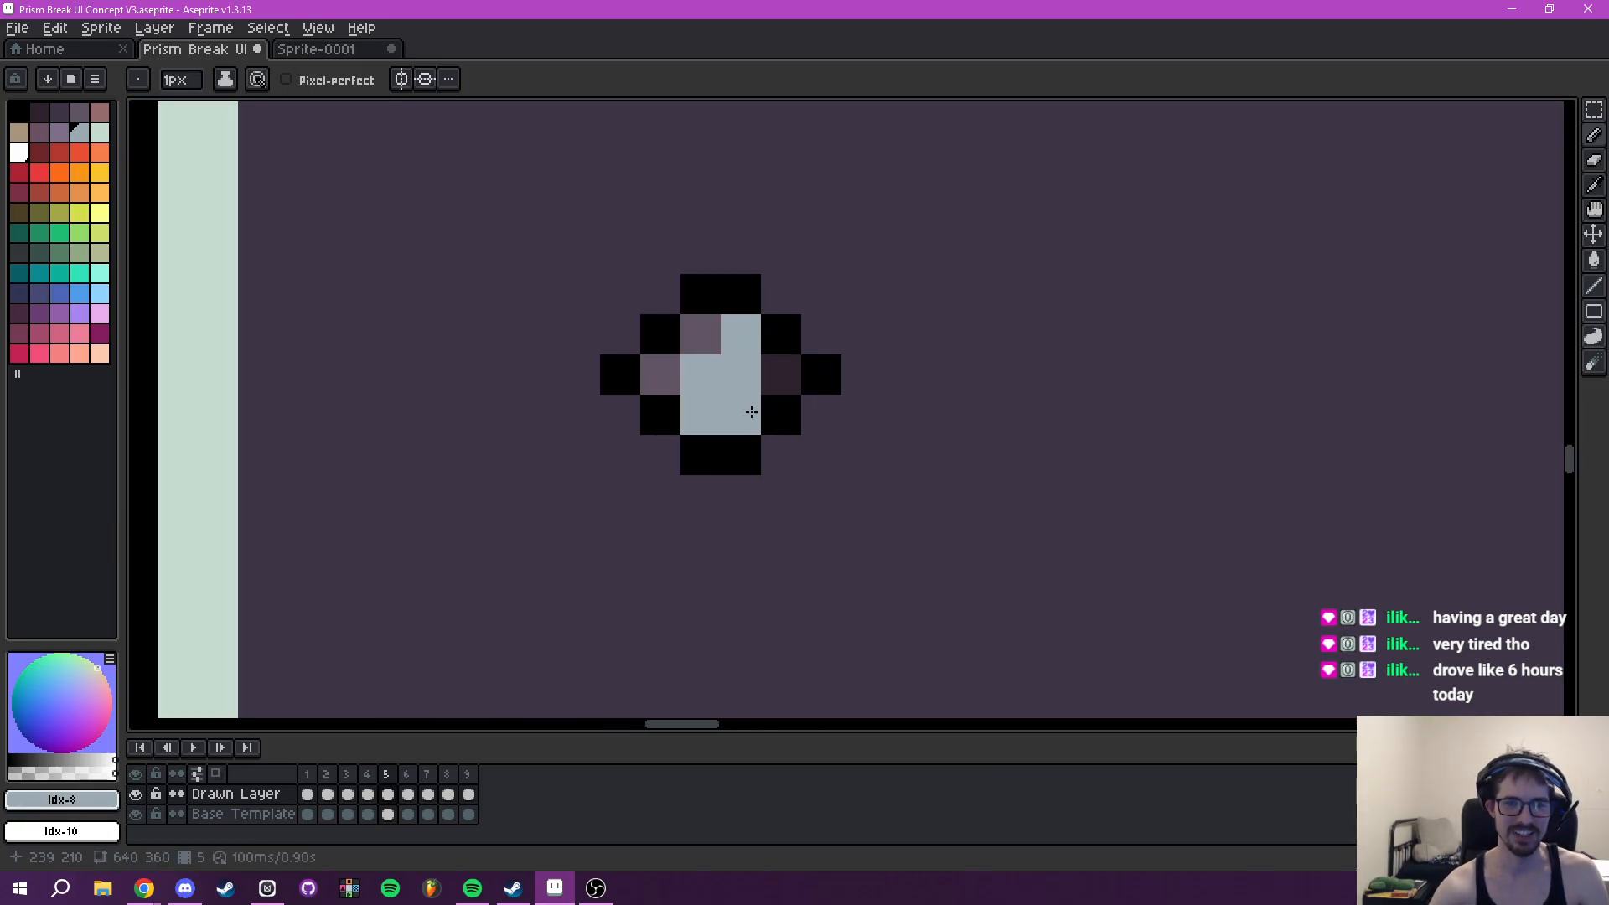
right_click(750, 412)
right_click(783, 385)
key(ctrl+z)
key(ctrl+z)
key(ctrl+z)
key(ctrl+z)
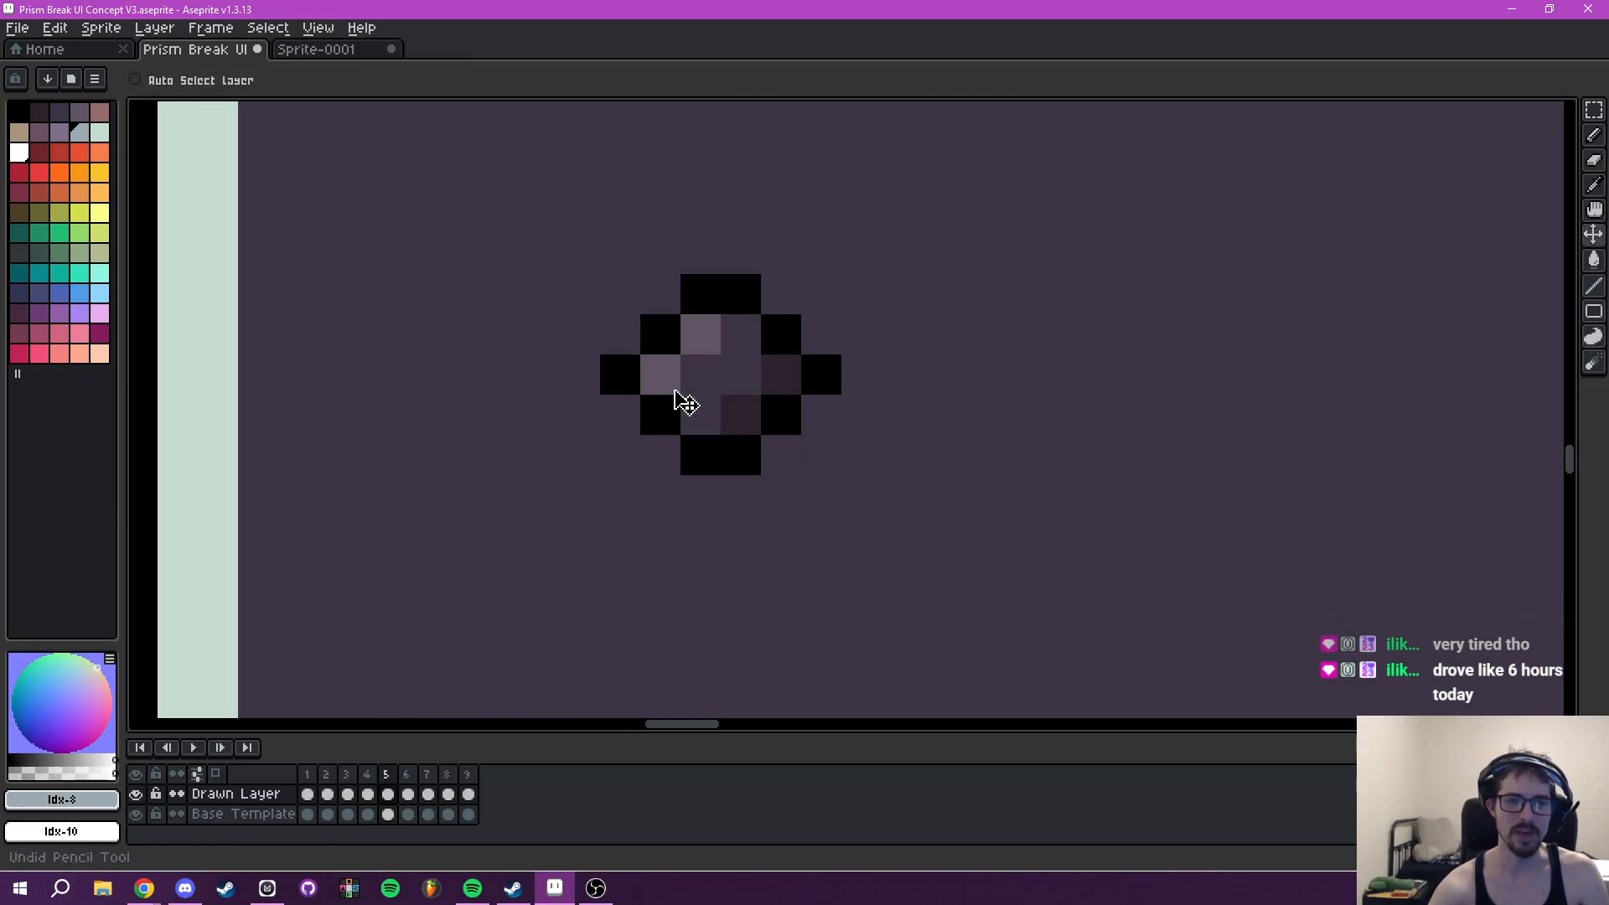
- Paint white upper-left highlights and grey-blue lower-right shading on the bullet under the empty slot below Brewmaster, matching the first bullet
scroll(694, 352, down, 6)
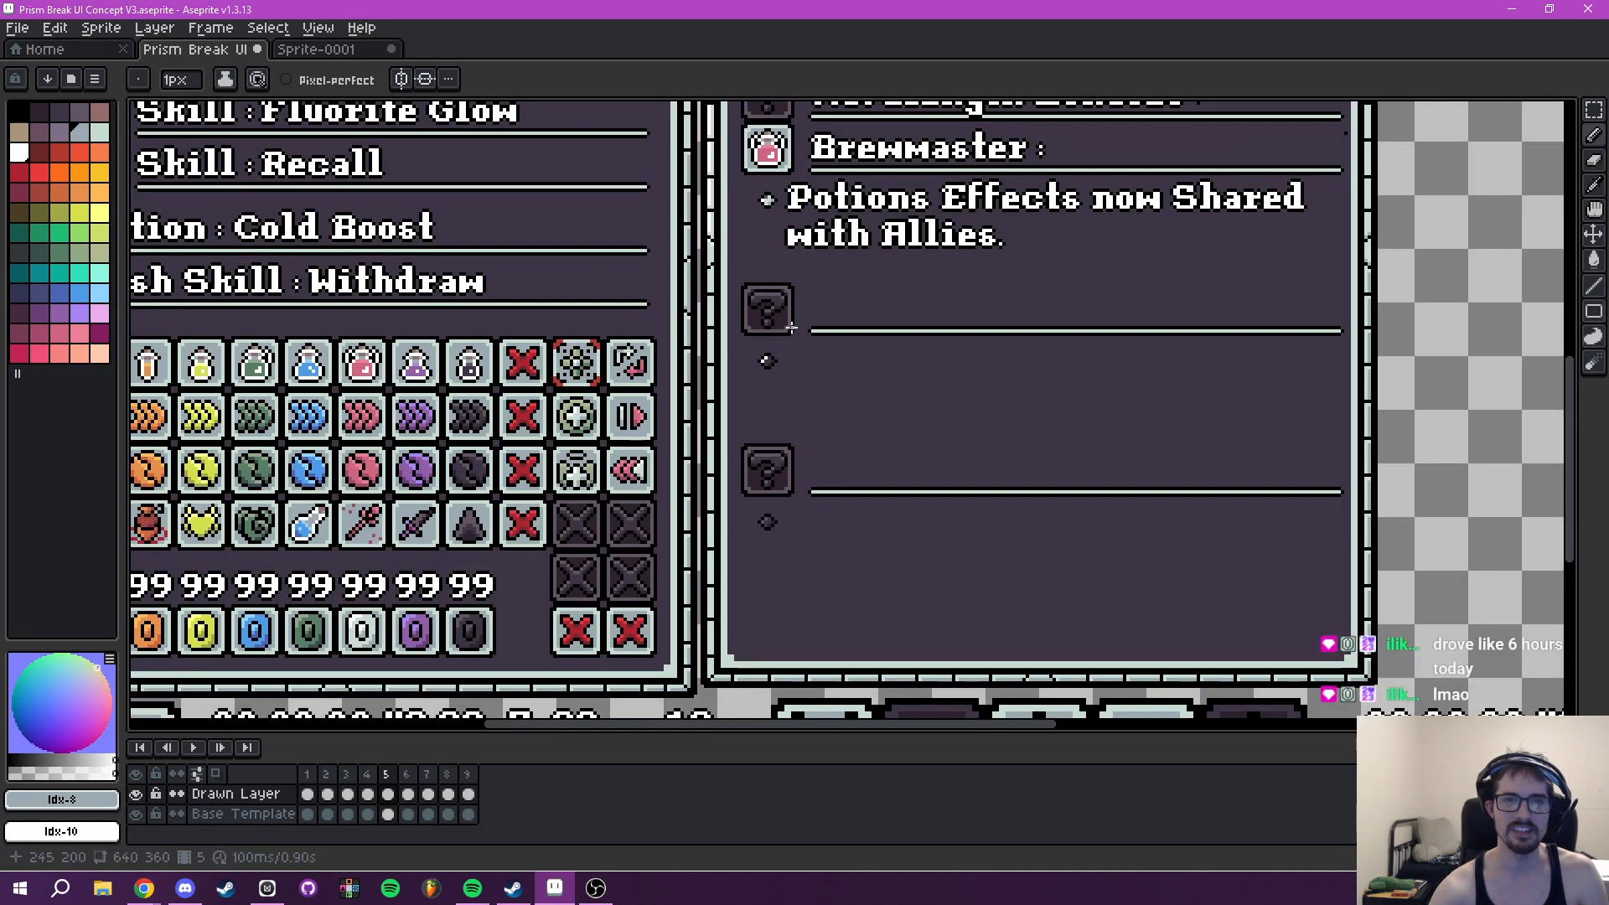
scroll(751, 383, up, 5)
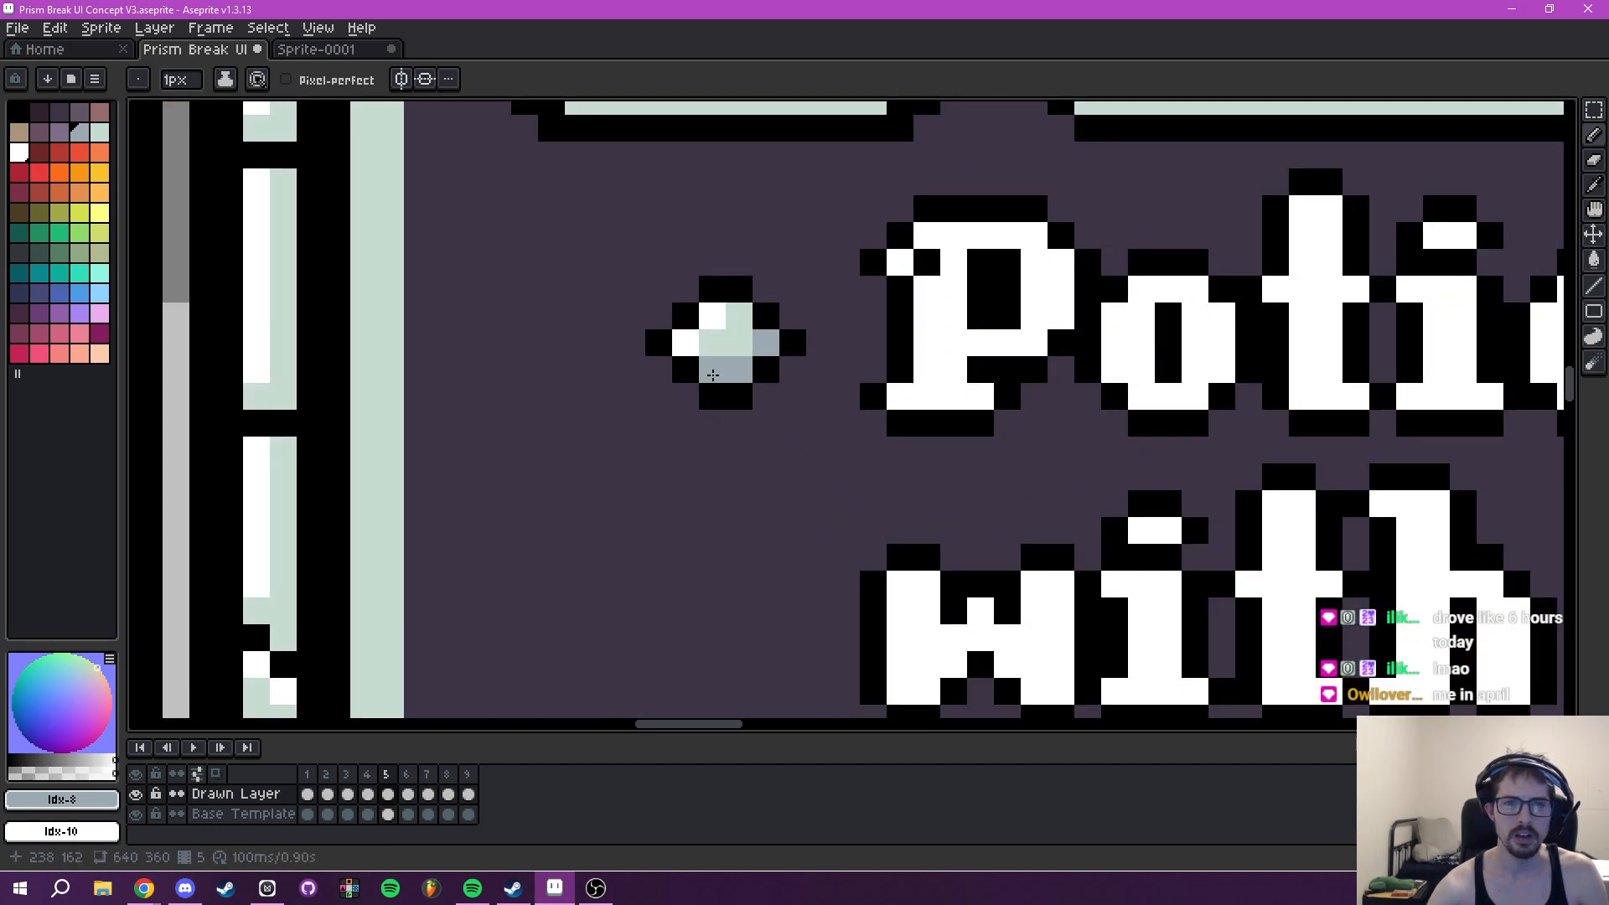
scroll(713, 362, down, 3)
scroll(731, 502, up, 3)
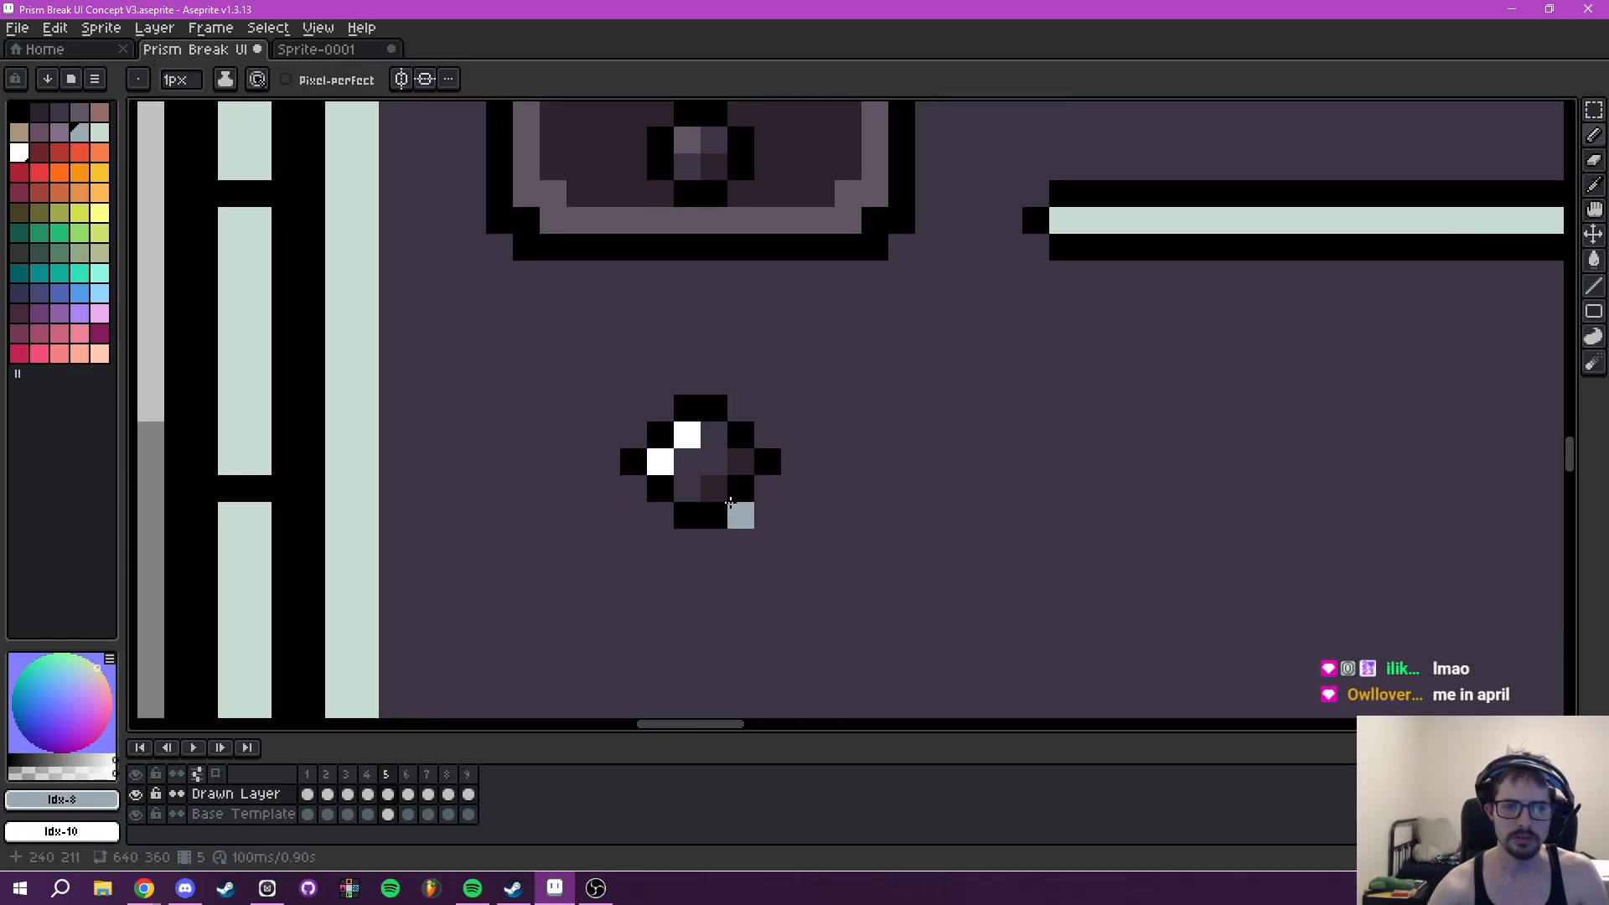
scroll(738, 469, down, 4)
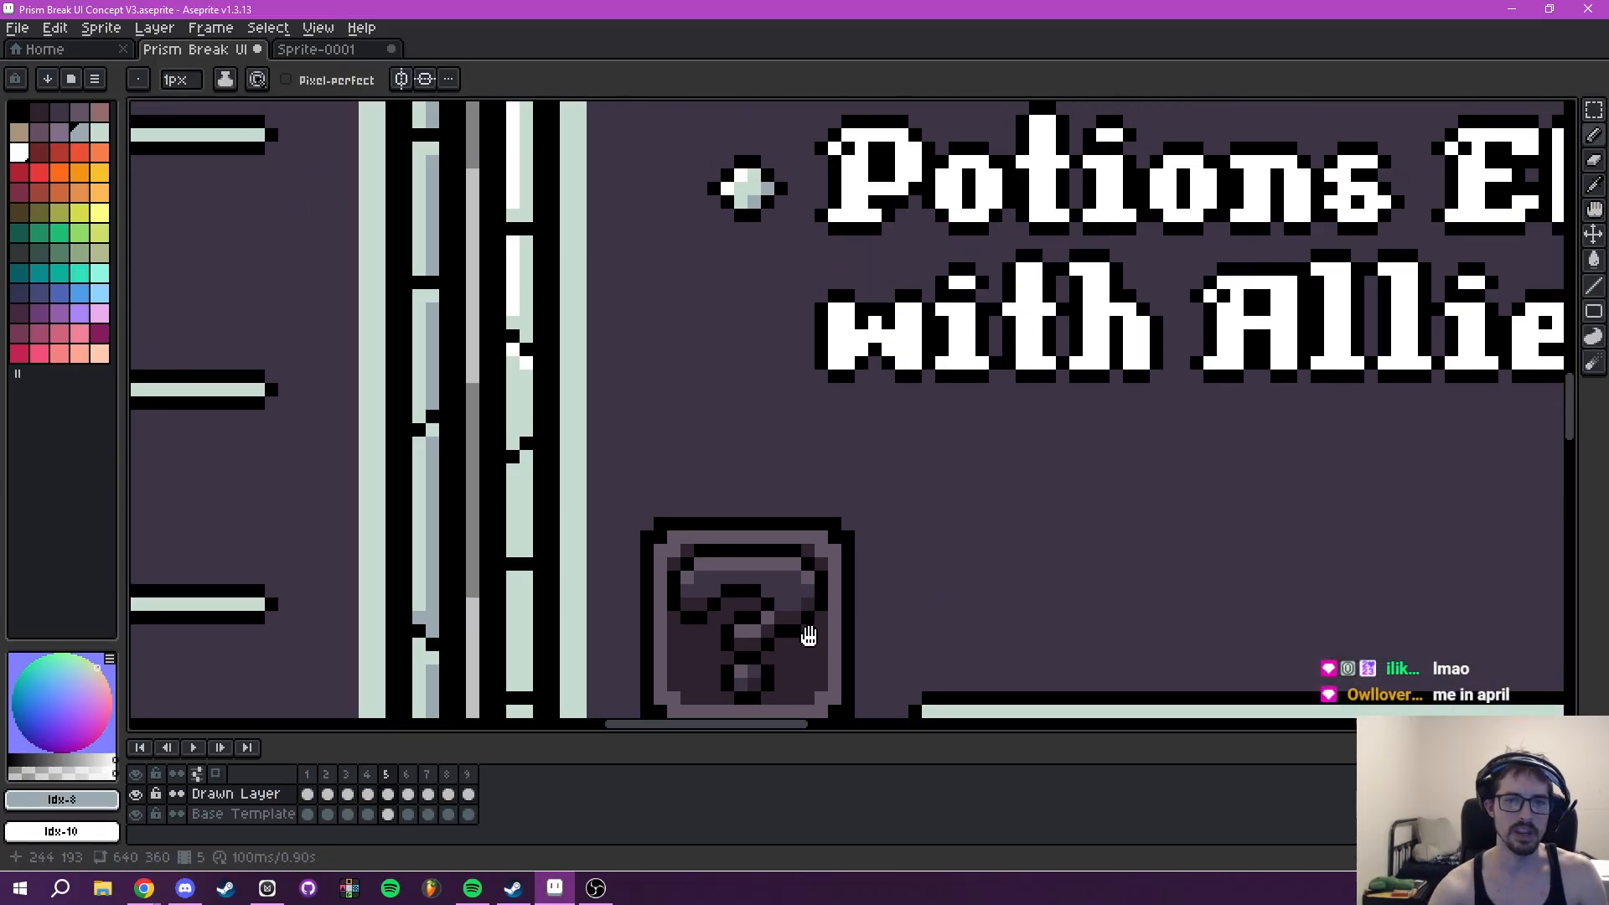
- Sample the pale green (#c7dcd0) from the Brewmaster bullet and fill the second bullet's centre pixels with it
drag(809, 635, 732, 842)
drag(764, 512, 769, 585)
scroll(721, 549, up, 2)
alt+click(634, 392)
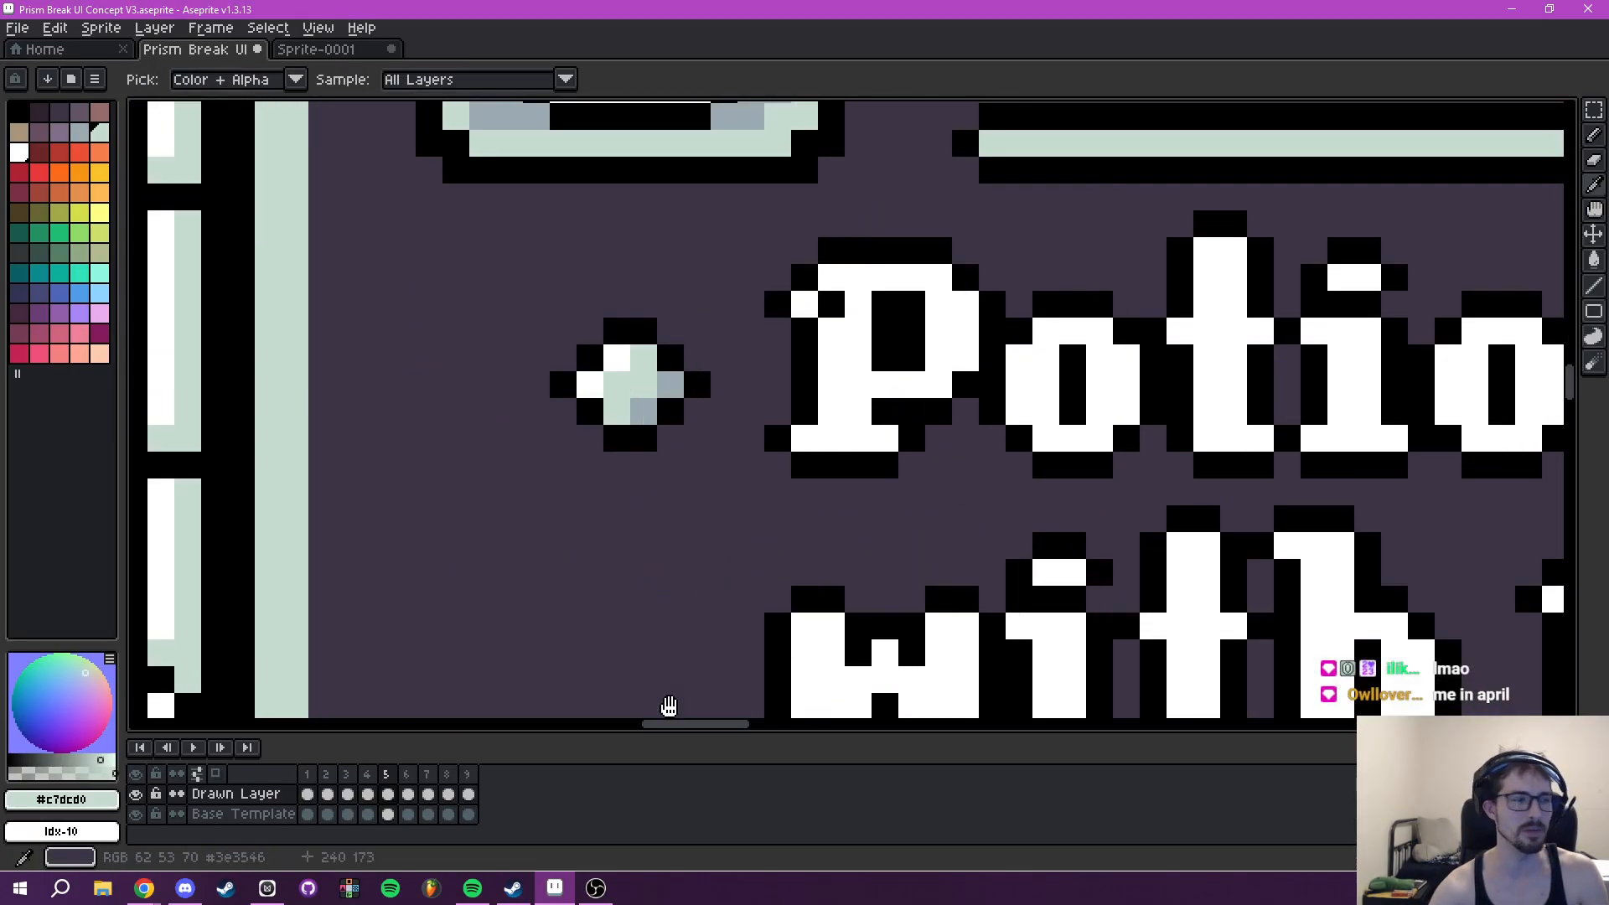
drag(671, 706, 719, 168)
mouse_move(747, 705)
mouse_down()
mouse_move(723, 346)
mouse_move(646, 322)
mouse_move(720, 319)
mouse_up()
scroll(754, 310, down, 5)
drag(777, 486, 767, 415)
mouse_move(798, 451)
mouse_down()
mouse_move(807, 411)
mouse_move(827, 457)
mouse_up()
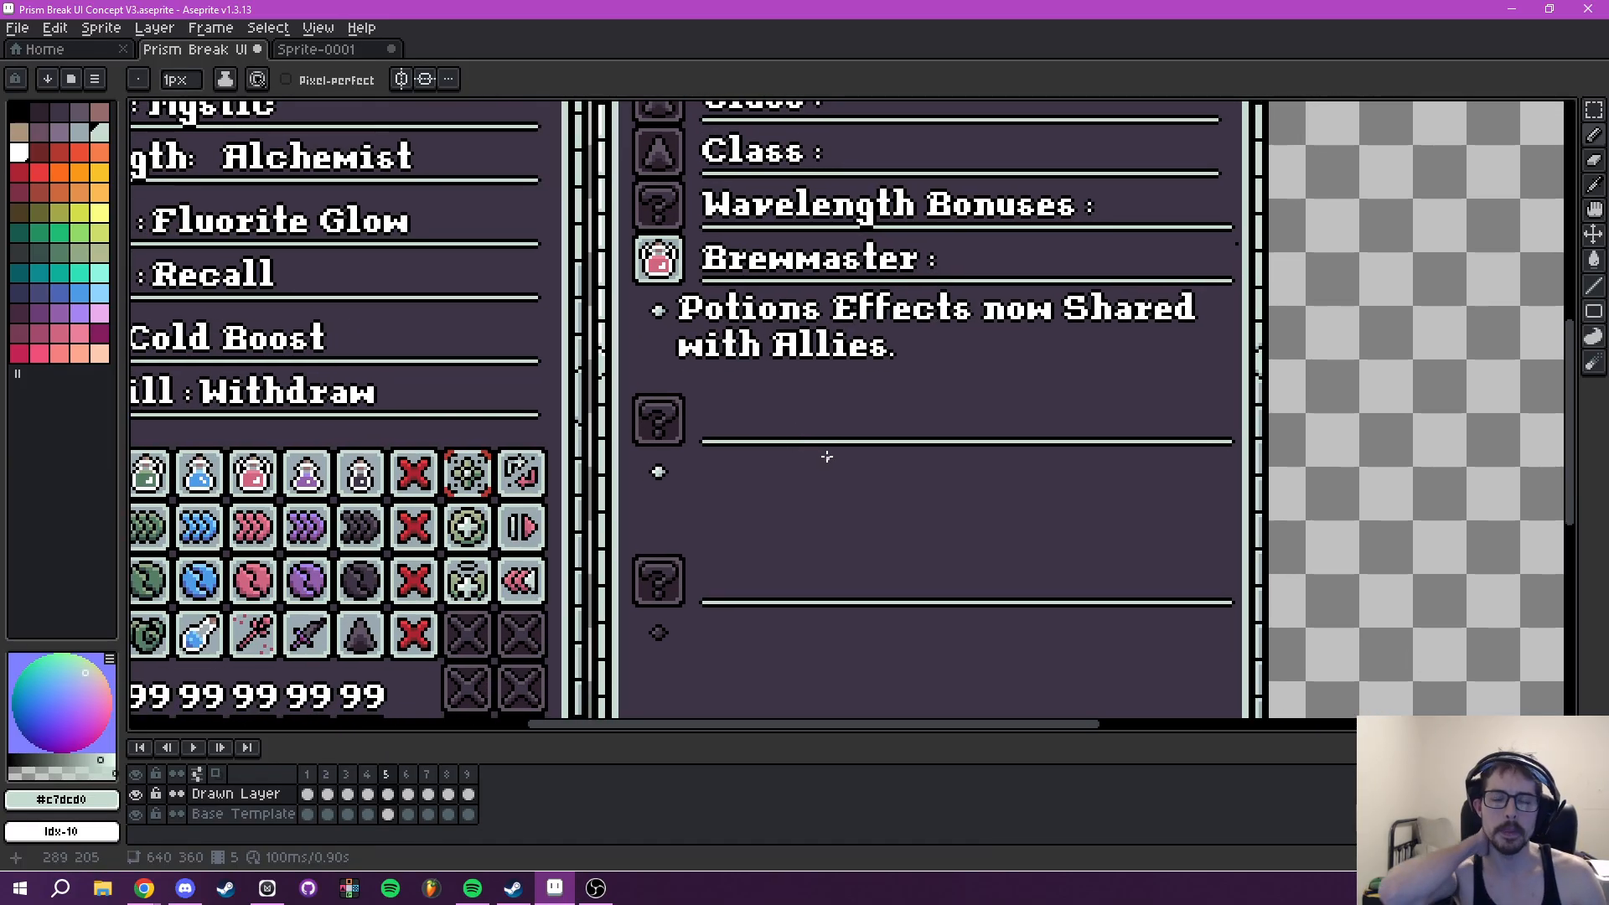
- Open text insertion for the empty passive row below the Brewmaster description
key(ctrl+t)
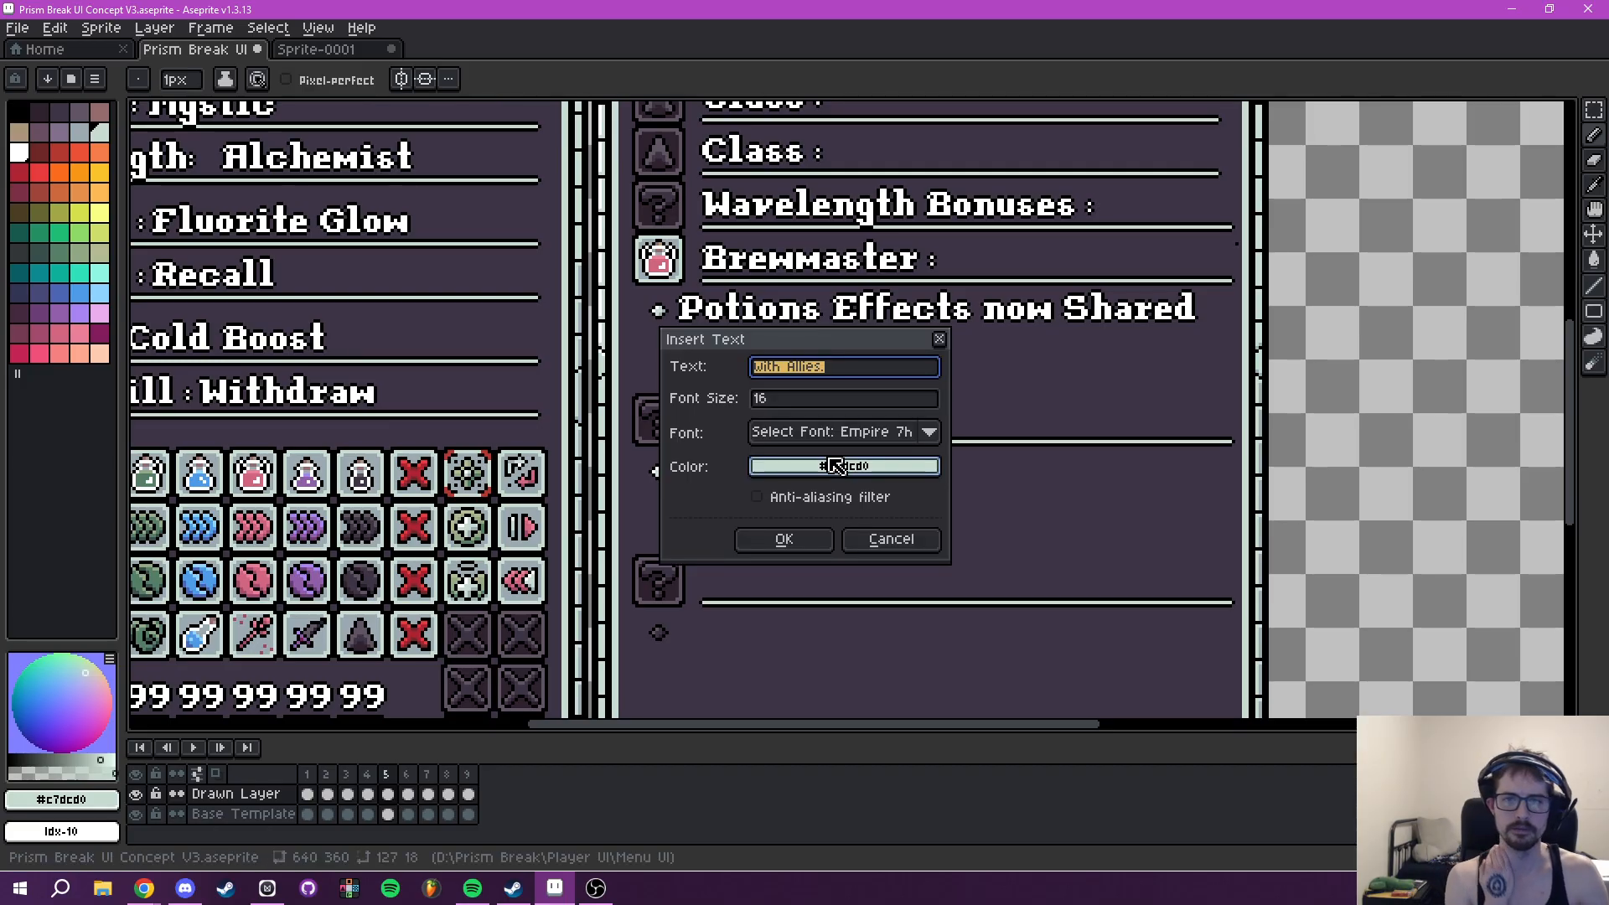
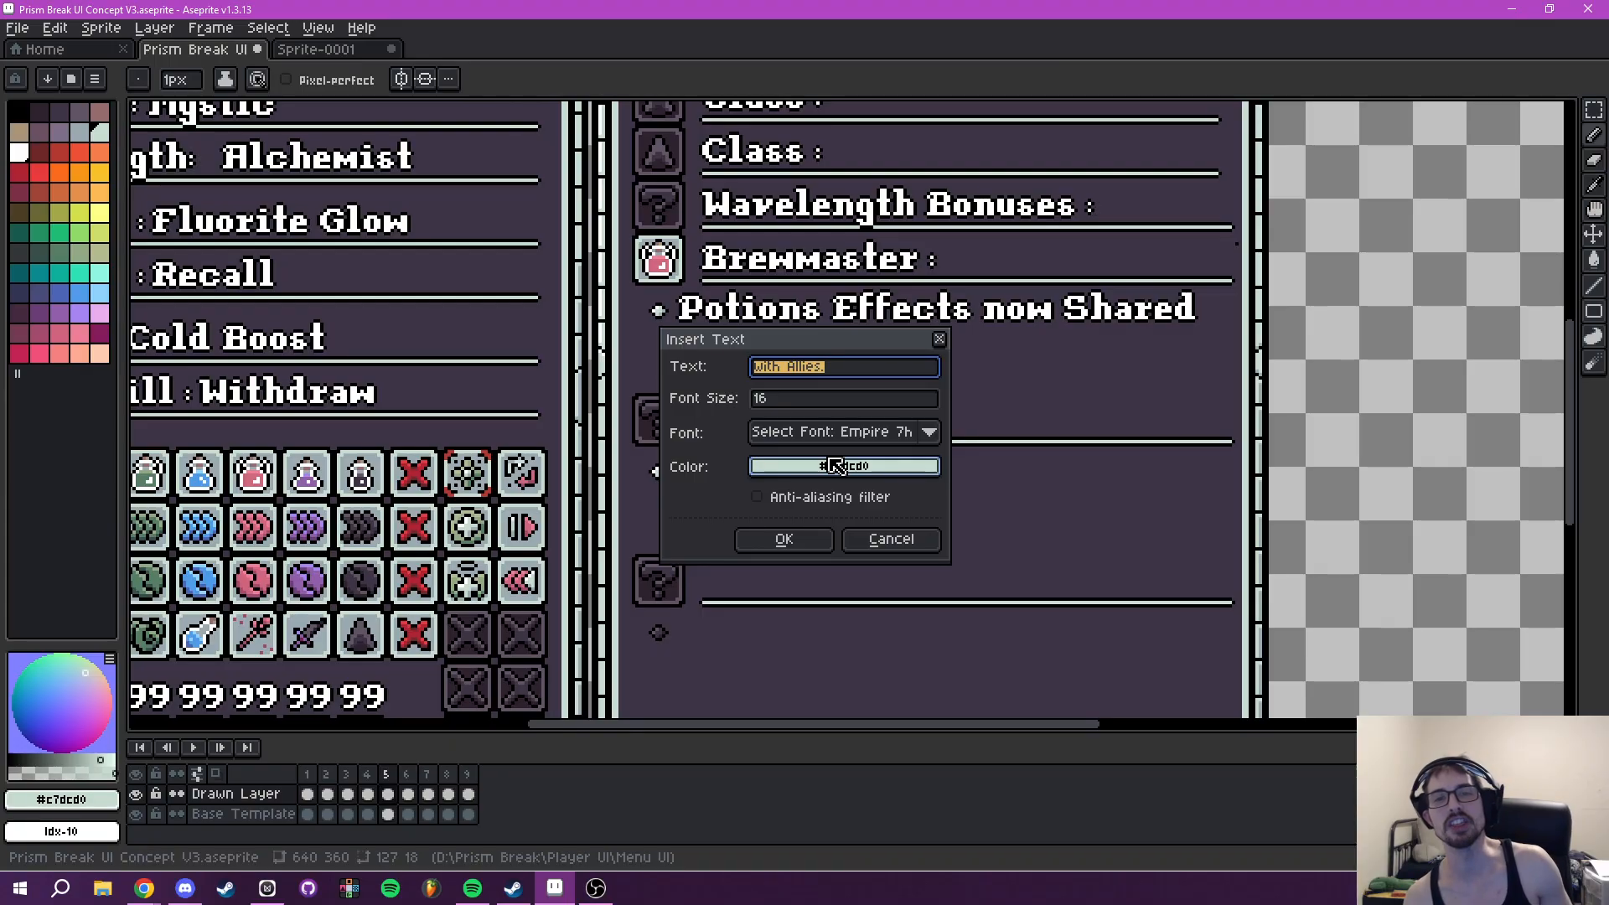
- Insert the white text "Quick Concoction :" and place it above the underline of the empty row below Brewmaster
text(Quick Concoction :)
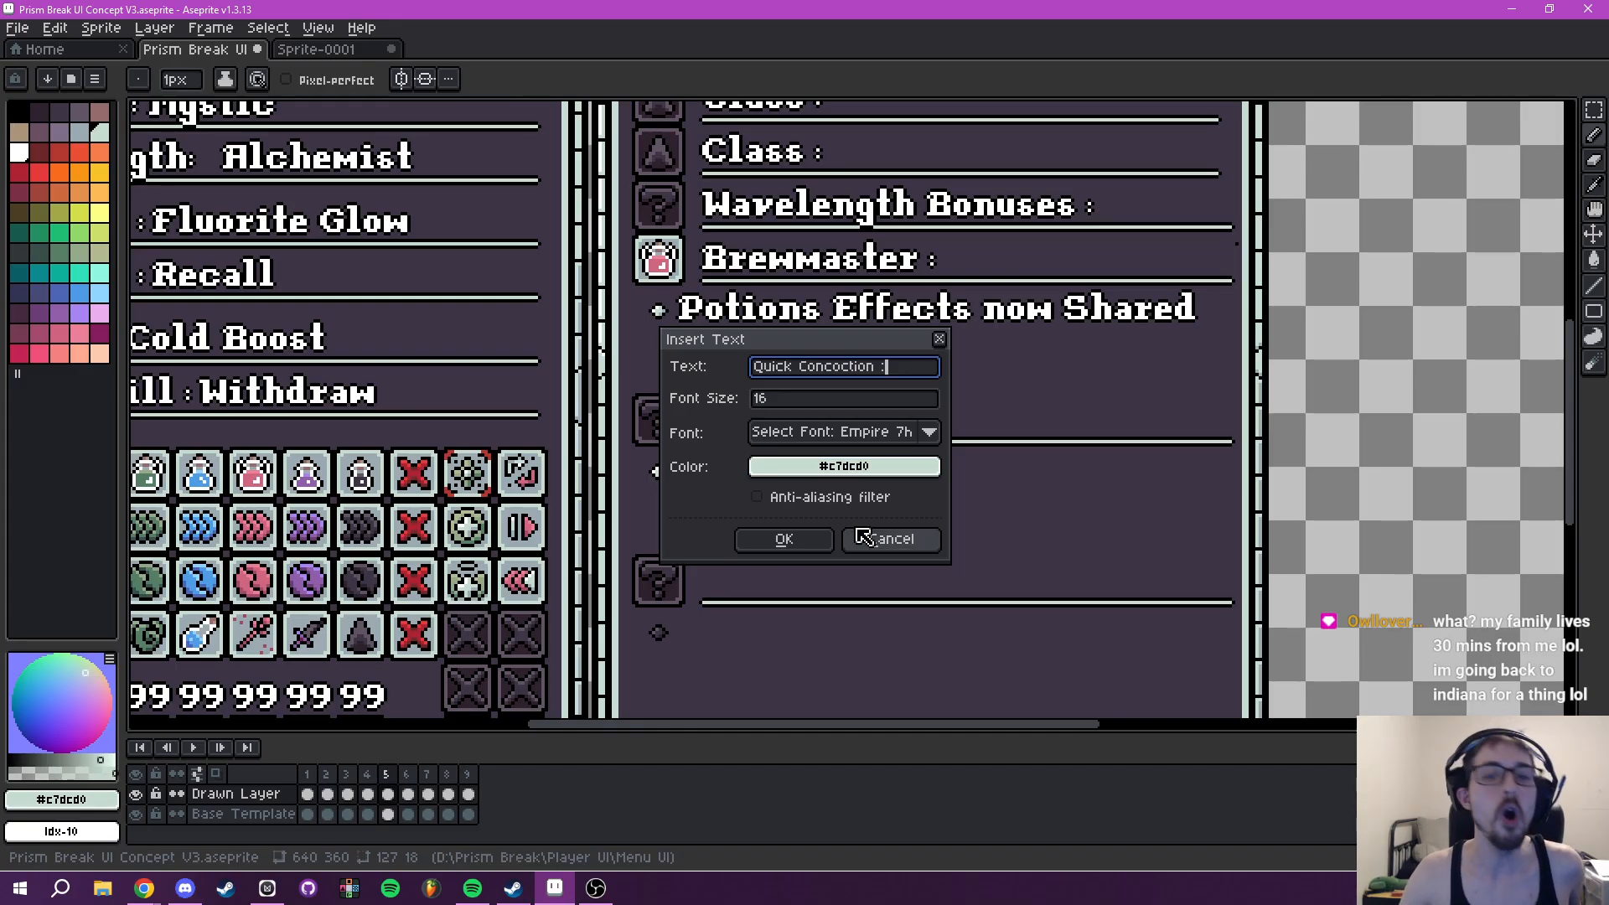
click(834, 466)
click(772, 499)
click(890, 538)
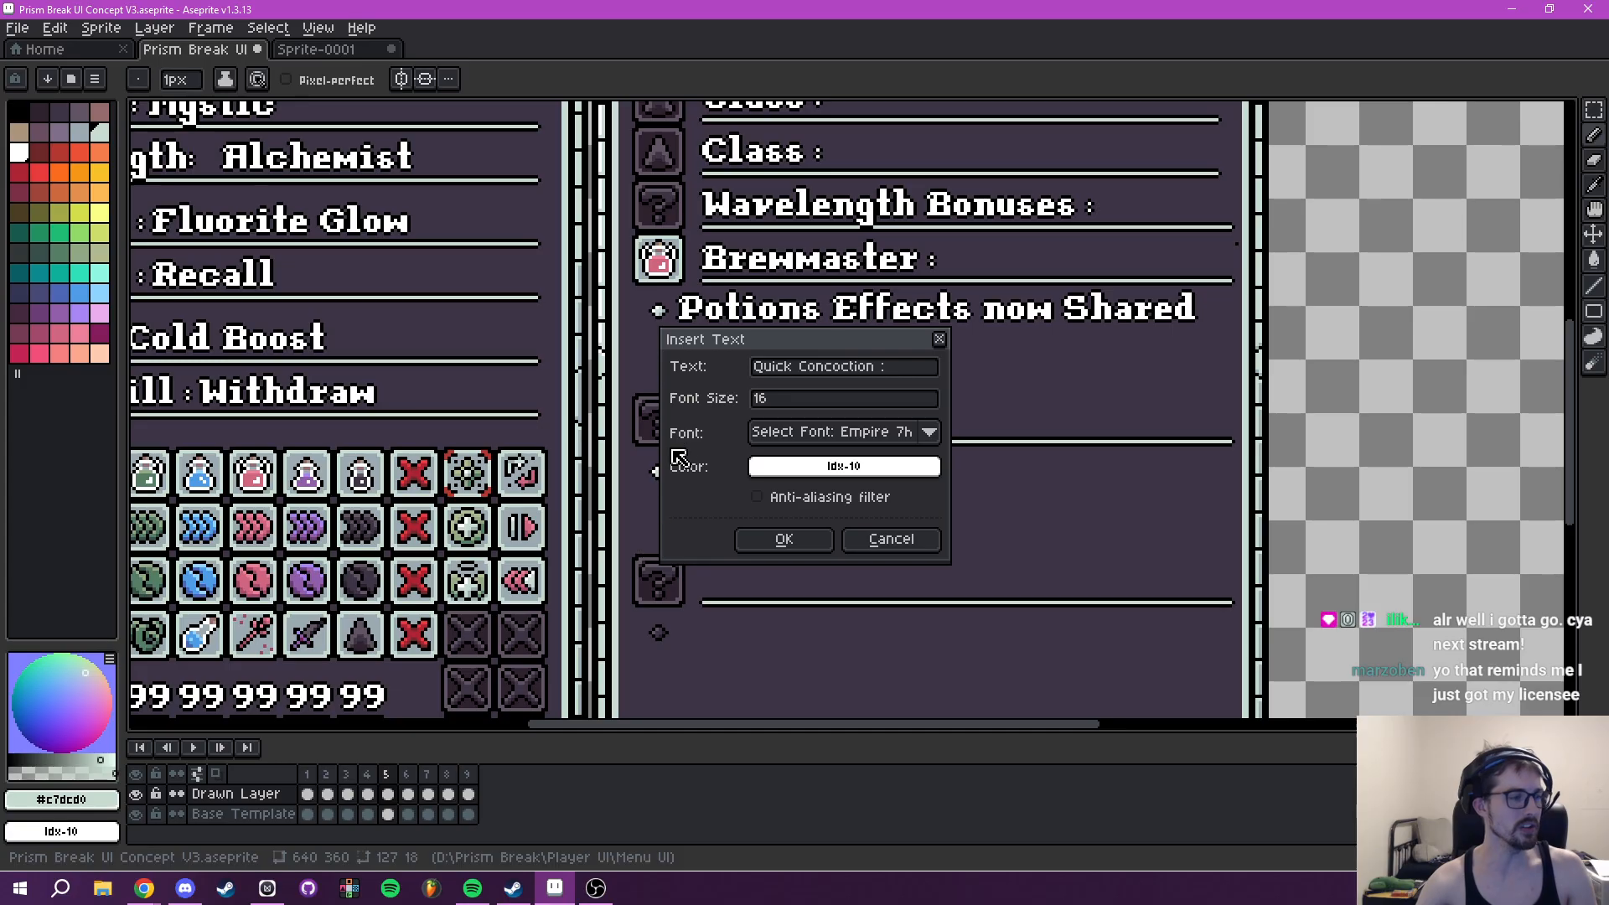
click(784, 539)
scroll(737, 413, up, 1)
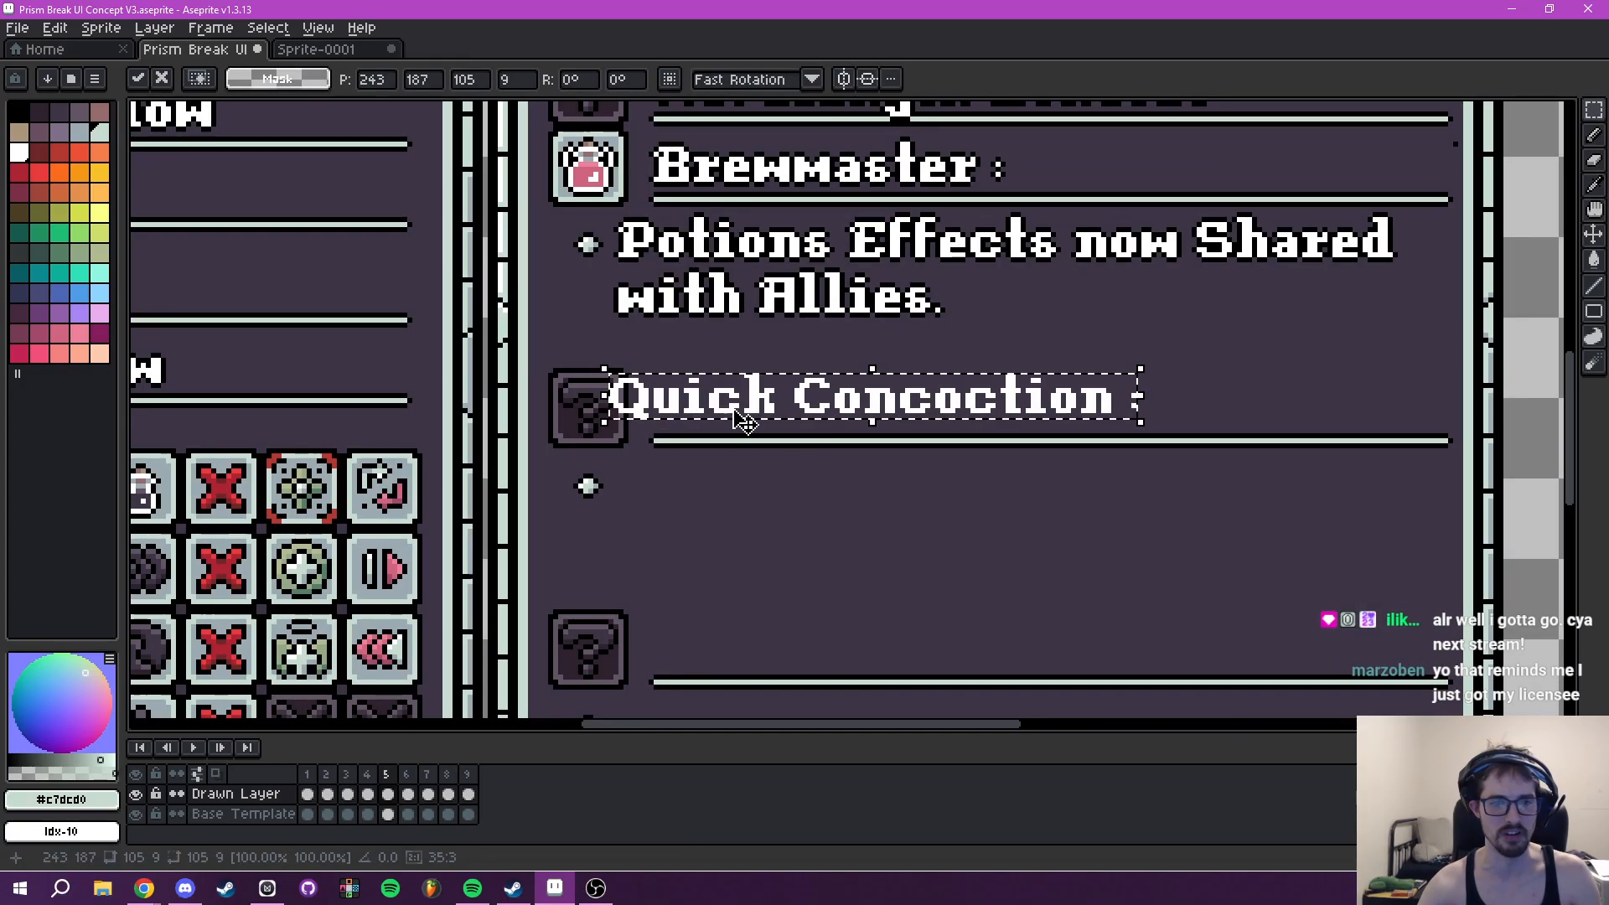
drag(776, 413, 798, 417)
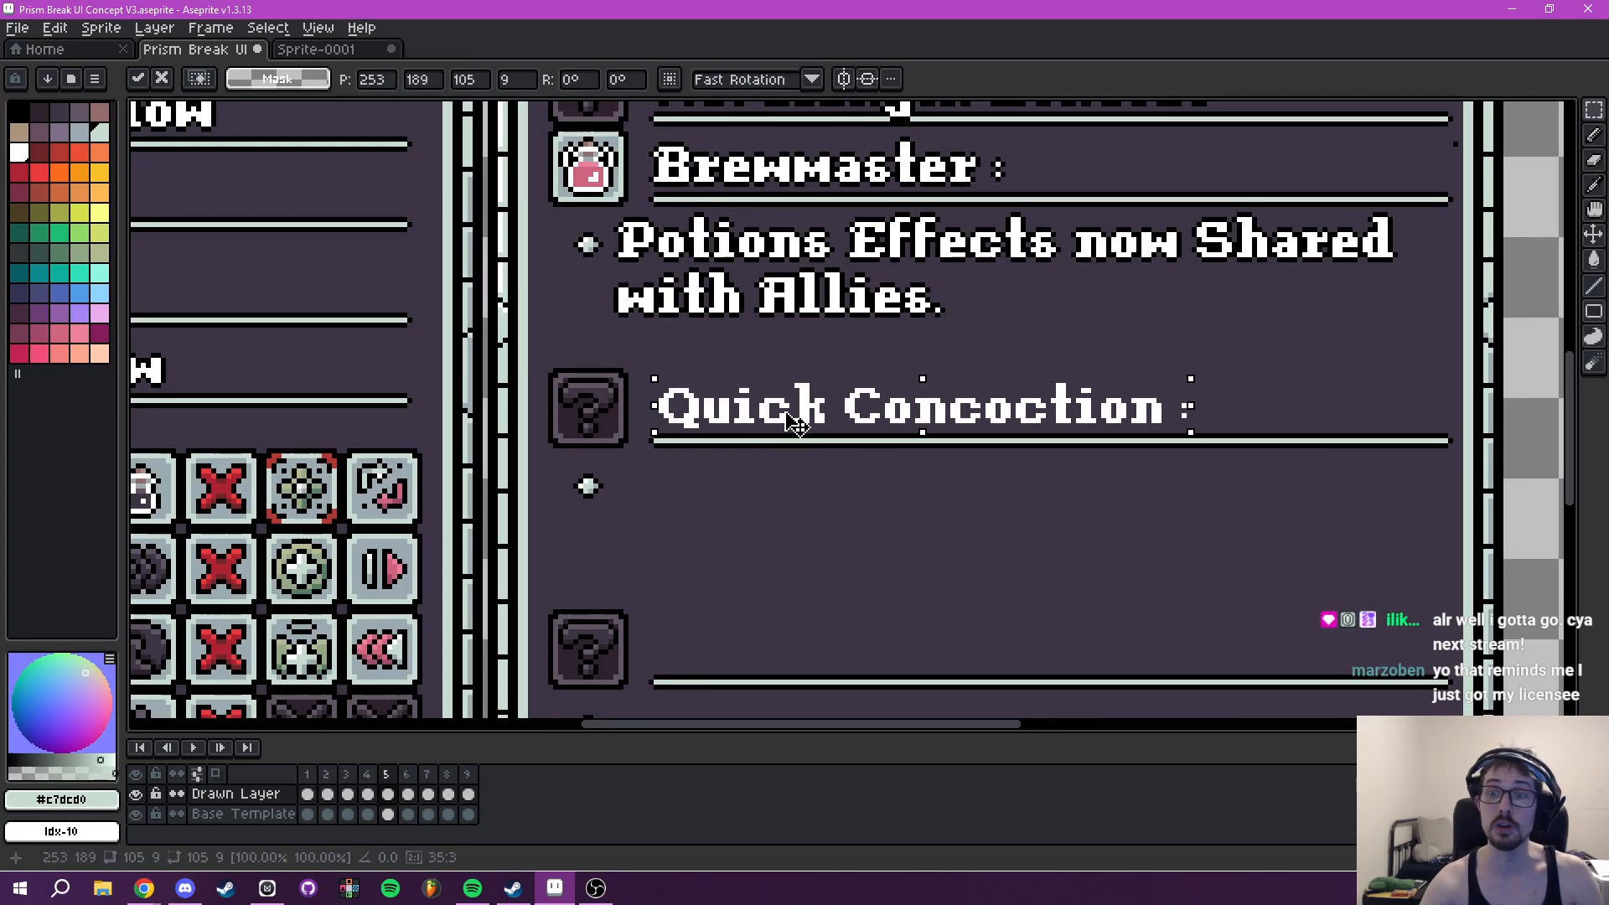
key(Return)
- Select the "Quick Concoction :" heading and give it a black outline
drag(640, 366, 1239, 442)
key(shift+o)
click(1293, 350)
click(1131, 384)
click(1132, 428)
click(1409, 356)
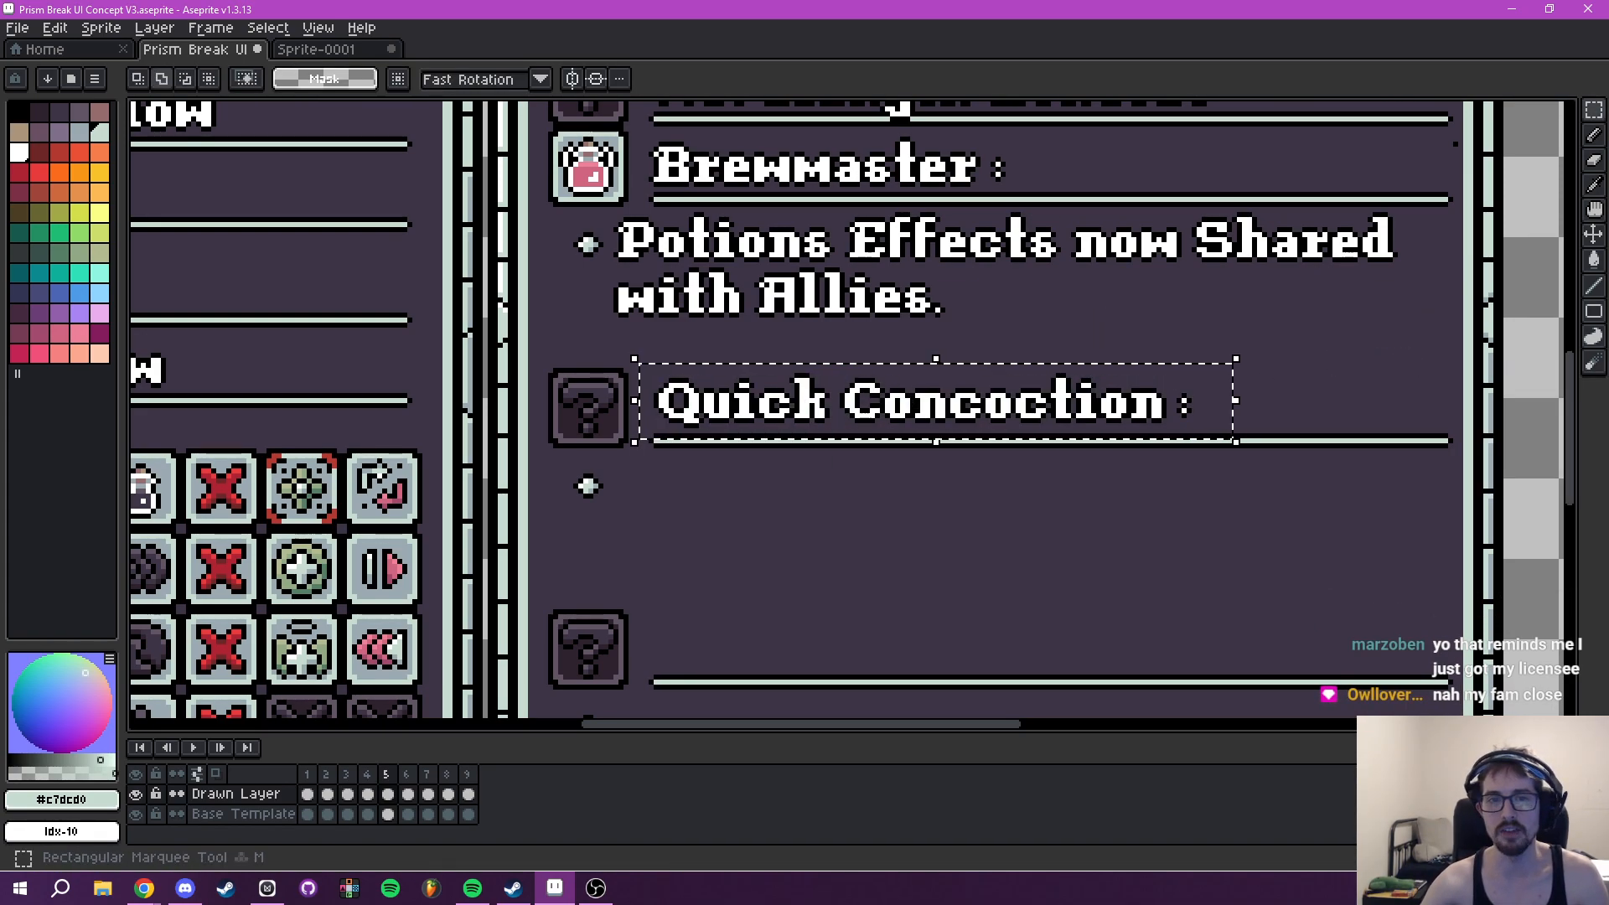
- Nudge the outlined "Quick Concoction :" heading down one pixel above its underline and deselect it
scroll(885, 339, up, 2)
drag(611, 461, 603, 463)
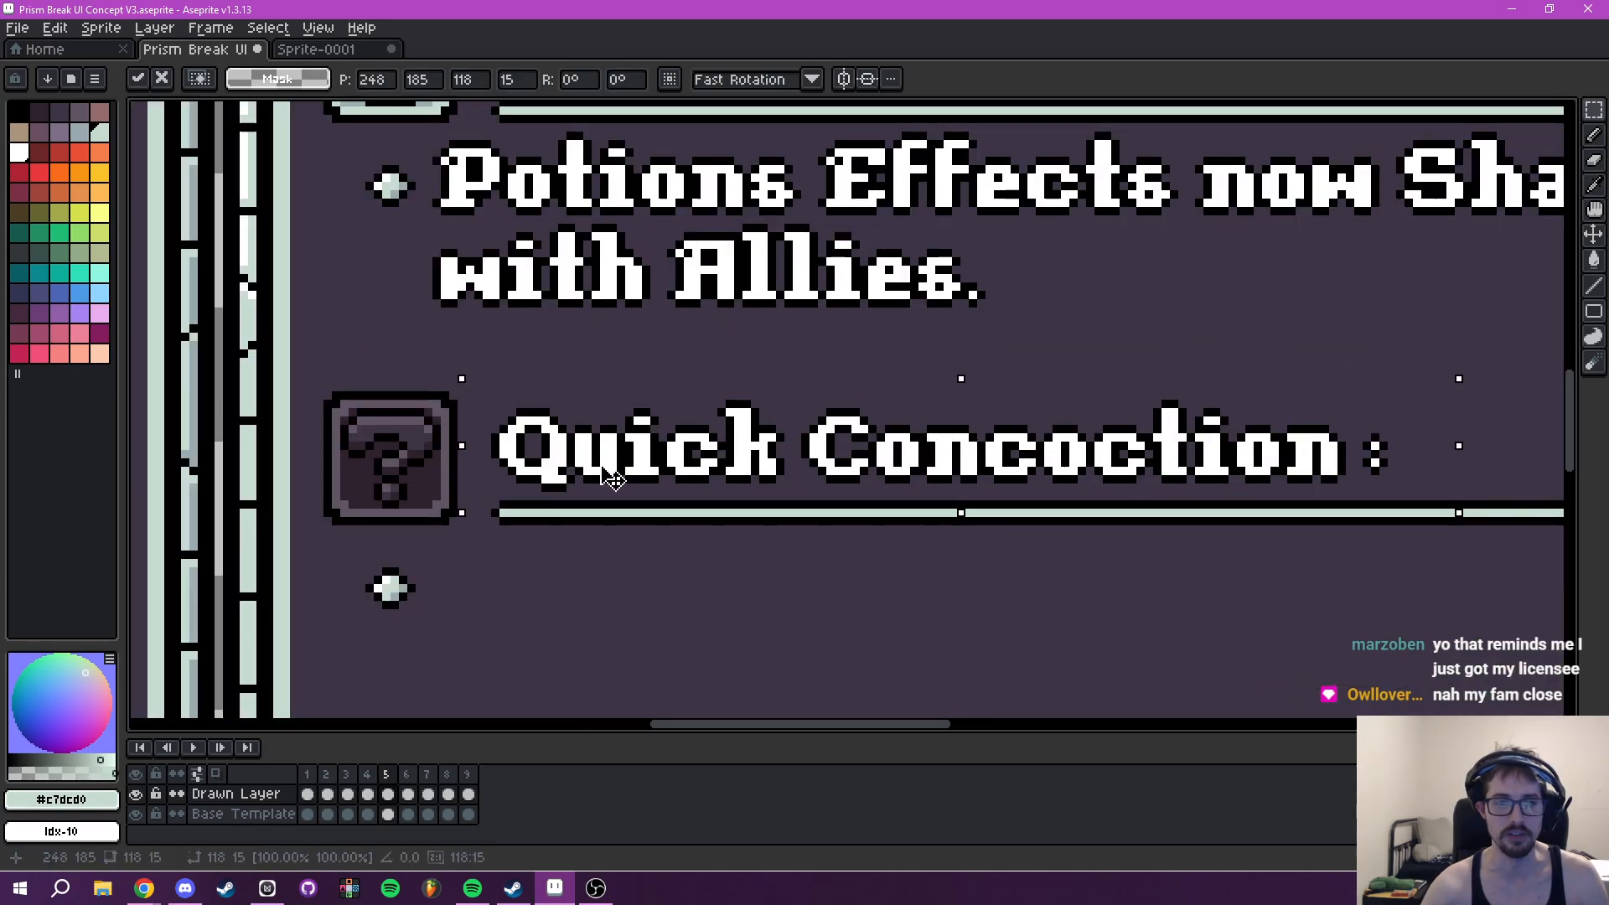
key(Down)
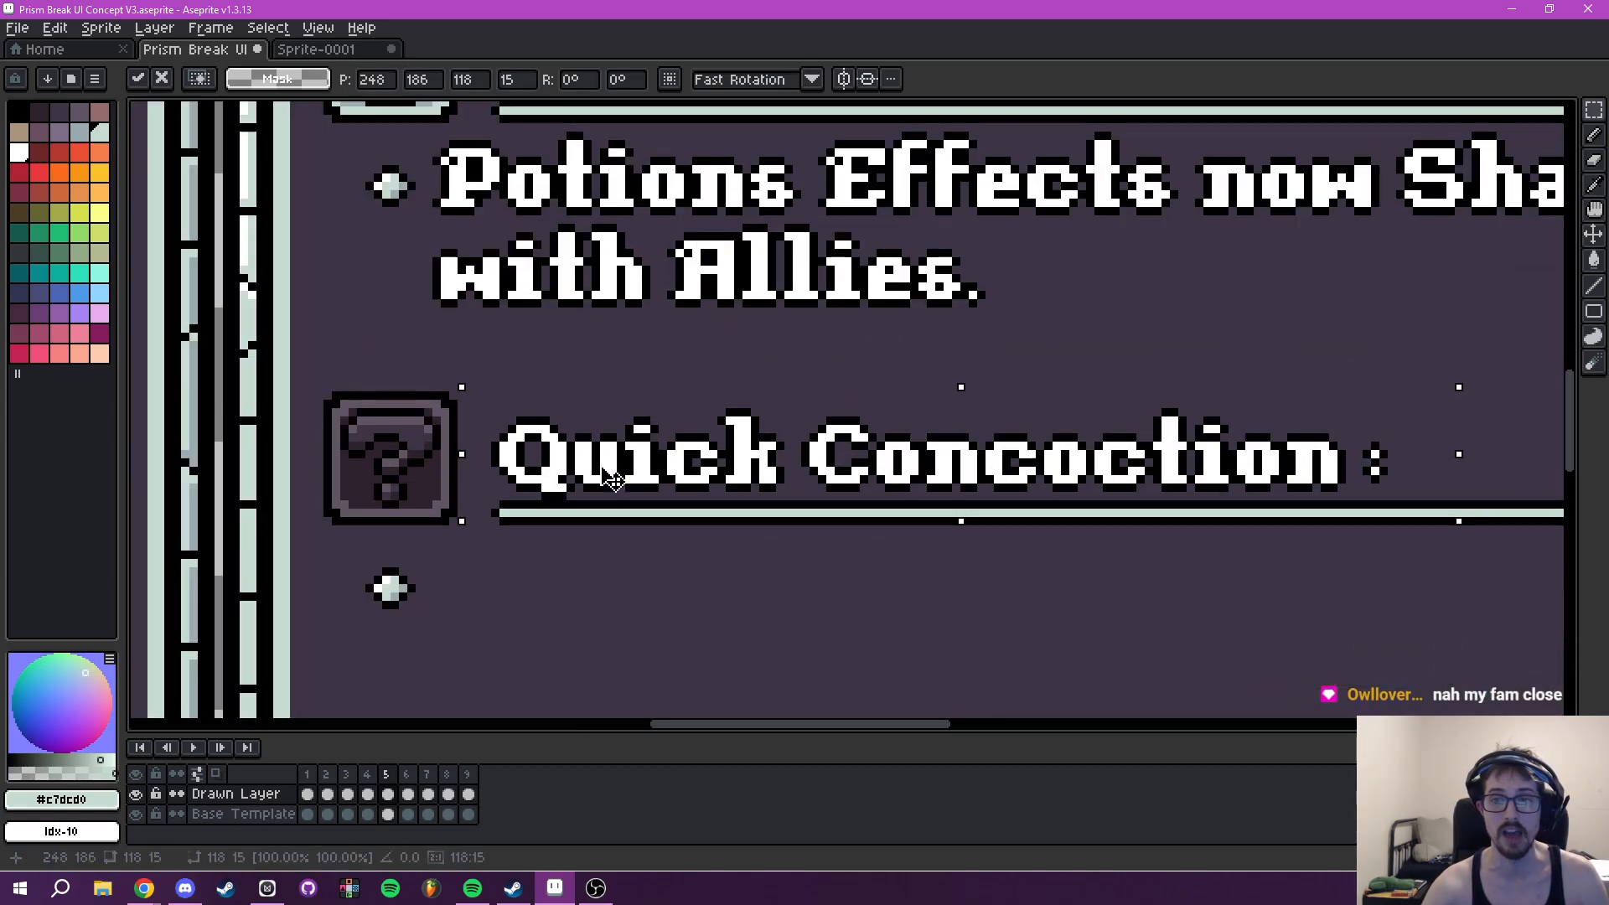
scroll(612, 477, down, 2)
drag(969, 378, 1028, 357)
key(ctrl+d)
- Try to place the white text "Reduce the Cooldown of Potion" on one line beside the bullet under Quick Concoction
drag(984, 485, 859, 450)
text(t)
text(Reduce the Coo)
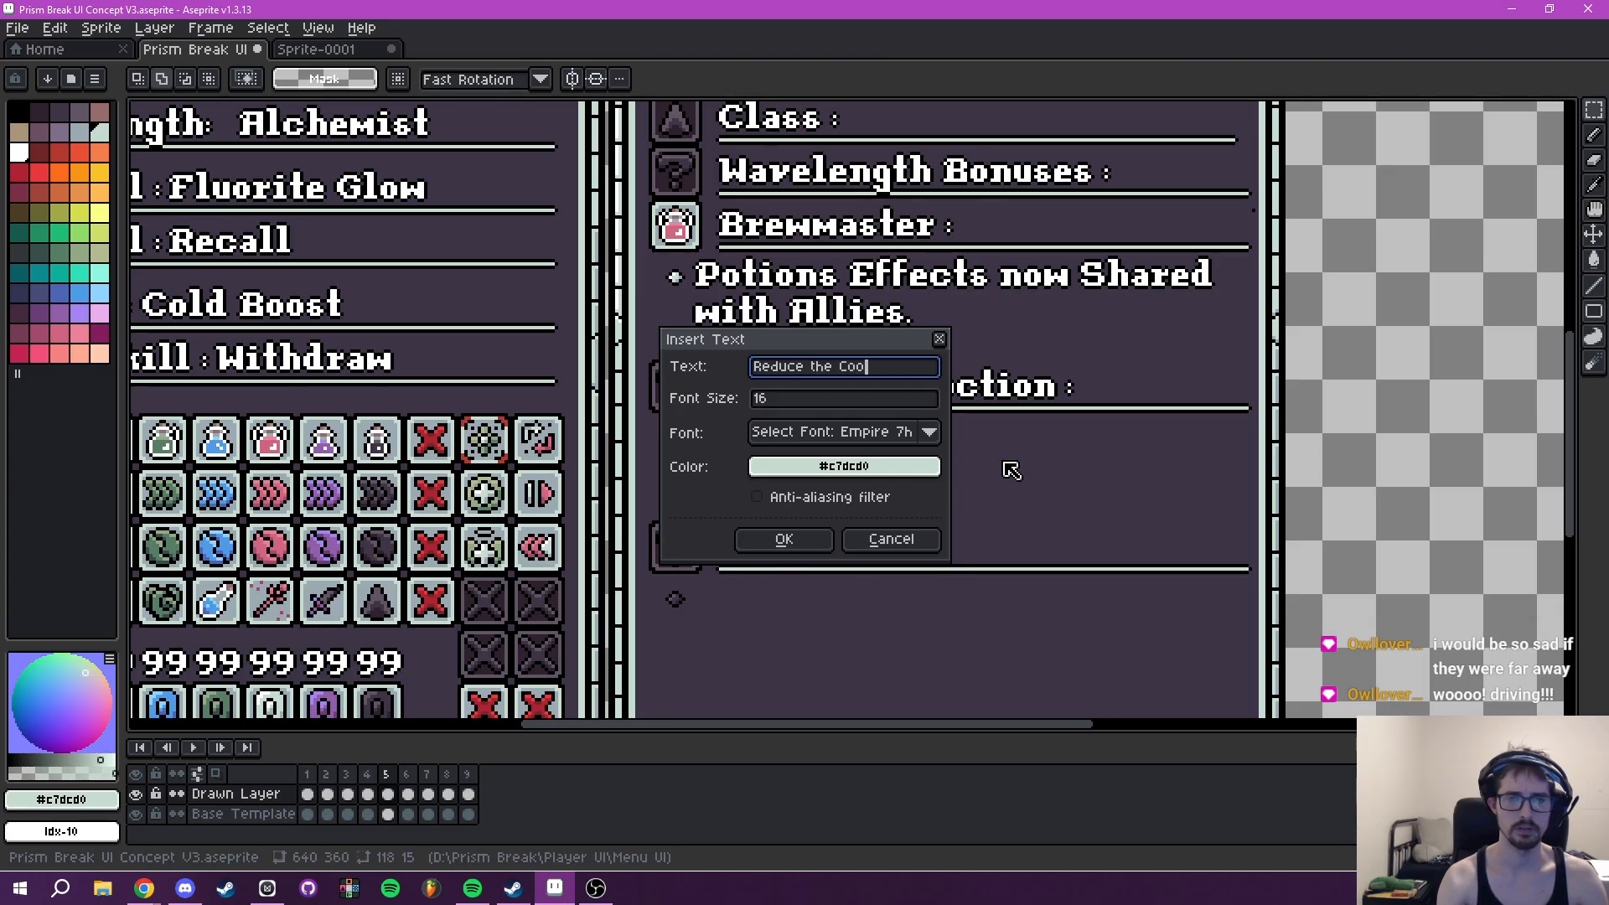
text(ldown of Potion Activ)
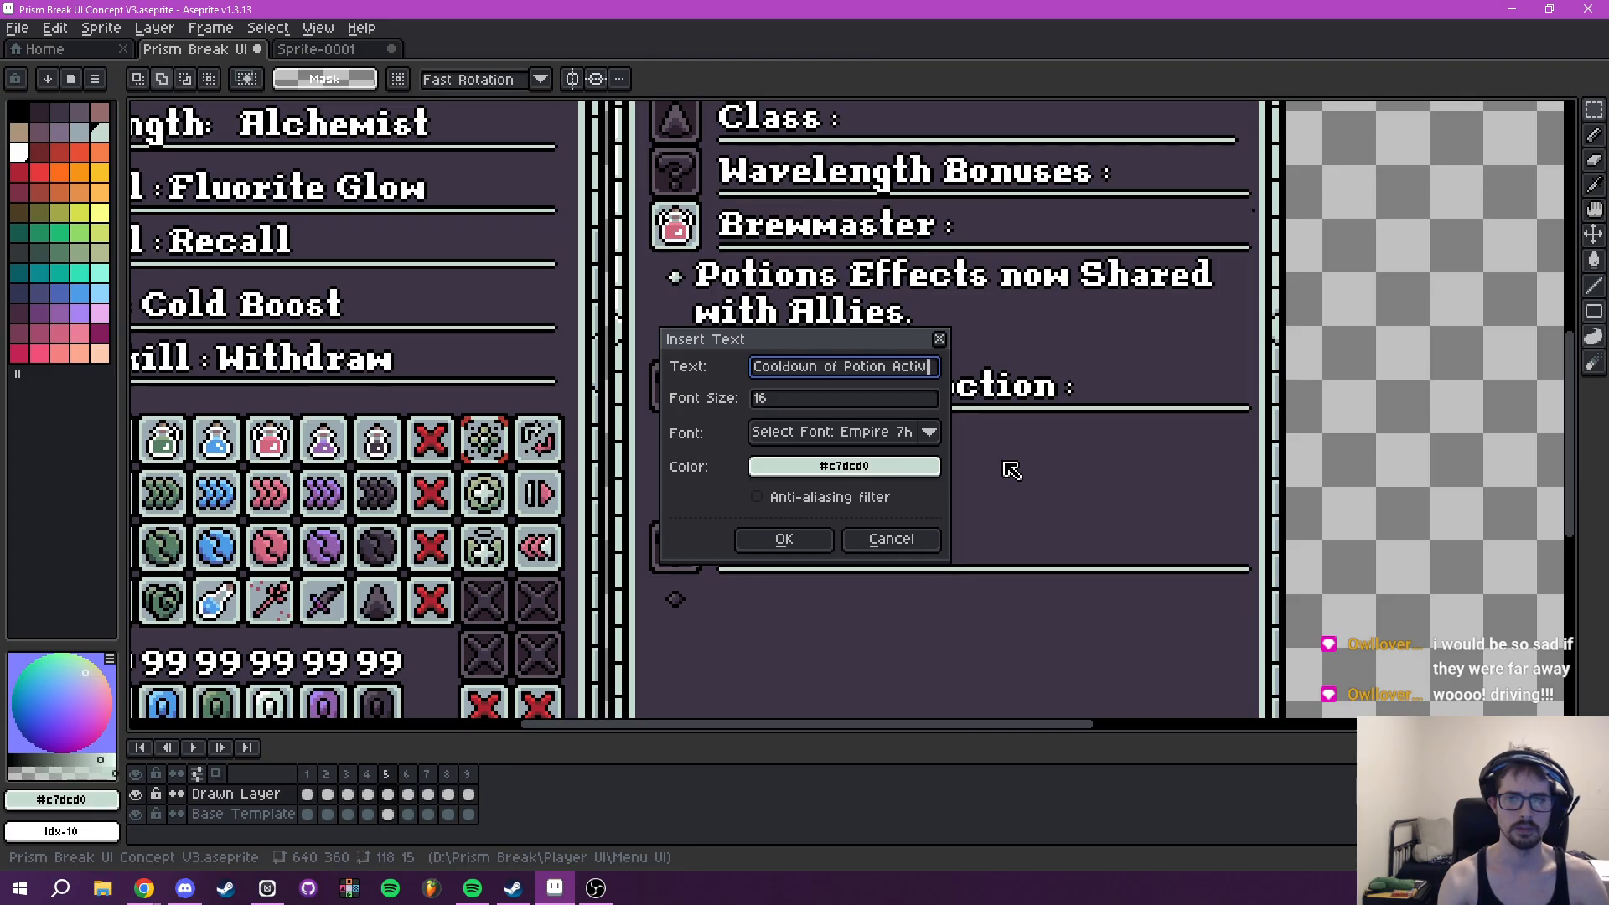
text(ation)
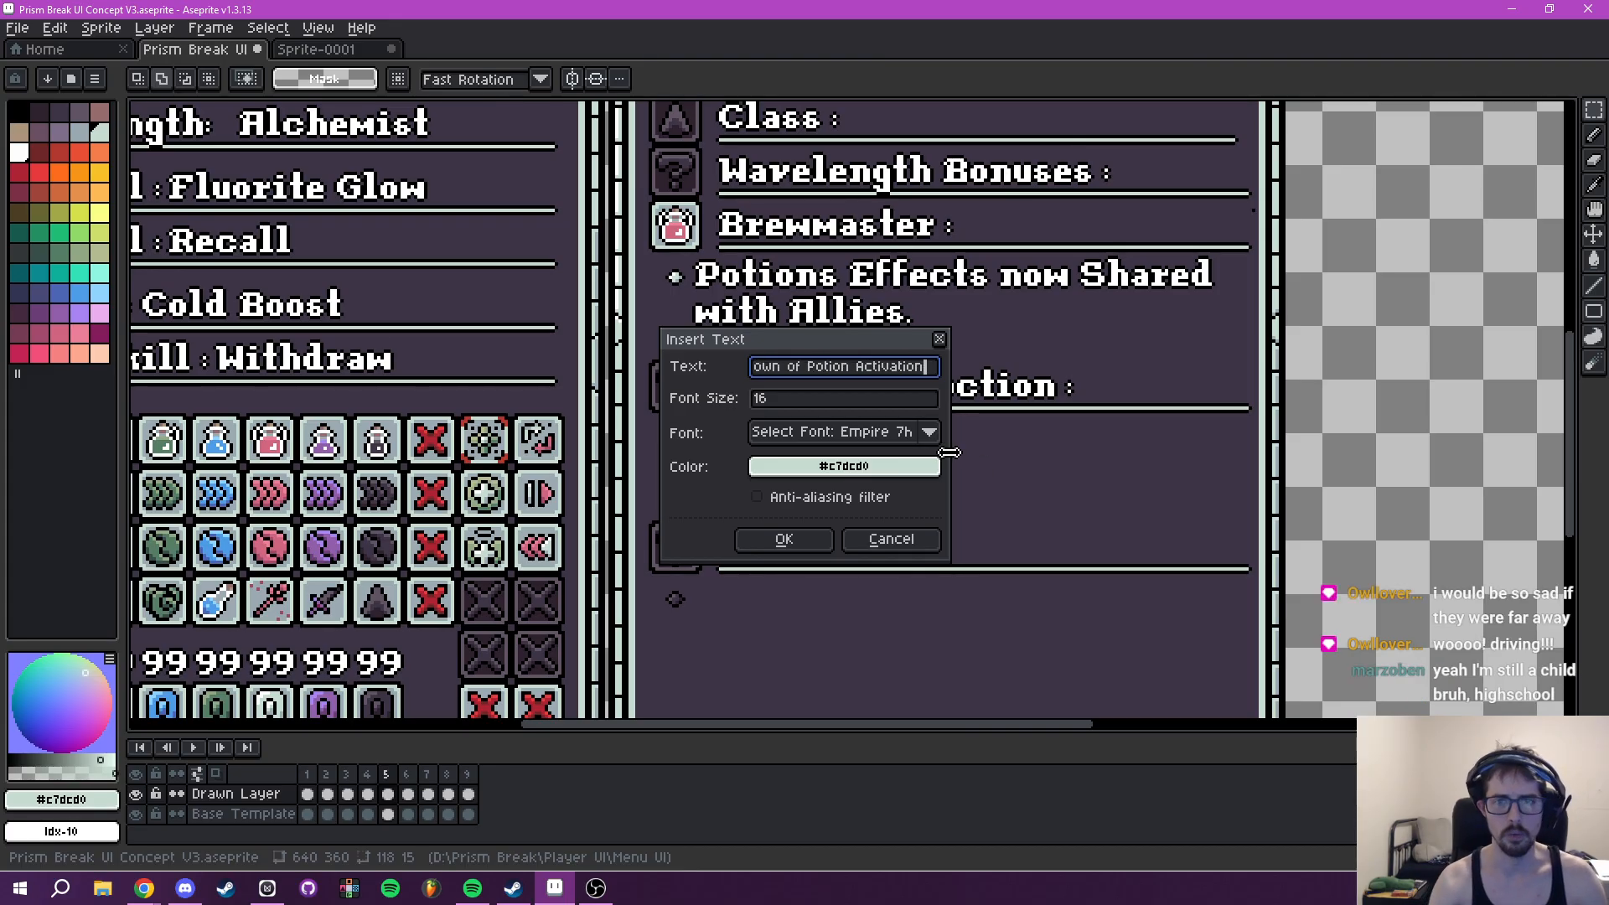
text(s Potuio)
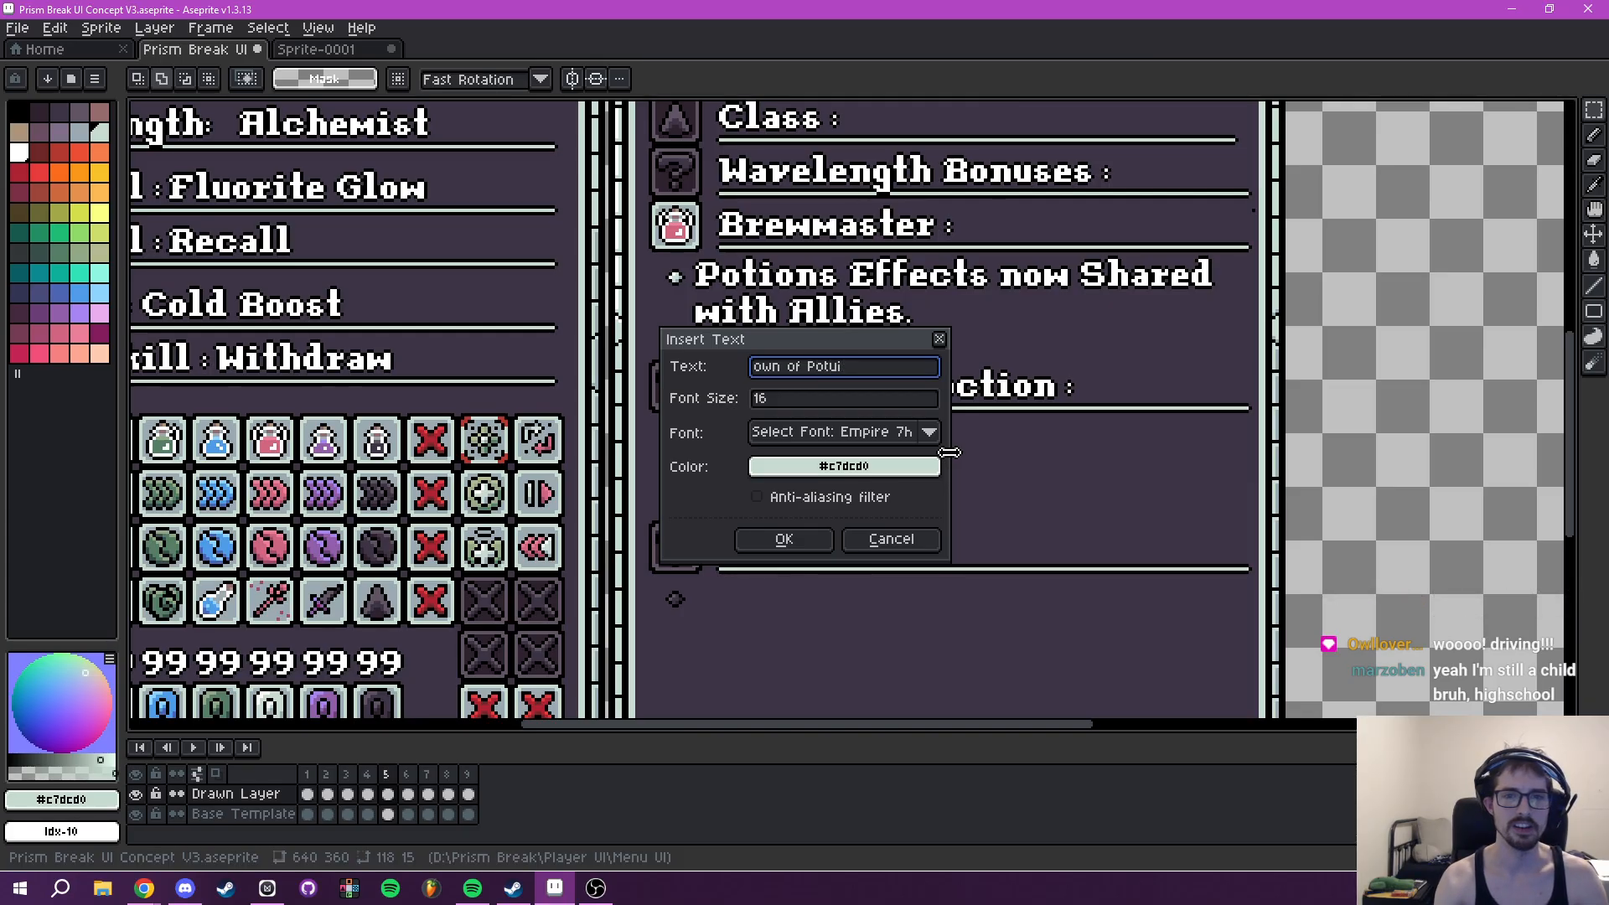
click(878, 471)
click(781, 498)
click(898, 532)
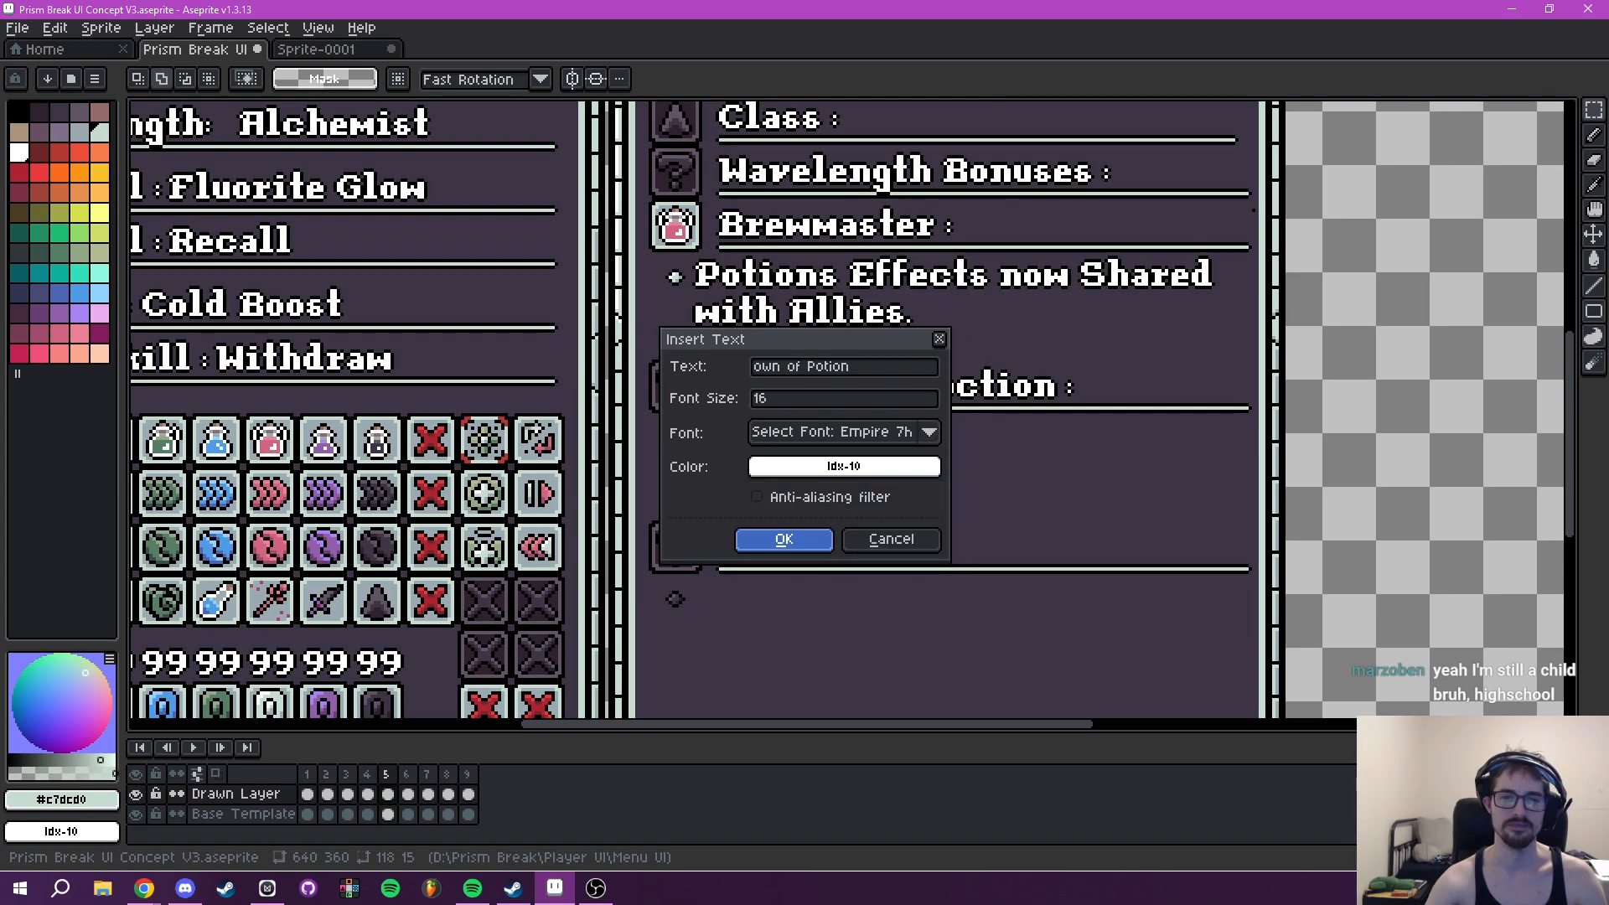
click(822, 541)
drag(858, 421, 977, 436)
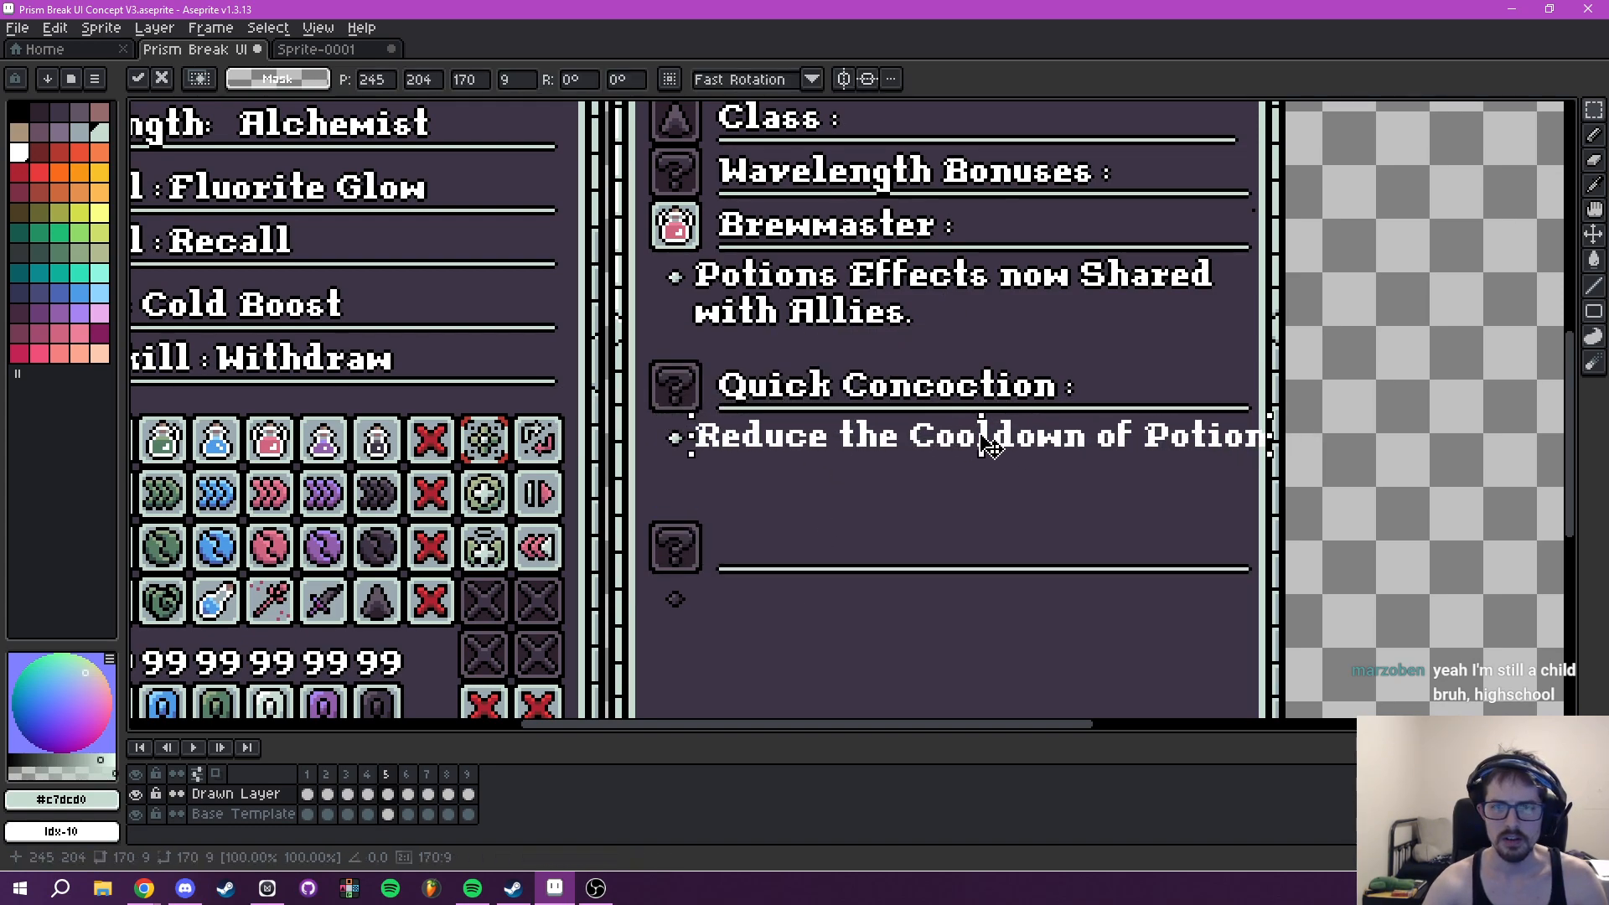
key(ctrl+z)
- Insert the shorter white text "Reduce the Cooldown of" and place it beside the bullet under Quick Concoction
text(tRe)
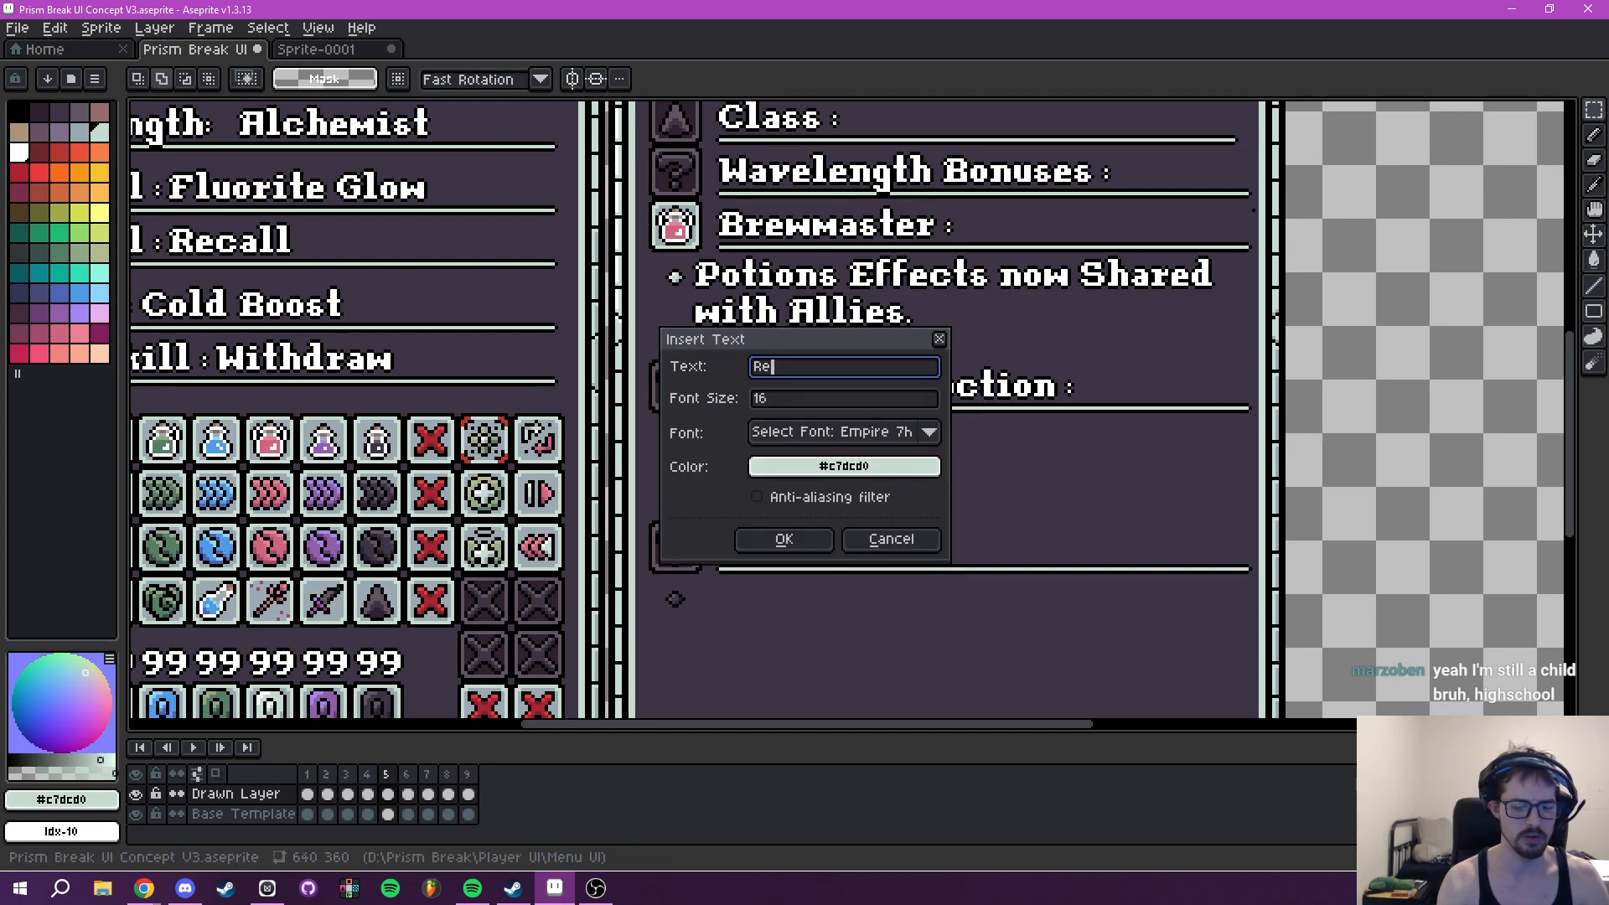
text(duce the Cooldown of)
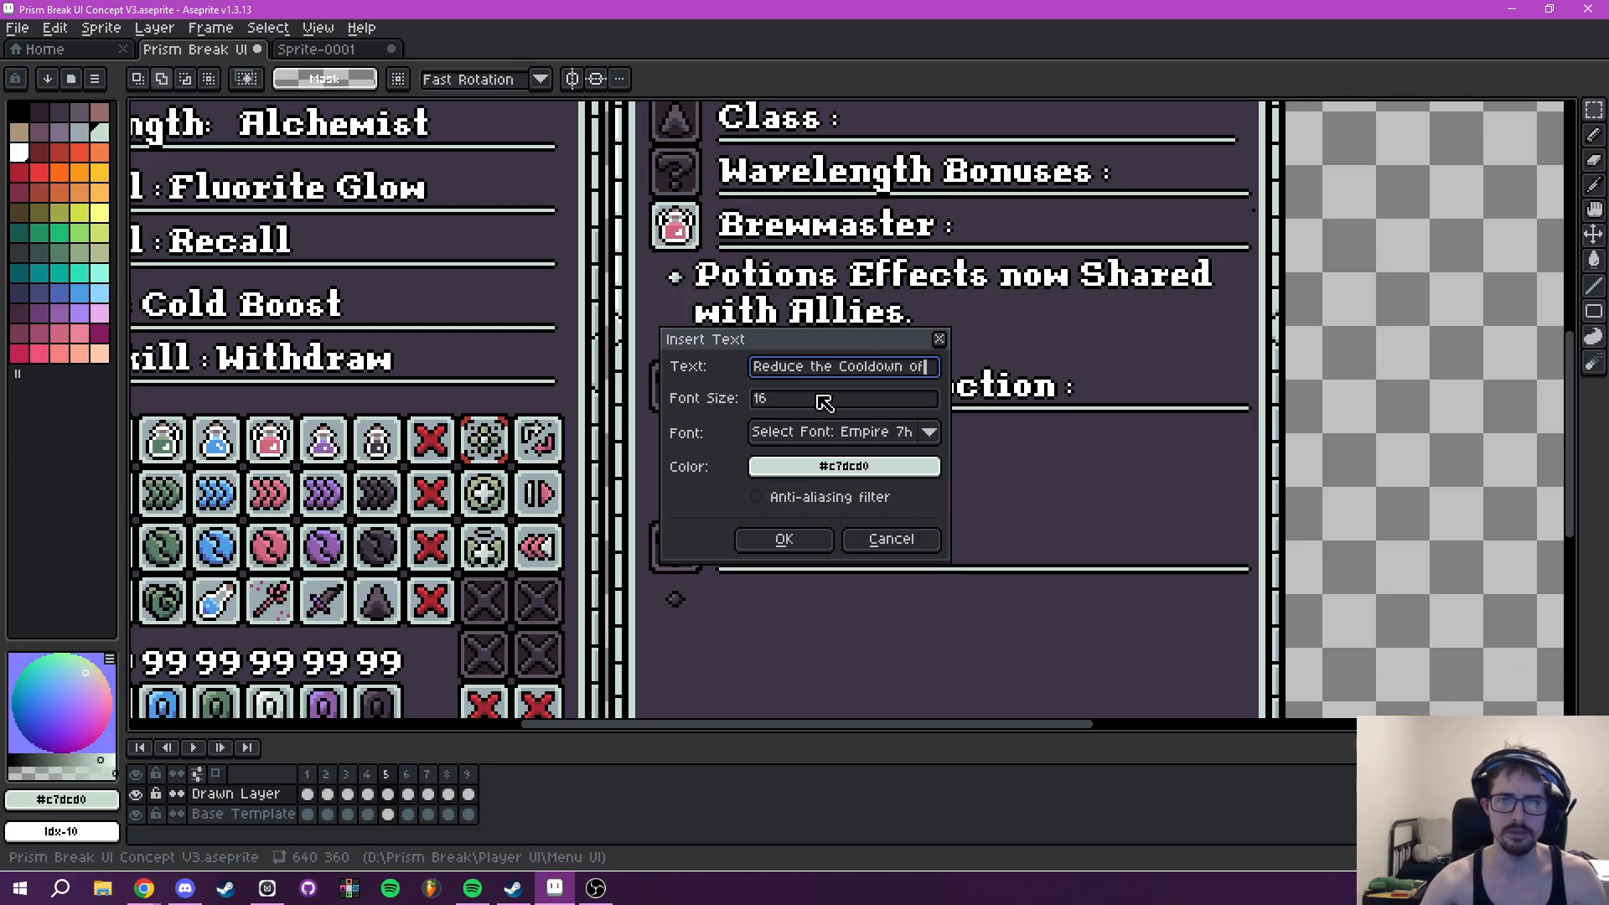
click(854, 466)
click(779, 501)
click(905, 534)
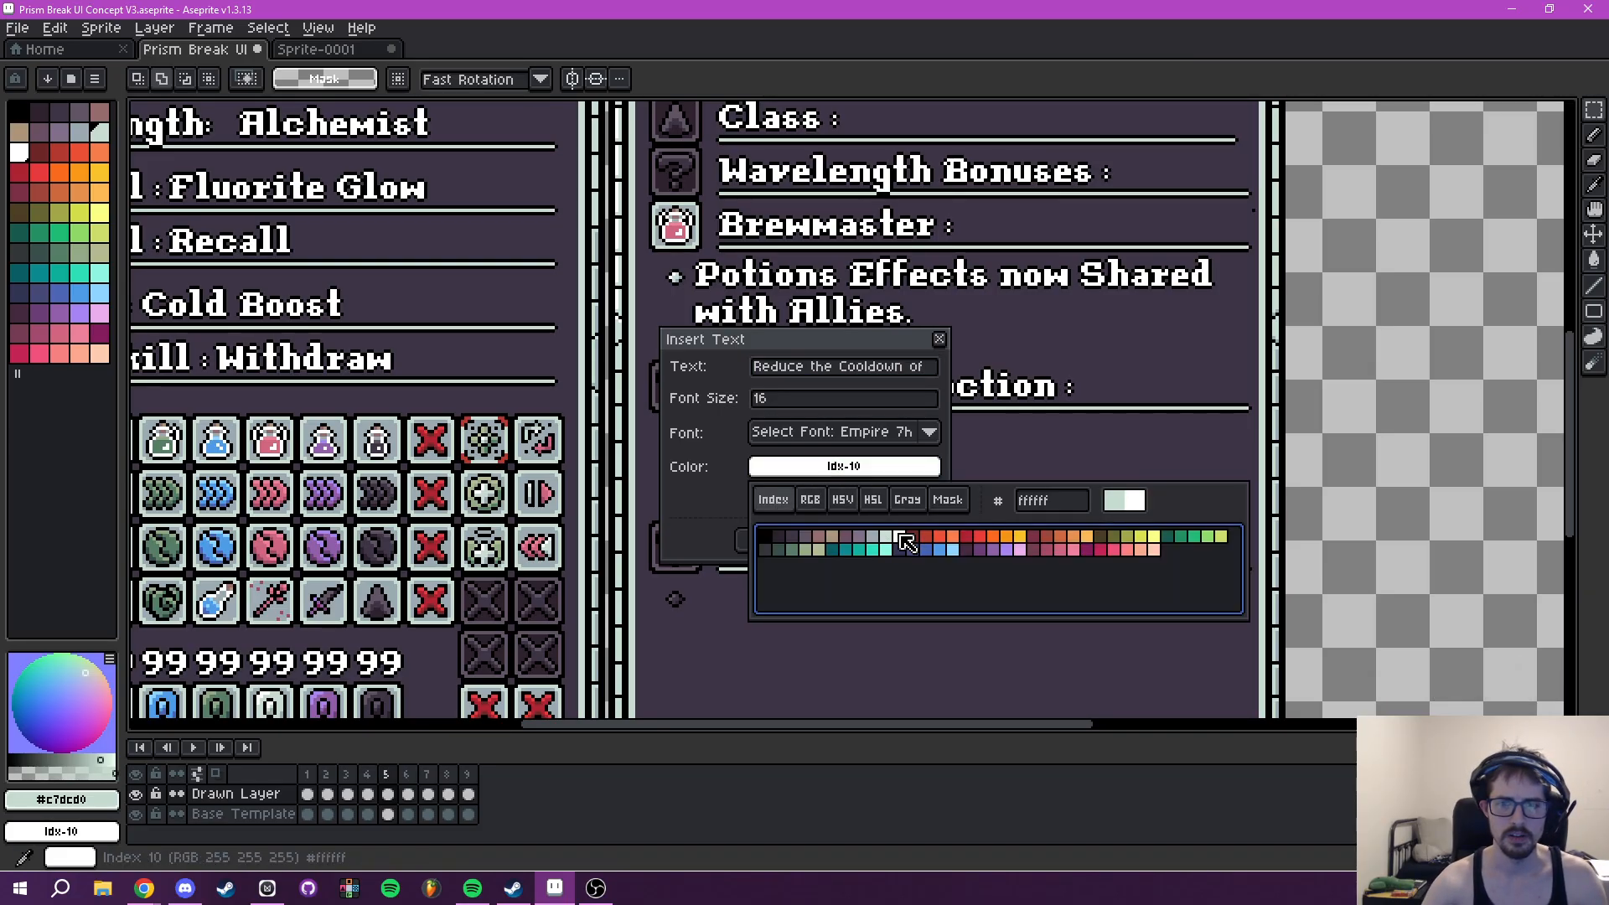
click(784, 538)
drag(943, 415, 1010, 443)
key(ctrl+d)
- Insert the white text "Potion Skills." and place it left-aligned as the second line of the Quick Concoction description
drag(978, 494, 934, 466)
text(t)
text(Potion )
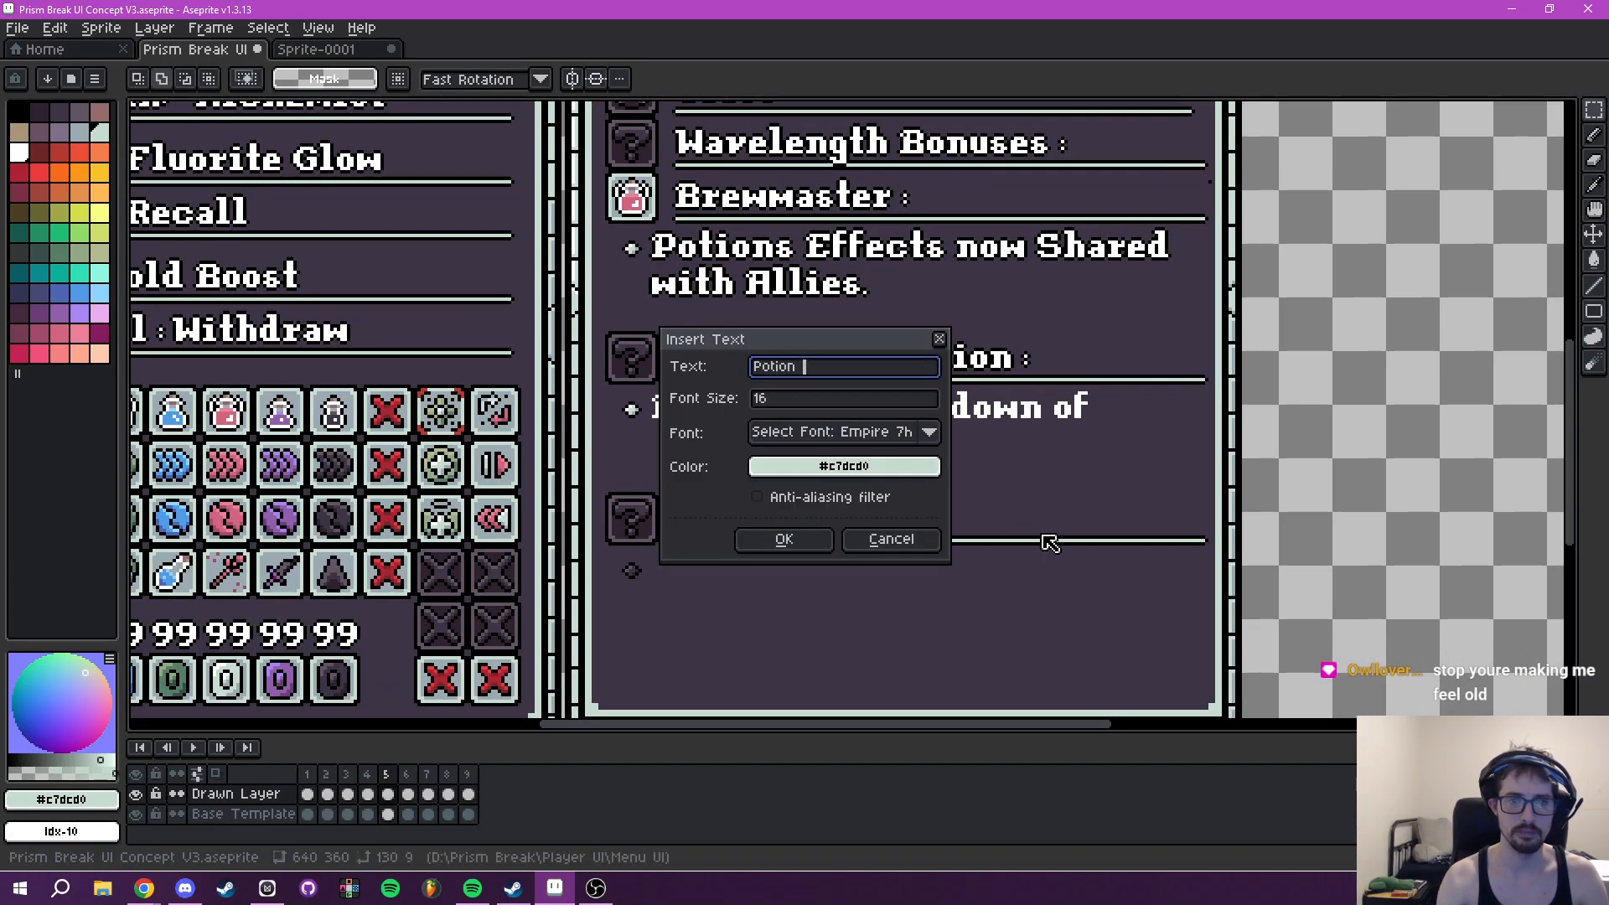
text(Skills.)
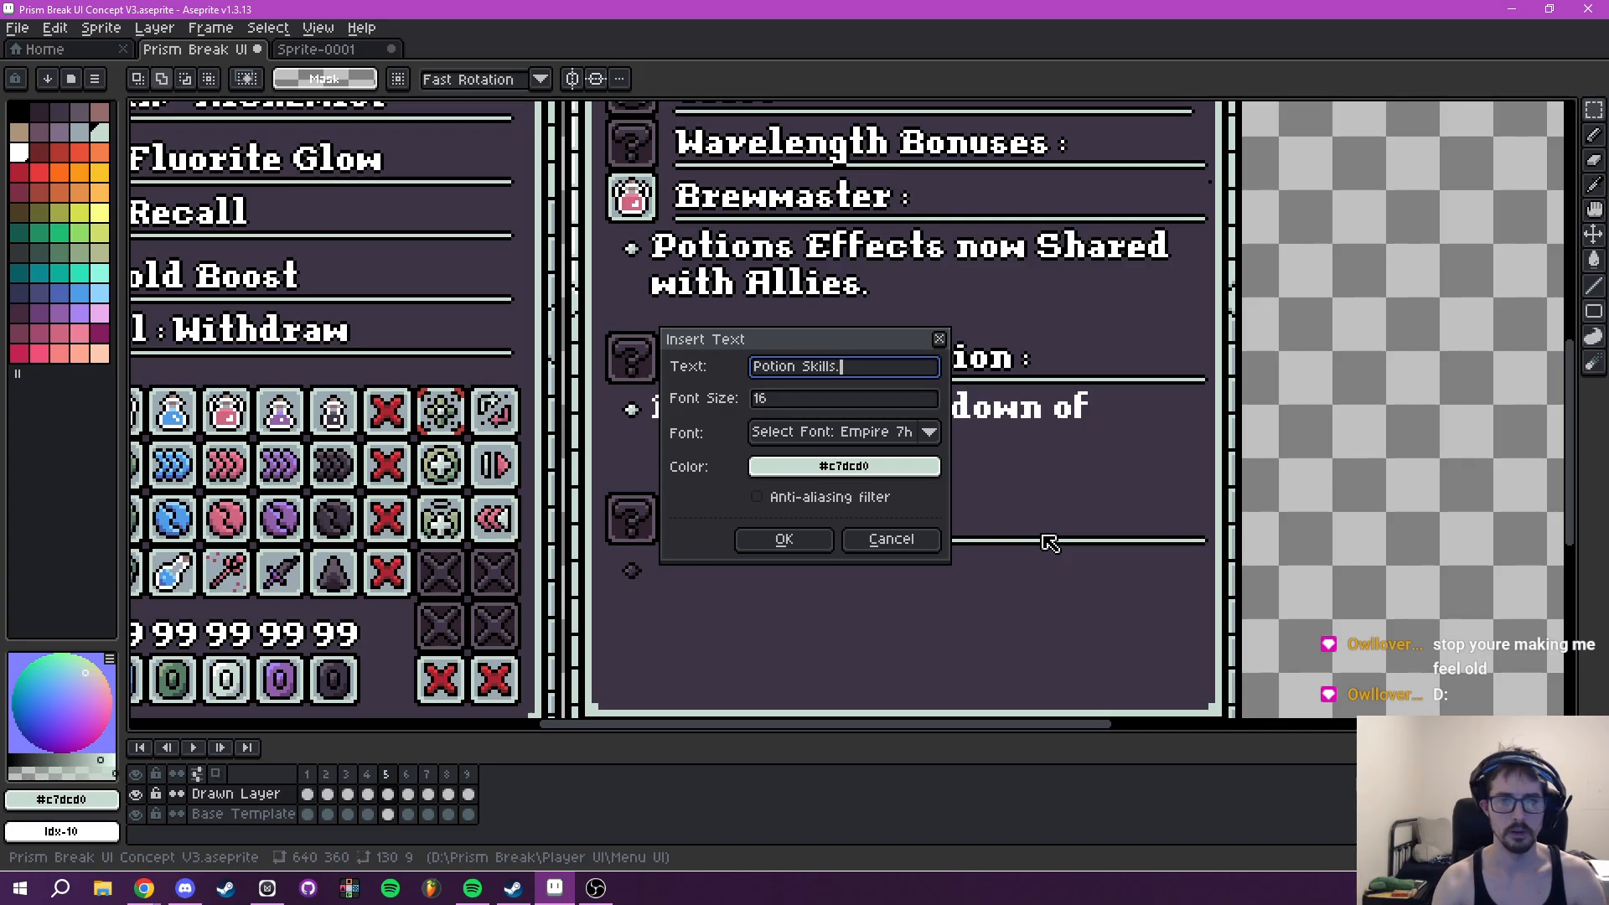
click(836, 467)
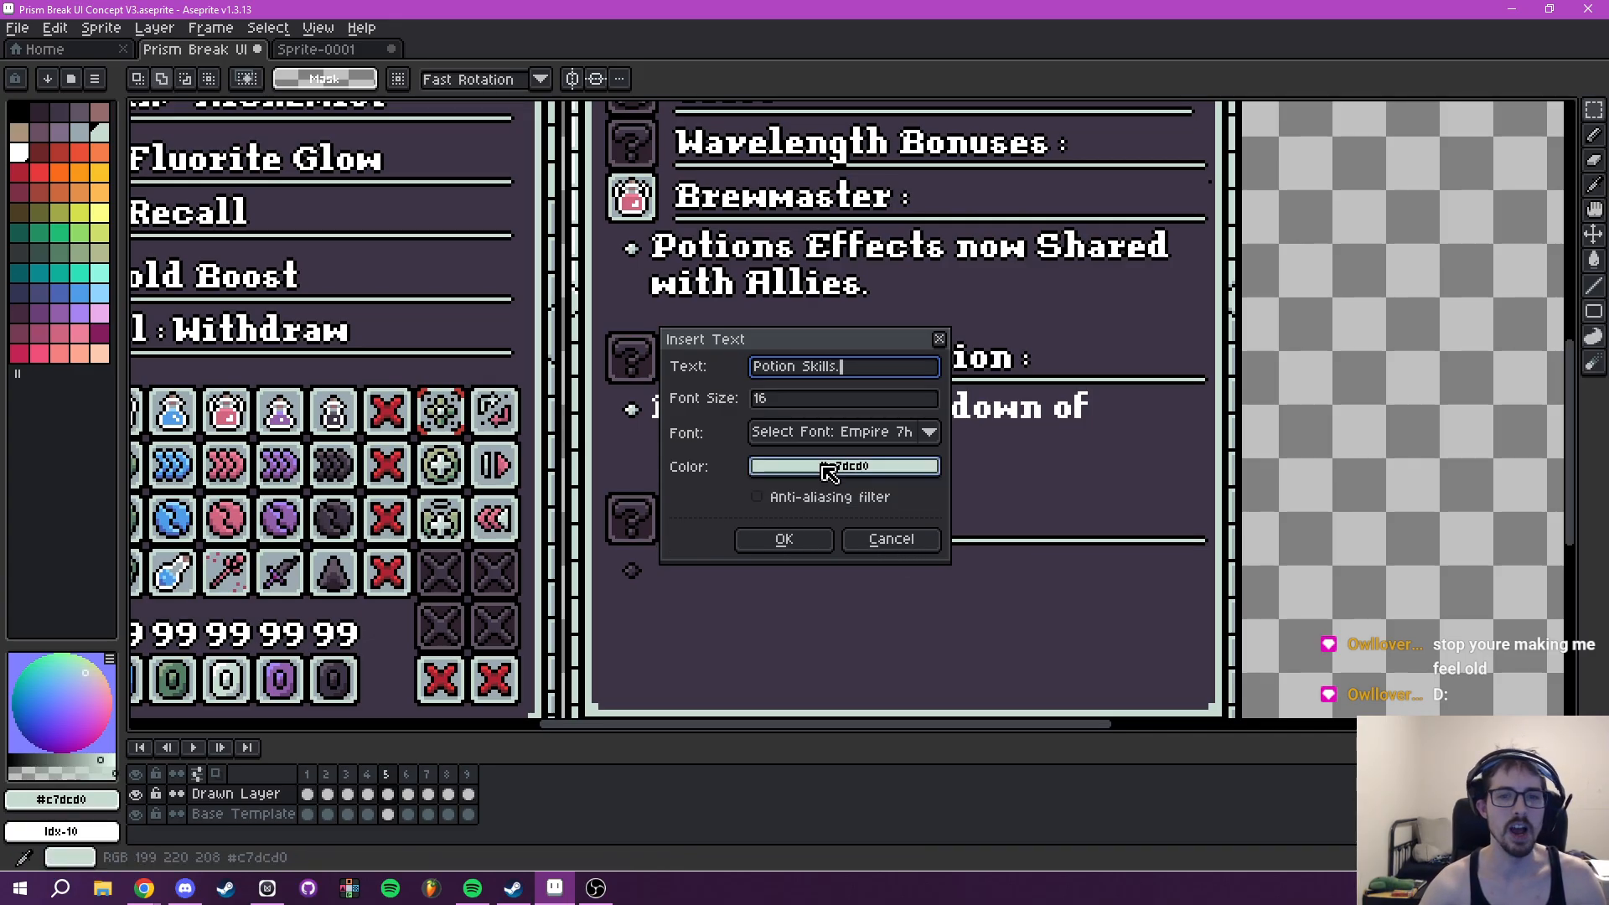
click(760, 500)
click(887, 528)
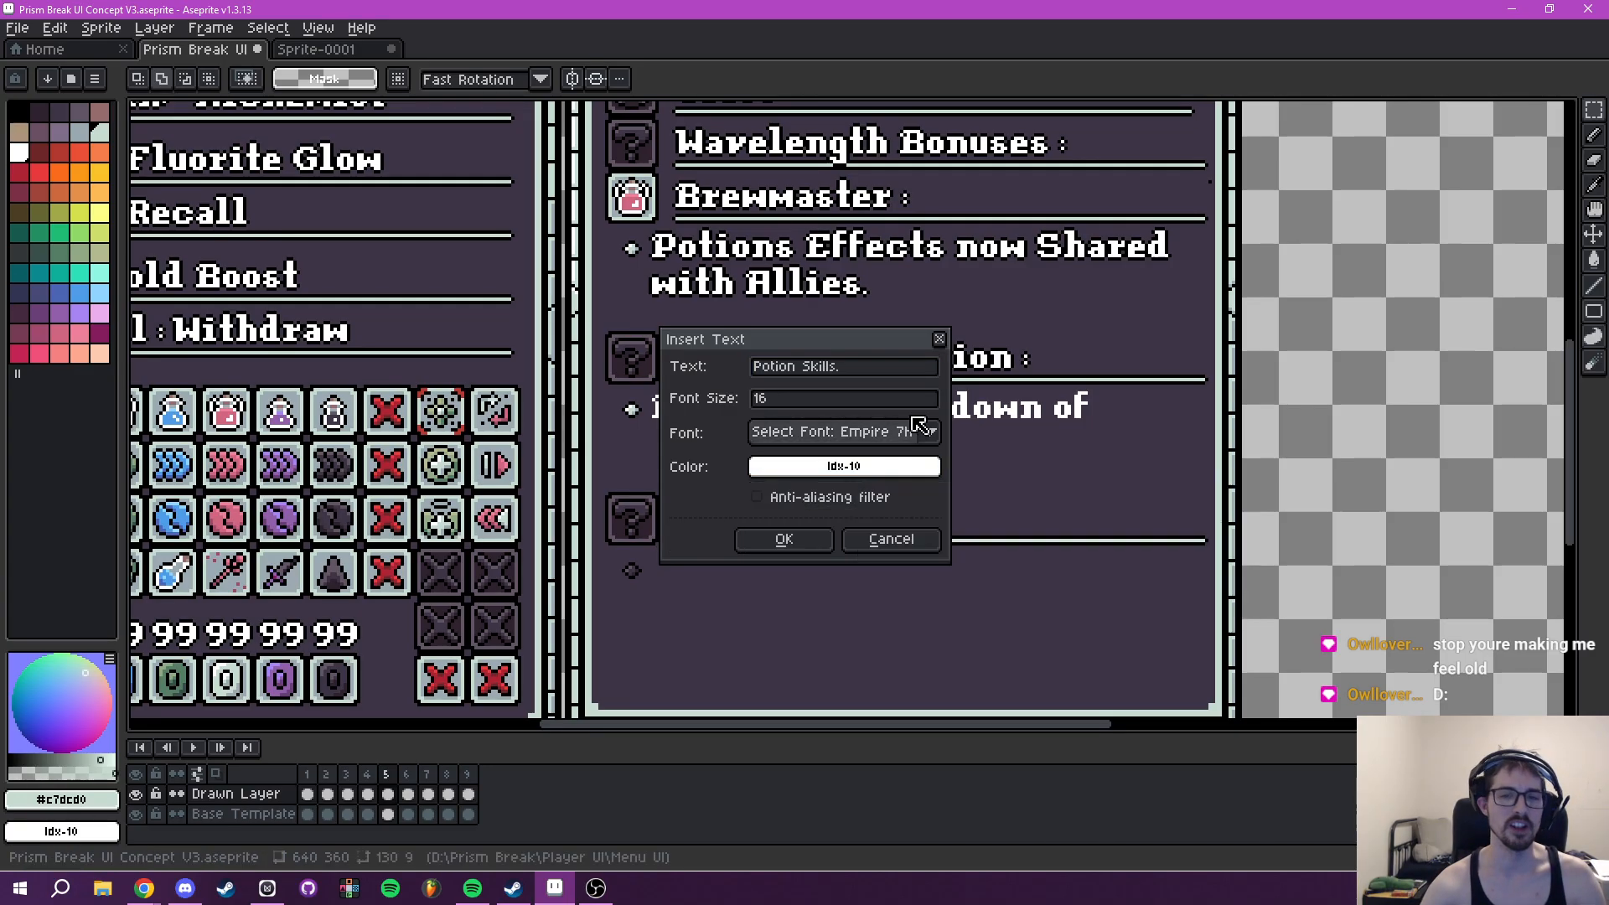
click(796, 544)
drag(817, 424, 767, 447)
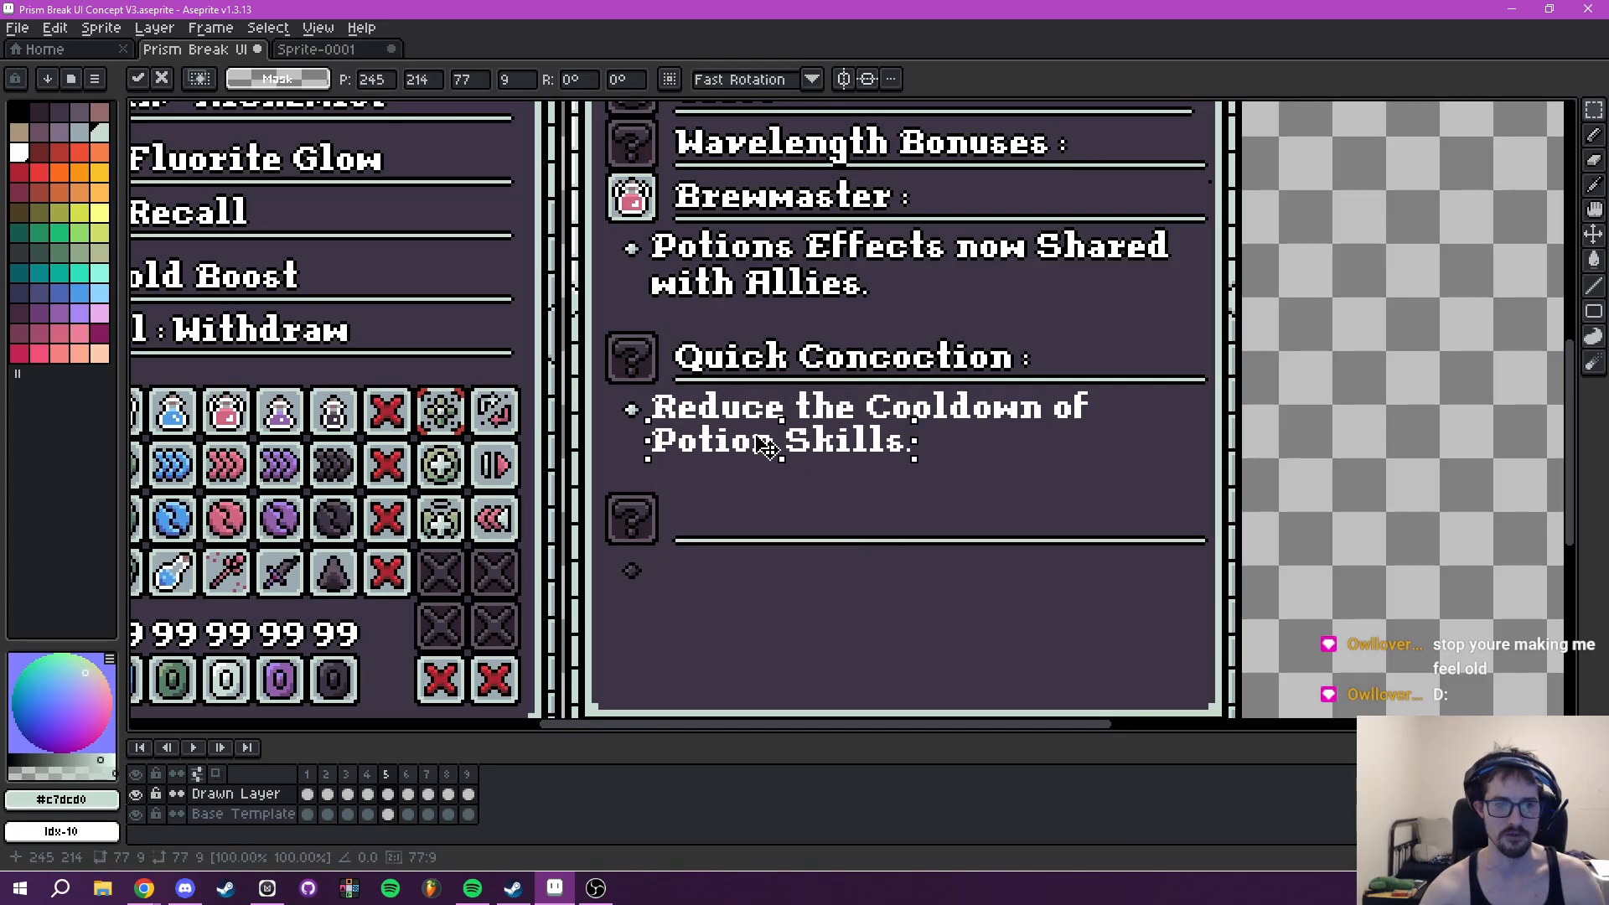
scroll(900, 461, up, 2)
click(956, 453)
- Select both lines of the Quick Concoction description and give them a black outline
drag(975, 444, 1031, 443)
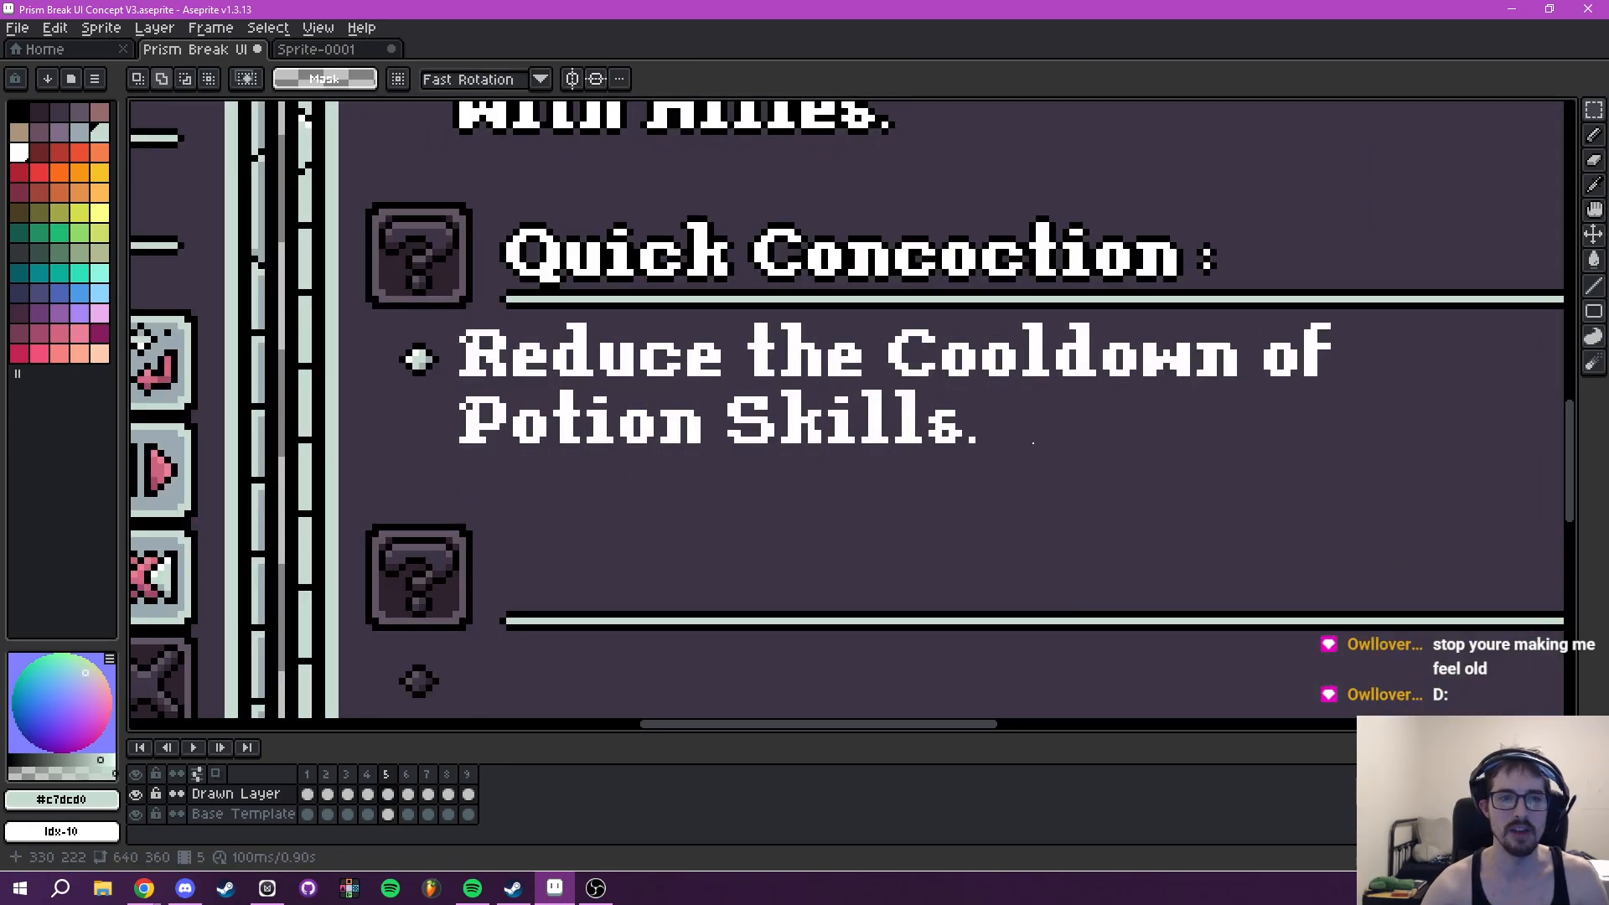
scroll(566, 339, up, 1)
drag(716, 449, 1154, 510)
drag(902, 558, 1157, 527)
key(shift+o)
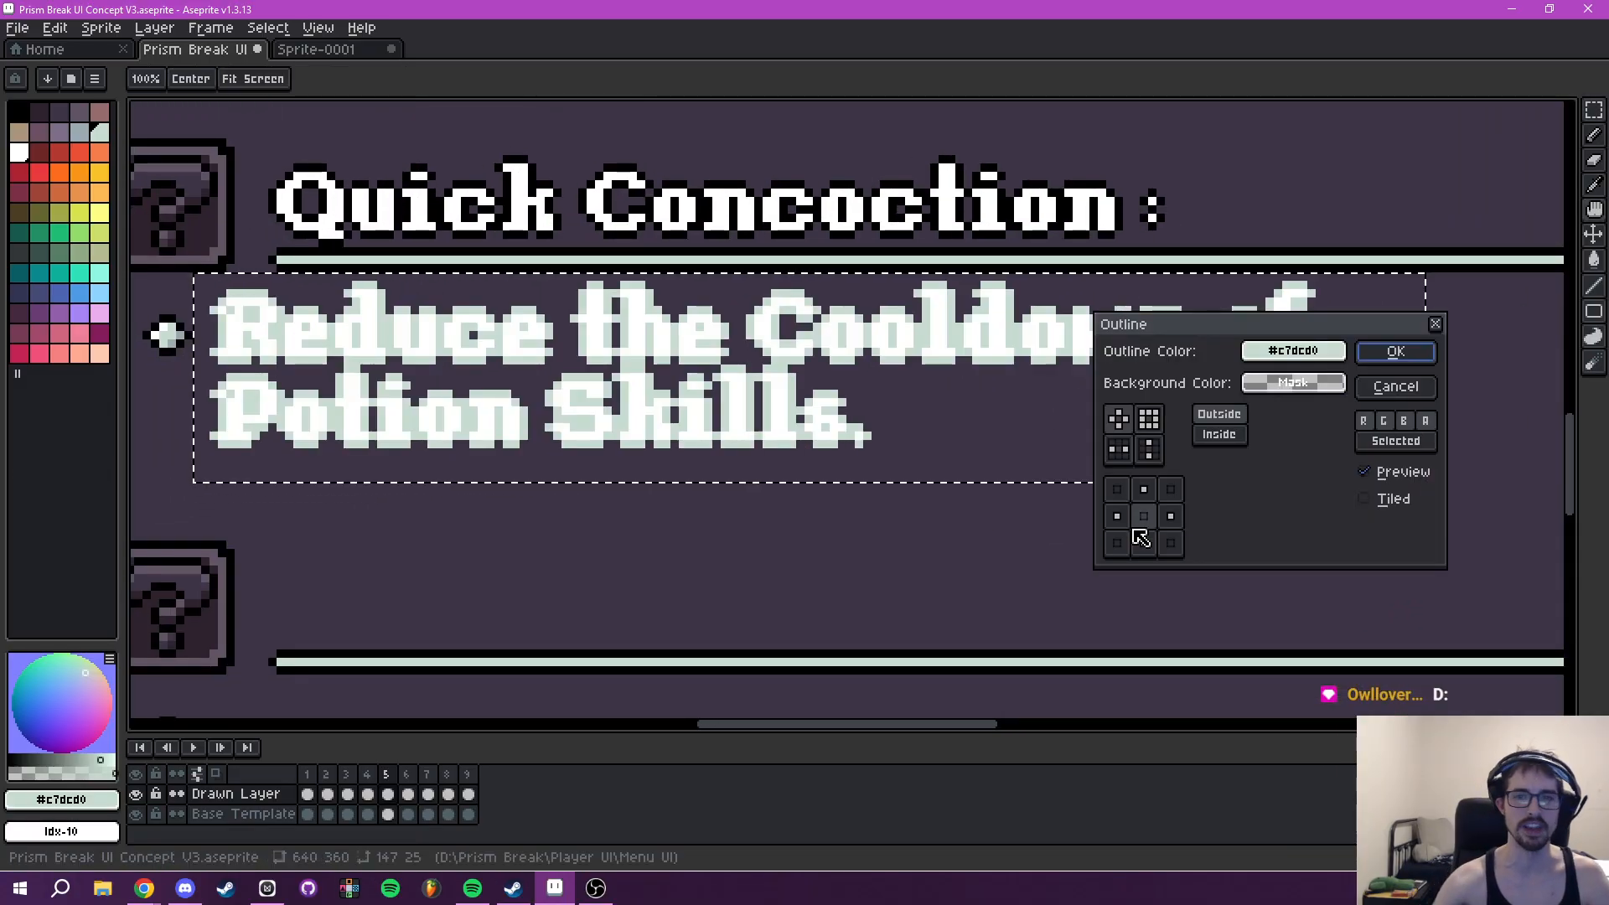
click(1293, 351)
click(1143, 389)
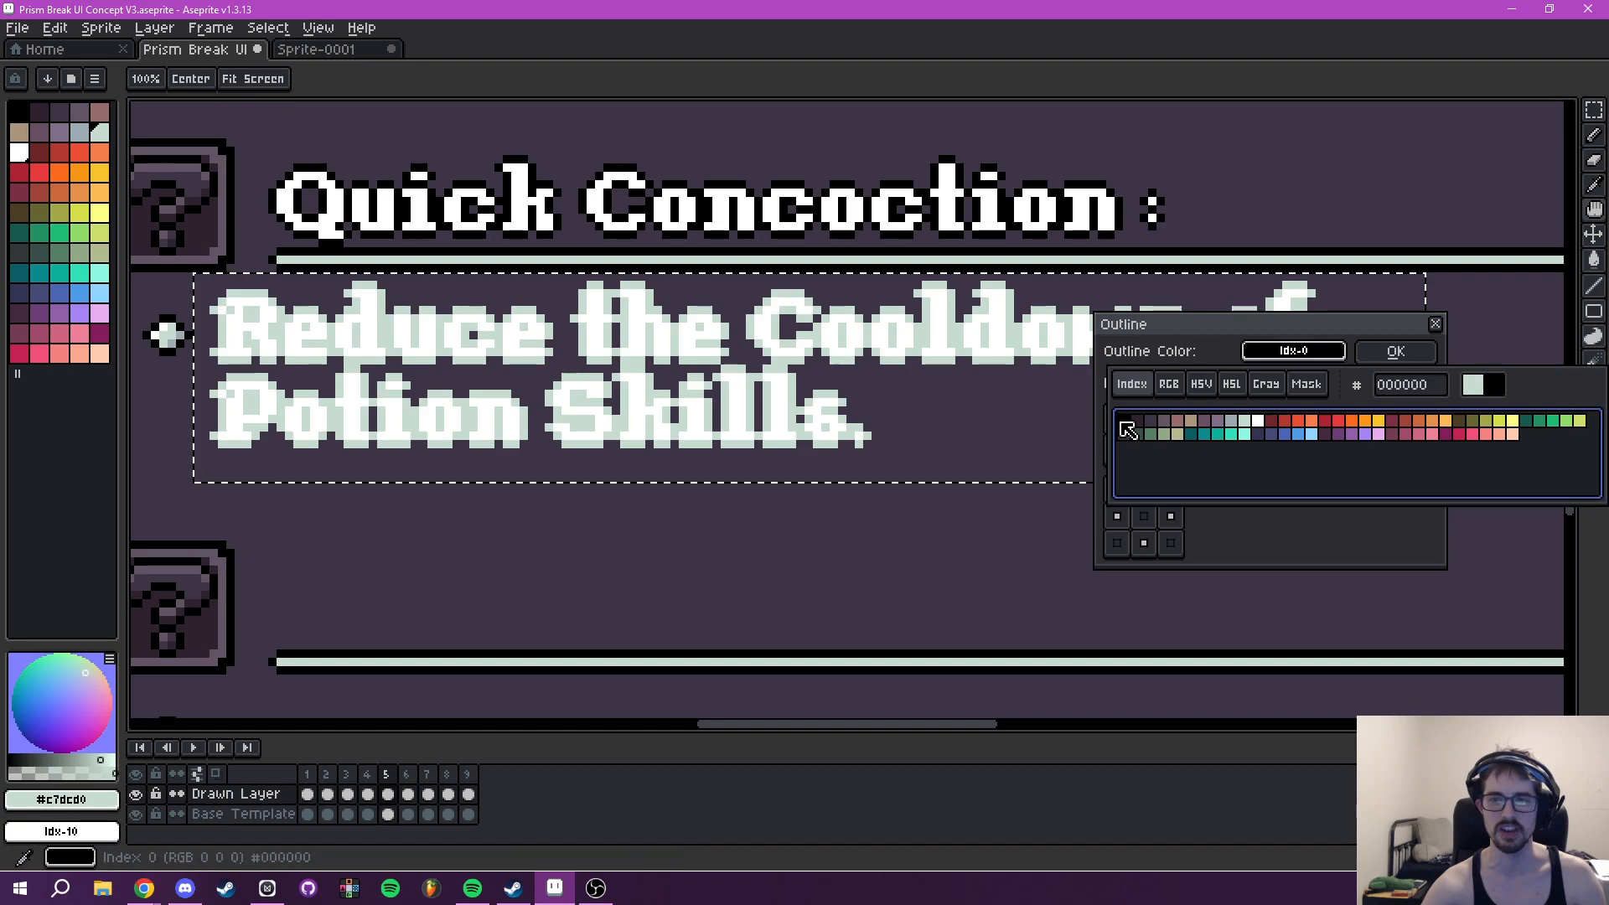
click(1125, 422)
click(1408, 349)
scroll(1198, 369, down, 2)
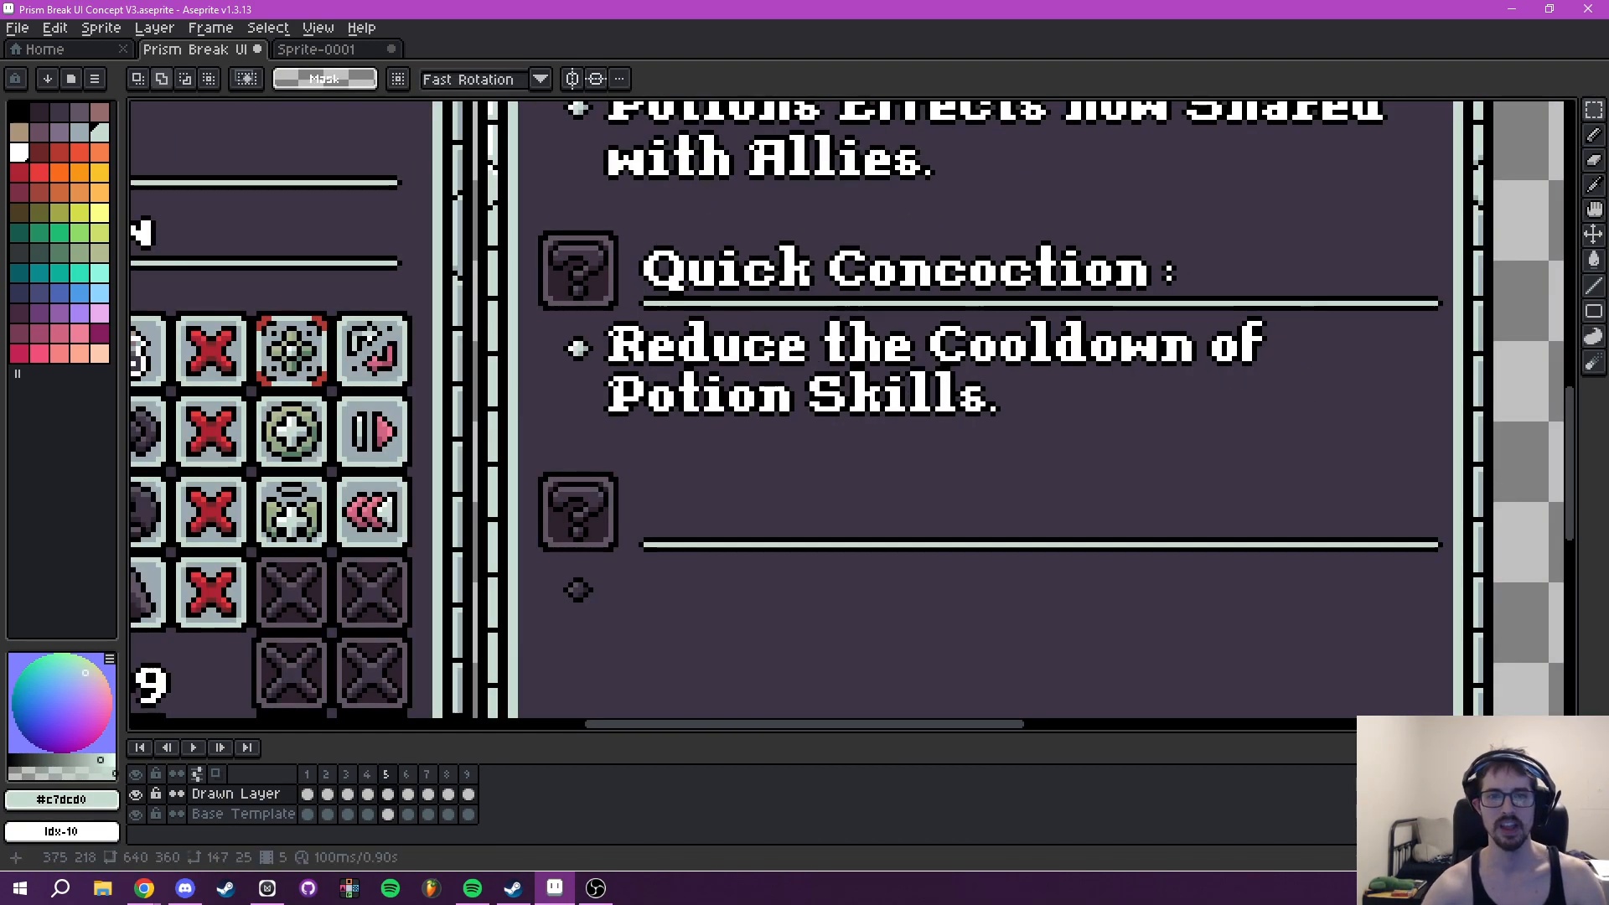
- Shift the outlined "Potion Skills." line down one pixel to match the line spacing of the Brewmaster description
scroll(947, 433, up, 2)
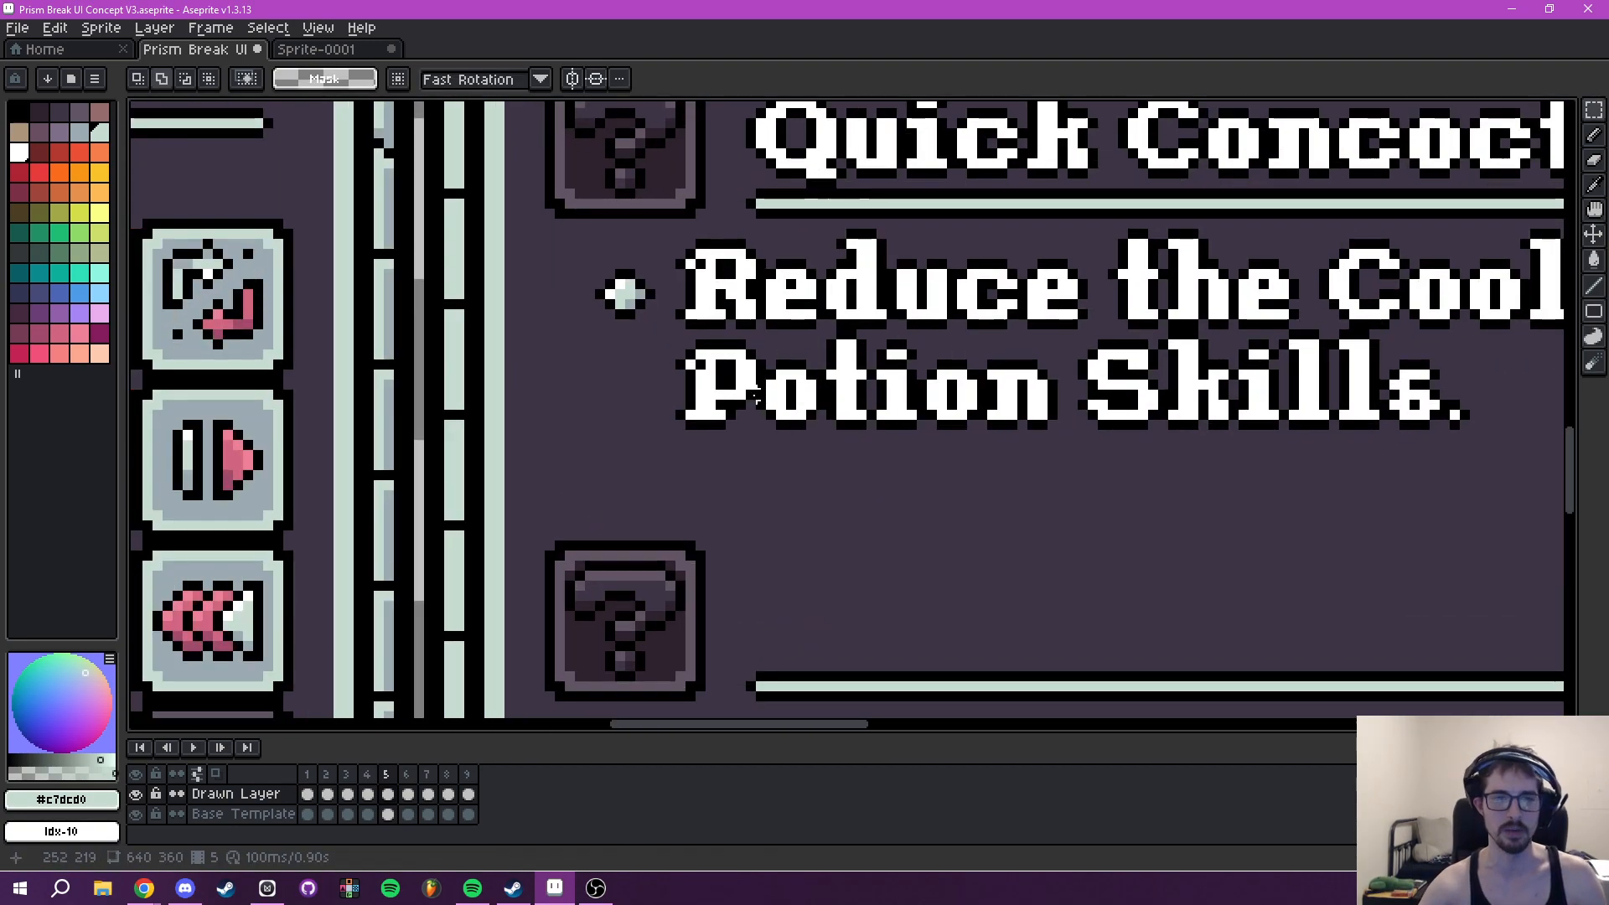
drag(671, 336, 1535, 484)
click(1285, 410)
key(Return)
scroll(1284, 415, down, 4)
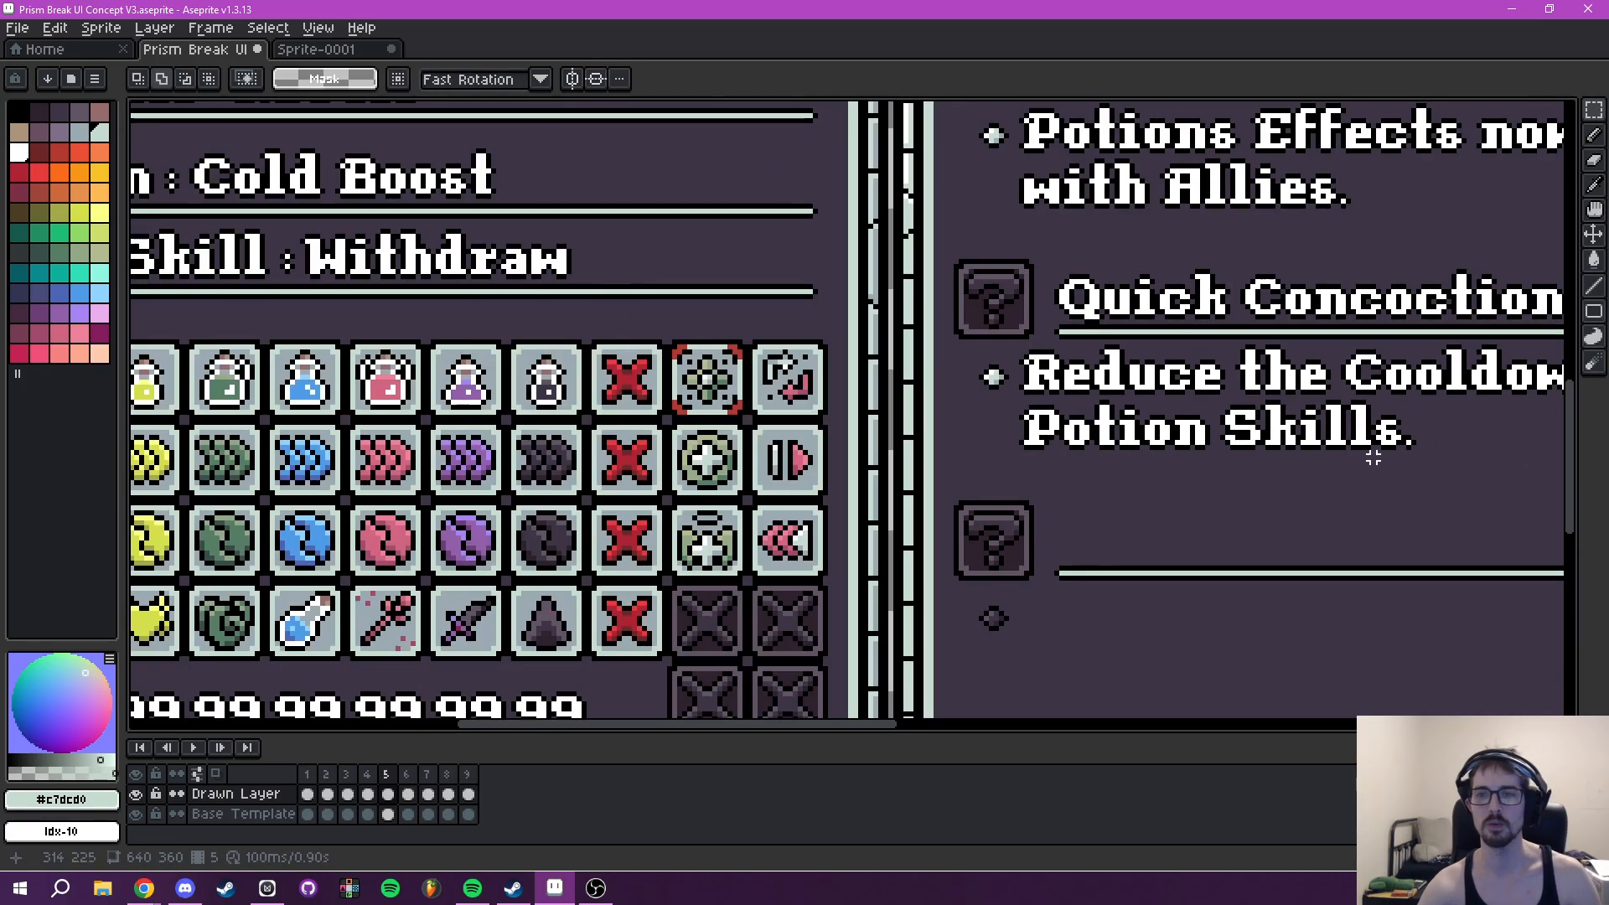
scroll(1047, 453, up, 3)
scroll(1048, 453, down, 6)
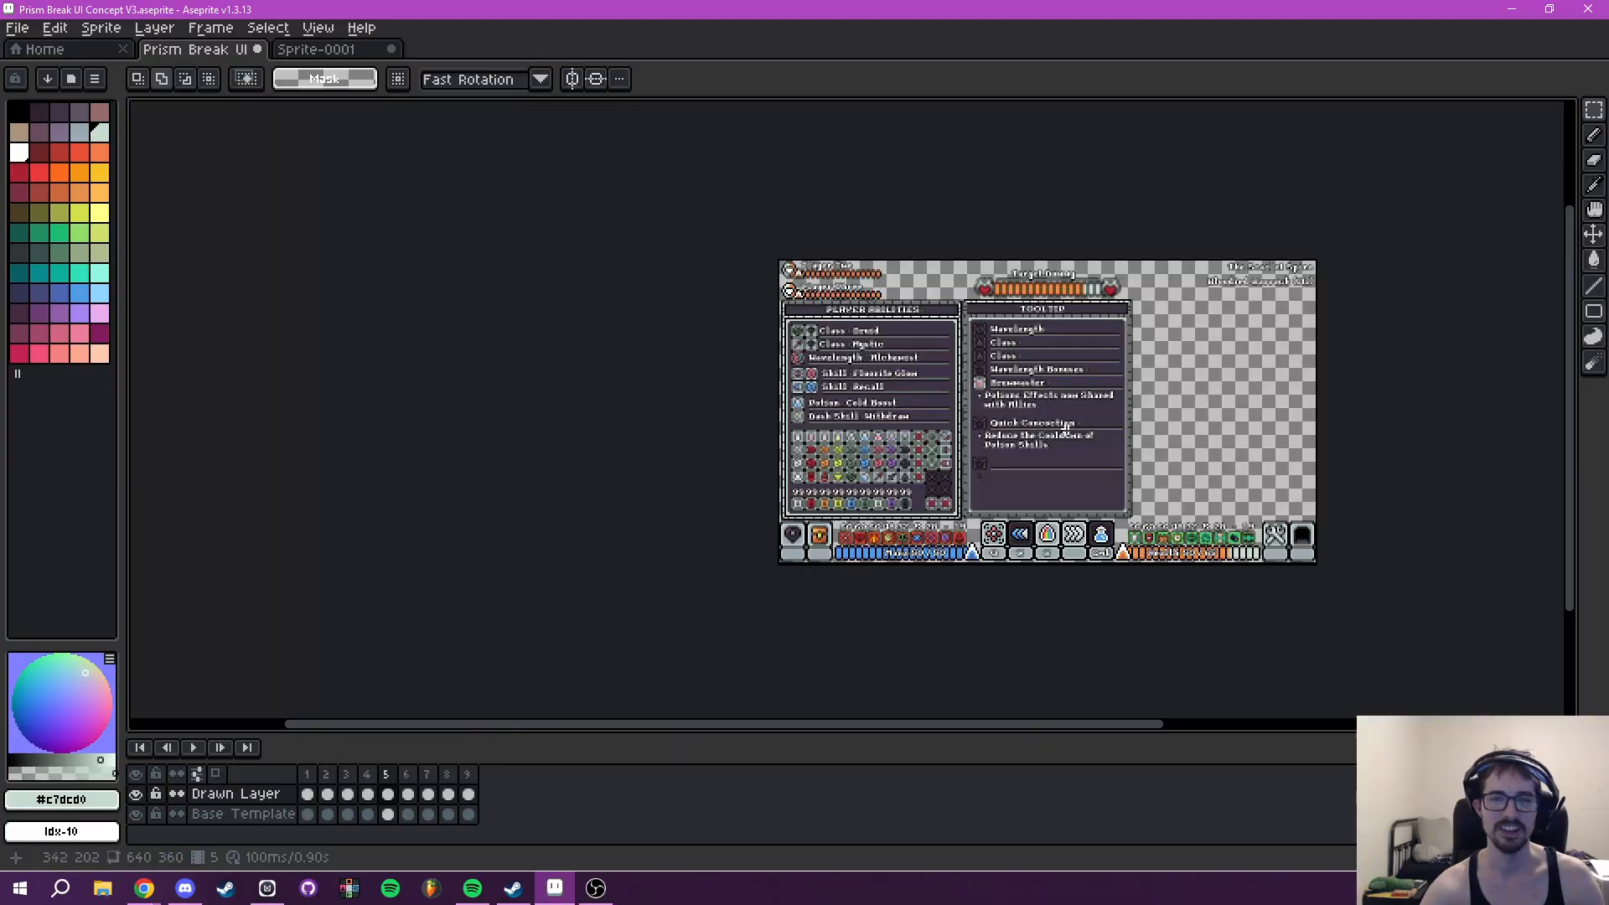
scroll(884, 426, up, 5)
drag(885, 425, 901, 470)
drag(749, 450, 966, 460)
scroll(696, 402, down, 3)
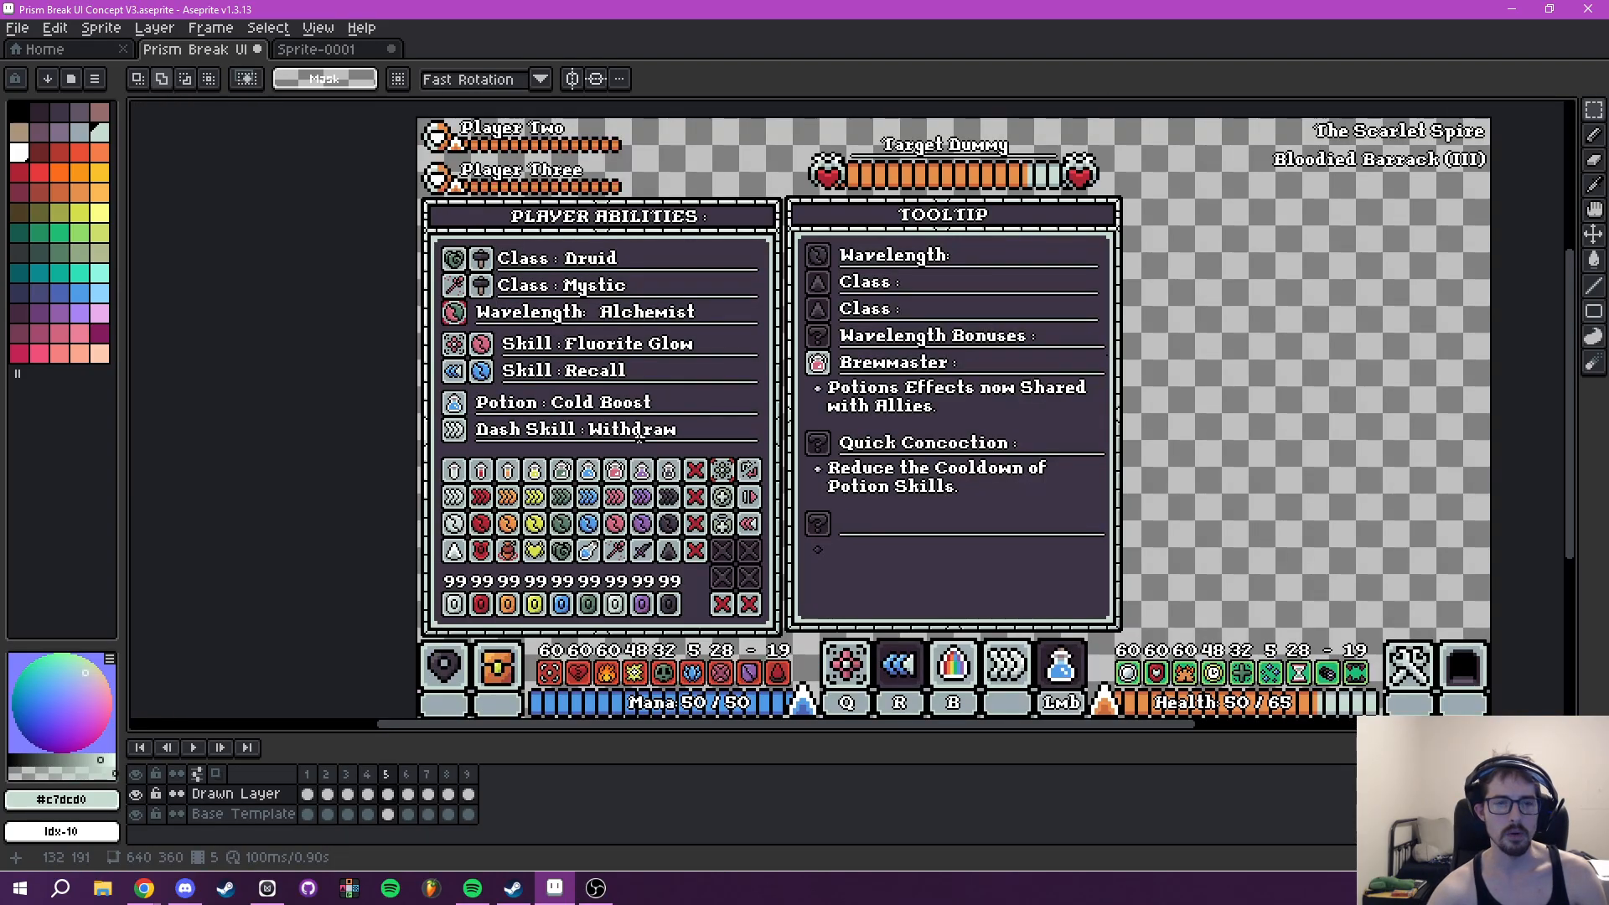
- Open the Dev Log #15 sprite from the Dev Log Banners folder in Prism Break's Social Media Twitch folder
click(17, 28)
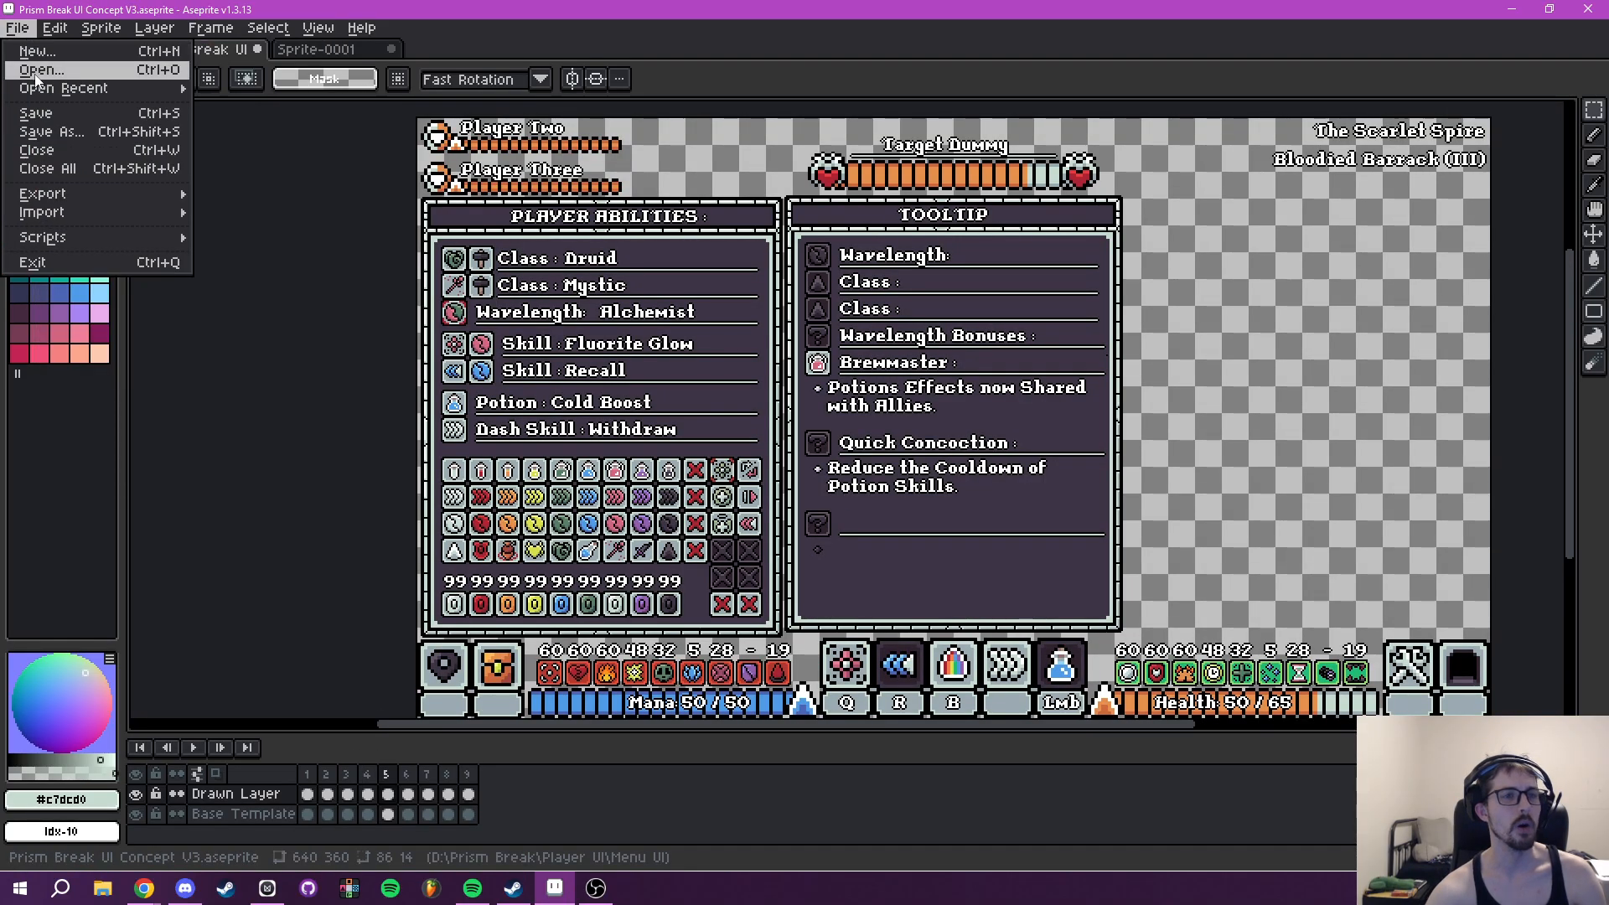
click(38, 69)
click(78, 385)
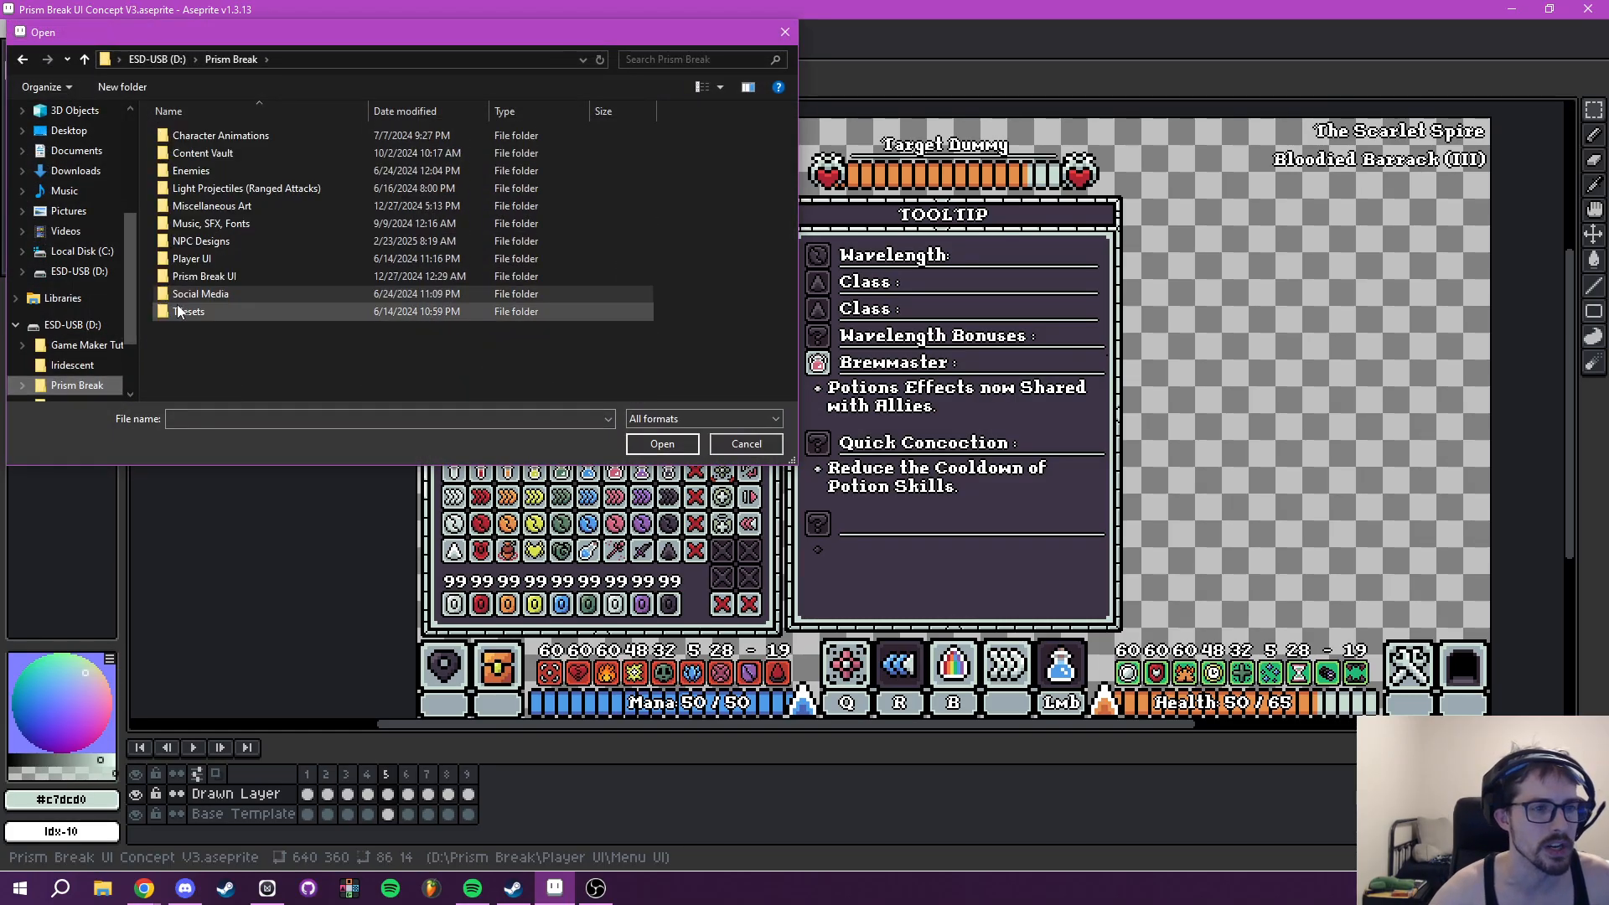
double_click(208, 295)
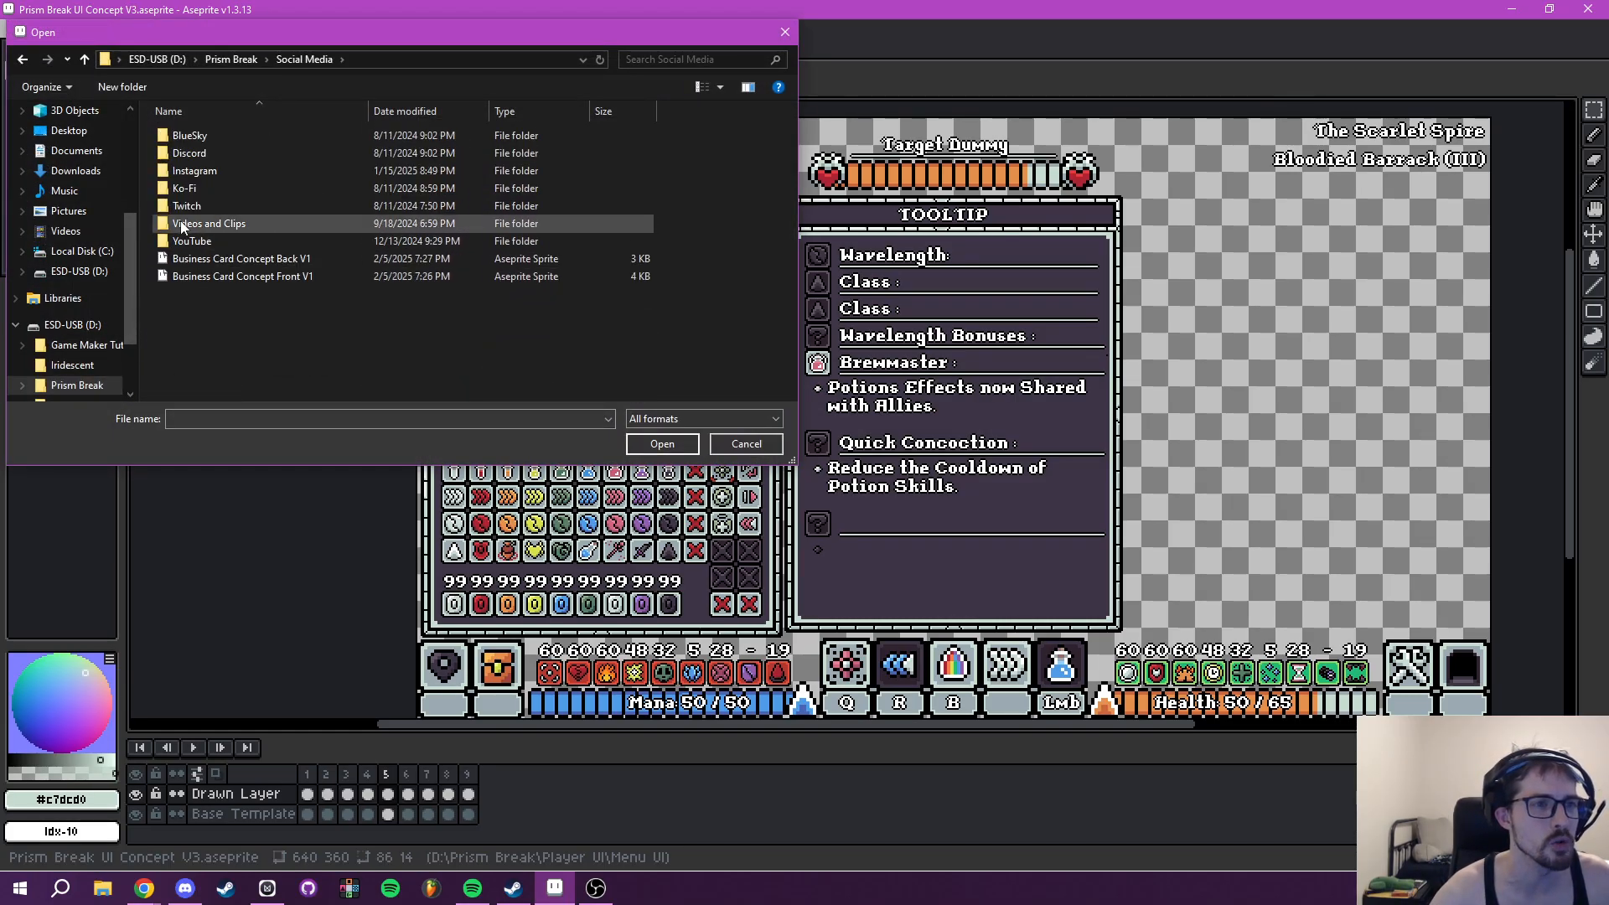
double_click(204, 206)
double_click(209, 171)
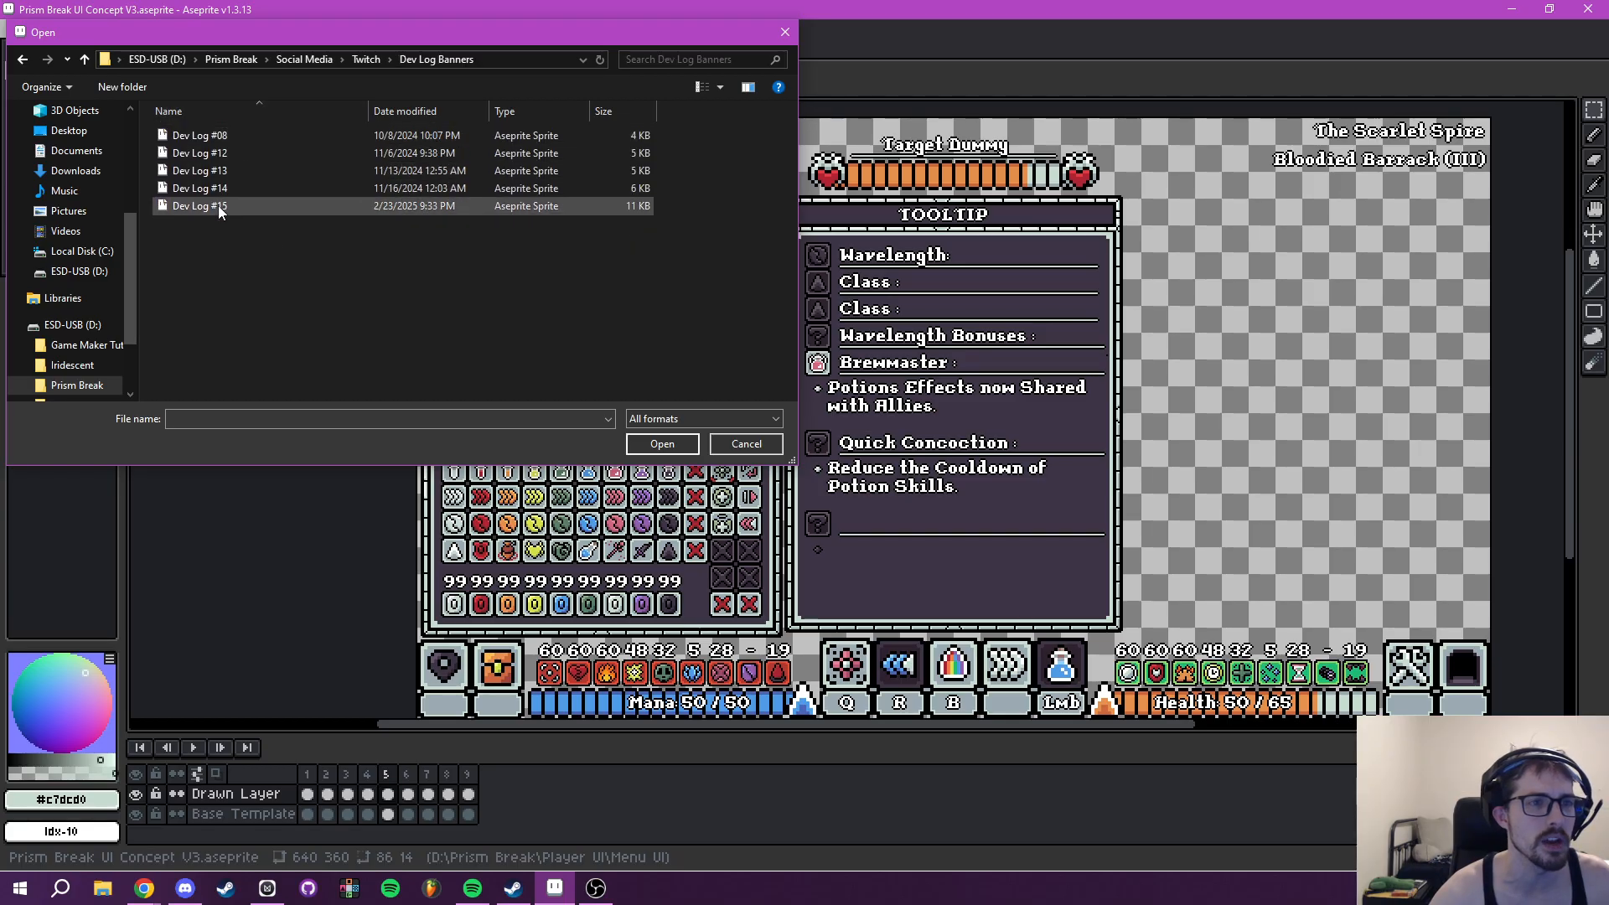
double_click(215, 205)
scroll(886, 394, up, 5)
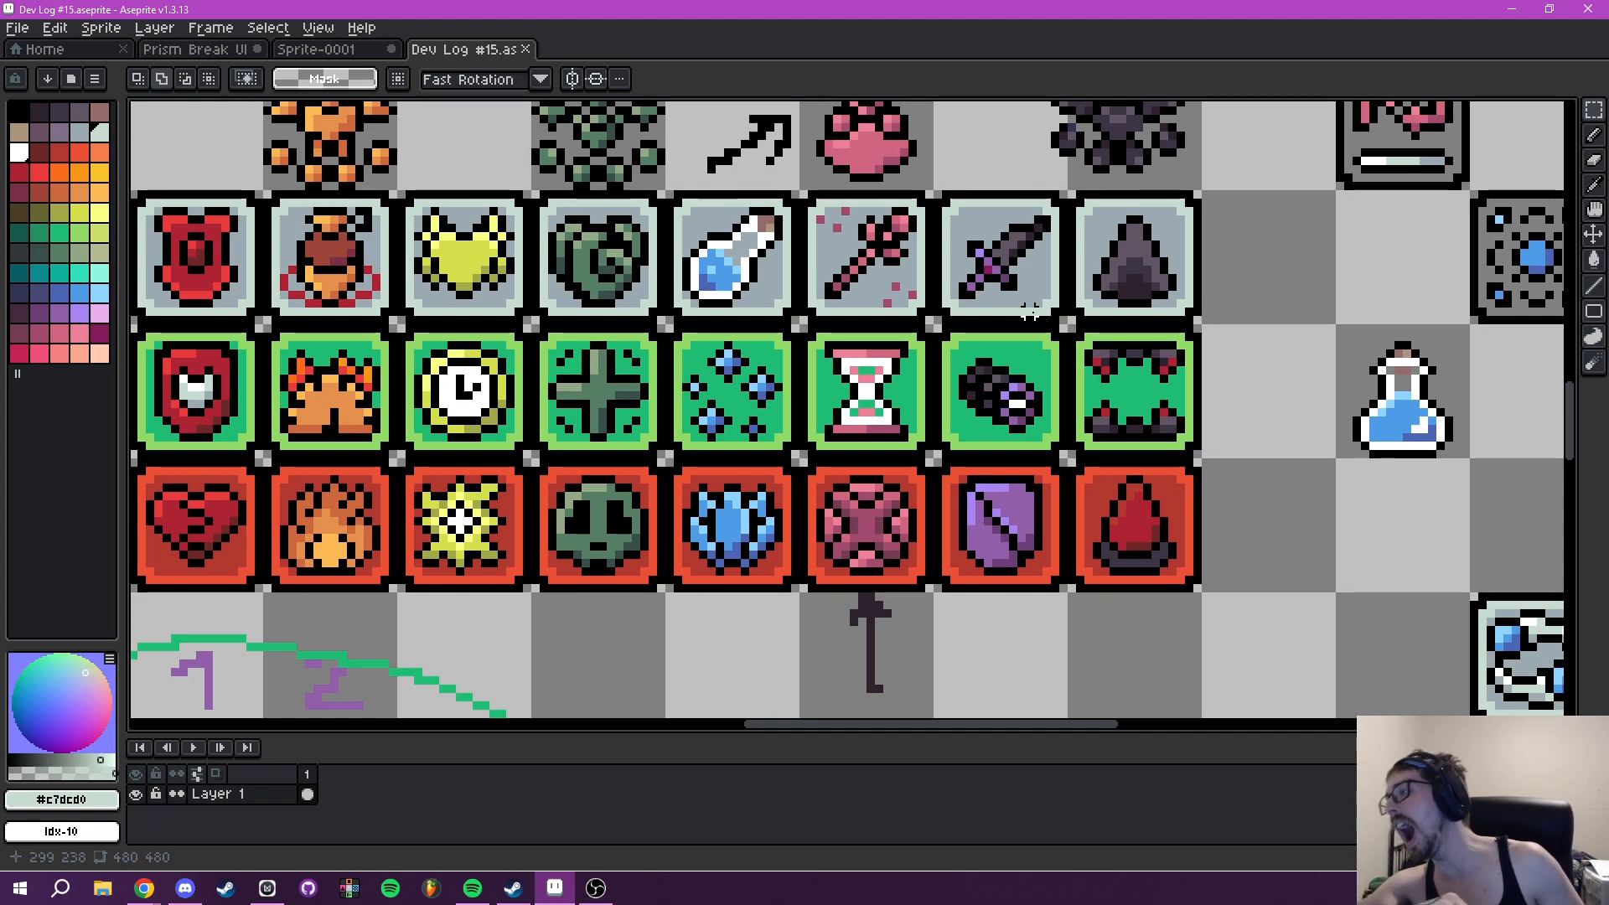
scroll(865, 337, up, 3)
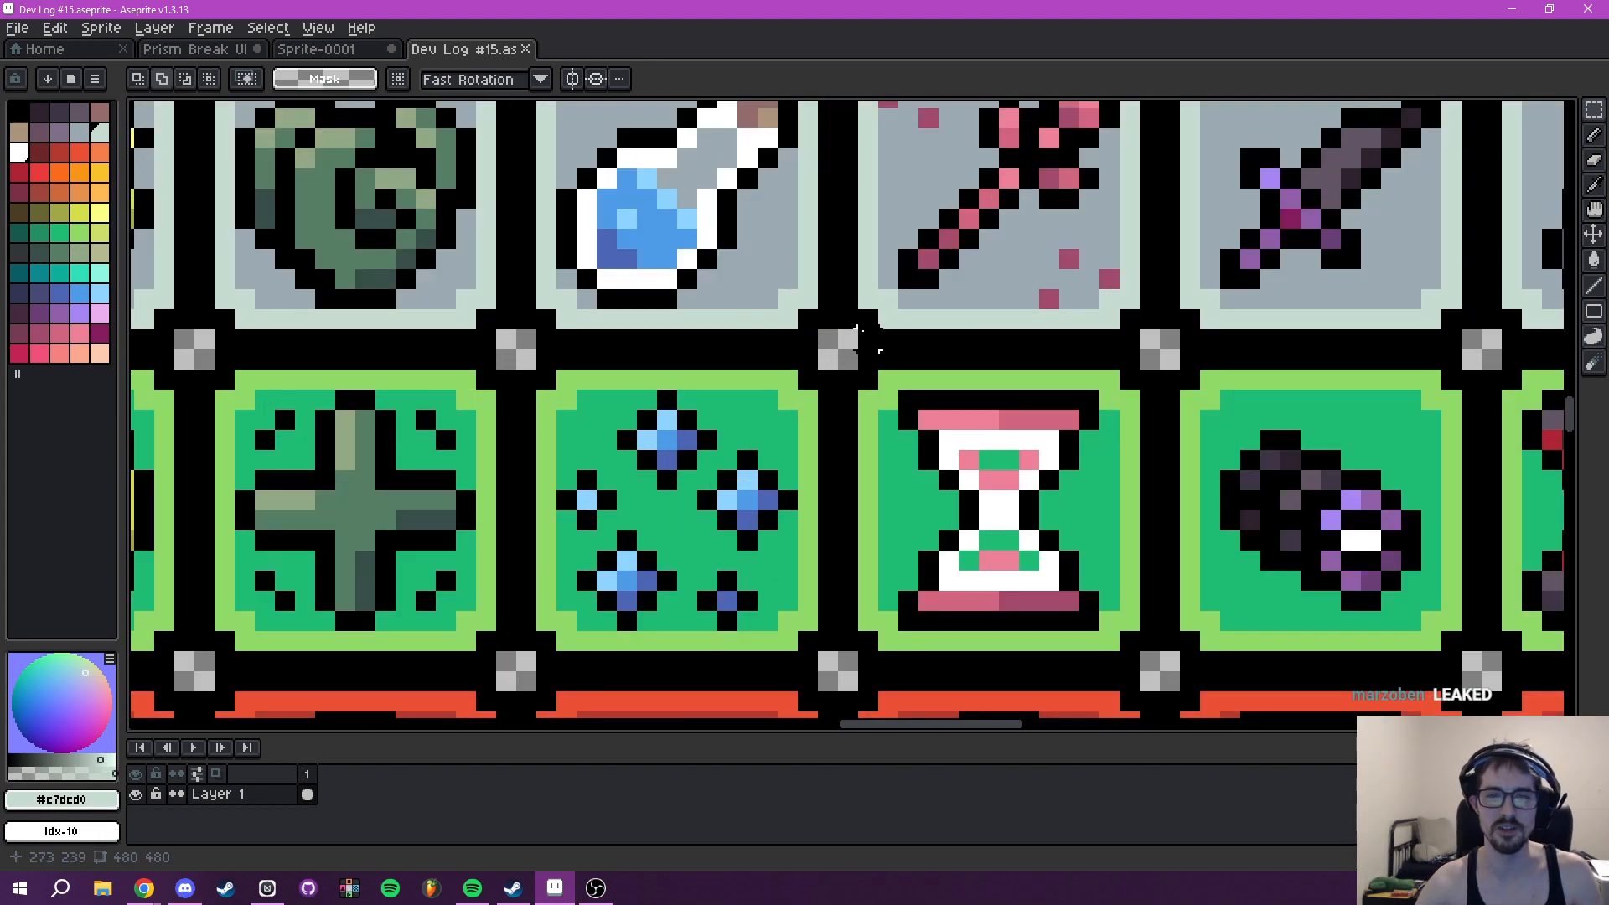
- Copy the framed hourglass icon from the Dev Log #15 sprite and place it in frame 5's Quick Concoction icon slot
drag(845, 349, 1165, 676)
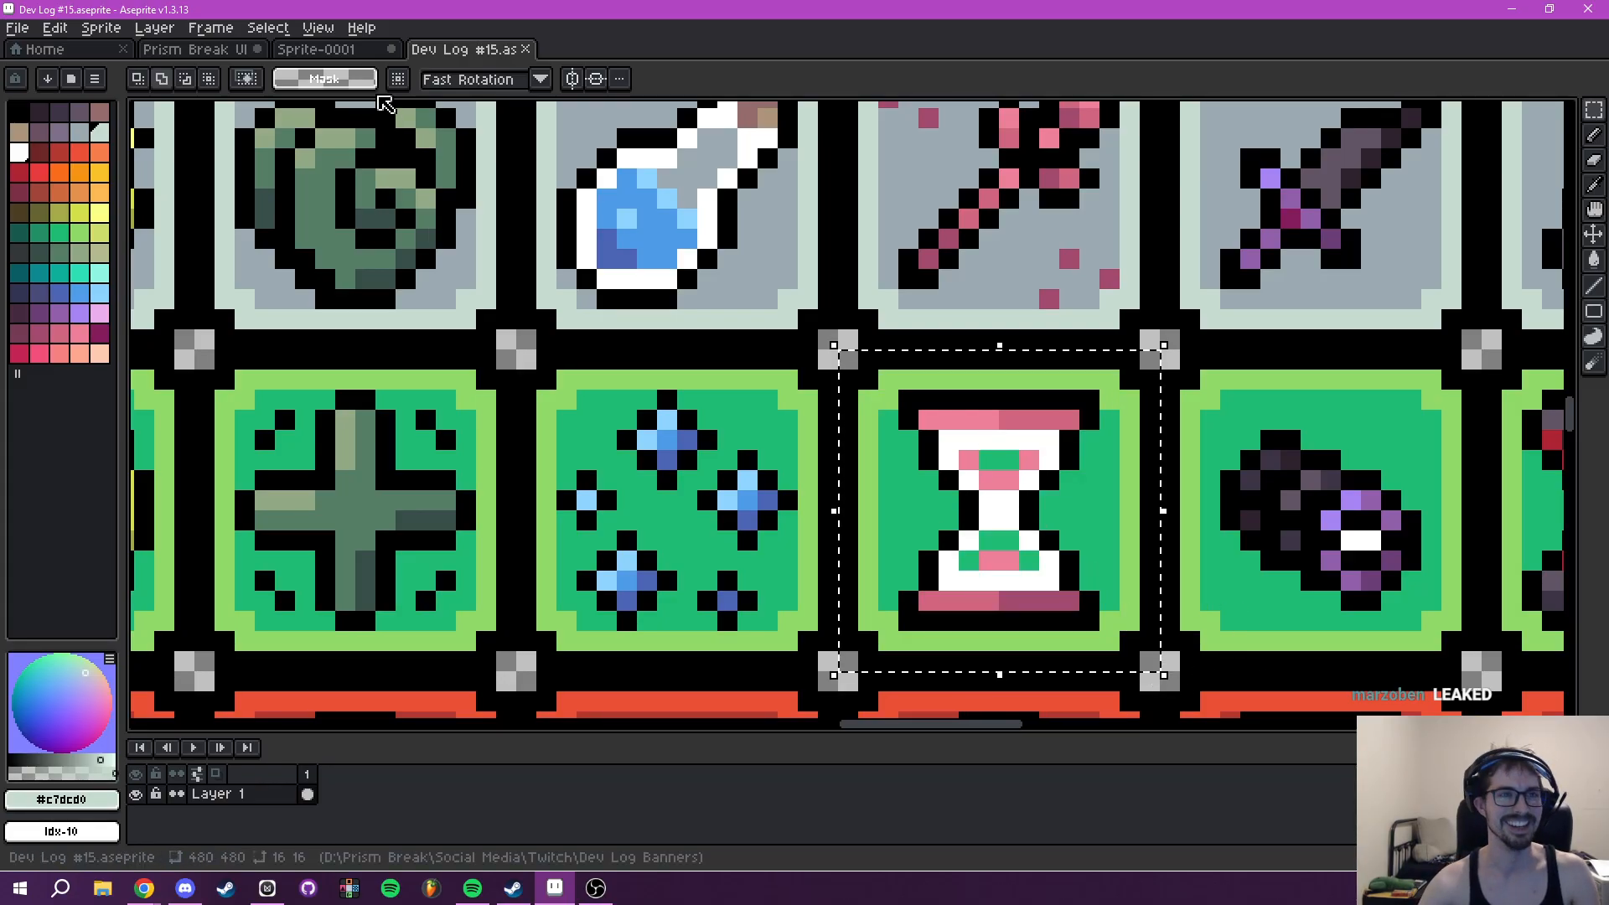
key(ctrl+shift+Tab)
key(ctrl+shift+Tab)
scroll(927, 433, up, 1)
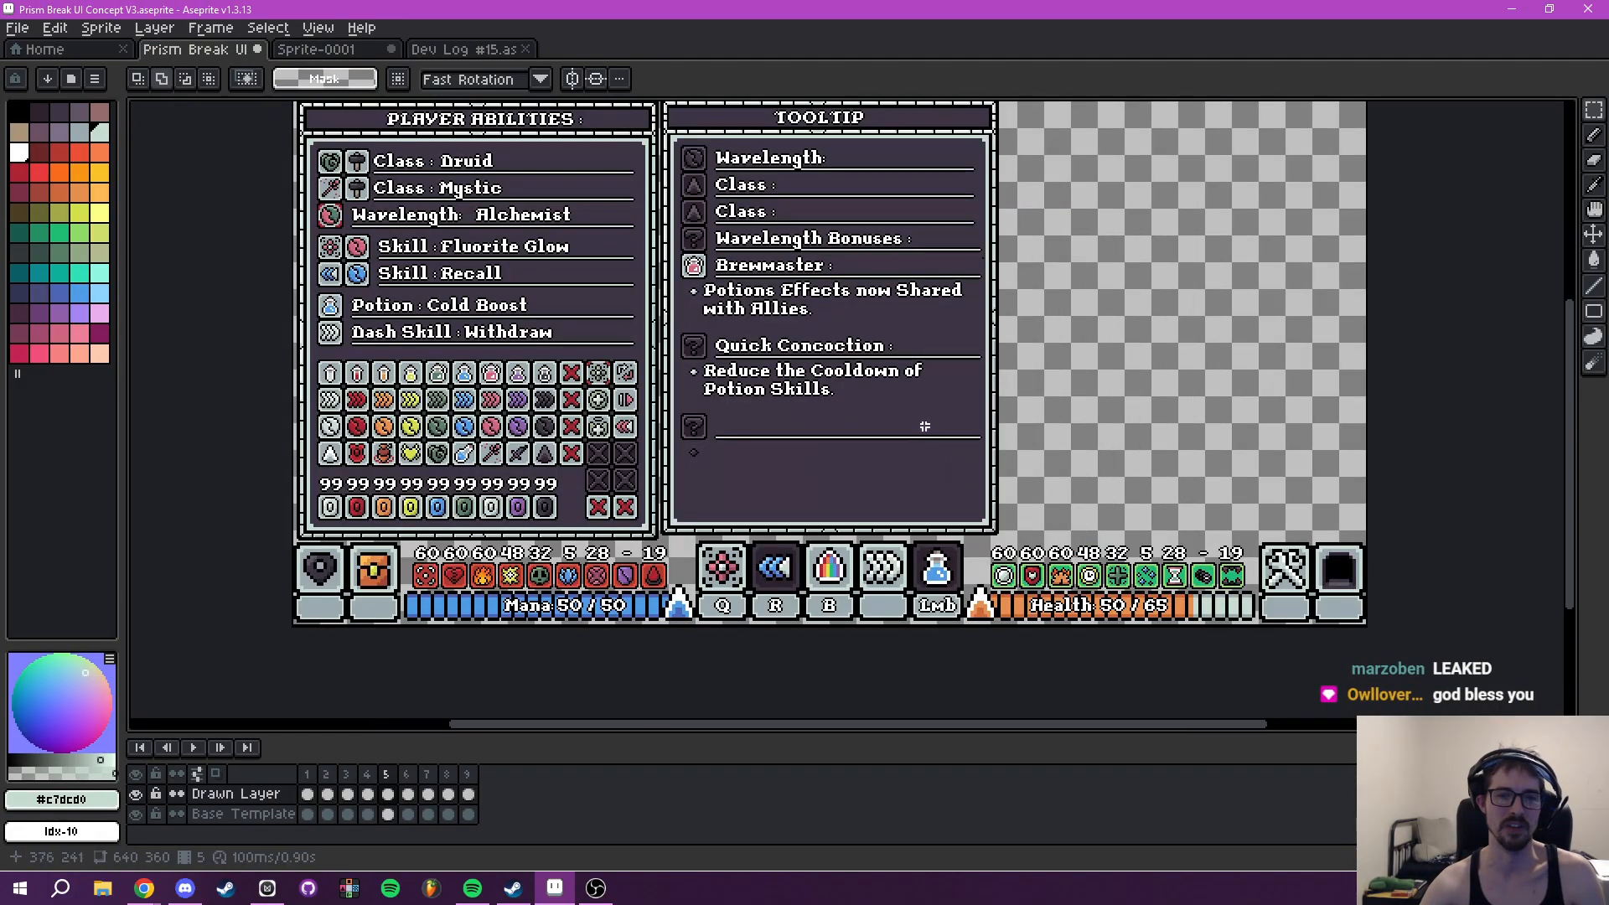
drag(785, 400, 891, 453)
scroll(851, 451, up, 4)
drag(787, 467, 894, 568)
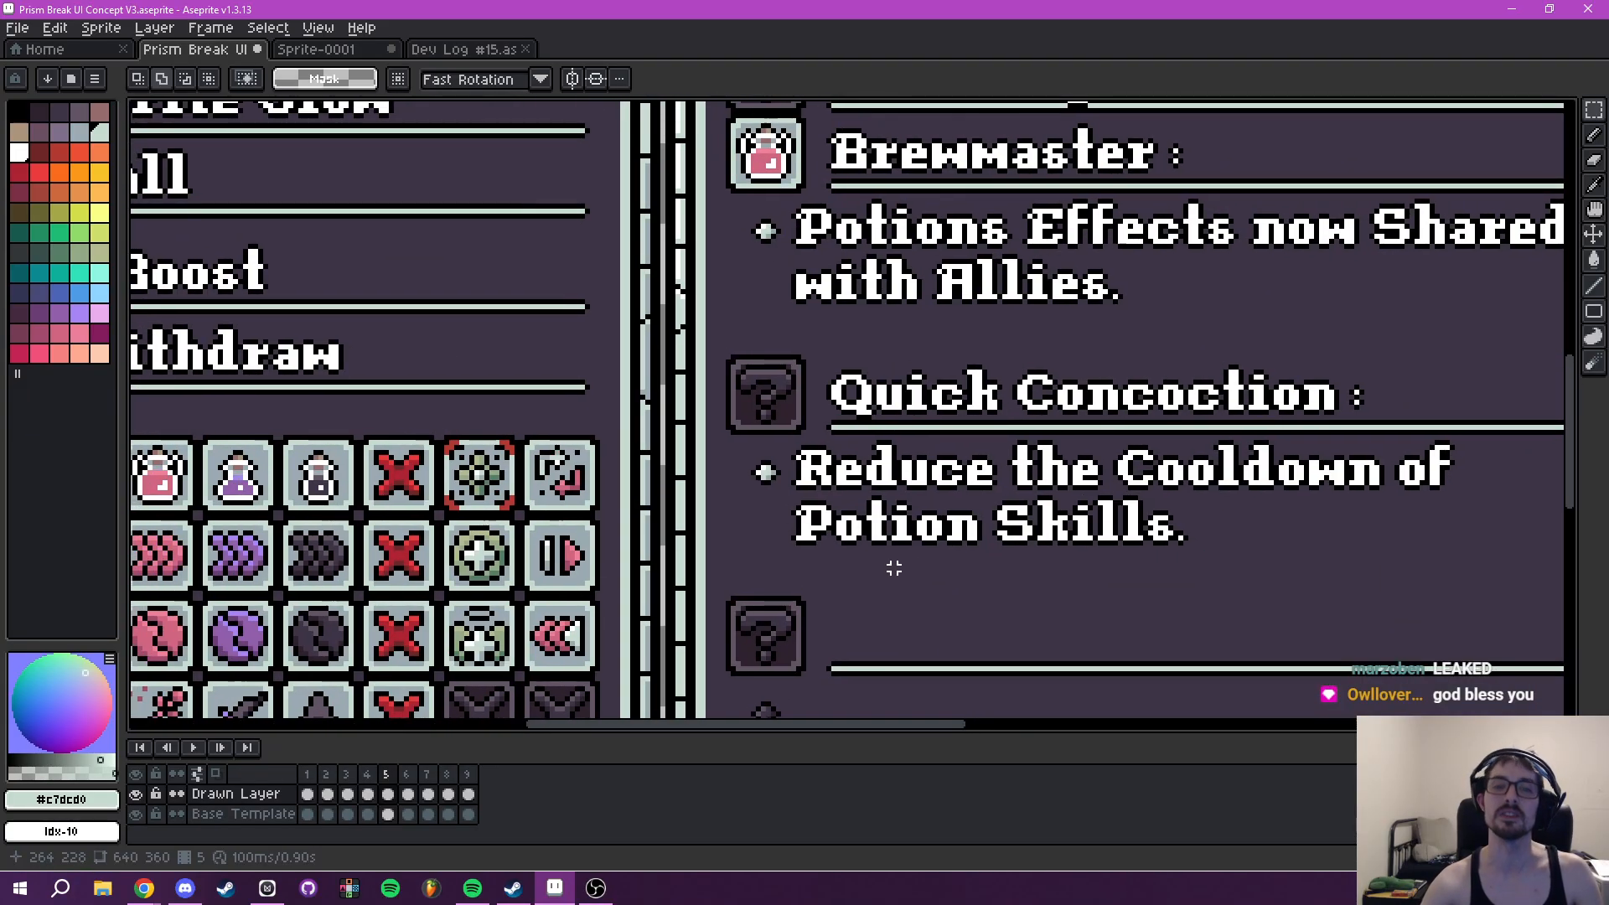
key(ctrl+v)
drag(981, 679, 790, 514)
click(824, 395)
drag(795, 431, 800, 524)
- Recolour the hourglass icon's green background to grey #9babb2 and its lime border to pale #c7dcd0, sampled from the Brewmaster icon
scroll(782, 381, up, 1)
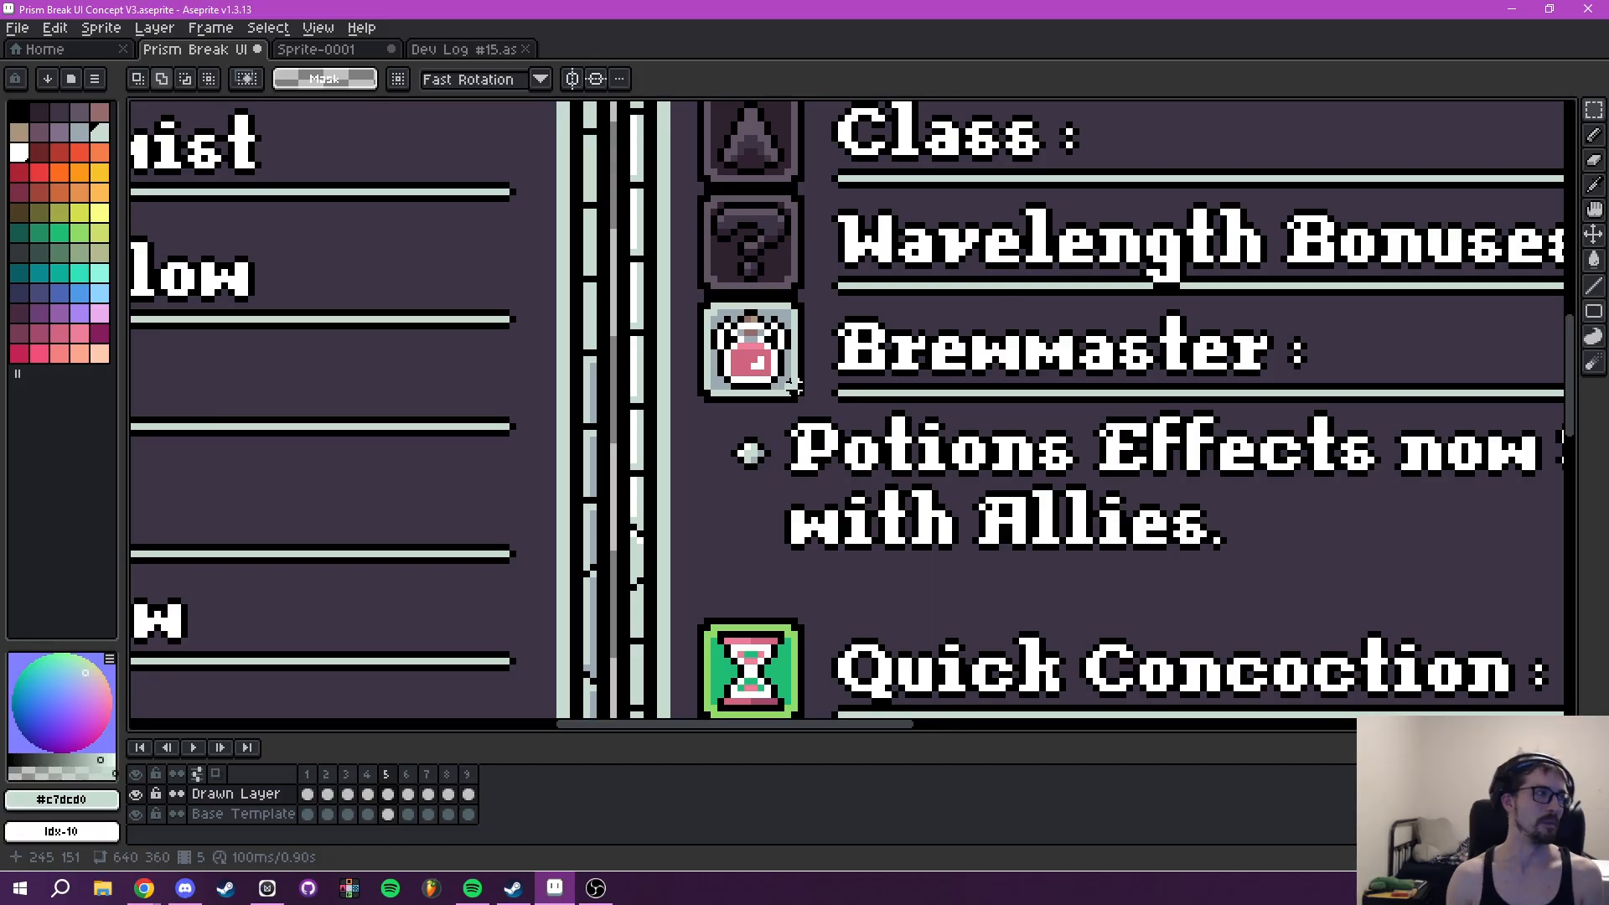
scroll(755, 331, up, 2)
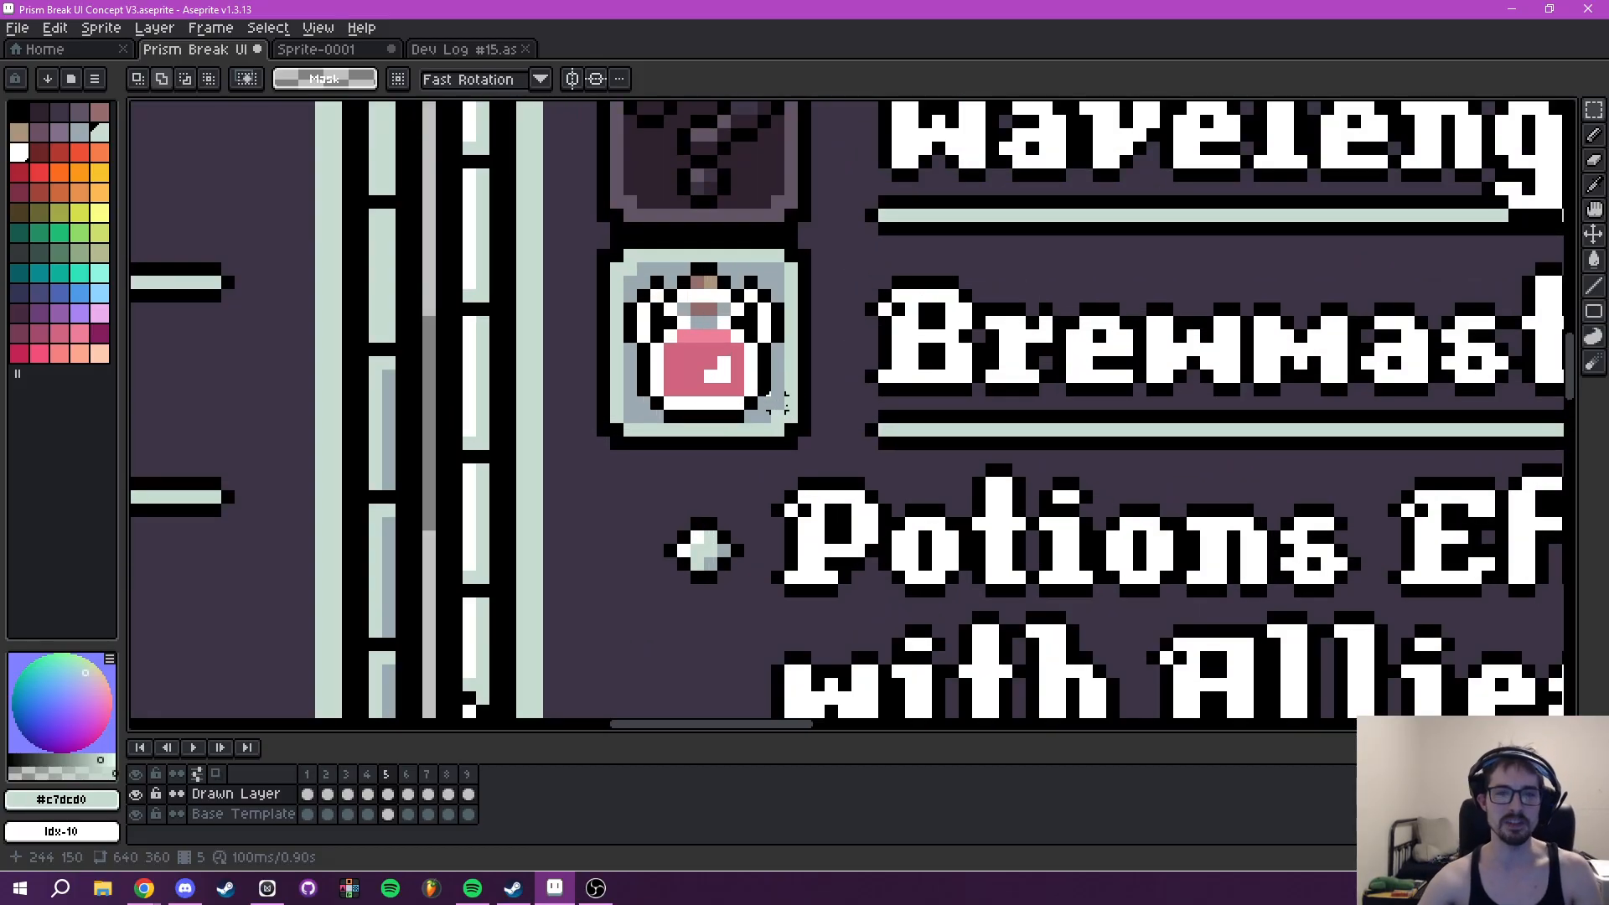
key(i)
click(792, 435)
right_click(807, 427)
drag(841, 510, 864, 293)
scroll(880, 294, down, 3)
drag(923, 498, 881, 433)
scroll(887, 425, up, 3)
key(g)
click(669, 411)
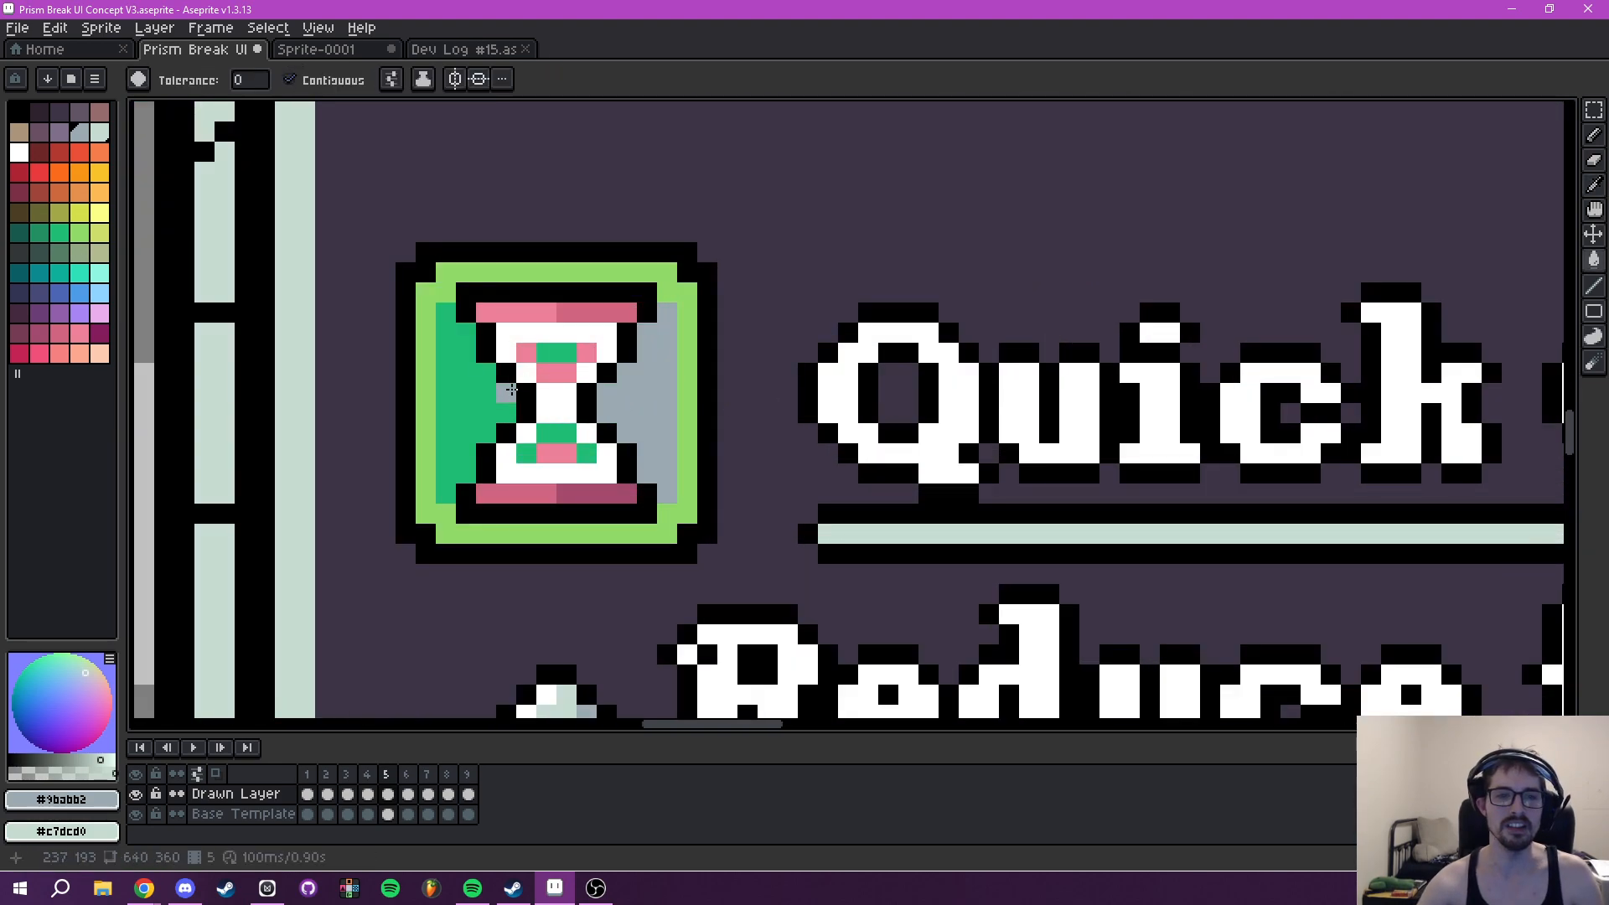
click(534, 375)
right_click(686, 466)
scroll(784, 411, down, 2)
drag(834, 330, 761, 465)
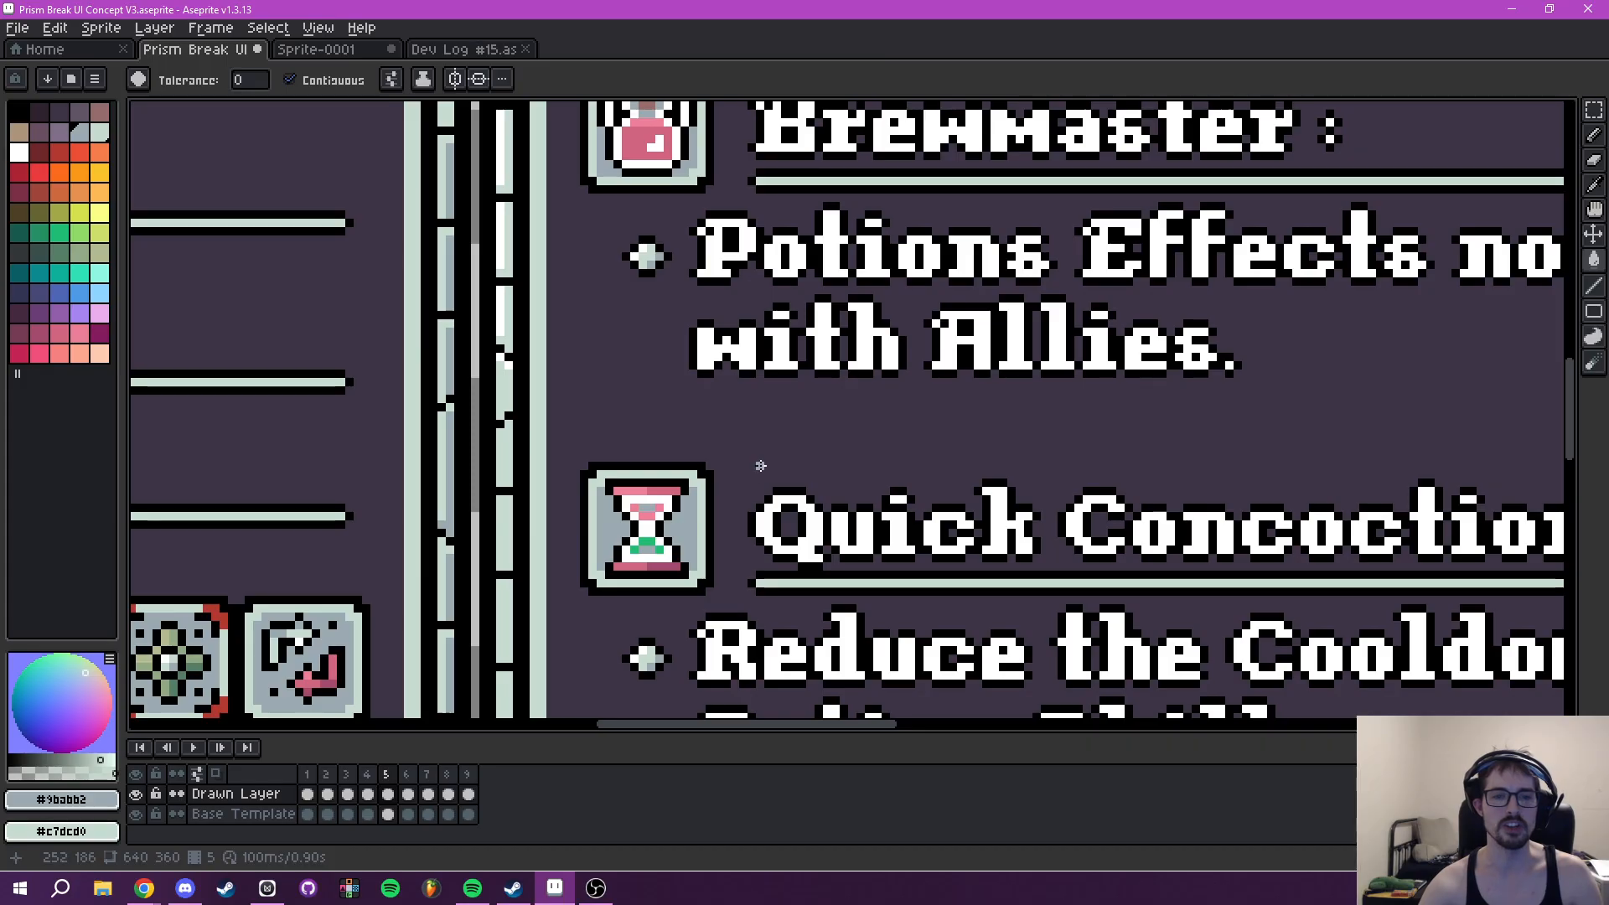
- Recolour the remaining green pixels inside the lower half of the Quick Concoction hourglass
scroll(669, 513, up, 5)
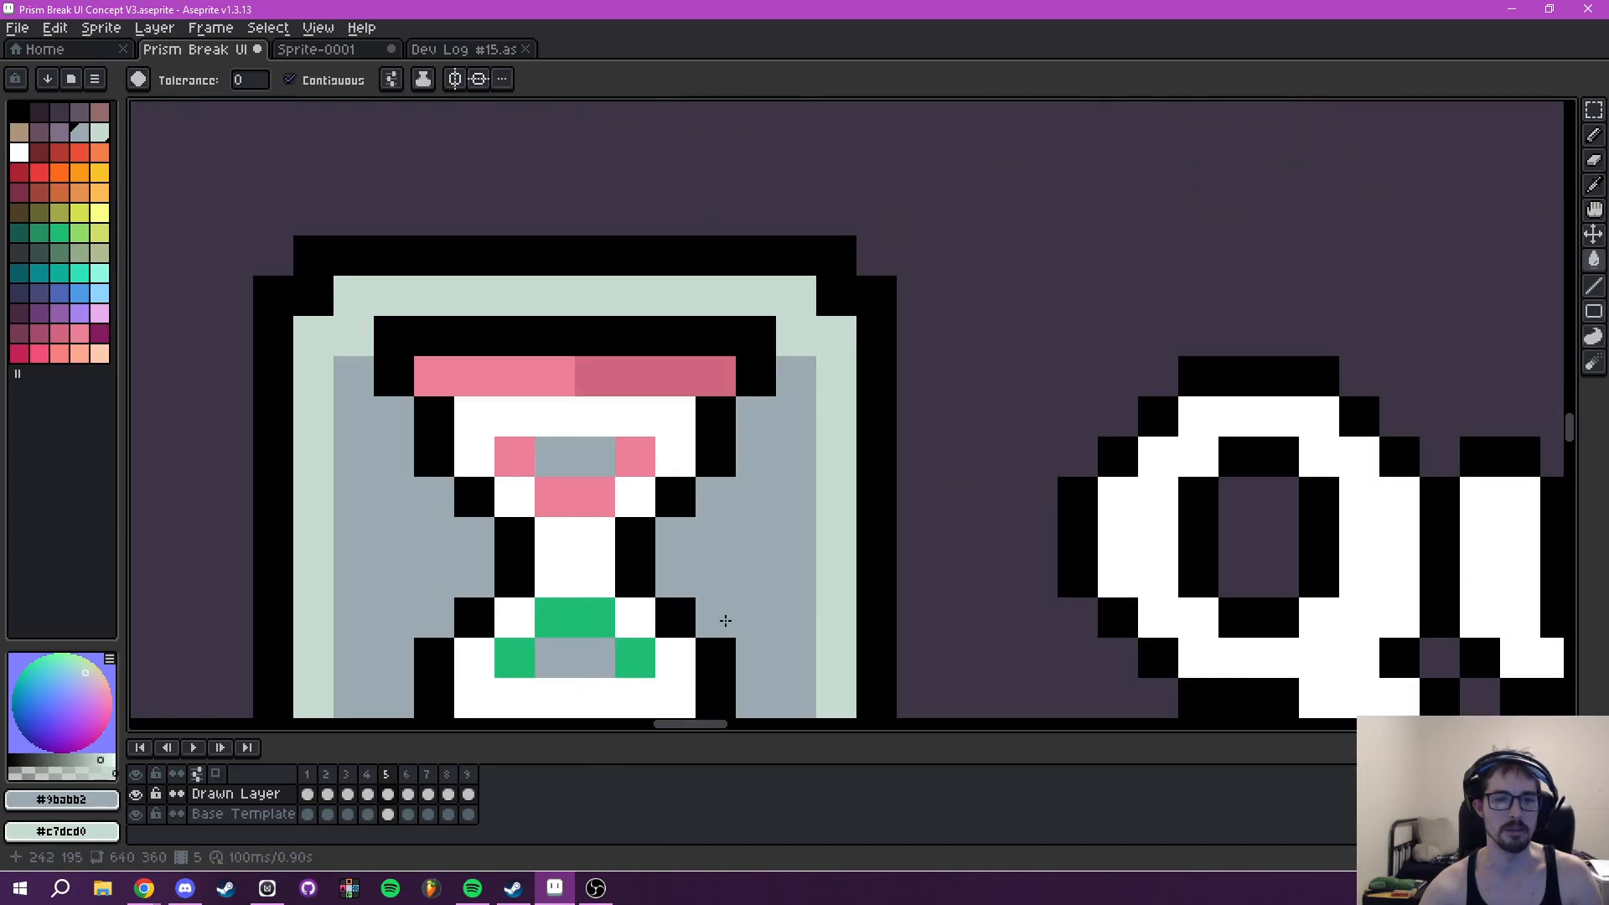
scroll(851, 510, down, 3)
drag(876, 524, 928, 453)
scroll(766, 514, up, 2)
alt+click(754, 361)
click(760, 507)
alt+click(920, 453)
click(796, 498)
click(742, 475)
click(690, 503)
scroll(1047, 356, down, 5)
drag(1211, 255, 797, 489)
scroll(795, 488, down, 3)
scroll(888, 388, up, 2)
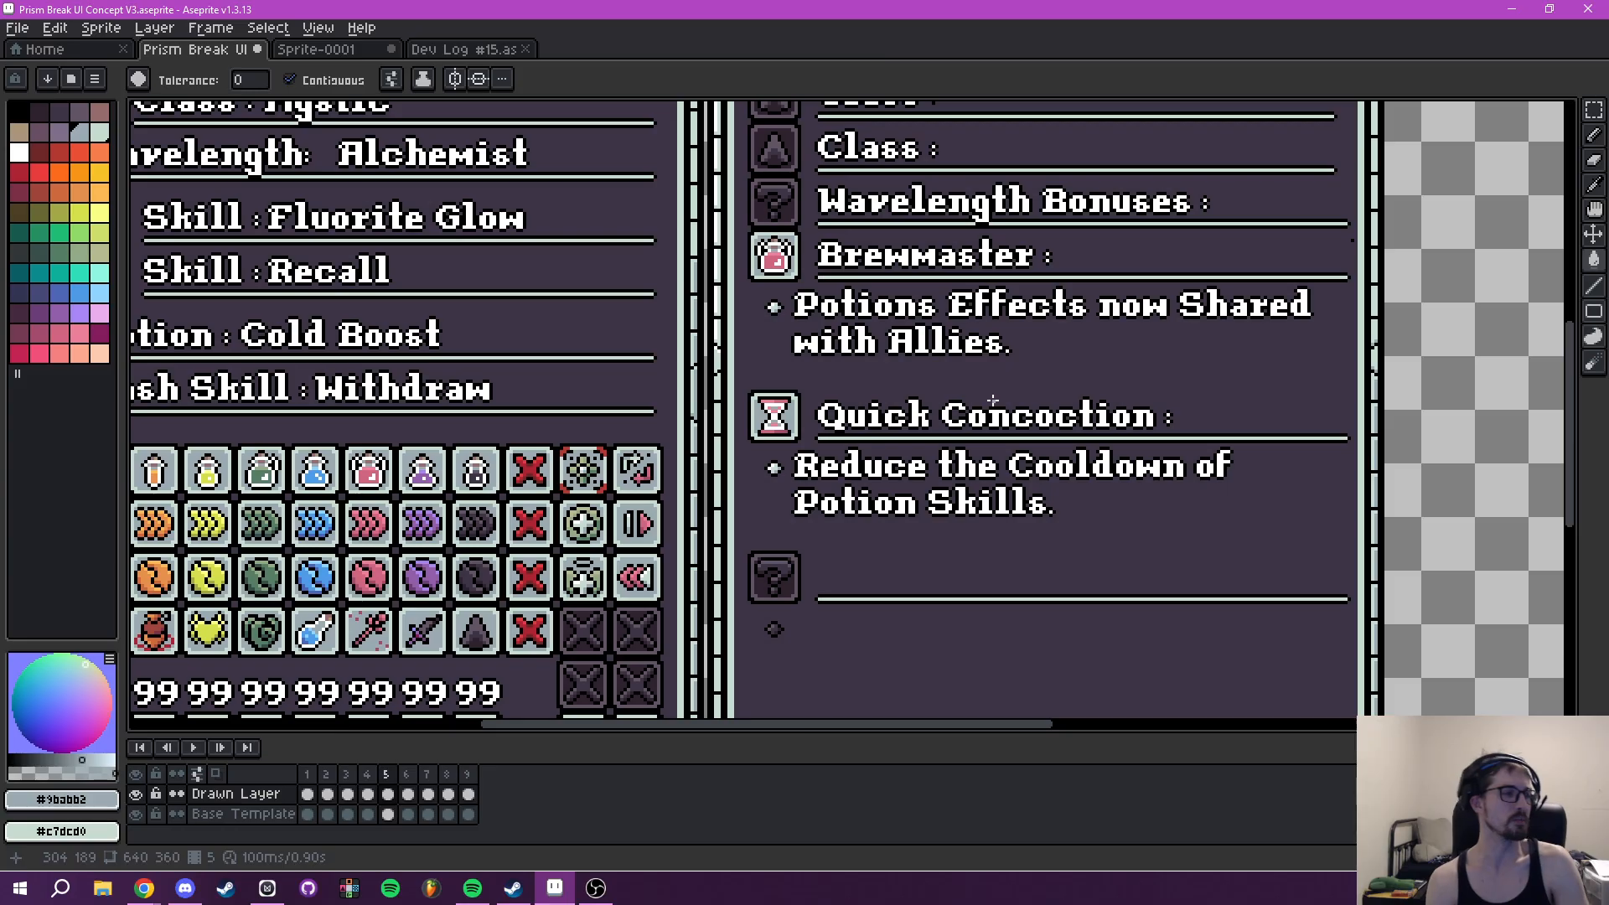
scroll(907, 384, down, 2)
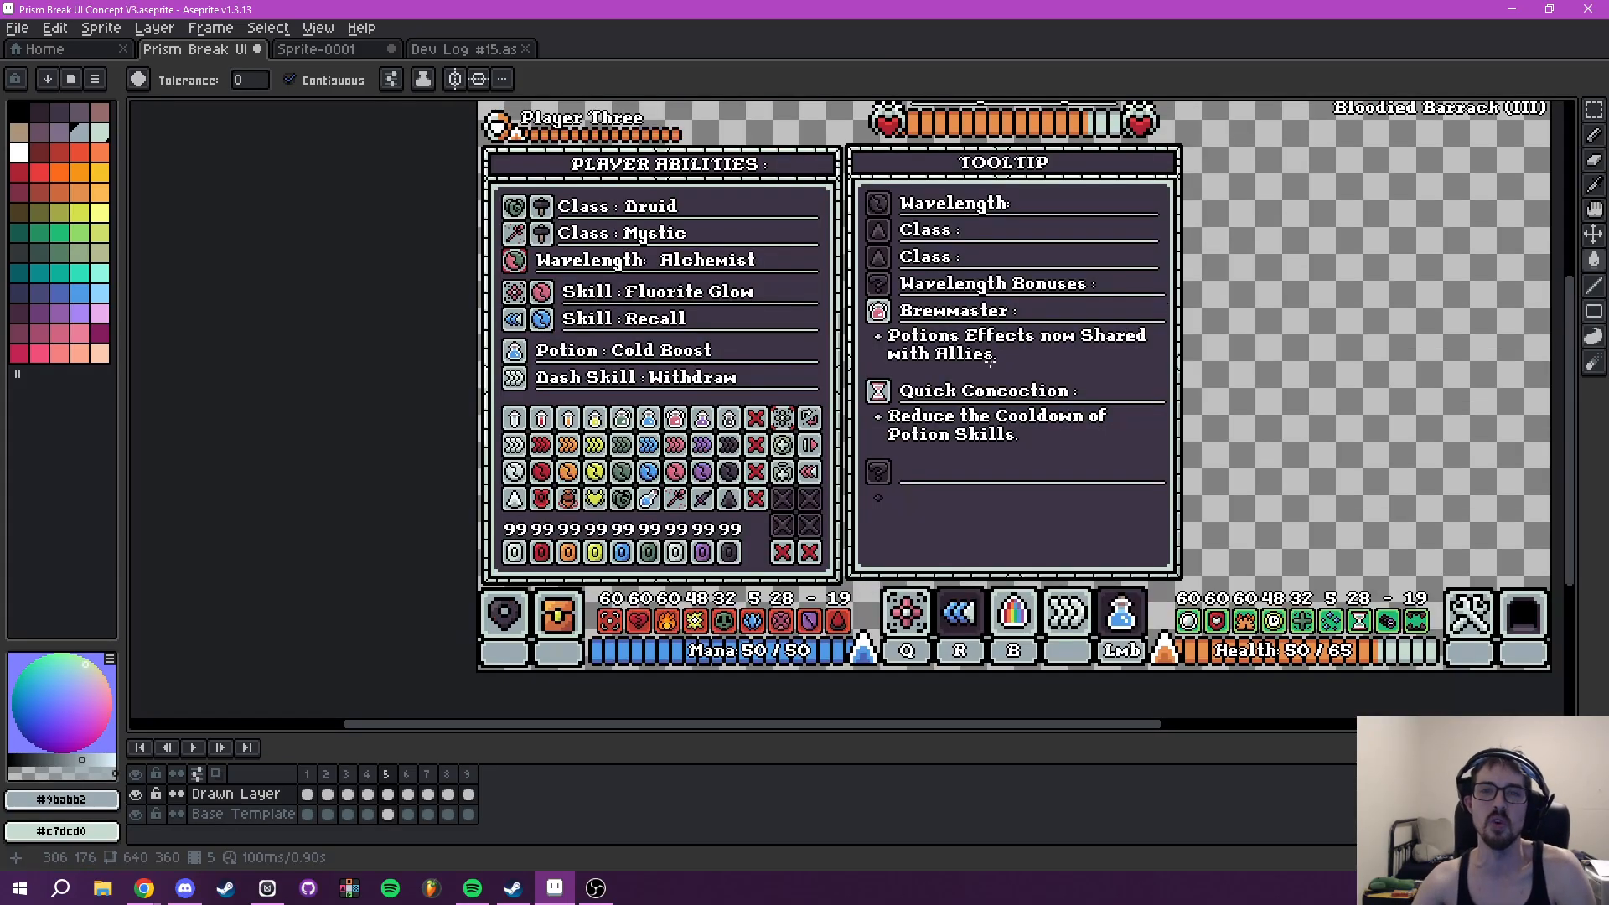
- Copy the Druid and Mystic class icons from Player Abilities onto the two Class icon slots in the Tooltip
drag(730, 435, 880, 512)
scroll(614, 426, up, 4)
drag(639, 439, 713, 462)
key(m)
scroll(470, 293, up, 3)
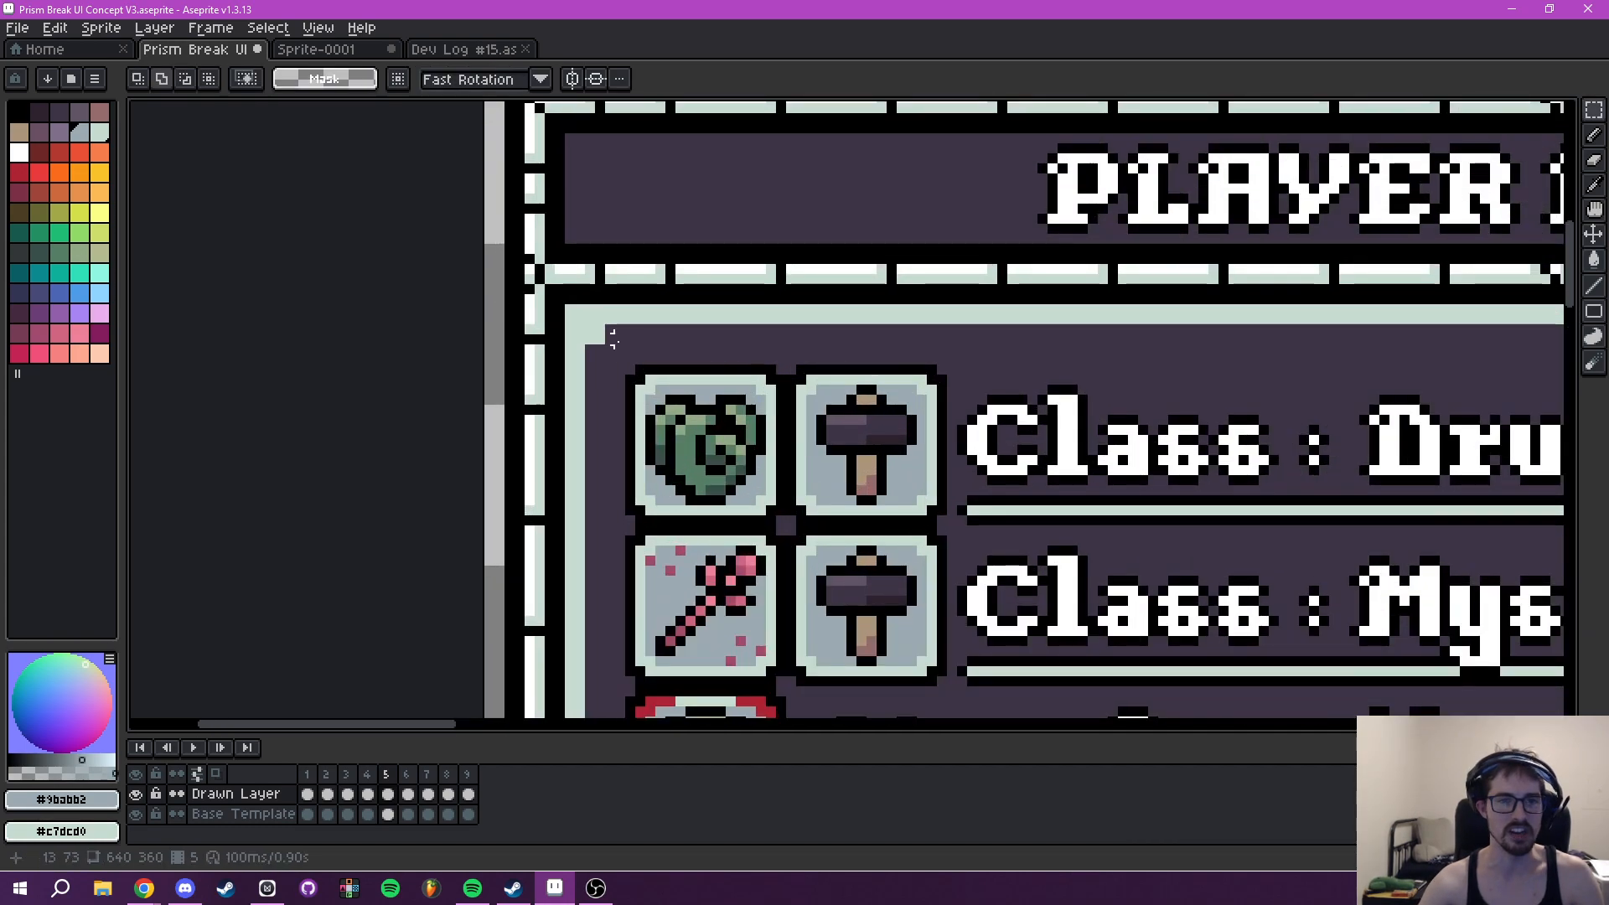
drag(655, 394, 791, 683)
scroll(1048, 578, down, 3)
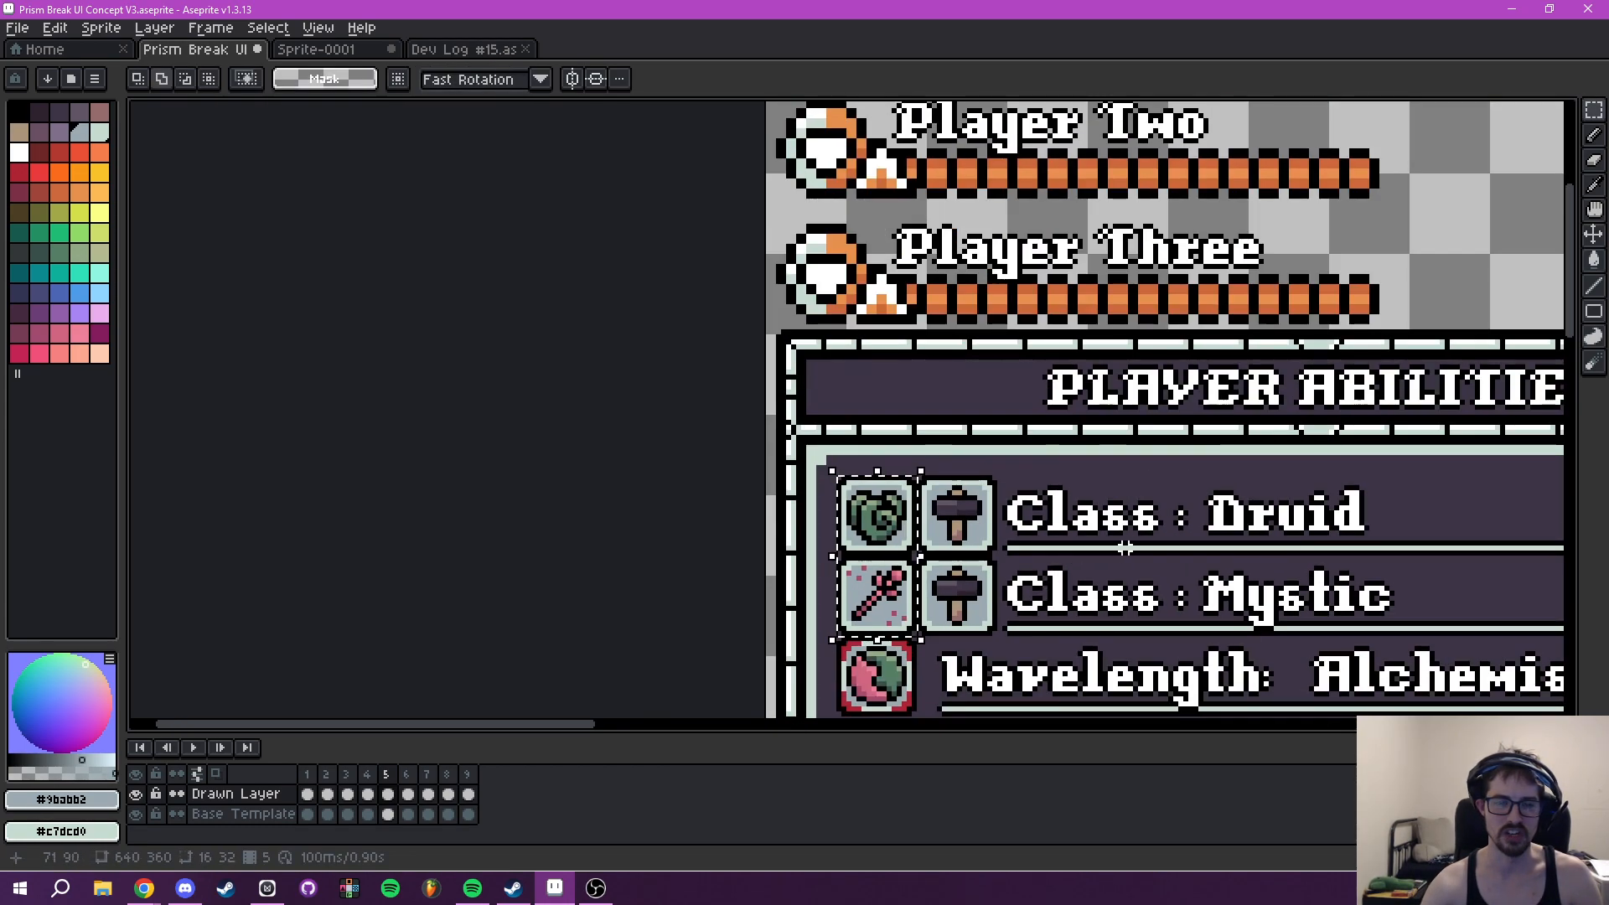
drag(1126, 548, 964, 401)
drag(715, 444, 982, 405)
drag(1175, 361, 975, 348)
key(ctrl+d)
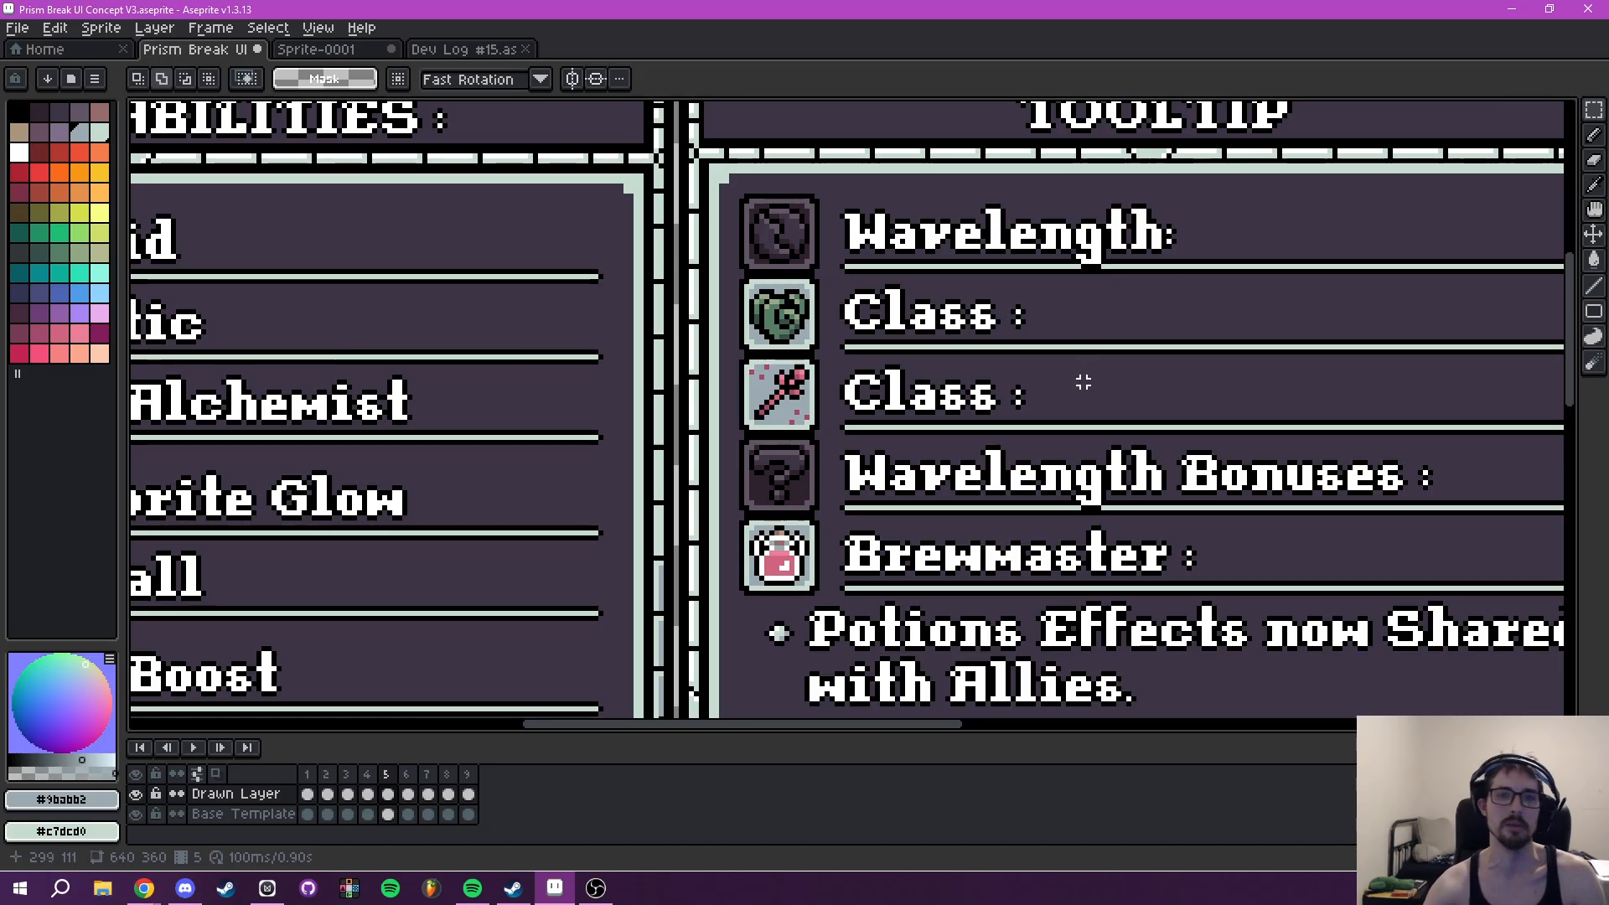
- Examine the Tooltip's Class rows, briefly hiding and reshowing the Drawn Layer
drag(1083, 383, 795, 431)
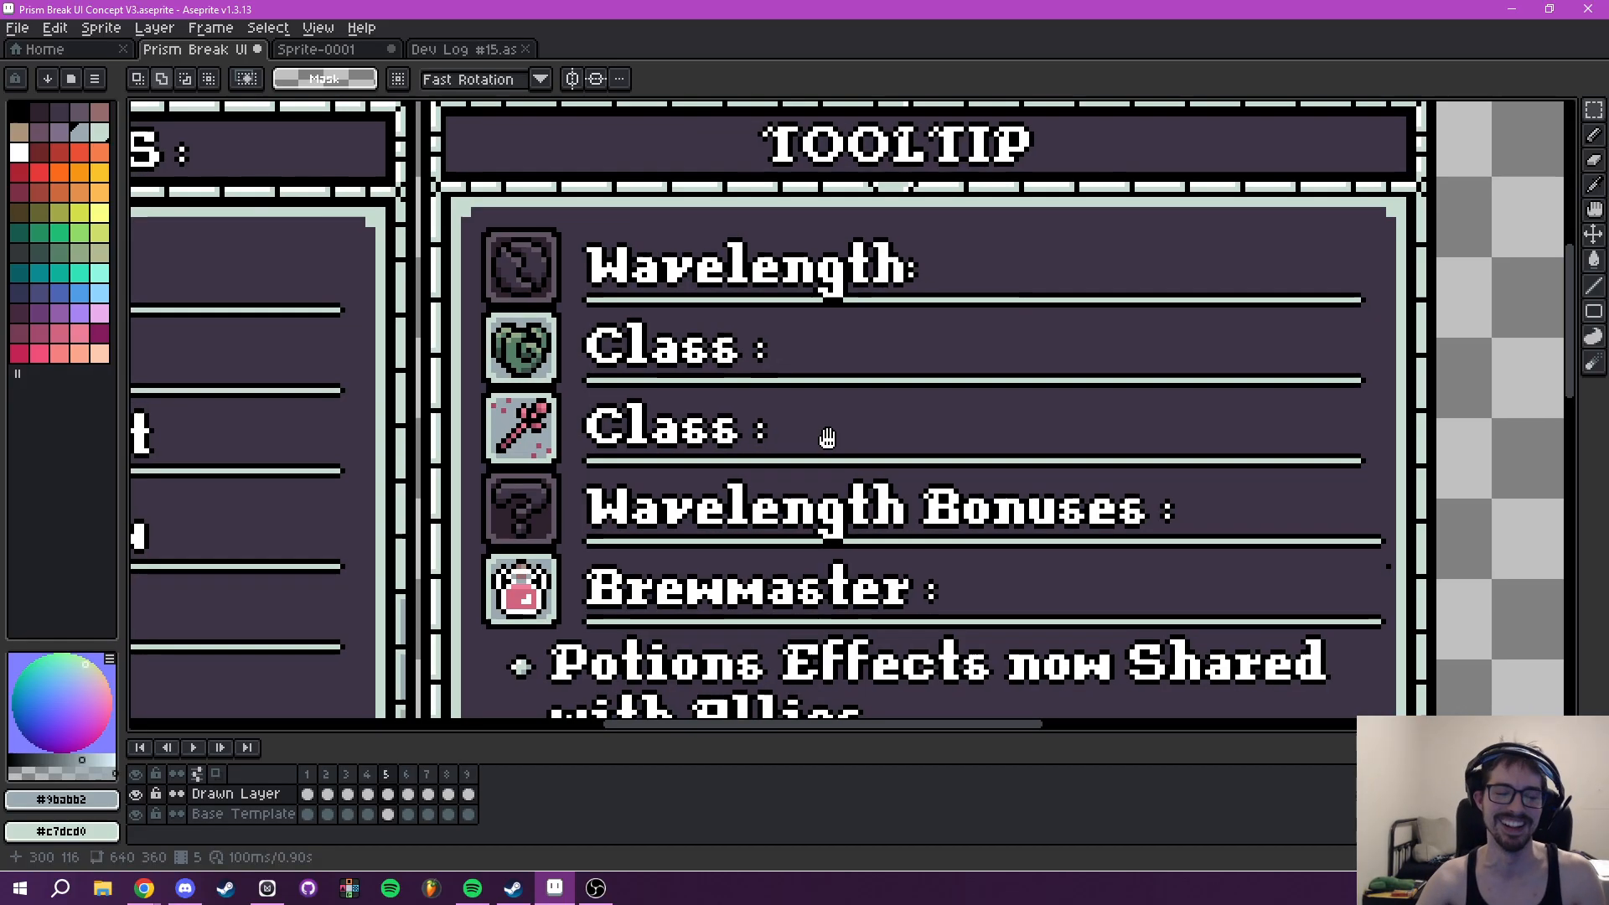
scroll(1096, 360, down, 2)
mouse_move(1095, 360)
mouse_down()
mouse_move(1197, 382)
mouse_move(1029, 354)
mouse_up()
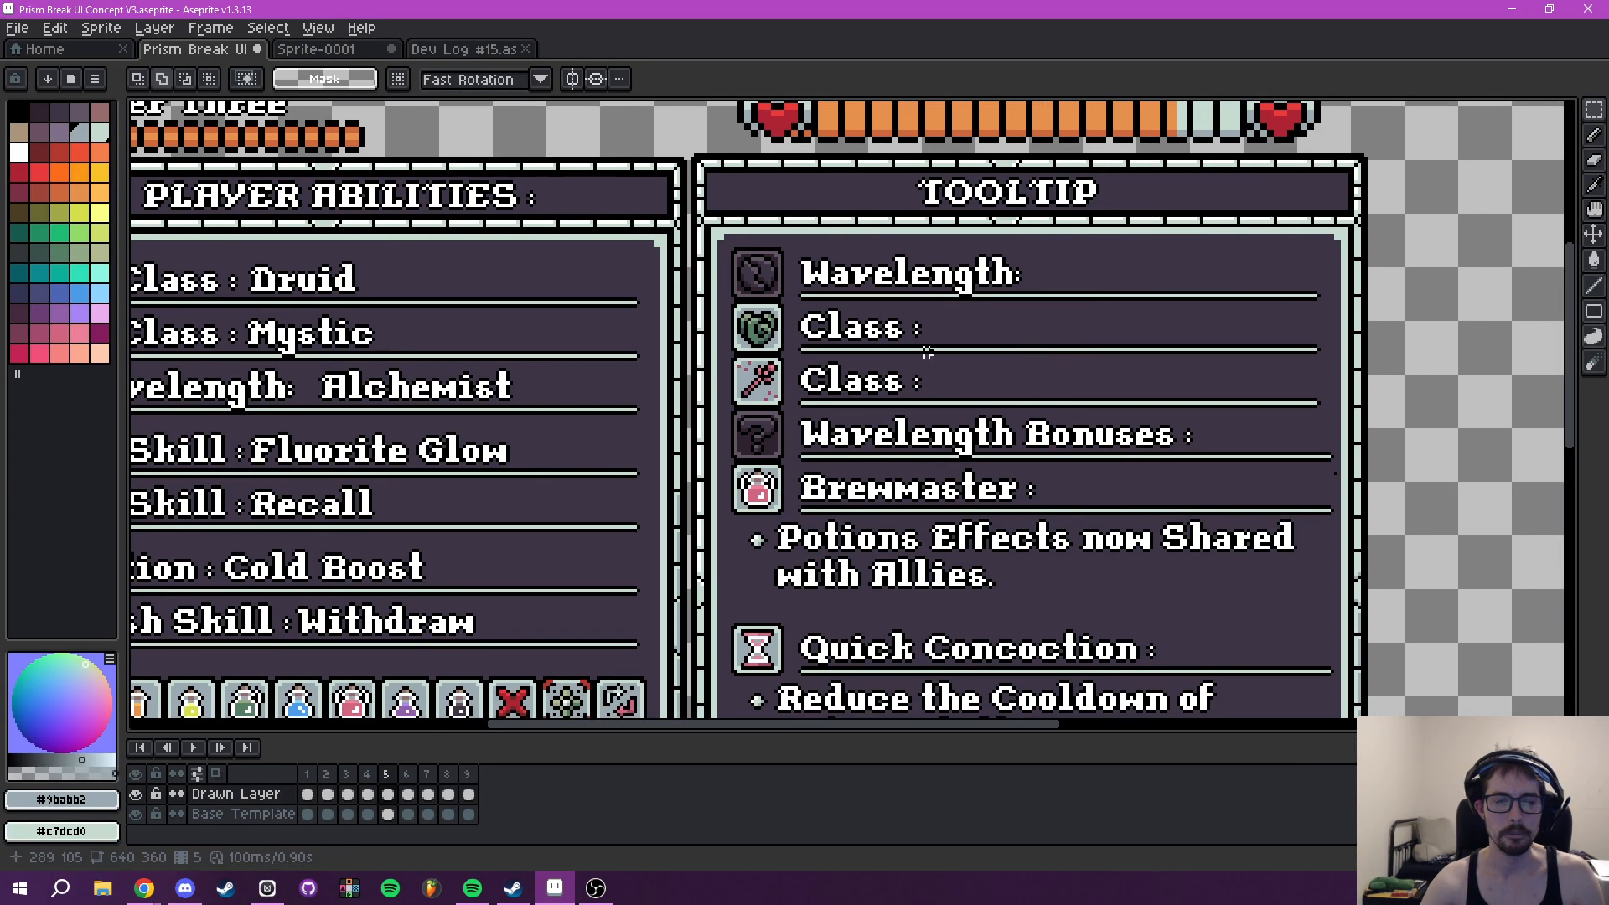
scroll(852, 360, up, 2)
click(139, 794)
click(139, 794)
scroll(903, 410, down, 1)
mouse_move(988, 397)
mouse_down()
mouse_move(908, 452)
mouse_move(1171, 438)
mouse_move(1419, 391)
mouse_move(803, 482)
mouse_move(901, 457)
mouse_move(863, 470)
mouse_move(1207, 456)
mouse_move(969, 449)
mouse_up()
scroll(968, 448, down, 2)
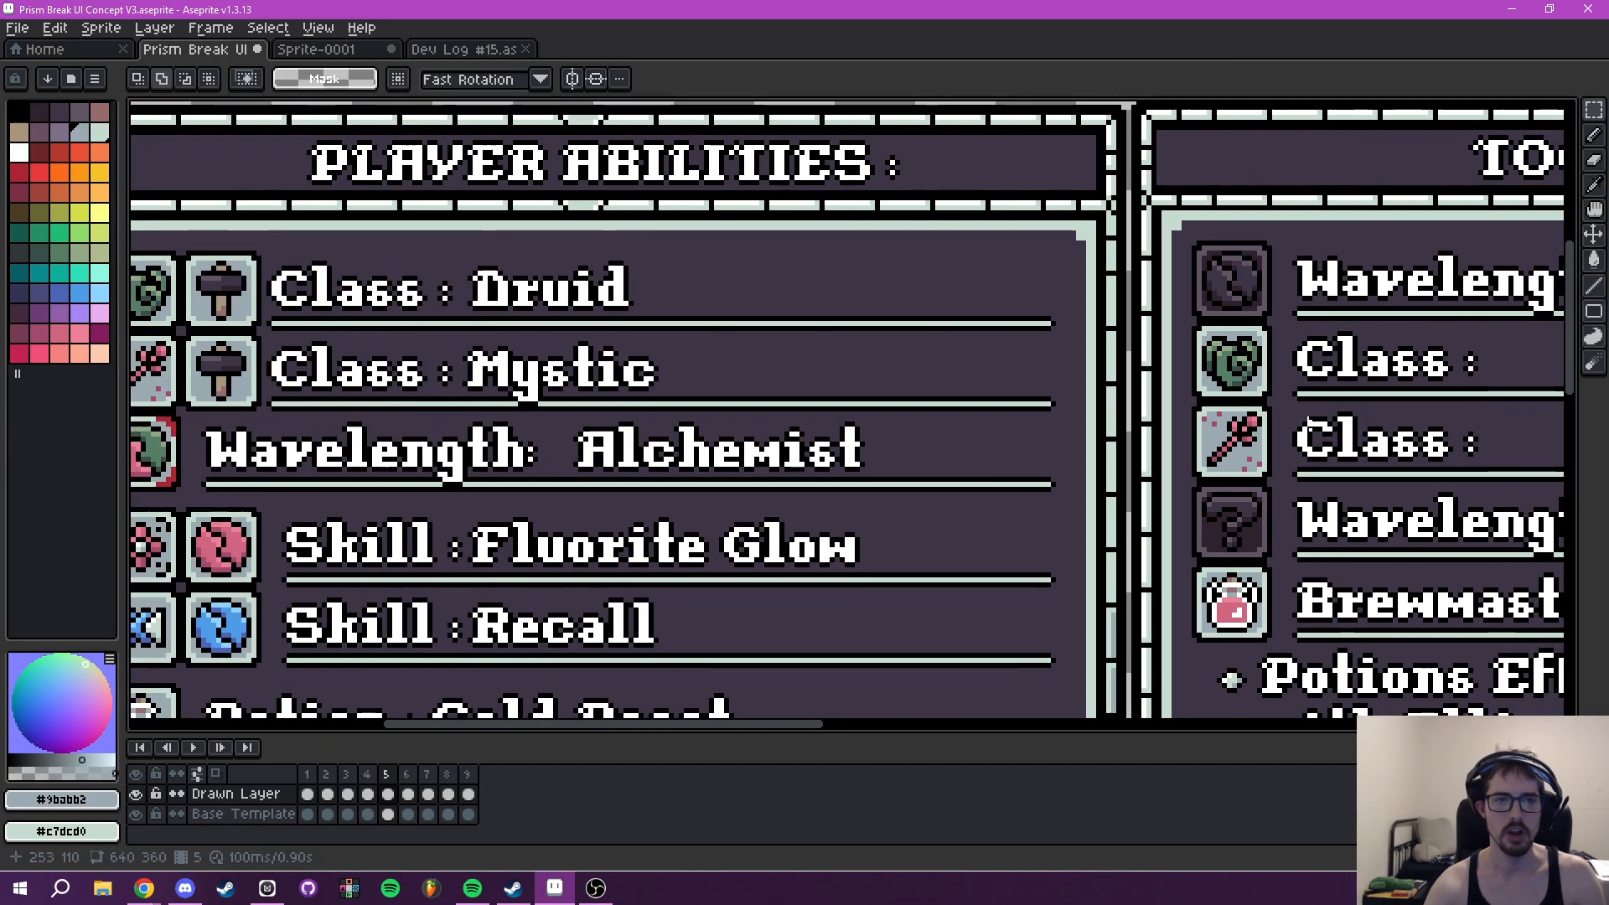
- Copy the names "Druid" and "Mystic" from Player Abilities into the Tooltip's Class rows, matching the original spacing after the colons
scroll(561, 306, up, 2)
drag(383, 215, 676, 449)
scroll(888, 349, right, 1)
drag(506, 266, 912, 361)
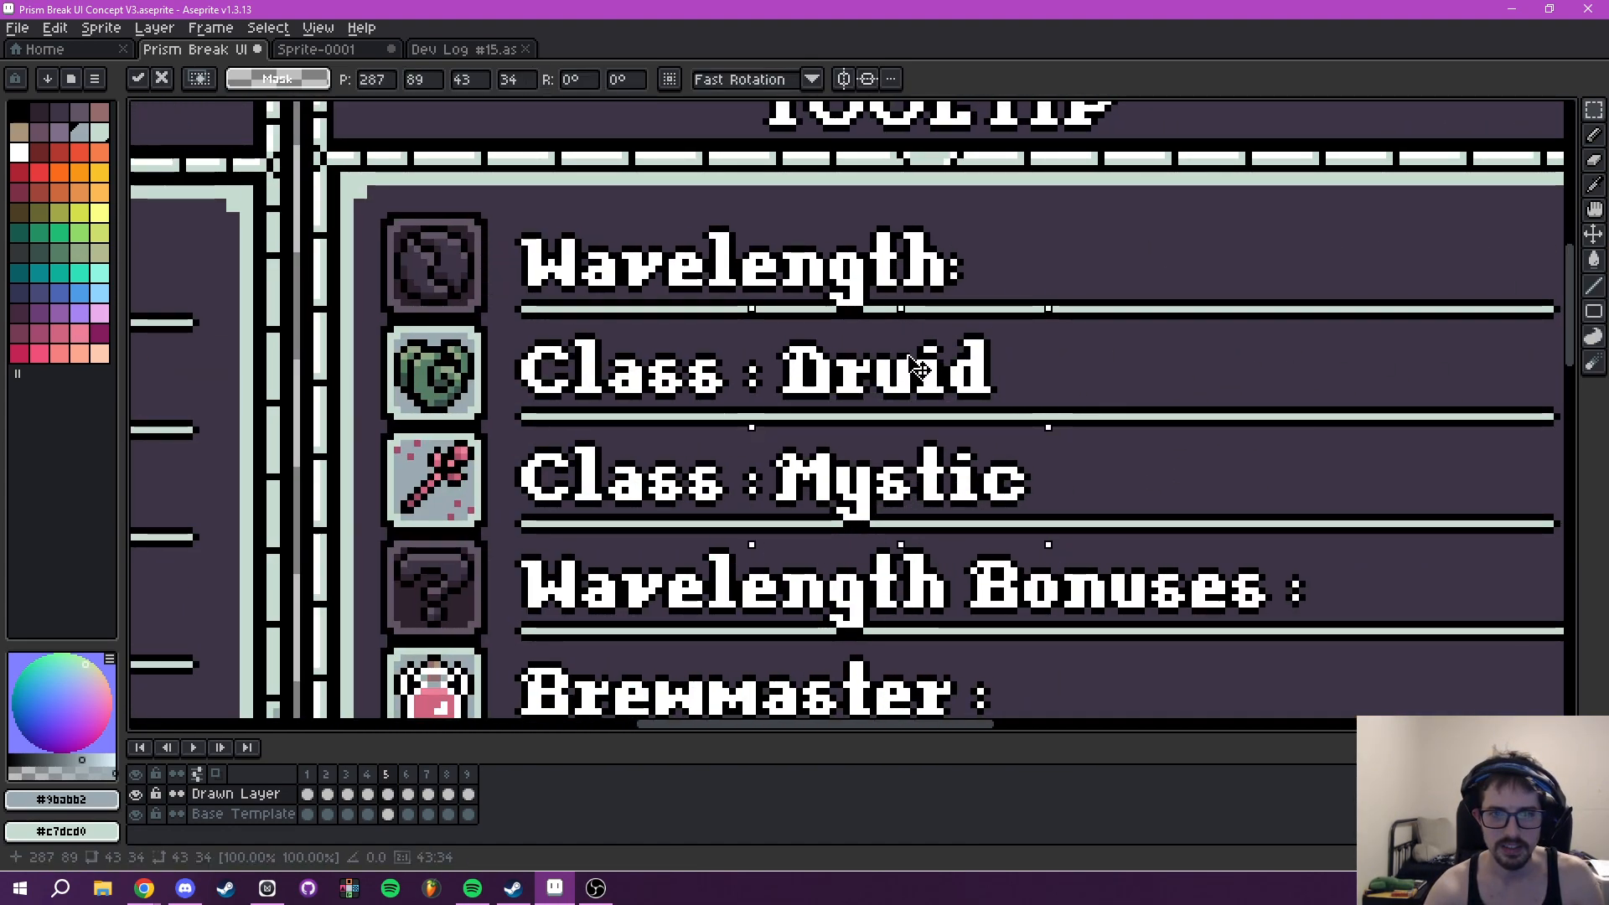
scroll(405, 394, left, 6)
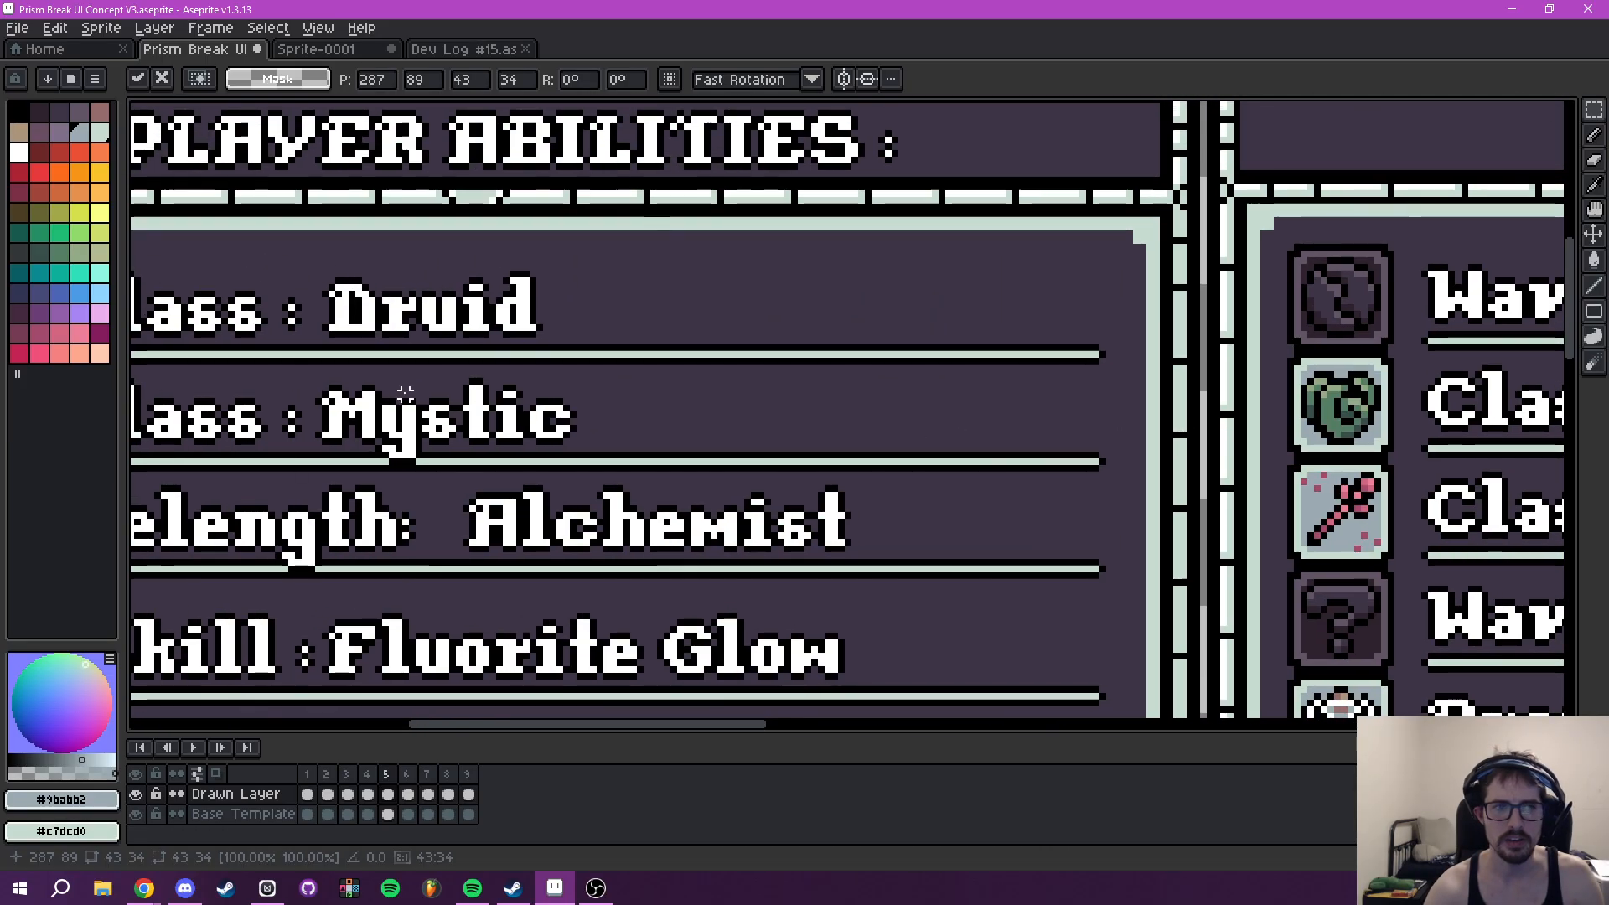
scroll(643, 394, right, 5)
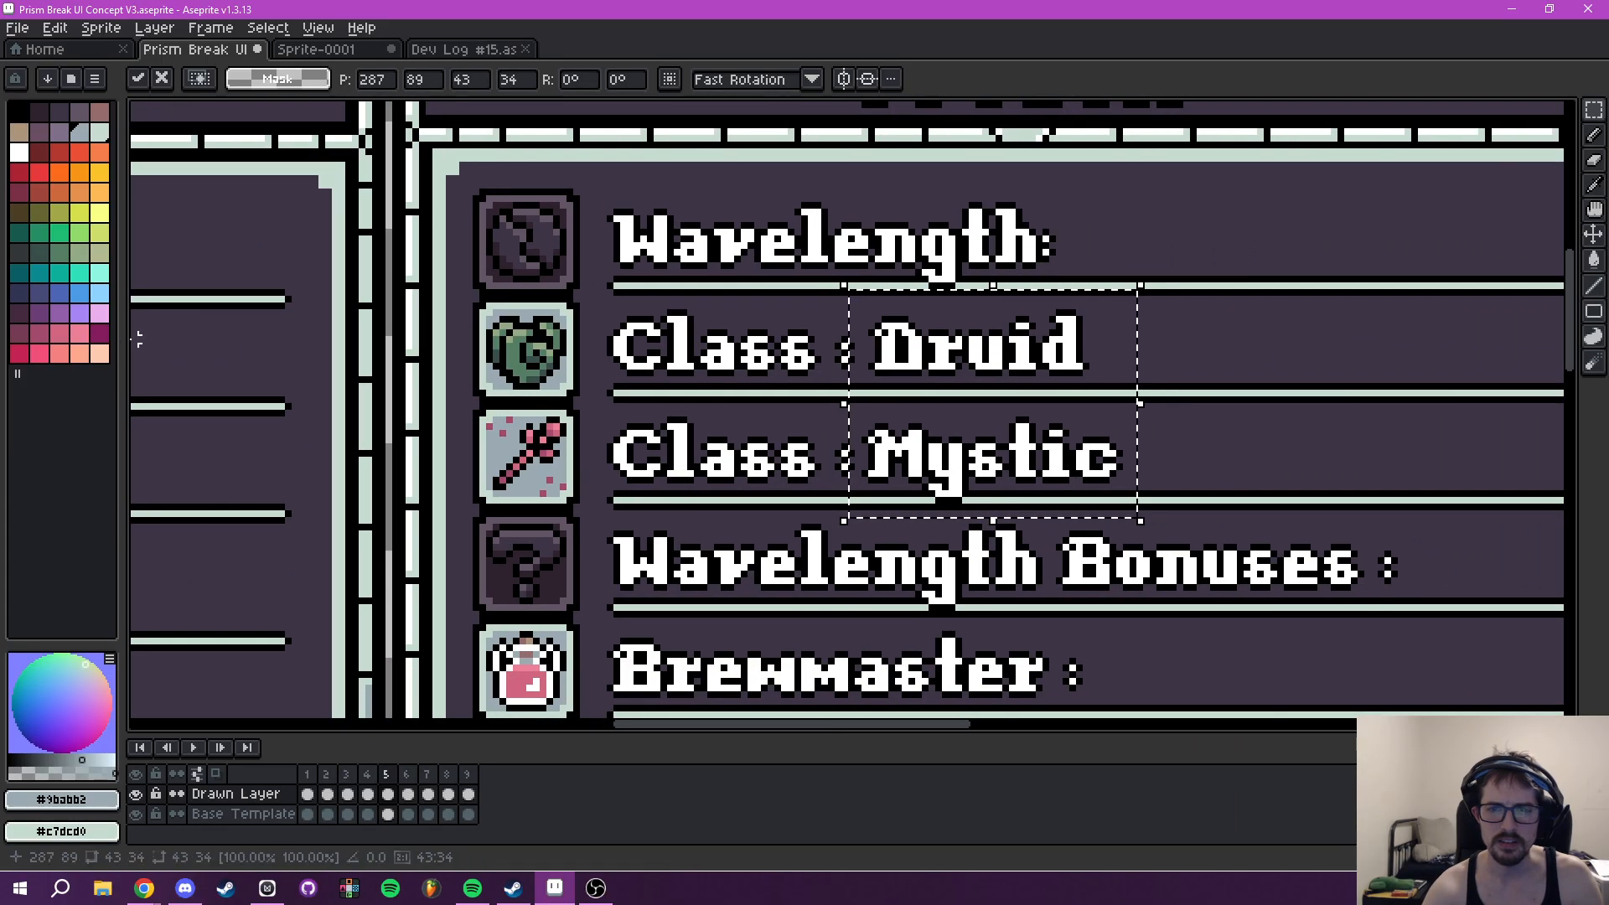
scroll(1240, 450, left, 5)
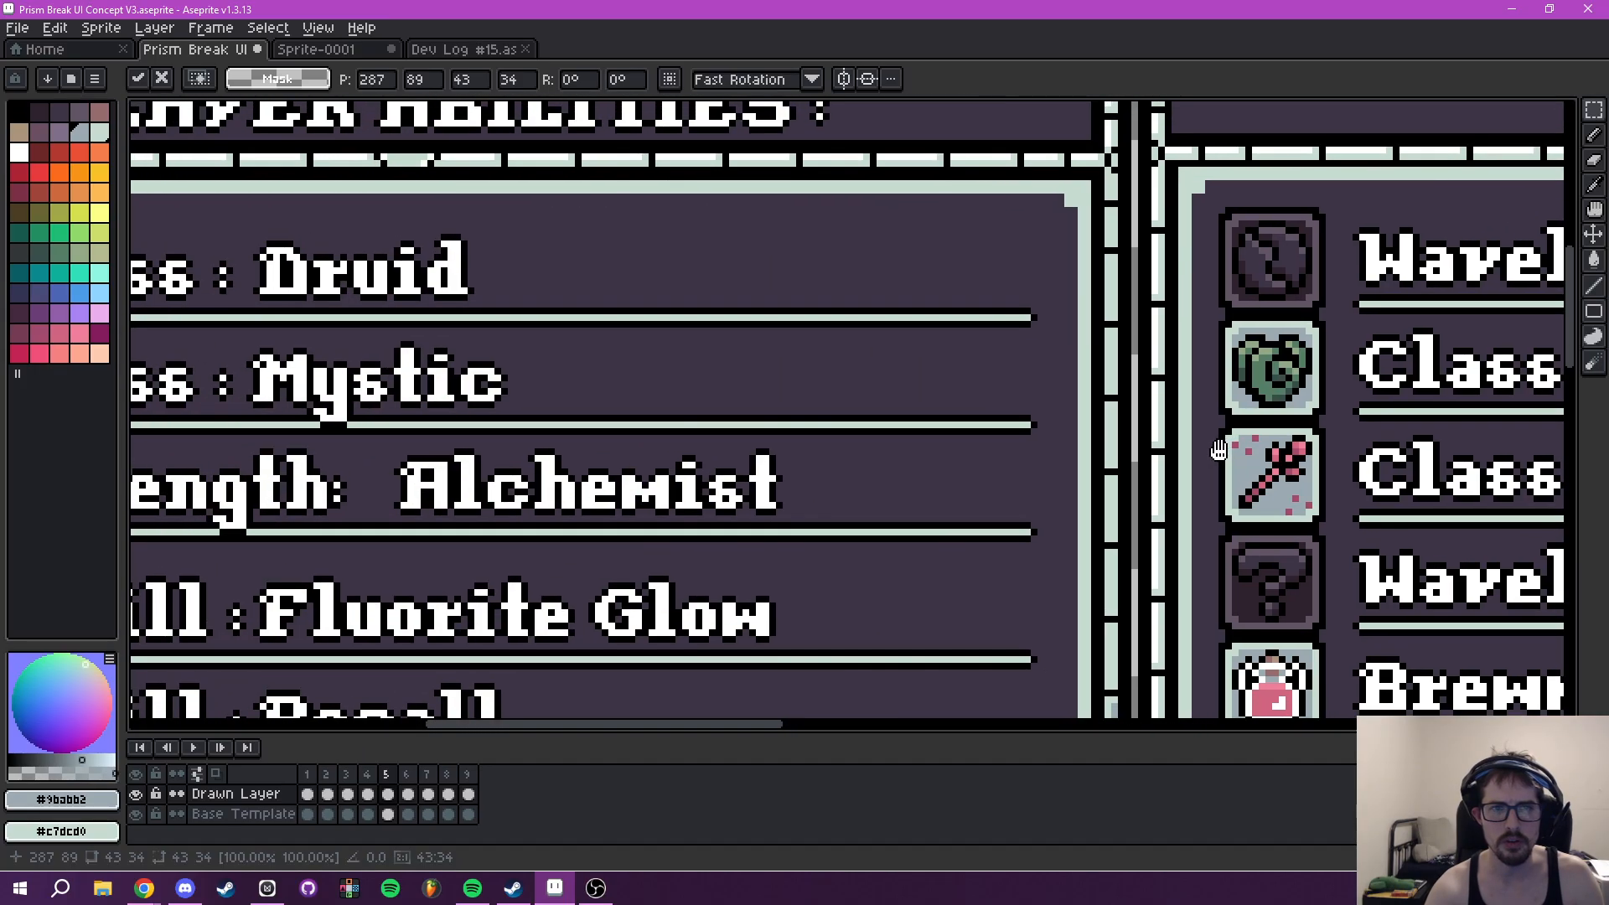
scroll(1240, 450, right, 3)
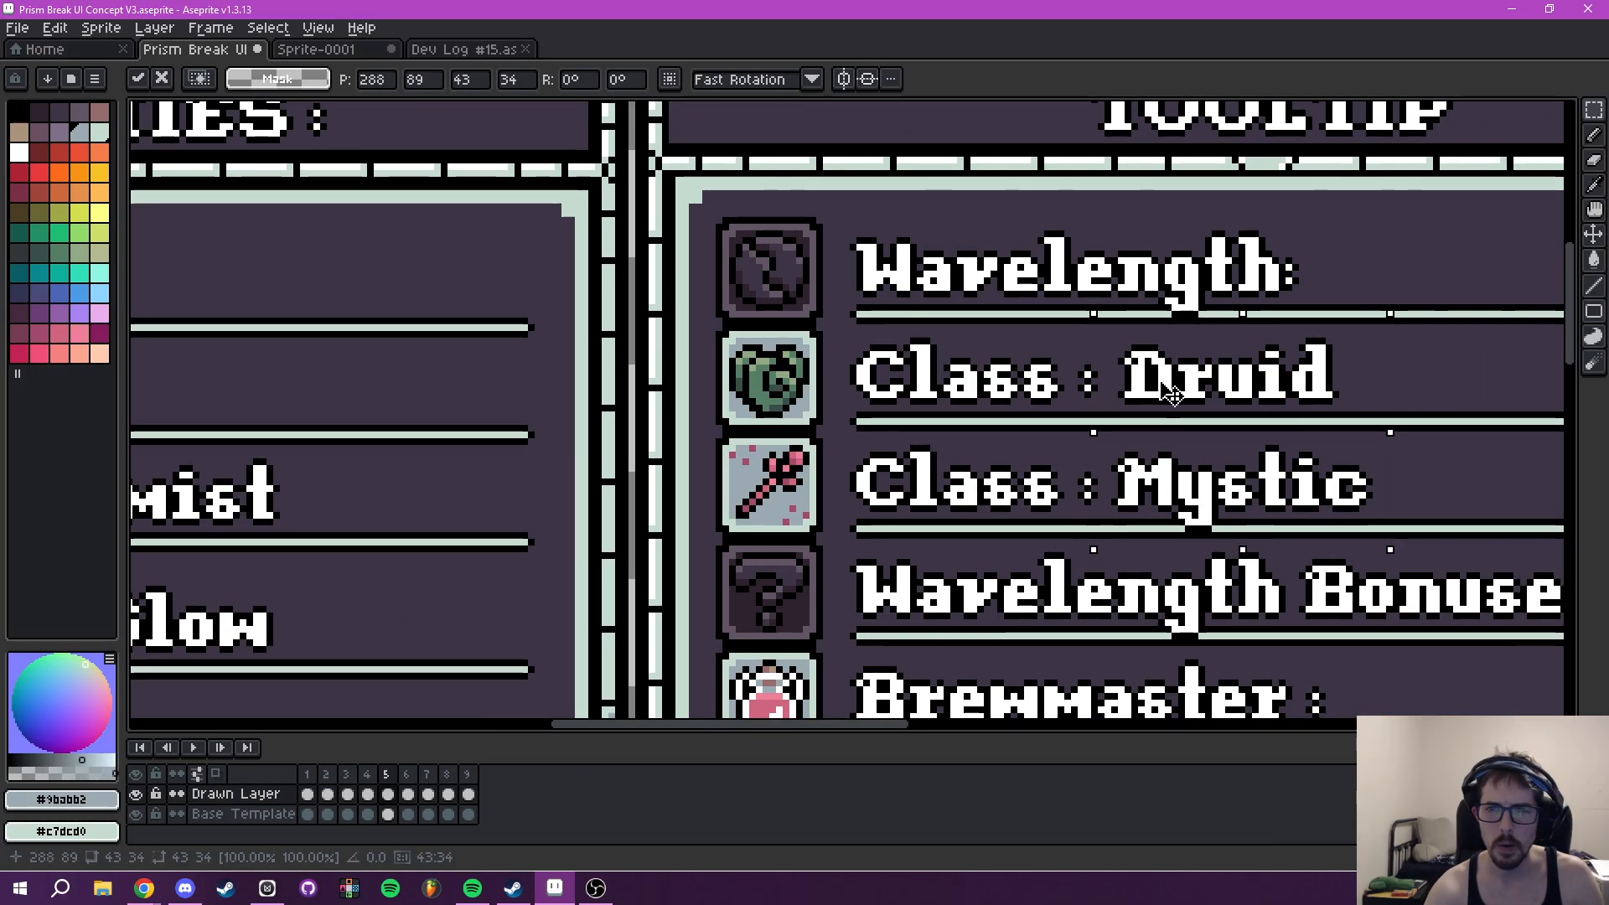
scroll(1307, 440, down, 4)
scroll(872, 405, right, 2)
- Copy the "Wavelength: Alchemist" row with its icon from Player Abilities onto the Tooltip's Wavelength row
scroll(899, 390, up, 2)
scroll(433, 374, left, 2)
scroll(433, 374, up, 4)
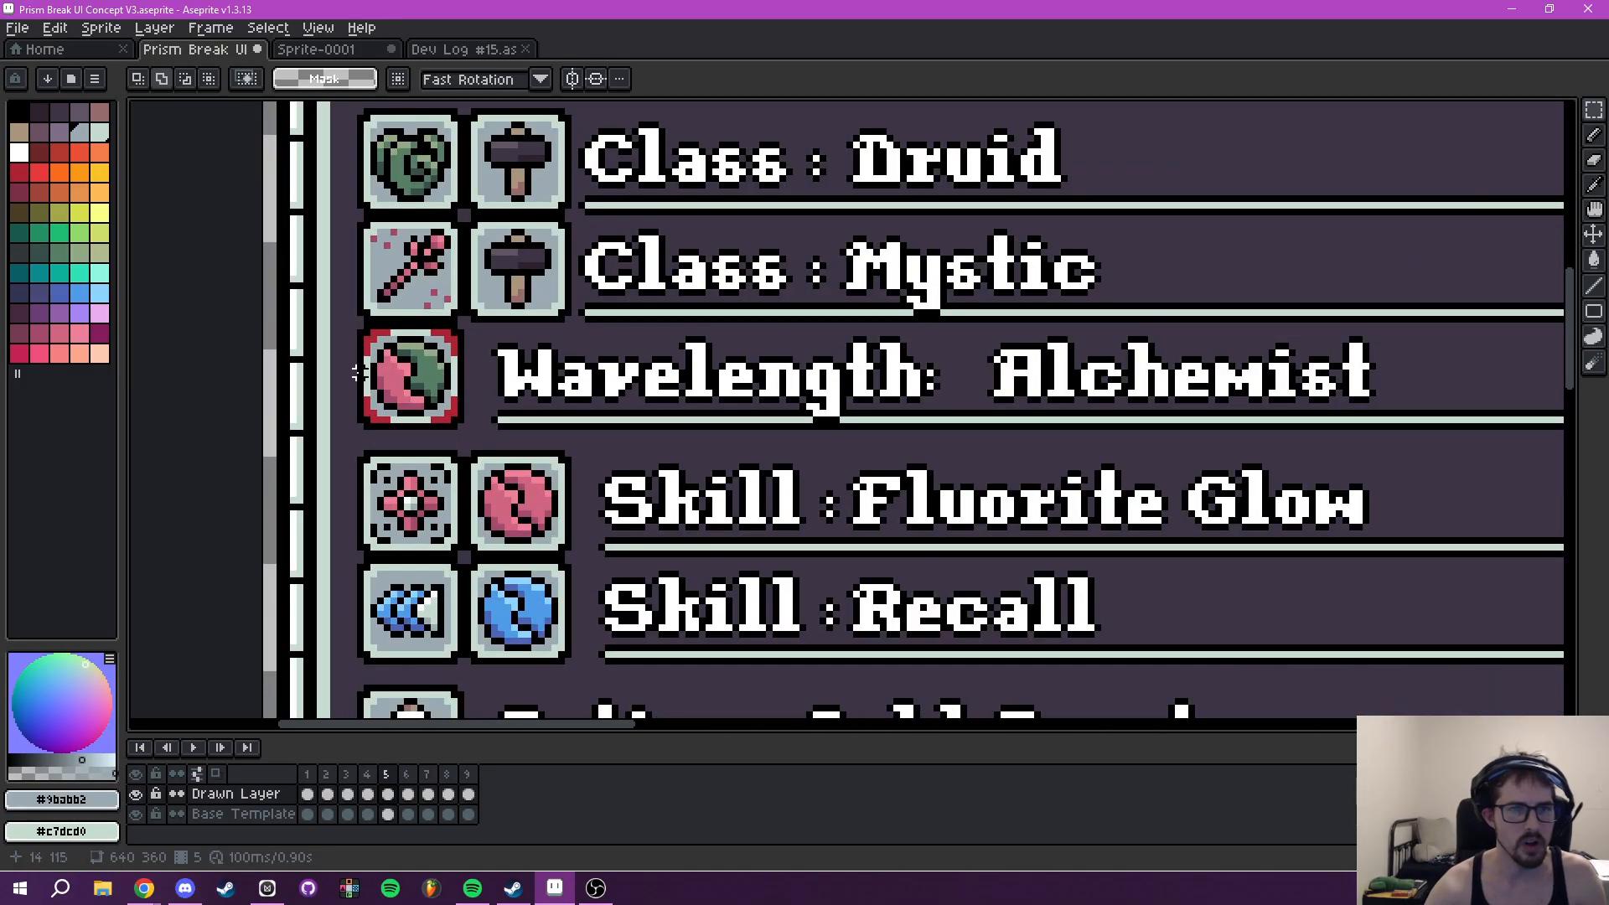
drag(424, 372, 1008, 416)
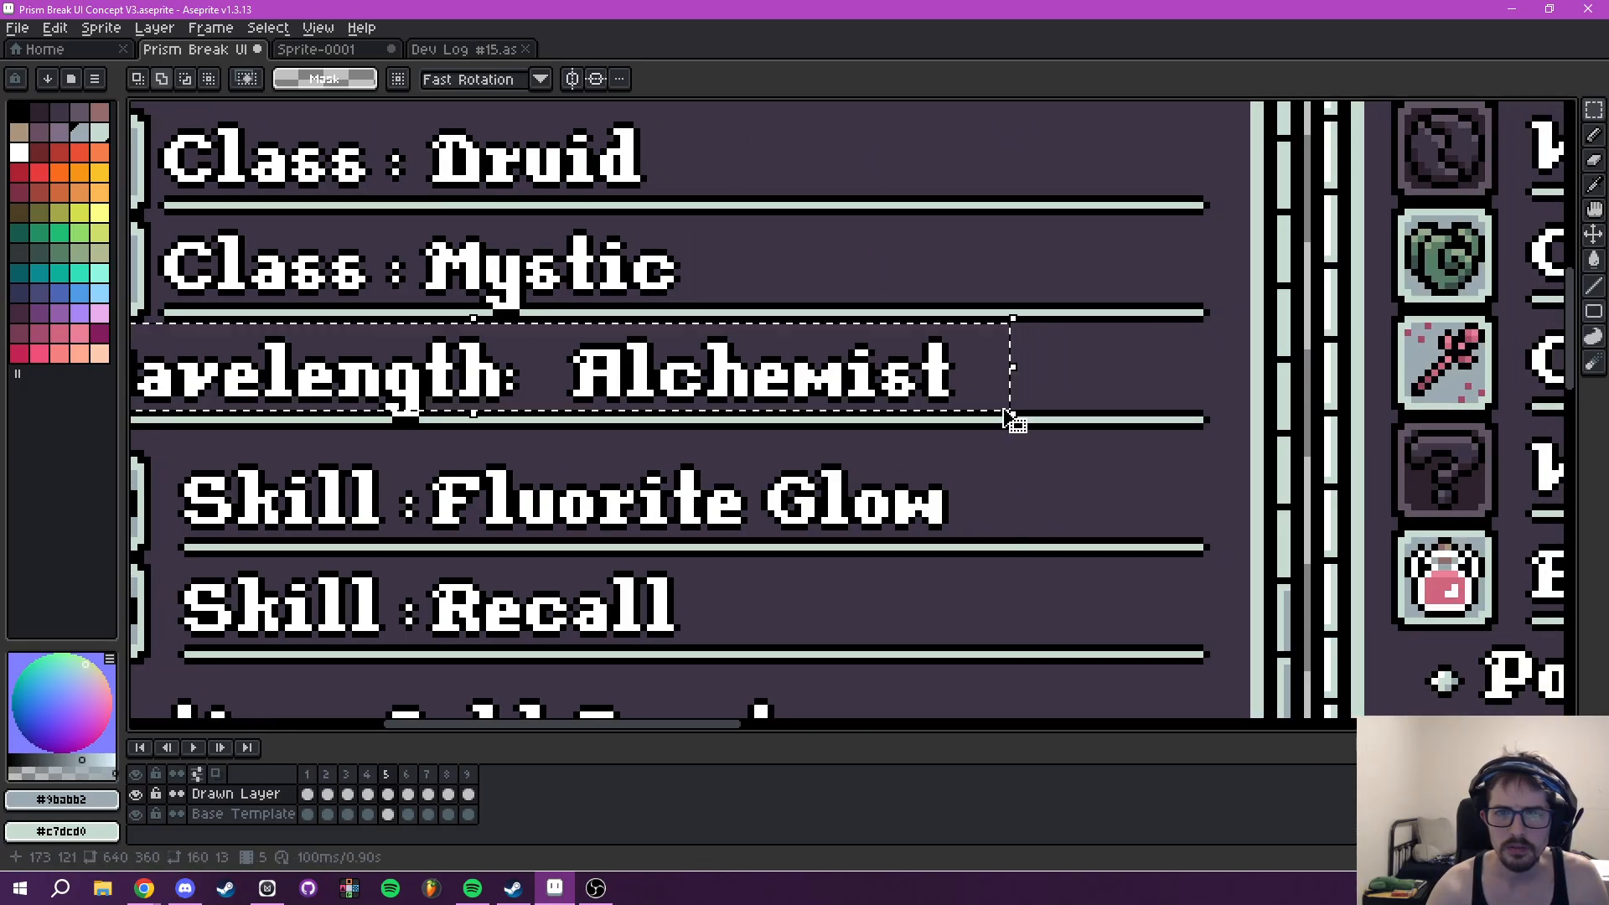
scroll(1009, 416, down, 1)
drag(868, 407, 1123, 361)
drag(922, 434, 974, 448)
click(1102, 443)
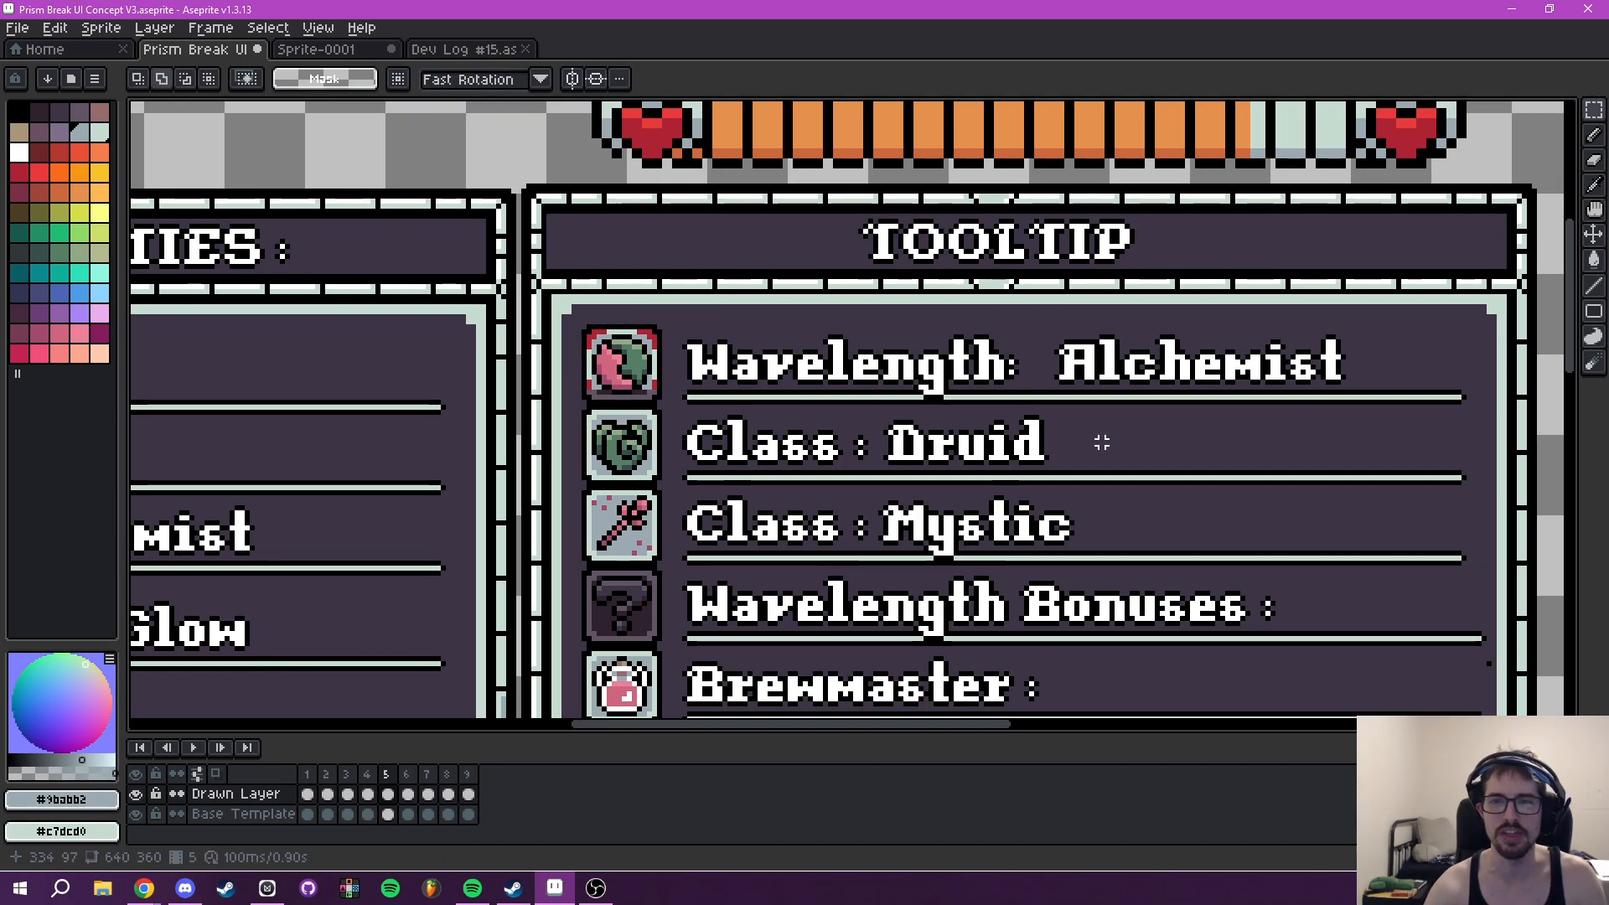
- Shift the word "Alchemist" in the Tooltip's Wavelength row closer to the colon
scroll(1102, 442, up, 1)
drag(777, 286, 1276, 379)
drag(950, 354, 931, 354)
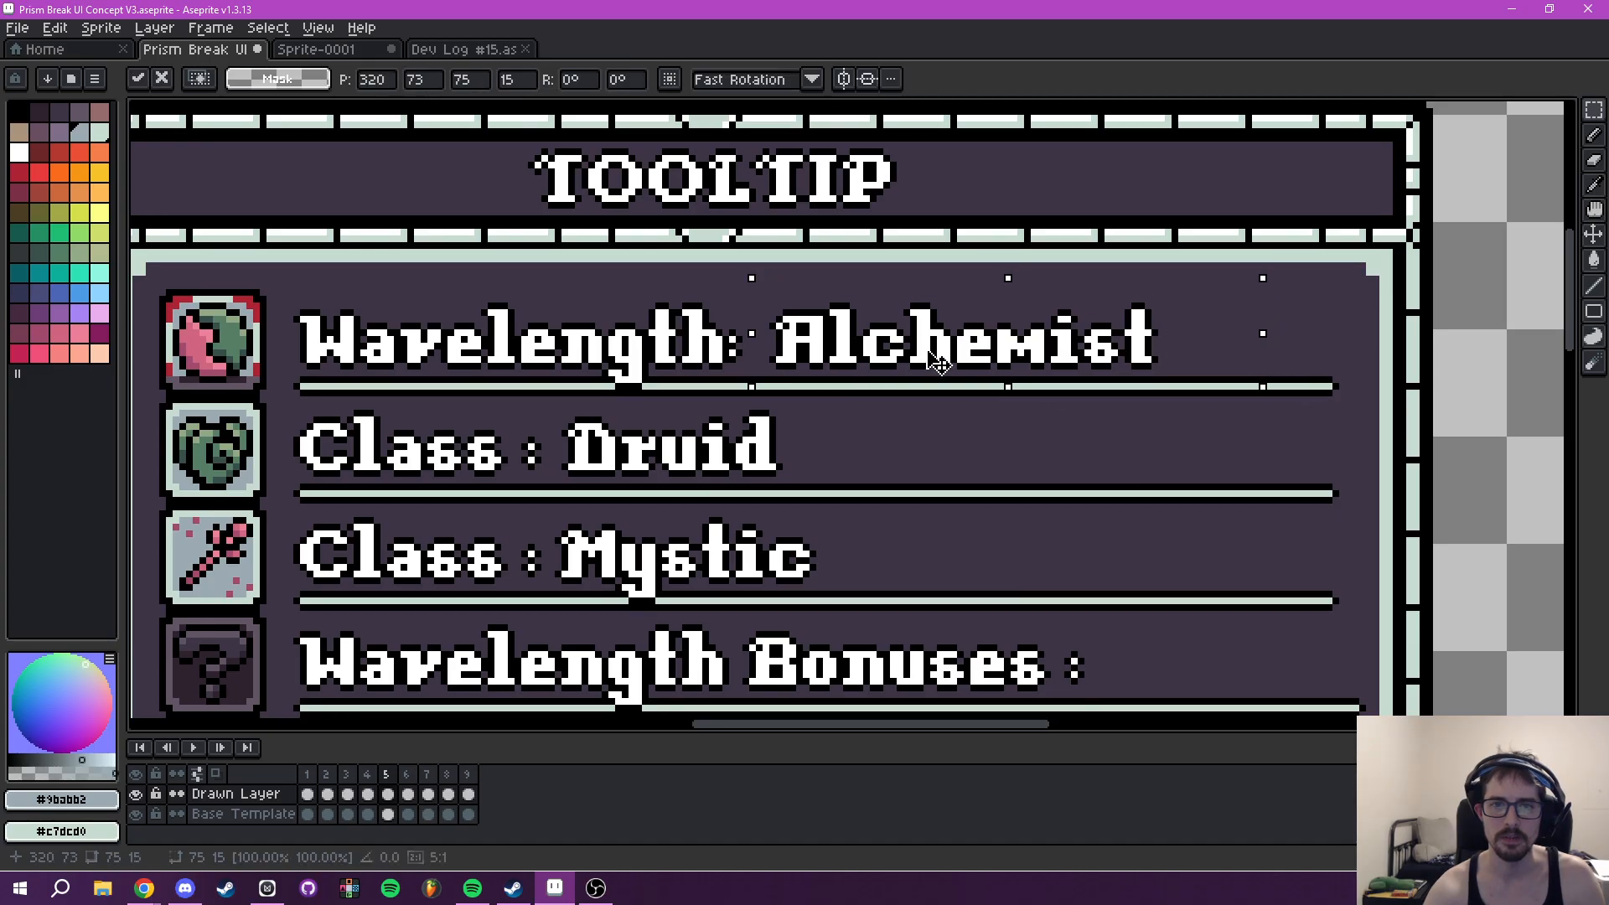
click(663, 372)
drag(663, 371, 973, 402)
- Paint the red corners and dark lower edge of the Tooltip's Wavelength icon frame with pale #c7dcd0
scroll(1027, 385, up, 1)
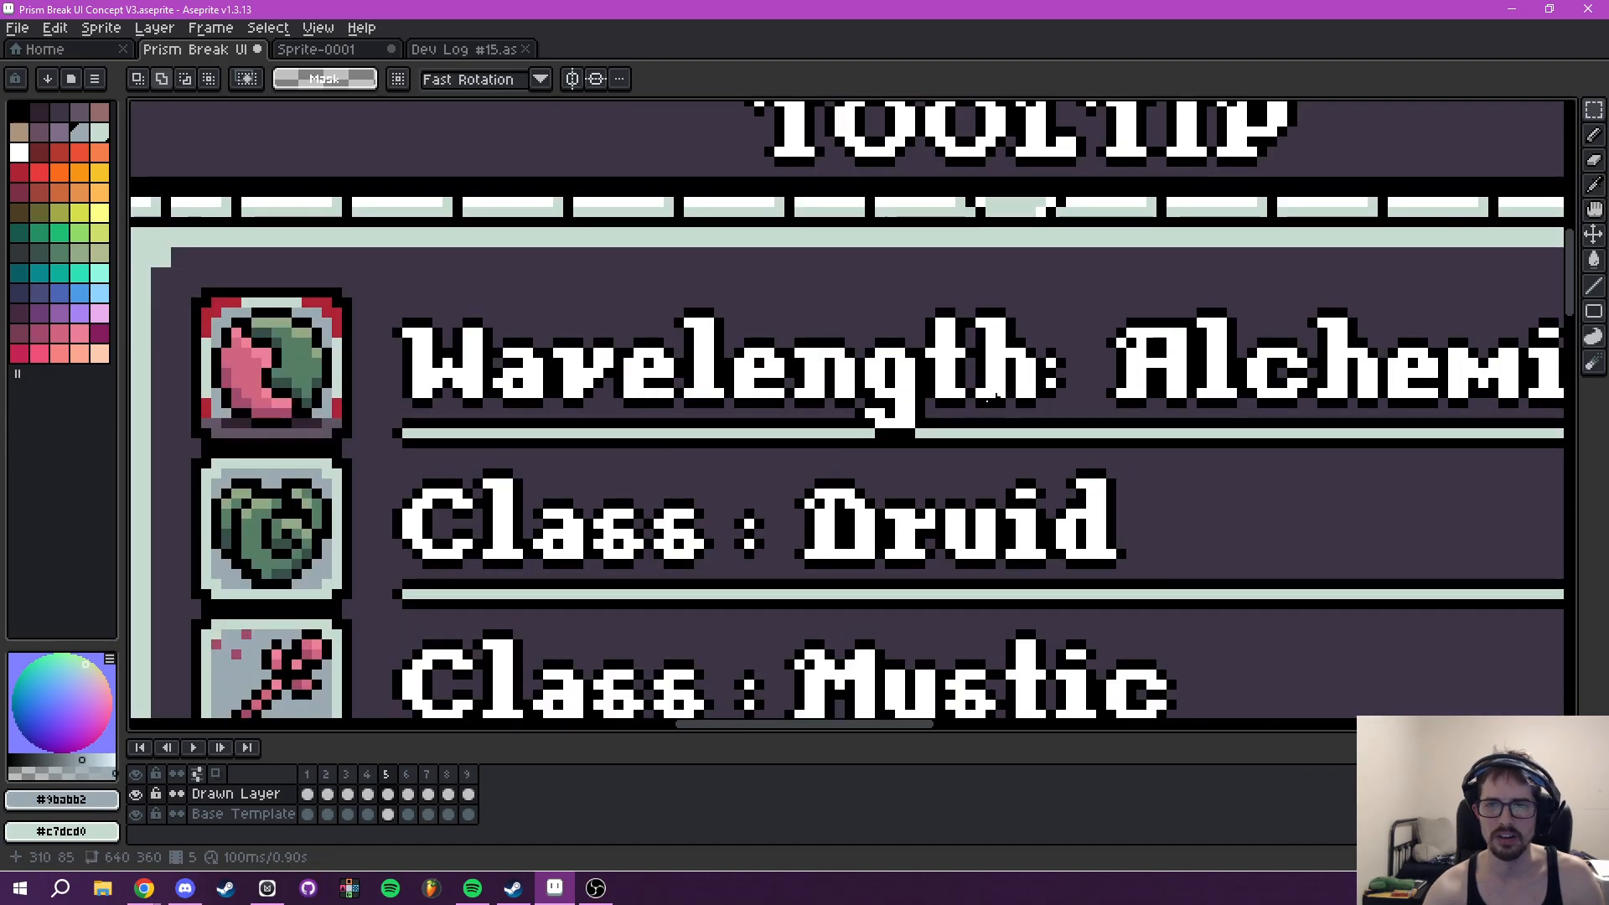
scroll(1060, 382, left, 10)
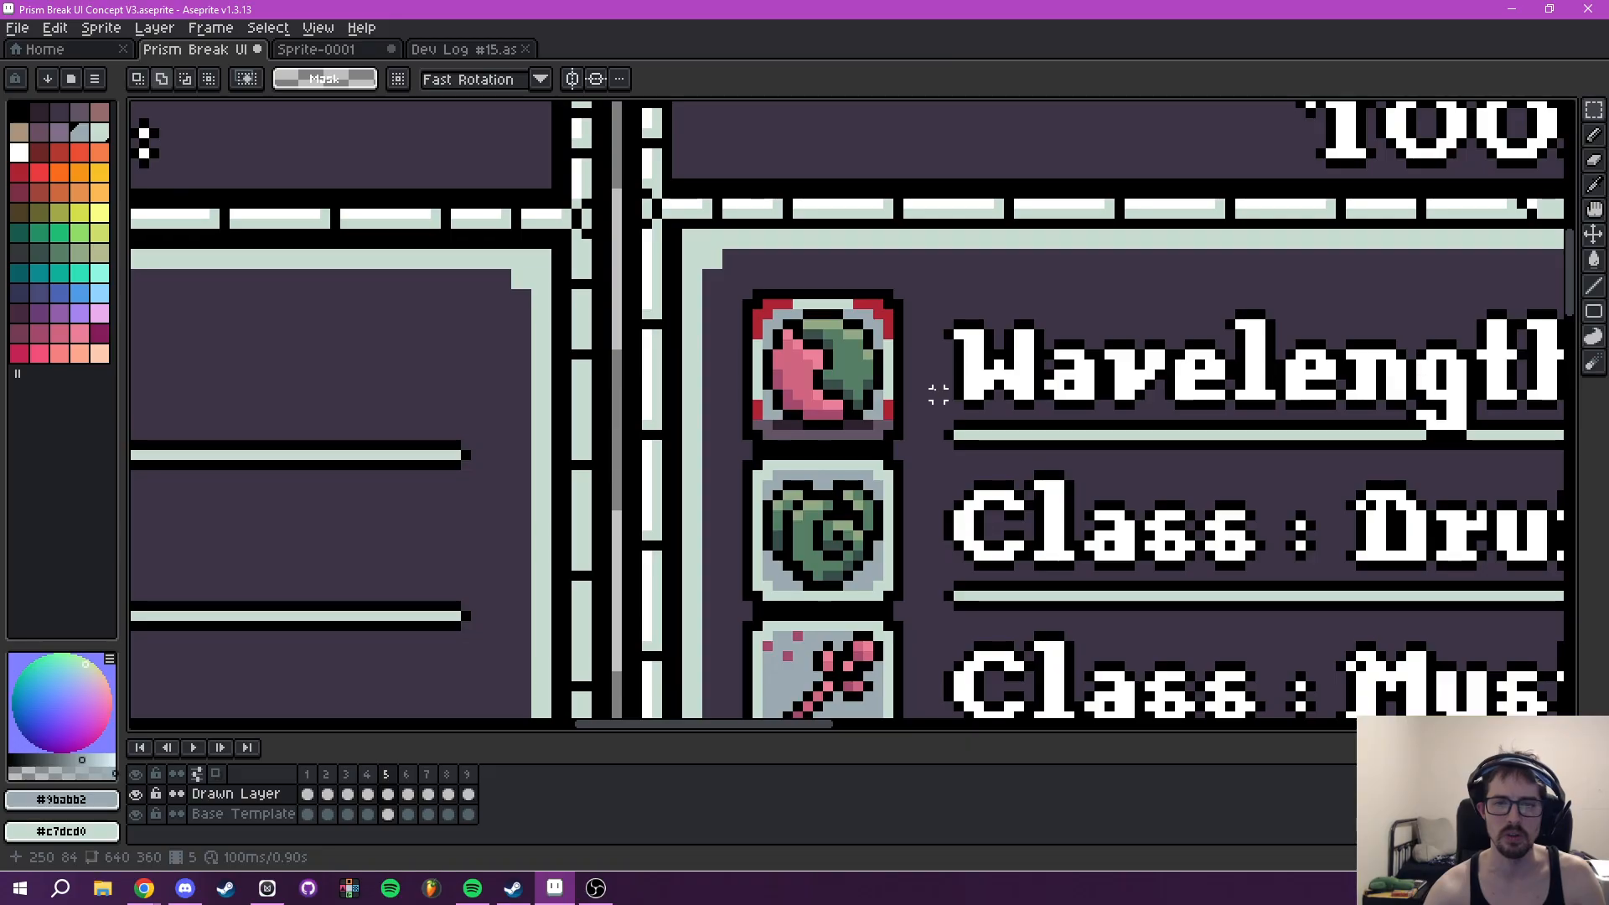
scroll(932, 383, up, 1)
key(b)
scroll(927, 393, up, 2)
alt+click(833, 398)
click(827, 495)
mouse_move(794, 524)
mouse_down()
mouse_move(783, 561)
mouse_move(707, 572)
mouse_move(356, 581)
mouse_move(306, 518)
mouse_move(305, 449)
mouse_up()
drag(422, 350, 523, 582)
click(386, 402)
mouse_move(504, 281)
mouse_down()
mouse_move(782, 278)
mouse_move(870, 299)
mouse_move(925, 352)
mouse_move(933, 414)
mouse_move(891, 492)
mouse_up()
scroll(982, 433, down, 1)
scroll(982, 433, down, 3)
- Paint the dark pixels on both sides beneath the Tooltip's Wavelength orb with grey #9babb2
scroll(863, 521, up, 4)
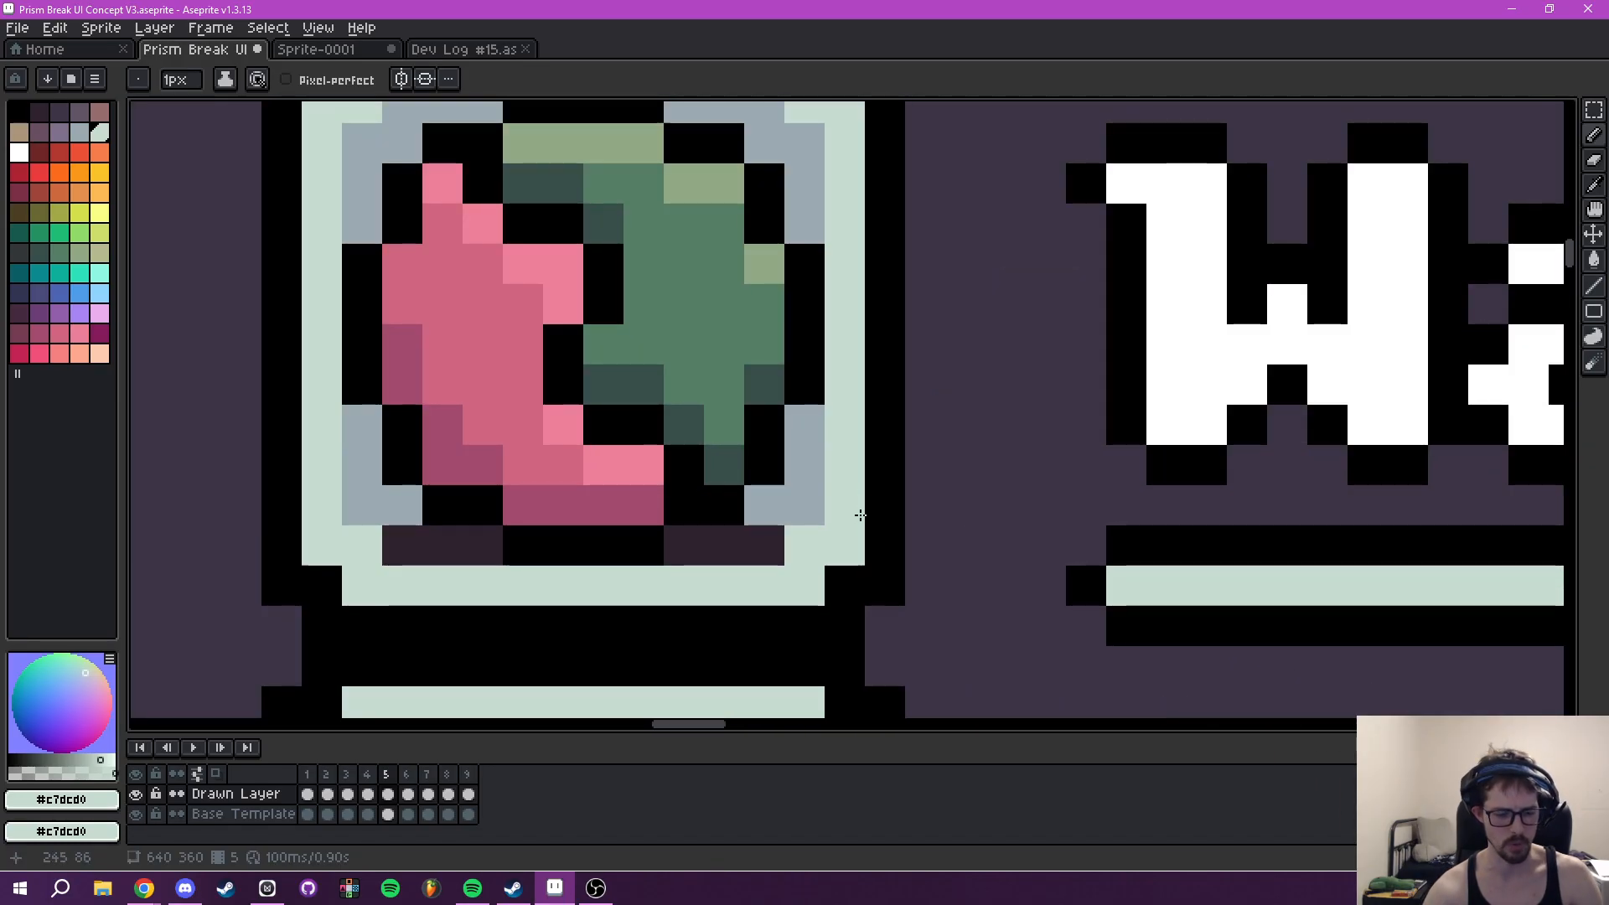
alt+click(797, 470)
drag(751, 542, 682, 550)
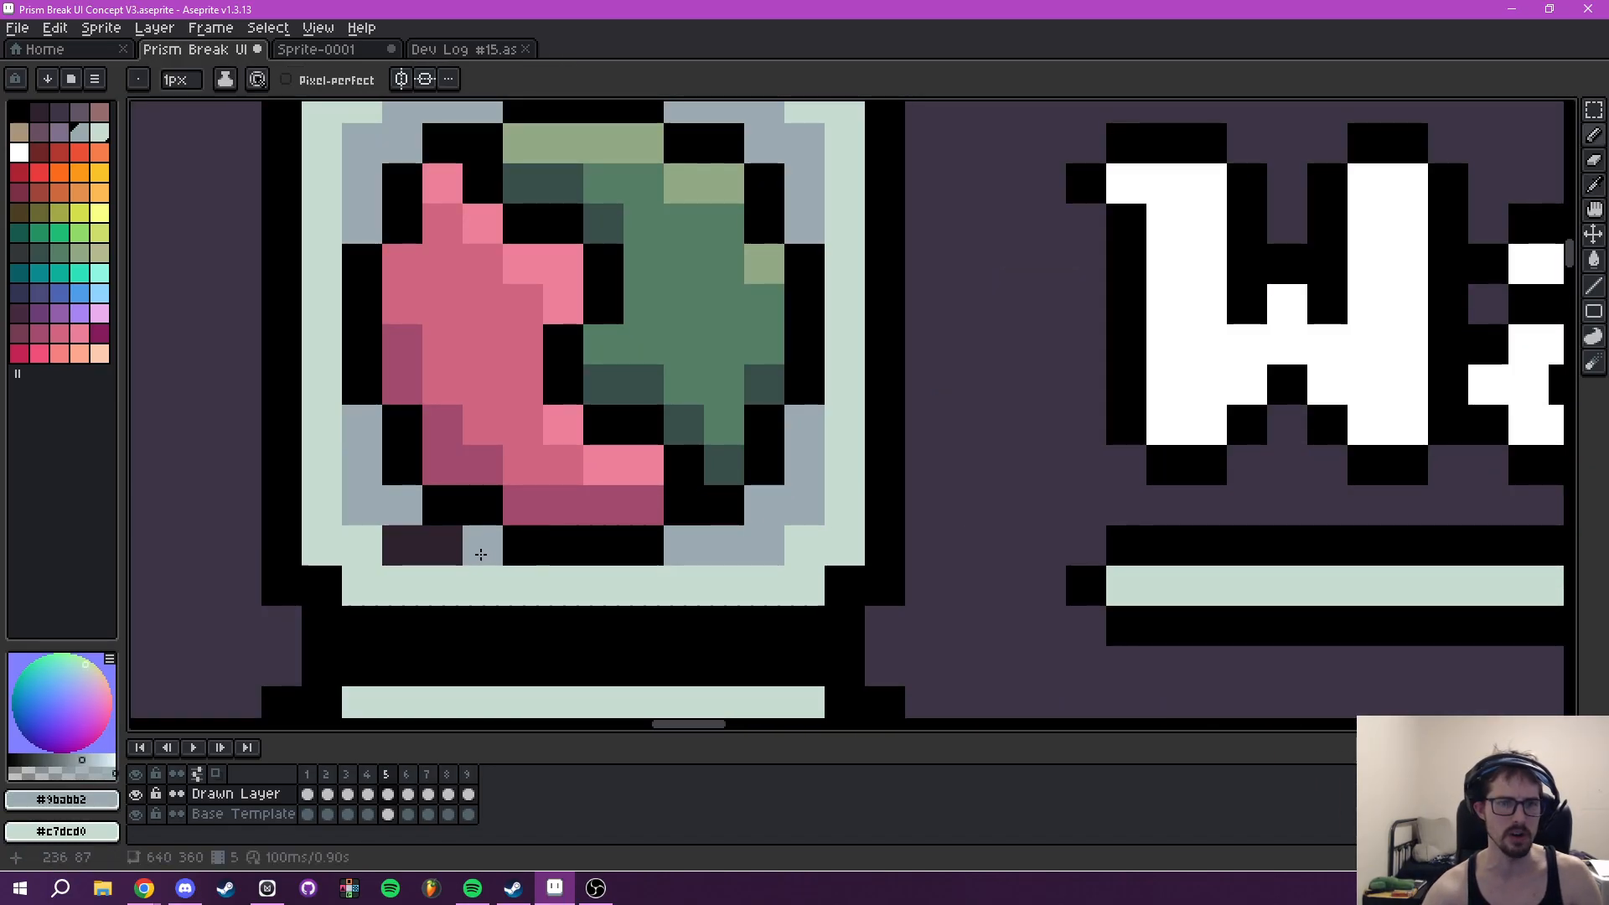
scroll(608, 508, down, 5)
drag(780, 576, 900, 472)
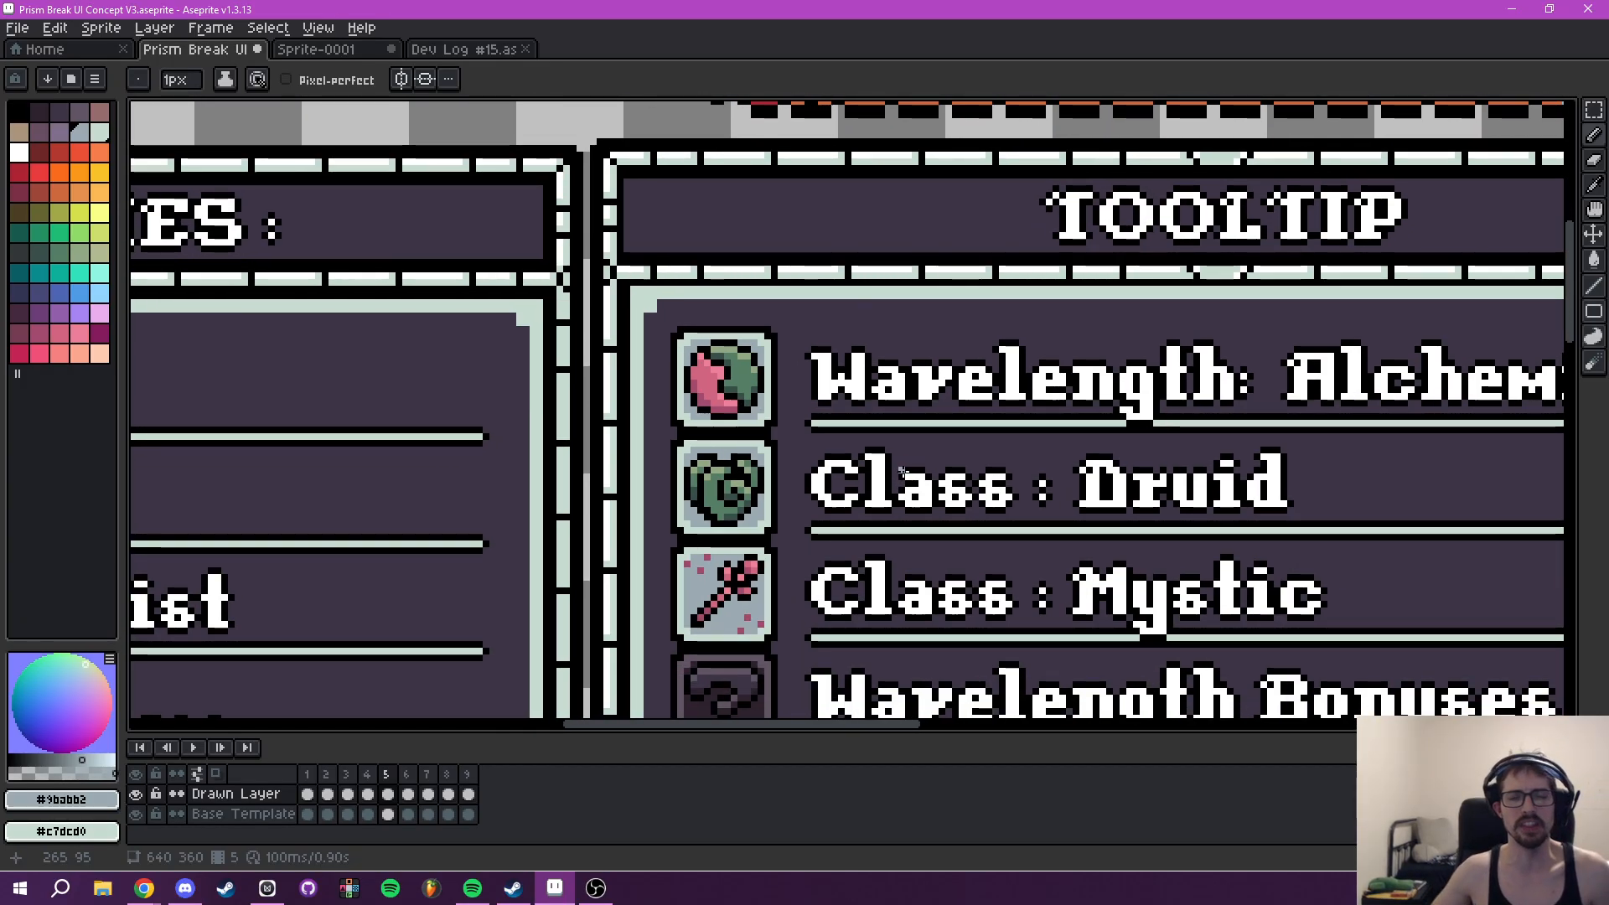
scroll(1006, 455, down, 2)
scroll(1033, 439, down, 2)
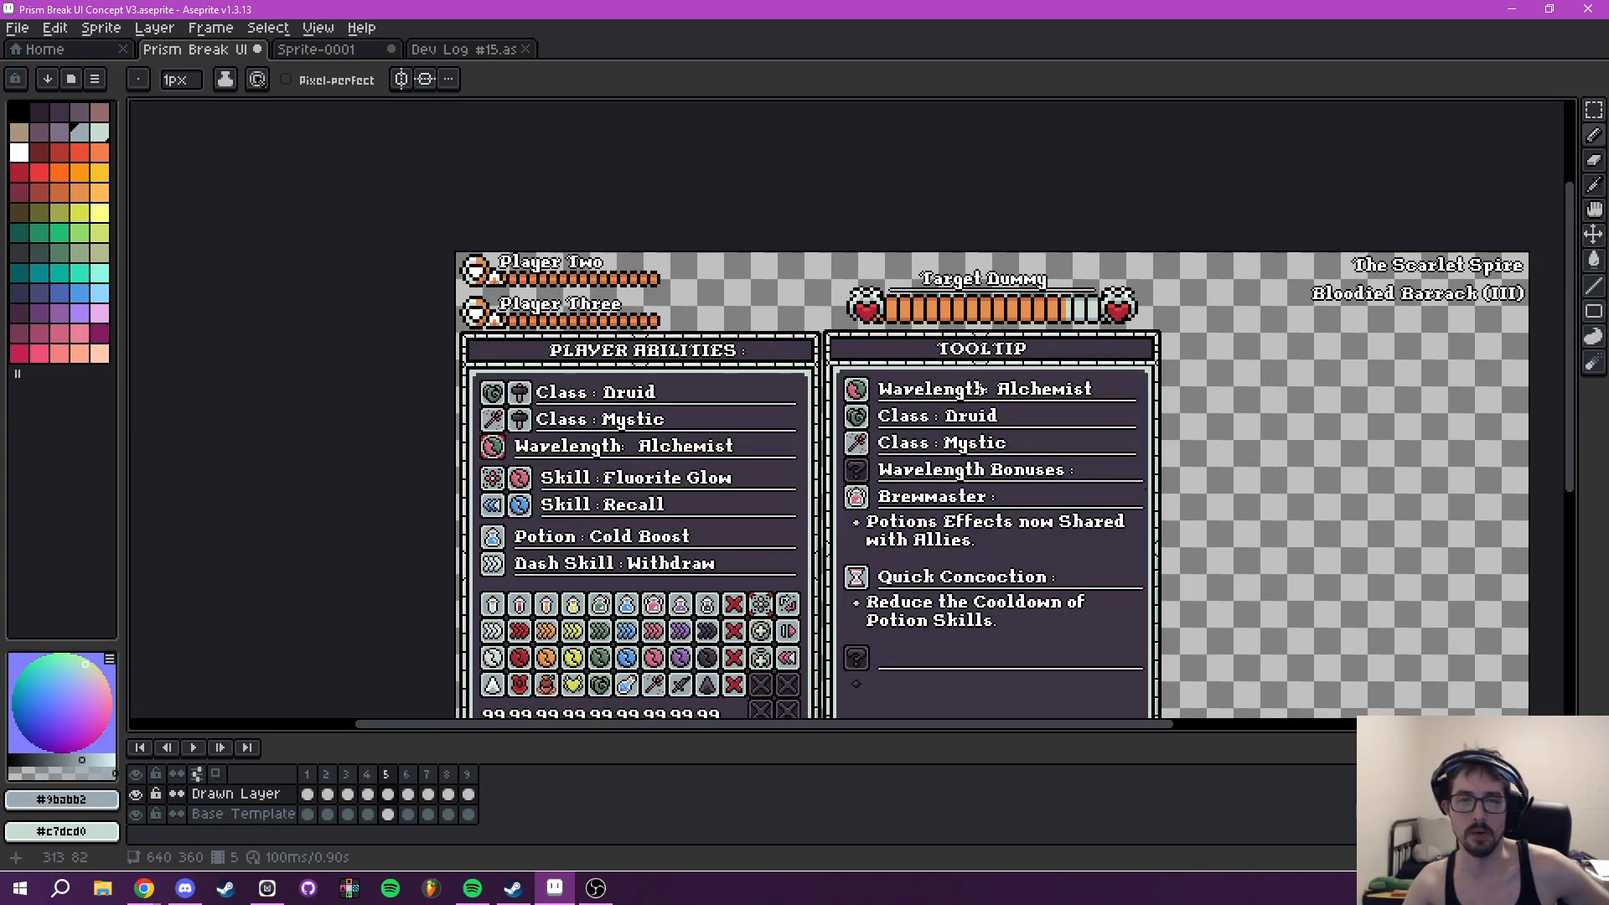
scroll(873, 456, up, 3)
scroll(929, 416, down, 1)
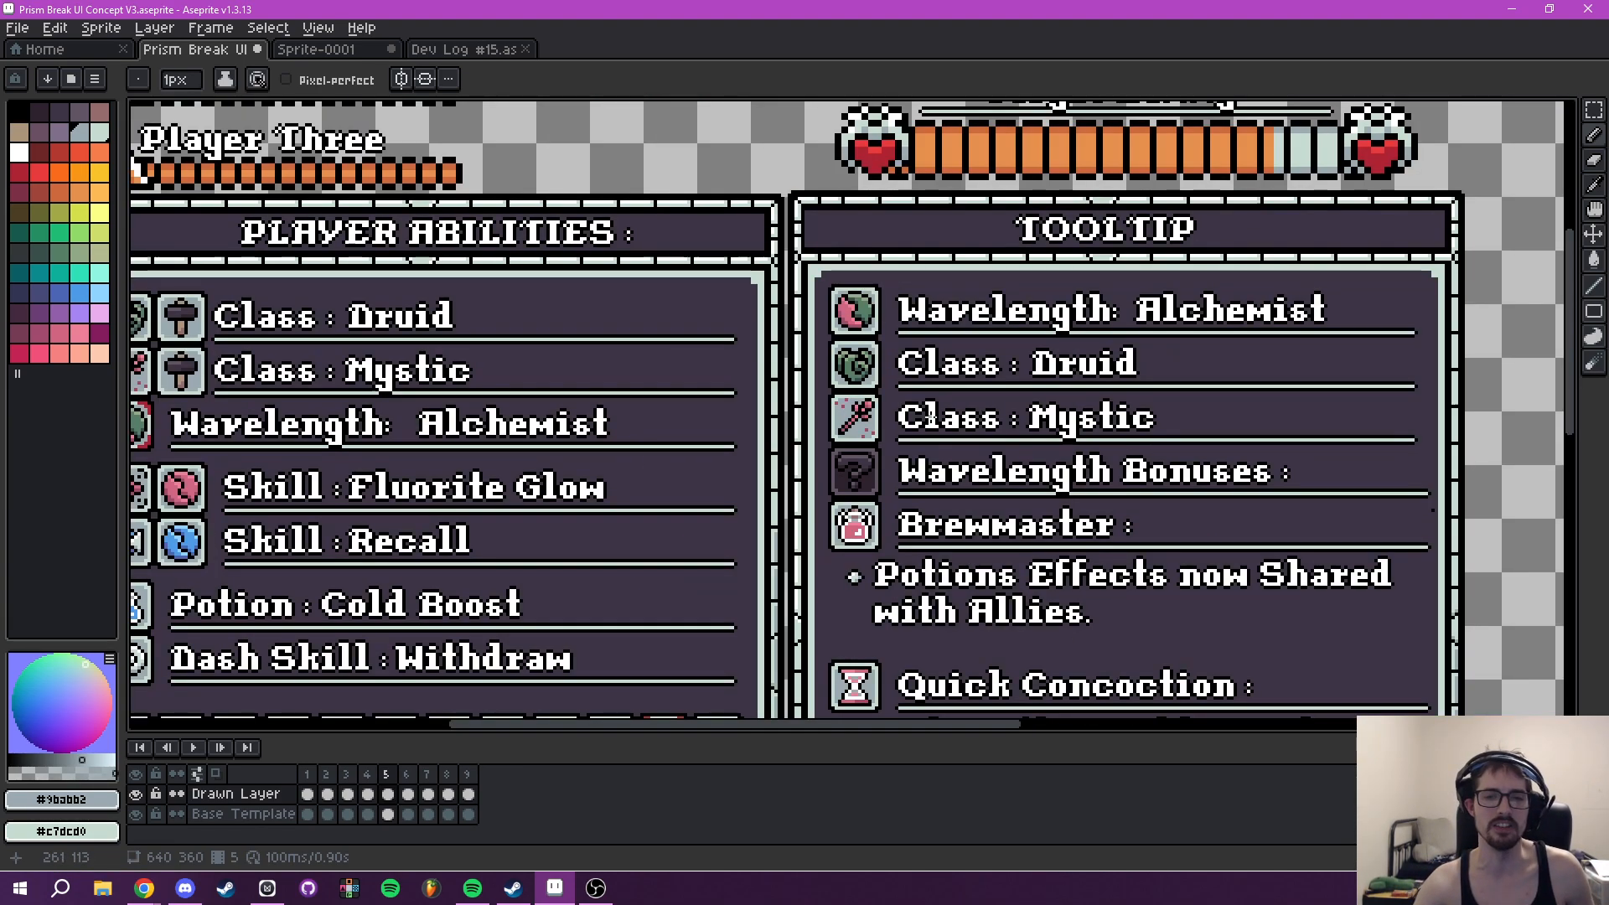
mouse_move(937, 429)
mouse_down()
mouse_move(1206, 412)
mouse_move(996, 416)
mouse_up()
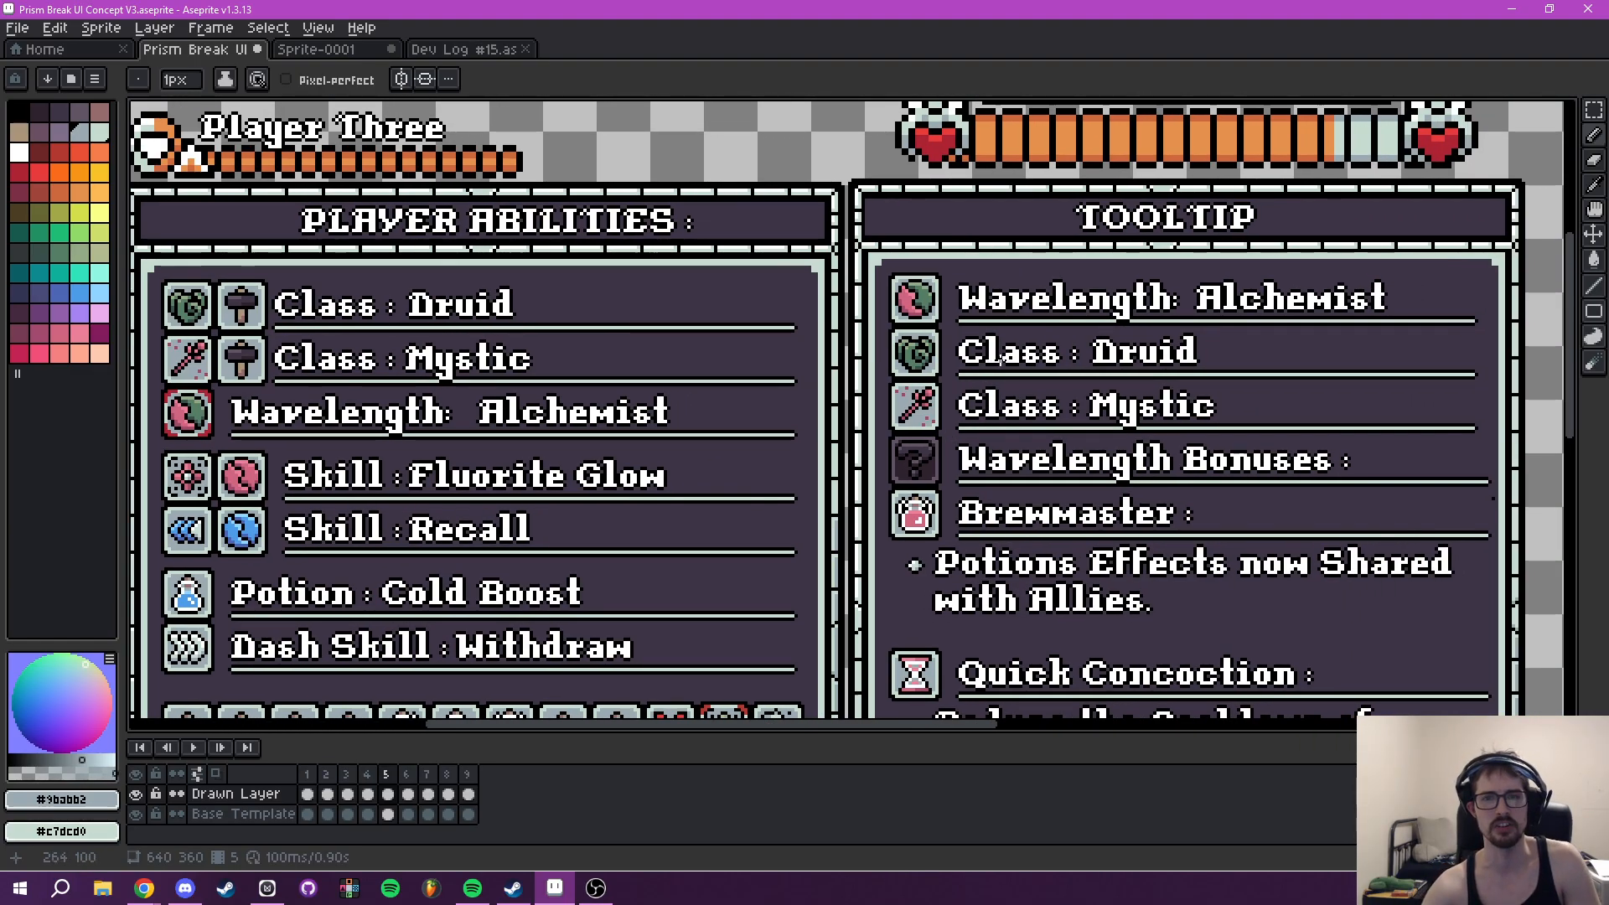
drag(998, 291, 890, 420)
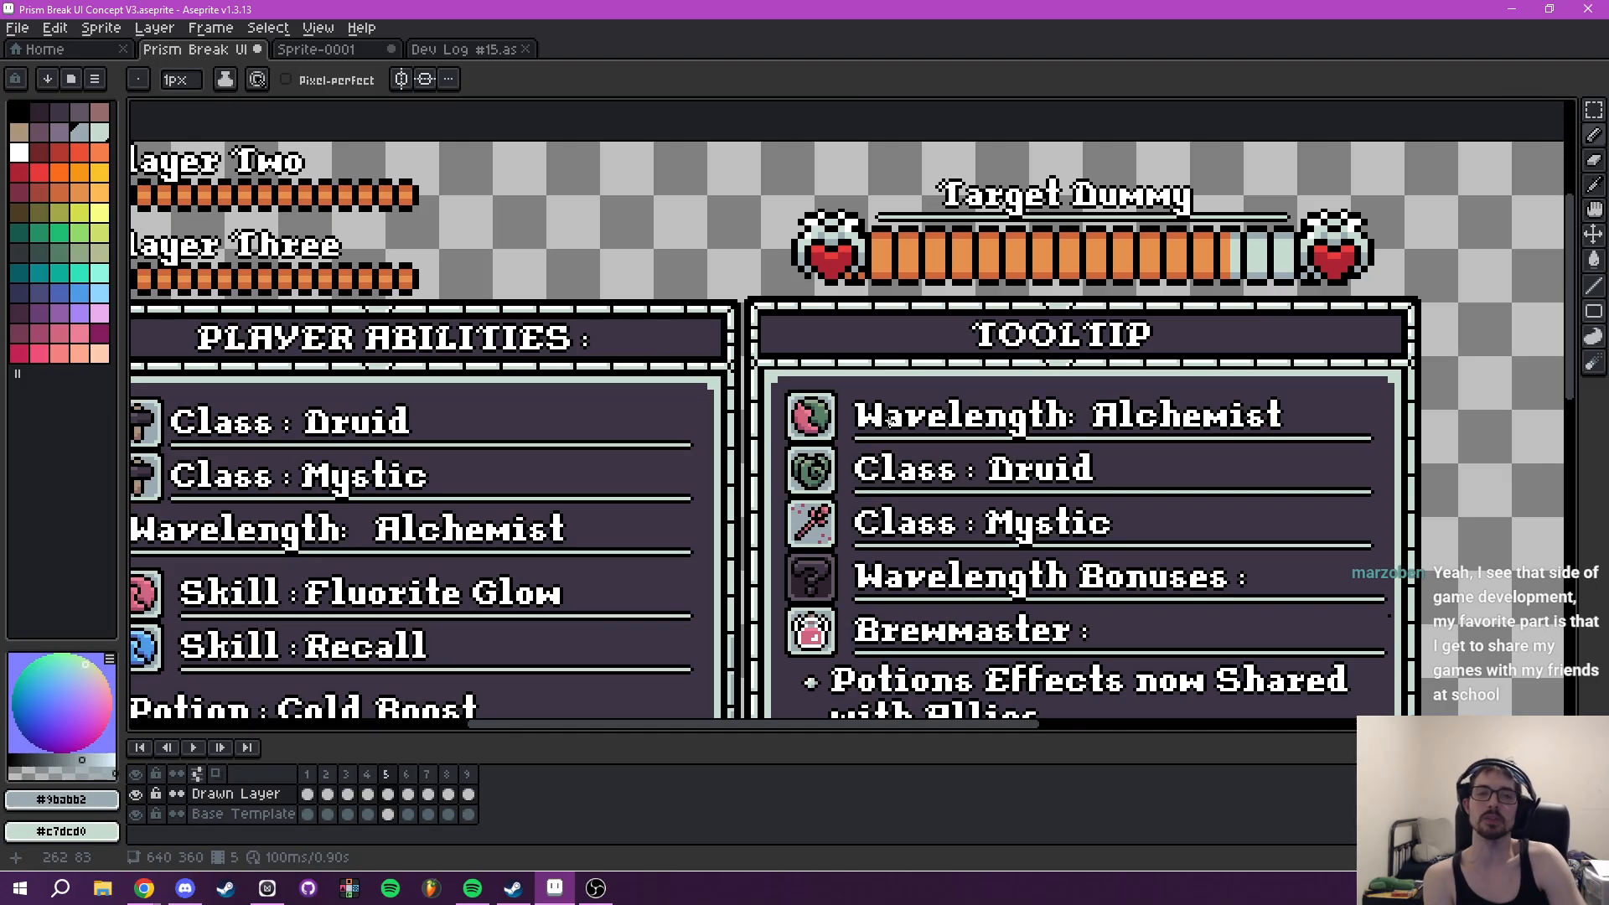
drag(901, 468, 979, 302)
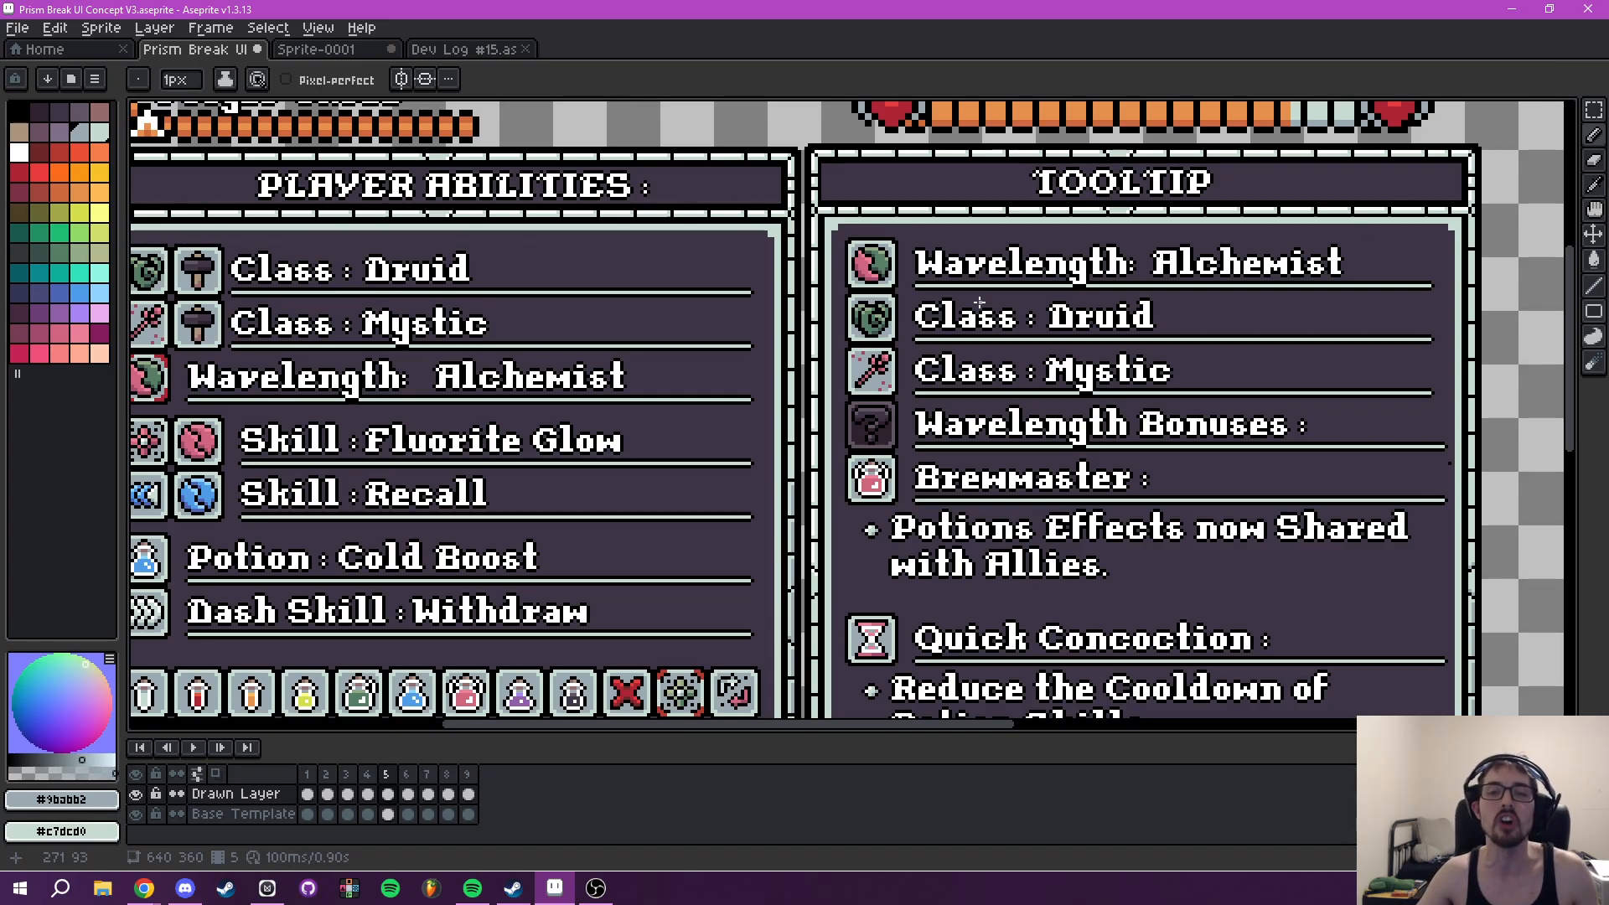
- Review the filled Tooltip rows against the Player Abilities panel on frame 5, including the empty third bonus row
drag(1054, 406, 1022, 326)
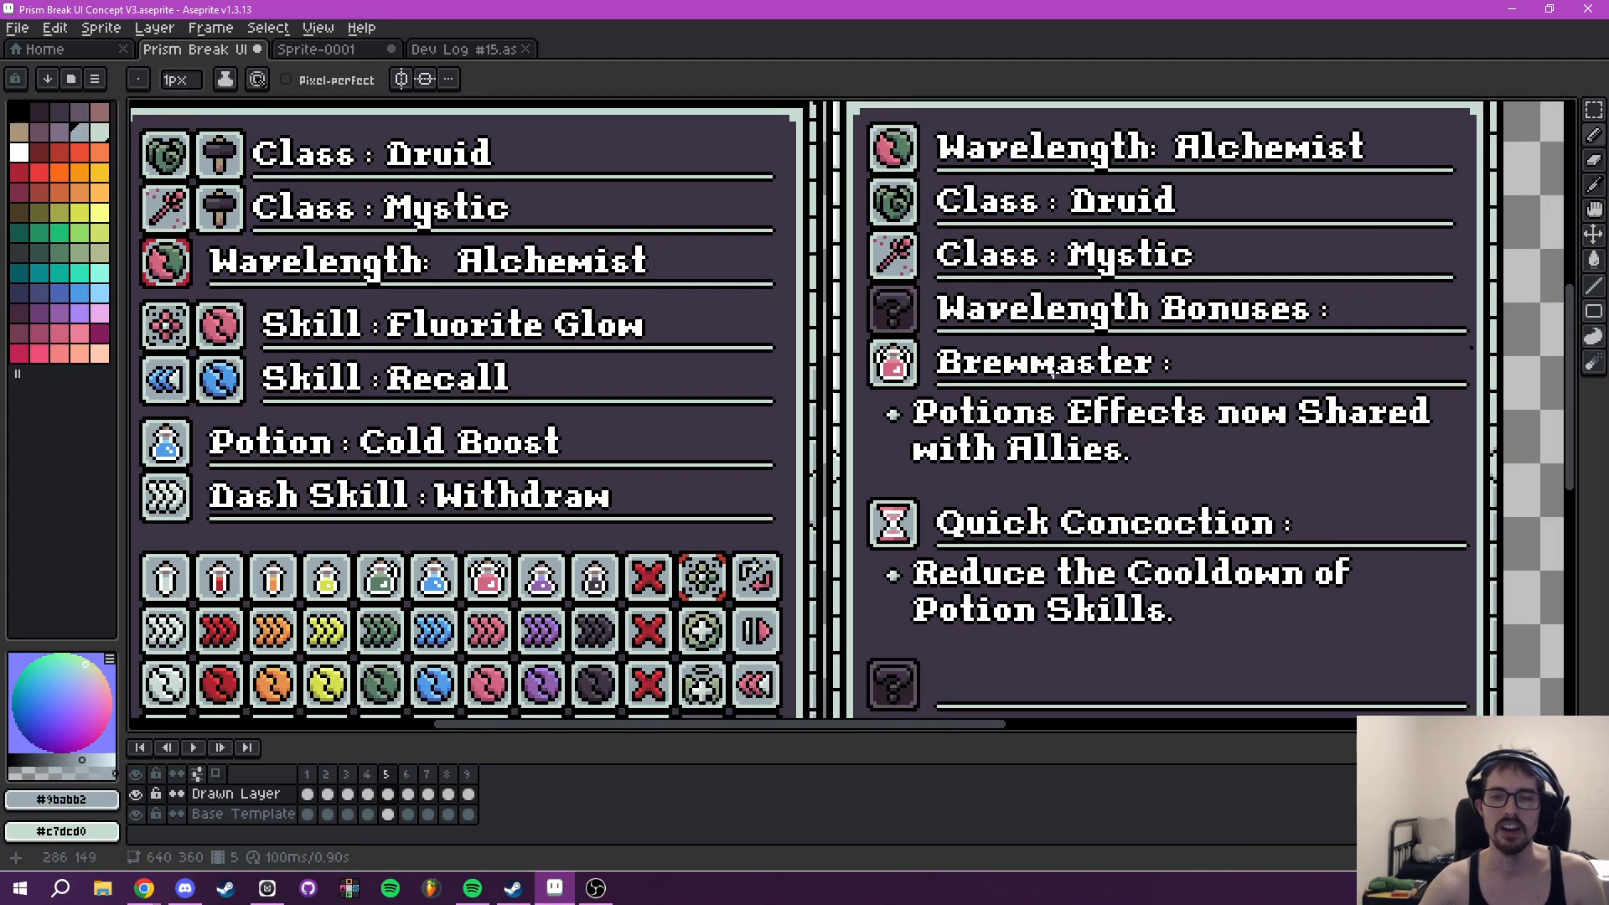
scroll(1091, 394, down, 2)
drag(1129, 421, 915, 438)
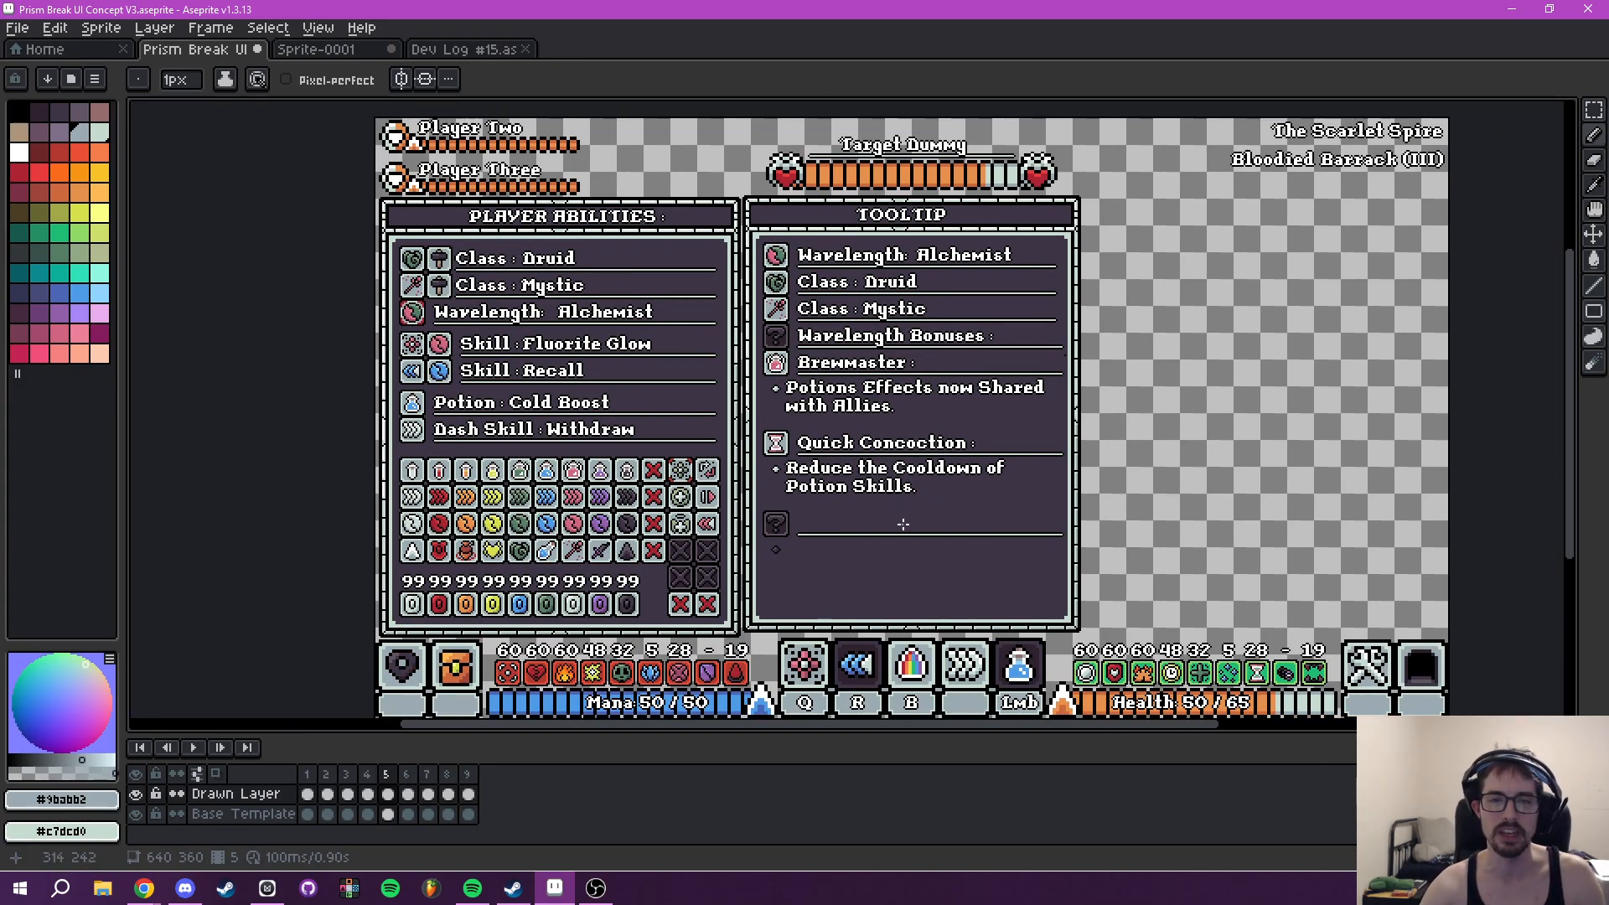
scroll(906, 523, up, 1)
scroll(908, 523, down, 1)
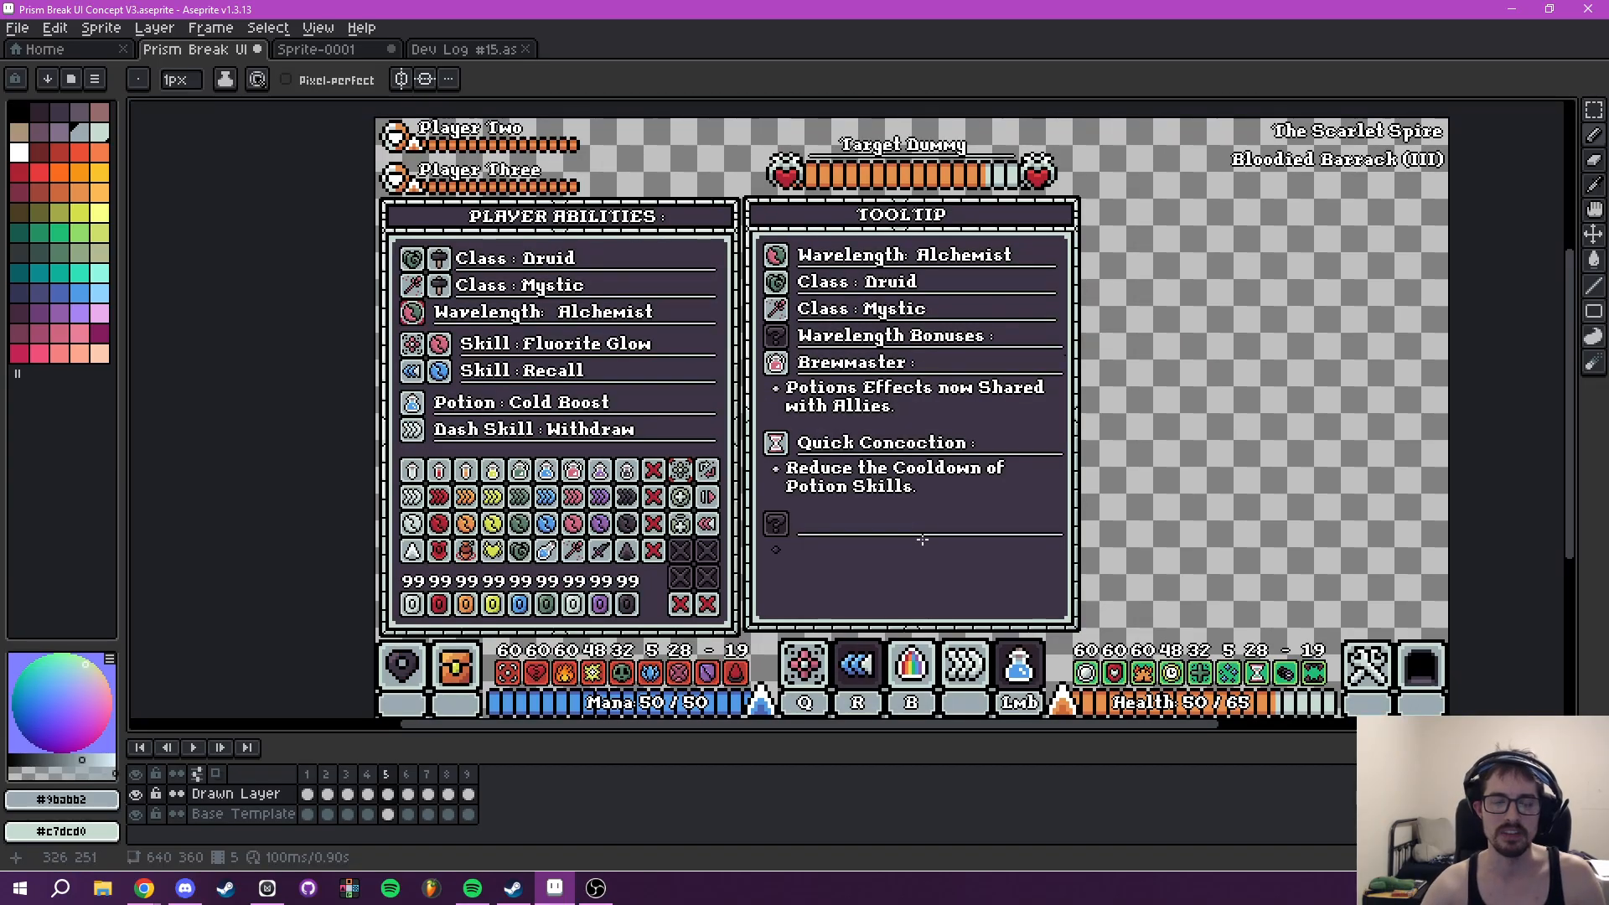
drag(922, 540, 940, 568)
scroll(929, 567, up, 3)
drag(774, 541, 928, 439)
scroll(843, 513, down, 3)
drag(883, 504, 870, 611)
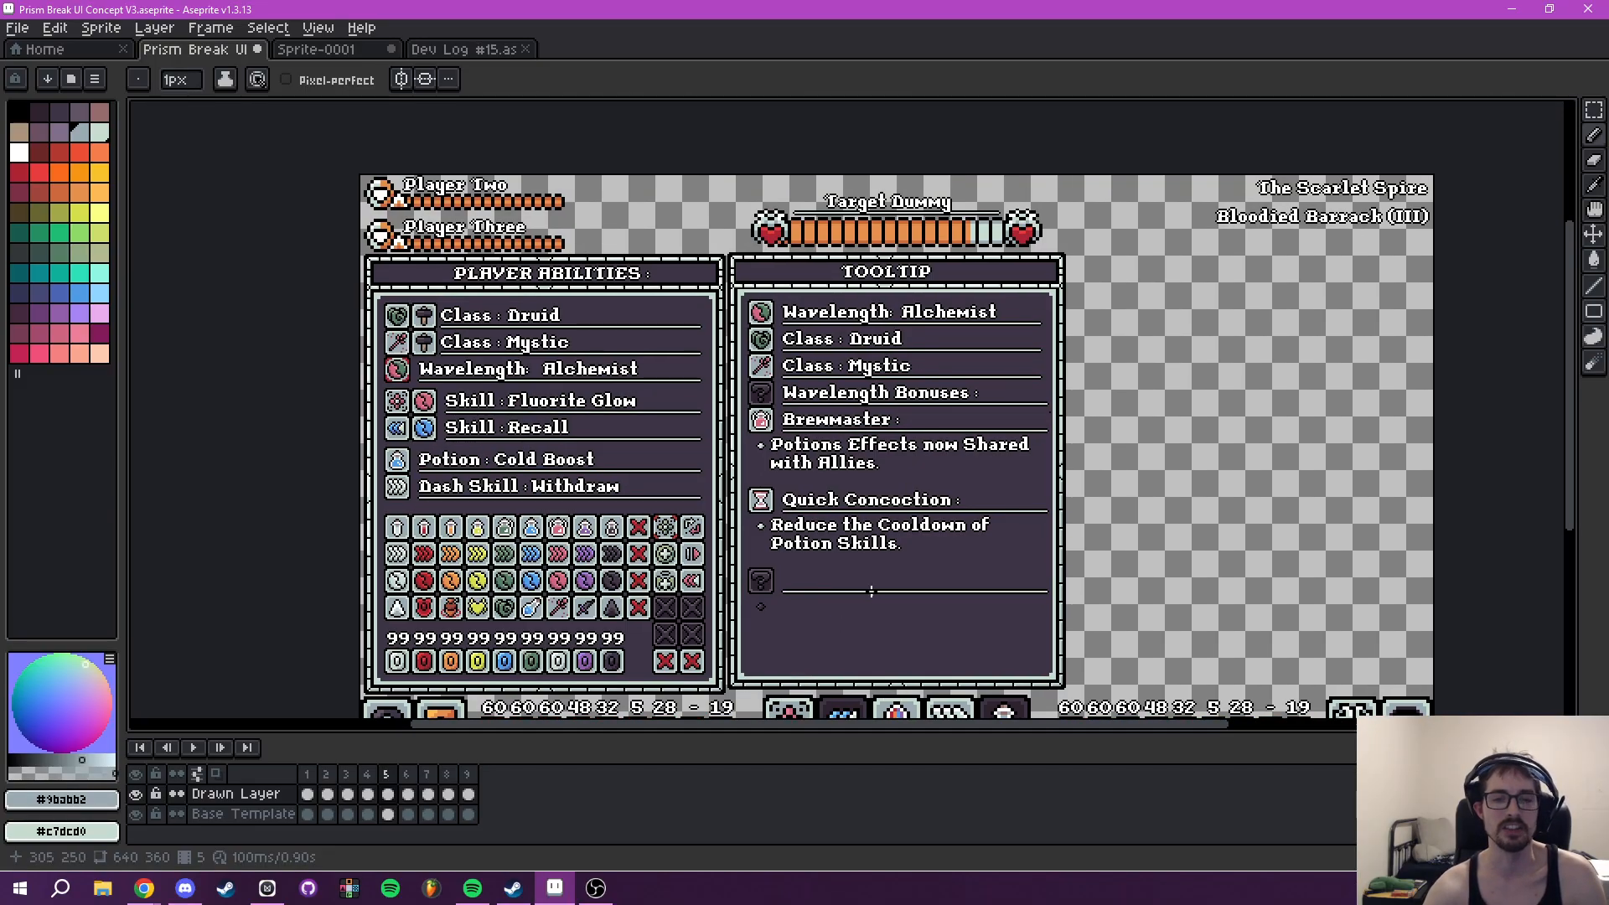
scroll(872, 593, up, 2)
mouse_move(638, 224)
mouse_down()
mouse_move(730, 439)
mouse_move(876, 586)
mouse_move(823, 530)
mouse_move(900, 413)
mouse_move(888, 441)
mouse_move(788, 466)
mouse_up()
scroll(788, 501, up, 2)
scroll(822, 529, down, 2)
- Hide the Drawn Layer so that only the Base Template's placeholder icons and rows are displayed
click(135, 794)
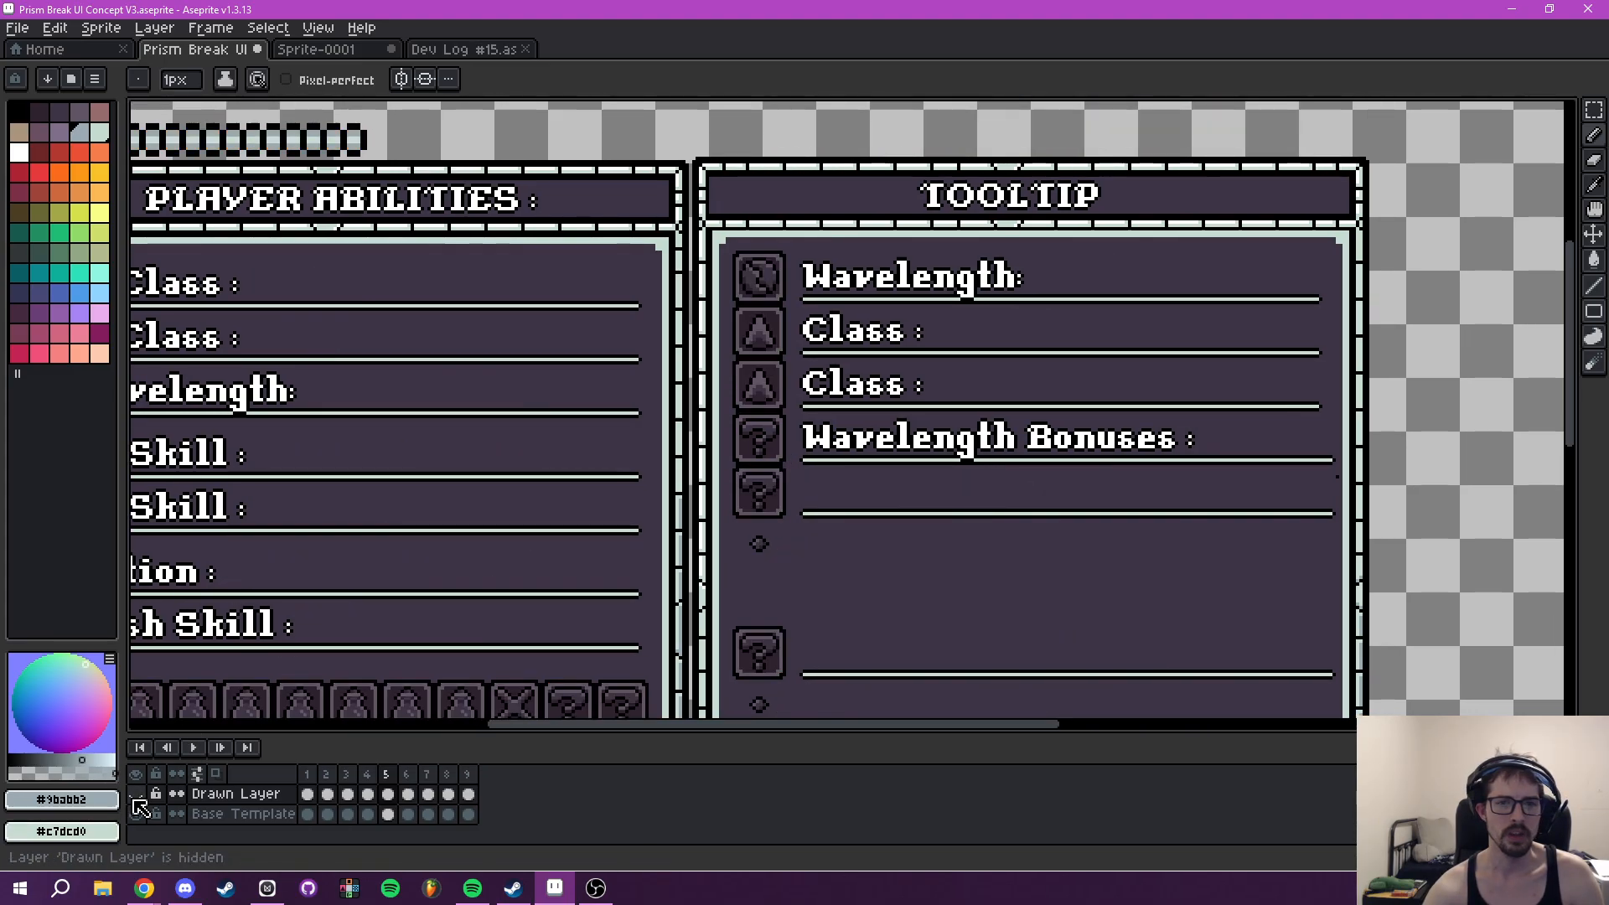
scroll(1022, 547, down, 2)
drag(1023, 547, 932, 426)
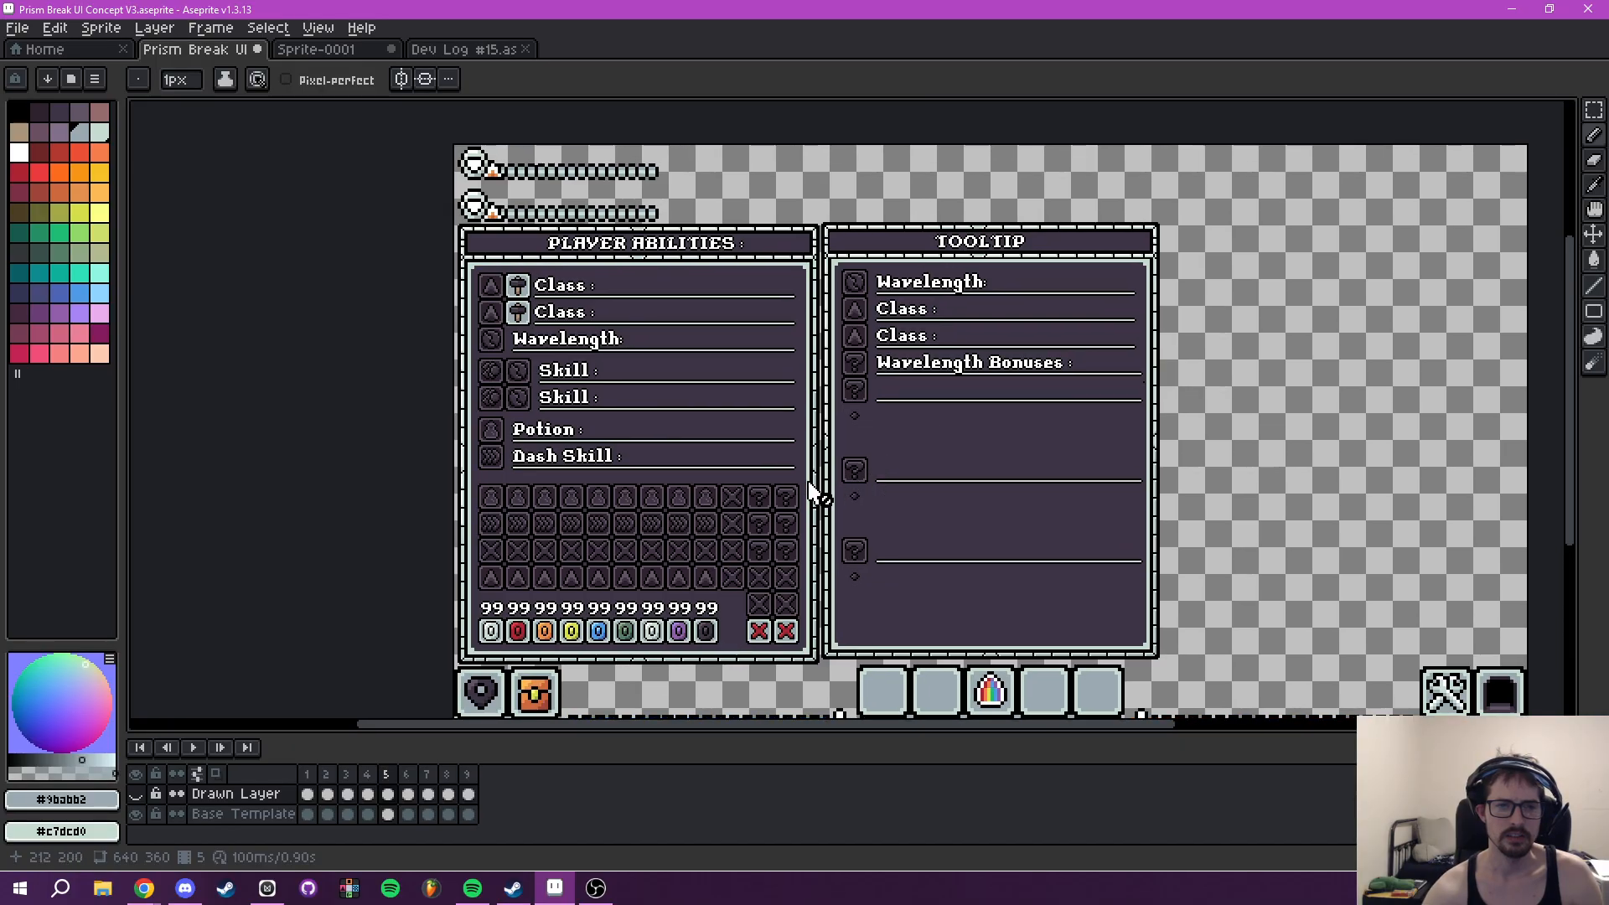
scroll(768, 498, up, 2)
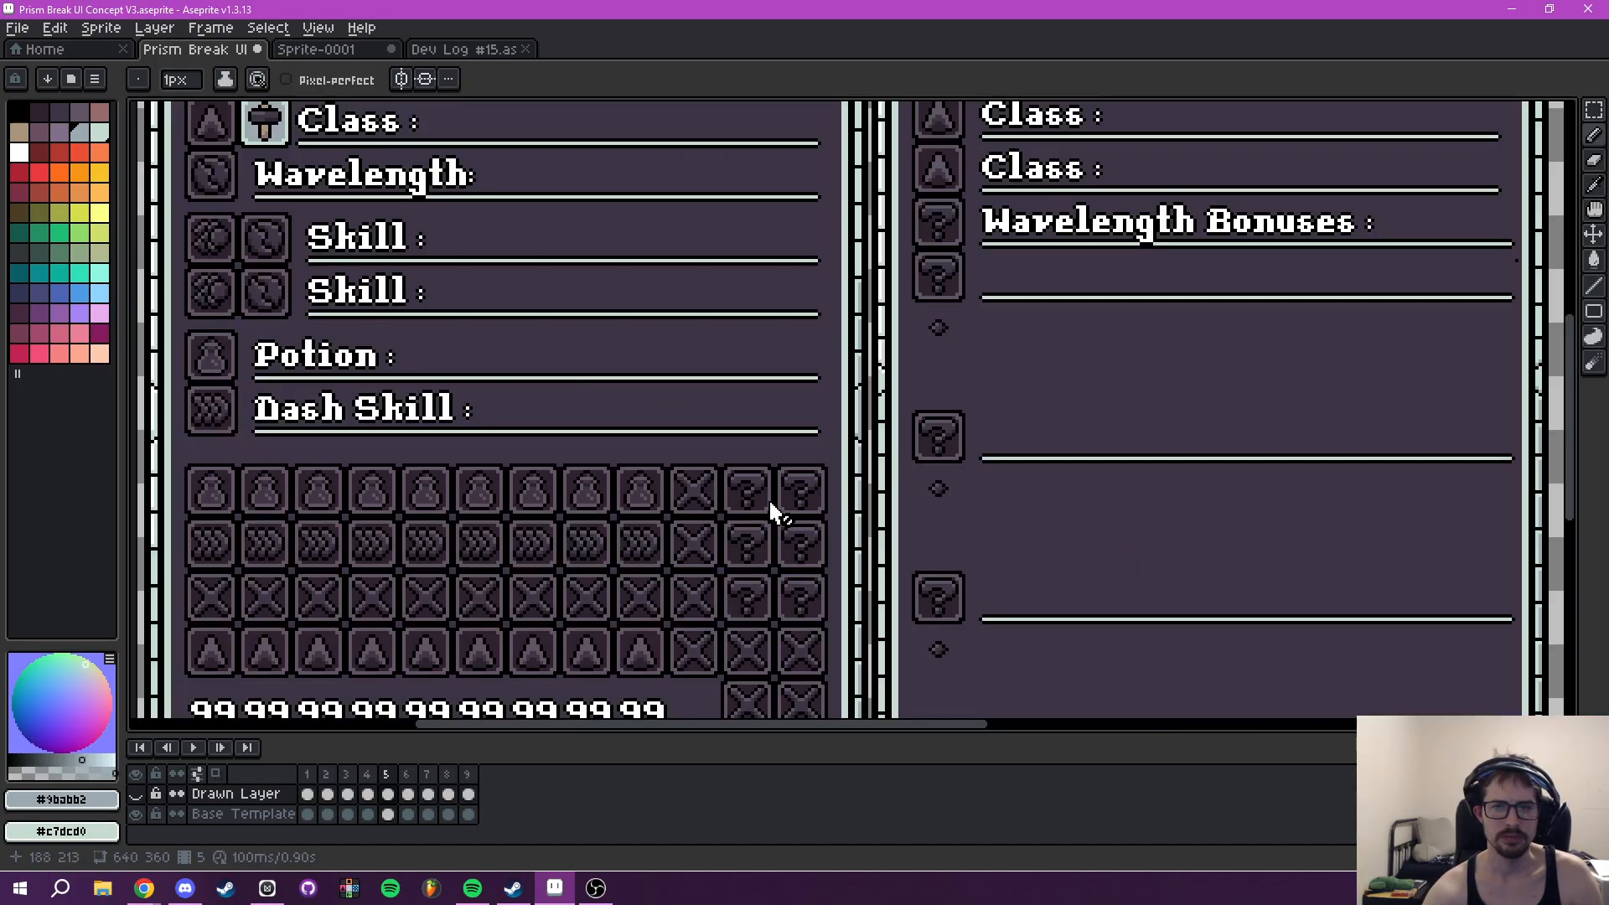
drag(758, 514, 933, 412)
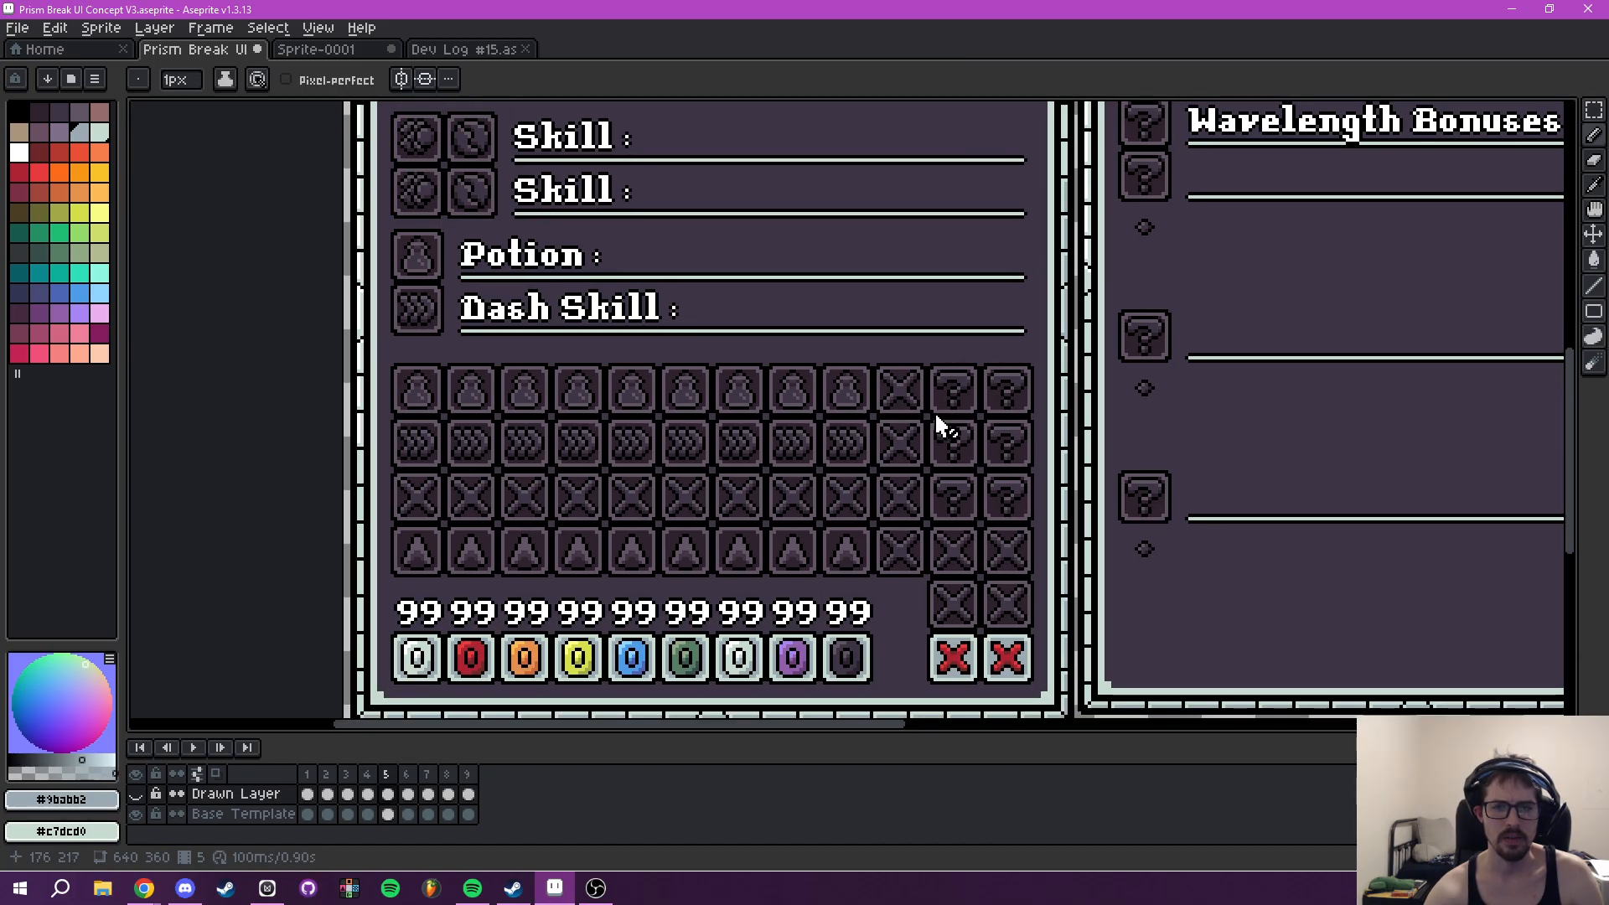
scroll(925, 456, up, 2)
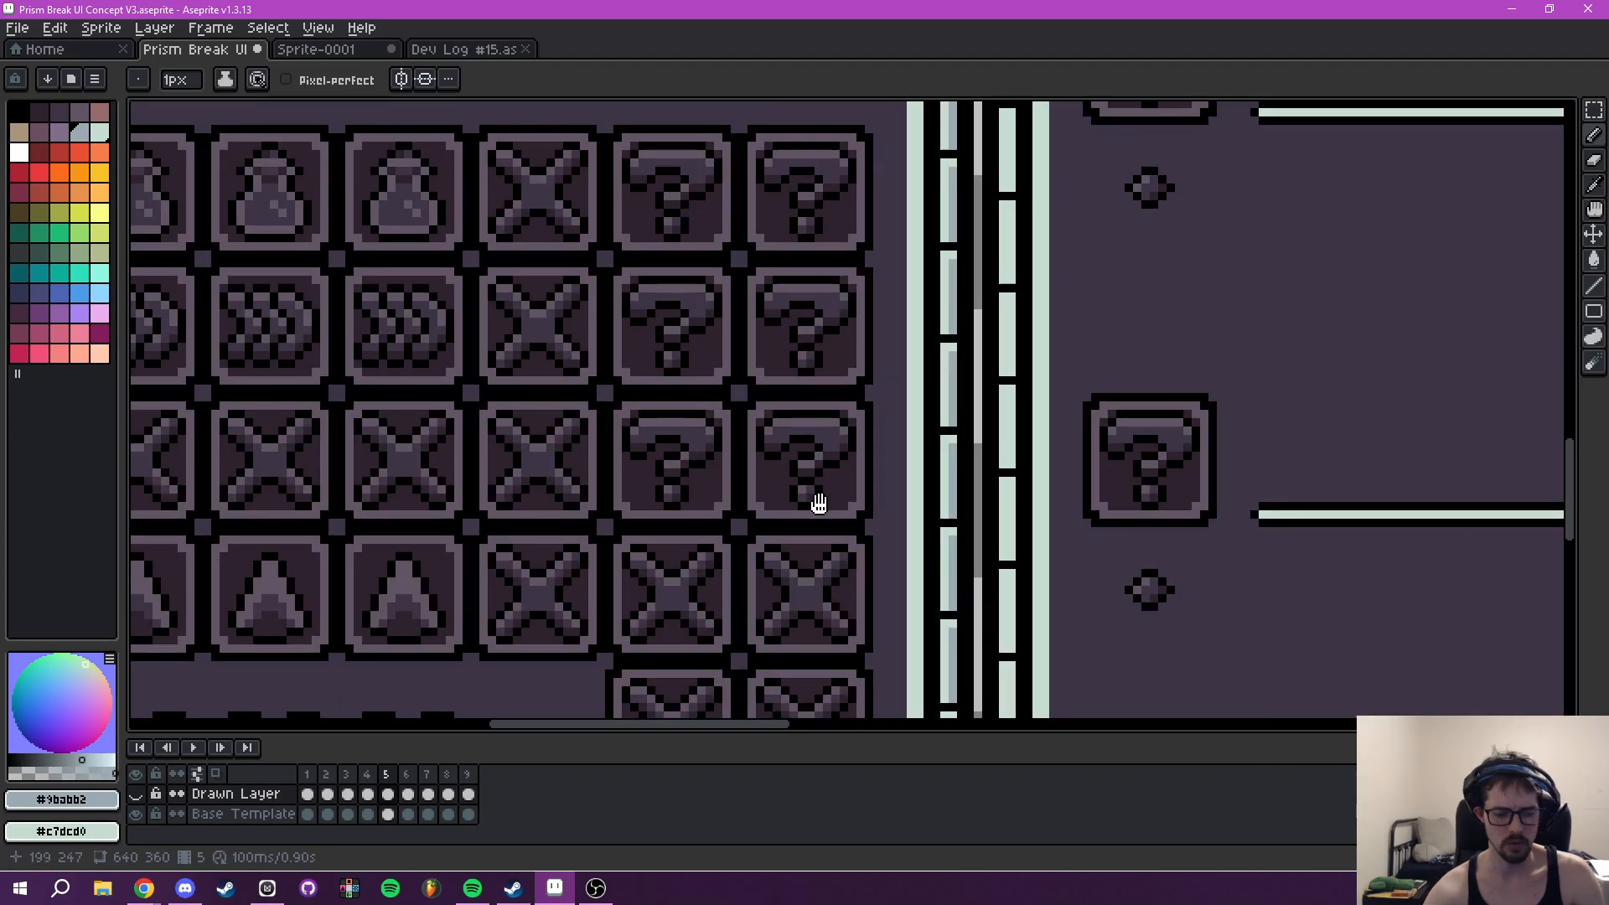
- Copy a question-mark icon from the Base Template's Player Abilities grid into the empty area beneath the Tooltip's last row
key(m)
scroll(816, 503, up, 2)
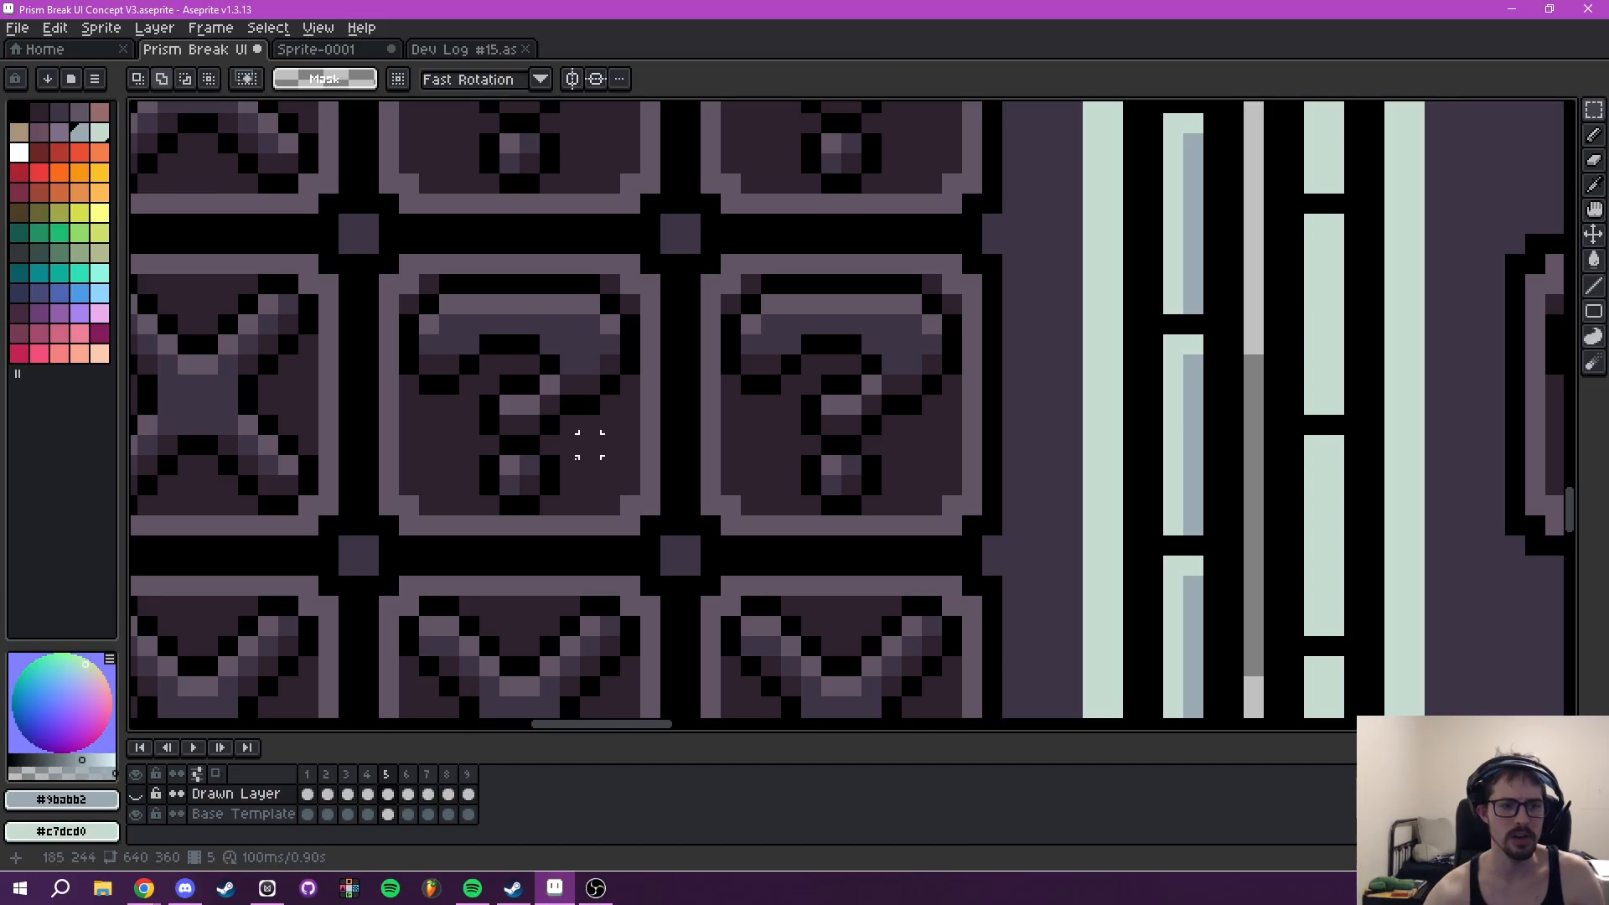
click(244, 814)
drag(682, 238, 991, 554)
scroll(992, 554, down, 2)
key(ctrl+c)
key(ctrl+v)
drag(901, 471, 866, 495)
key(ctrl+d)
- Paint out the hooked lower outline of the copied icon's question mark with the background color #2e222f
scroll(897, 506, up, 2)
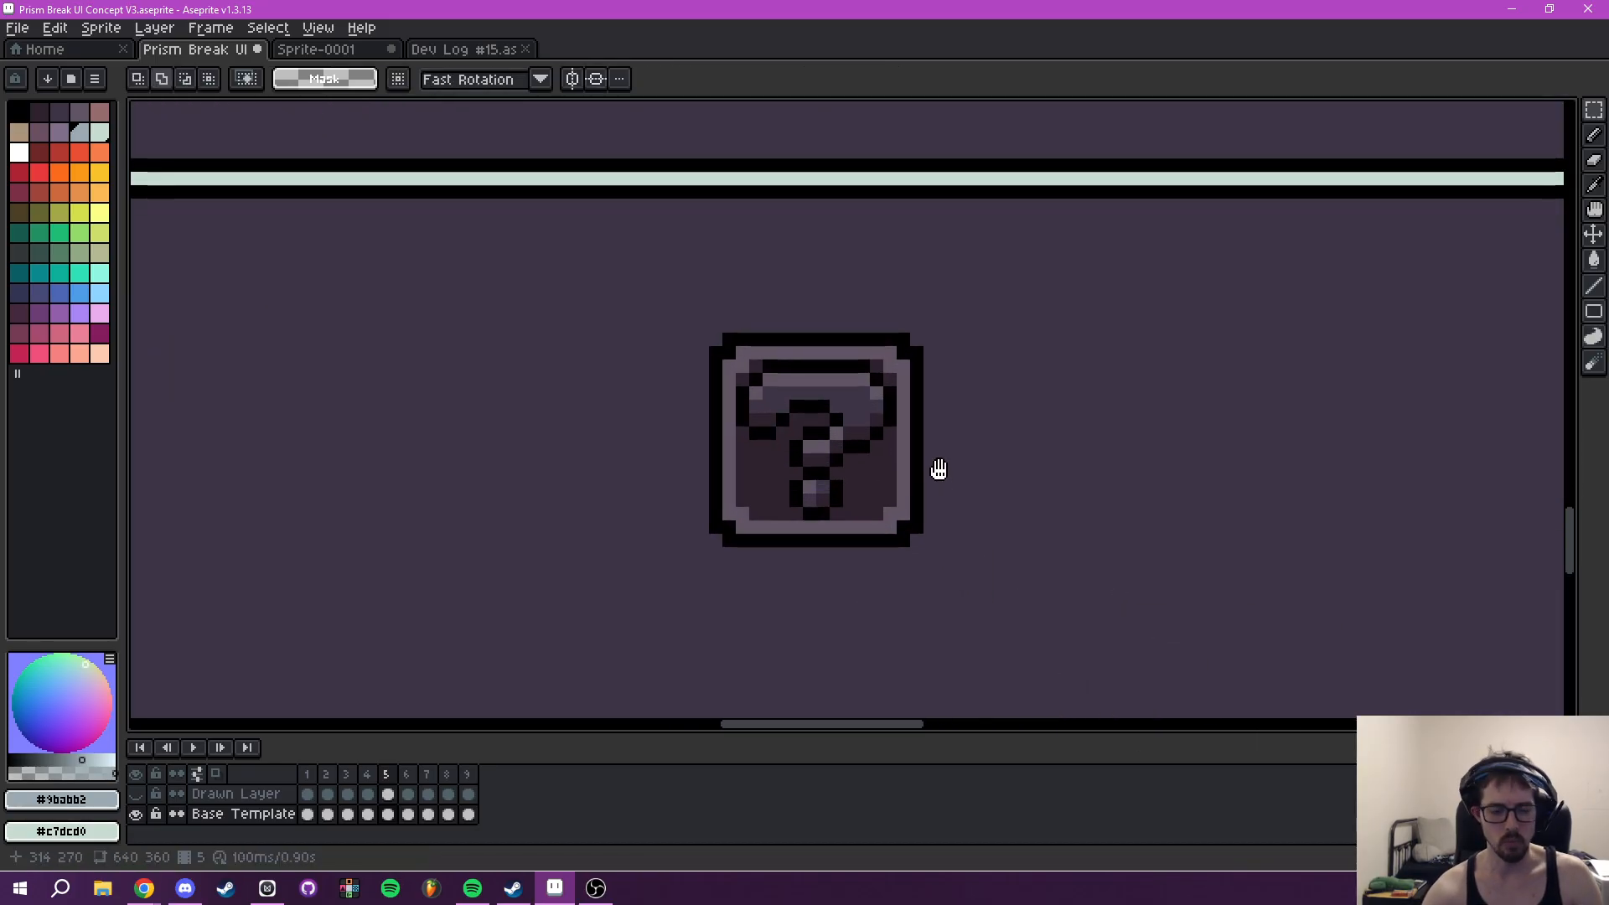
key(i)
scroll(873, 431, up, 2)
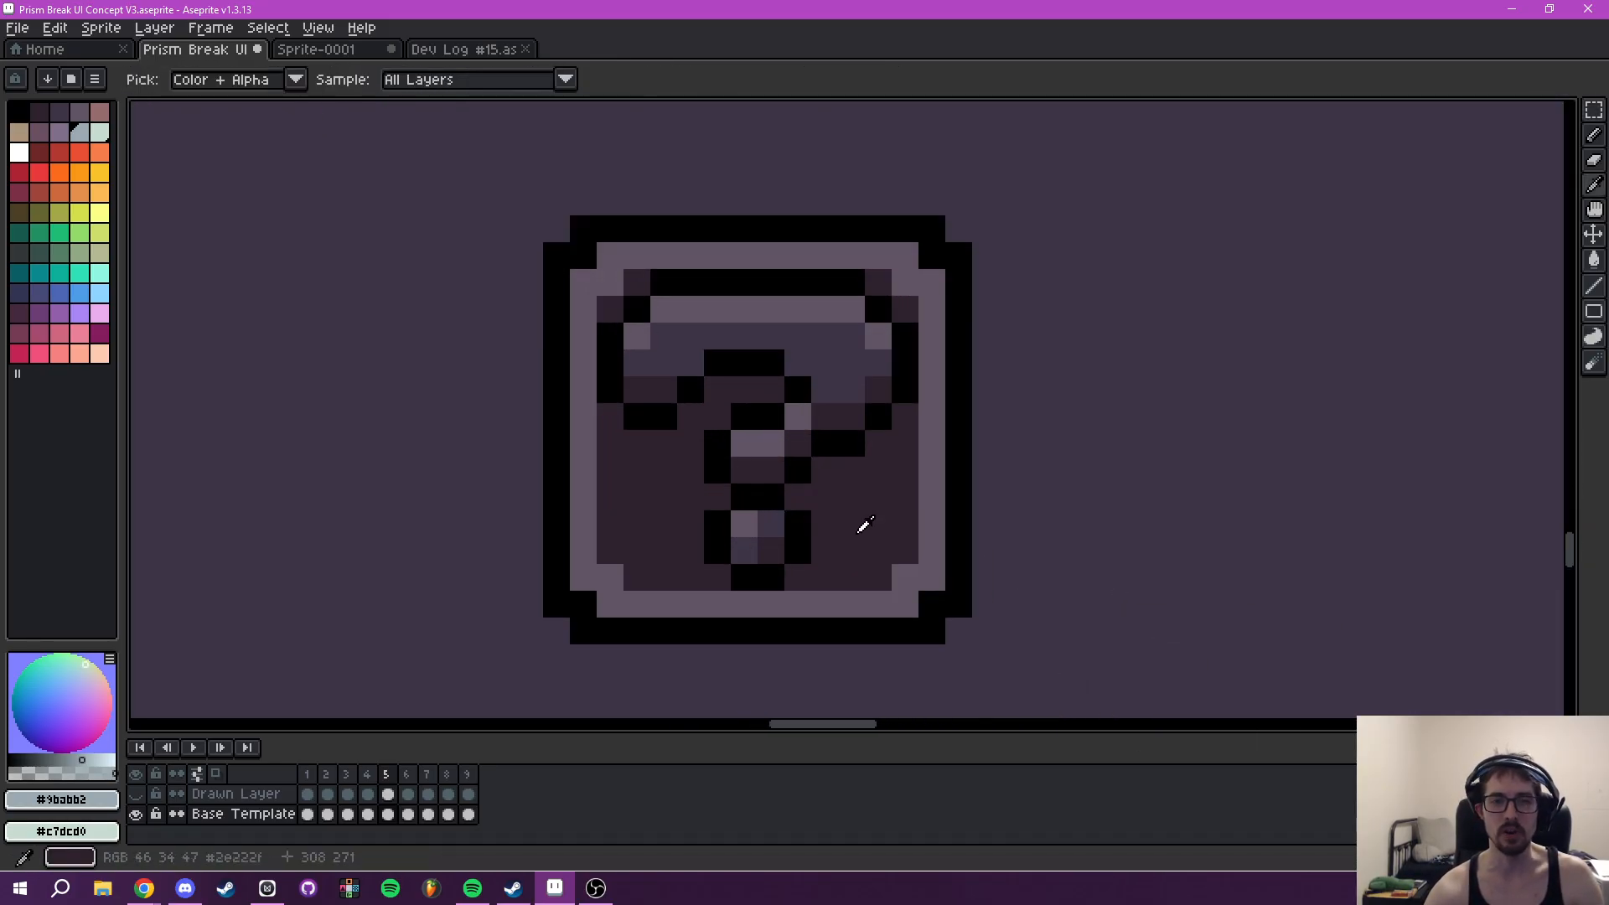
click(845, 495)
key(b)
mouse_move(751, 424)
mouse_down()
mouse_move(791, 380)
mouse_move(757, 363)
mouse_up()
click(611, 363)
mouse_move(610, 390)
mouse_down()
mouse_move(655, 407)
mouse_move(687, 387)
mouse_up()
click(902, 356)
drag(904, 389, 822, 445)
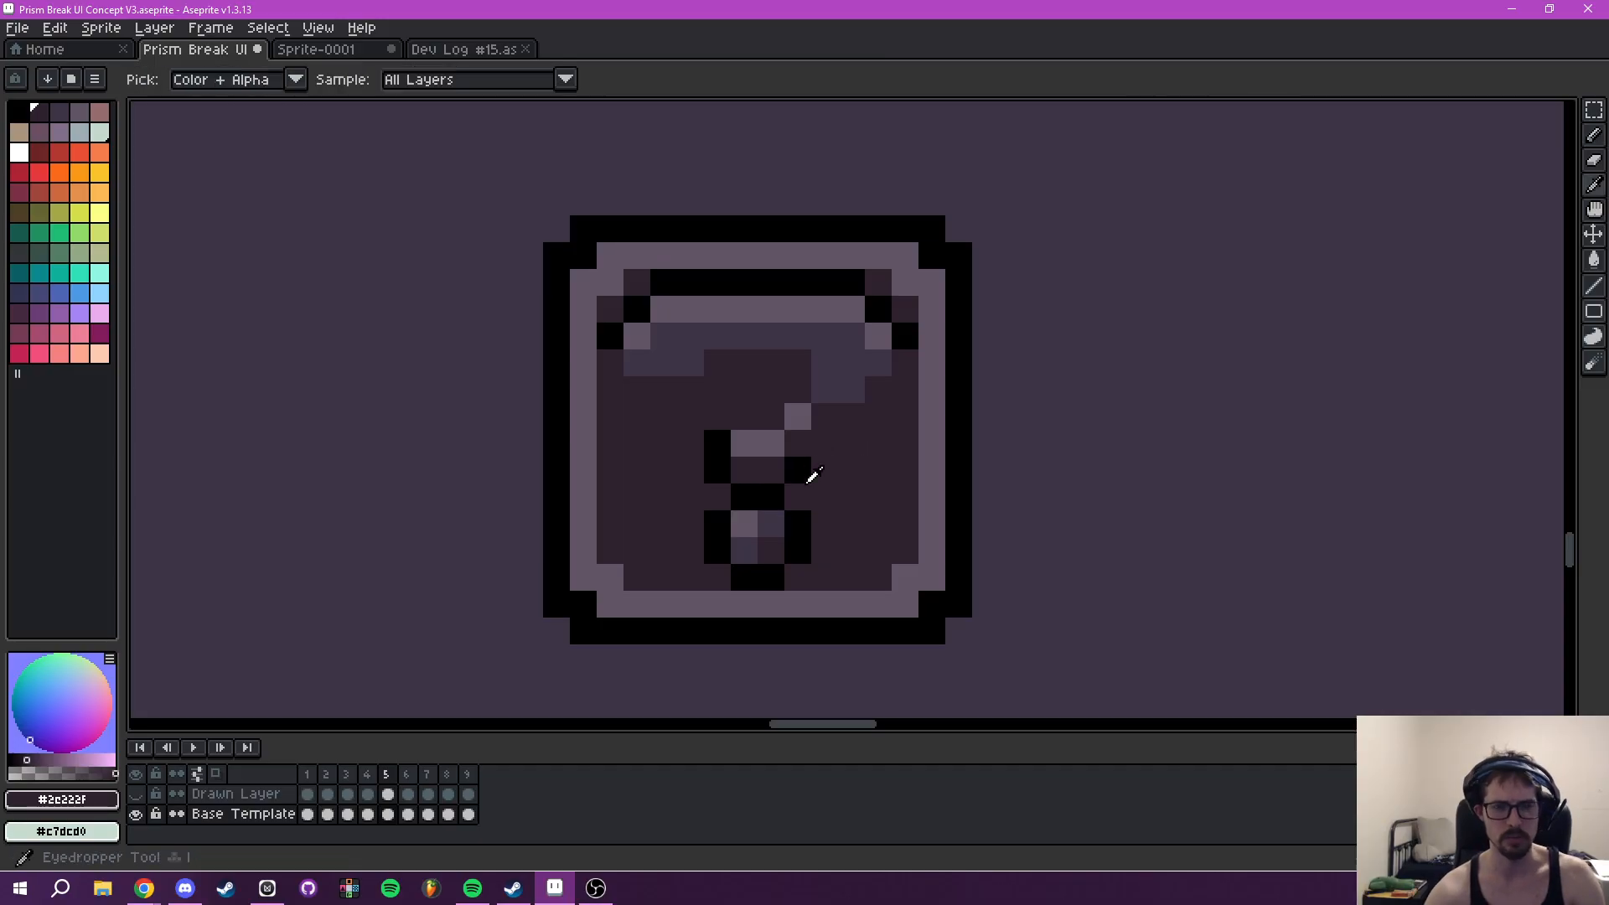
- Draw stepped black outlines down both sides of the copied icon's glyph, shaping it into a tapered exclamation mark
alt+click(805, 453)
click(833, 422)
click(834, 395)
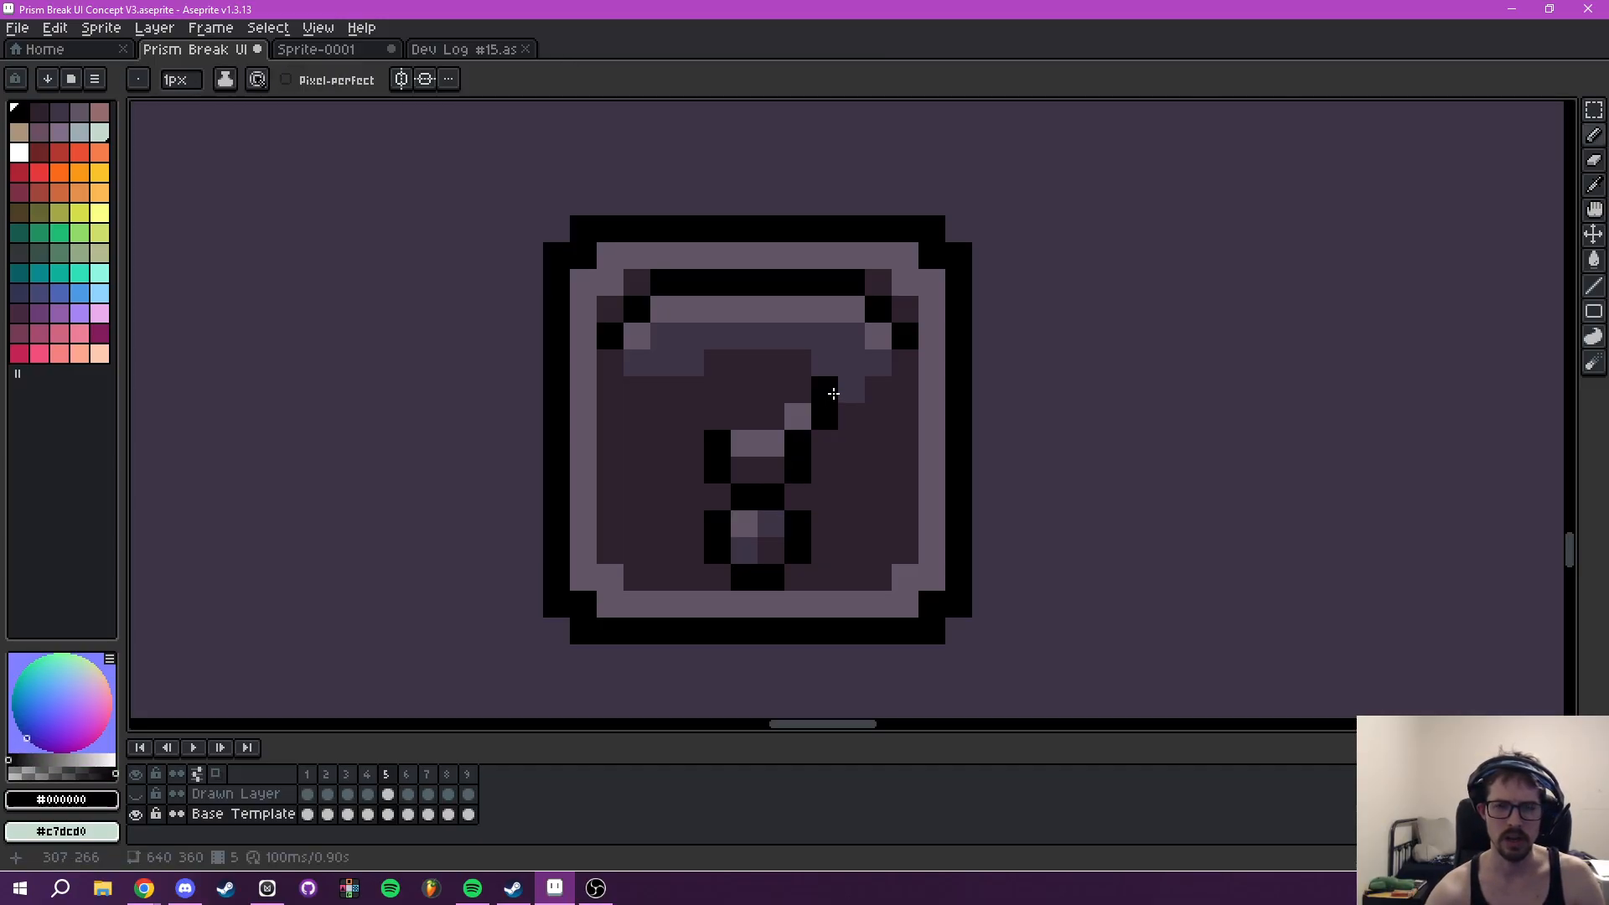
click(646, 366)
key(ctrl+z)
click(643, 349)
click(660, 365)
click(690, 388)
click(690, 416)
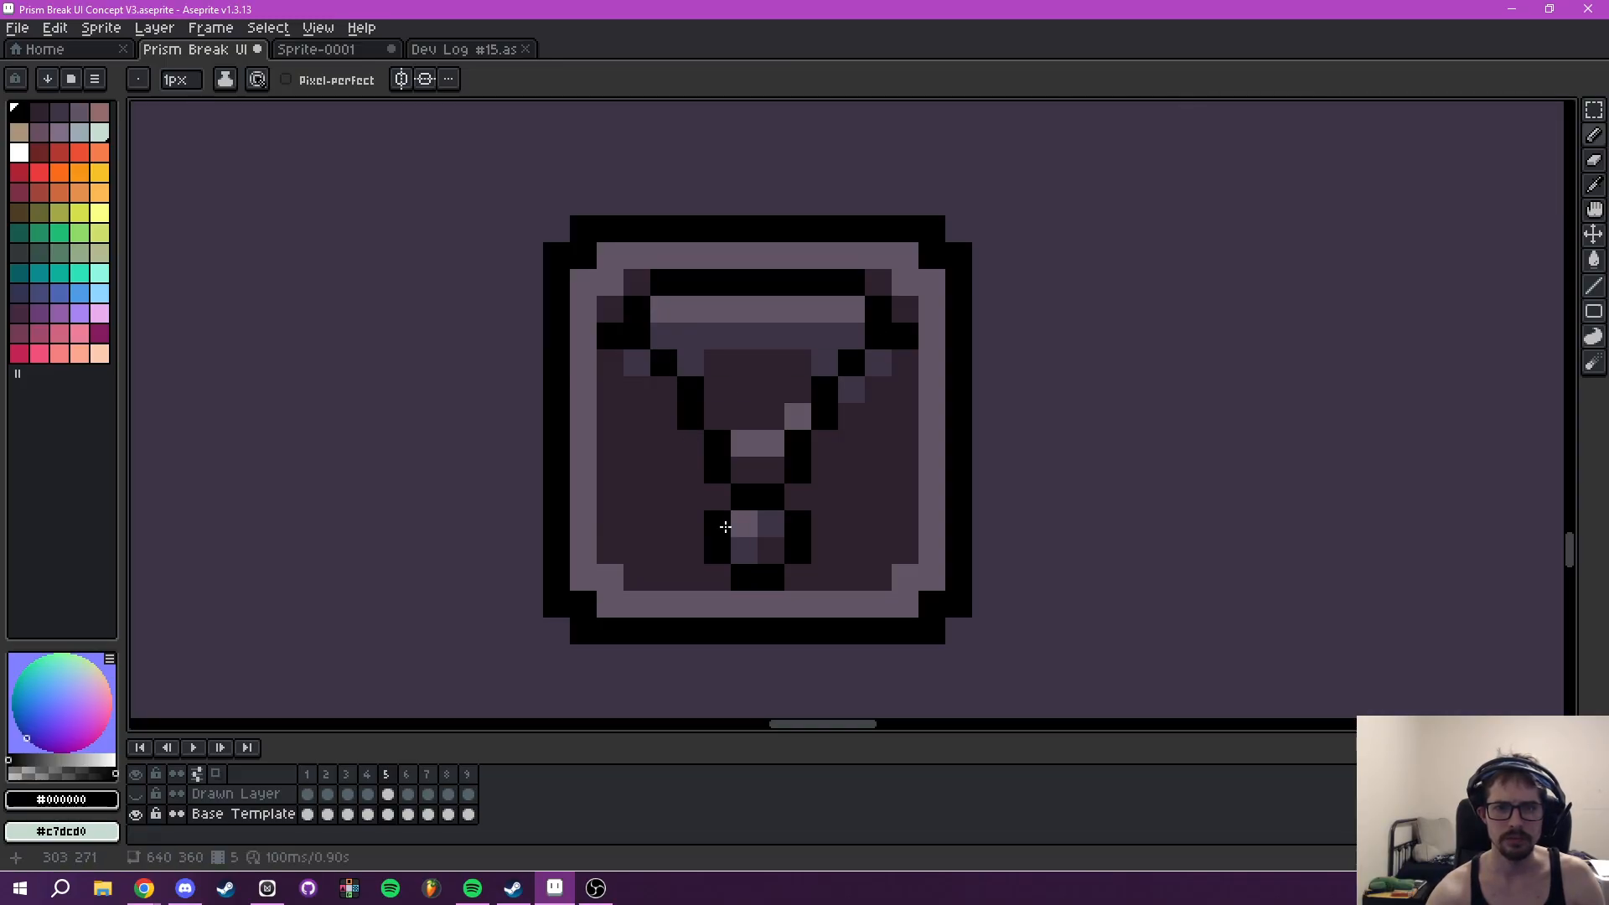
- Clear the leftover question-mark pixels outside the exclamation mark's outline with #2e222f
key(i)
click(876, 424)
key(b)
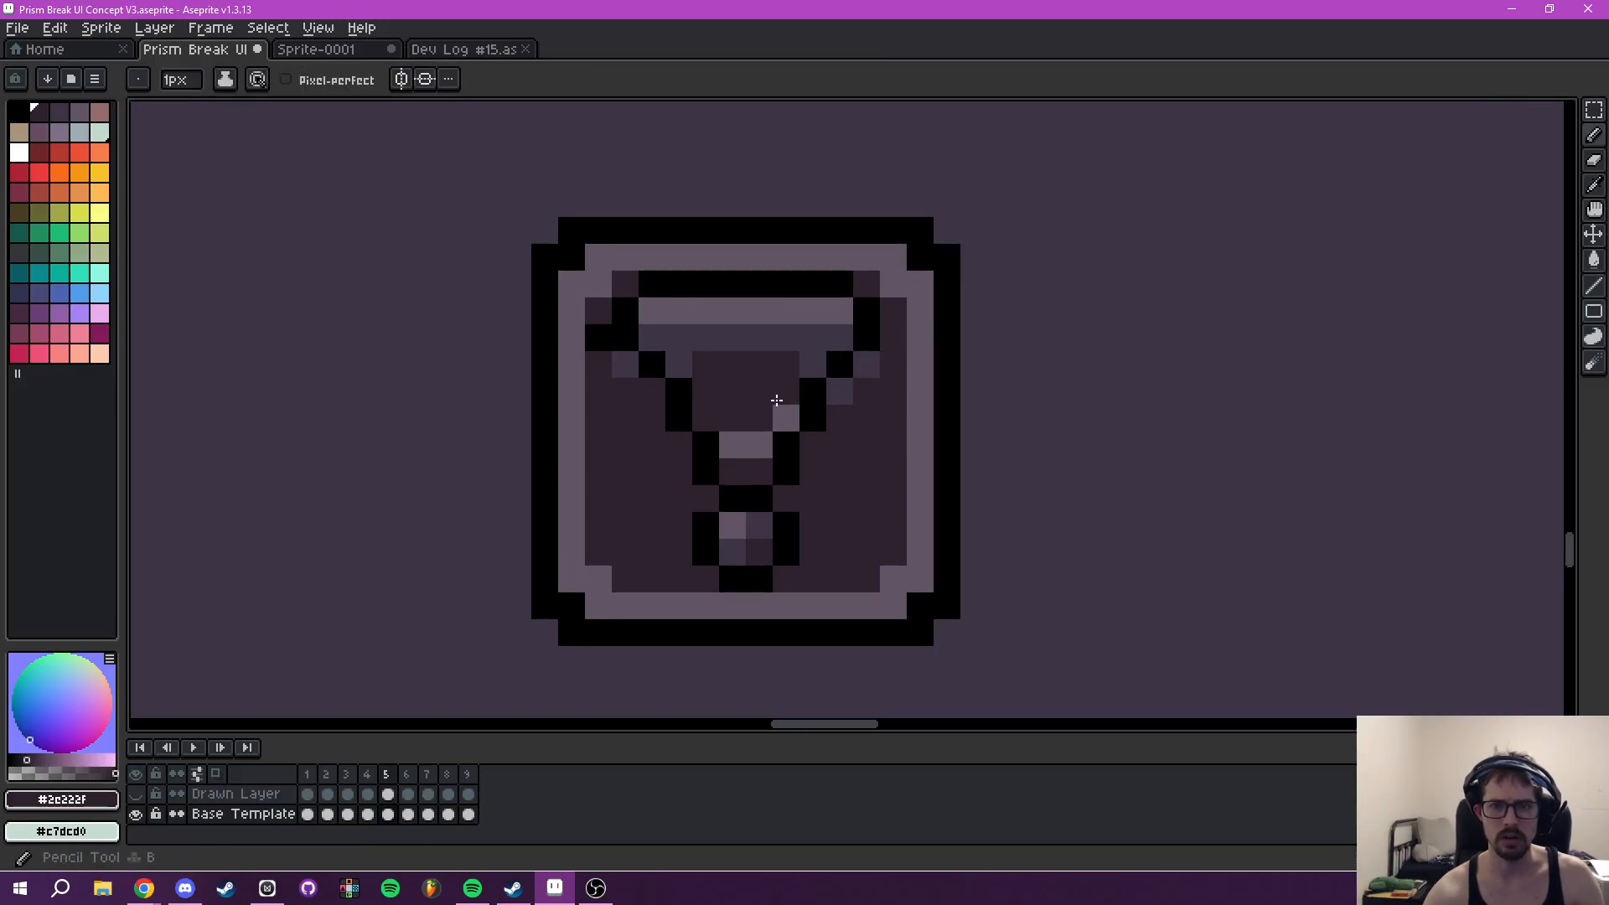
scroll(828, 430, down, 3)
scroll(792, 469, up, 2)
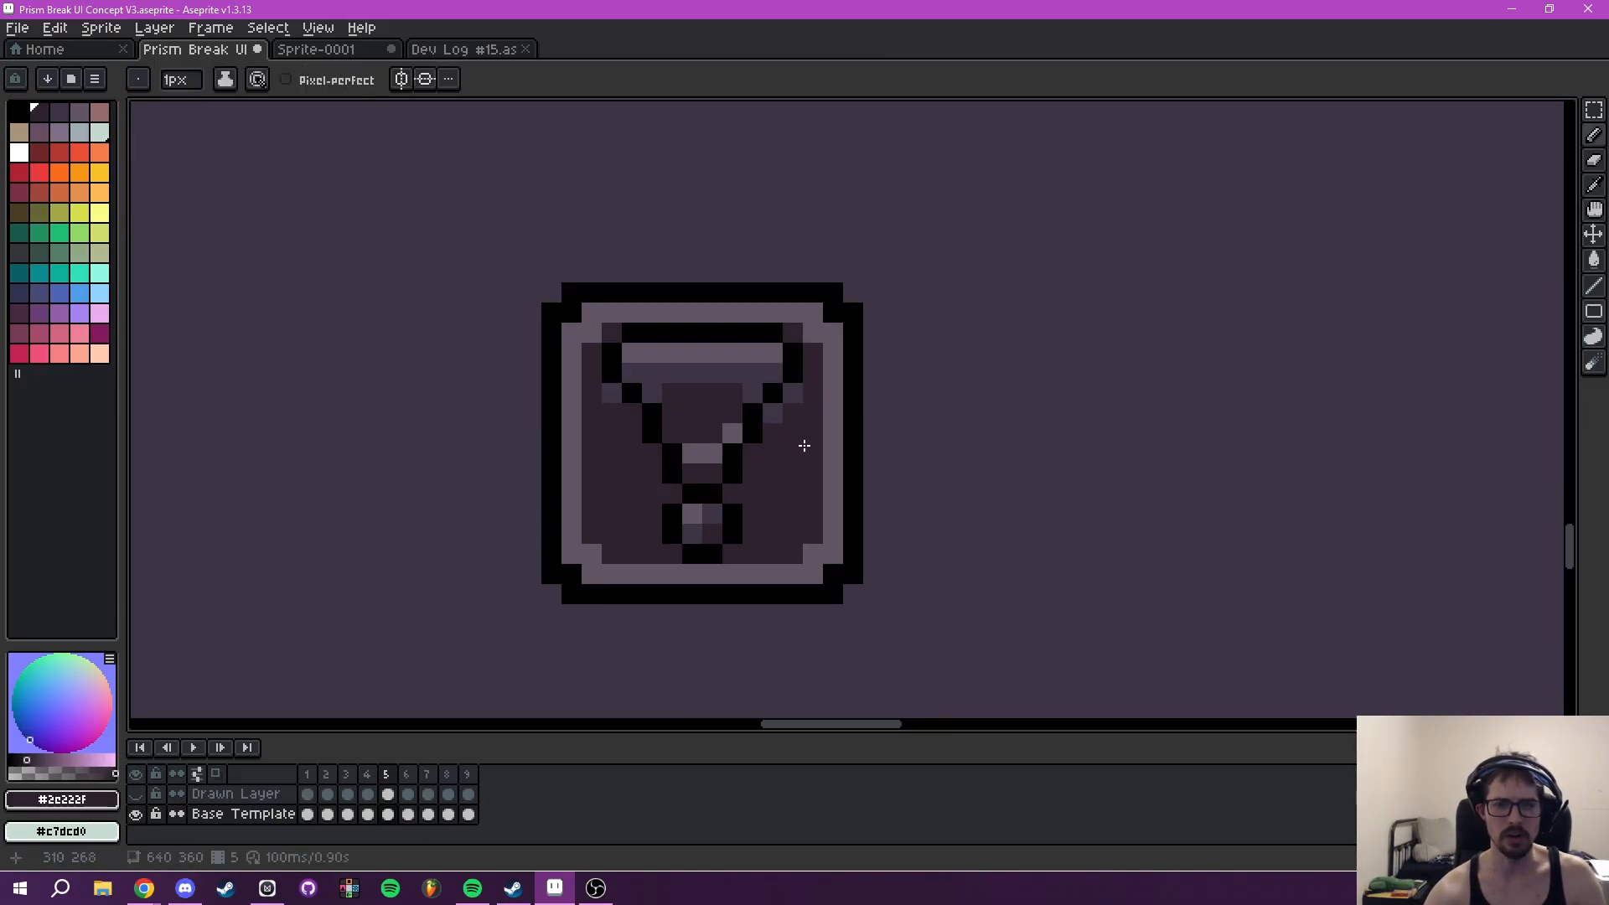
click(538, 424)
drag(743, 485, 725, 484)
- Fill the inside of the exclamation mark's body with #3e3546, including the stray lighter pixel at its right edge
key(i)
click(704, 406)
key(g)
click(676, 437)
scroll(745, 496, down, 2)
scroll(738, 502, down, 1)
scroll(671, 474, up, 4)
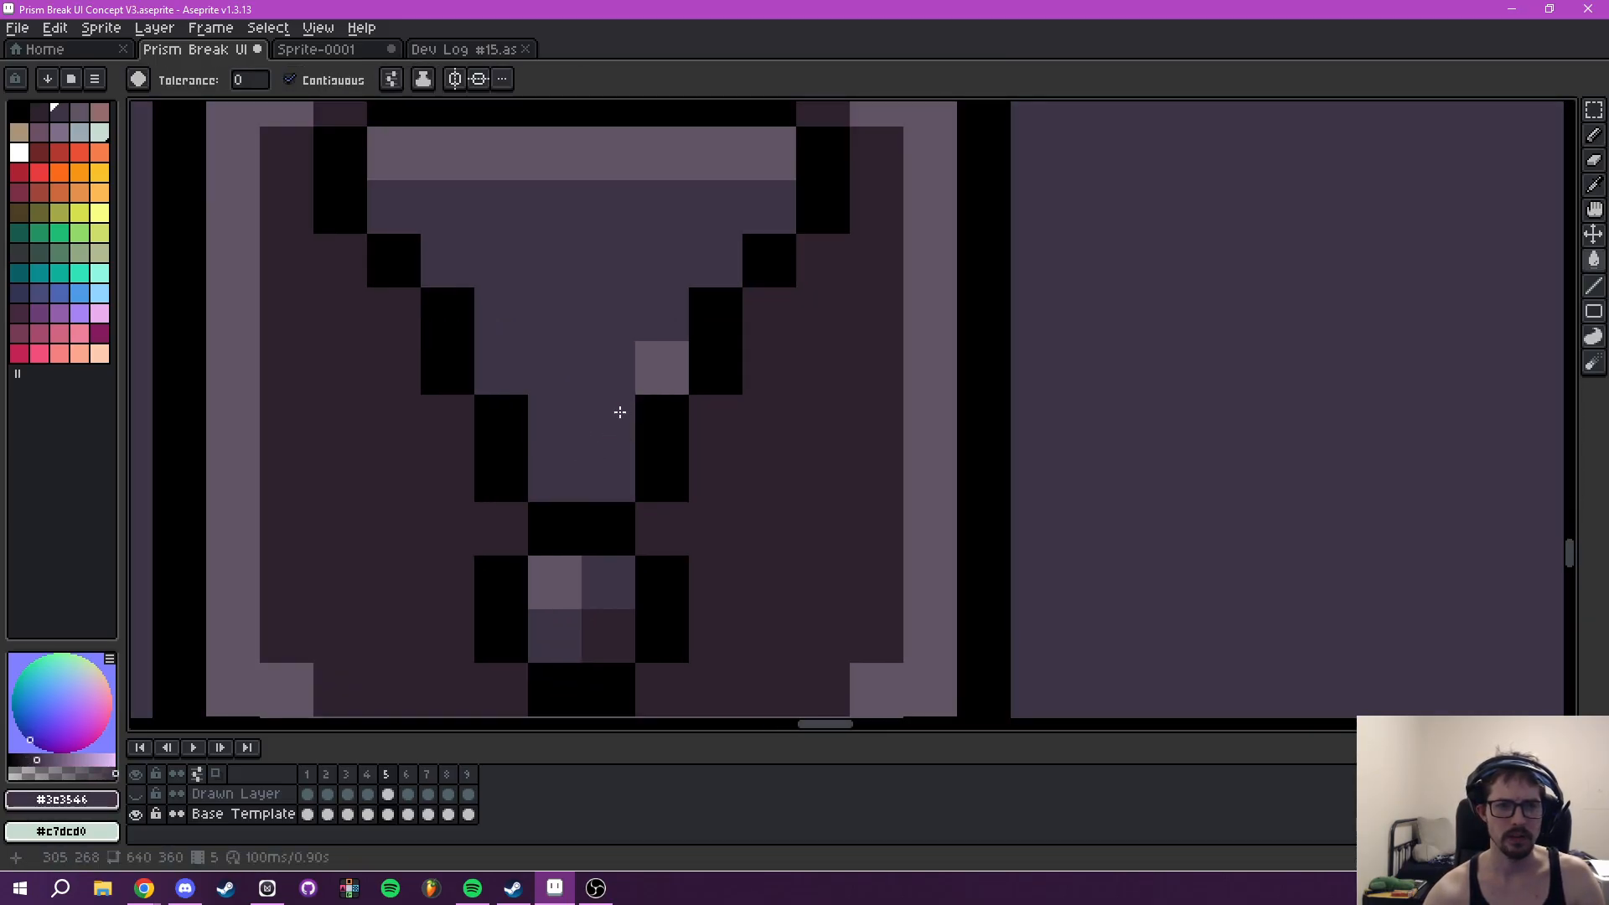
click(661, 369)
scroll(604, 545, down, 3)
scroll(671, 528, up, 2)
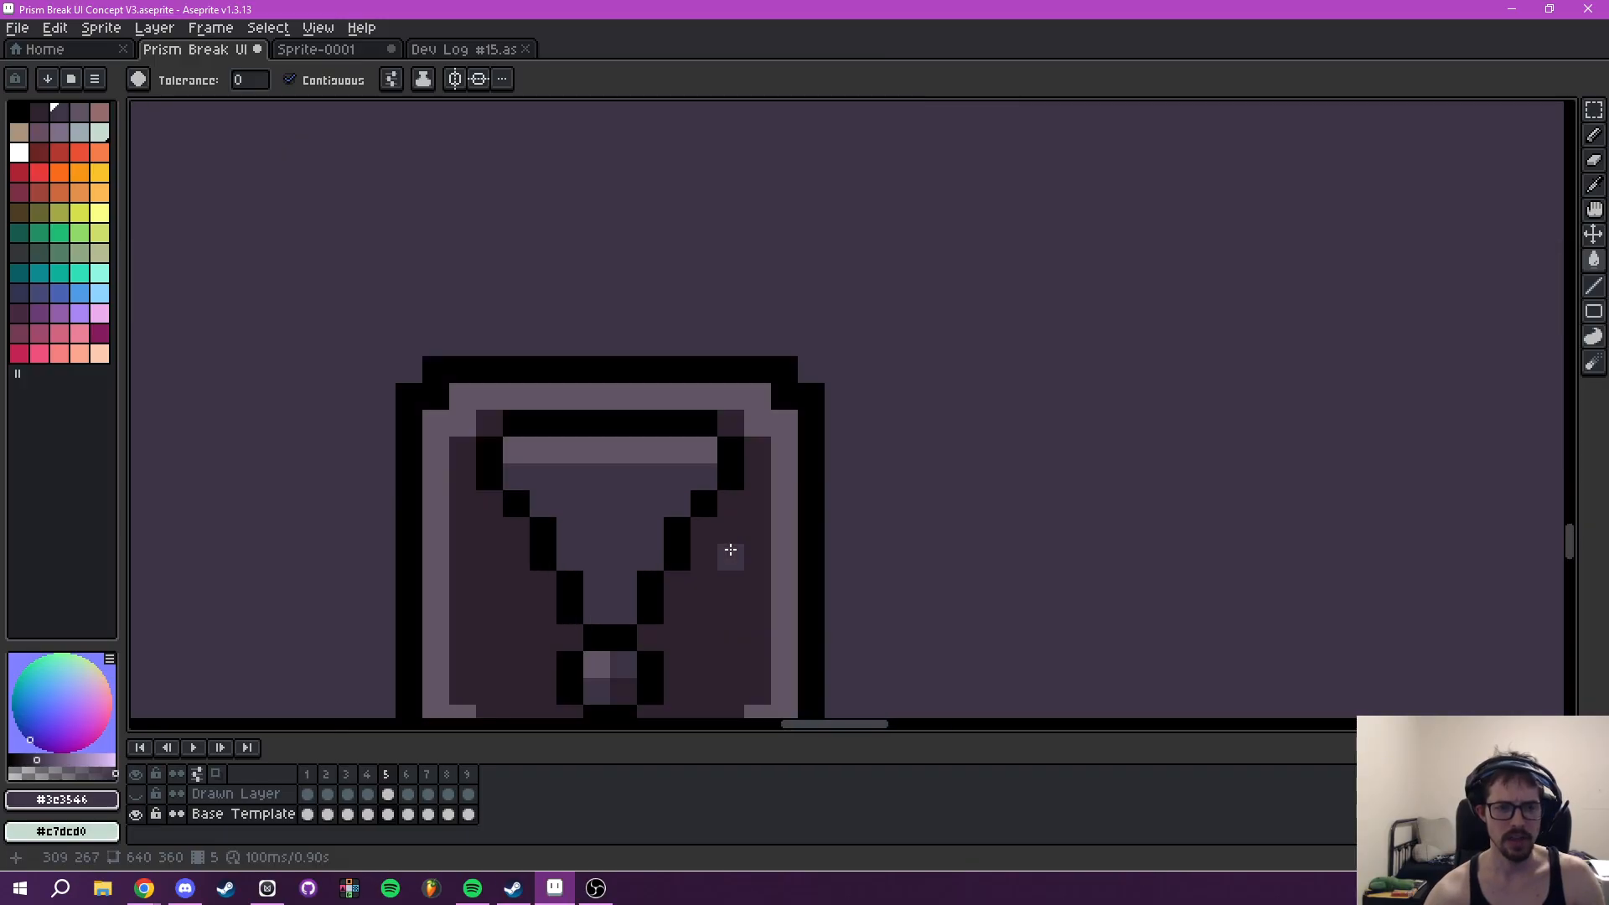
- Add a #625565 highlight pixel beneath the left end of the exclamation mark's light top band
scroll(730, 545, up, 1)
key(i)
scroll(683, 432, up, 1)
click(611, 363)
key(b)
click(484, 392)
drag(690, 499, 716, 391)
- Shade the inner right edge of the exclamation mark's body with #2e222f
key(i)
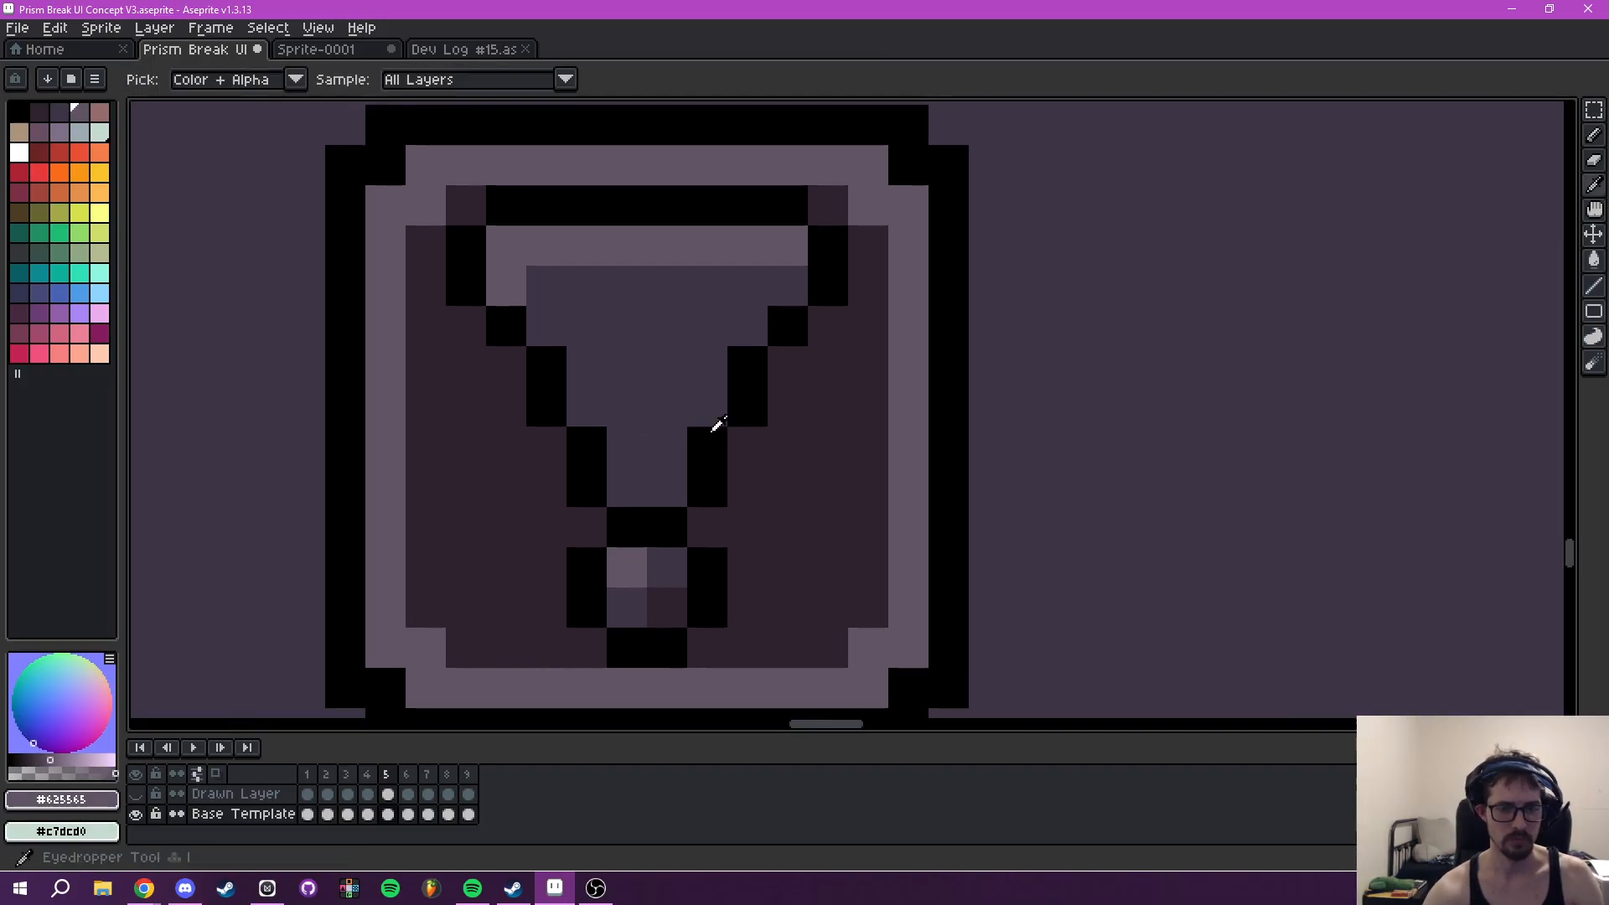
click(683, 593)
key(b)
drag(657, 475, 748, 322)
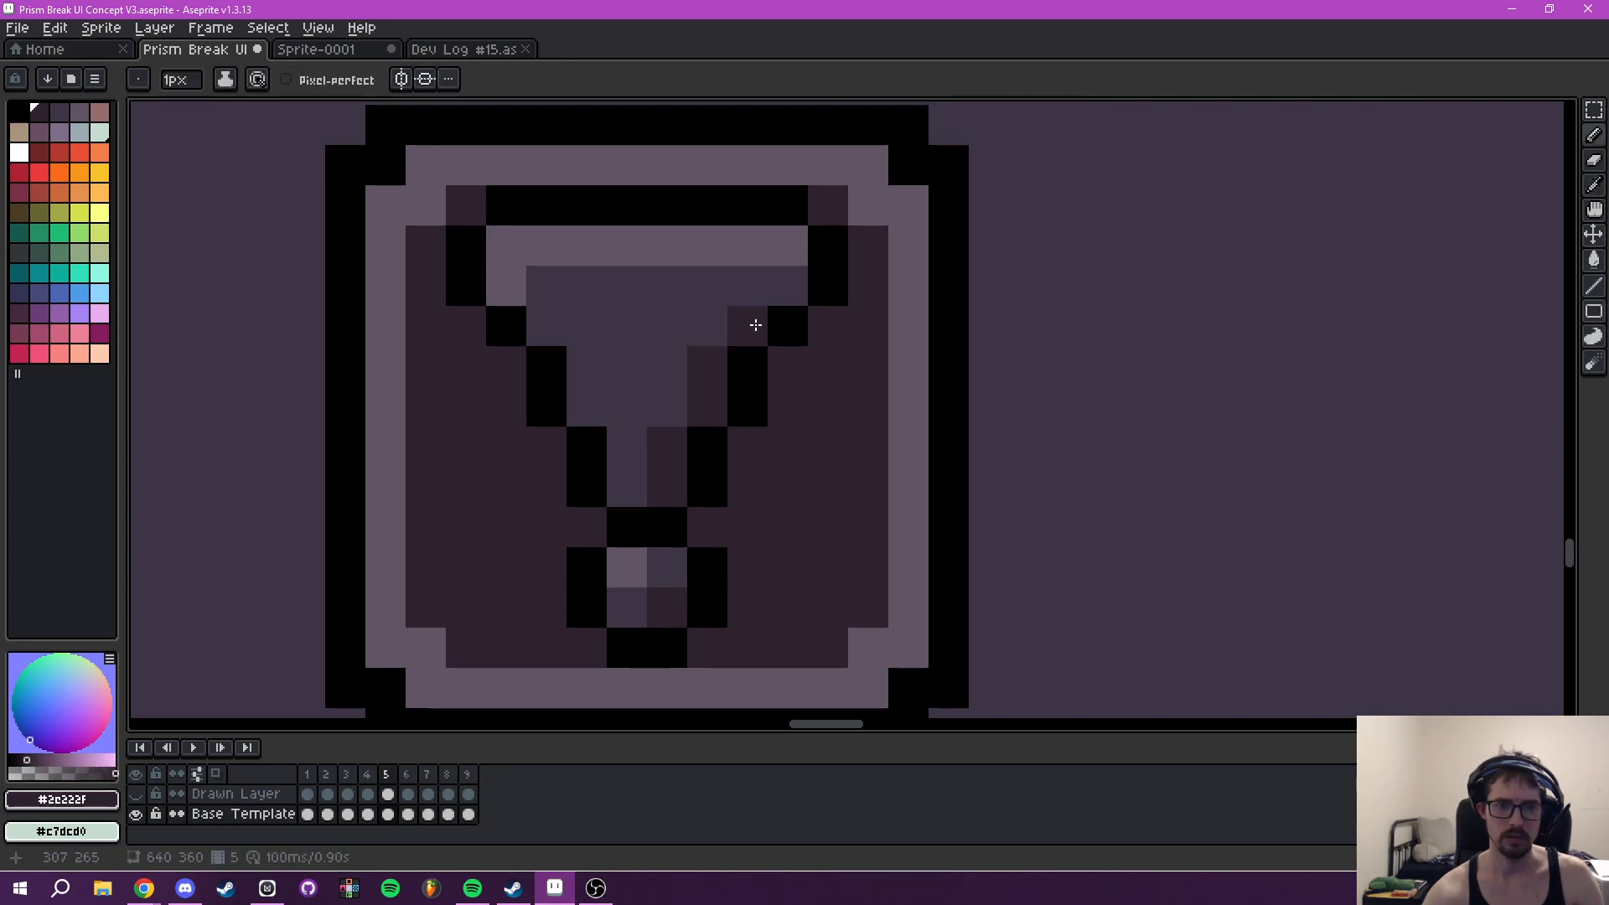
scroll(748, 322, down, 6)
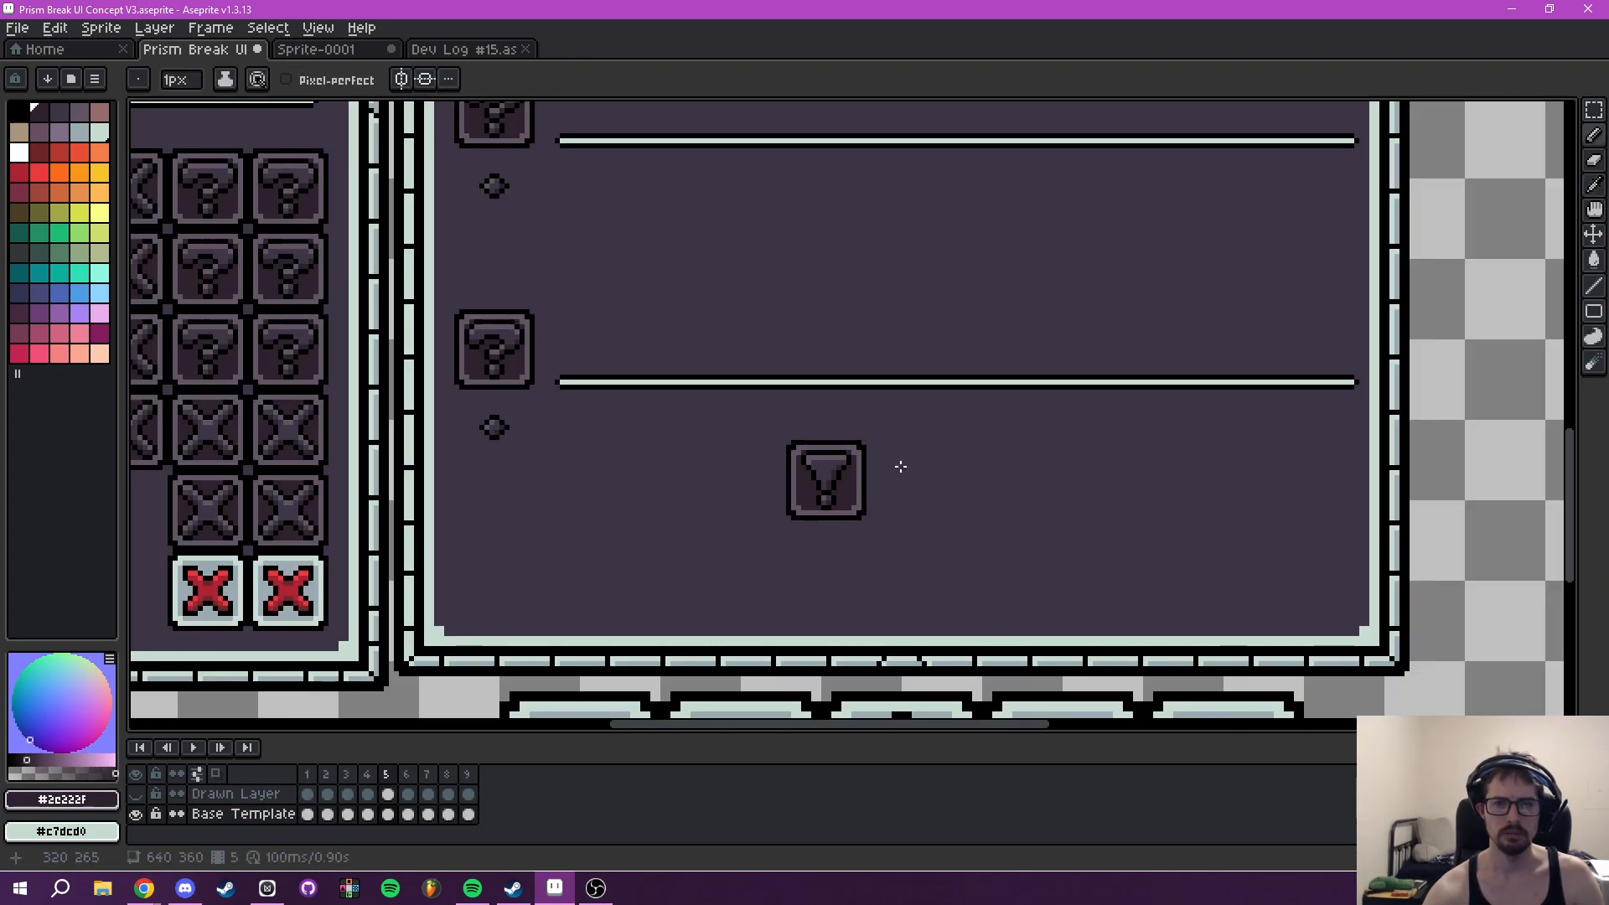
scroll(901, 467, down, 3)
scroll(863, 474, up, 8)
- Thicken the exclamation mark's upper side outlines outward with black pixels on both sides
drag(821, 482, 849, 470)
scroll(817, 466, up, 3)
key(i)
click(408, 293)
scroll(423, 300, down, 2)
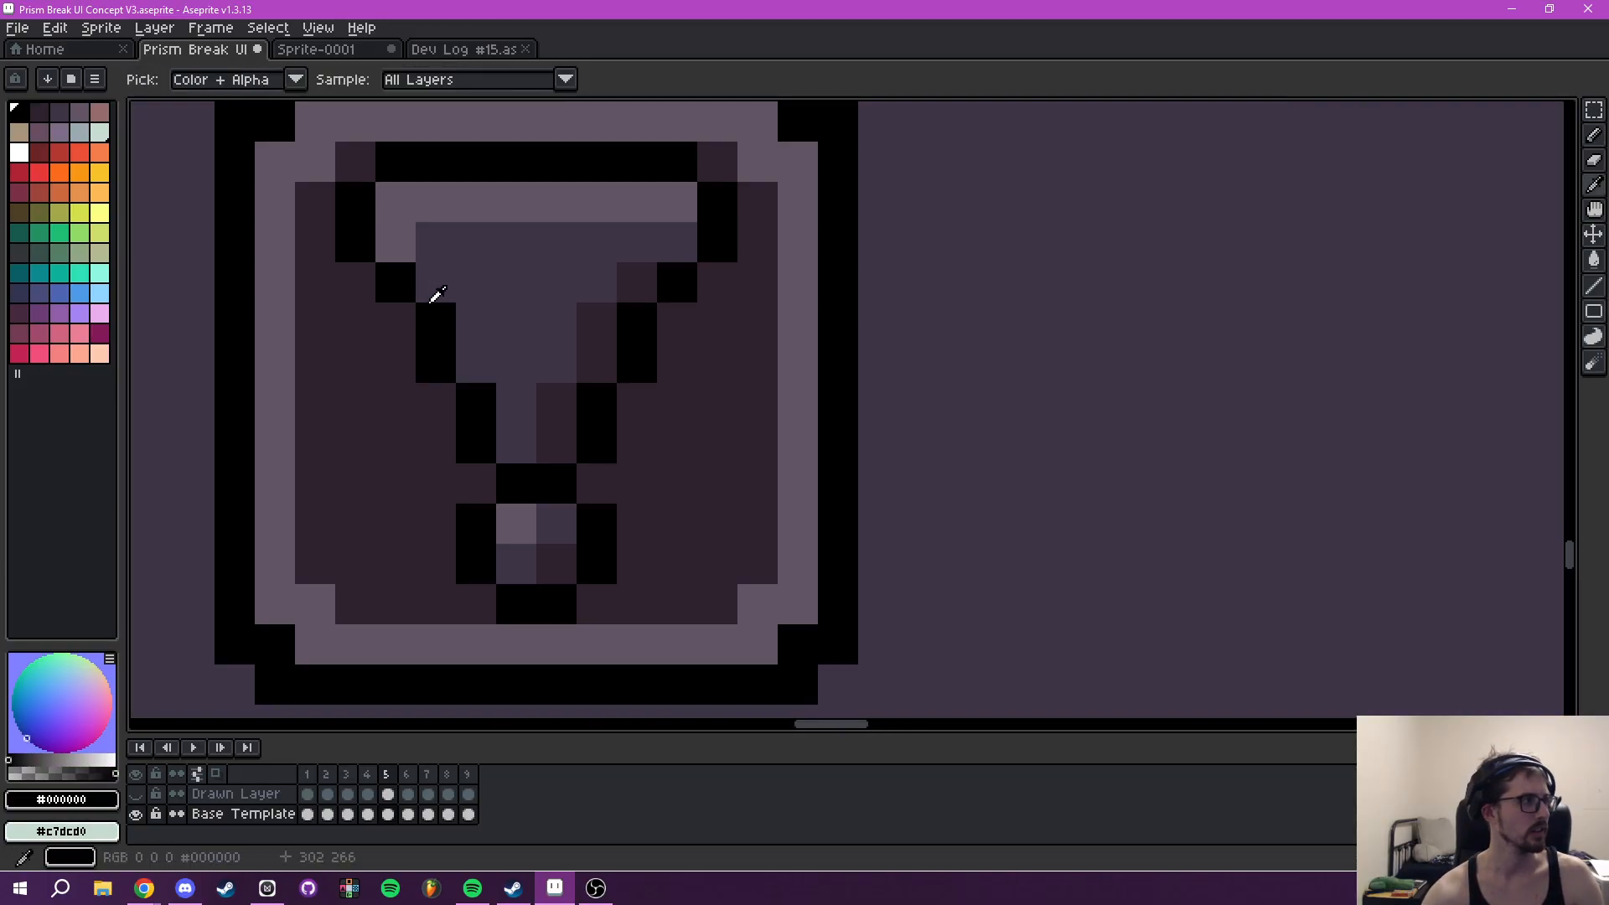
drag(430, 302, 635, 445)
scroll(665, 476, up, 2)
key(b)
click(487, 391)
click(570, 451)
mouse_move(998, 439)
mouse_down()
mouse_move(1102, 468)
mouse_move(1161, 395)
mouse_move(1201, 392)
mouse_move(1086, 502)
mouse_move(1003, 496)
mouse_up()
- Replace the inner black outline pixels on both sides of the exclamation mark's body with #3e3546 to widen it
key(i)
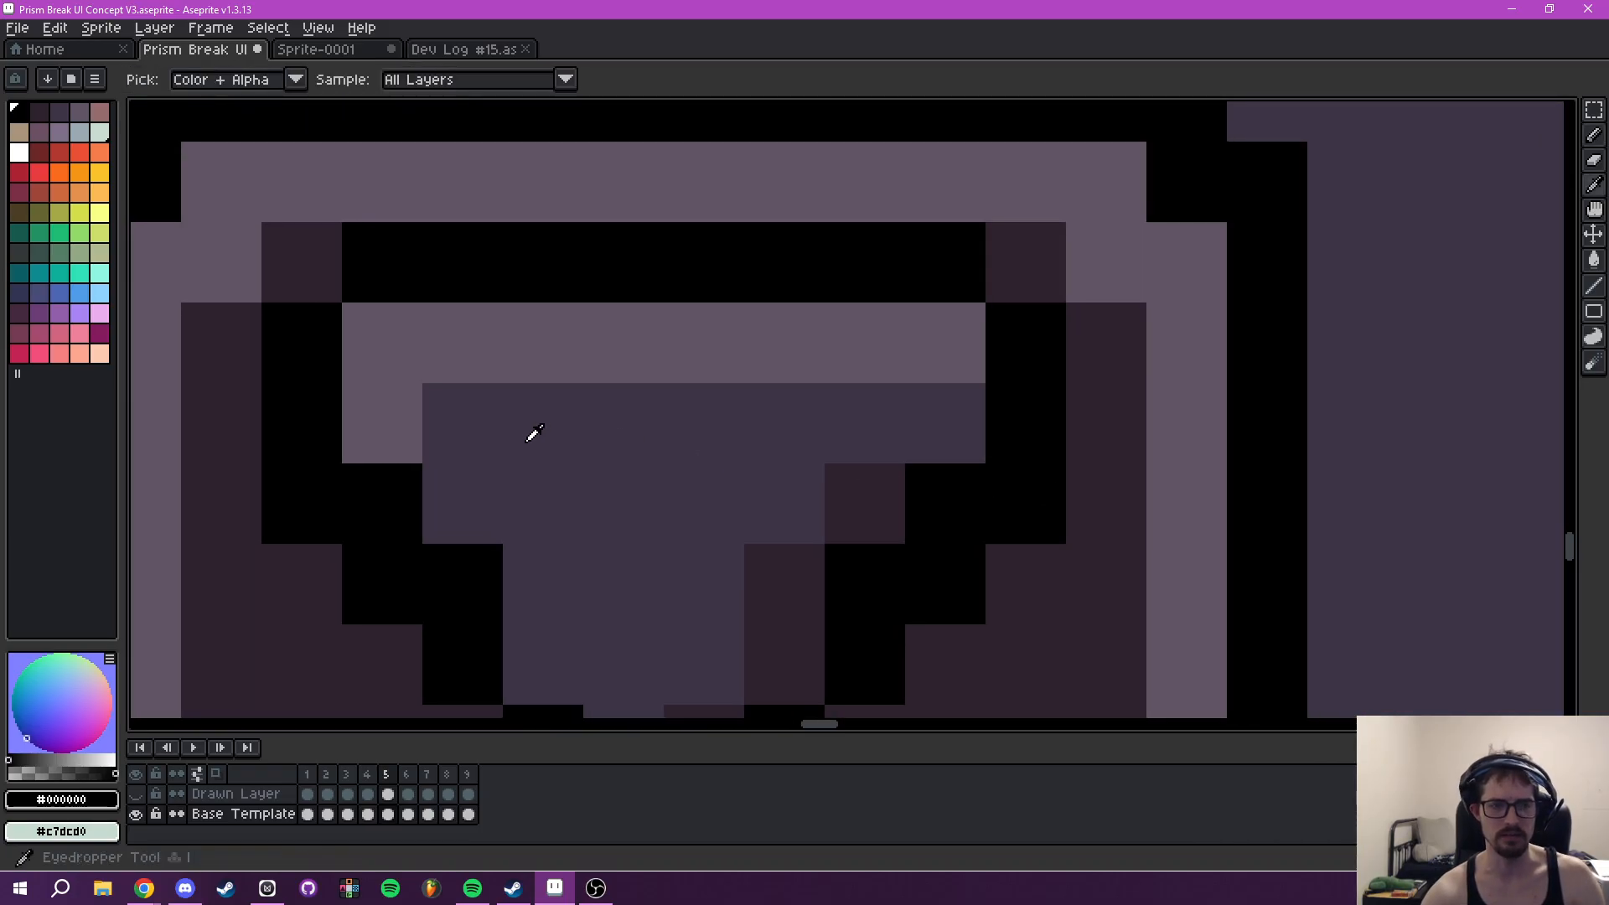
click(537, 433)
key(b)
click(399, 506)
click(473, 587)
click(852, 564)
click(945, 503)
click(1032, 547)
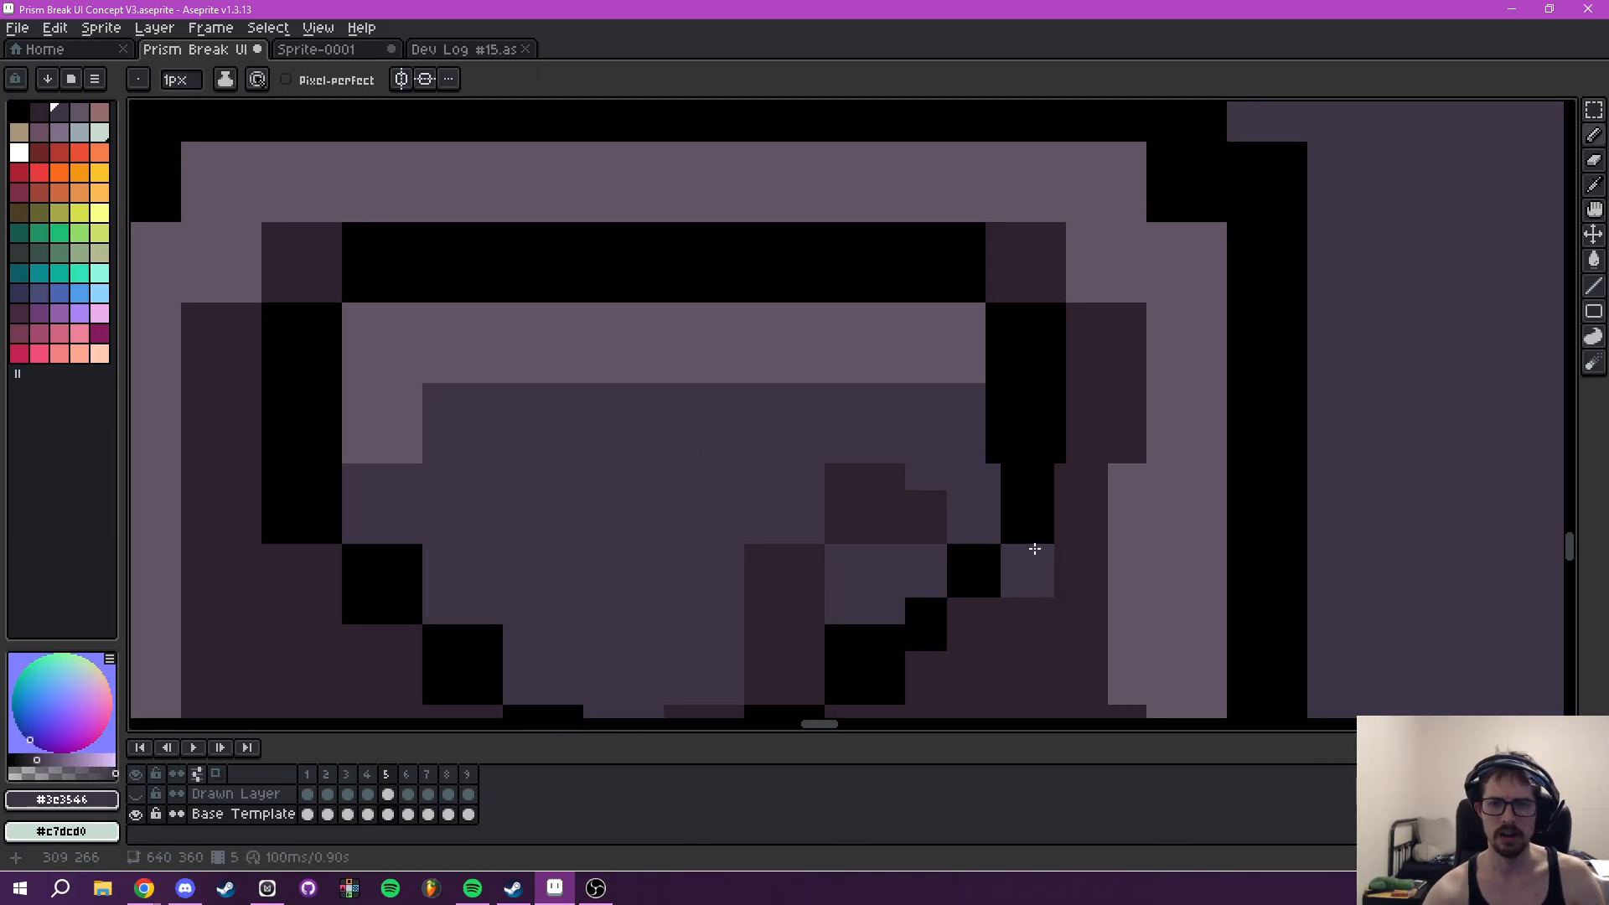
scroll(1032, 546, down, 5)
scroll(922, 477, up, 3)
drag(922, 477, 922, 471)
scroll(953, 528, up, 2)
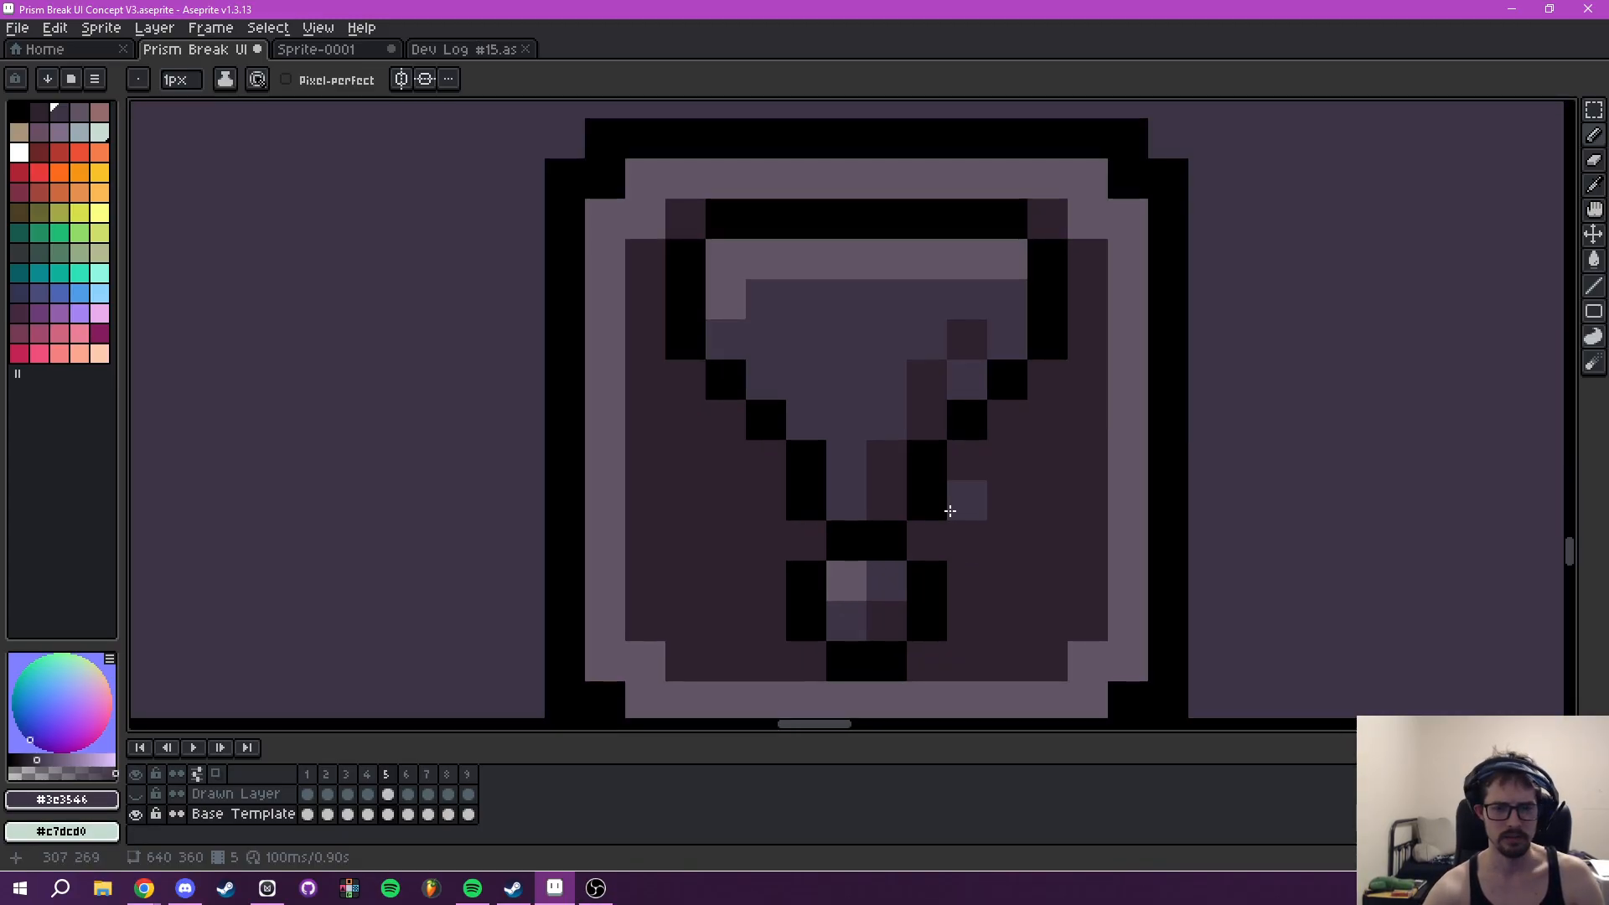
key(i)
click(800, 503)
key(b)
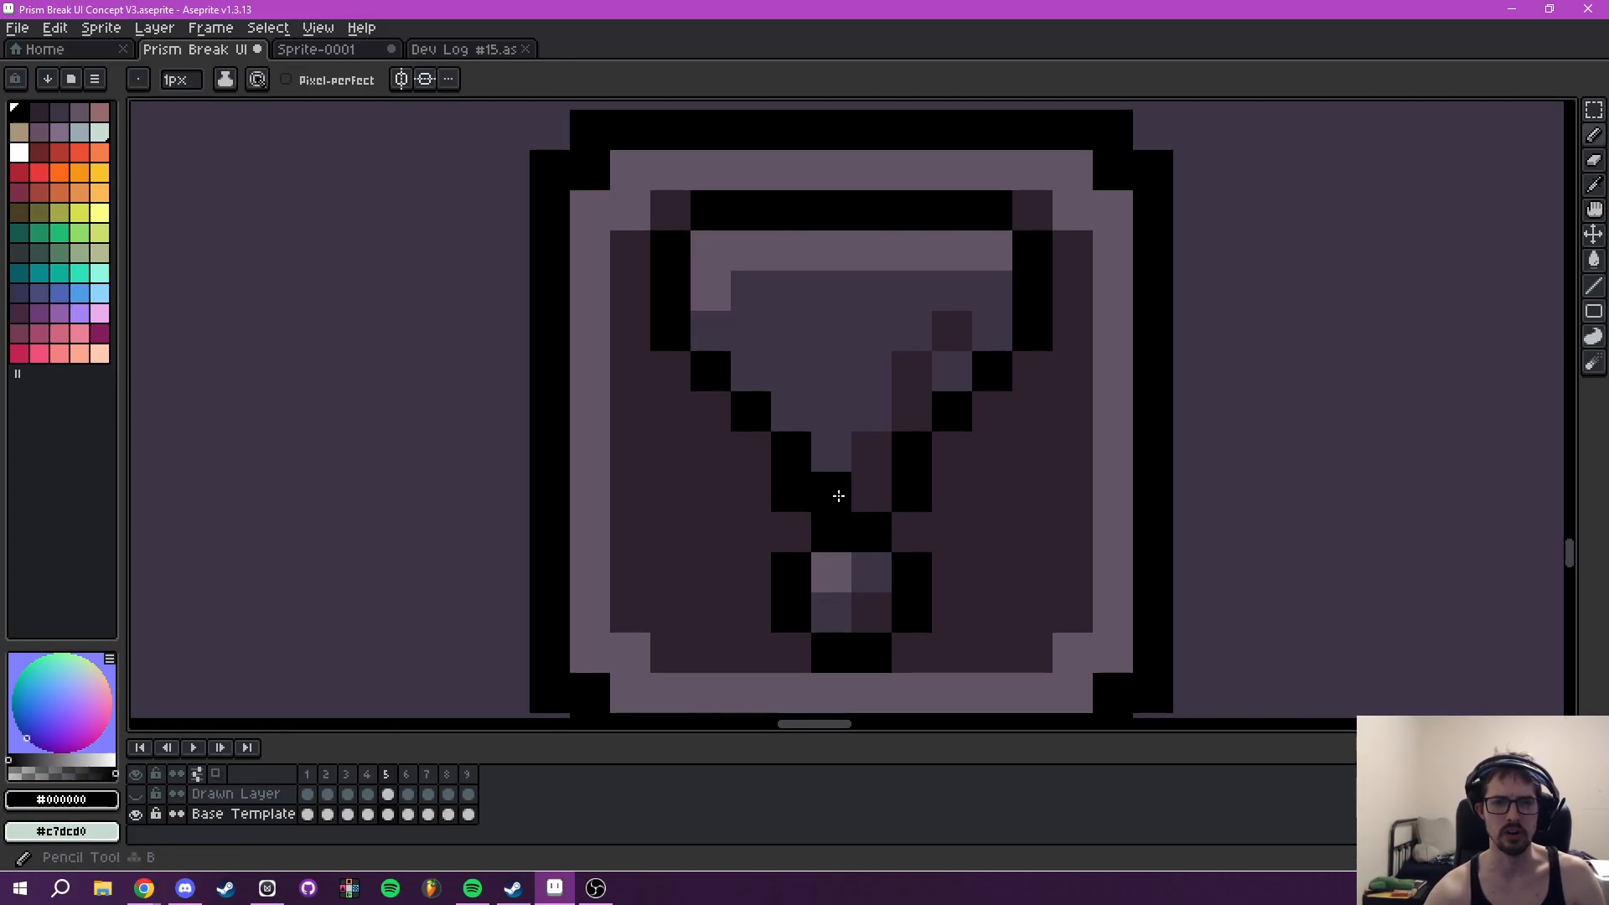
drag(837, 495, 875, 493)
key(i)
click(980, 528)
key(b)
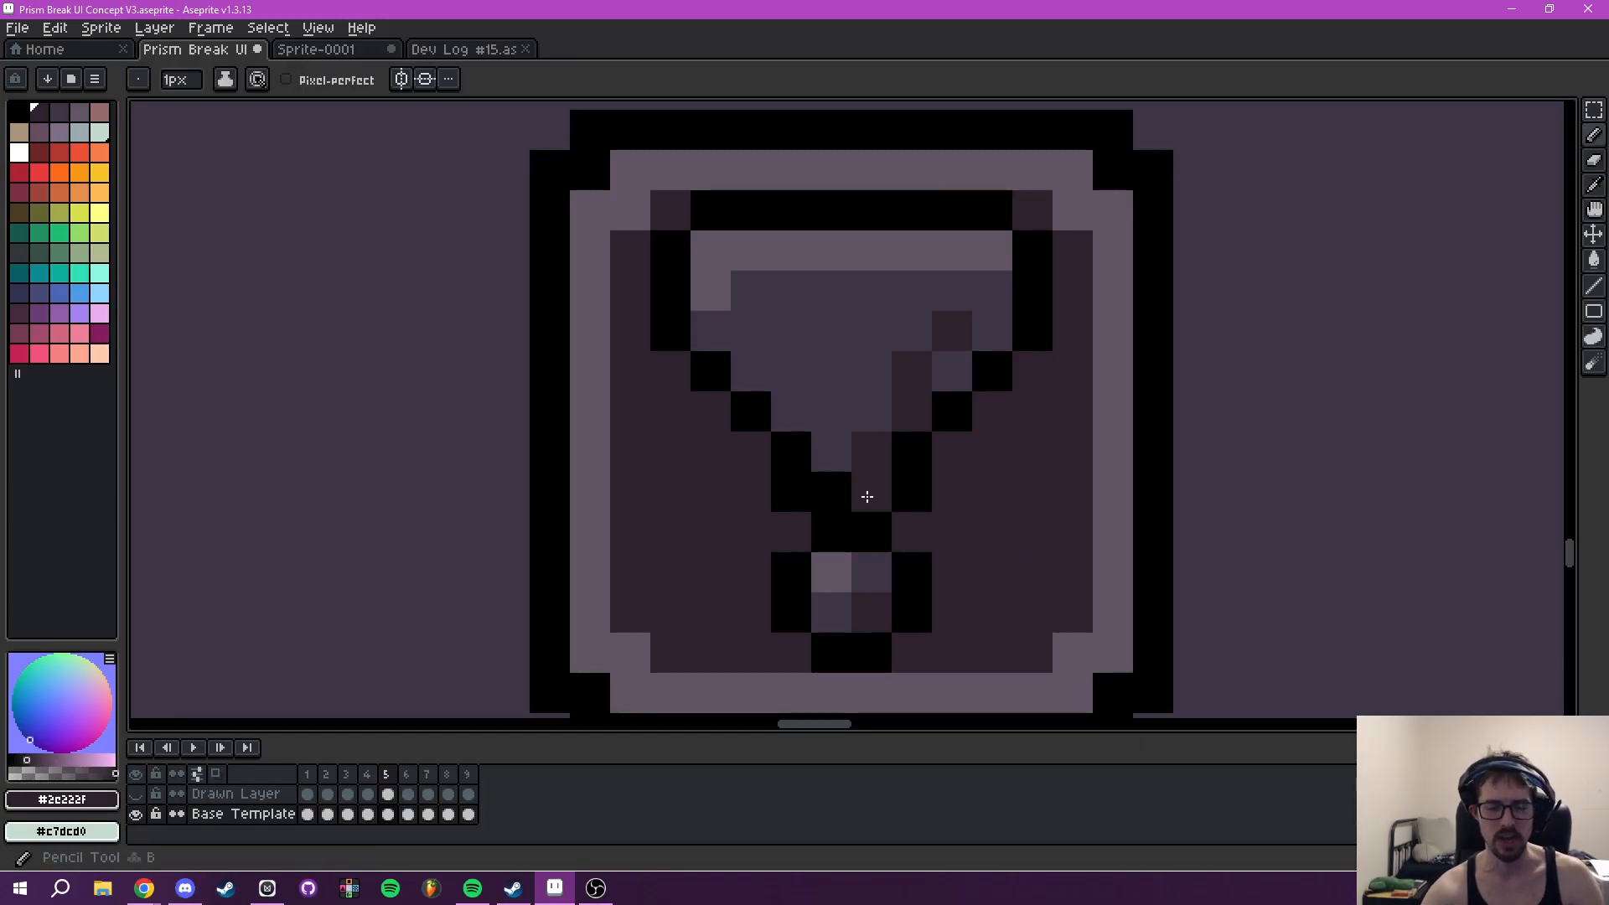
scroll(1060, 481, down, 4)
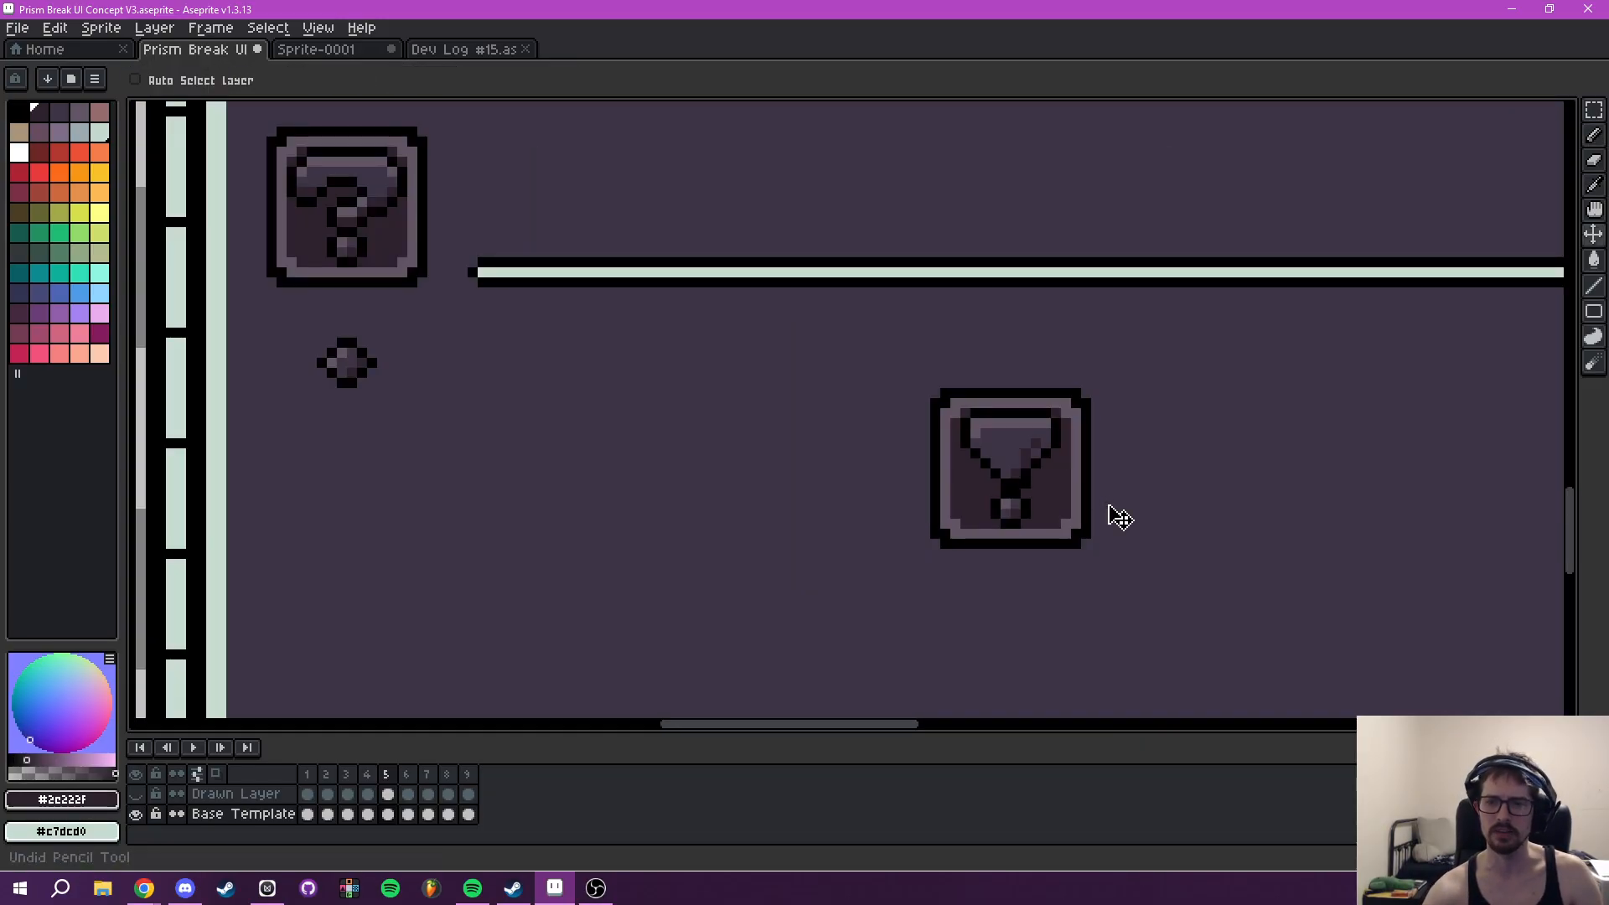
key(ctrl+z)
key(ctrl+z)
key(ctrl+z)
- Add black pixels outside the lower diagonal outlines on both sides of the exclamation mark
drag(1023, 481, 879, 513)
scroll(841, 511, up, 3)
key(i)
click(790, 500)
key(b)
drag(763, 493, 733, 466)
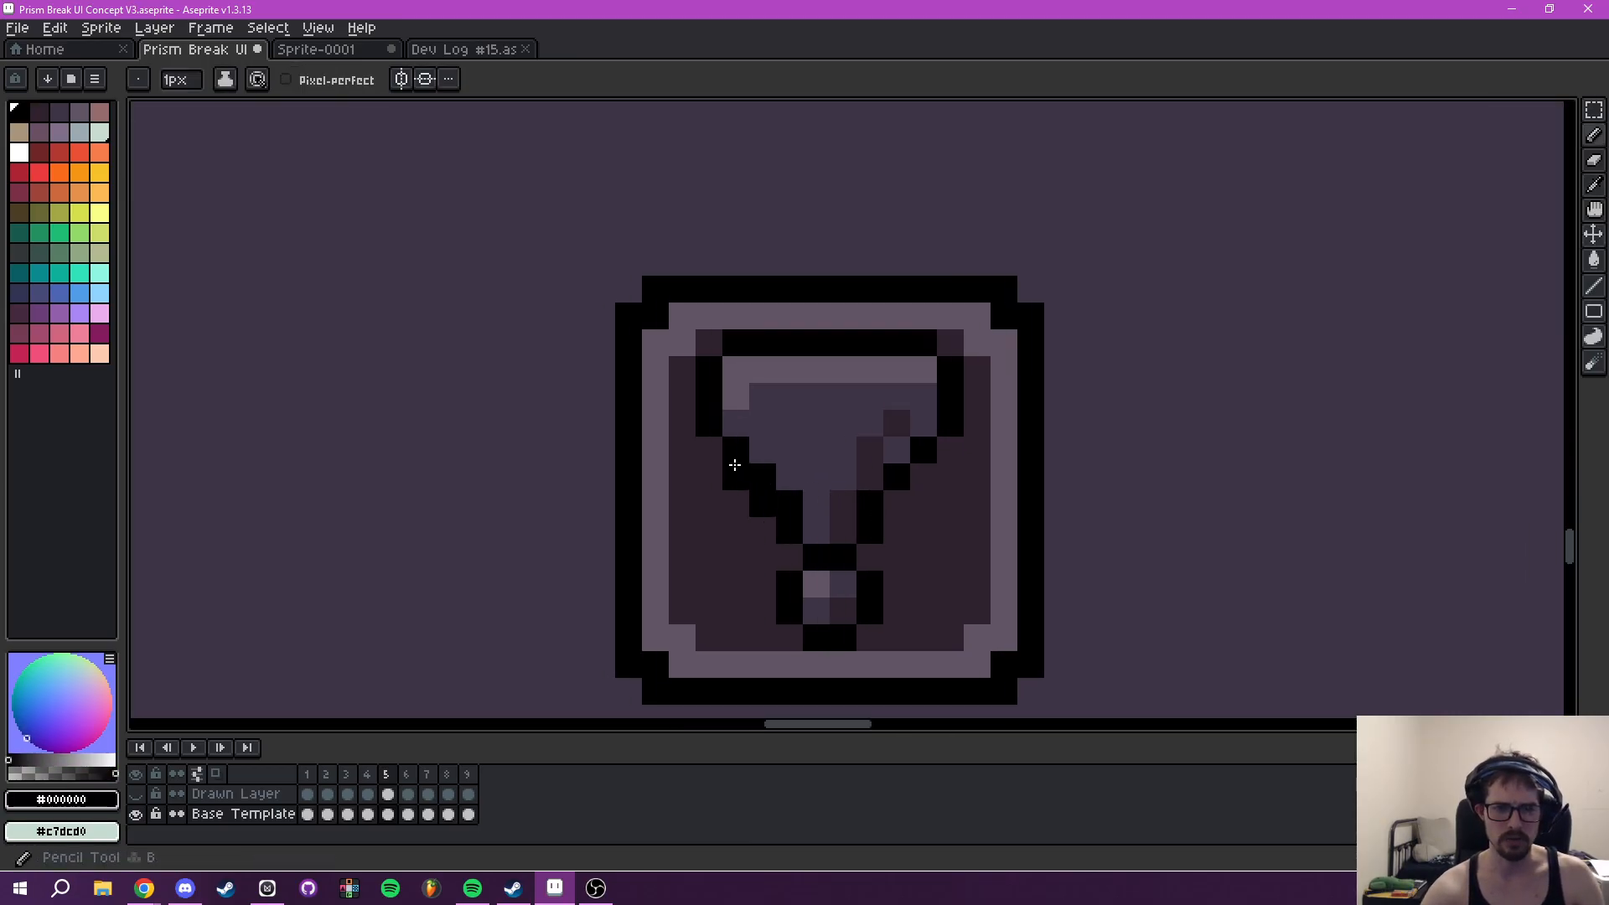
drag(898, 496, 924, 476)
- Recolor the inner pixels of the exclamation mark's lower diagonals with #3e3546
alt+click(805, 445)
click(790, 503)
drag(871, 505, 899, 471)
scroll(984, 422, down, 4)
scroll(984, 454, up, 4)
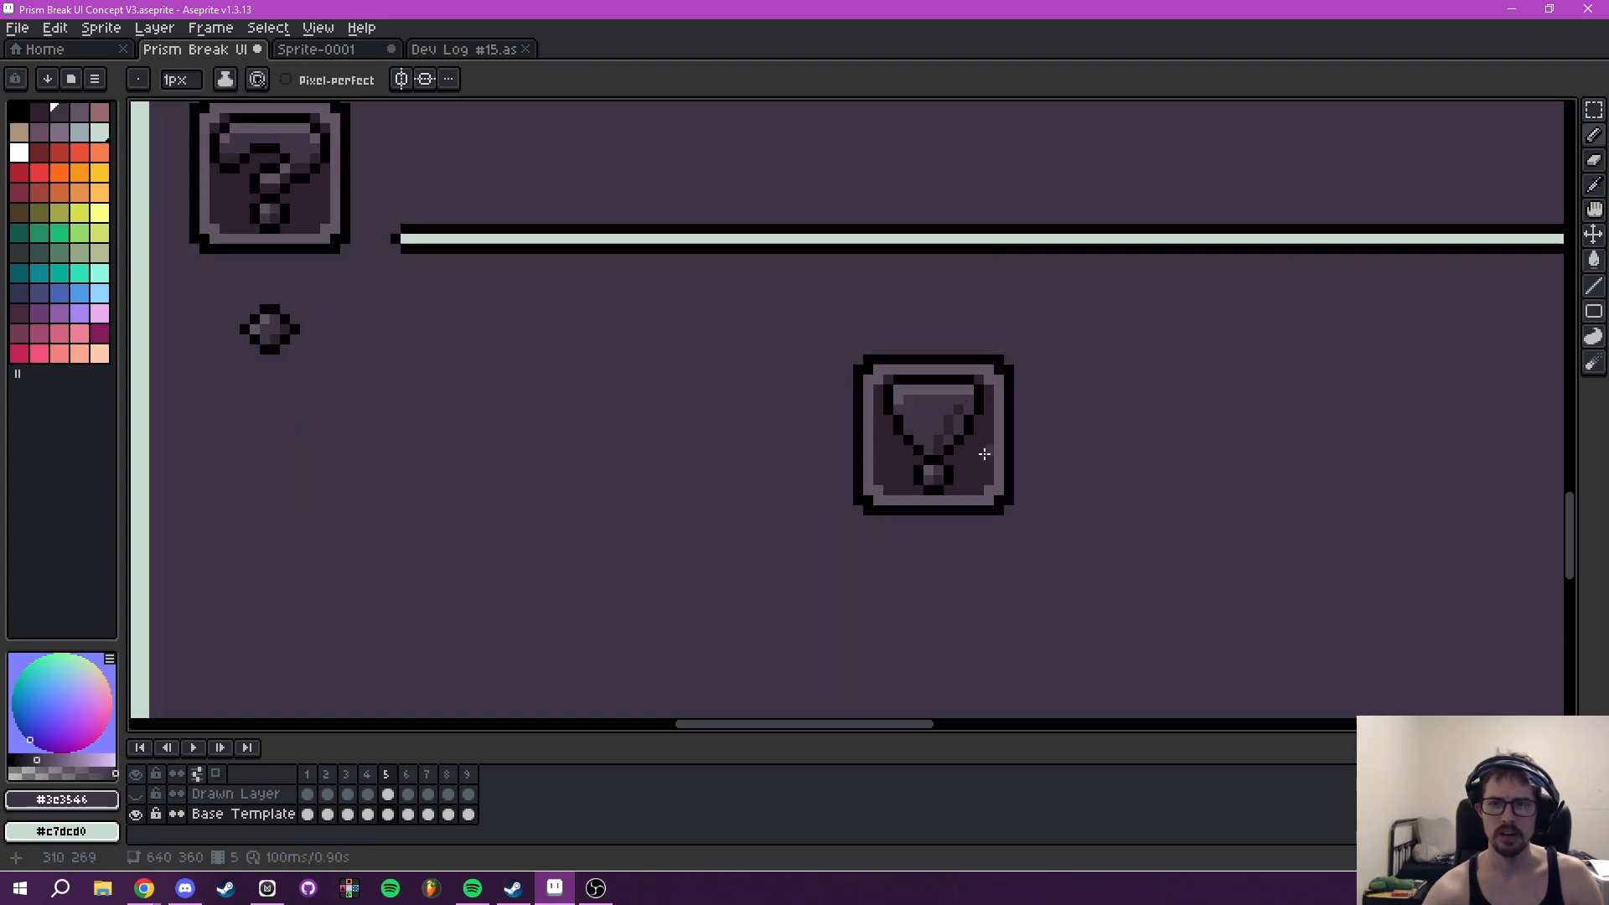
- Rework the shading along the right side of the widened exclamation mark with #2e222f
mouse_move(837, 493)
mouse_down()
mouse_move(887, 408)
mouse_move(806, 408)
mouse_up()
mouse_move(865, 456)
mouse_down()
mouse_move(814, 438)
mouse_move(890, 366)
mouse_move(895, 322)
mouse_up()
alt+click(817, 534)
scroll(818, 534, up, 1)
click(933, 281)
- Look over the Dev Log #15 icons and the Sprite-0001 canvas, and return to the Prism Break UI file
key(ctrl+Tab)
key(ctrl+Tab)
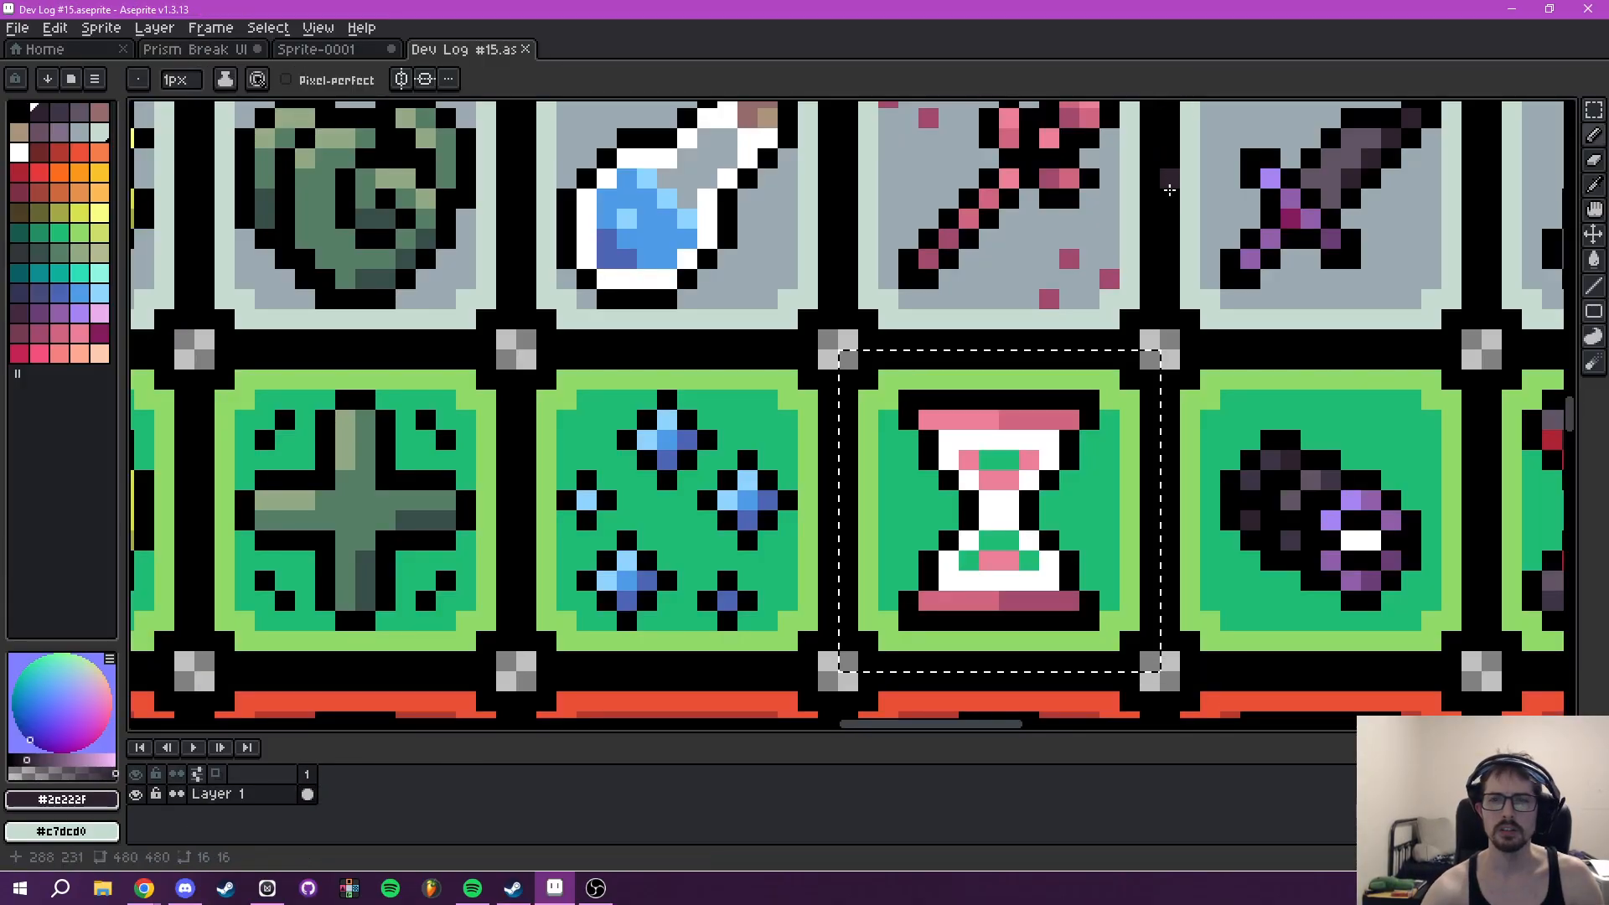
scroll(683, 411, up, 1)
click(331, 51)
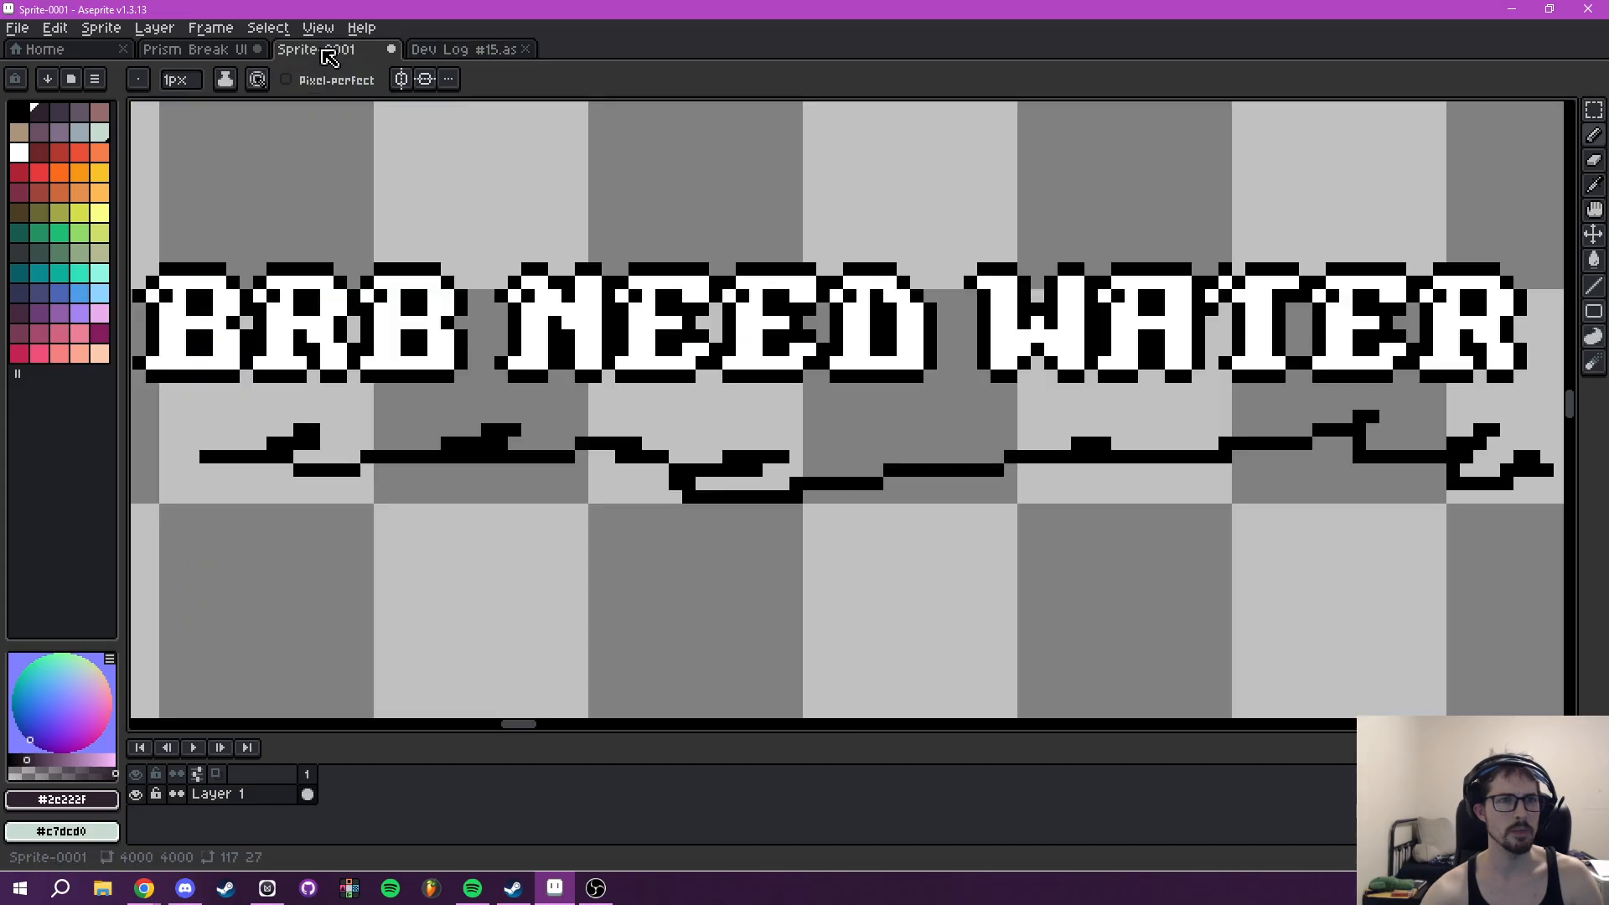
click(231, 51)
scroll(927, 394, down, 10)
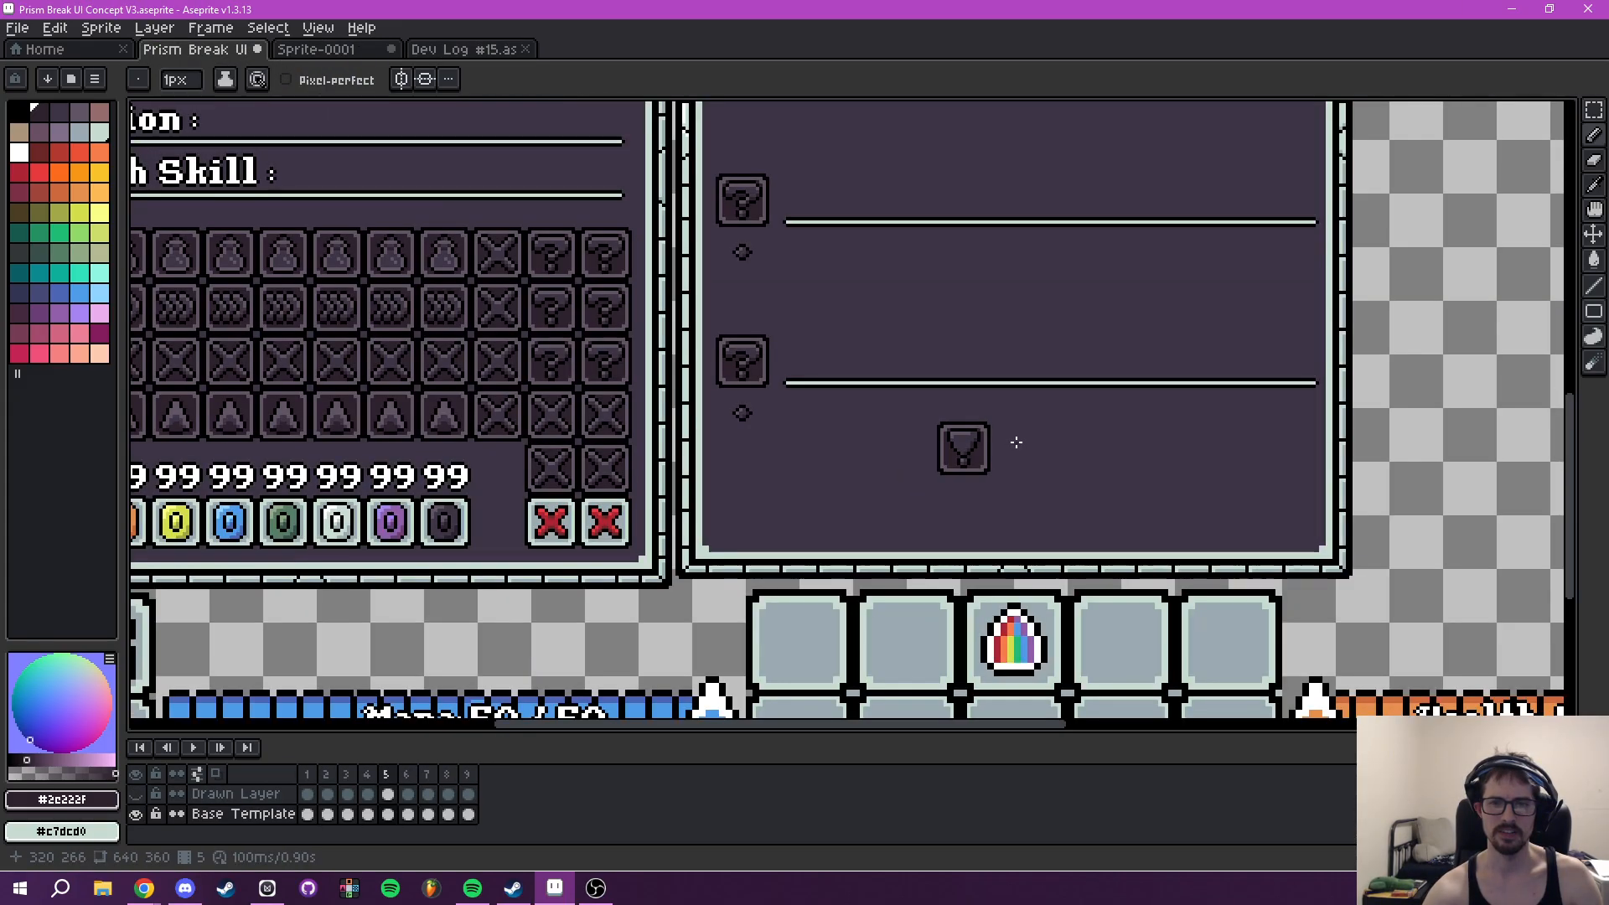
drag(1016, 441, 928, 527)
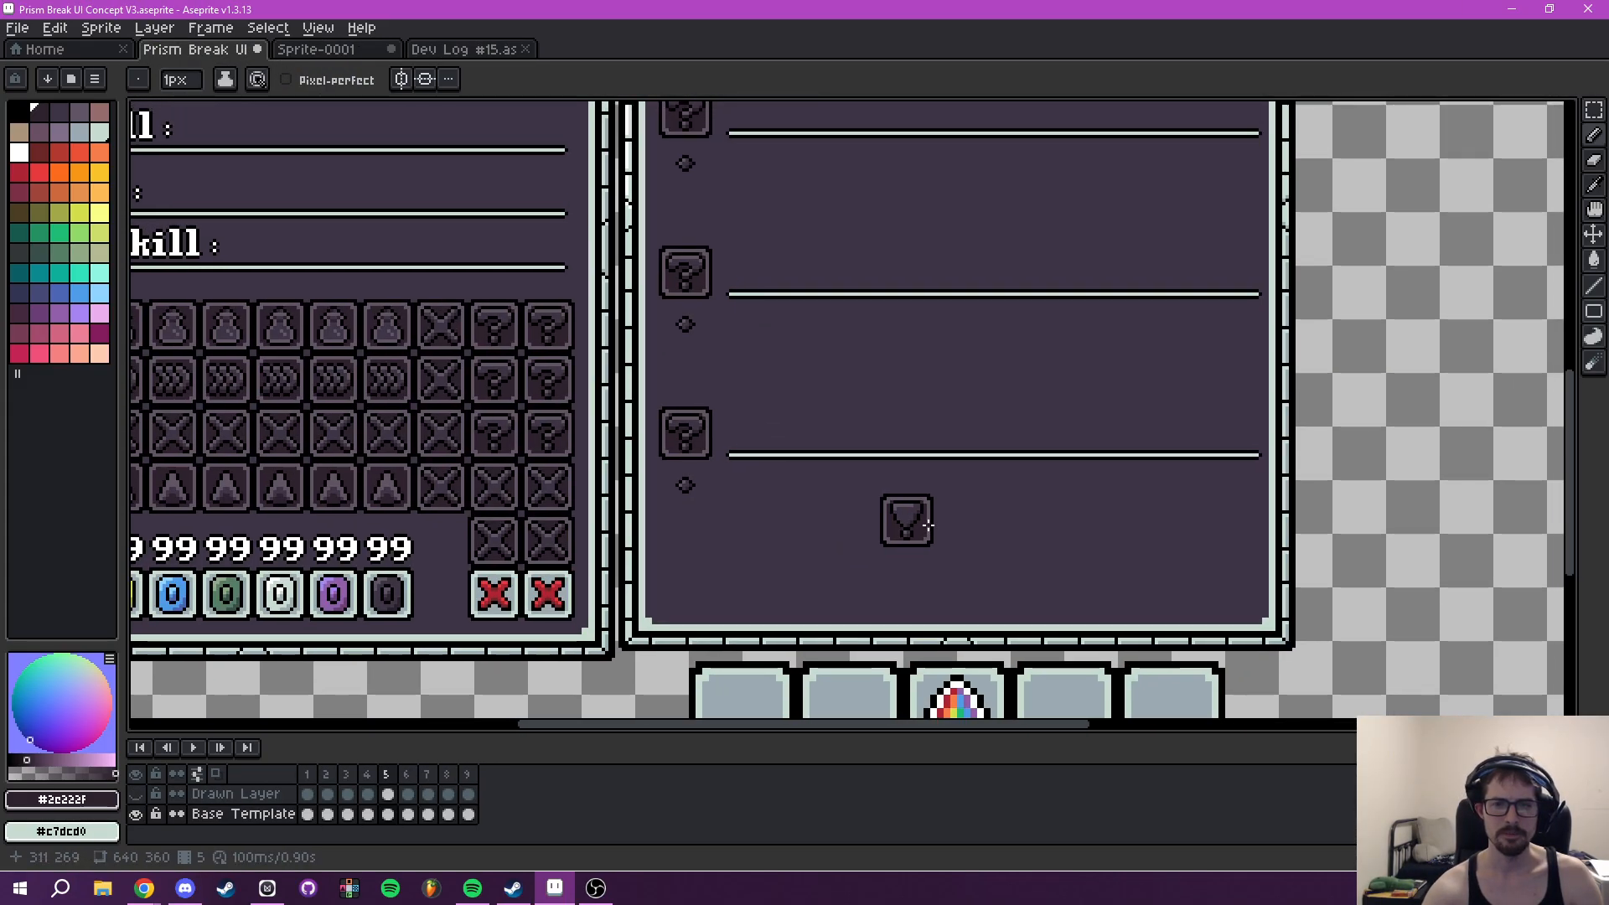
- Paint over the left outline of the wide exclamation mark with #2e222f
scroll(928, 527, up, 3)
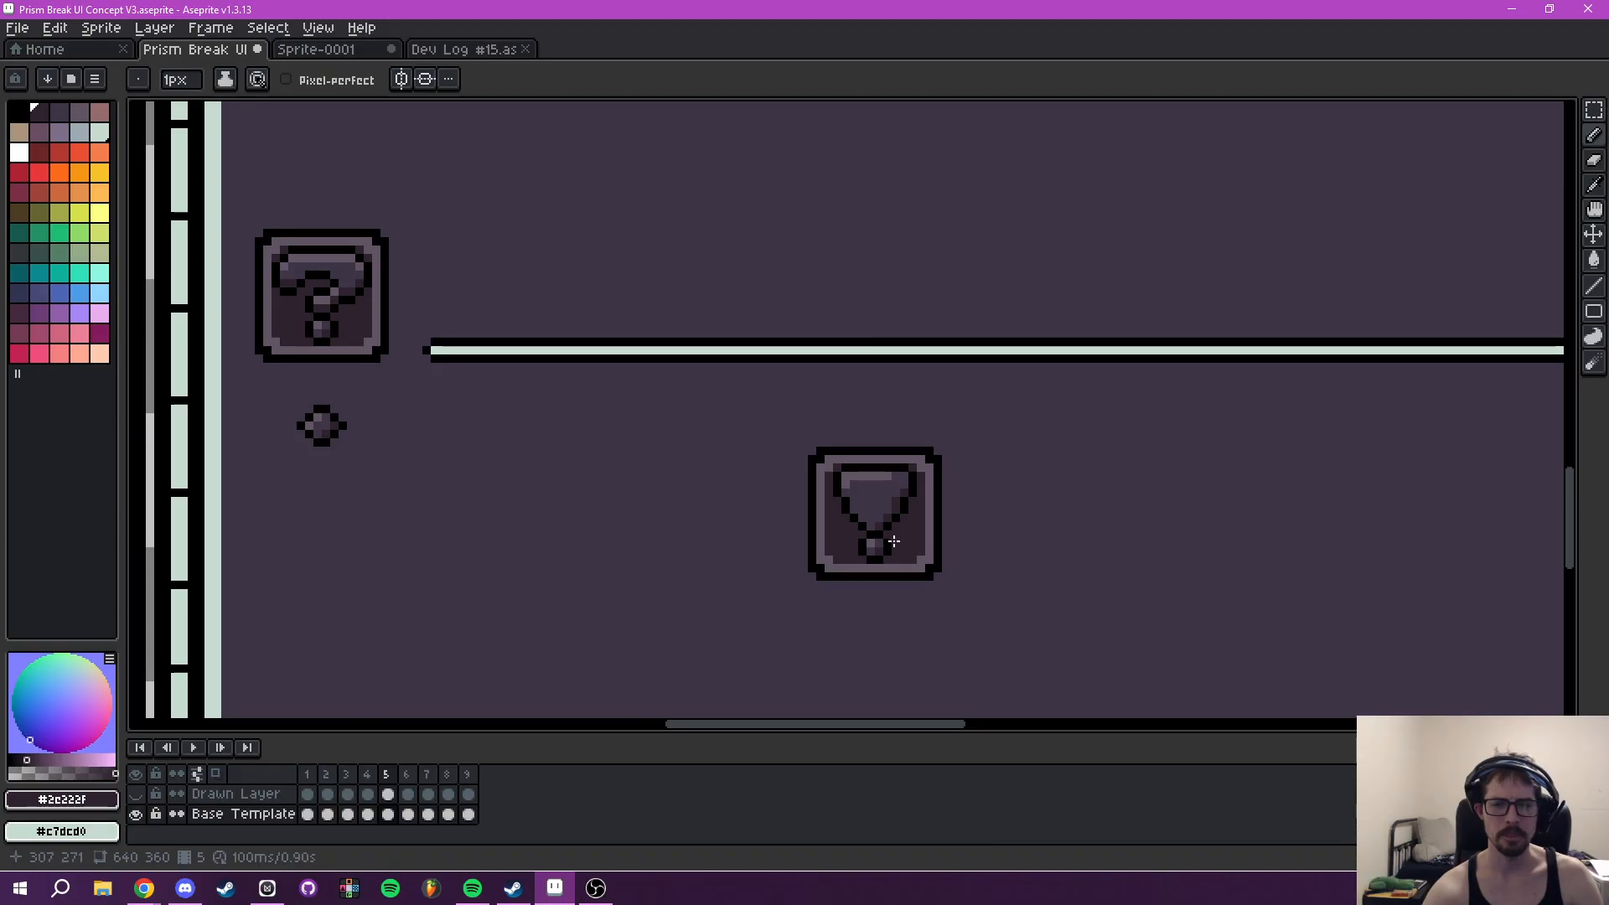
drag(878, 543, 968, 575)
scroll(1002, 577, up, 7)
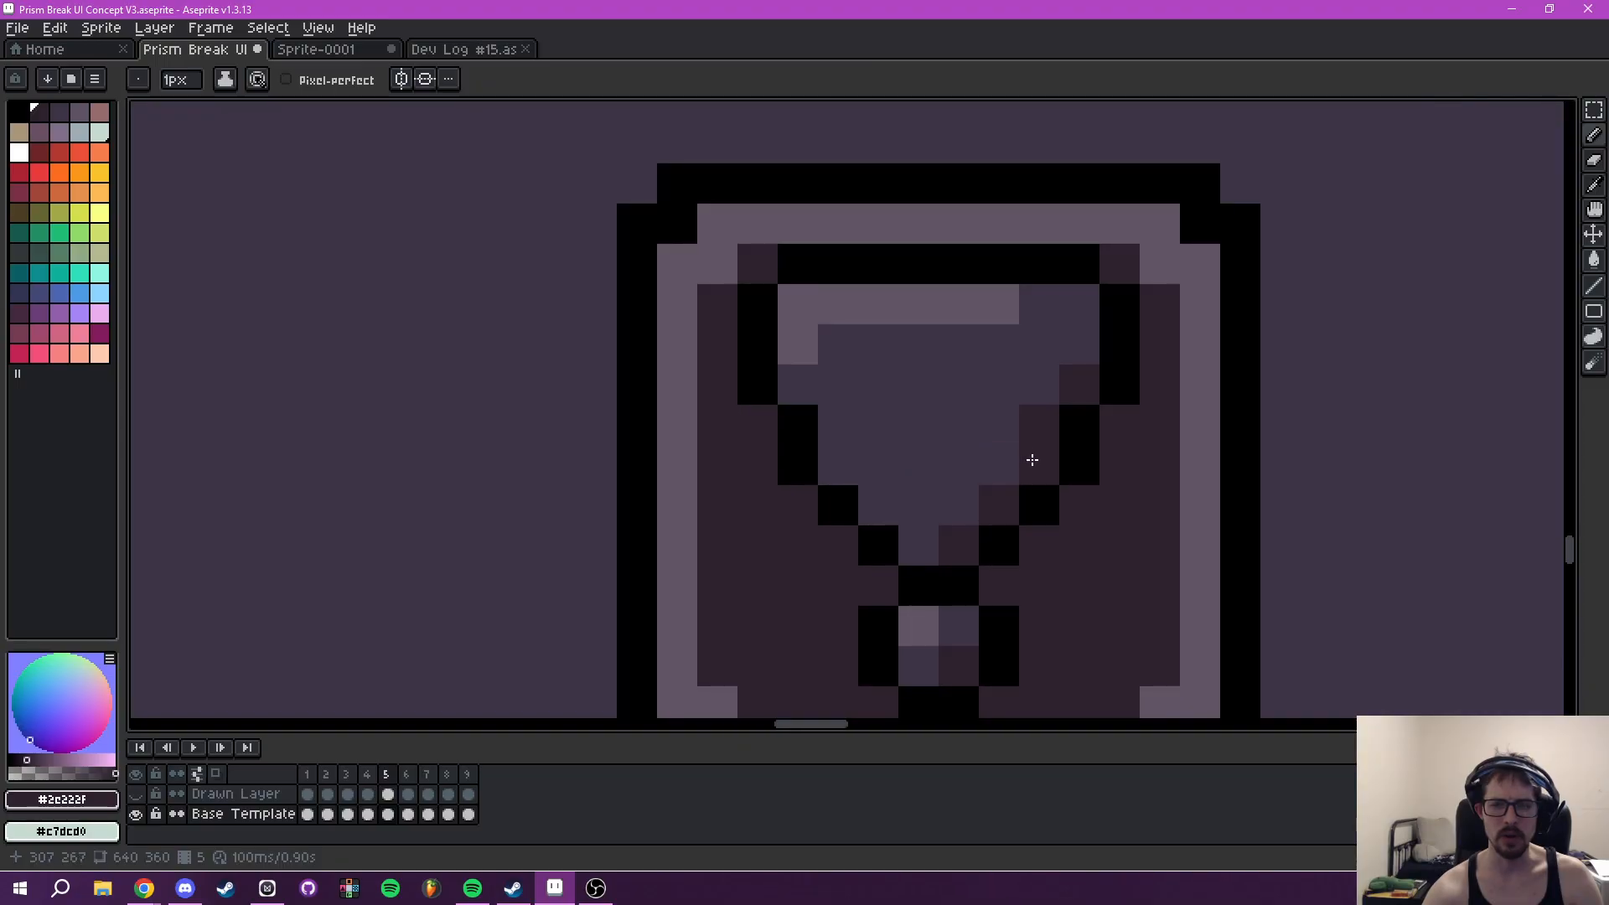
scroll(1107, 355, down, 6)
scroll(1107, 354, down, 5)
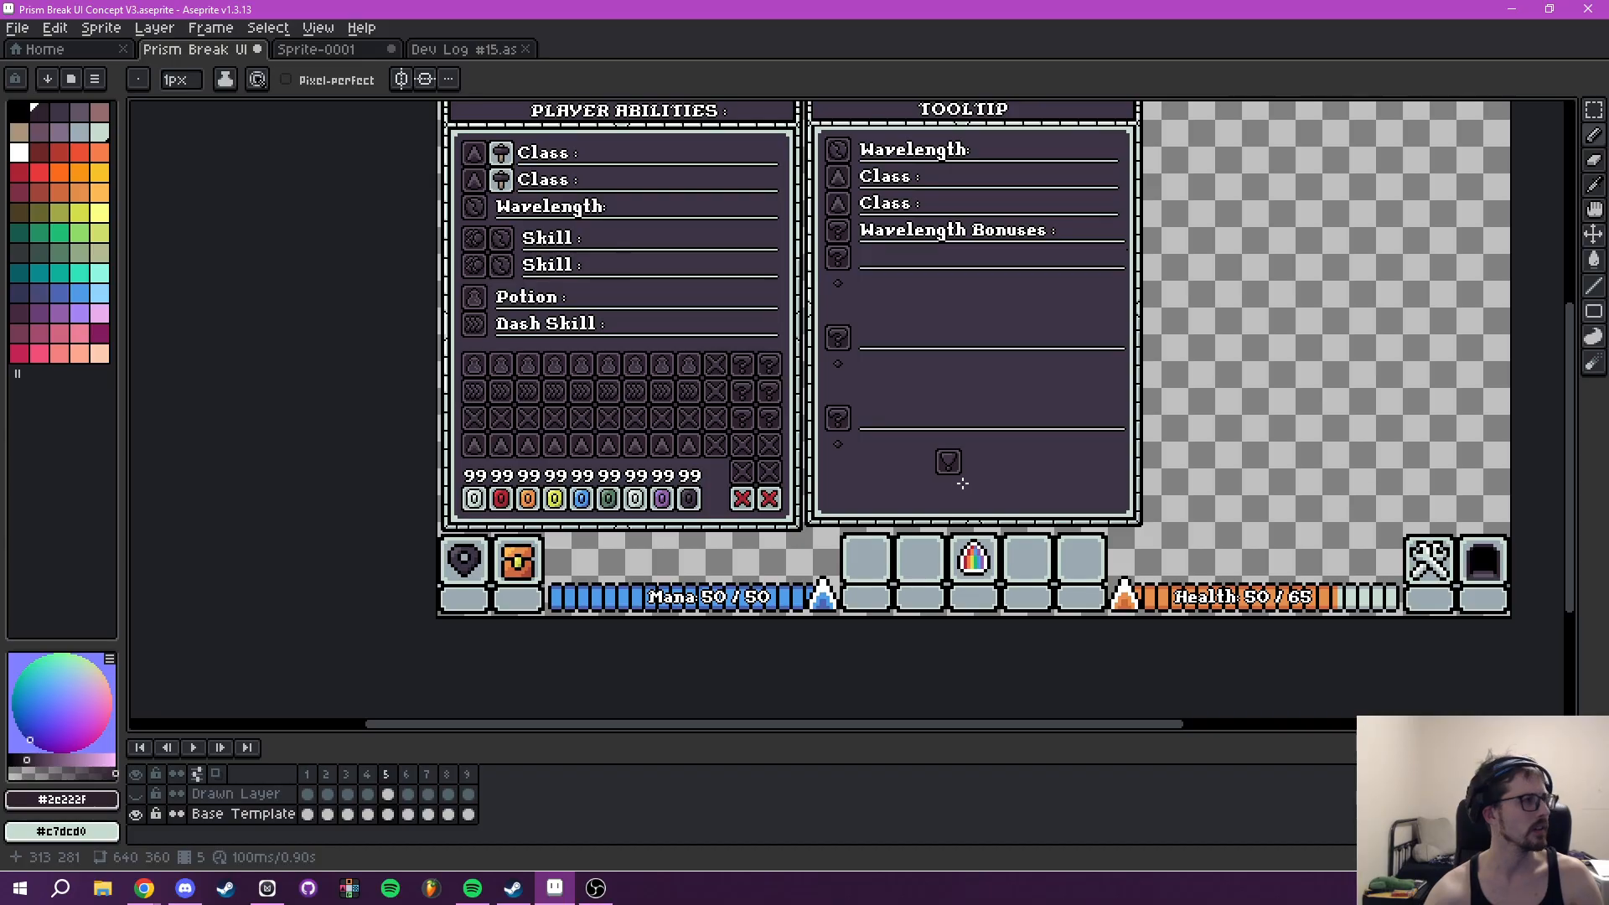
scroll(962, 484, up, 6)
drag(844, 646, 845, 435)
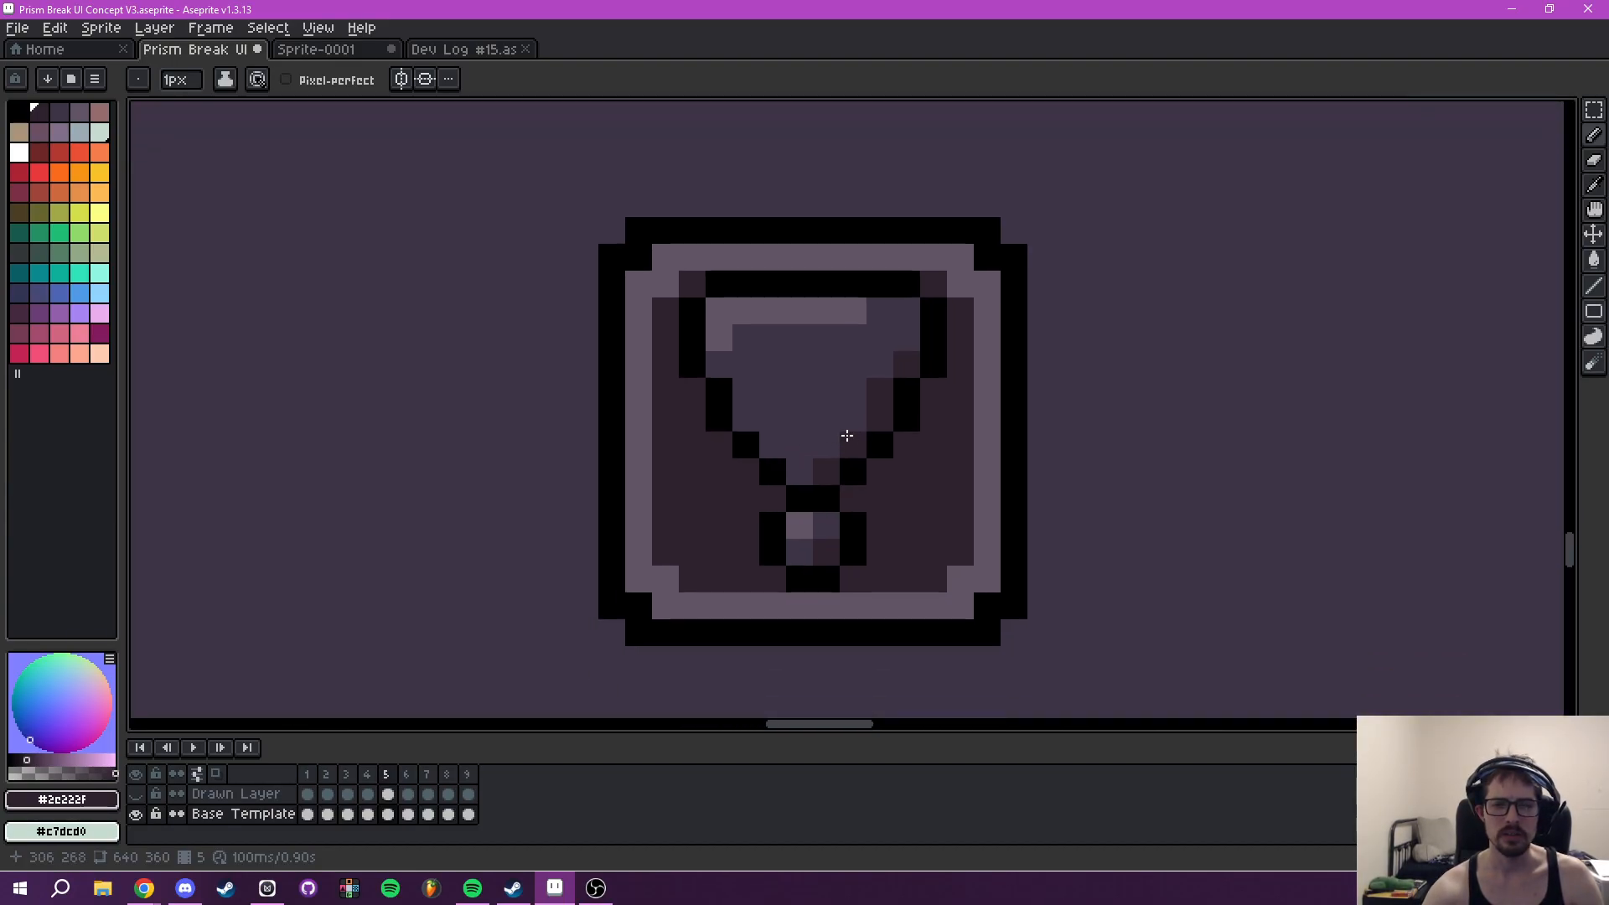
mouse_move(742, 431)
mouse_down()
mouse_move(734, 370)
mouse_move(736, 392)
mouse_move(697, 373)
mouse_move(693, 338)
mouse_up()
- Place black pixels closer to the exclamation mark's centre at its lower end, and clear the old right outline with #2e222f
key(alt)
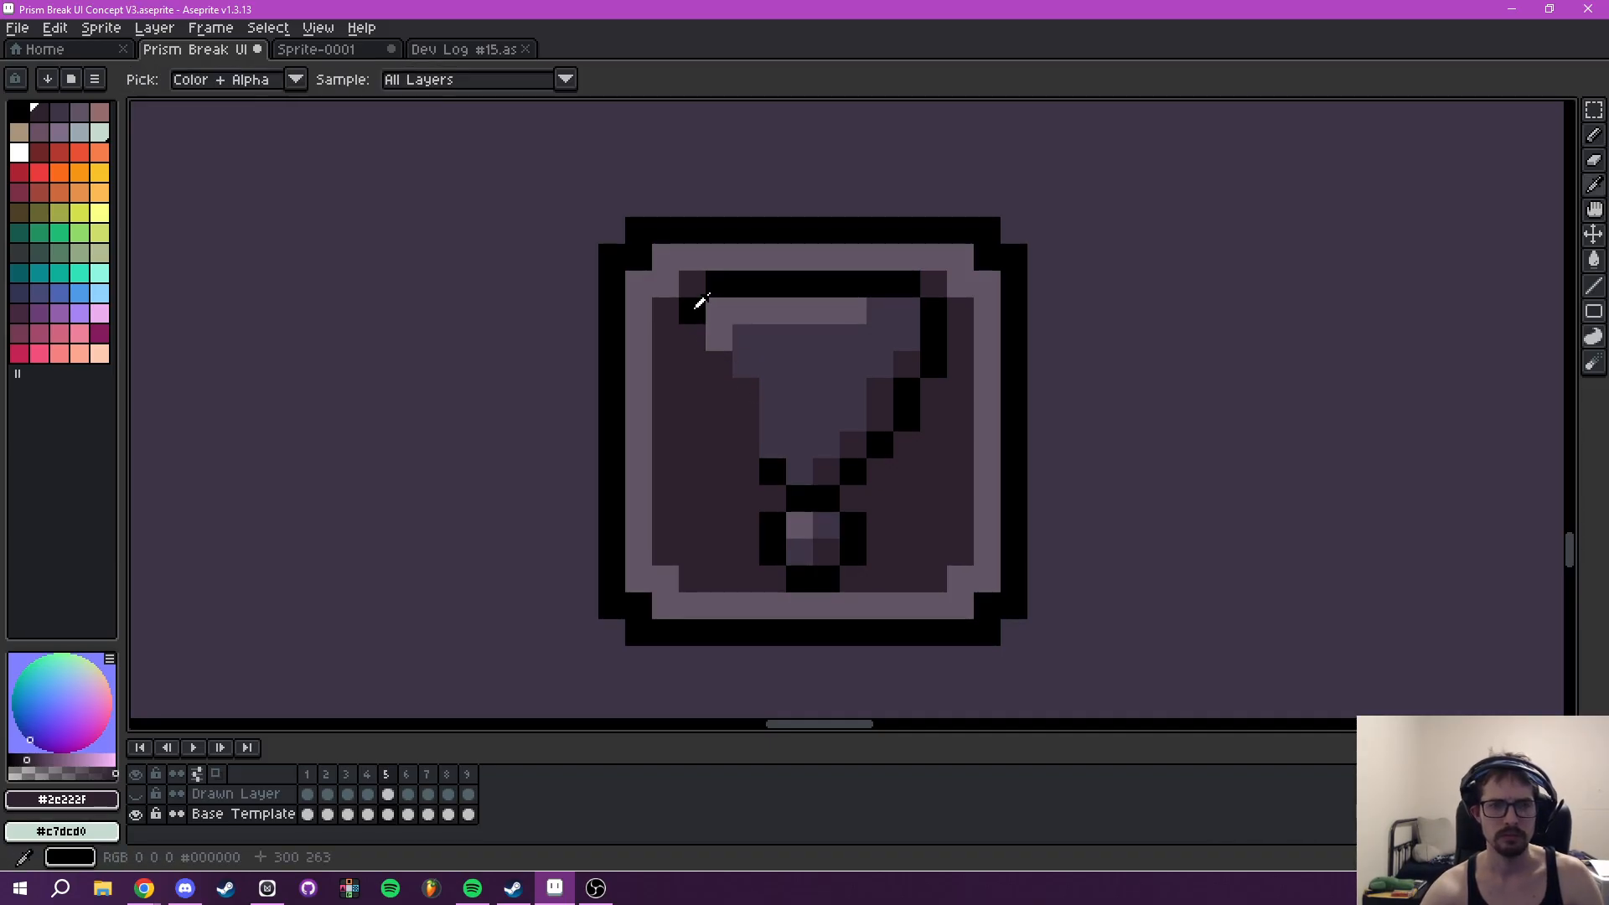
alt+click(697, 306)
click(767, 444)
click(842, 440)
alt+right_click(898, 495)
right_click(880, 444)
right_click(906, 419)
drag(912, 417, 933, 306)
- Draw the black side and top outlines of a narrower exclamation mark
mouse_move(690, 345)
mouse_down()
mouse_move(714, 293)
mouse_move(898, 284)
mouse_move(912, 326)
mouse_move(894, 371)
mouse_move(894, 303)
mouse_move(877, 364)
mouse_move(875, 320)
mouse_move(730, 313)
mouse_move(718, 342)
mouse_move(730, 381)
mouse_move(750, 353)
mouse_move(770, 441)
mouse_move(750, 390)
mouse_up()
drag(881, 419, 880, 390)
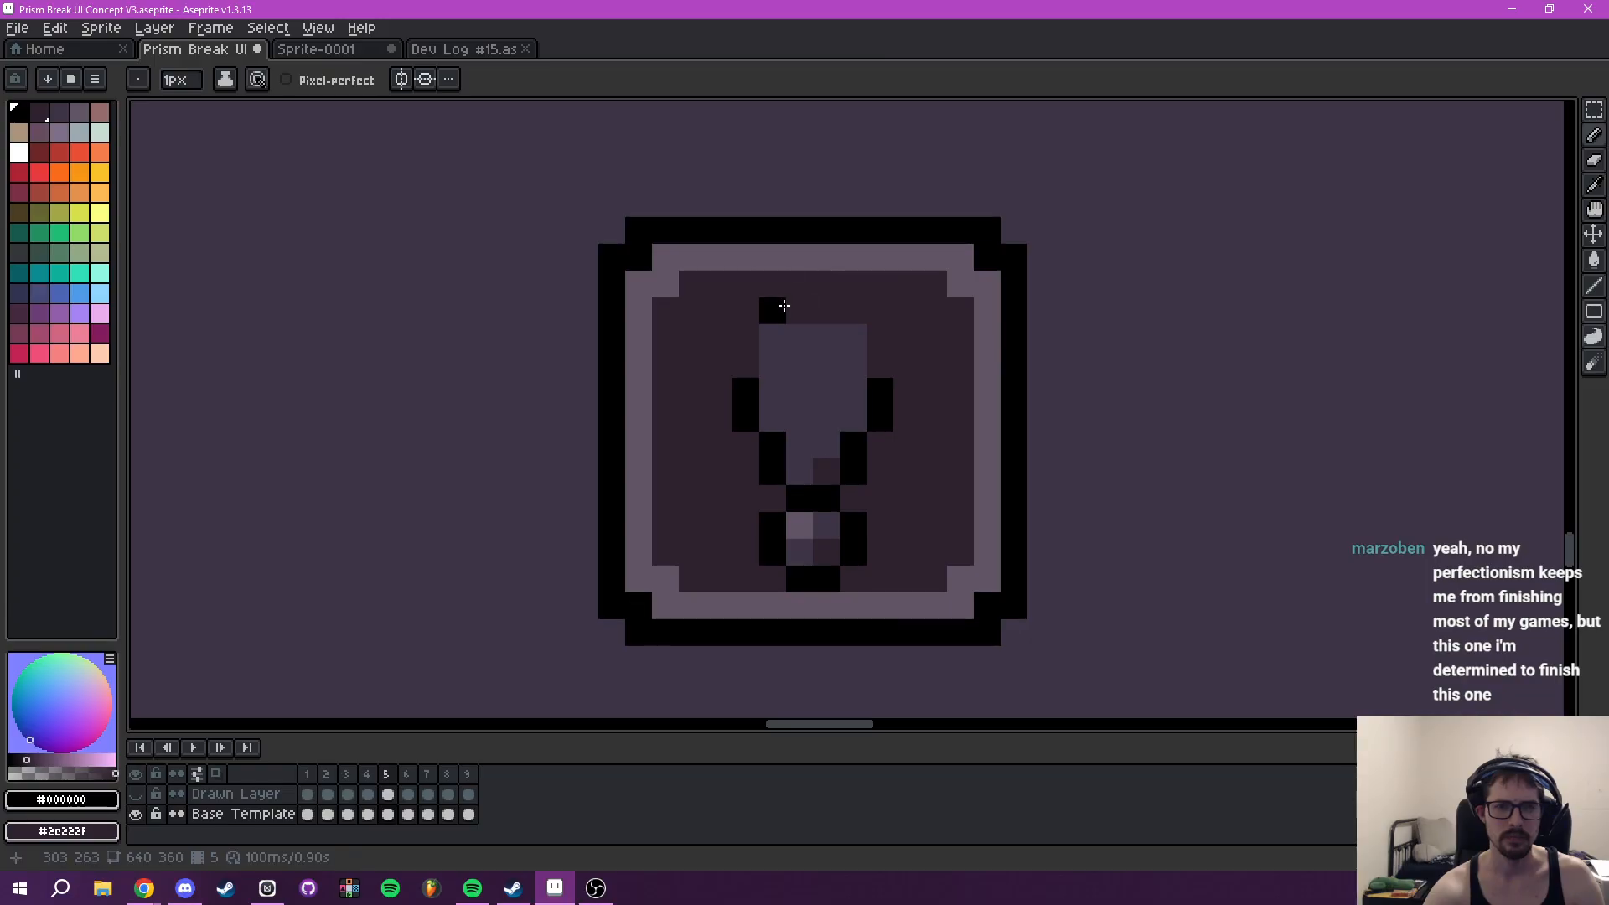
drag(772, 284, 855, 284)
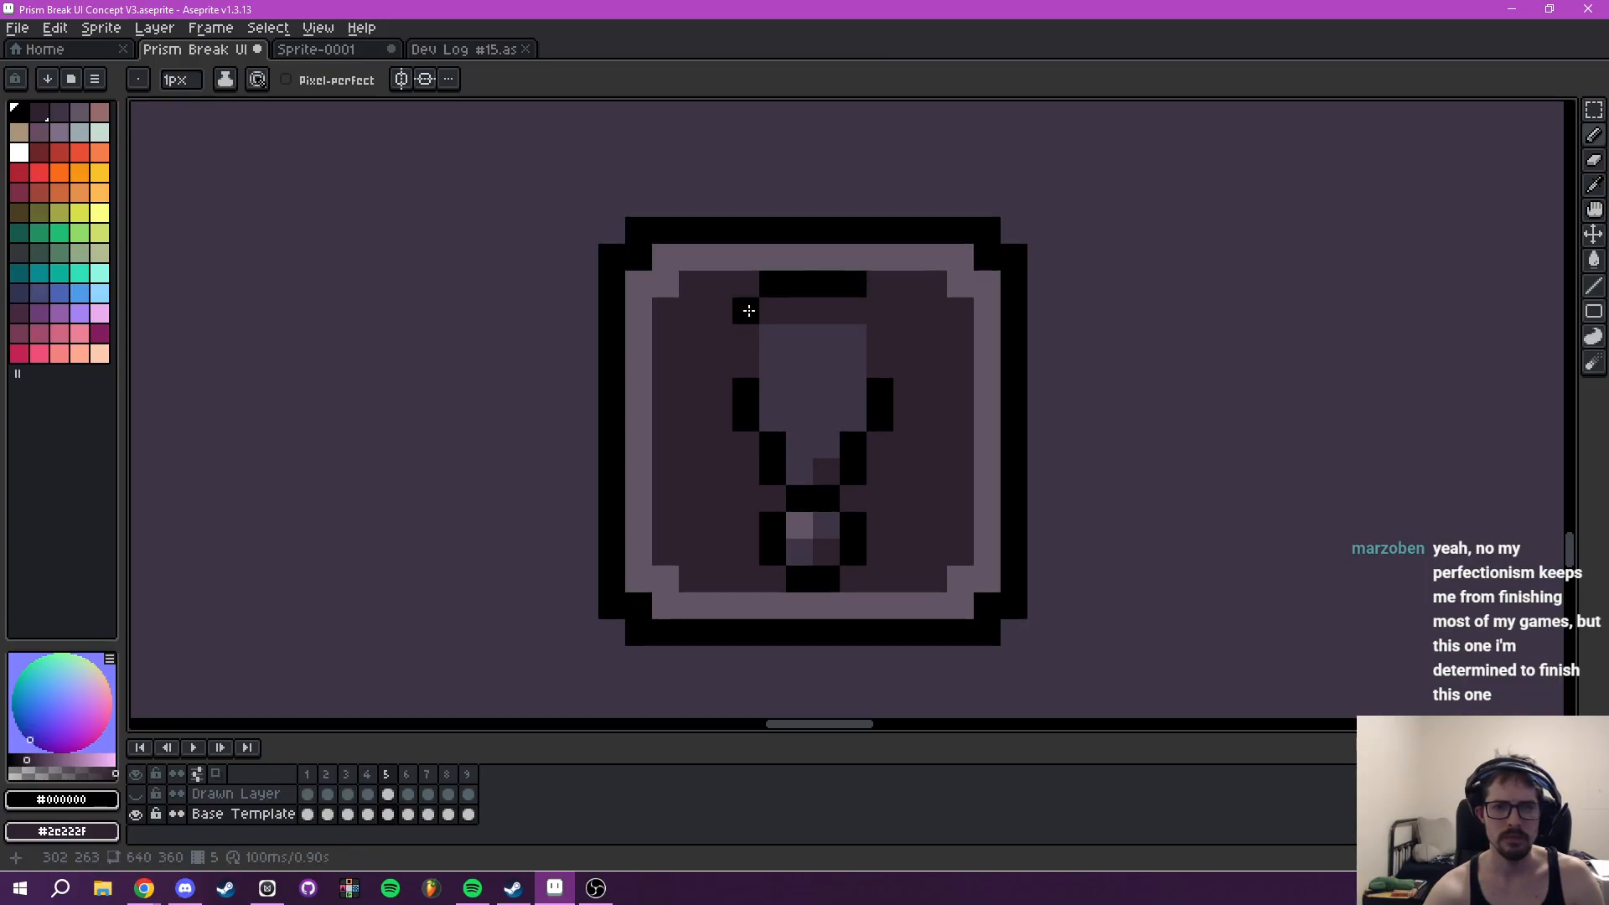
drag(748, 311, 743, 370)
drag(880, 313, 880, 402)
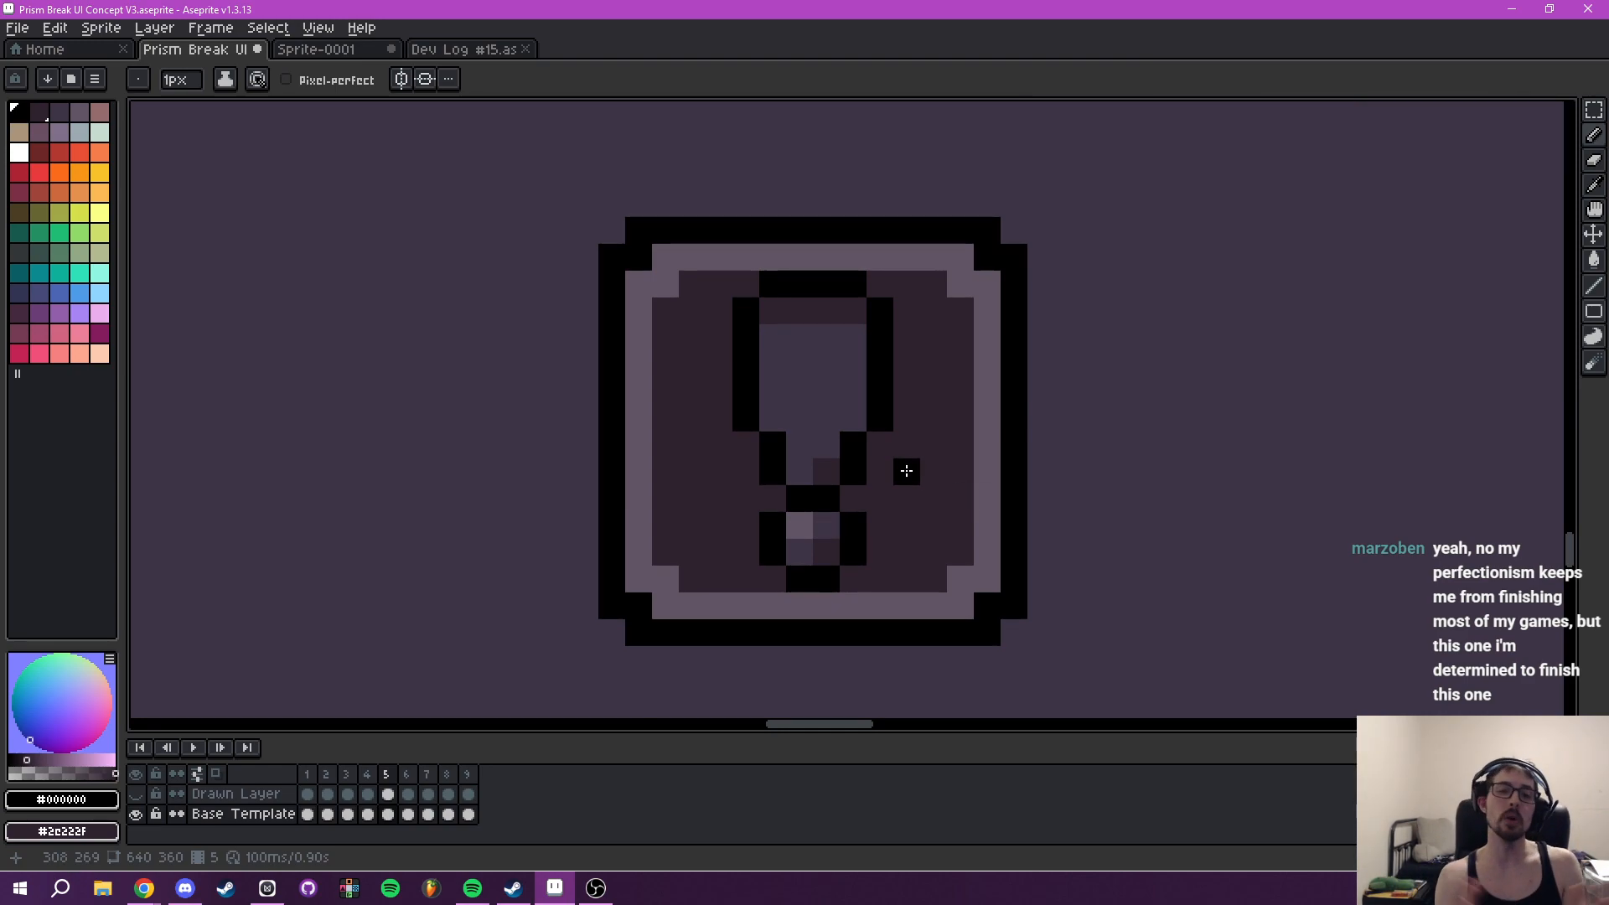
- Highlight the top and upper left edge of the narrow exclamation mark with the light tone from its dot
scroll(914, 473, down, 6)
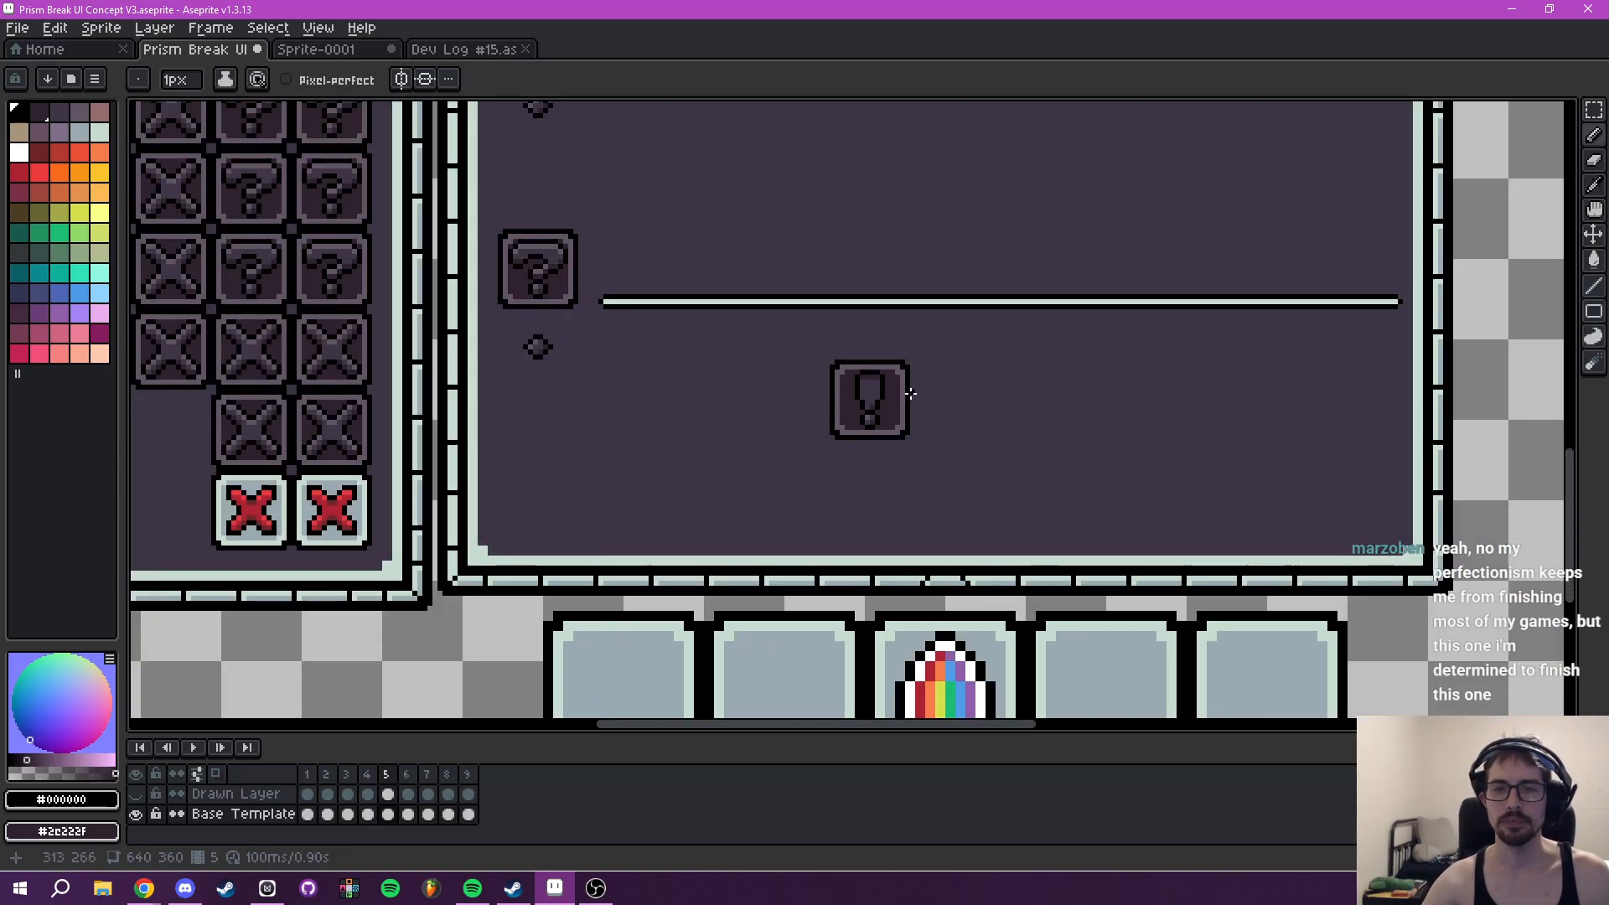
scroll(896, 394, up, 4)
drag(871, 394, 908, 468)
scroll(909, 474, up, 2)
key(i)
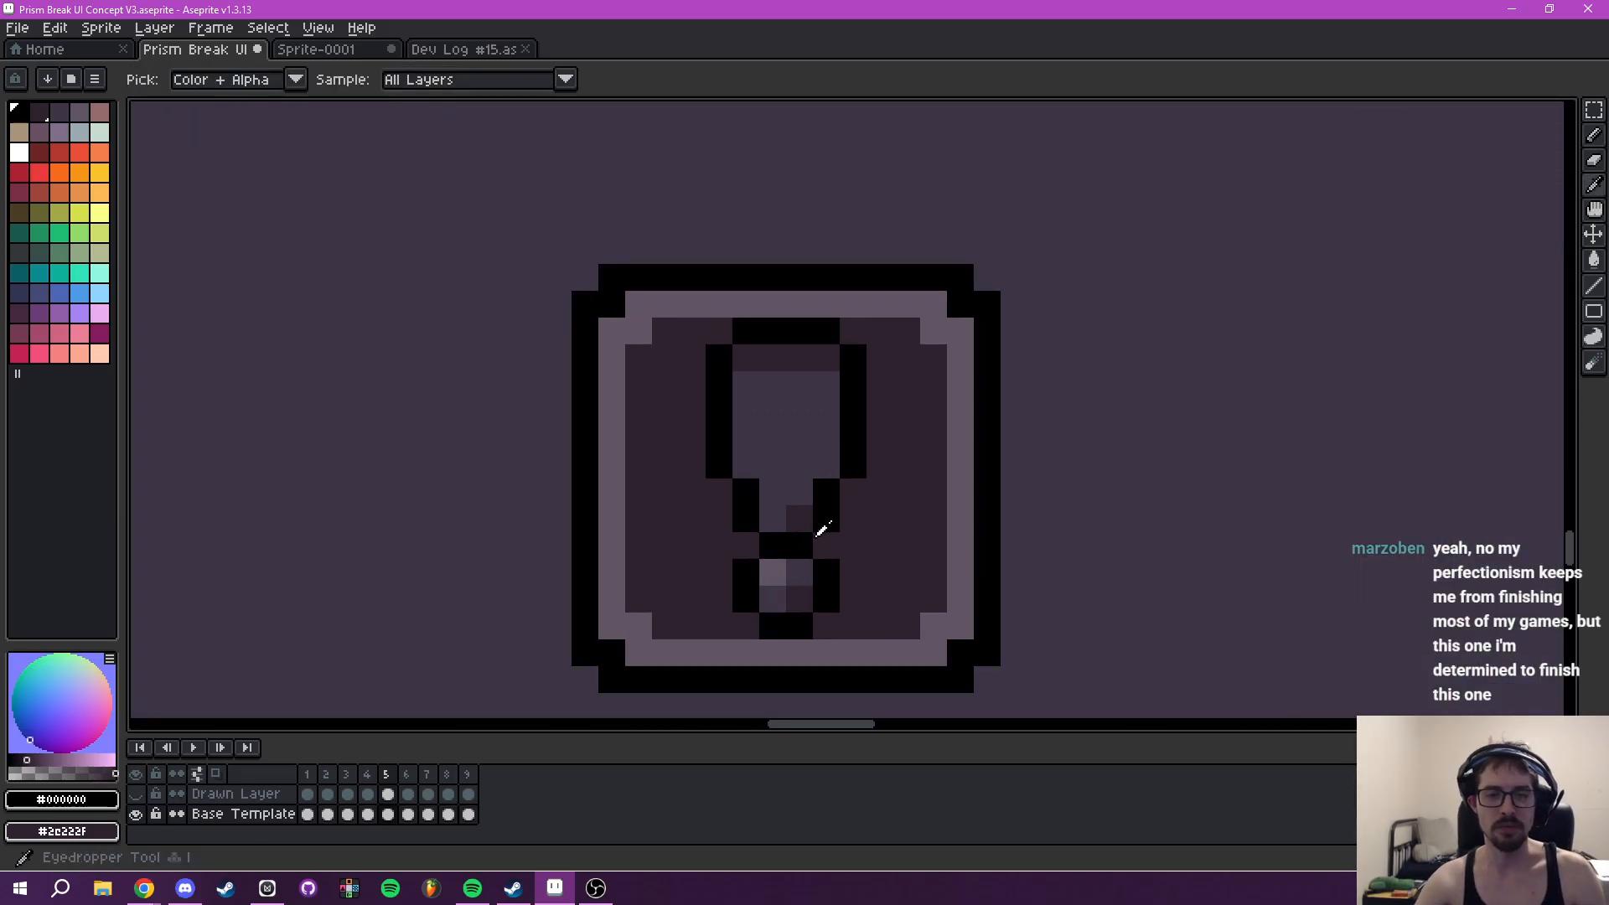
click(773, 570)
key(b)
mouse_move(751, 352)
mouse_down()
mouse_move(824, 368)
mouse_move(749, 401)
mouse_up()
- Shade the right side of the narrow exclamation mark with #2e222f and touch up its upper part with #3e3546
key(i)
click(806, 510)
key(b)
drag(826, 466, 830, 406)
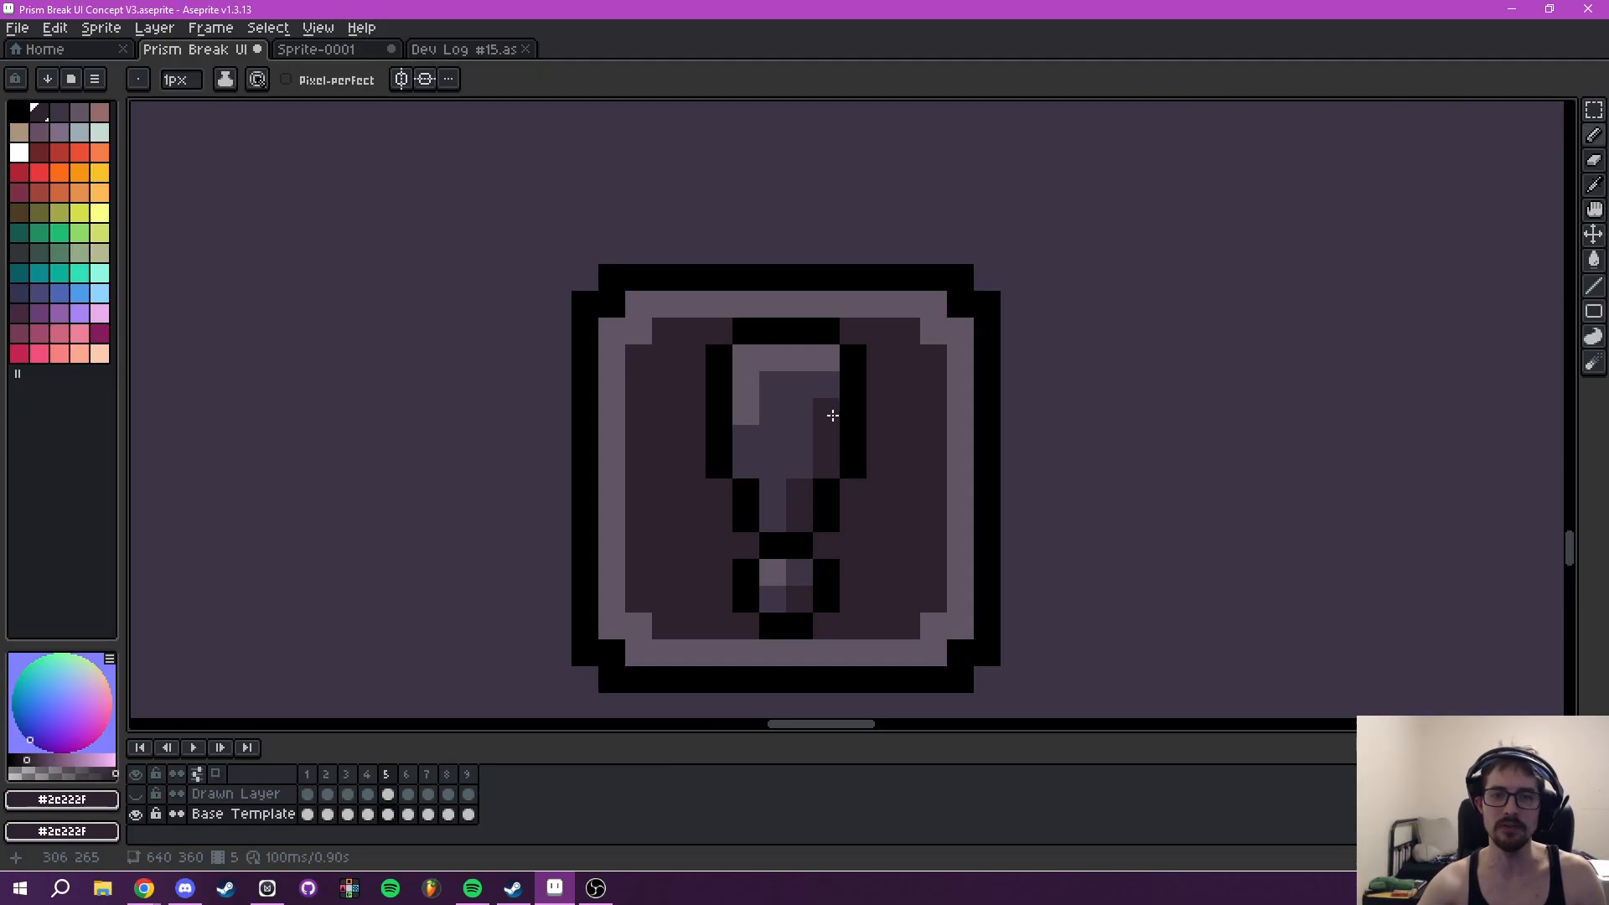
scroll(985, 471, down, 2)
scroll(1031, 470, down, 3)
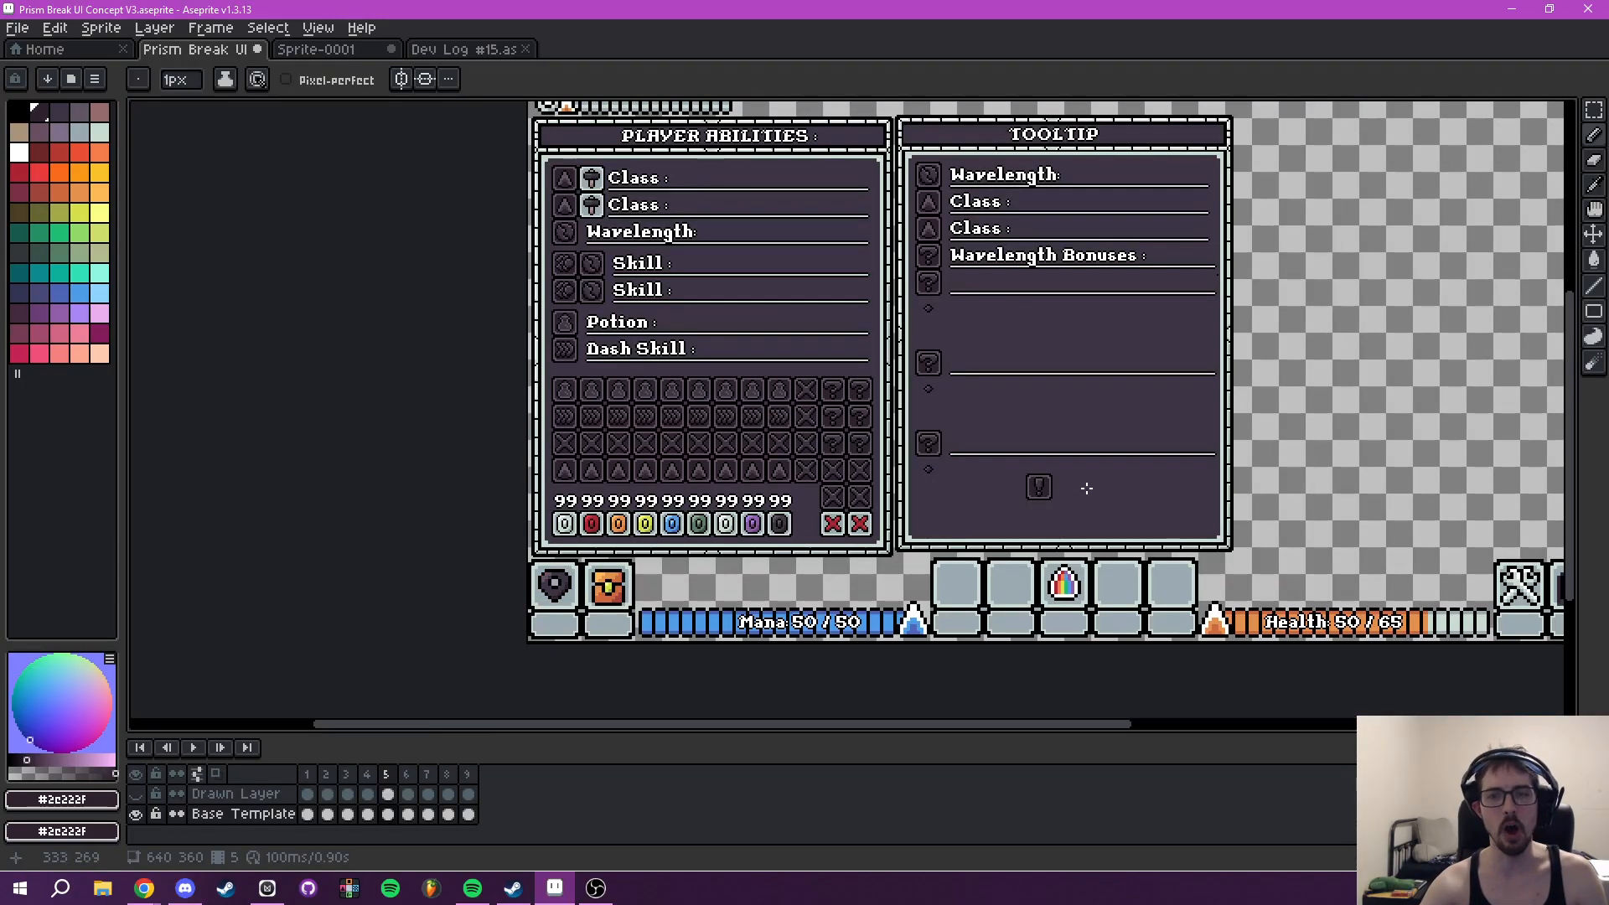
drag(1136, 480, 1008, 535)
scroll(927, 550, up, 5)
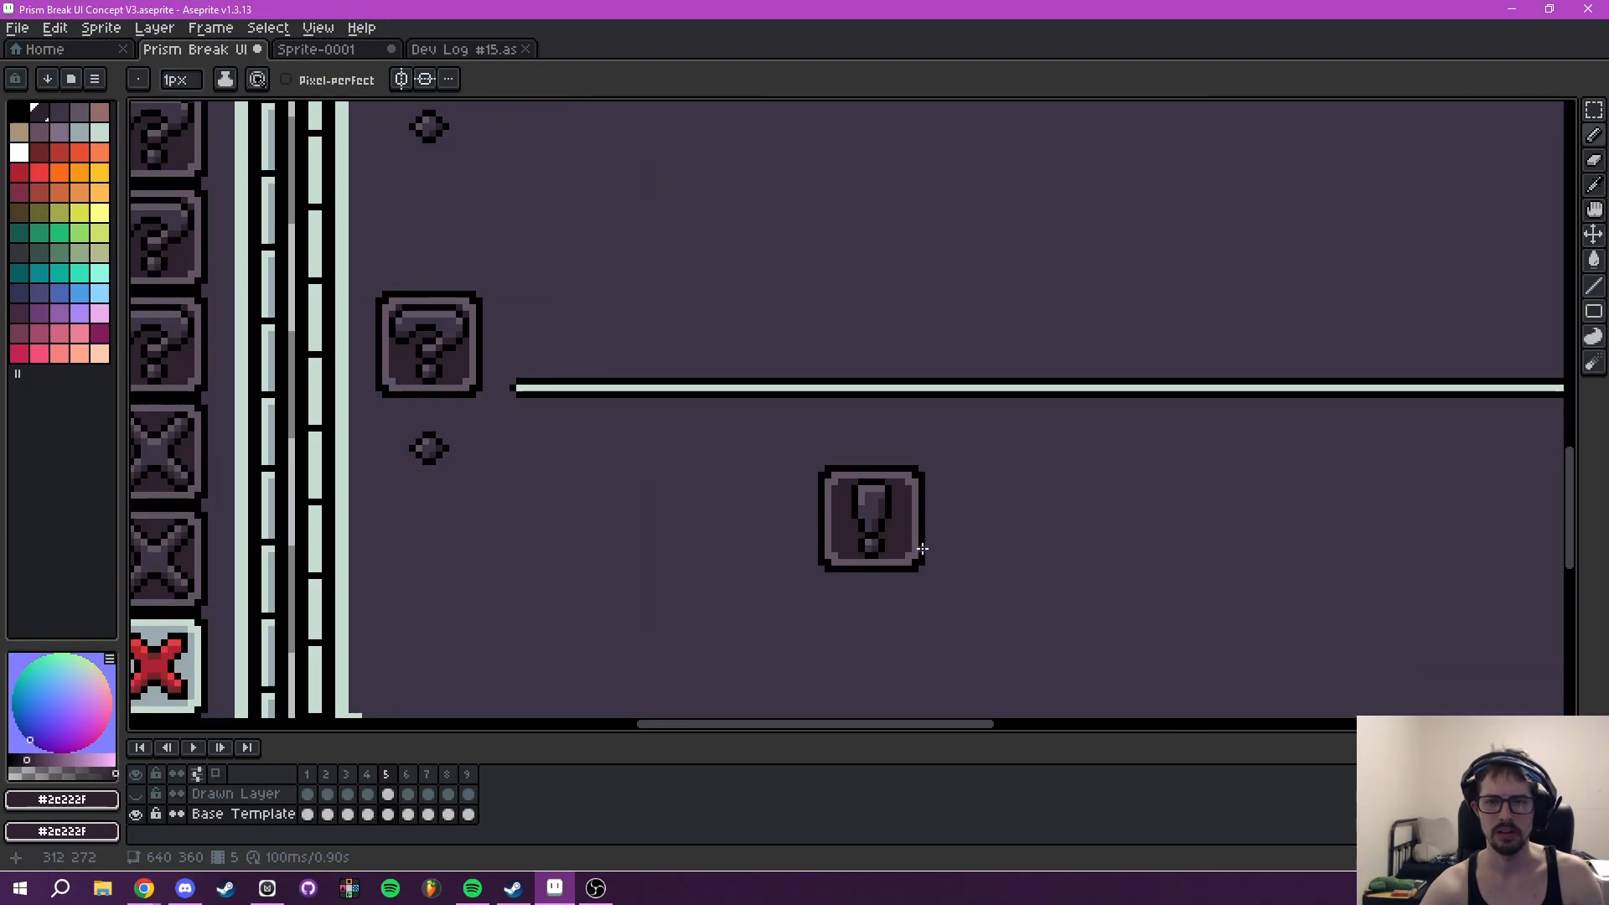
scroll(890, 549, up, 2)
alt+click(780, 377)
- Compare the narrow exclamation-mark icon with the question-mark placeholders in the surrounding Tooltip panel
scroll(1178, 345, down, 3)
scroll(1178, 344, down, 5)
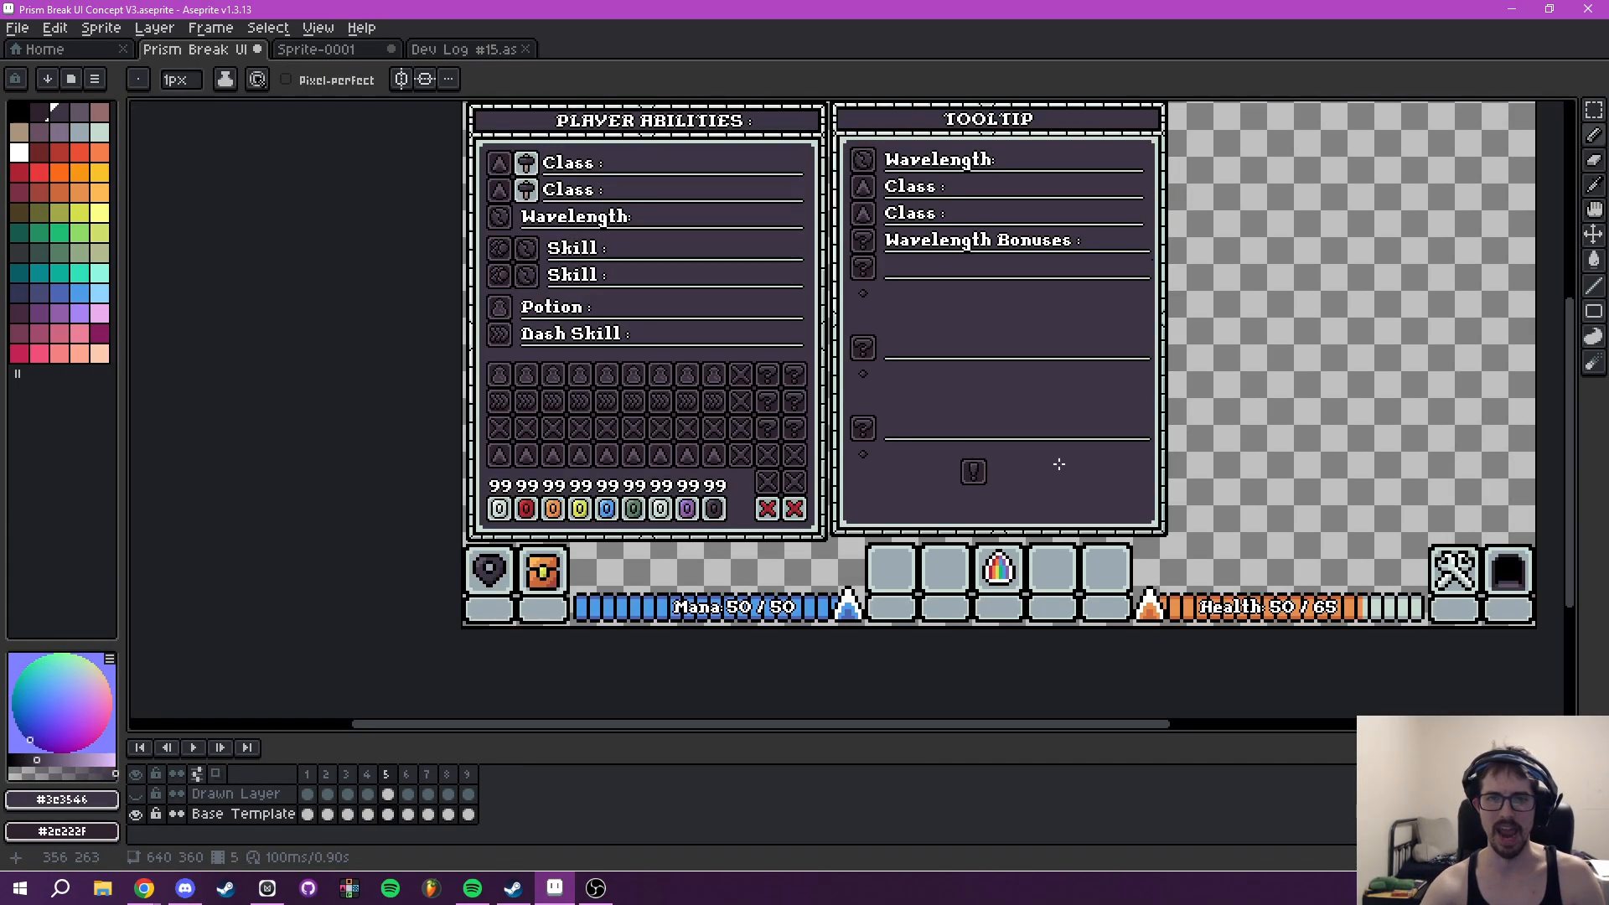
scroll(1059, 464, up, 2)
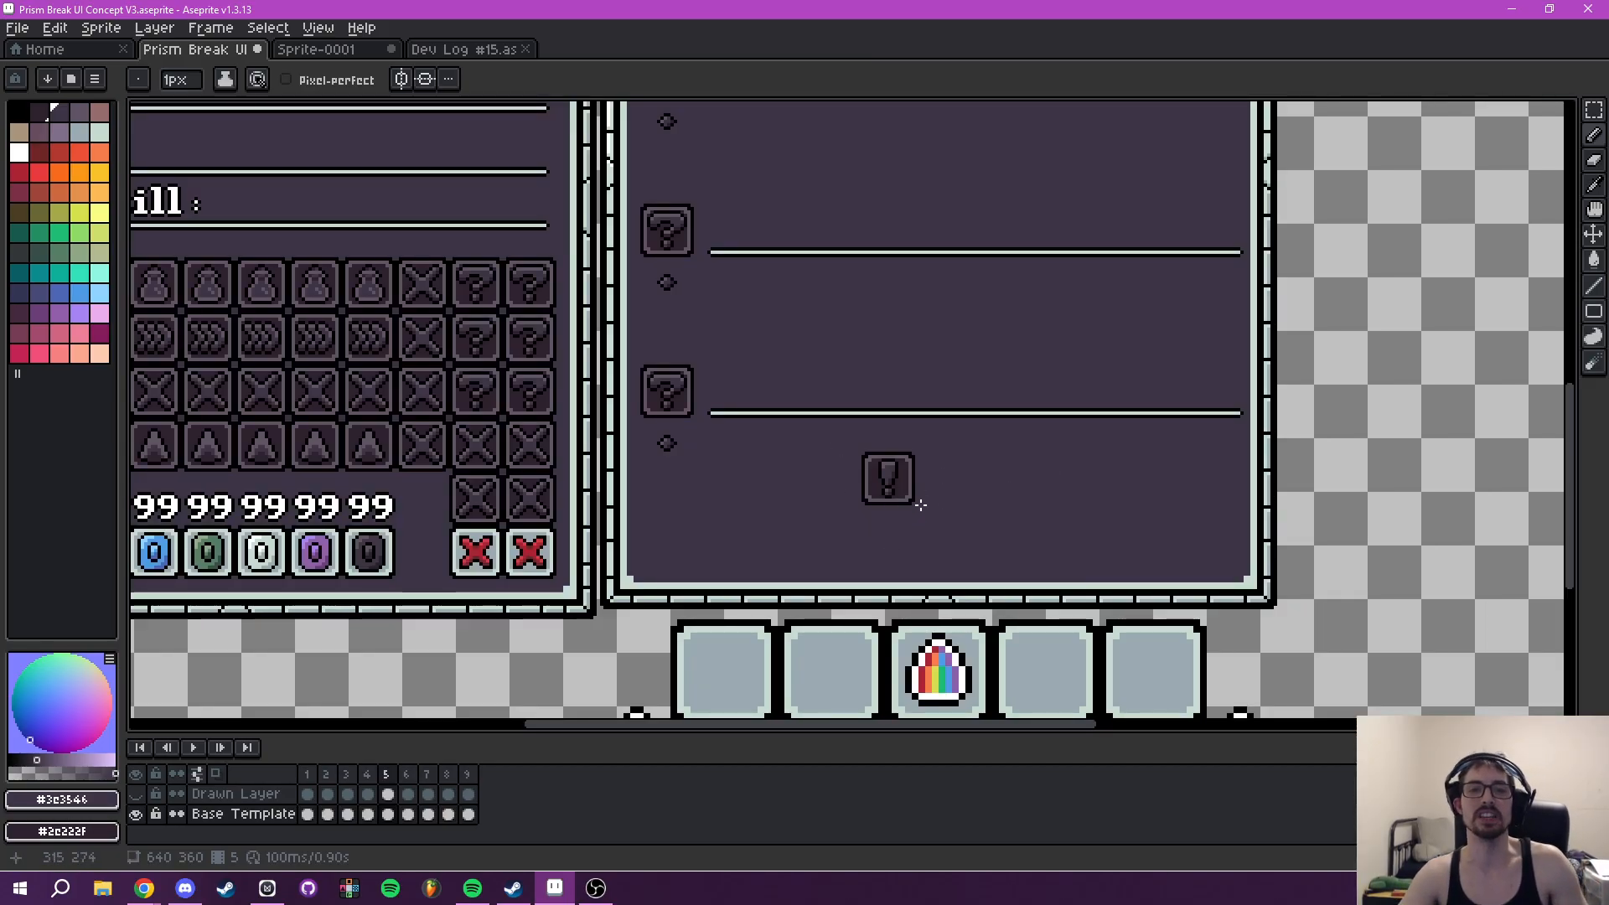
drag(847, 467, 997, 477)
drag(1137, 466, 1013, 545)
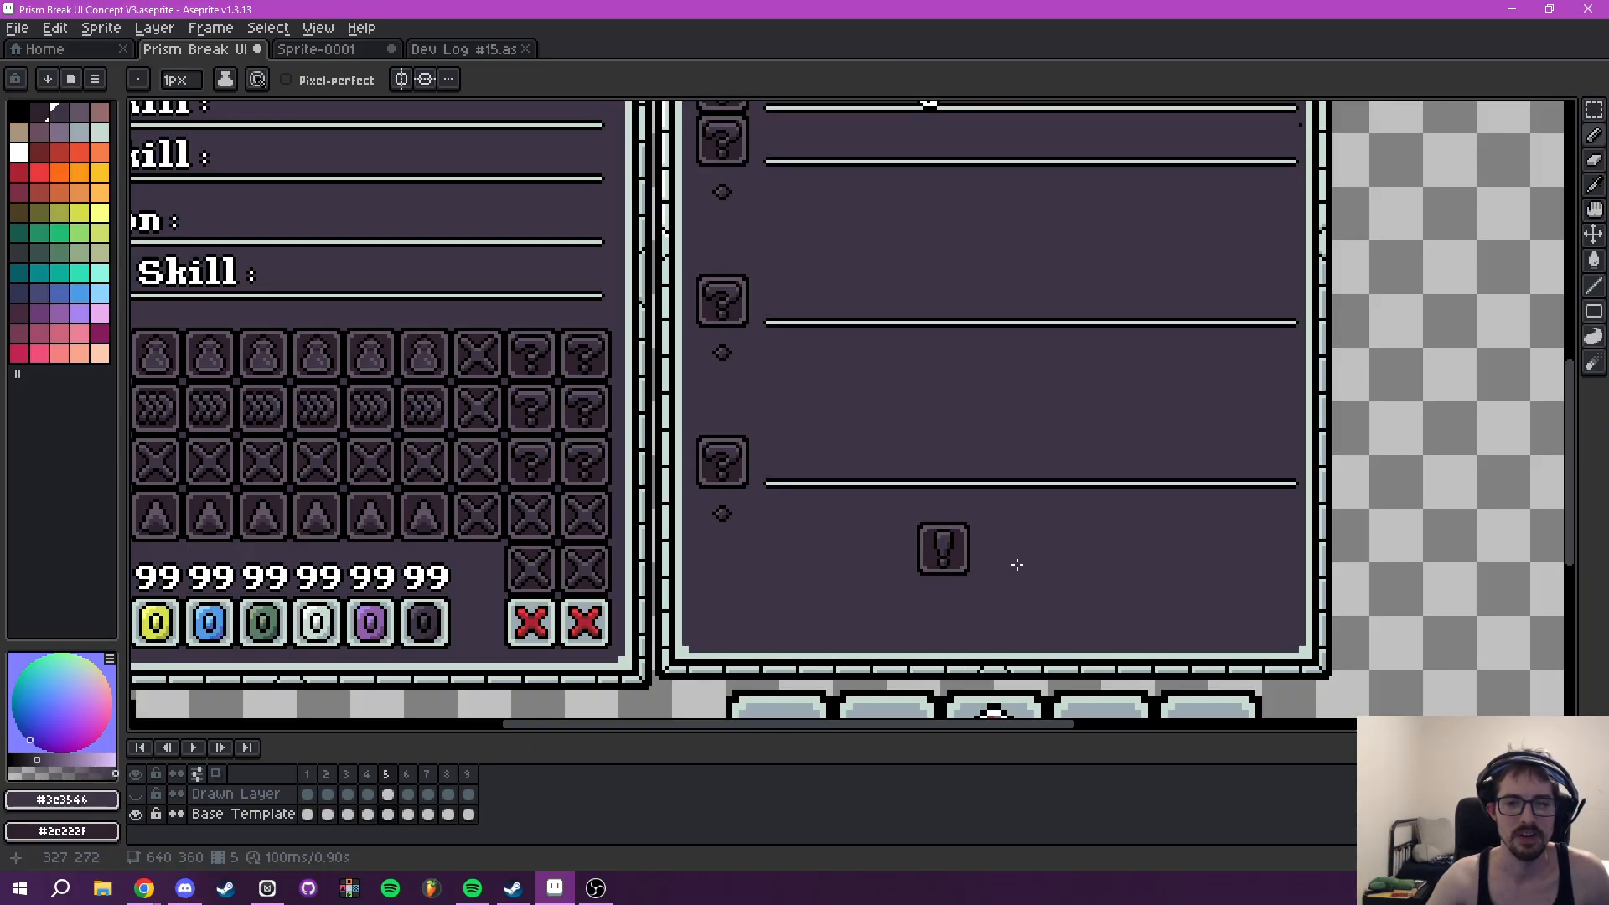
drag(1050, 542, 880, 484)
scroll(735, 531, up, 2)
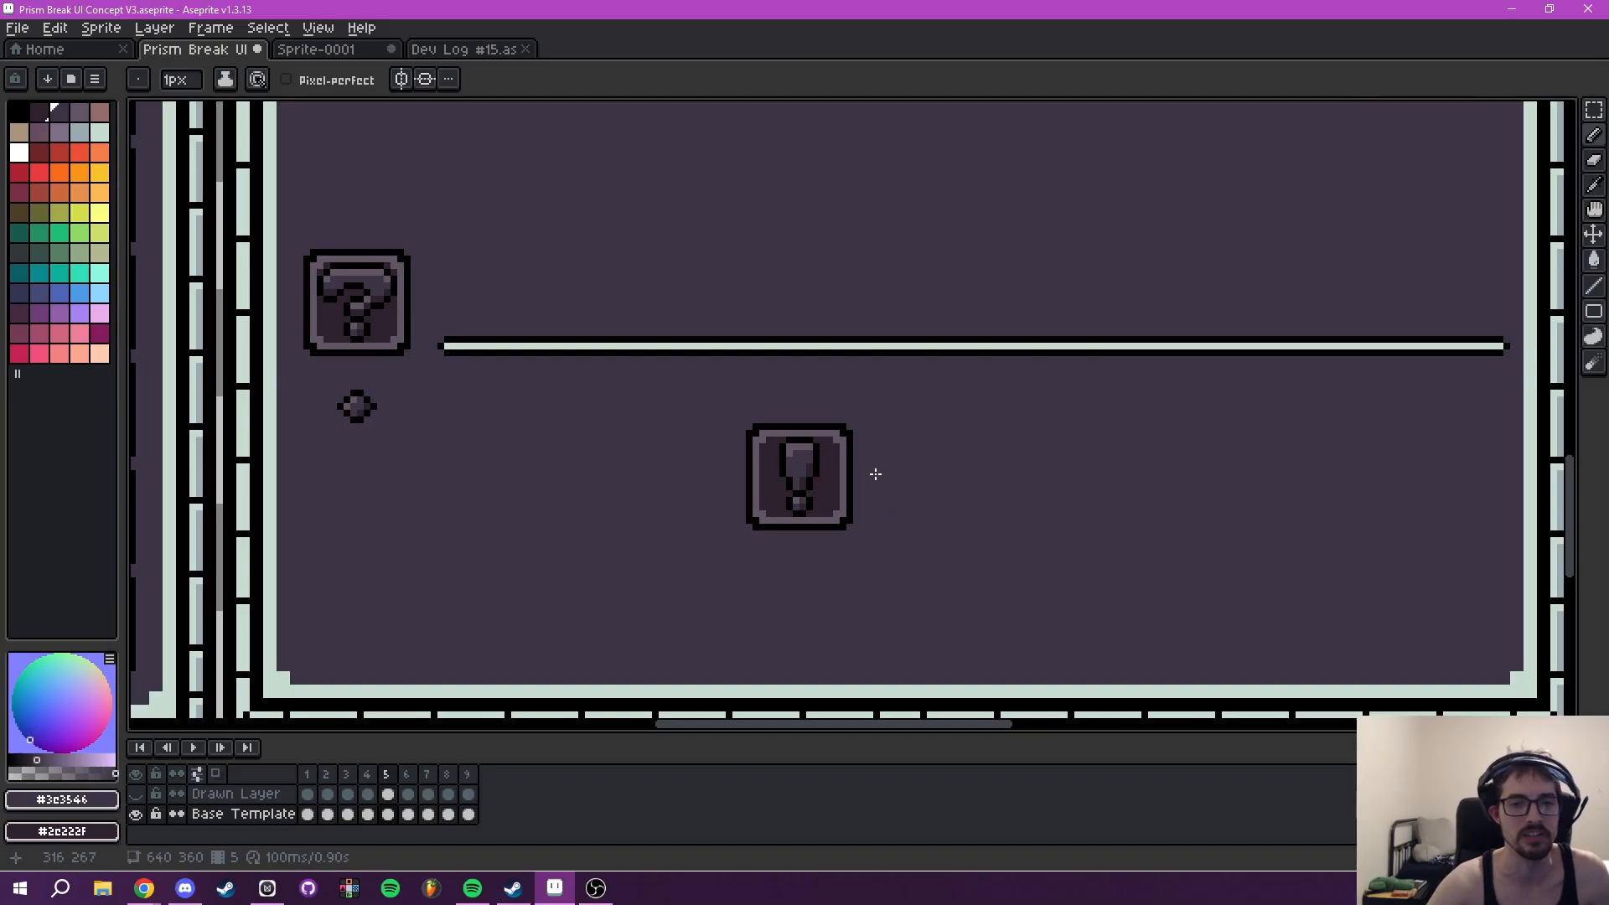
scroll(875, 475, down, 3)
scroll(872, 474, up, 3)
drag(861, 474, 779, 503)
scroll(738, 486, up, 2)
- Cut the 16 by 16 exclamation-mark icon from the lower Tooltip area and fill the gap with #3e3546
key(m)
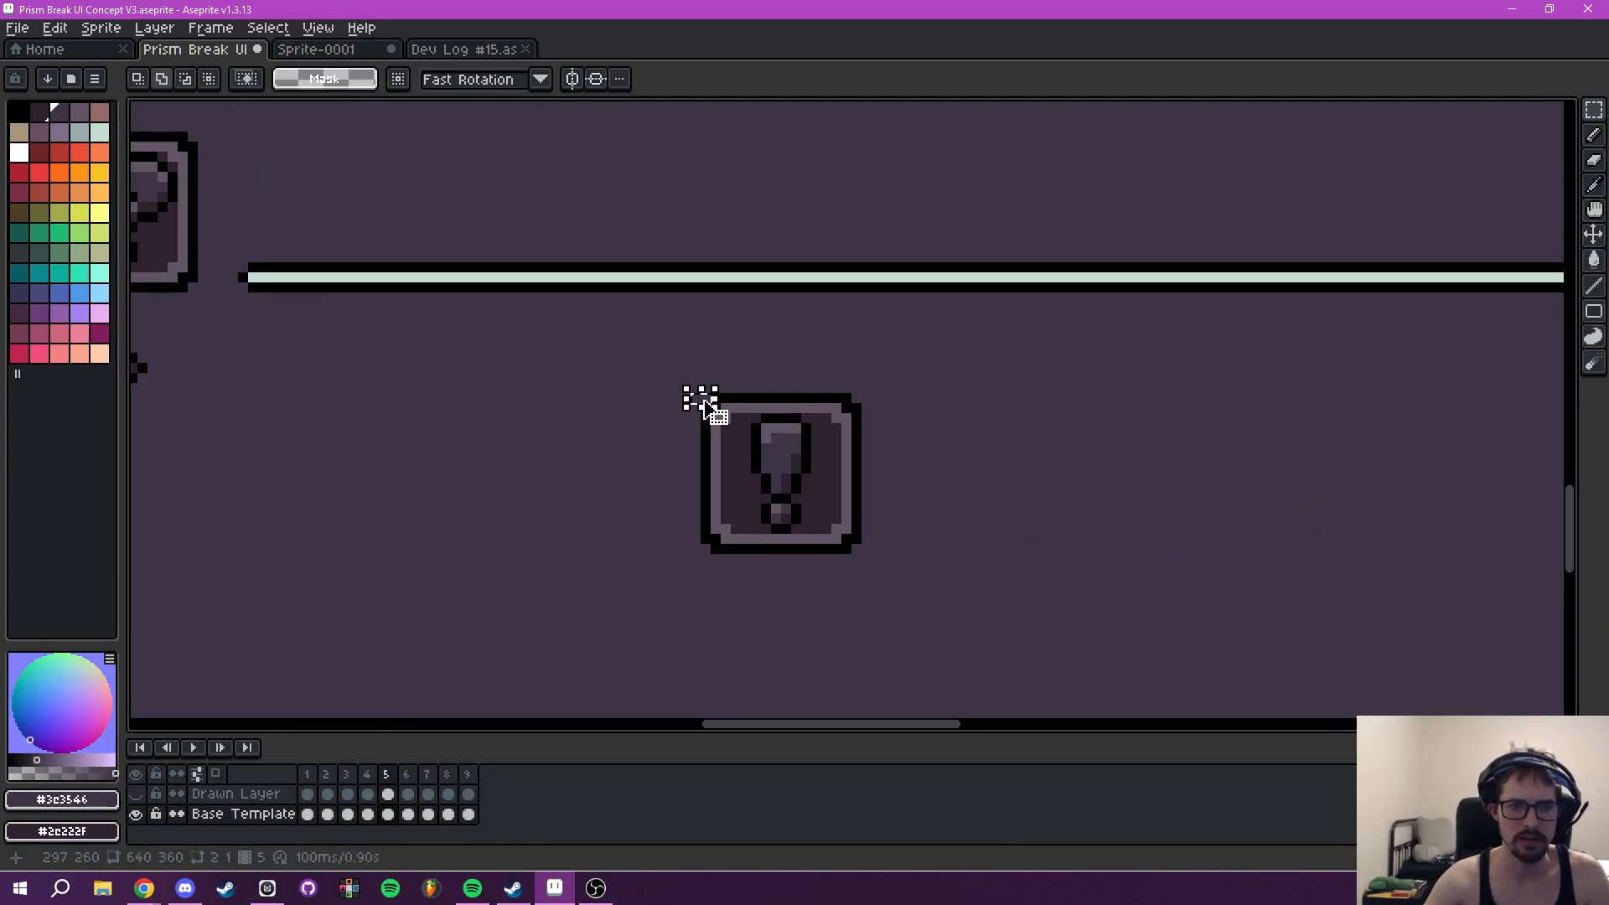
drag(703, 401, 858, 555)
key(Delete)
key(i)
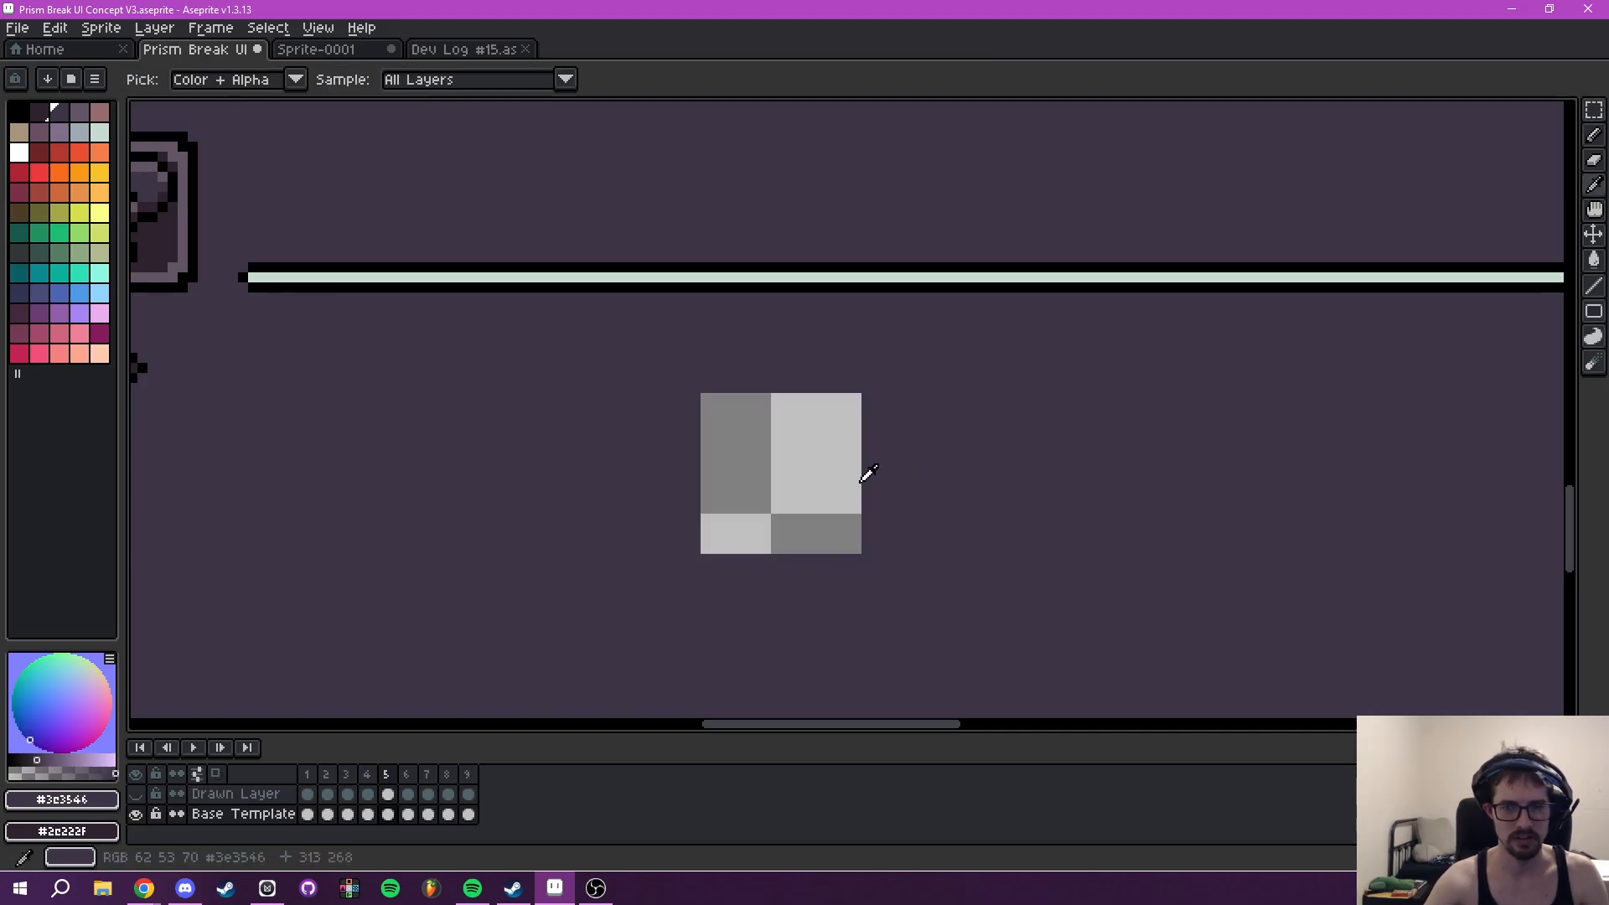
click(810, 471)
key(g)
key(i)
click(958, 499)
key(g)
click(797, 531)
- Paste the exclamation-mark icon over the lowest question-mark placeholder in the Tooltip
scroll(884, 500, down, 7)
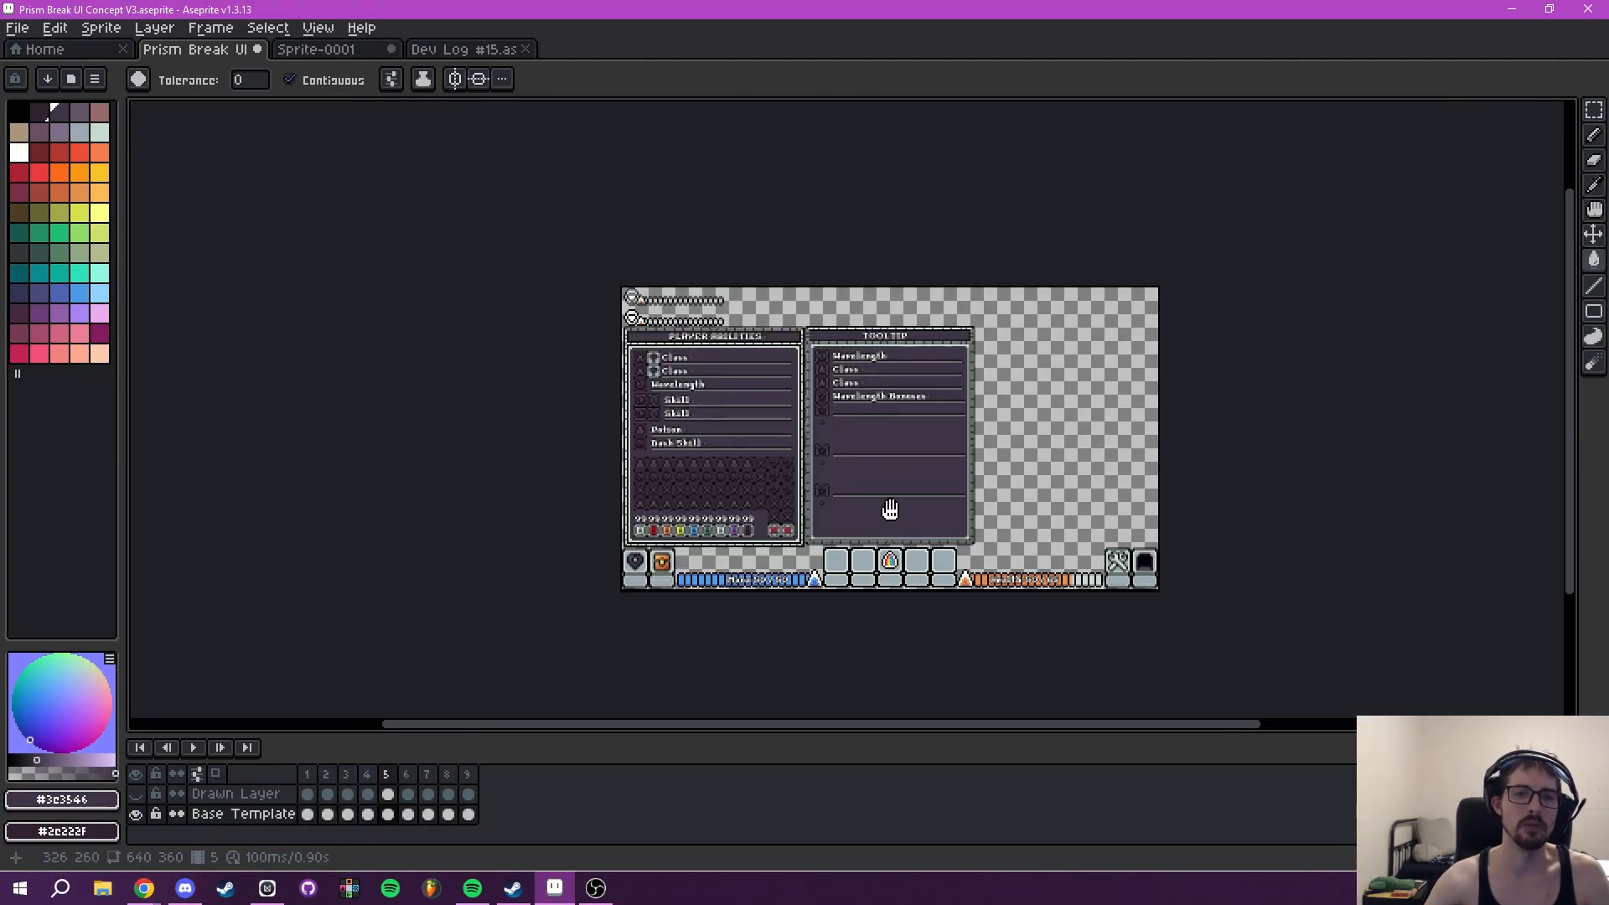
scroll(896, 501, up, 3)
drag(884, 478, 833, 438)
key(ctrl+v)
drag(943, 673, 719, 591)
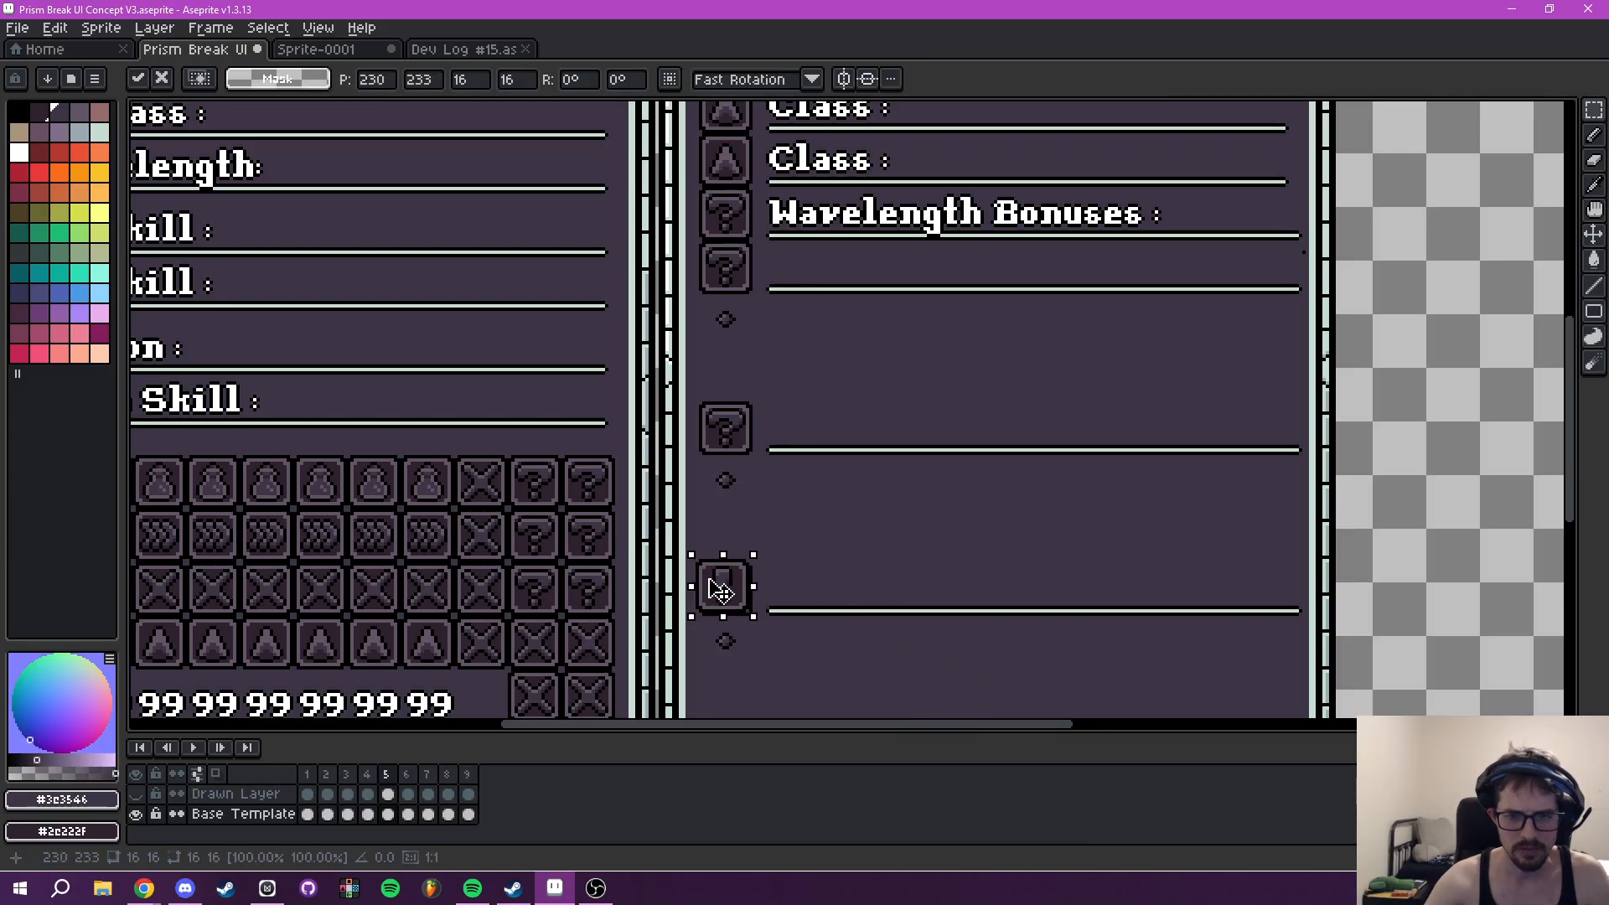
key(Return)
- Paste the exclamation-mark icon over the other two question-mark placeholders below the Wavelength Bonuses row
drag(934, 549, 873, 624)
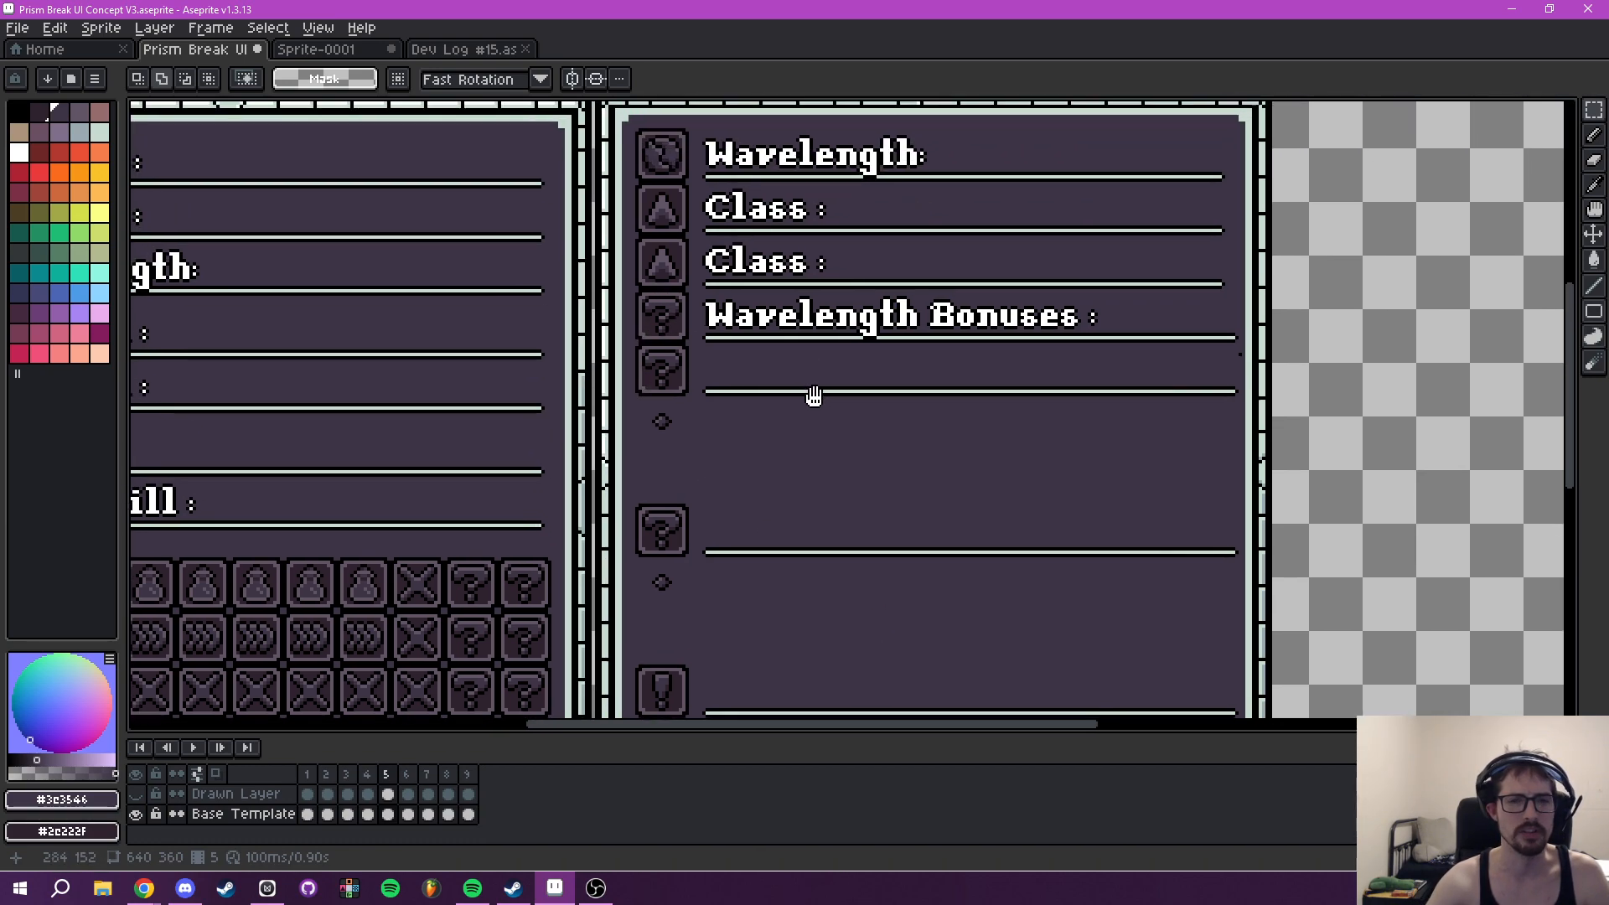
key(ctrl+v)
drag(893, 419, 661, 559)
click(789, 541)
drag(867, 499, 614, 334)
key(ctrl+v)
click(822, 396)
scroll(823, 396, down, 2)
scroll(839, 411, up, 1)
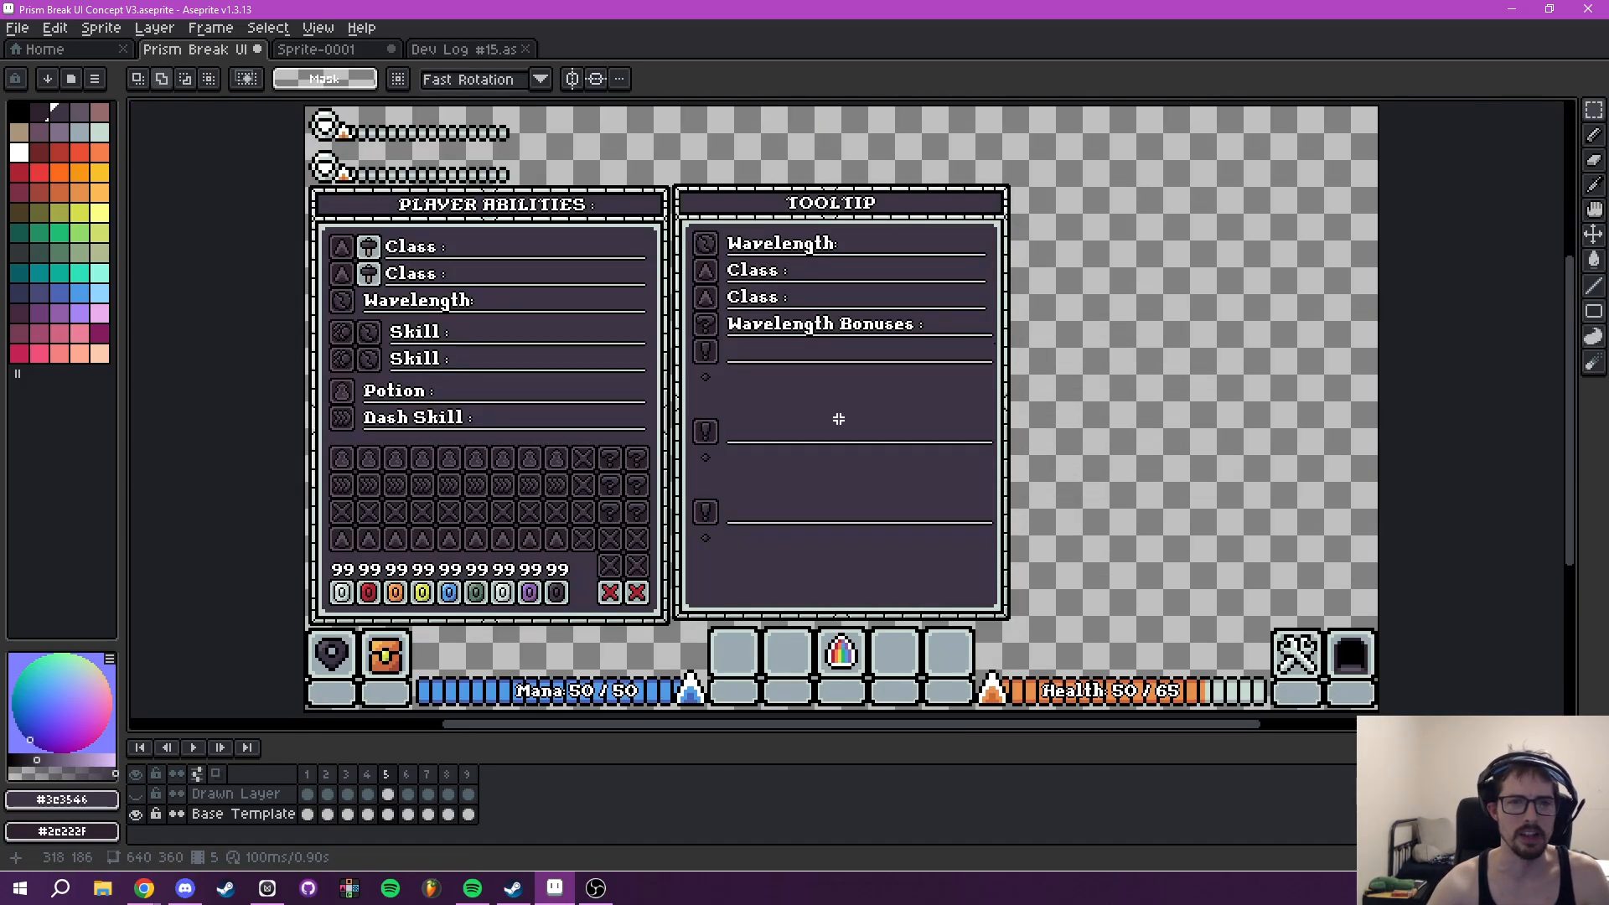
- Check the three new placeholders in the Tooltip and make the Drawn Layer visible again
scroll(816, 425, up, 1)
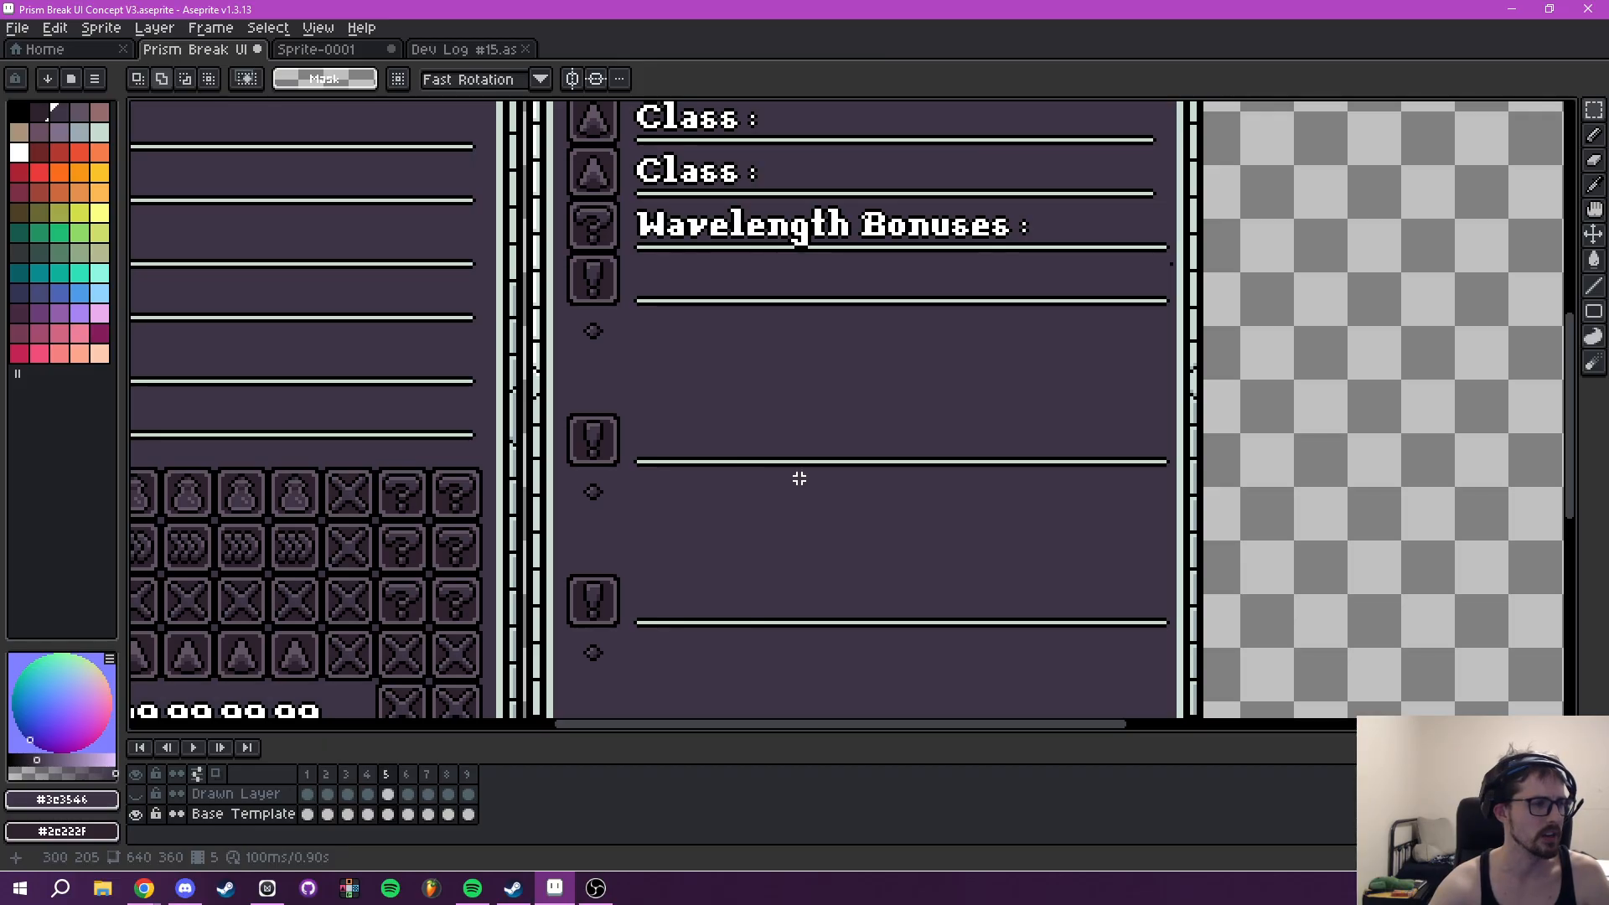
scroll(733, 528, down, 1)
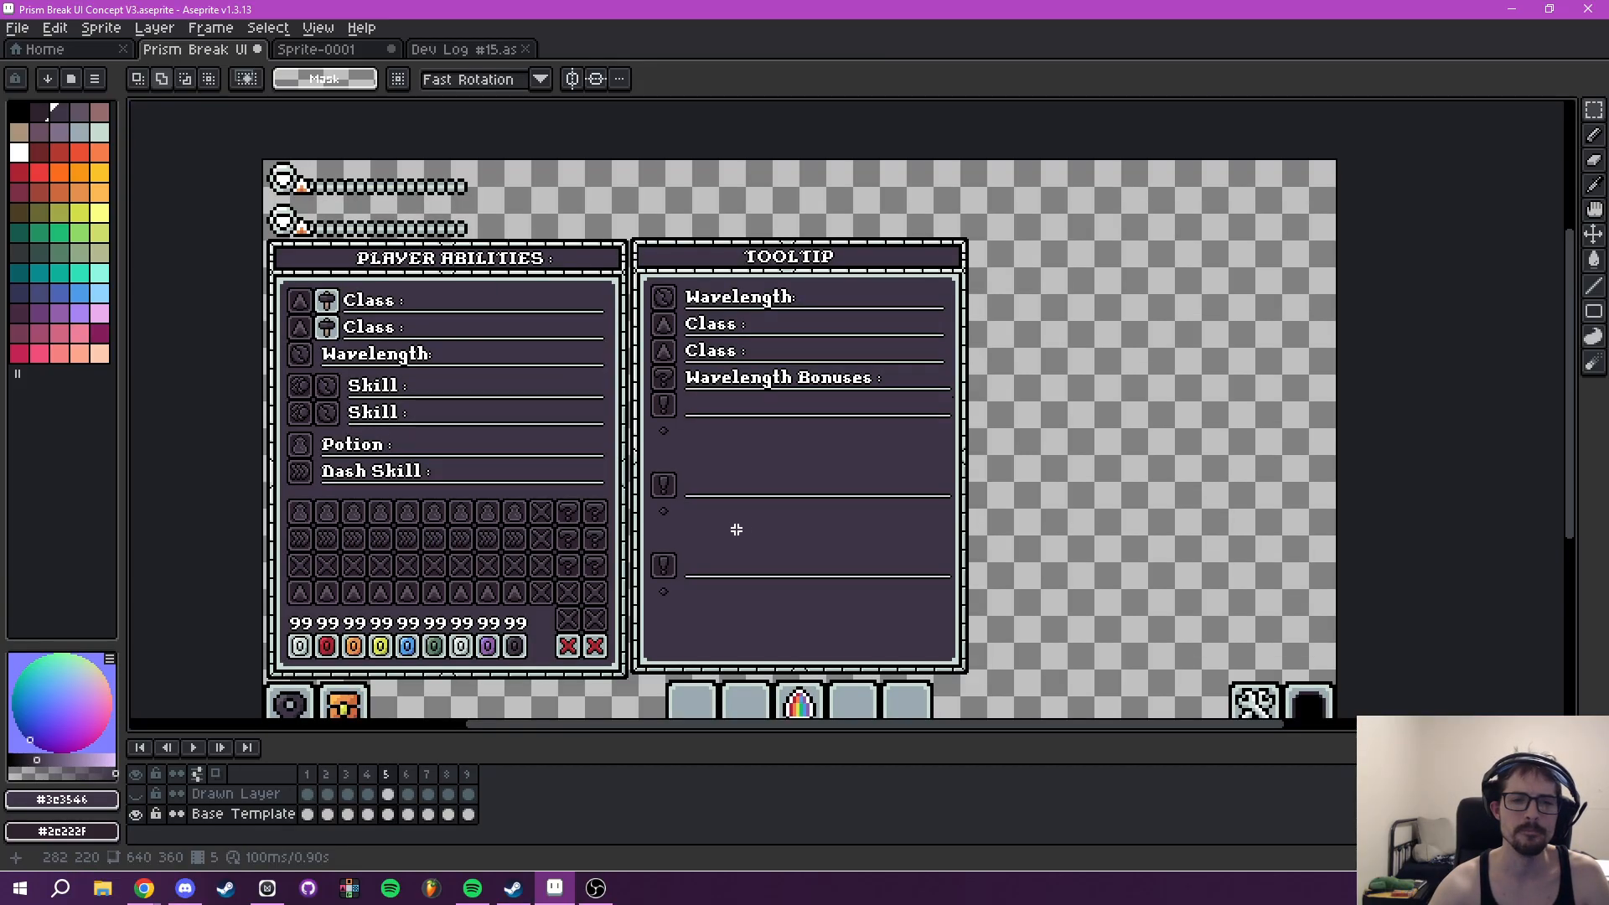
drag(824, 532, 902, 514)
scroll(905, 514, up, 1)
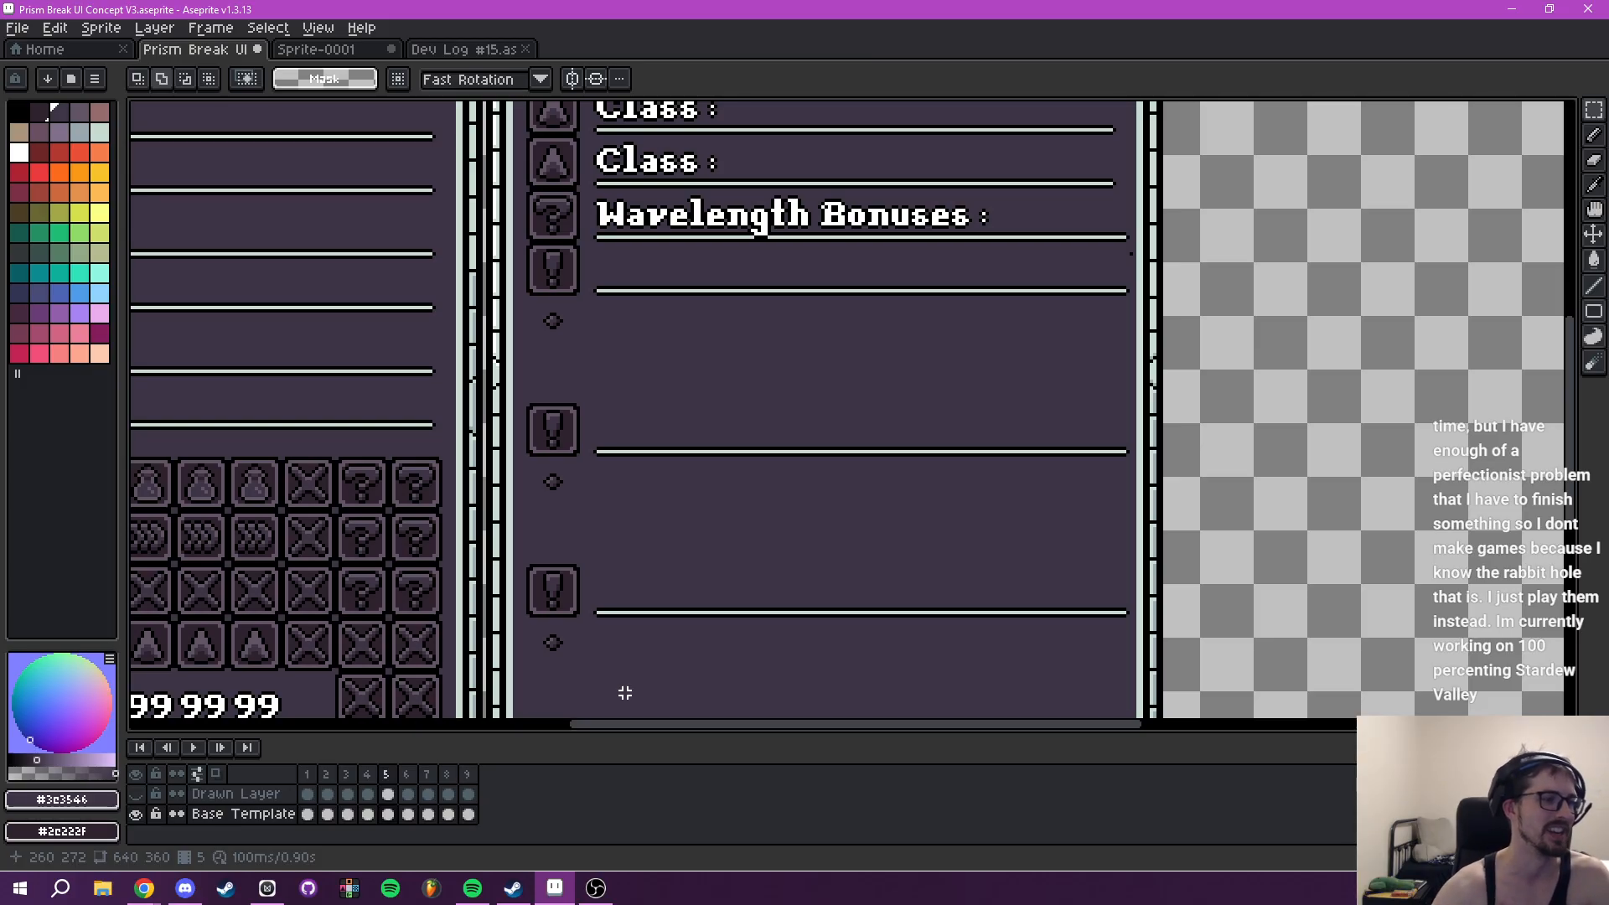
click(136, 794)
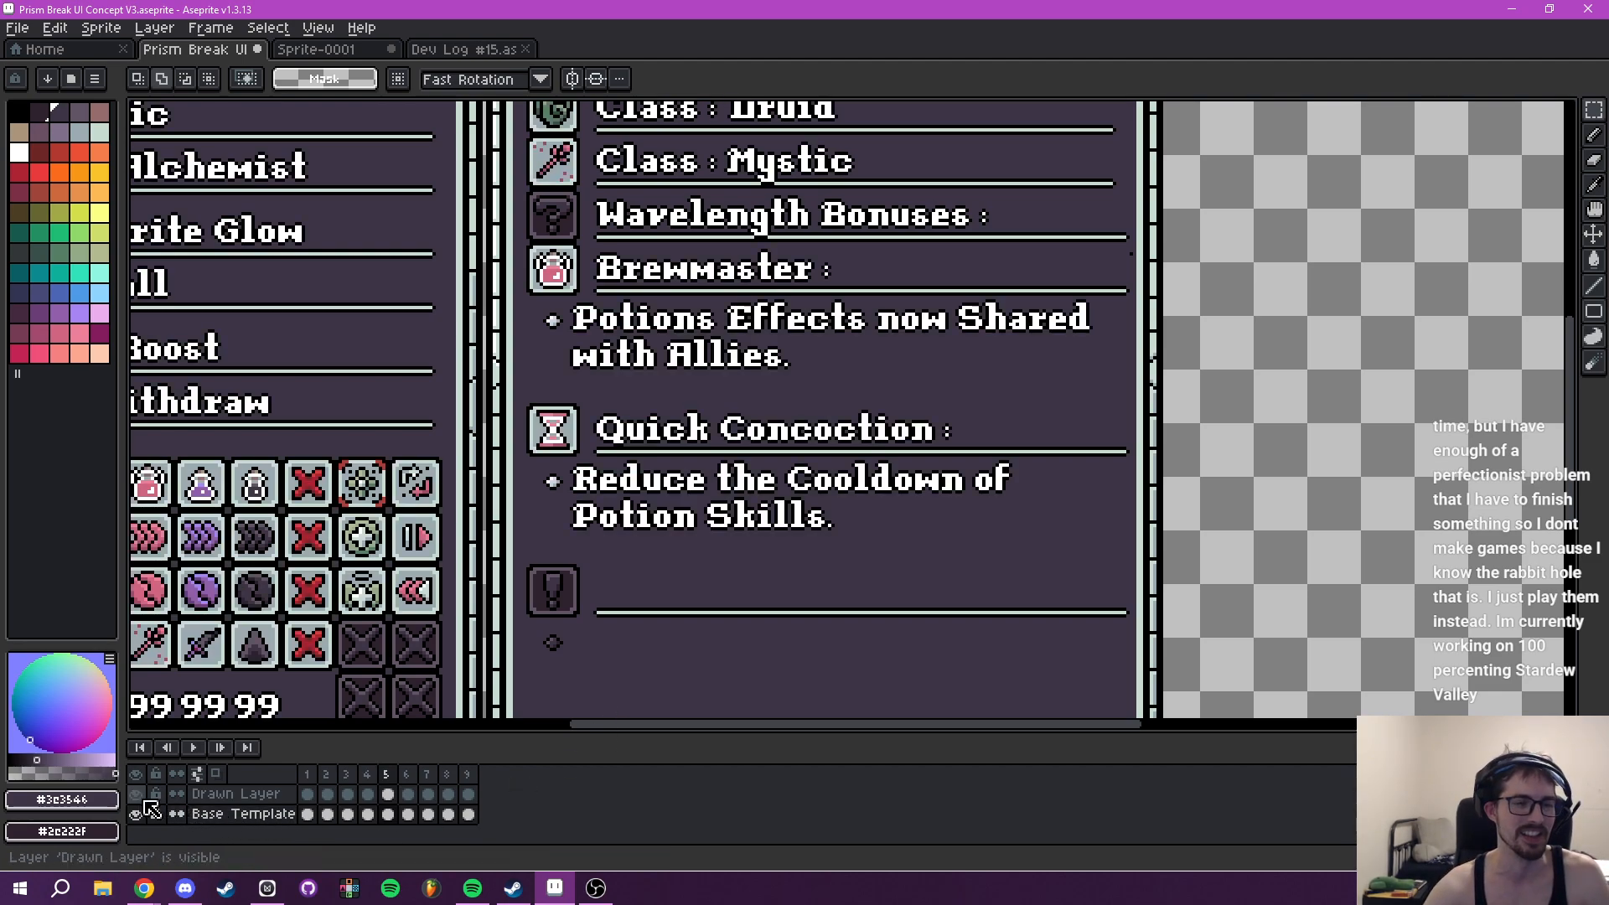
- Examine the Tooltip's Wavelength Bonuses entries and remaining placeholder alongside the Player Abilities panel with the Drawn Layer shown
scroll(696, 571, down, 2)
scroll(697, 571, down, 1)
scroll(740, 549, up, 3)
drag(677, 508, 812, 479)
mouse_move(813, 552)
mouse_down()
mouse_move(810, 452)
mouse_move(835, 458)
mouse_move(838, 549)
mouse_up()
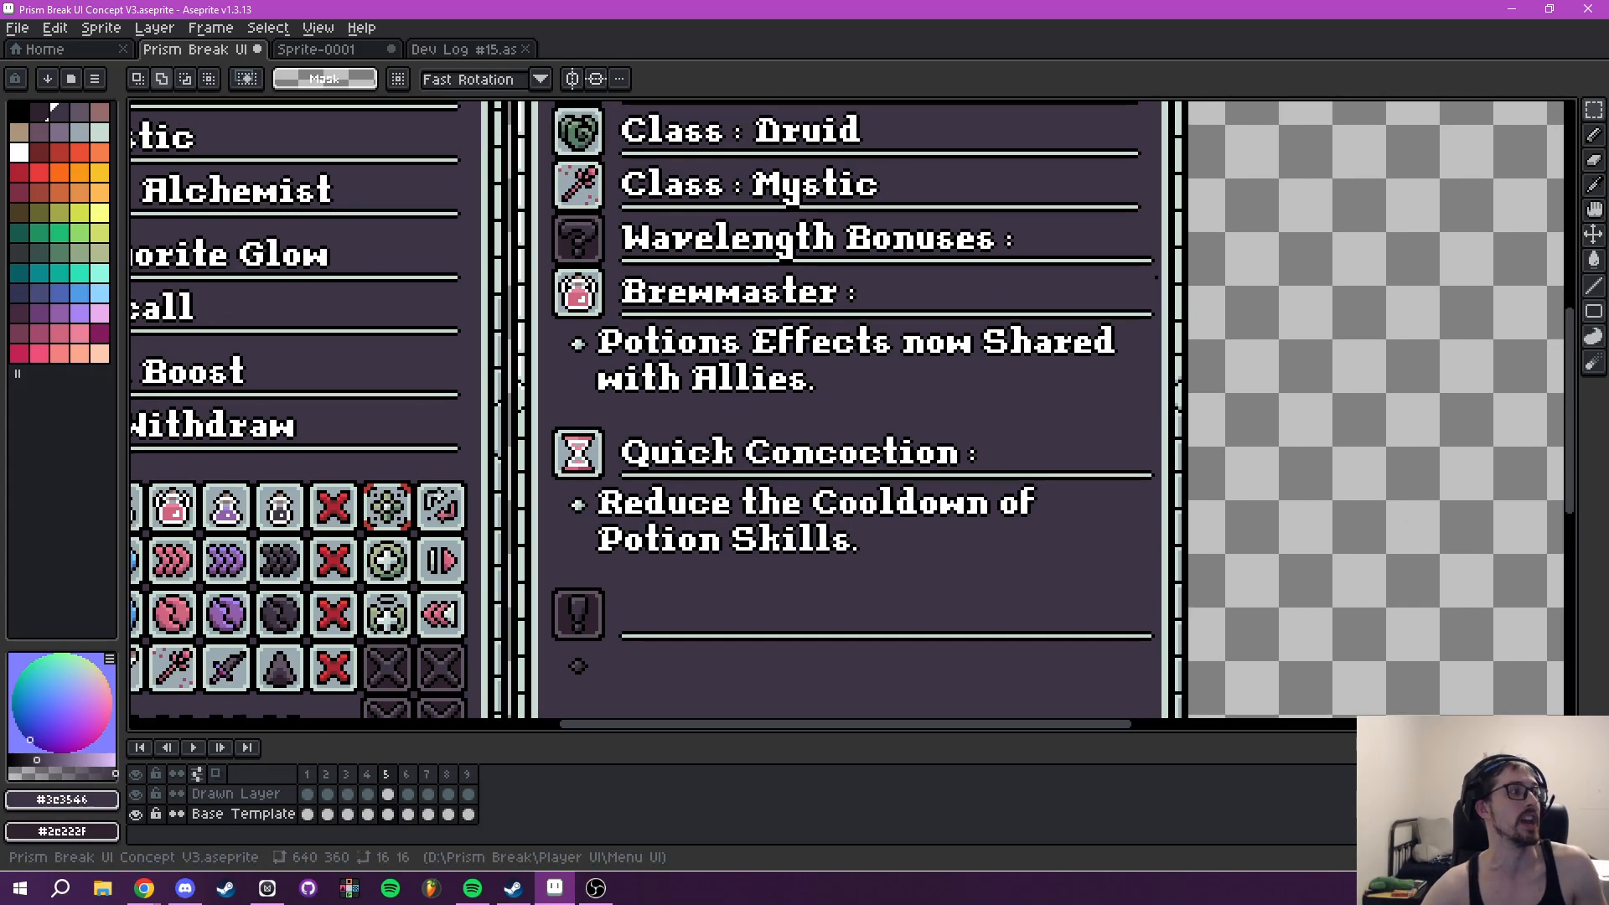
drag(749, 316, 751, 316)
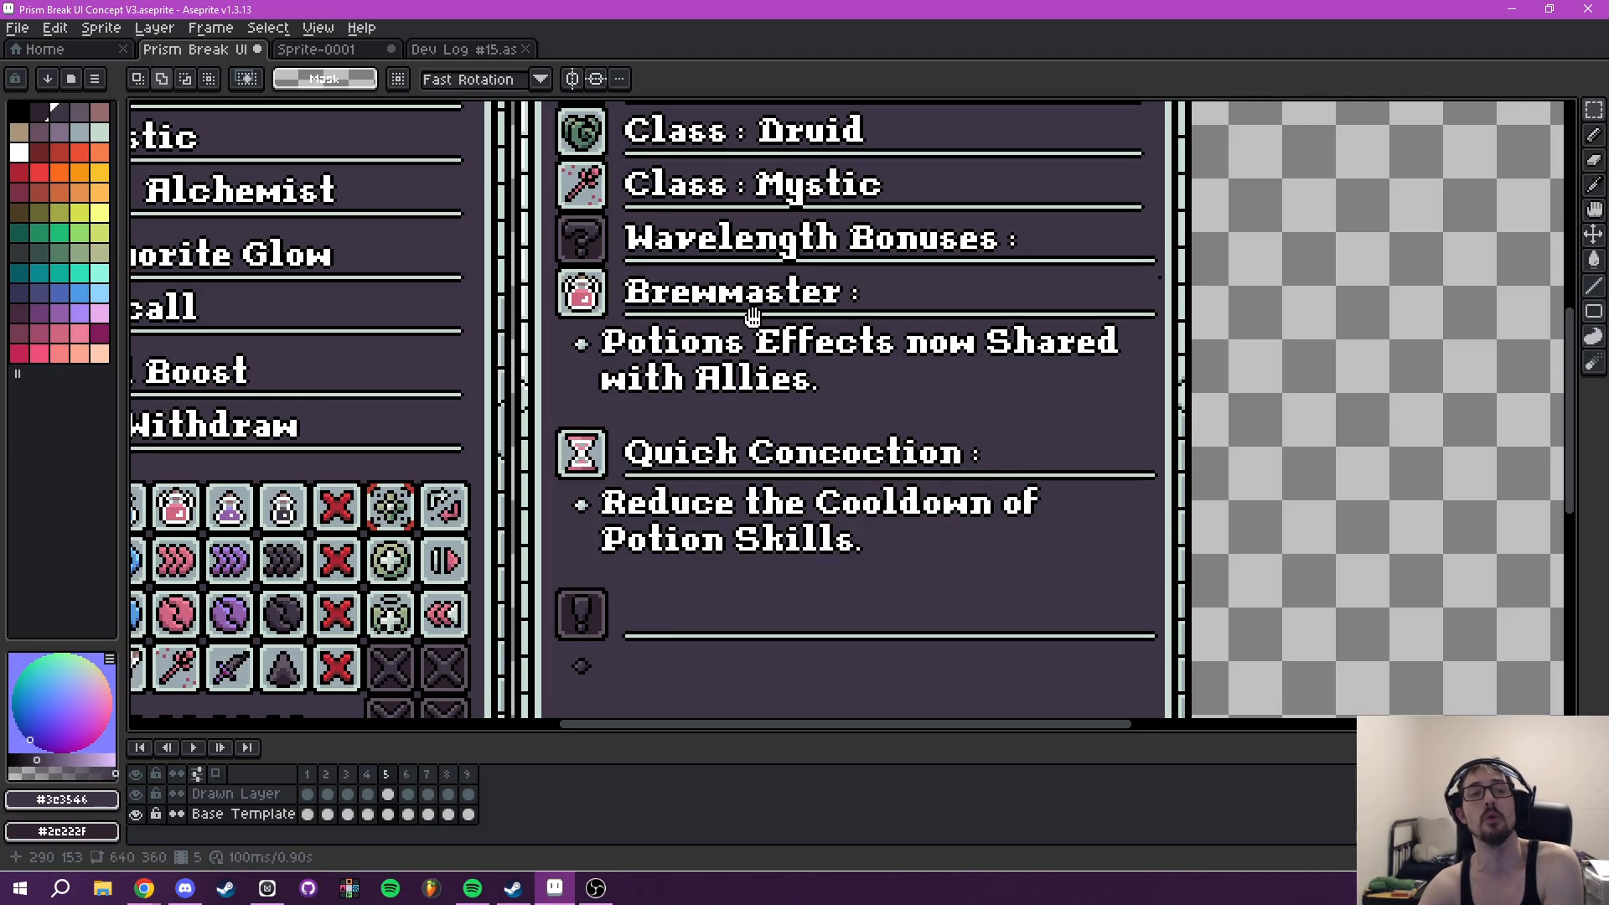
scroll(752, 316, down, 2)
scroll(838, 378, down, 2)
drag(839, 380, 837, 380)
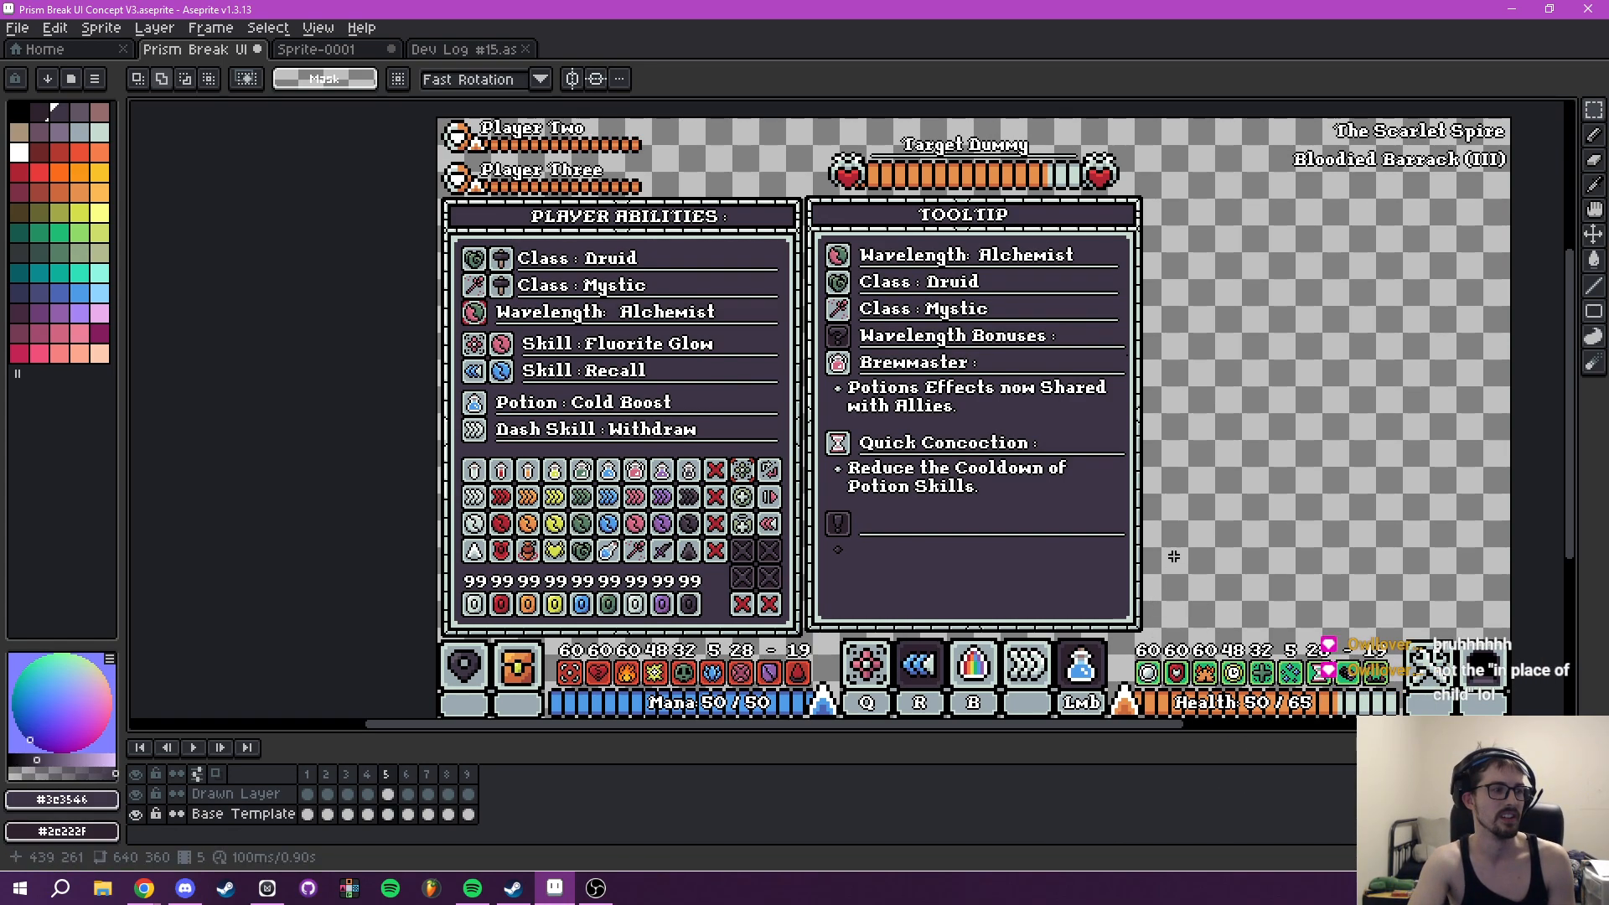
drag(1187, 459, 899, 355)
scroll(1114, 518, down, 1)
scroll(915, 484, up, 3)
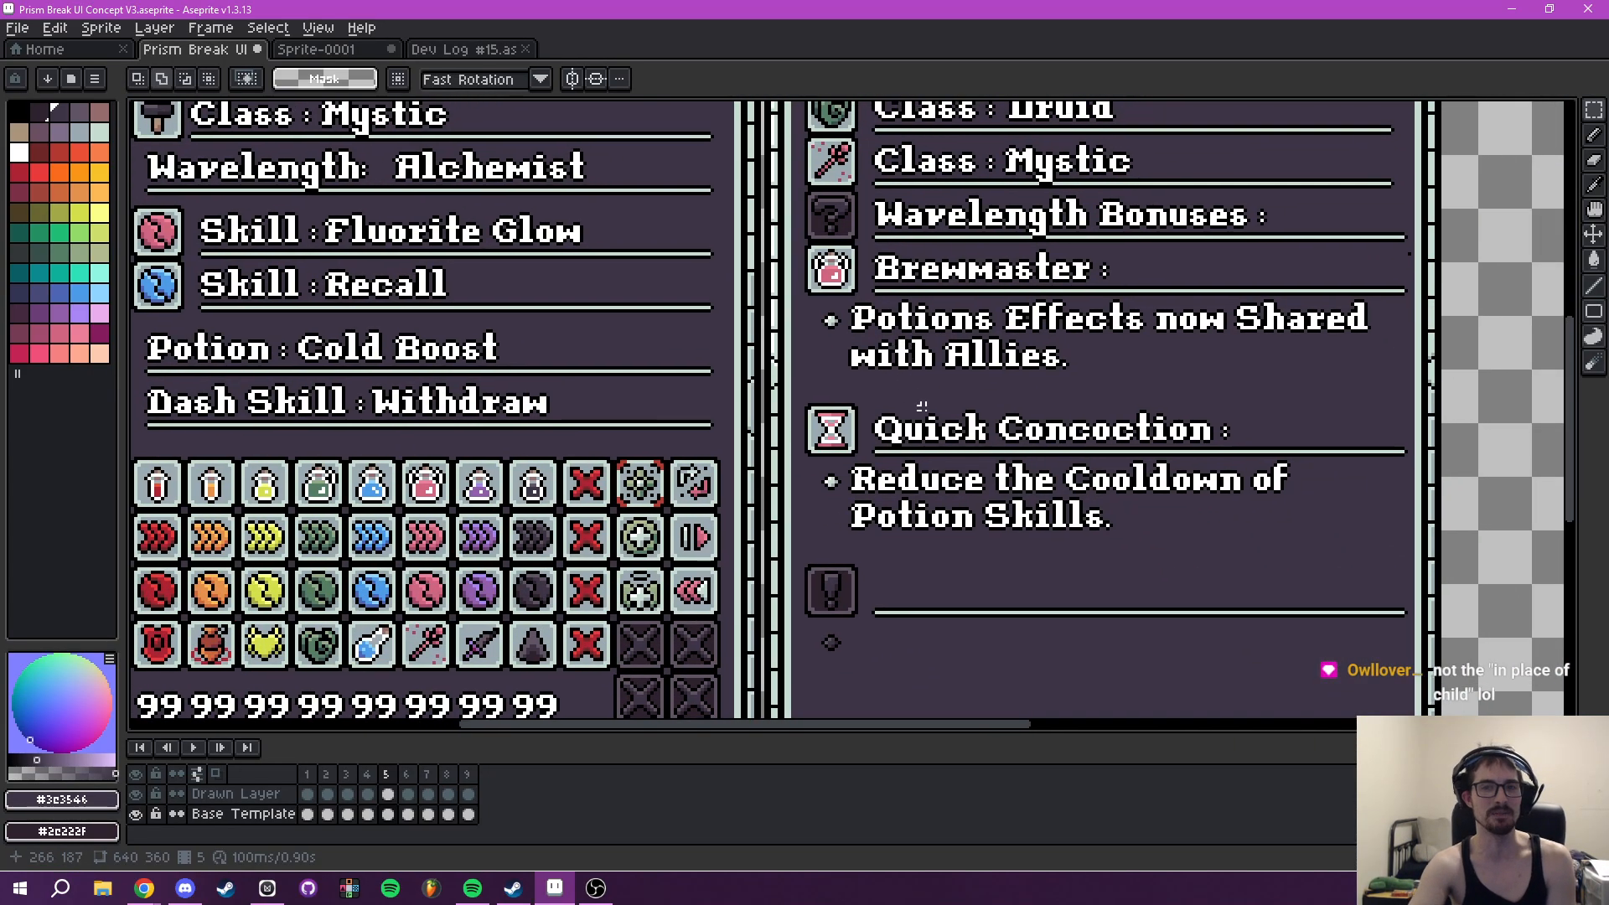
scroll(1255, 479, down, 2)
scroll(1255, 479, down, 1)
drag(1255, 479, 1156, 489)
scroll(1189, 468, up, 1)
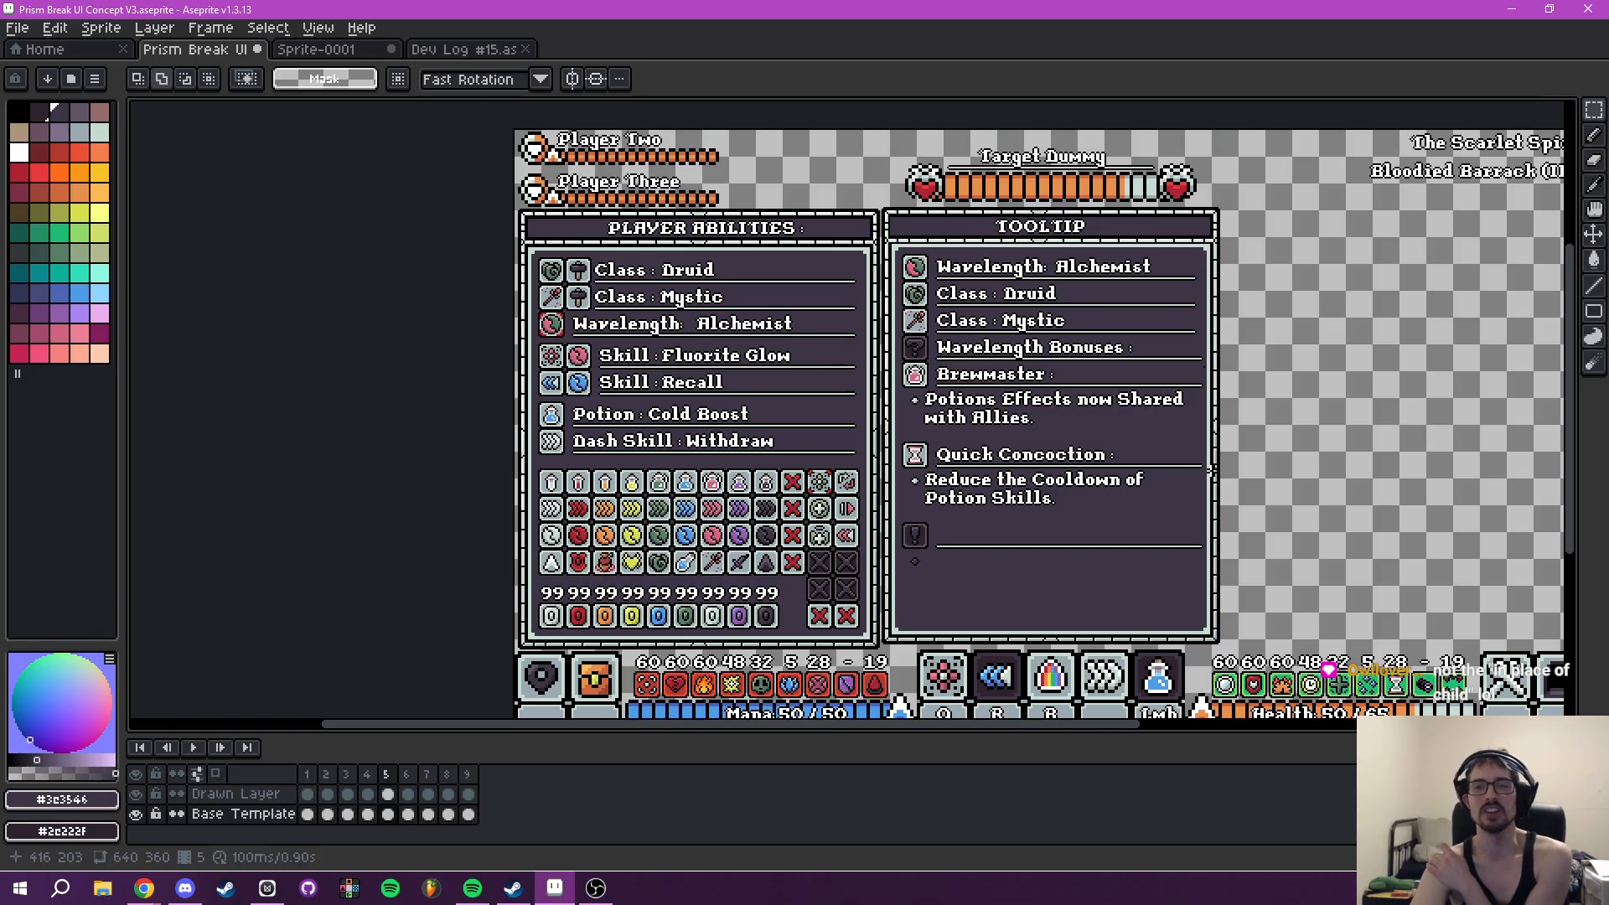
scroll(1110, 481, up, 2)
scroll(1123, 480, down, 2)
drag(1135, 476, 1016, 443)
scroll(1032, 442, up, 2)
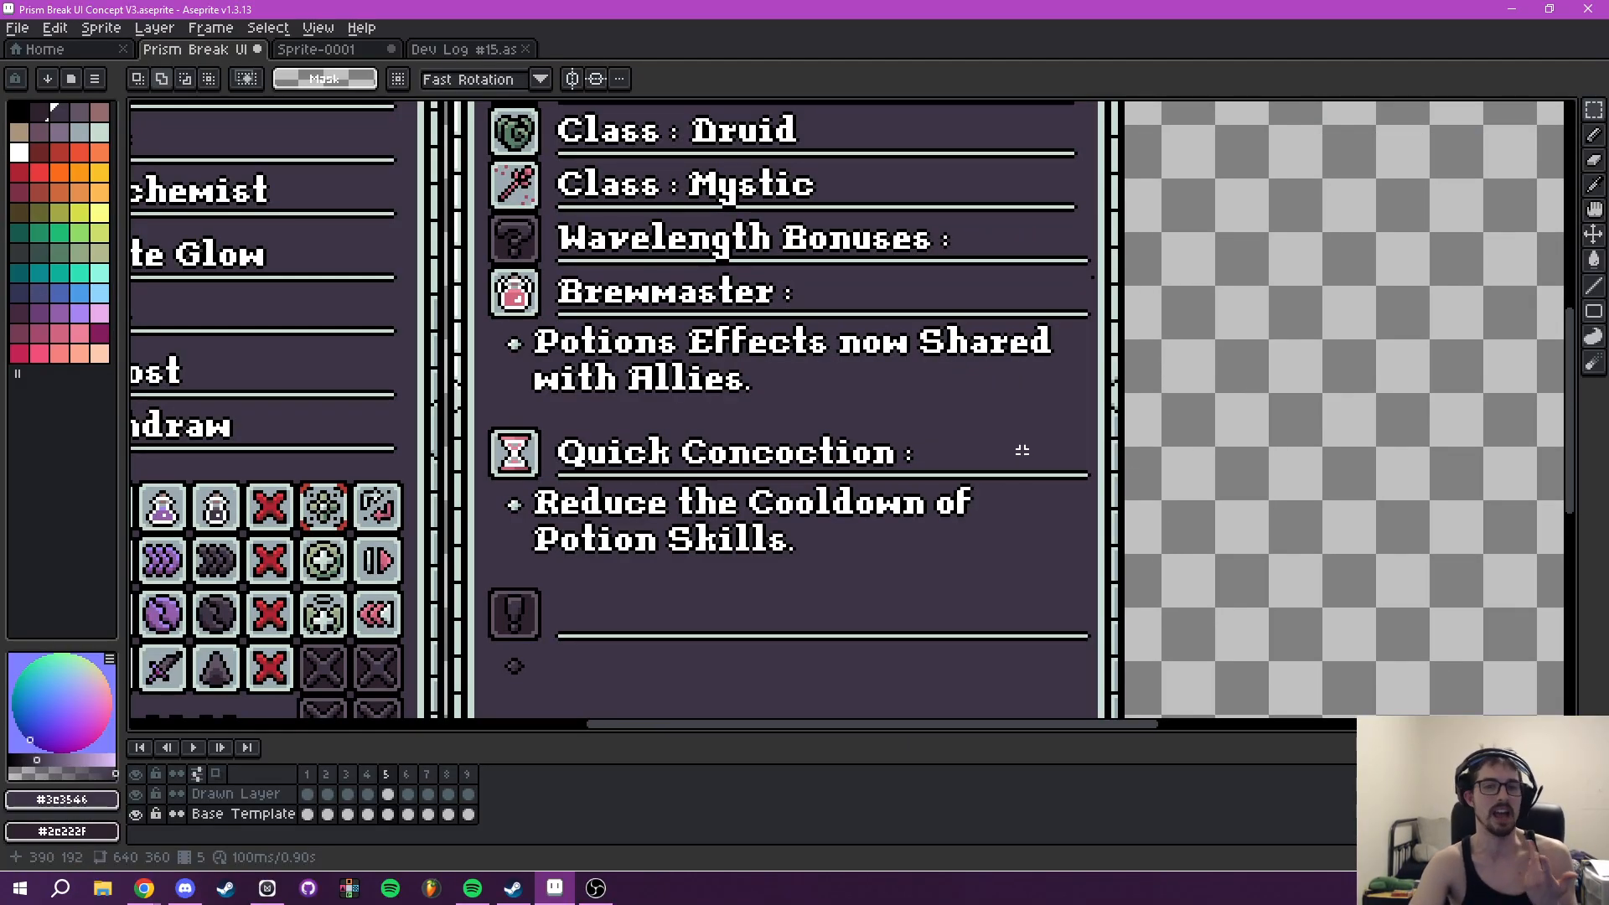
scroll(1022, 449, down, 2)
drag(1022, 469, 1059, 439)
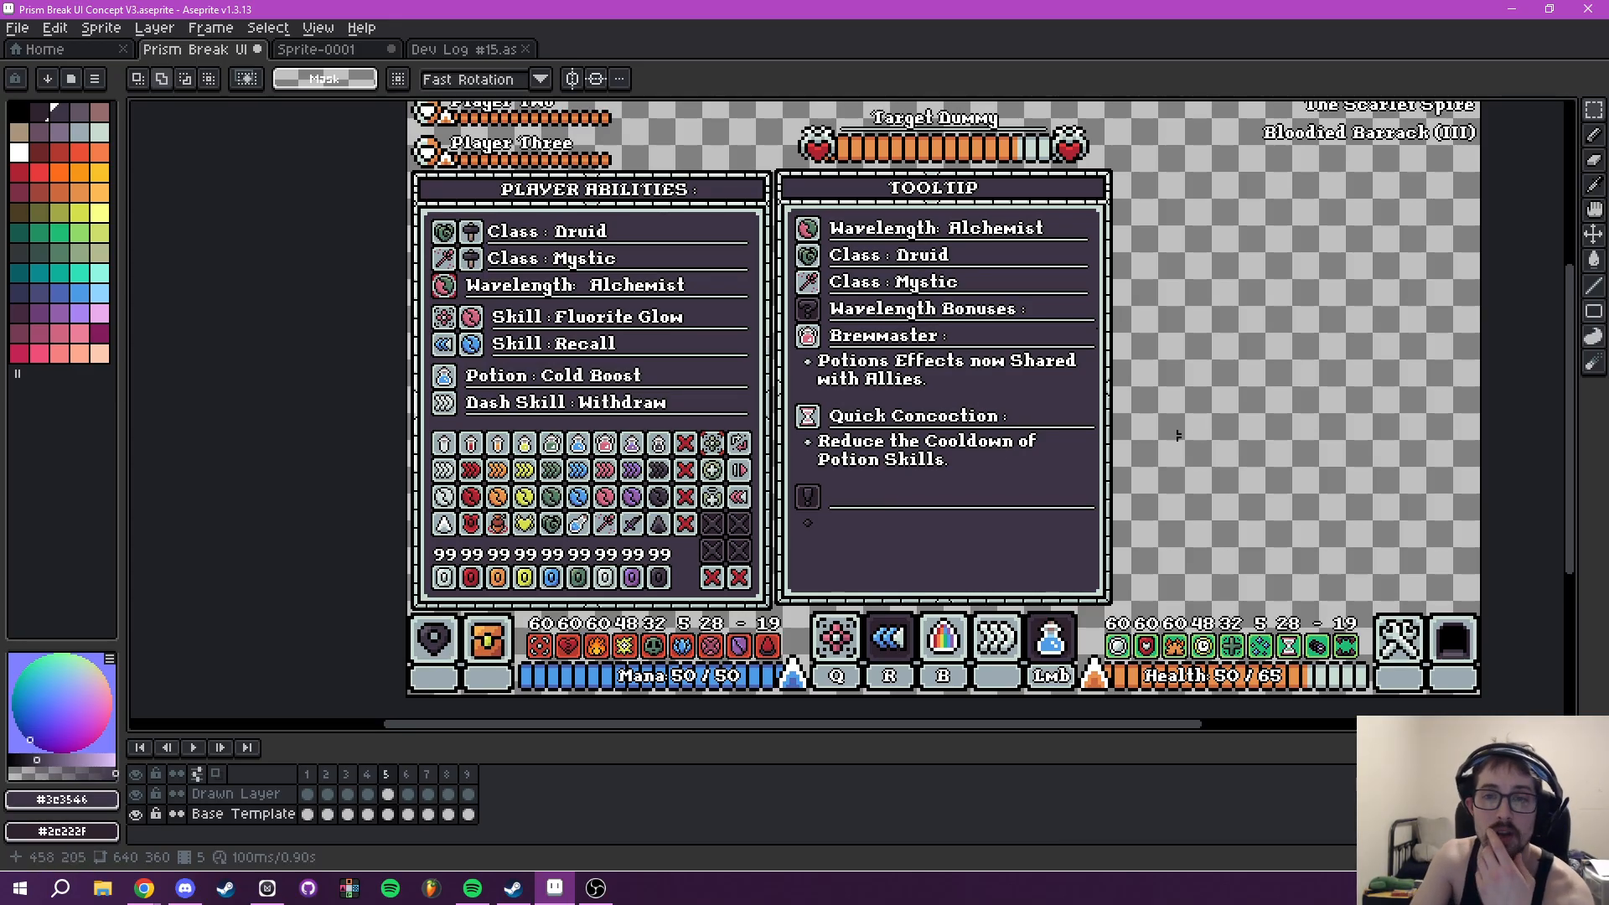
scroll(838, 335, up, 2)
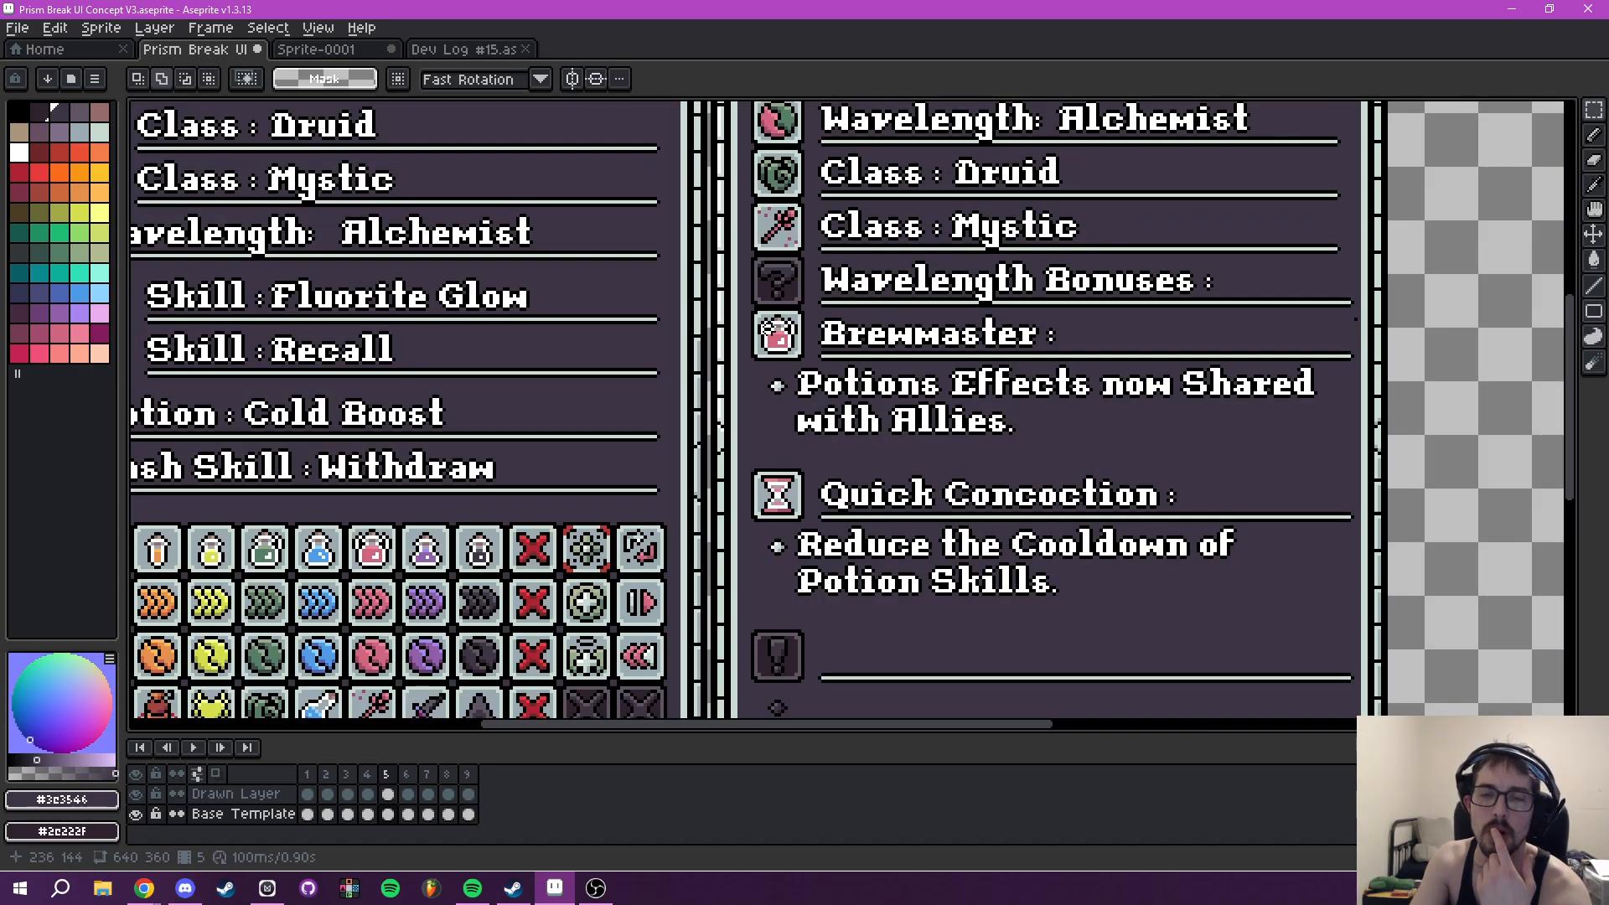
- Select the 16 × 16 green plus icon tile in the second row of the Player Abilities icon grid
drag(879, 454, 852, 502)
scroll(922, 363, down, 2)
drag(768, 412, 865, 432)
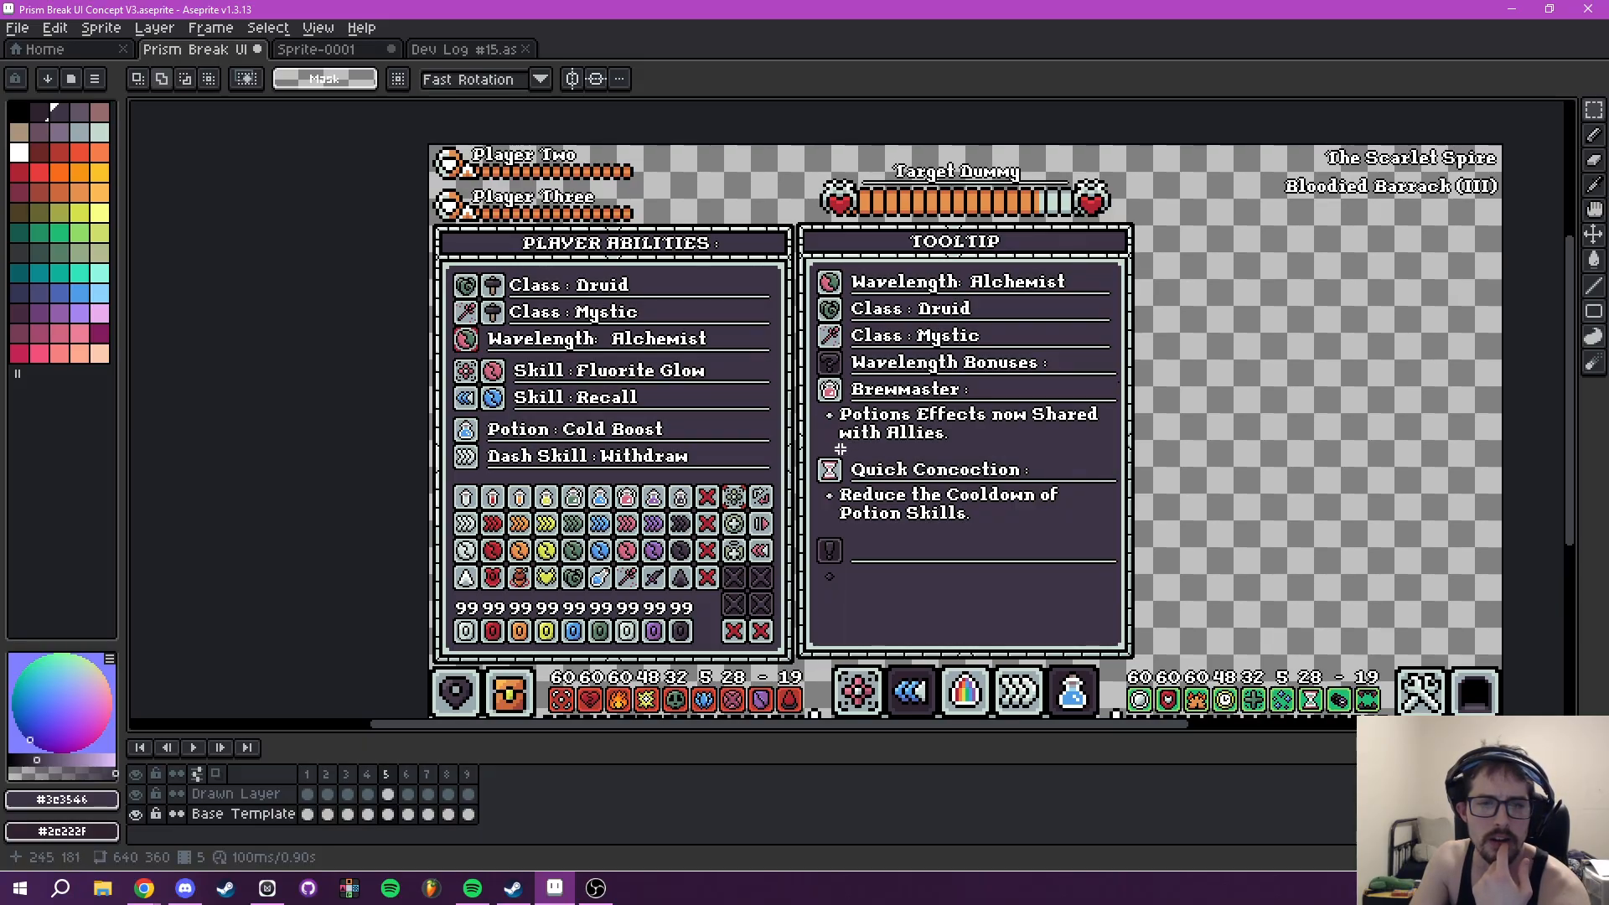
drag(938, 309, 922, 370)
scroll(857, 403, up, 2)
scroll(856, 403, up, 2)
drag(304, 665, 662, 327)
scroll(506, 459, down, 4)
scroll(721, 425, up, 6)
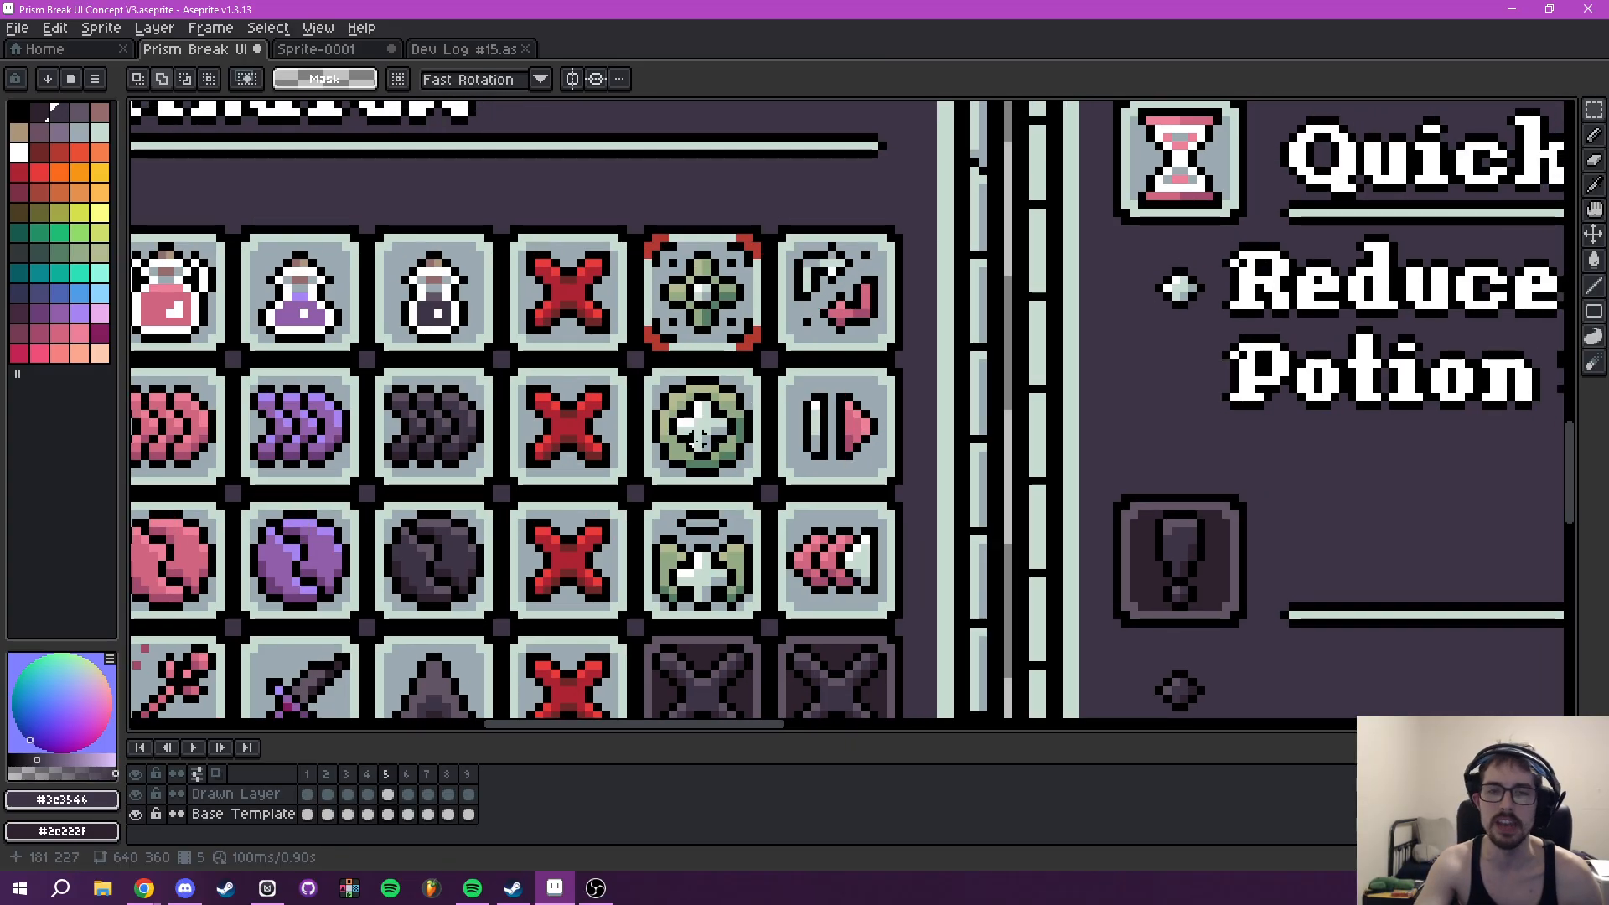
scroll(683, 425, up, 2)
drag(592, 267, 898, 580)
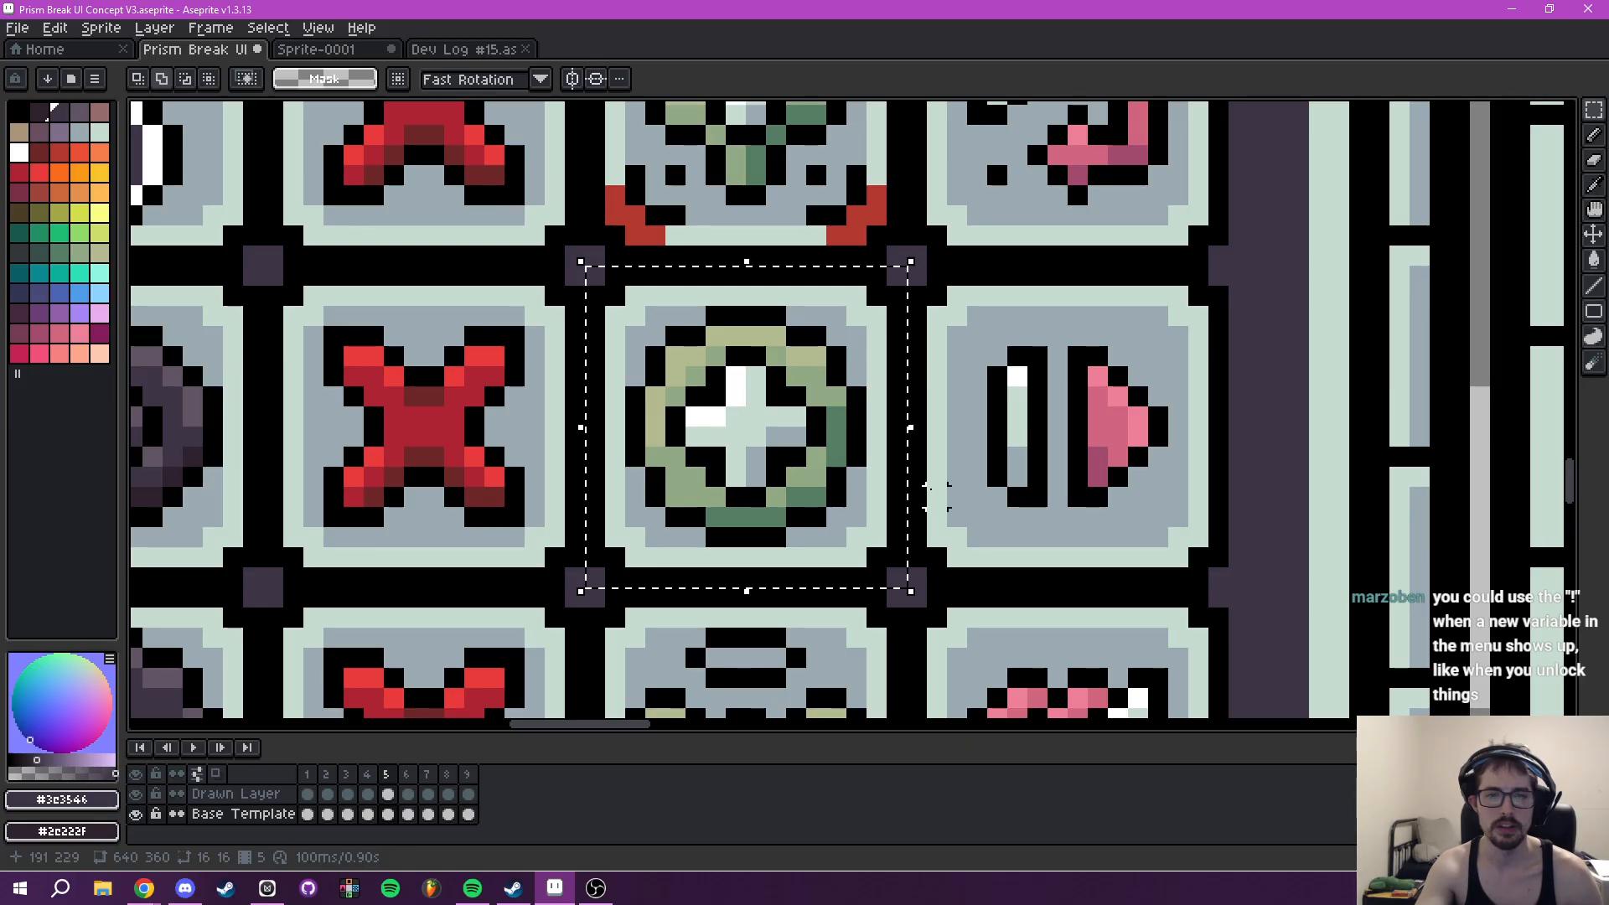
scroll(913, 490, down, 2)
scroll(880, 490, up, 1)
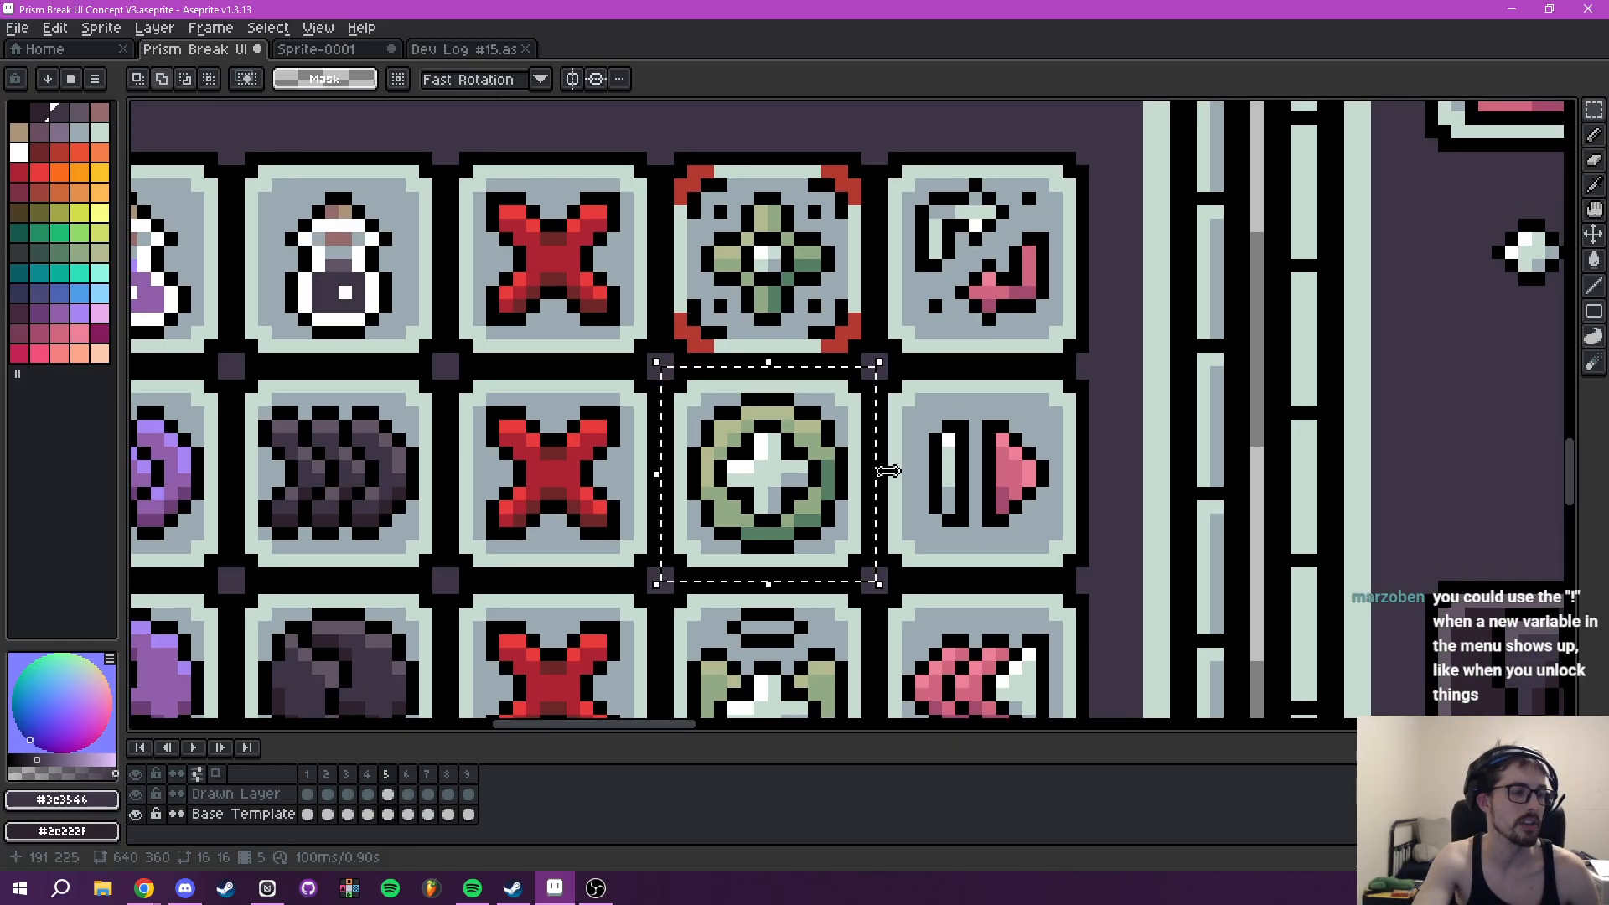
- Recolour the body of the exclamation-mark icon below Quick Concoction in yellow, with a light yellow highlight and darker yellow shadow
scroll(1097, 496, down, 2)
scroll(869, 420, up, 1)
scroll(812, 435, up, 2)
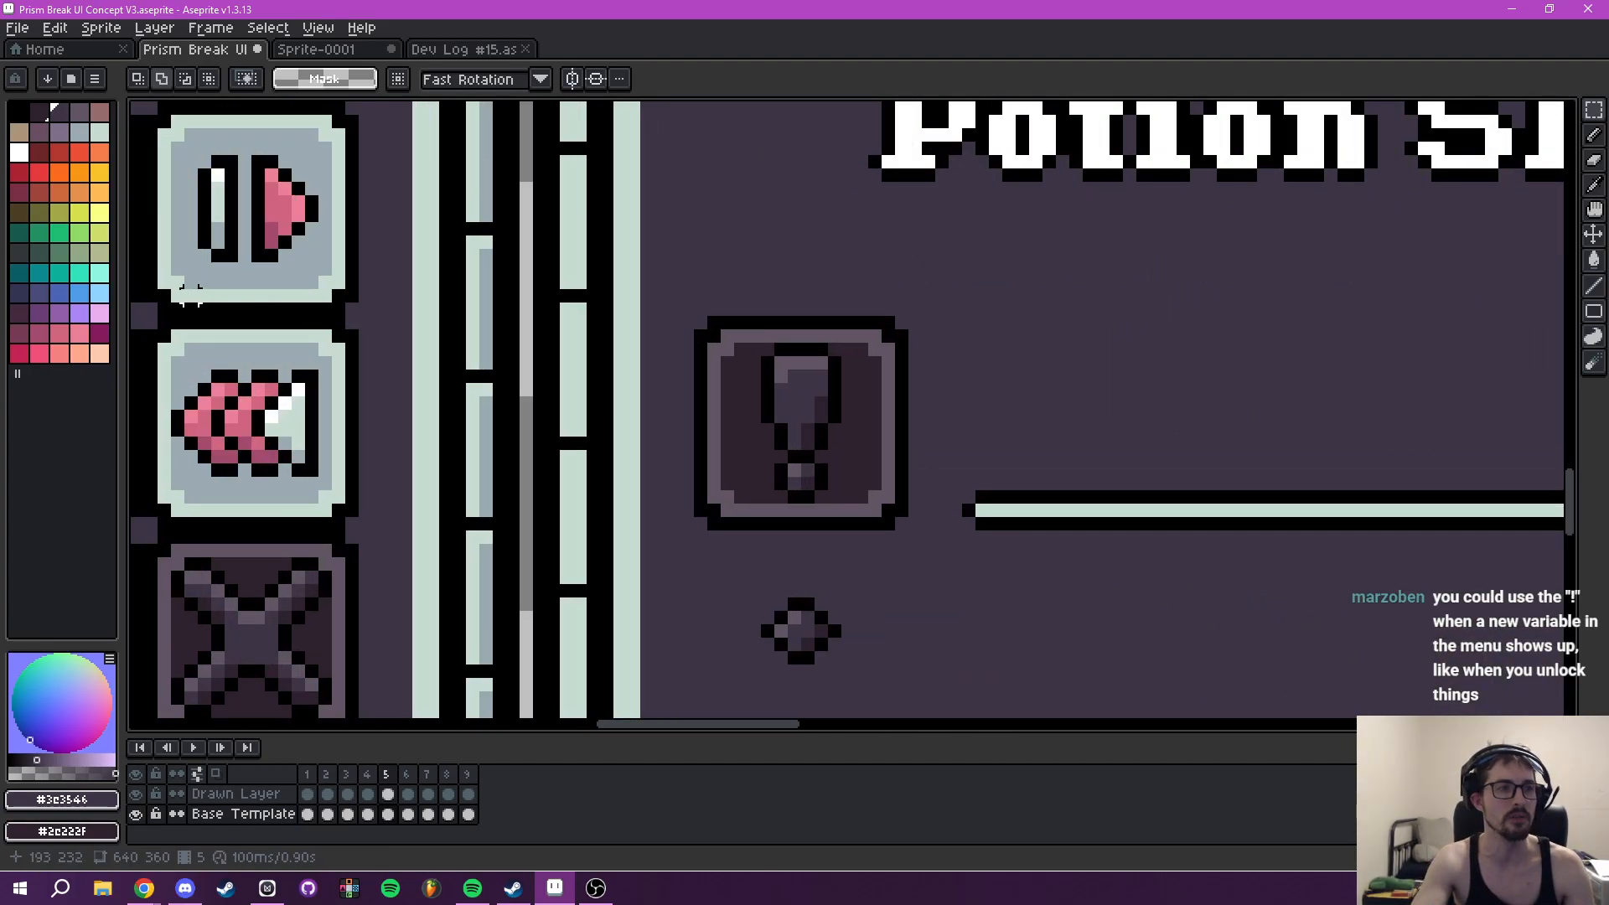
click(80, 212)
key(g)
click(792, 394)
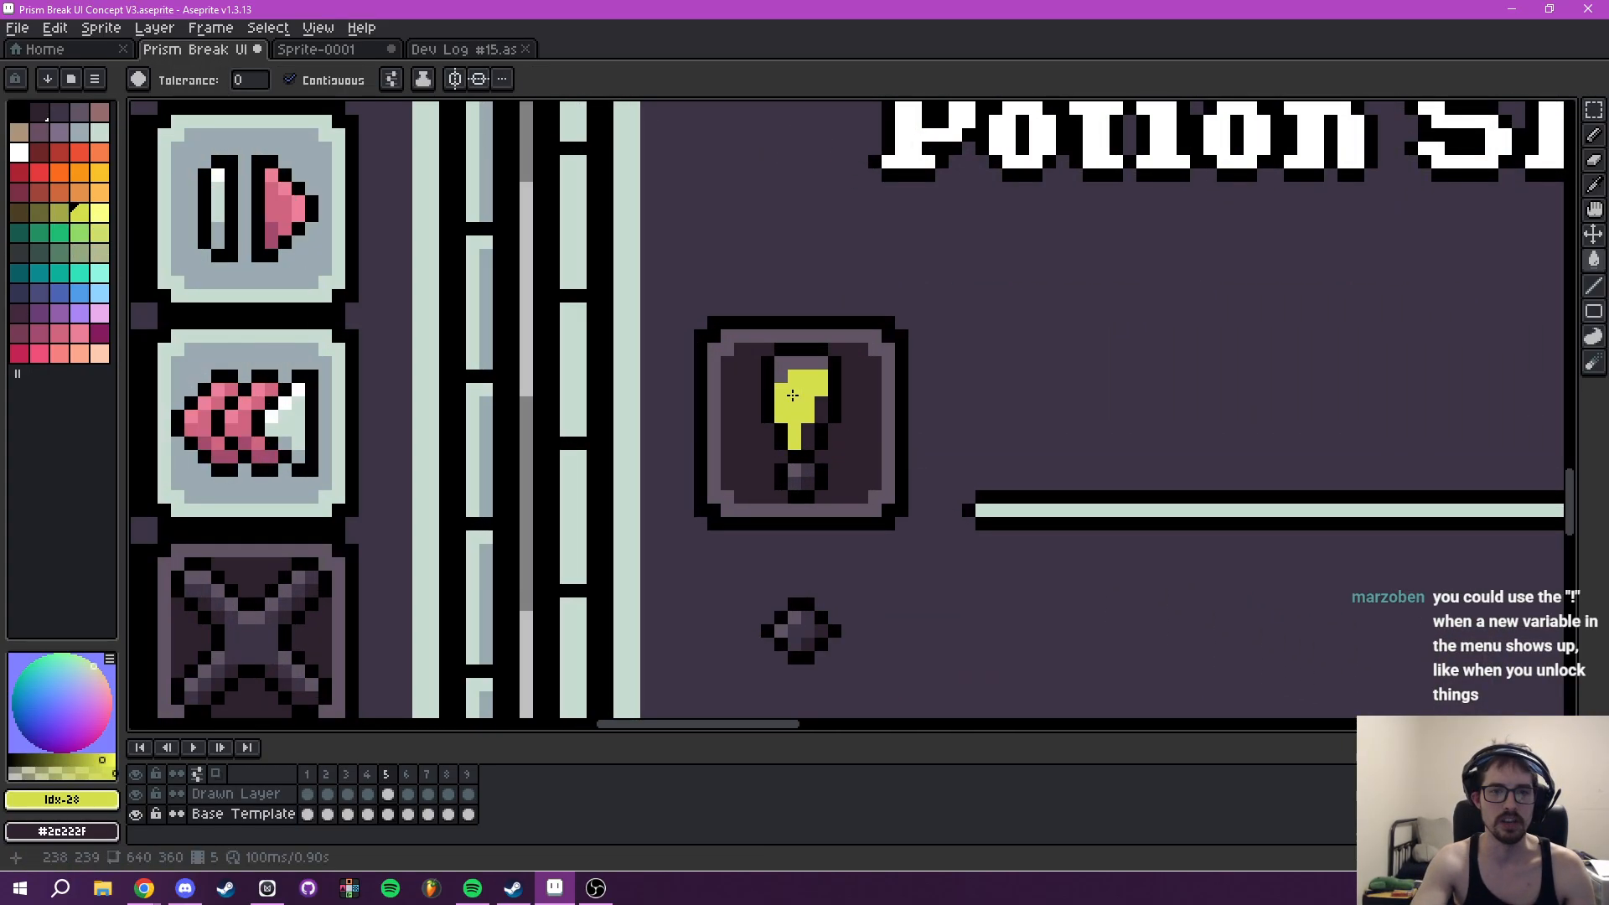
click(60, 212)
right_click(99, 213)
click(781, 456)
key(ctrl+z)
click(807, 431)
right_click(779, 370)
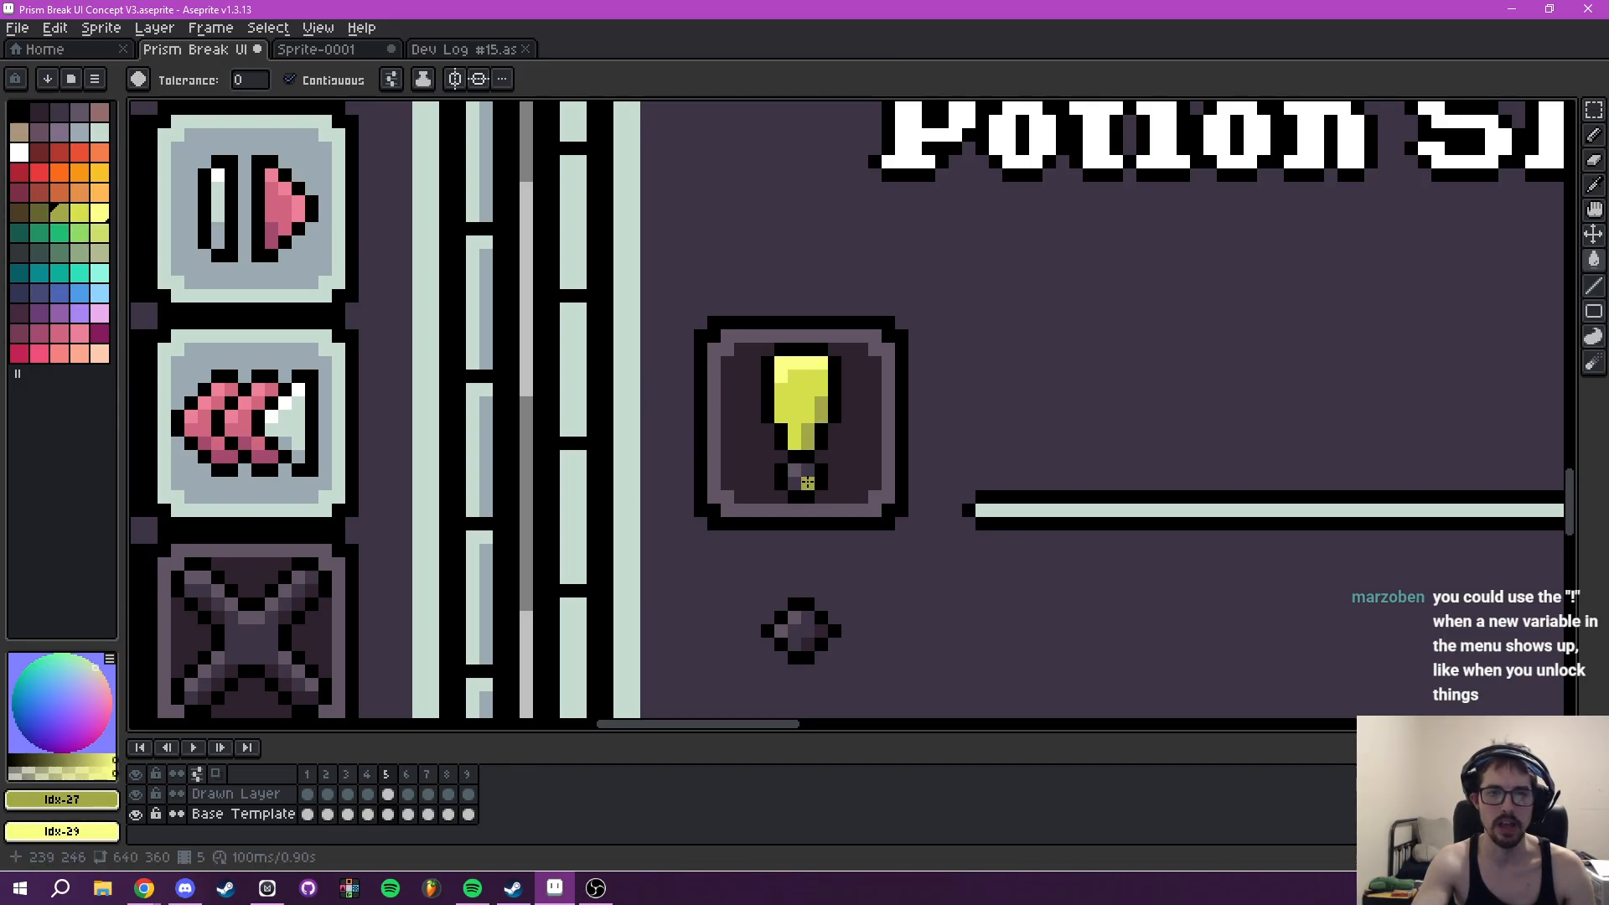
- Fill the dot of the exclamation mark with matching yellow, highlight and shadow shades
click(808, 483)
right_click(795, 471)
alt+click(805, 399)
click(808, 471)
click(795, 484)
scroll(938, 416, down, 7)
scroll(1053, 412, up, 4)
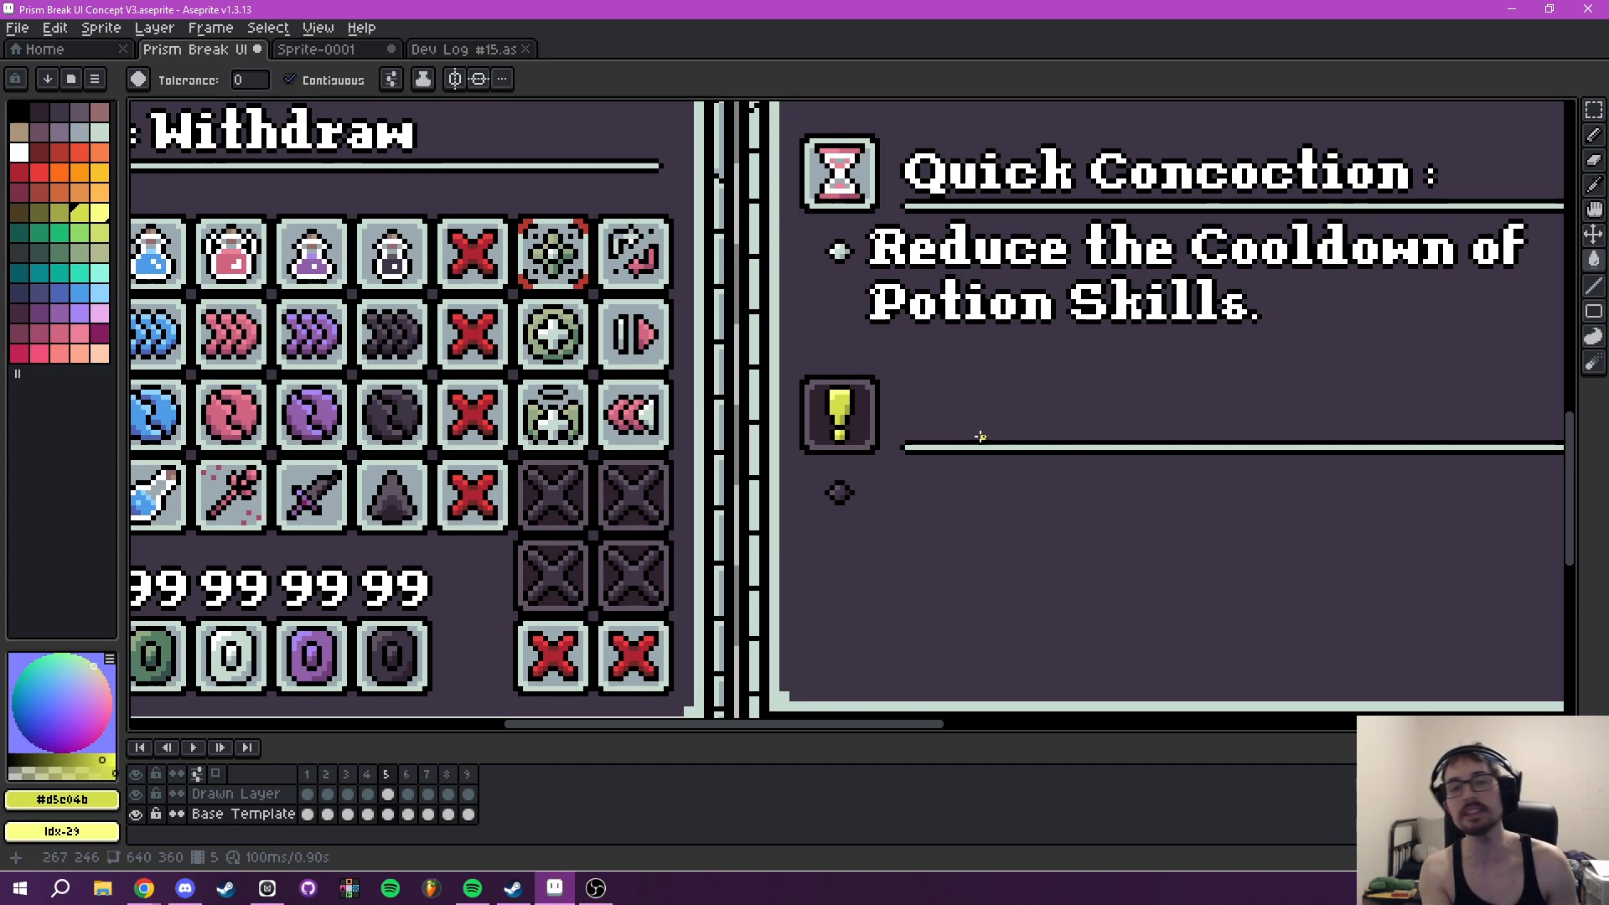
- Copy the 16 × 16 yellow exclamation-mark tile from the Tooltip and clear the selection
scroll(980, 437, down, 4)
drag(980, 428, 1152, 606)
scroll(1052, 456, up, 2)
scroll(1057, 503, up, 1)
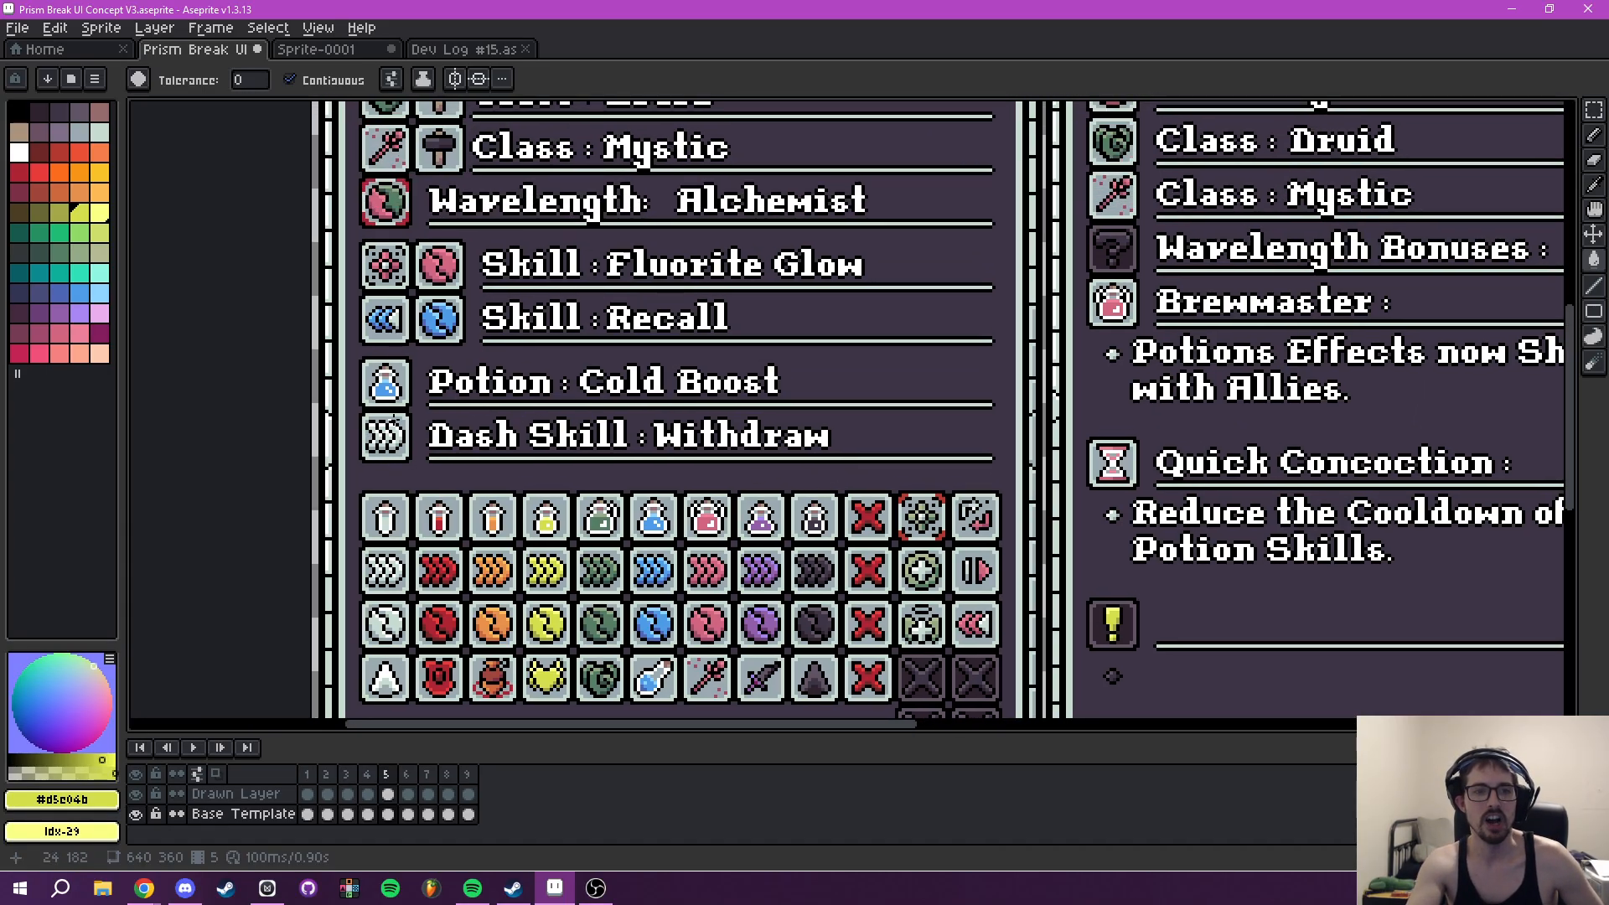
mouse_move(641, 496)
mouse_down()
mouse_move(554, 465)
mouse_move(554, 448)
mouse_up()
mouse_move(1054, 549)
mouse_down()
mouse_move(1047, 477)
mouse_move(990, 458)
mouse_move(986, 497)
mouse_move(1010, 495)
mouse_up()
scroll(1023, 509, up, 1)
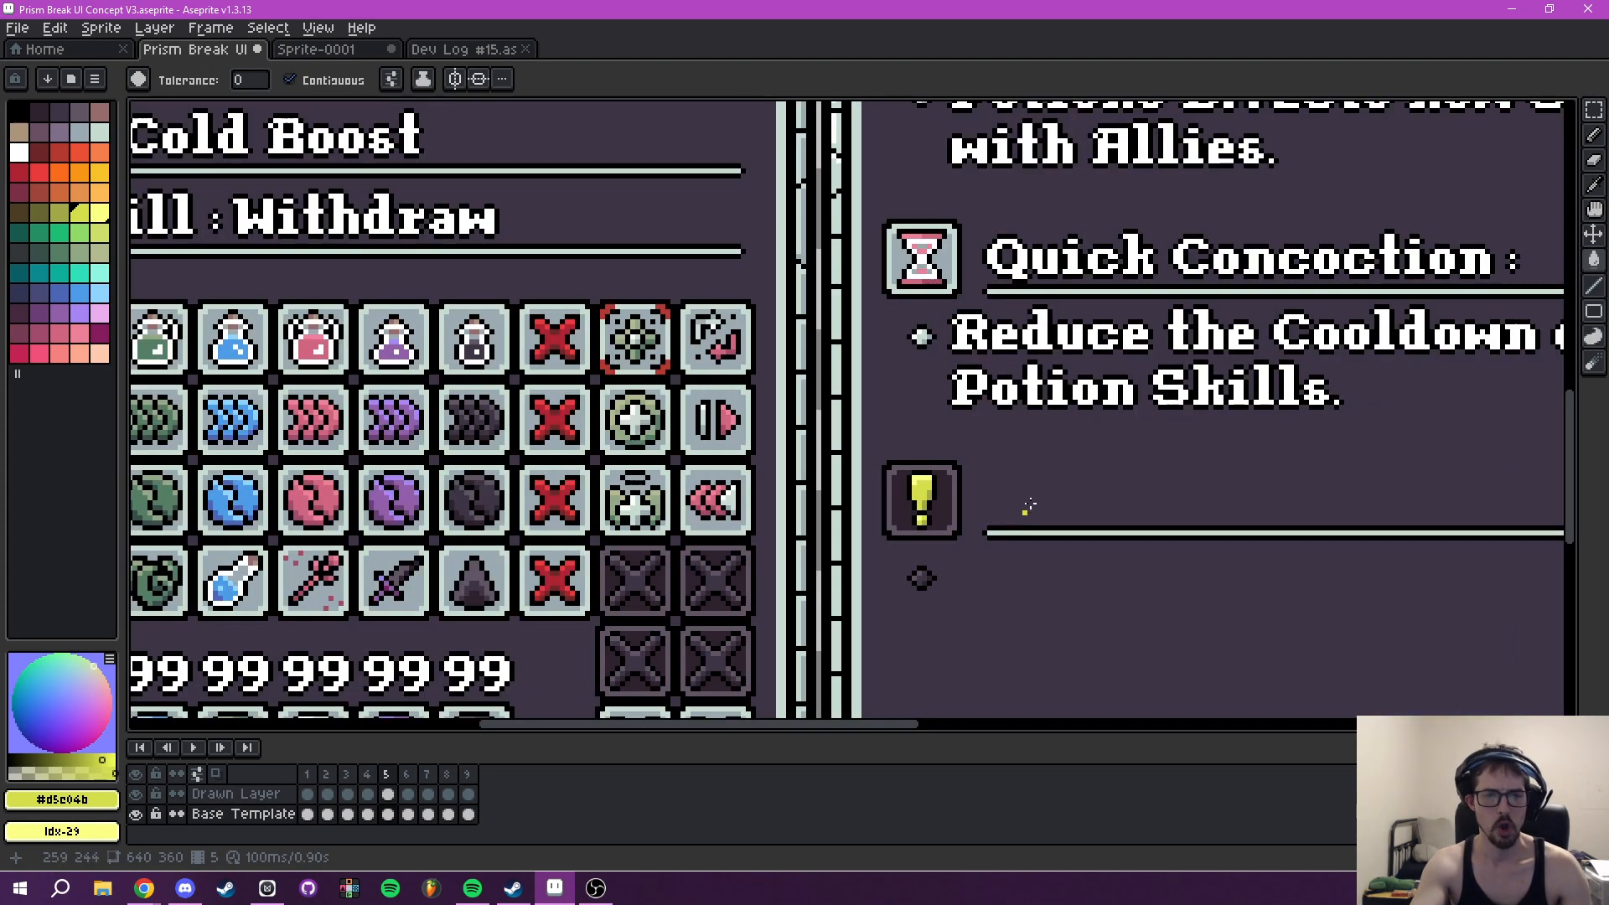
key(m)
scroll(972, 499, up, 3)
drag(773, 400, 1086, 714)
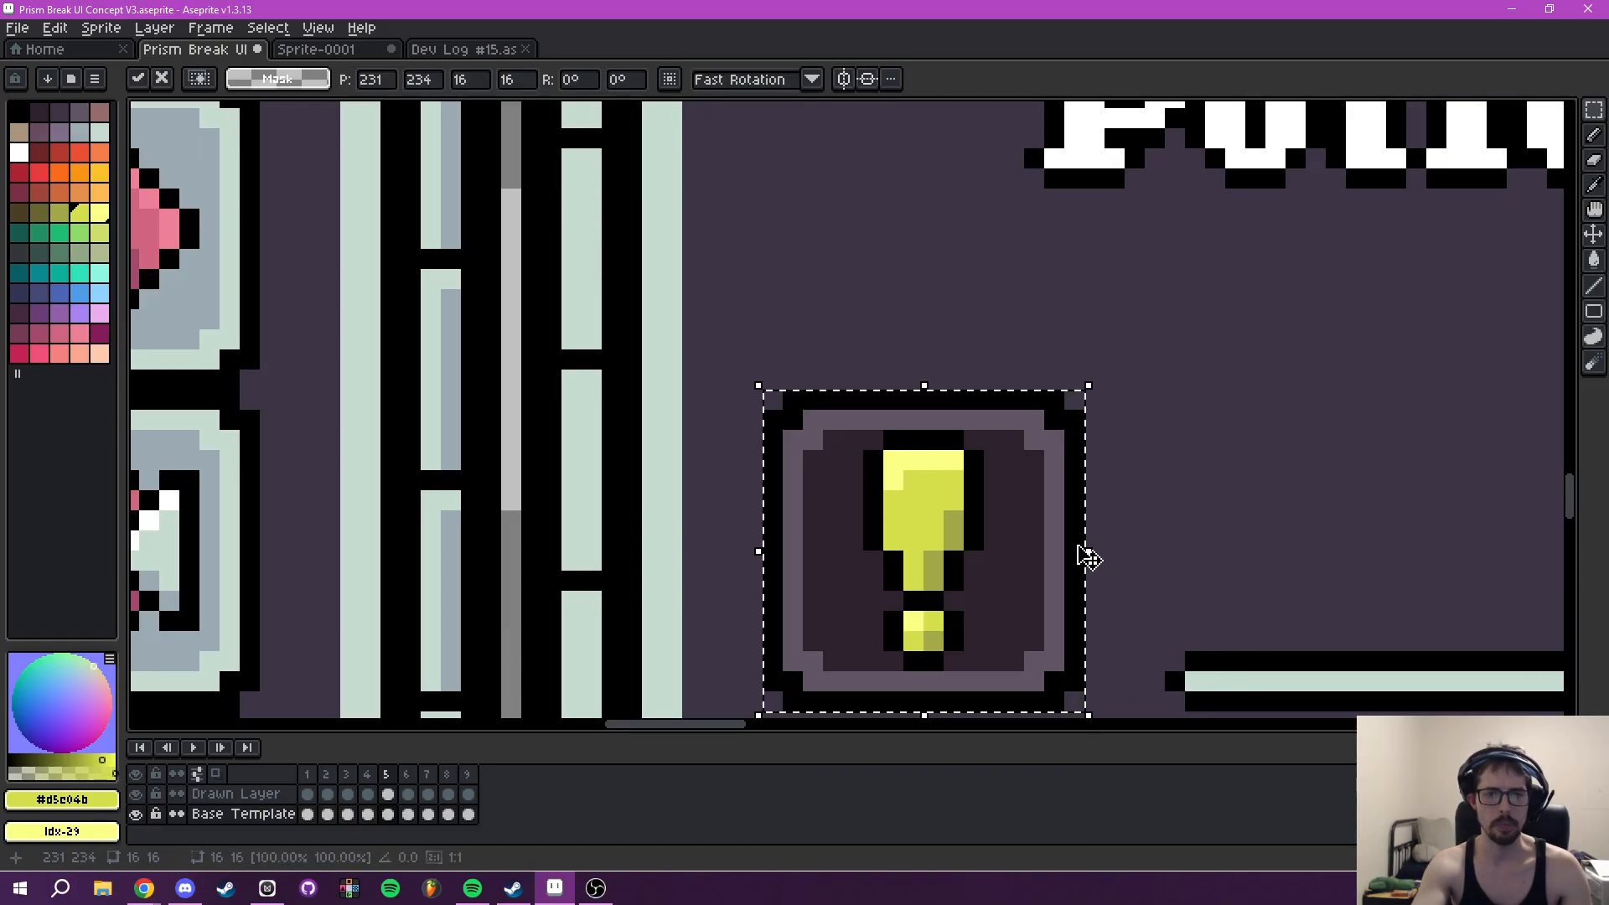
scroll(1082, 556, down, 4)
key(ctrl+d)
- Resize the sprite to 2560 px wide with the aspect ratio locked and Nearest Neighbor interpolation
click(122, 33)
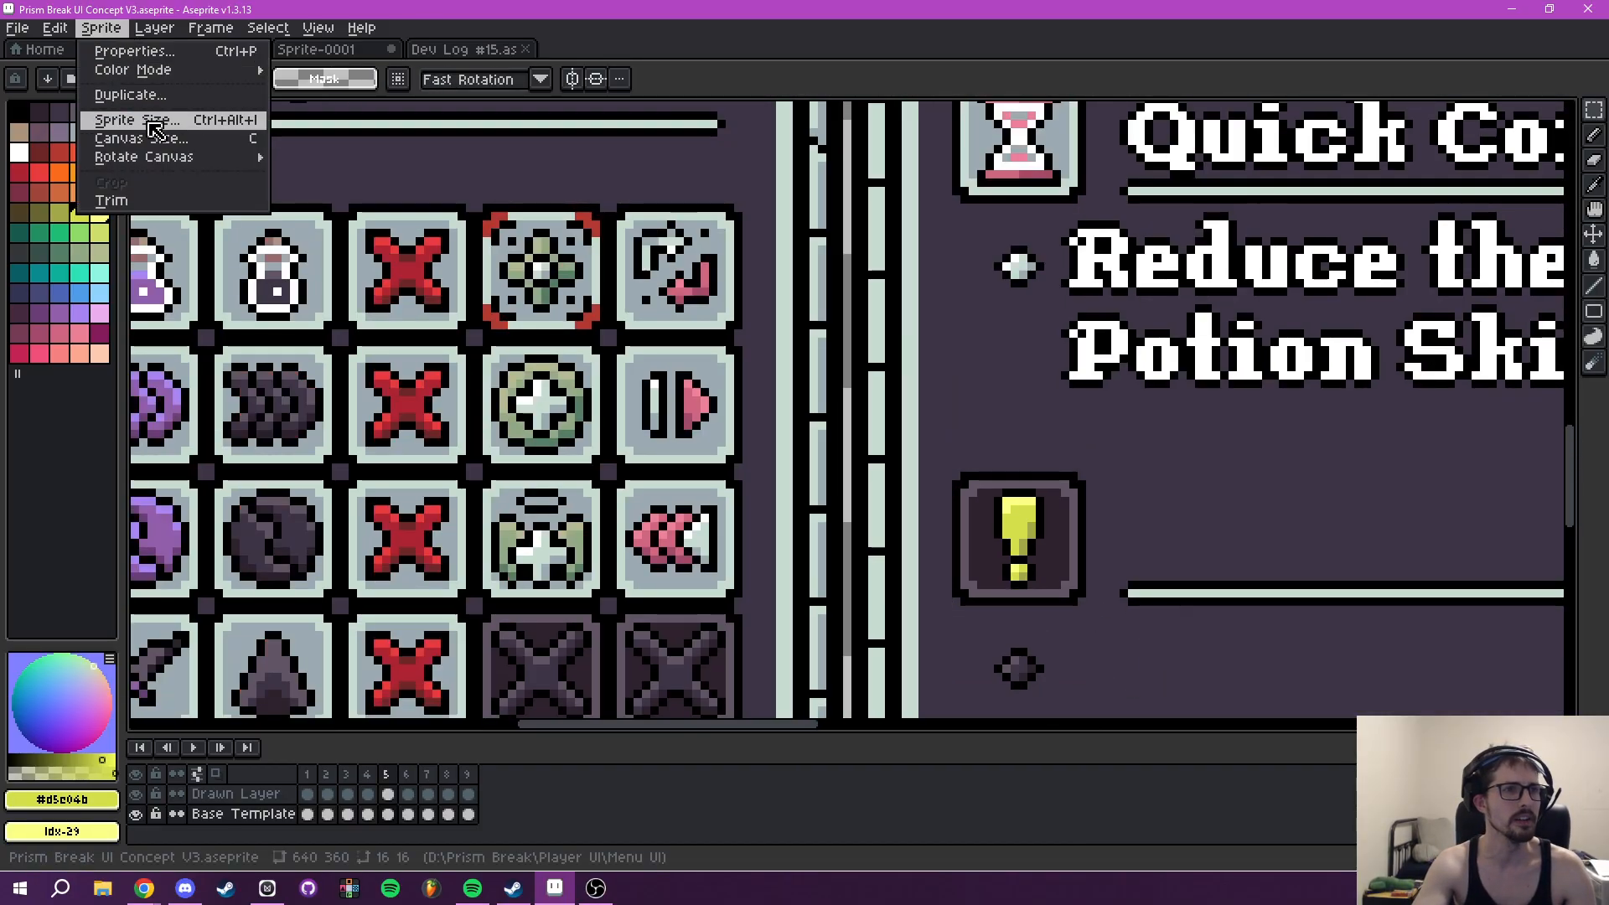
click(155, 125)
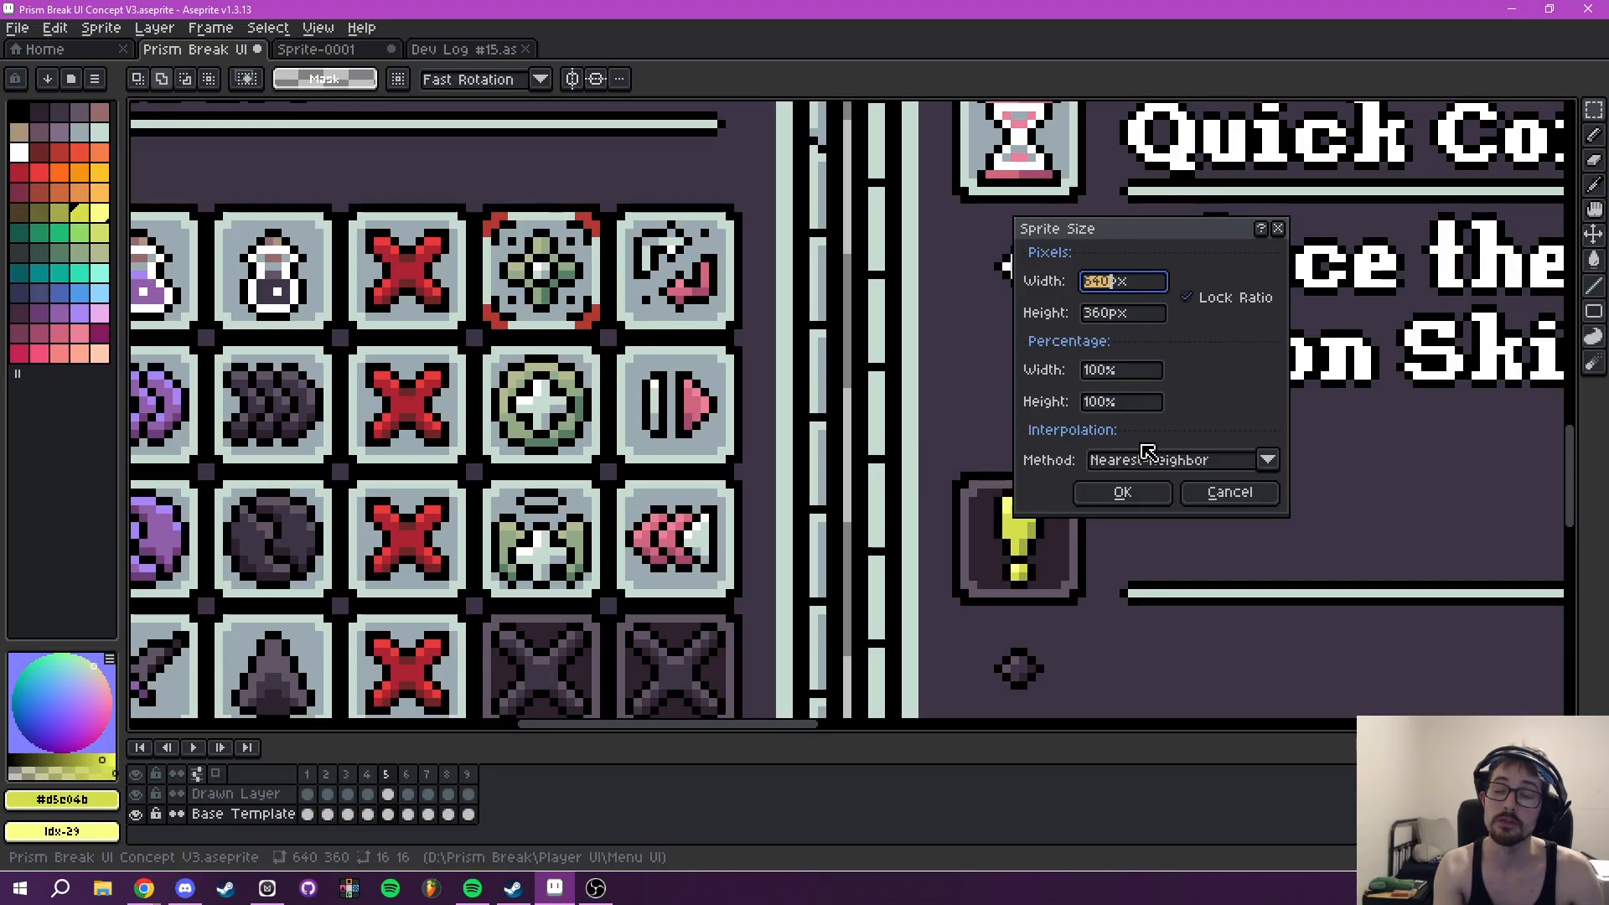
text(2560)
key(Return)
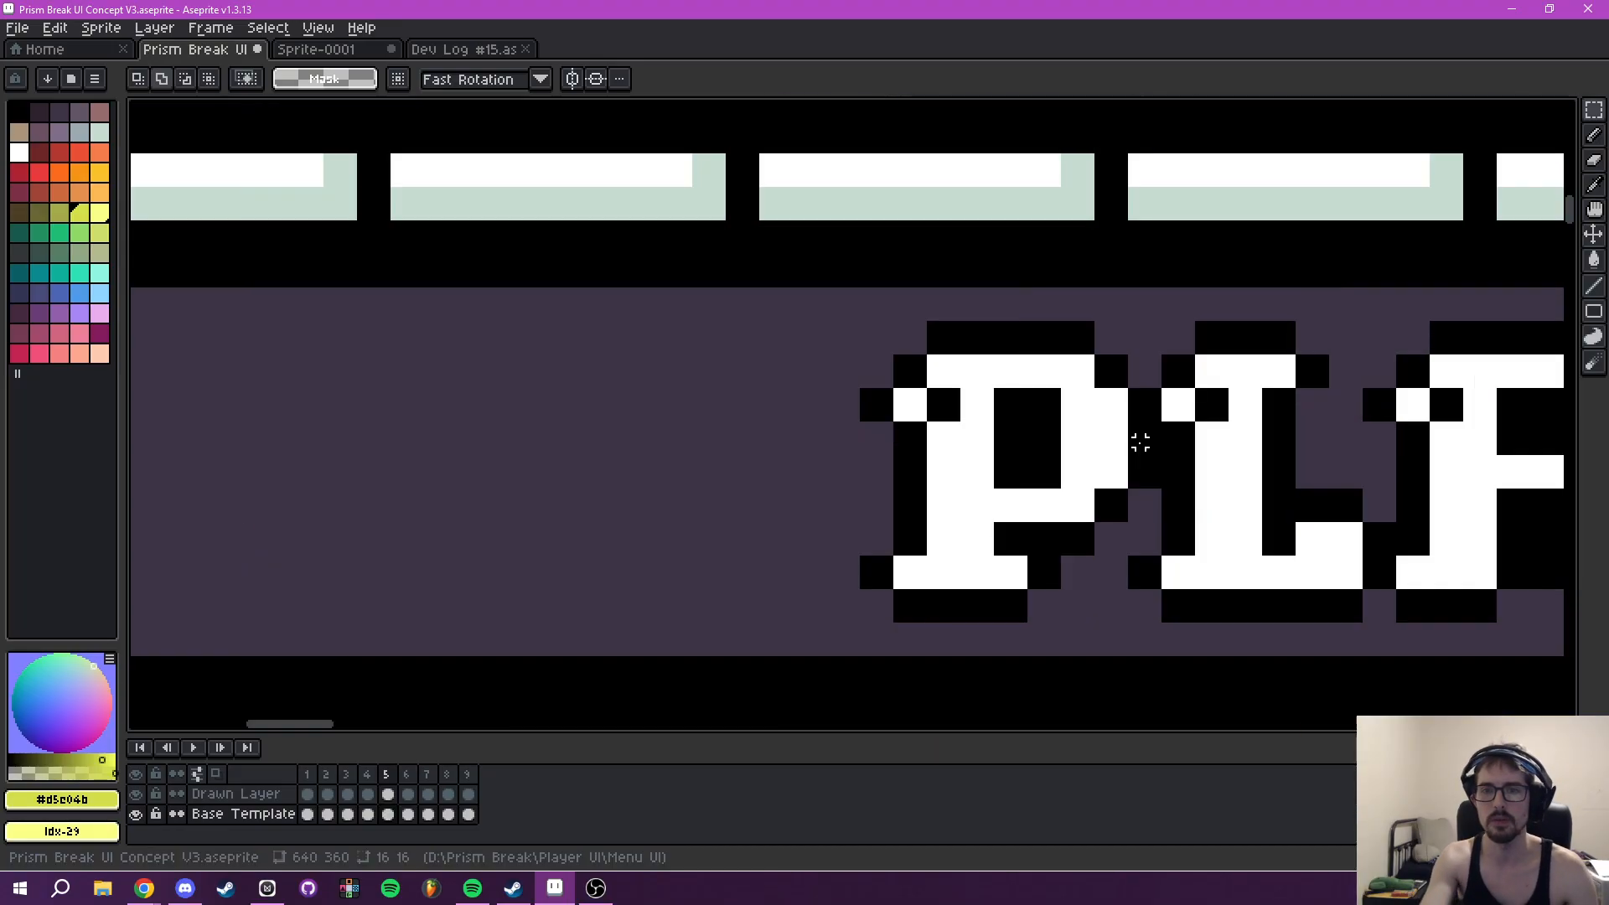
- Paste the small exclamation-mark tile as a badge onto the lower right corner of the Class : Mystic hammer icon
scroll(1130, 450, down, 4)
scroll(838, 415, up, 5)
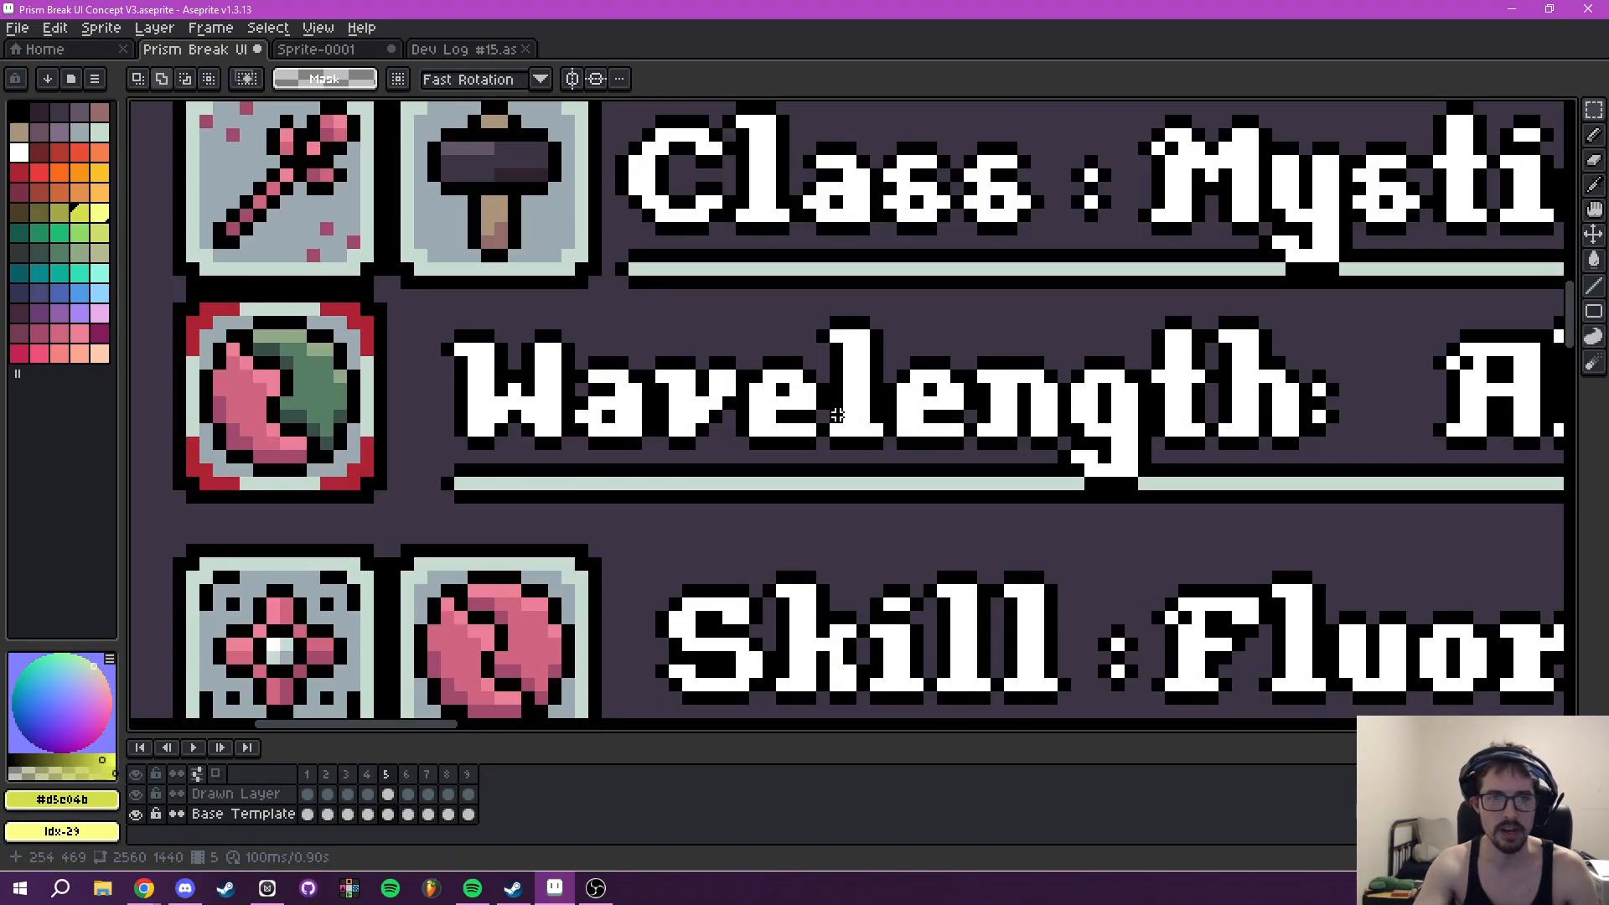
drag(837, 415, 918, 474)
key(ctrl+v)
drag(860, 411, 644, 319)
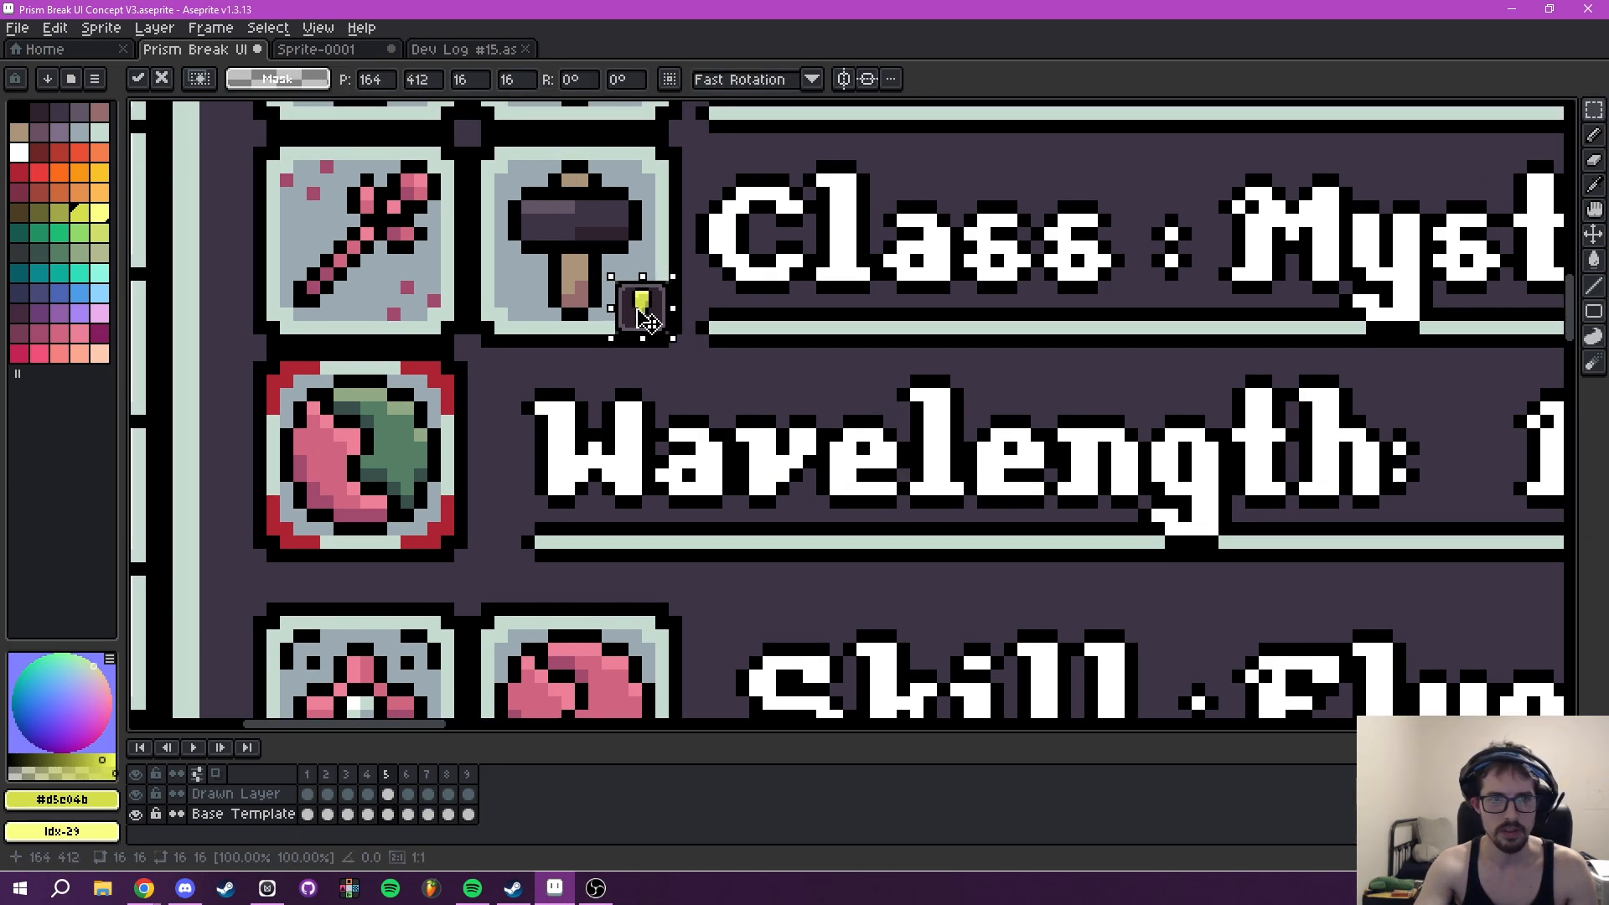
scroll(881, 309, down, 4)
scroll(1035, 329, up, 1)
click(943, 334)
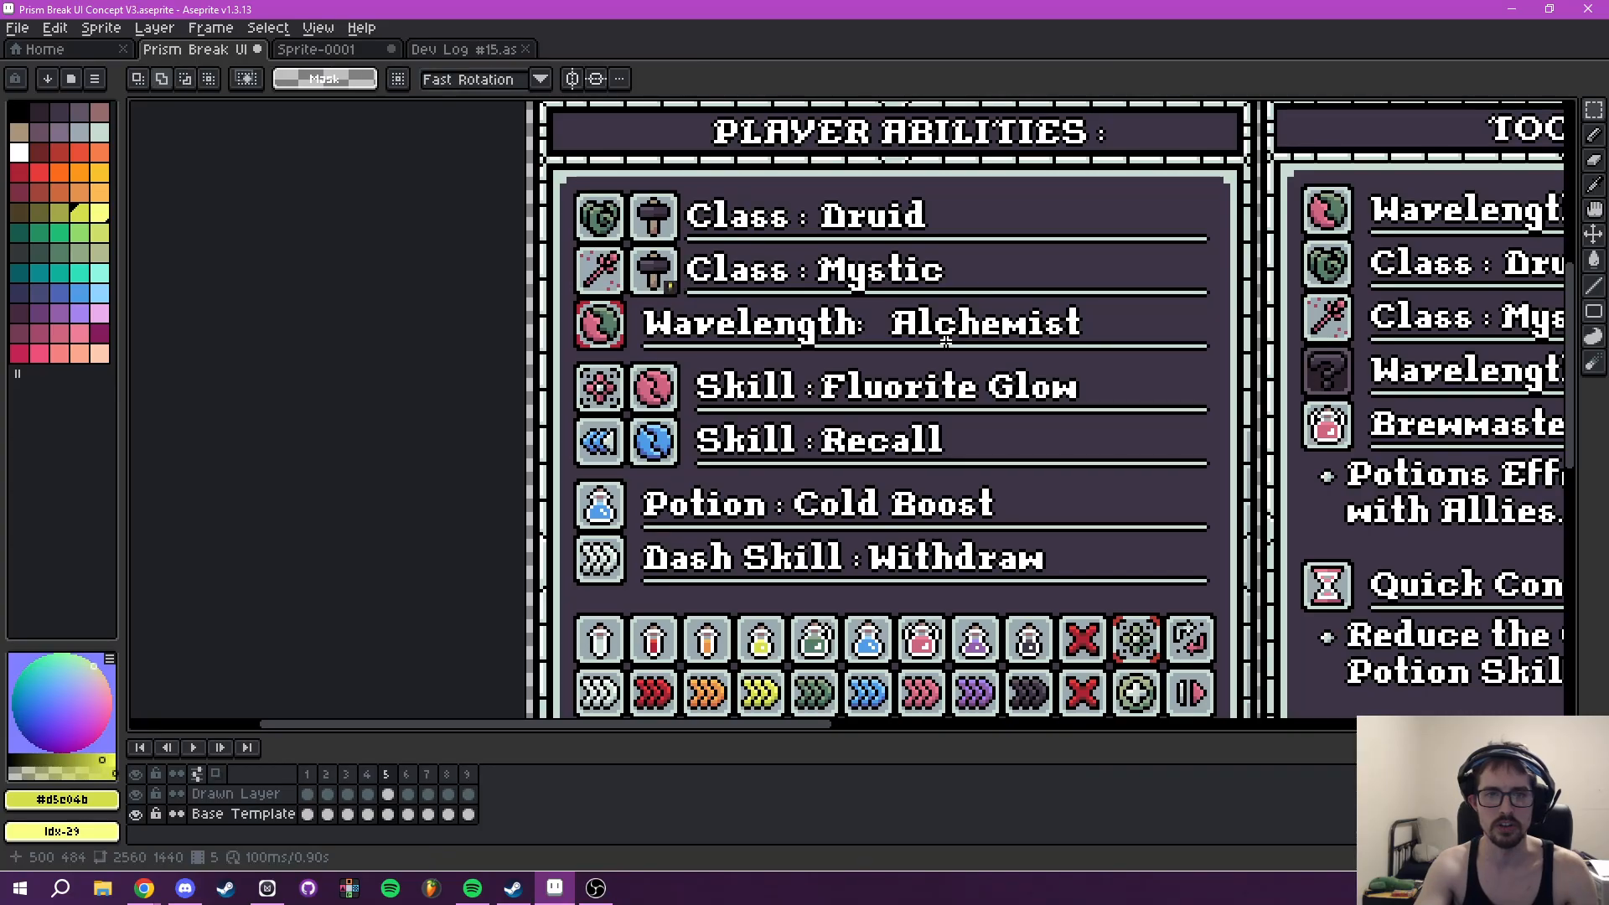
- Examine the small exclamation-mark badge on the Mystic hammer icon in relation to the Player Abilities and Tooltip panels
drag(722, 327, 713, 415)
scroll(711, 417, up, 3)
scroll(642, 465, down, 2)
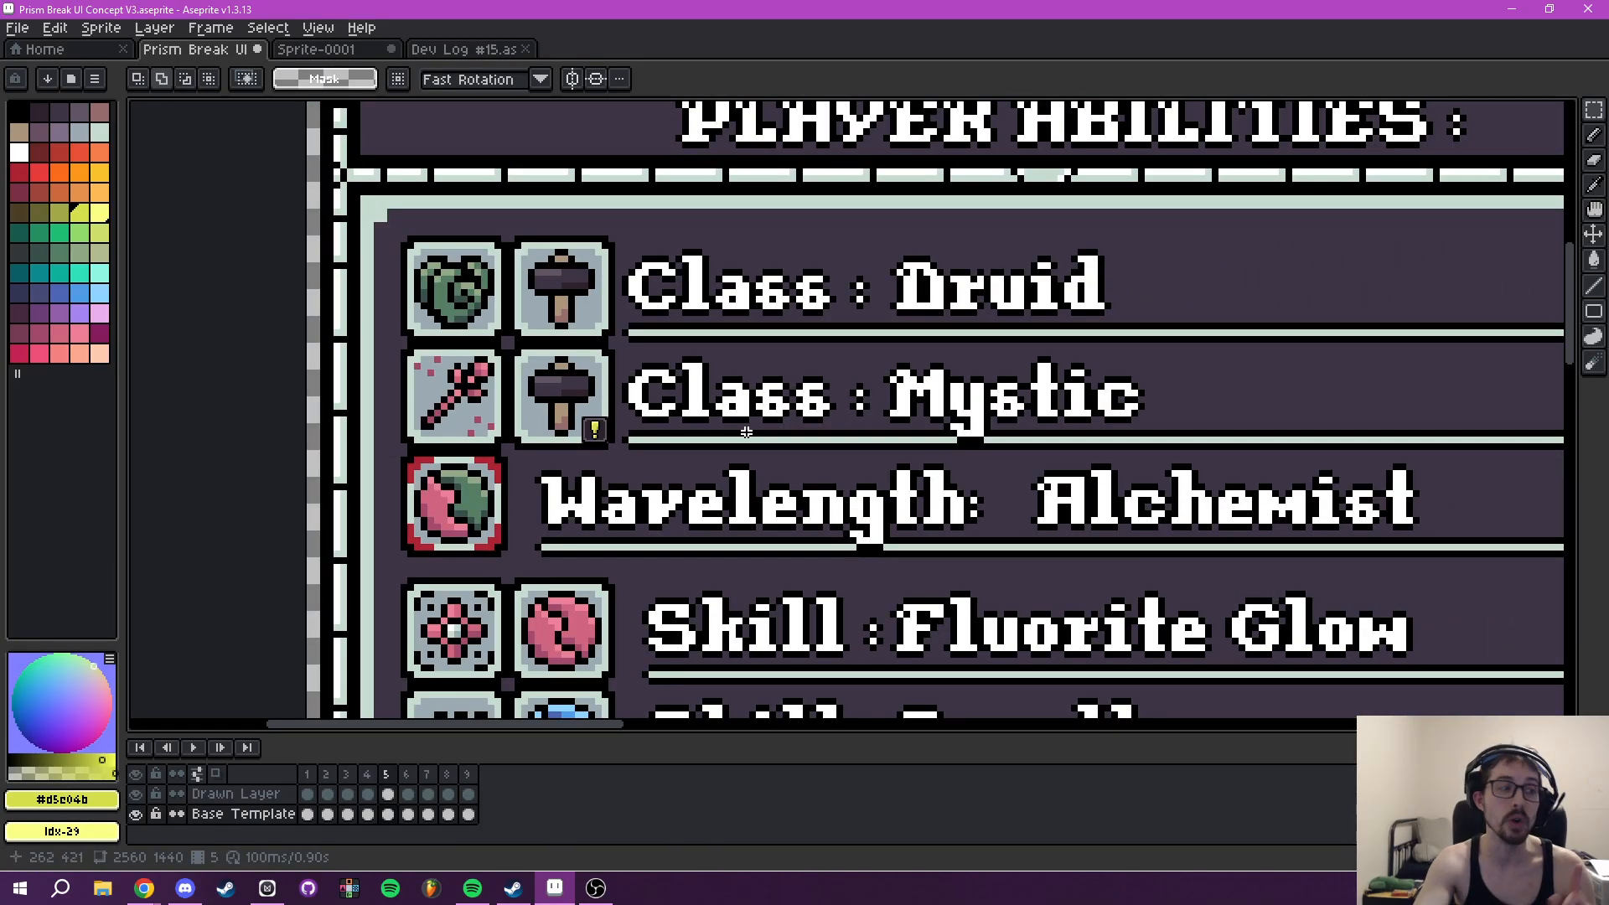
scroll(755, 403, down, 1)
scroll(793, 388, up, 1)
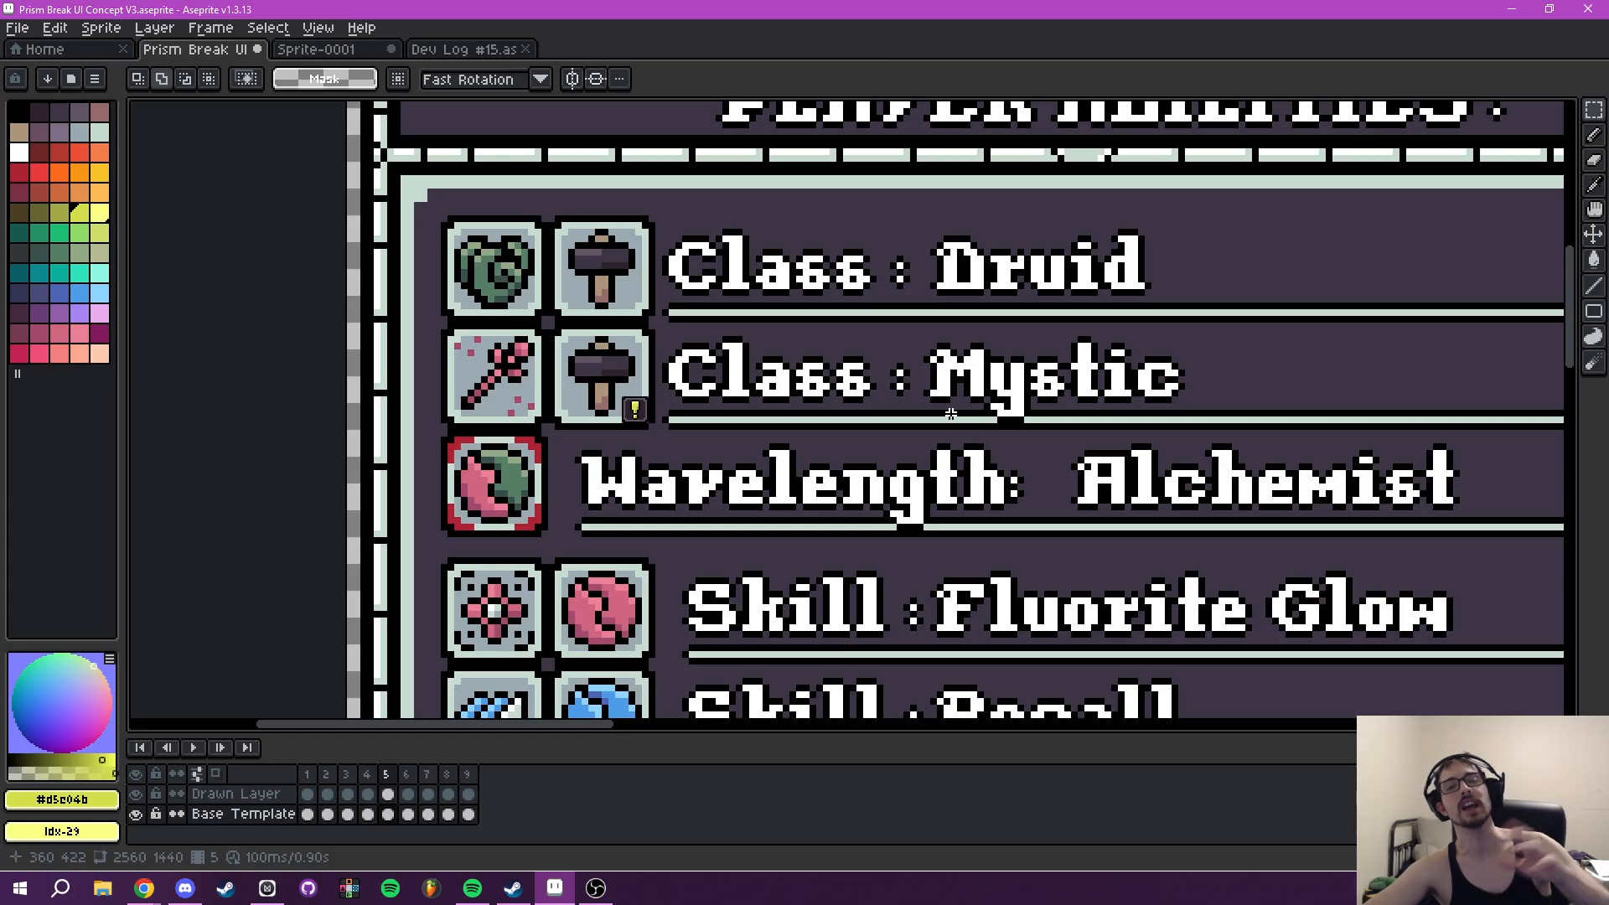
scroll(1079, 392, down, 1)
drag(1095, 390, 224, 311)
scroll(809, 437, up, 1)
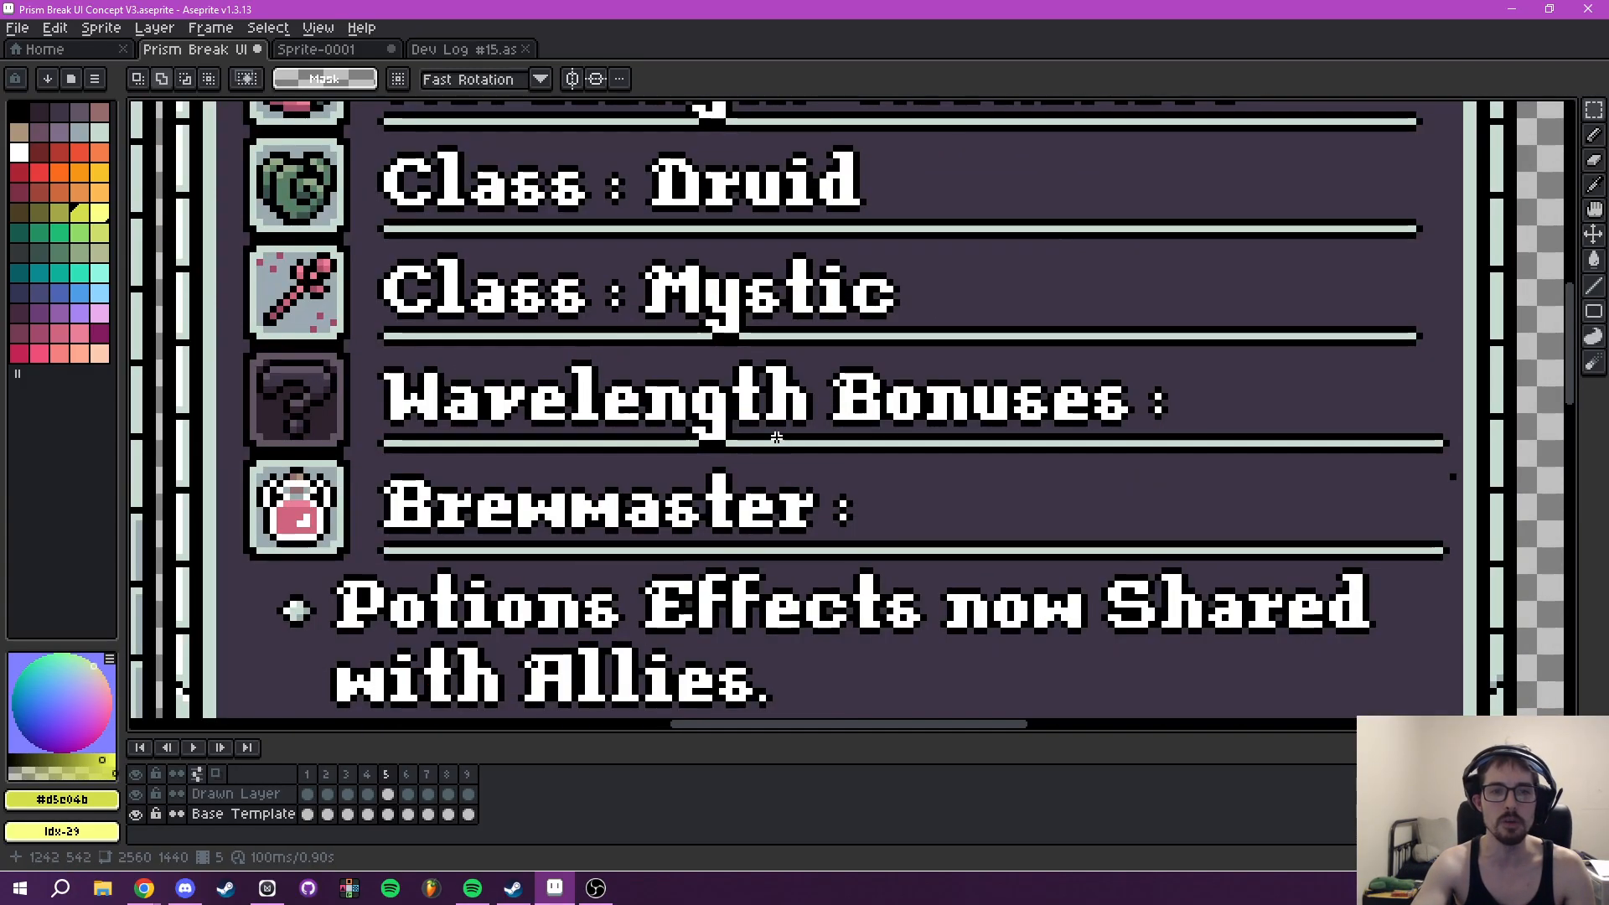
scroll(626, 416, down, 1)
drag(409, 417, 891, 247)
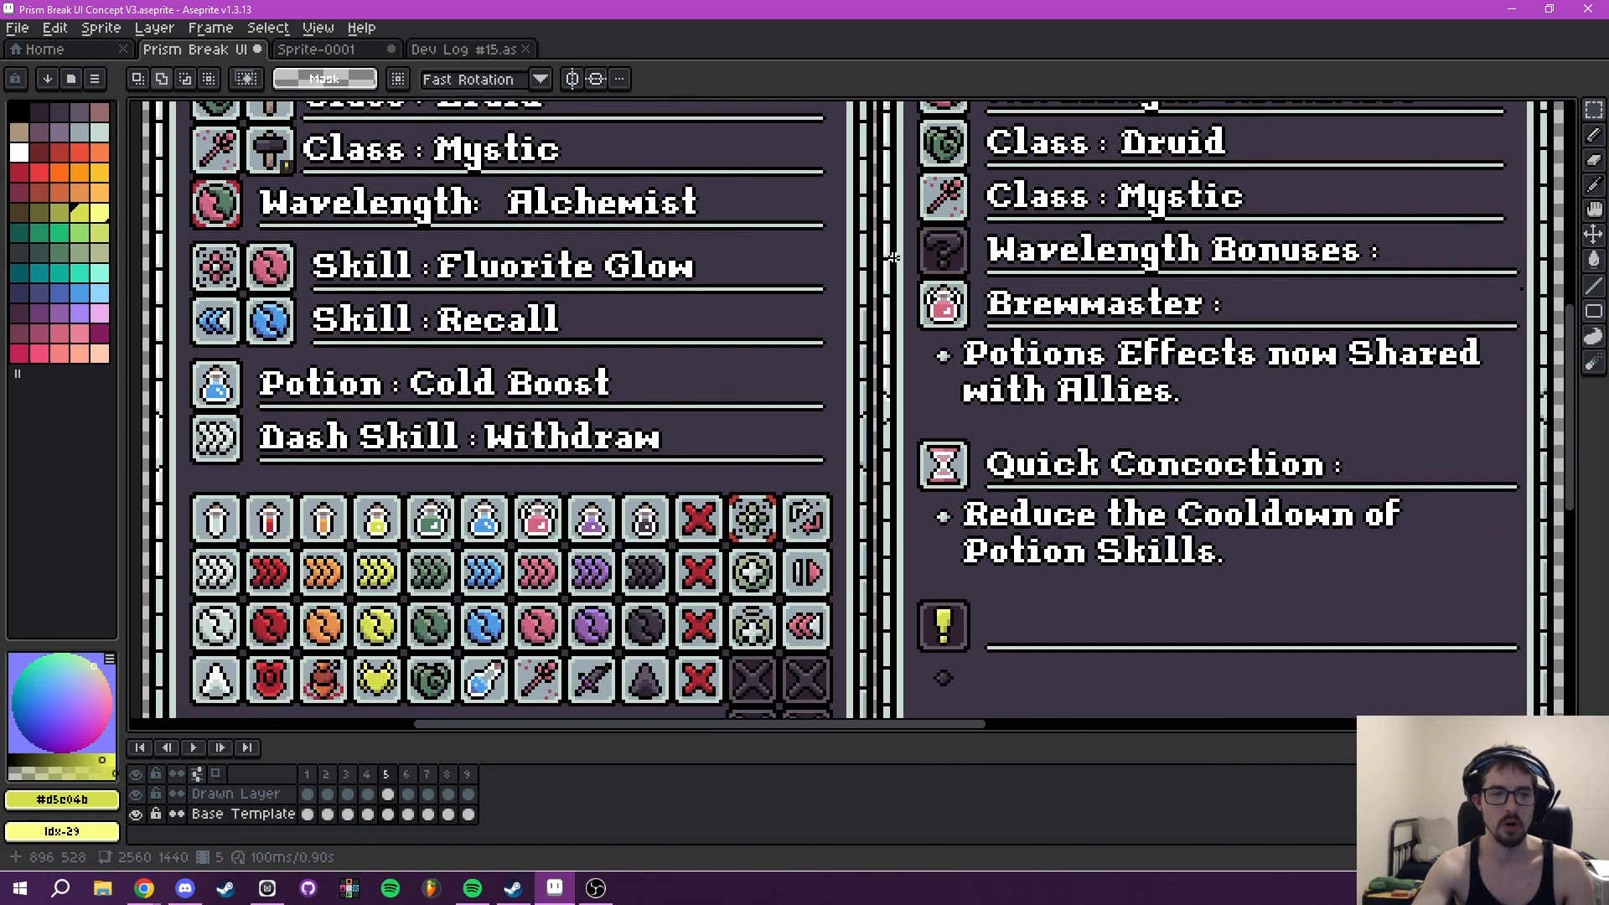
scroll(911, 381, down, 1)
scroll(912, 380, down, 1)
drag(914, 396, 920, 487)
scroll(778, 386, up, 1)
- Undo the exclamation-mark badge and the sprite enlargement
key(ctrl+z)
key(ctrl+z)
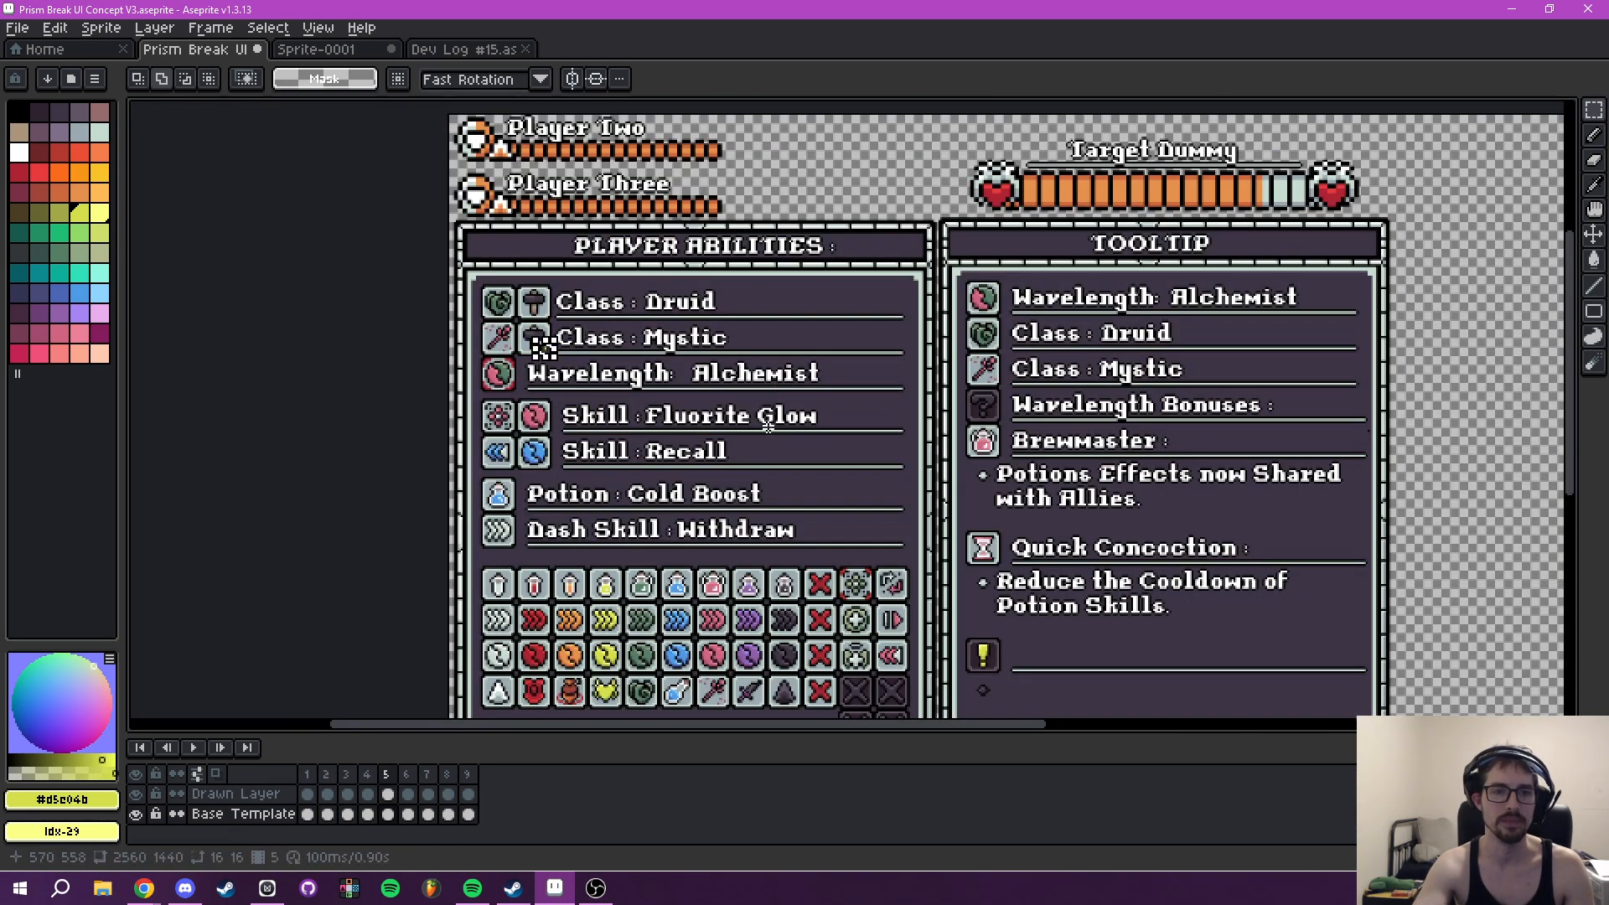
scroll(839, 458, up, 2)
drag(1115, 530, 809, 134)
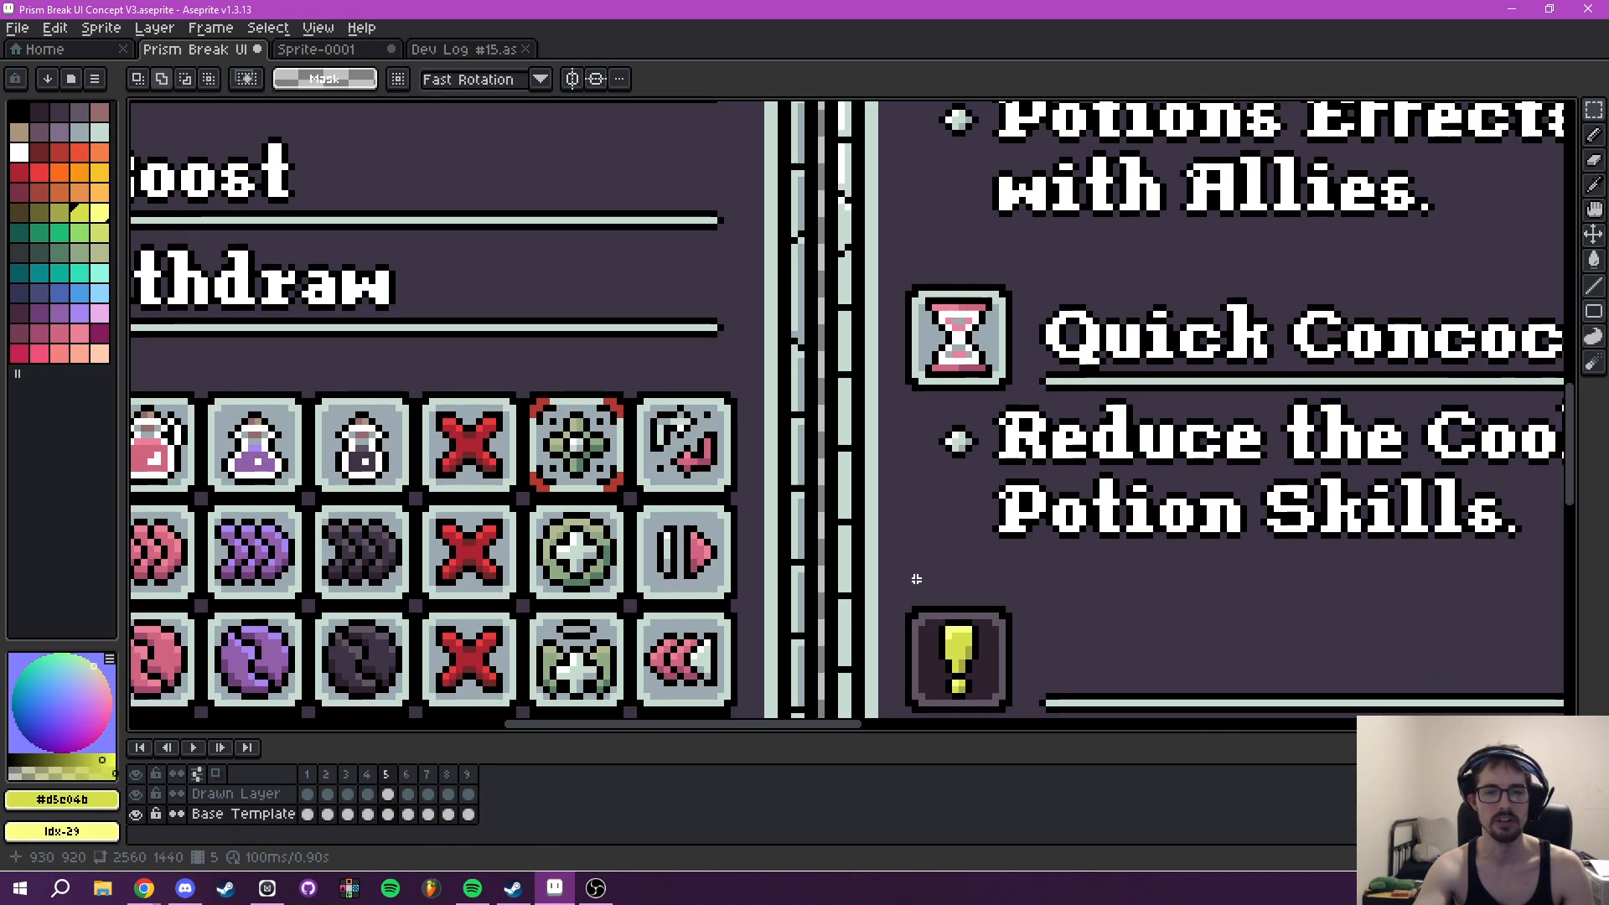
key(ctrl+z)
- Undo the yellow recolouring of the Tooltip's exclamation-mark icon
drag(552, 311, 1009, 605)
drag(635, 449, 897, 403)
scroll(767, 487, up, 4)
scroll(825, 498, down, 2)
key(ctrl+z)
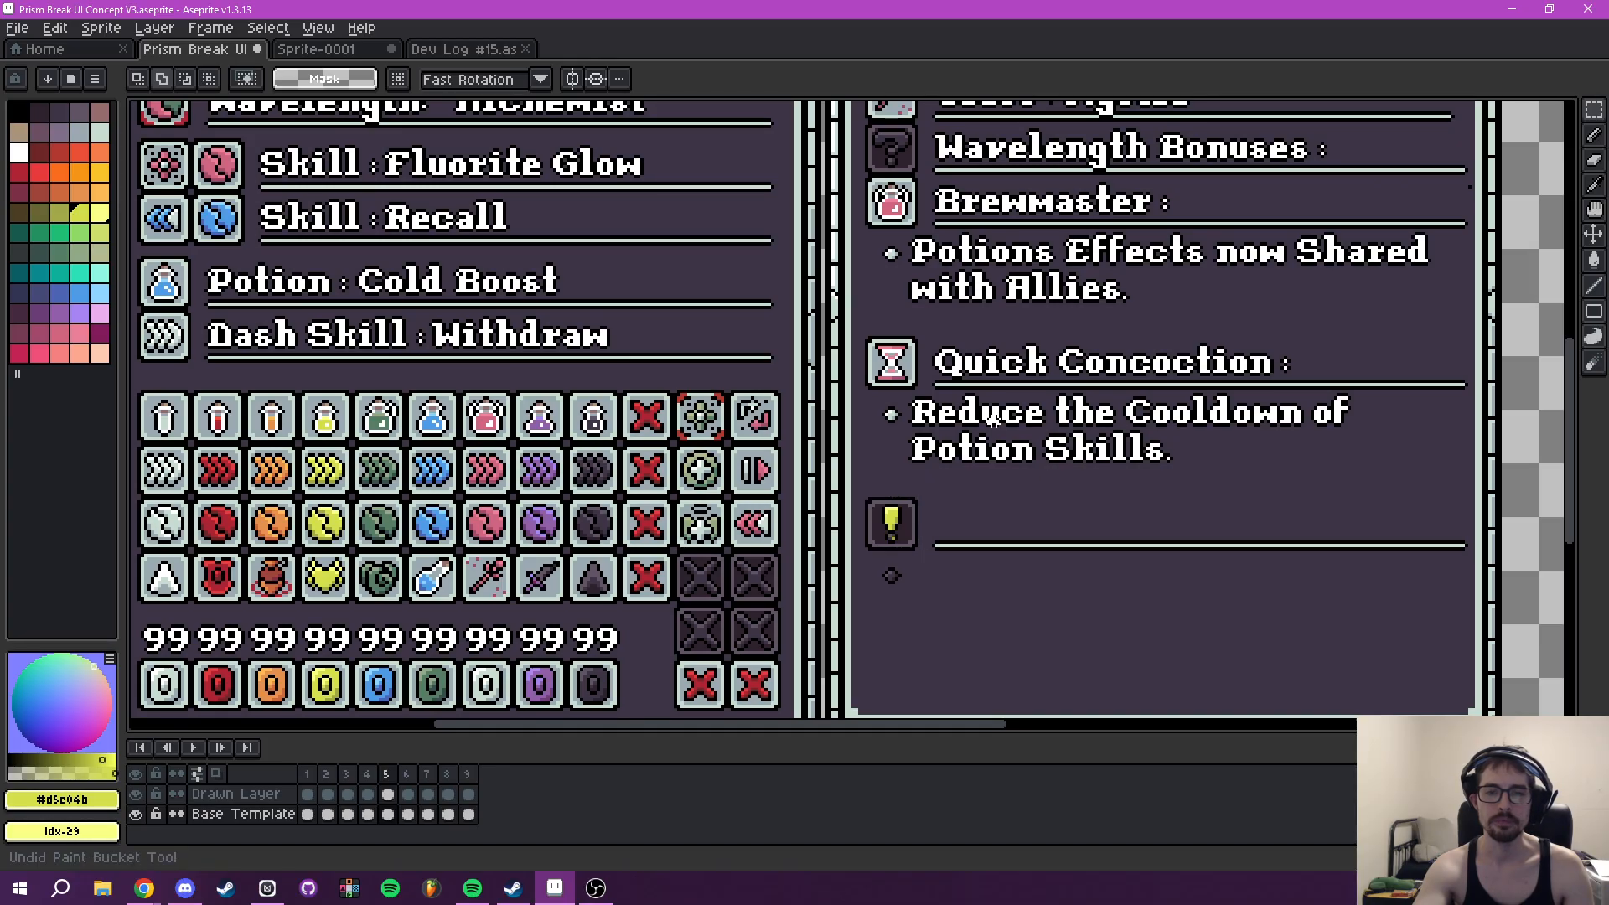
key(ctrl+z)
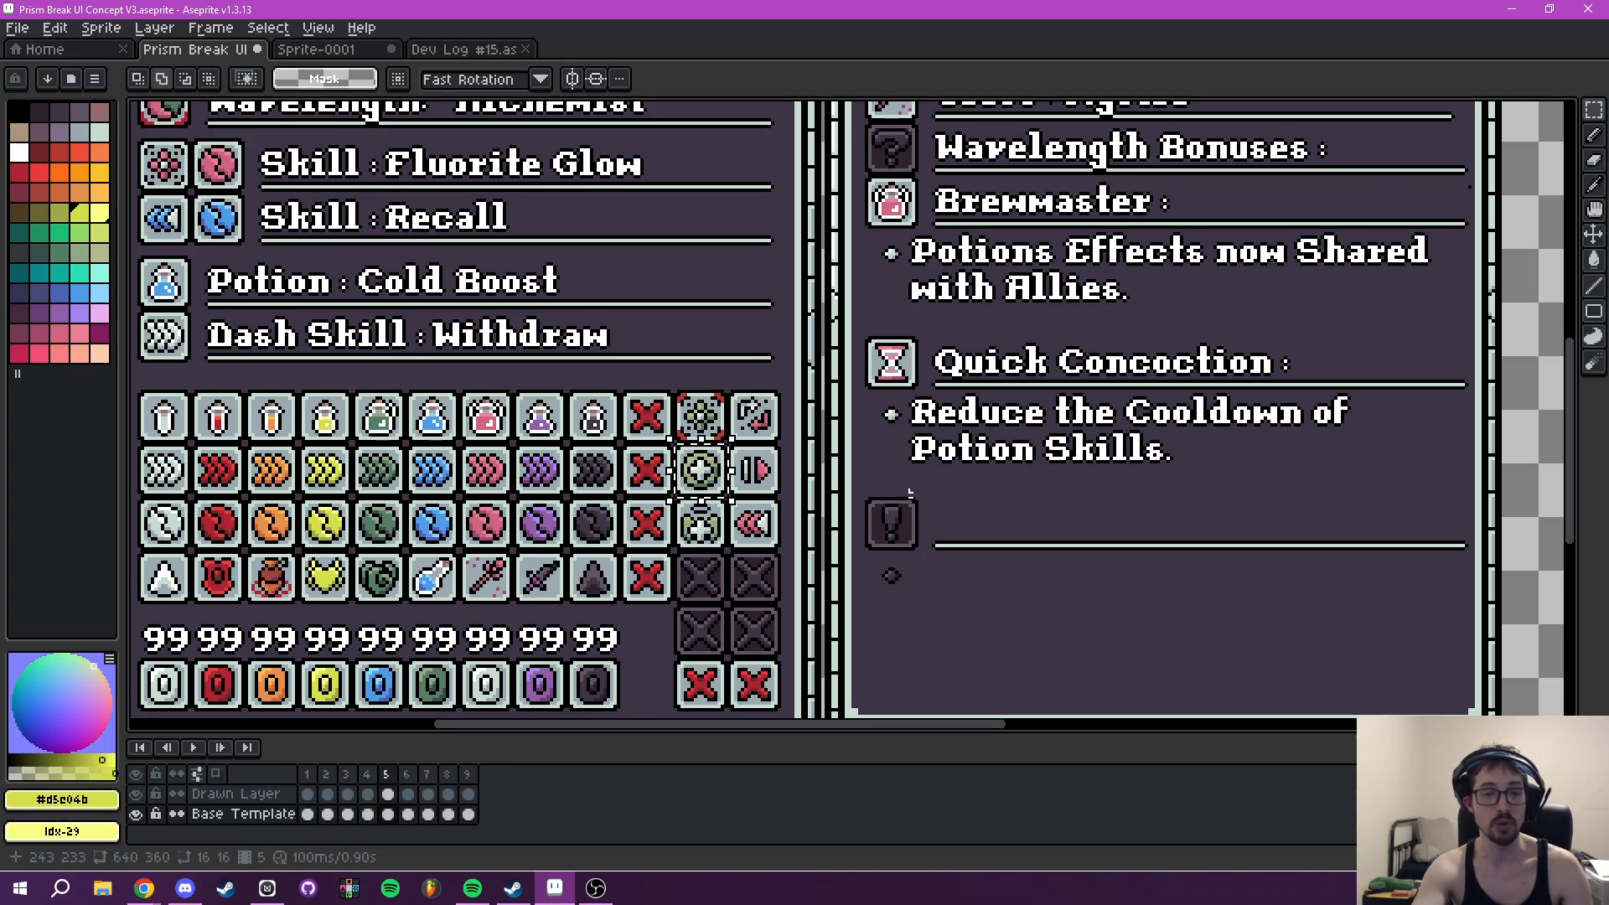
scroll(678, 550, up, 2)
scroll(840, 513, down, 4)
scroll(547, 434, up, 4)
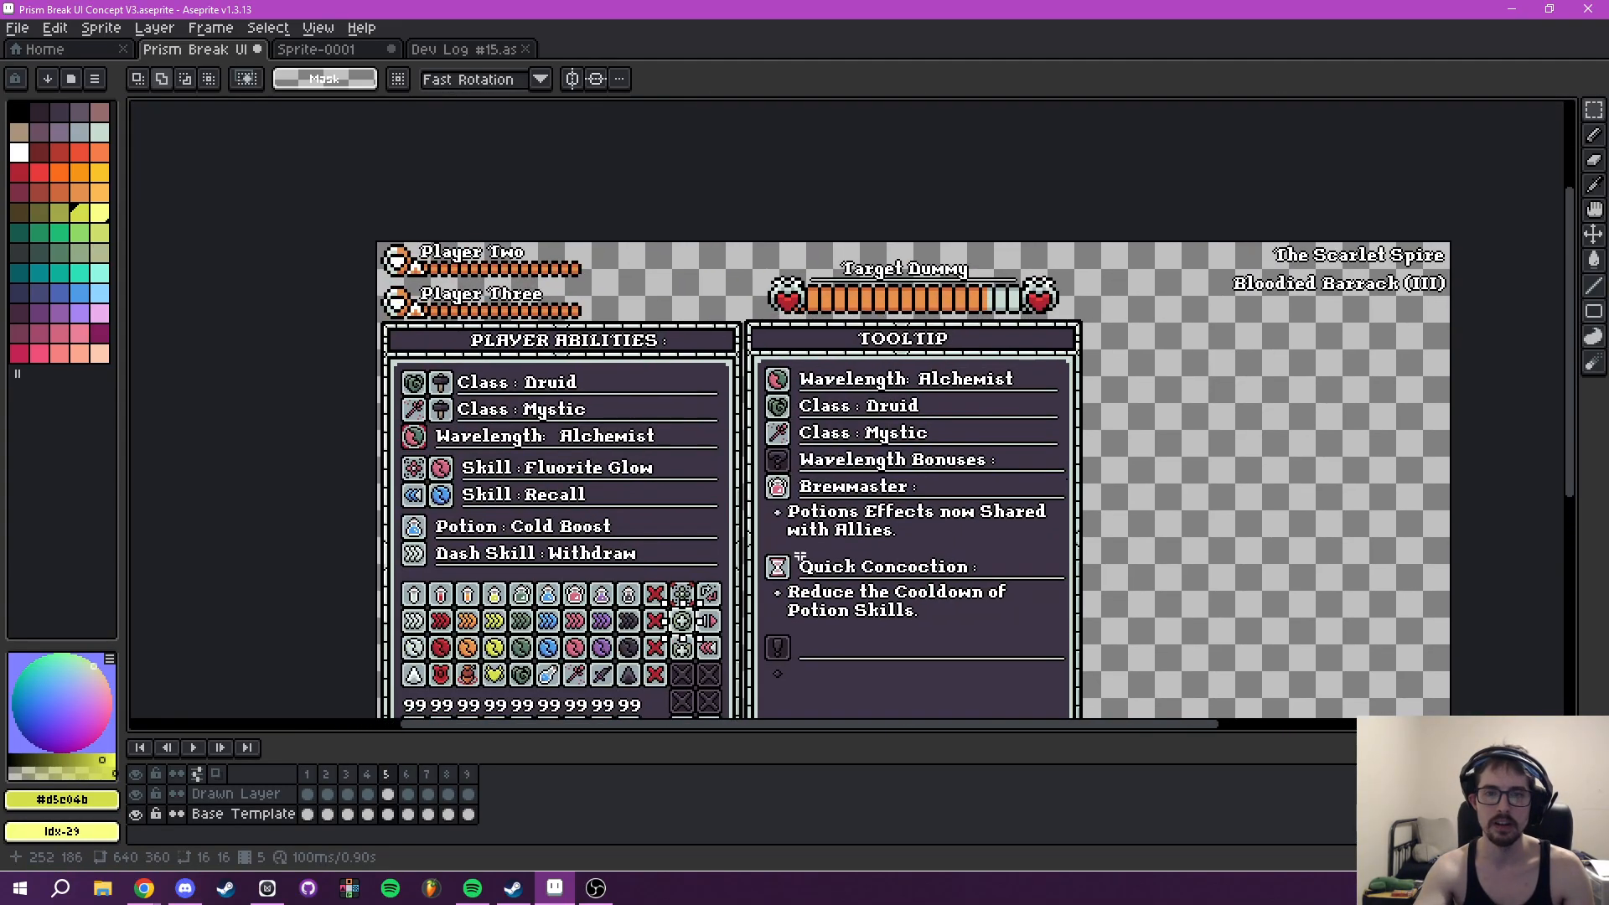
key(ctrl+v)
key(ctrl+z)
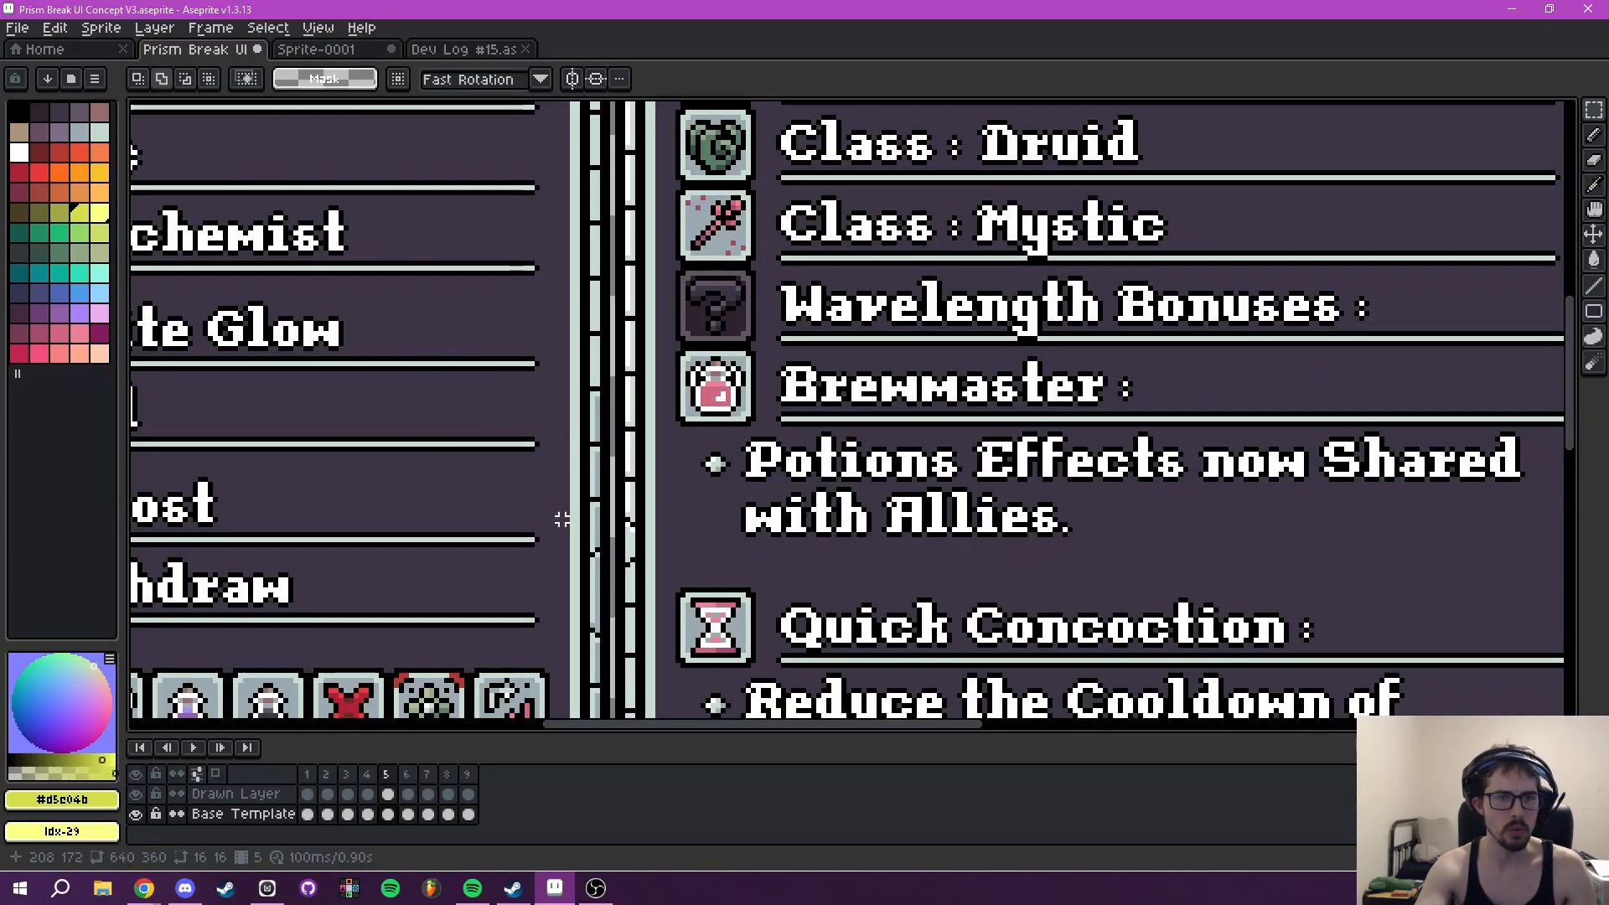
- Place a copy of the green plus tile over the question-mark placeholder beside Wavelength Bonuses on the Drawn Layer
drag(548, 550, 970, 165)
drag(694, 585, 761, 461)
click(214, 794)
mouse_move(922, 303)
mouse_down()
mouse_move(766, 484)
mouse_move(1347, 151)
mouse_move(885, 543)
mouse_move(886, 527)
mouse_up()
click(1012, 545)
scroll(1012, 545, right, 1)
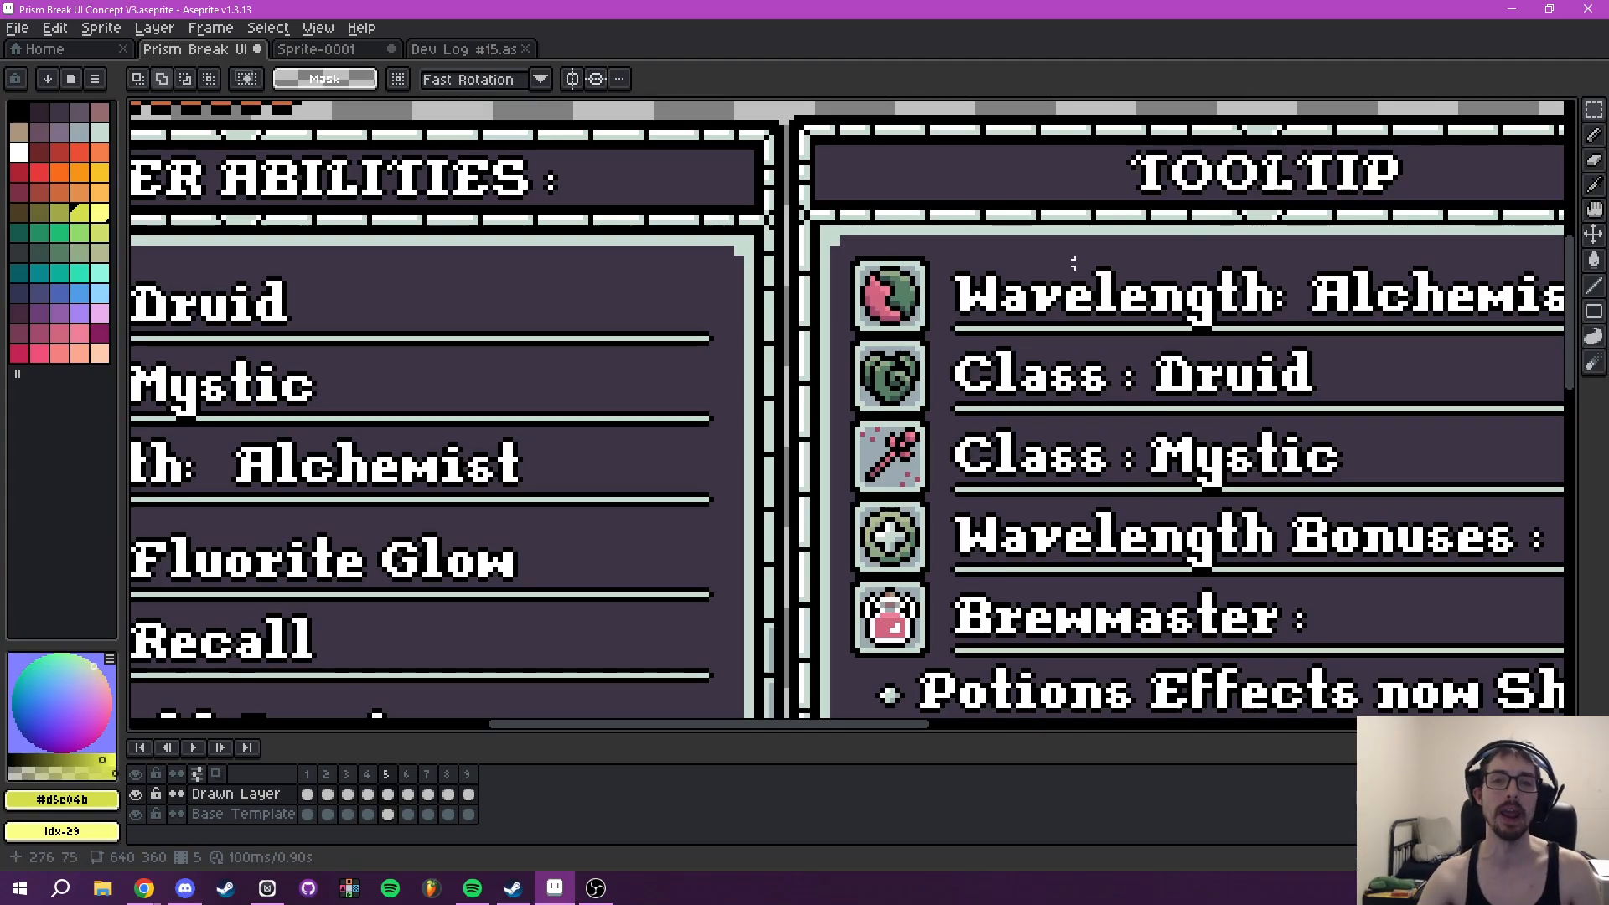
- Sample the black tile outline as the drawing colour, choose the Pencil tool and check the Tooltip icons' outlines
drag(1129, 360, 955, 276)
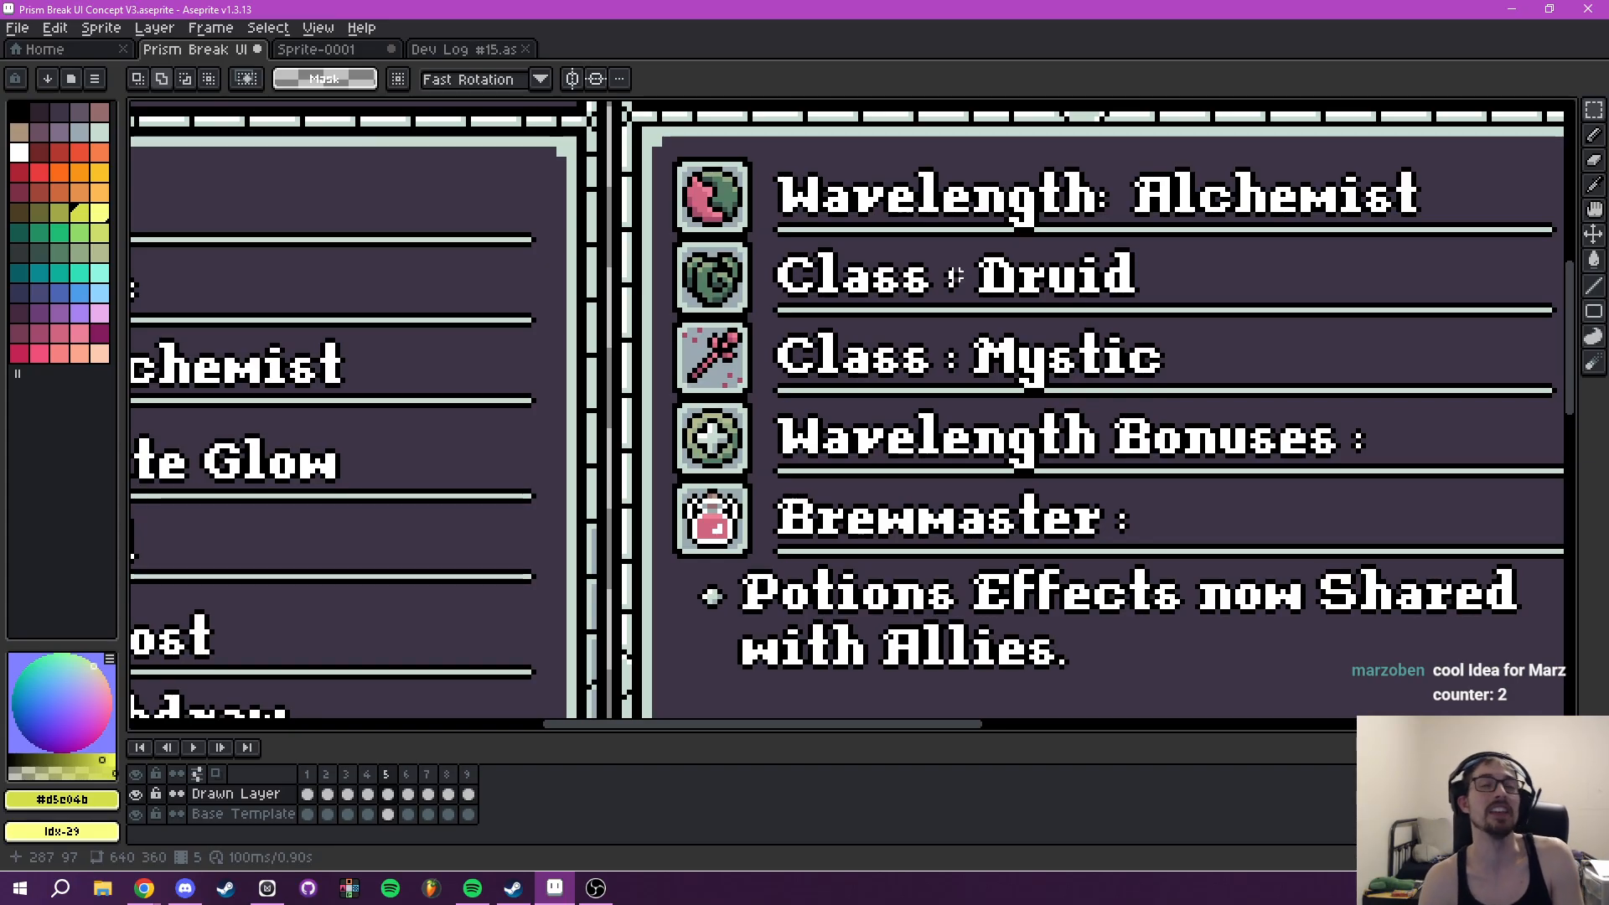
scroll(1012, 287, down, 3)
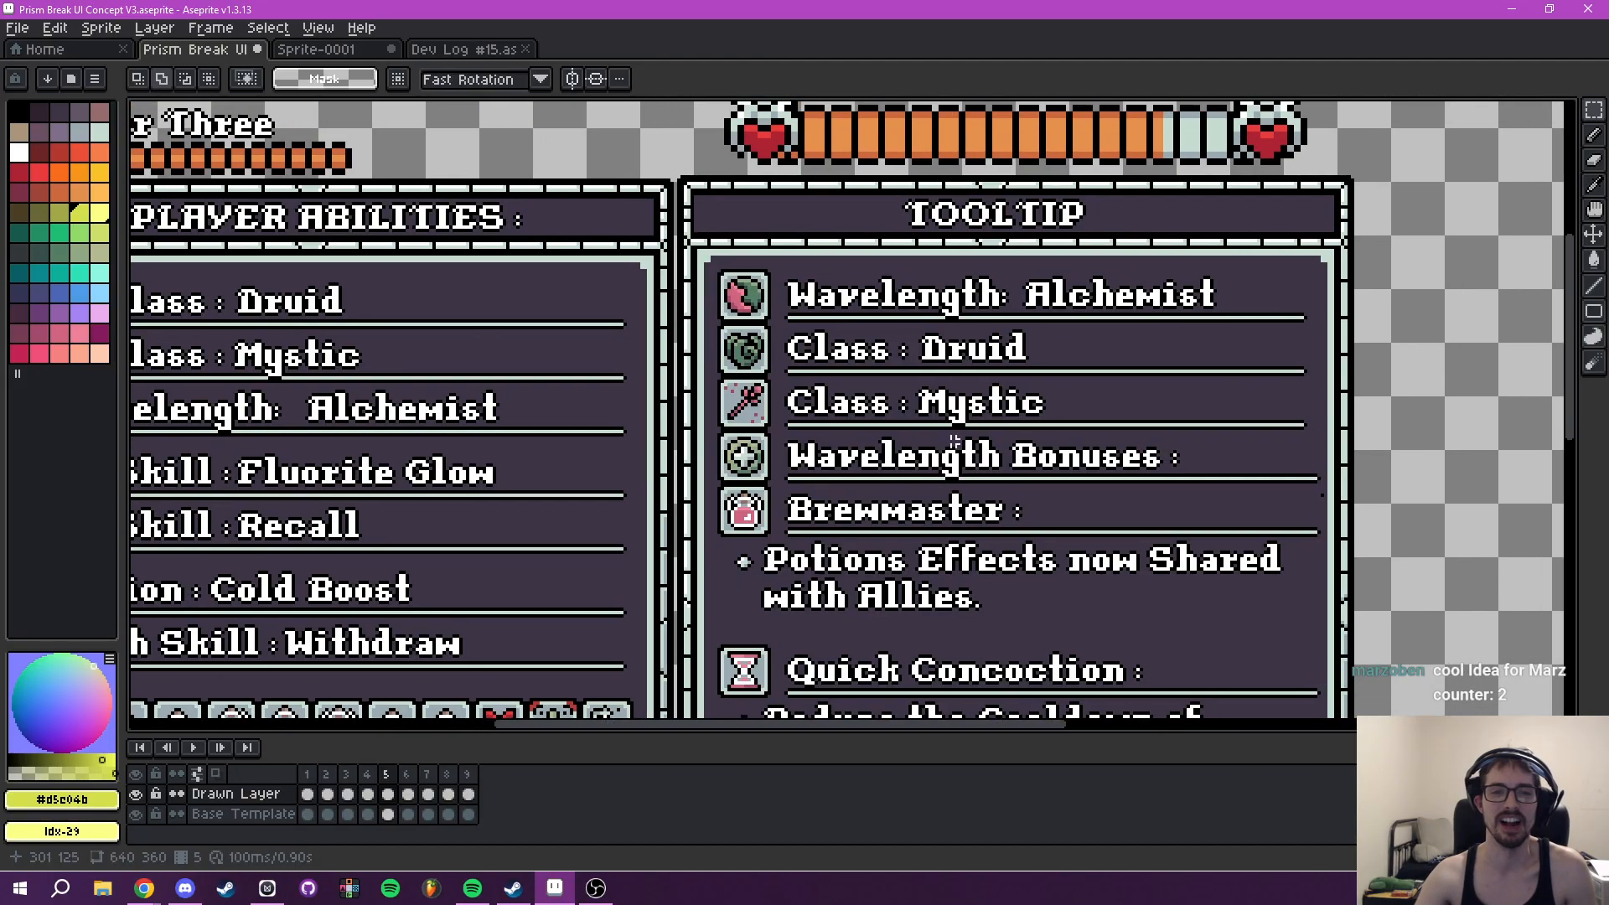
scroll(791, 549, up, 3)
key(i)
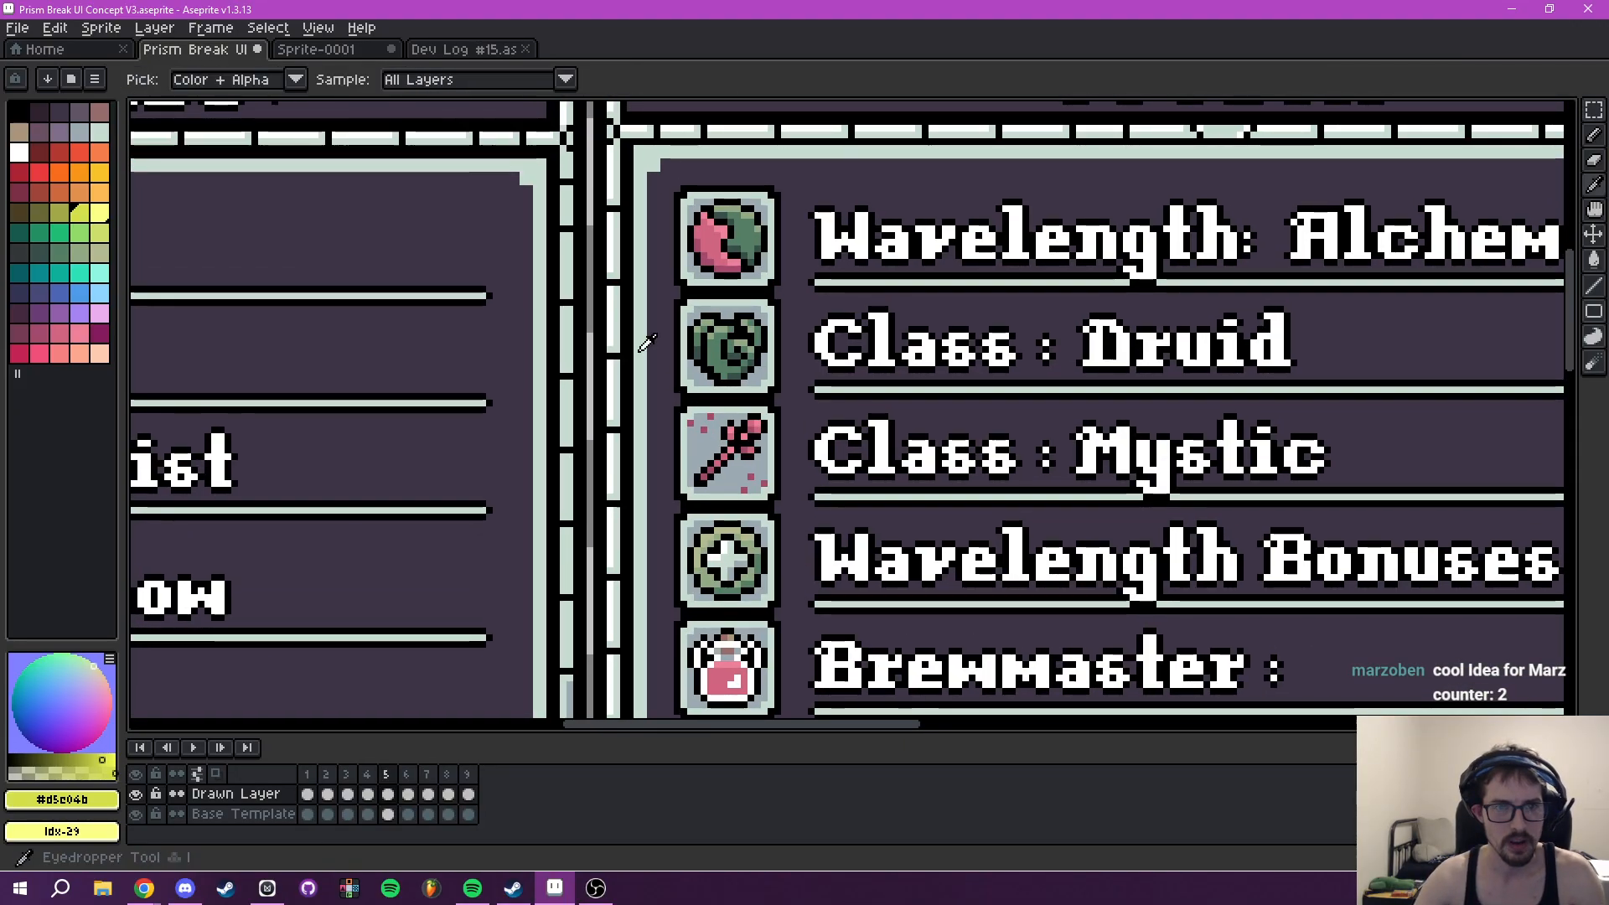
scroll(675, 266, up, 1)
click(733, 188)
drag(804, 390, 793, 322)
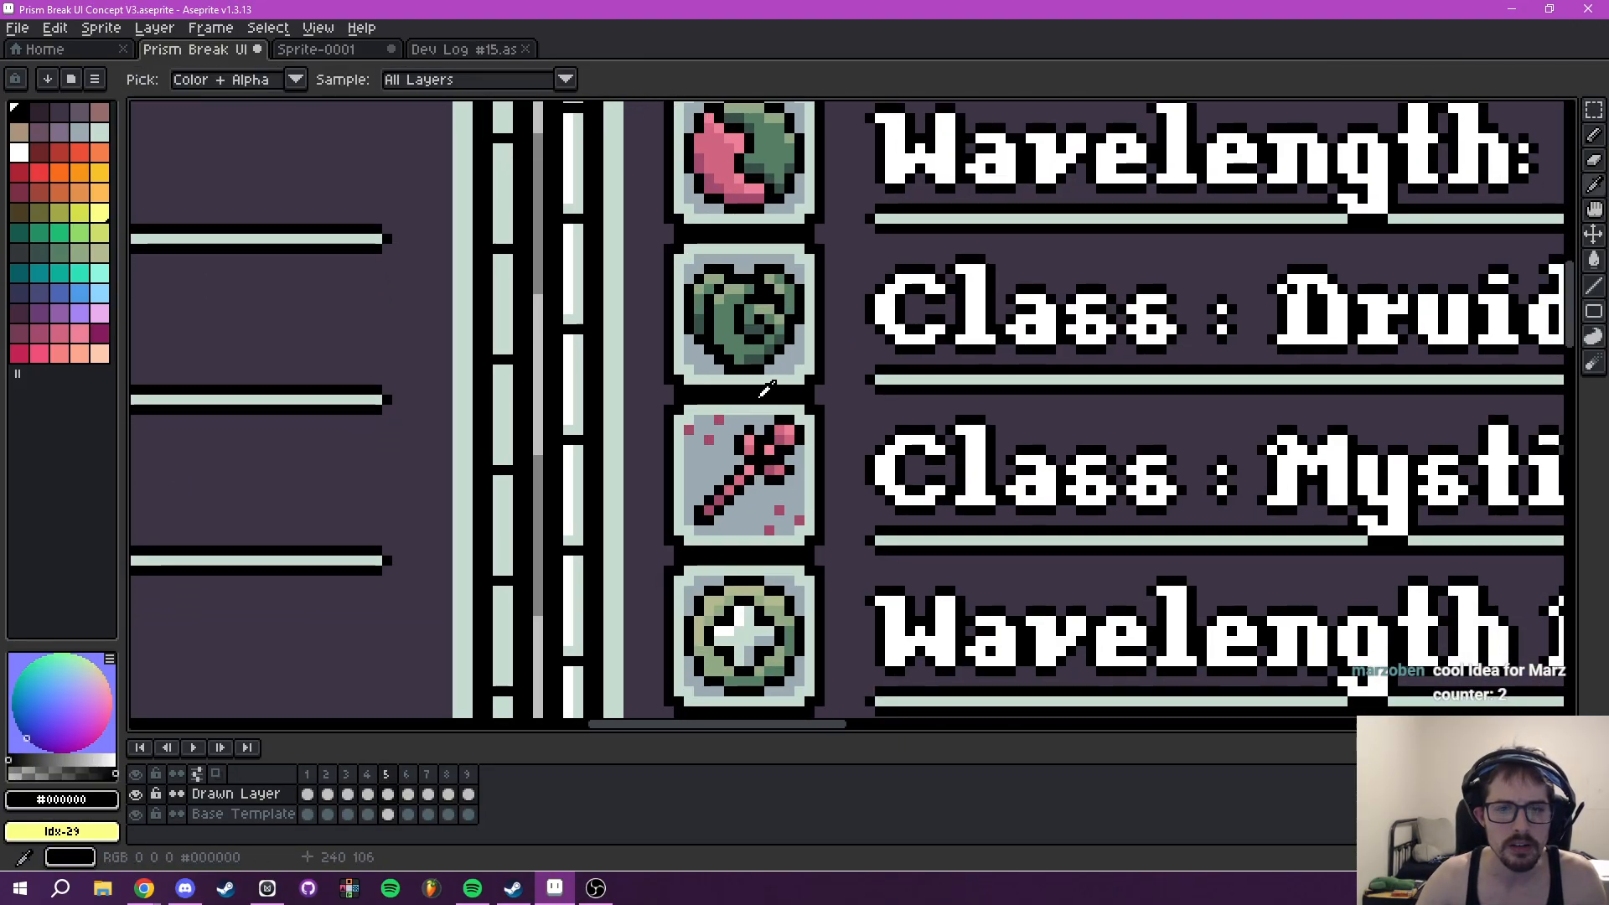
scroll(759, 395, up, 1)
mouse_move(766, 445)
mouse_down()
mouse_move(786, 641)
mouse_move(775, 289)
mouse_up()
key(b)
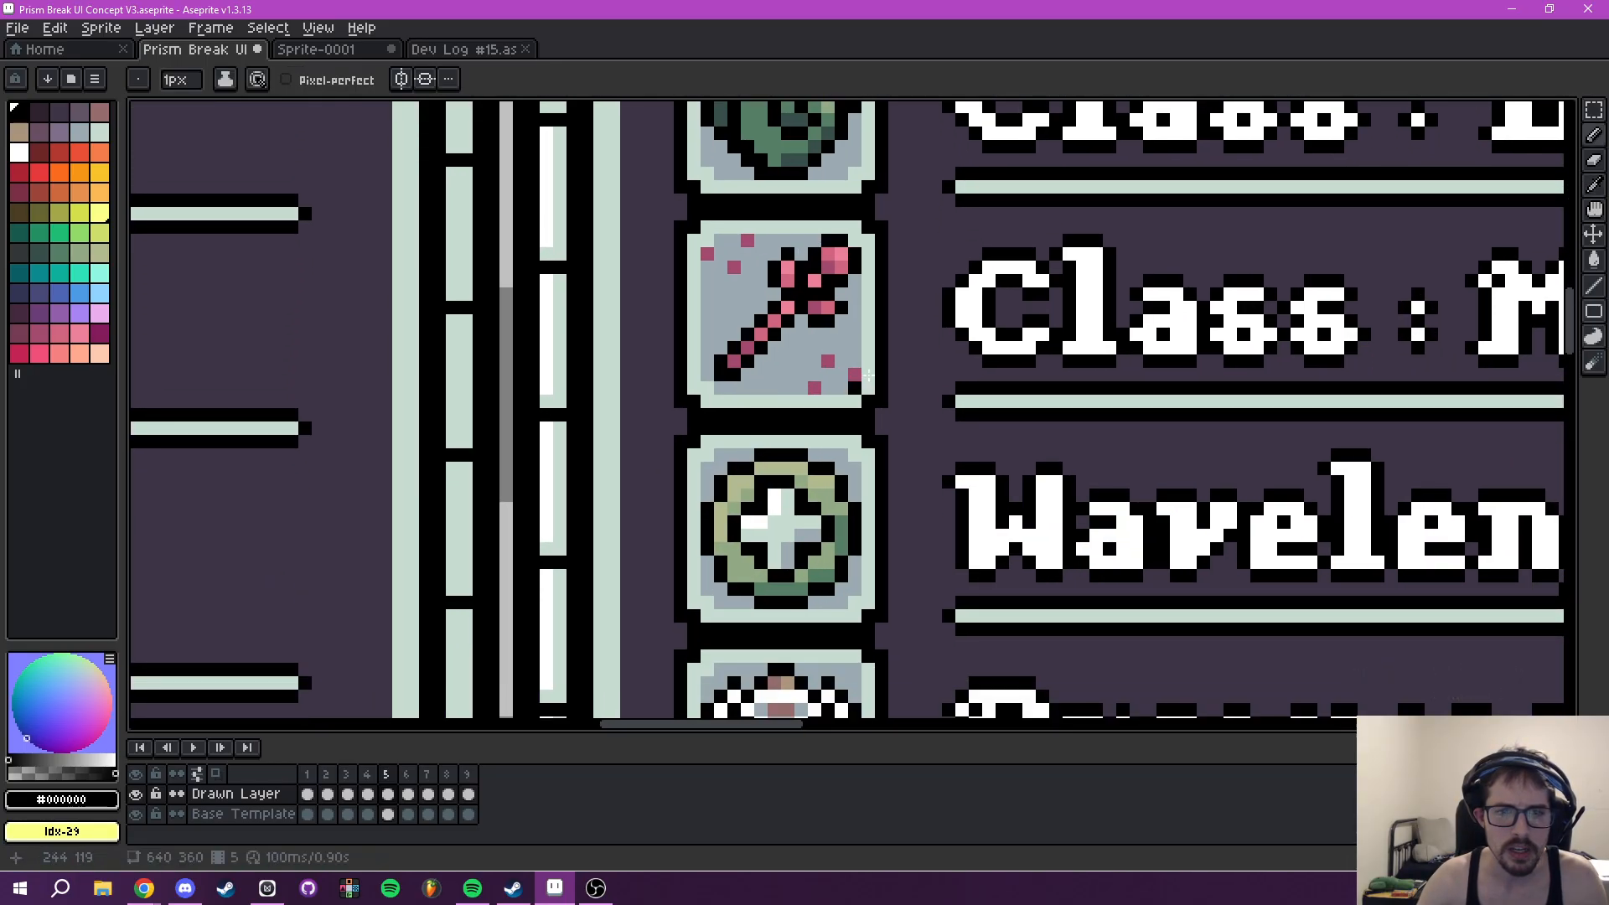
drag(947, 311, 909, 297)
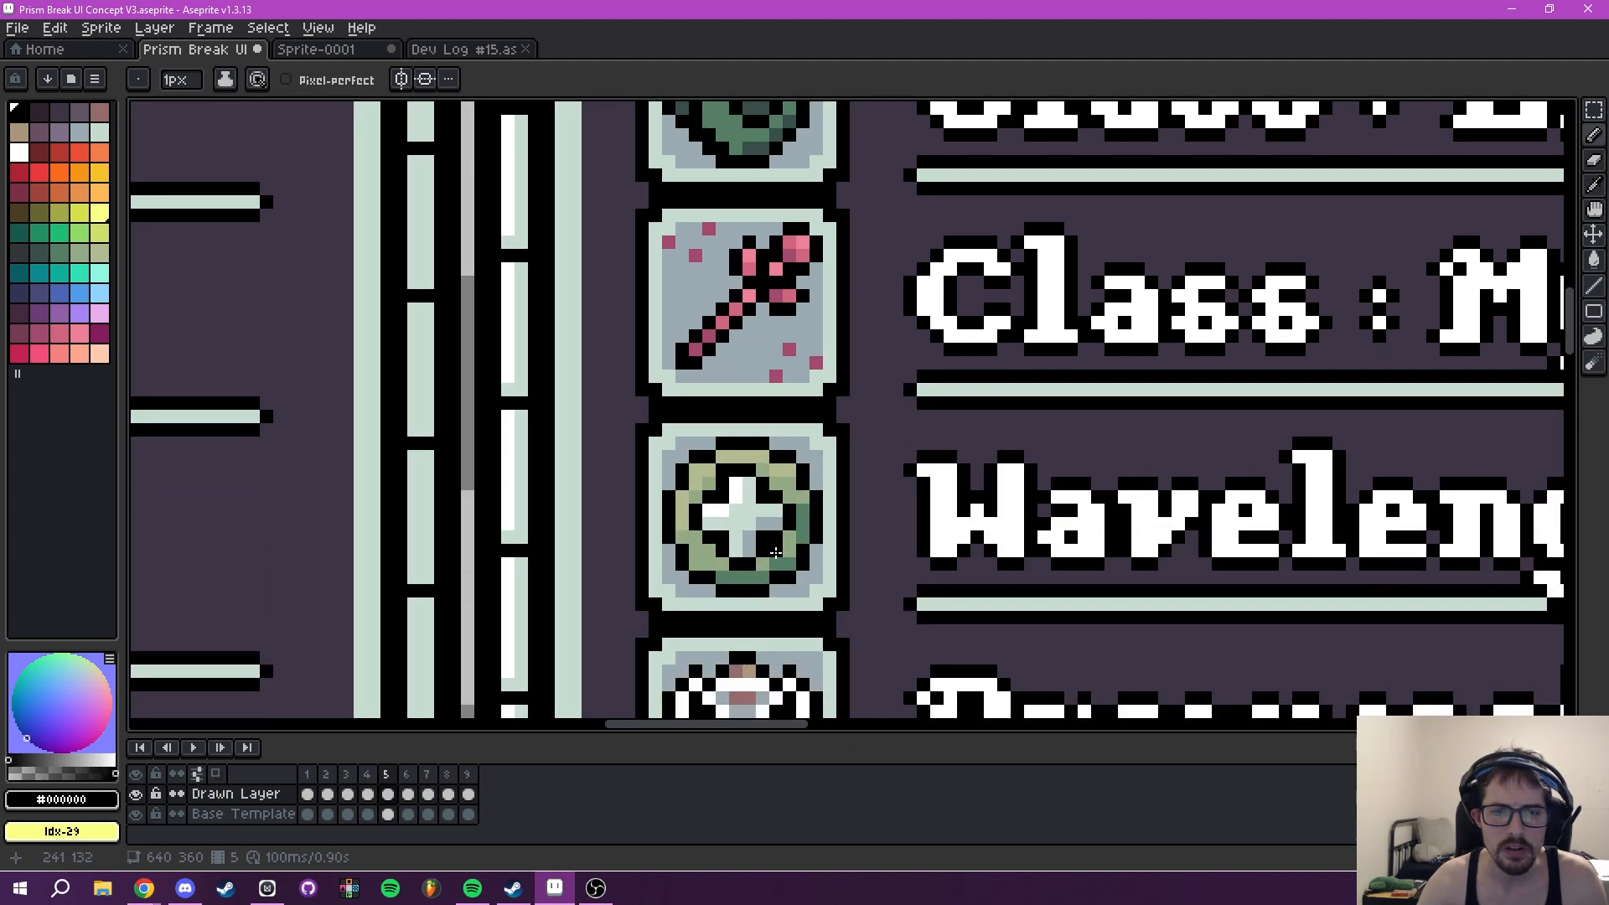
scroll(865, 496, down, 3)
drag(898, 465, 888, 597)
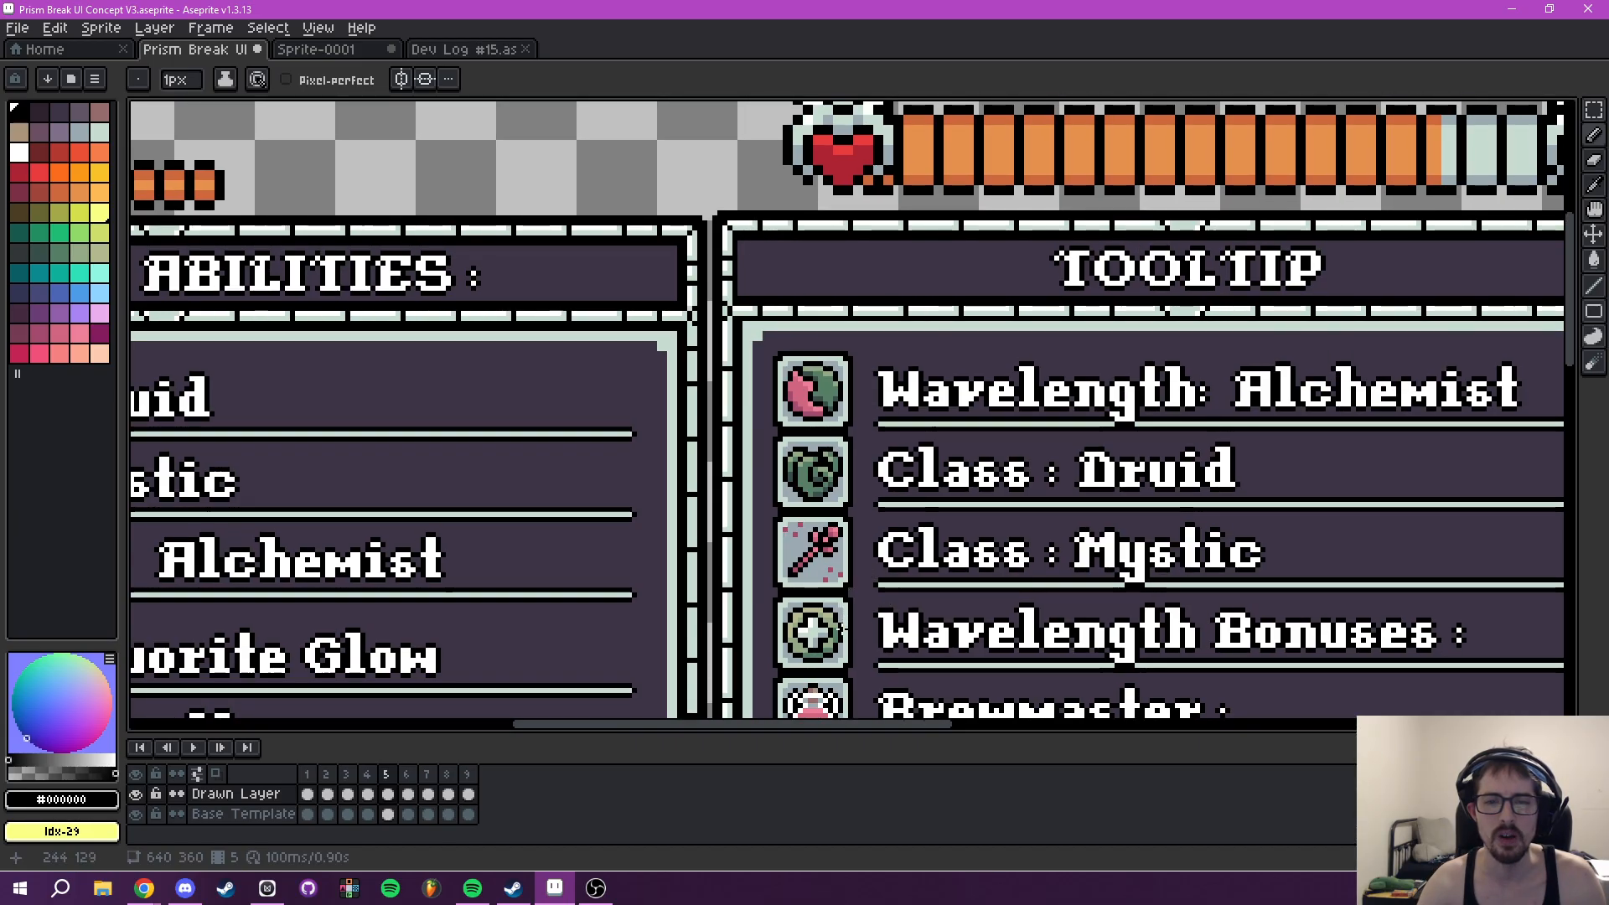
- Examine the green plus icon beside Wavelength Bonuses against the neighbouring icons in the Tooltip
scroll(808, 639, up, 3)
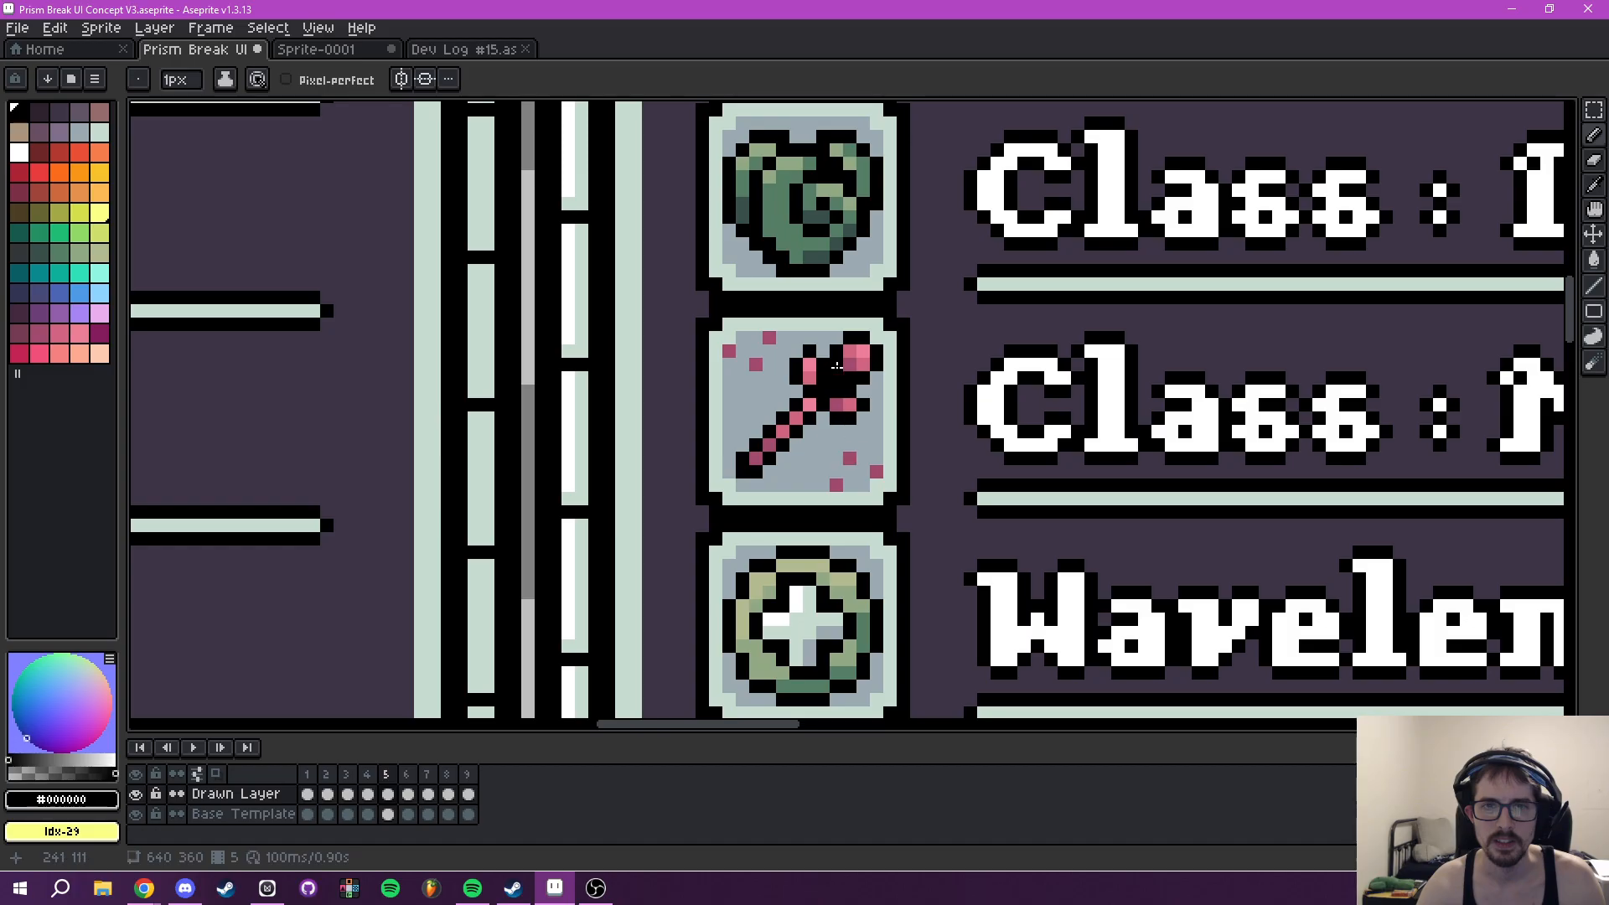
scroll(836, 374, down, 1)
scroll(831, 584, up, 1)
drag(827, 577, 854, 67)
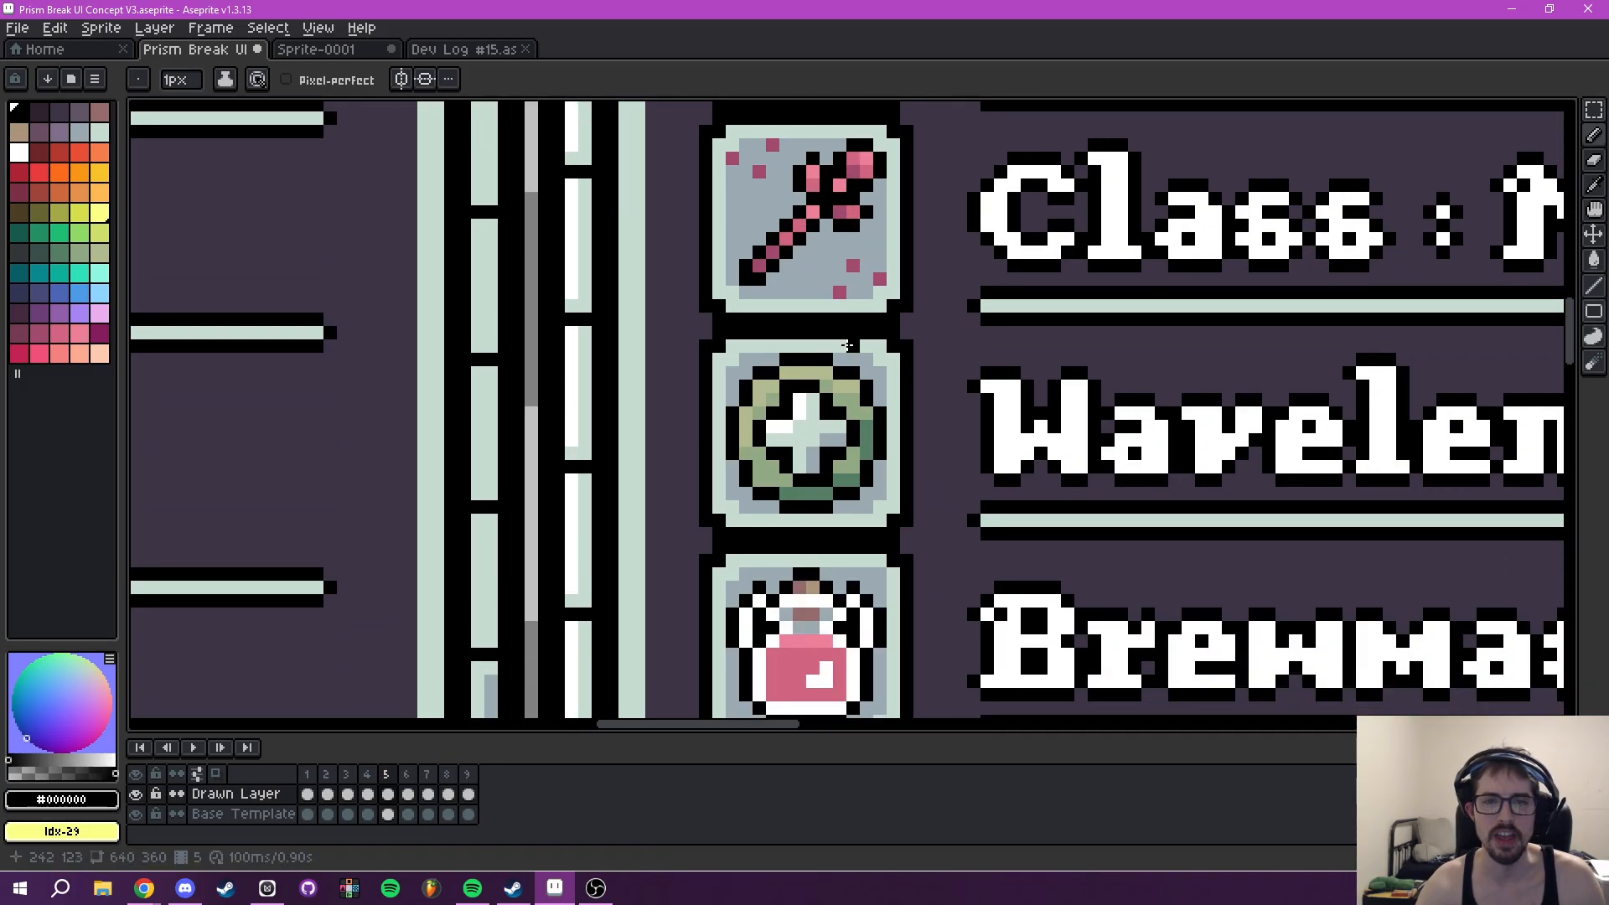
scroll(847, 345, down, 2)
scroll(859, 517, up, 3)
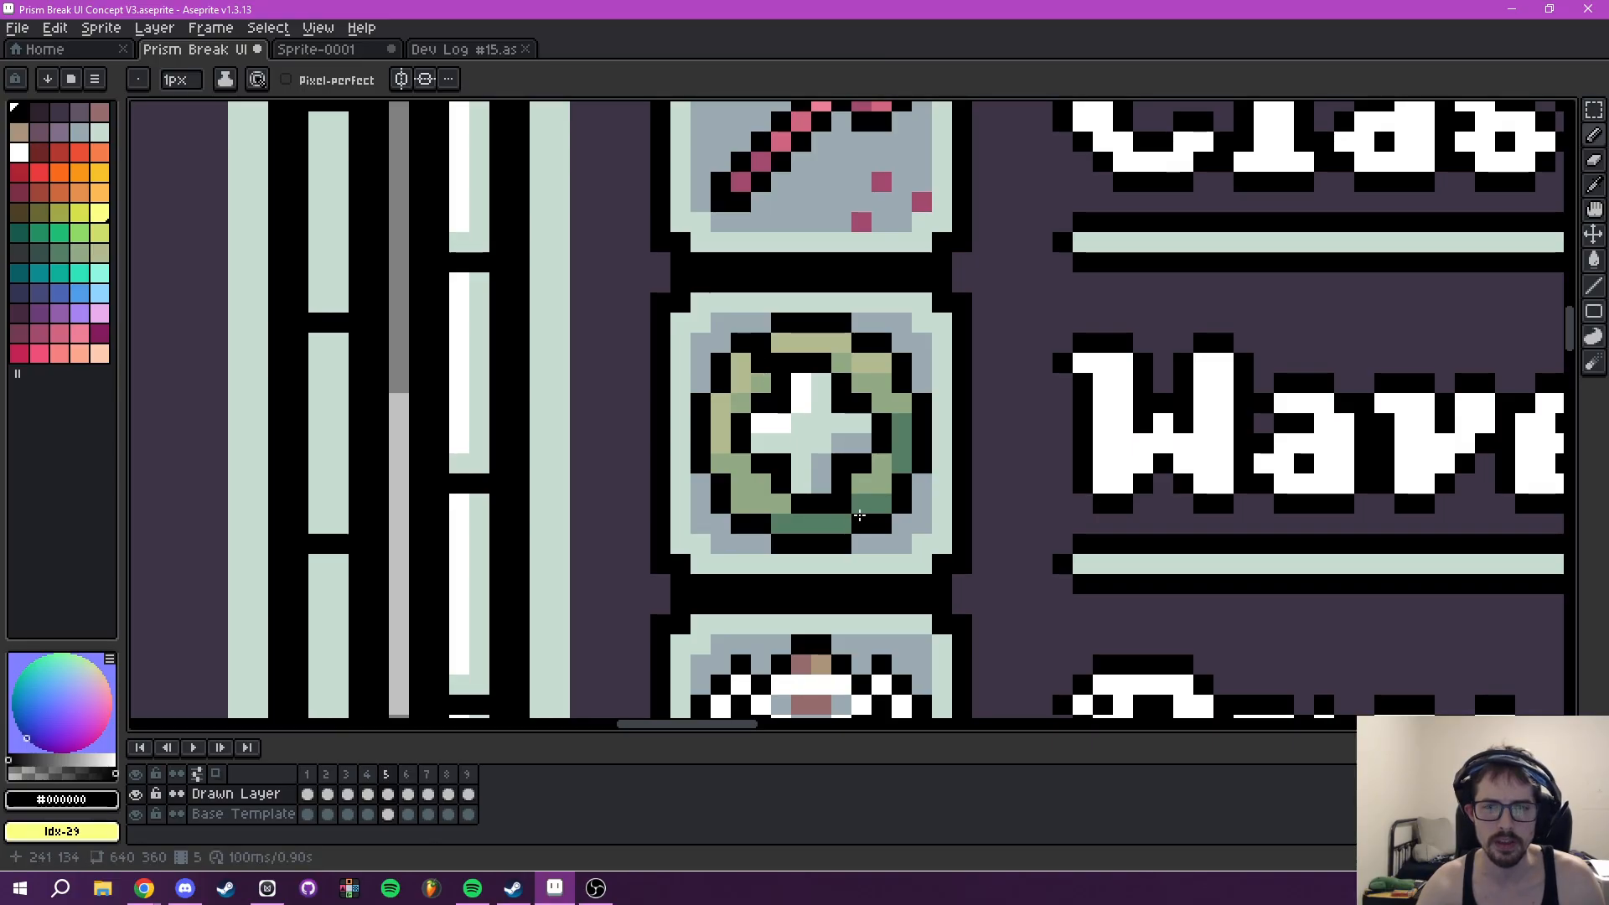
scroll(1011, 521, down, 4)
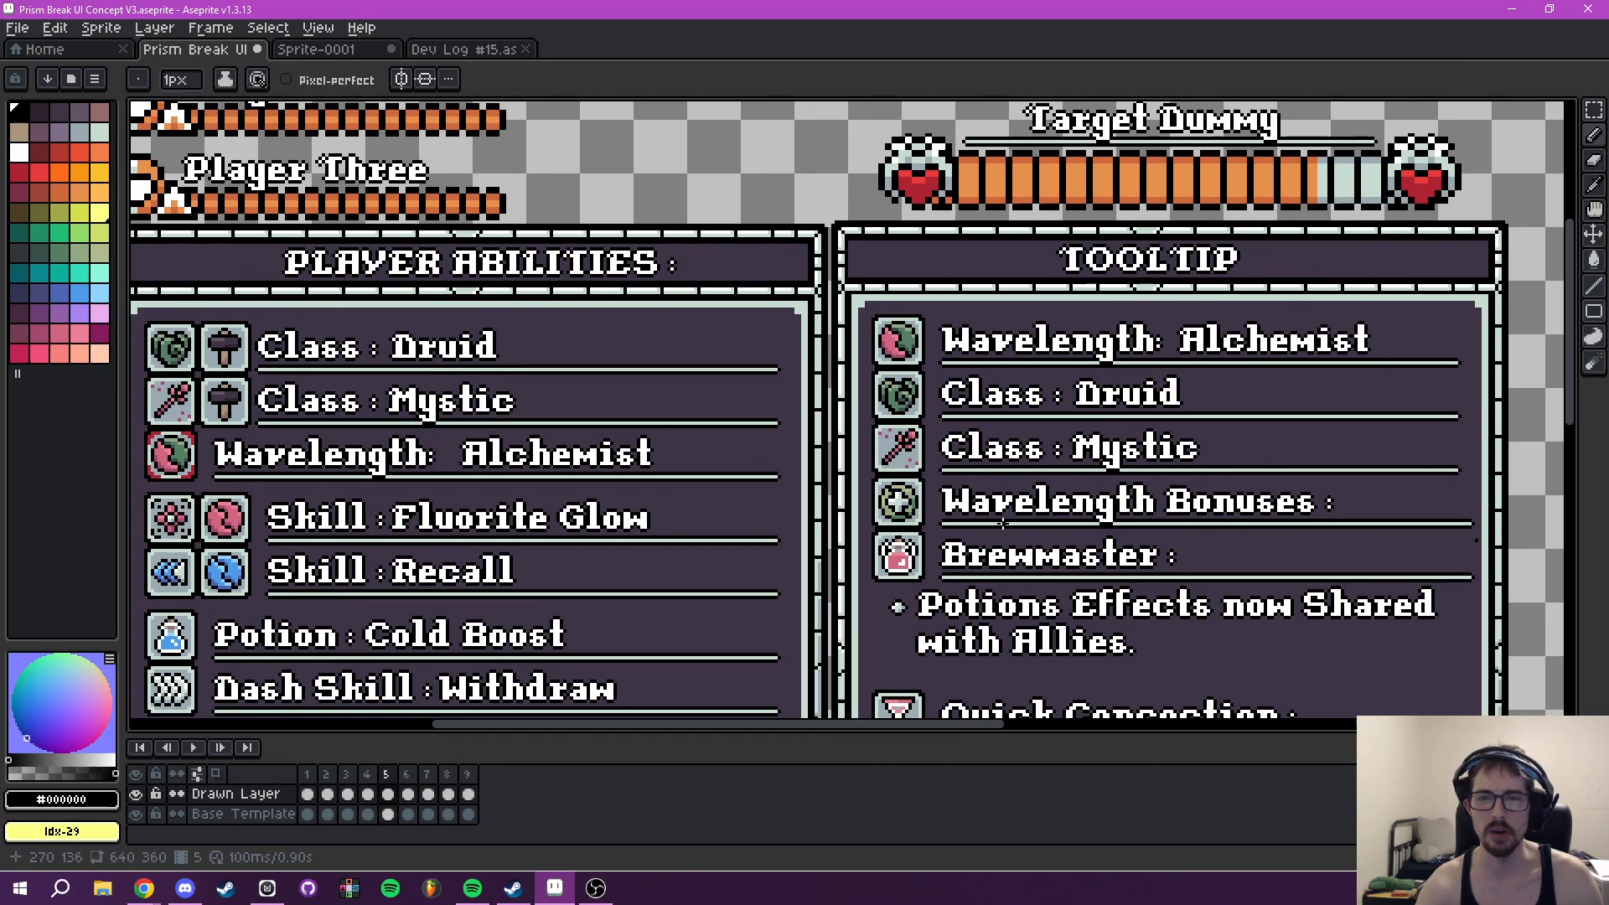
scroll(949, 524, up, 5)
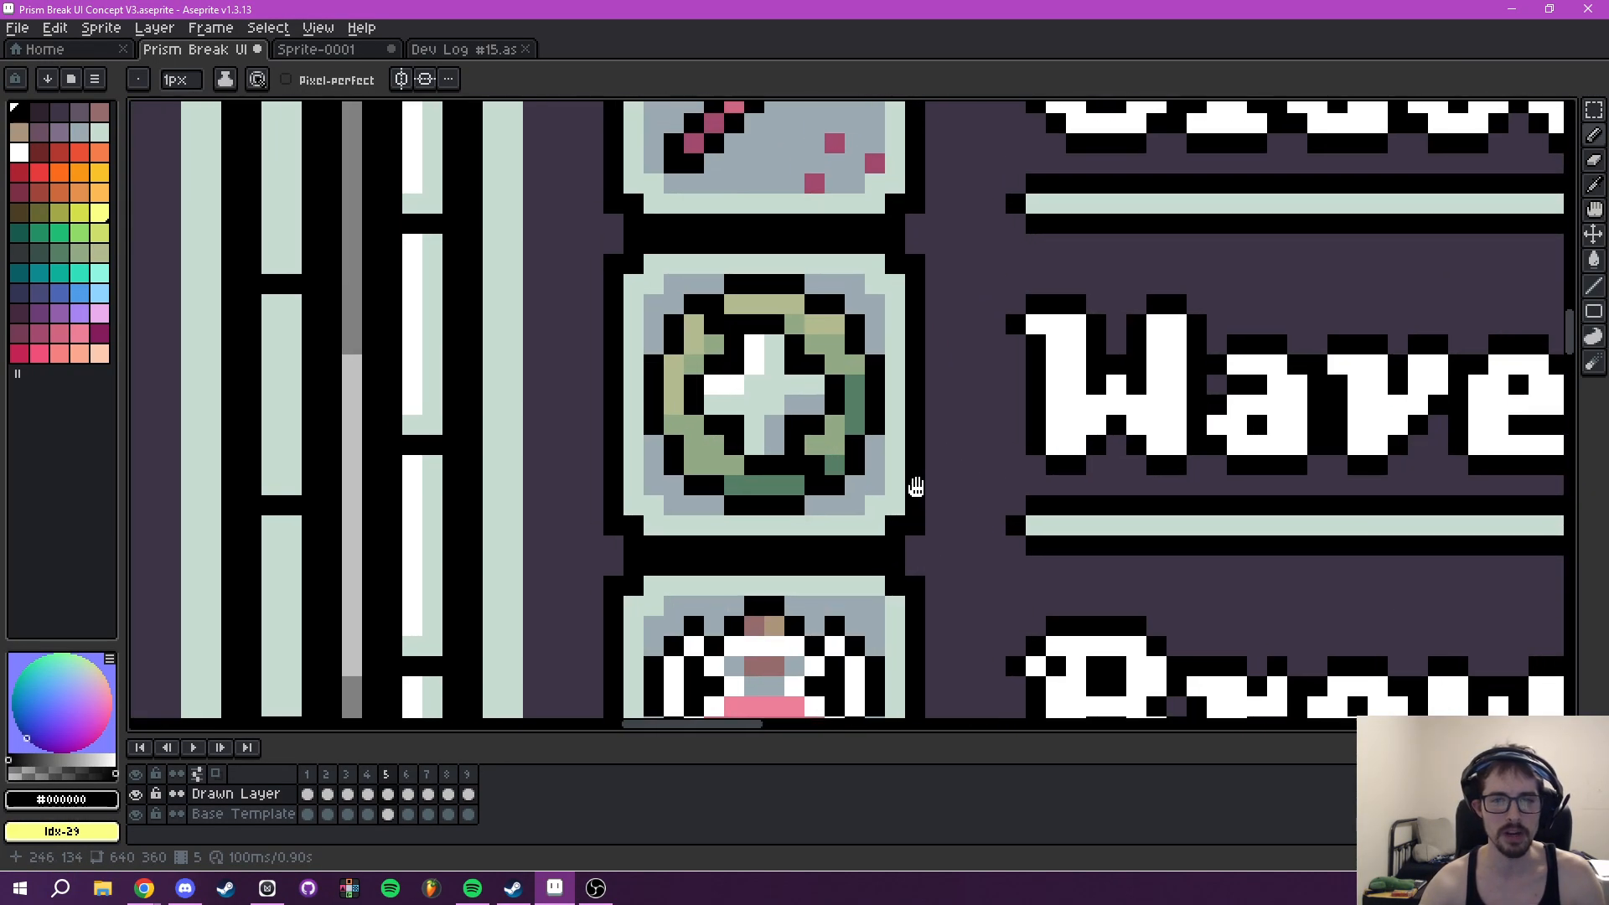
- Sample #fca790 as foreground and #fdcbb0 as background colour from the peach gem icons on frame 2
key(i)
scroll(875, 493, down, 2)
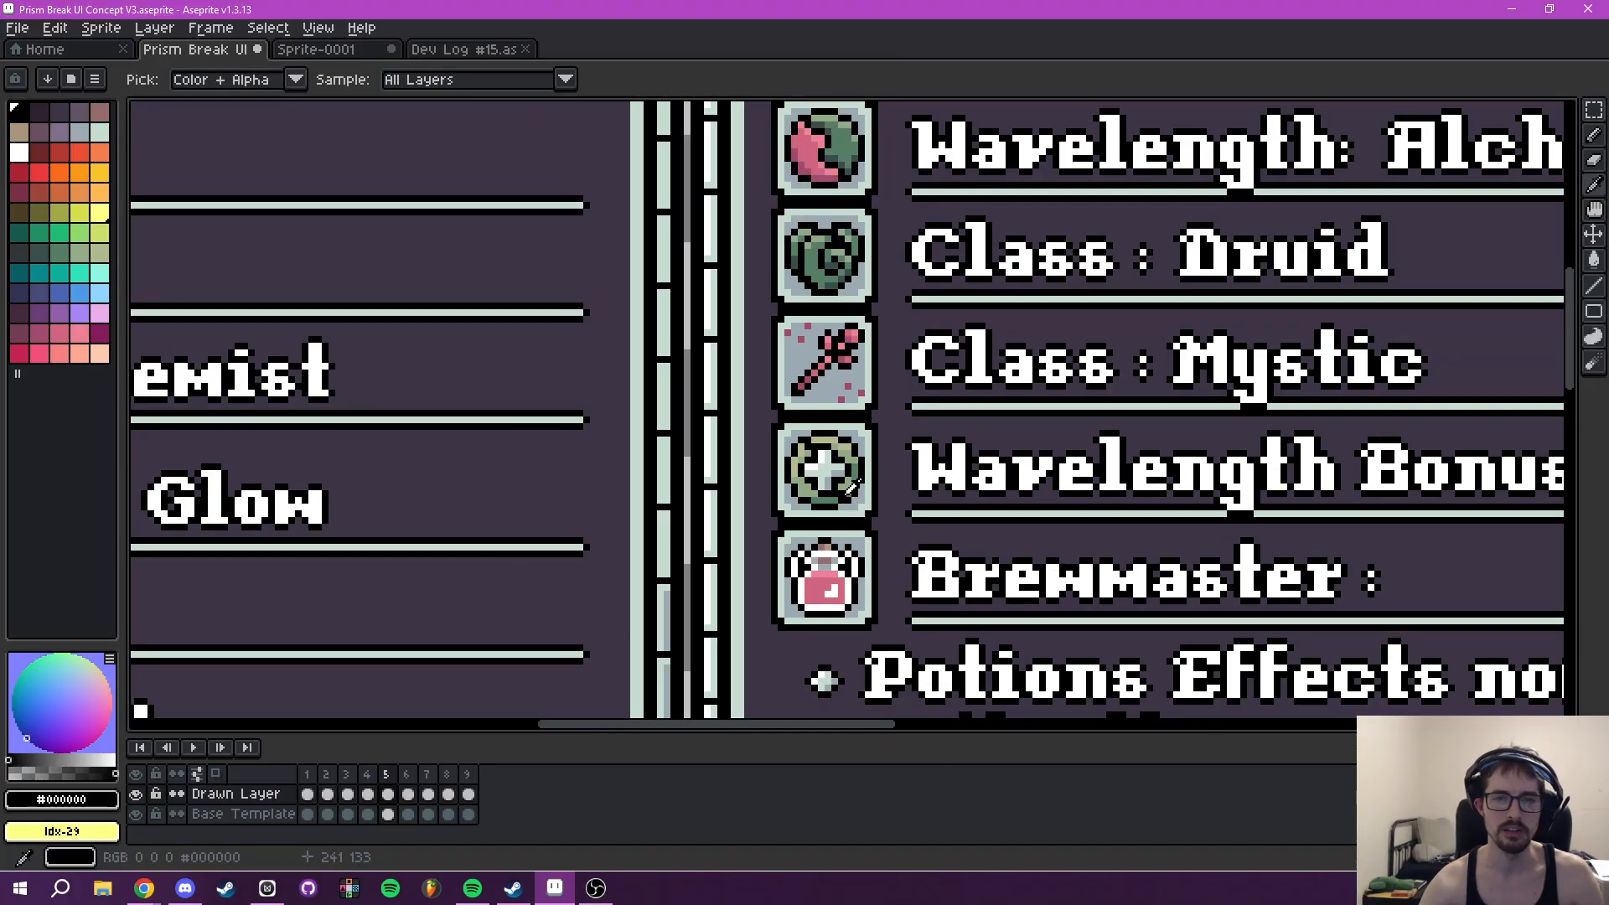
scroll(853, 491, up, 1)
scroll(255, 456, down, 2)
drag(285, 560, 1142, 161)
drag(937, 662, 818, 342)
scroll(939, 335, down, 4)
click(307, 773)
click(332, 771)
scroll(765, 571, up, 7)
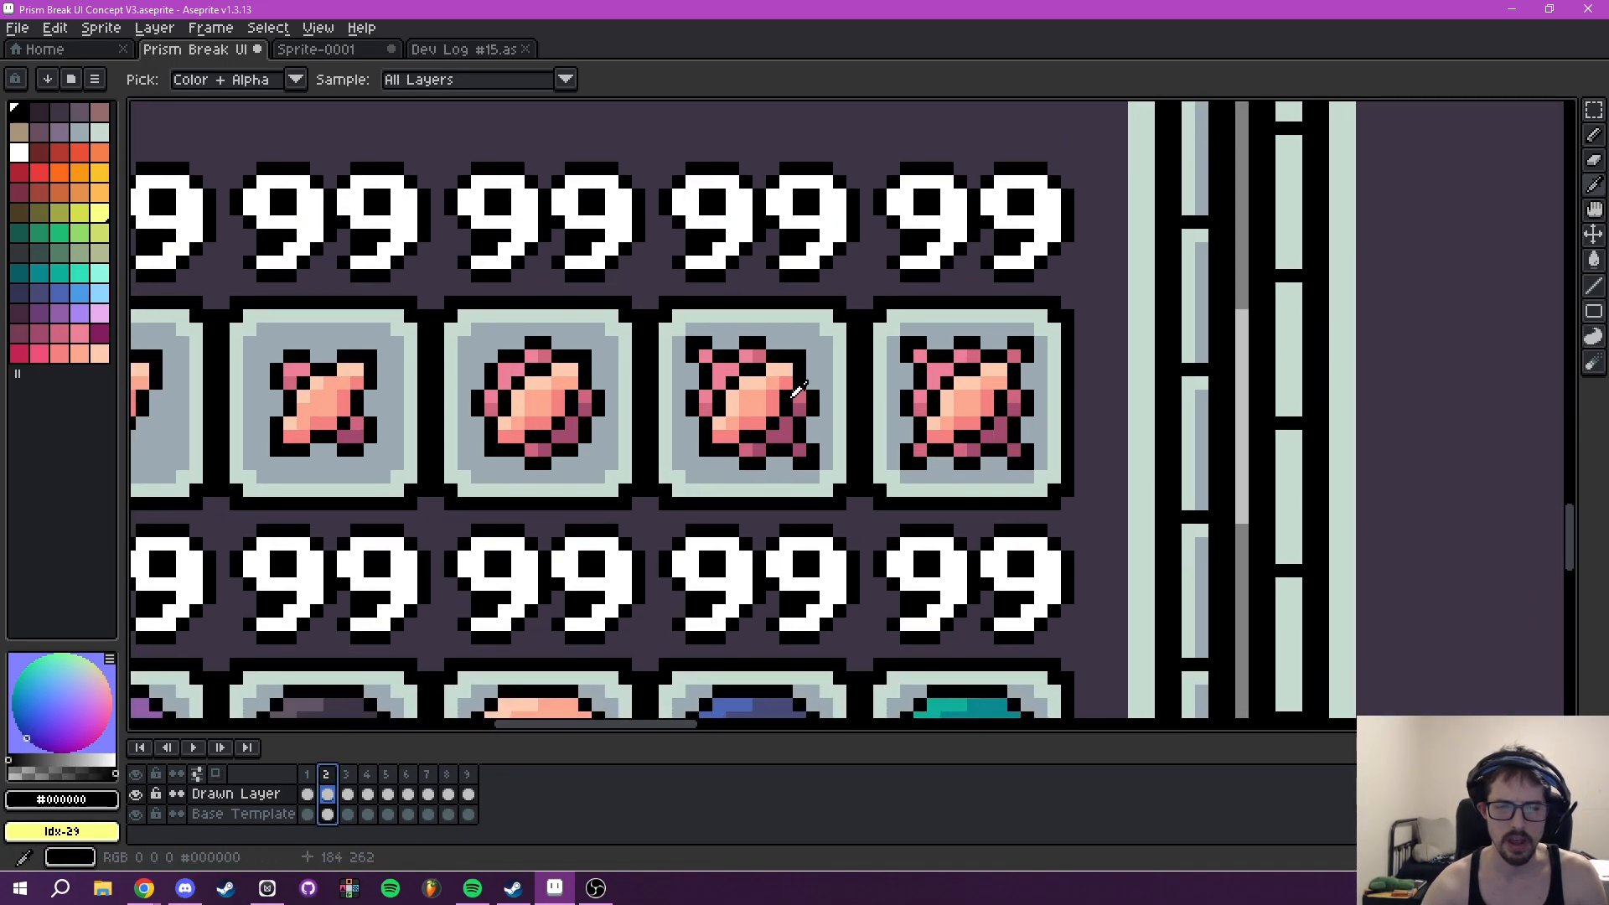
scroll(771, 401, up, 2)
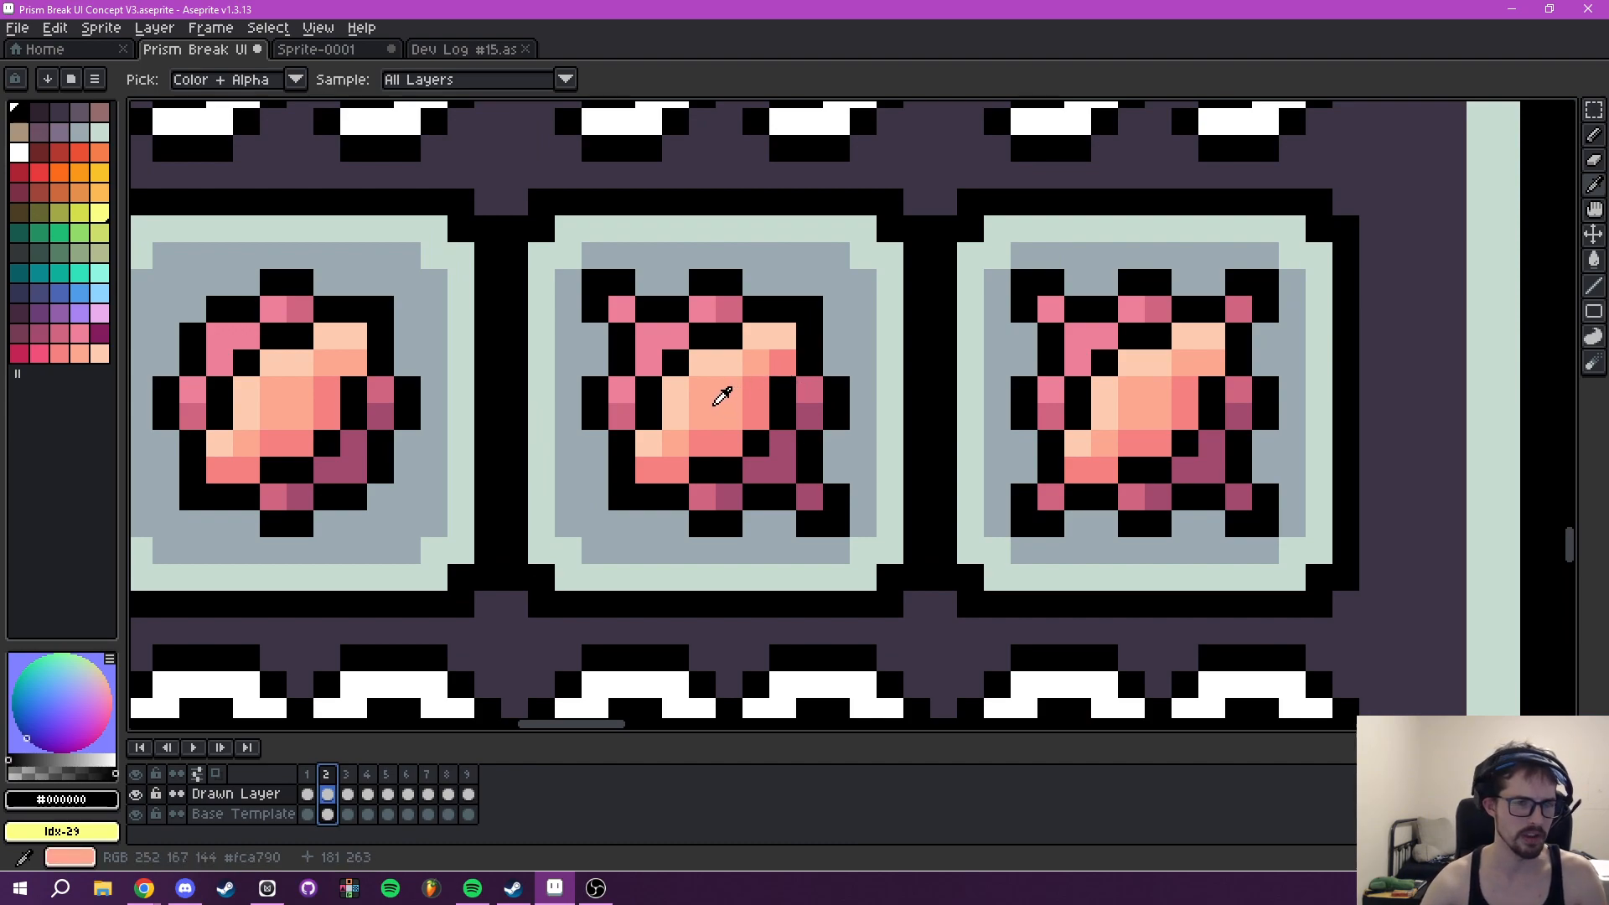
click(722, 396)
right_click(727, 361)
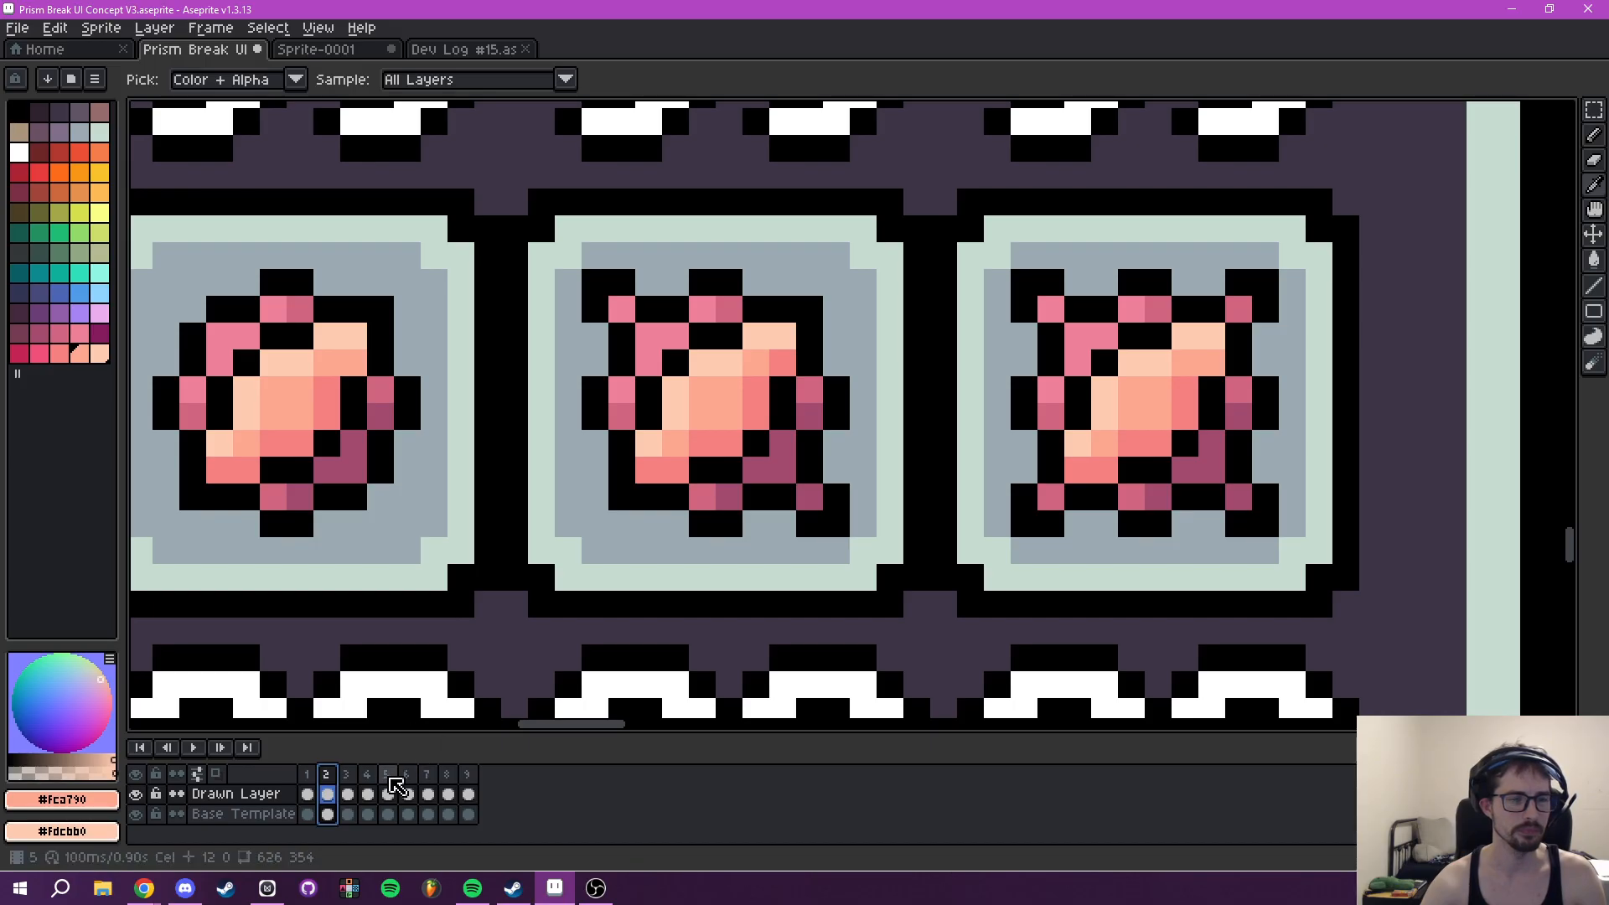
- On frame 5, fill the Wavelength Bonuses plus sign with #fca790 and its white highlight with #fdcbb0
click(390, 777)
click(409, 777)
scroll(547, 483, down, 5)
scroll(553, 476, down, 3)
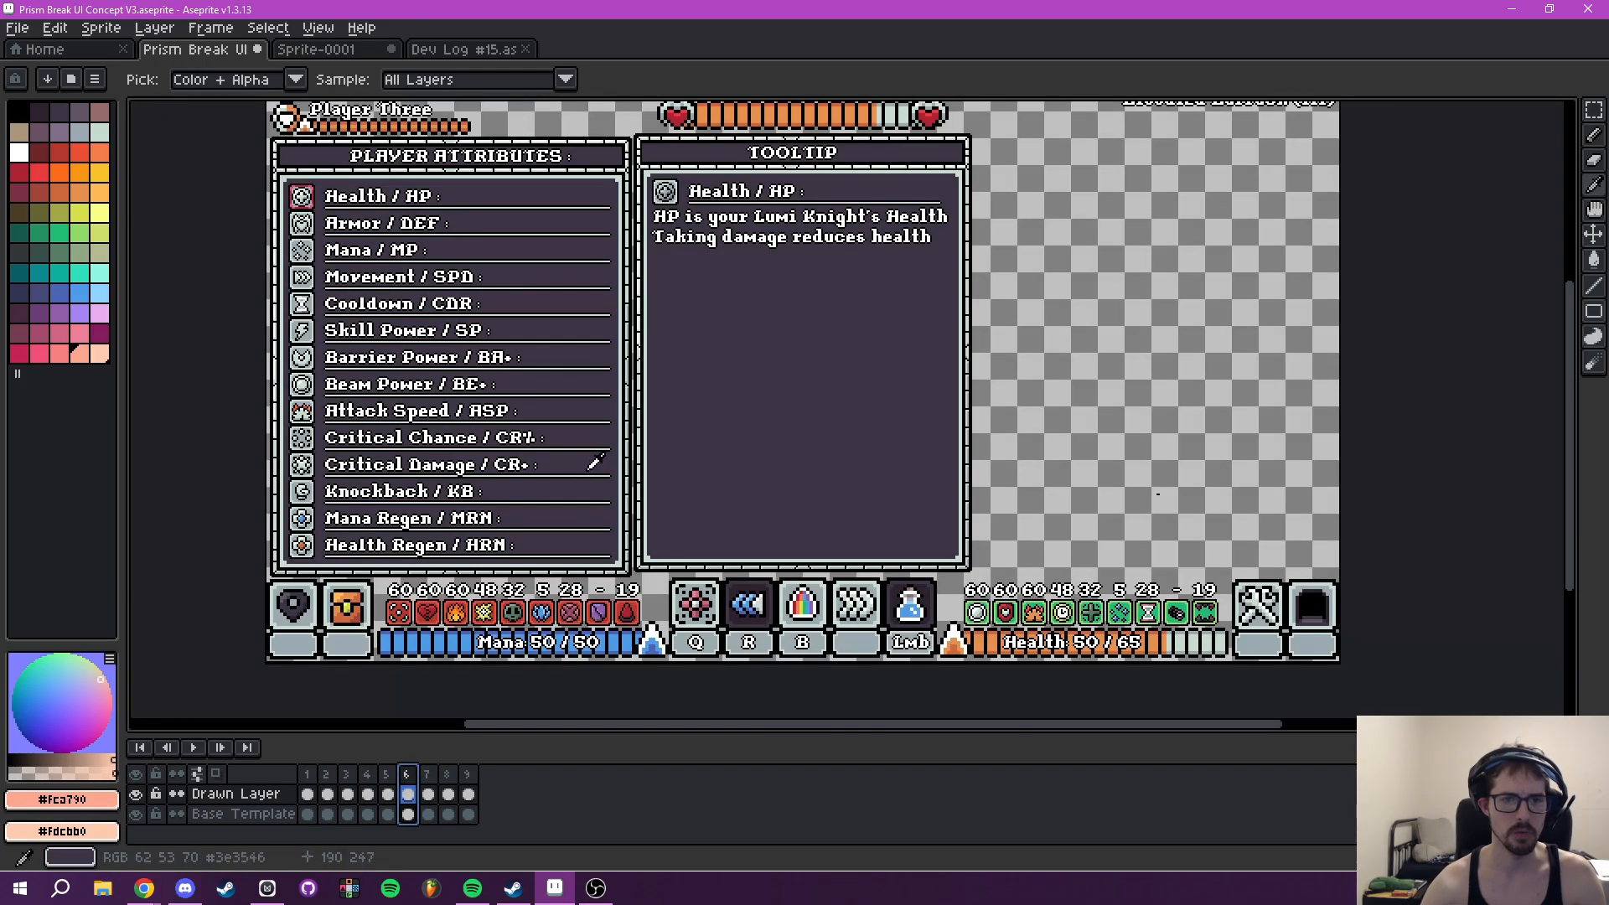
drag(593, 463, 682, 550)
click(427, 775)
drag(789, 492, 758, 524)
click(388, 776)
scroll(751, 409, up, 6)
drag(751, 410, 756, 537)
scroll(756, 535, up, 2)
scroll(756, 533, up, 1)
drag(708, 432, 852, 715)
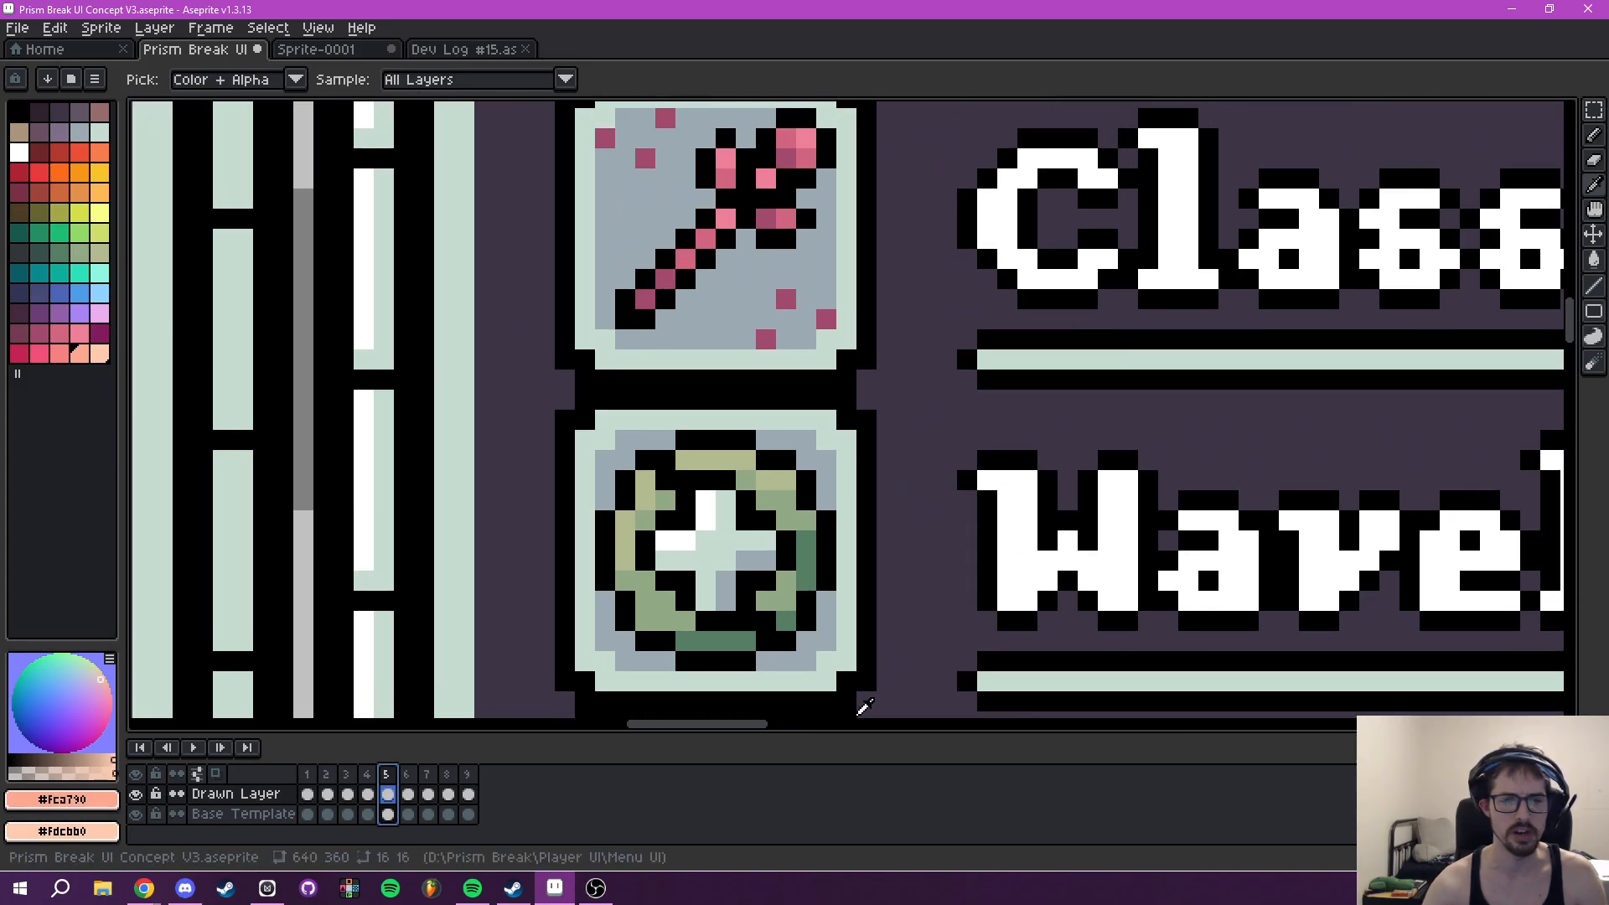
key(g)
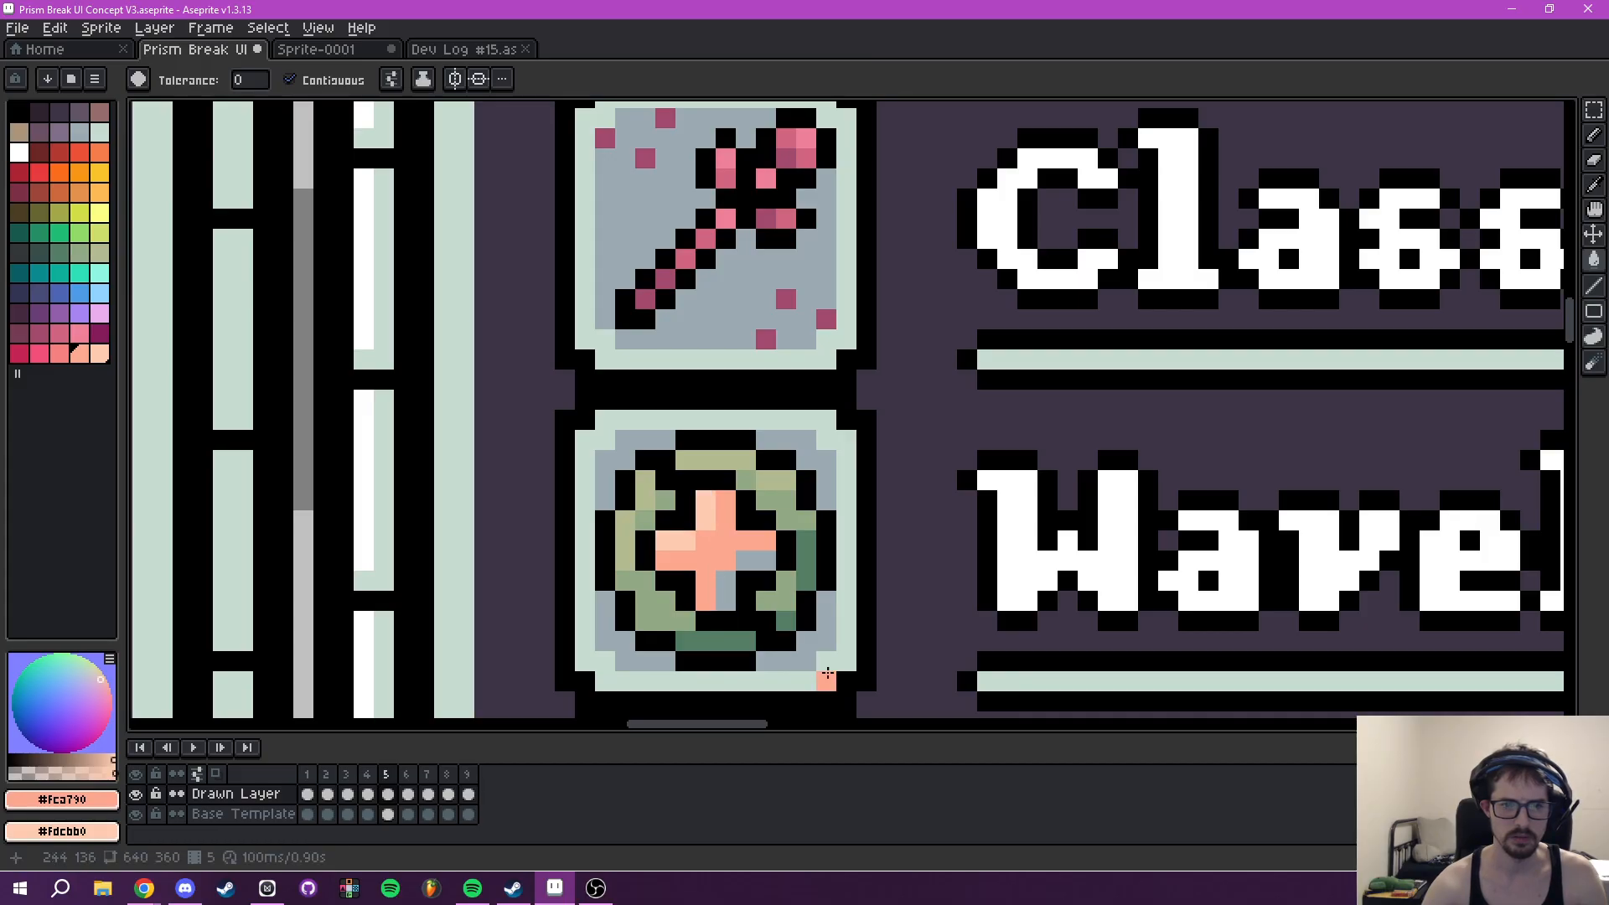
- Sample the darker shading colour #f68181 from a peach gem icon on frame 2 as the foreground colour
scroll(798, 599, down, 3)
drag(796, 616, 847, 331)
scroll(847, 337, down, 1)
click(328, 775)
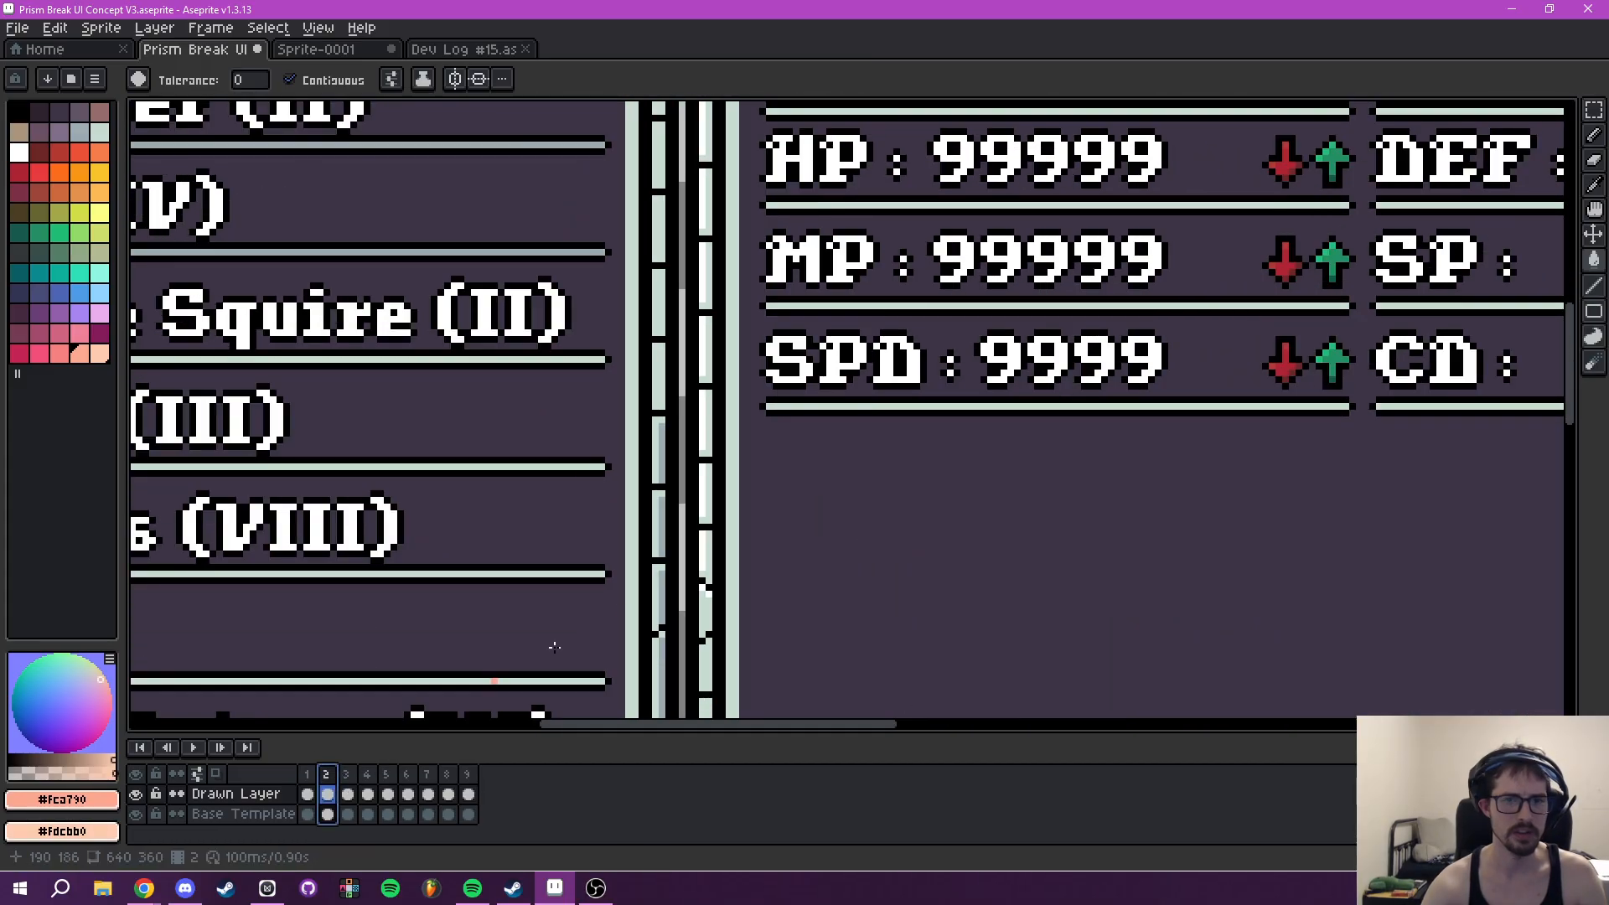
scroll(356, 527, down, 5)
drag(463, 523, 751, 370)
scroll(653, 459, up, 5)
drag(673, 683, 889, 161)
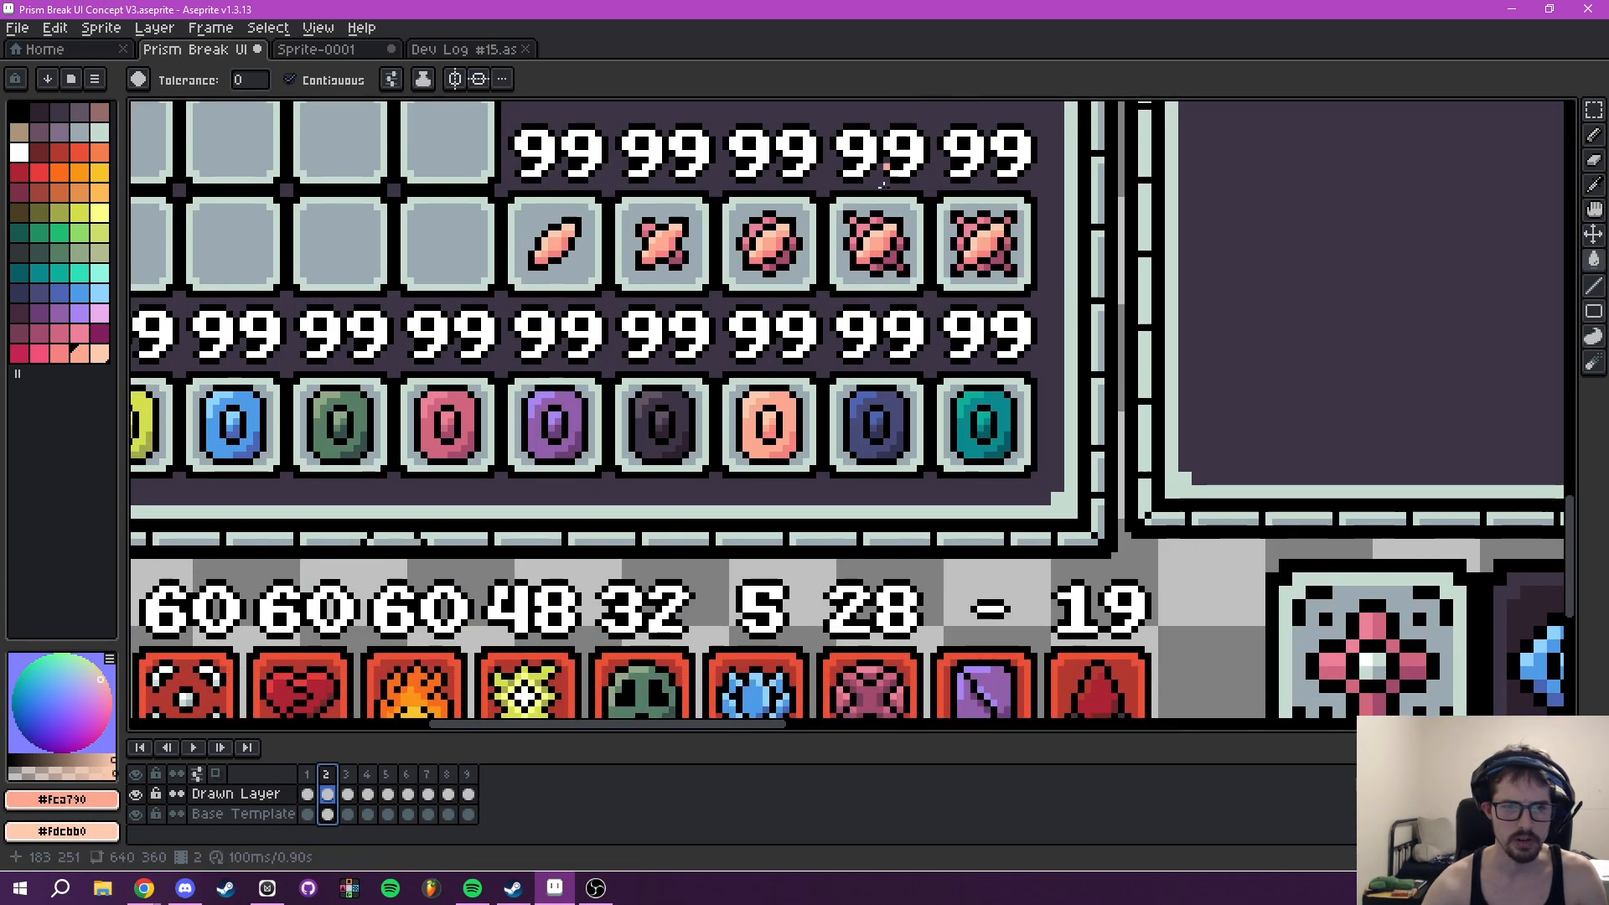
drag(869, 307, 882, 456)
key(i)
scroll(796, 436, up, 2)
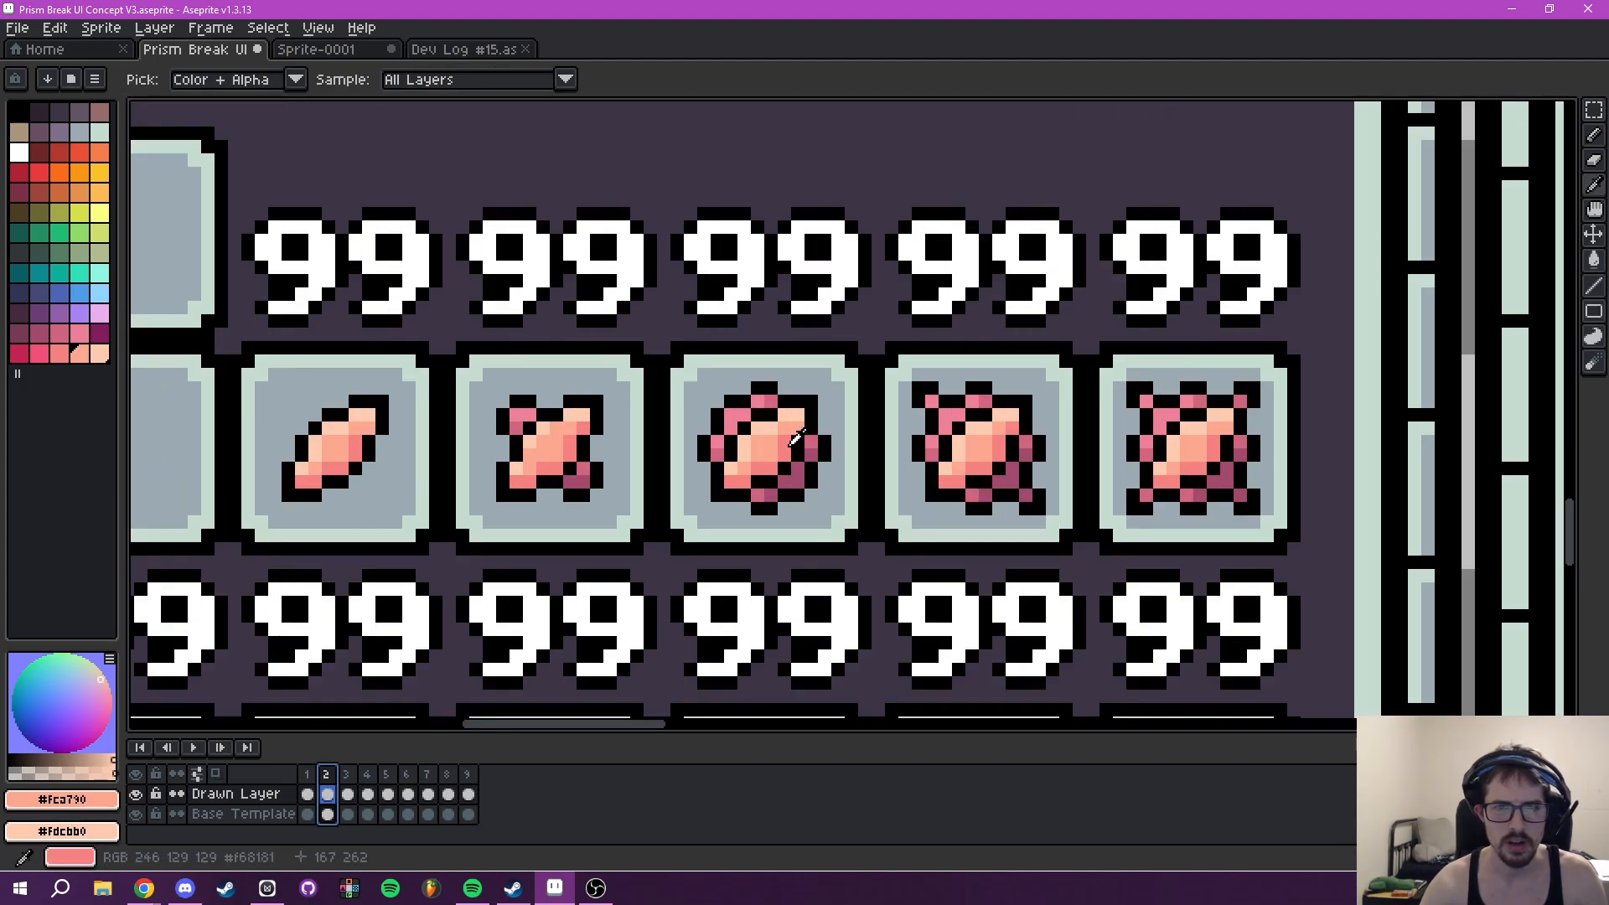
click(772, 460)
- Fill the grey shadow pixels of frame 5's Wavelength Bonuses plus sign with #f68181
scroll(773, 459, down, 2)
click(410, 786)
scroll(798, 475, down, 5)
drag(899, 429, 754, 556)
click(388, 794)
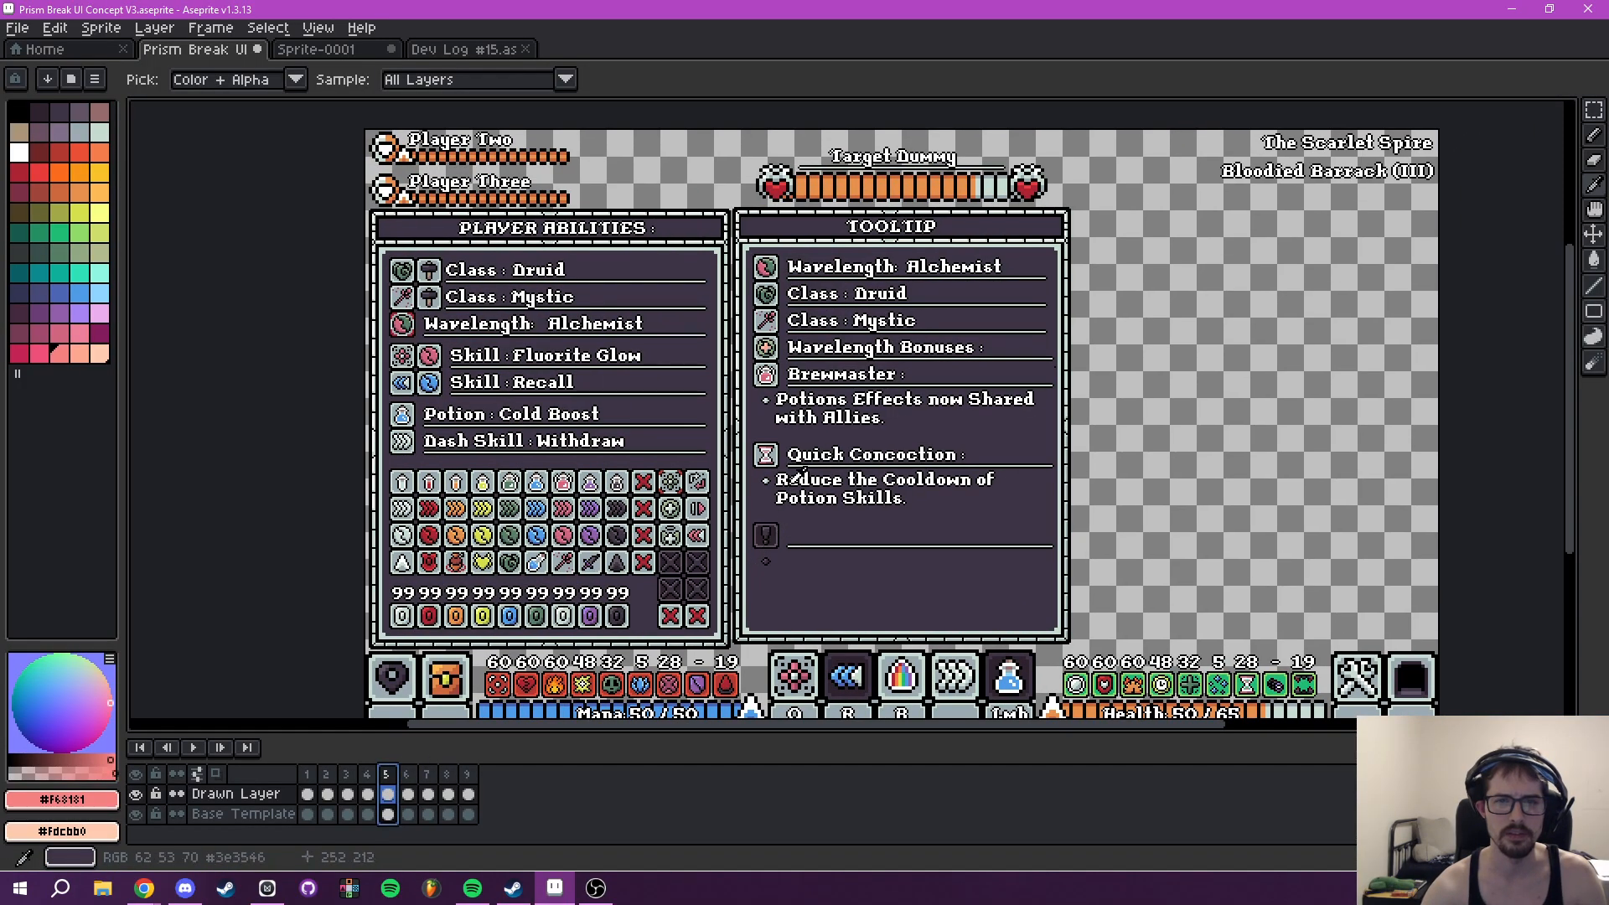
scroll(789, 301, up, 5)
key(g)
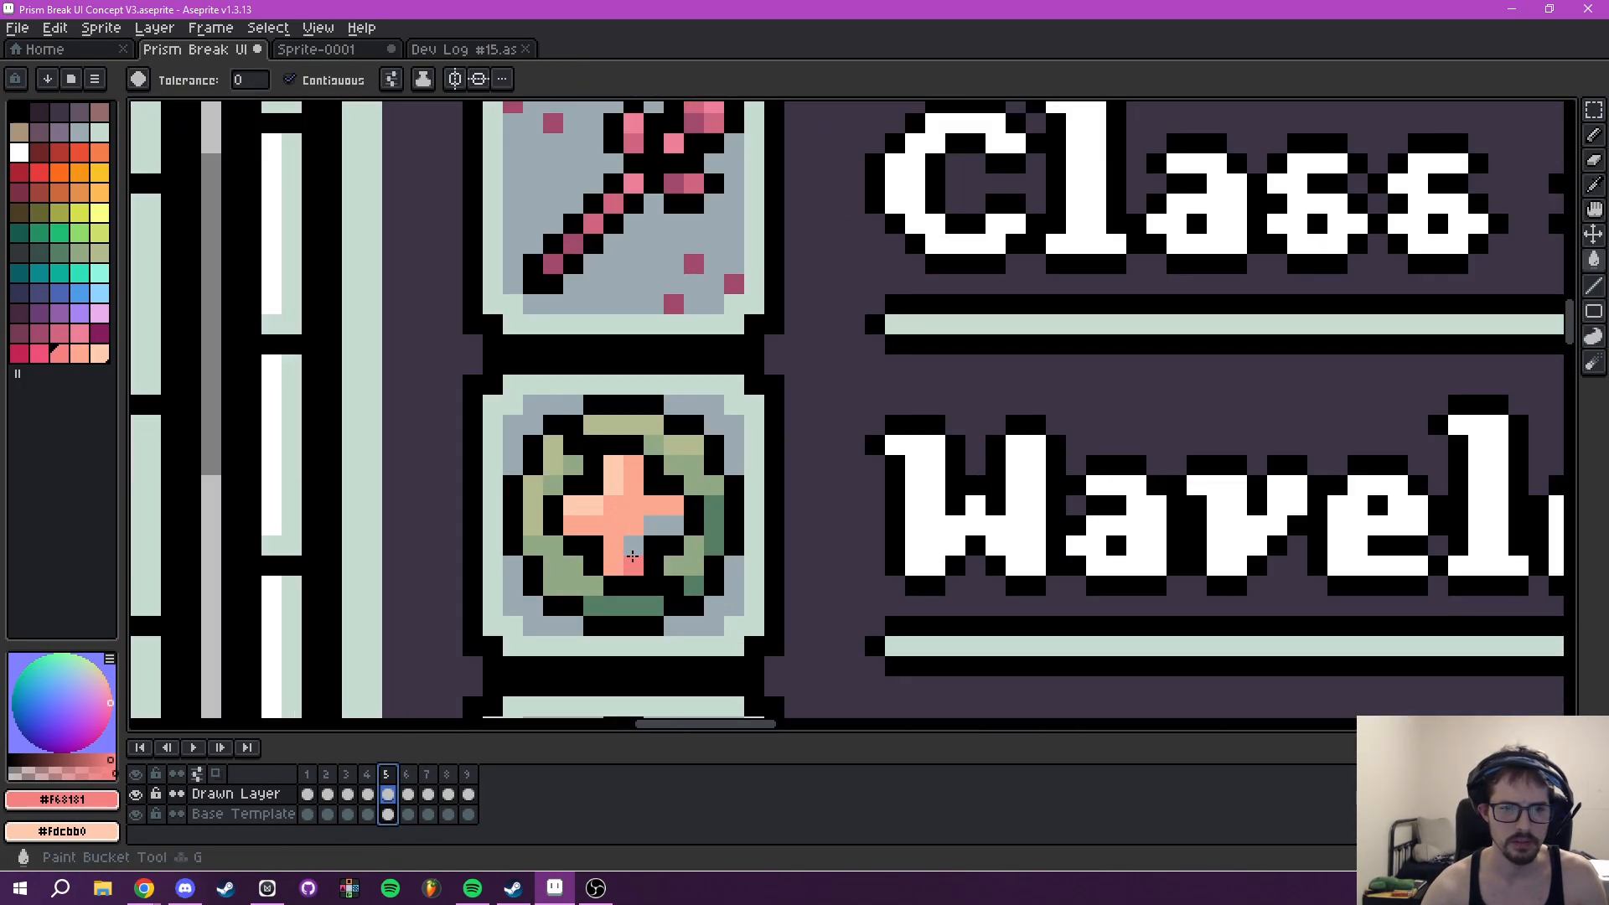
click(668, 533)
- Review the recoloured plus icon against the other Tooltip and Player Abilities icons on frame 5
scroll(826, 442, down, 5)
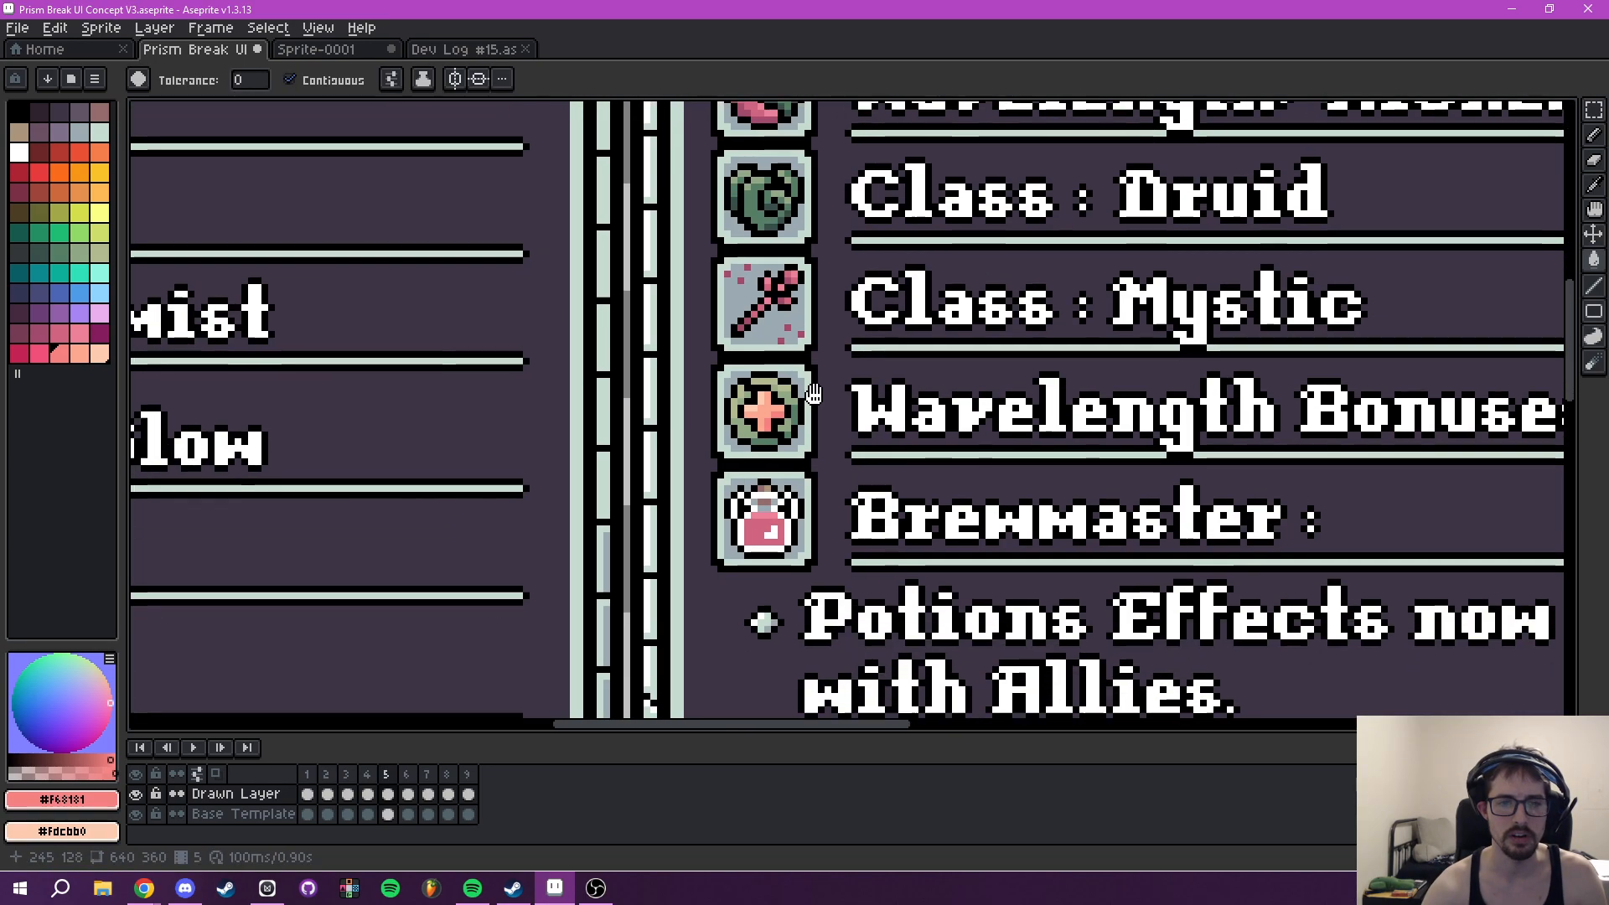
scroll(823, 443, down, 3)
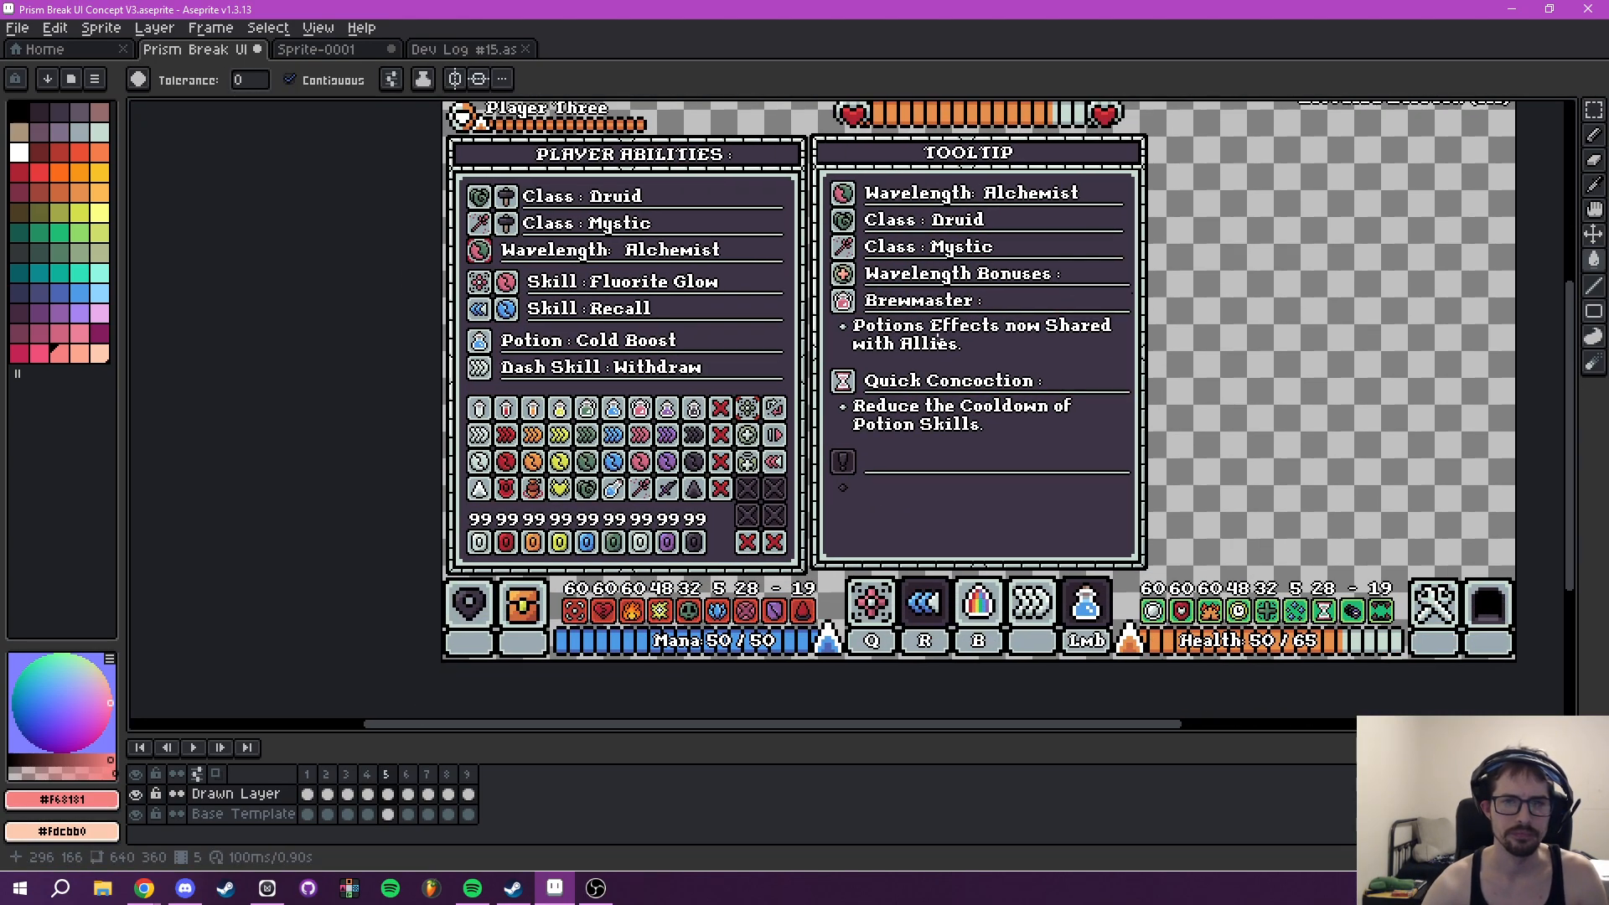
scroll(938, 332, up, 5)
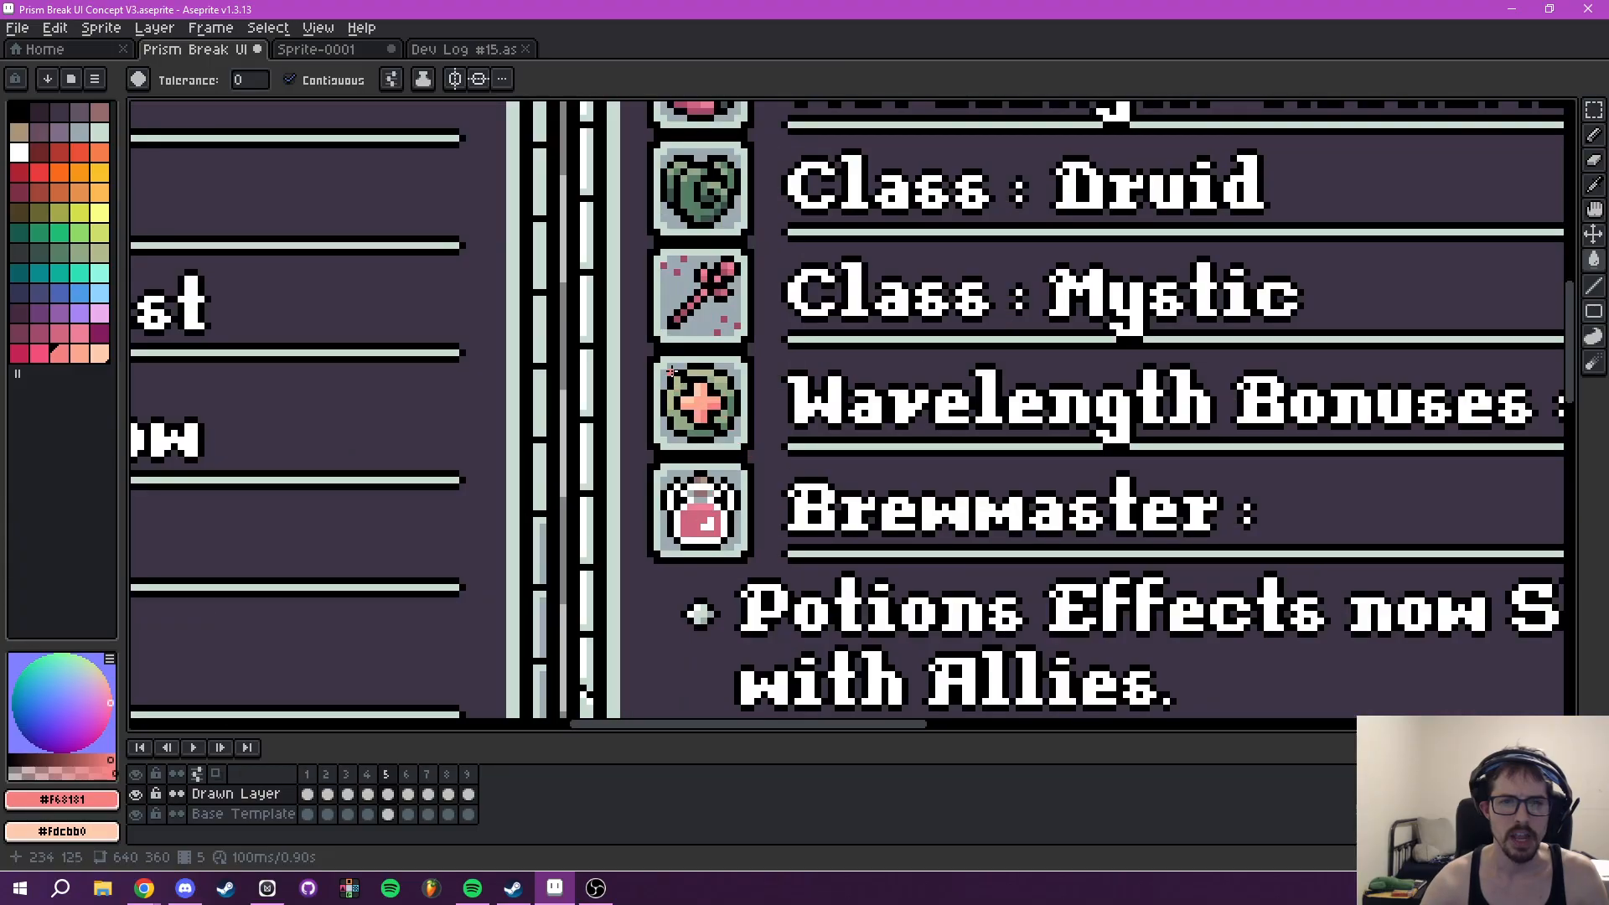
scroll(1035, 445, down, 3)
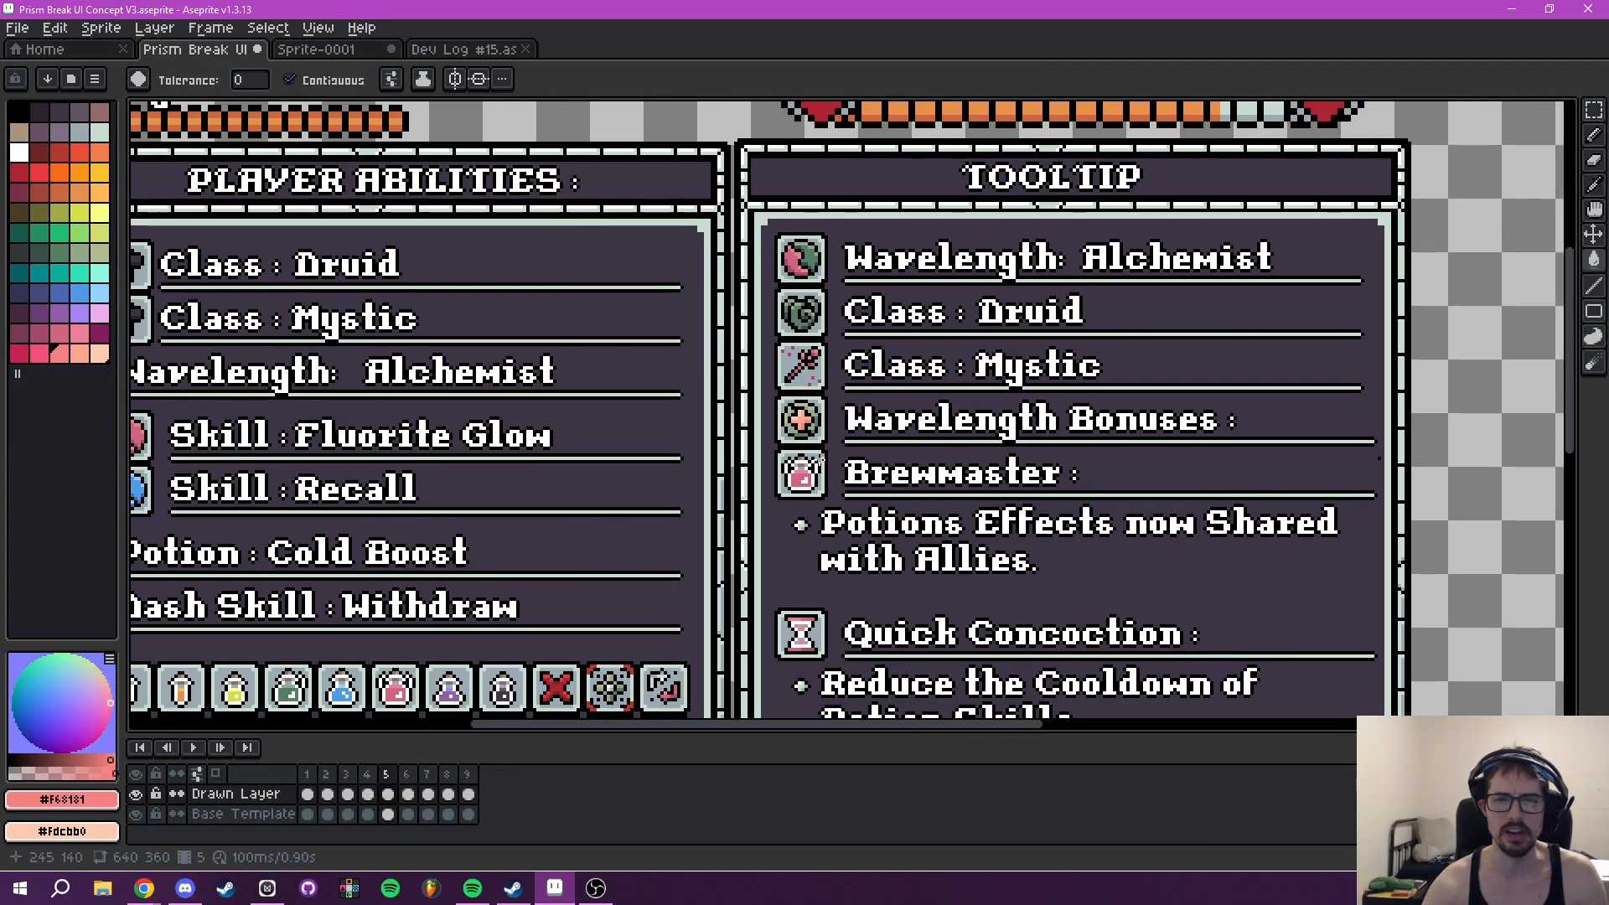
drag(823, 460, 903, 369)
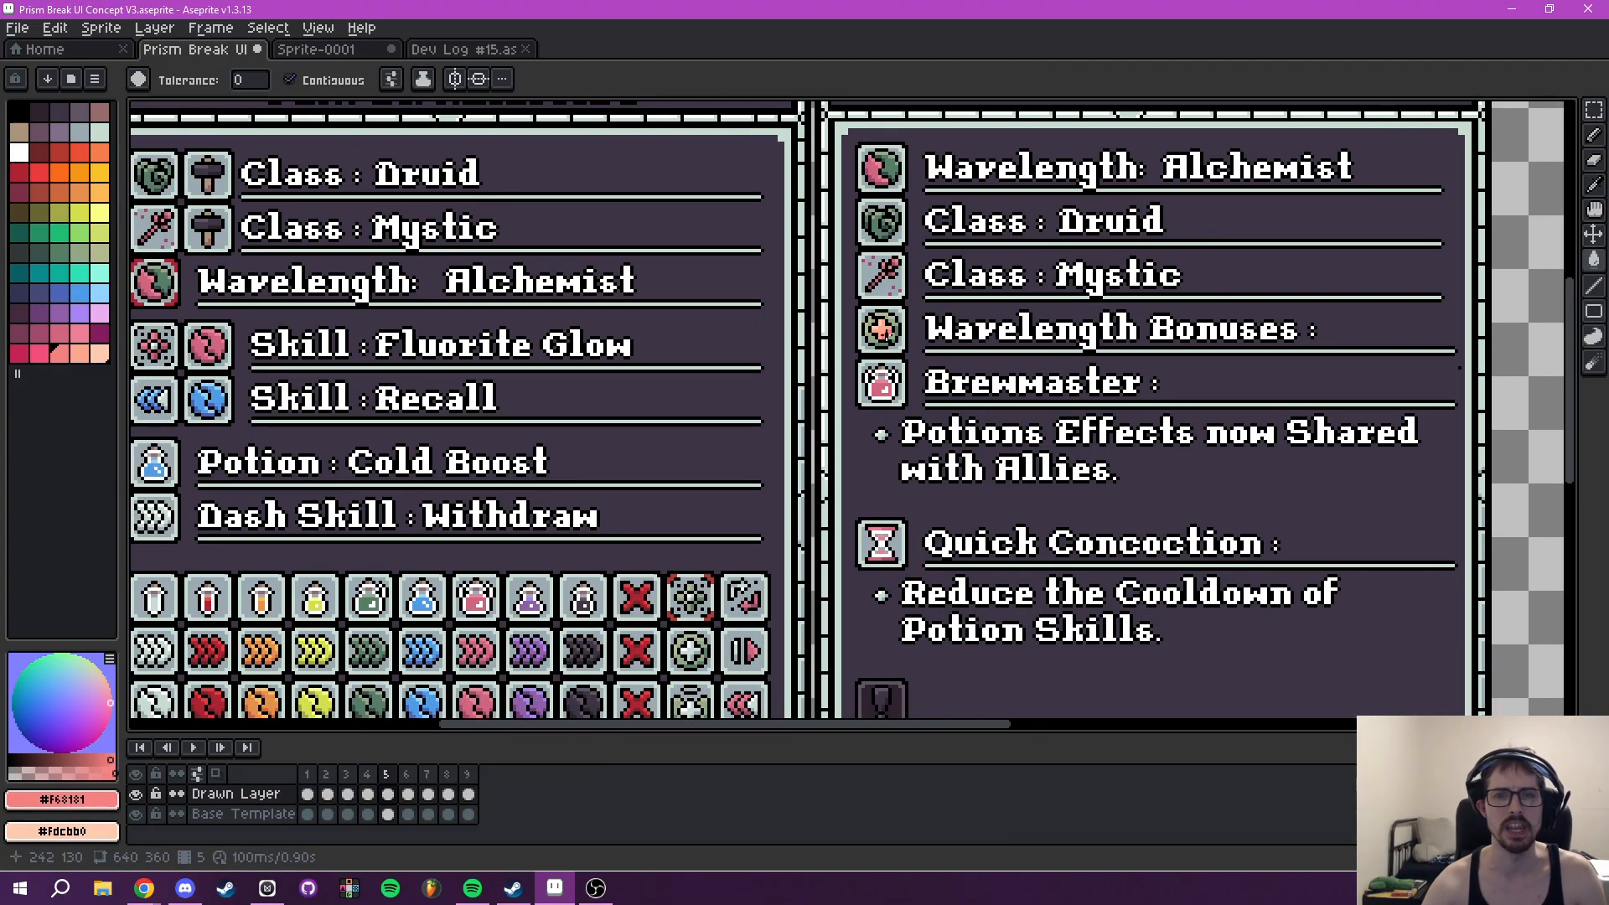
drag(592, 646, 685, 482)
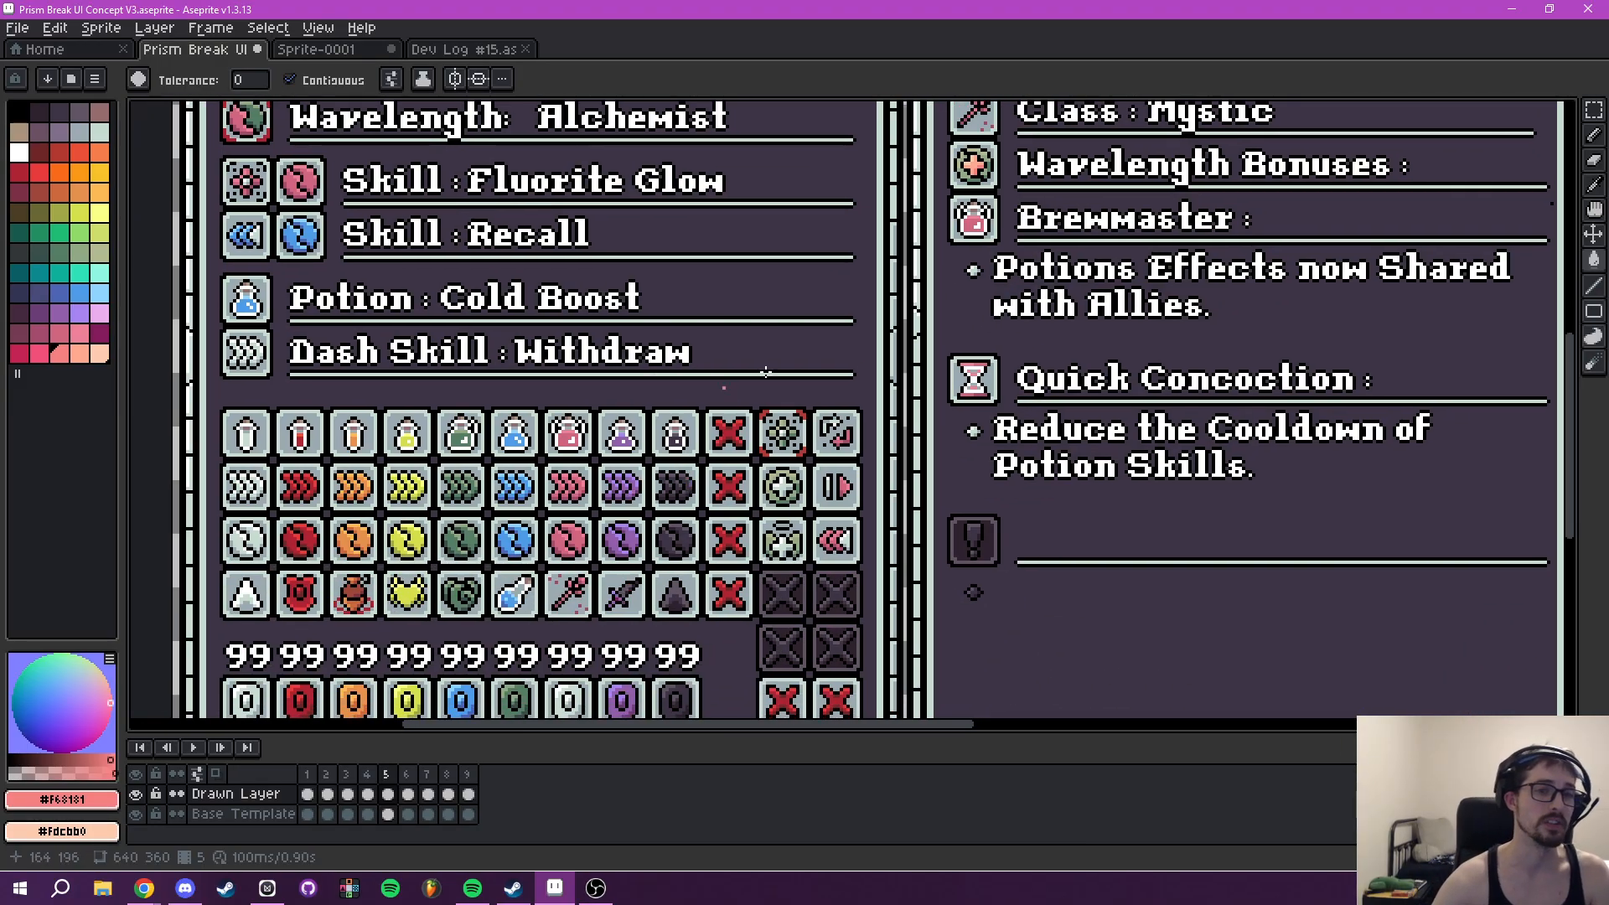
mouse_move(840, 475)
mouse_down()
mouse_move(805, 484)
mouse_move(816, 369)
mouse_move(780, 489)
mouse_move(757, 376)
mouse_move(783, 218)
mouse_up()
- Compare the tier and Emerald skill icons on frame 4 with the peach gem icons on frame 2
scroll(802, 395, down, 2)
click(367, 794)
scroll(802, 473, up, 4)
drag(778, 490, 789, 332)
click(327, 794)
drag(494, 498, 637, 583)
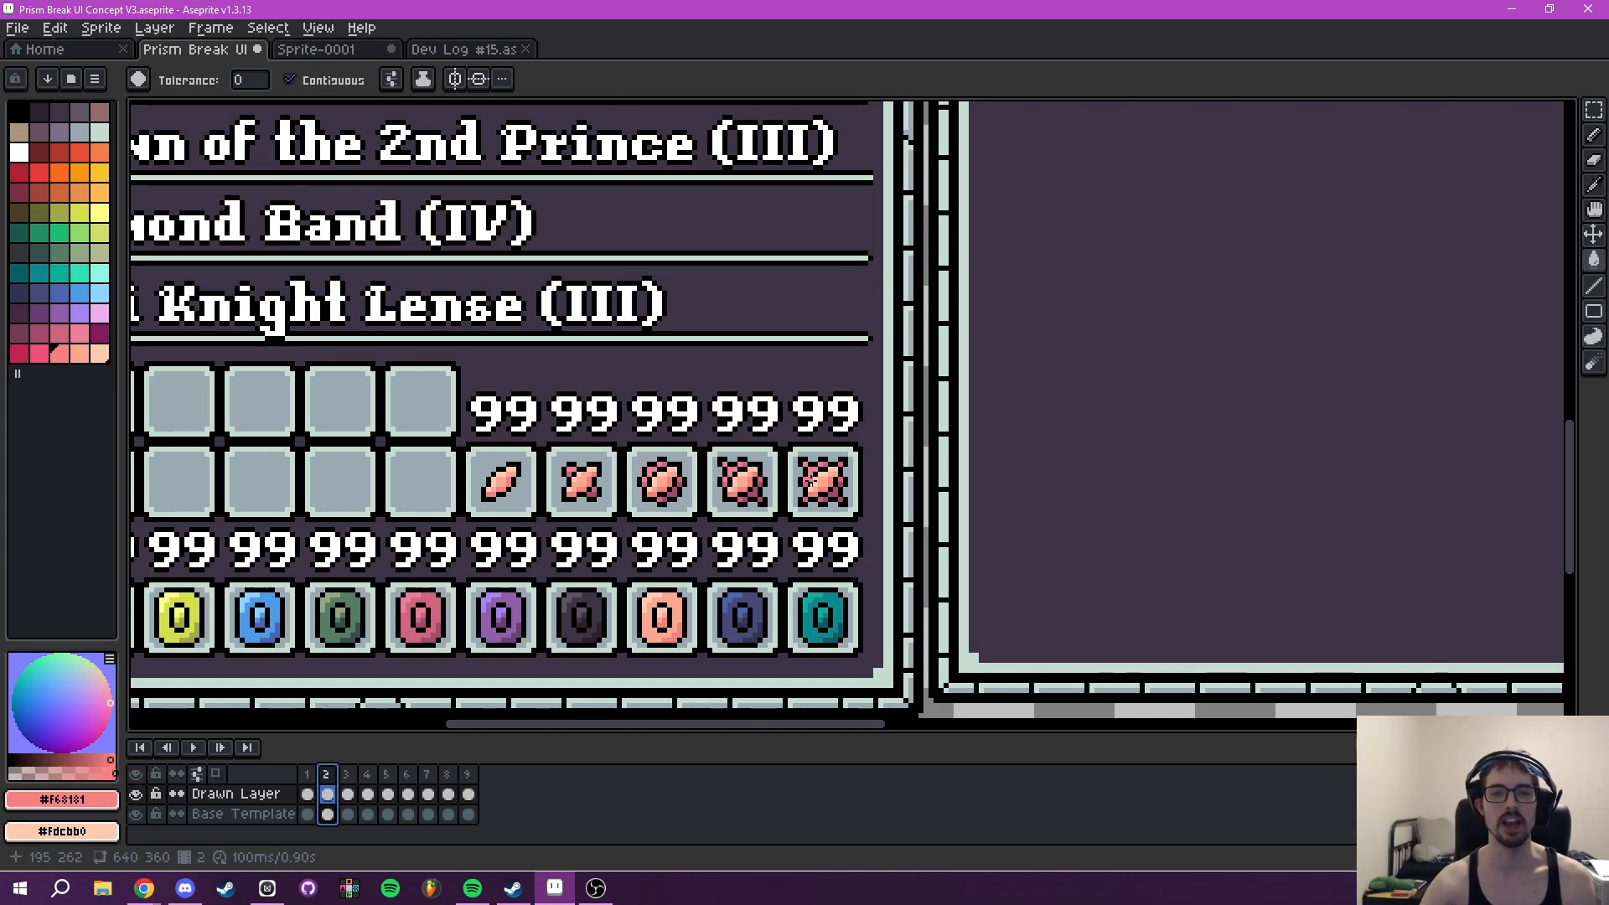
click(370, 780)
drag(781, 412, 592, 535)
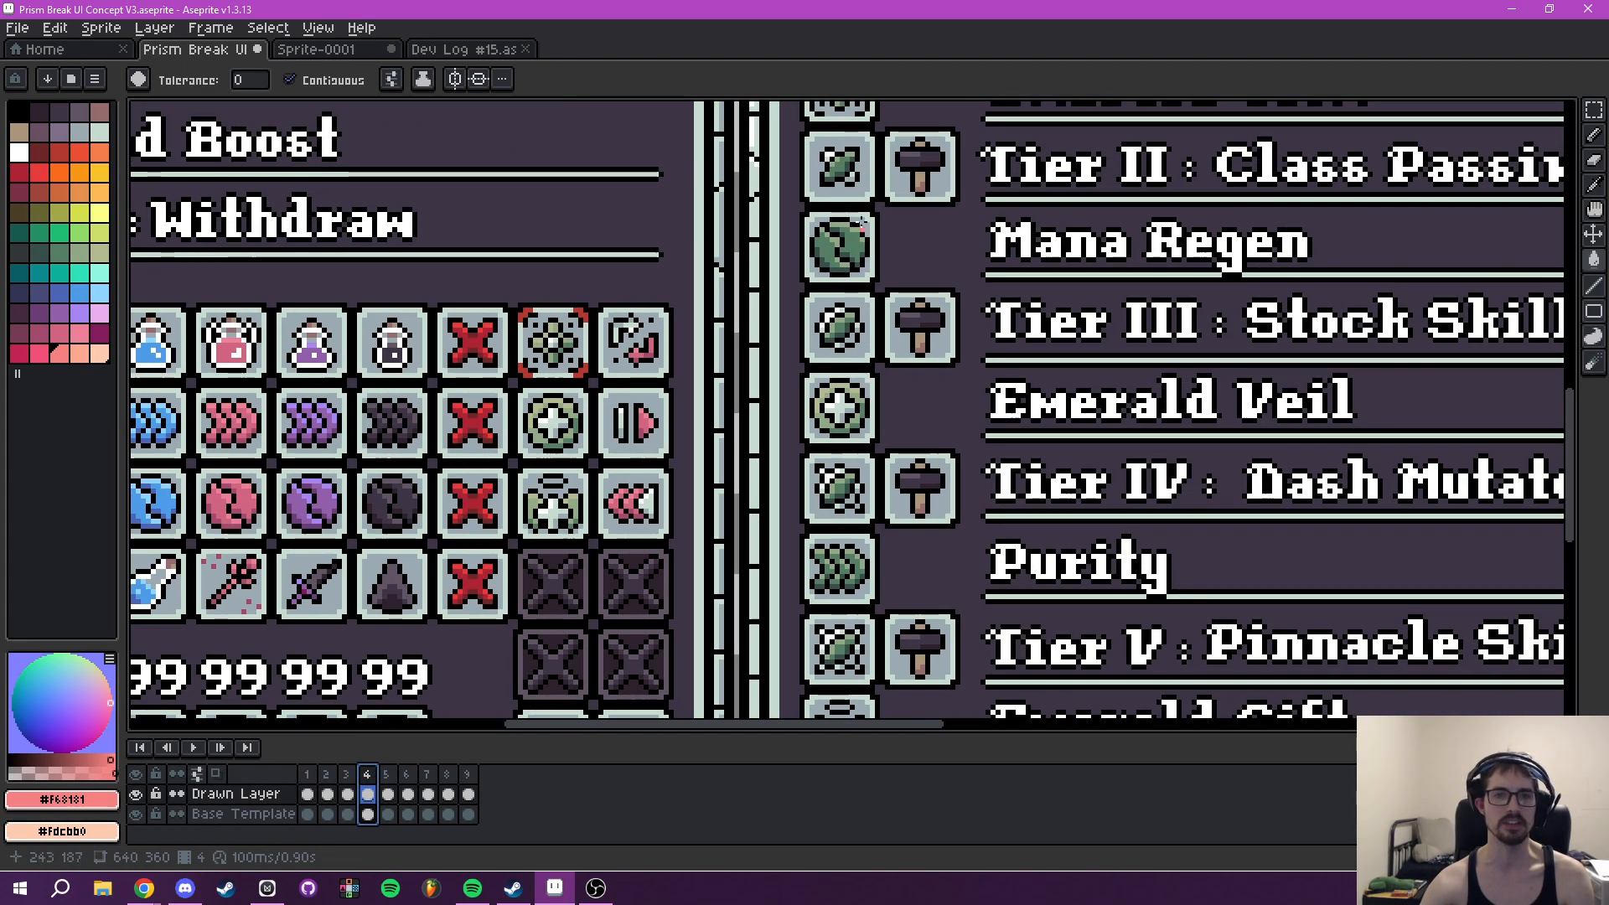
scroll(881, 242, down, 3)
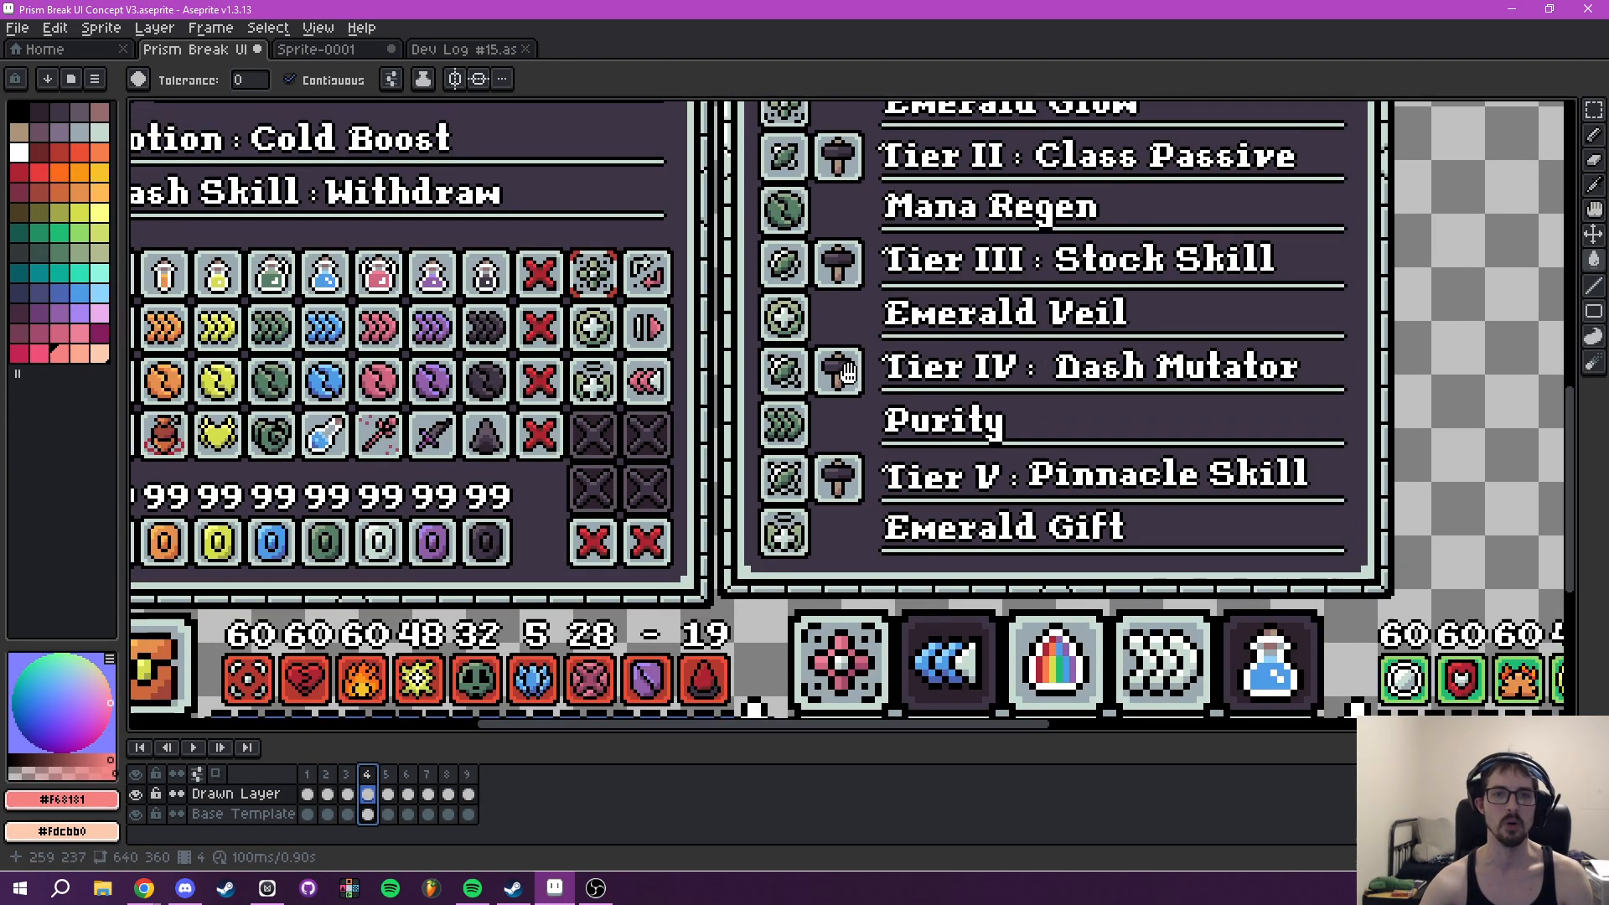
drag(848, 373, 811, 499)
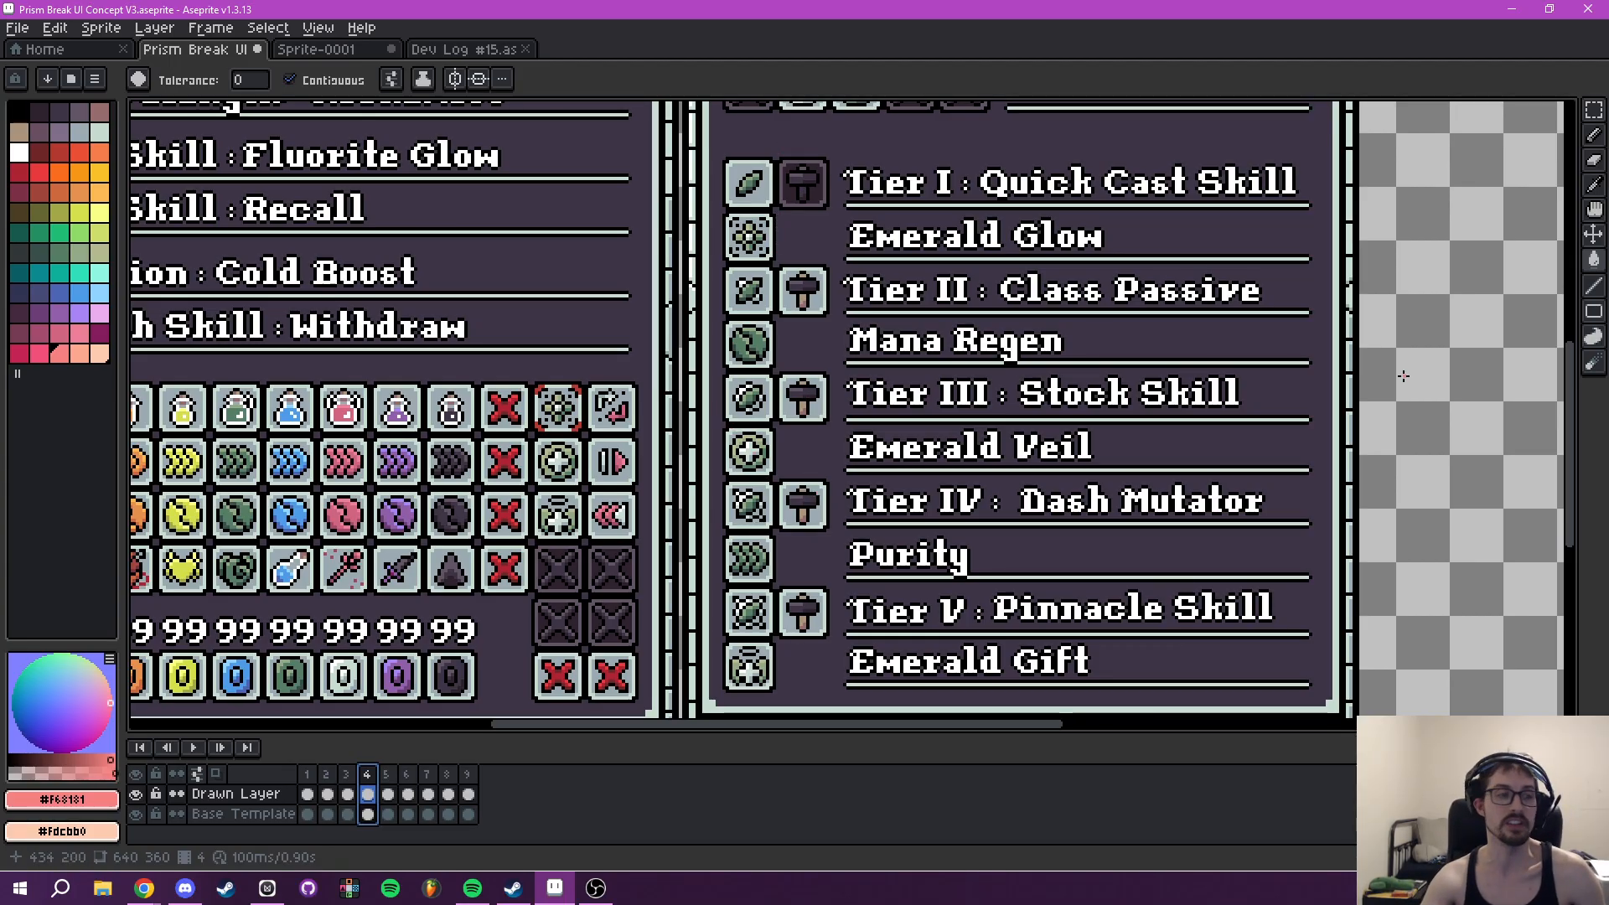
mouse_move(988, 521)
mouse_down()
mouse_move(1031, 575)
mouse_move(1008, 534)
mouse_up()
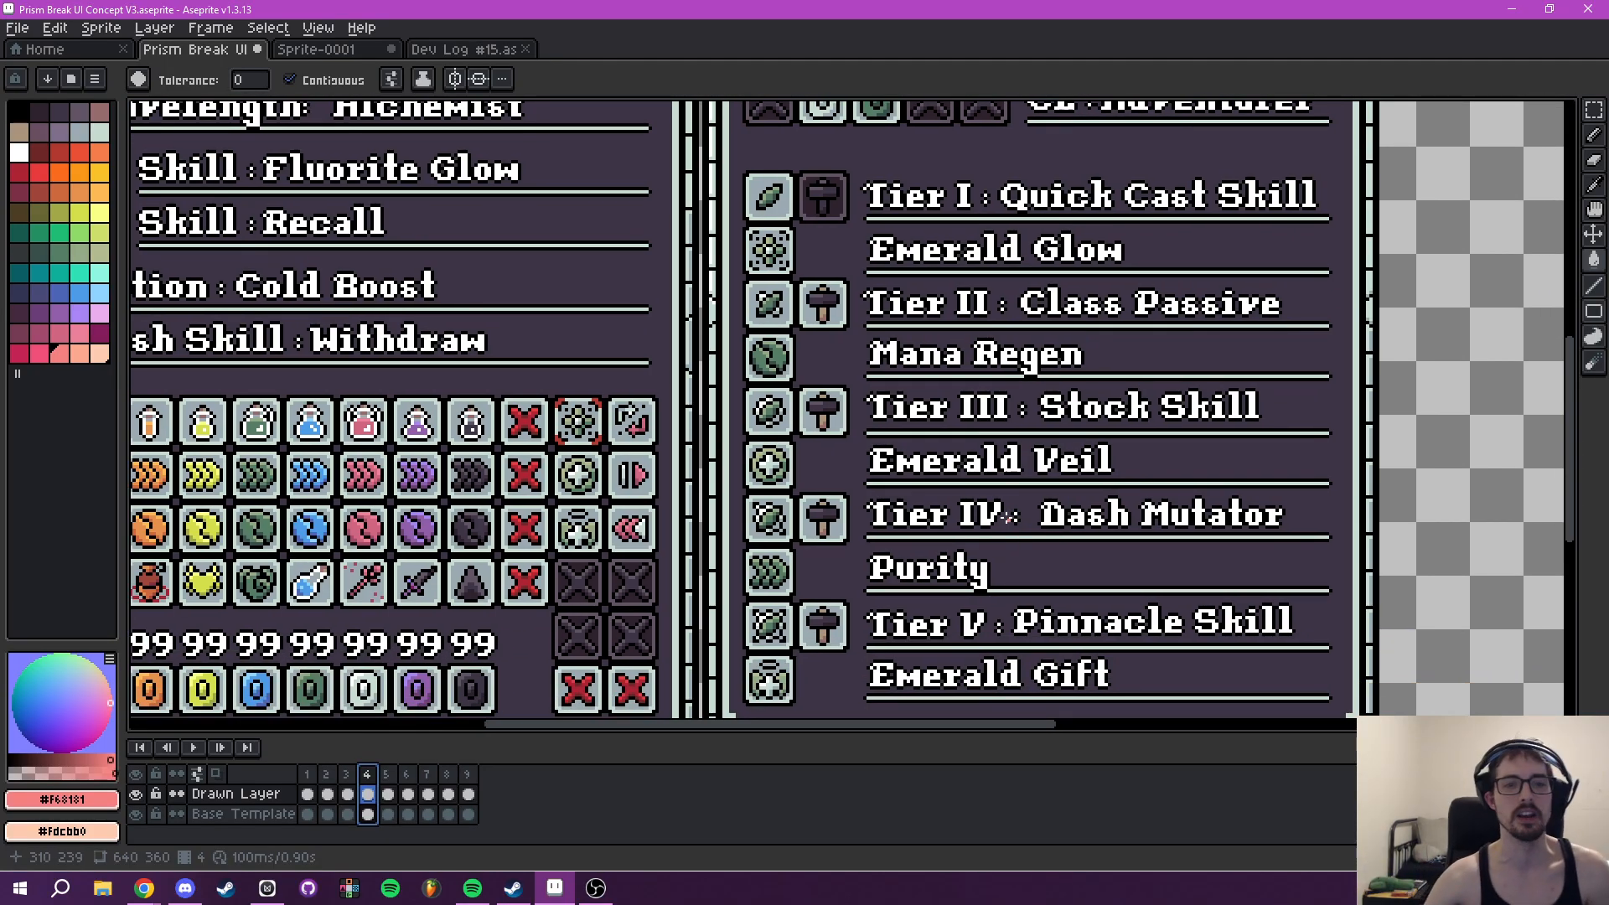
drag(812, 546, 958, 457)
- Sample #cf657f as foreground and #a24b6f as background colour from the third peach gem's pink edges on frame 2
click(327, 776)
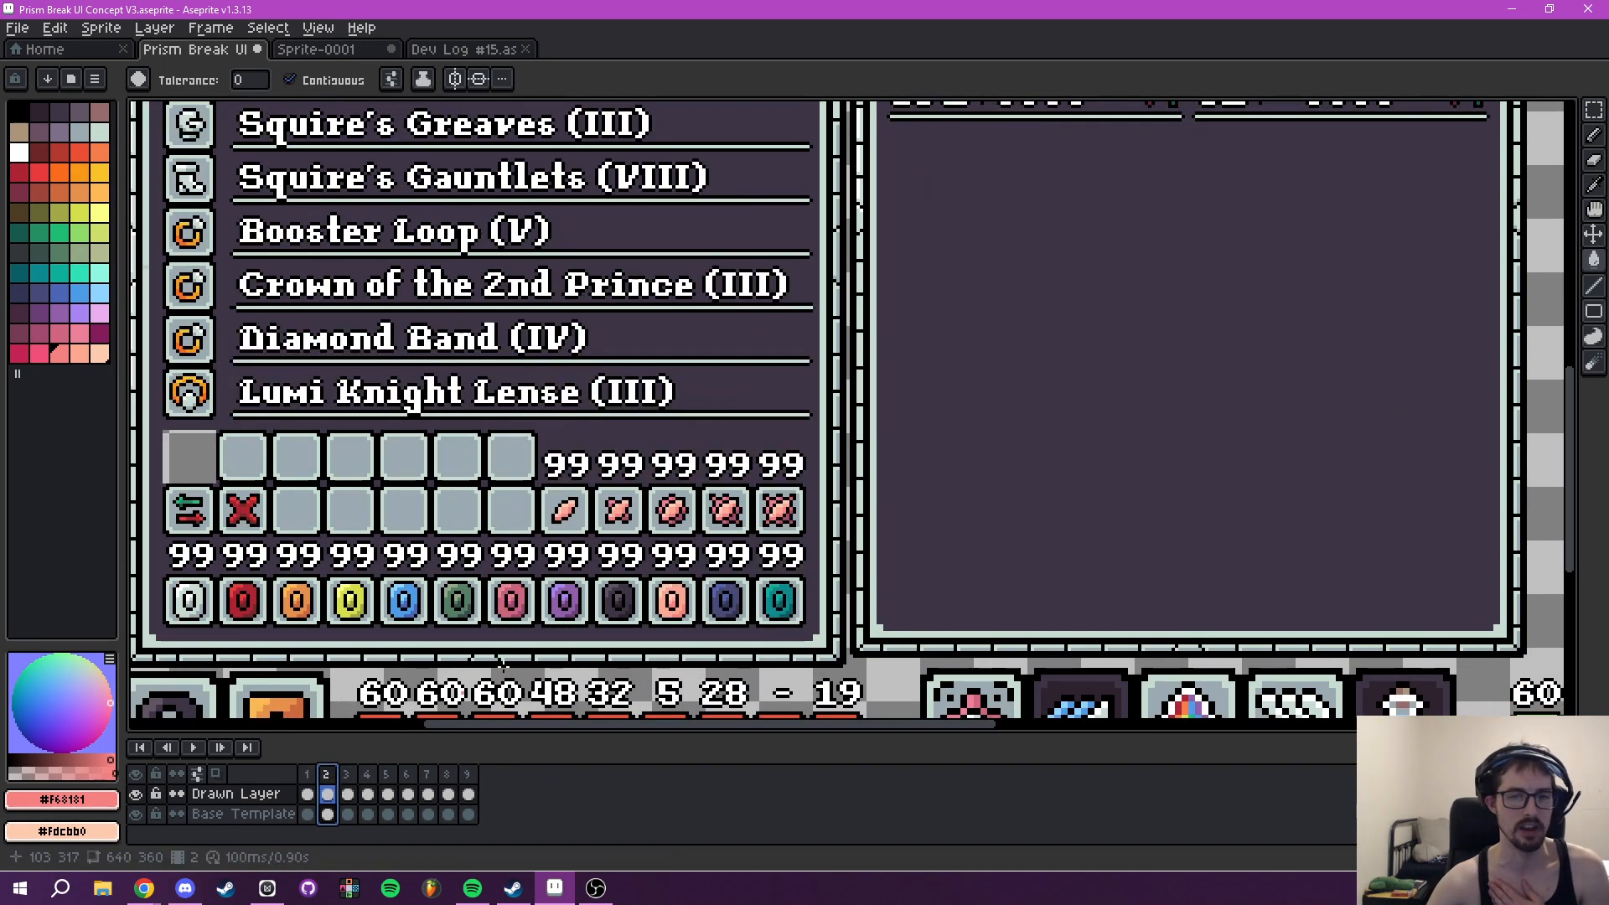
drag(636, 558, 593, 577)
scroll(587, 541, up, 5)
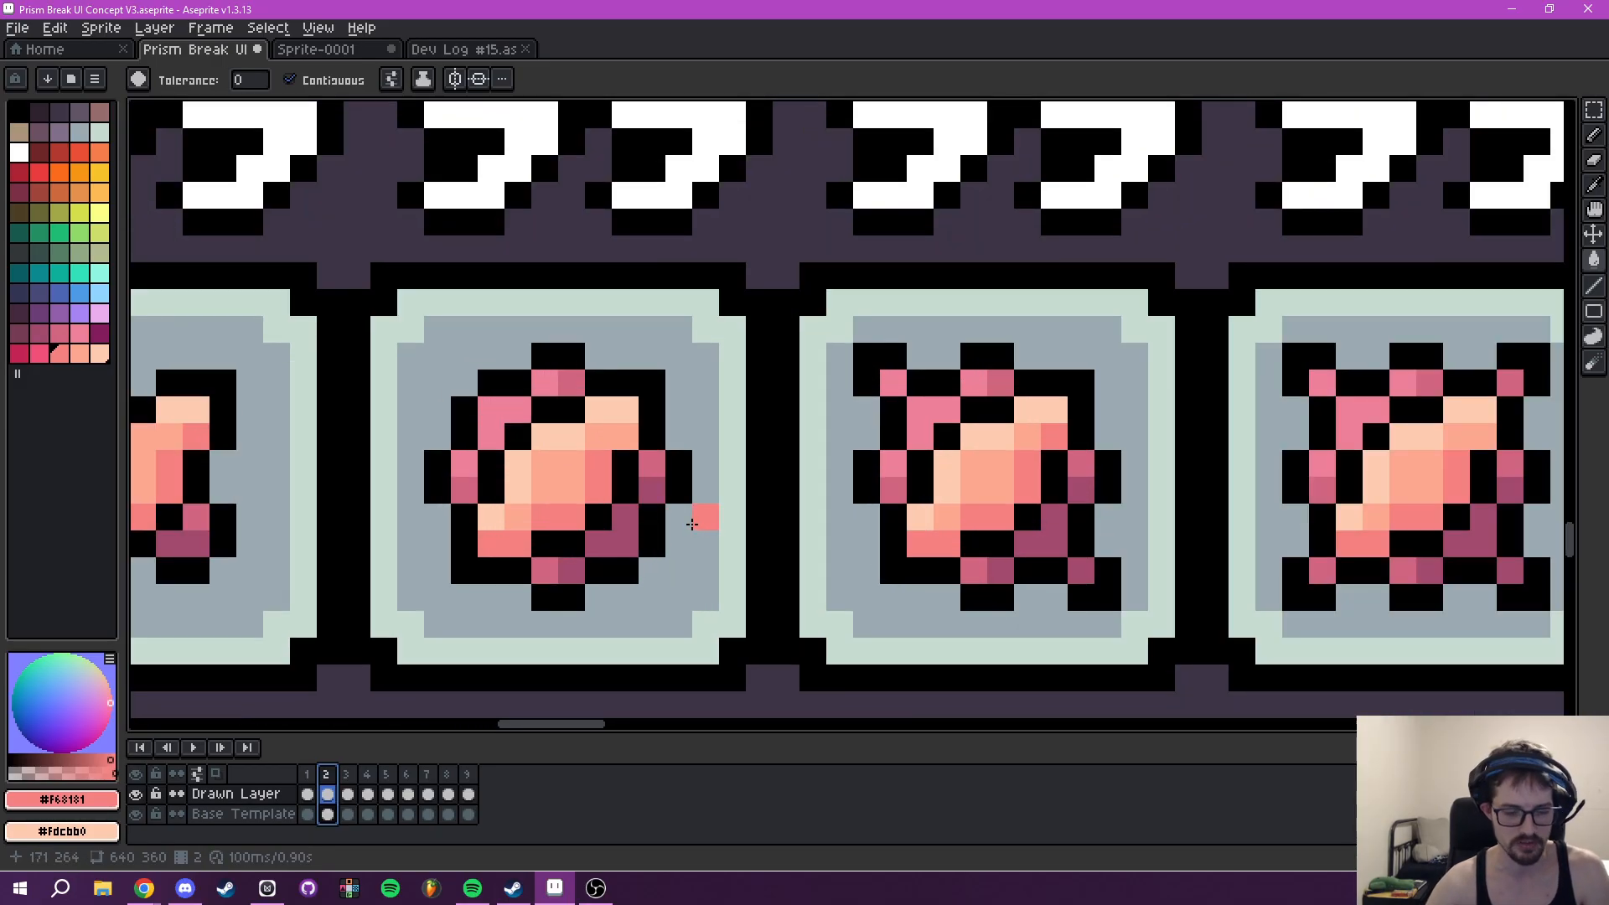
key(i)
click(662, 463)
right_click(654, 528)
- On frame 5, fill the darkest green segments of the ring around the Wavelength Bonuses plus with #cf657f
click(386, 775)
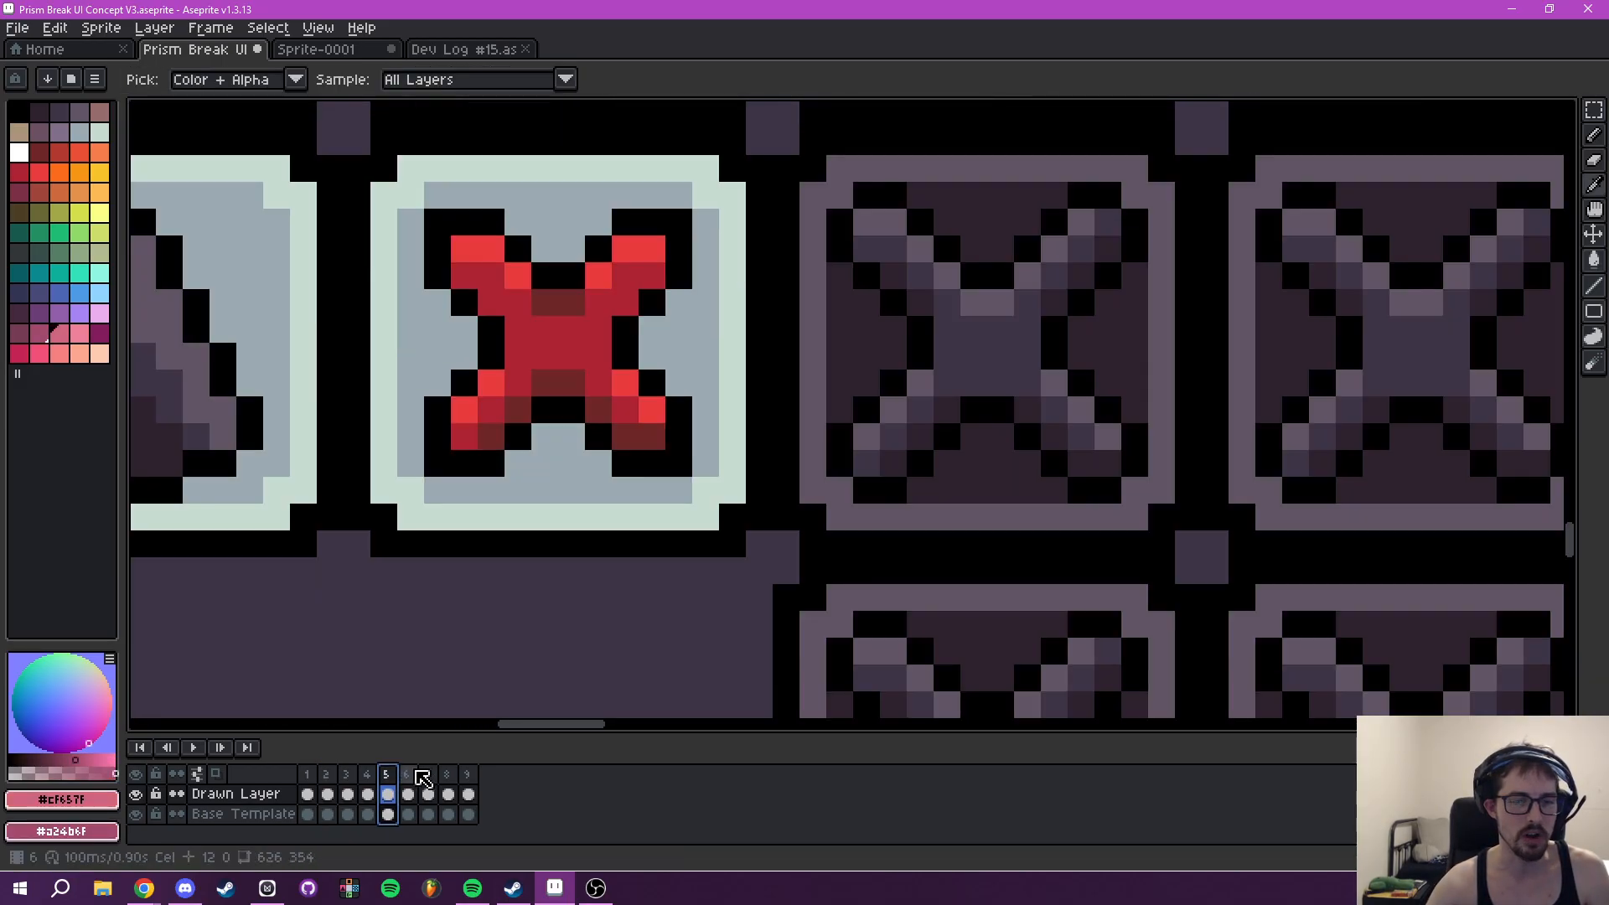
scroll(930, 443, down, 5)
drag(971, 414, 419, 758)
scroll(809, 335, down, 2)
drag(807, 333, 756, 577)
scroll(713, 494, up, 5)
drag(596, 414, 629, 486)
scroll(604, 471, up, 2)
key(g)
click(627, 444)
click(681, 416)
click(709, 361)
- Fill the mid-green segments of the ring around the plus sign with #a24b6f
right_click(680, 364)
right_click(683, 283)
right_click(628, 228)
right_click(521, 256)
right_click(495, 282)
right_click(542, 423)
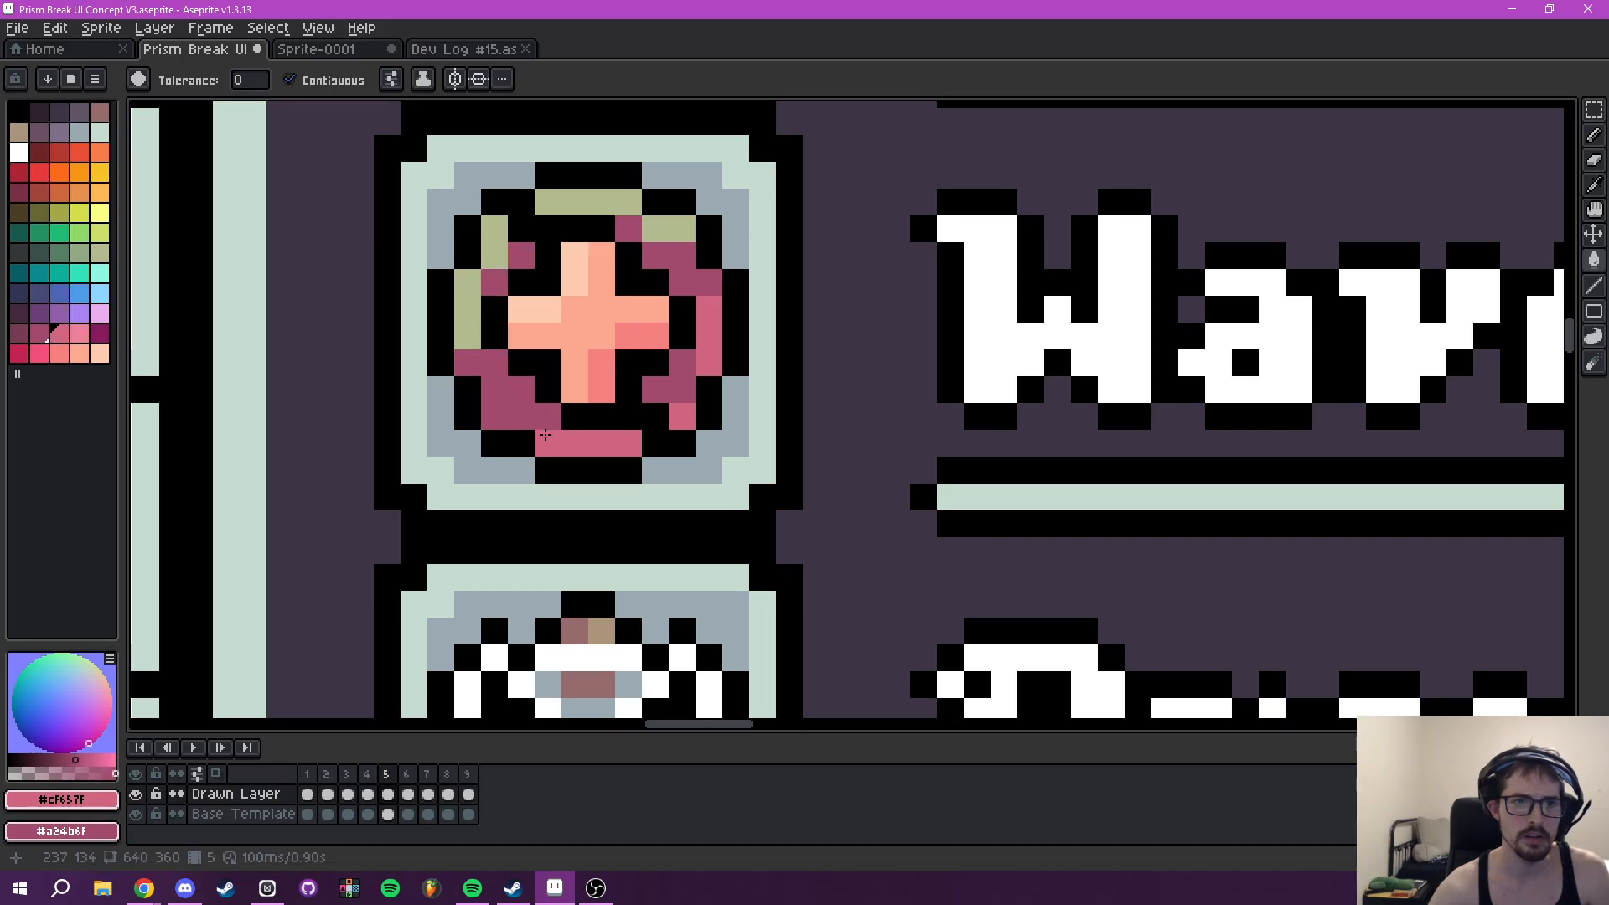
- Sample the lighter pink #ed8099 from a gem icon on frame 2 as the foreground colour and return to frame 5
scroll(543, 433, down, 8)
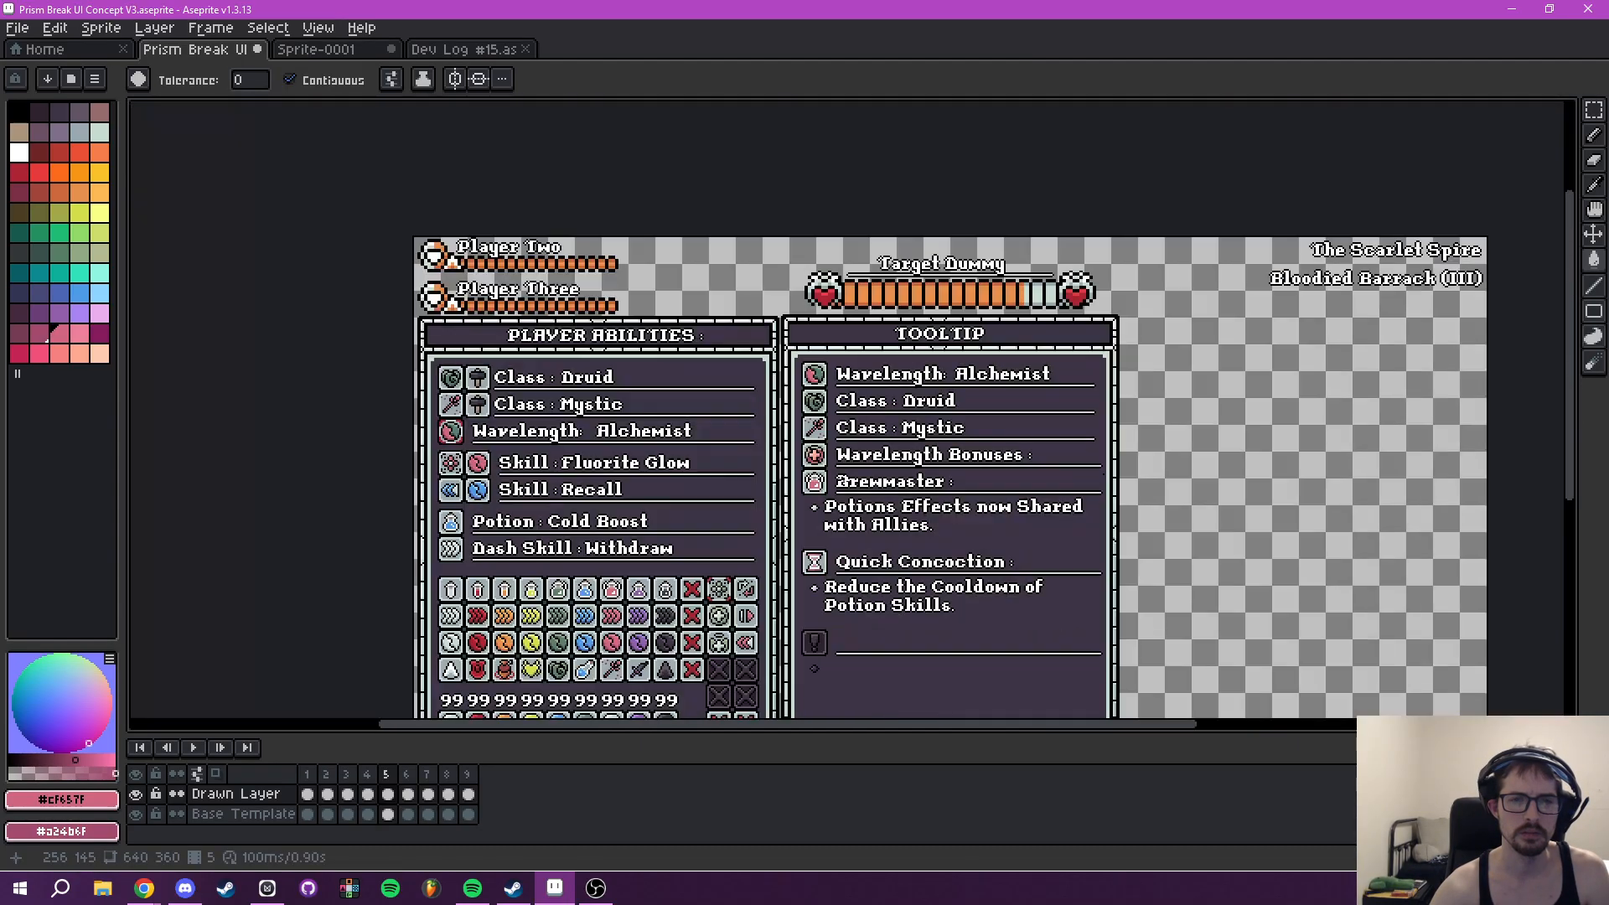
scroll(846, 501, up, 5)
drag(817, 508, 836, 417)
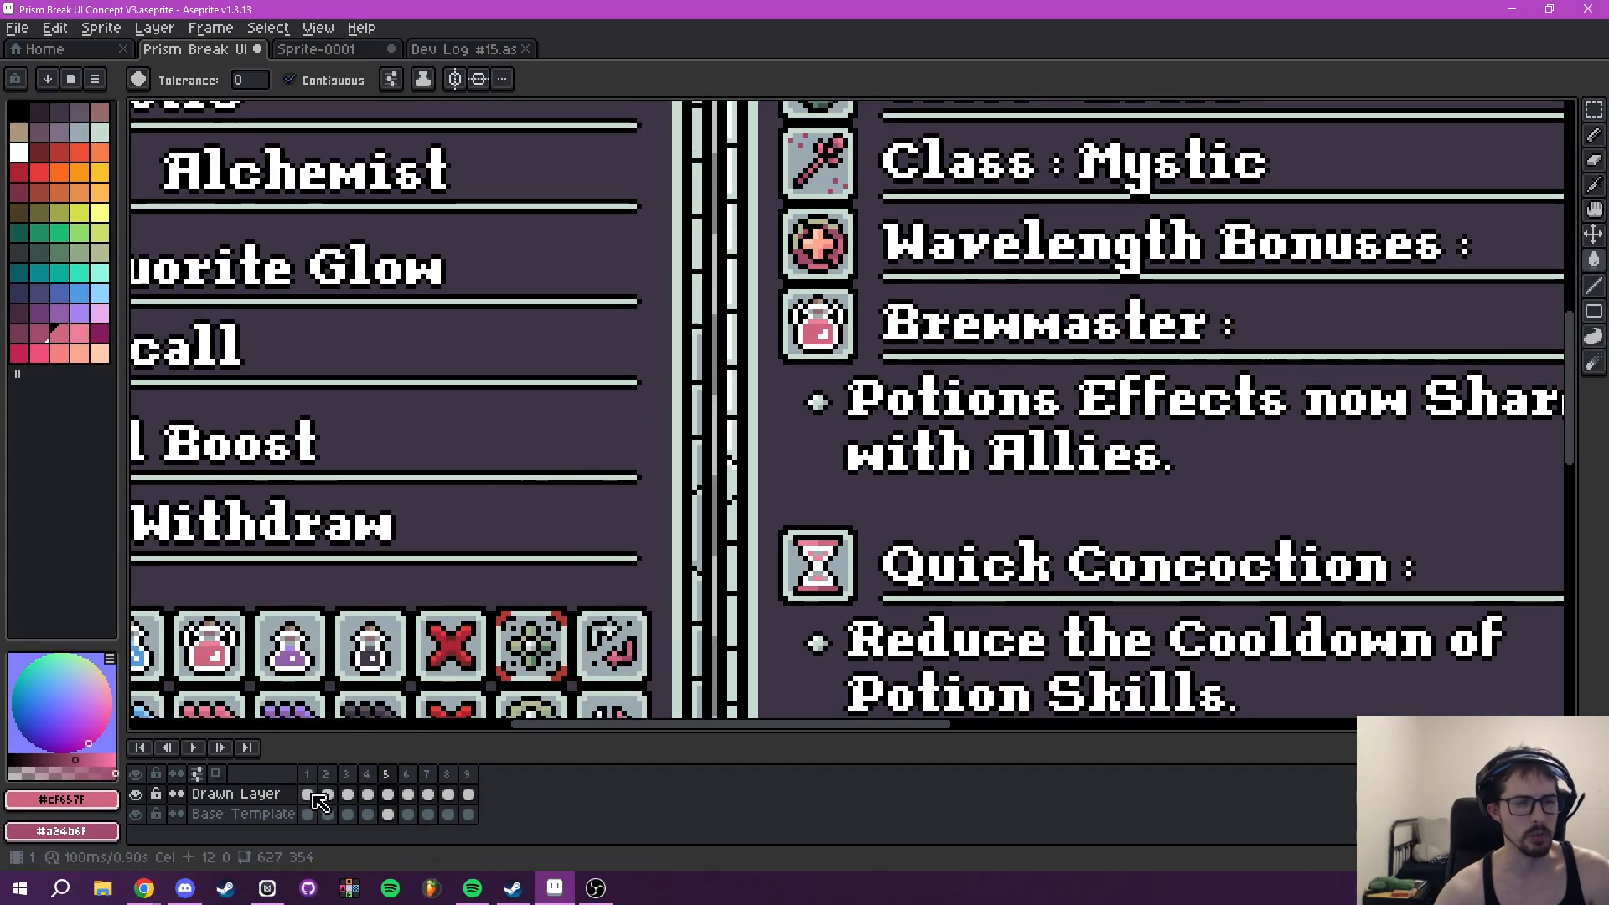
click(327, 794)
scroll(498, 553, down, 3)
scroll(503, 652, up, 6)
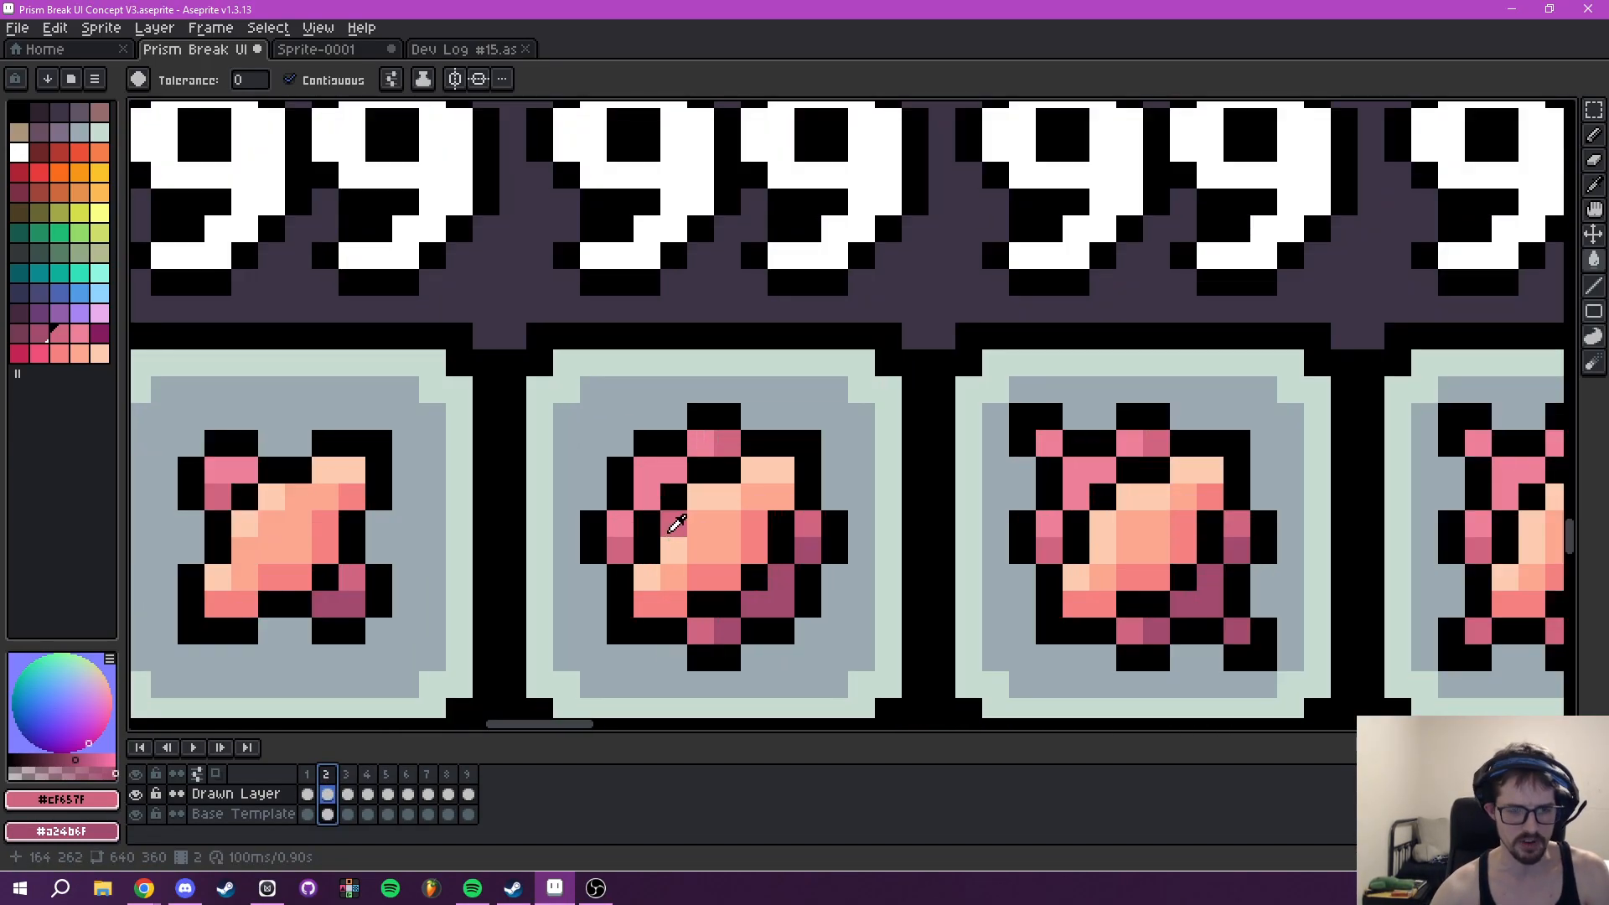
key(i)
click(658, 465)
click(387, 793)
scroll(996, 358, down, 3)
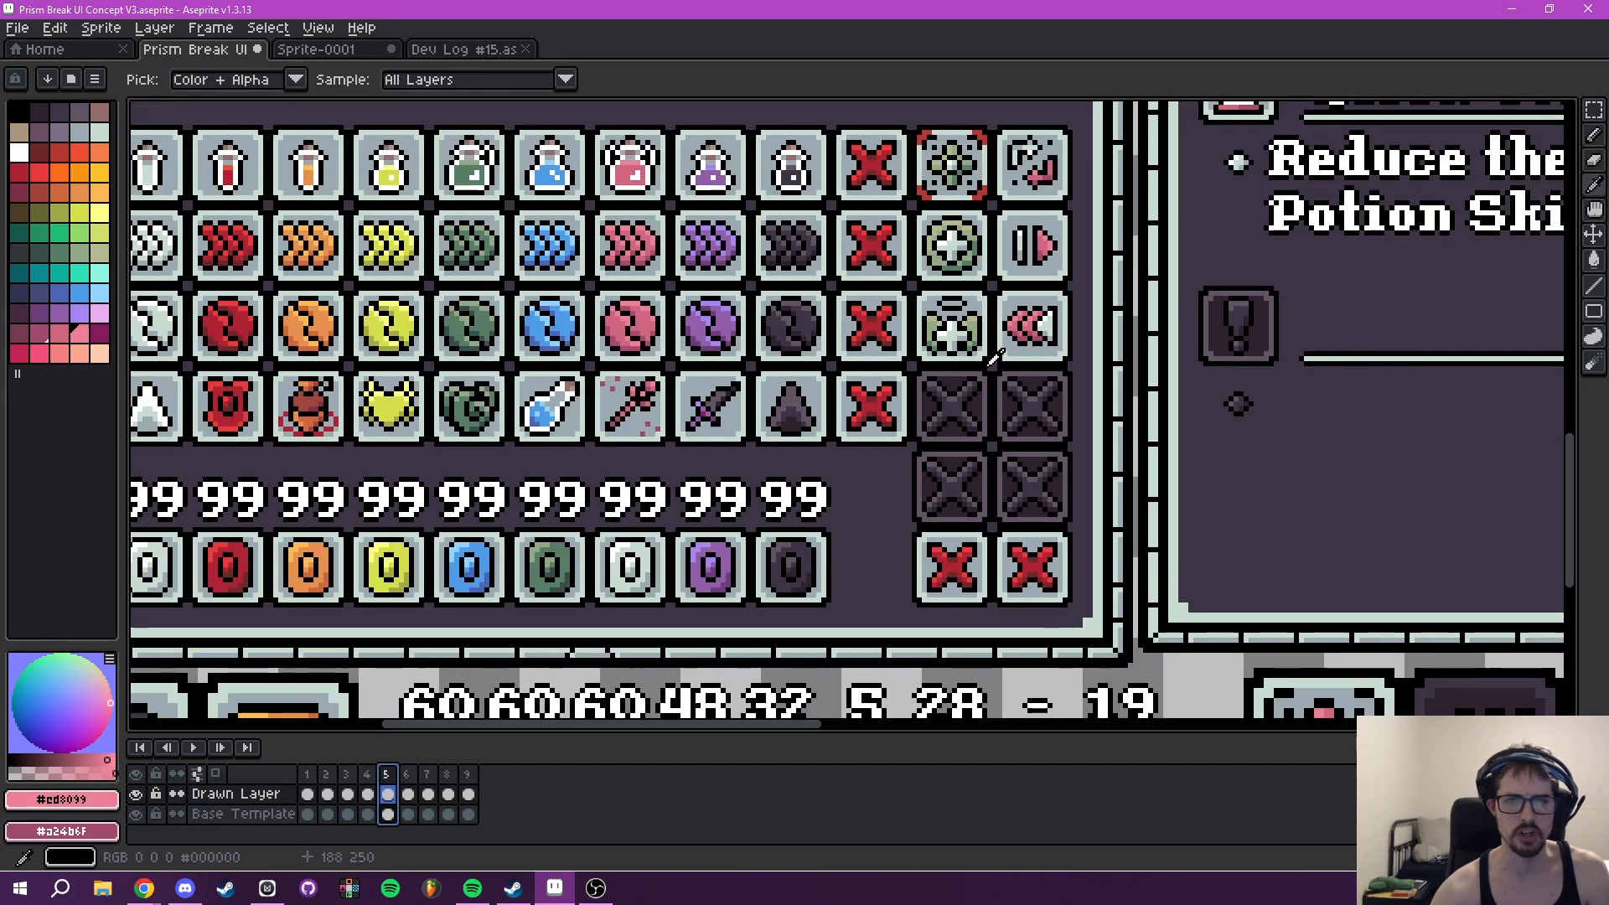
- On frame 5, fill the lightest segments of the ring around the Wavelength Bonuses plus with #ed8099
drag(996, 359, 368, 821)
drag(599, 194, 607, 410)
scroll(607, 410, up, 5)
key(g)
click(562, 470)
click(543, 532)
click(663, 424)
click(775, 461)
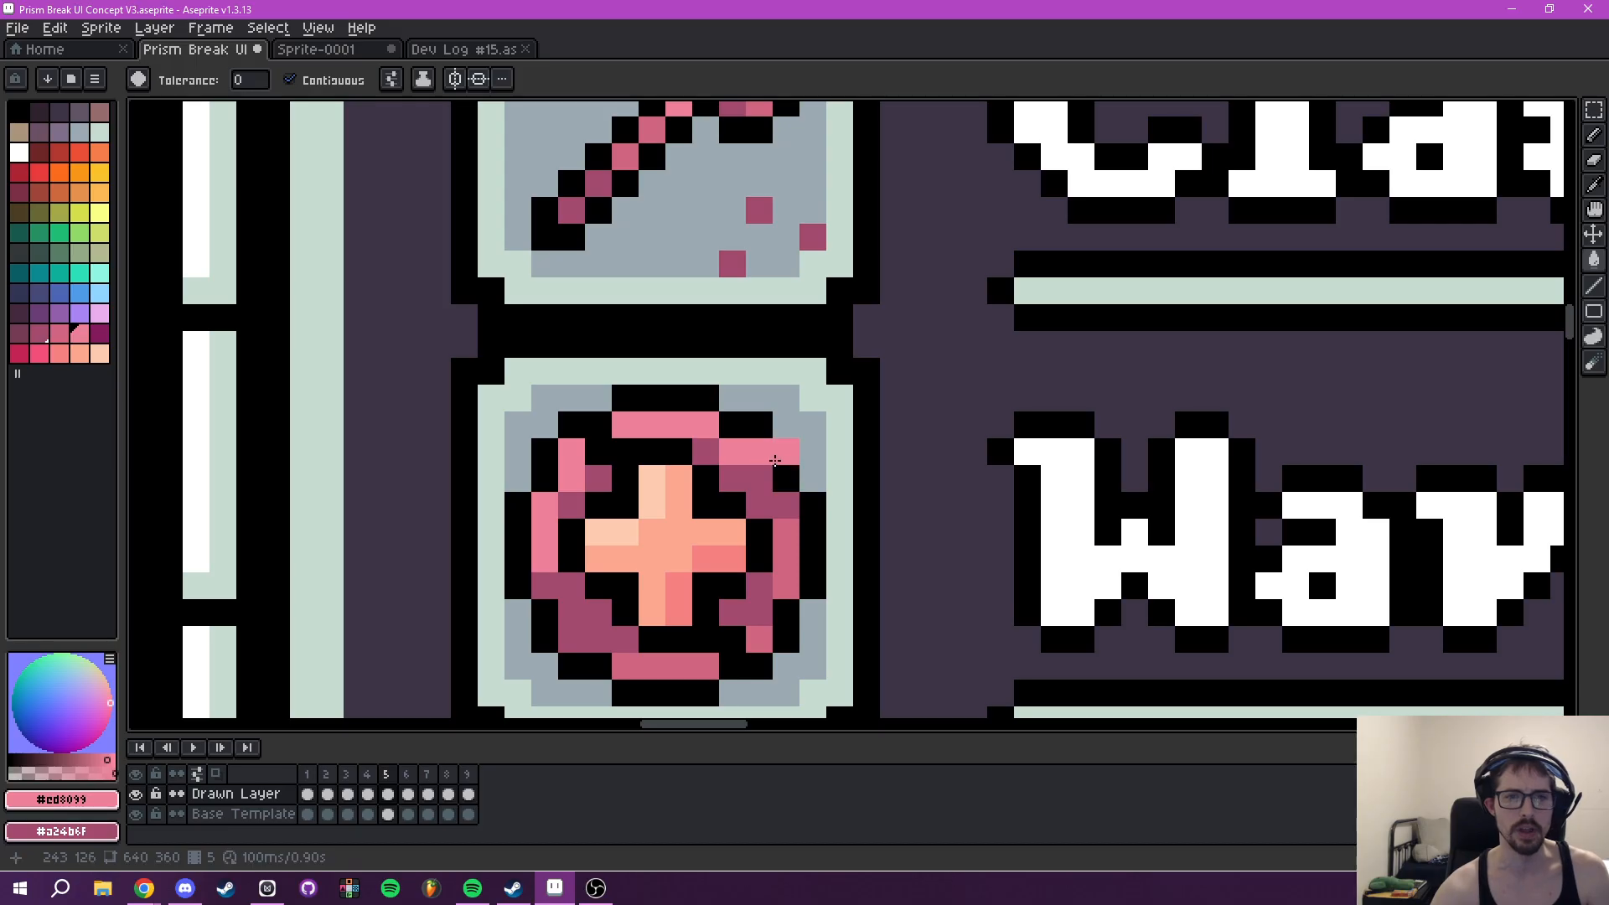
- Examine the recoloured plus icon alongside the other Tooltip icons, from the Wavelength row through Brewmaster
scroll(775, 460, down, 4)
scroll(723, 442, up, 3)
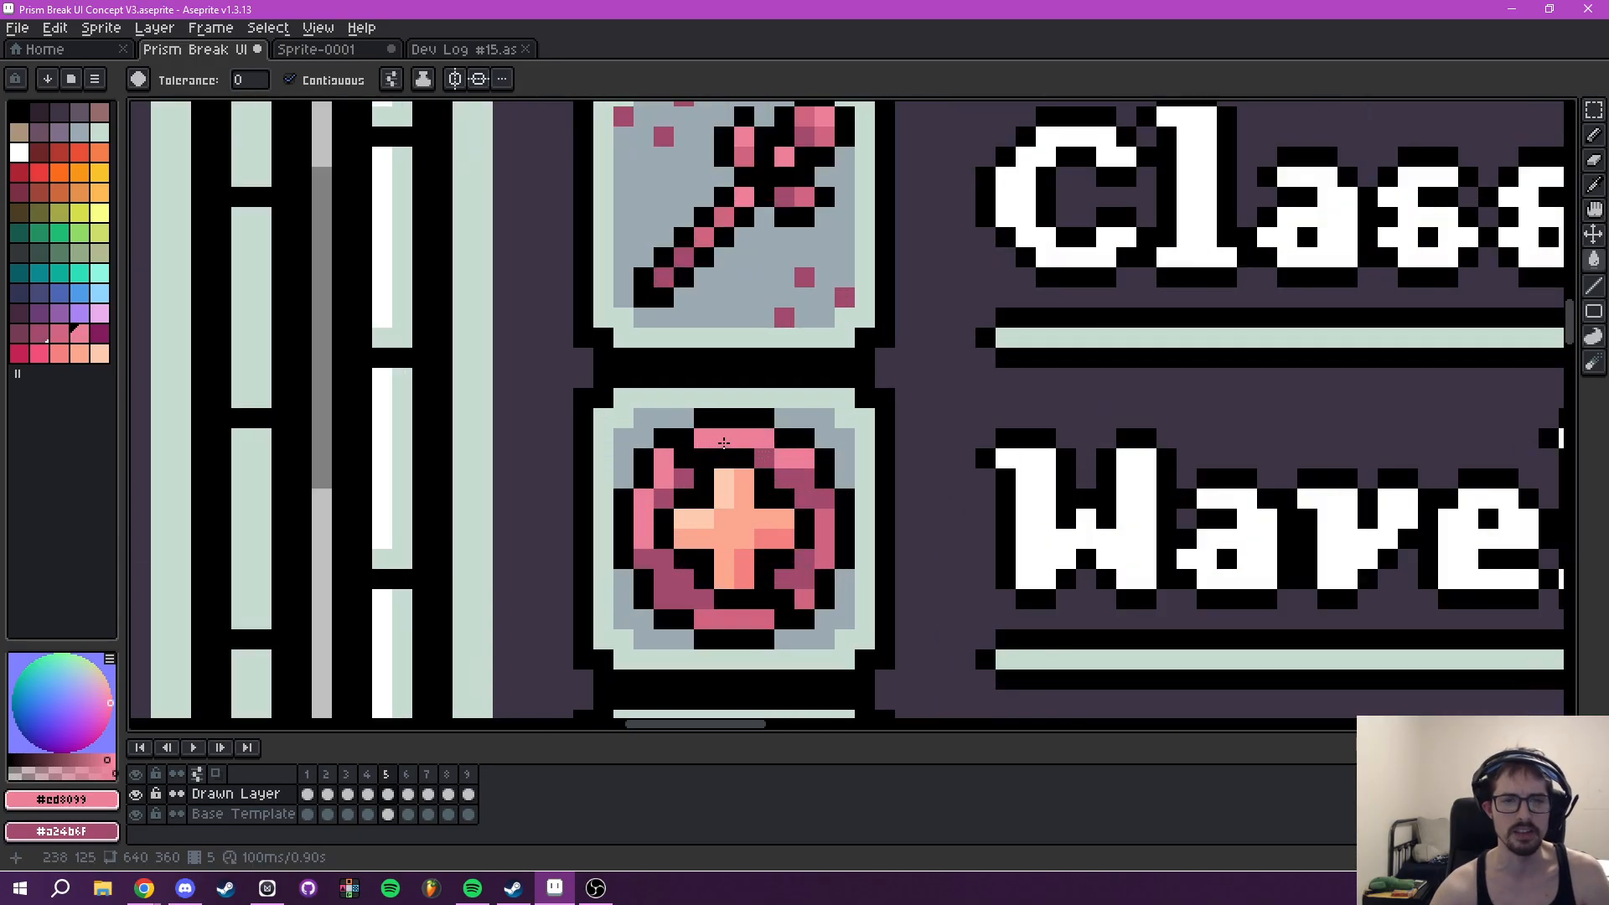
scroll(836, 430, down, 2)
scroll(862, 432, down, 2)
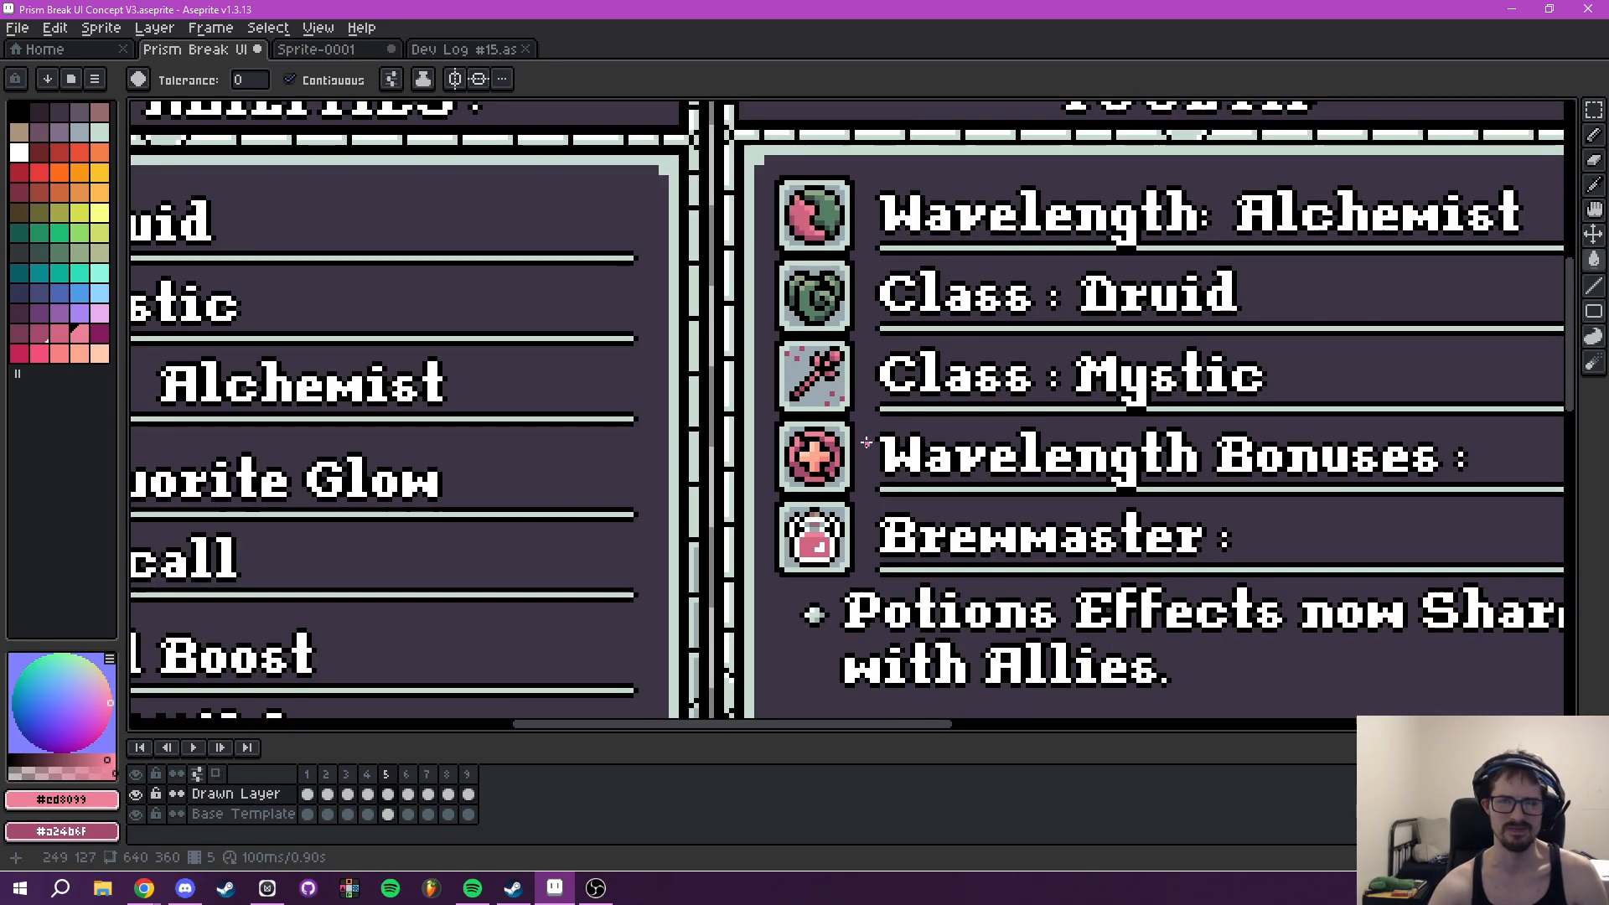
scroll(847, 438, up, 2)
scroll(844, 440, down, 2)
scroll(845, 440, down, 5)
scroll(857, 442, up, 3)
drag(901, 441, 878, 369)
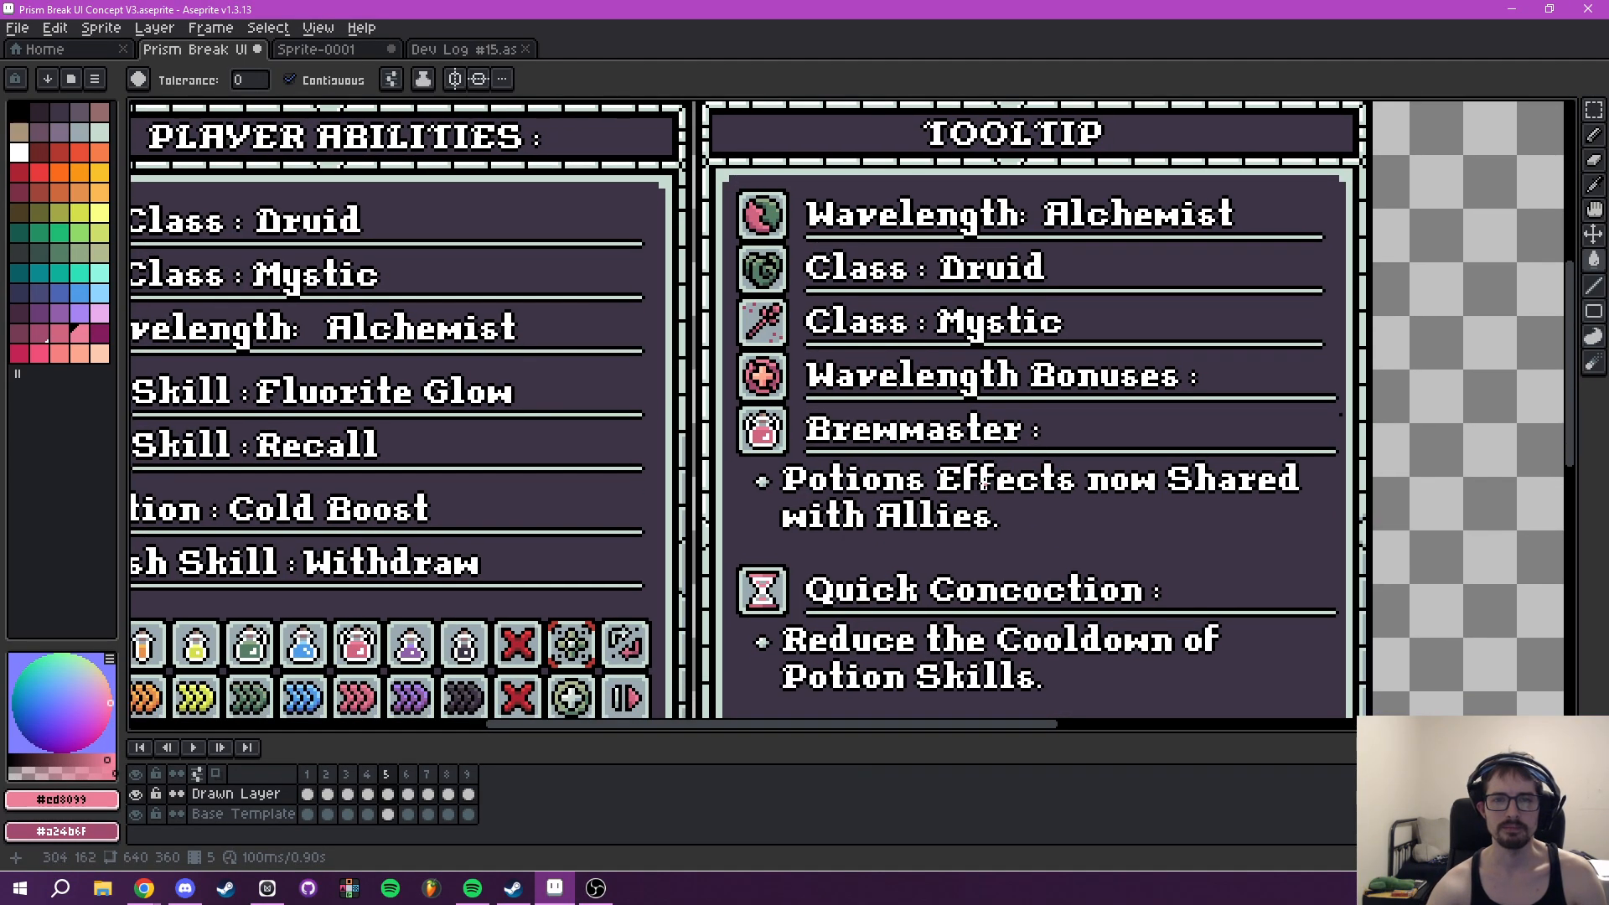
drag(667, 470, 742, 291)
drag(929, 263, 861, 421)
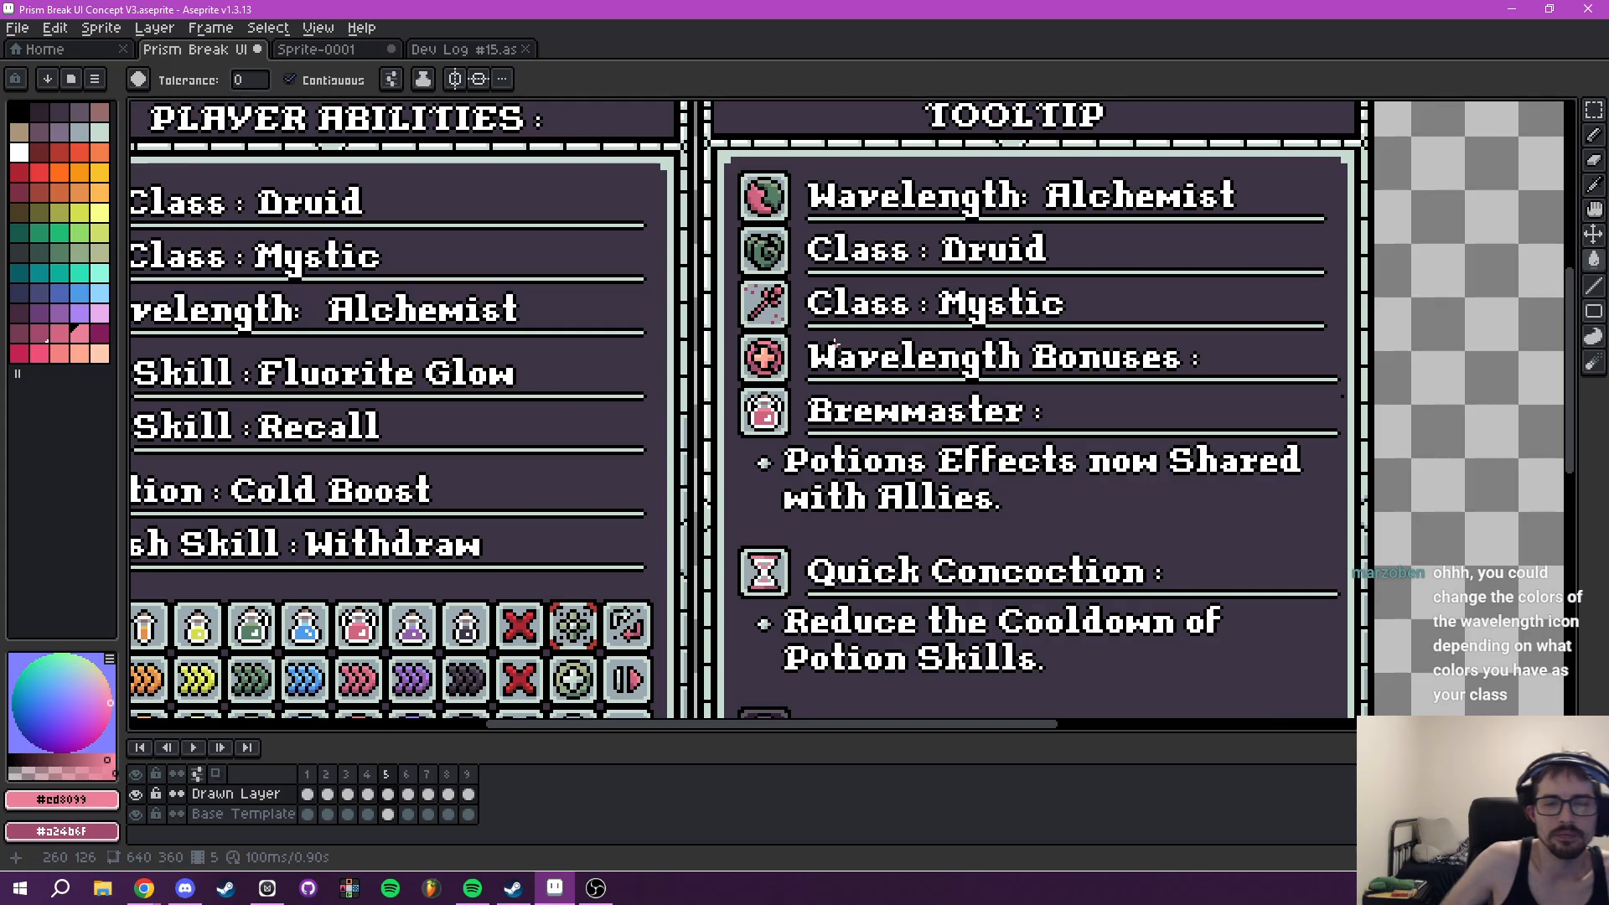
scroll(779, 409, up, 3)
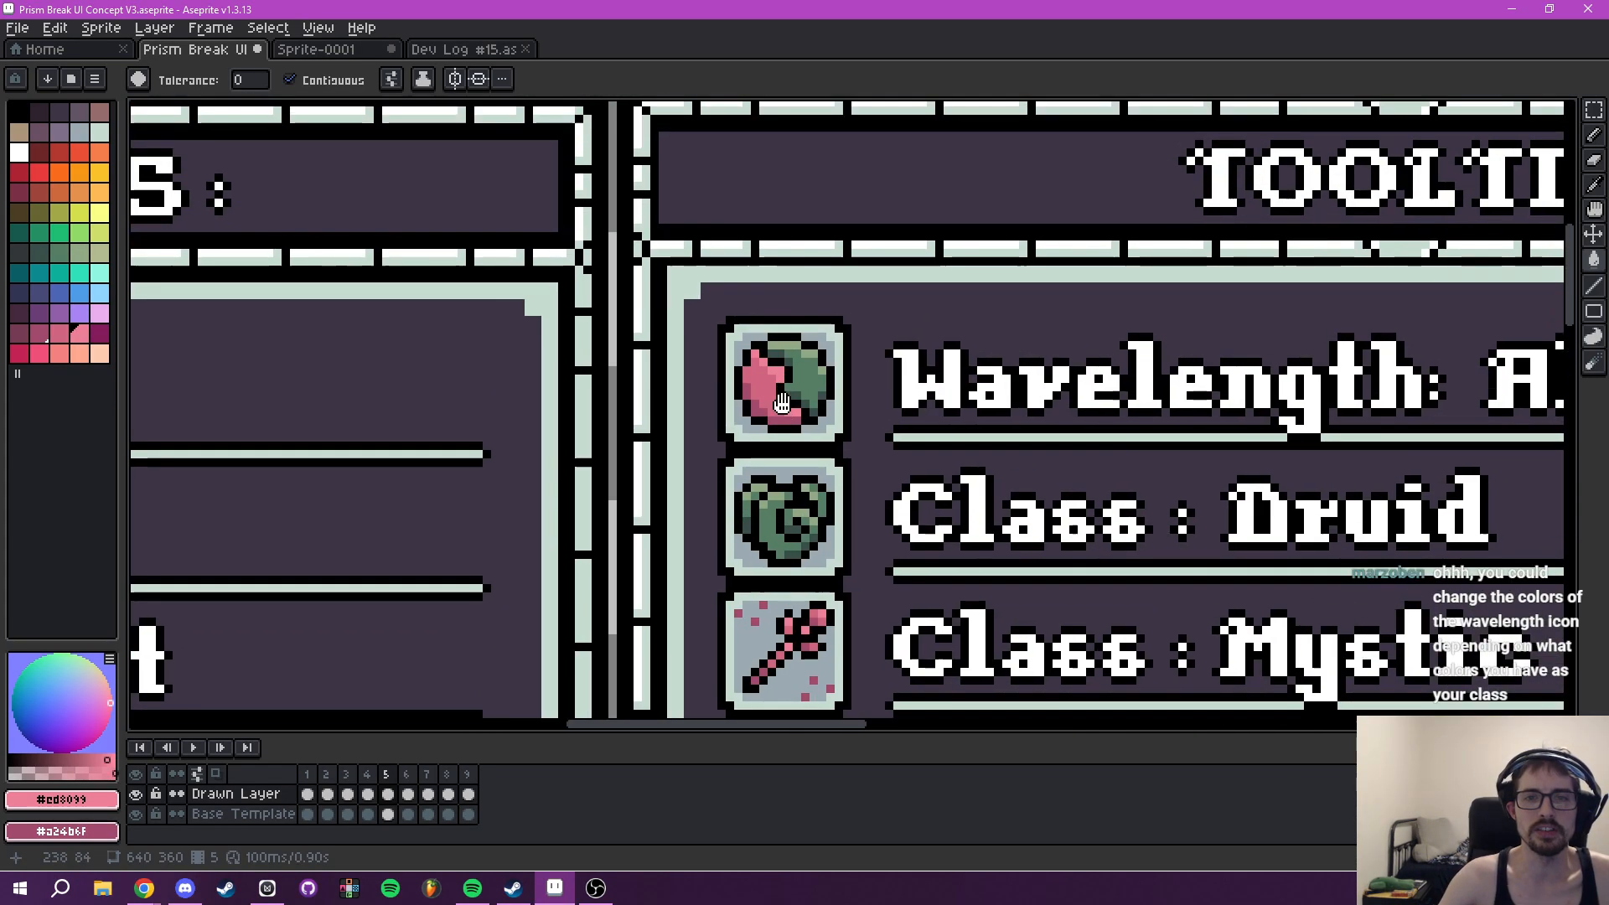
drag(844, 387, 748, 318)
drag(704, 457, 681, 397)
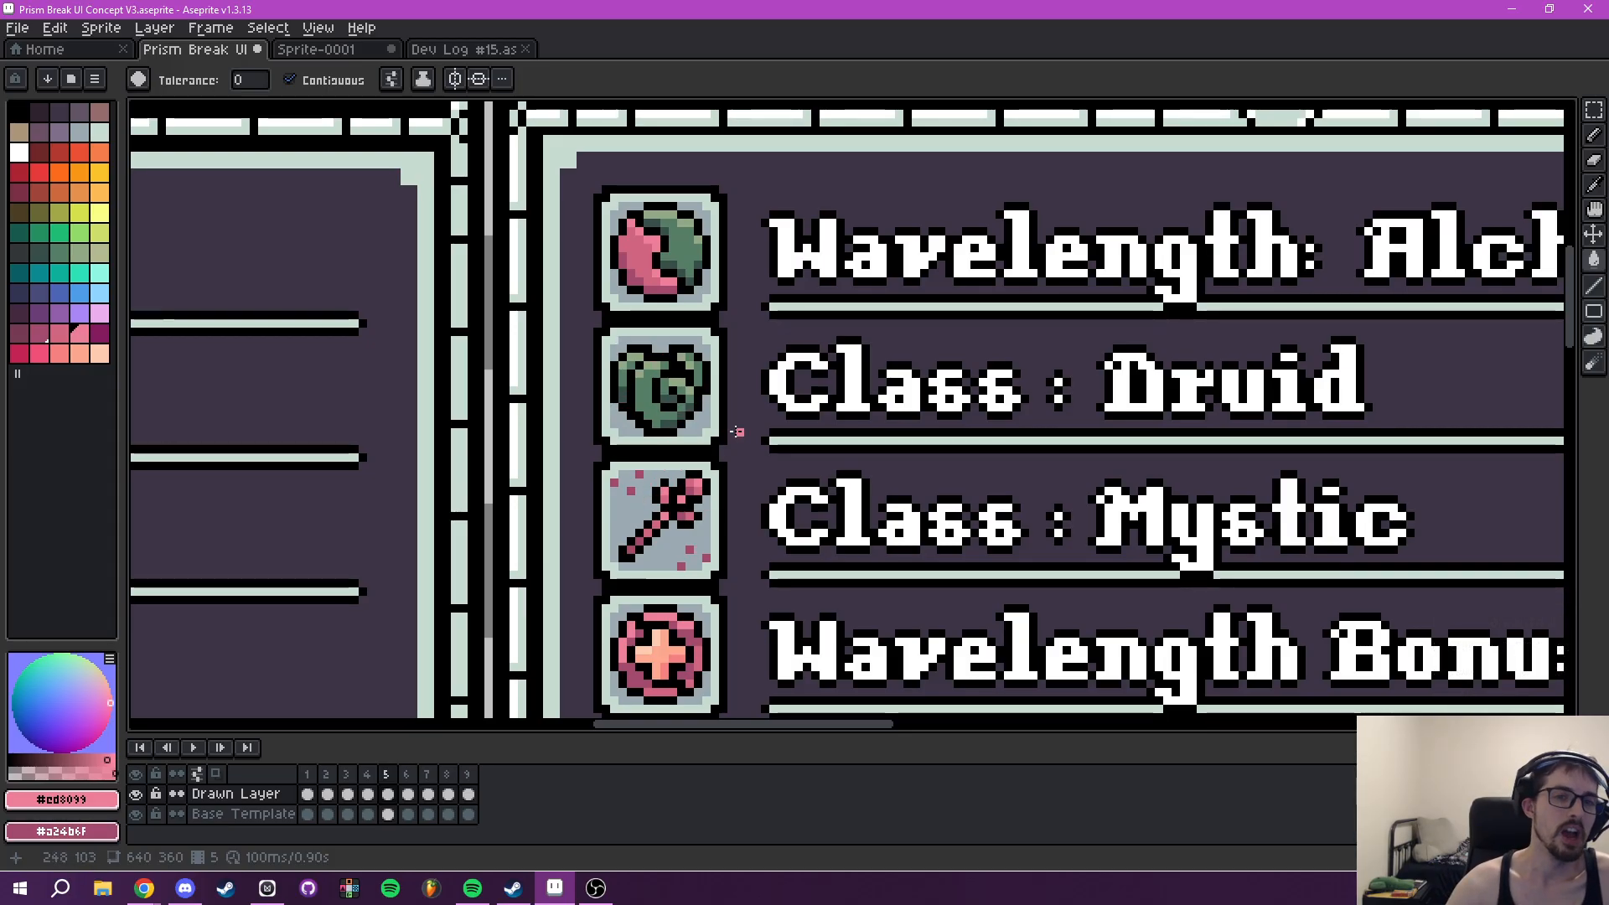
drag(770, 376, 821, 485)
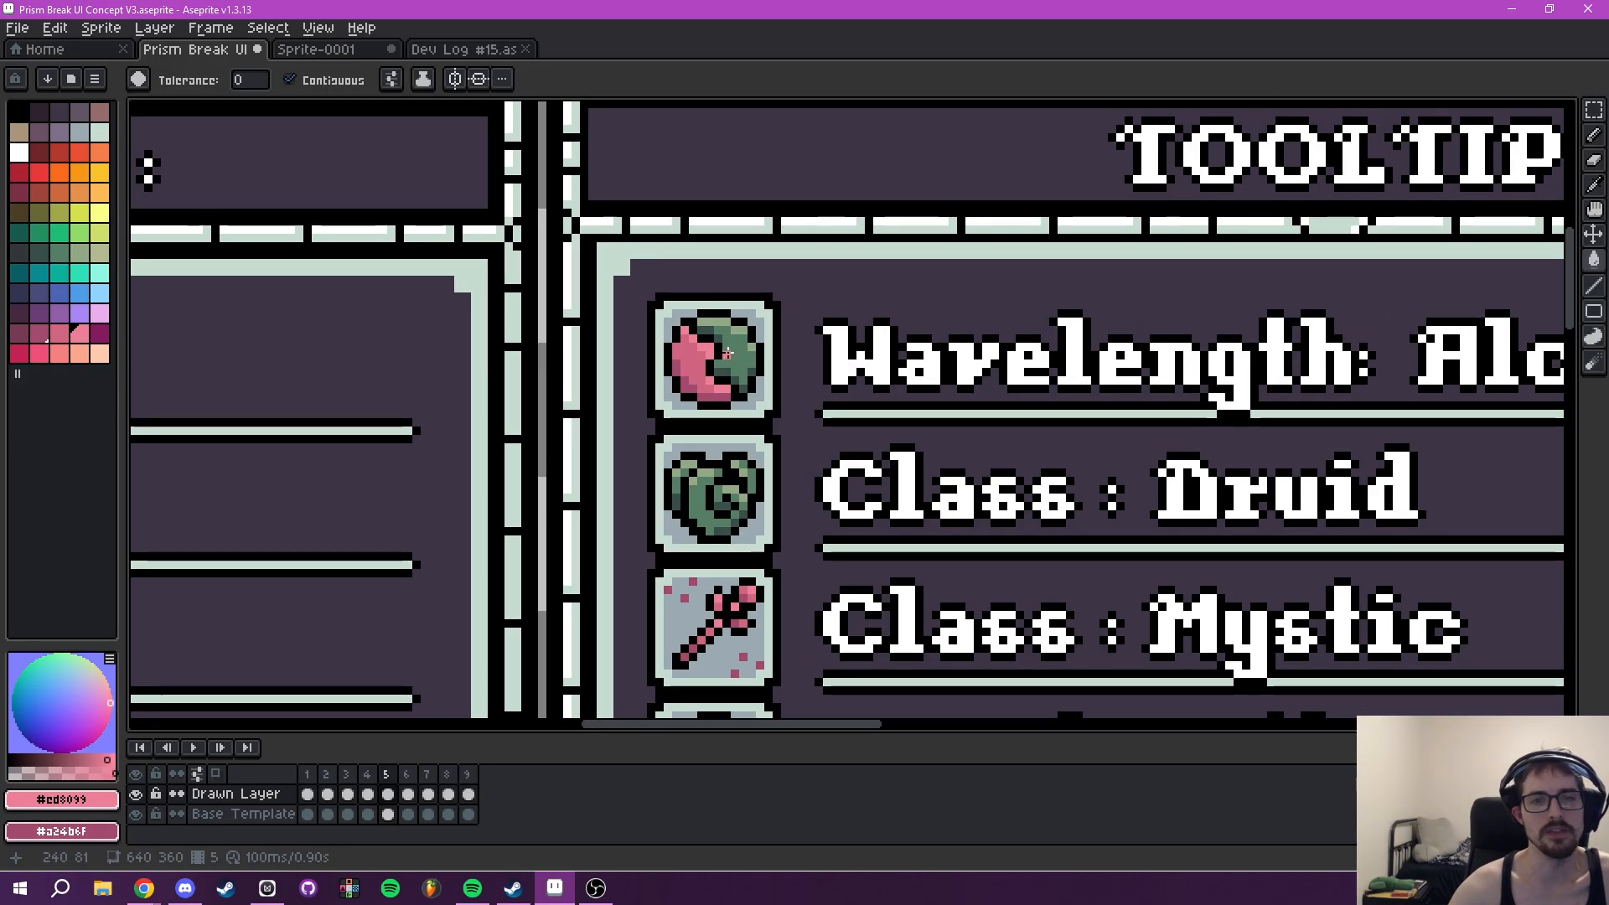
scroll(747, 356, down, 2)
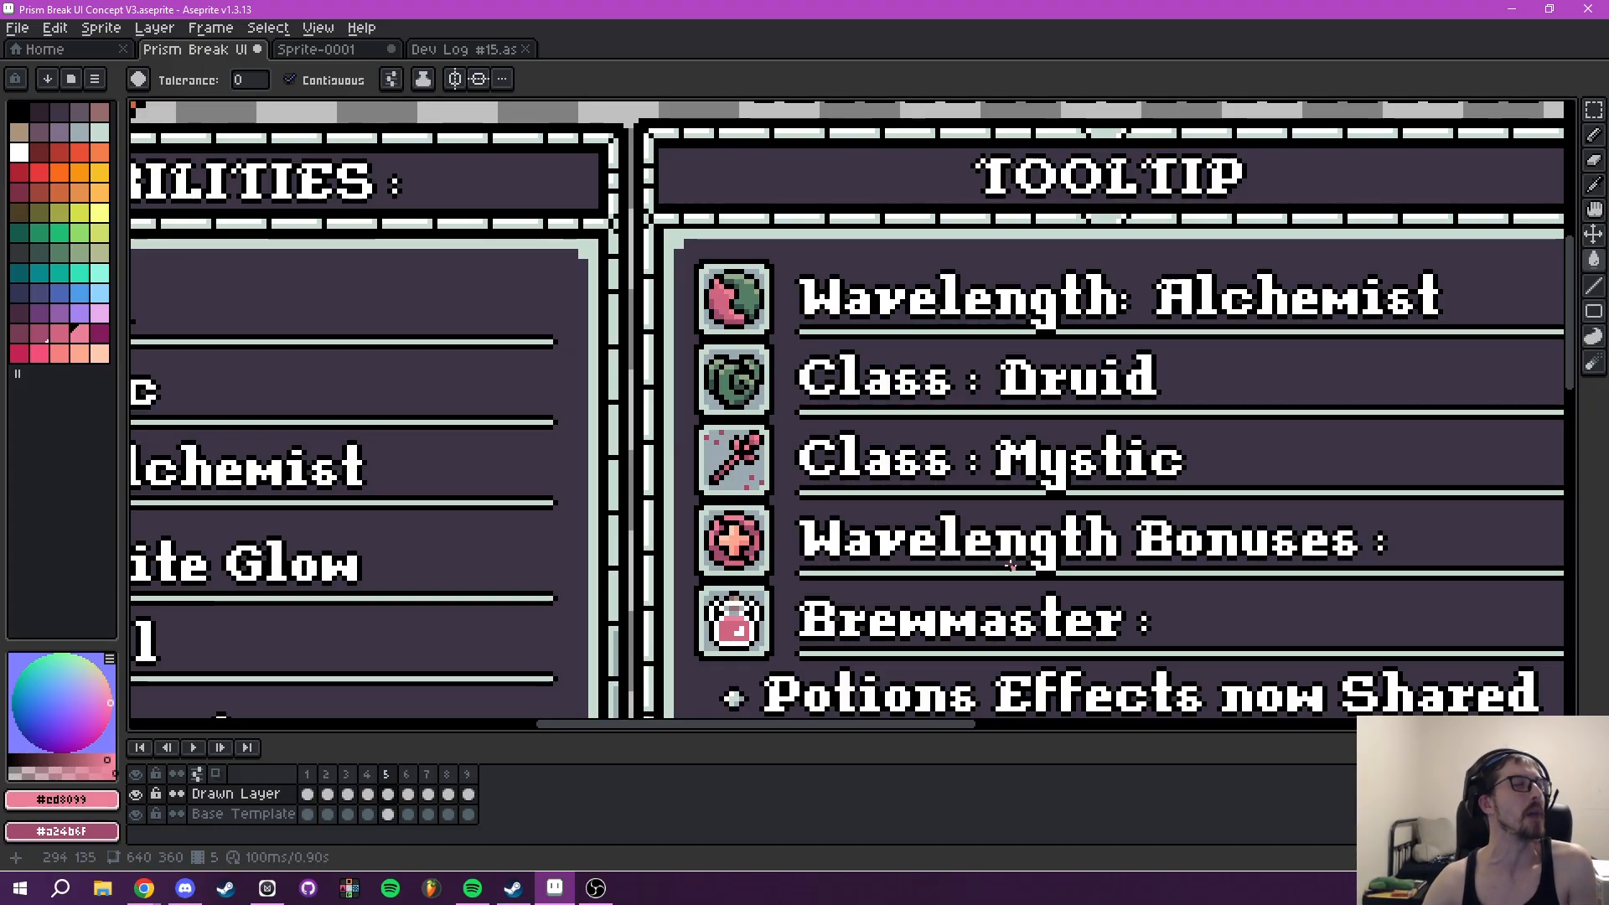
drag(974, 625, 885, 364)
drag(757, 337, 854, 424)
drag(838, 364, 803, 527)
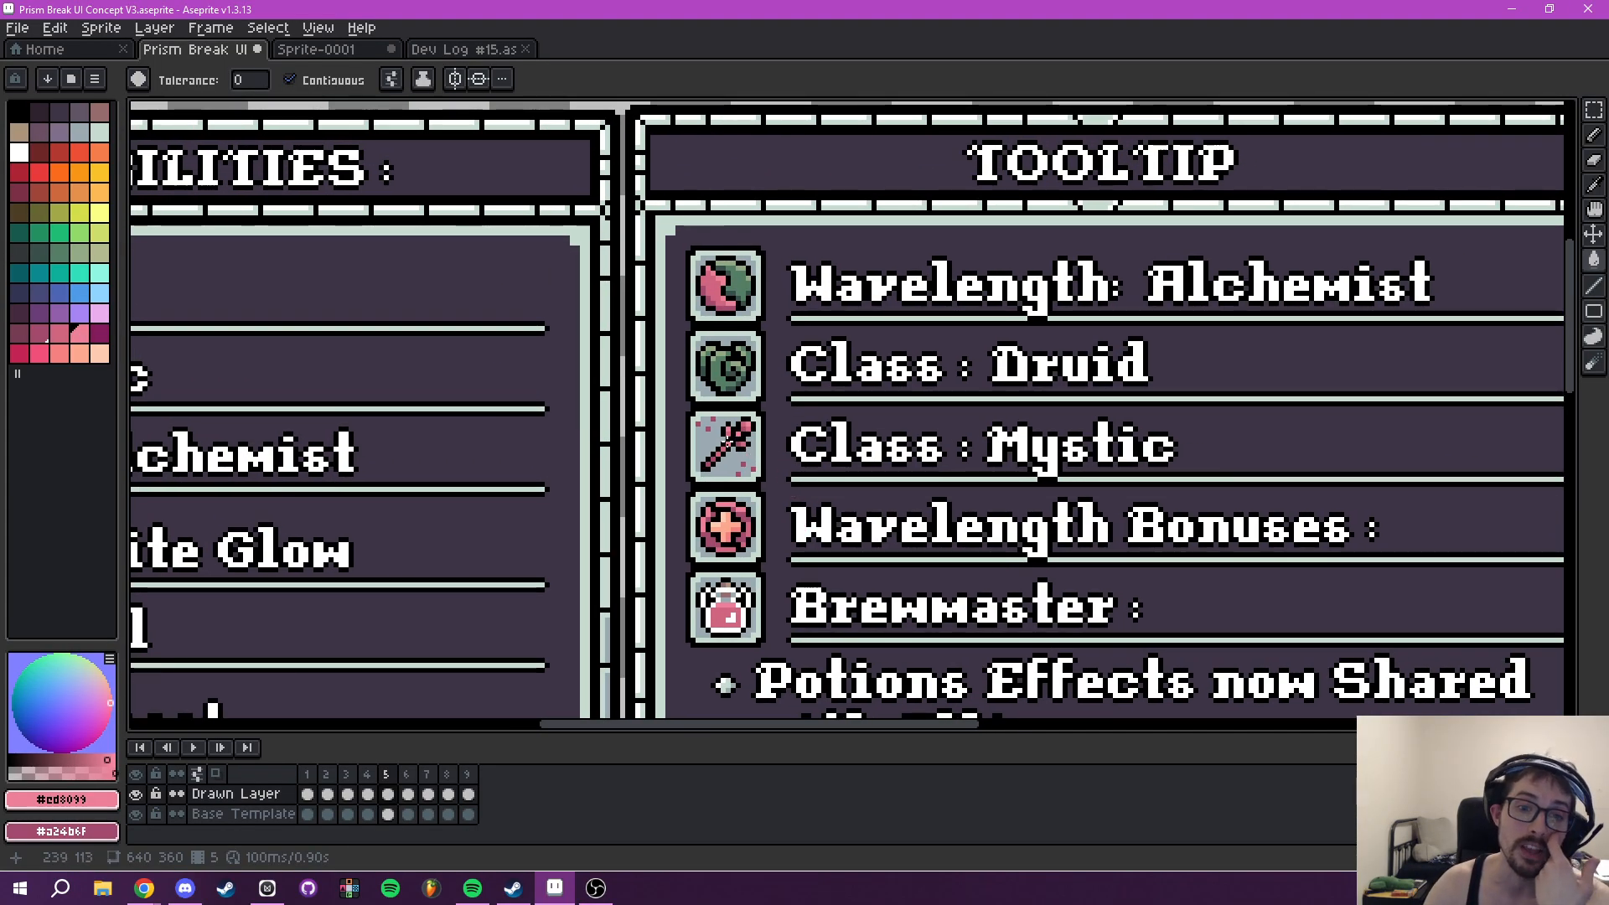
- Try #547e64, sampled from the Tooltip's Druid icon, as the main fill of the Wavelength Bonuses plus
scroll(715, 394, up, 1)
scroll(741, 423, up, 1)
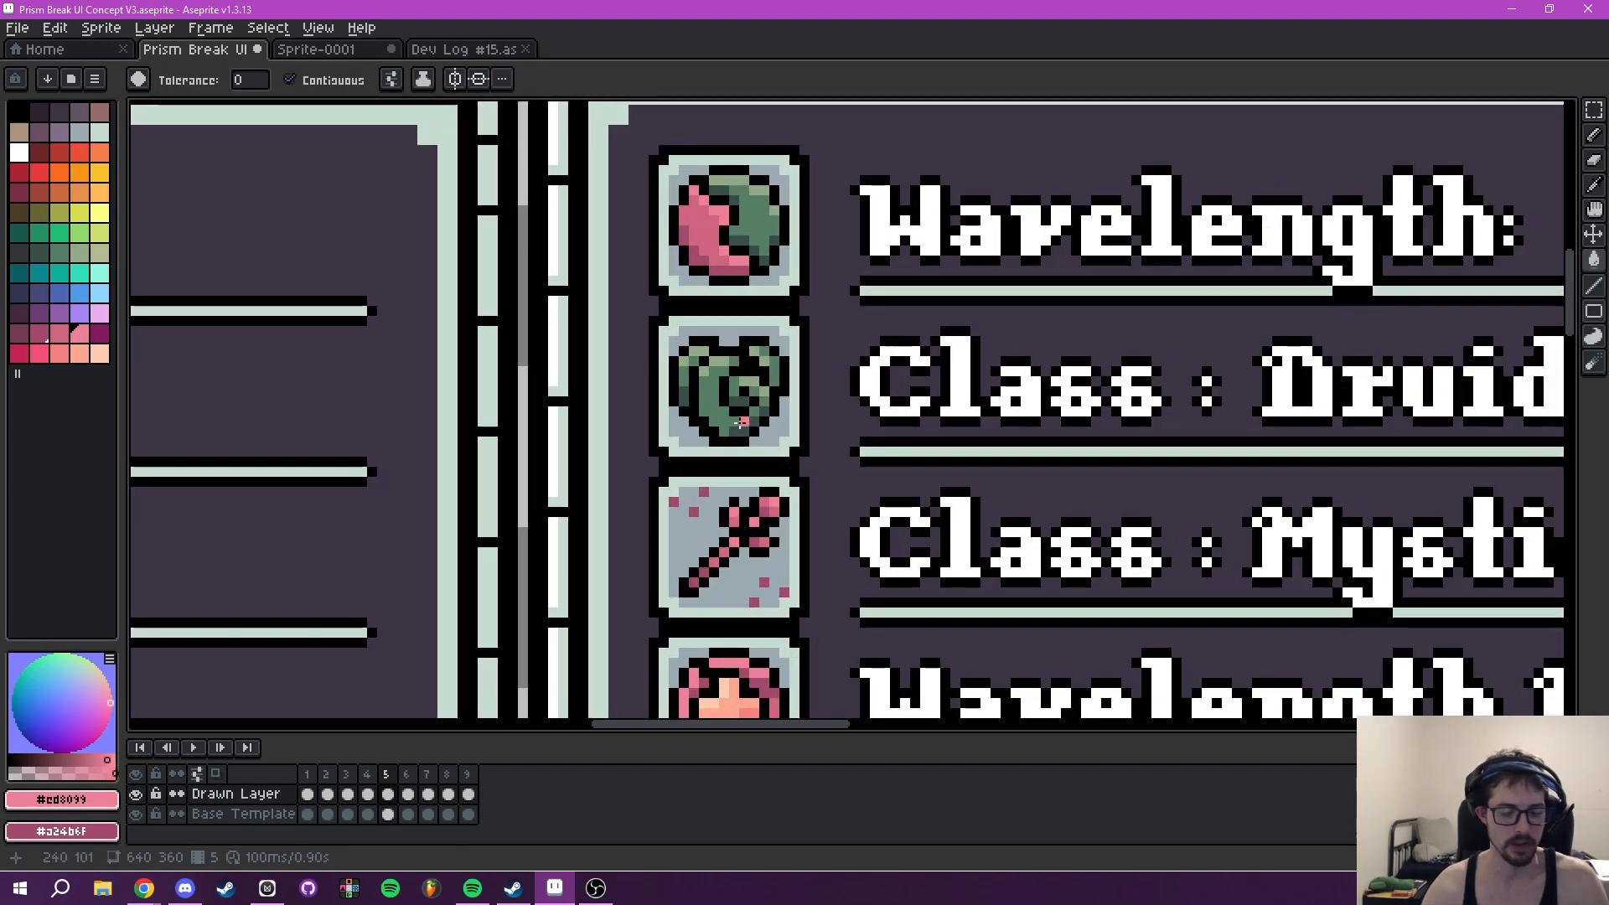
scroll(741, 423, up, 1)
key(i)
click(695, 407)
drag(740, 444, 761, 171)
scroll(775, 303, down, 2)
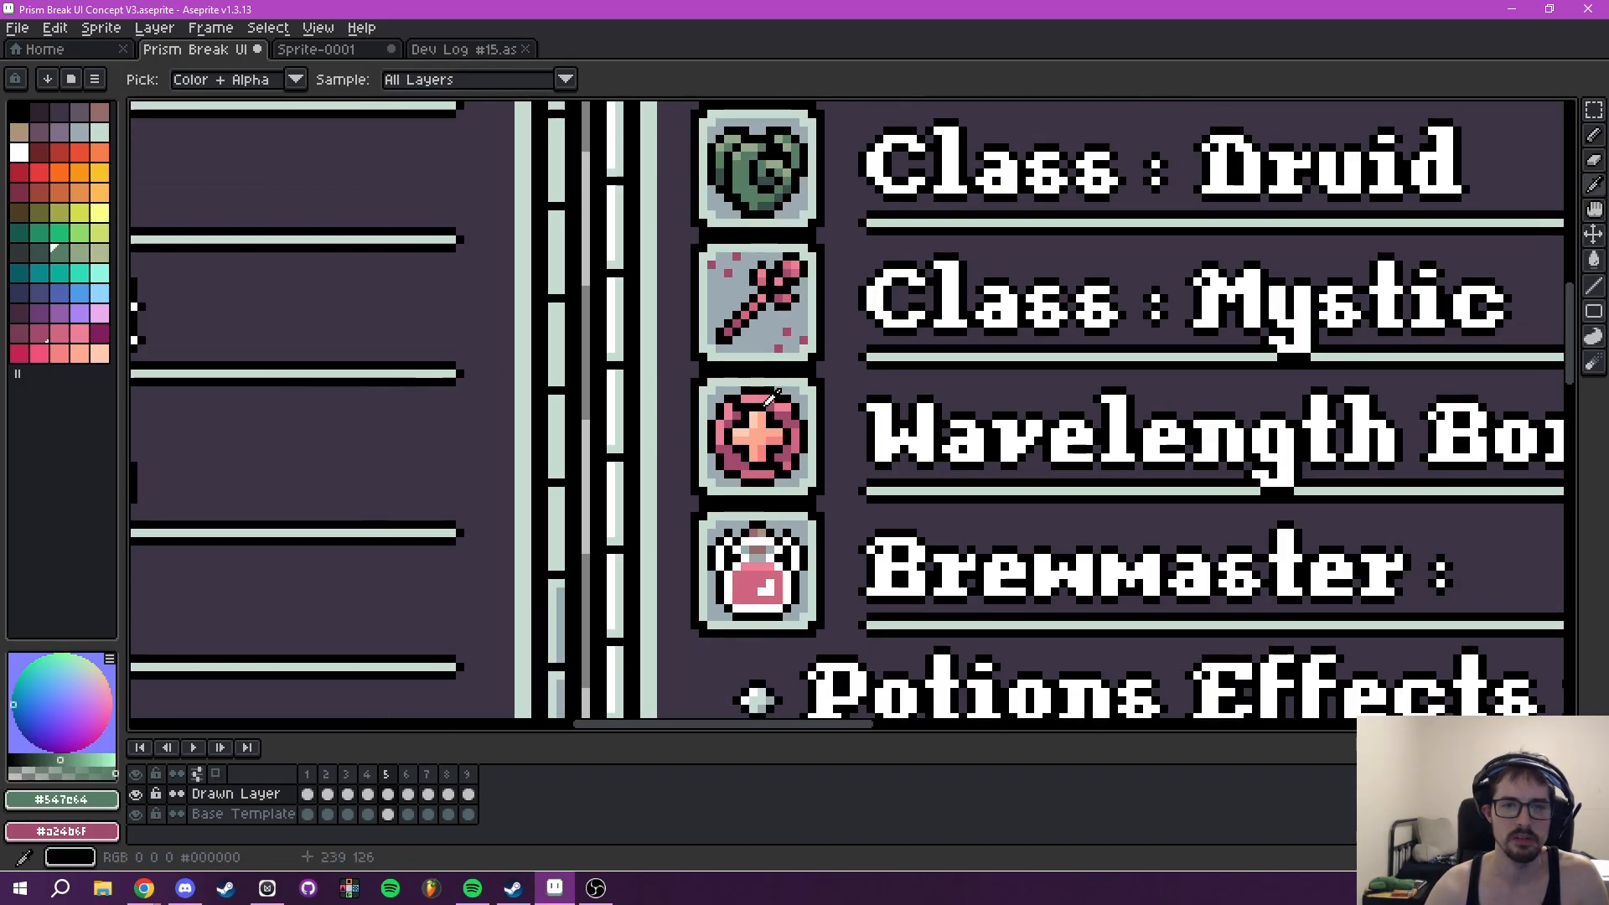
scroll(773, 419, down, 3)
scroll(700, 529, up, 5)
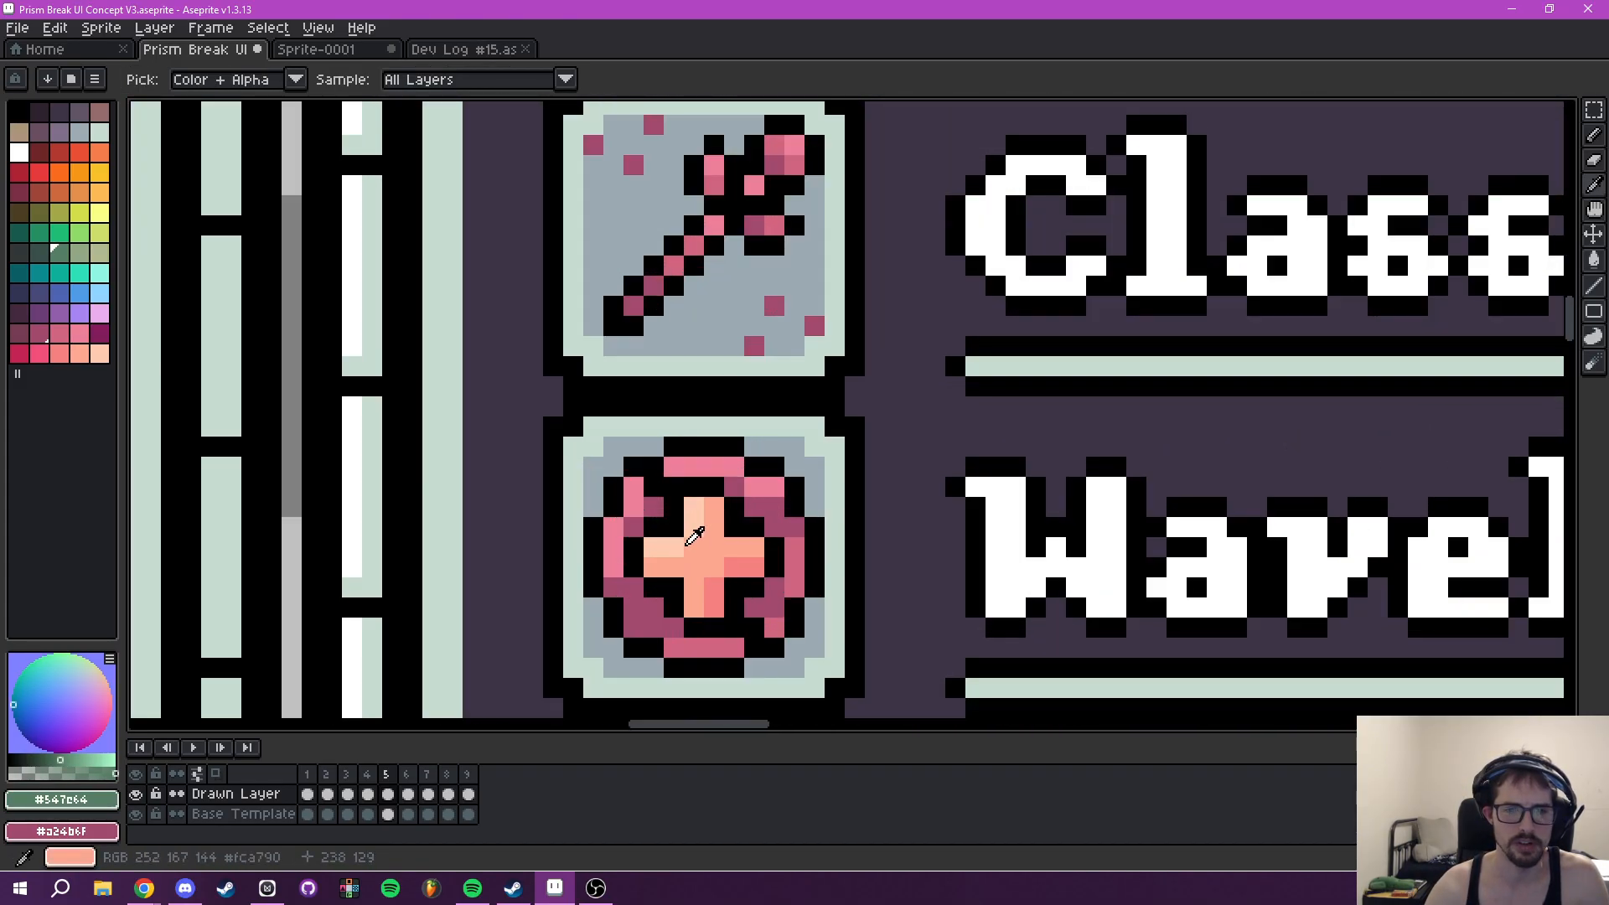
key(g)
click(702, 564)
- Sample #92a984 as foreground and #374e4a as background from the Druid icon, and try the lighter green on the plus sign's highlights
scroll(797, 672, up, 5)
key(i)
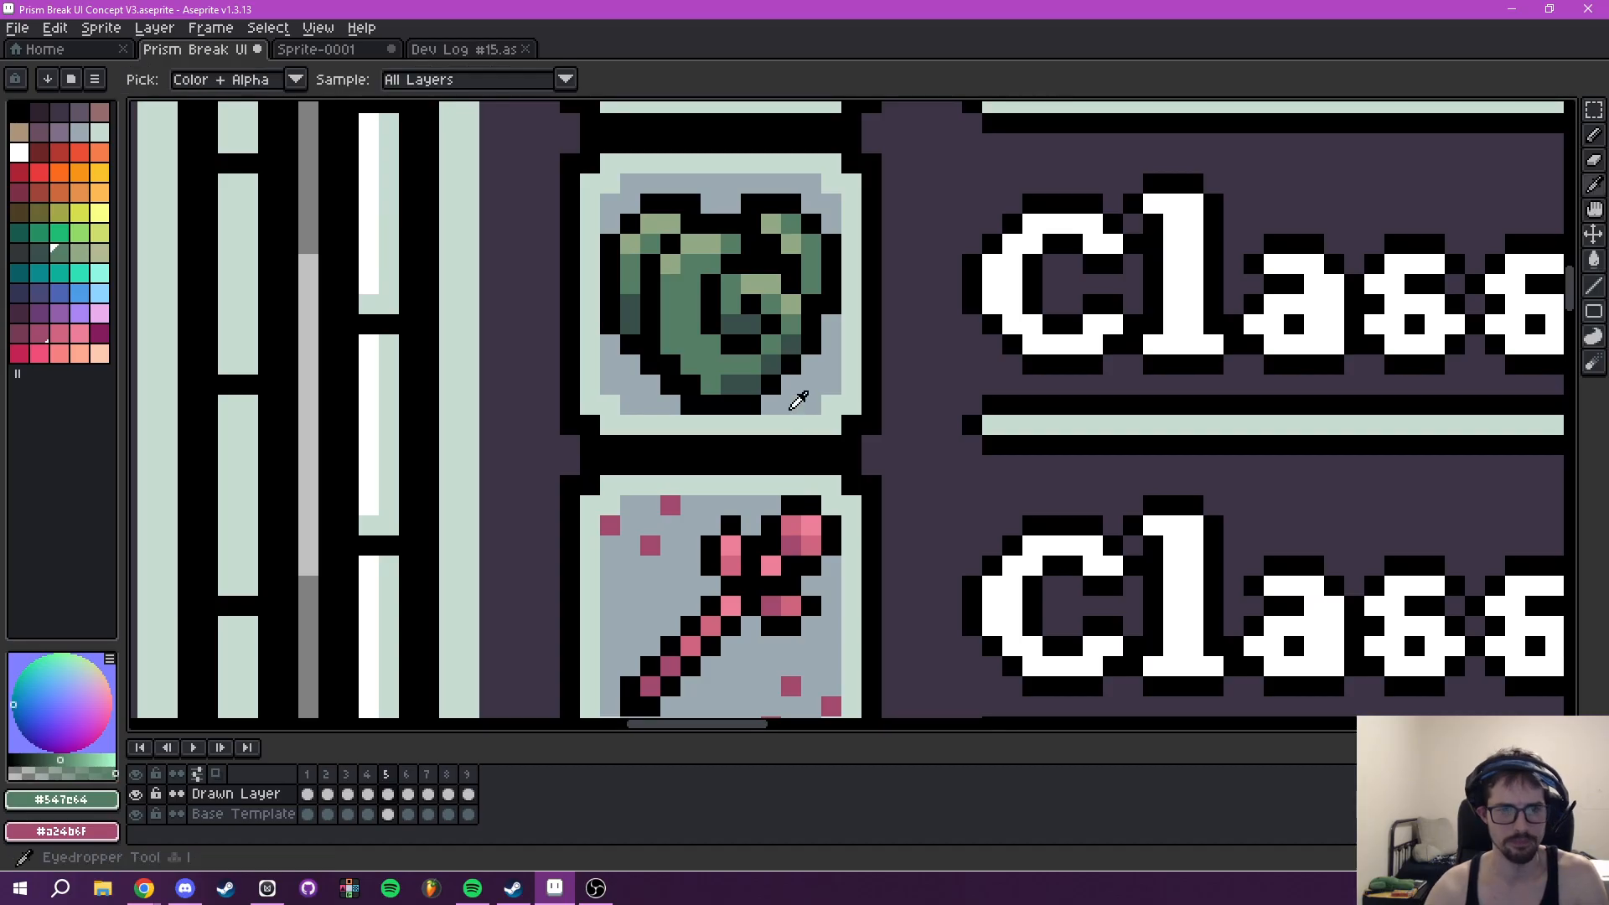
click(769, 280)
right_click(780, 352)
scroll(779, 353, down, 5)
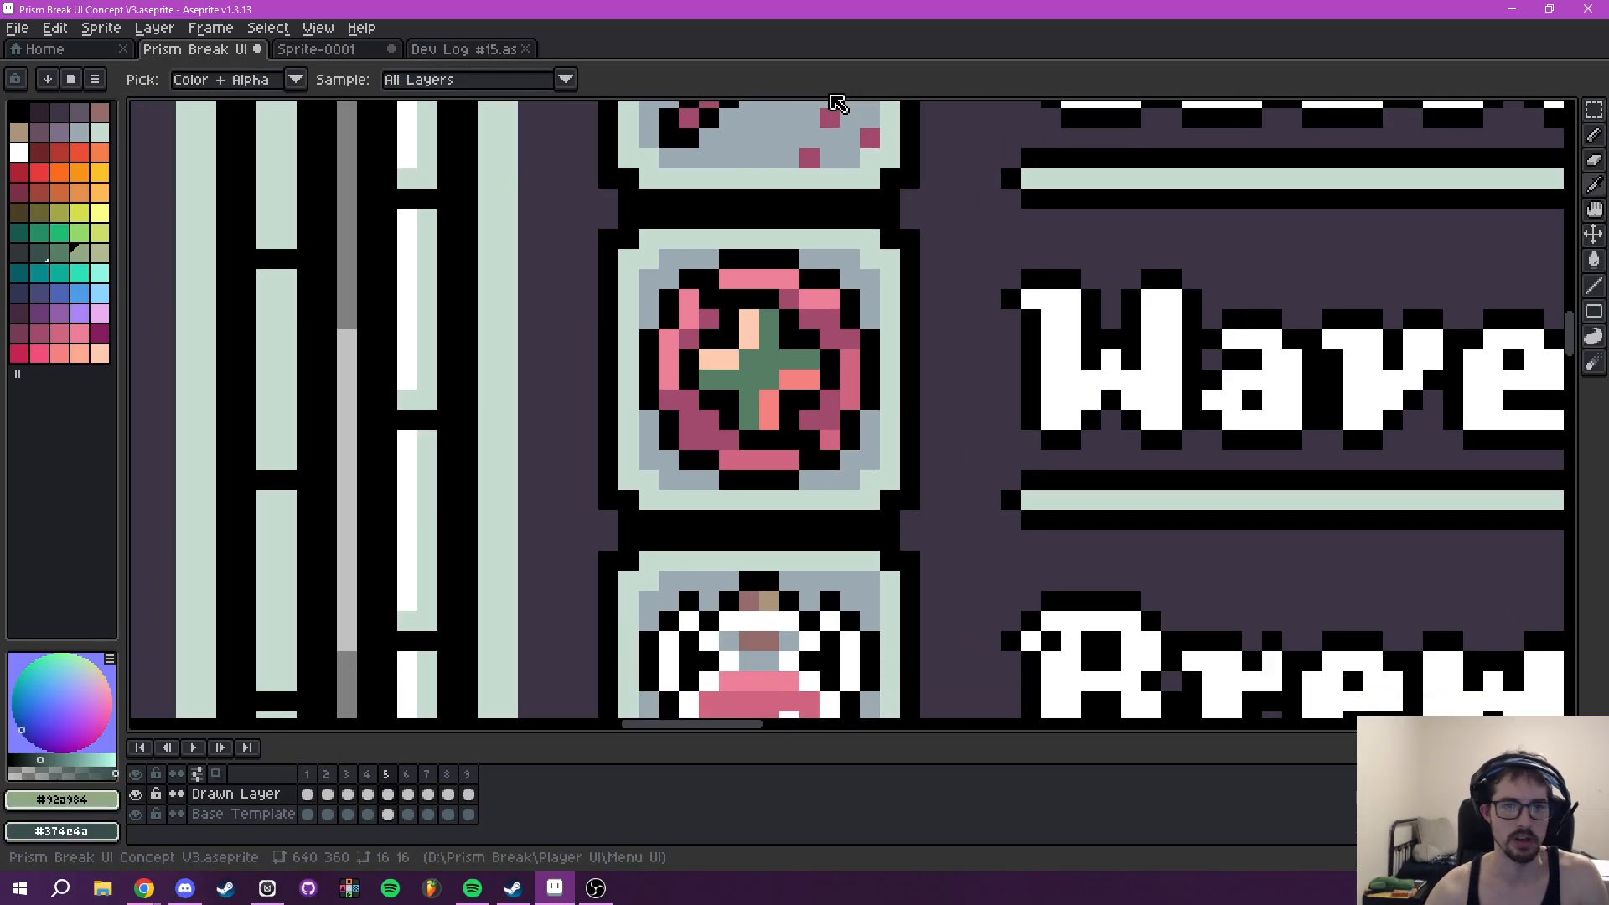
key(g)
click(720, 359)
click(750, 329)
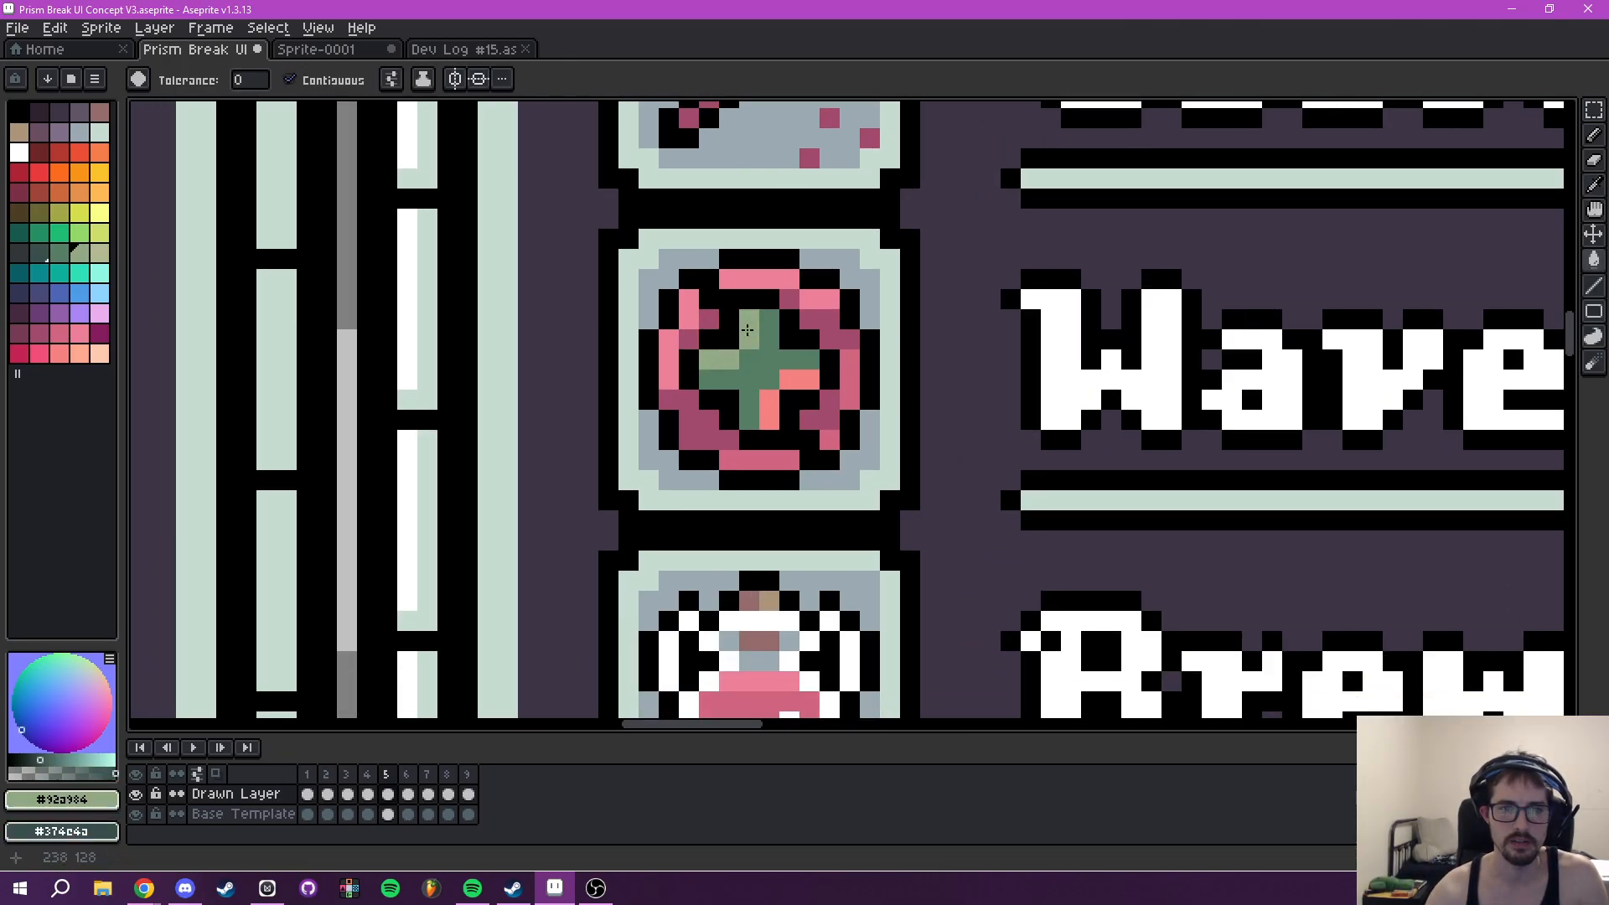
- Compare the green plus with the neighbouring Tooltip icons and undo its green fills
scroll(885, 403, down, 6)
scroll(929, 478, up, 2)
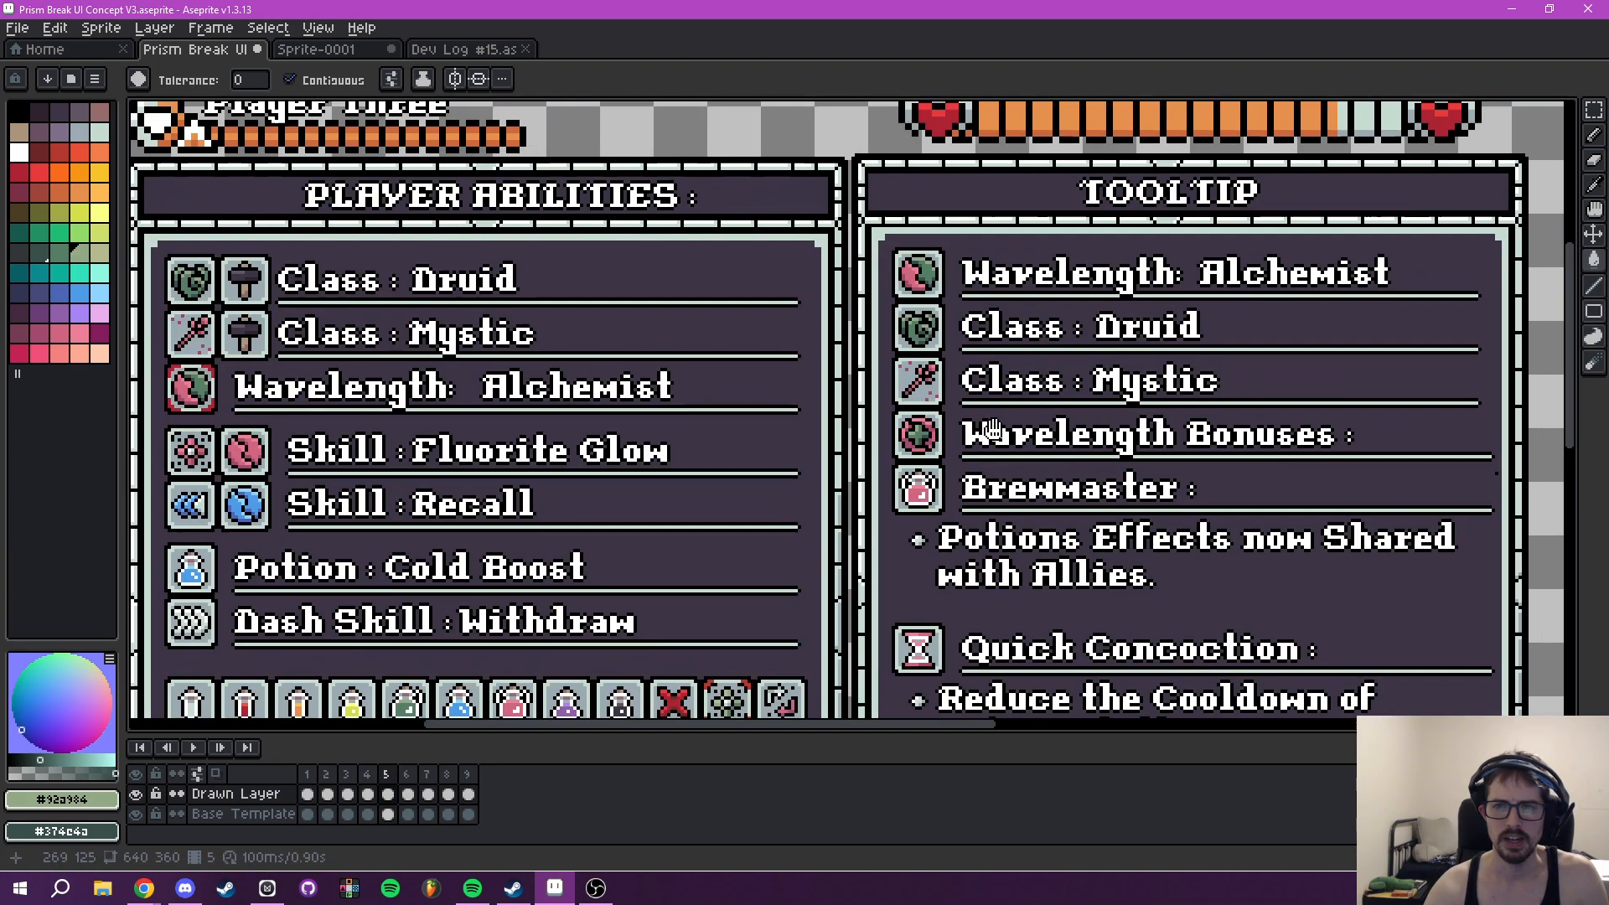
scroll(929, 474, up, 3)
scroll(879, 474, down, 3)
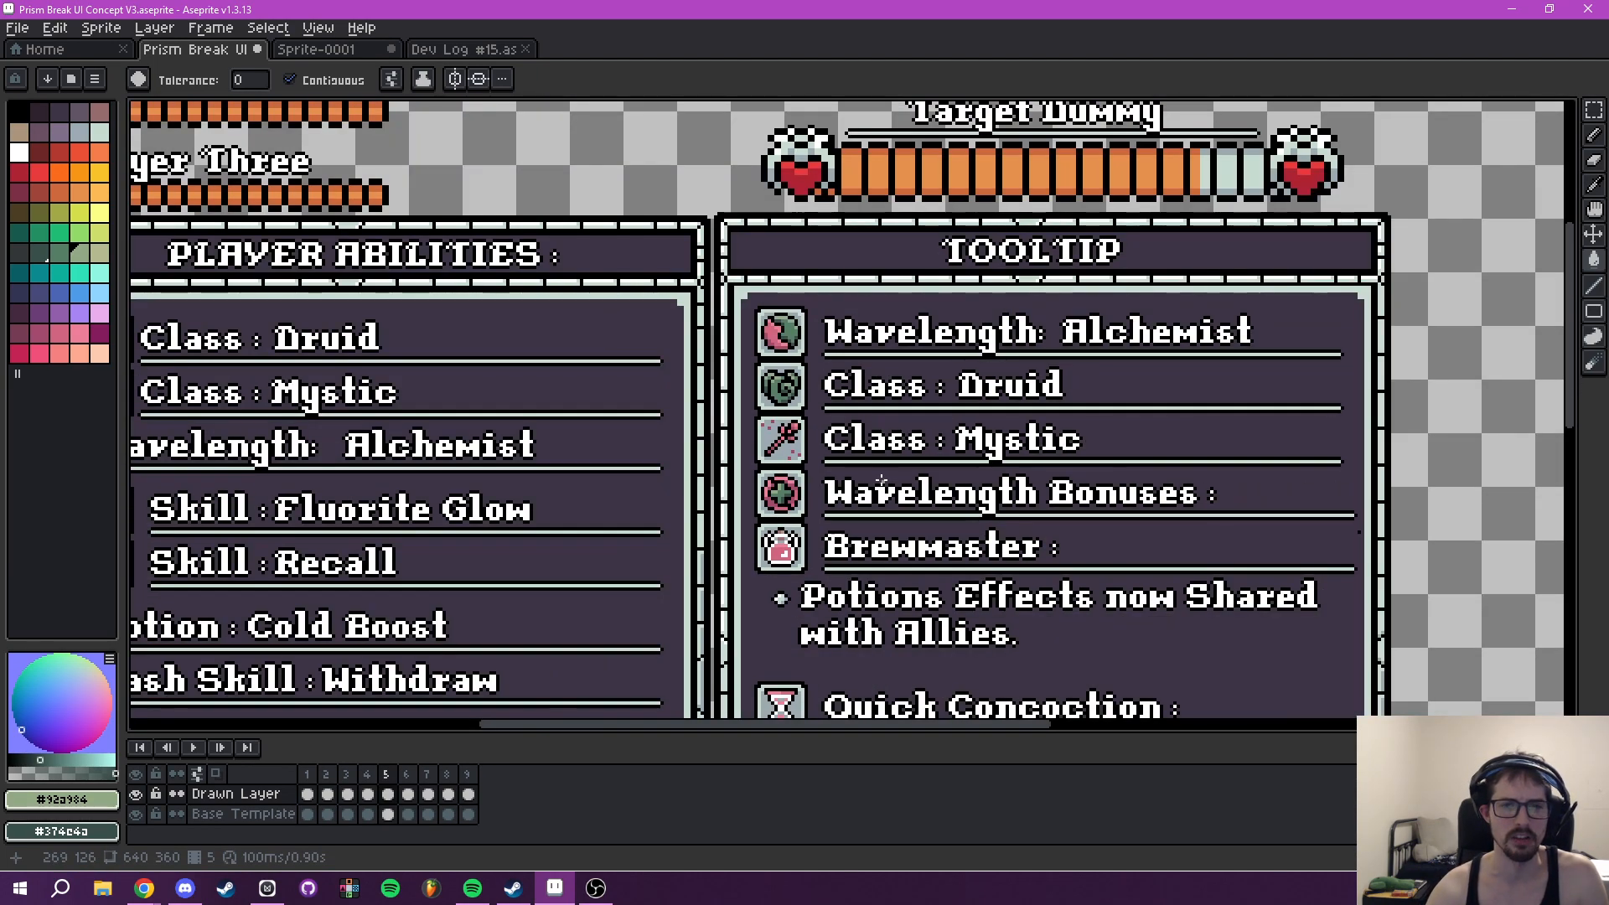
drag(880, 476, 927, 386)
key(ctrl+z)
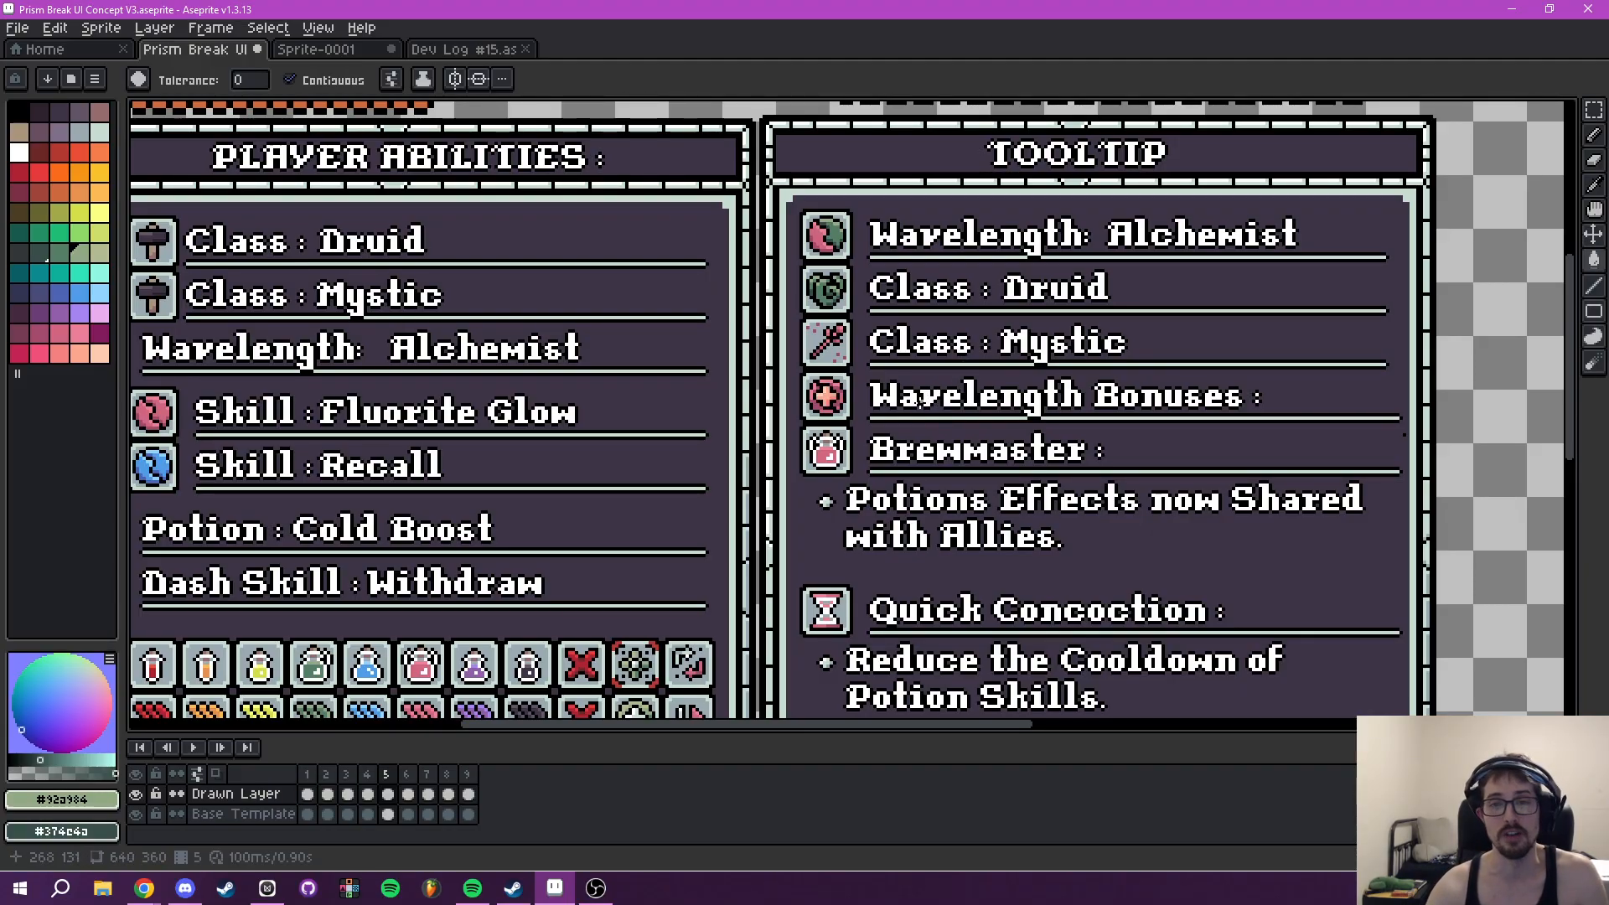
scroll(834, 395, up, 4)
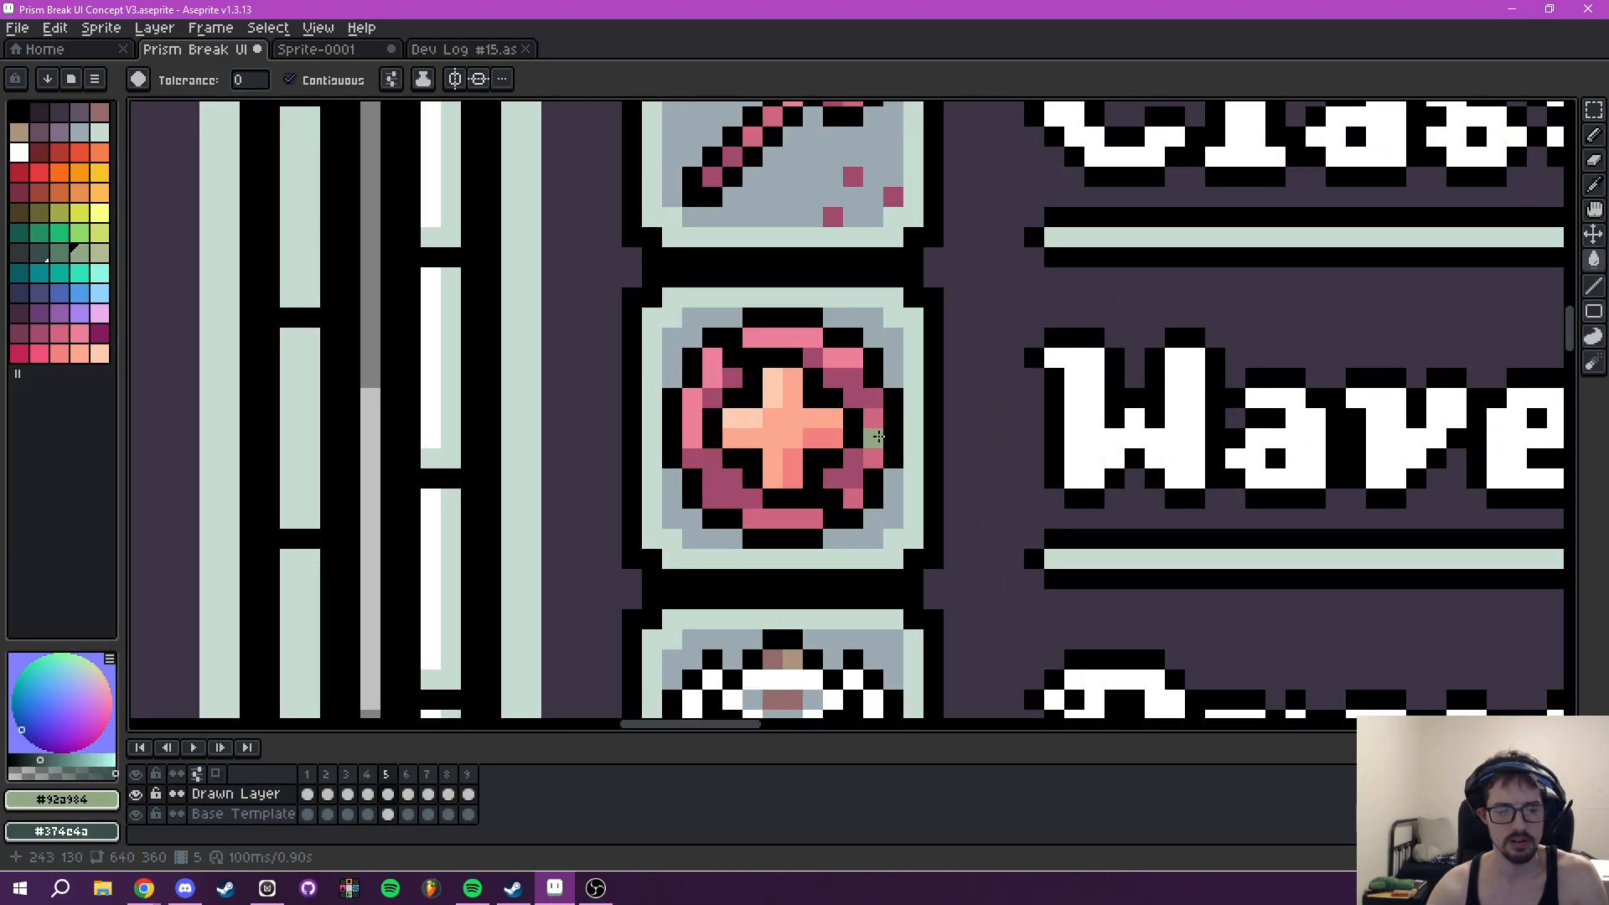
key(alt)
scroll(848, 510, down, 4)
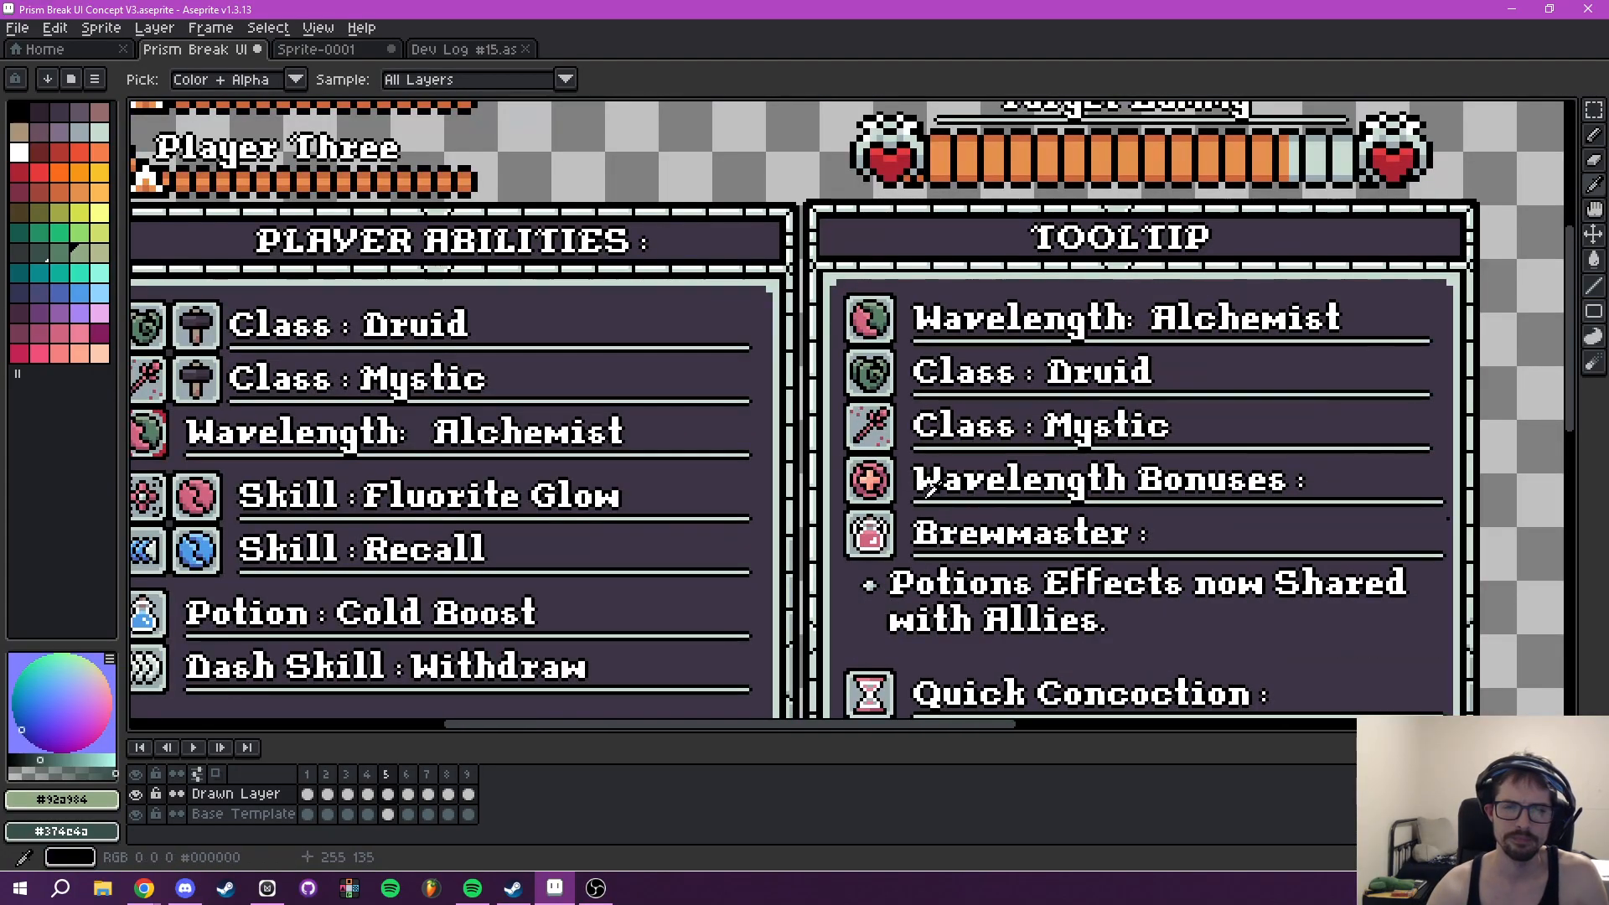
- Review frame 5's full layout, and step through frames 6, 7 and 8 to compare their Tooltip panels
drag(928, 486, 813, 442)
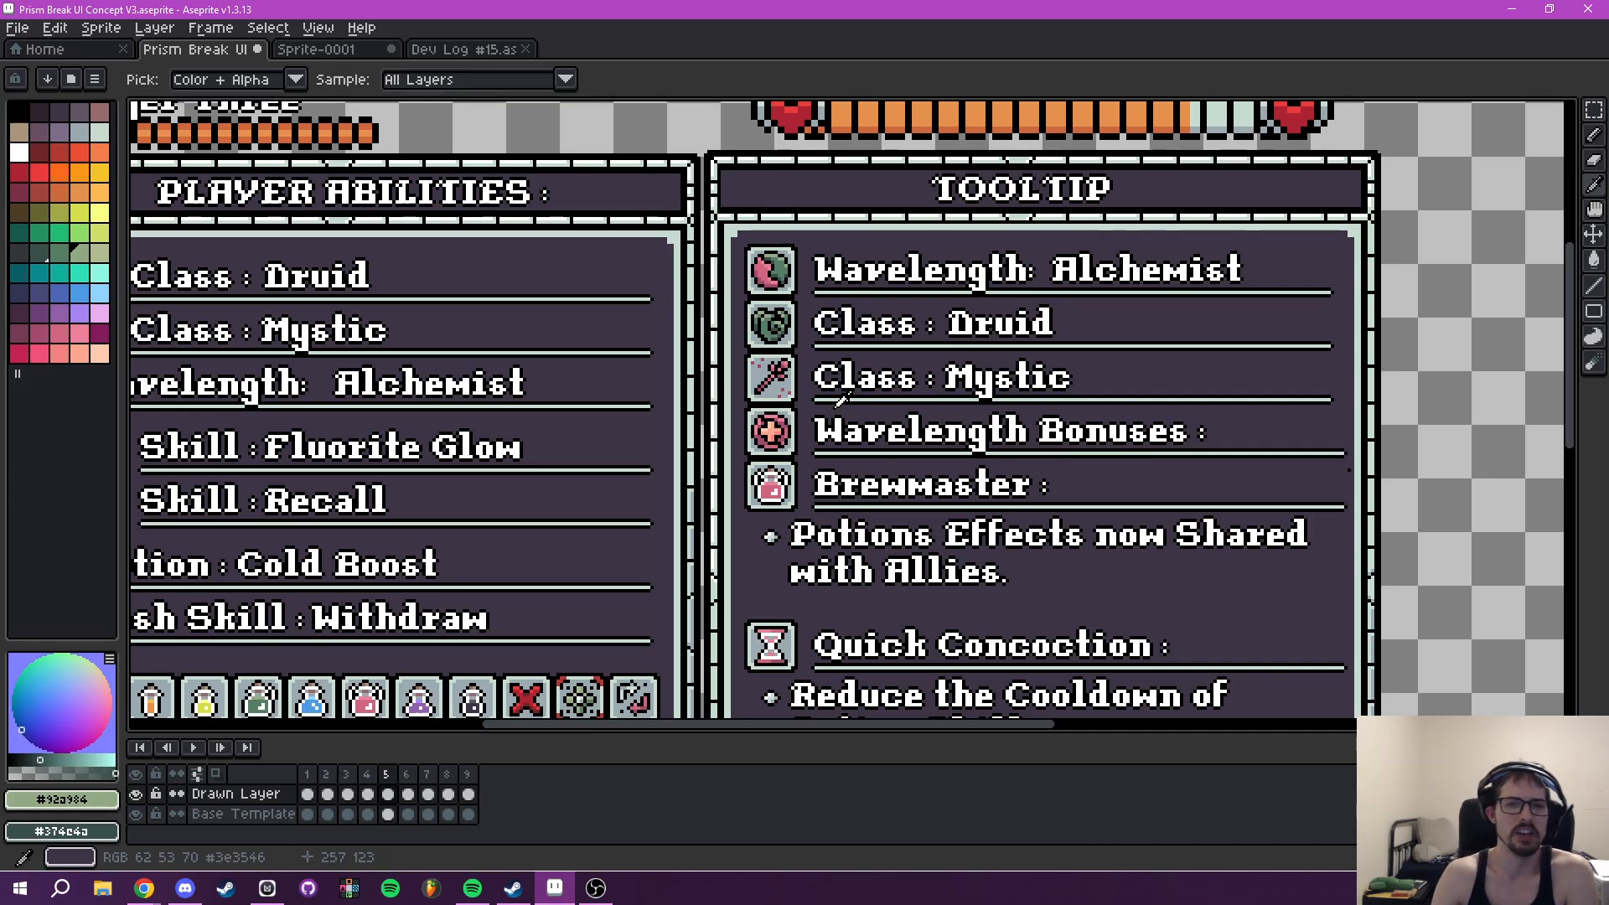
drag(897, 509, 817, 341)
scroll(846, 494, down, 2)
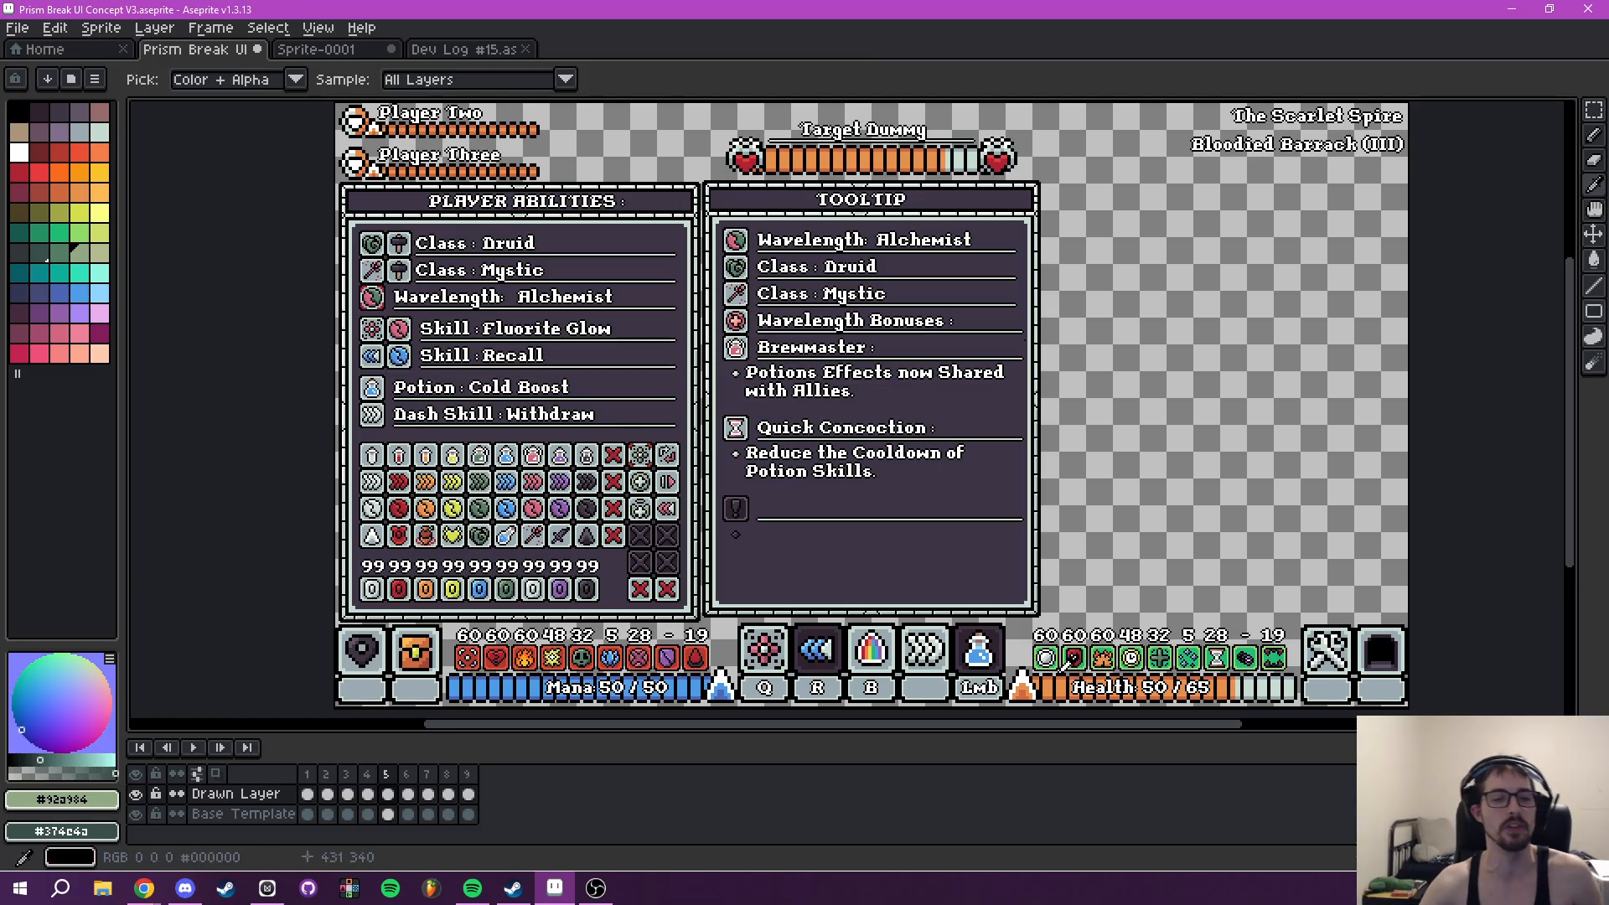
click(407, 774)
click(432, 774)
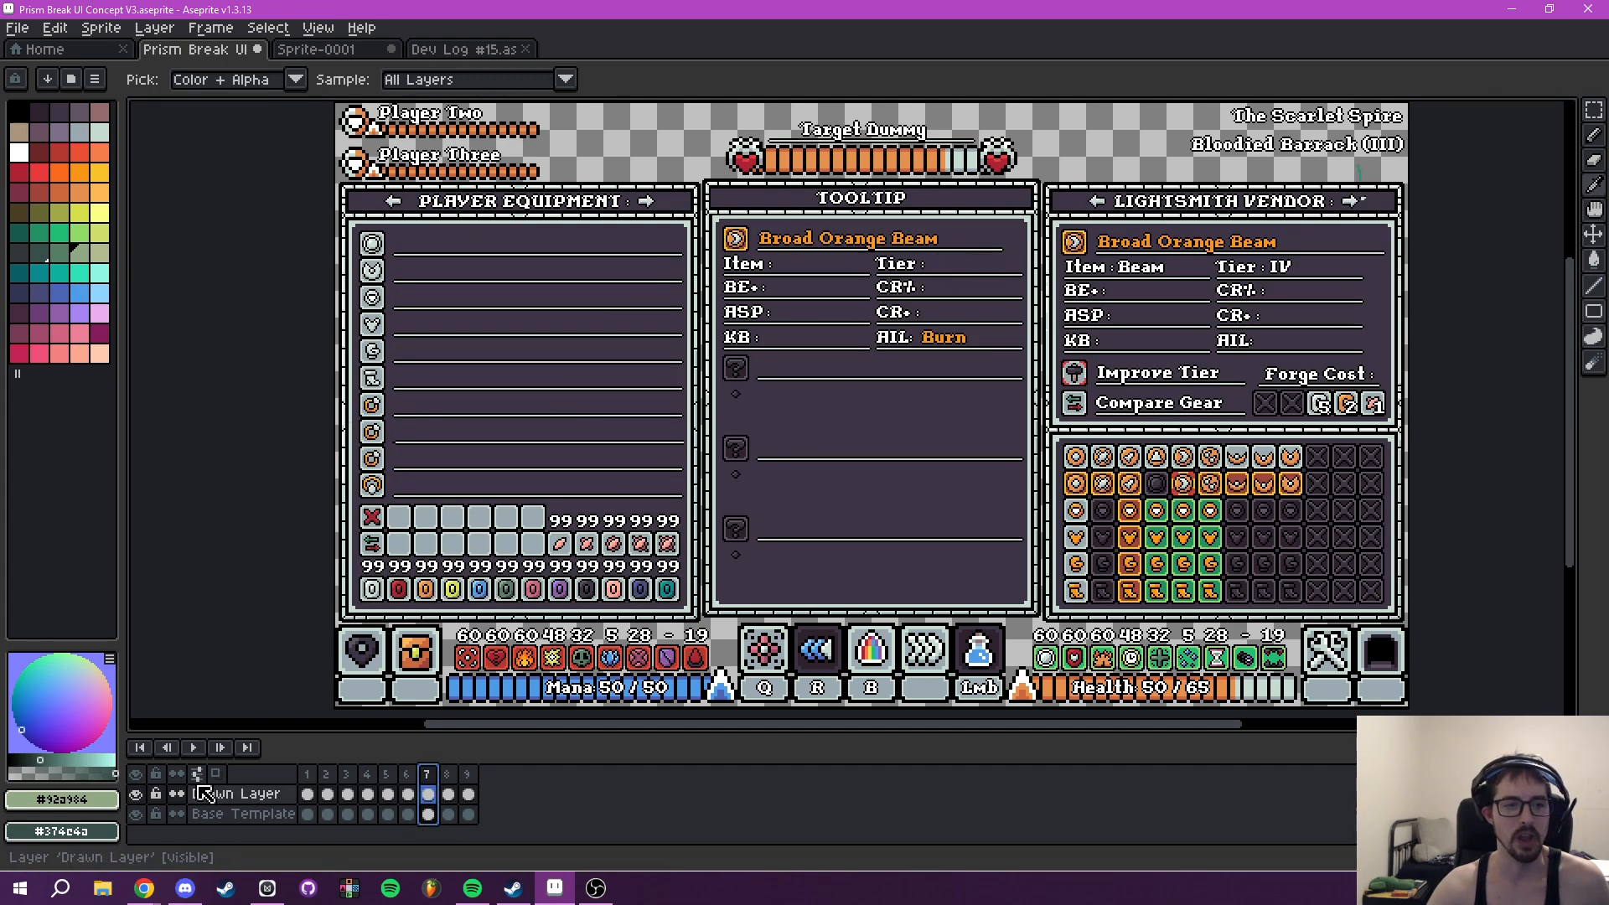
click(447, 774)
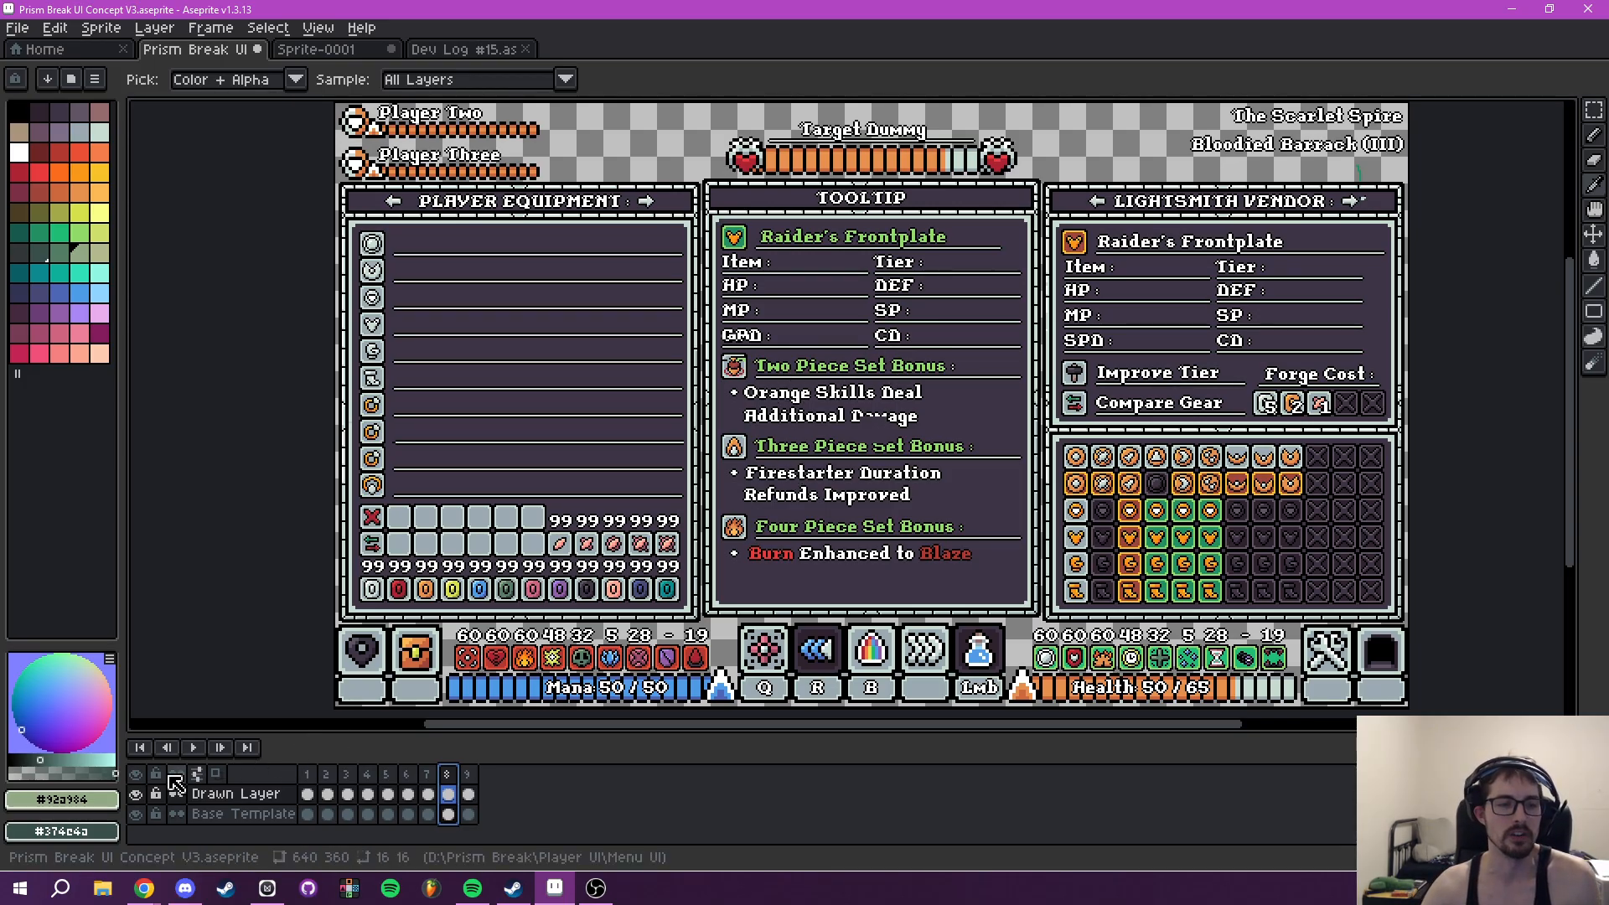
- Toggle the visibility of Drawn Layer and Base Template off and back on in frame 8
click(136, 795)
click(136, 794)
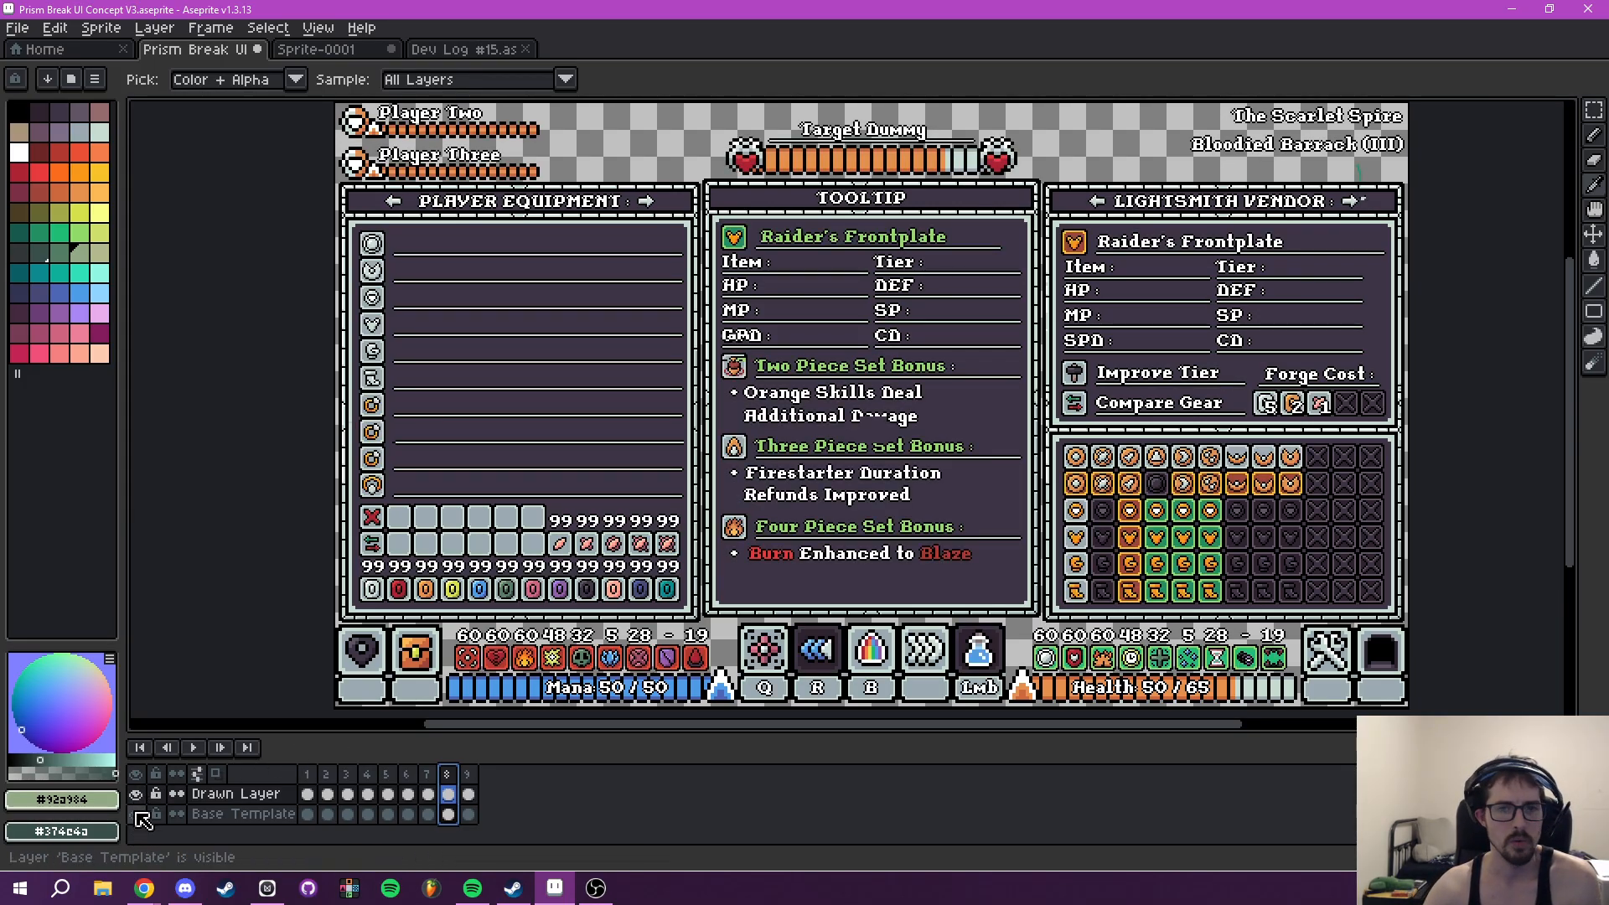
click(137, 815)
click(137, 814)
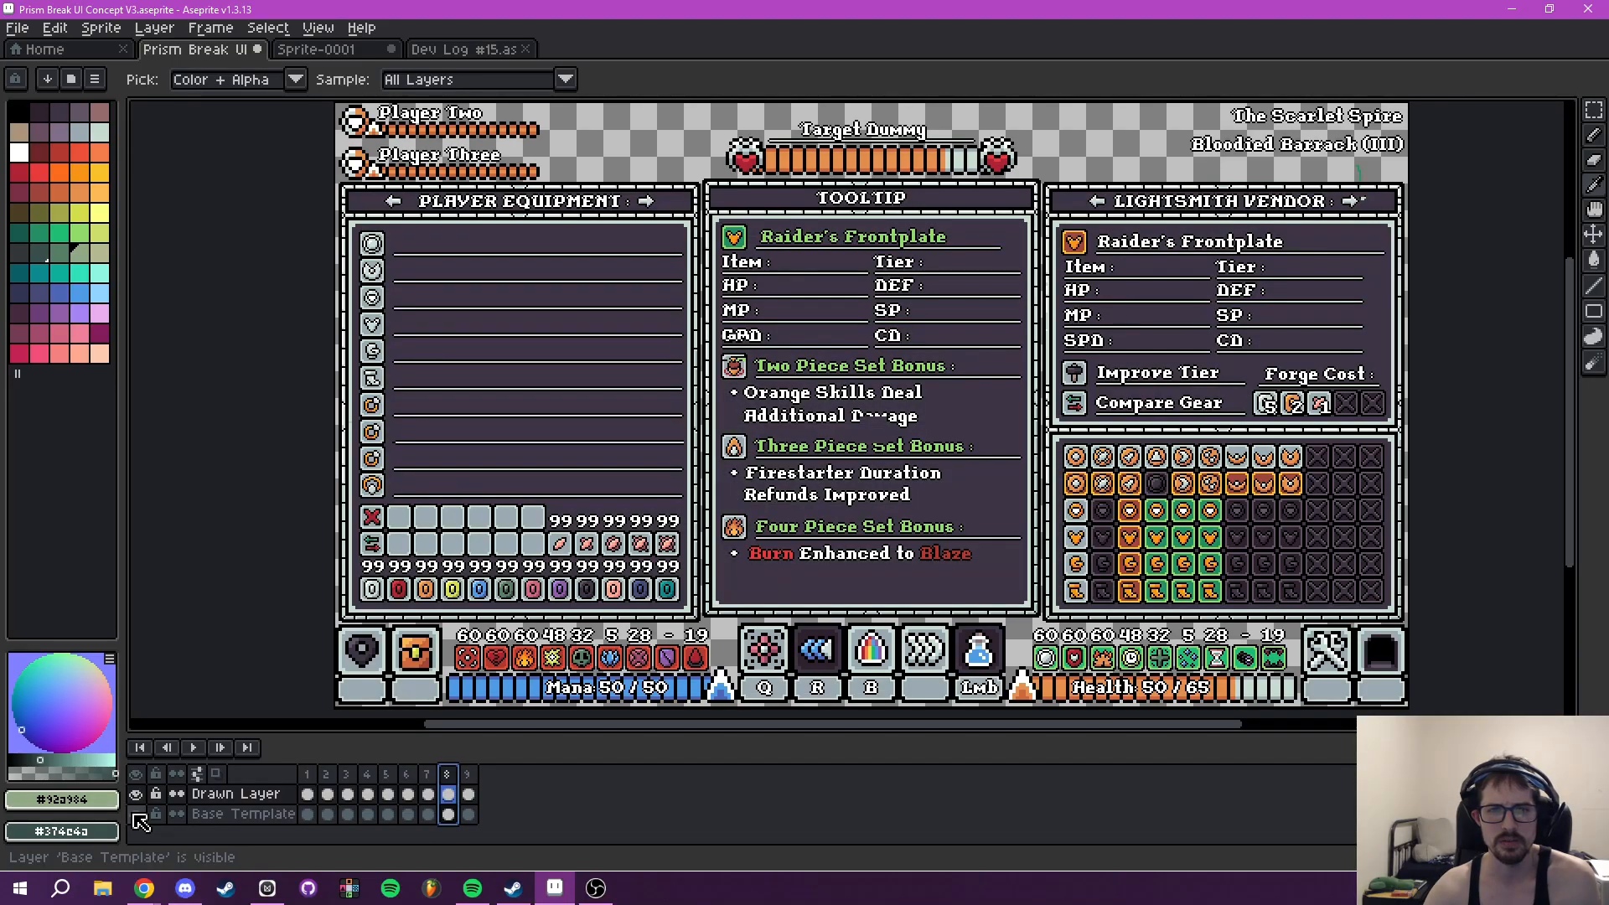
- Examine the two, three and four piece set bonus sections in frame 8's Raider's Frontplate Tooltip
drag(734, 371, 623, 425)
drag(863, 433, 880, 366)
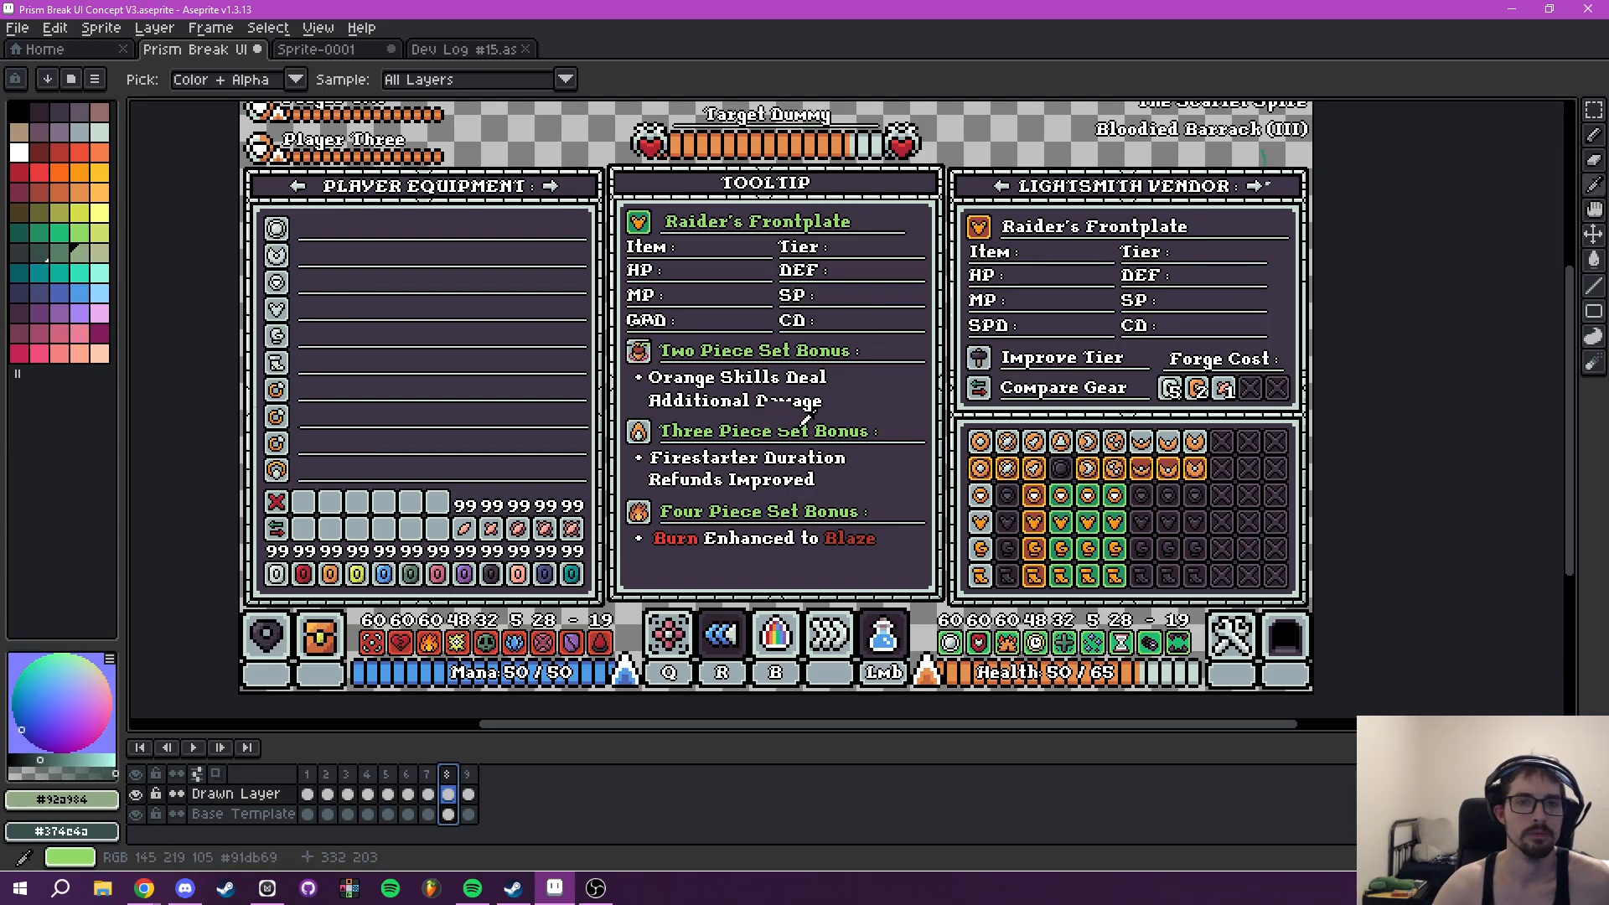
scroll(802, 424, up, 2)
drag(752, 445, 759, 331)
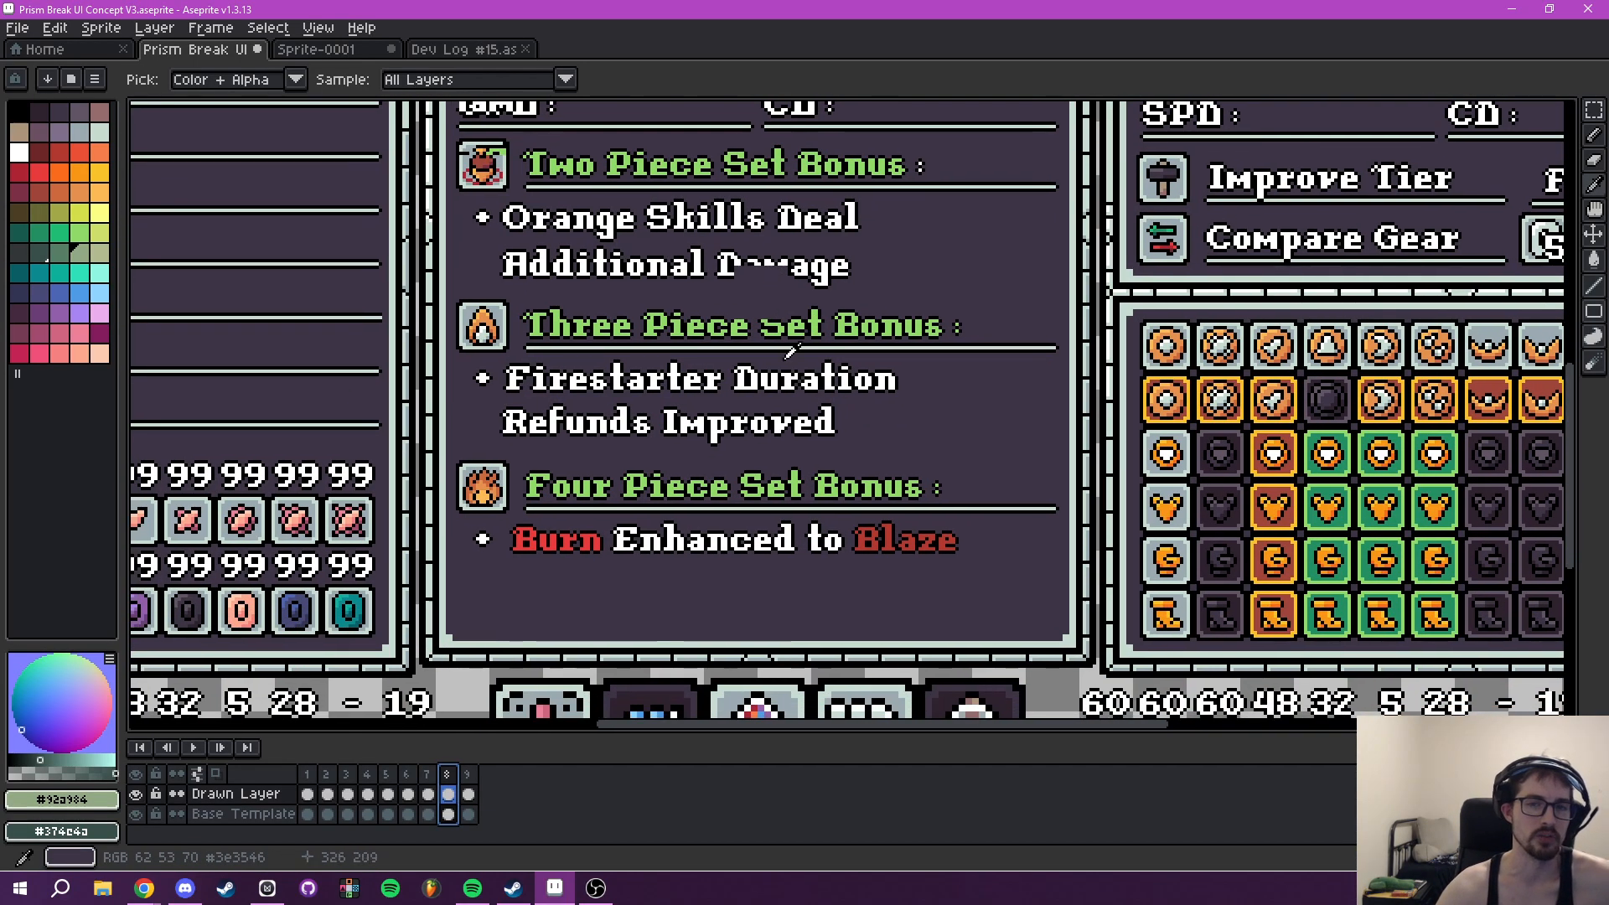
scroll(813, 549, down, 2)
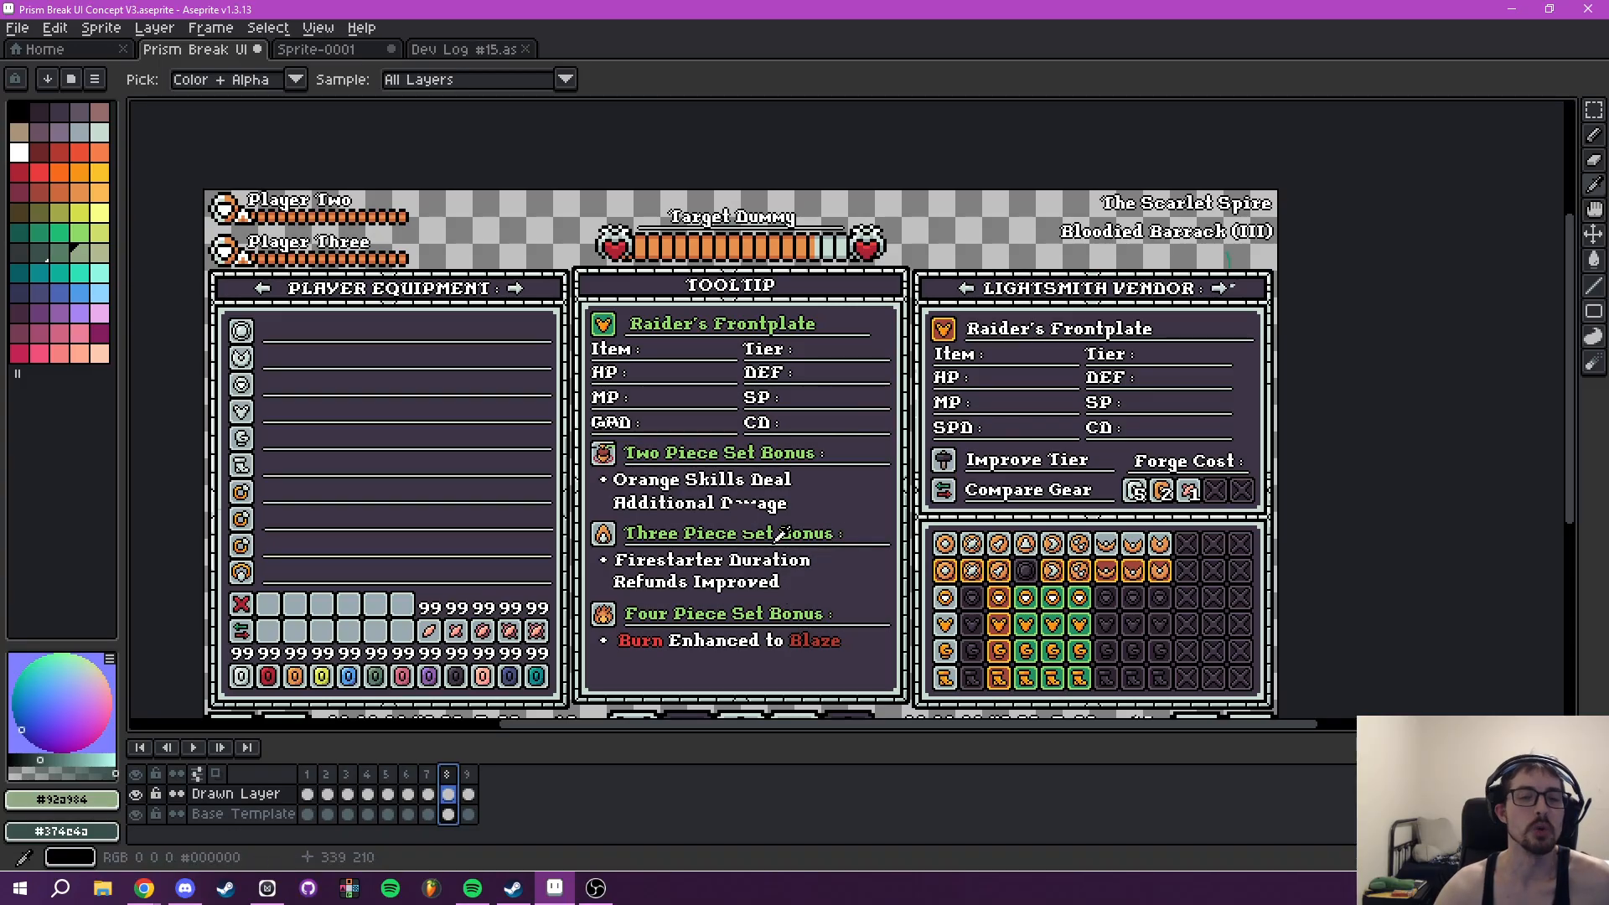
drag(813, 552, 785, 511)
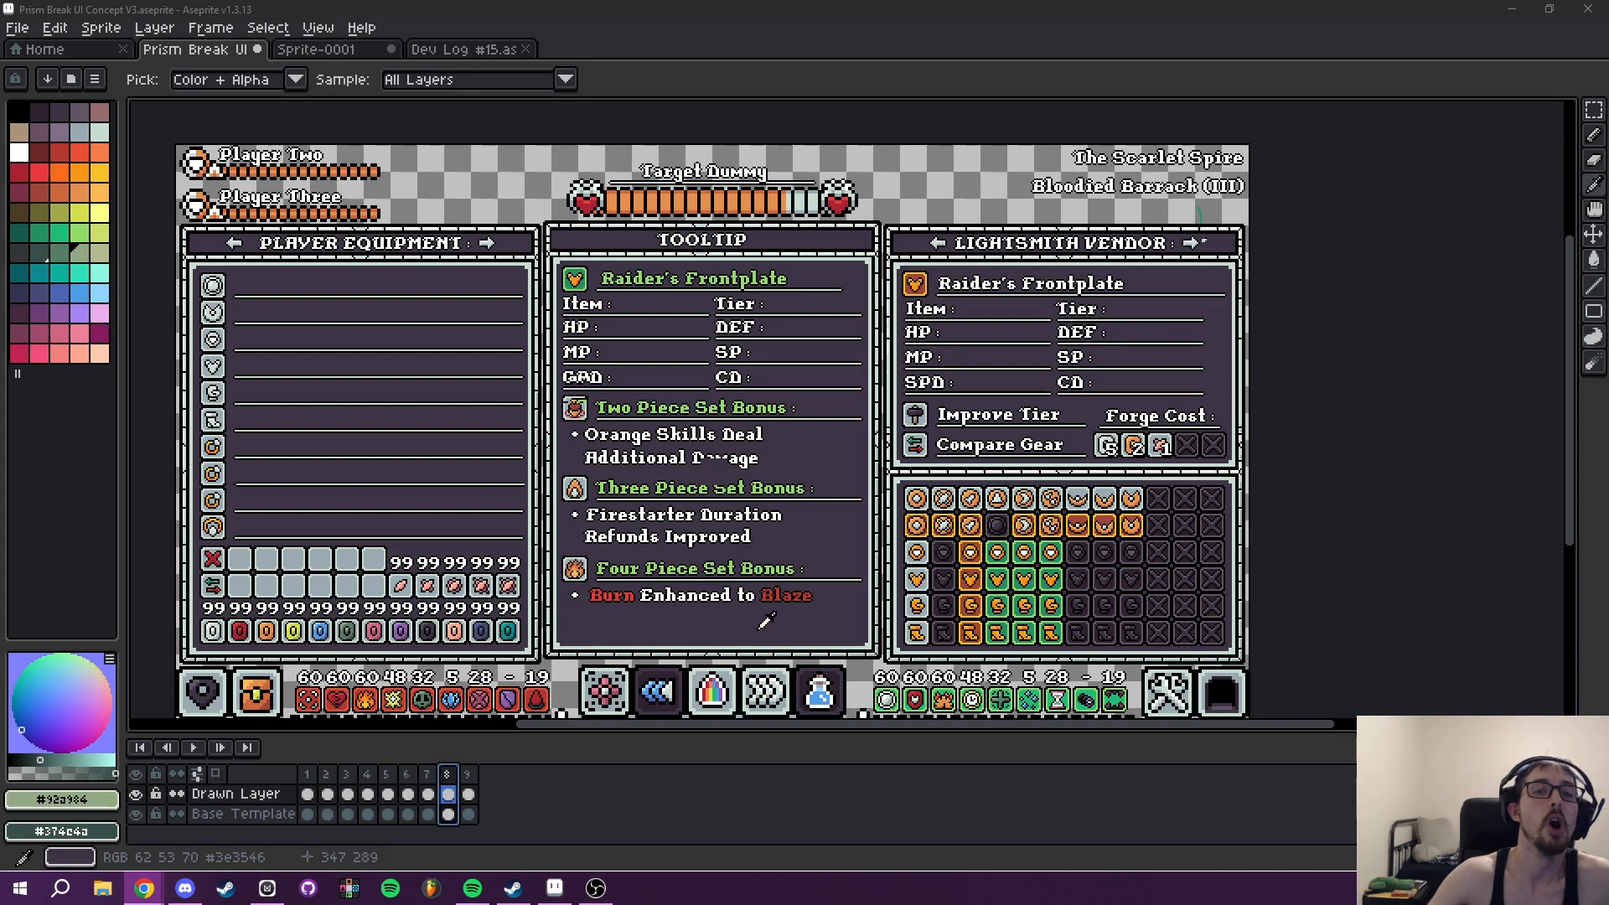
drag(723, 454, 784, 441)
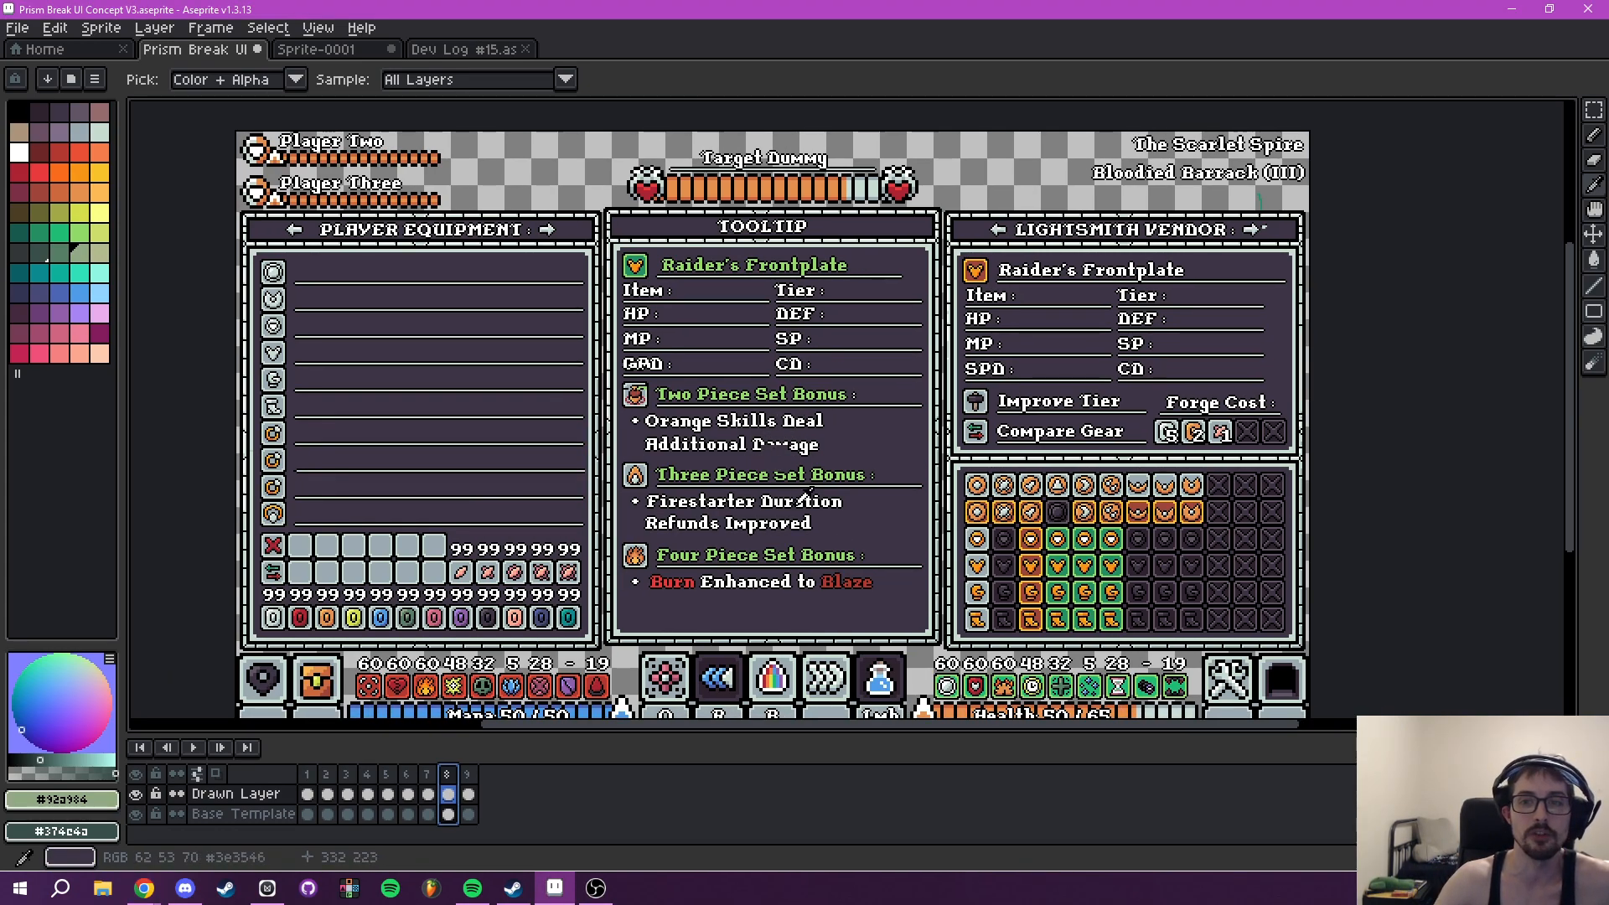
drag(802, 496, 849, 501)
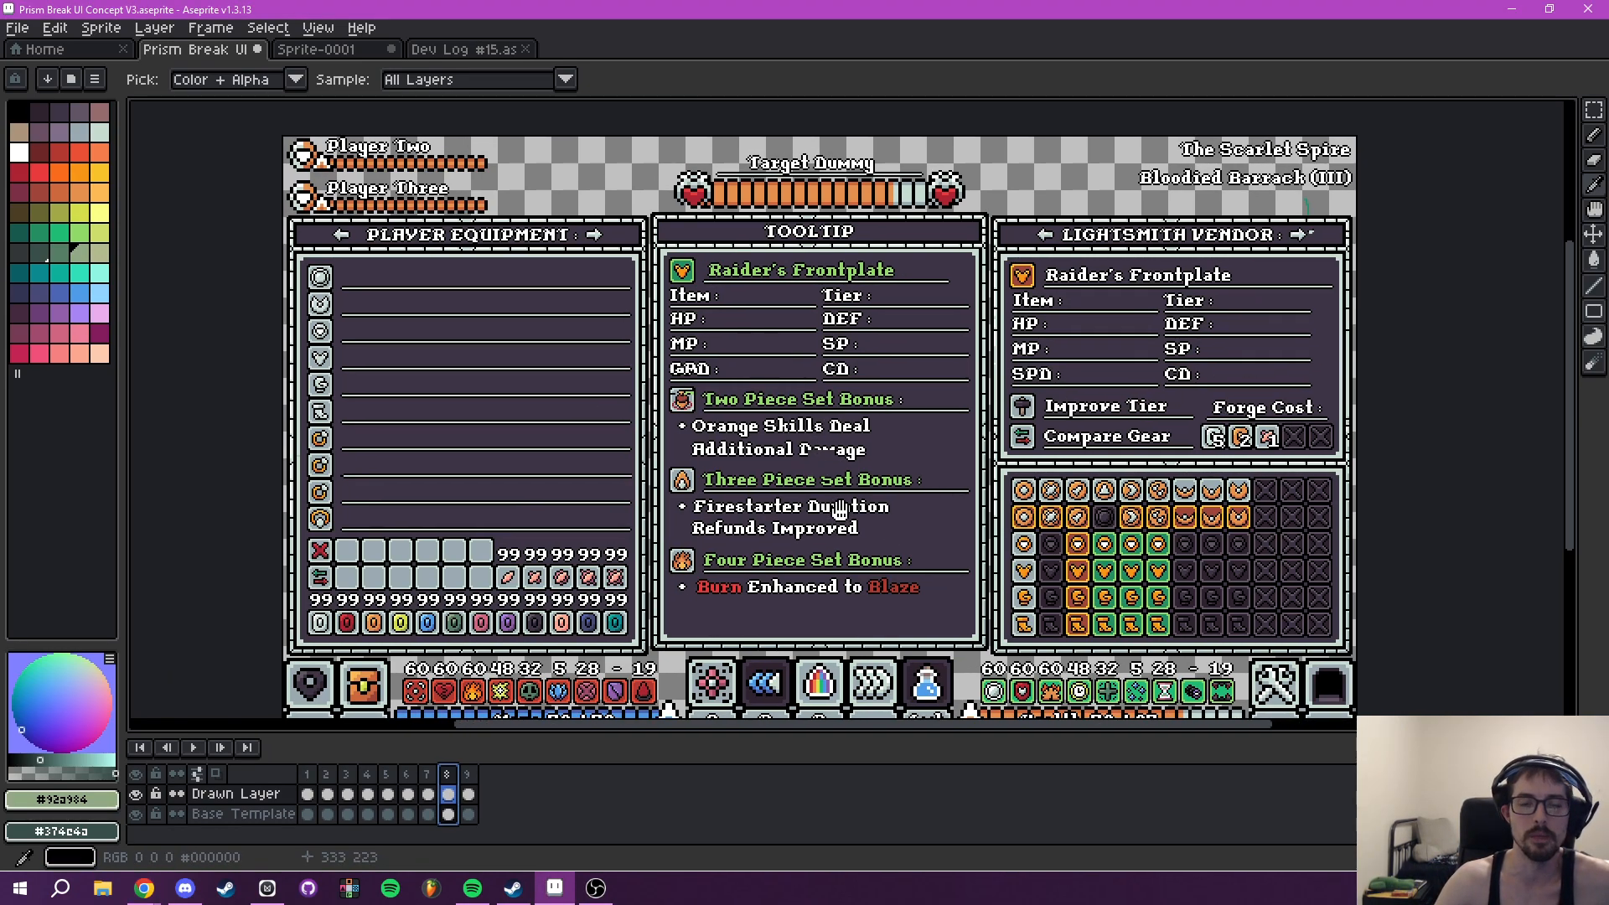
- Step through frames 1, 2 and 3 to review their player panels and Tooltip layouts
click(307, 774)
click(326, 777)
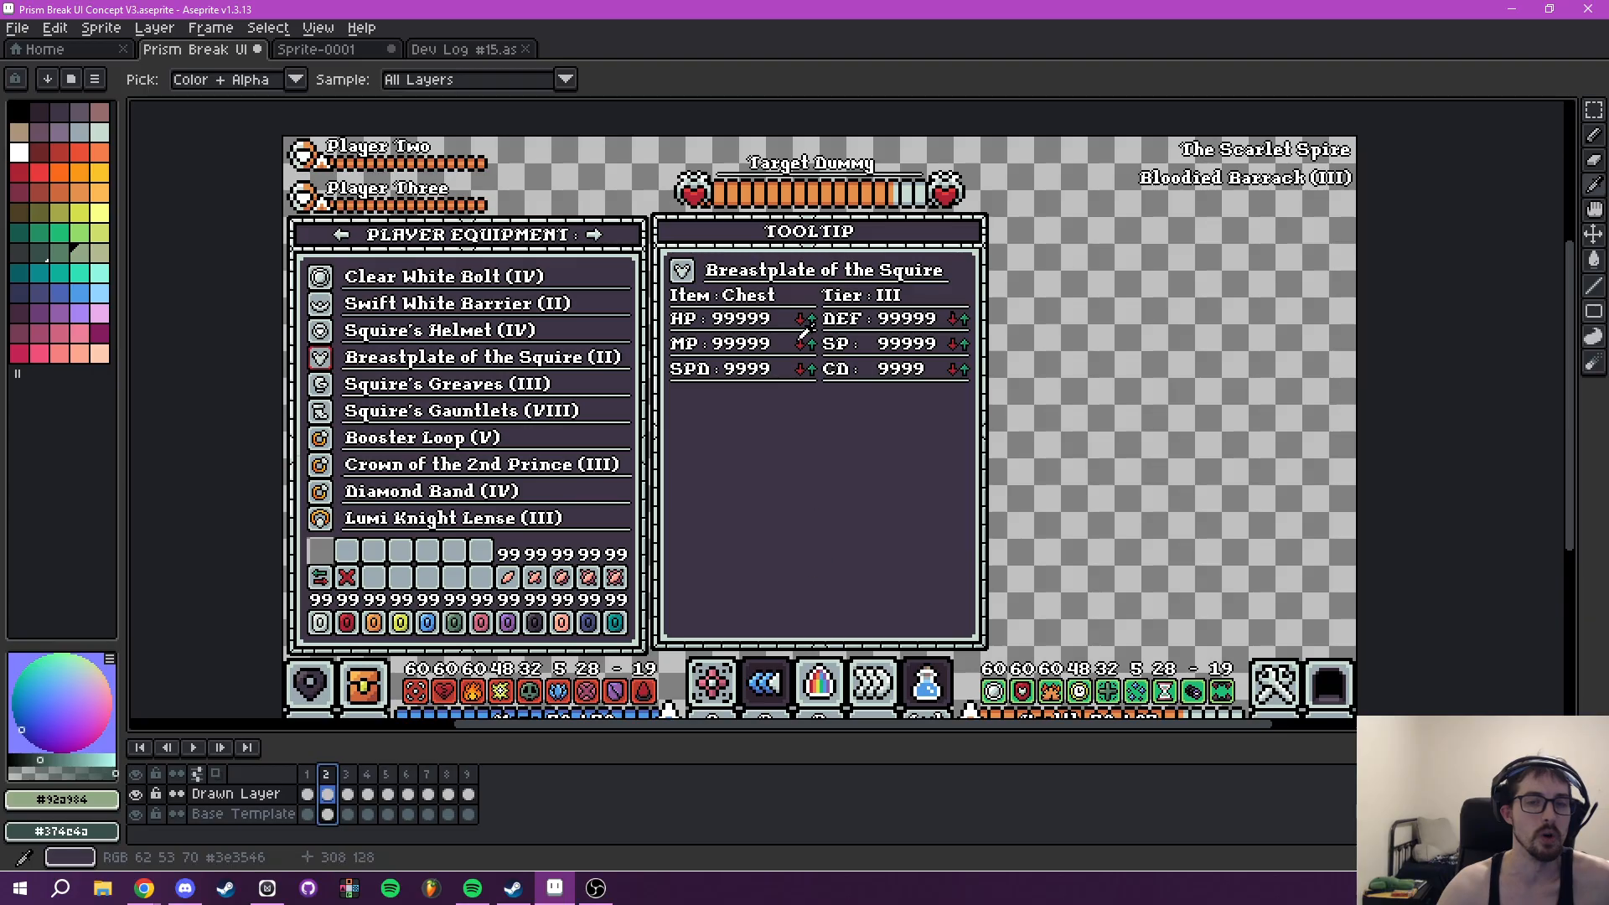
click(347, 774)
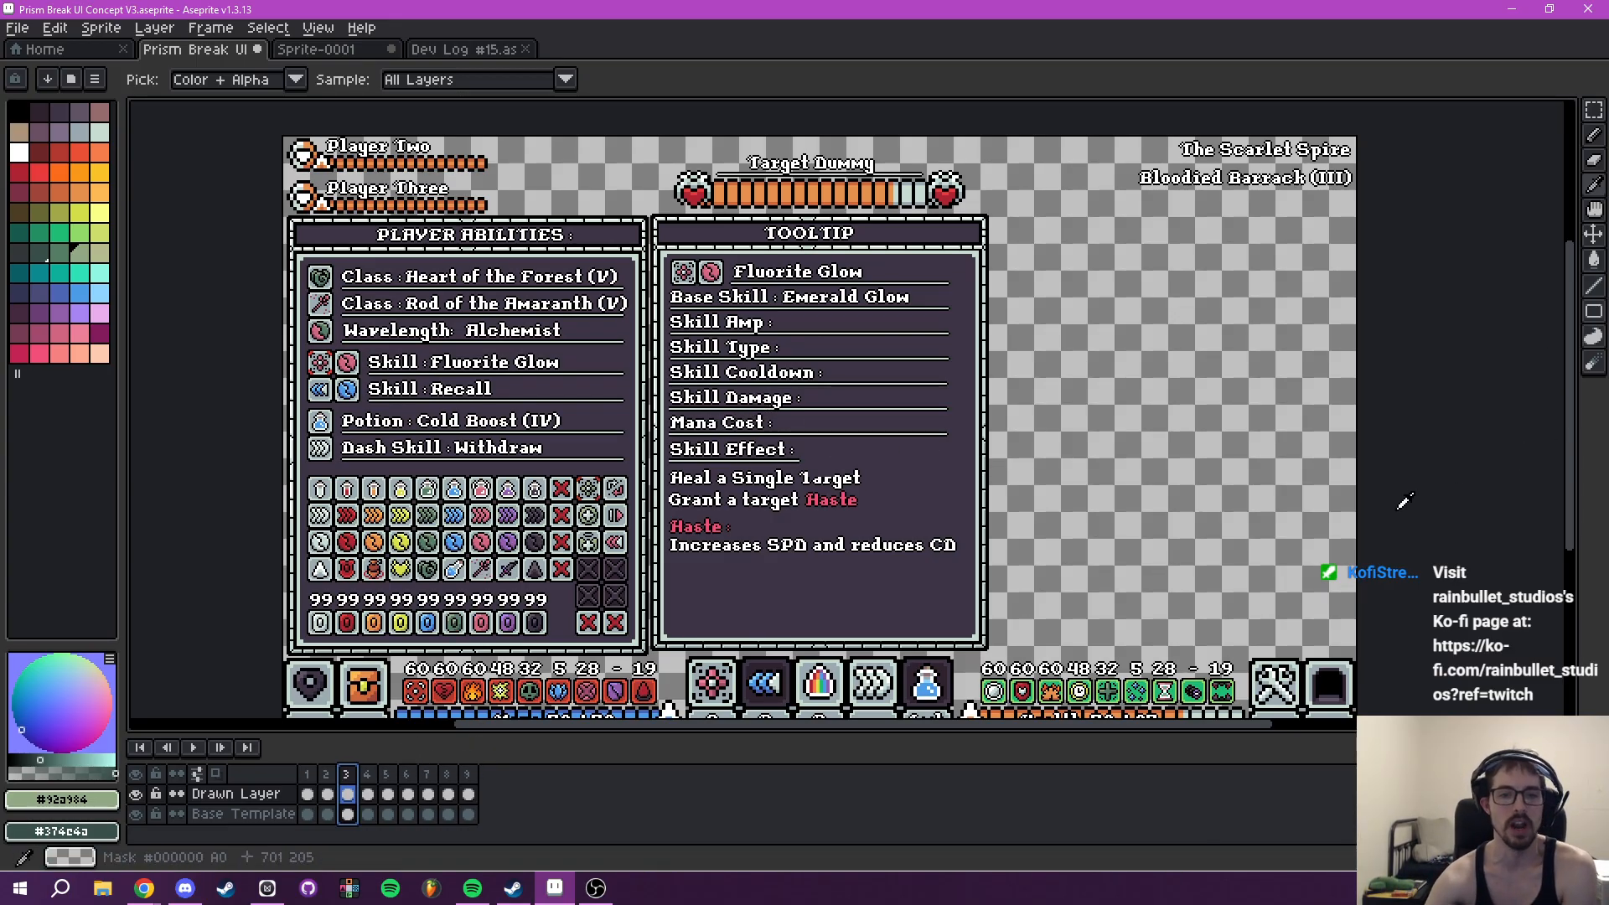
- Review frame 3's mana, health and skill bar, and step through frames 4 and 5 to examine the Wavelength Bonuses section of the Tooltip
drag(721, 620, 773, 459)
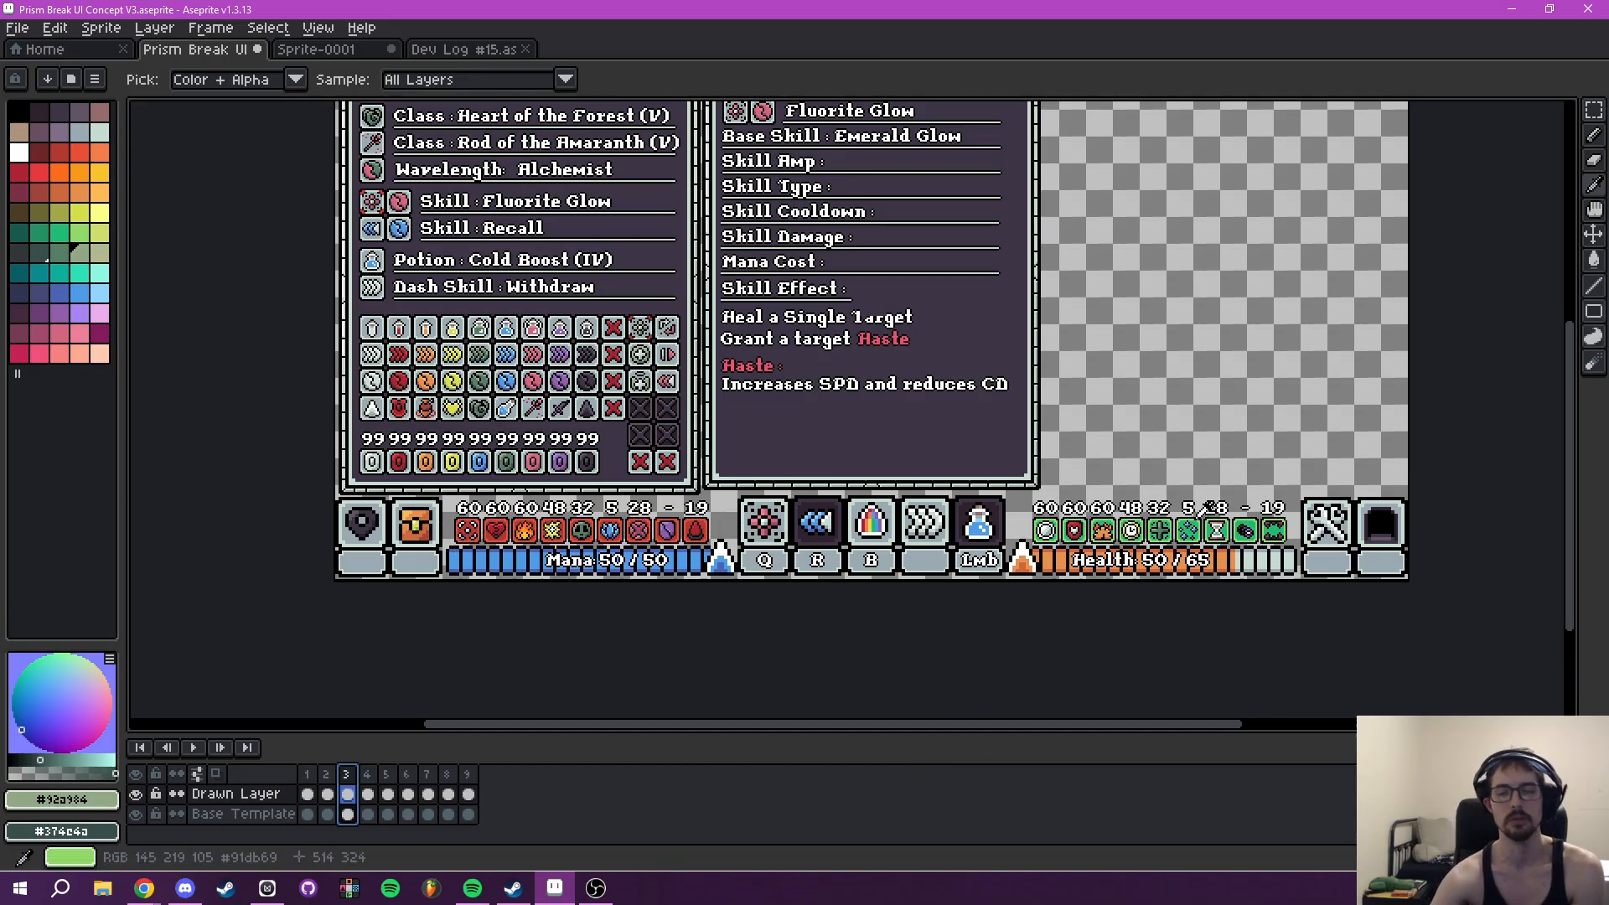
drag(1198, 519, 1057, 609)
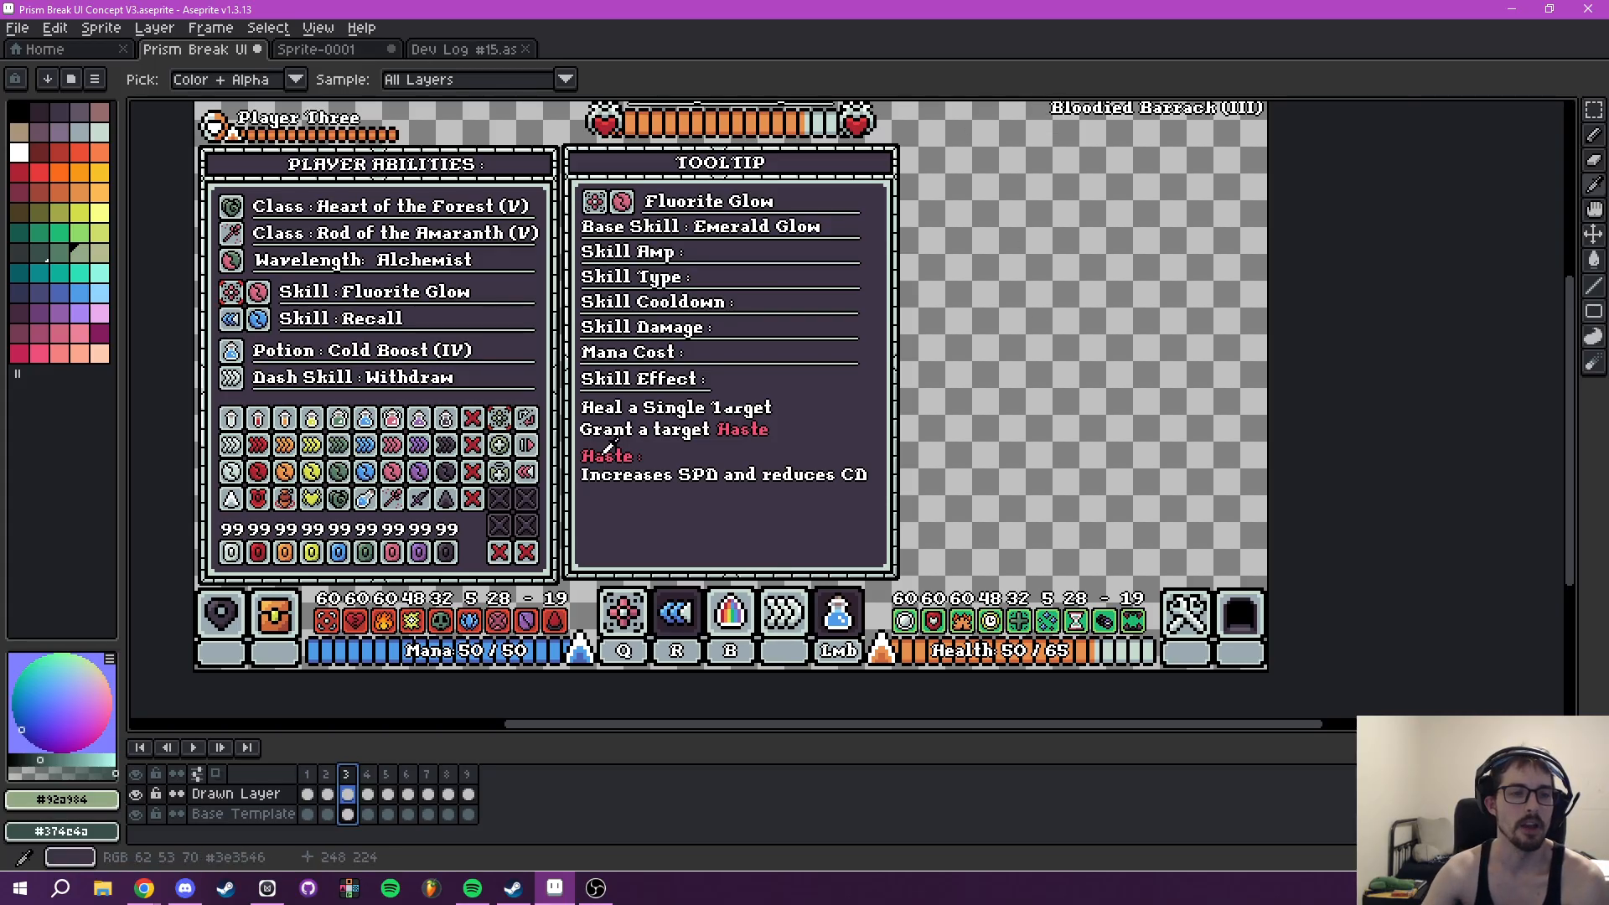
click(367, 774)
click(387, 774)
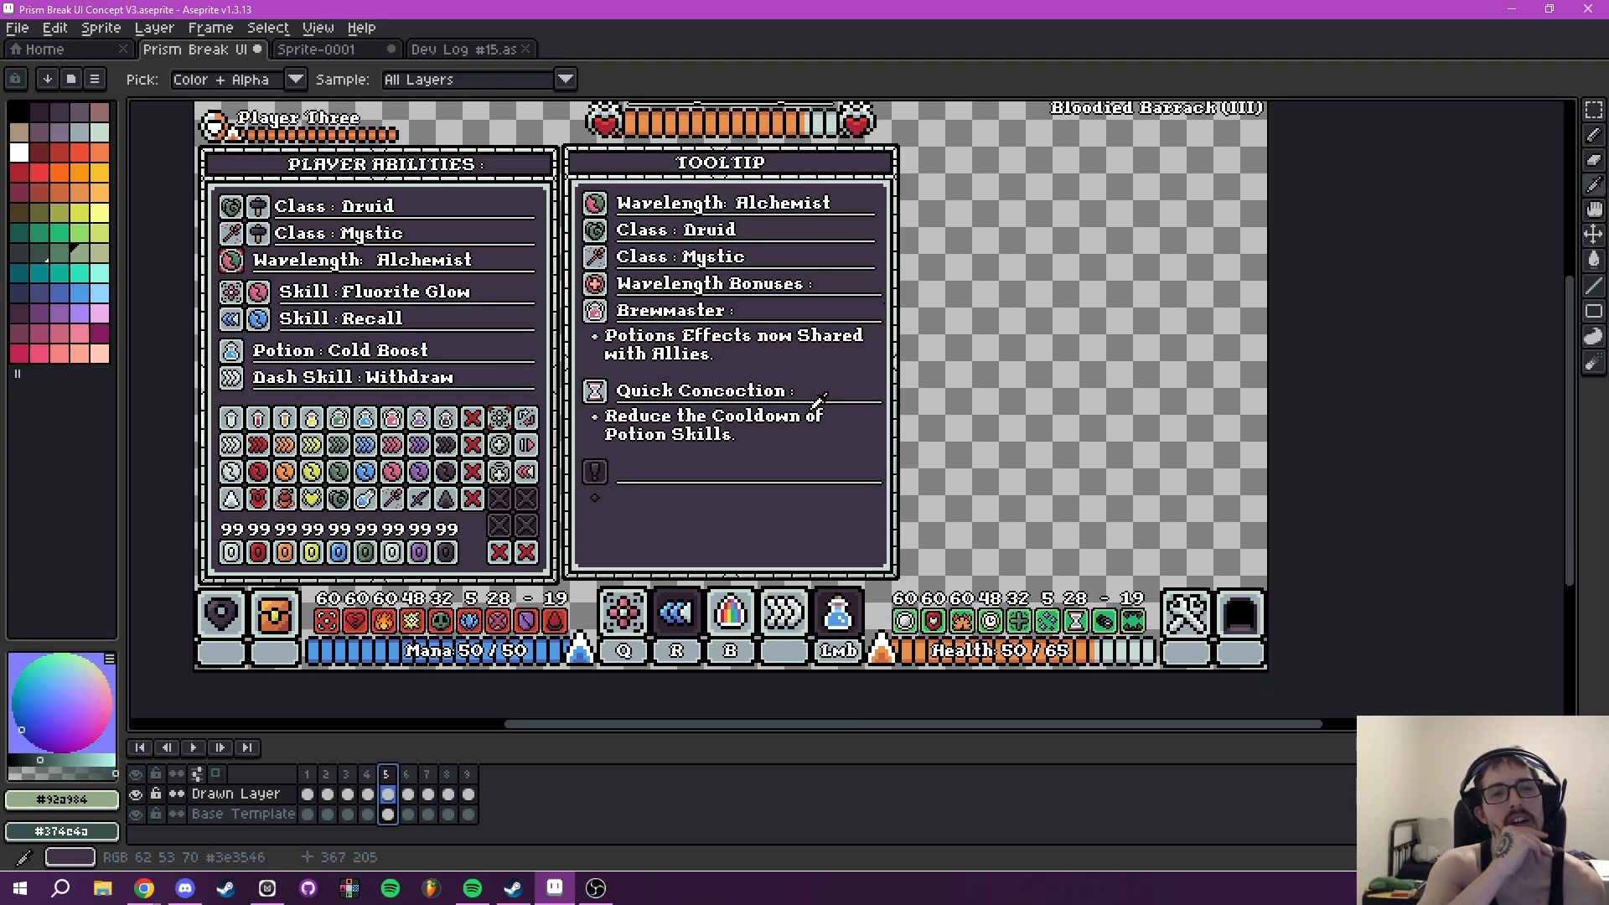
scroll(620, 401, up, 5)
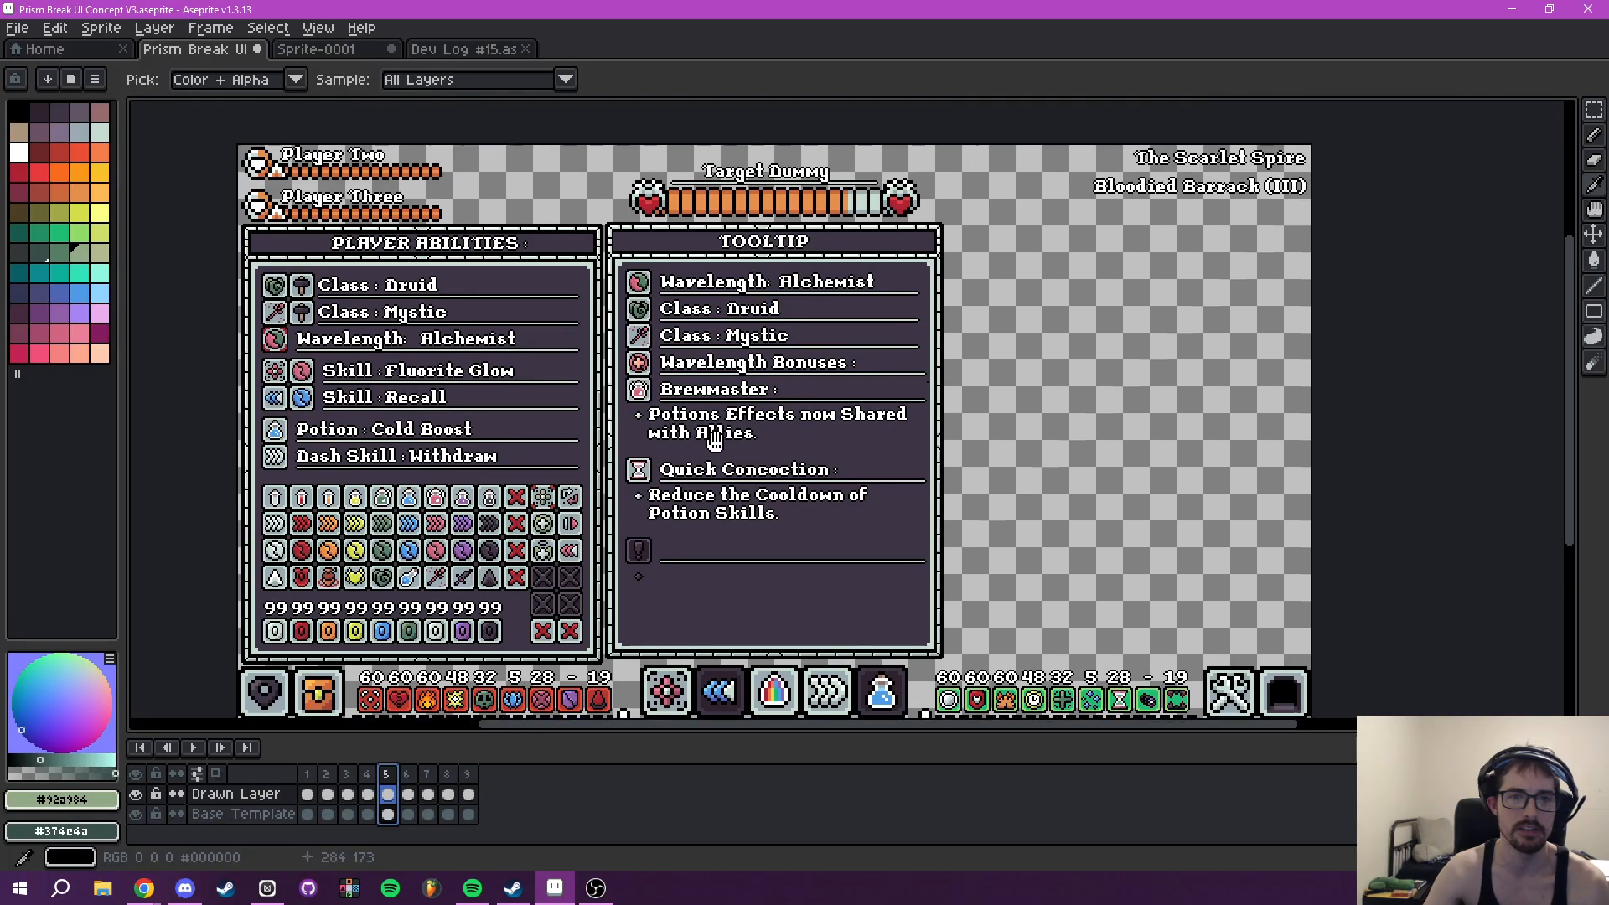
scroll(619, 400, down, 5)
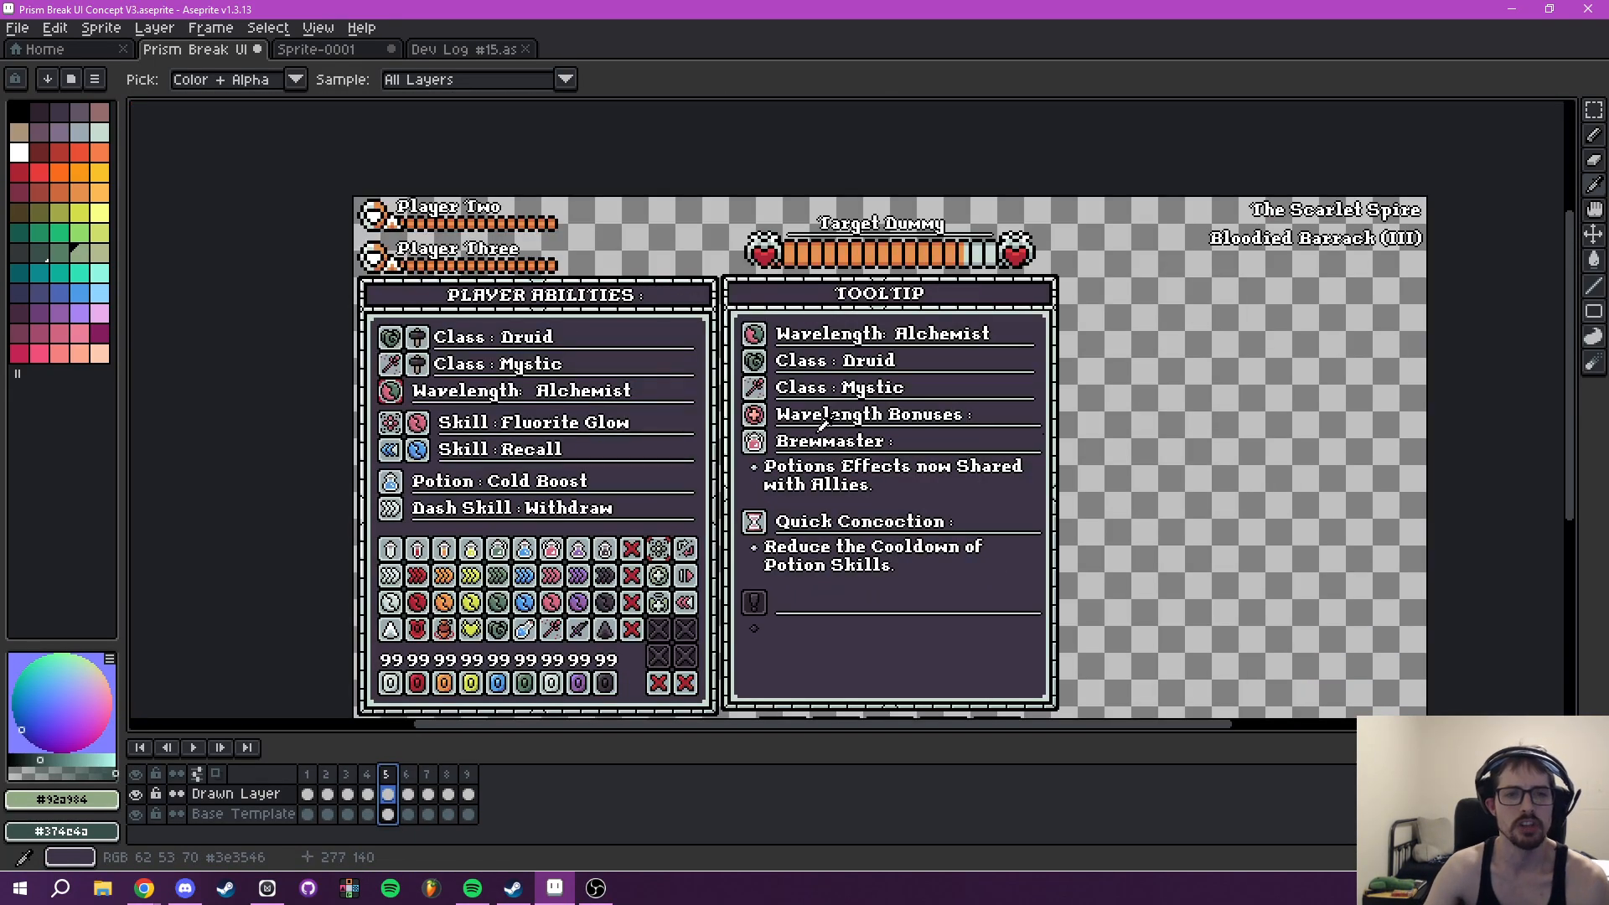
drag(821, 424, 864, 360)
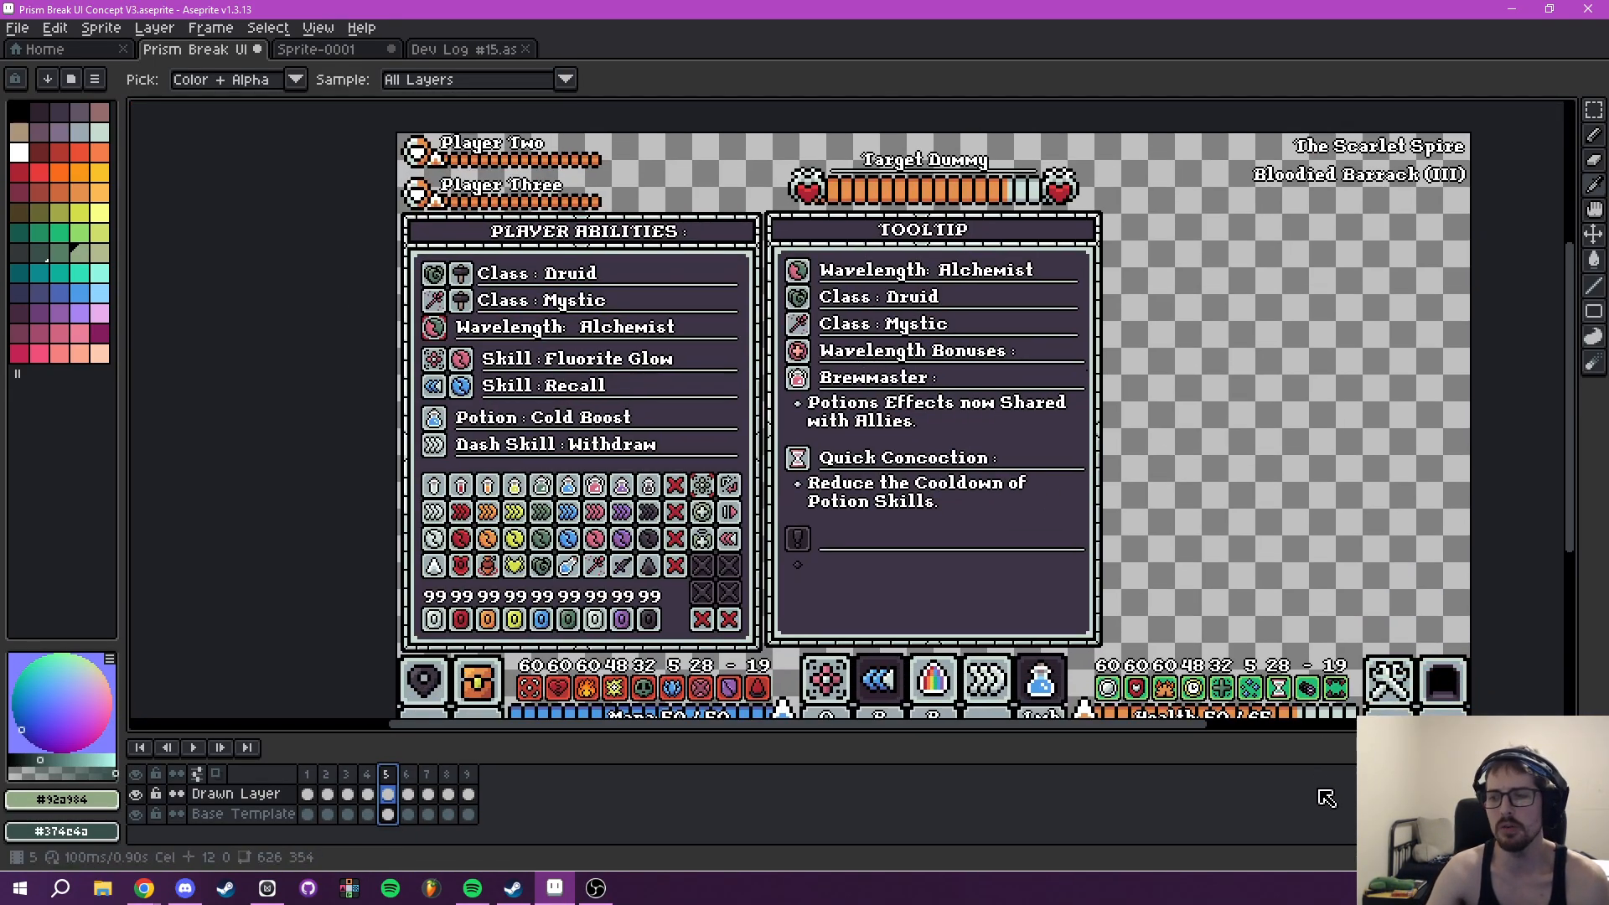
- Go back through frame 4 to frame 3 and examine the Player Abilities icon grid and the Fluorite Glow Tooltip
click(366, 776)
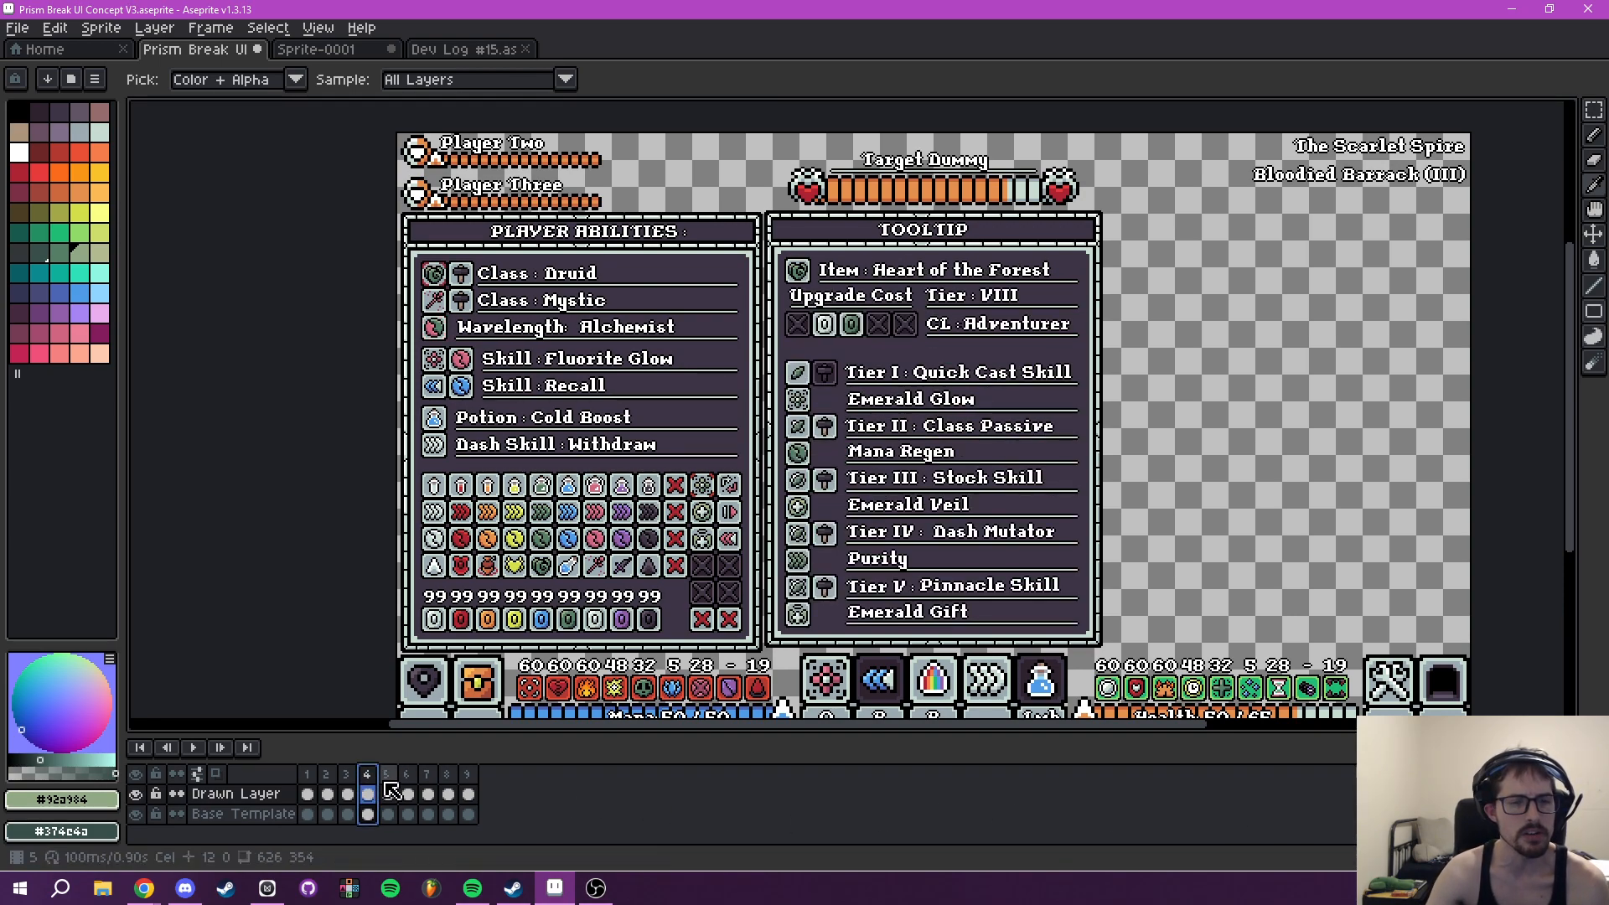
click(346, 779)
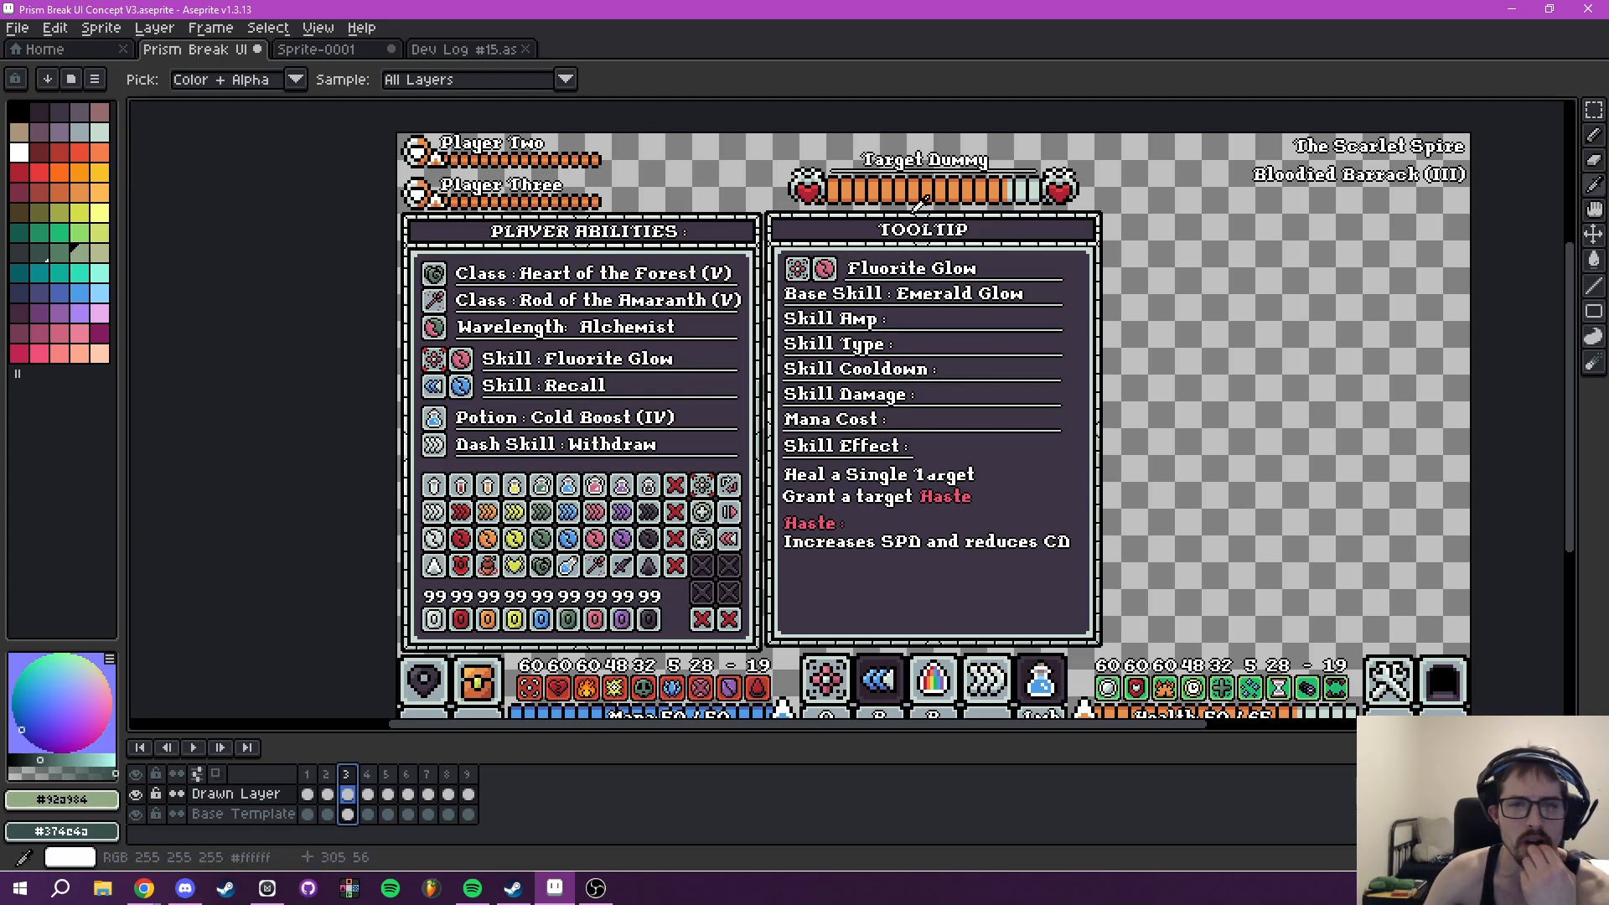
drag(992, 516, 950, 494)
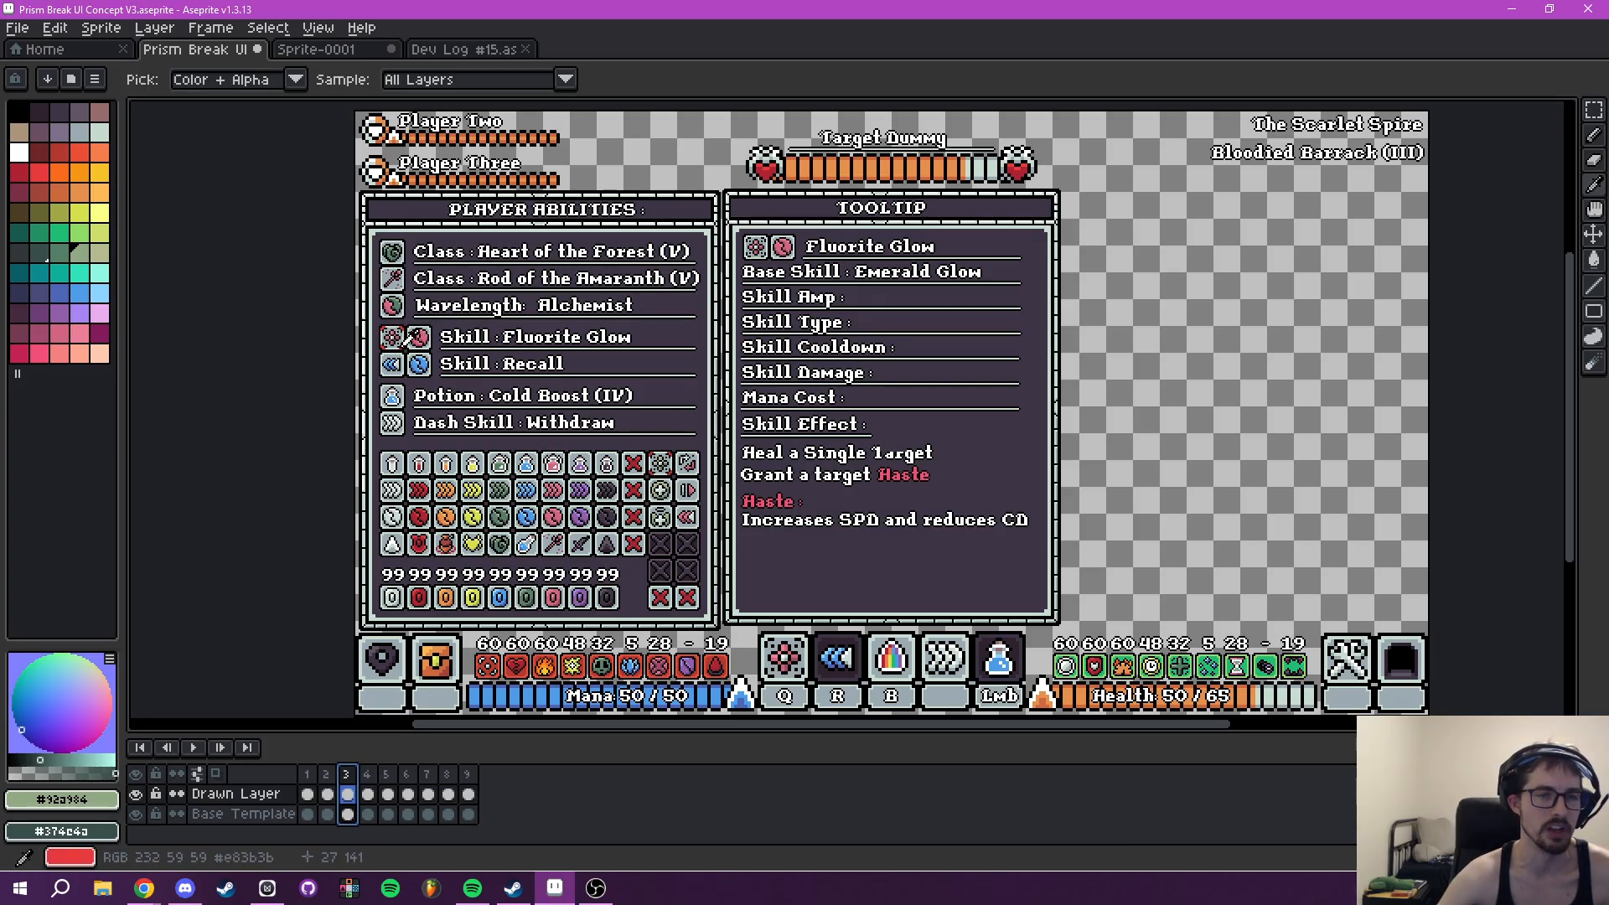
scroll(403, 345, up, 4)
drag(704, 520, 556, 288)
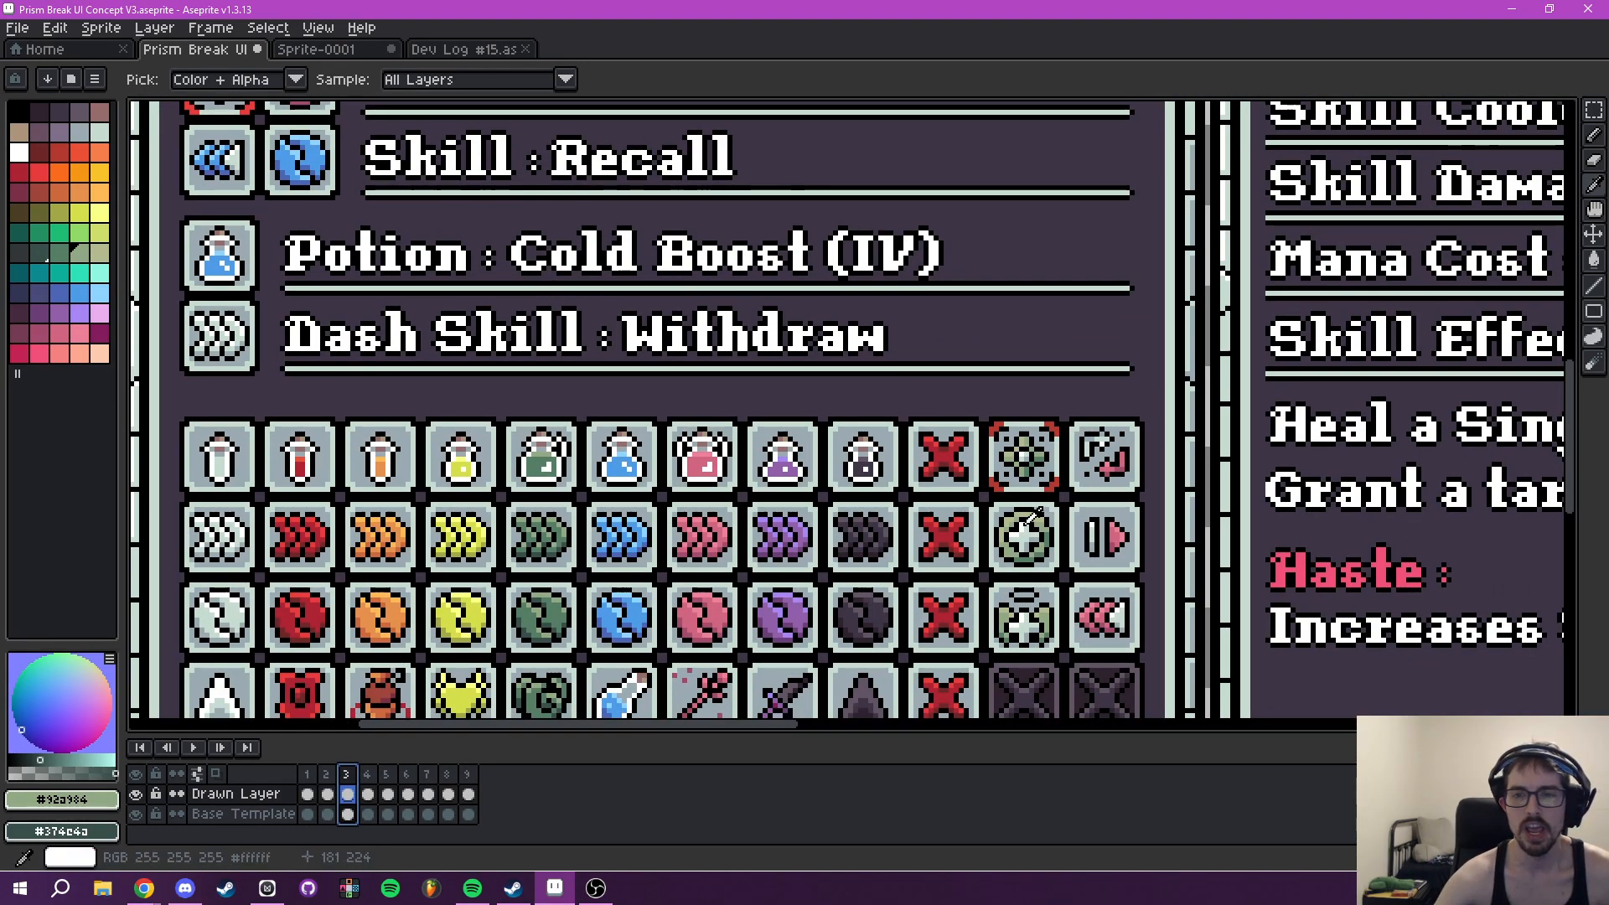
scroll(1079, 535, down, 4)
drag(1009, 456, 734, 567)
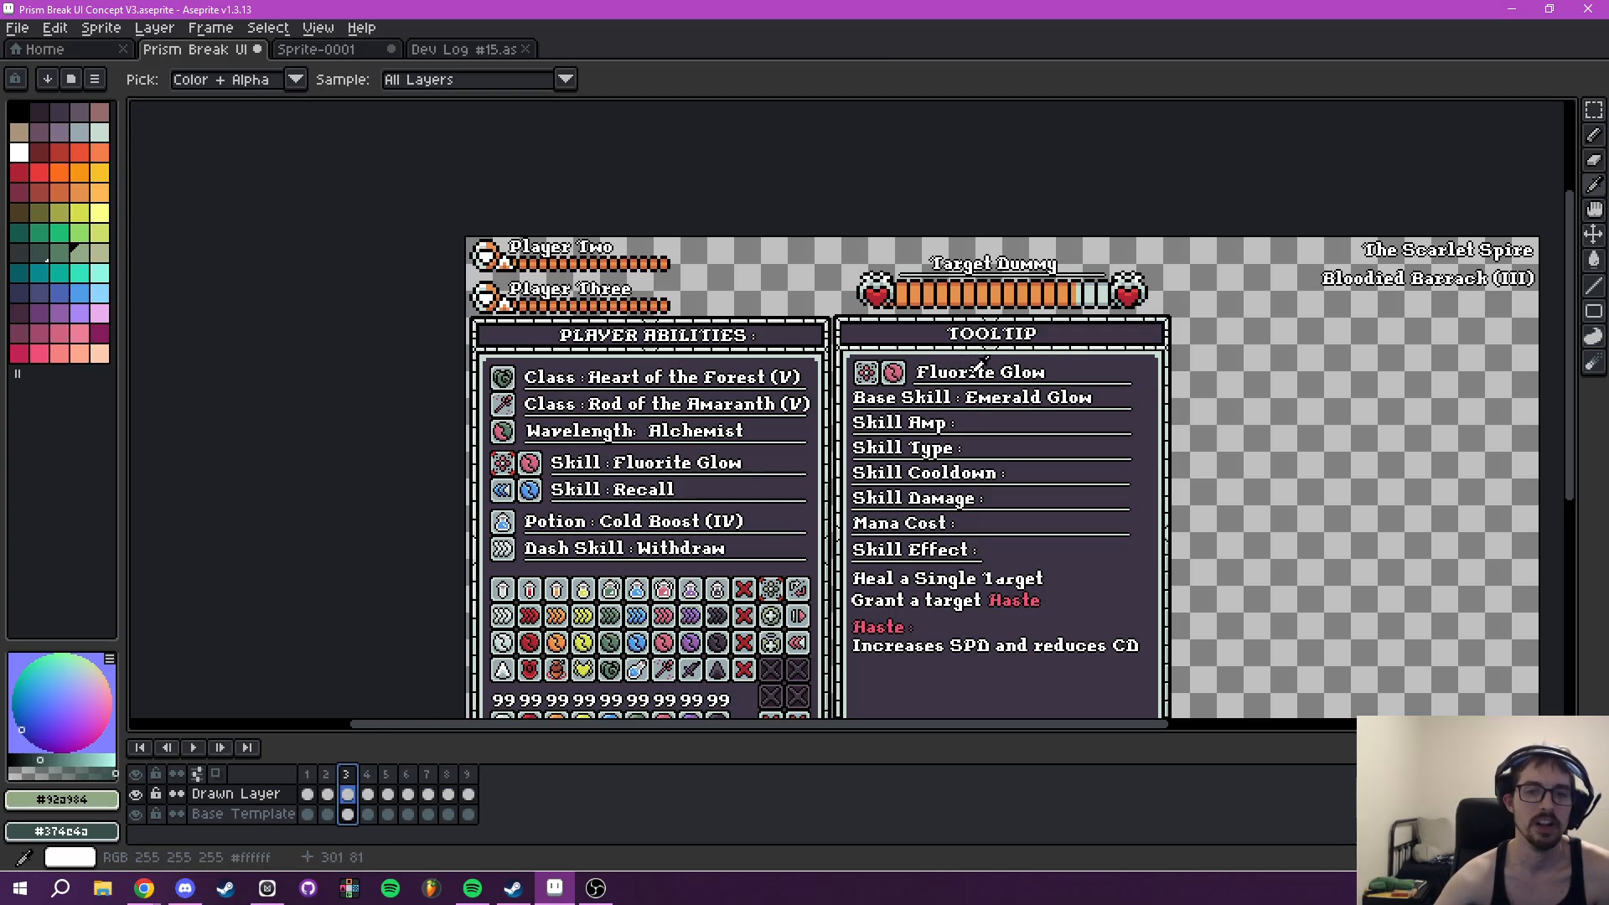
scroll(1018, 557, down, 3)
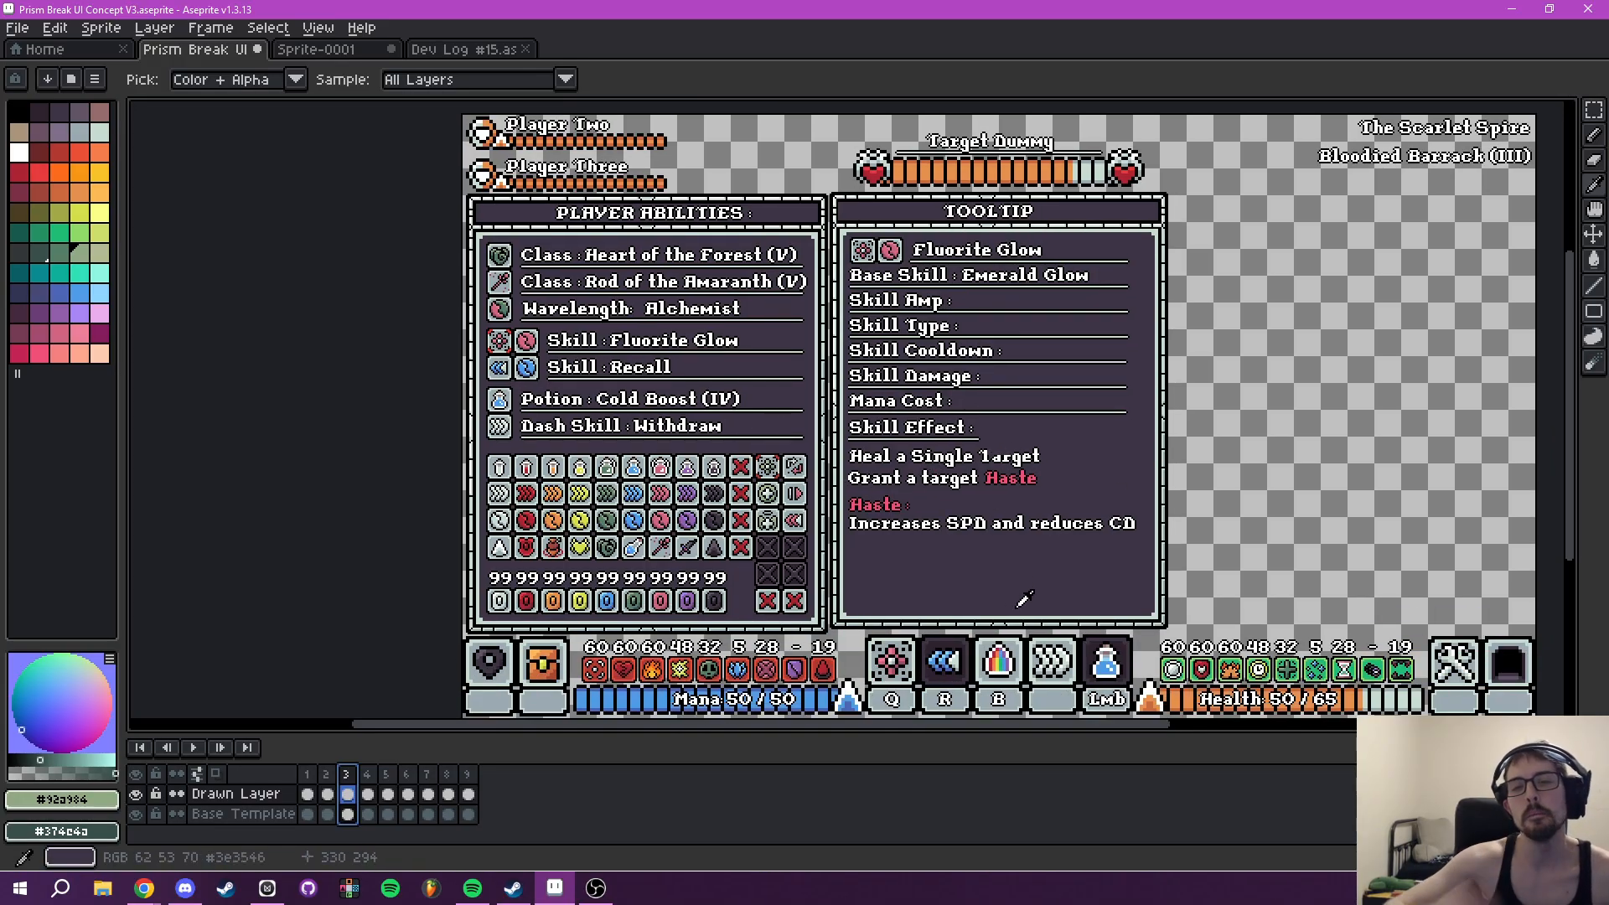
- Return through frame 4 to frame 5 and review its Player Abilities and Alchemist Tooltip panels along with the bottom bar
click(370, 775)
click(387, 775)
drag(961, 517, 783, 532)
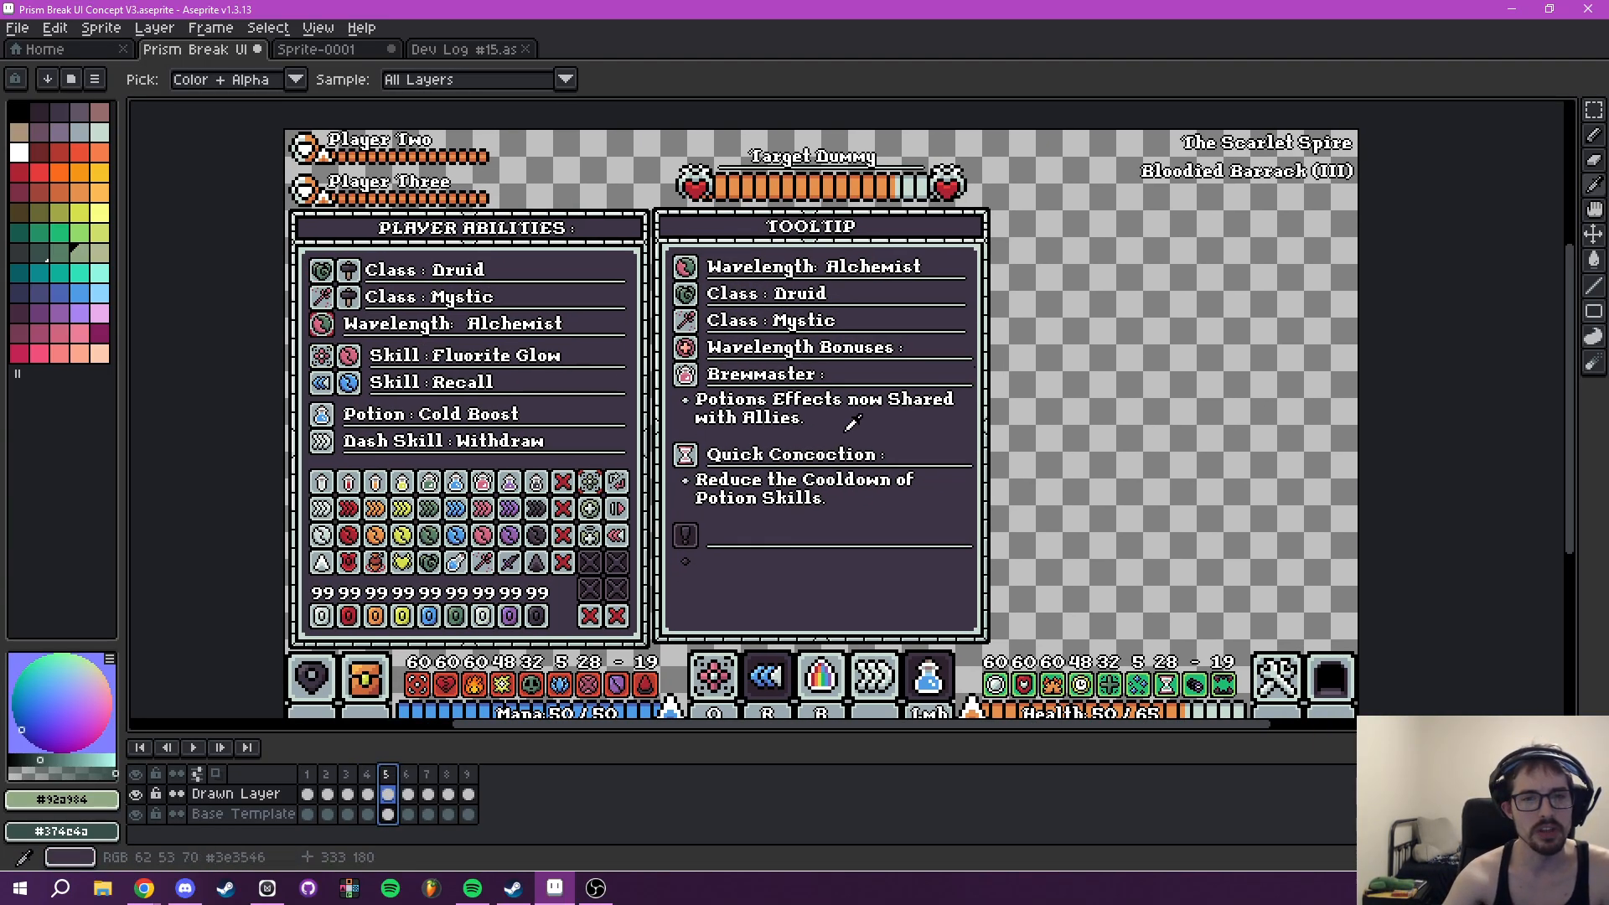
drag(880, 534, 888, 486)
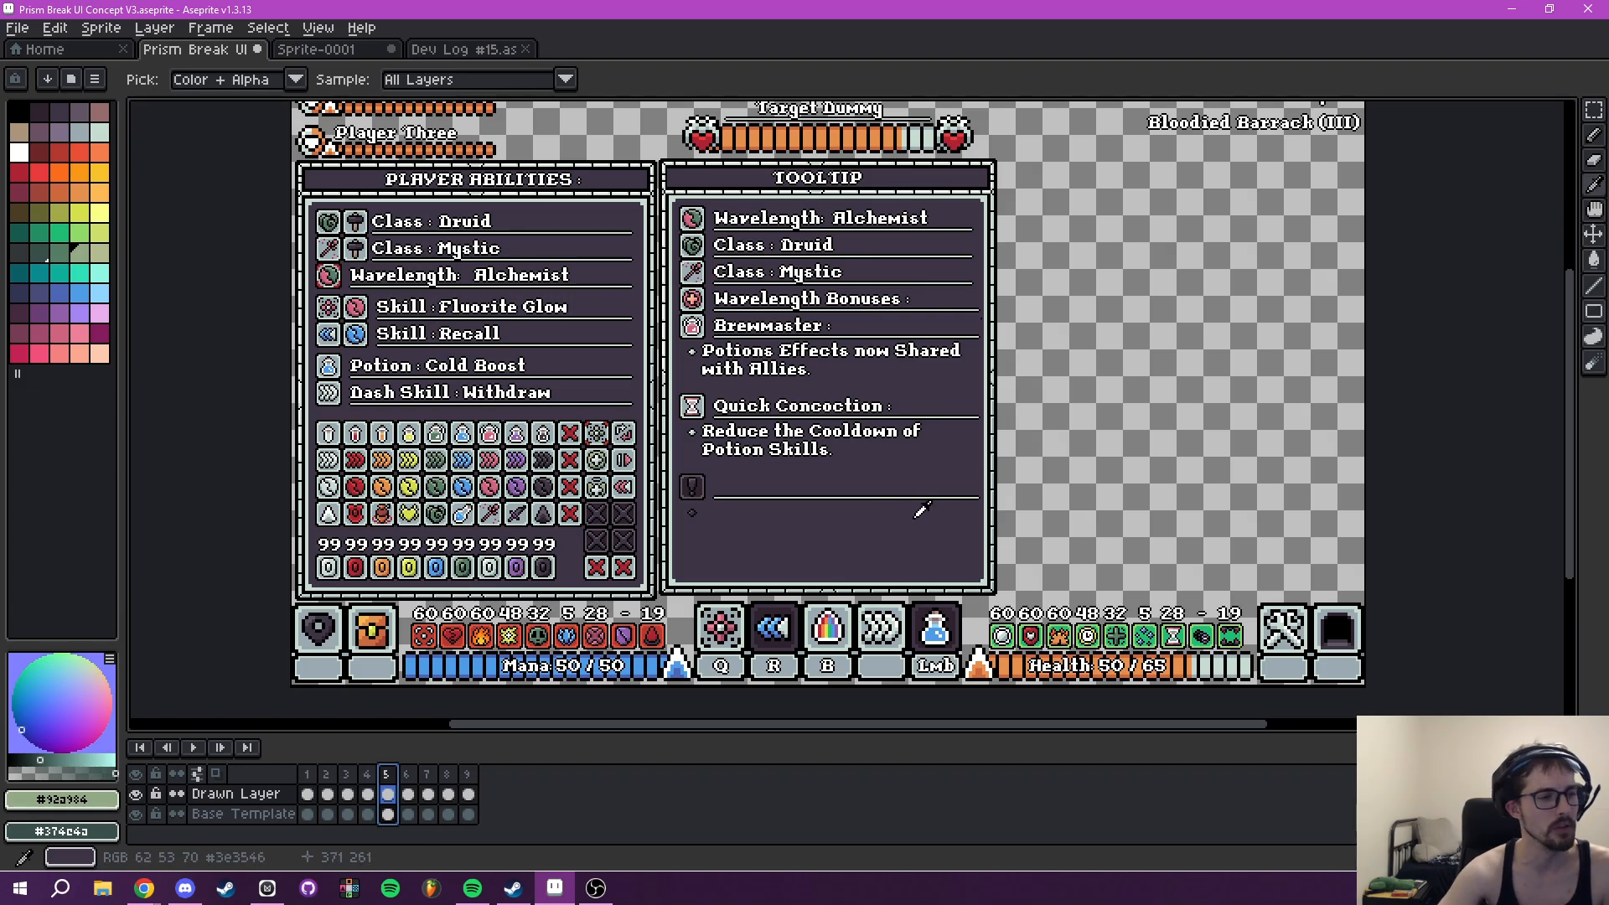
drag(848, 542, 887, 581)
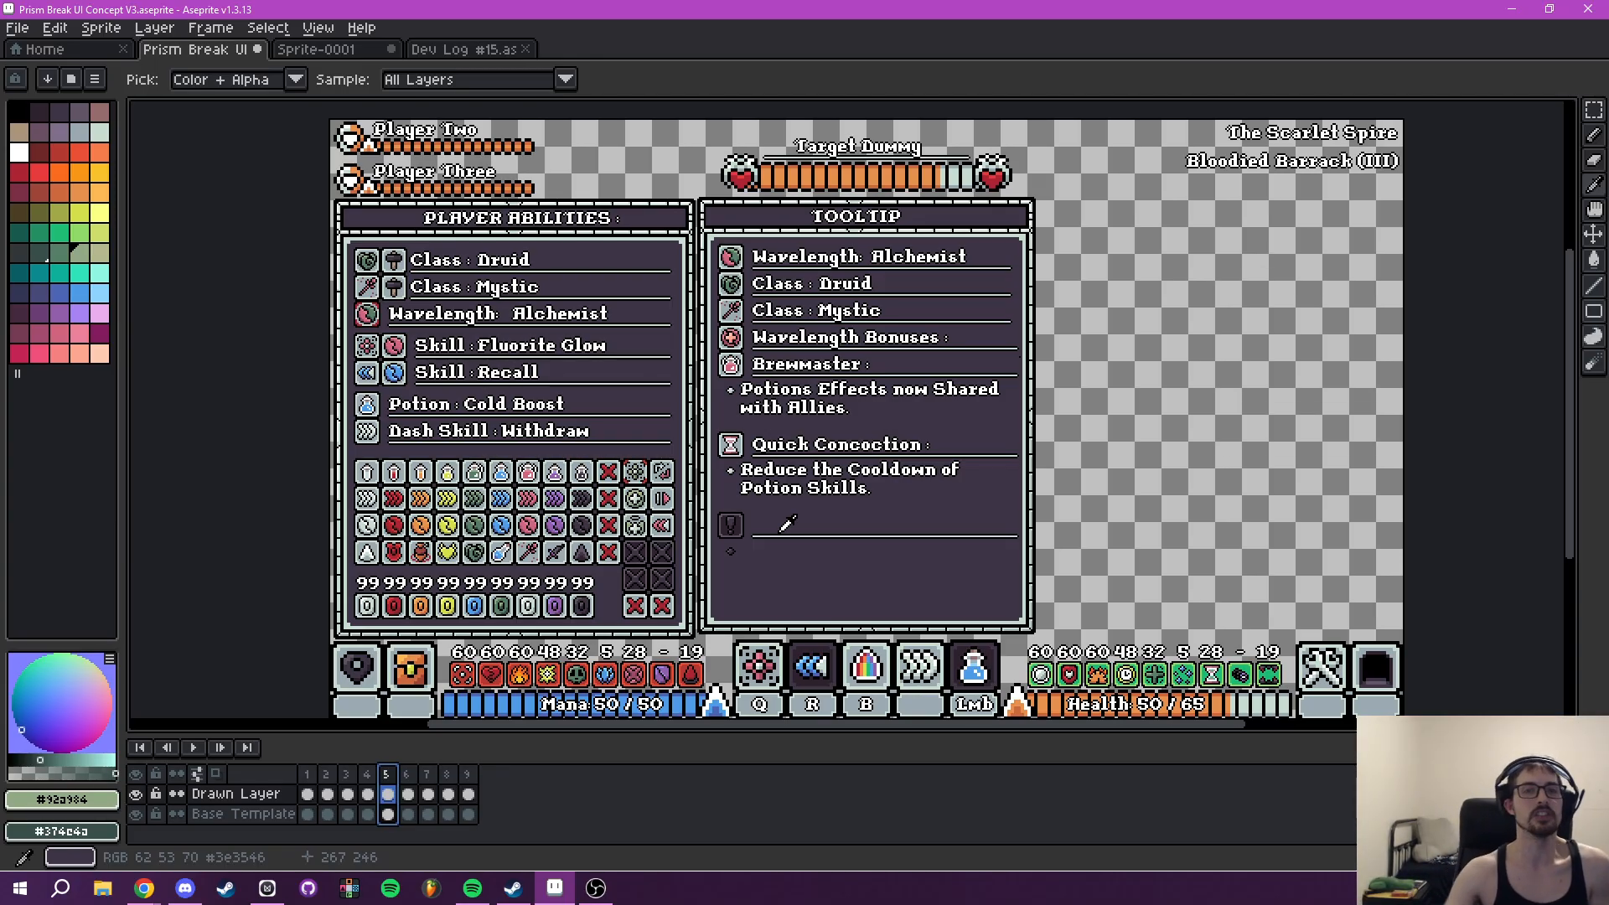
drag(757, 429, 686, 456)
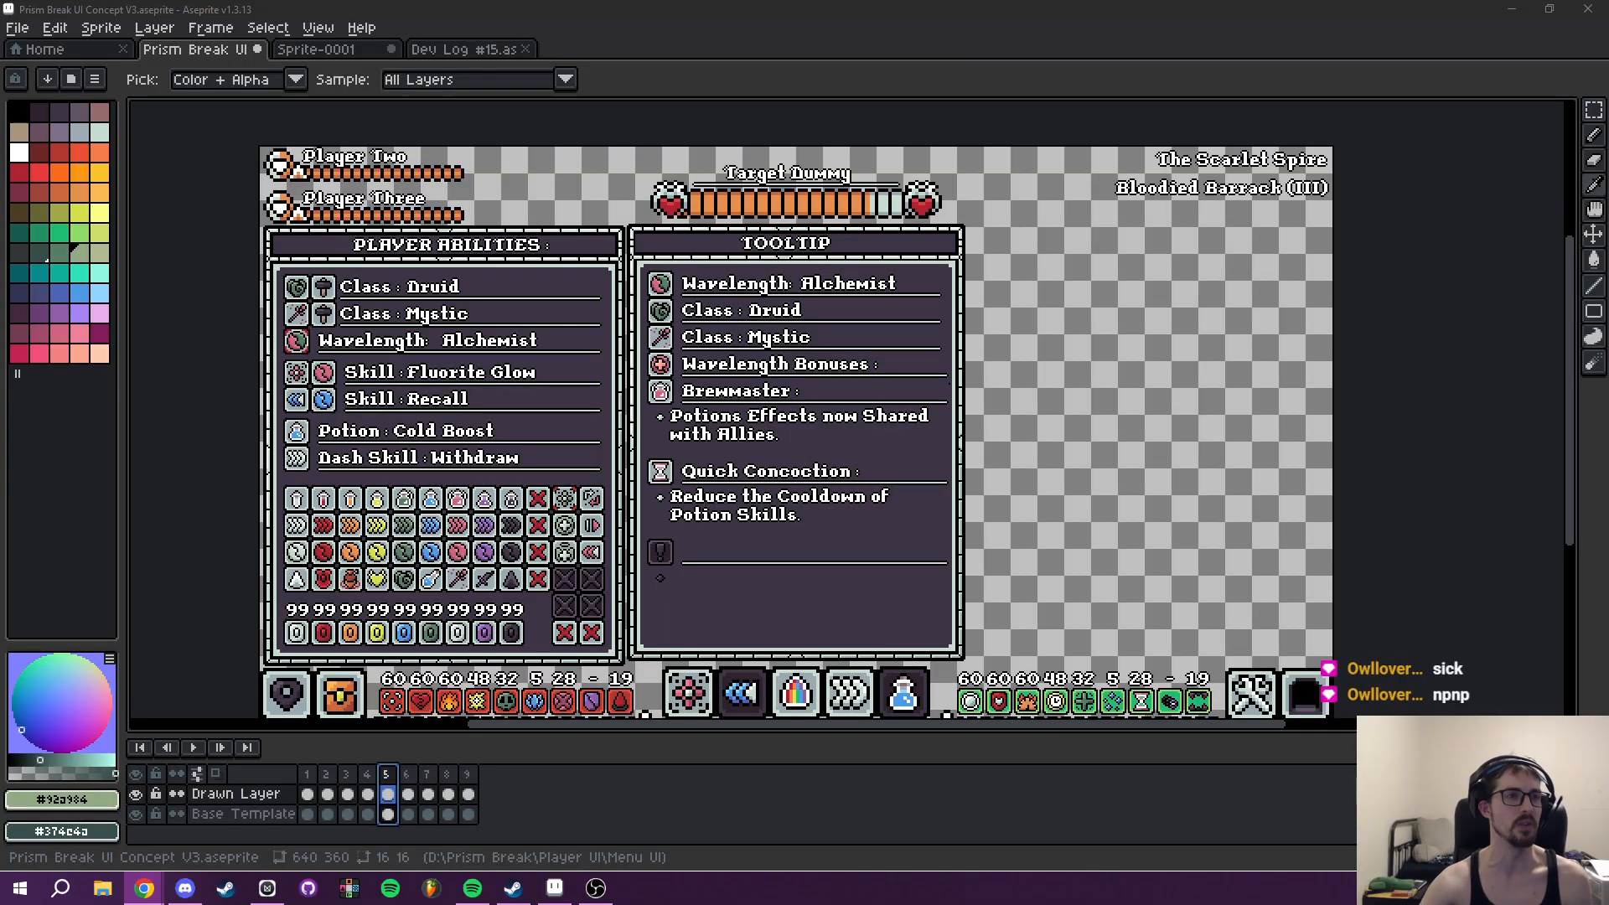
- Save the Prism Break UI Concept V3.aseprite file
click(17, 28)
click(64, 125)
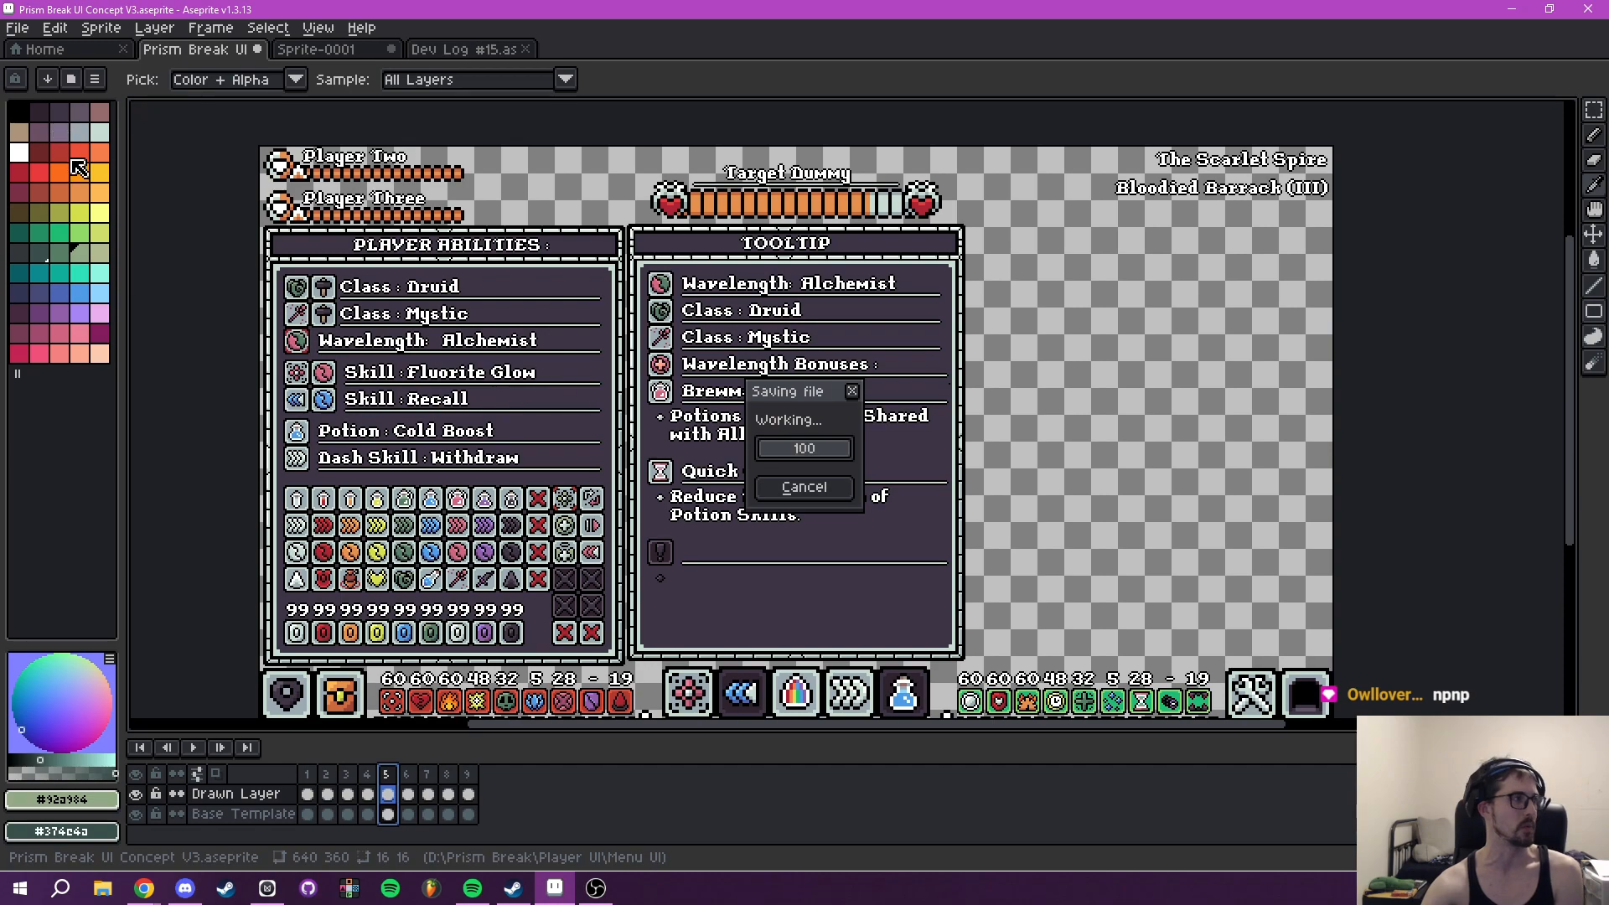